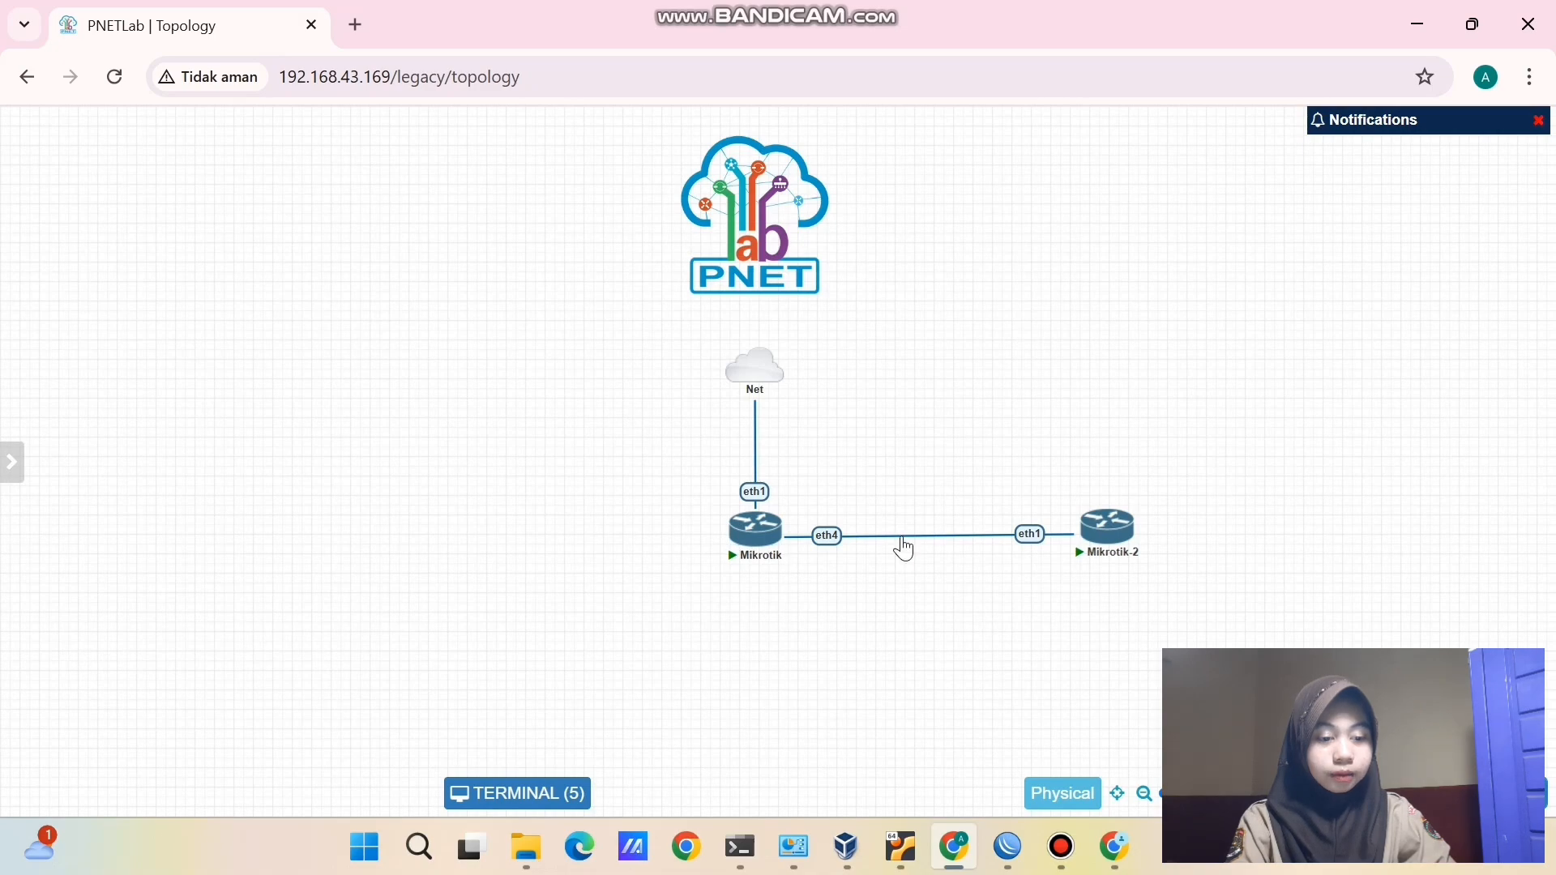
# - Replace the Mikrotik–Mikrotik-2 link with a Net link to Mikrotik-2 eth1, then rearrange the nodes
pyautogui.rightClick(903, 536)
pyautogui.click(983, 680)
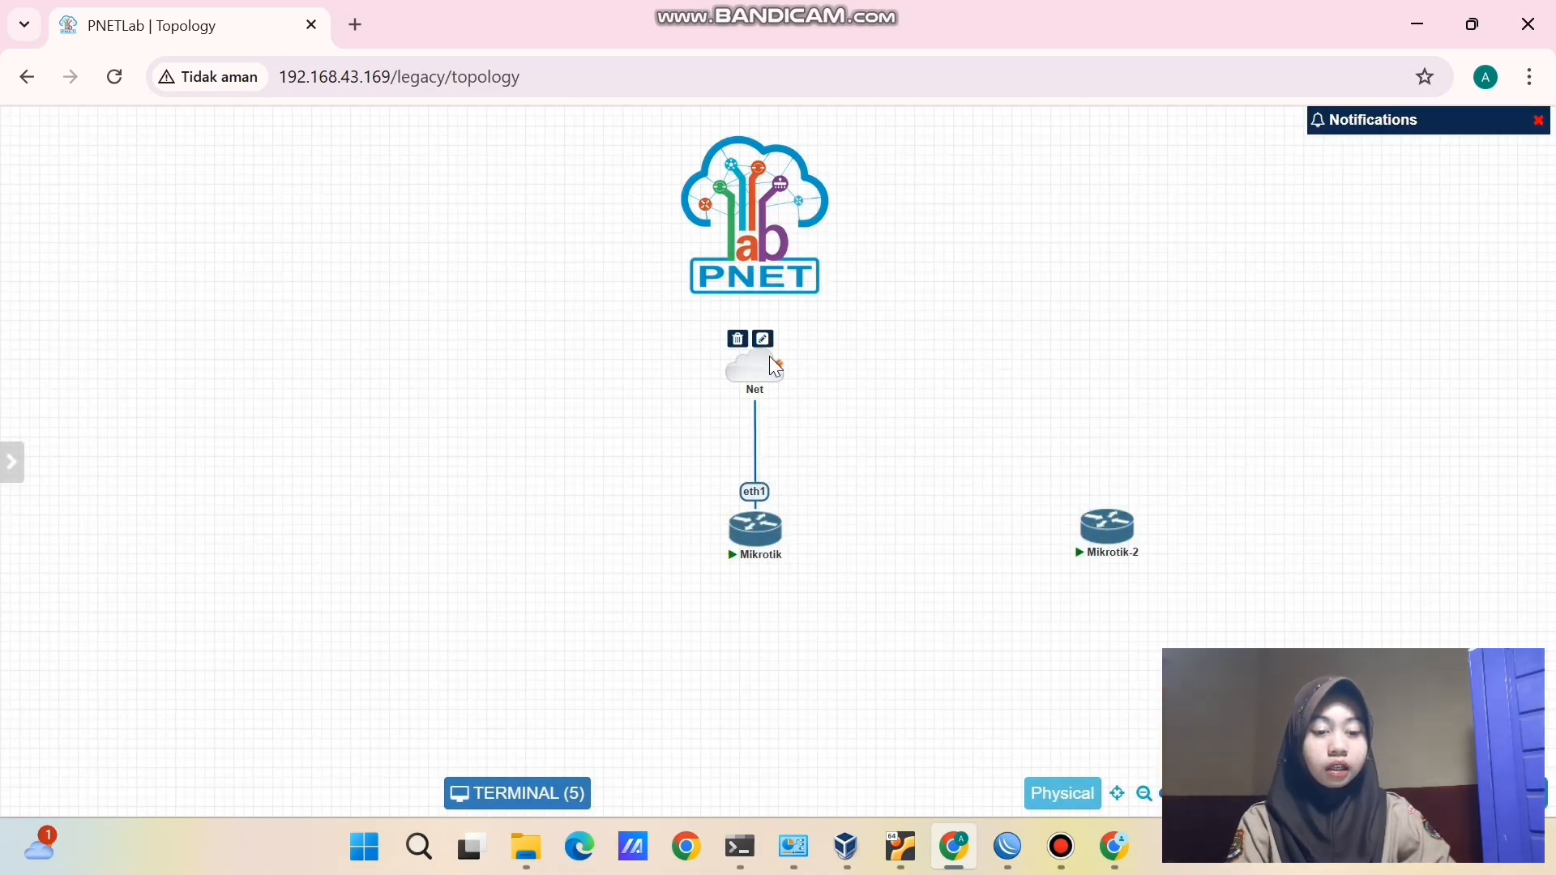
pyautogui.moveTo(771, 361); pyautogui.dragTo(975, 544)
pyautogui.click(819, 673)
pyautogui.moveTo(765, 545); pyautogui.dragTo(536, 541)
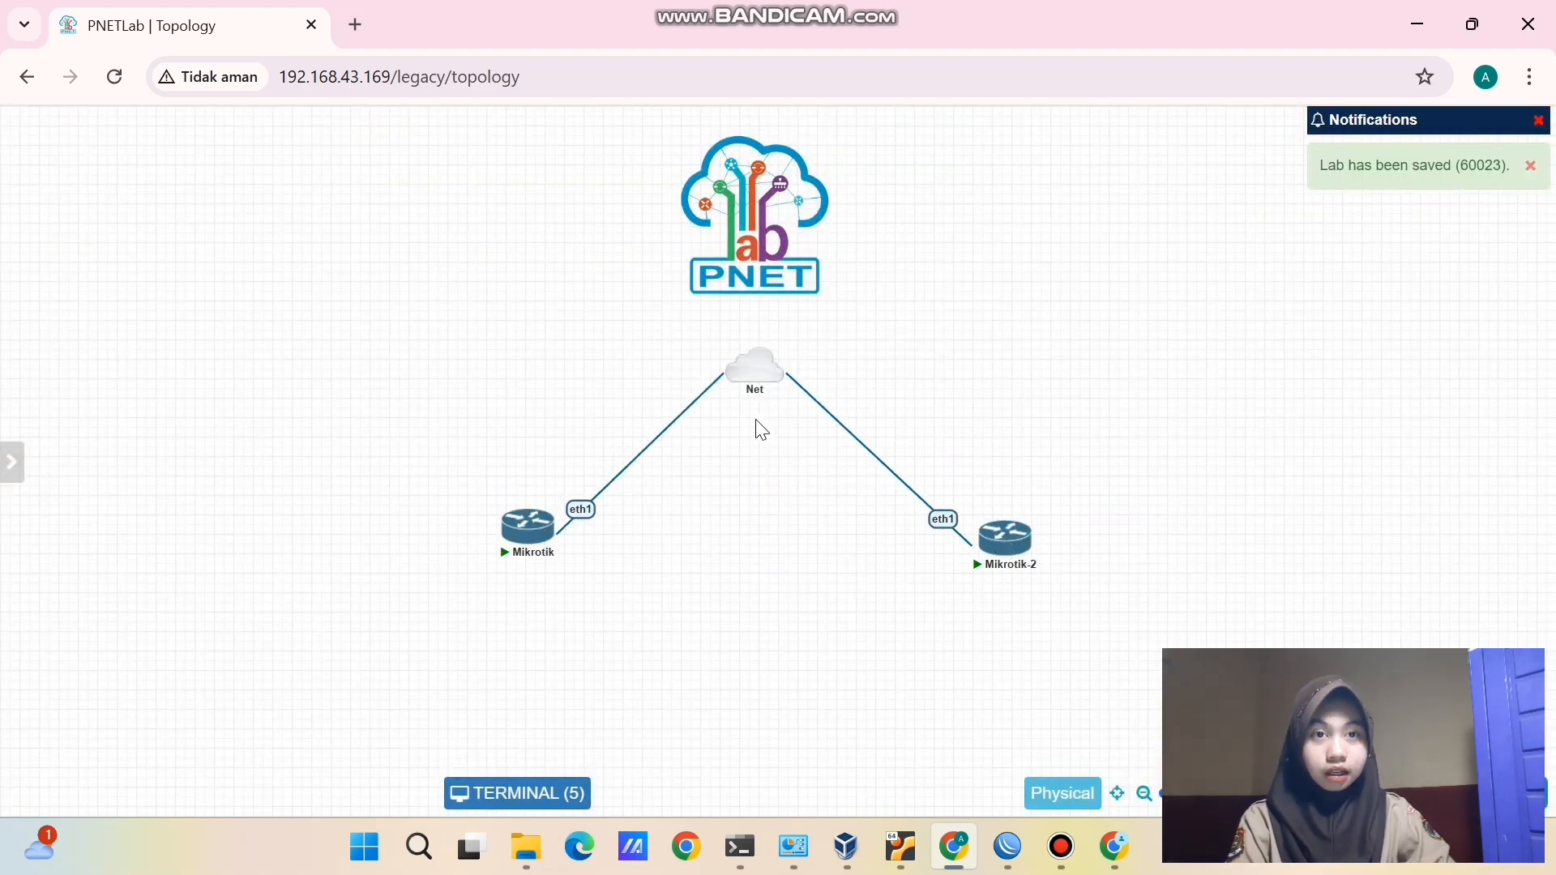
pyautogui.moveTo(754, 381); pyautogui.dragTo(771, 421)
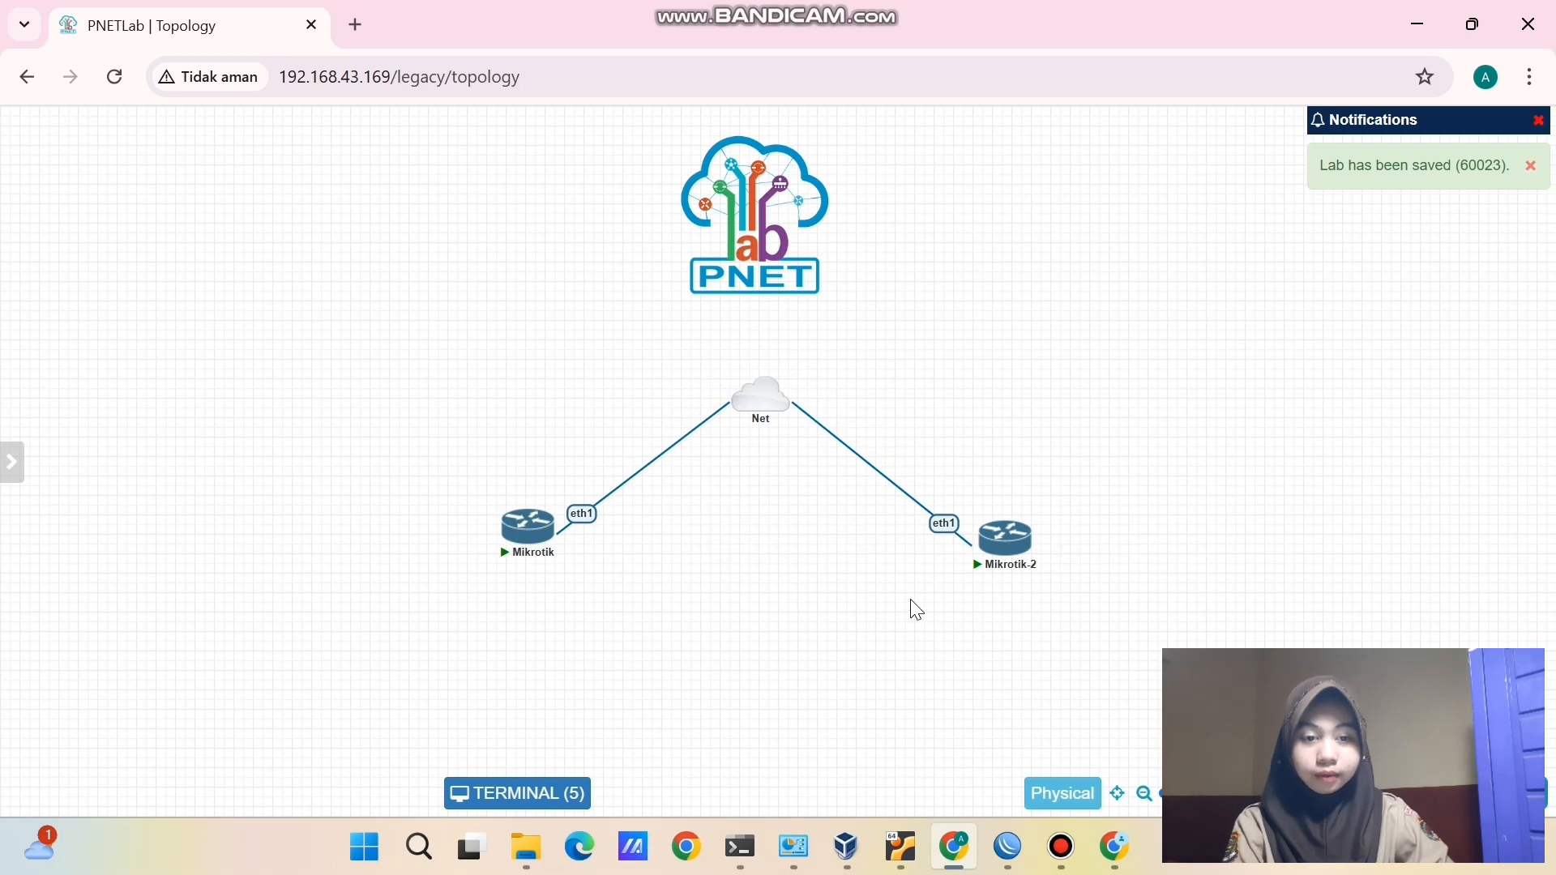
# - Close the VPC3, VPC2 and VPC1 consoles so only the two router consoles remain
pyautogui.click(570, 794)
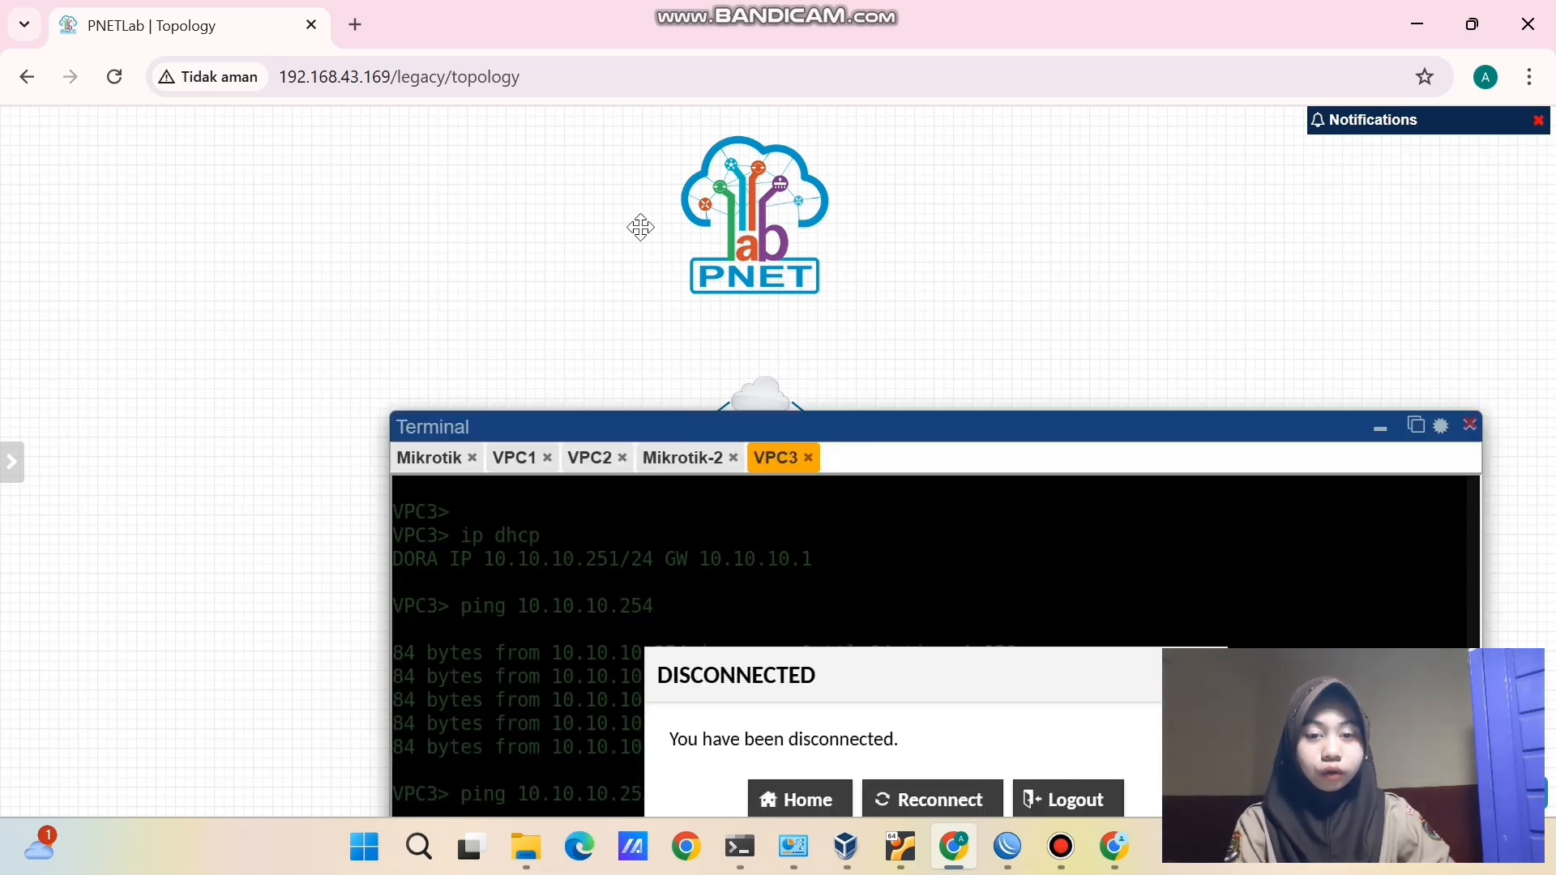
pyautogui.moveTo(640, 226); pyautogui.dragTo(611, 160)
pyautogui.click(717, 196)
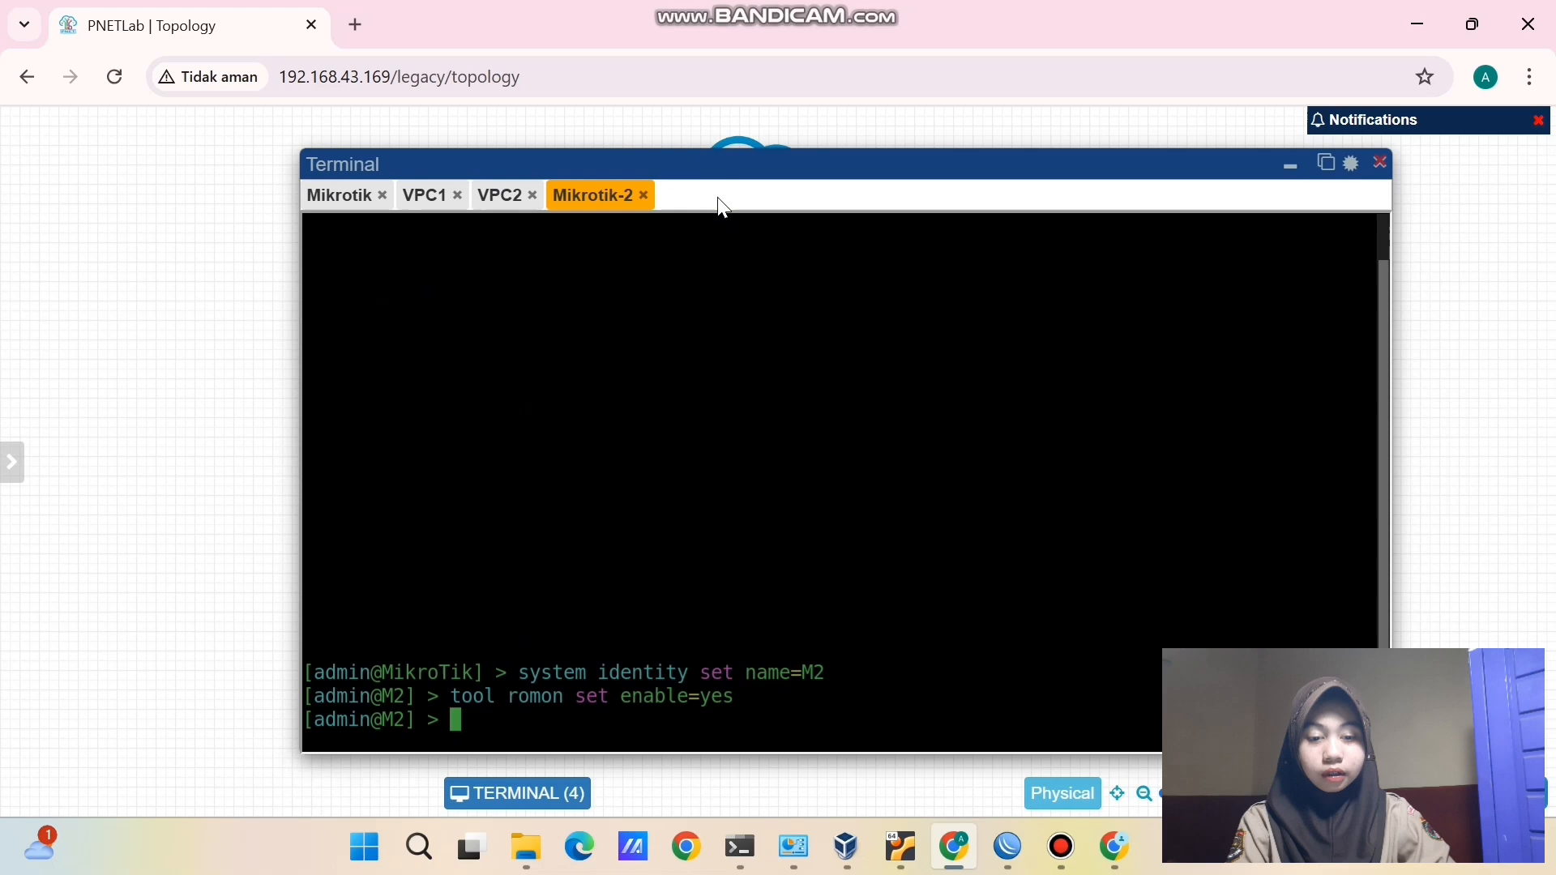
pyautogui.click(535, 196)
pyautogui.click(458, 195)
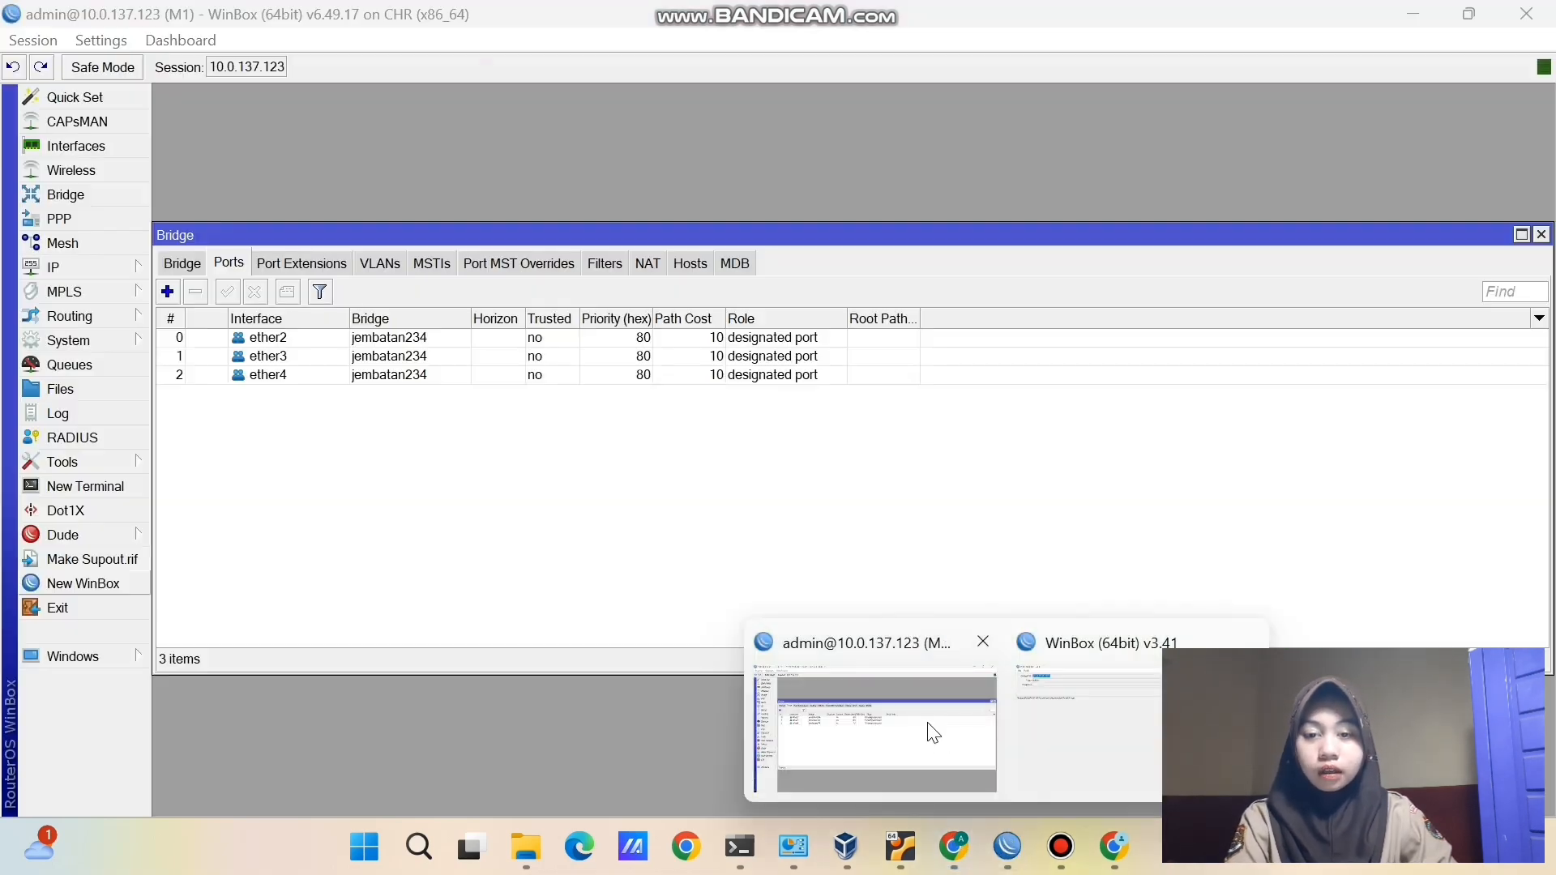
# - Remove ether4, ether2 and ether3 from M1's bridge ports
pyautogui.click(933, 734)
pyautogui.click(224, 375)
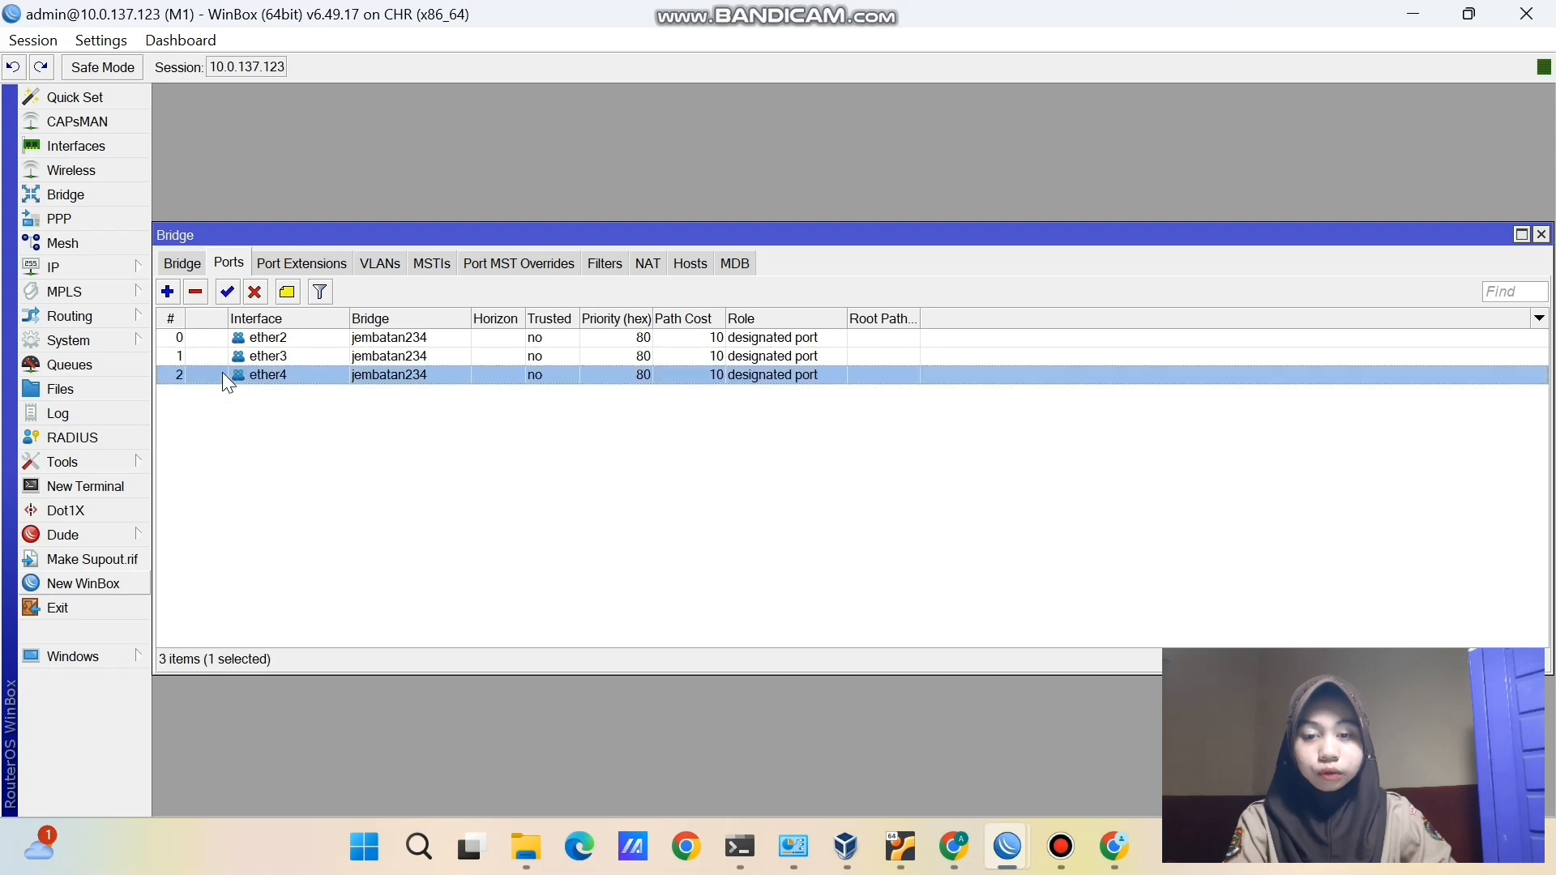
pyautogui.click(197, 291)
pyautogui.click(199, 338)
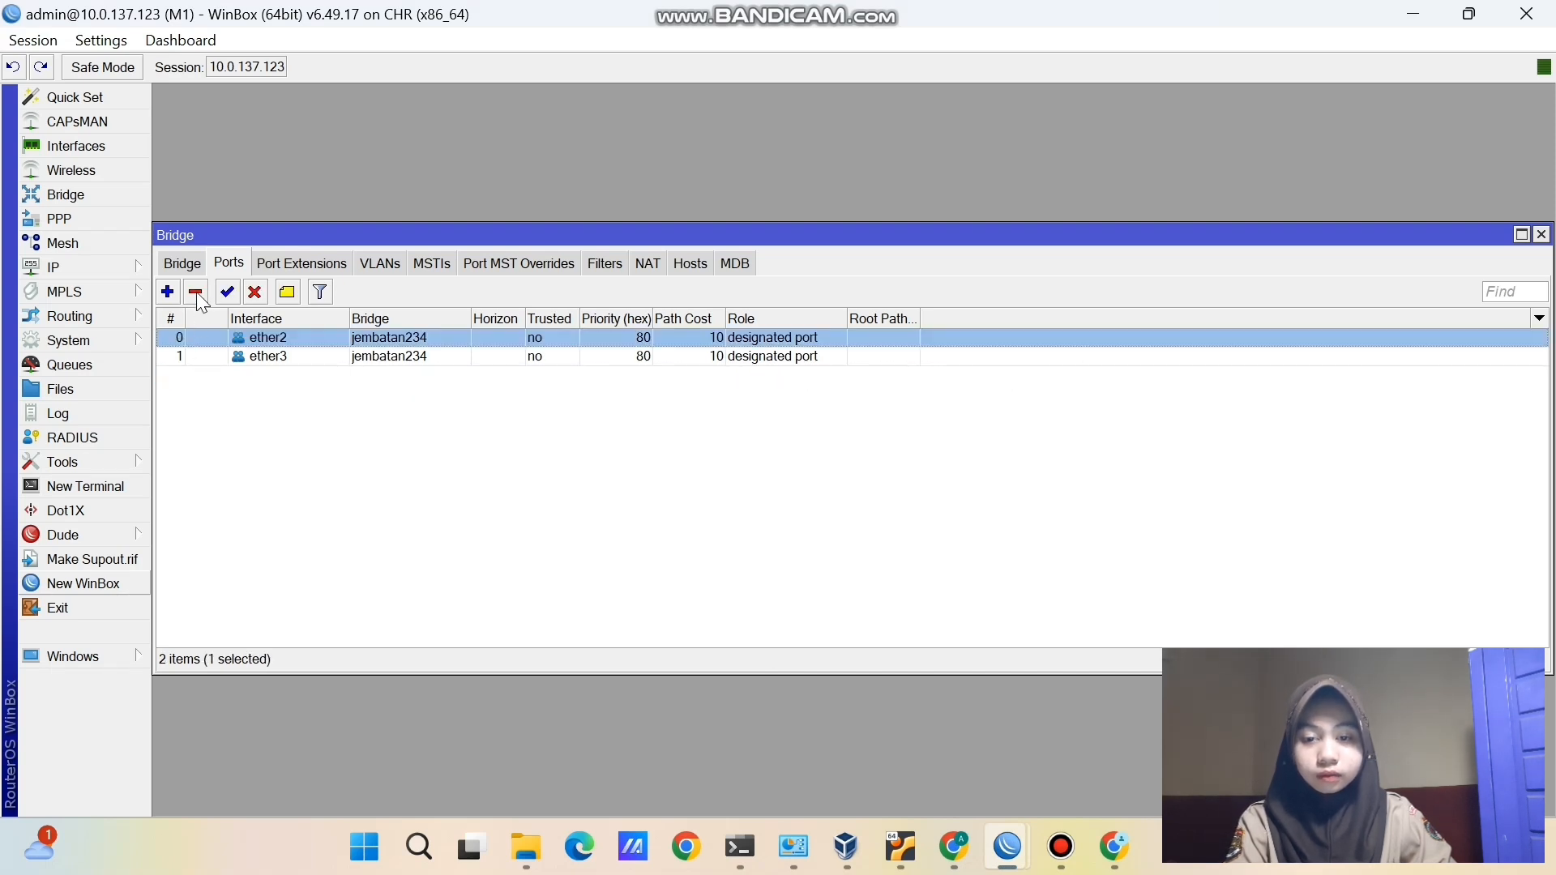
pyautogui.click(196, 292)
pyautogui.click(199, 341)
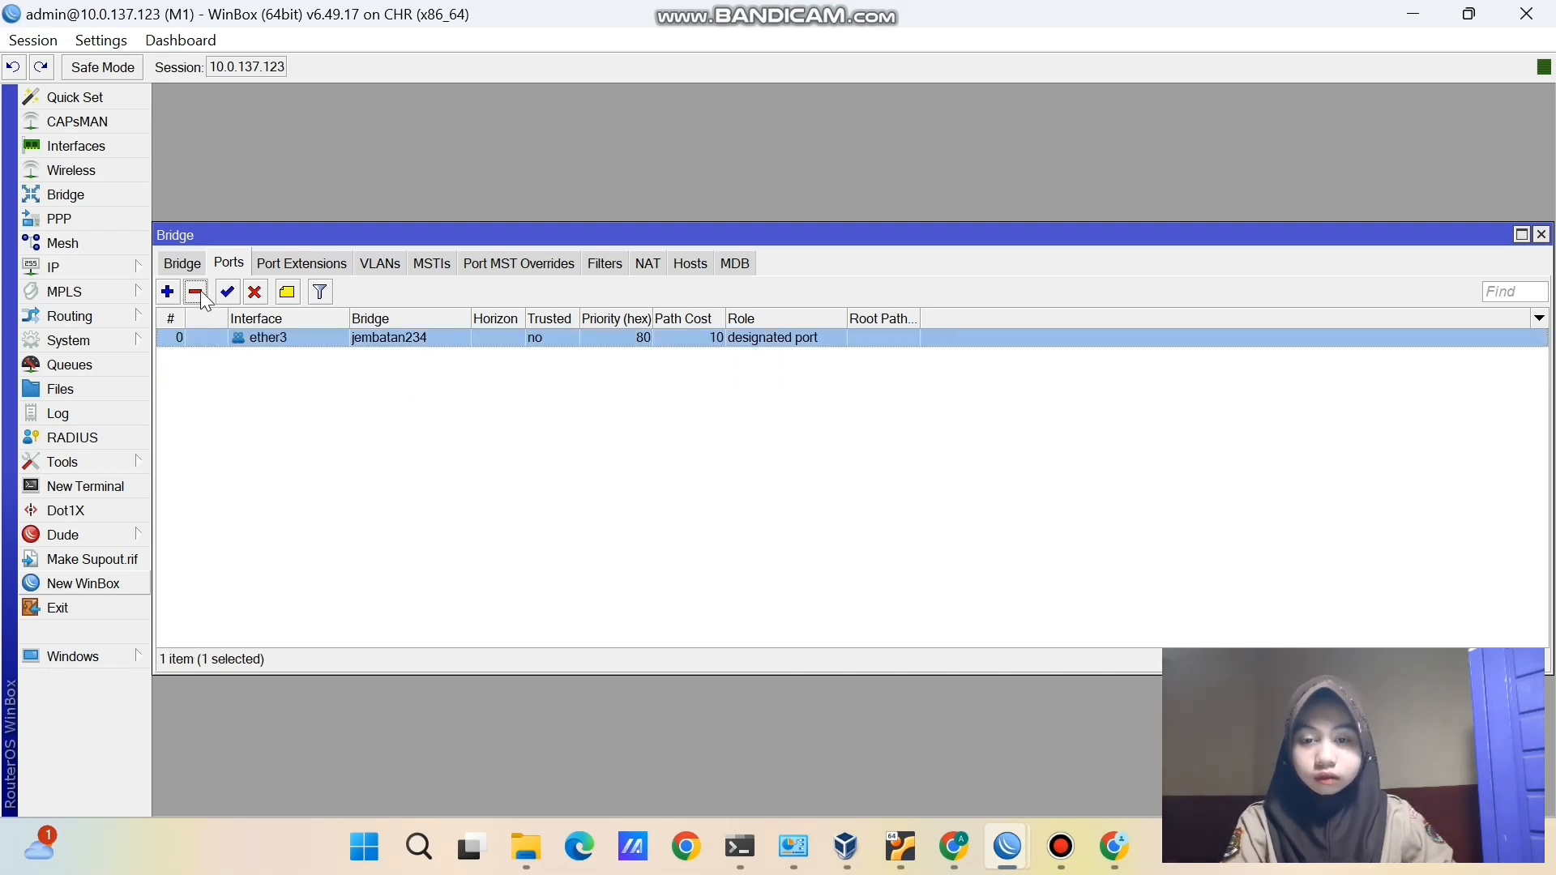
pyautogui.click(201, 290)
# - Delete the jembatan234 bridge and the 10.10.10.1/24 IP address on M1
pyautogui.click(181, 264)
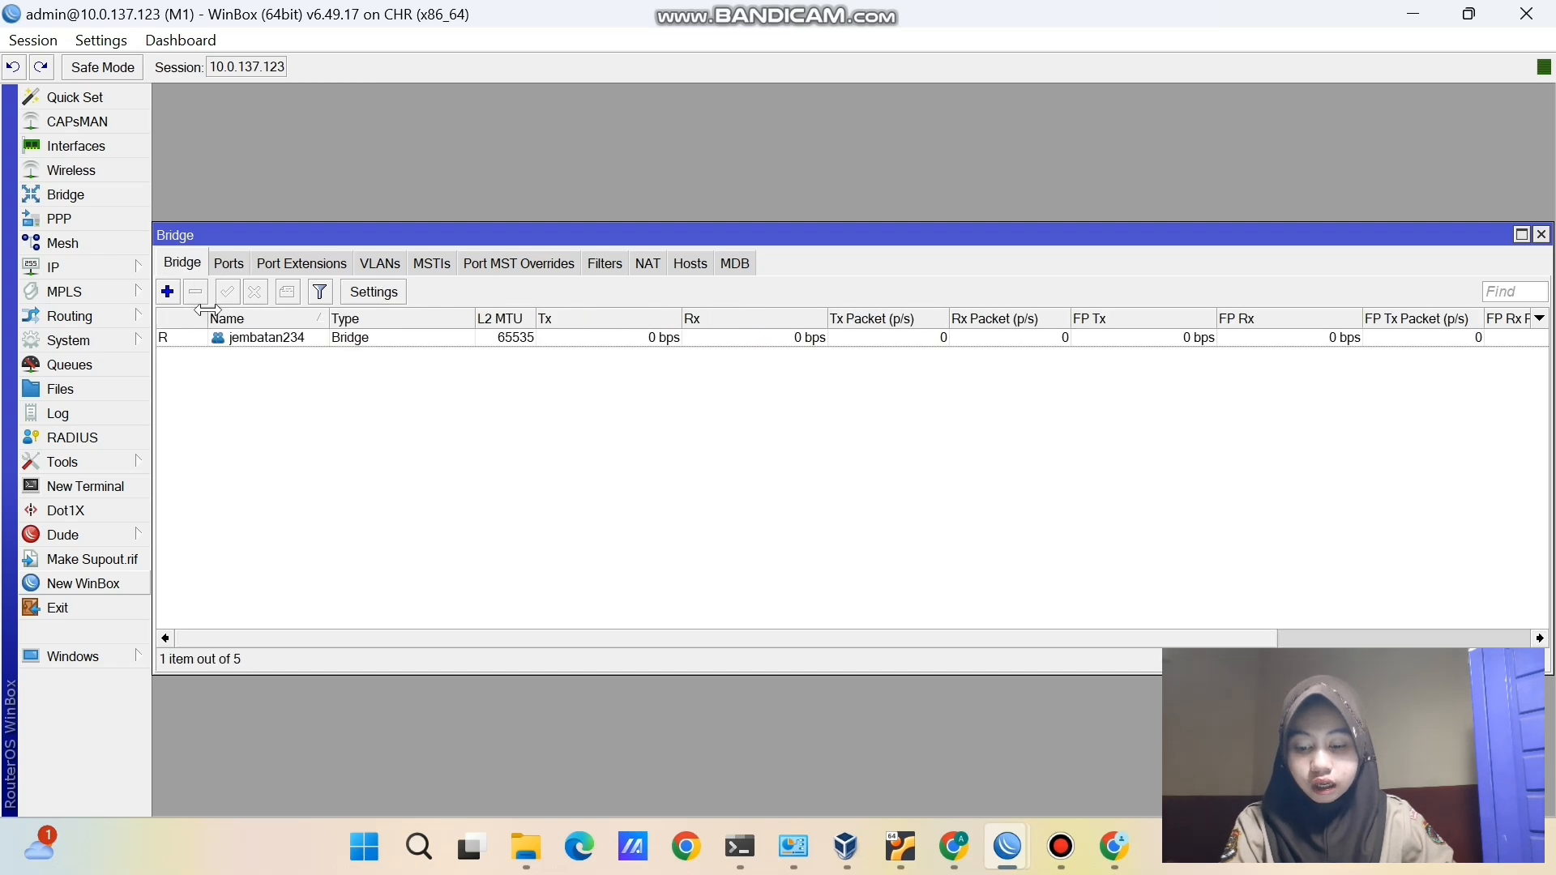
pyautogui.click(215, 338)
pyautogui.click(196, 291)
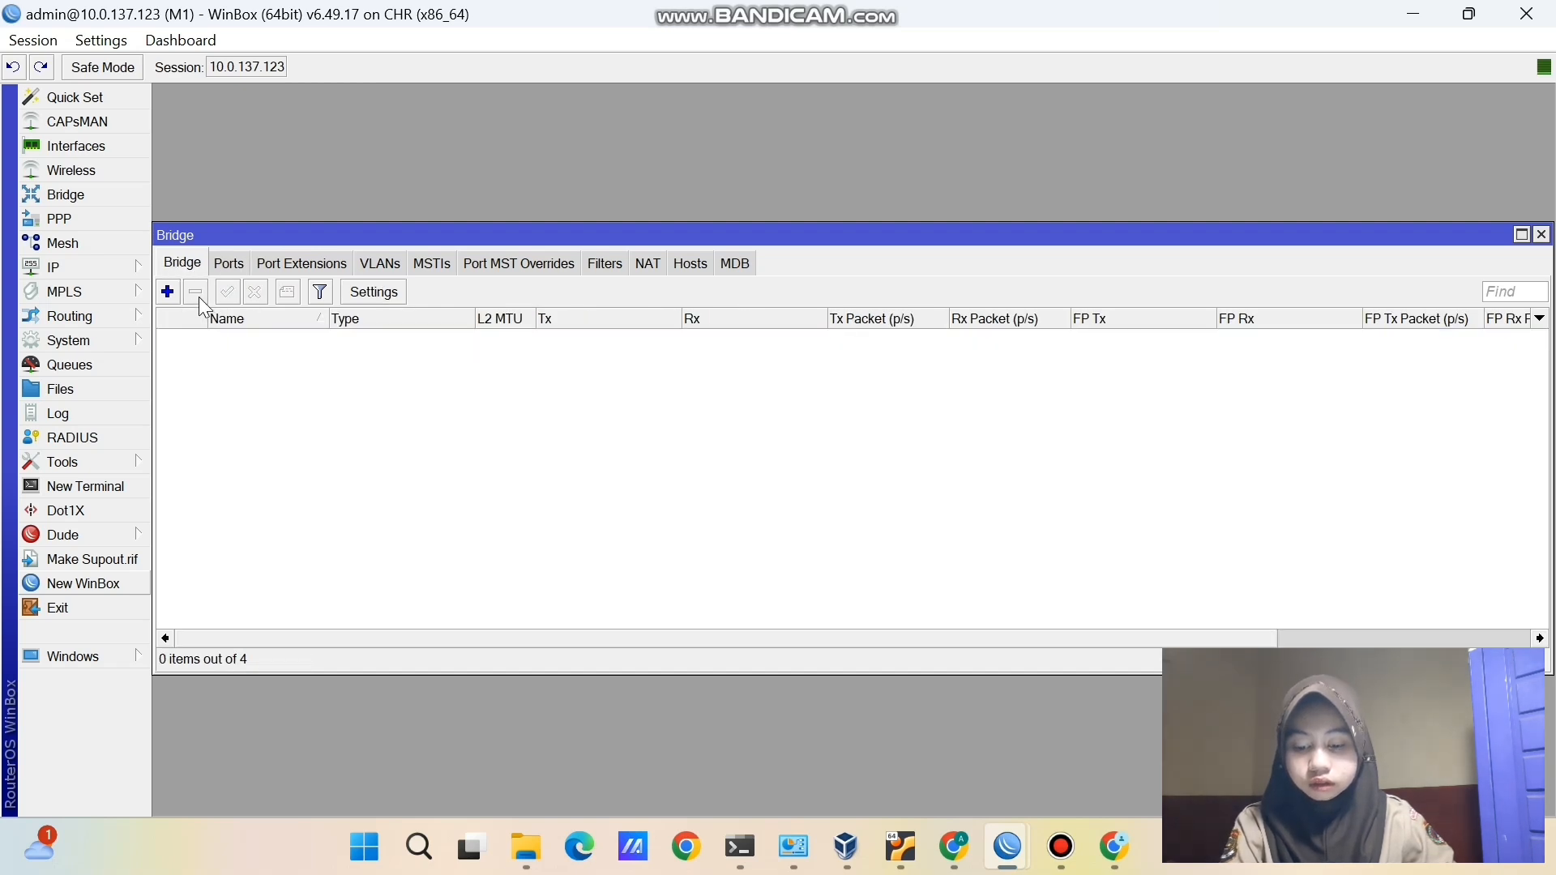
pyautogui.click(88, 265)
pyautogui.click(168, 239)
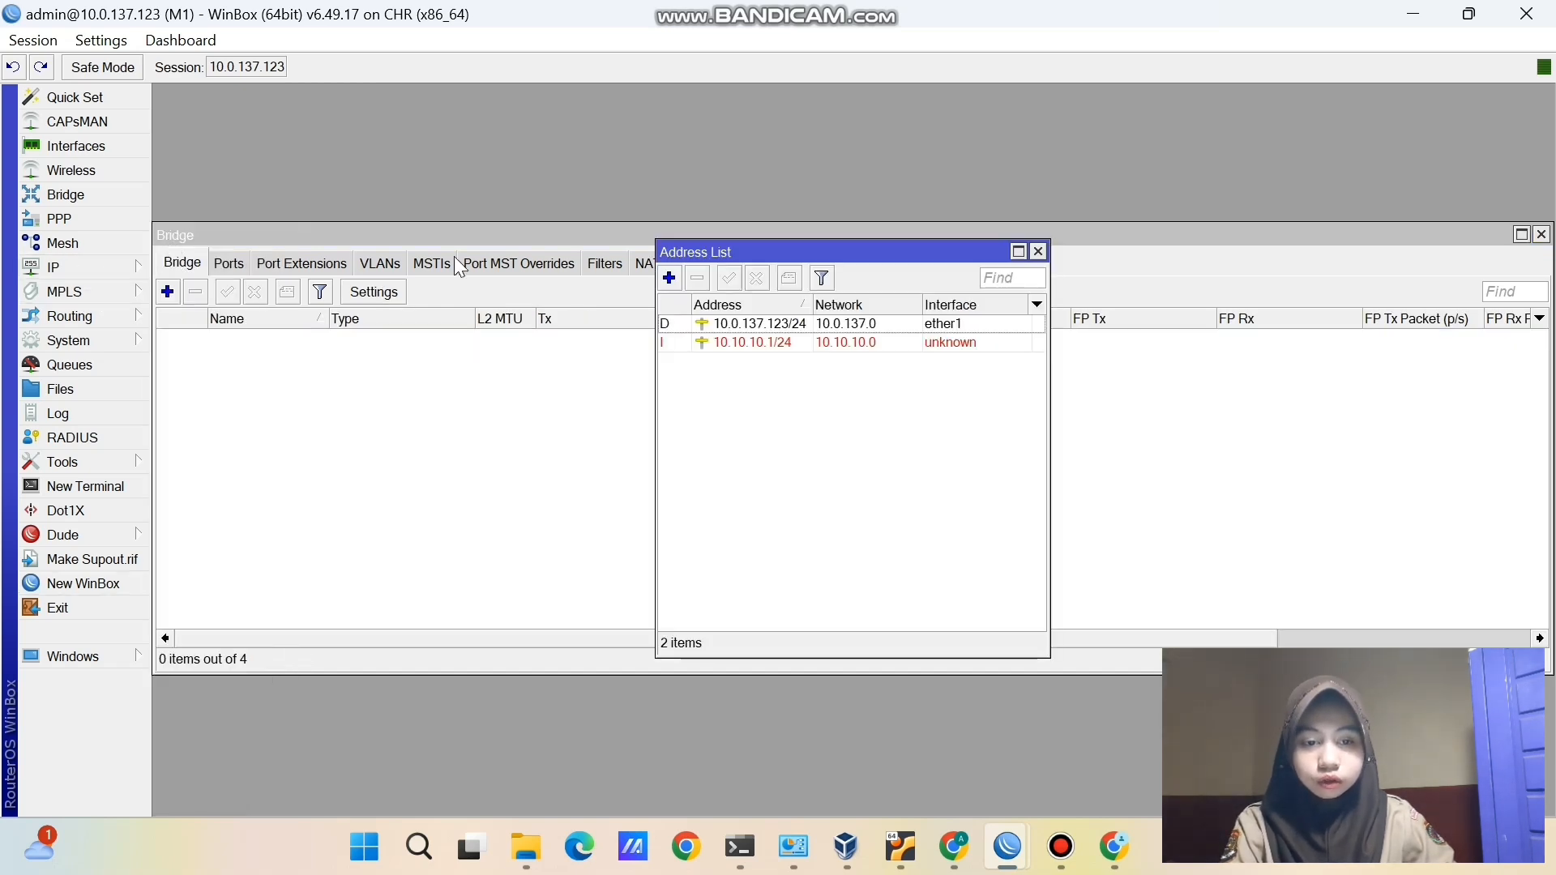
pyautogui.click(694, 344)
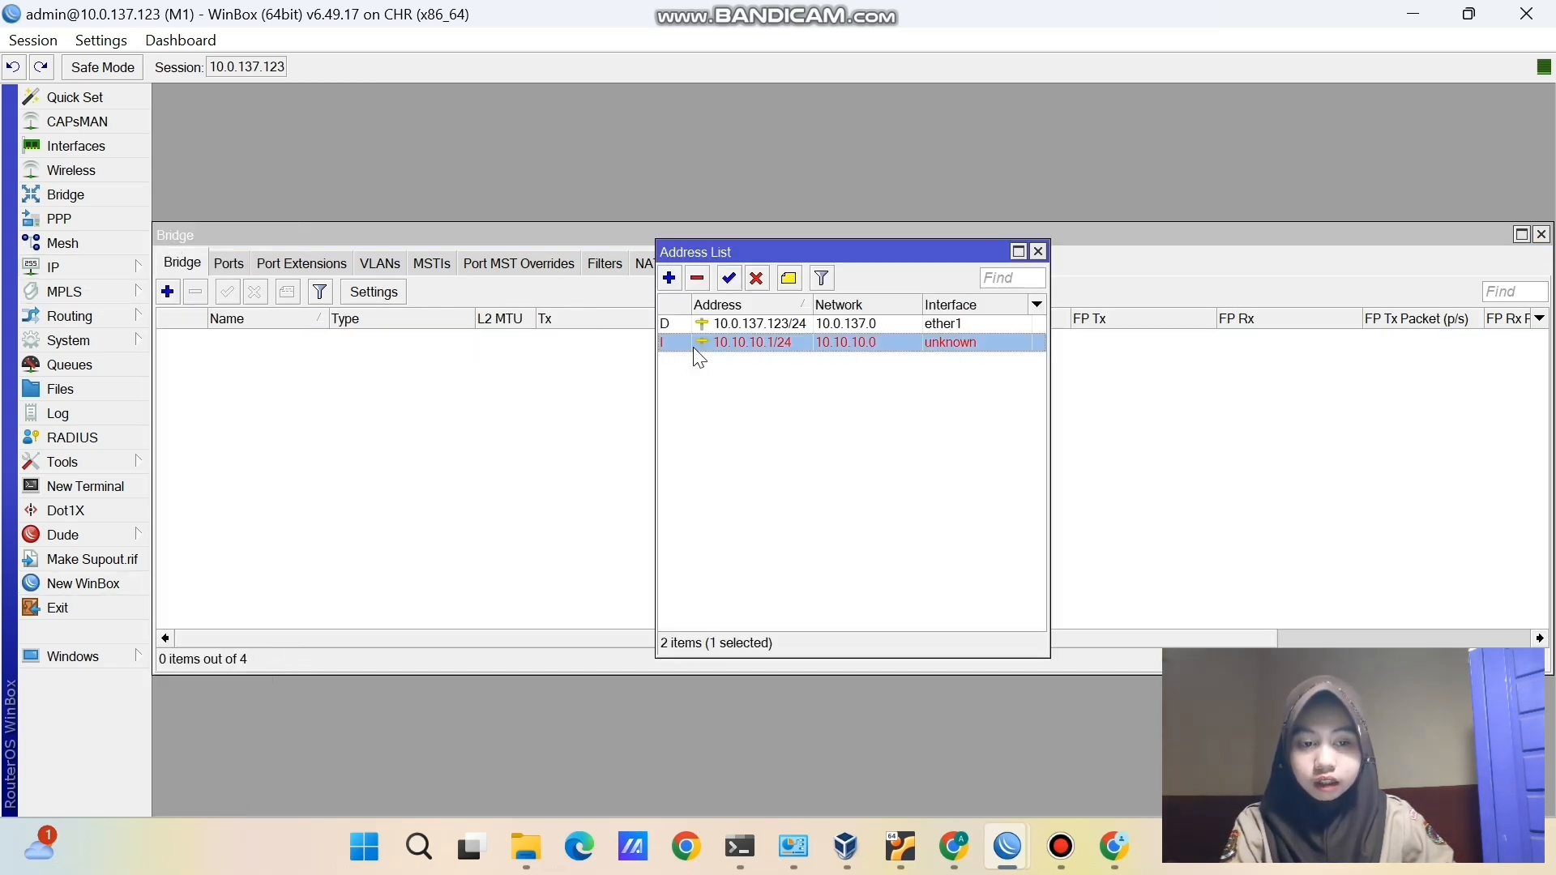
pyautogui.click(698, 279)
pyautogui.click(955, 847)
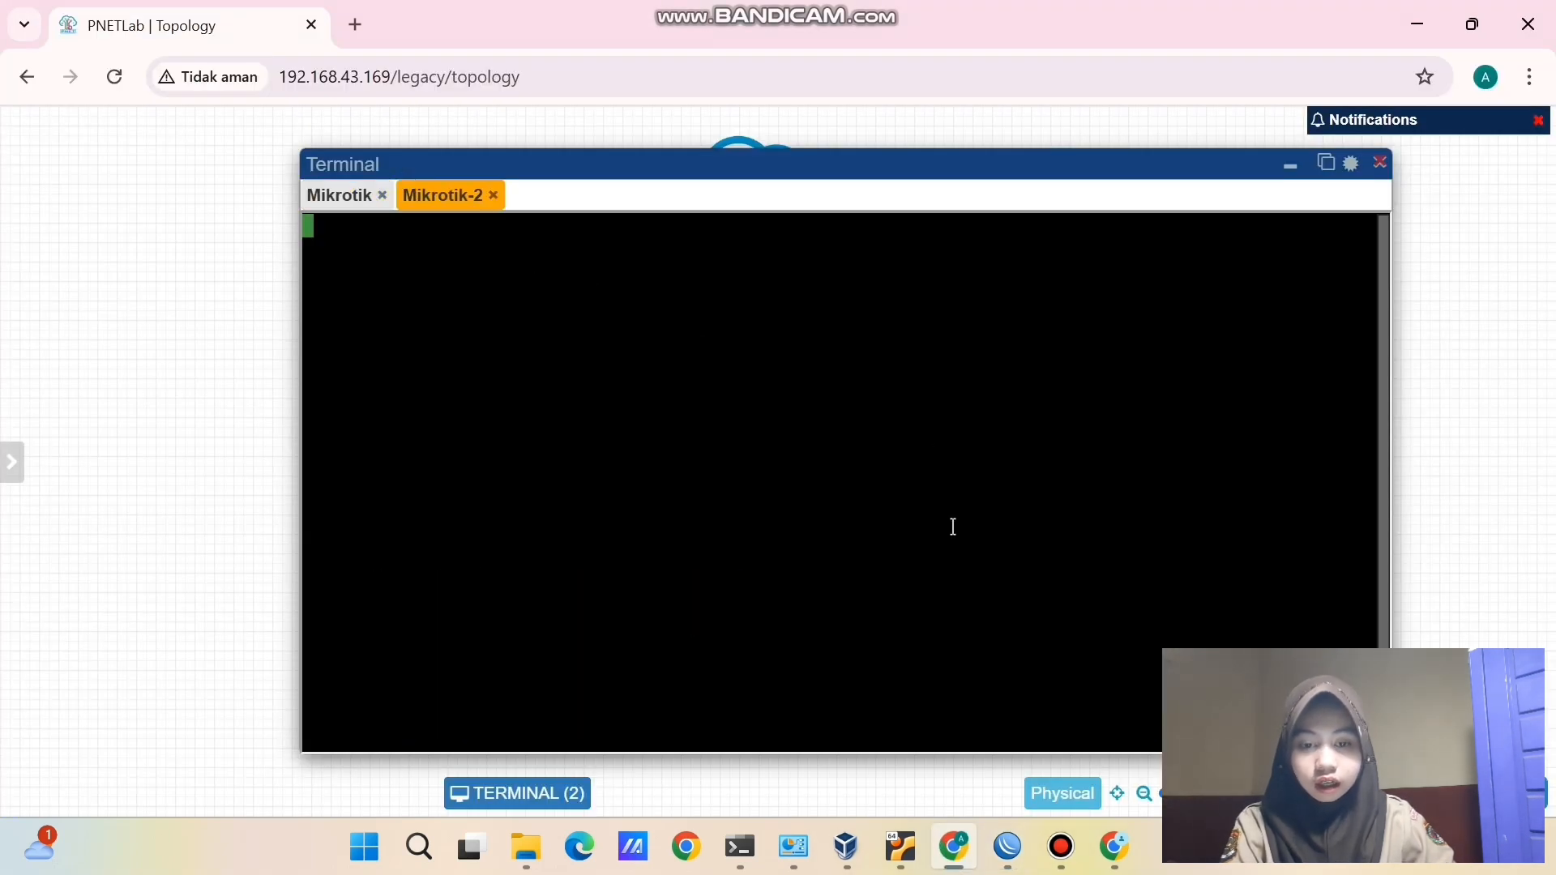
# - List Mikrotik-2's bridges with 'interface bridge print', finding jembatan12
pyautogui.press('Return')
pyautogui.write('inter')
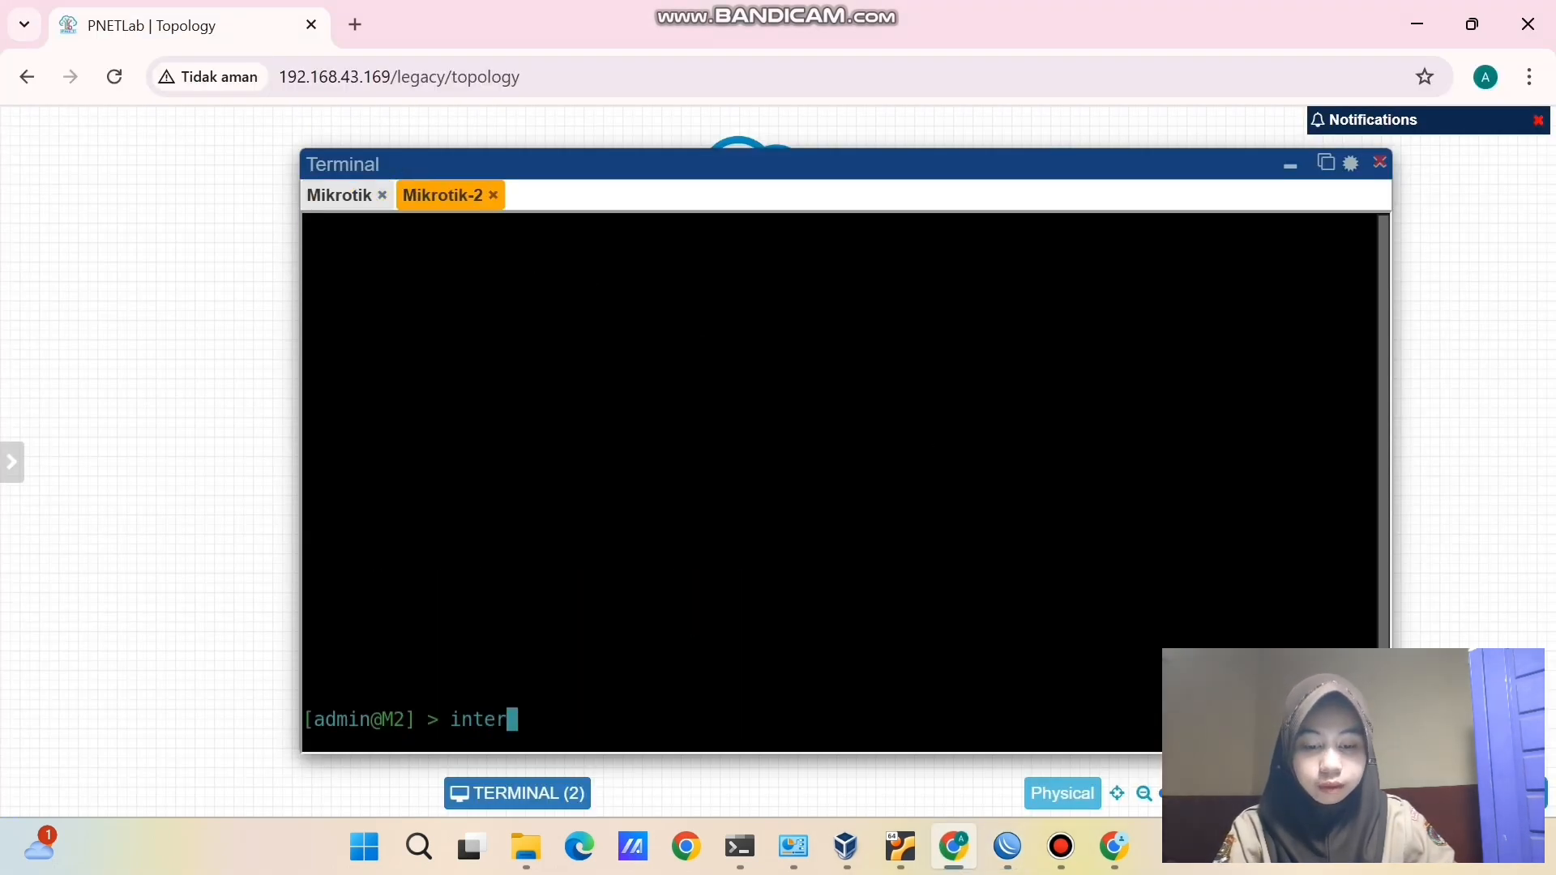
pyautogui.write('face b')
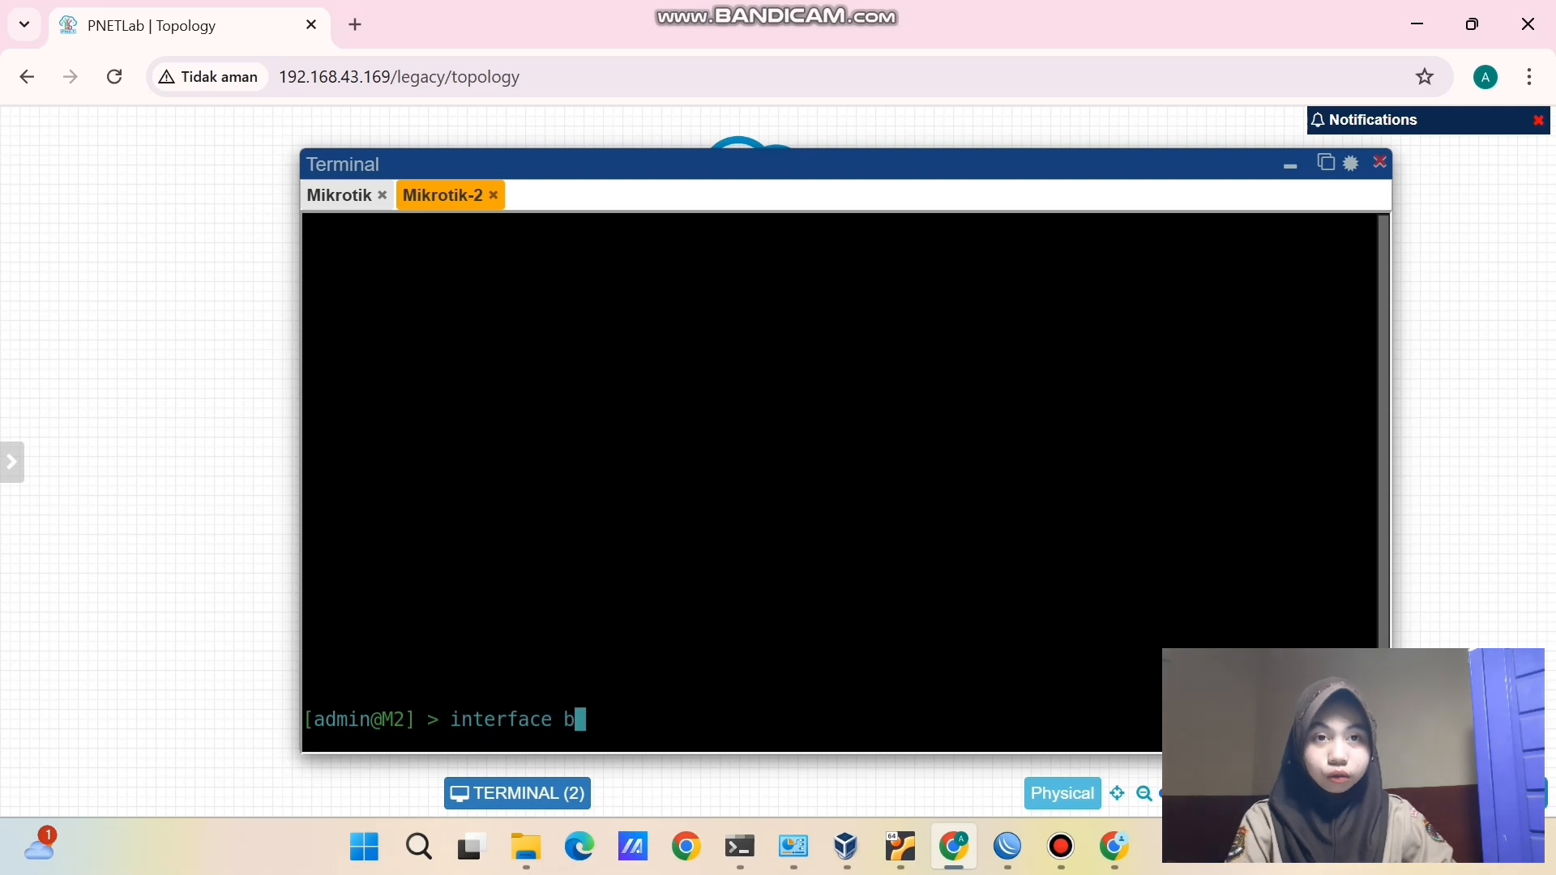
pyautogui.write('ridge ')
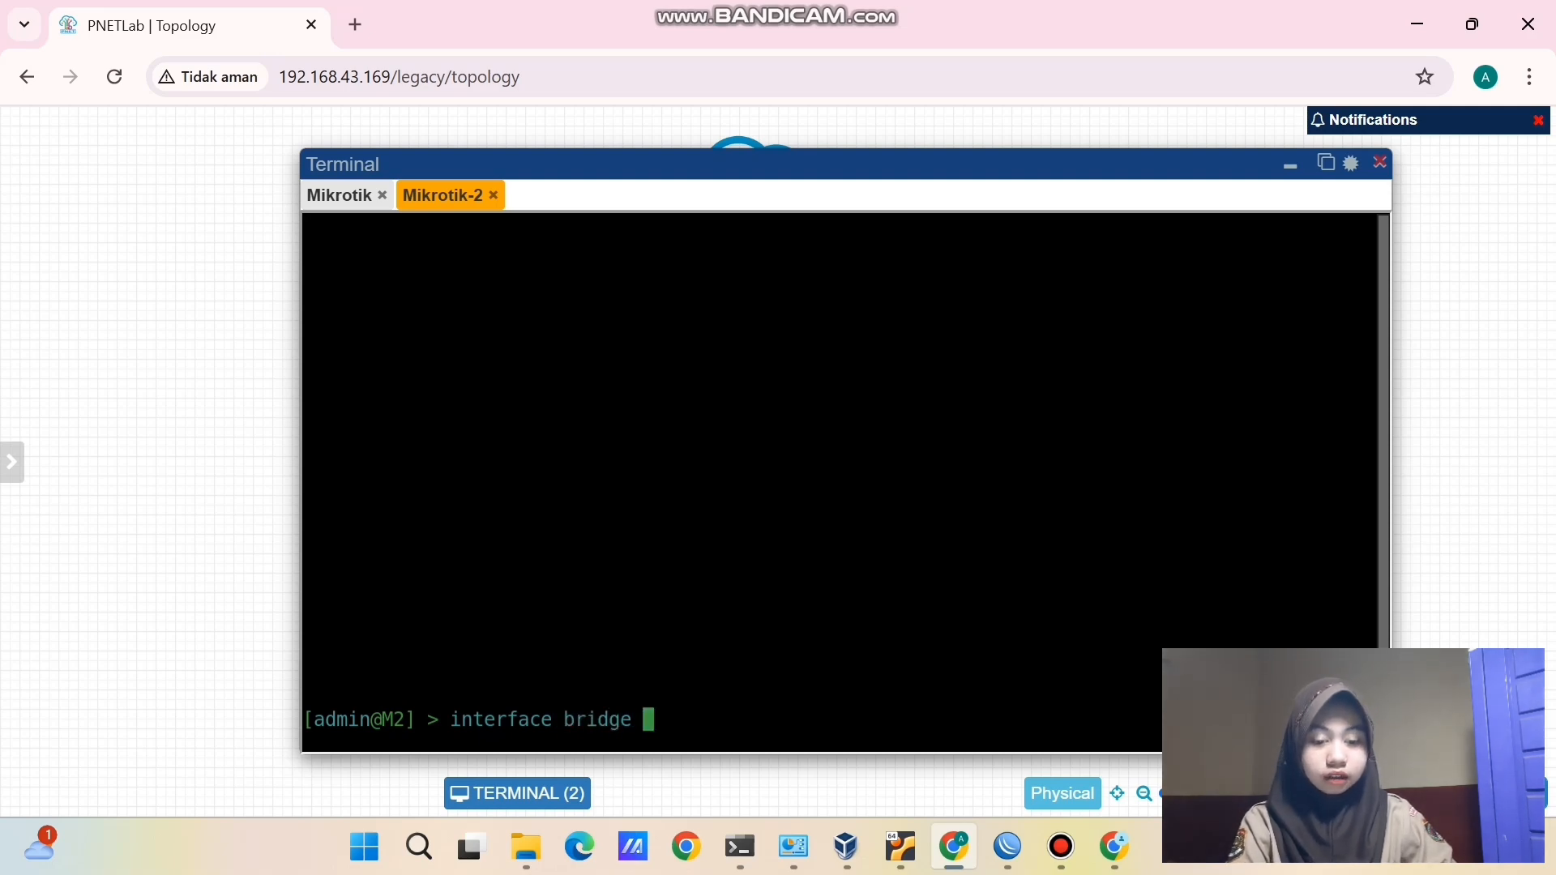
pyautogui.write('print')
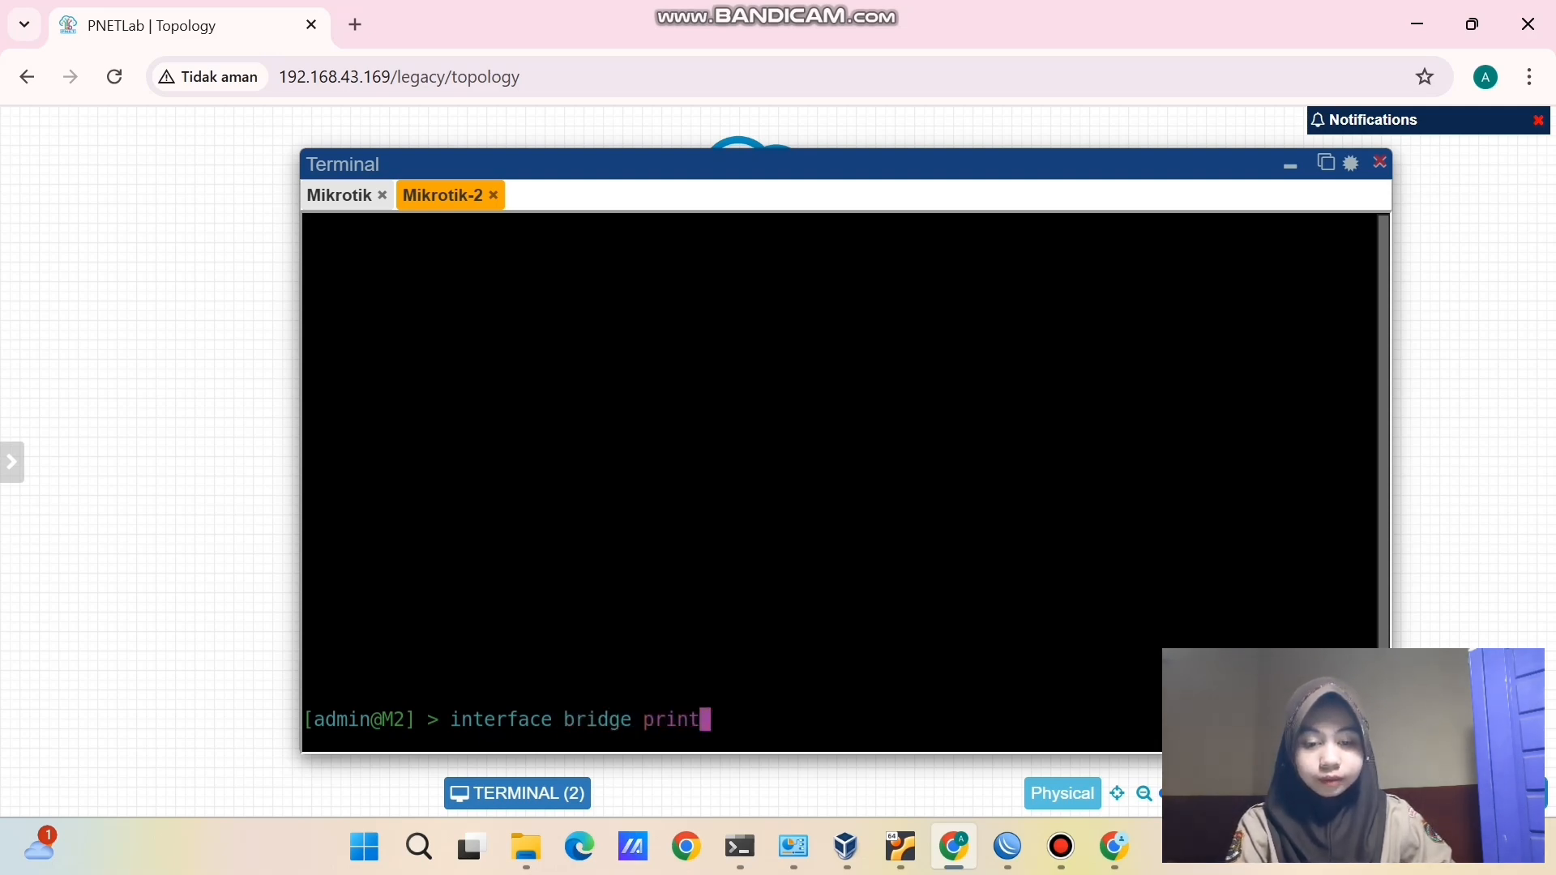
pyautogui.press('Return')
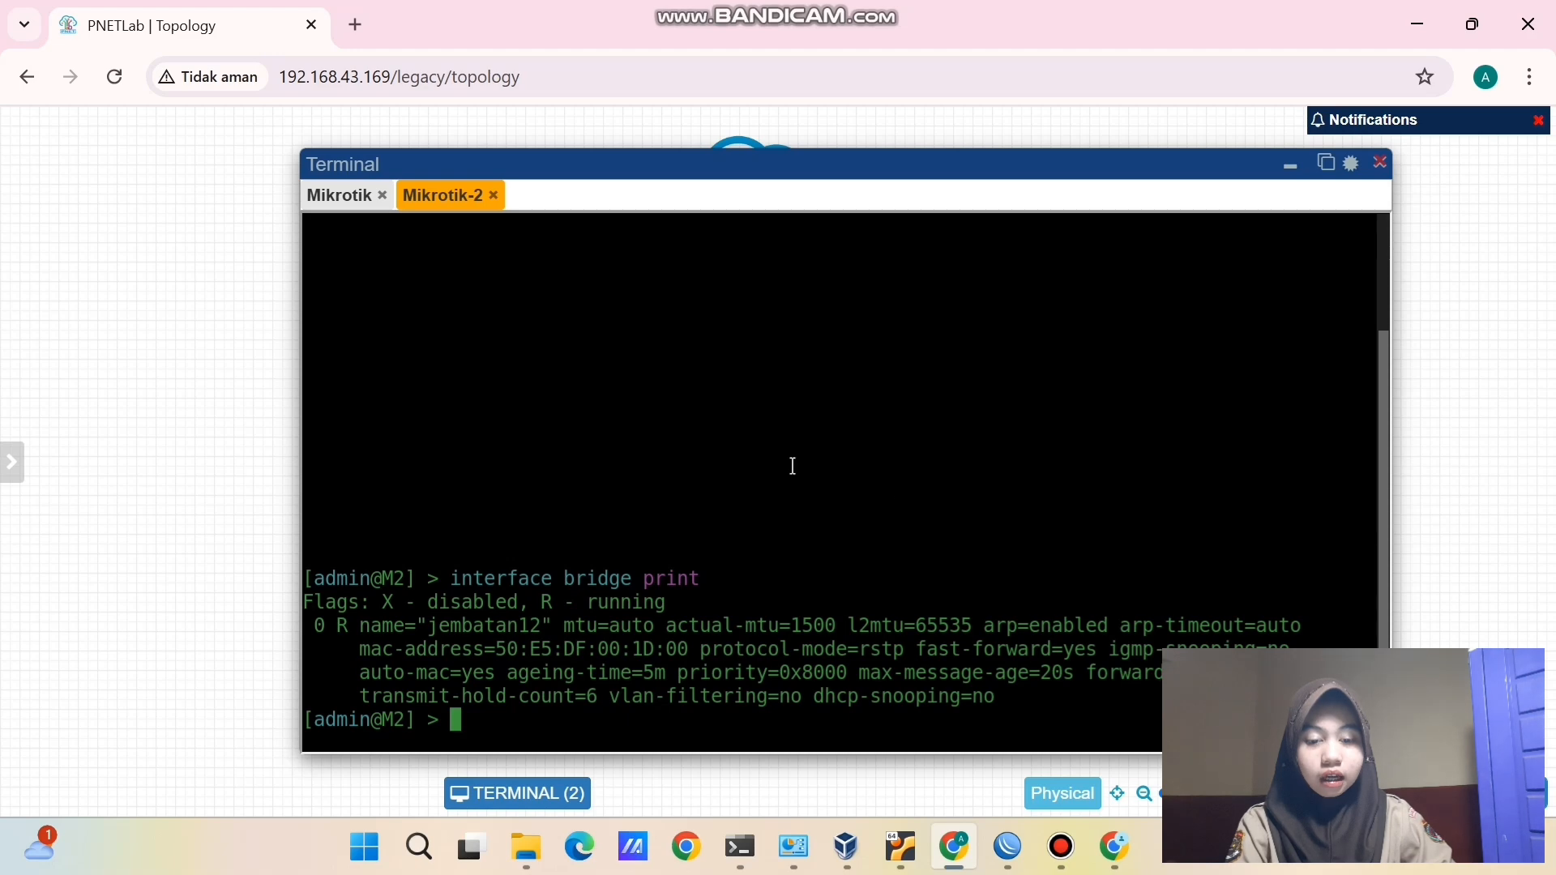
pyautogui.moveTo(430, 629); pyautogui.dragTo(547, 624)
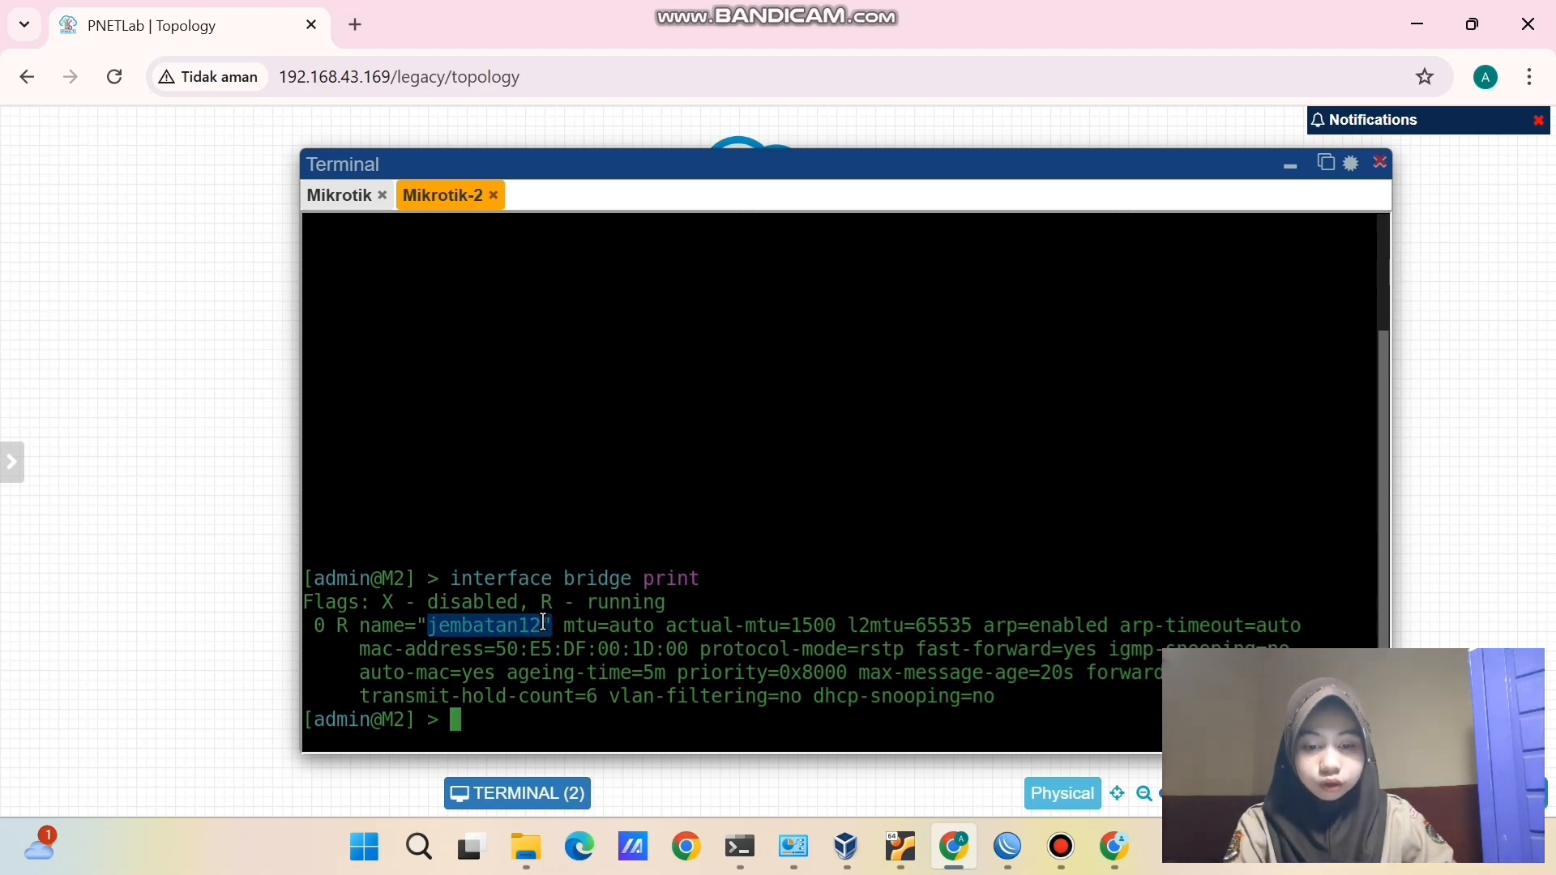
pyautogui.click(532, 716)
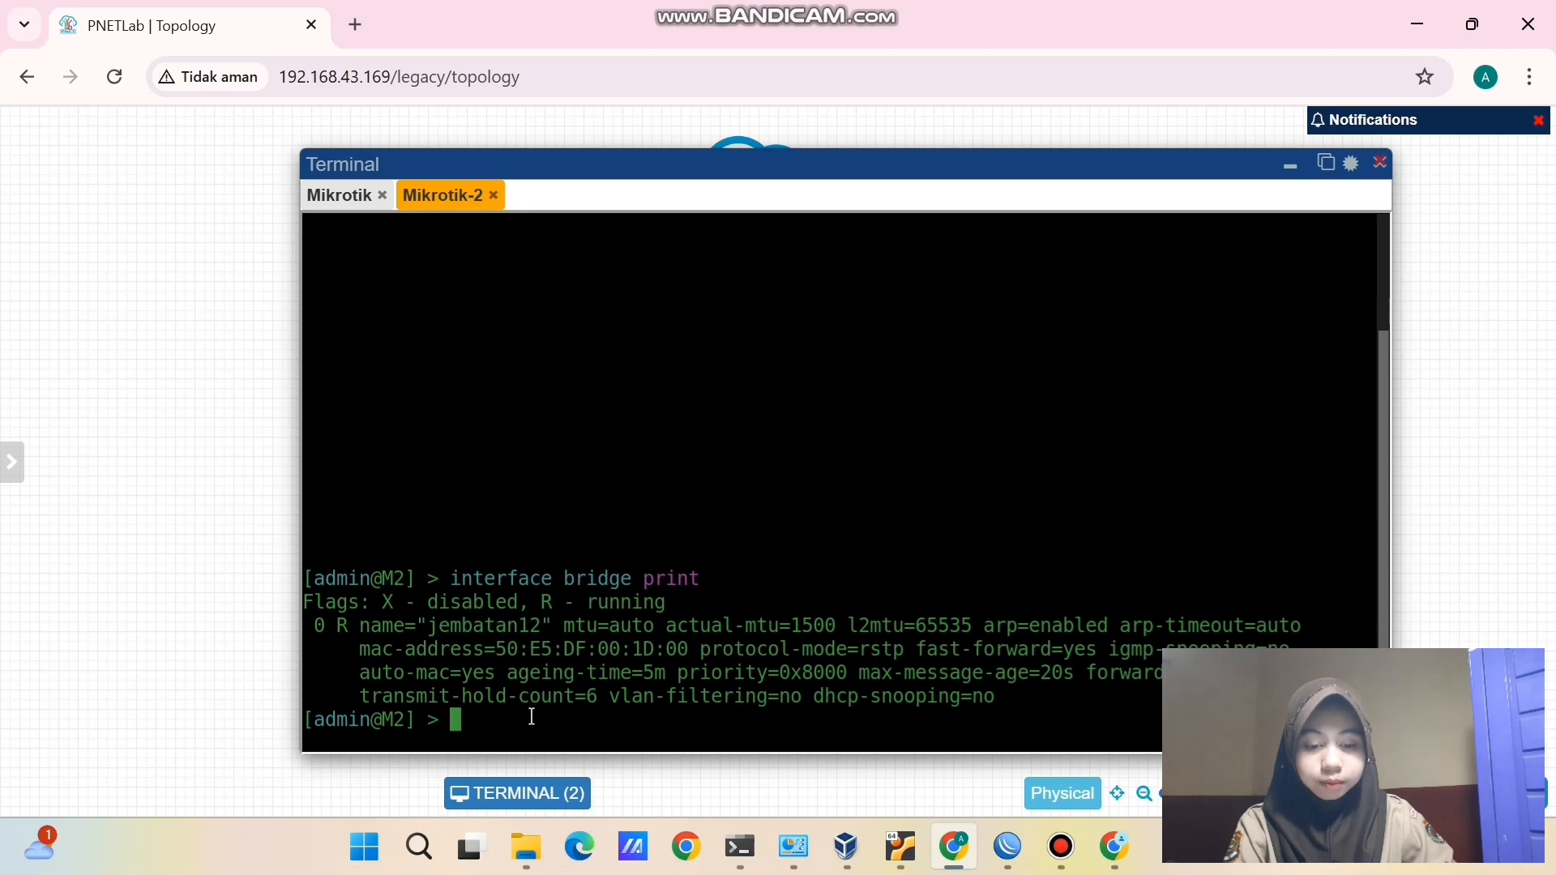
# - Remove jembatan12 with 'interface bridge remove number=0'
pyautogui.press('Up')
pyautogui.press('BackSpace')
pyautogui.press('BackSpace')
pyautogui.press('BackSpace')
pyautogui.press('BackSpace')
pyautogui.press('BackSpace')
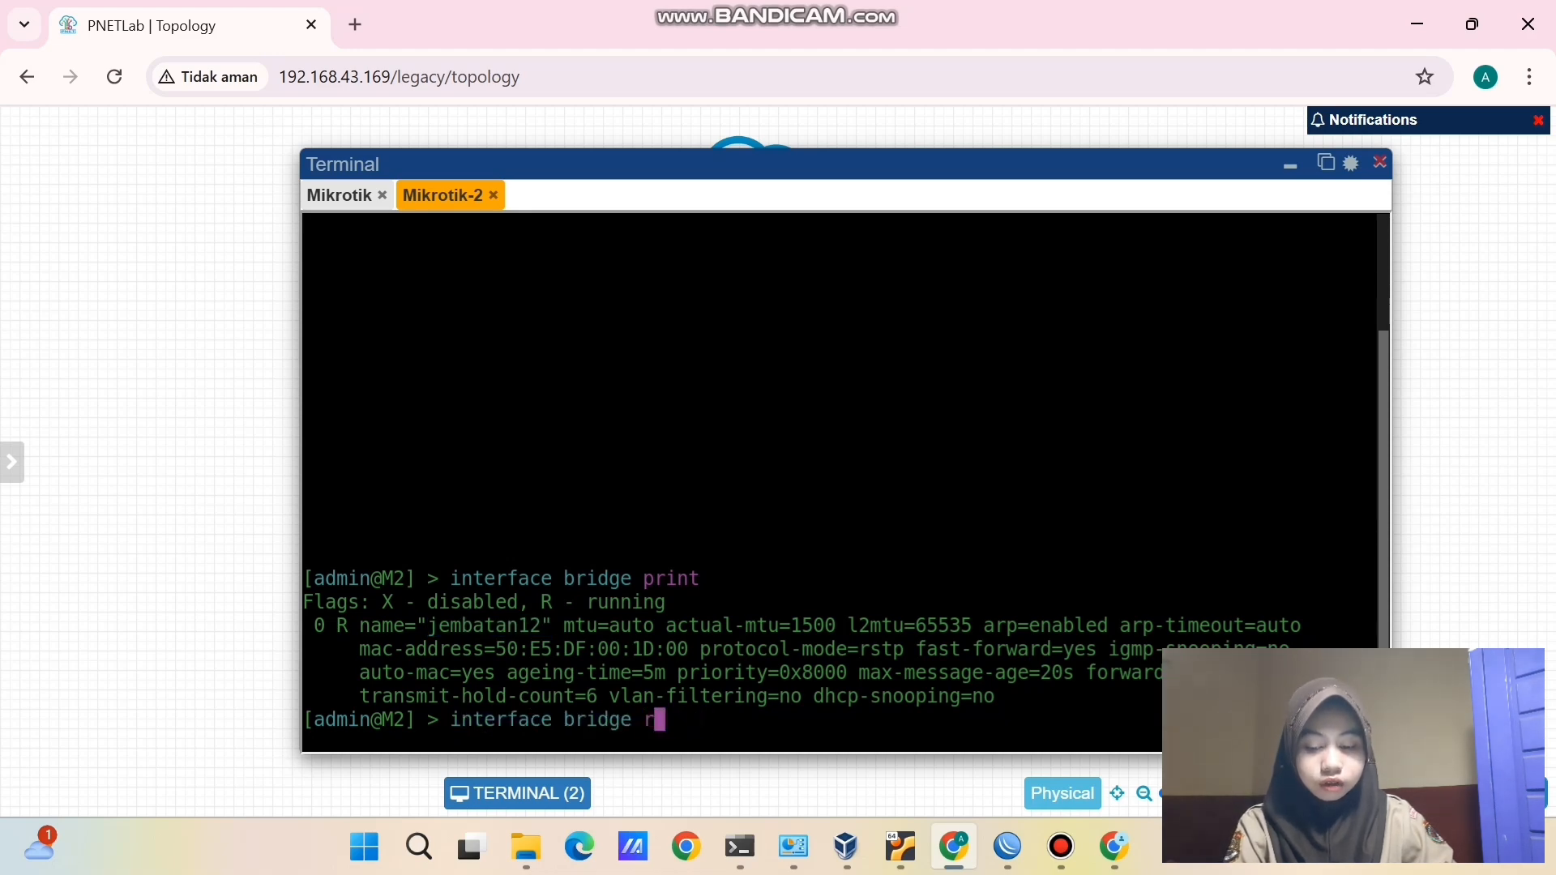
pyautogui.write('remove number')
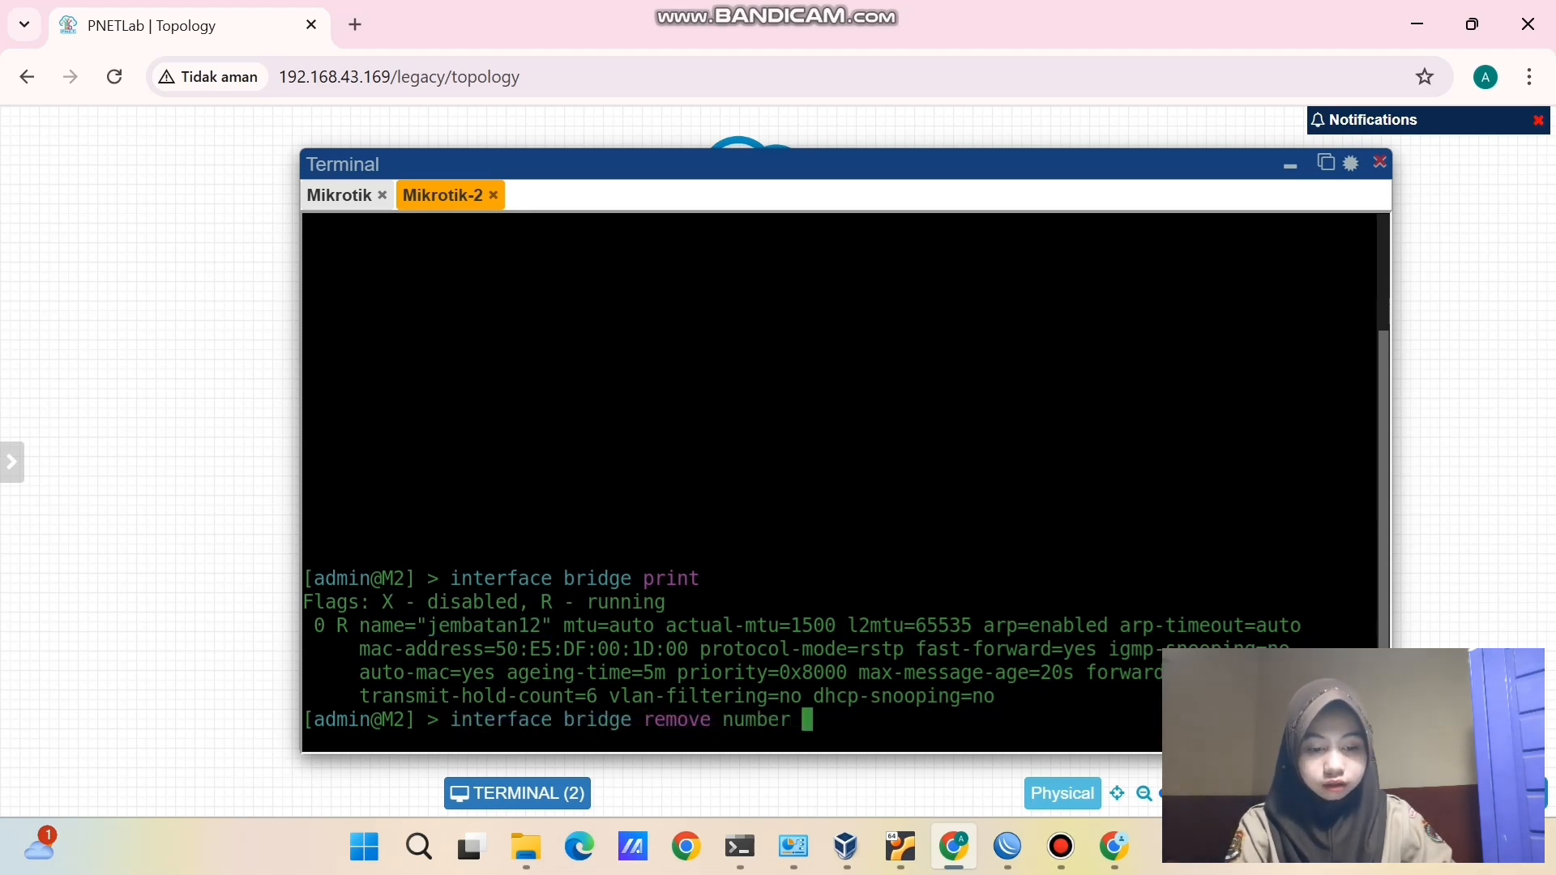
pyautogui.press('BackSpace')
pyautogui.write('=0')
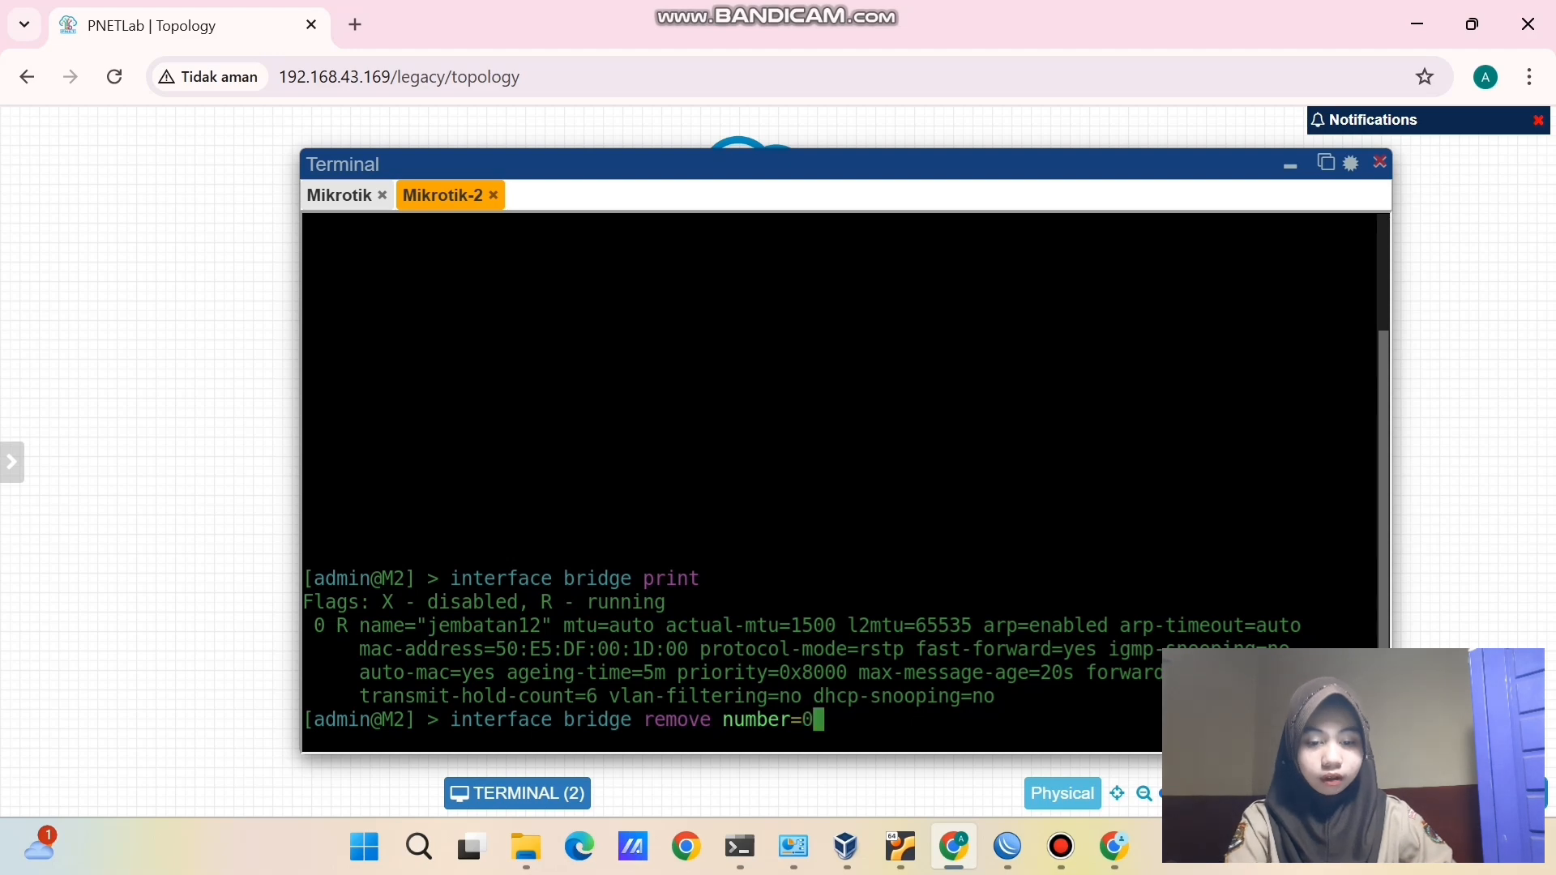
pyautogui.press('Return')
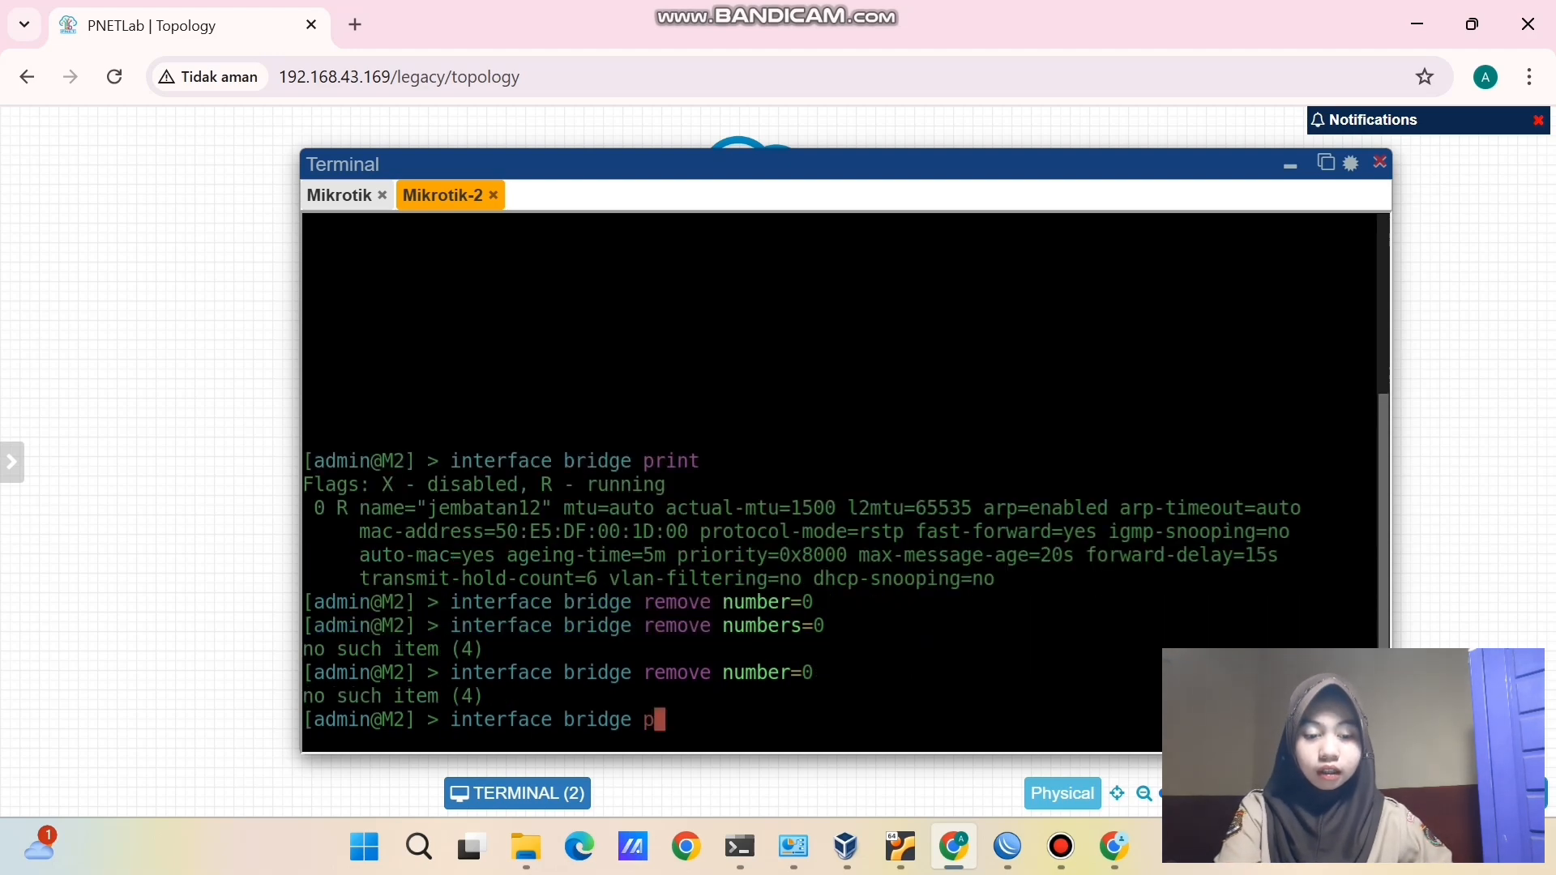
pyautogui.write('or')
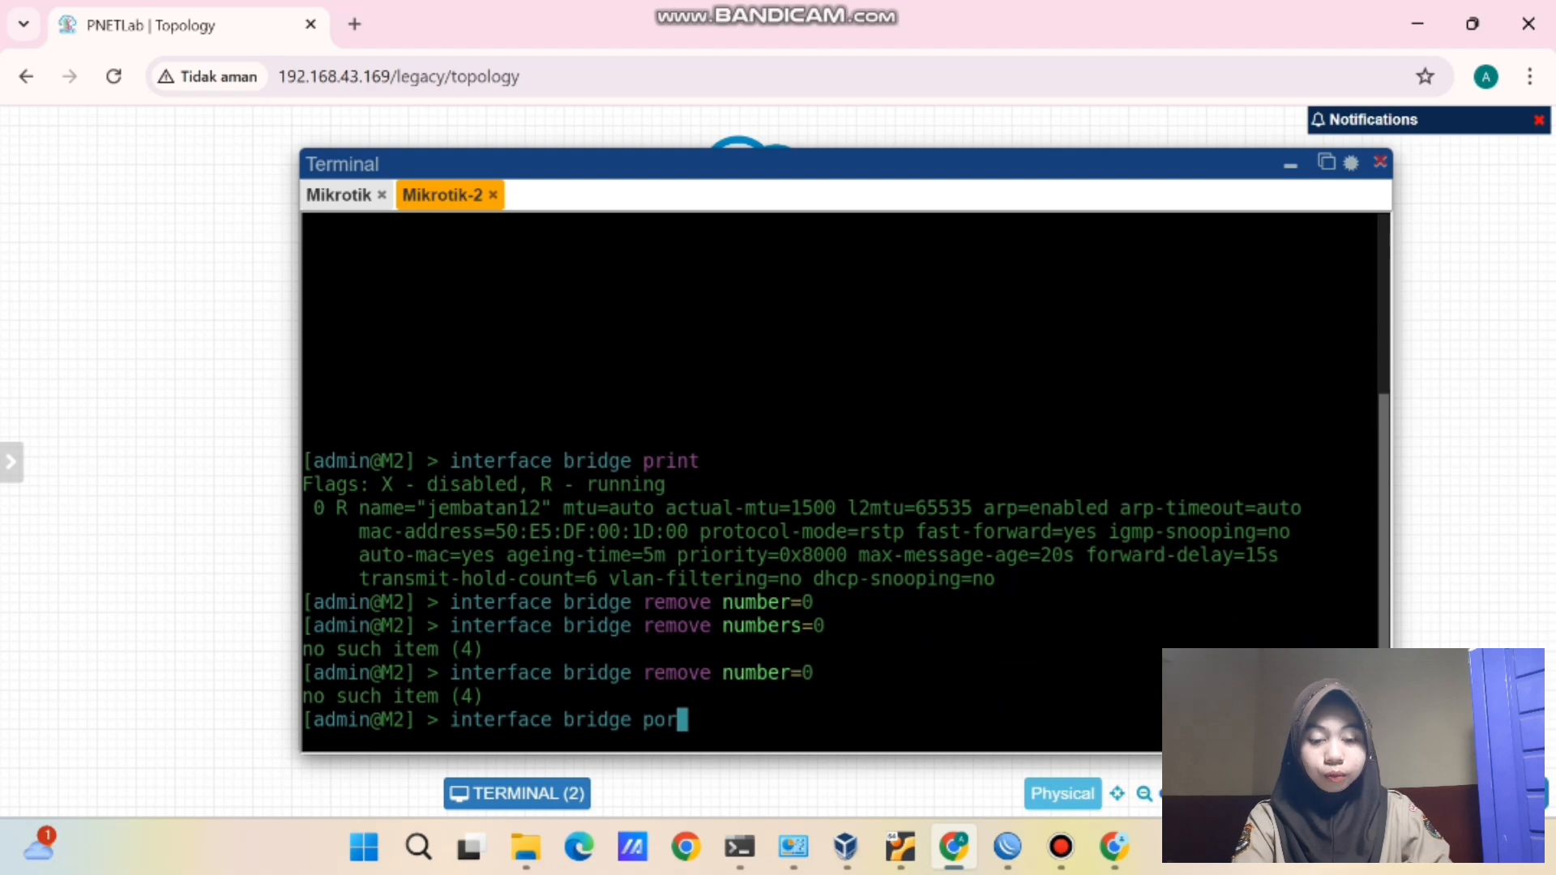
pyautogui.write('t ptiny')
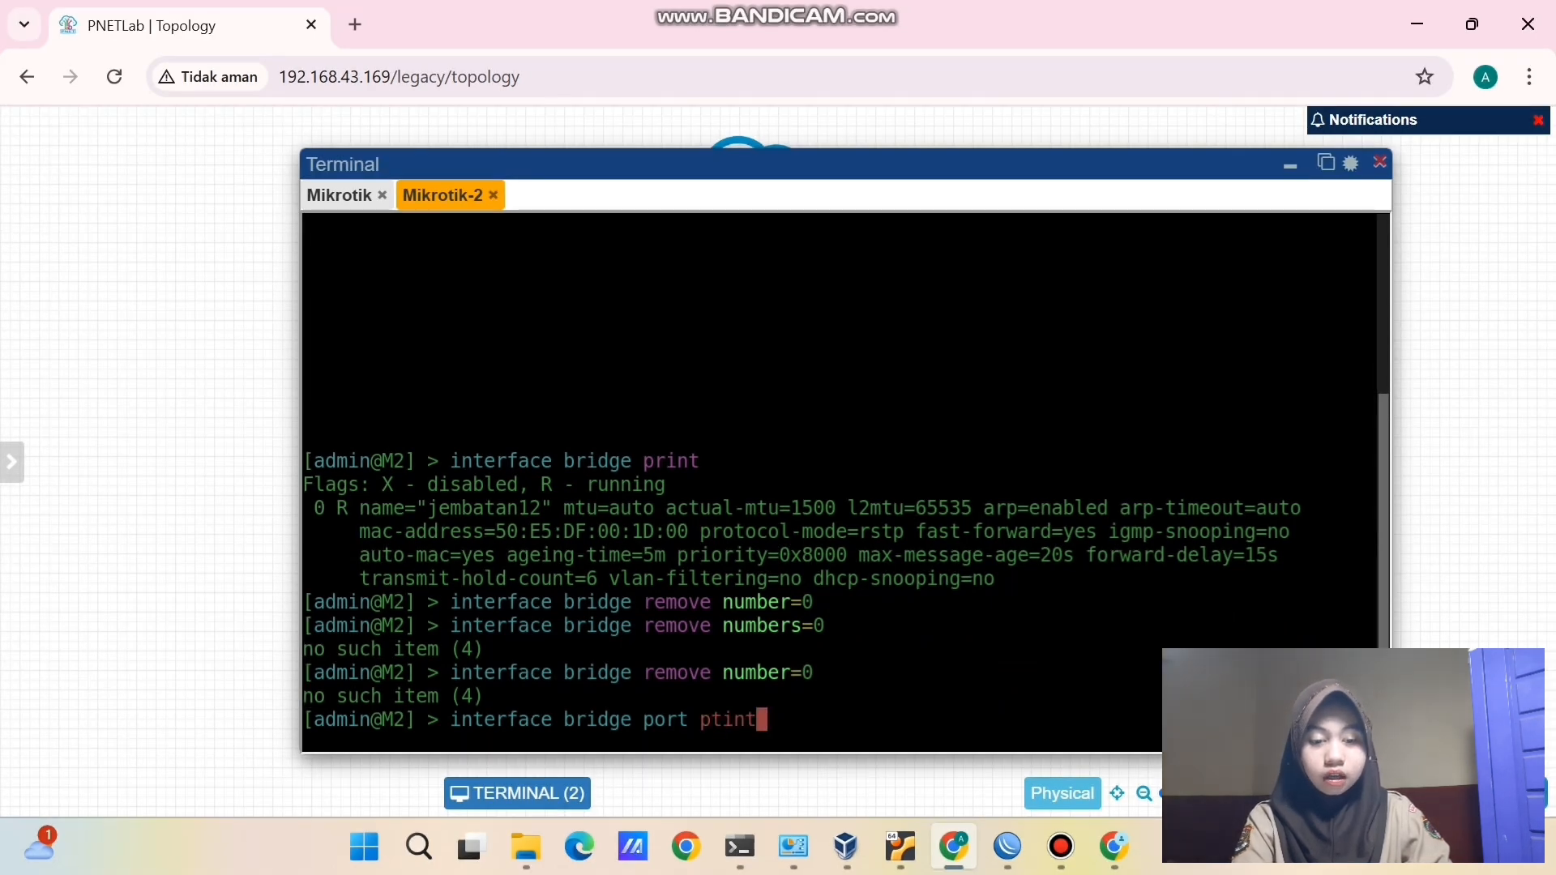
# - List Mikrotik-2's bridge ports and remove them with 'interface bridge port remove numbers=0,1'
pyautogui.press('Left')
pyautogui.press('Left')
pyautogui.press('Left')
pyautogui.press('BackSpace')
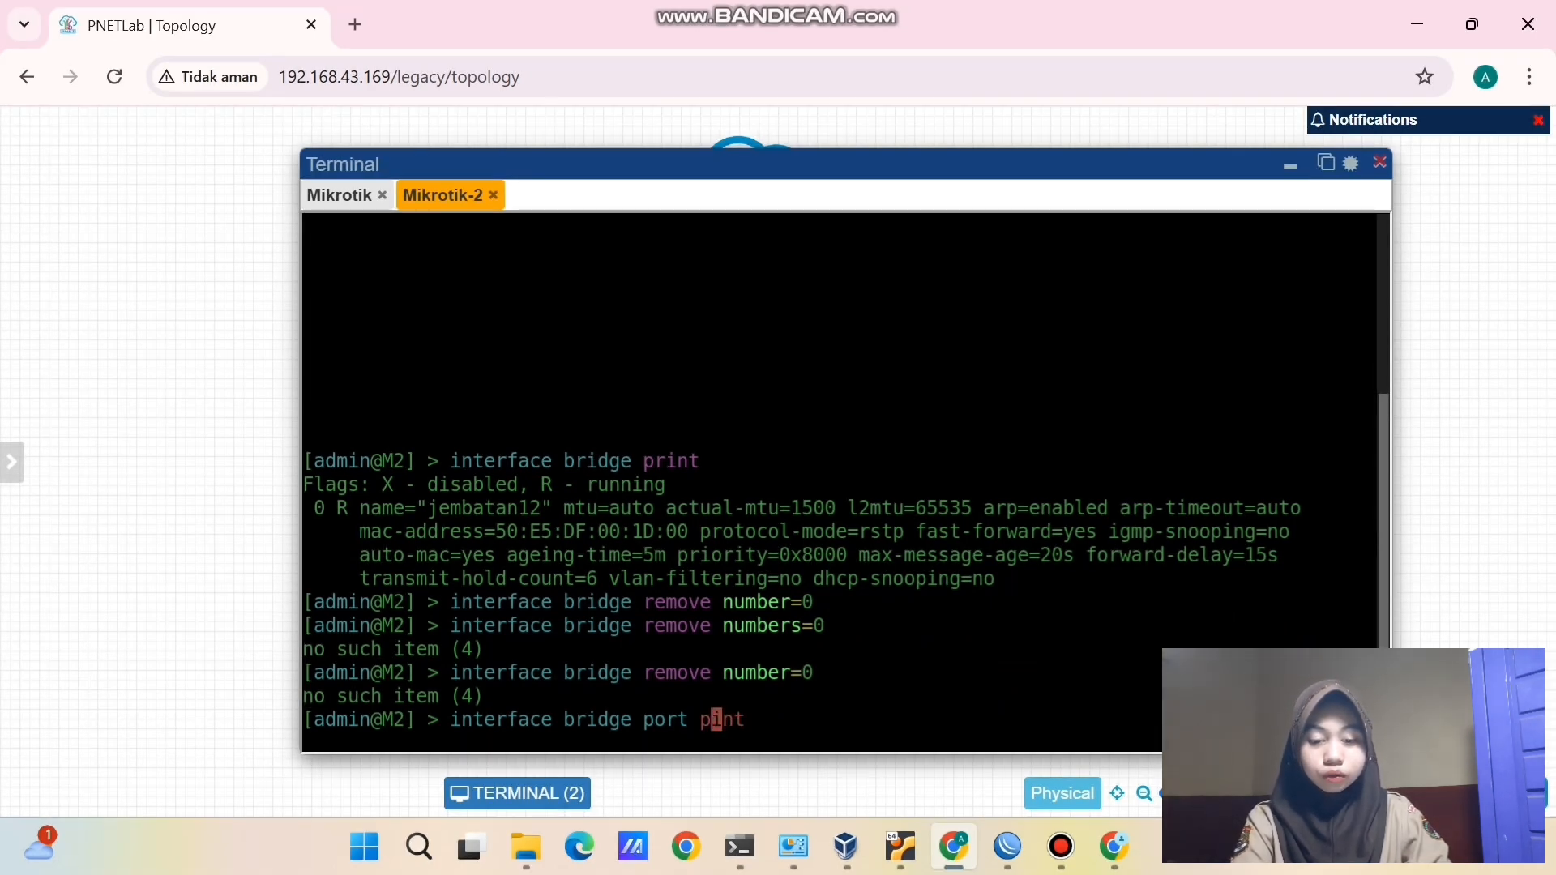
pyautogui.write('r')
pyautogui.press('Return')
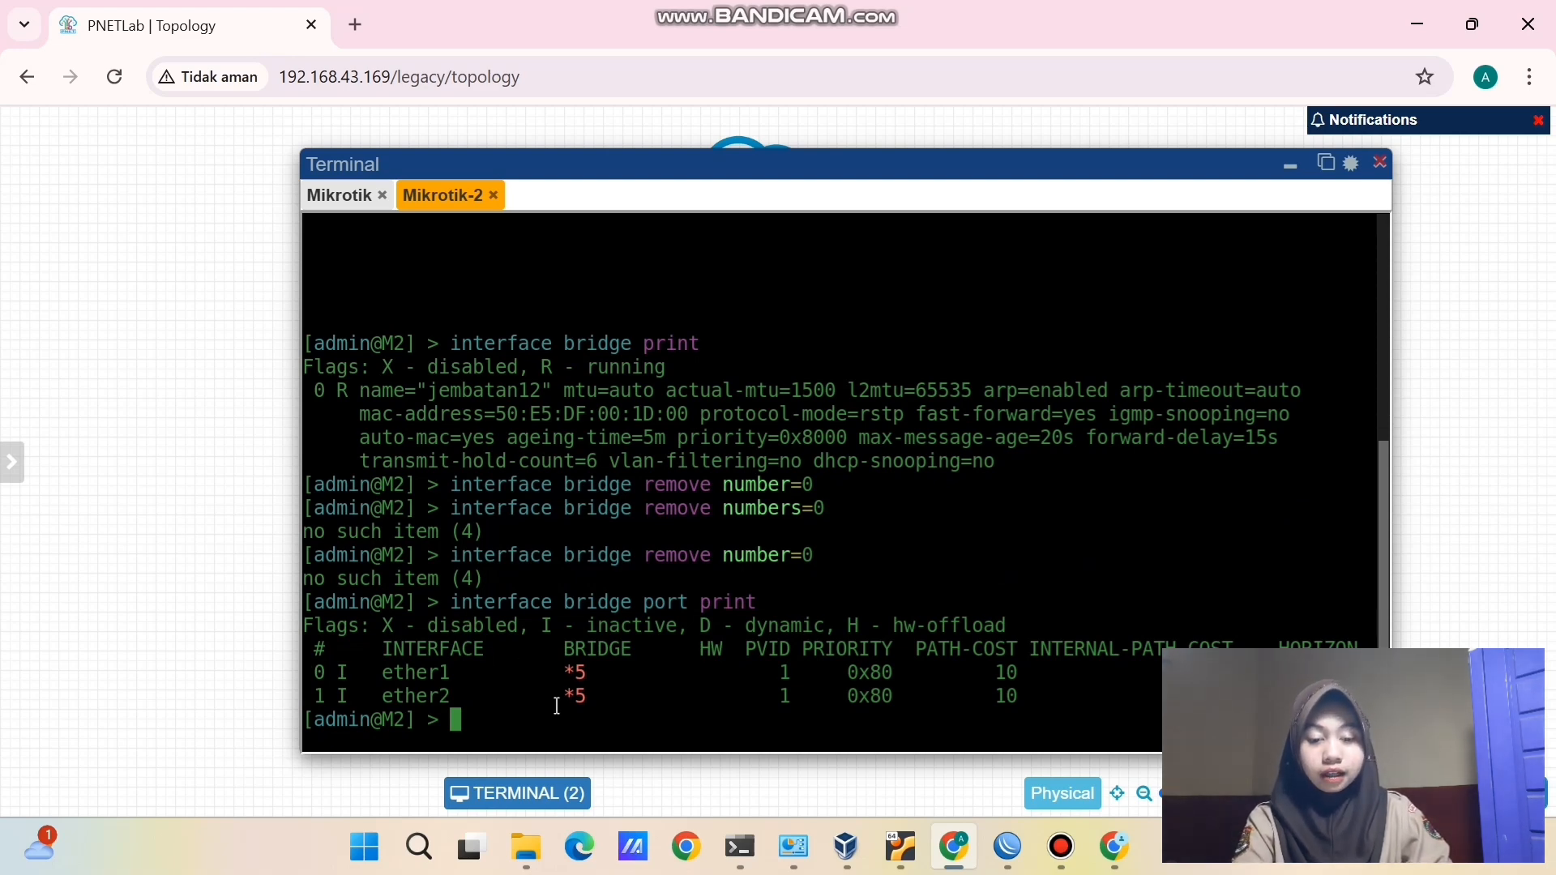
pyautogui.press('Up')
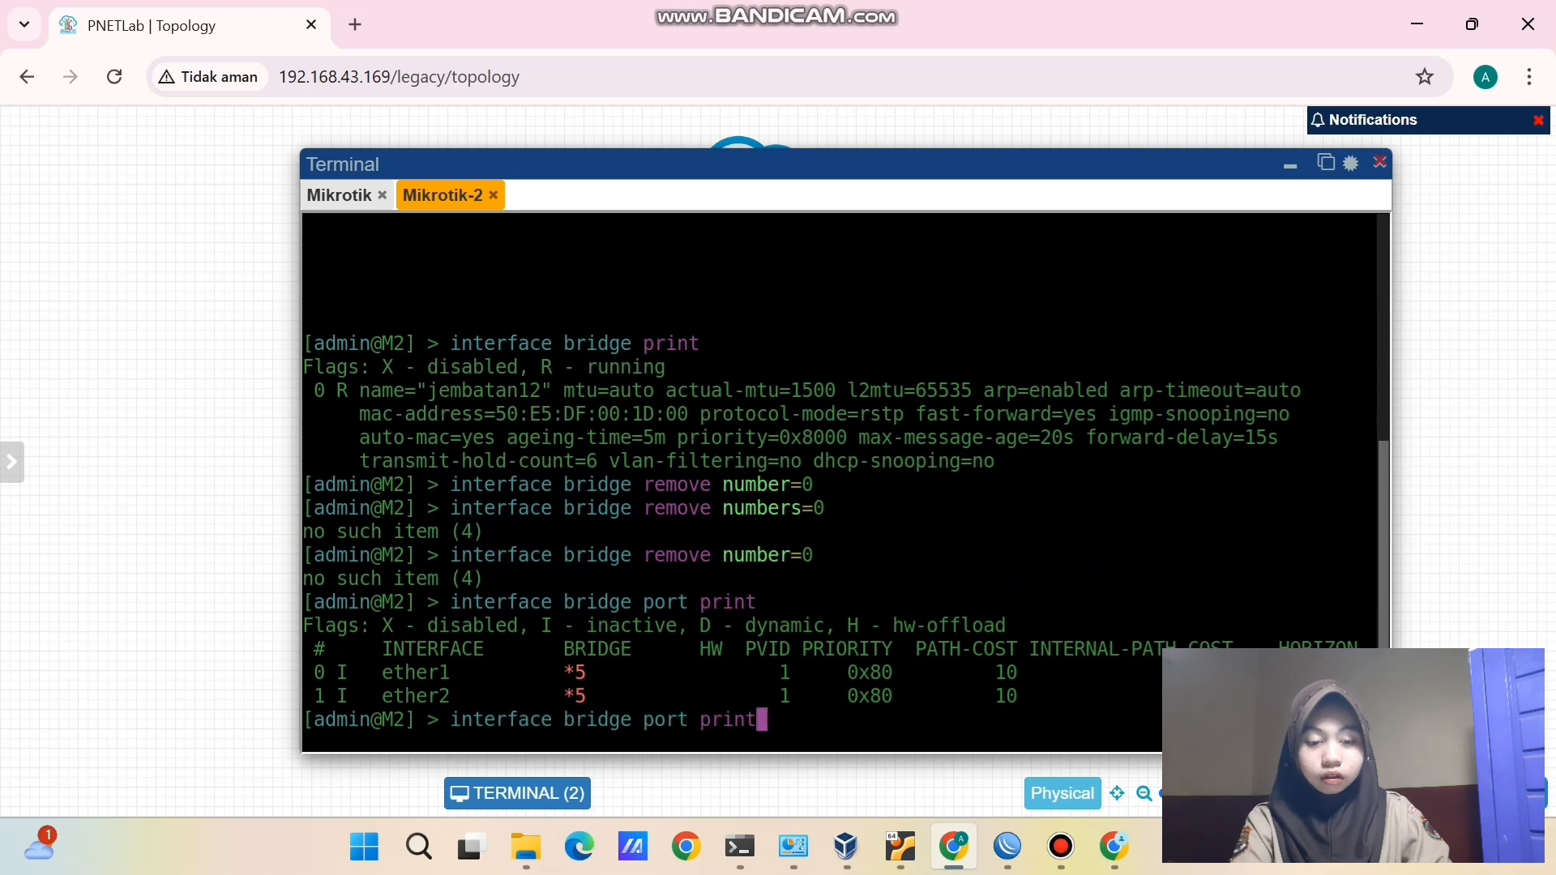
pyautogui.press('BackSpace')
pyautogui.press('BackSpace')
pyautogui.press('BackSpace')
pyautogui.press('BackSpace')
pyautogui.press('BackSpace')
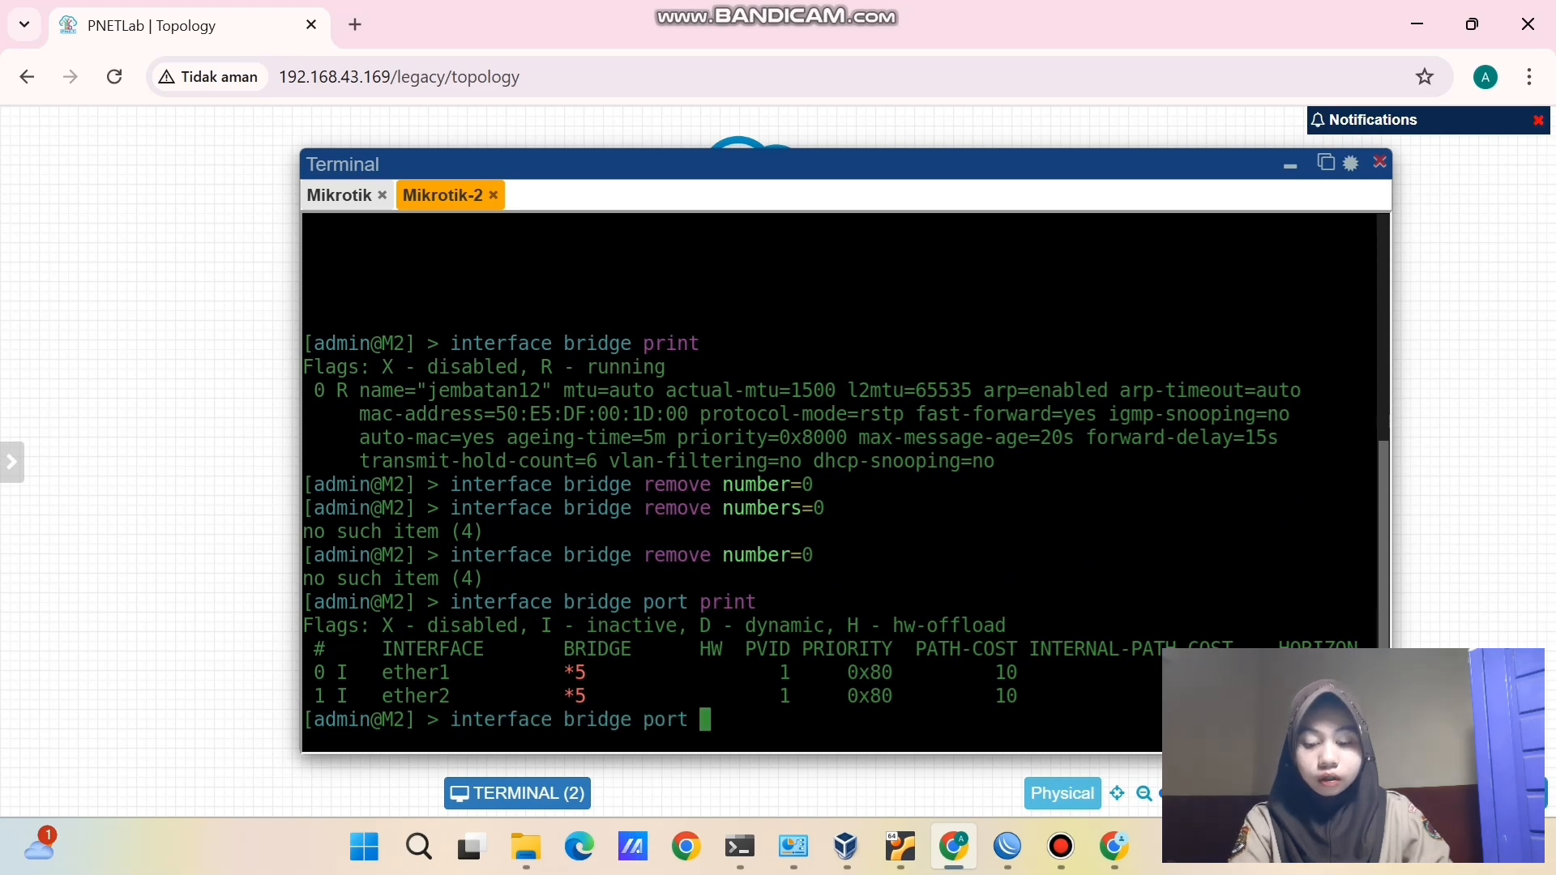
pyautogui.write('remo')
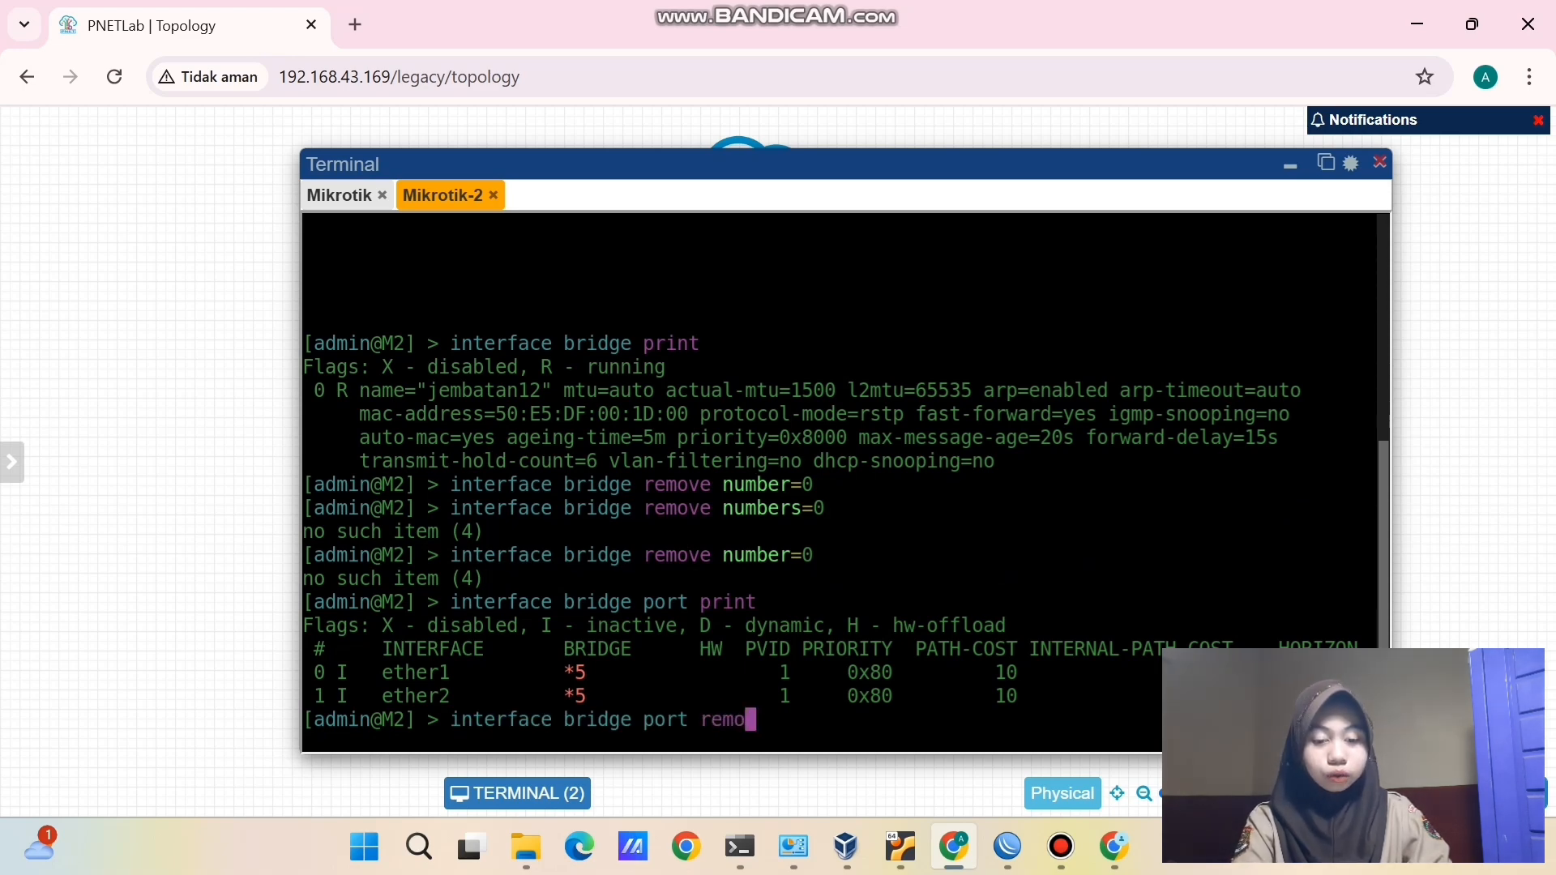
pyautogui.write('ve numbers=')
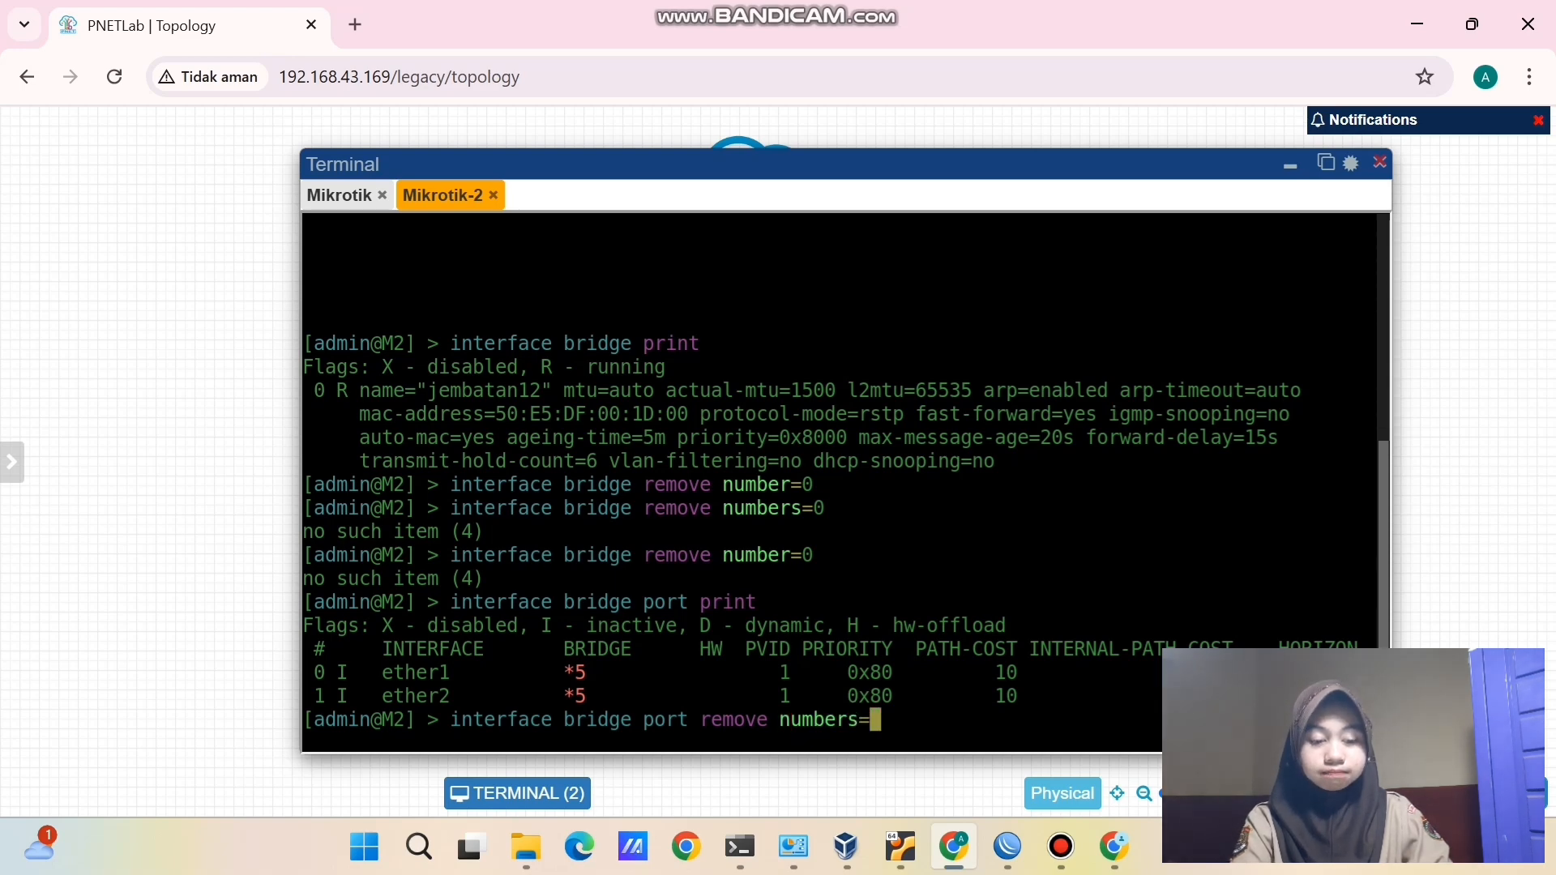
pyautogui.write('0,1')
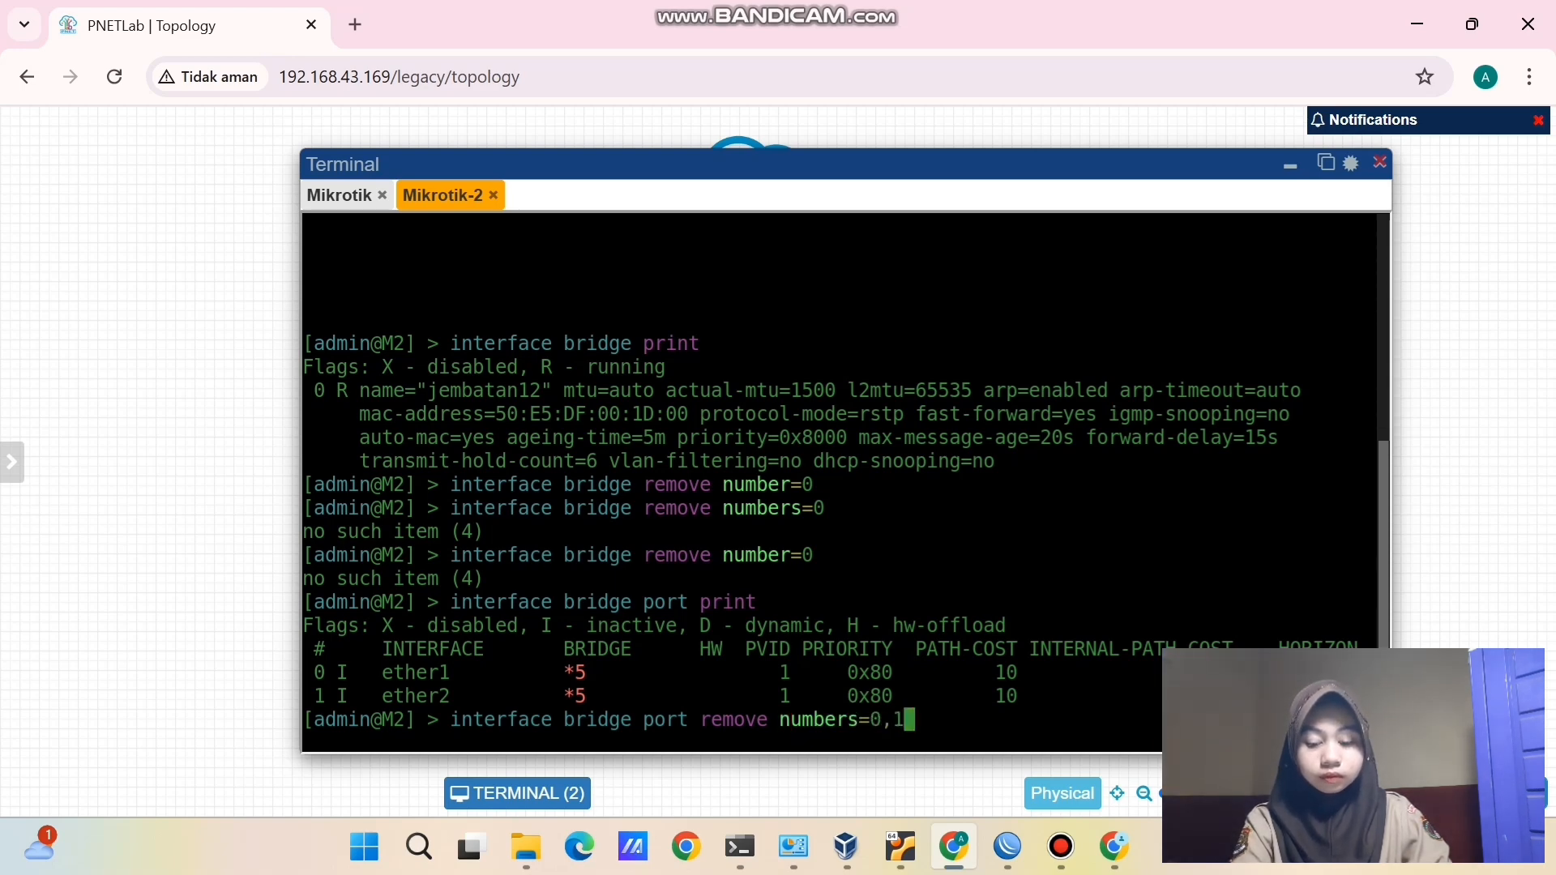
pyautogui.press('Return')
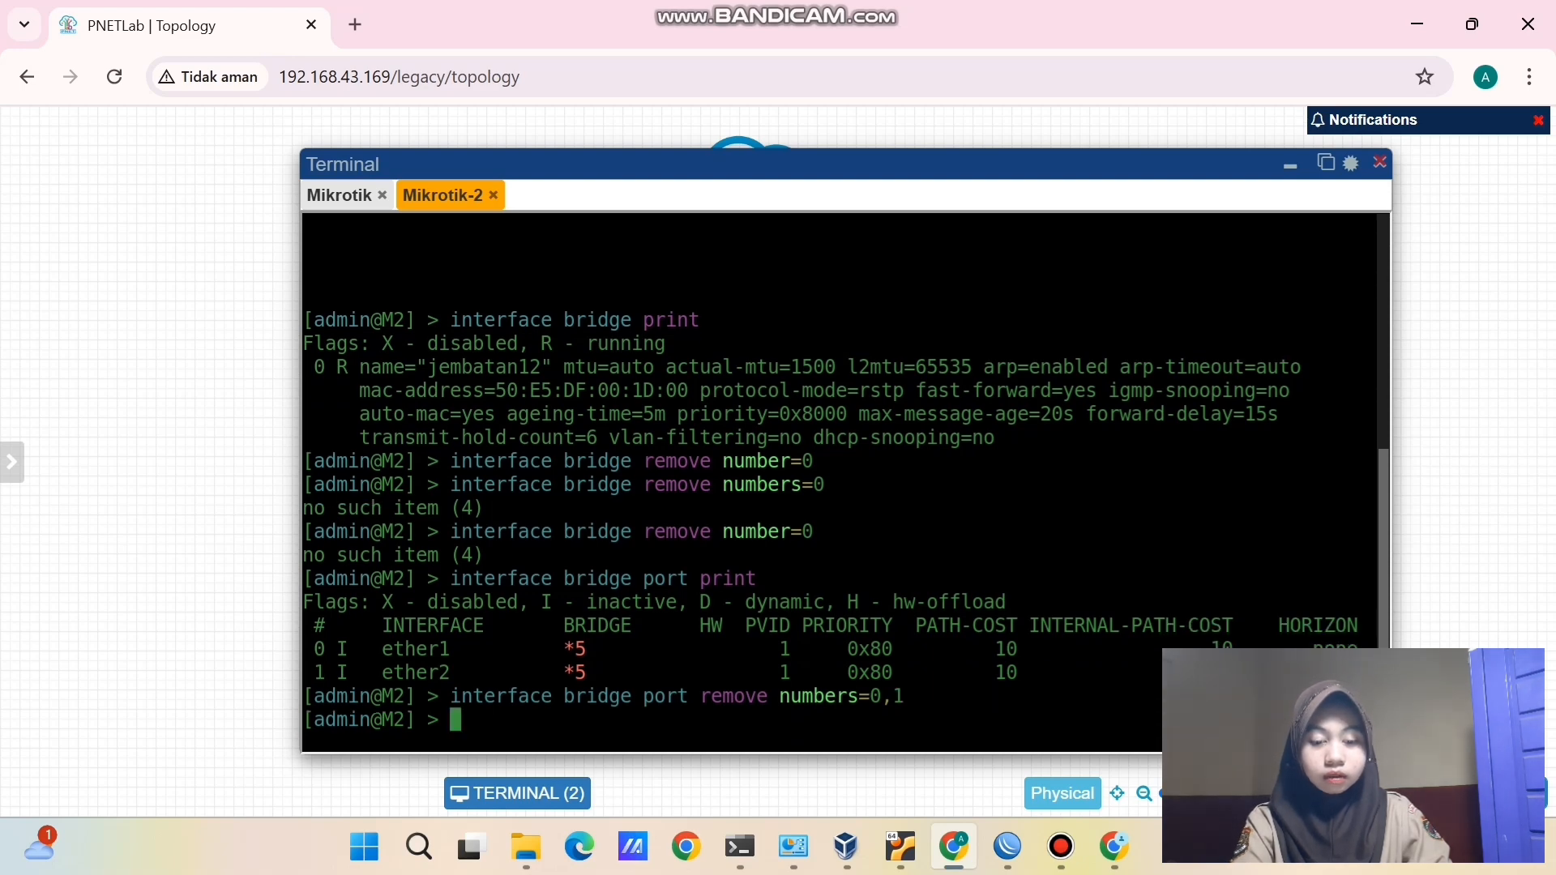
# - Run 'ip dhcp-client print' and confirm the 10.0.137.84/24 DHCP address
pyautogui.write('ip dhcp')
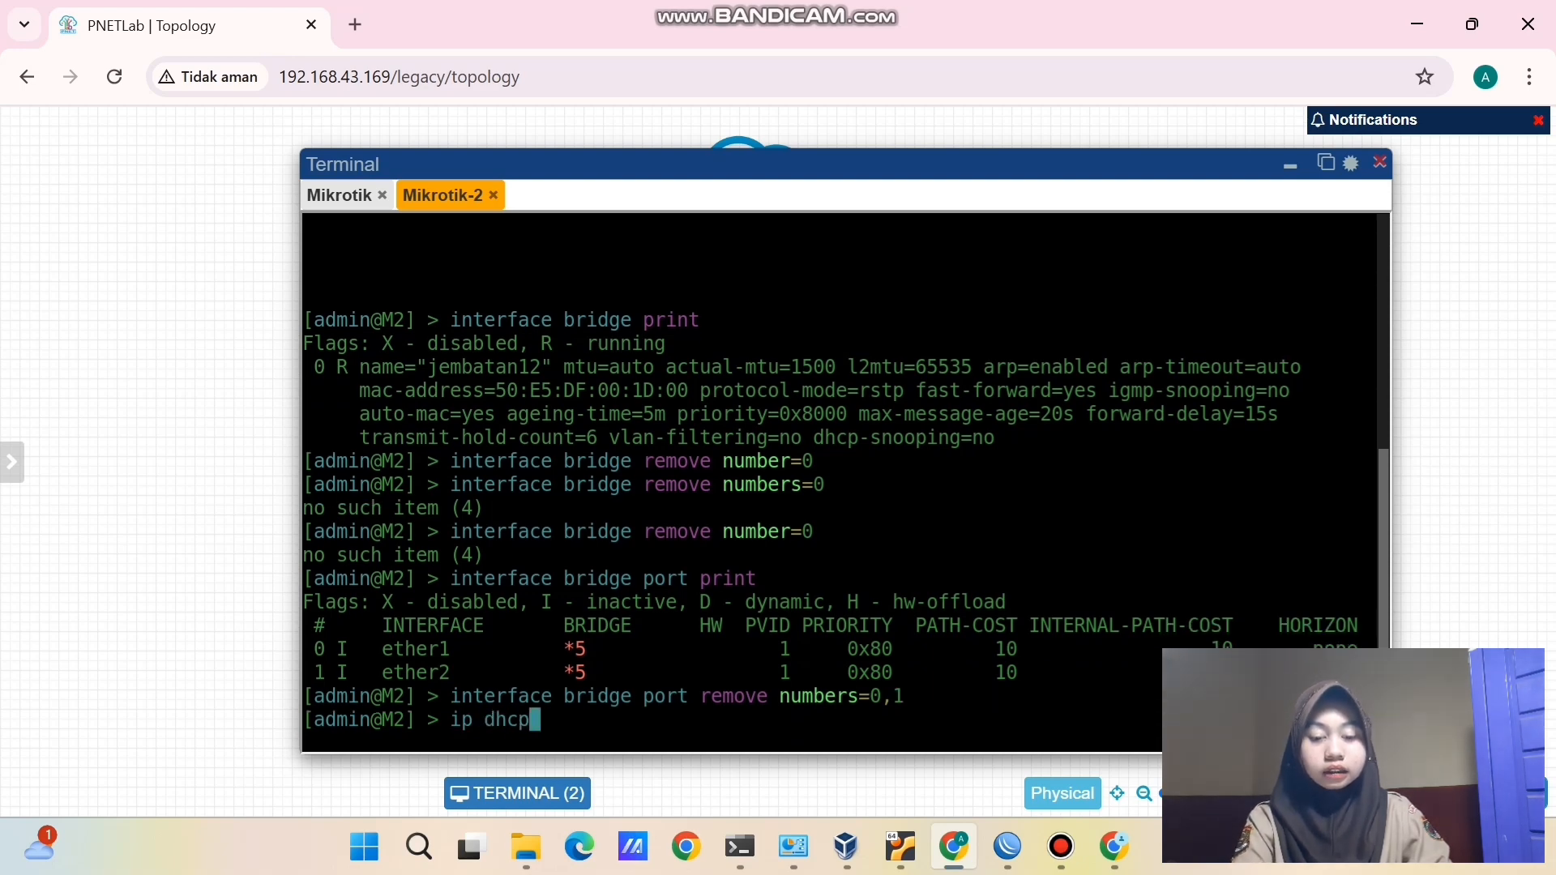
pyautogui.write('-client ')
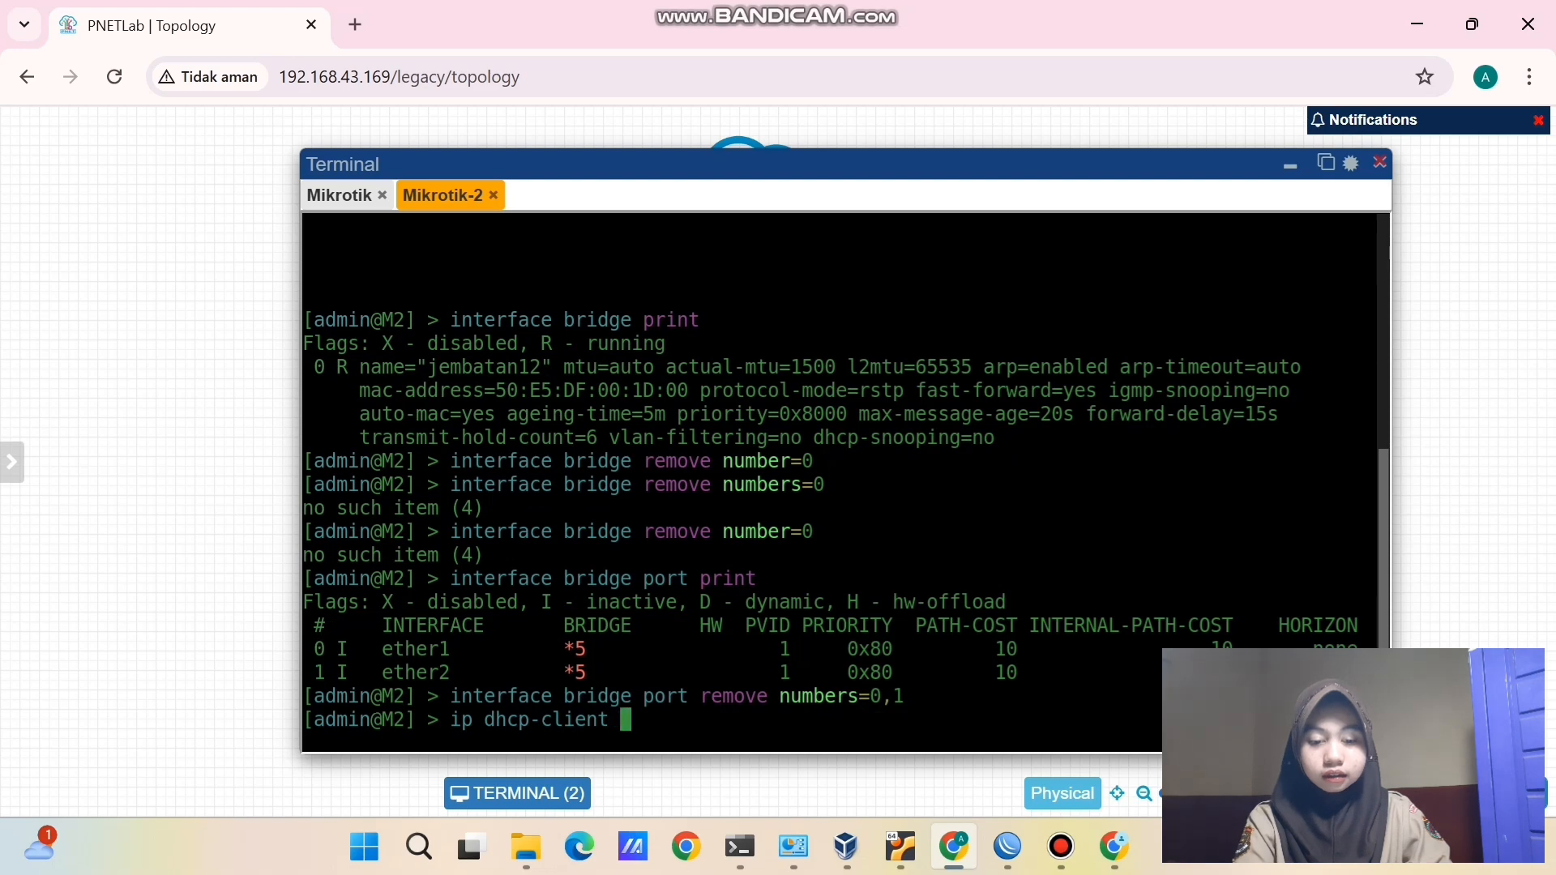
pyautogui.write('print')
pyautogui.press('Return')
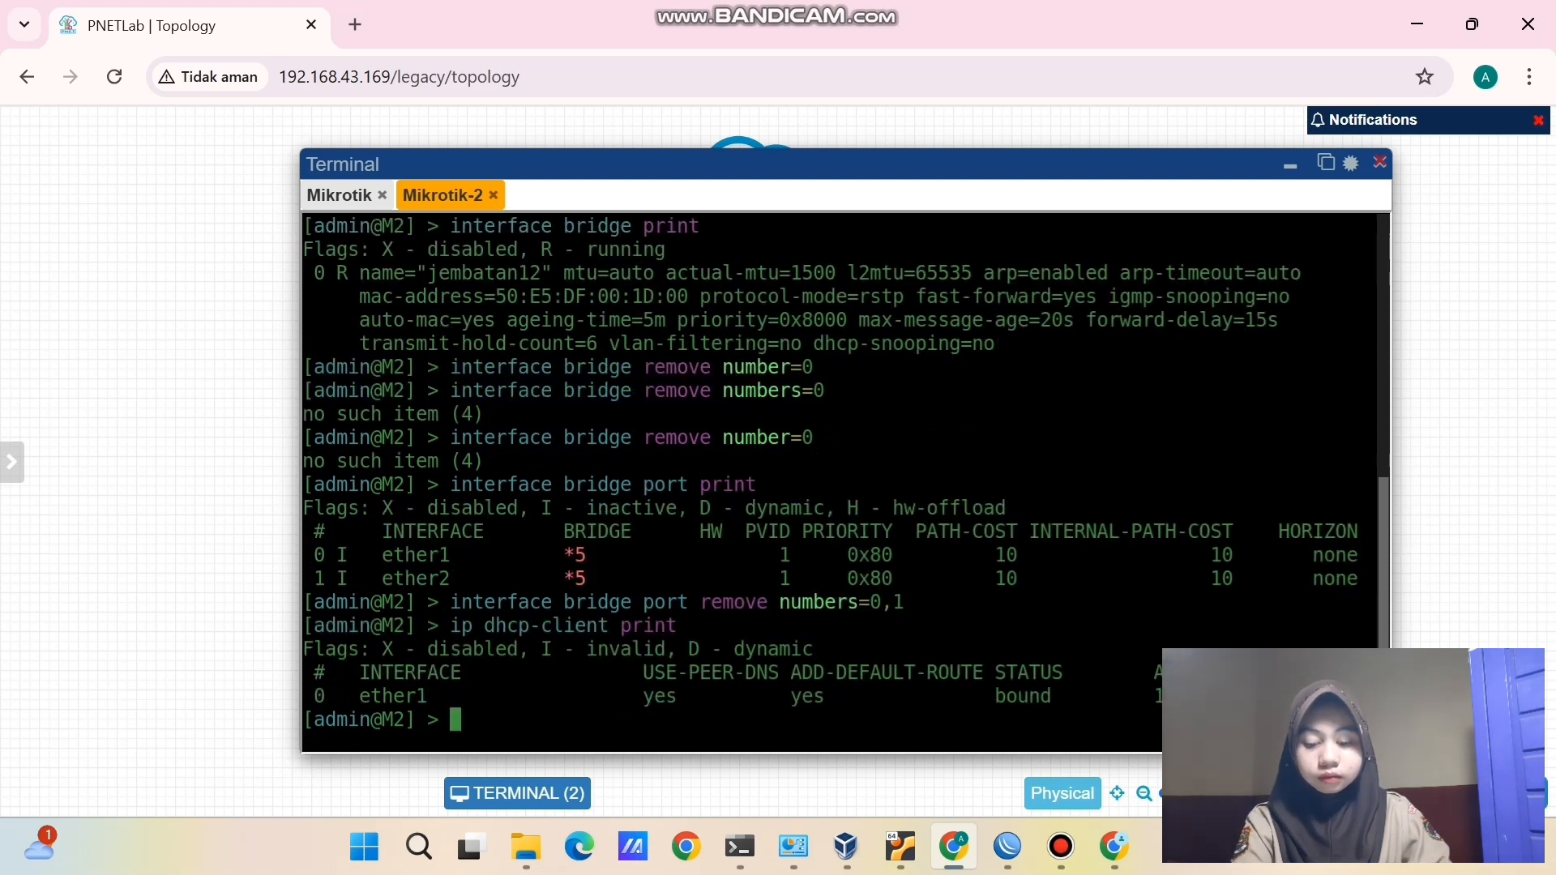
pyautogui.moveTo(1146, 695); pyautogui.dragTo(1327, 690)
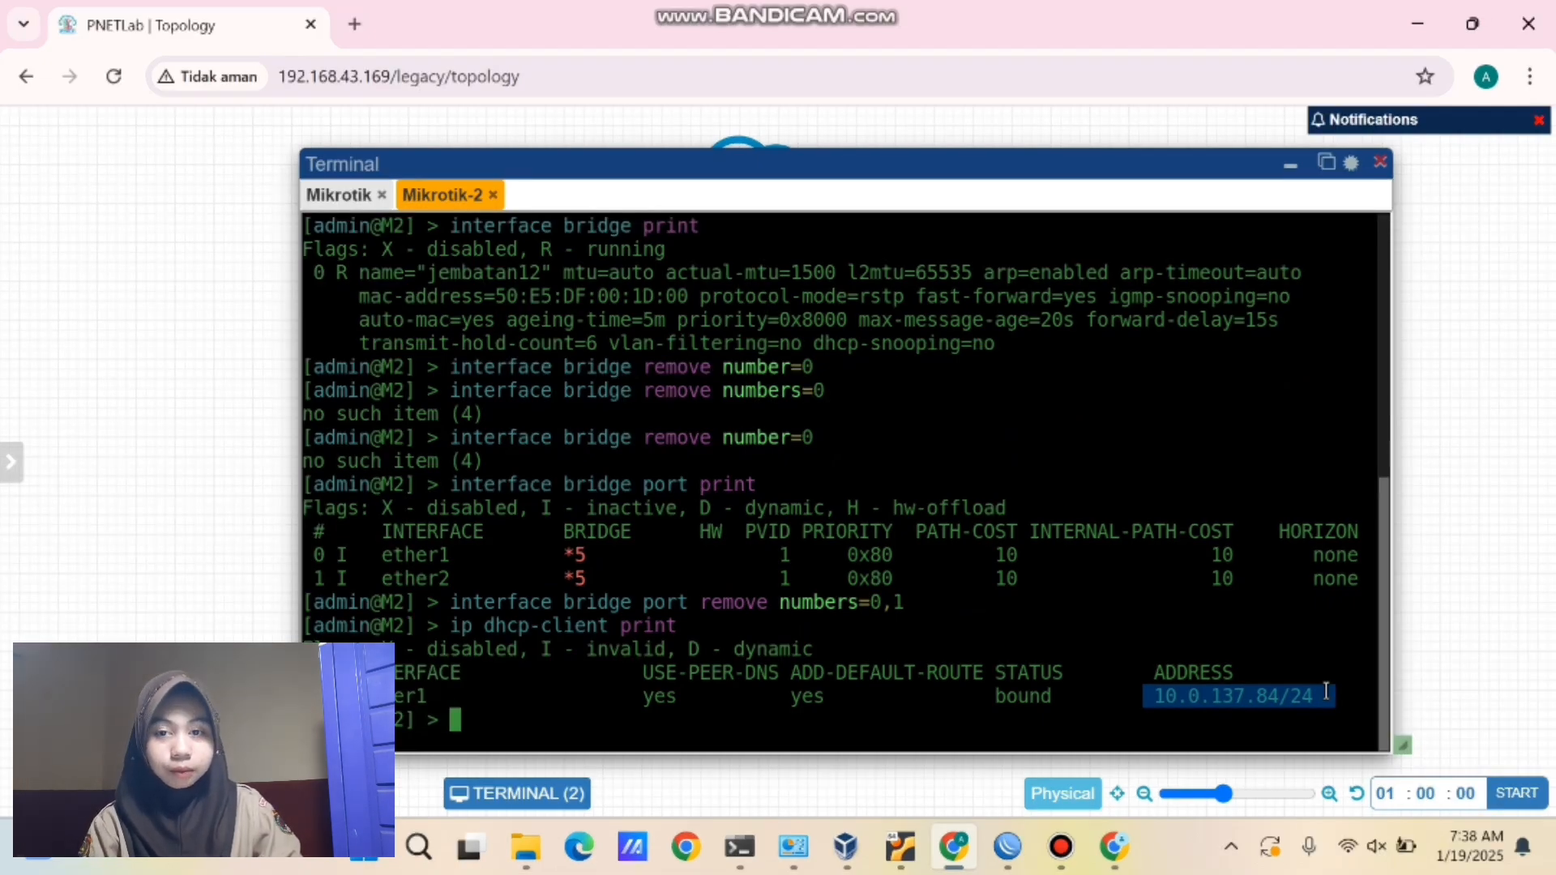
# - Add a Virtual PC (VPCS) node named VPC1 below Mikrotik
pyautogui.click(1290, 166)
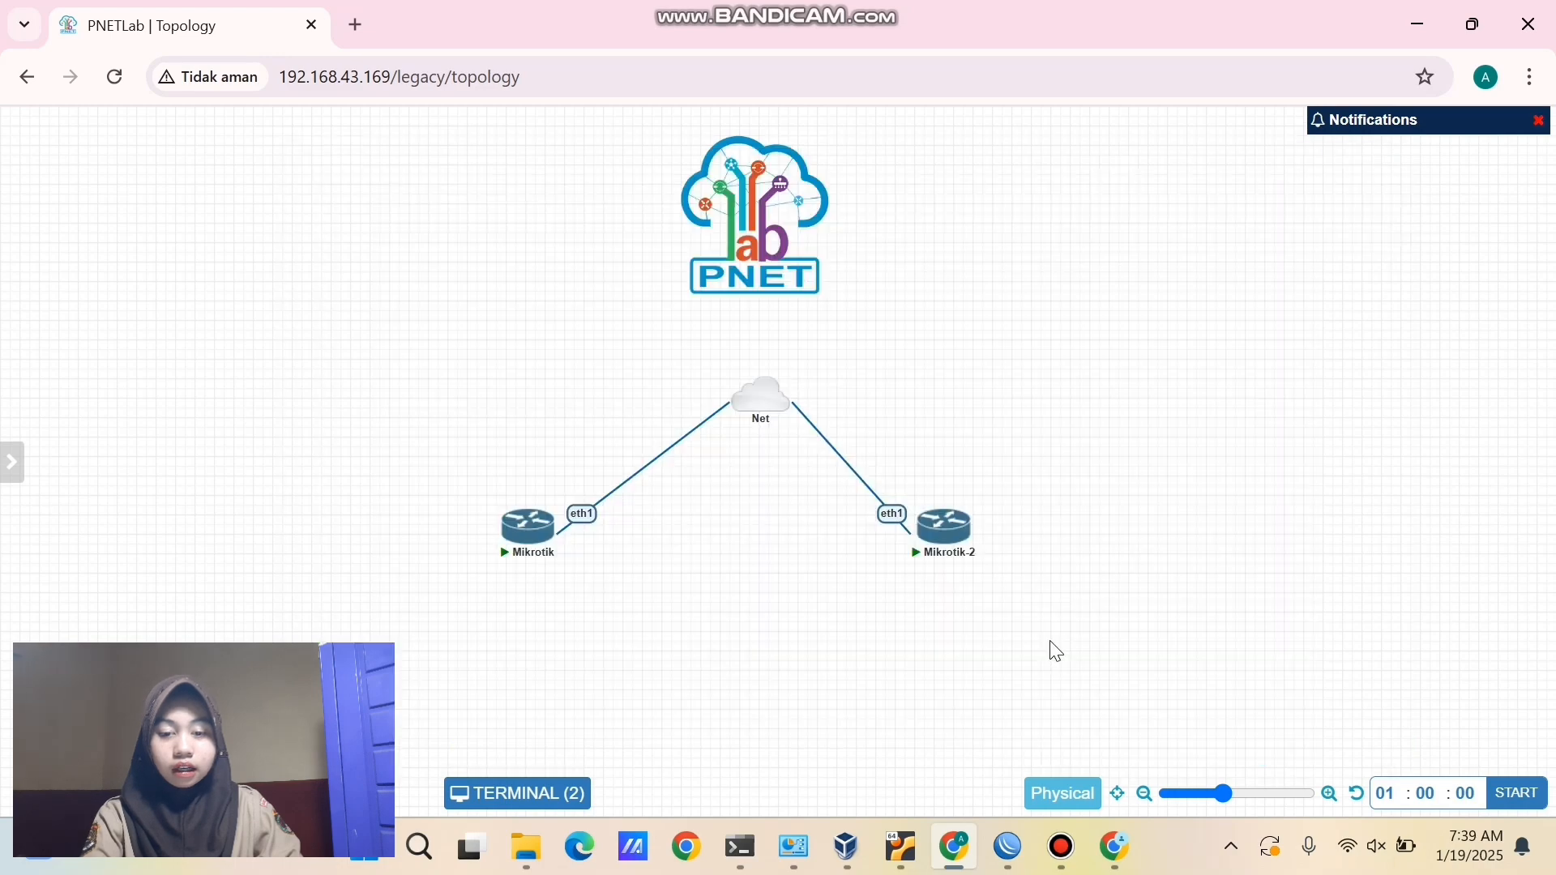
pyautogui.rightClick(554, 679)
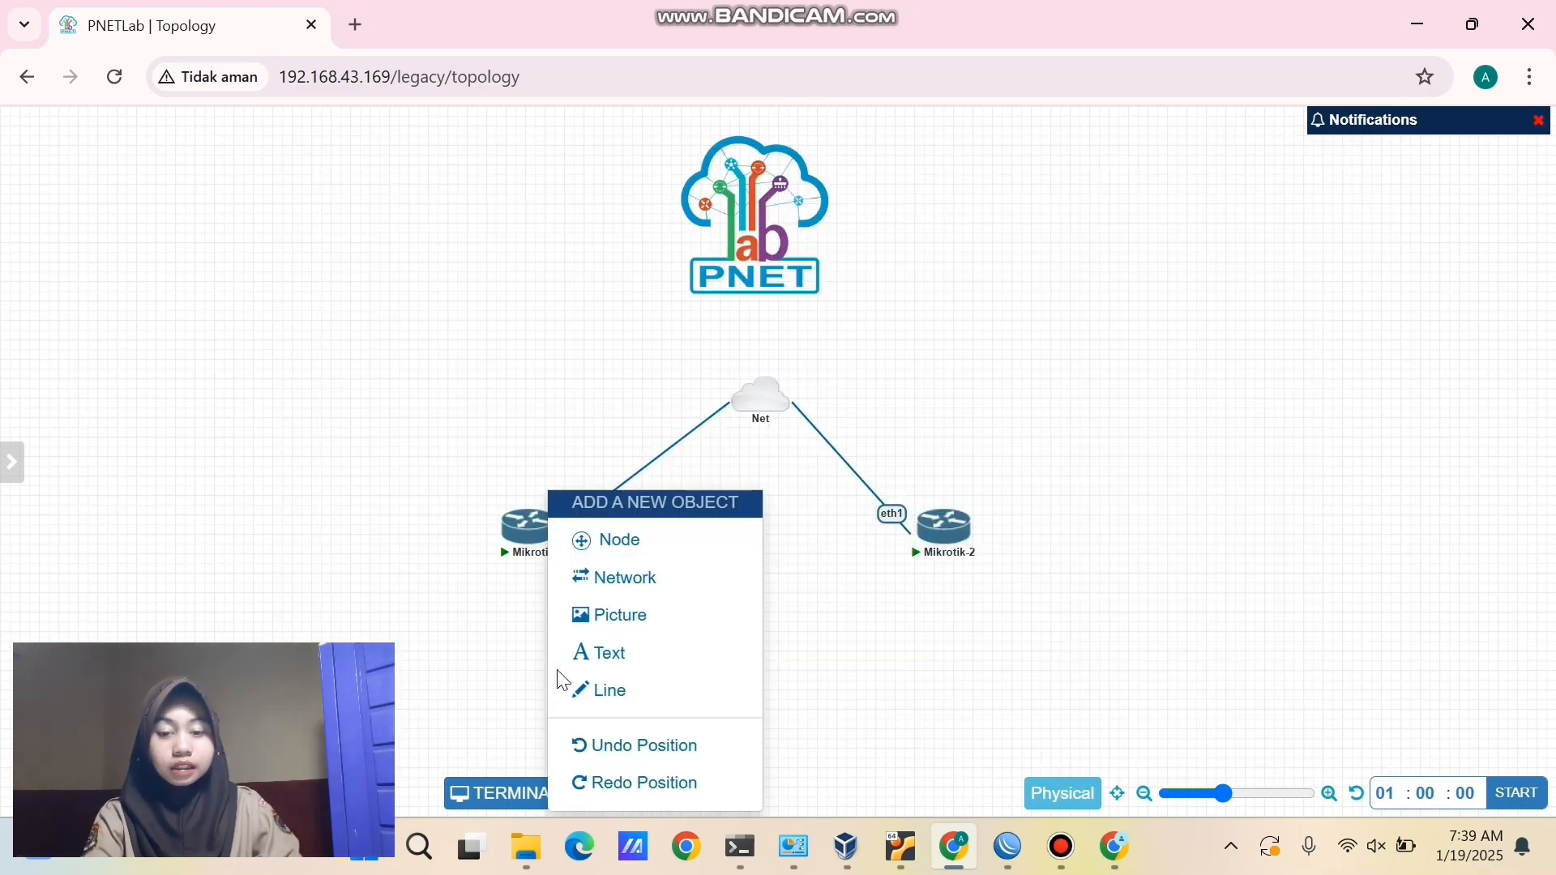
pyautogui.click(607, 540)
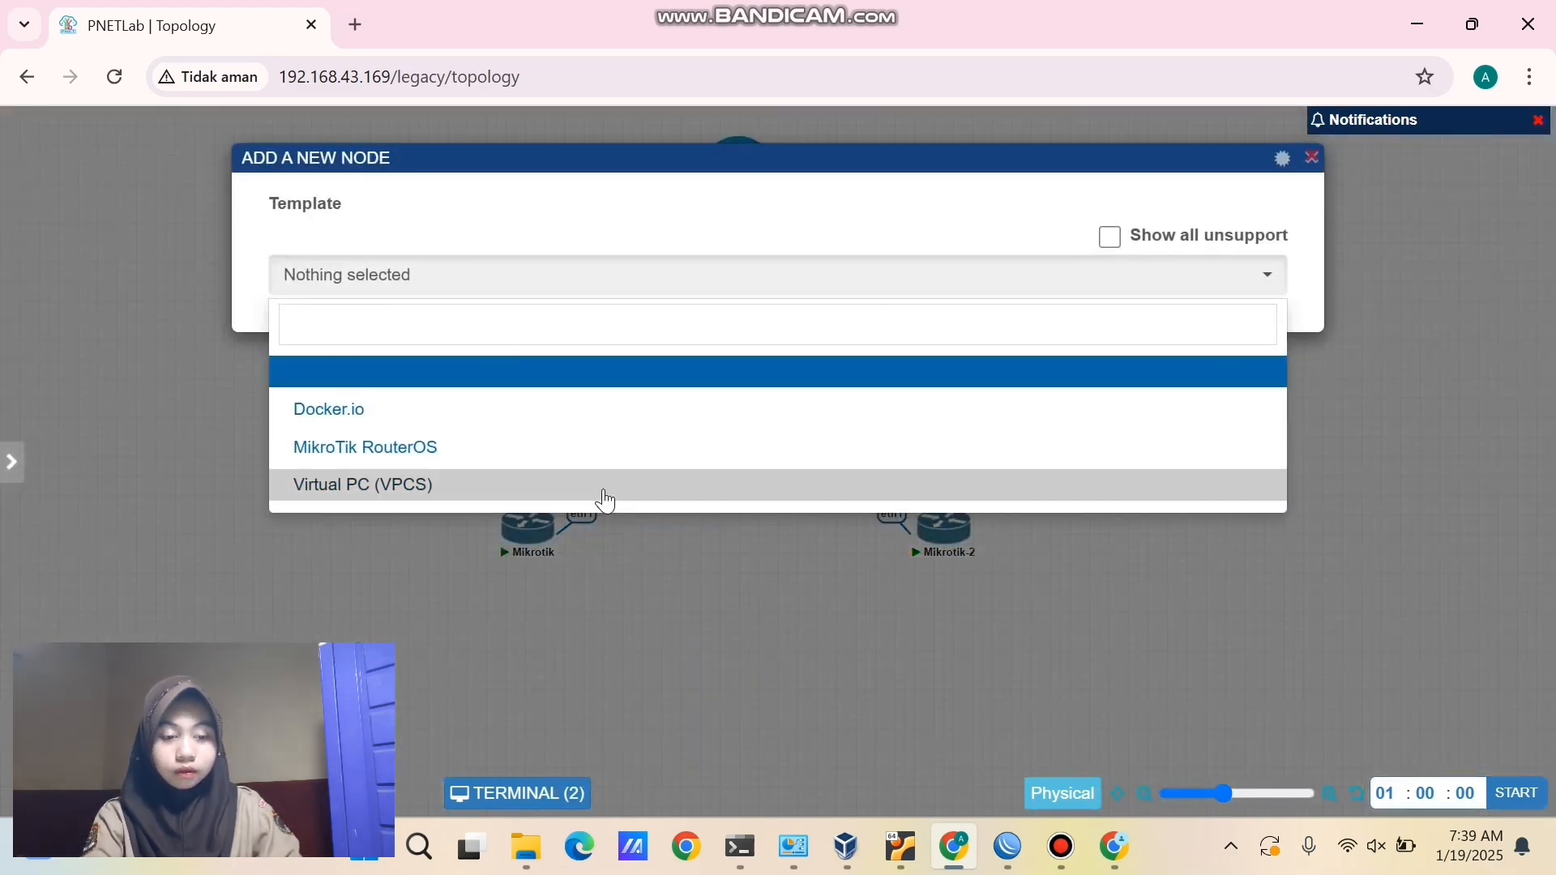
pyautogui.click(603, 490)
pyautogui.click(606, 460)
pyautogui.write('1')
pyautogui.scroll(-6, 648, 607)
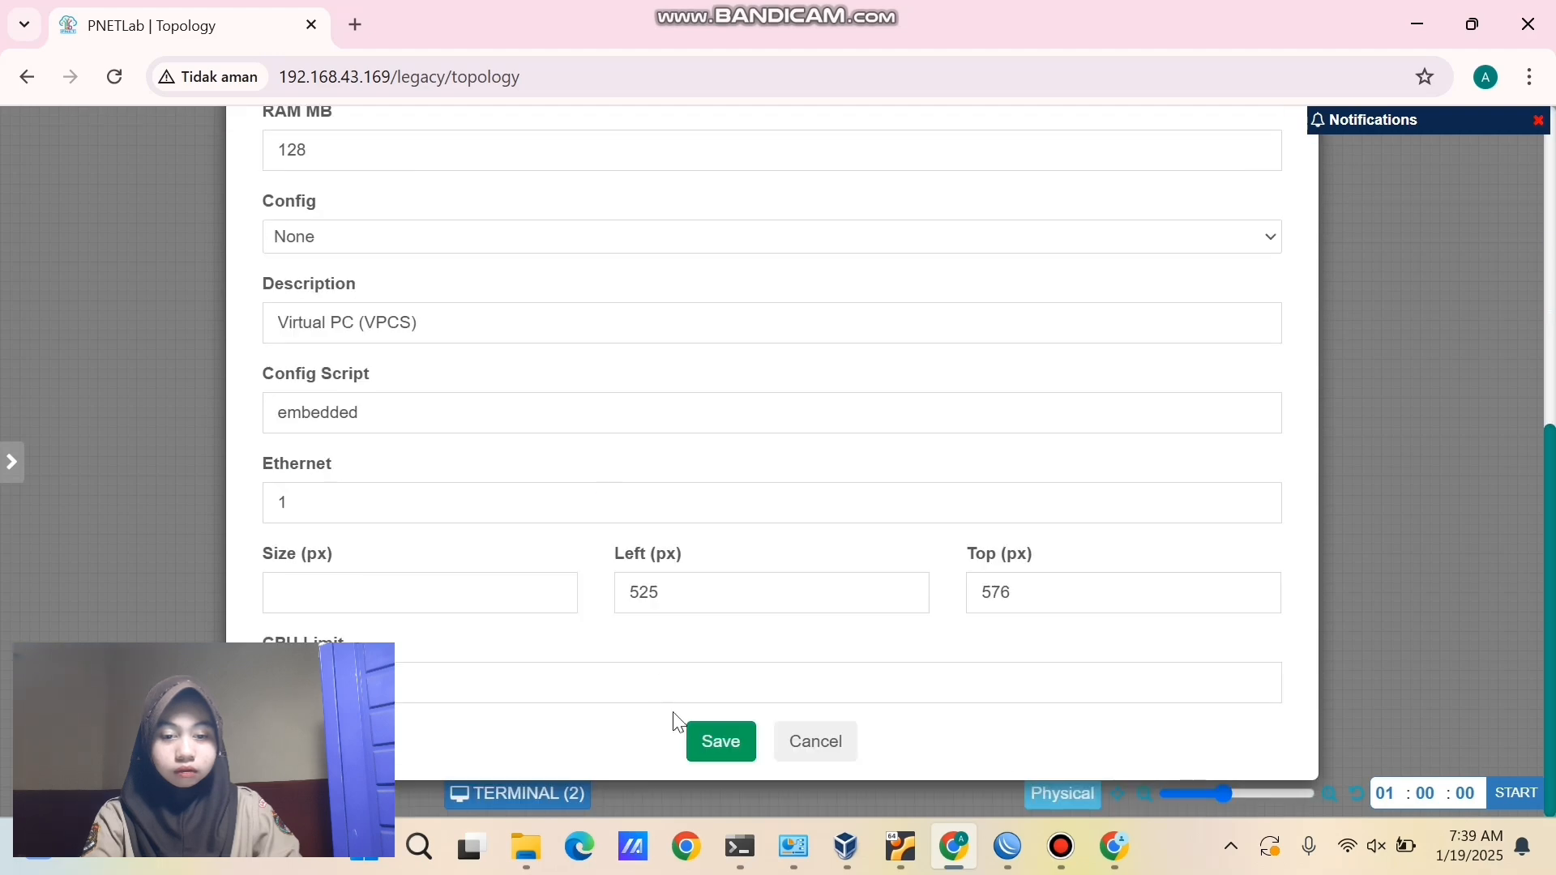
pyautogui.click(698, 738)
# - Add a Virtual PC (VPCS) node named VPC2 and place it below Mikrotik-2
pyautogui.rightClick(896, 630)
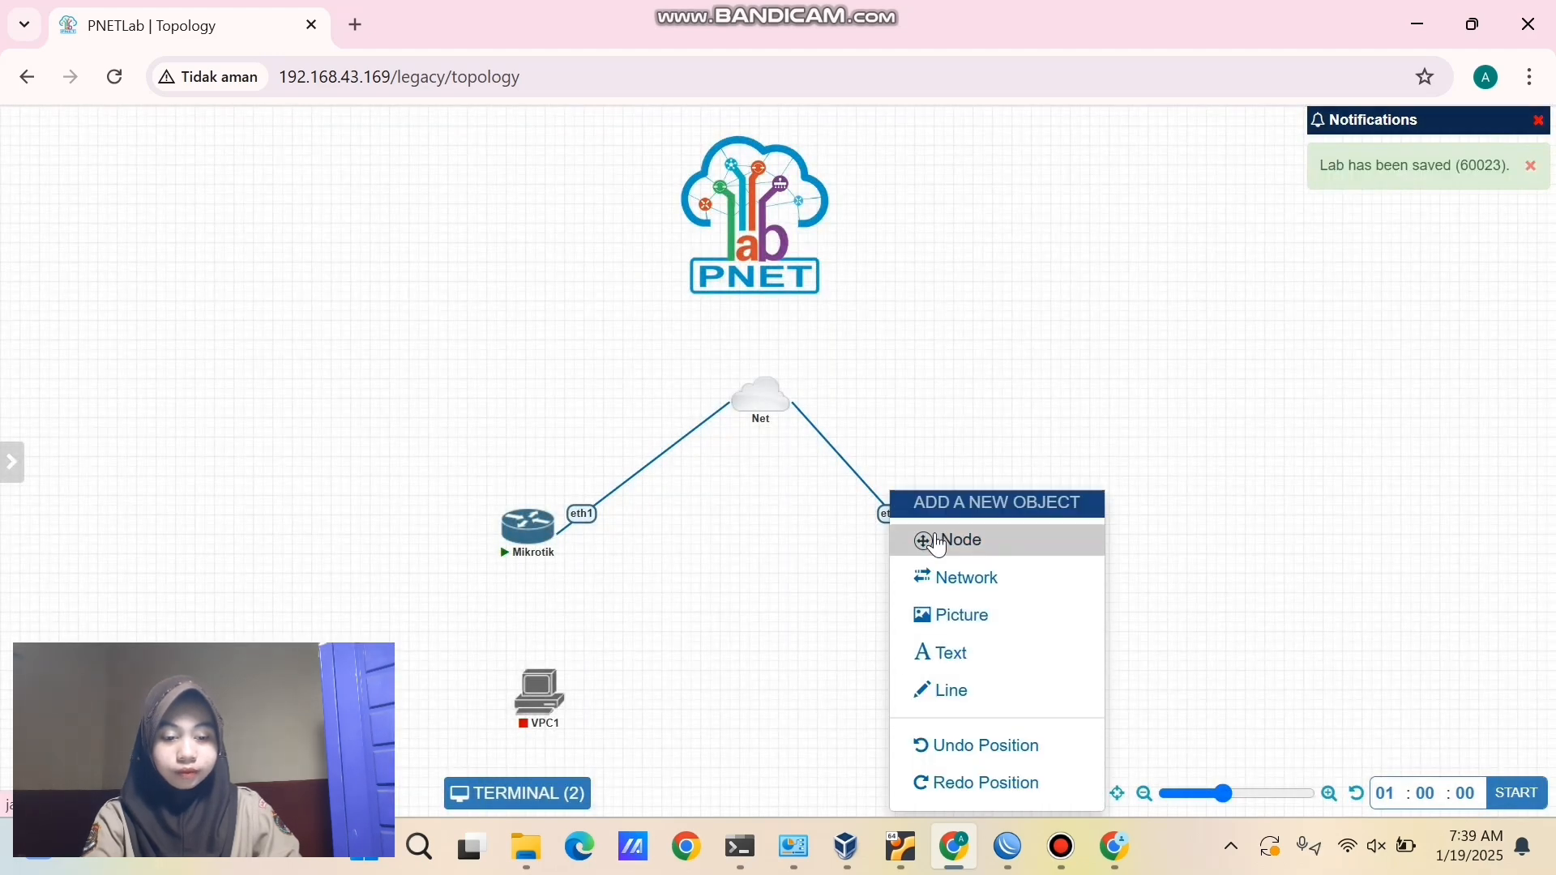
pyautogui.click(932, 538)
pyautogui.click(923, 499)
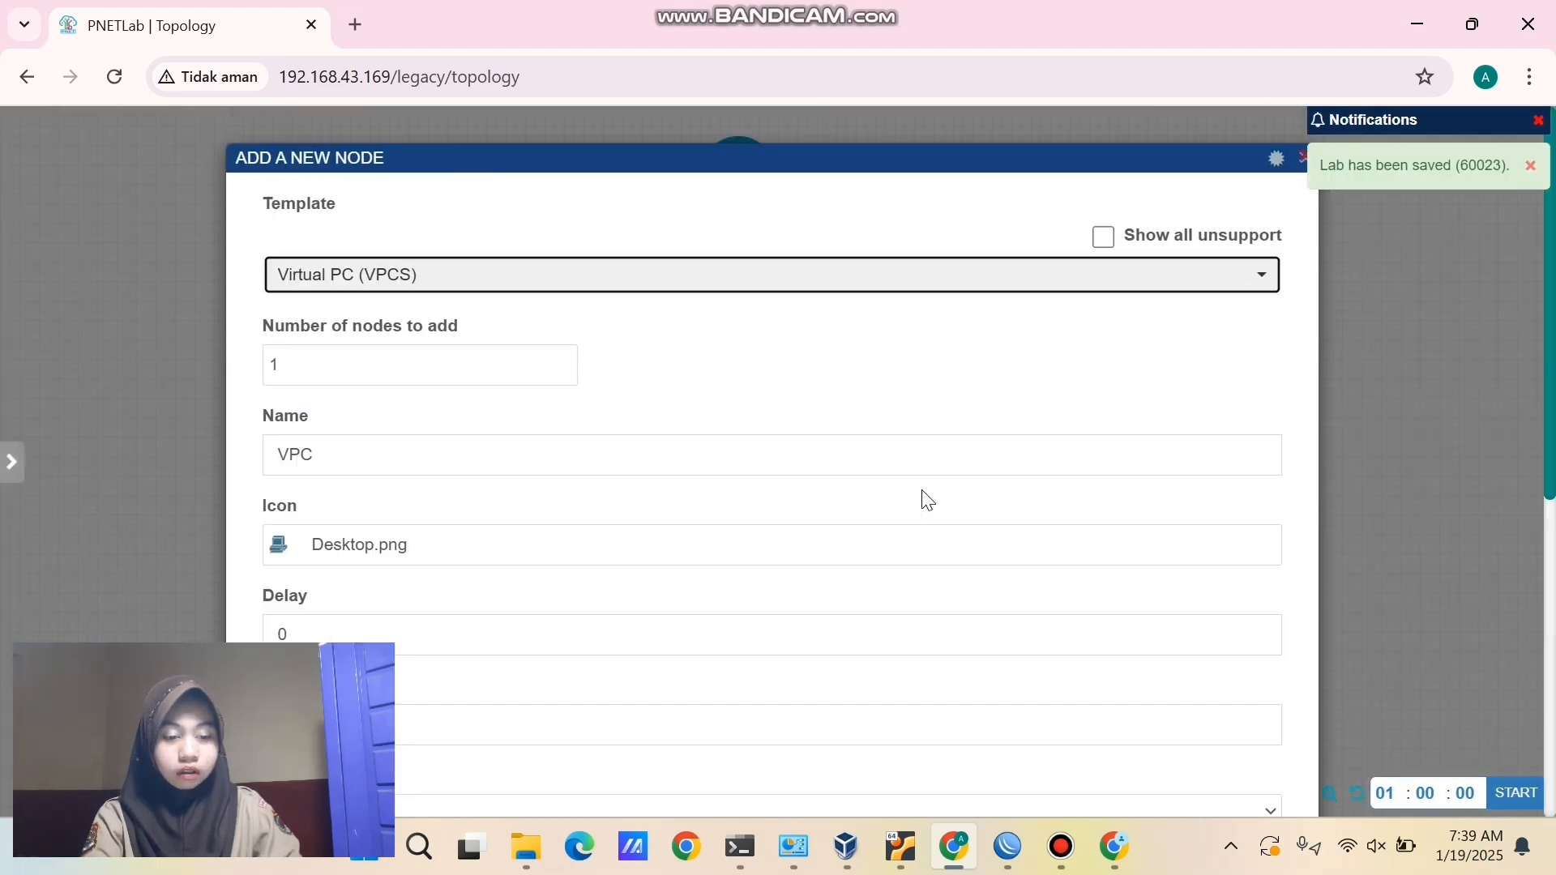
pyautogui.click(718, 448)
pyautogui.write('2')
pyautogui.scroll(-2, 722, 448)
pyautogui.scroll(-4, 721, 449)
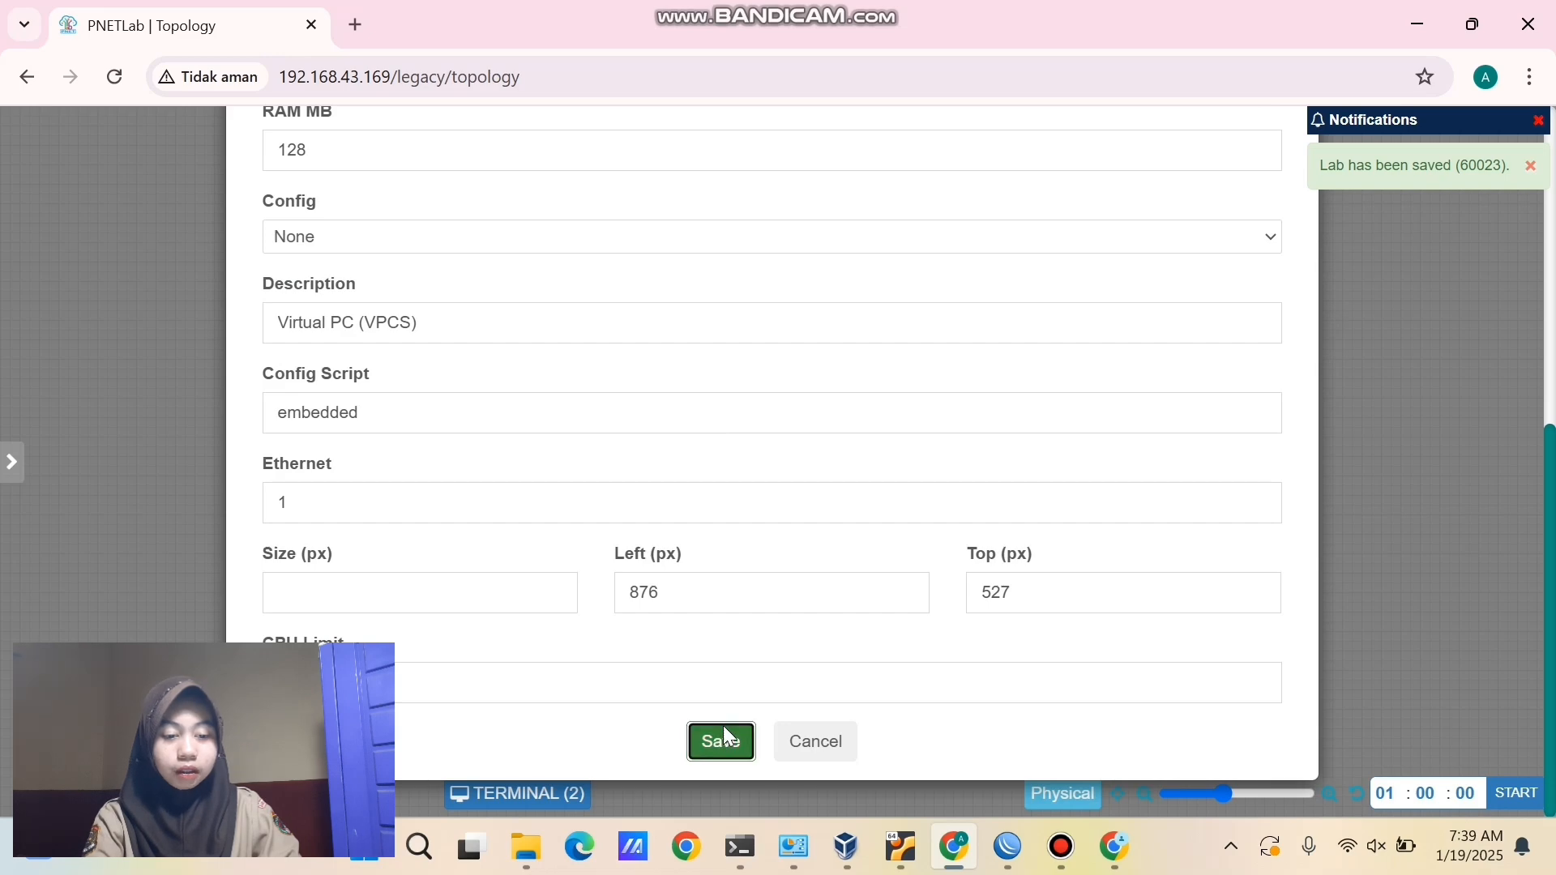
pyautogui.click(723, 733)
pyautogui.moveTo(885, 655)
pyautogui.moveTo(885, 655); pyautogui.dragTo(949, 699)
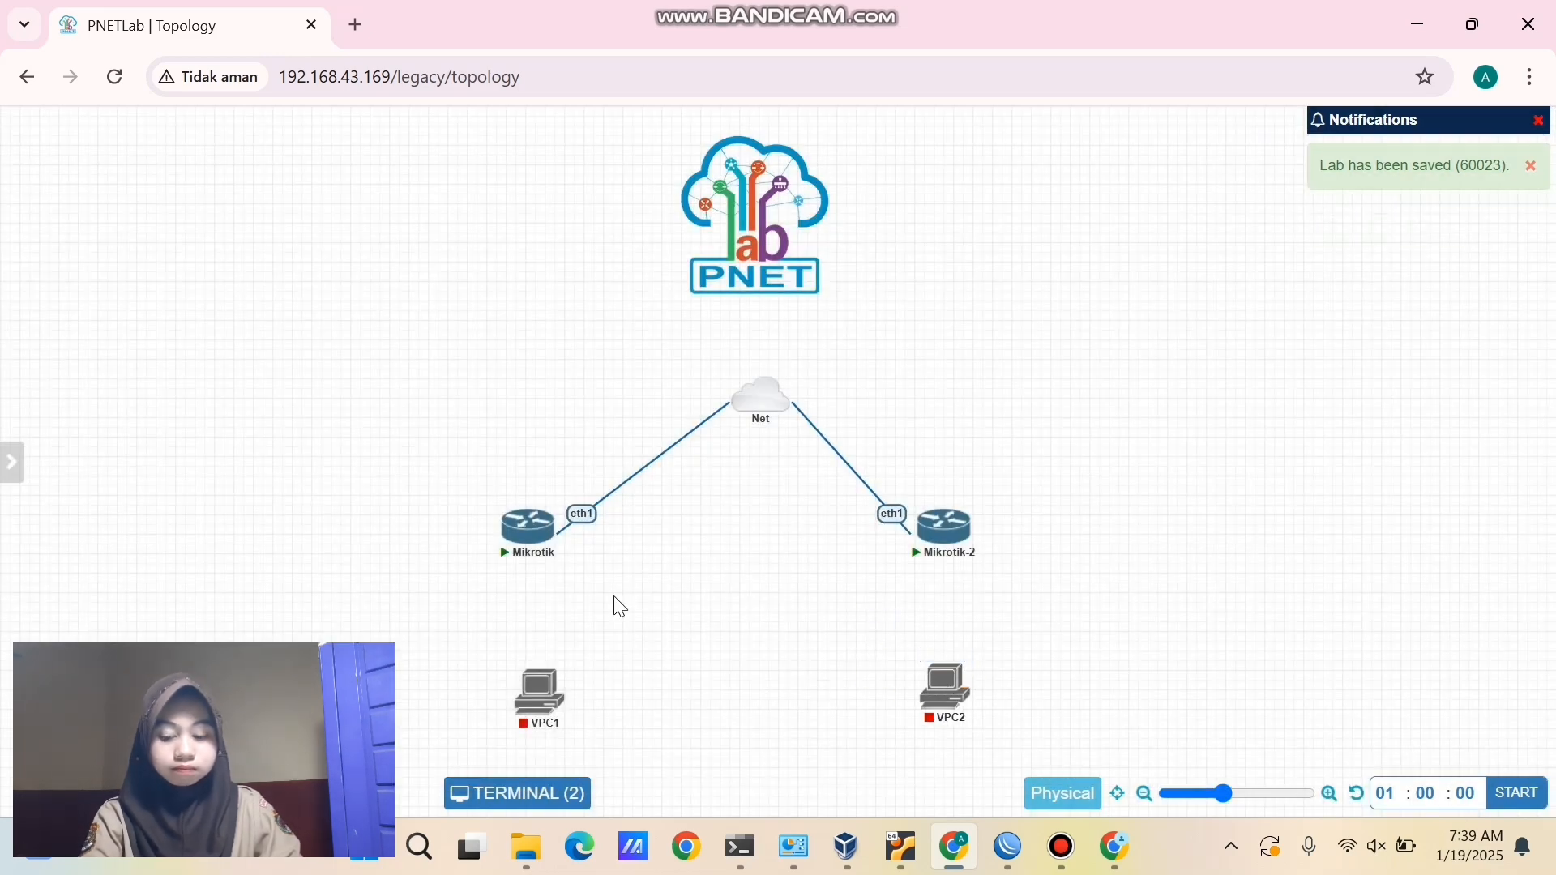
# - Link Mikrotik eth2 to VPC1 eth0 and Mikrotik-2 eth2 to VPC2 eth0
pyautogui.moveTo(545, 526); pyautogui.dragTo(541, 691)
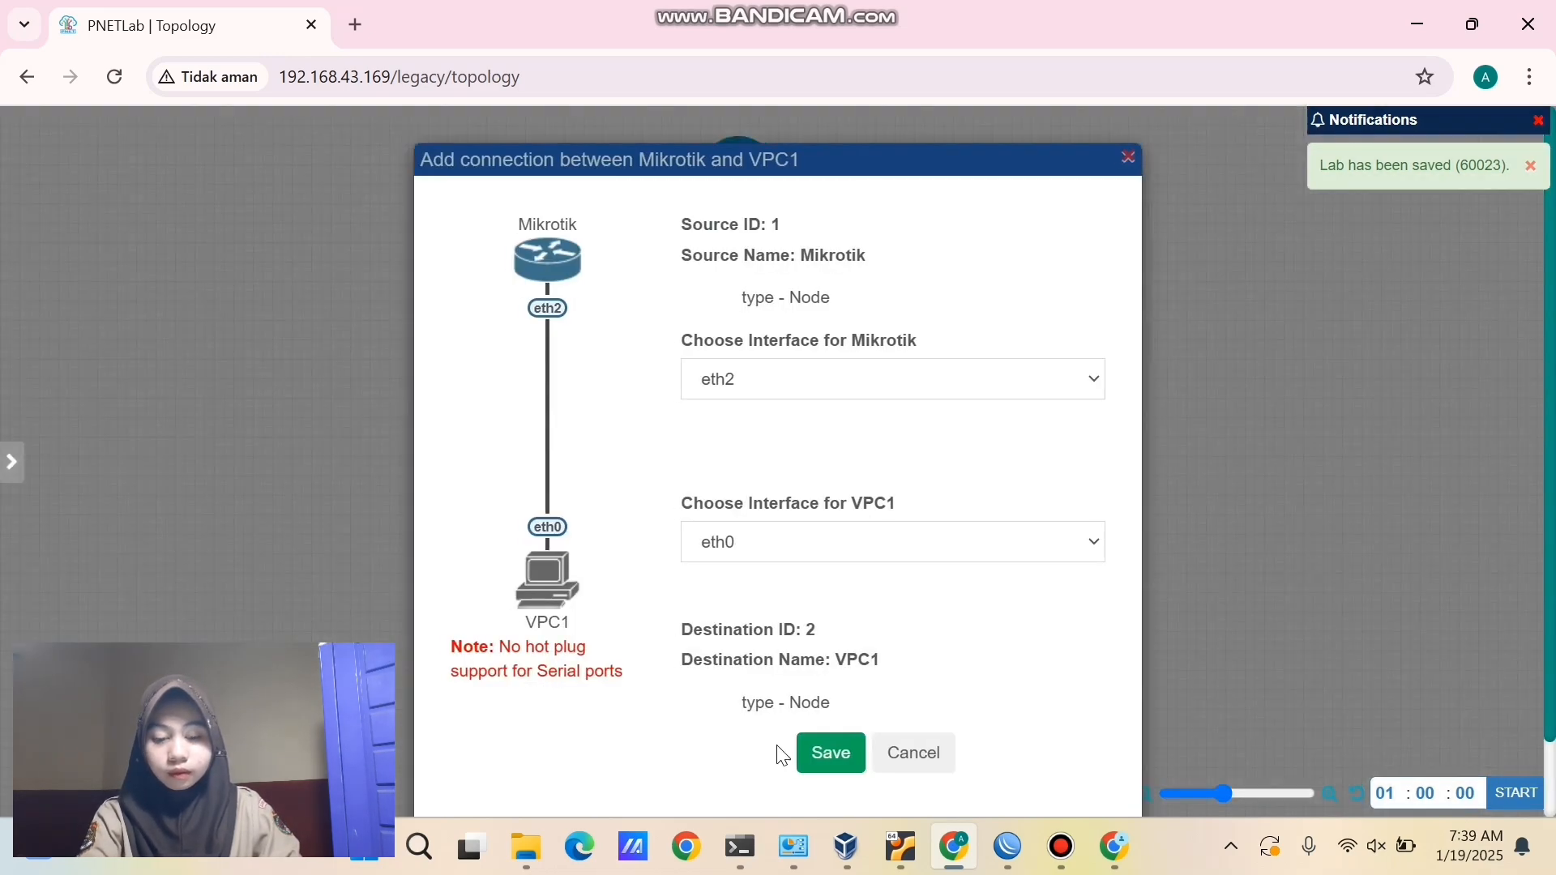
pyautogui.click(825, 756)
pyautogui.moveTo(956, 529)
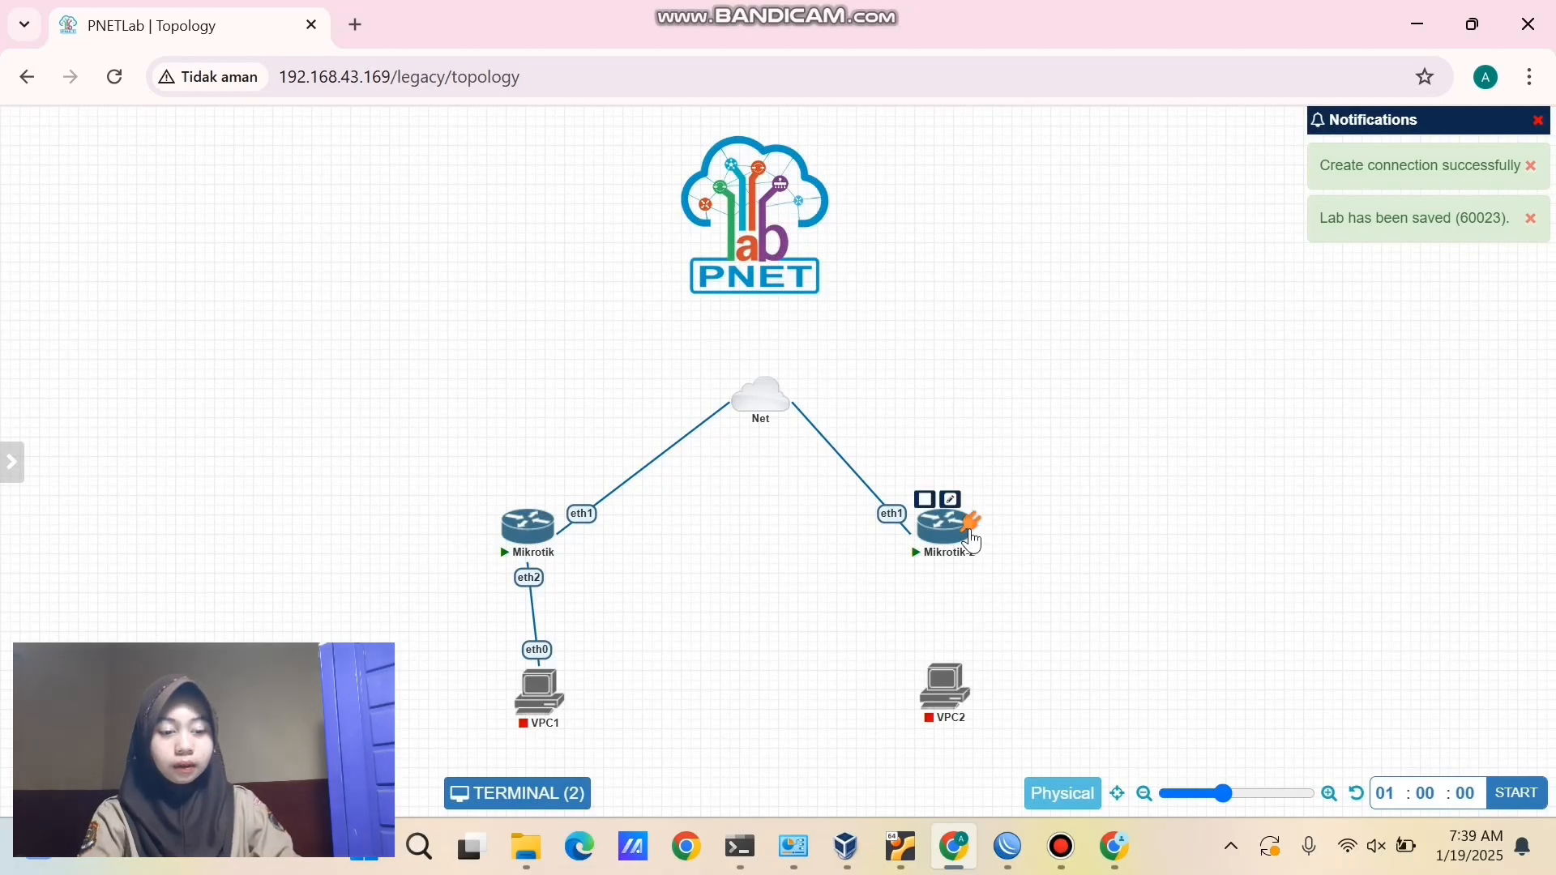
pyautogui.moveTo(956, 529); pyautogui.dragTo(948, 701)
pyautogui.click(845, 754)
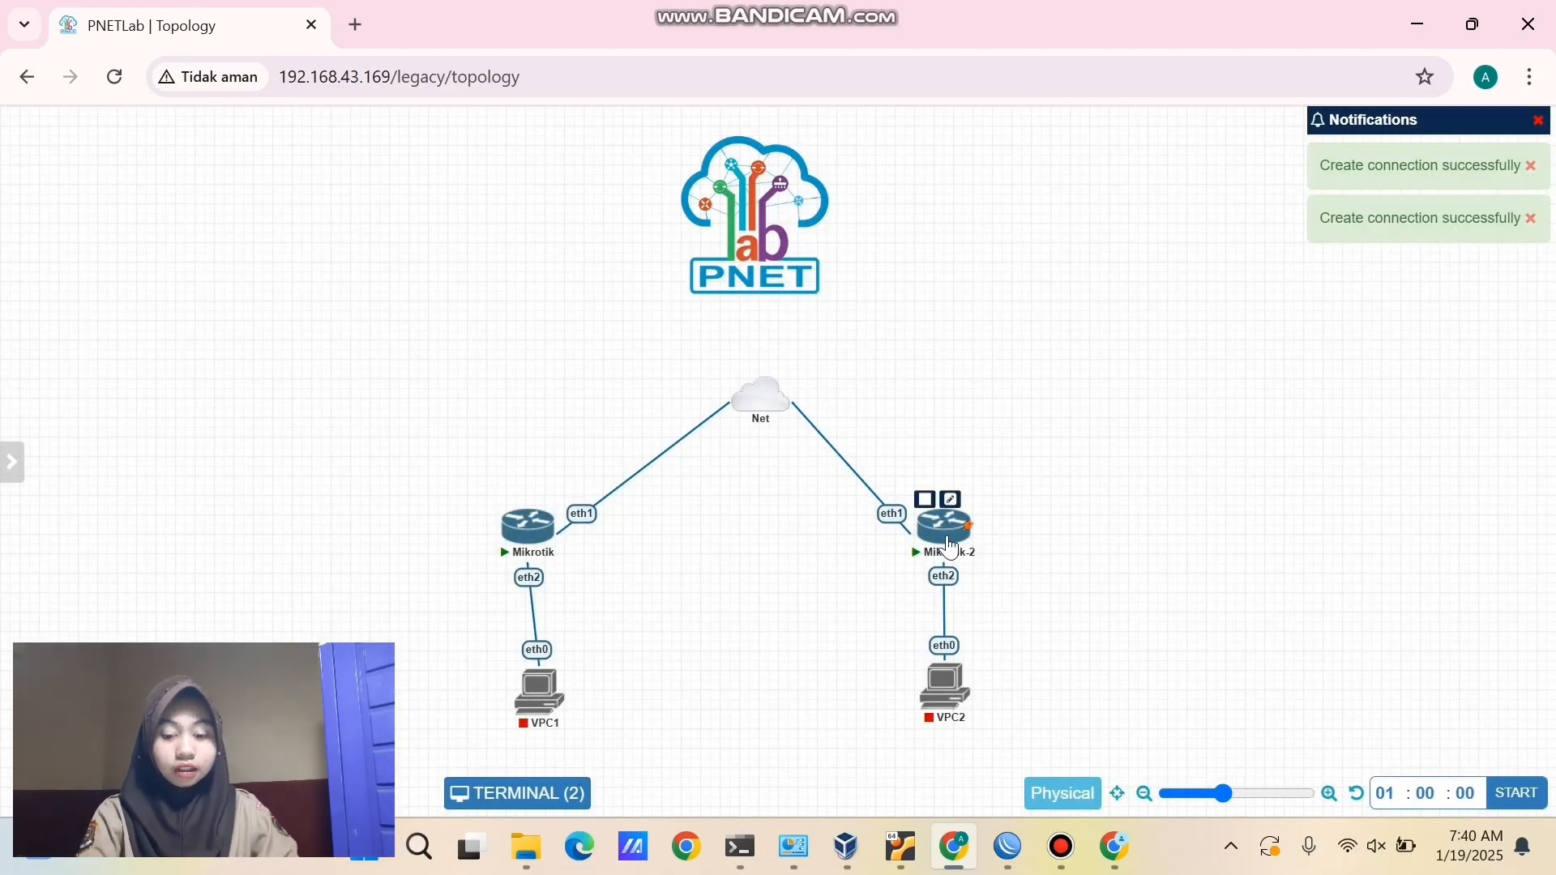
# - Align Mikrotik-2 and VPC2 vertically and nudge VPC1 slightly left
pyautogui.moveTo(946, 530); pyautogui.dragTo(966, 531)
pyautogui.moveTo(954, 698)
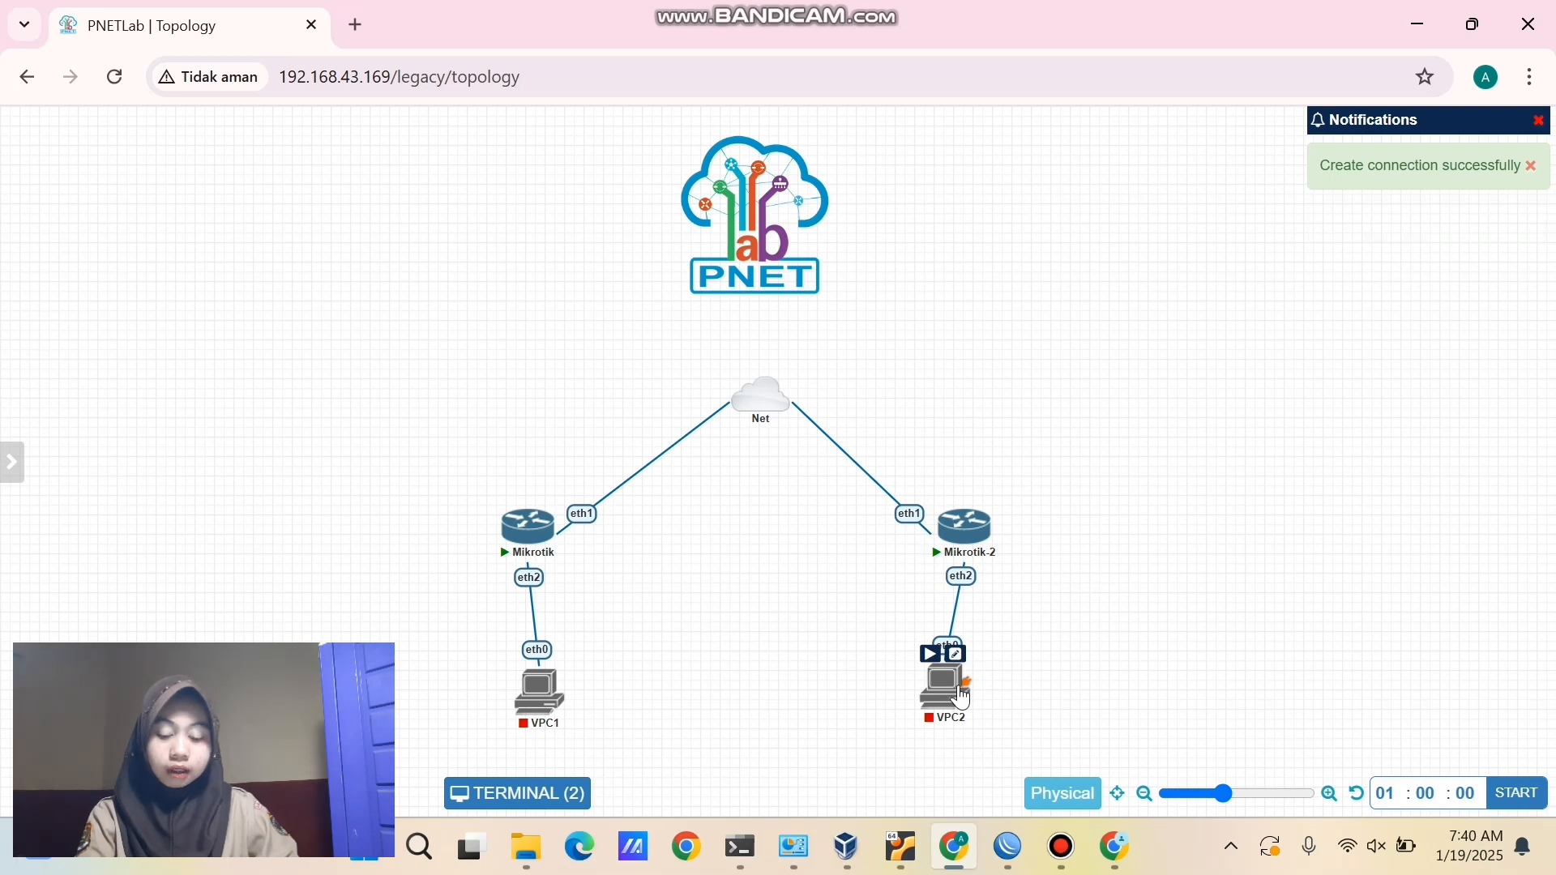
pyautogui.moveTo(954, 698); pyautogui.dragTo(975, 699)
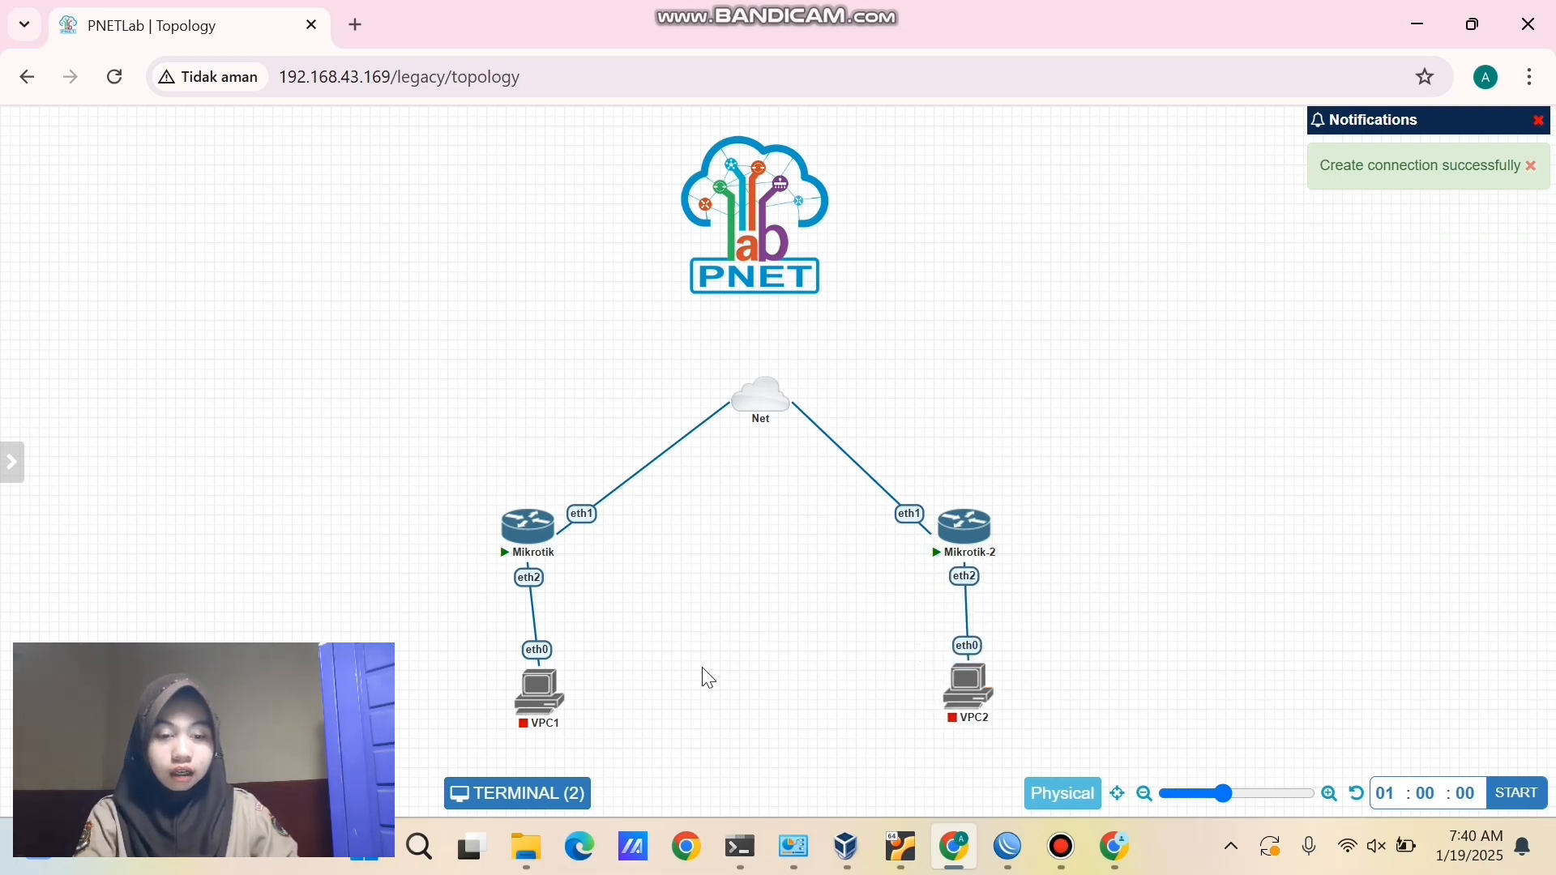
pyautogui.moveTo(557, 695)
pyautogui.moveTo(557, 696); pyautogui.dragTo(548, 692)
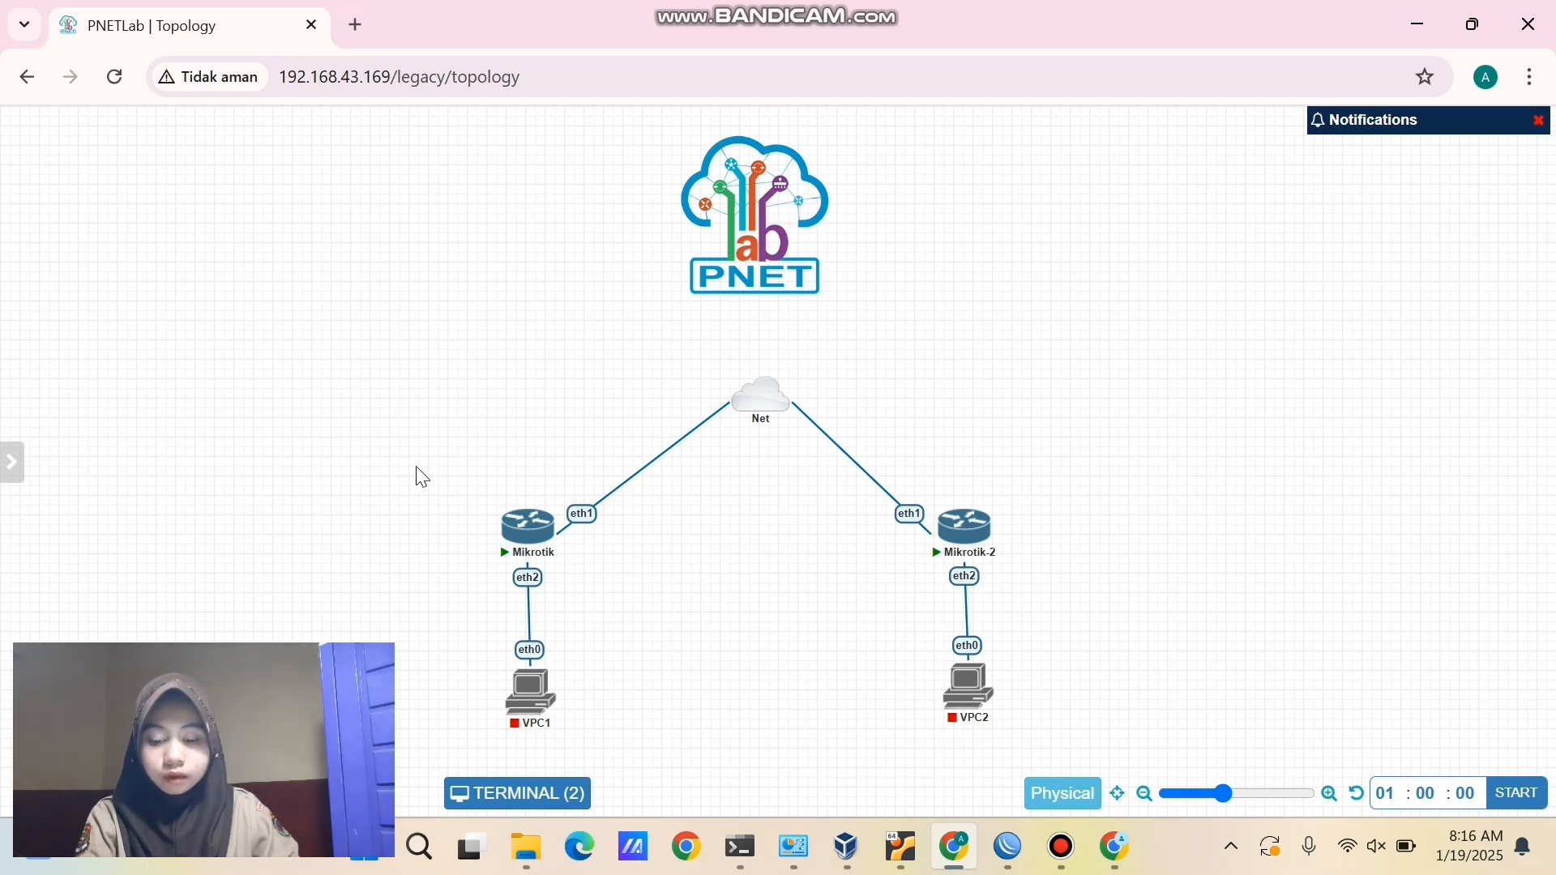
# - Add a 'pekalongan' text label and place it beside Mikrotik near Net
pyautogui.moveTo(384, 427); pyautogui.dragTo(628, 749)
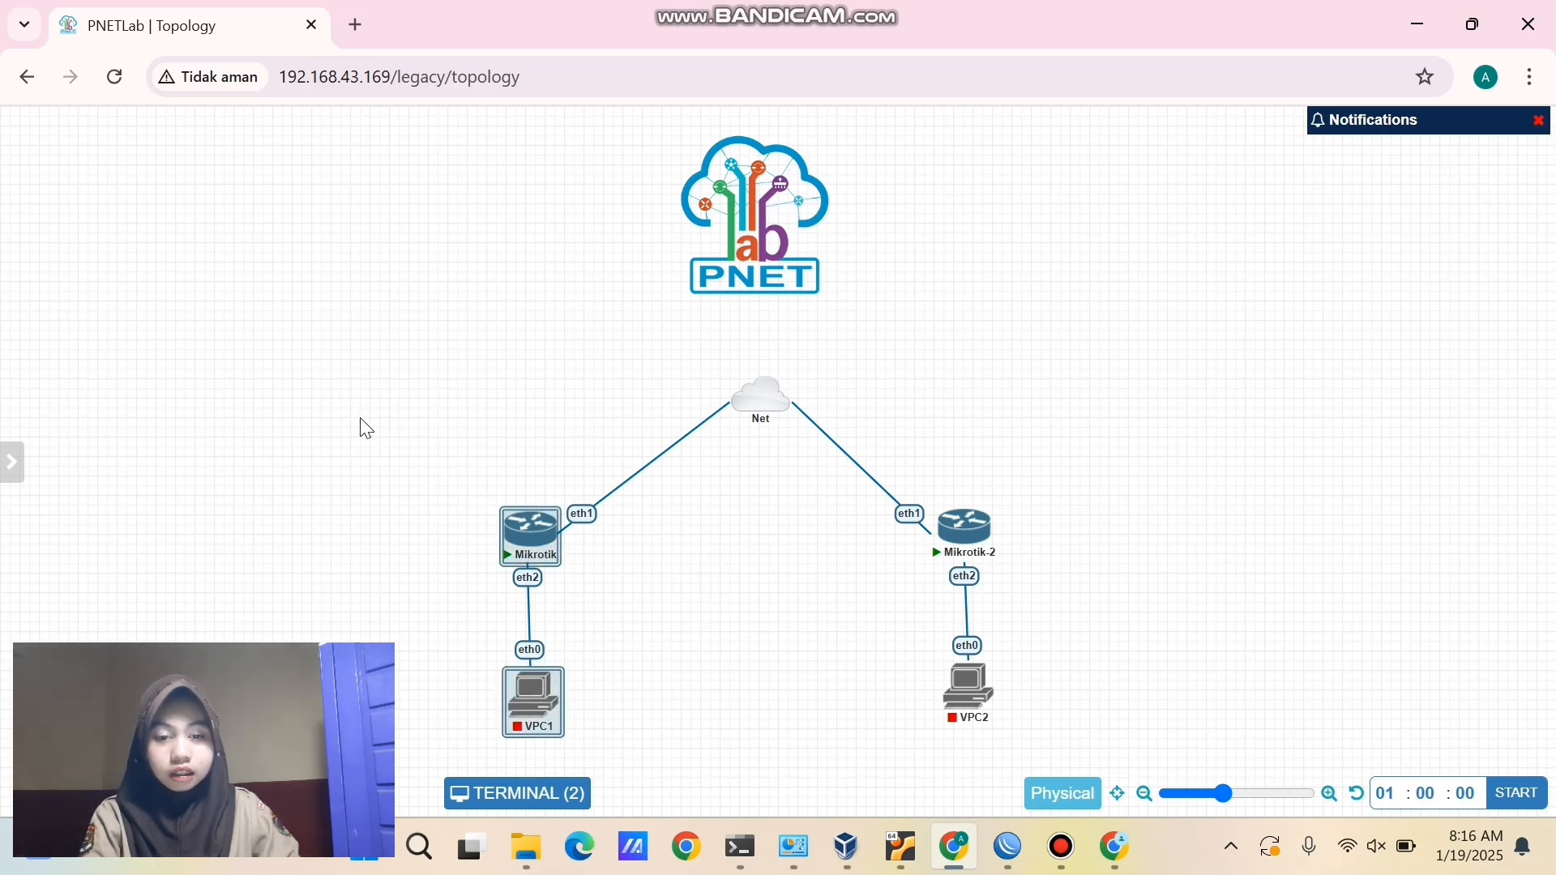
pyautogui.click(374, 427)
pyautogui.rightClick(375, 427)
pyautogui.click(427, 584)
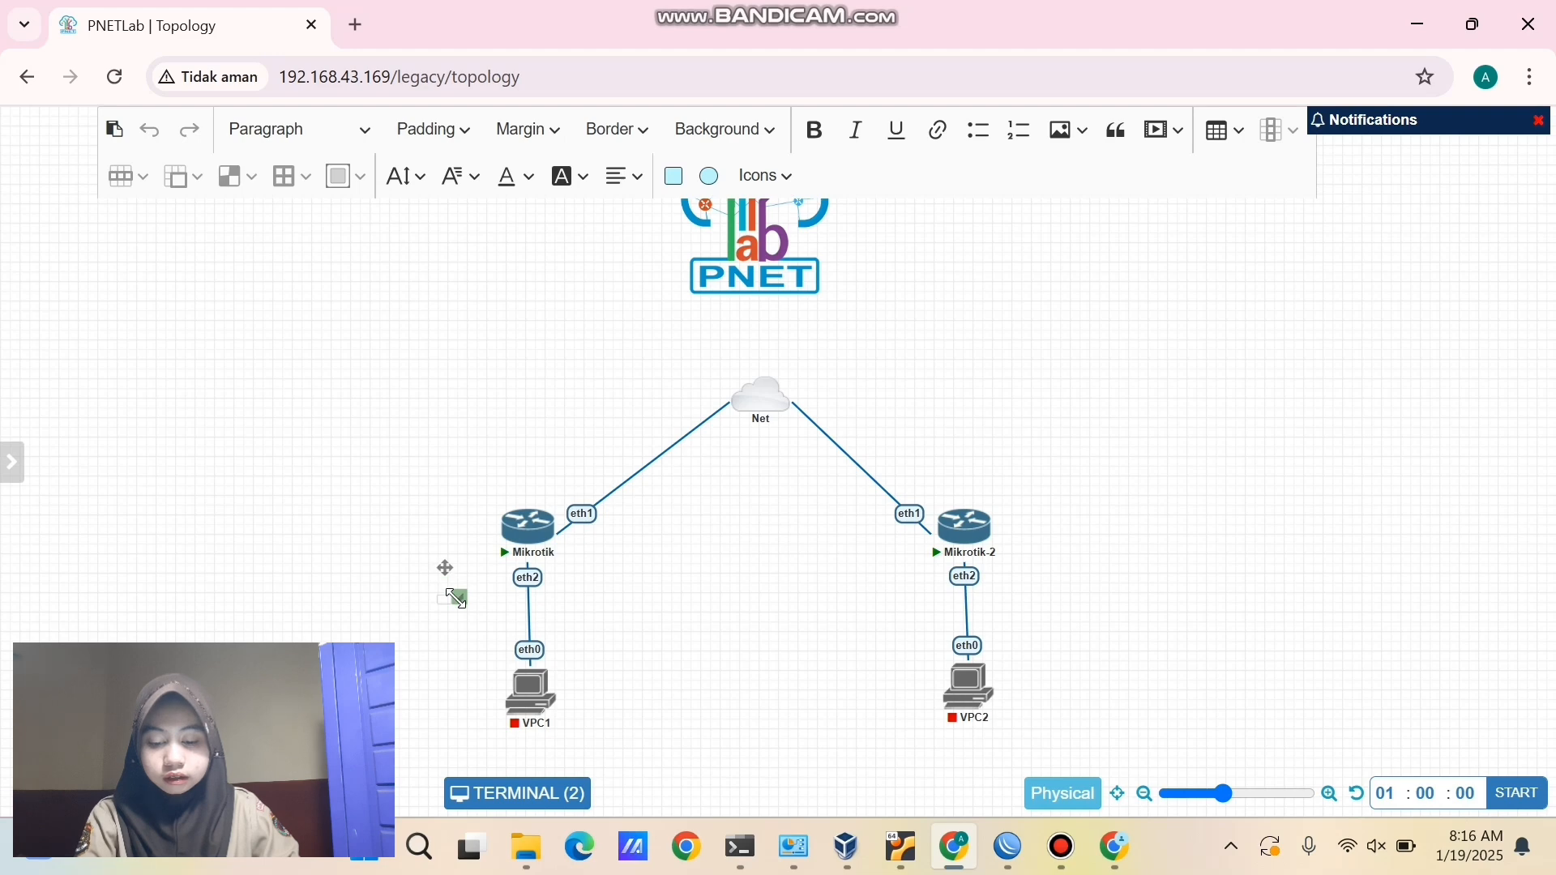
pyautogui.click(533, 622)
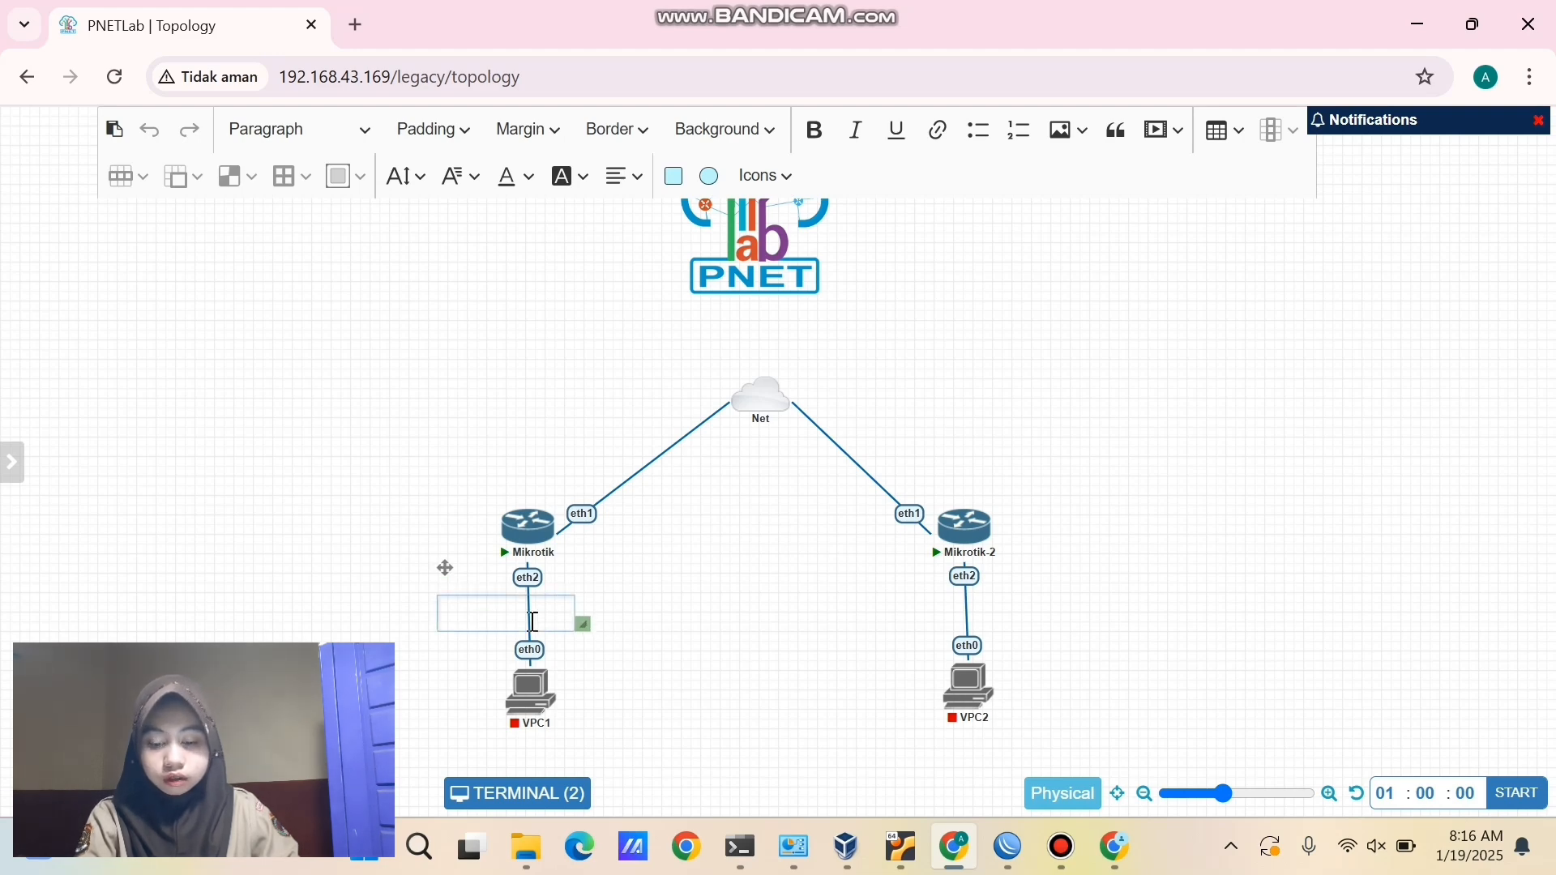
pyautogui.write('pekalongan')
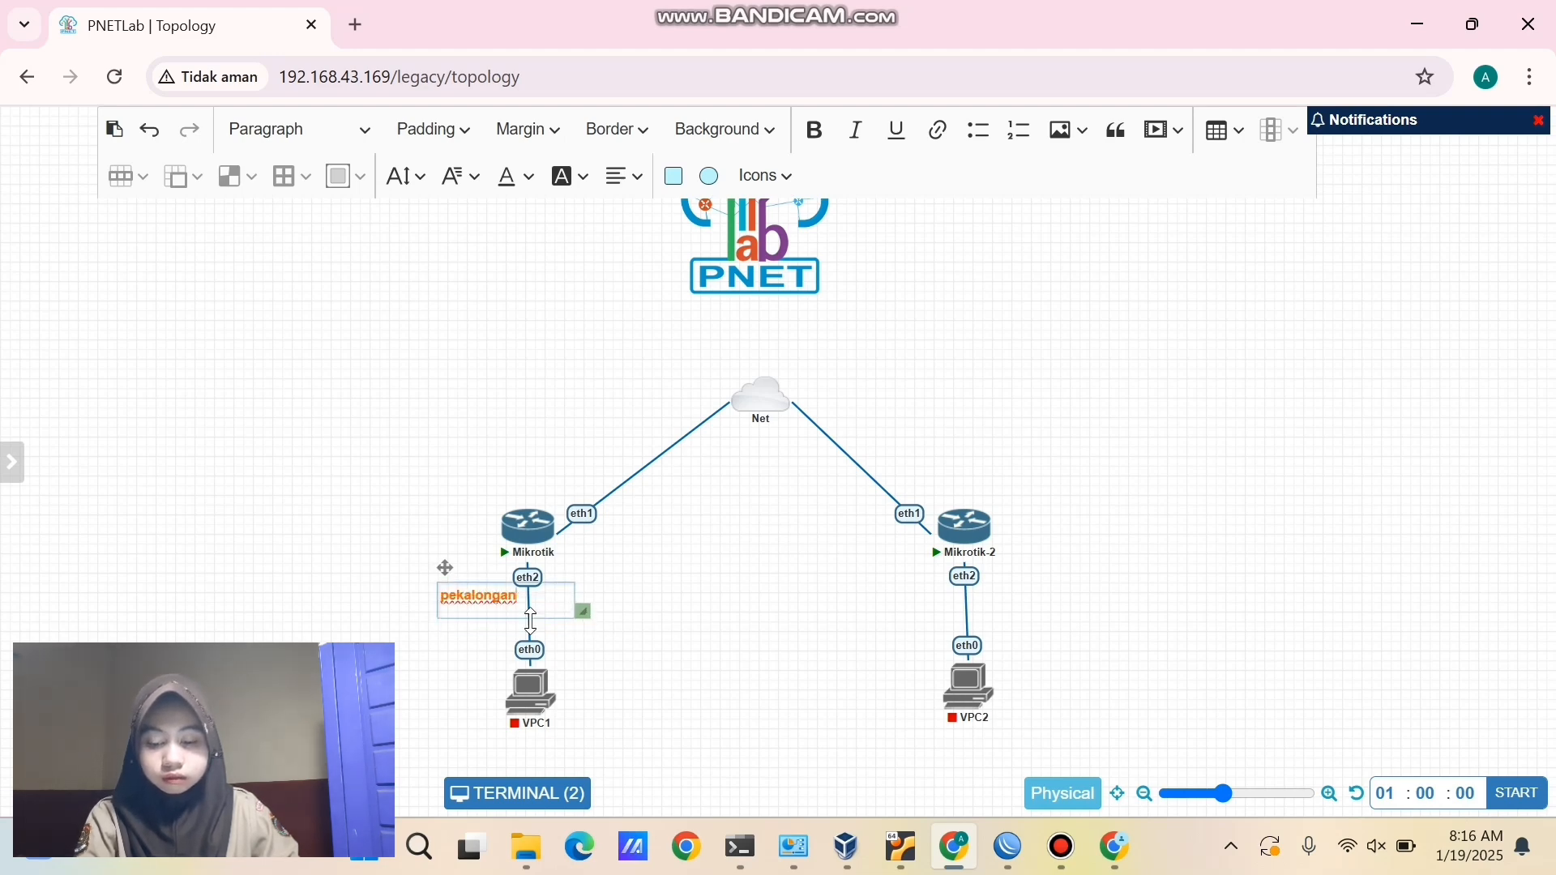
pyautogui.click(591, 646)
pyautogui.moveTo(474, 590); pyautogui.dragTo(466, 460)
# - Duplicate the pekalongan label beside Mikrotik-2 and change its text to bandung
pyautogui.rightClick(464, 458)
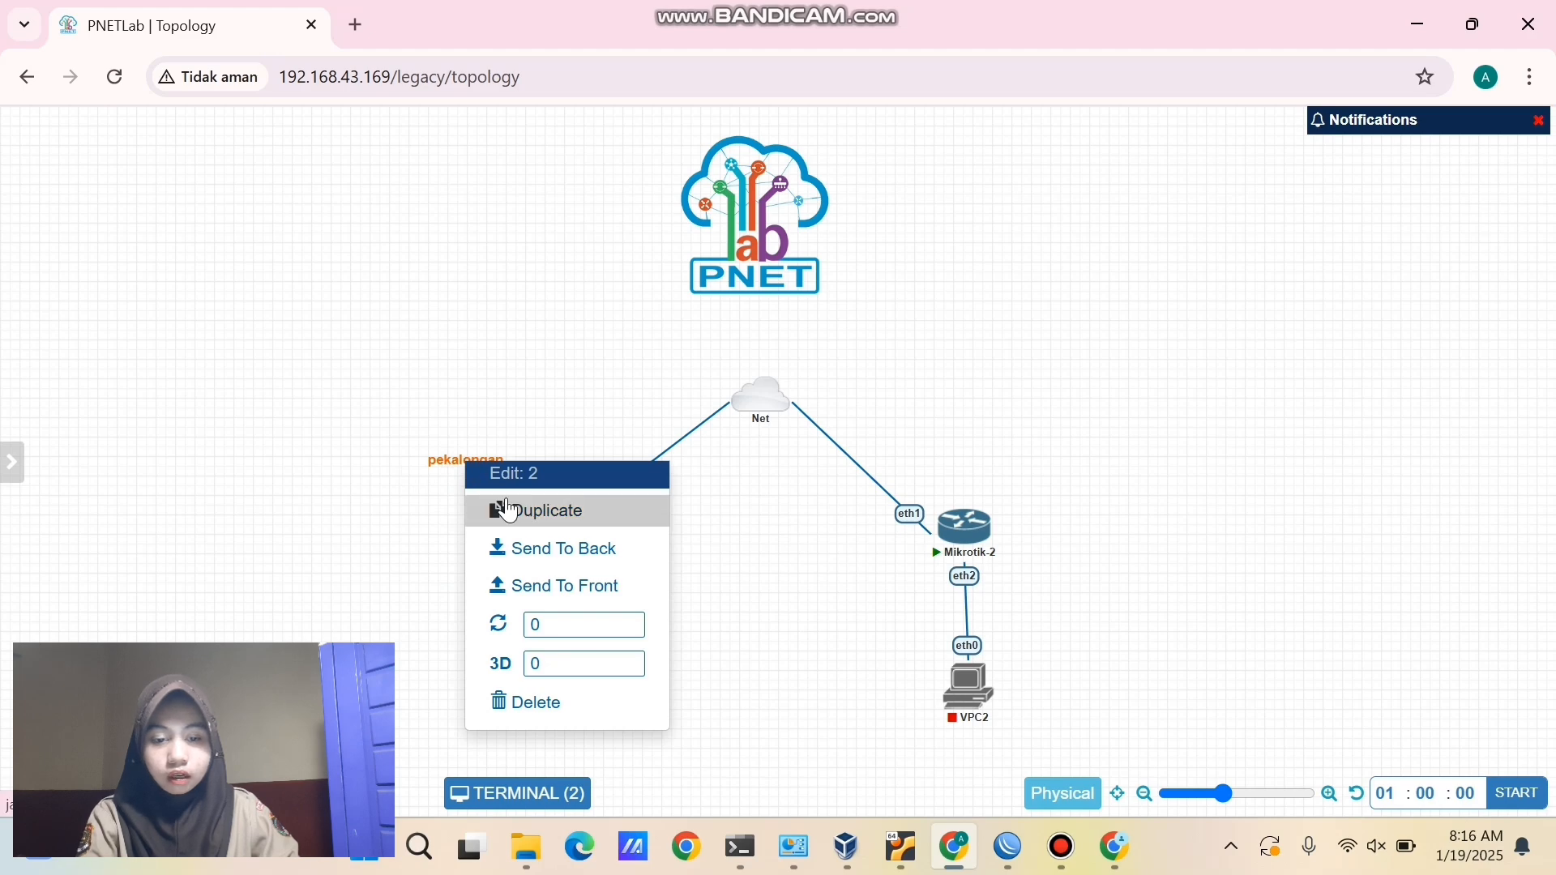
pyautogui.click(535, 510)
pyautogui.moveTo(475, 531); pyautogui.dragTo(959, 446)
pyautogui.doubleClick(958, 445)
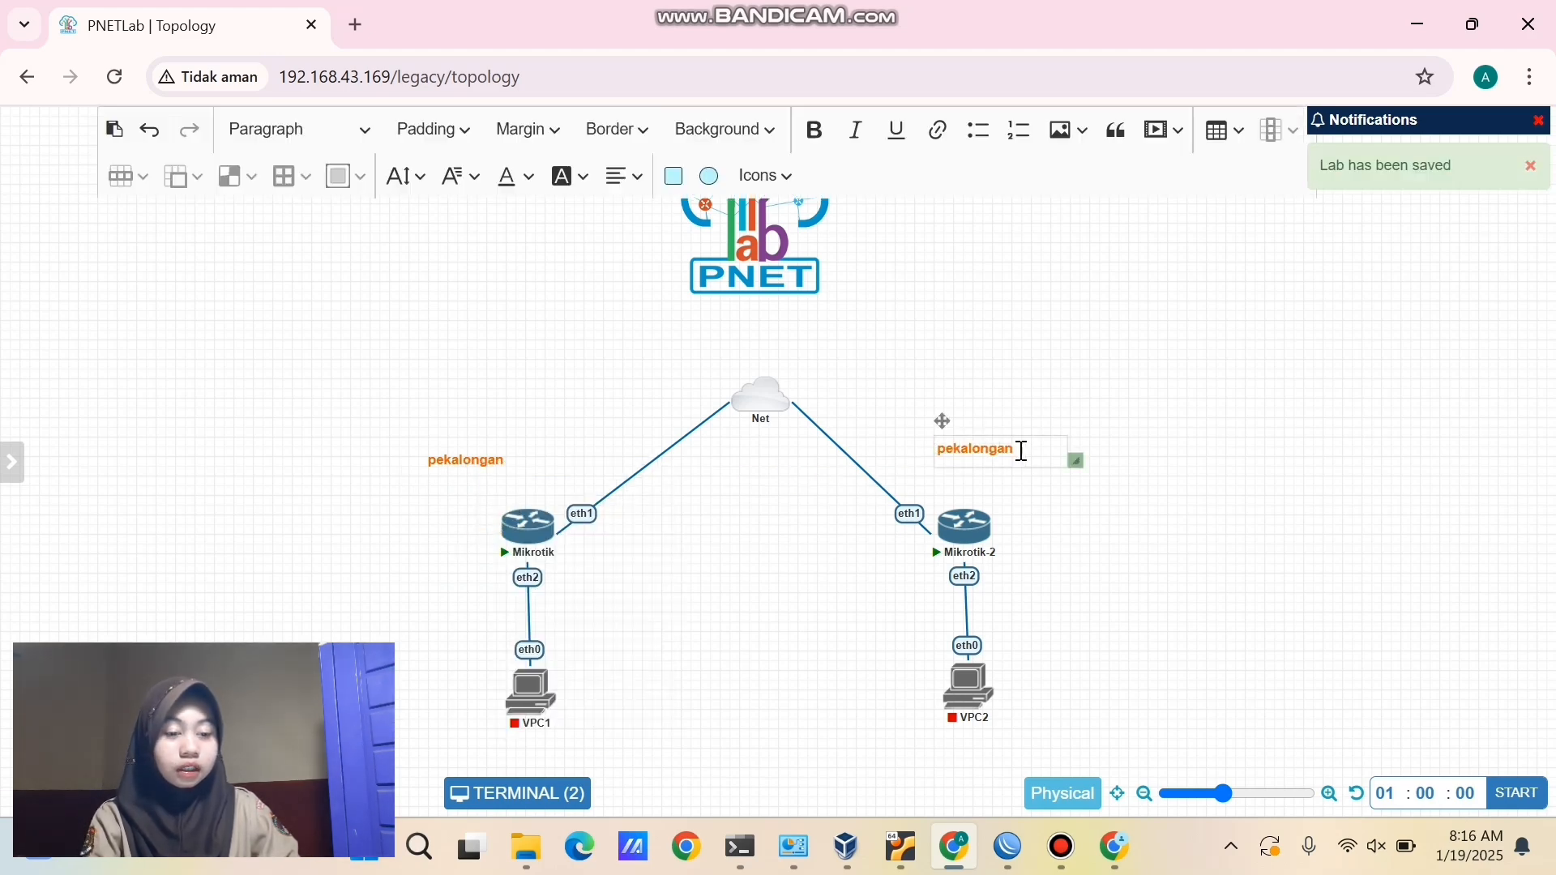
pyautogui.hotkey('ctrl', 'a')
pyautogui.press('BackSpace')
pyautogui.write('ban')
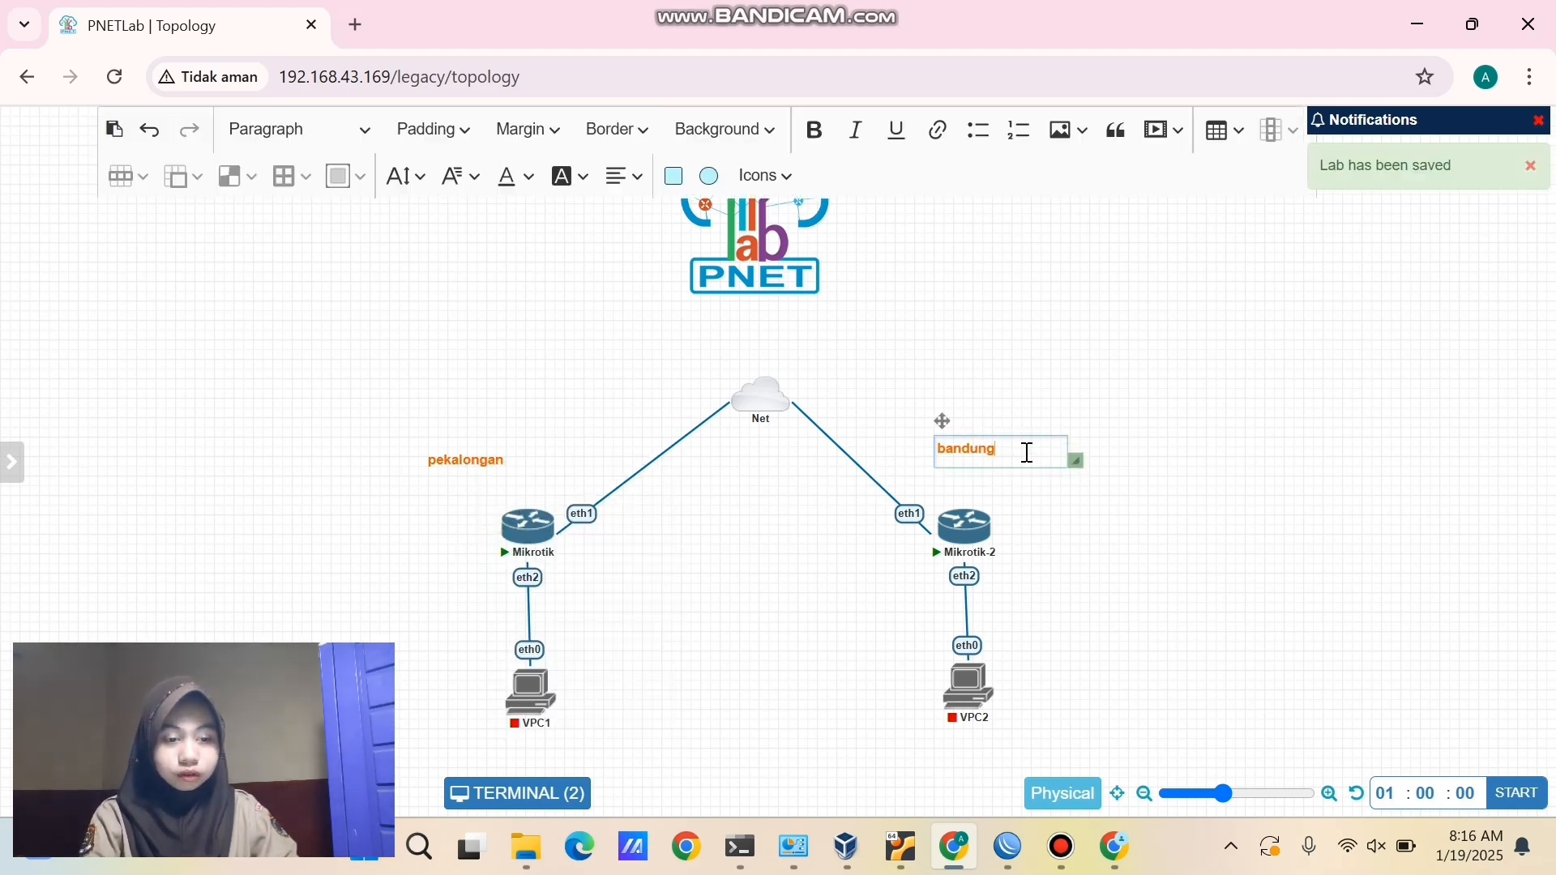
pyautogui.click(1199, 609)
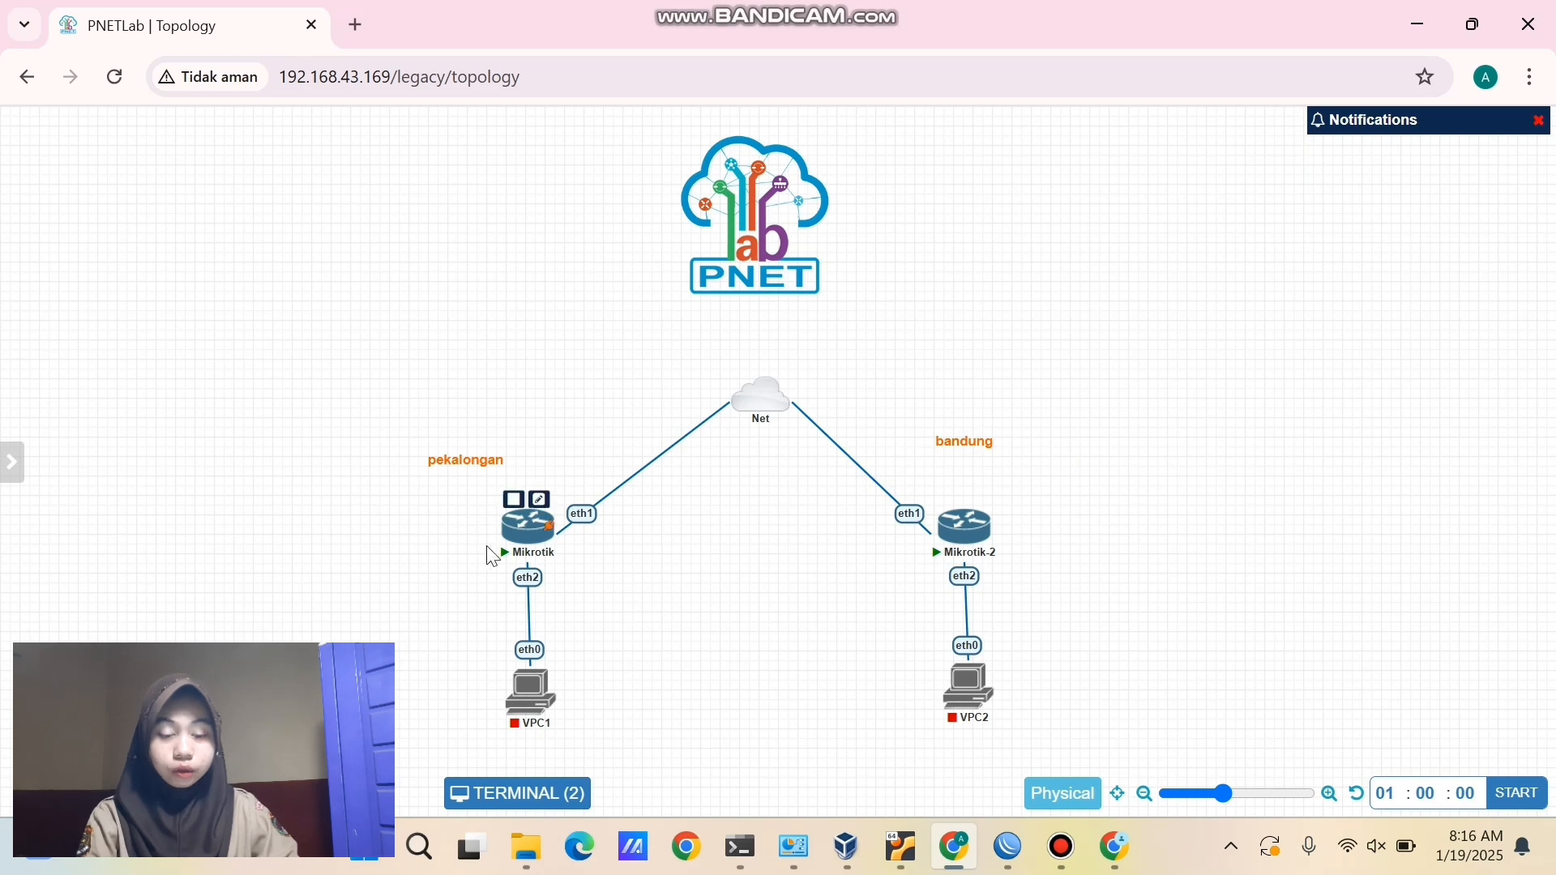
pyautogui.moveTo(408, 506); pyautogui.dragTo(1085, 601)
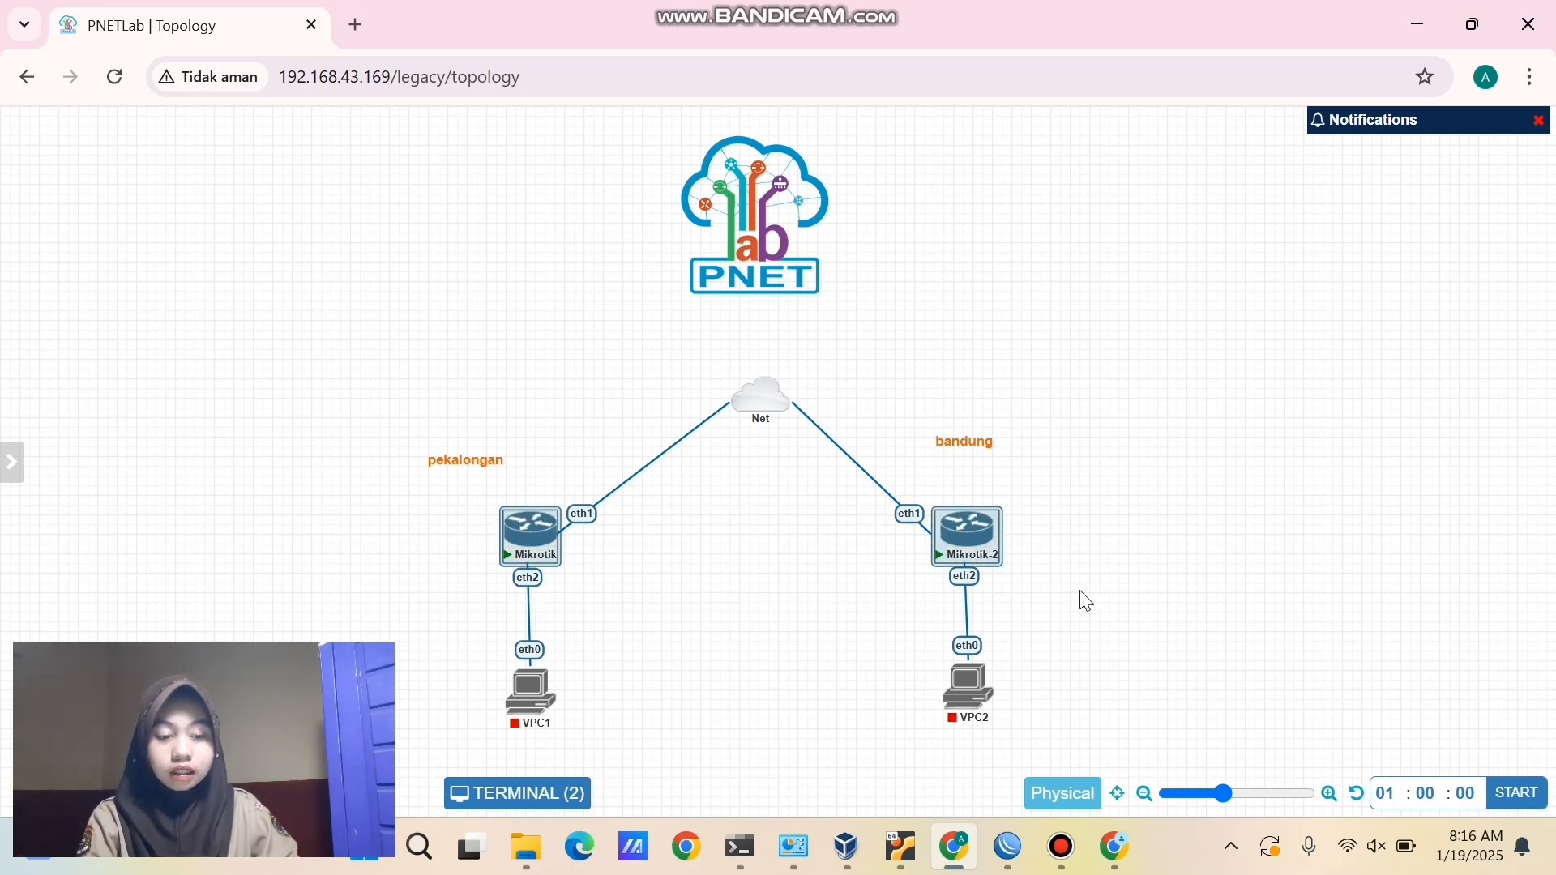
pyautogui.click(1058, 640)
pyautogui.moveTo(339, 609); pyautogui.dragTo(1005, 744)
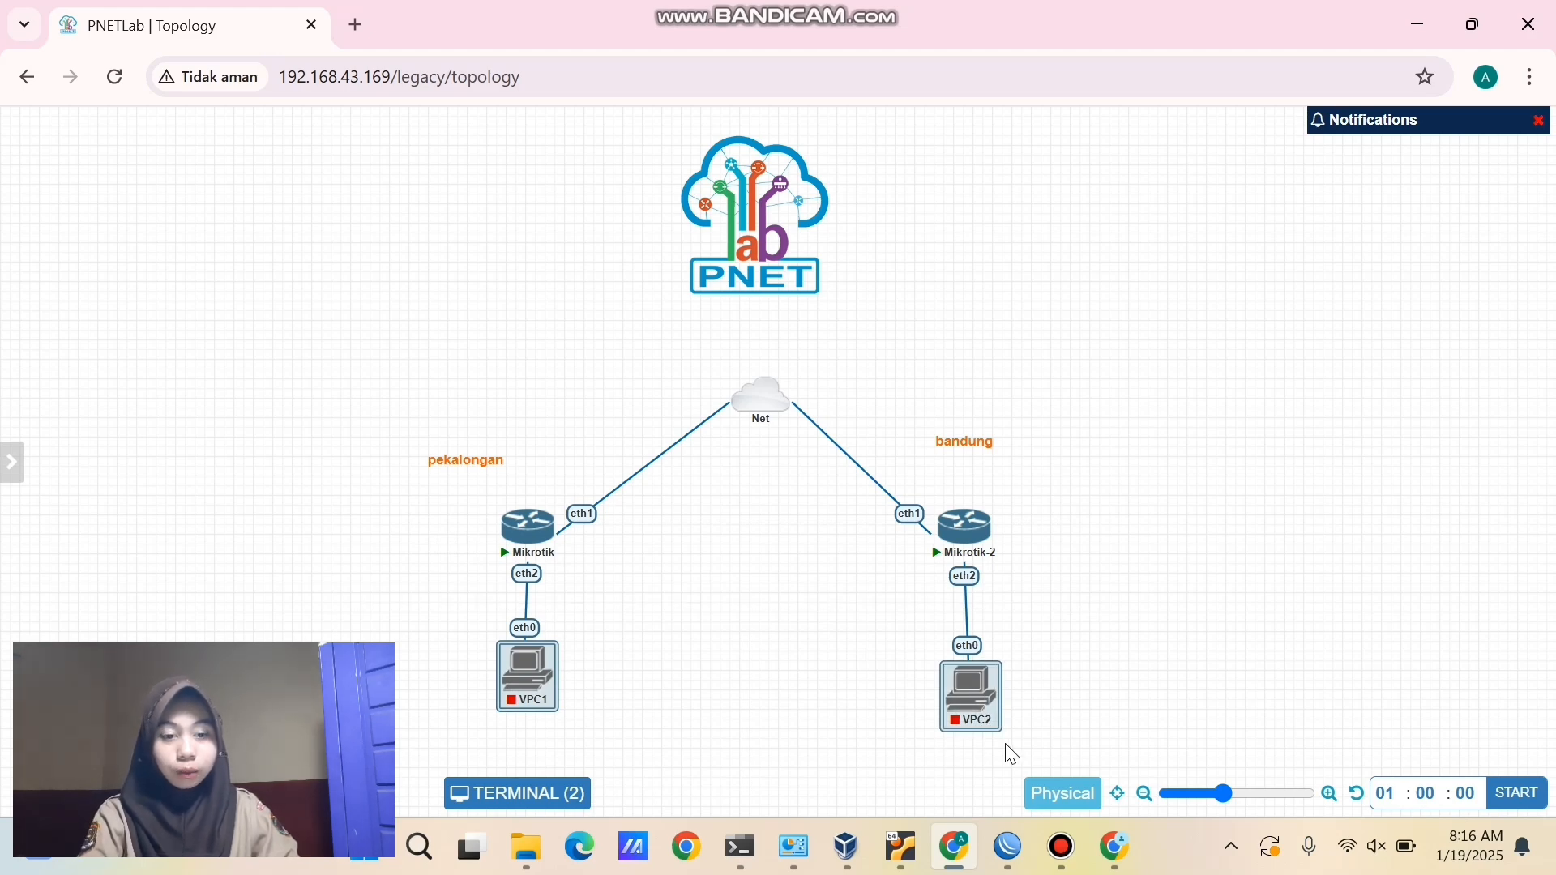
# - Add a 'TUNNEL' text label and place it between the routers below Net
pyautogui.rightClick(755, 575)
pyautogui.click(802, 649)
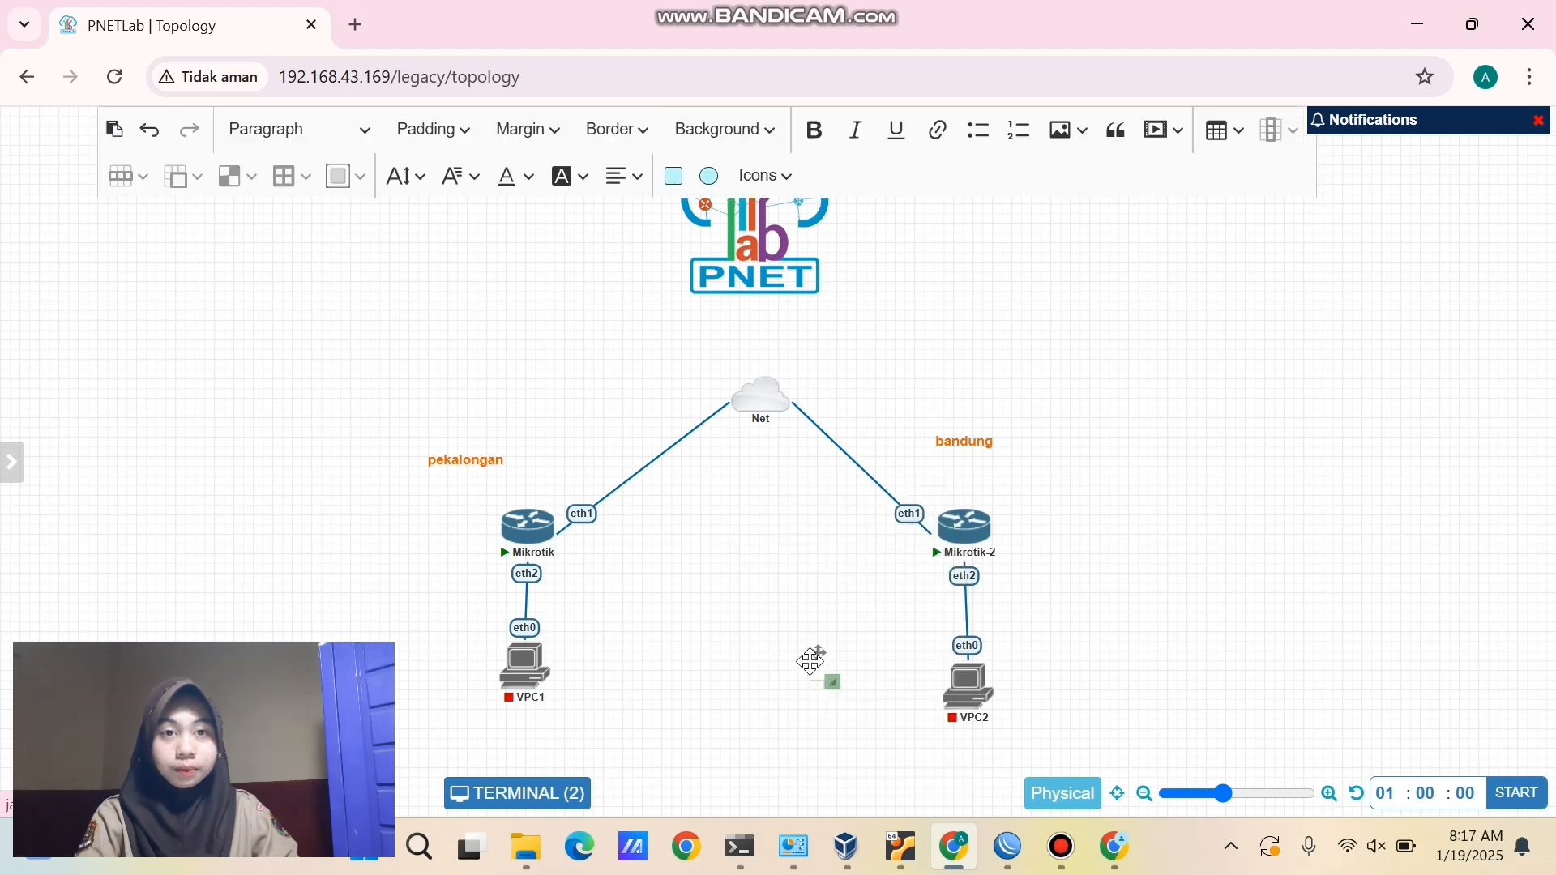
pyautogui.moveTo(905, 716); pyautogui.dragTo(940, 702)
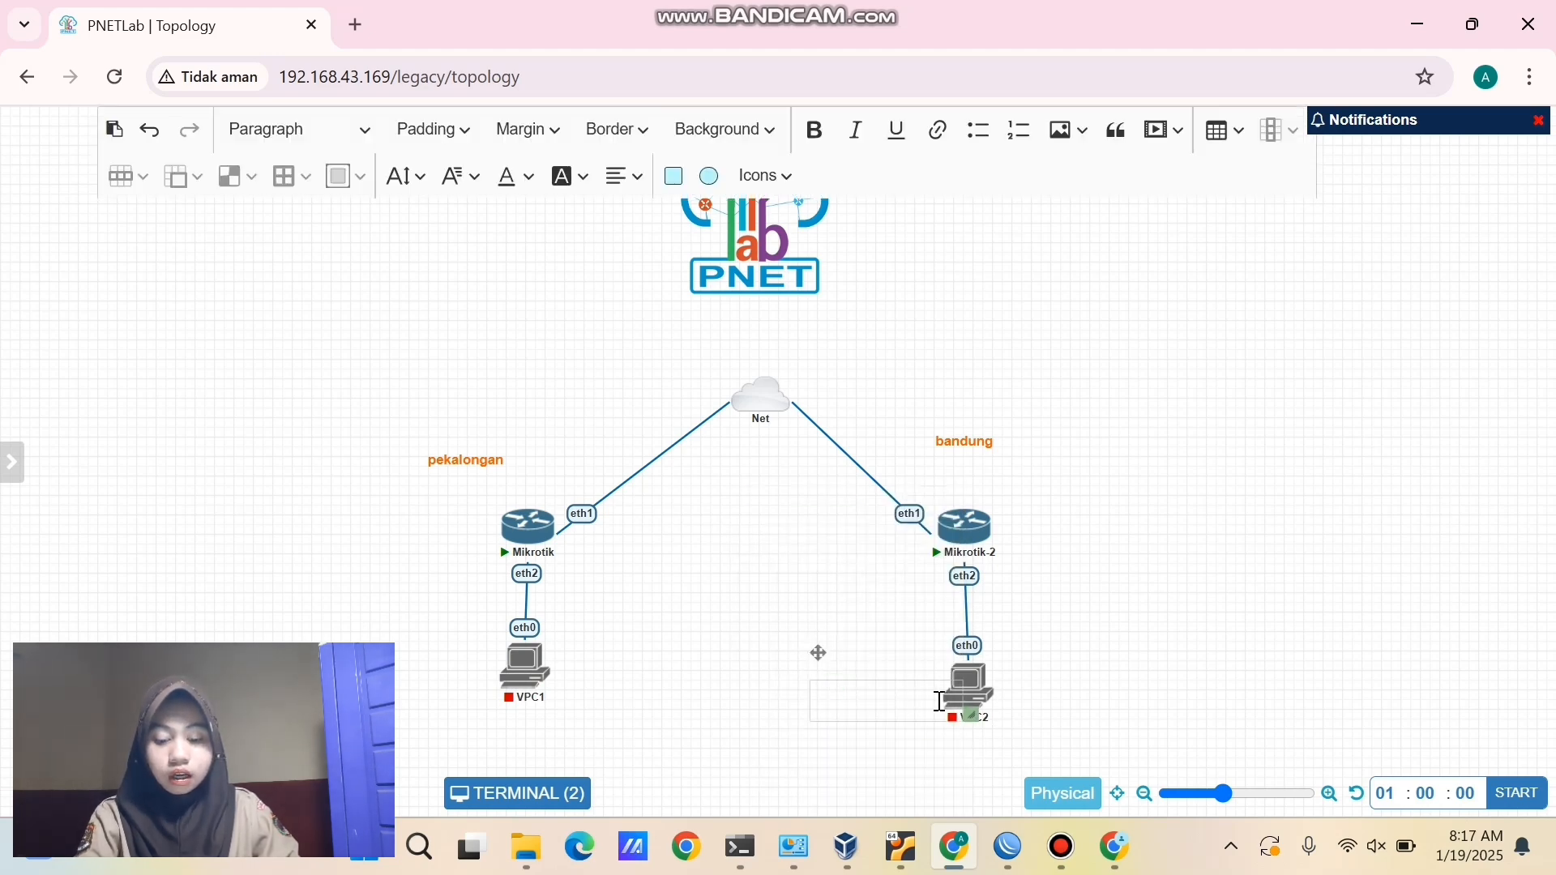
pyautogui.click(939, 702)
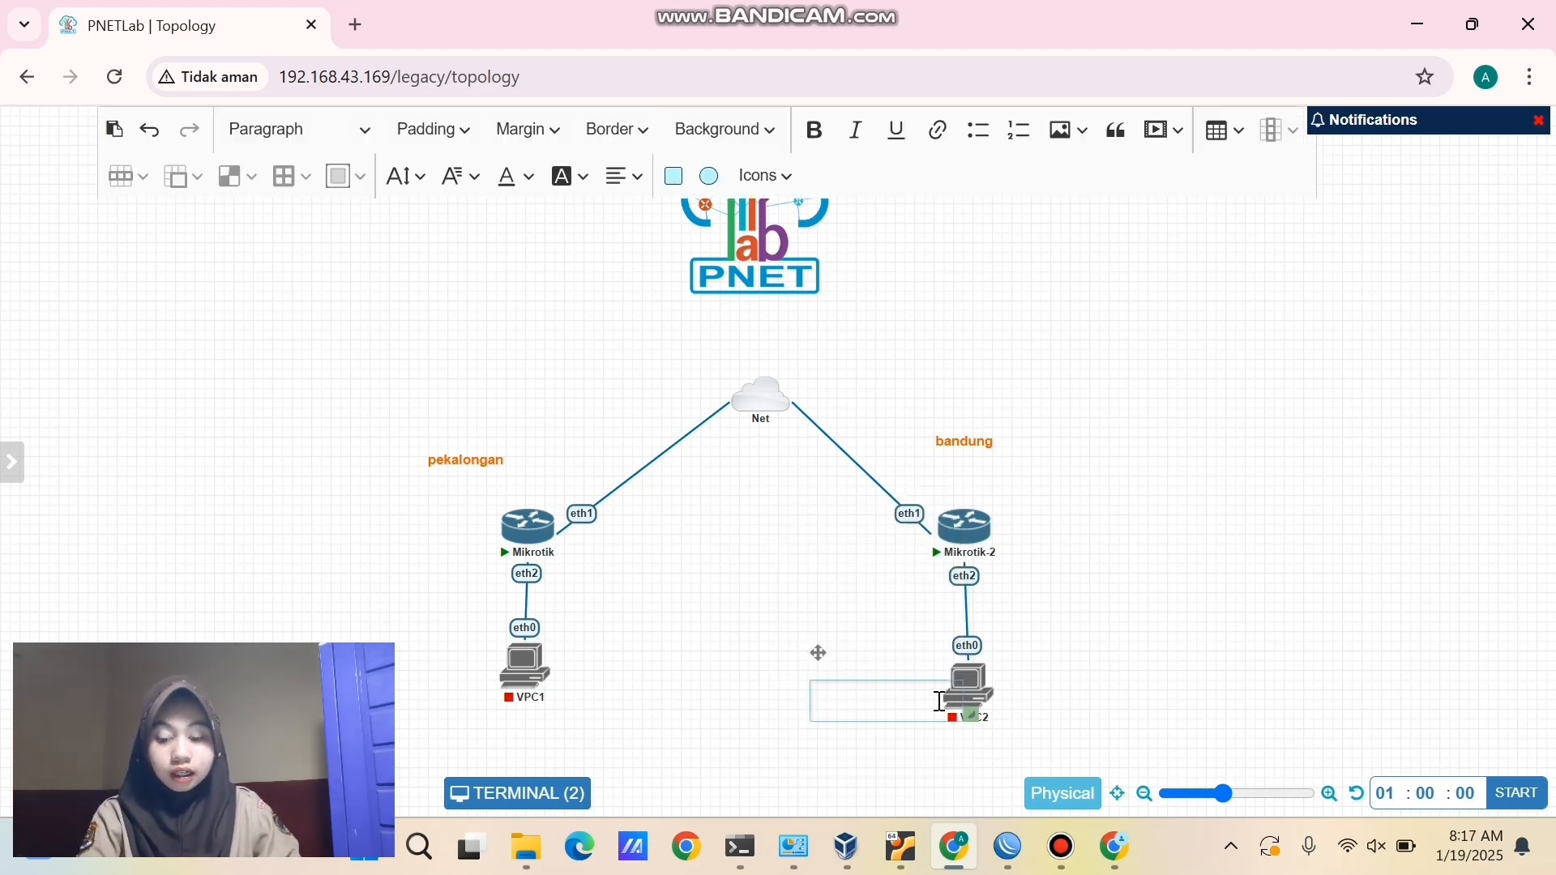
pyautogui.write('TUNNEL')
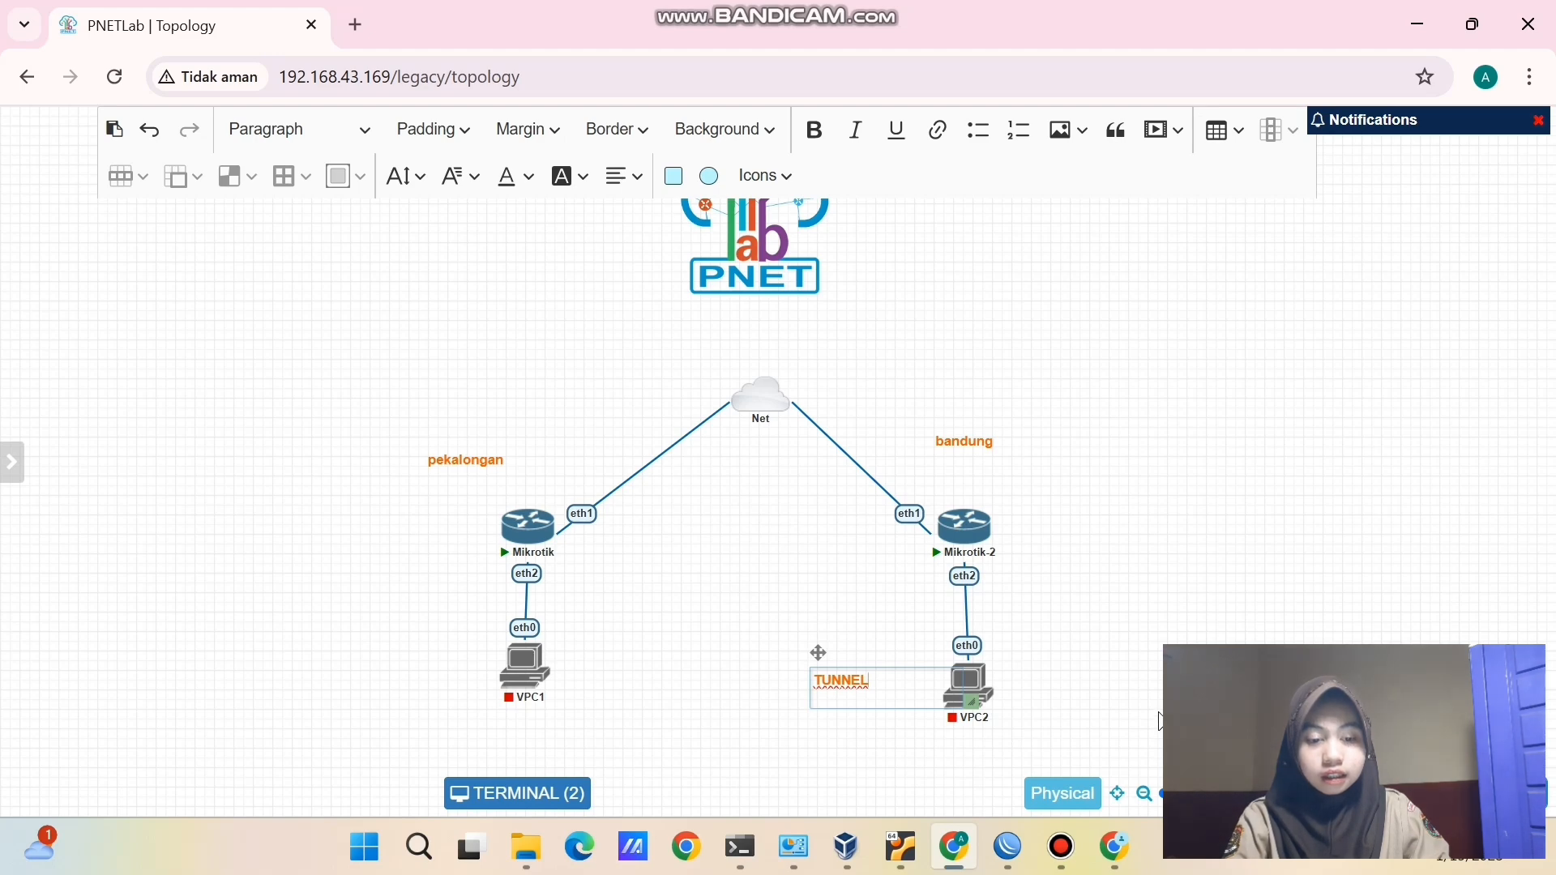
pyautogui.click(1158, 713)
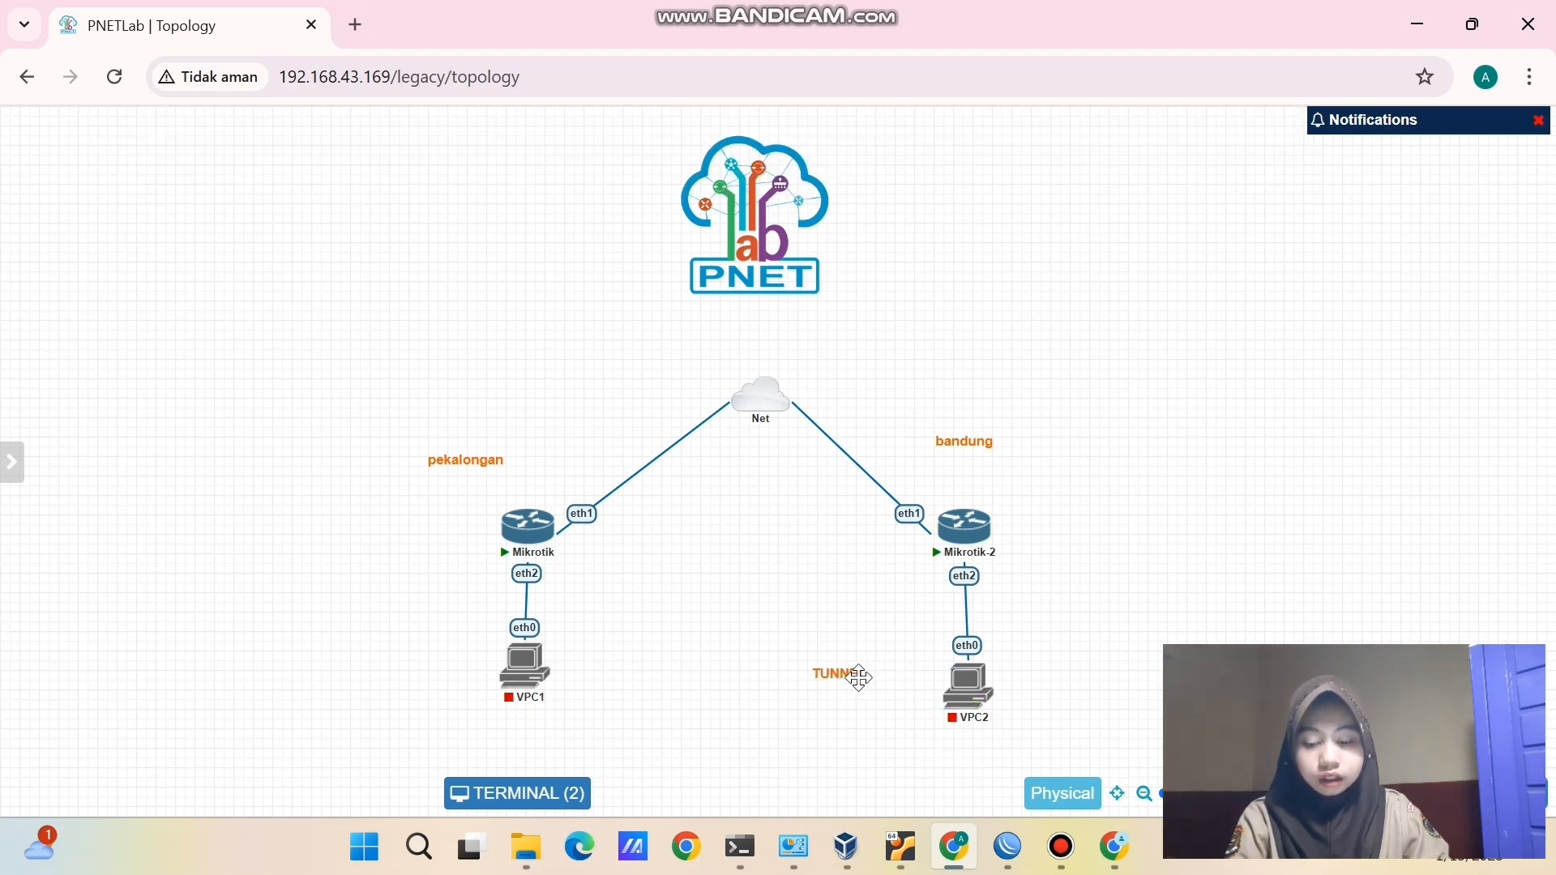
pyautogui.moveTo(851, 673); pyautogui.dragTo(723, 613)
pyautogui.moveTo(749, 552); pyautogui.dragTo(765, 537)
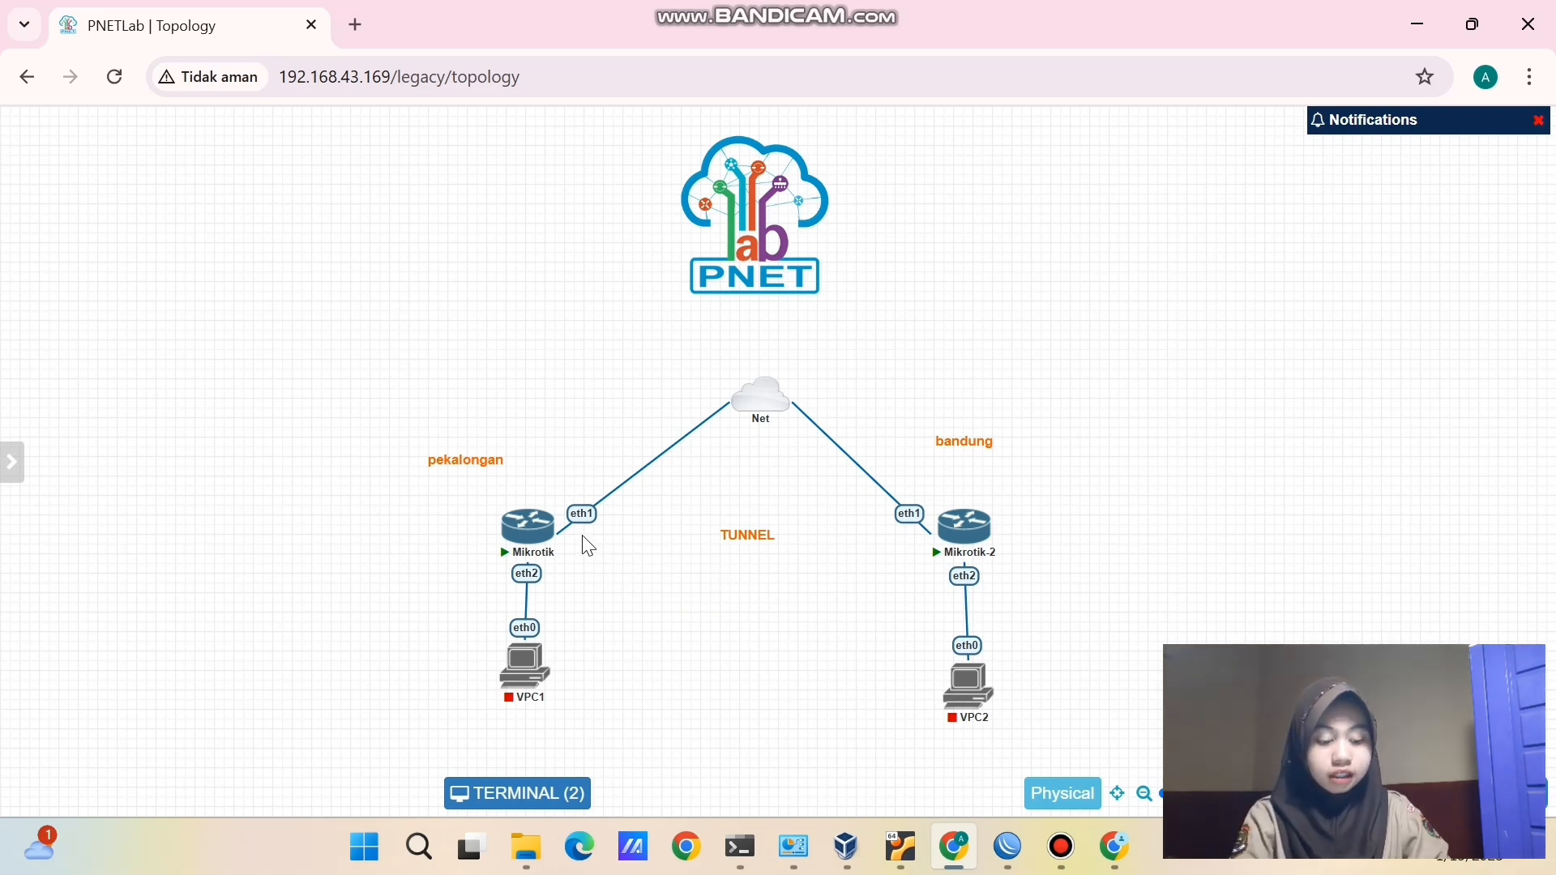
# - Select groups of labels and nodes on each side to check the layout alignment
pyautogui.moveTo(582, 538); pyautogui.dragTo(923, 547)
pyautogui.moveTo(380, 420); pyautogui.dragTo(574, 761)
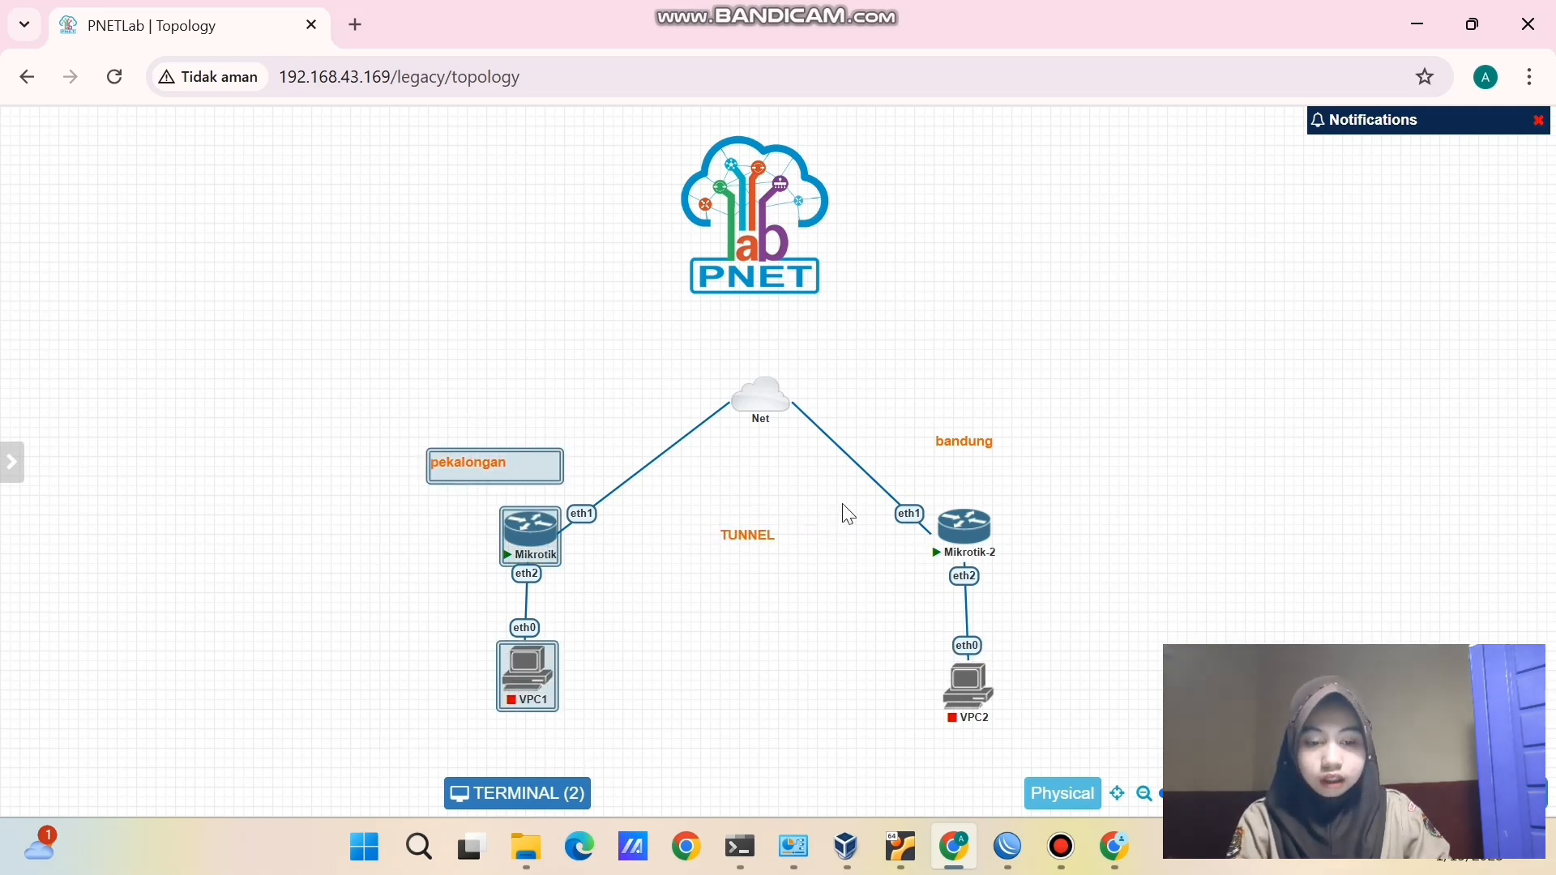
pyautogui.moveTo(867, 429); pyautogui.dragTo(1019, 705)
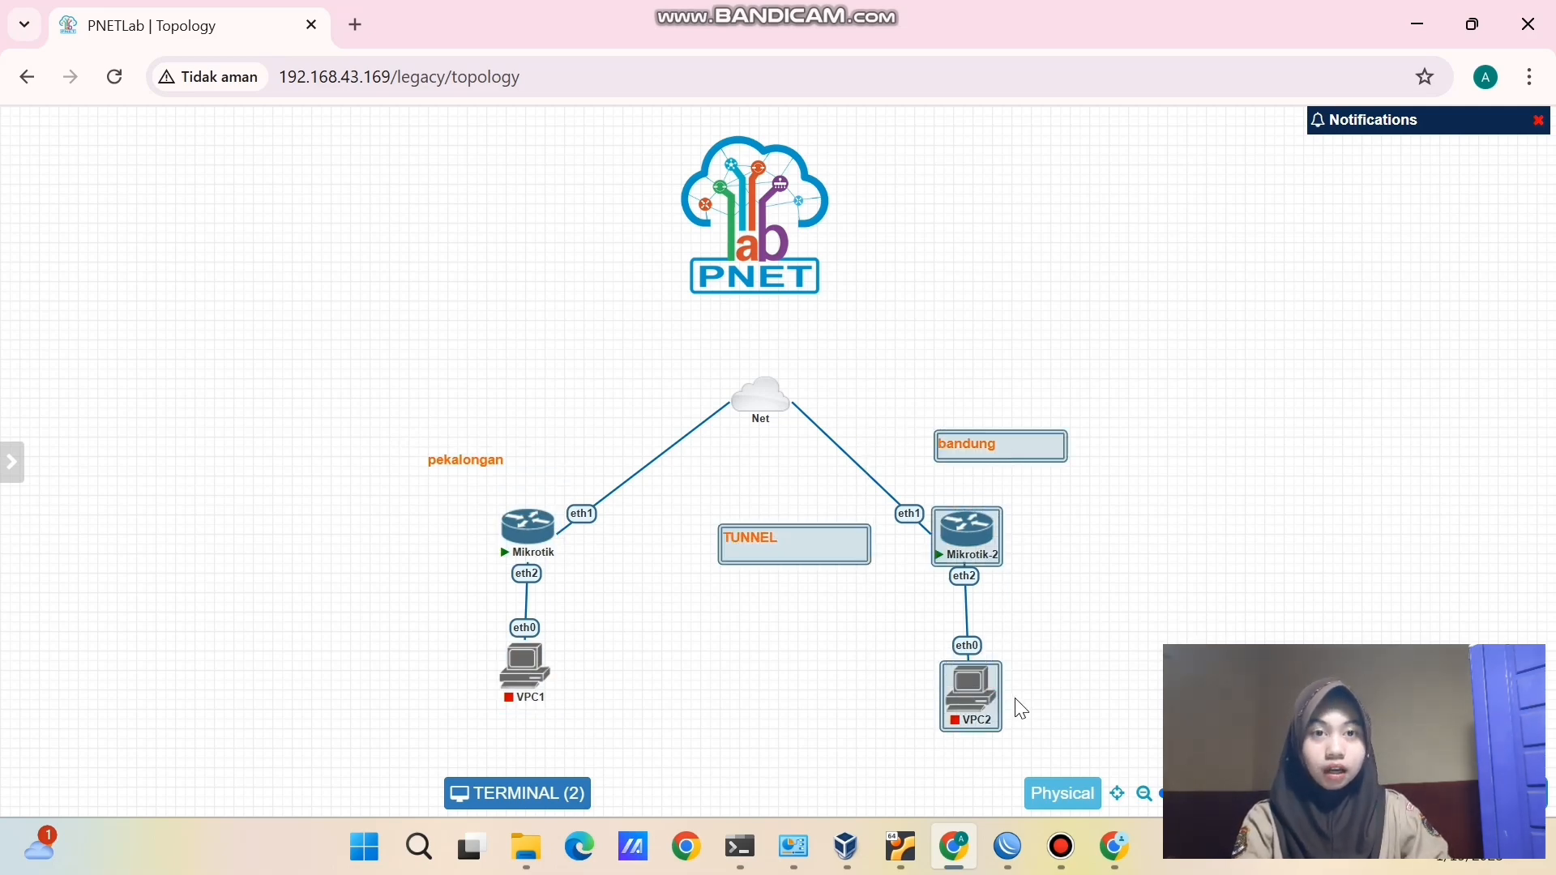
pyautogui.click(698, 690)
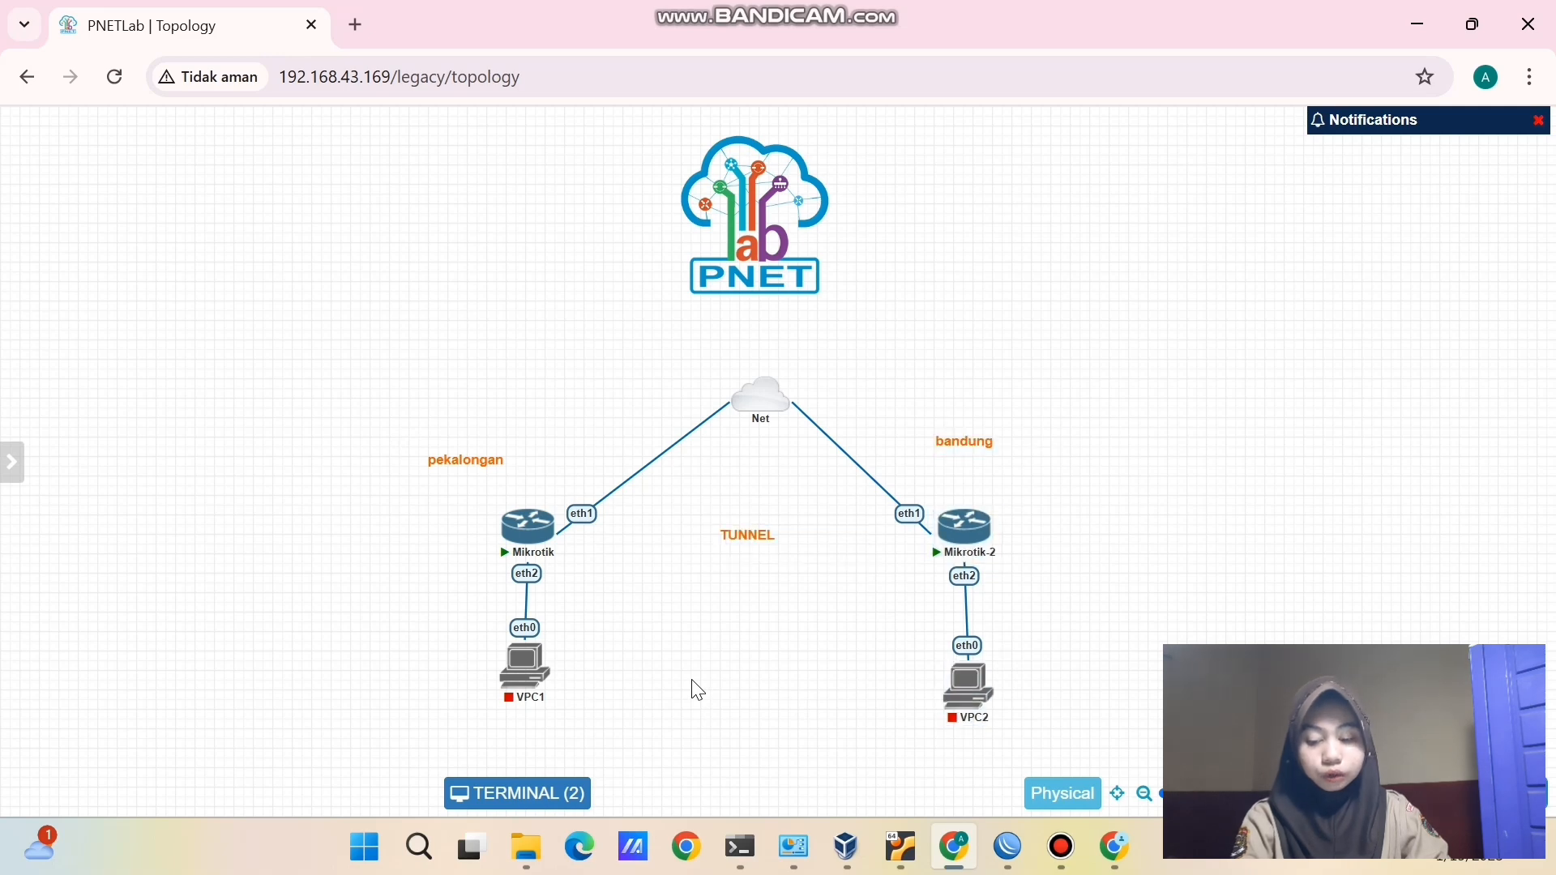
pyautogui.moveTo(840, 708); pyautogui.dragTo(1021, 725)
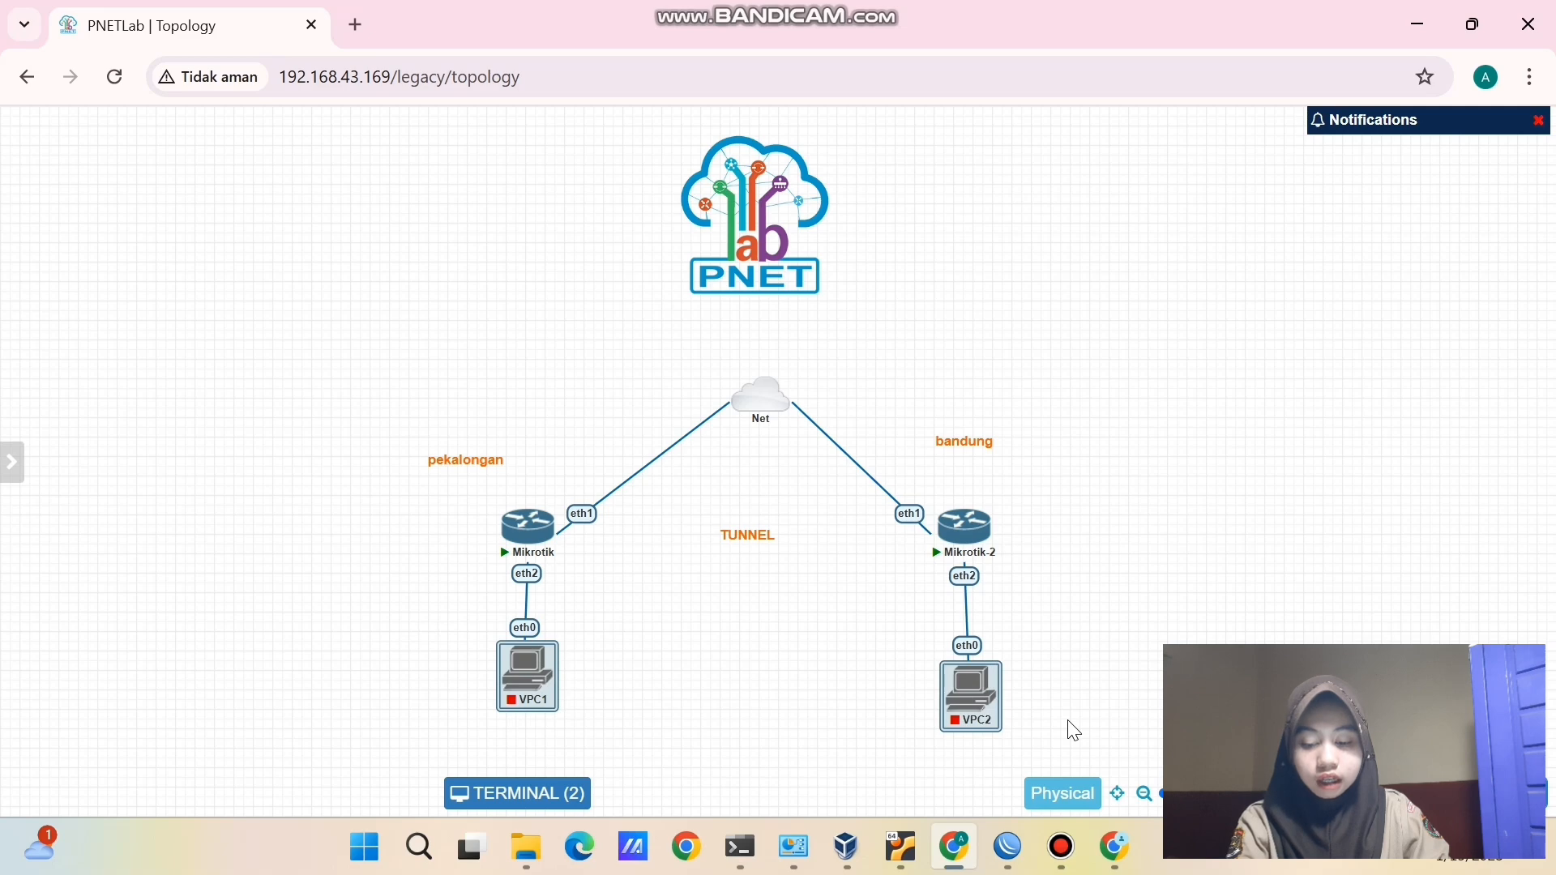
pyautogui.click(1068, 492)
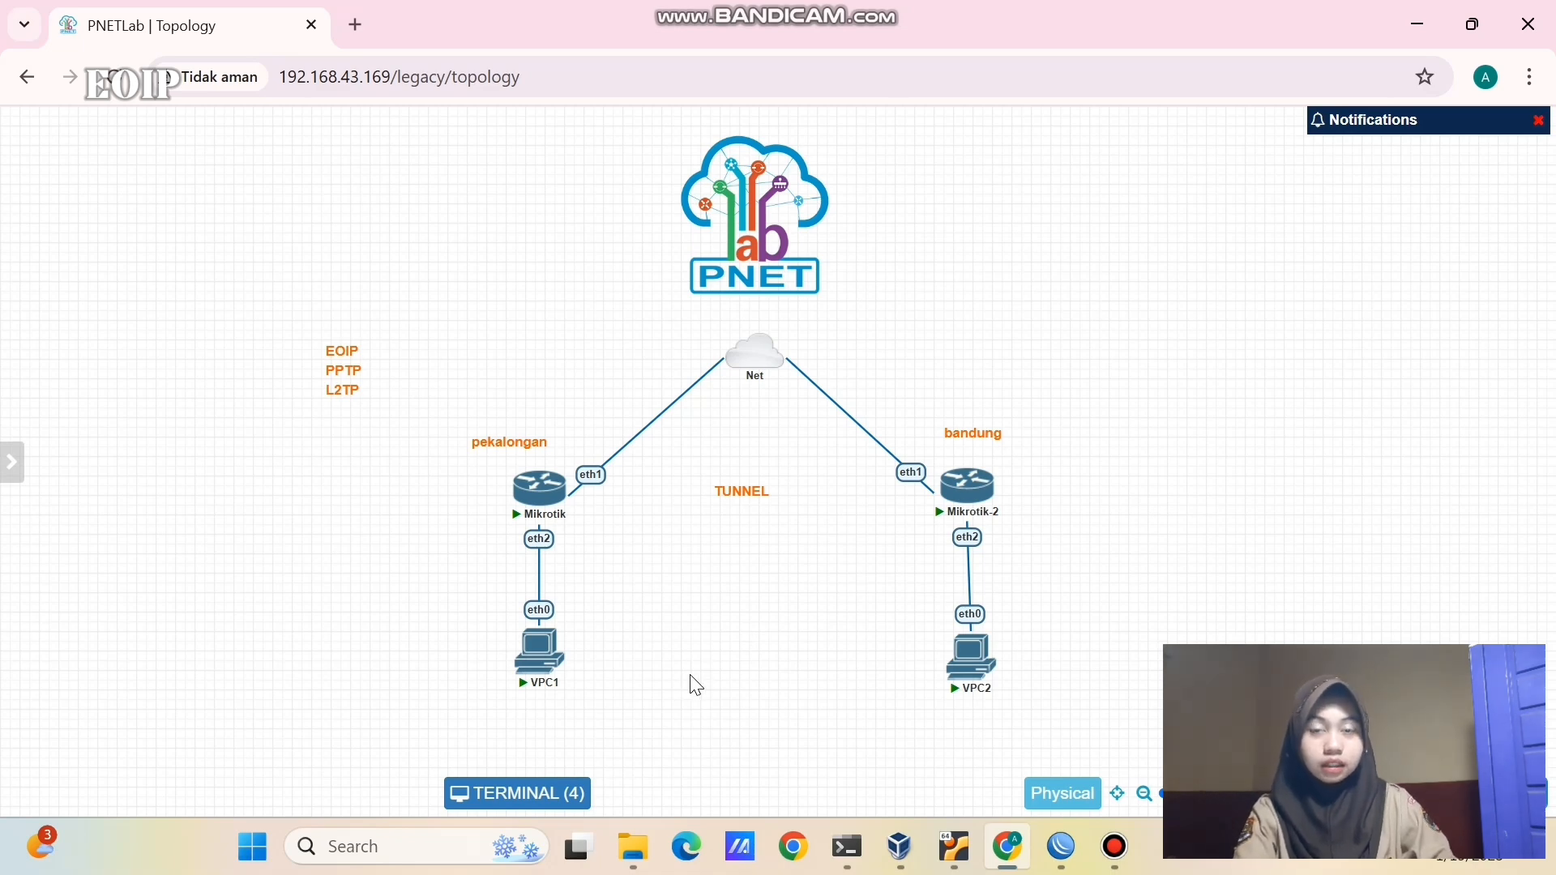
# - Add a '192.168.1.x' text label below VPC1
pyautogui.rightClick(367, 542)
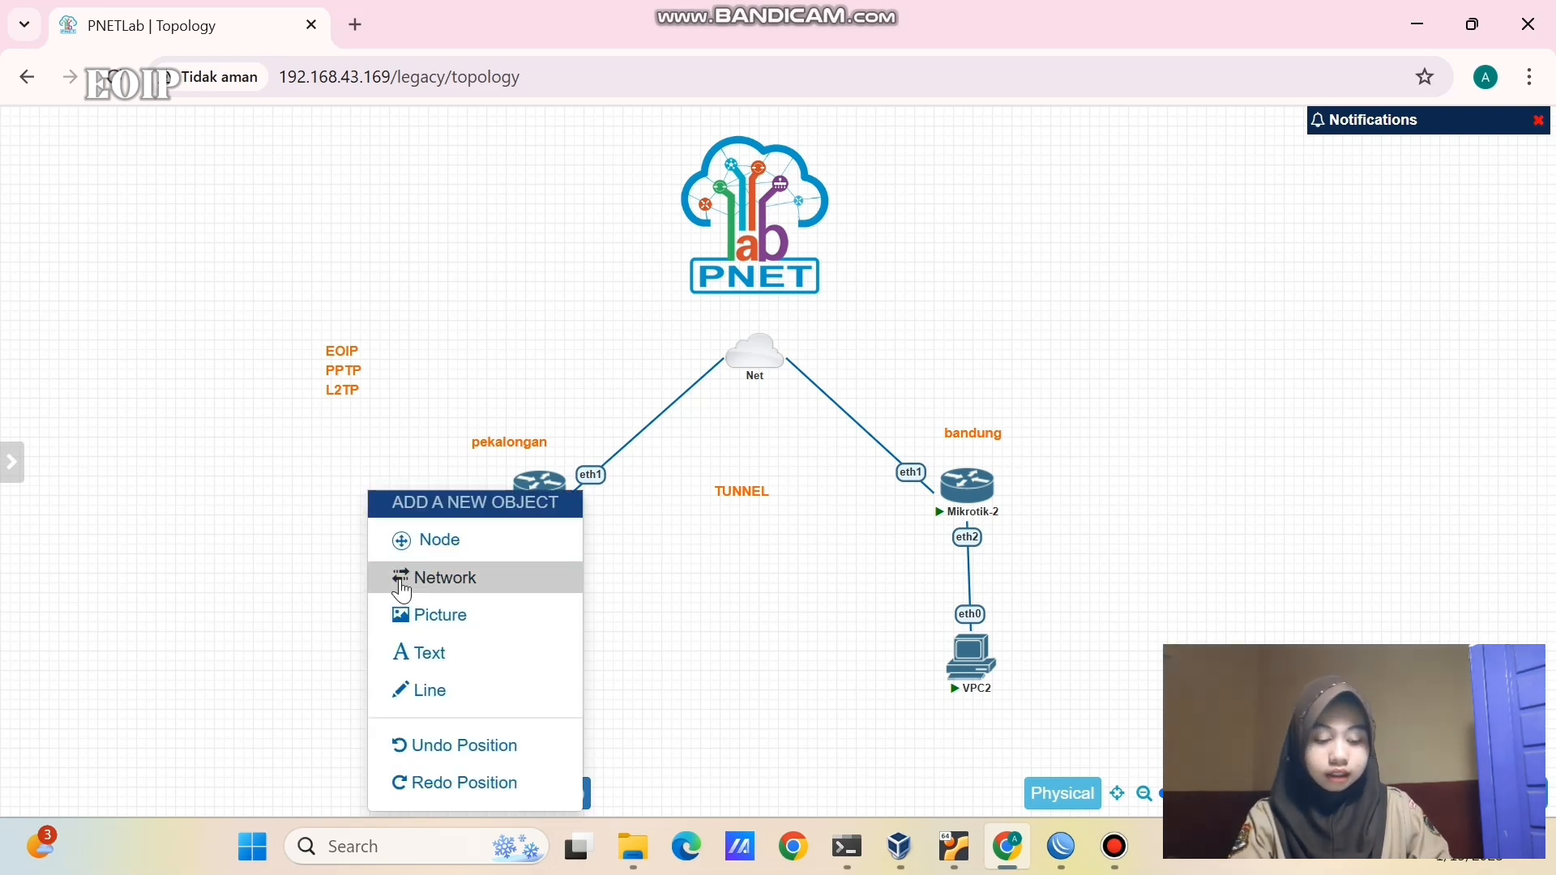
pyautogui.click(407, 658)
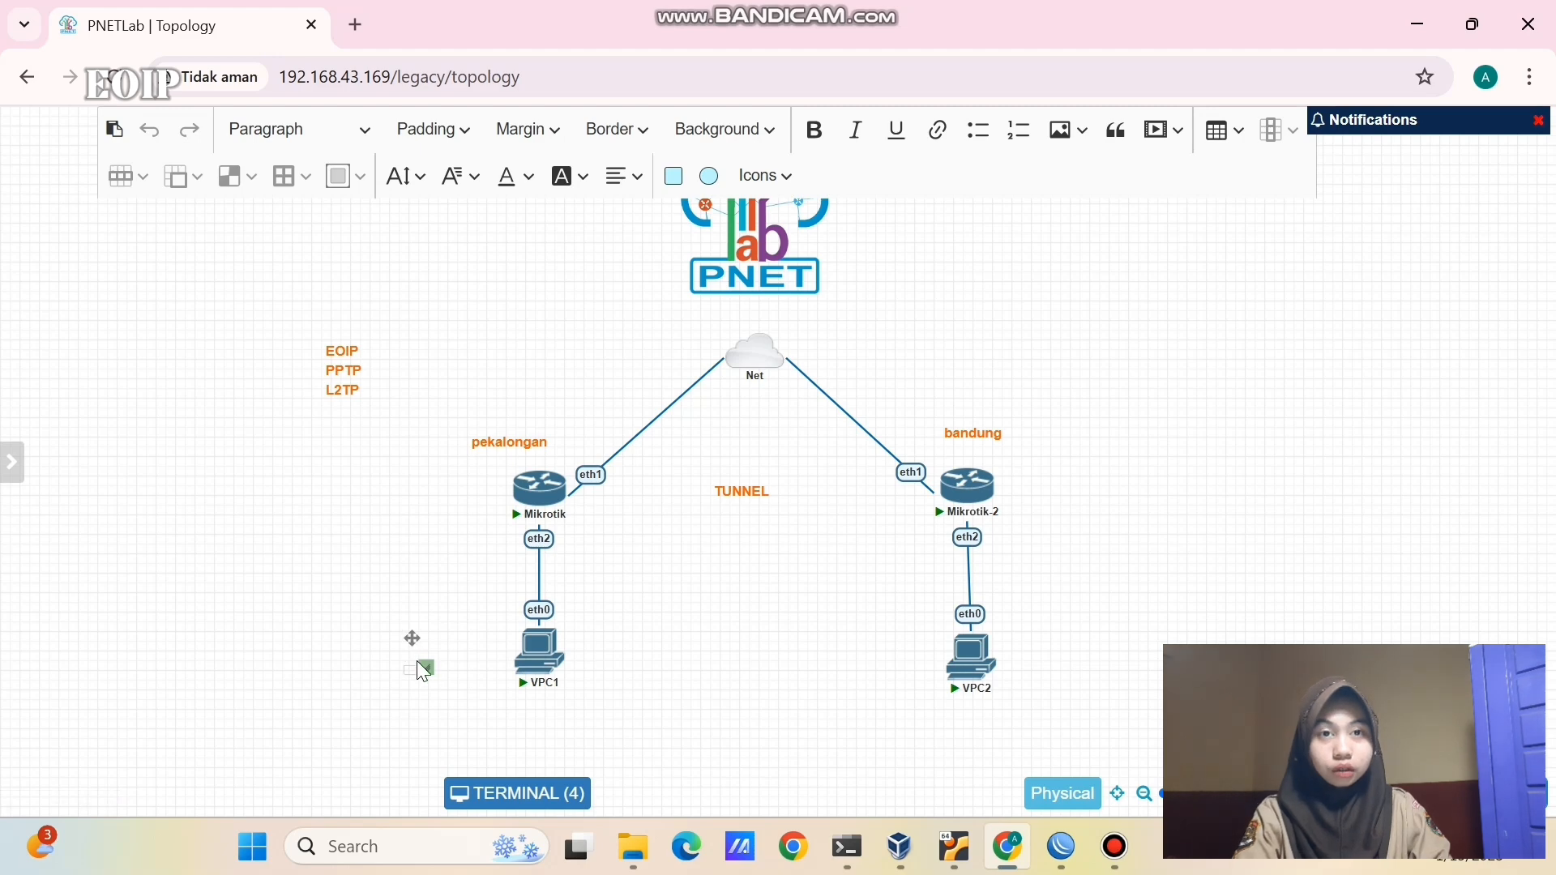
pyautogui.moveTo(427, 667); pyautogui.dragTo(557, 695)
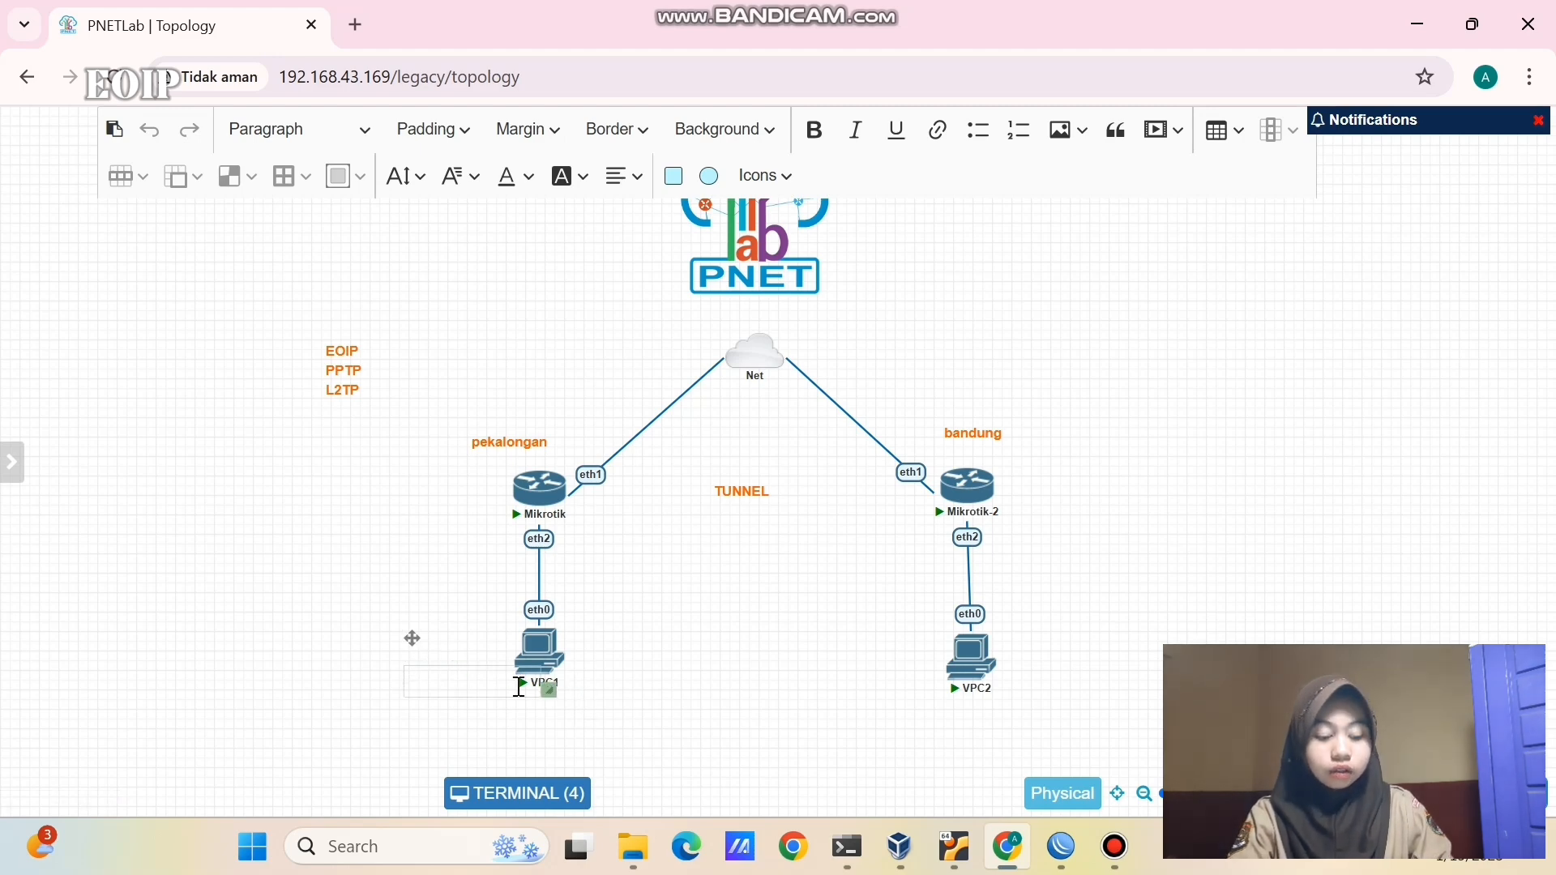
pyautogui.click(507, 680)
pyautogui.write('19')
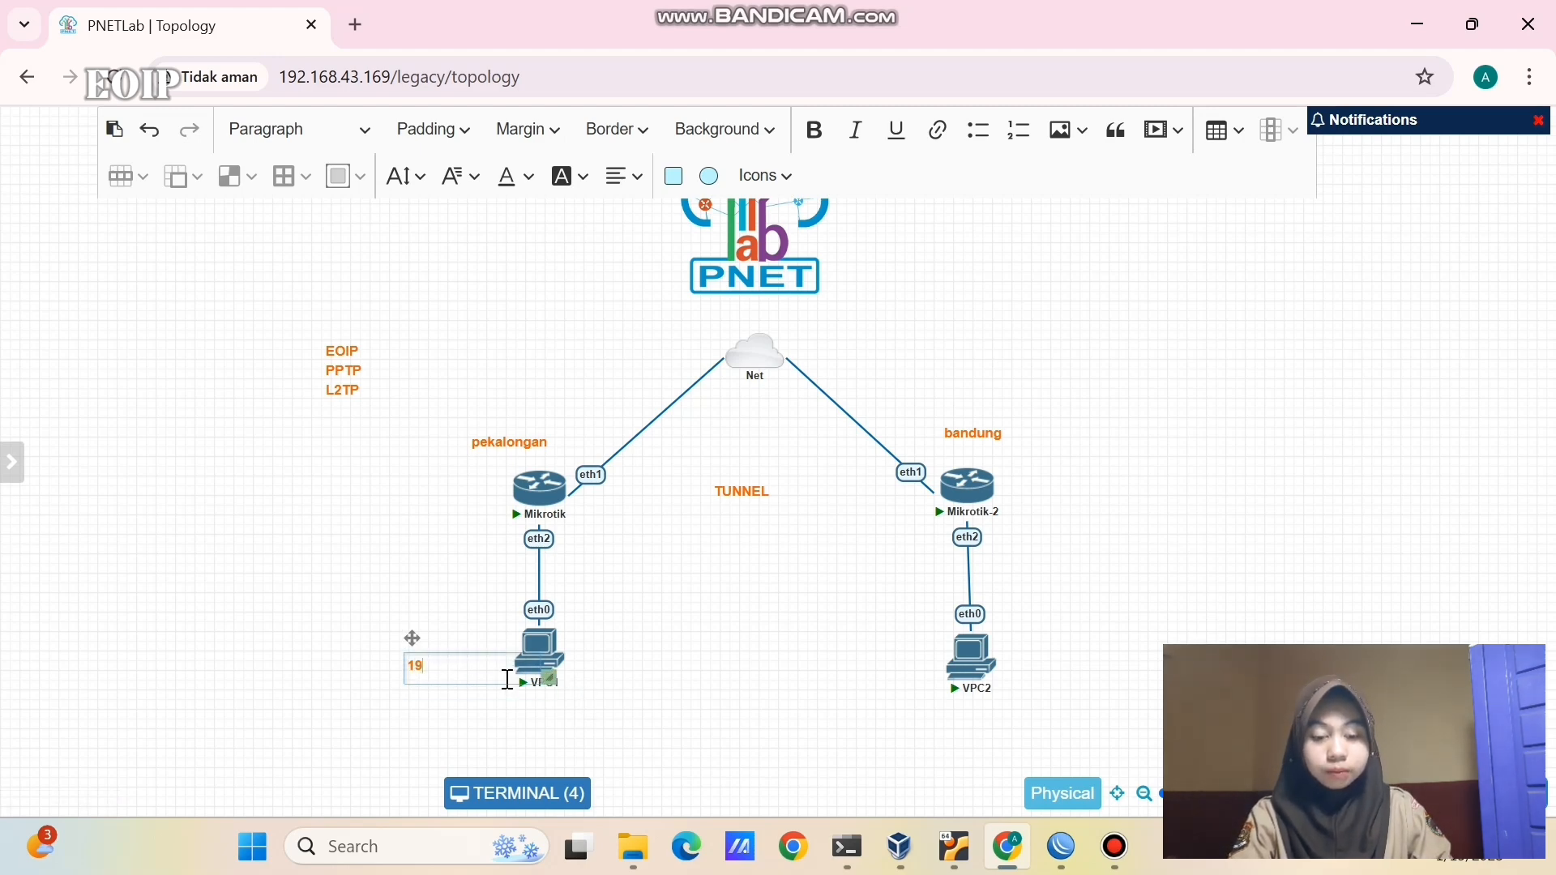
pyautogui.write('2.168.1.x')
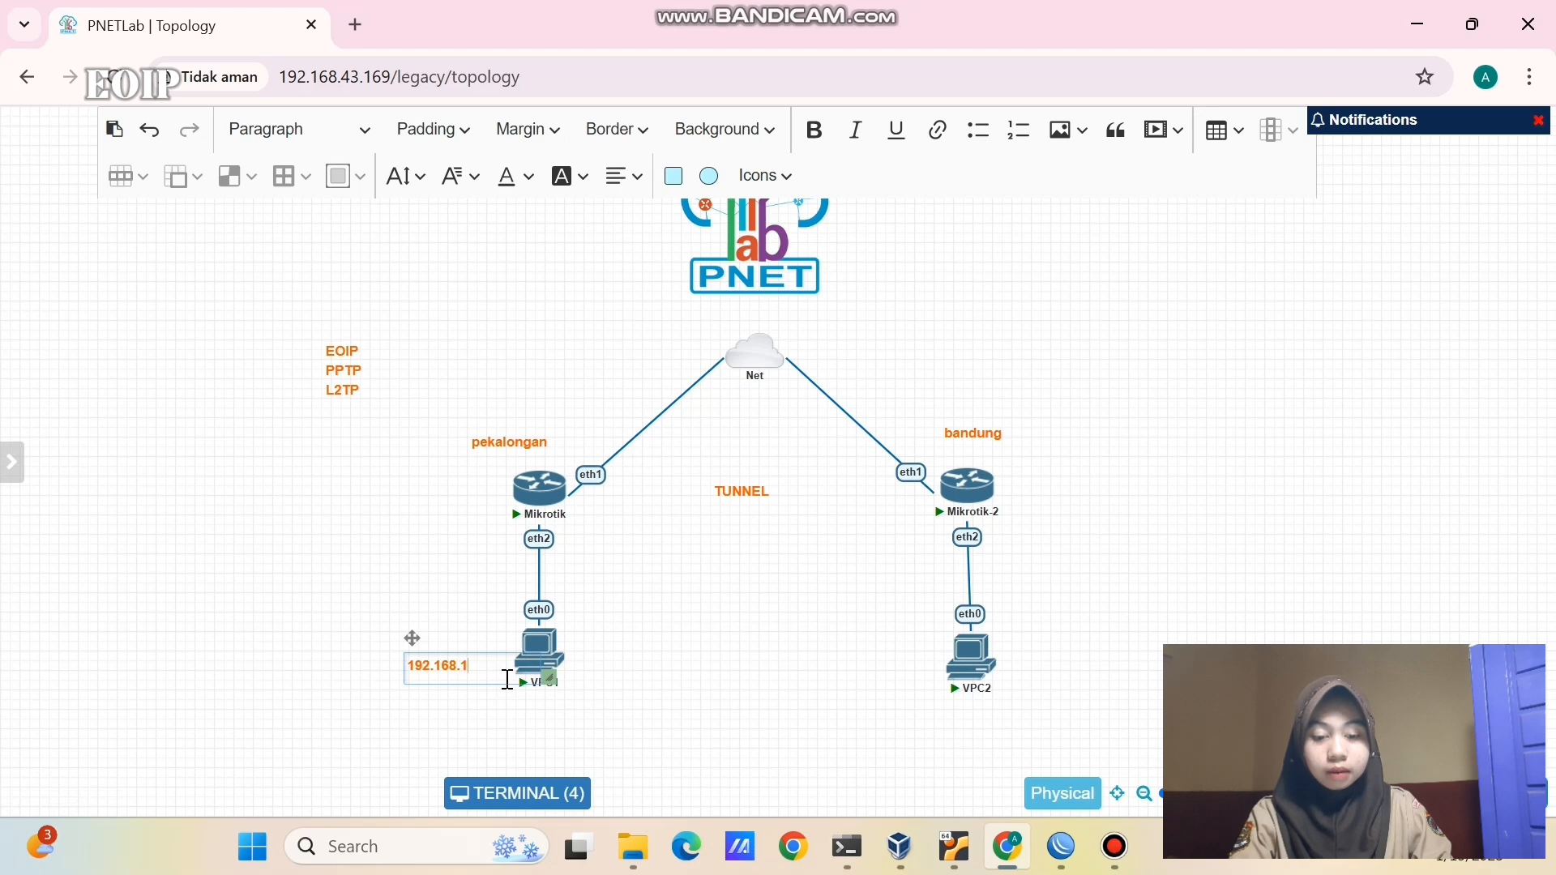
pyautogui.click(523, 717)
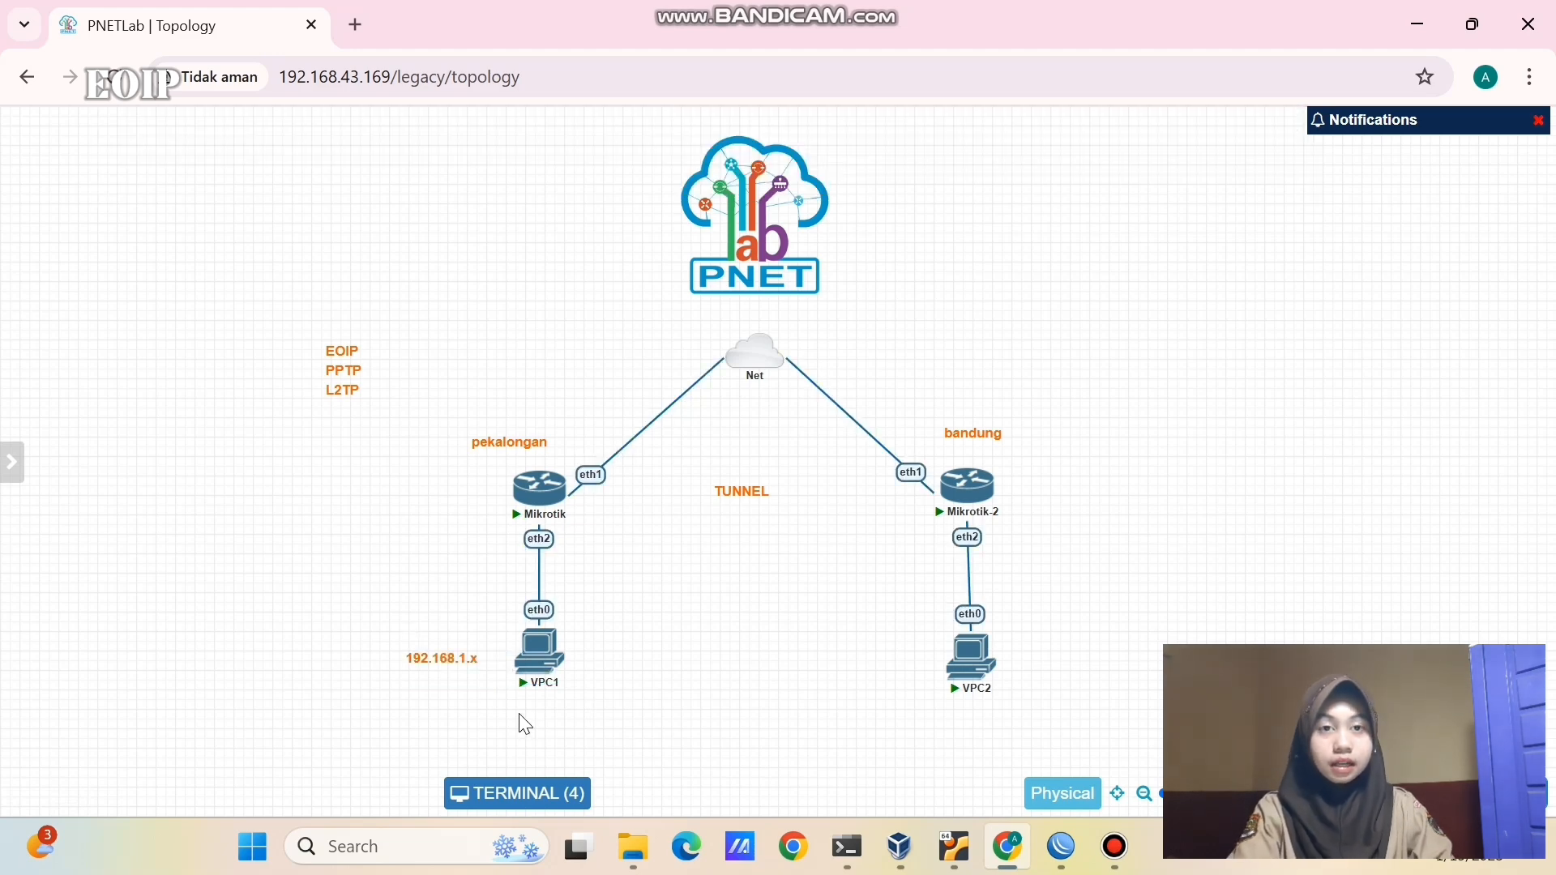
pyautogui.moveTo(448, 657); pyautogui.dragTo(544, 711)
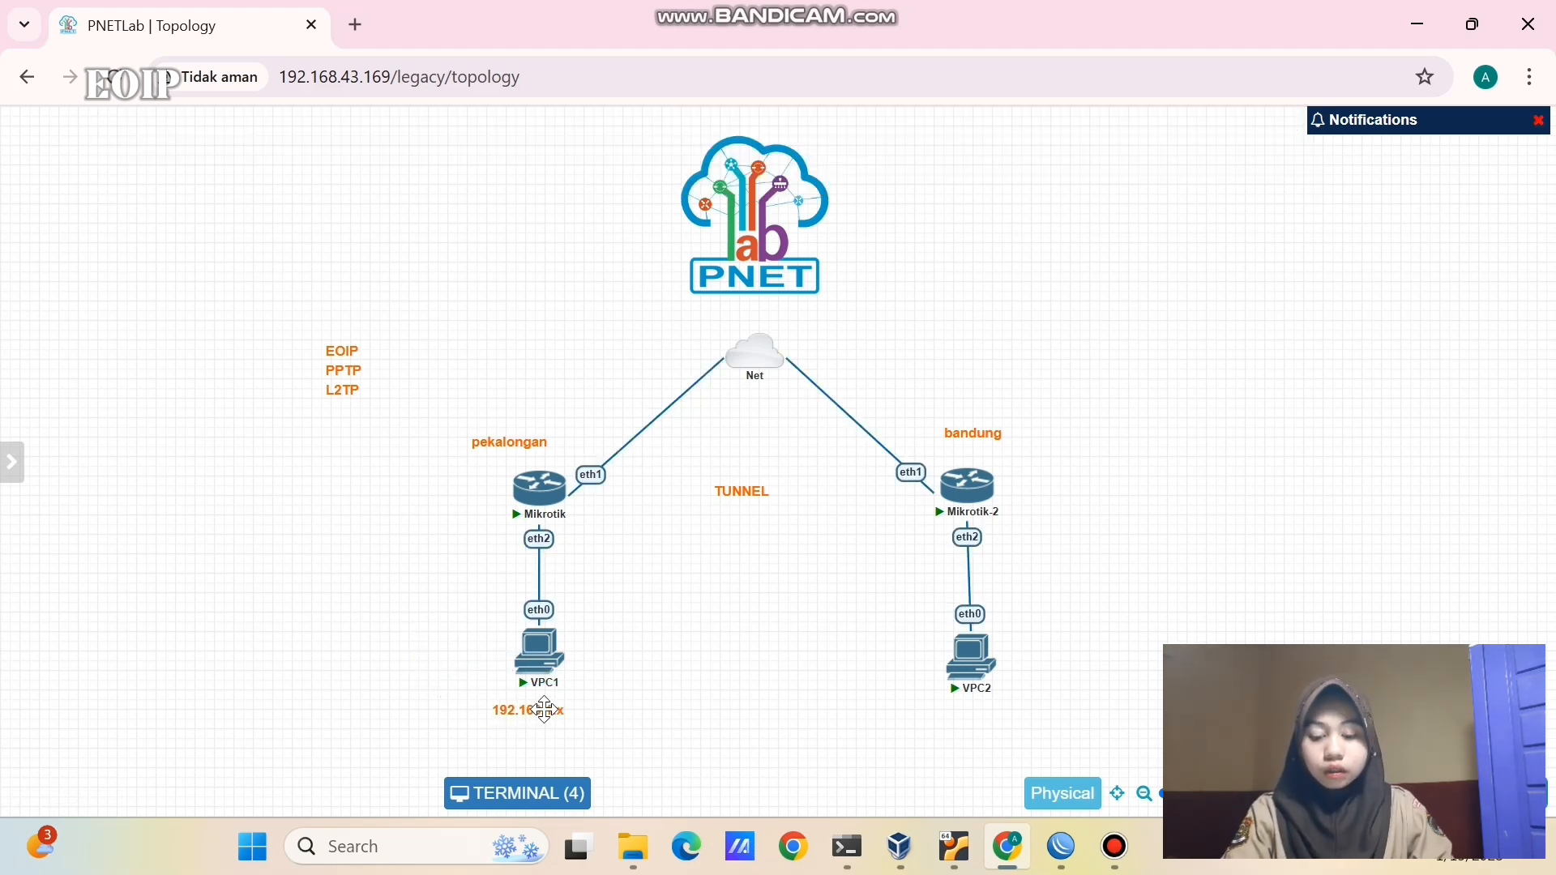
# - Duplicate the 192.168.1.x label and place the copy below VPC2
pyautogui.rightClick(545, 709)
pyautogui.click(581, 607)
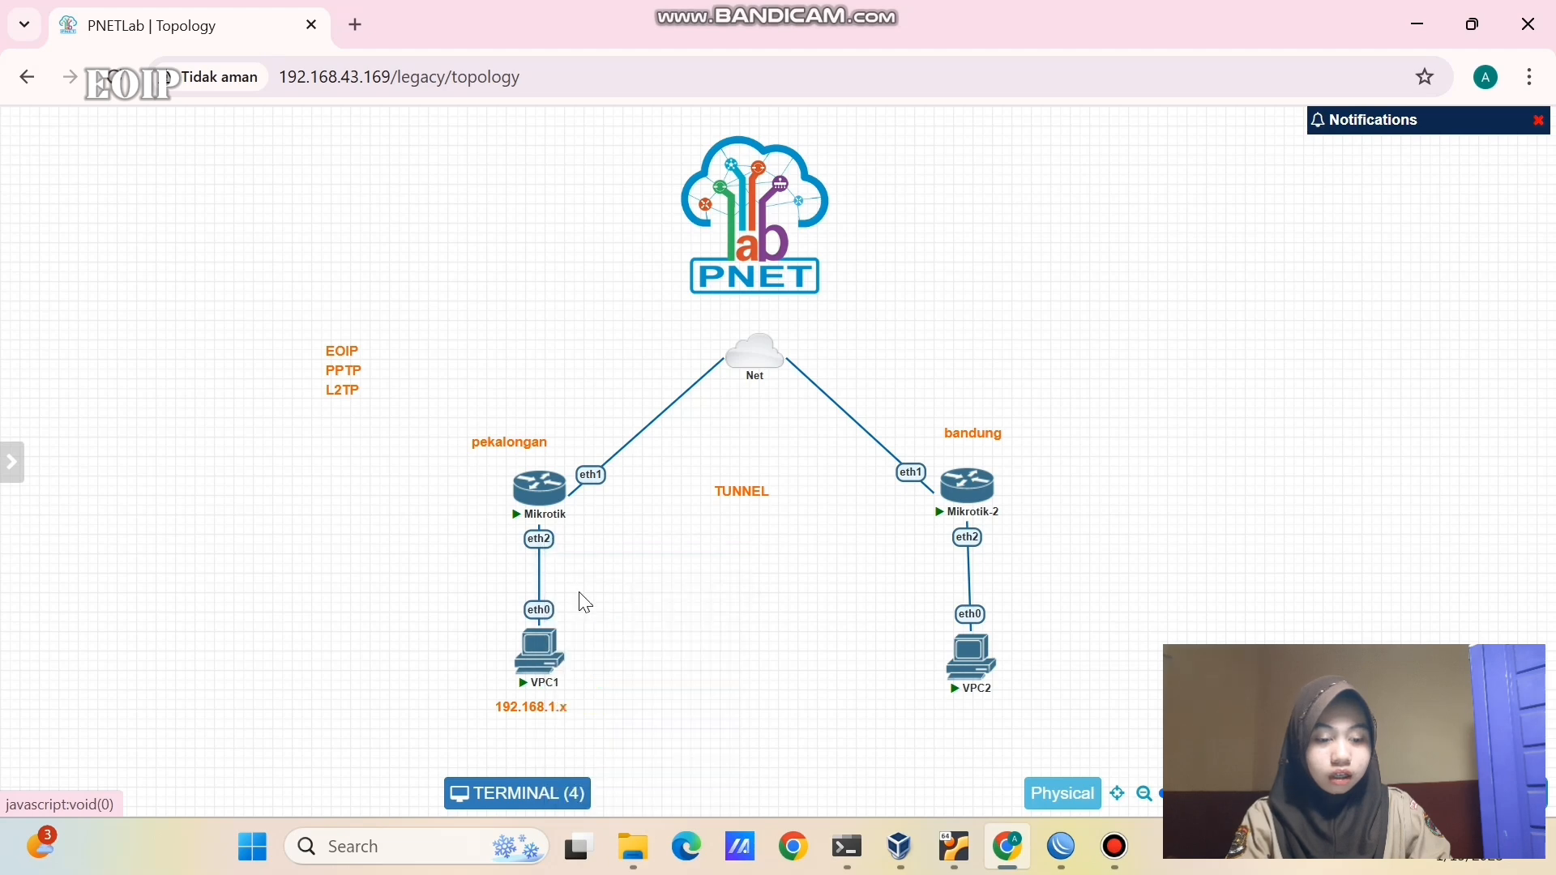
pyautogui.moveTo(551, 774); pyautogui.dragTo(997, 699)
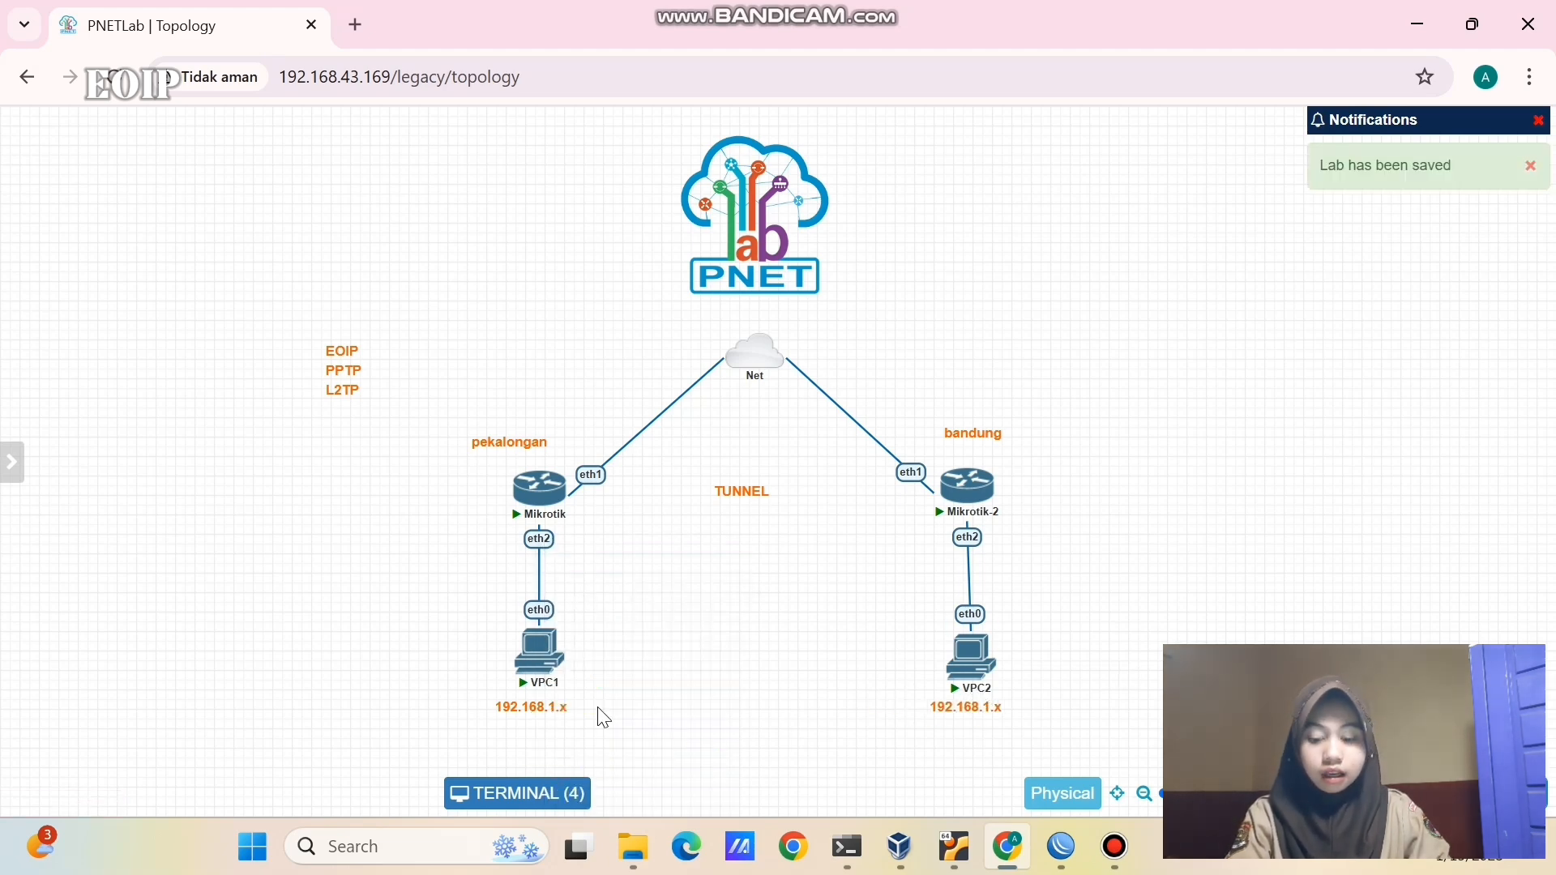
pyautogui.moveTo(355, 612); pyautogui.dragTo(1173, 650)
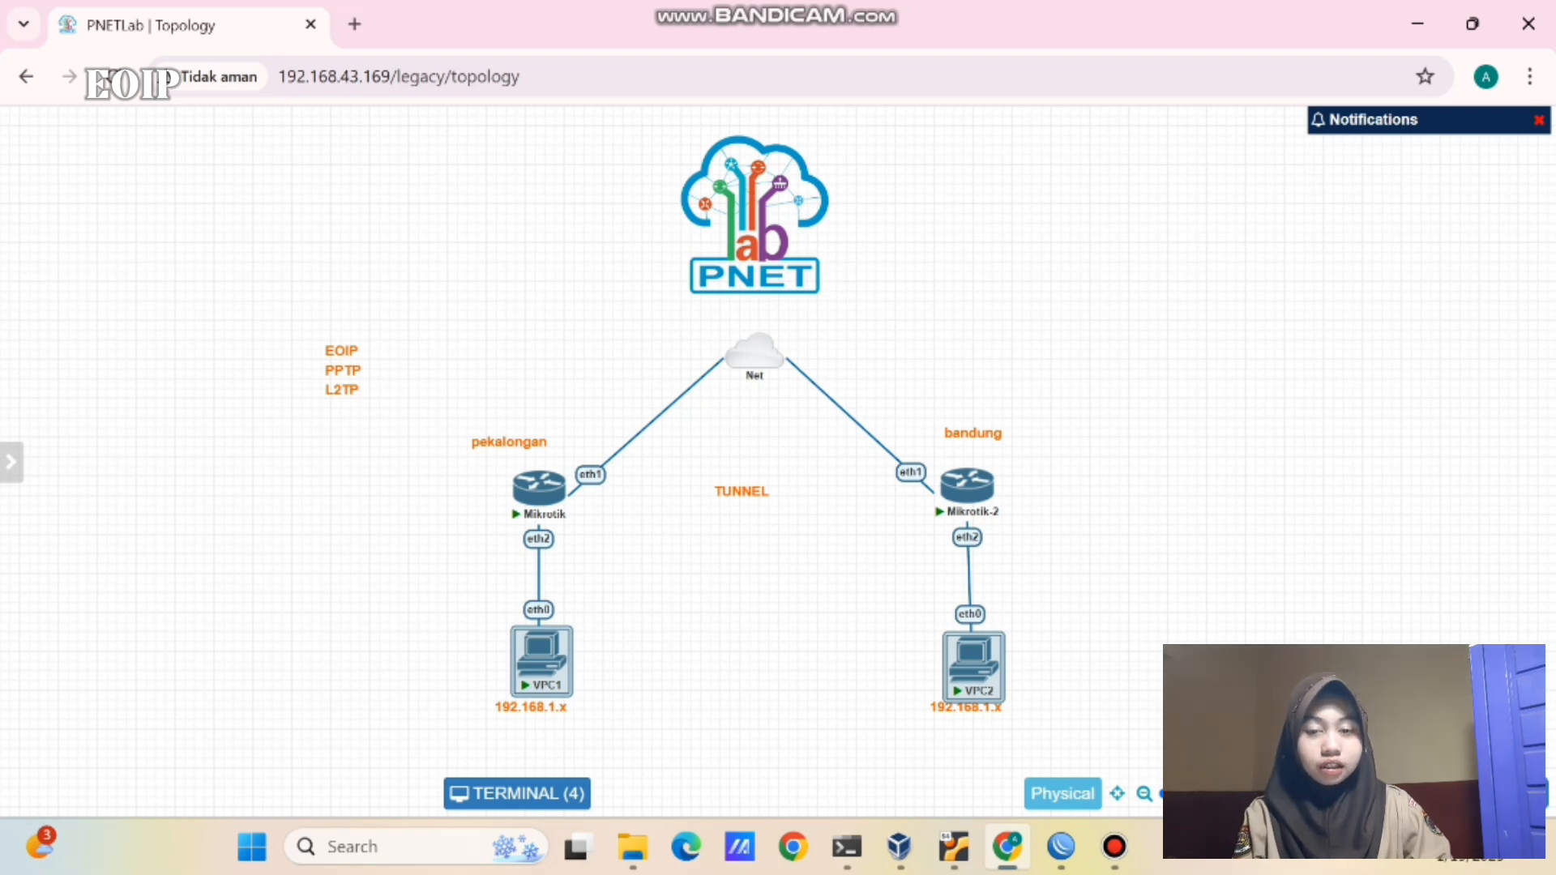
# - In WinBox, create a new EoIP tunnel interface named eoip-tunnel-to-bandung
pyautogui.click(1118, 695)
pyautogui.moveTo(1060, 846)
pyautogui.click(990, 768)
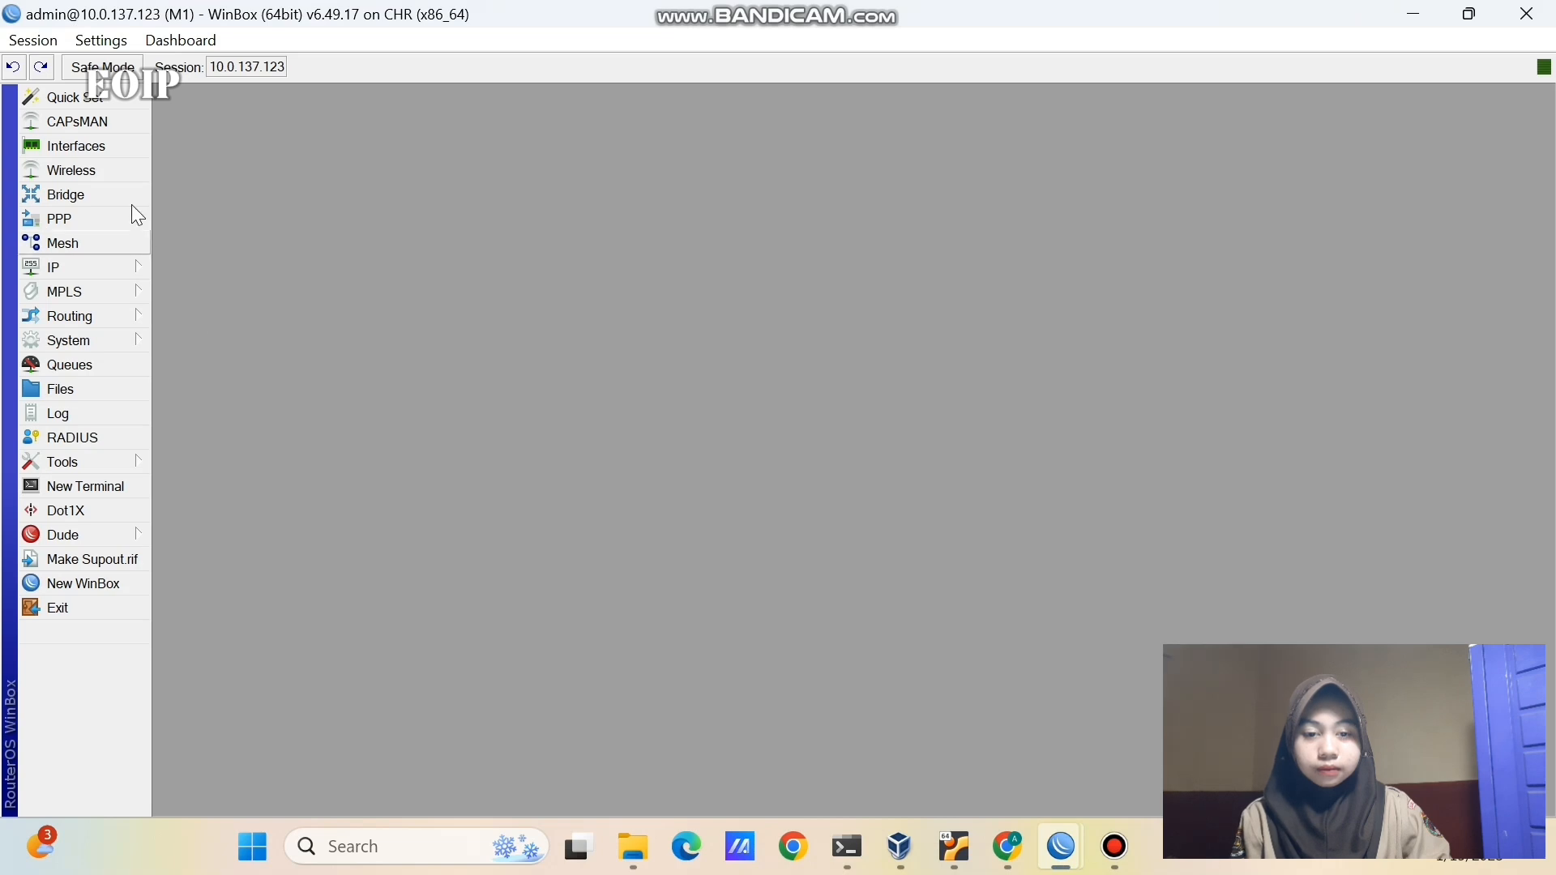
pyautogui.click(115, 145)
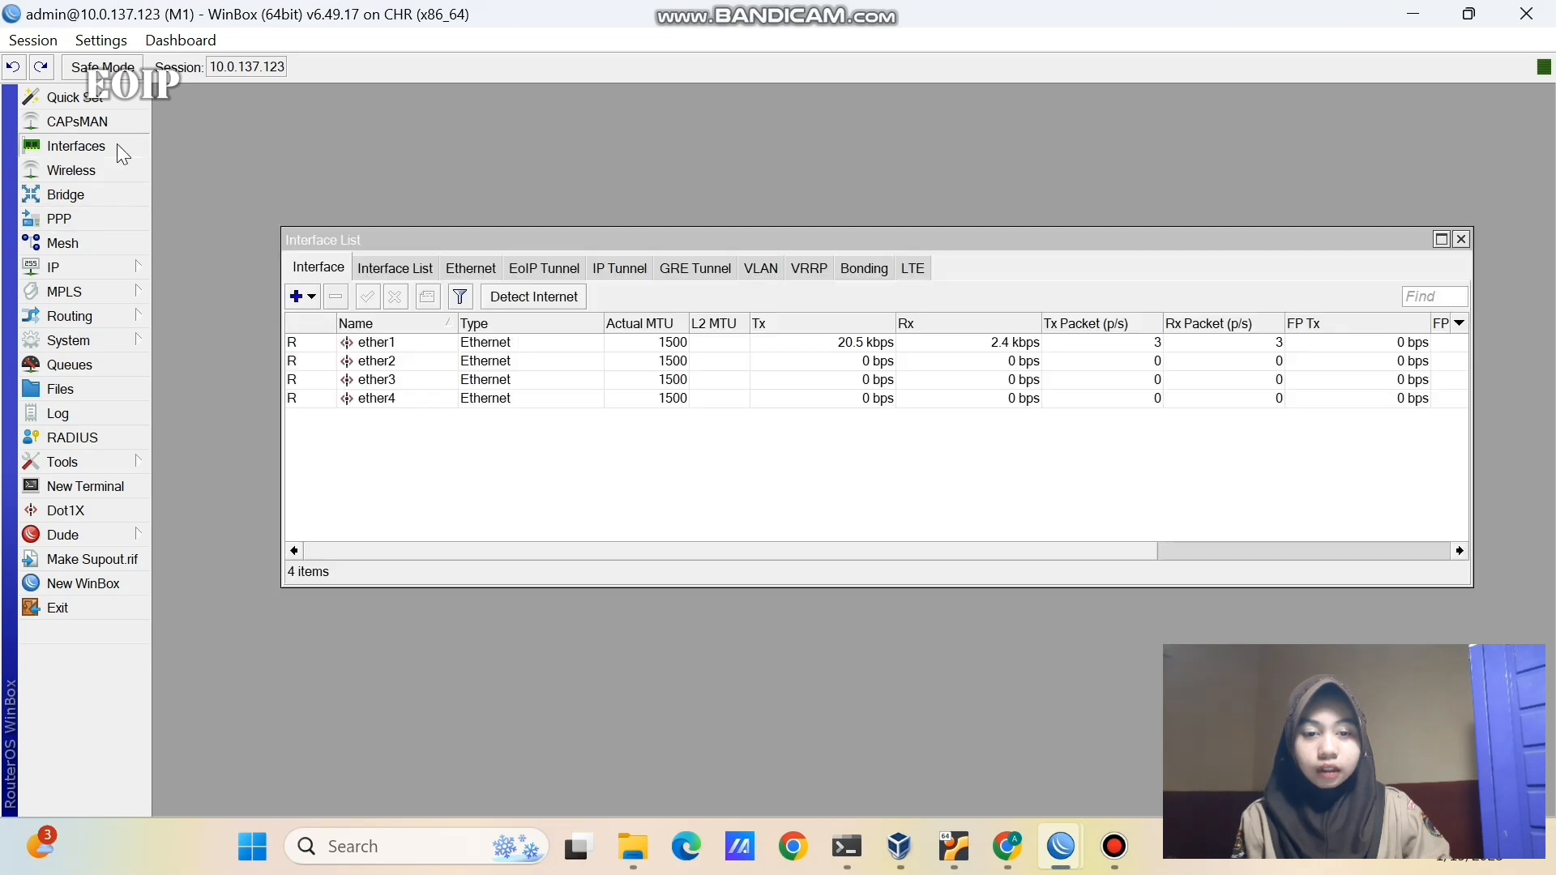
pyautogui.click(559, 270)
pyautogui.click(296, 297)
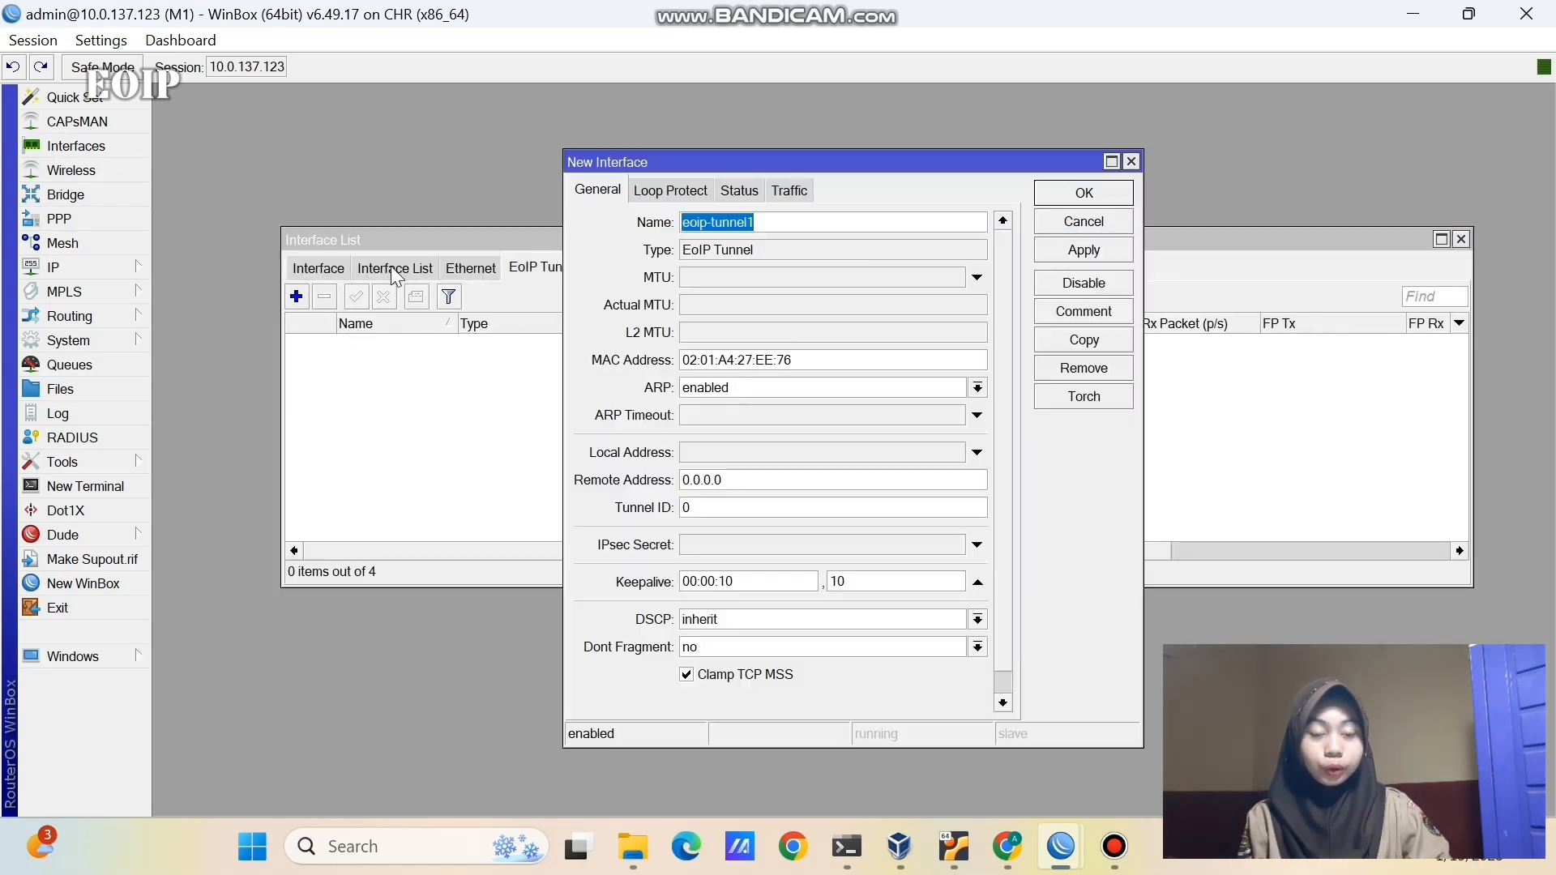
pyautogui.click(764, 223)
pyautogui.press('BackSpace')
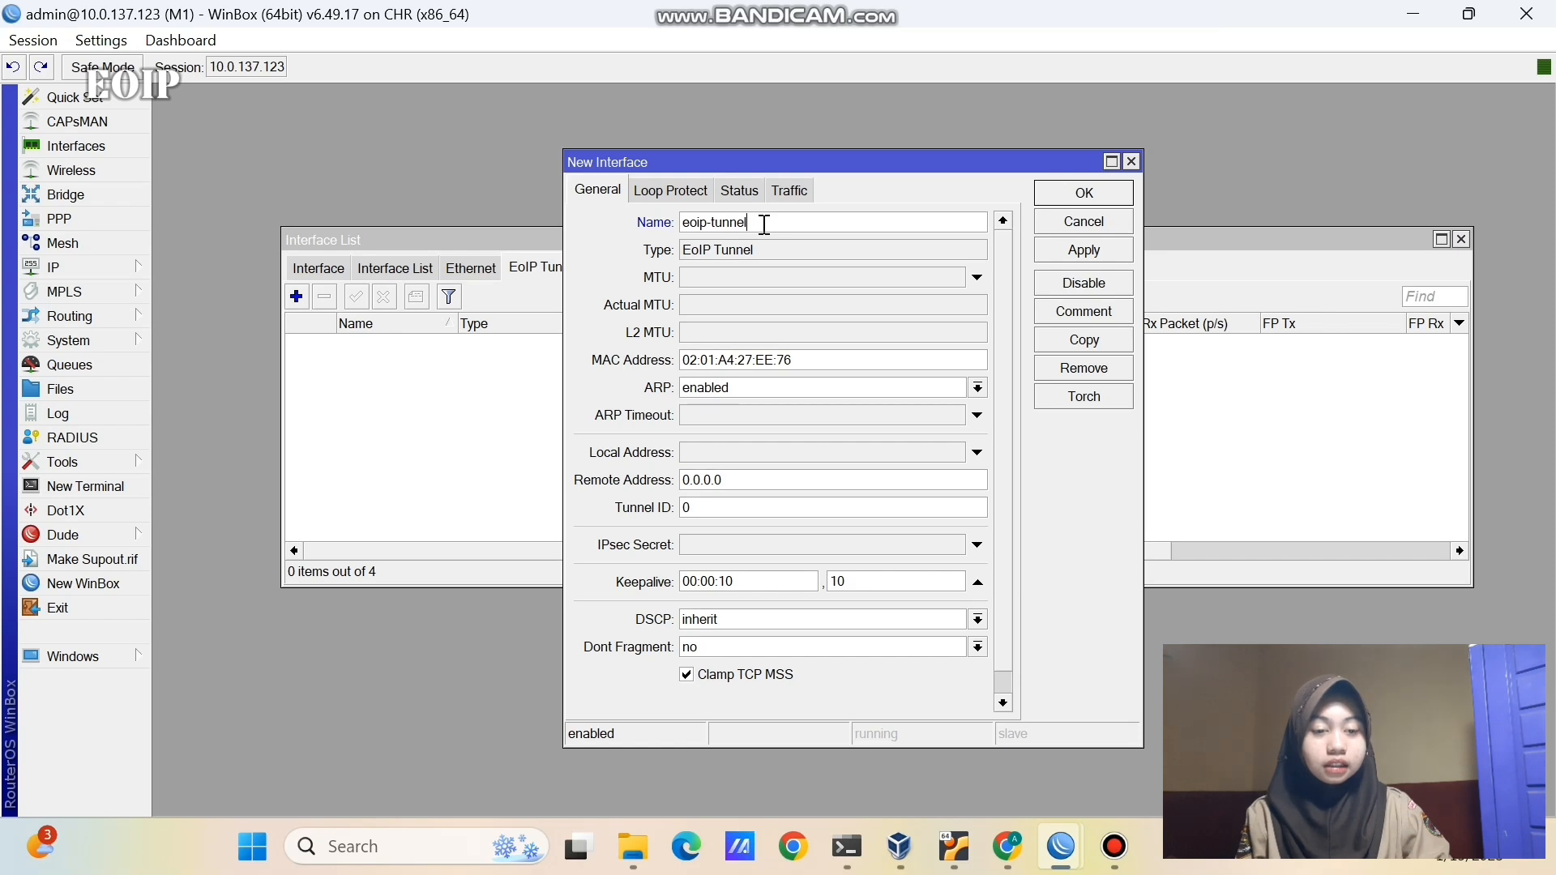
pyautogui.write('-to')
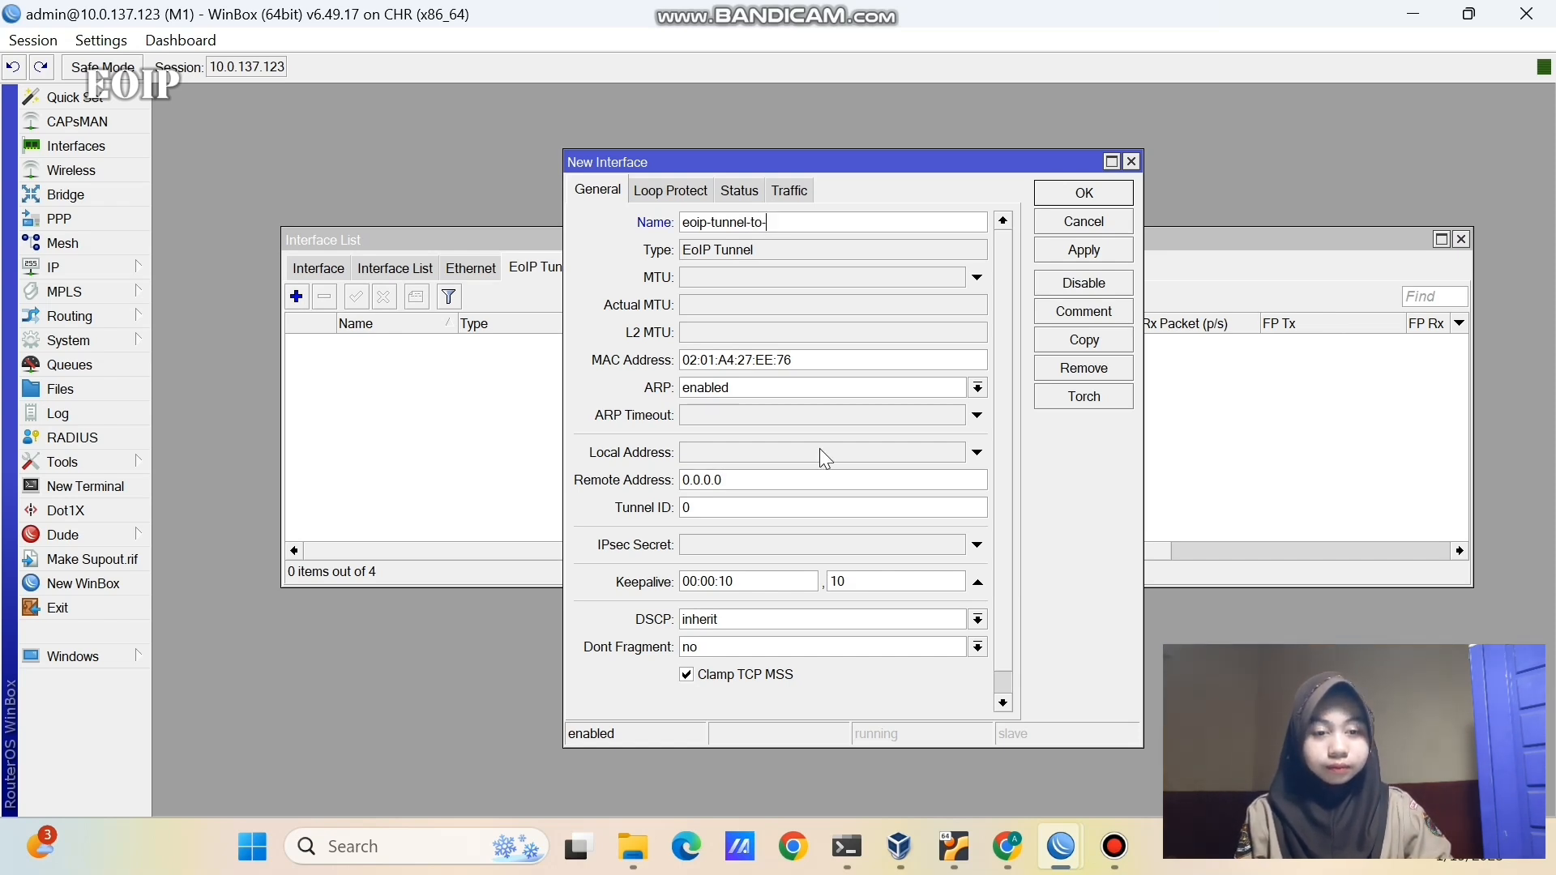
pyautogui.write('-bandung')
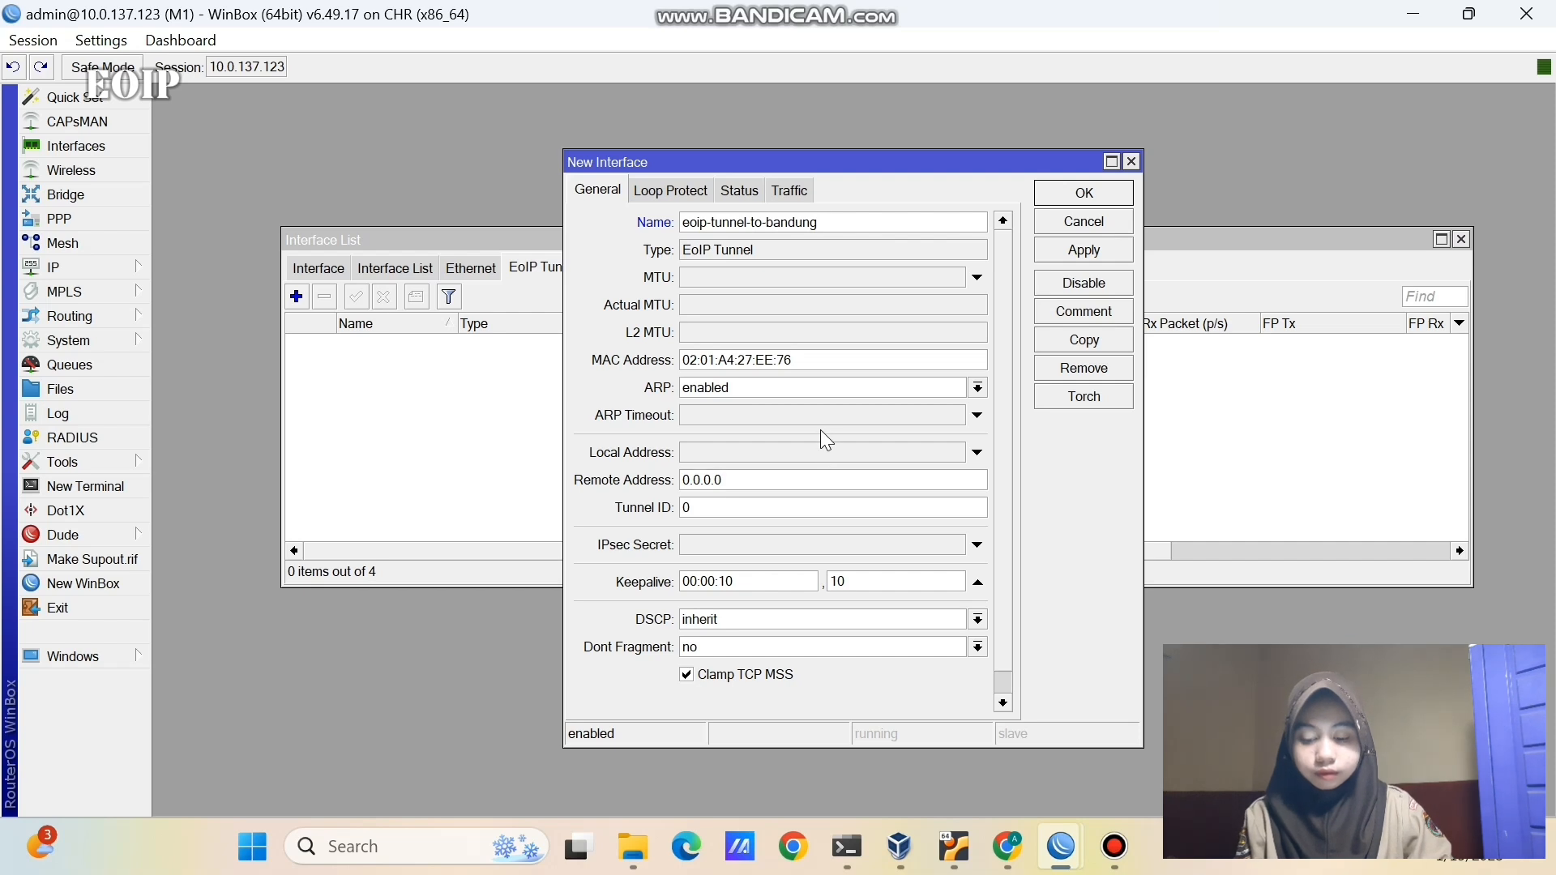
# - Set local address 10.0.137.123, remote 10.0.137.84, tunnel ID 1, and save the tunnel
pyautogui.click(795, 454)
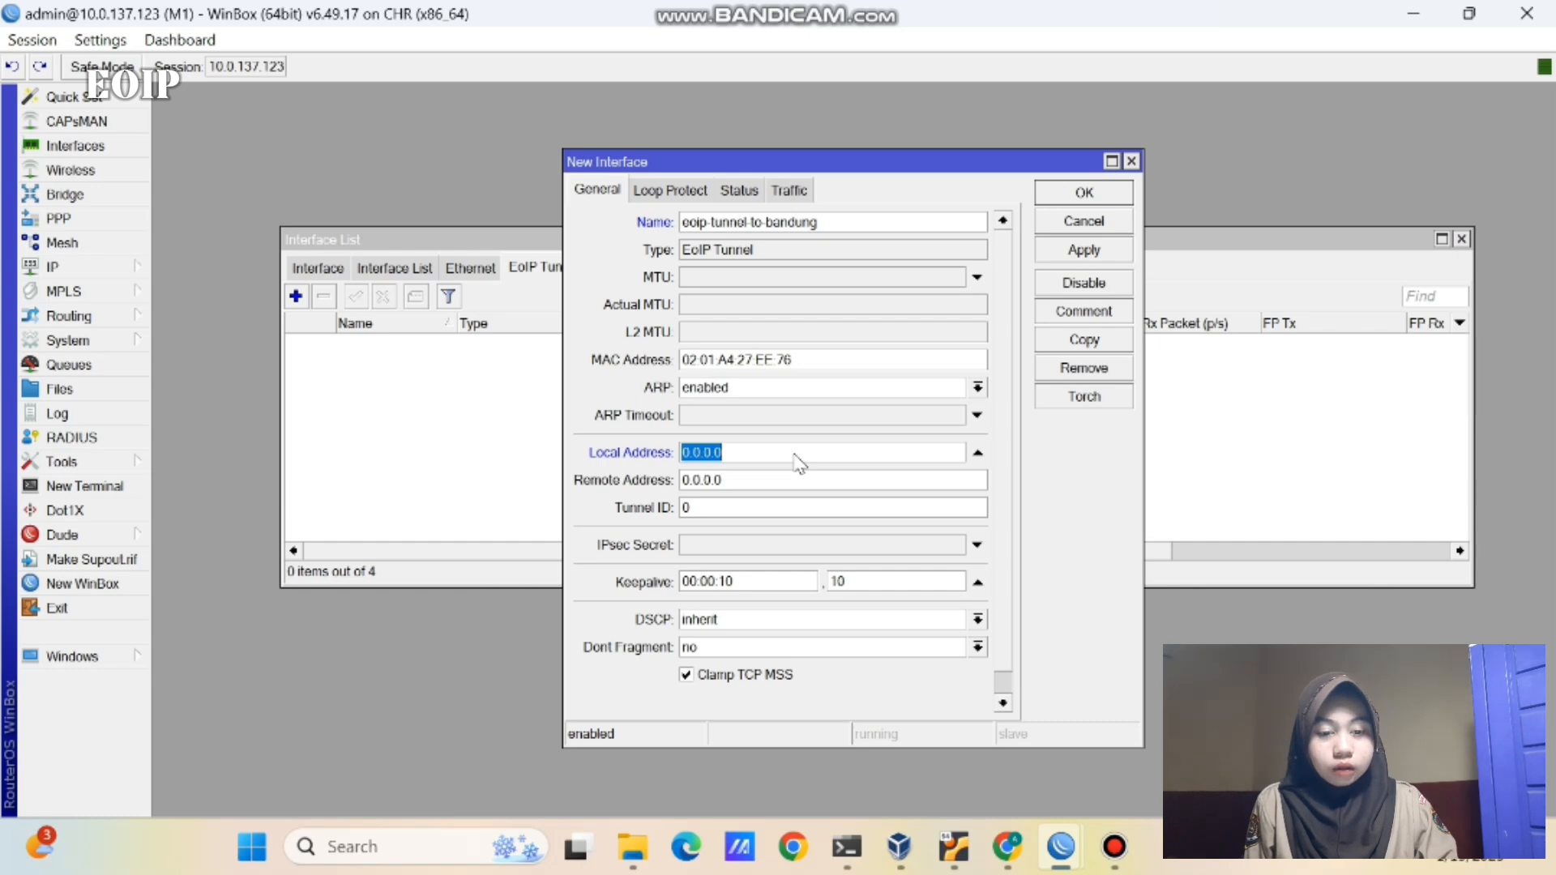
pyautogui.press('BackSpace')
pyautogui.write('1')
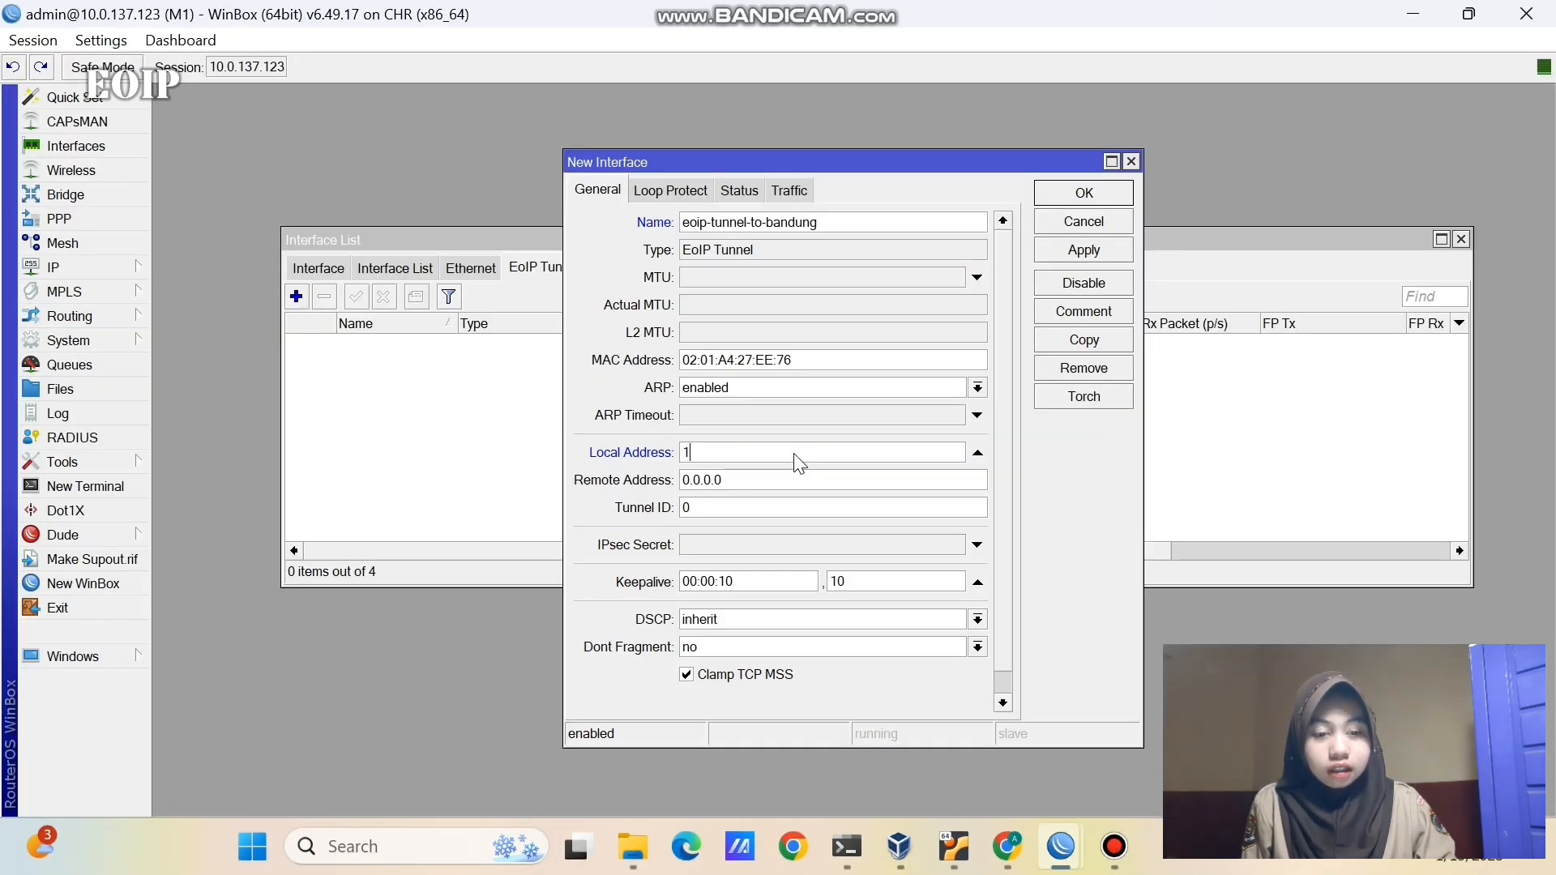
pyautogui.write('0.0.137.123')
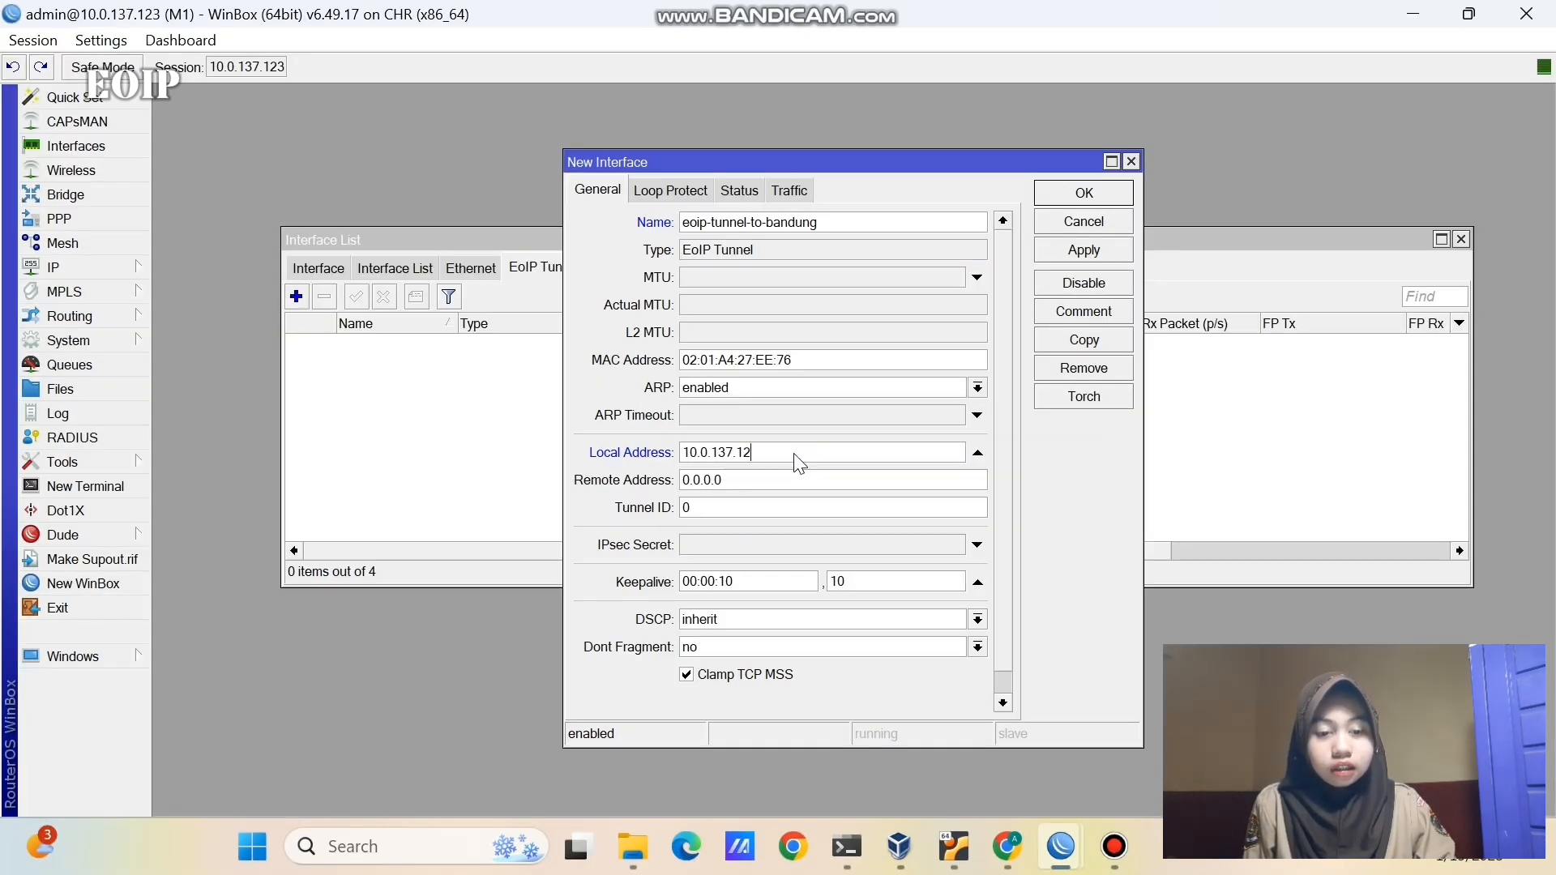
pyautogui.click(780, 480)
pyautogui.press('BackSpace')
pyautogui.press('BackSpace')
pyautogui.press('BackSpace')
pyautogui.press('BackSpace')
pyautogui.press('BackSpace')
pyautogui.press('BackSpace')
pyautogui.press('BackSpace')
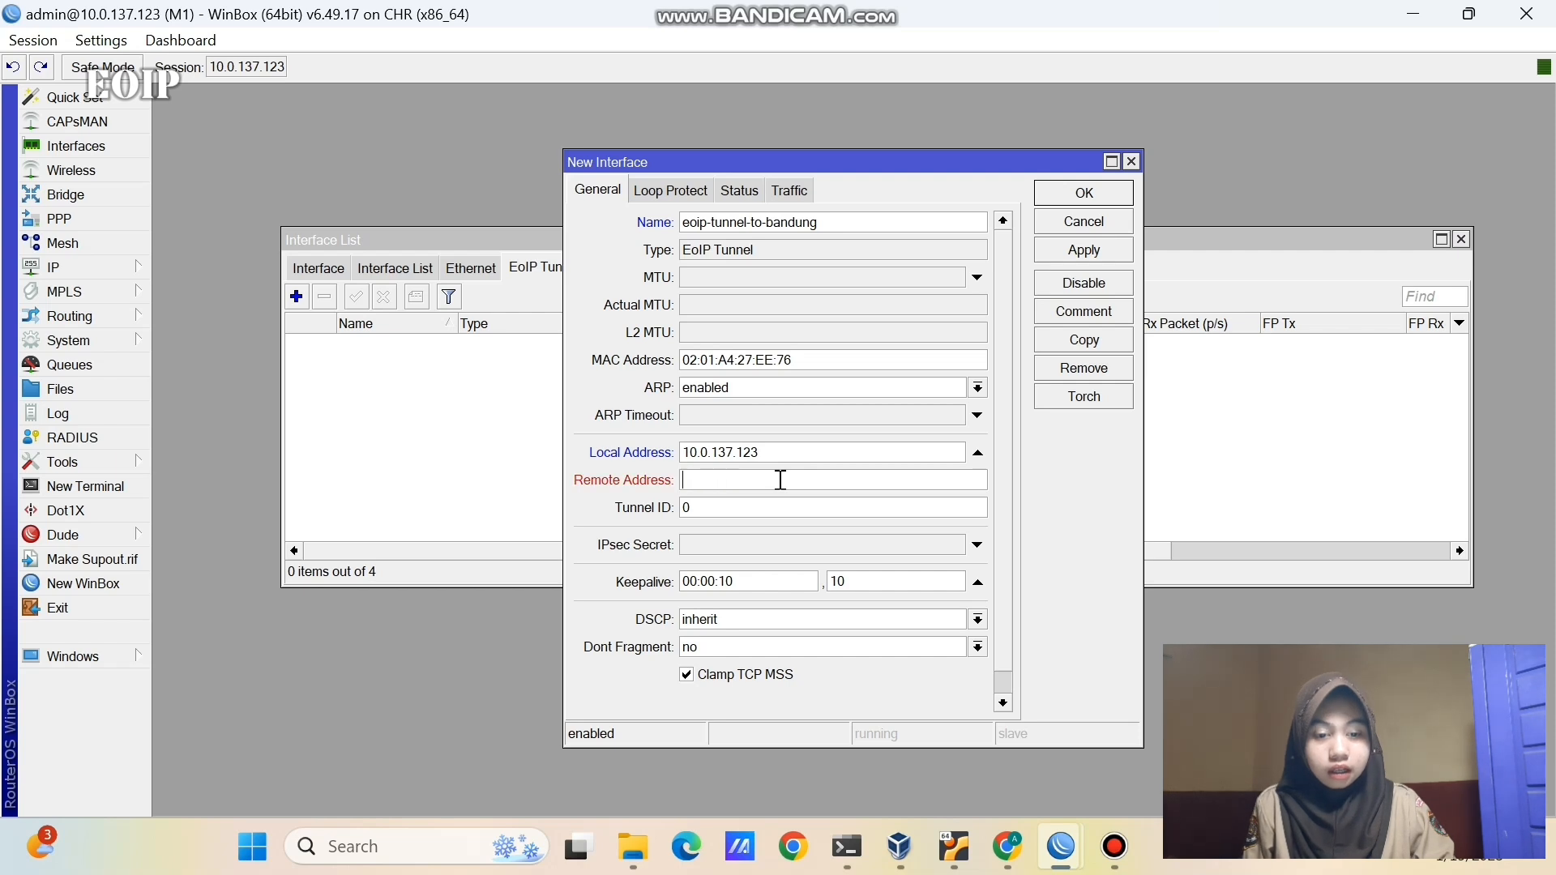
pyautogui.write('10.0.137')
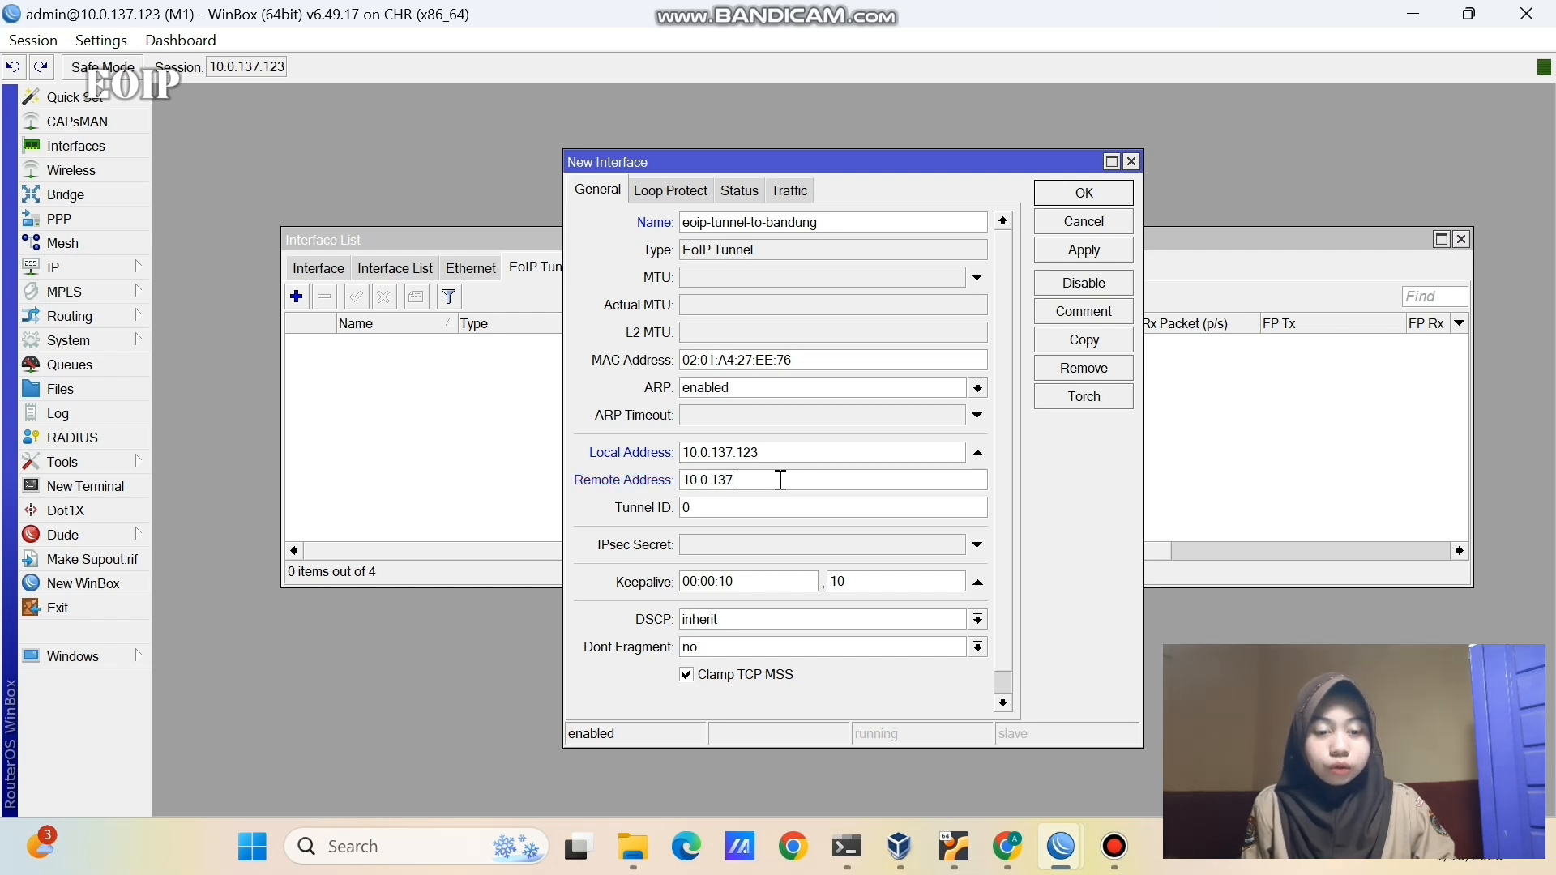
pyautogui.write('.84')
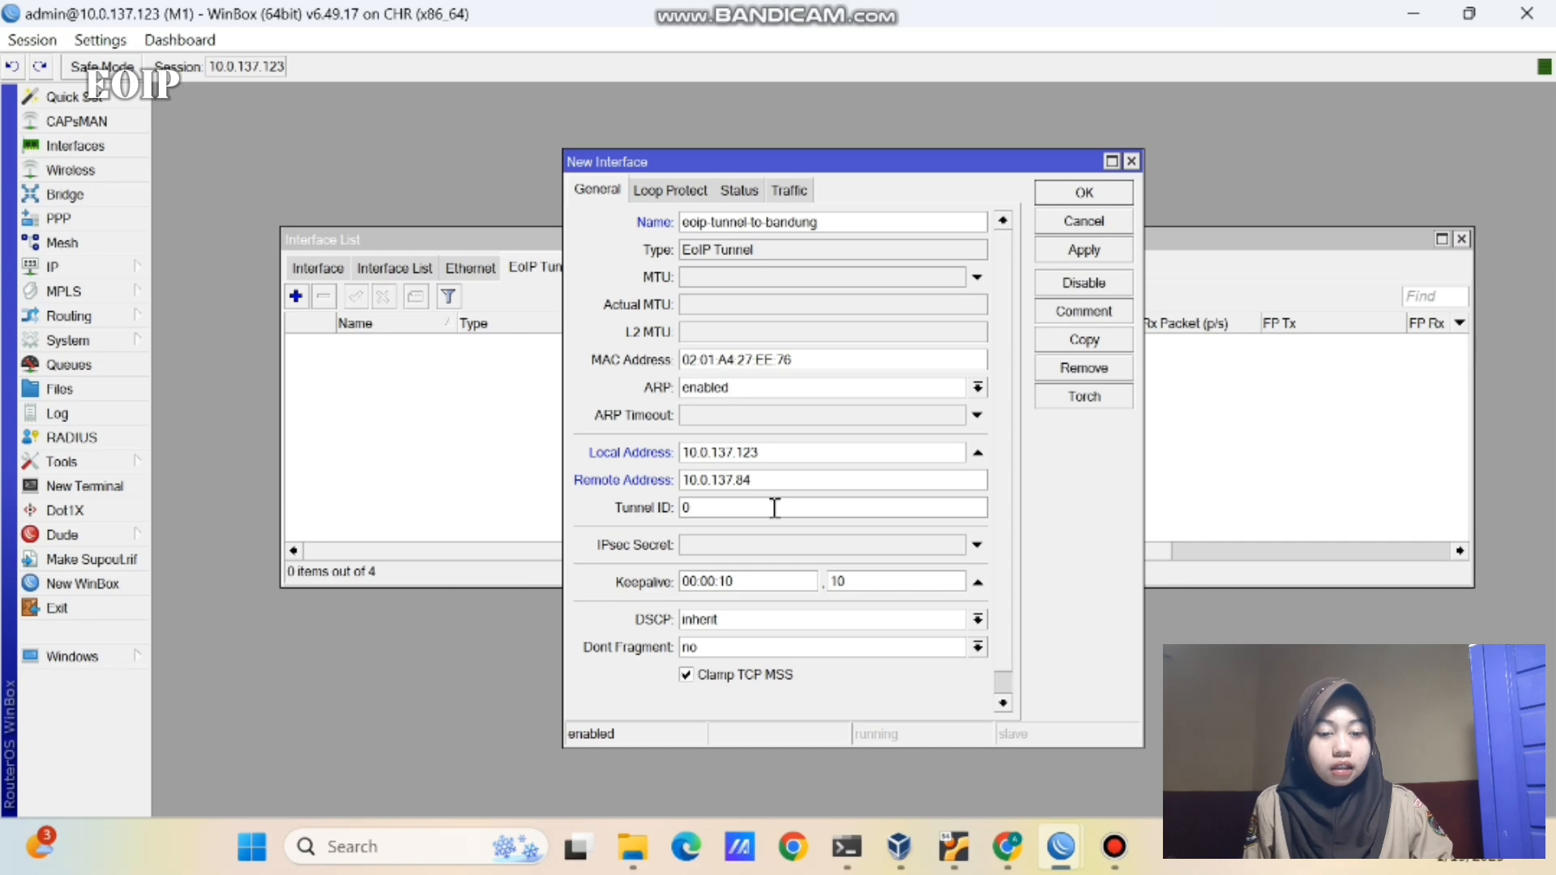
pyautogui.press('BackSpace')
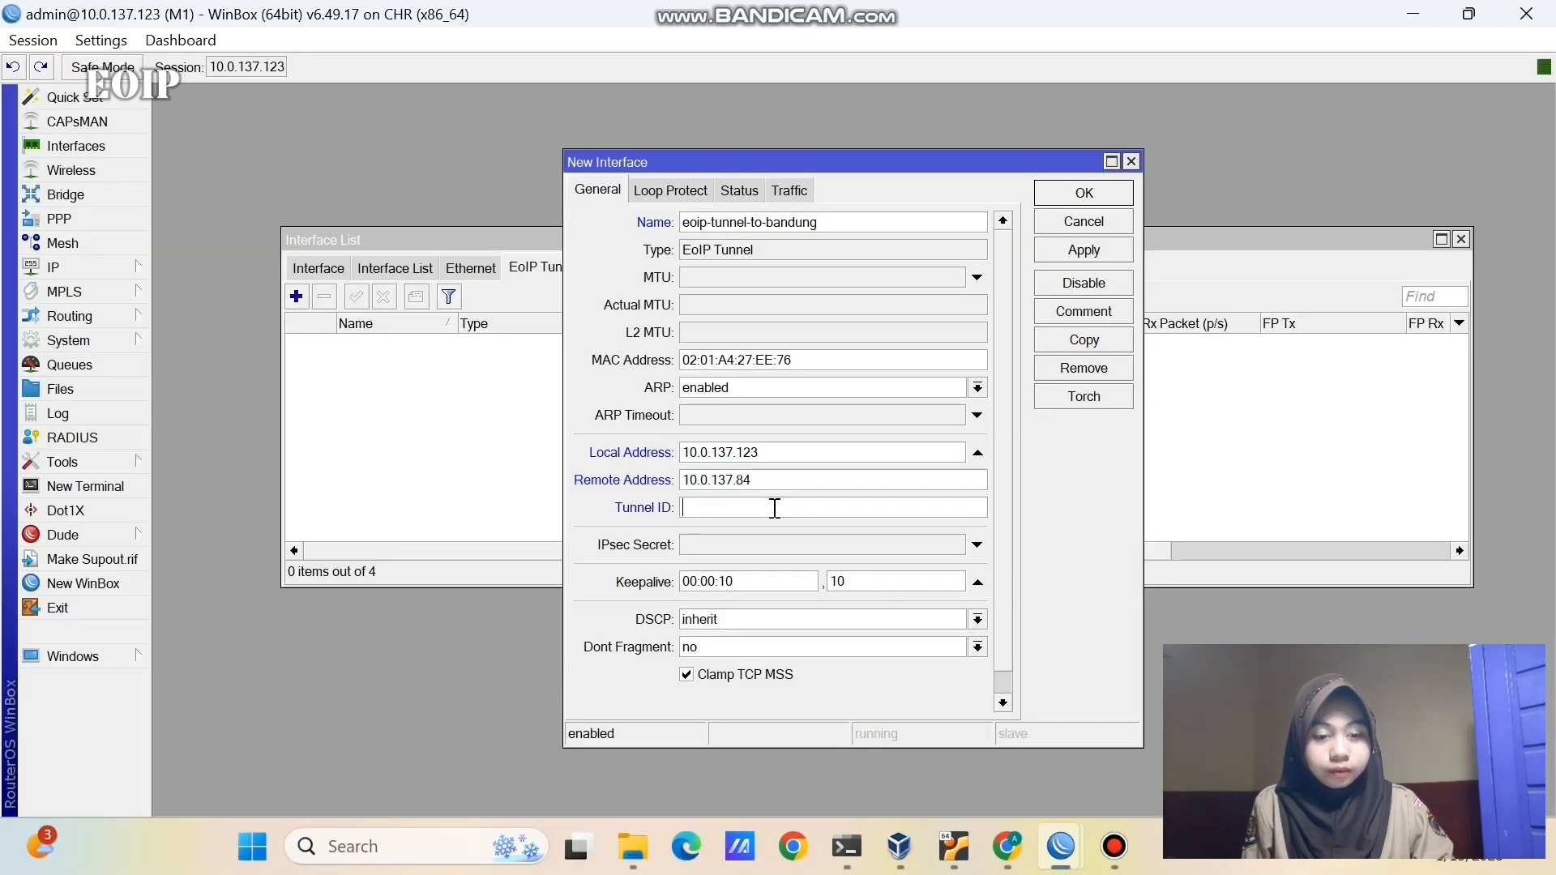
pyautogui.write('1')
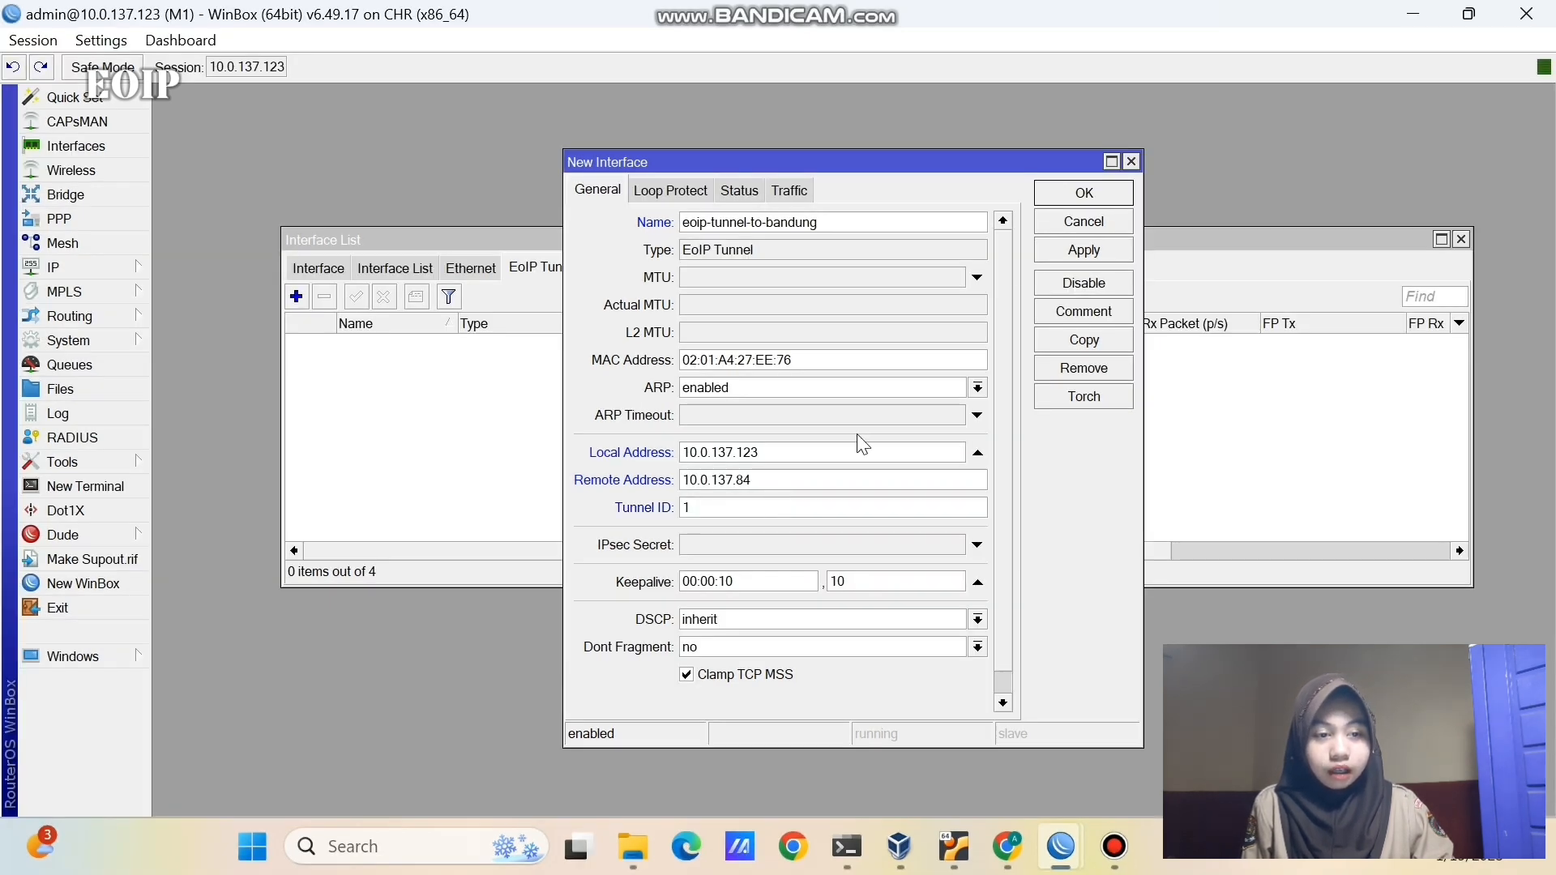
pyautogui.click(1061, 247)
# - On router M1, create a new bridge named bridge-eoip
pyautogui.click(1057, 192)
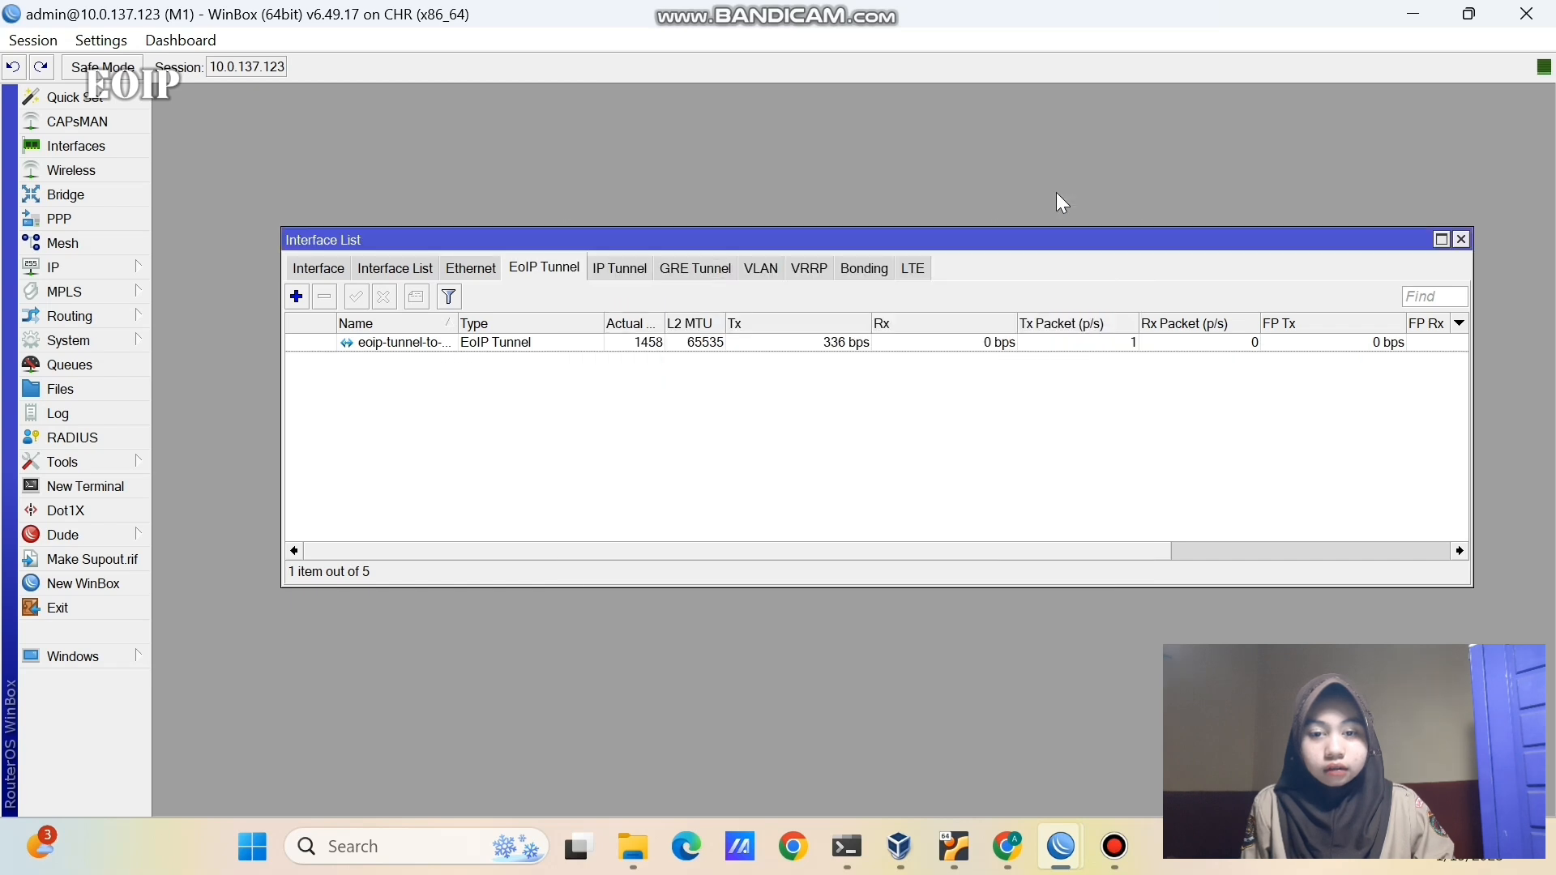
pyautogui.click(314, 265)
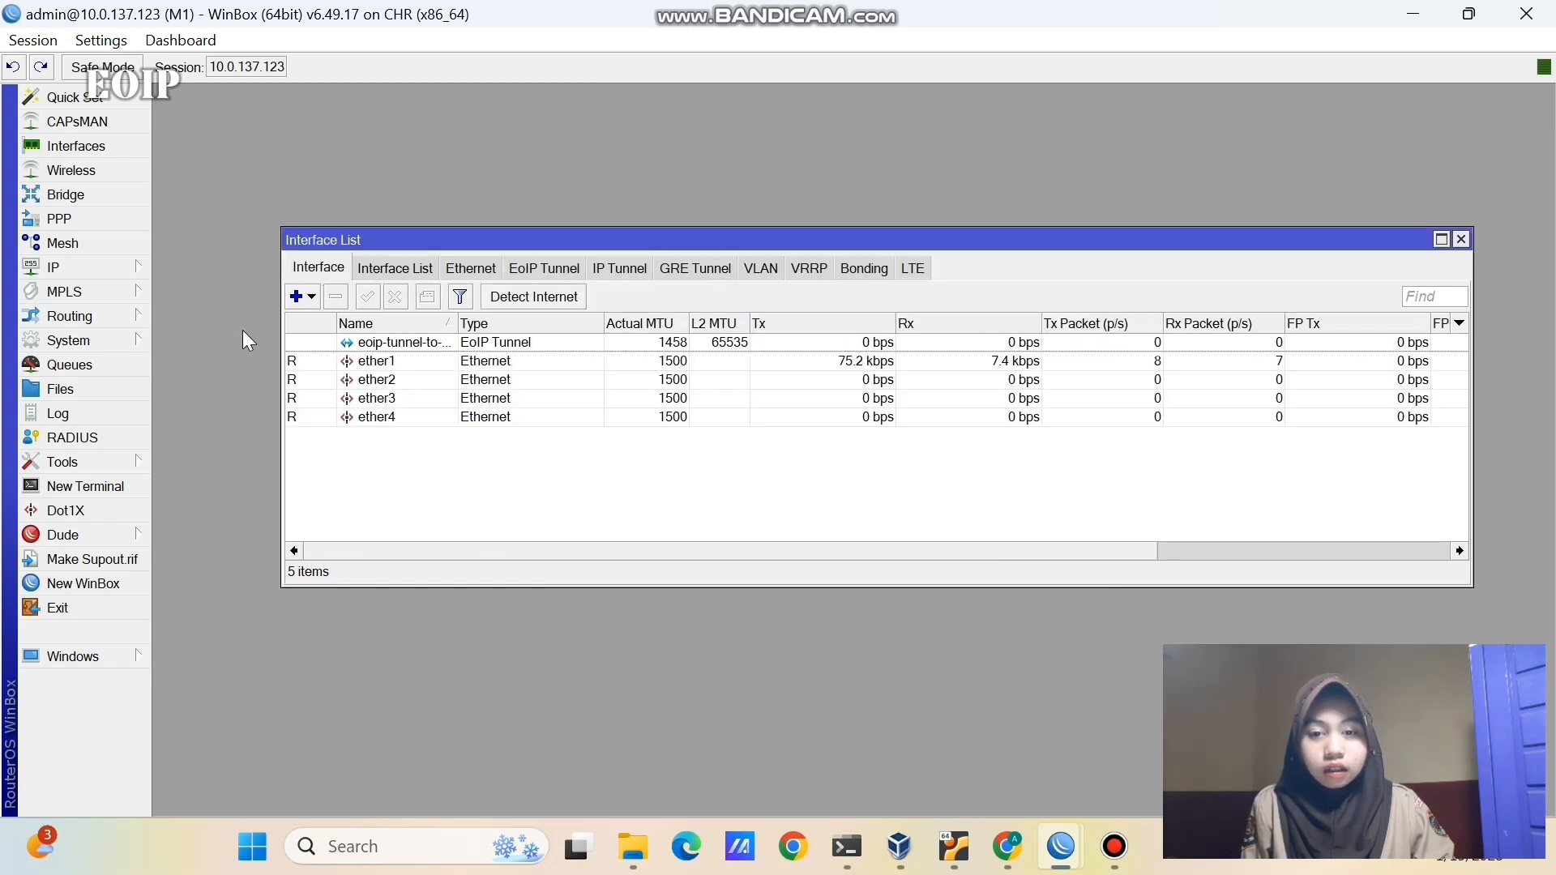
pyautogui.click(131, 194)
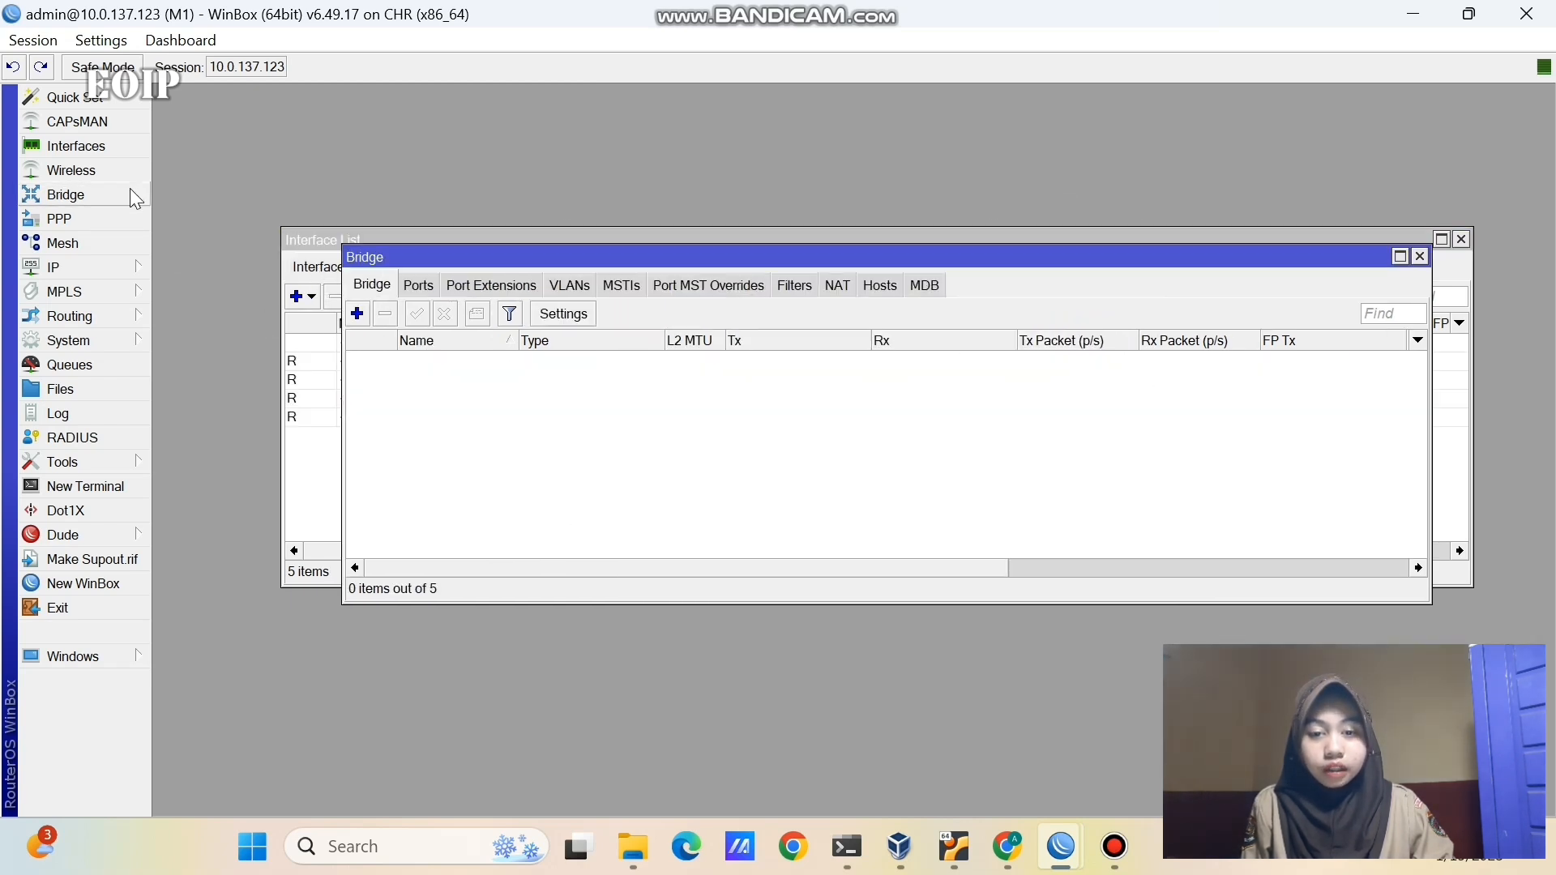
pyautogui.click(357, 313)
pyautogui.click(832, 280)
pyautogui.press('BackSpace')
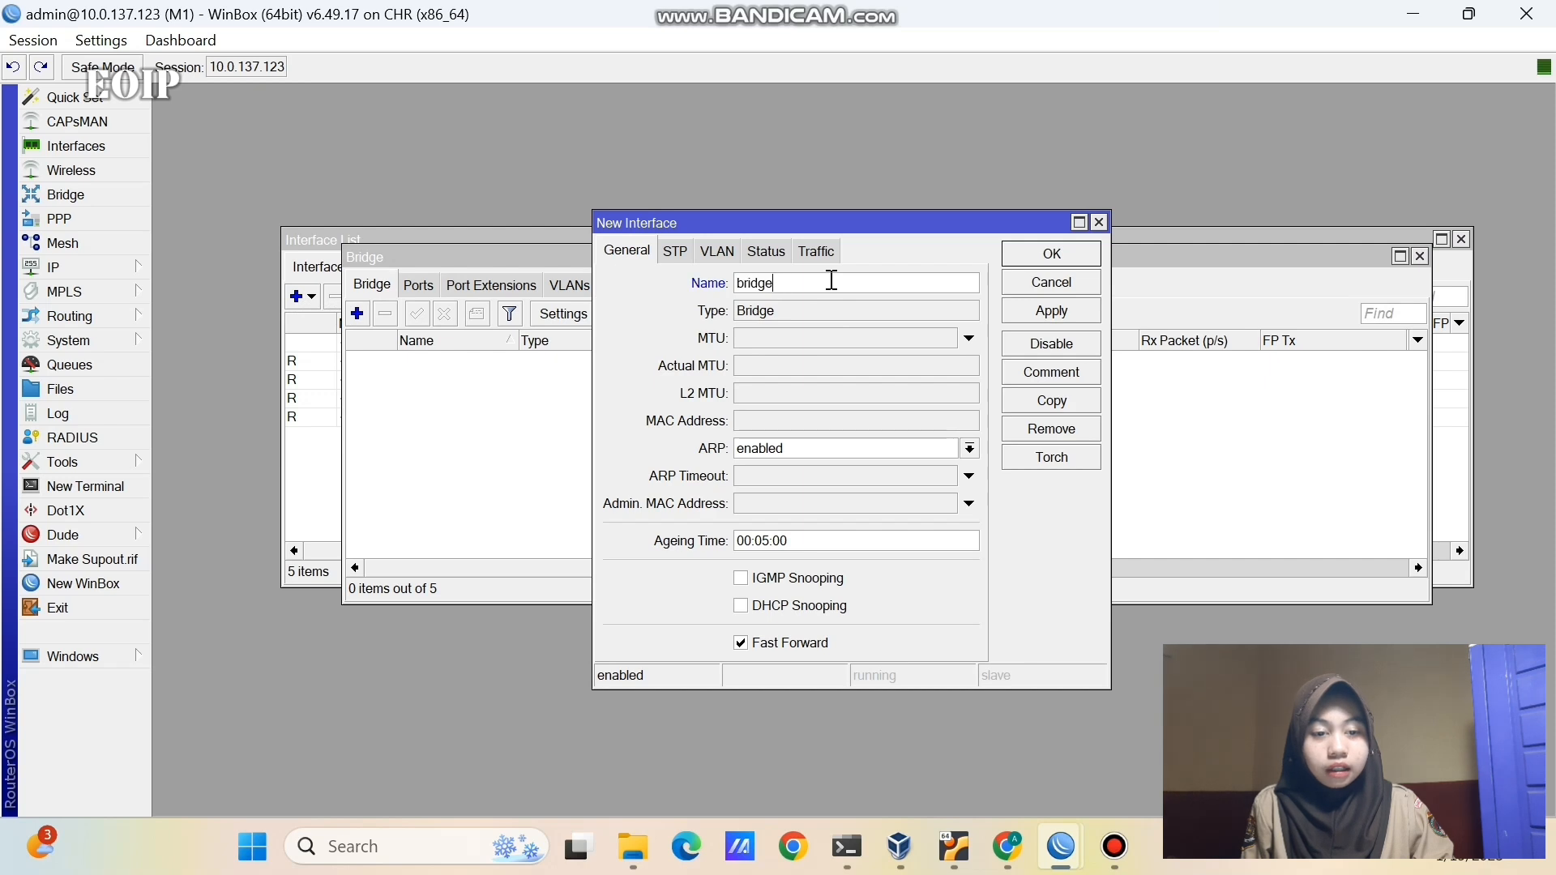
pyautogui.write('-eoip')
pyautogui.click(1033, 314)
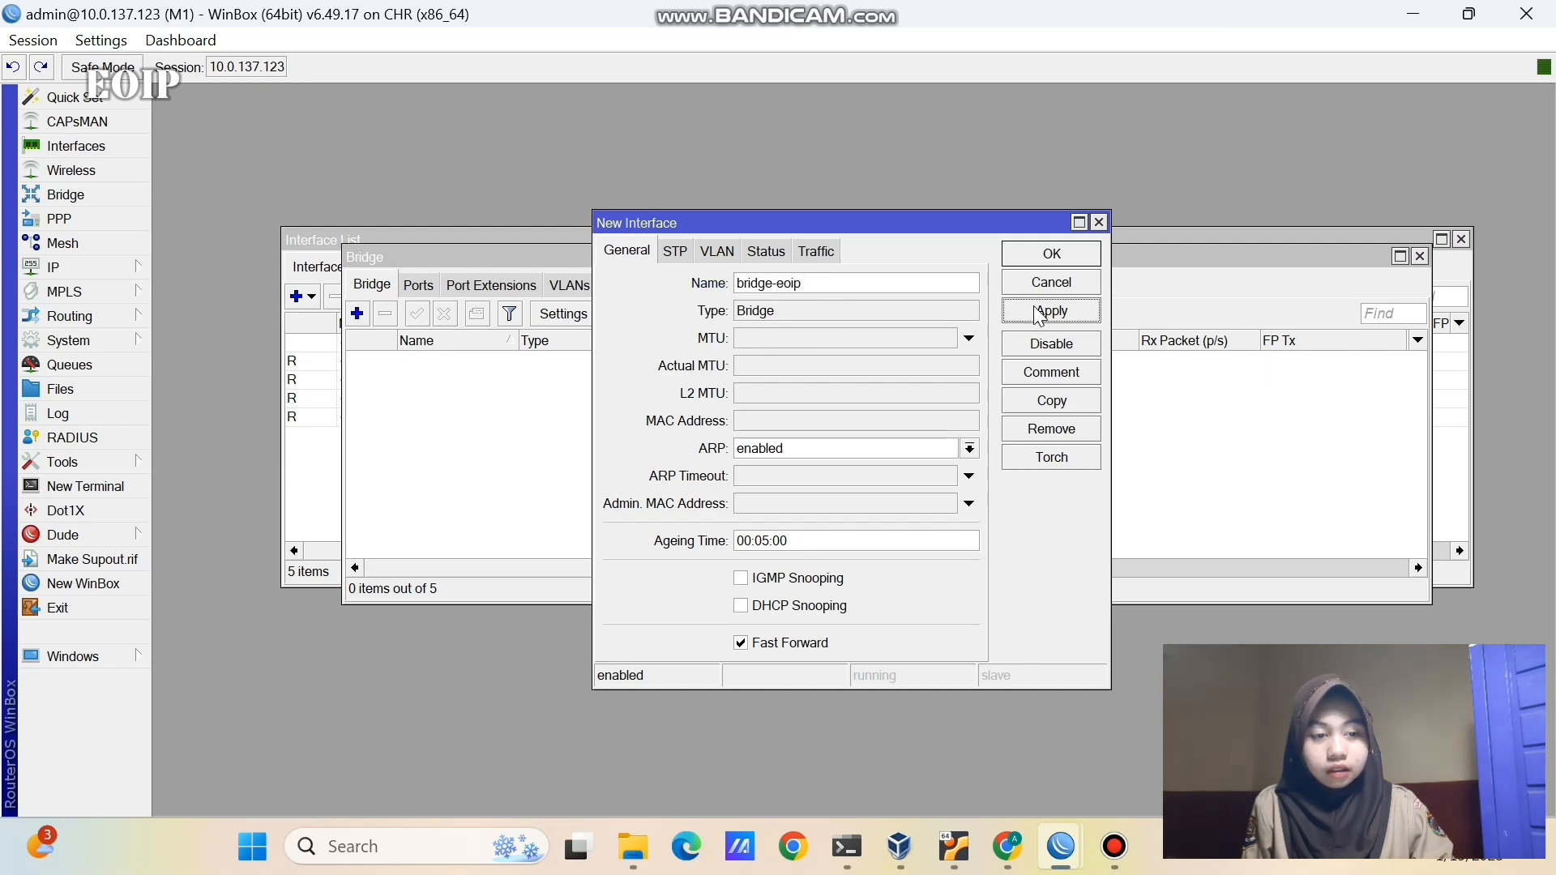
pyautogui.click(1033, 254)
# - Add eoip-tunnel-to-bandung and ether2 as bridge-eoip ports, then switch to router M2's session
pyautogui.click(419, 285)
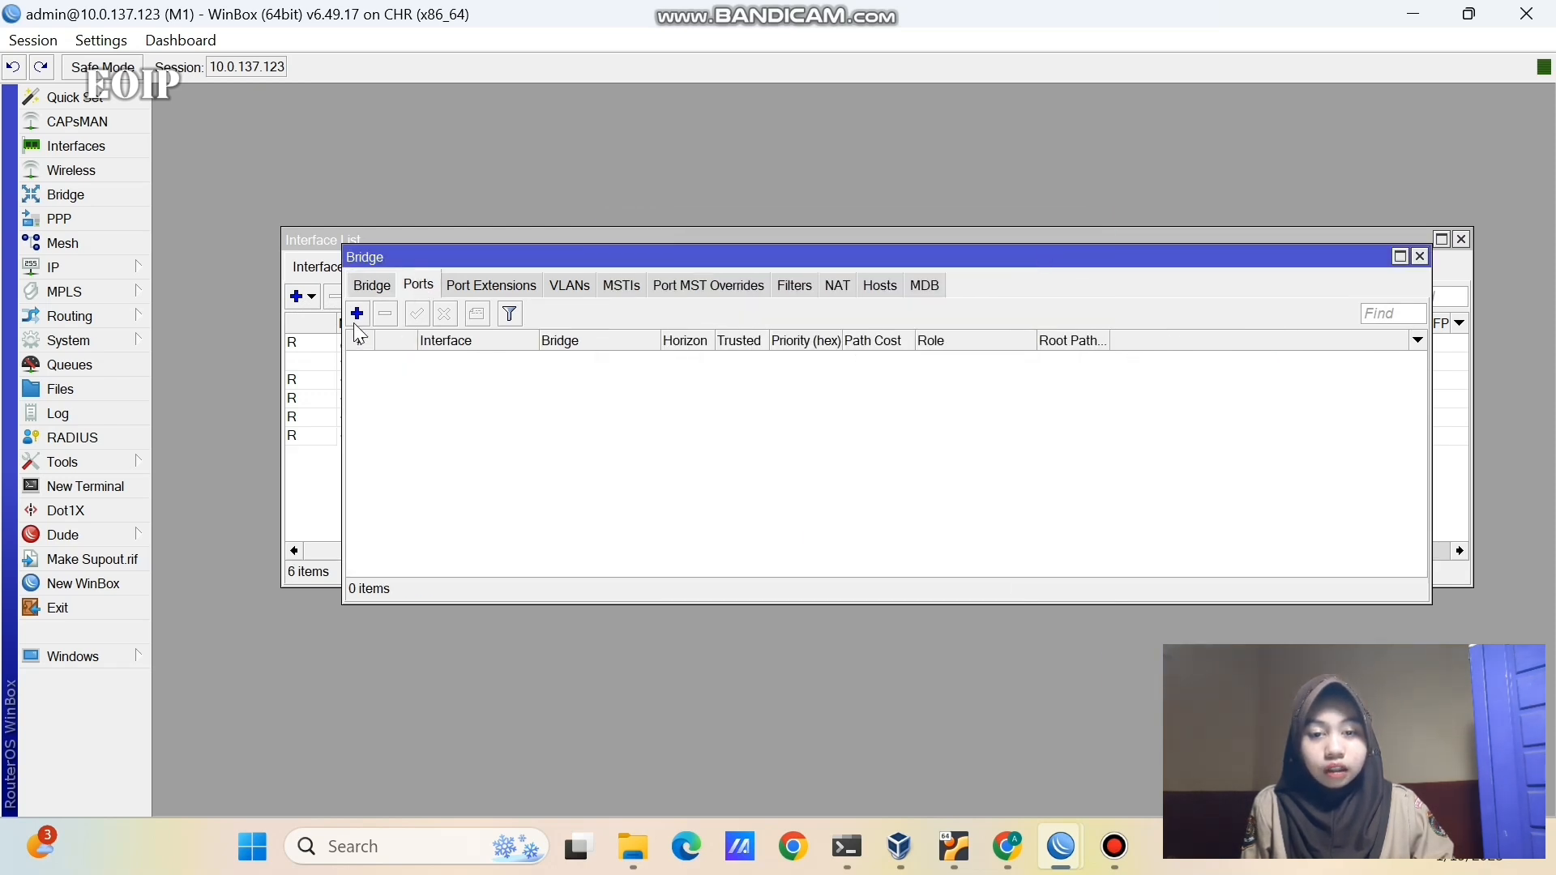
pyautogui.click(357, 314)
pyautogui.click(833, 261)
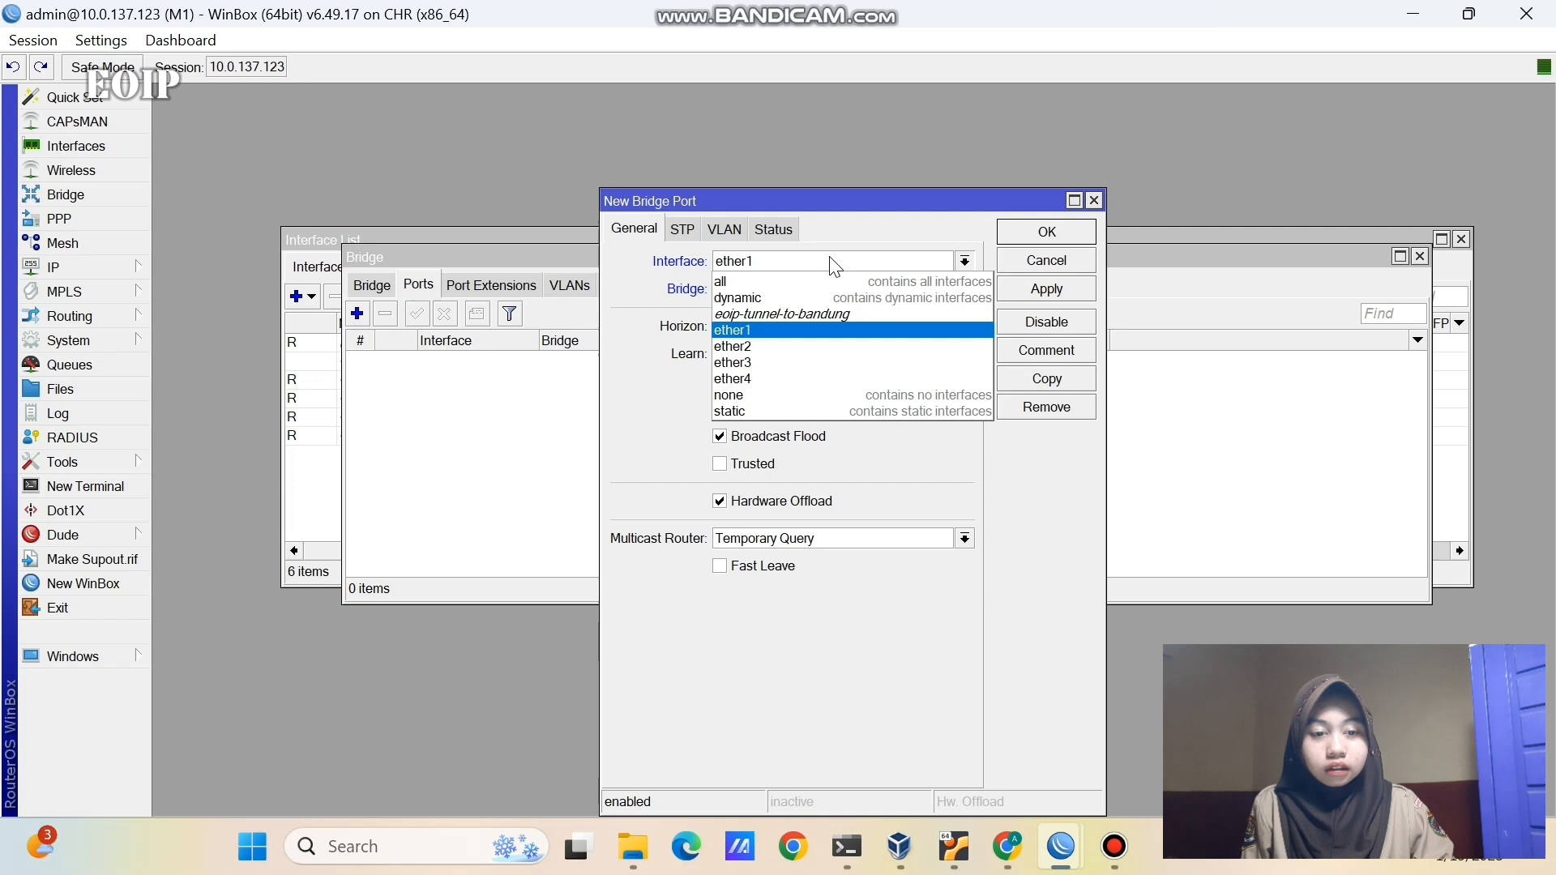
pyautogui.click(829, 313)
pyautogui.click(1046, 289)
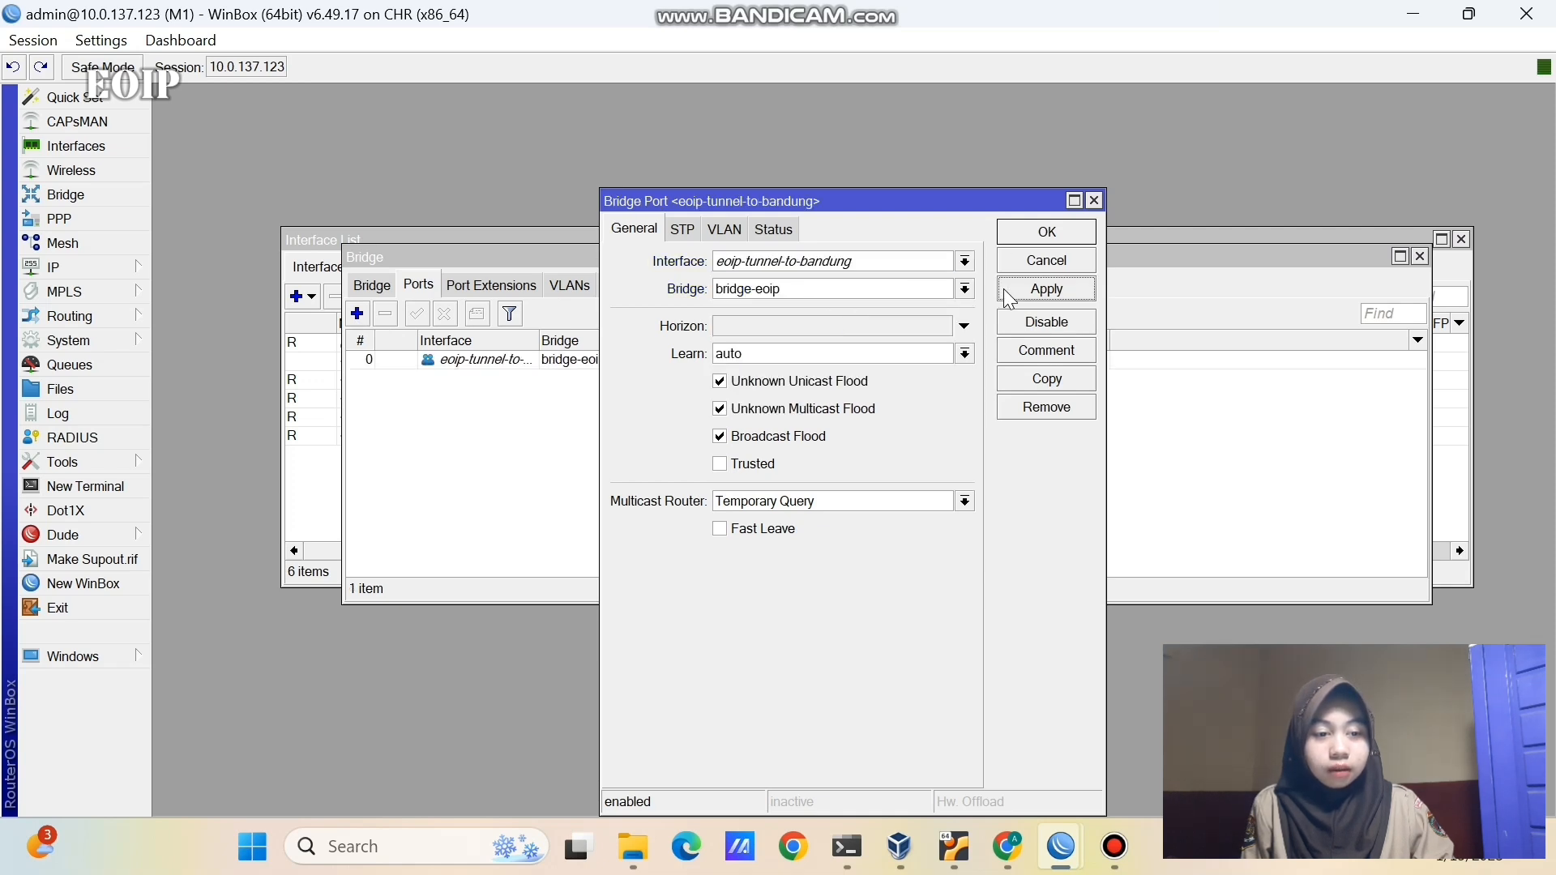
pyautogui.click(1046, 232)
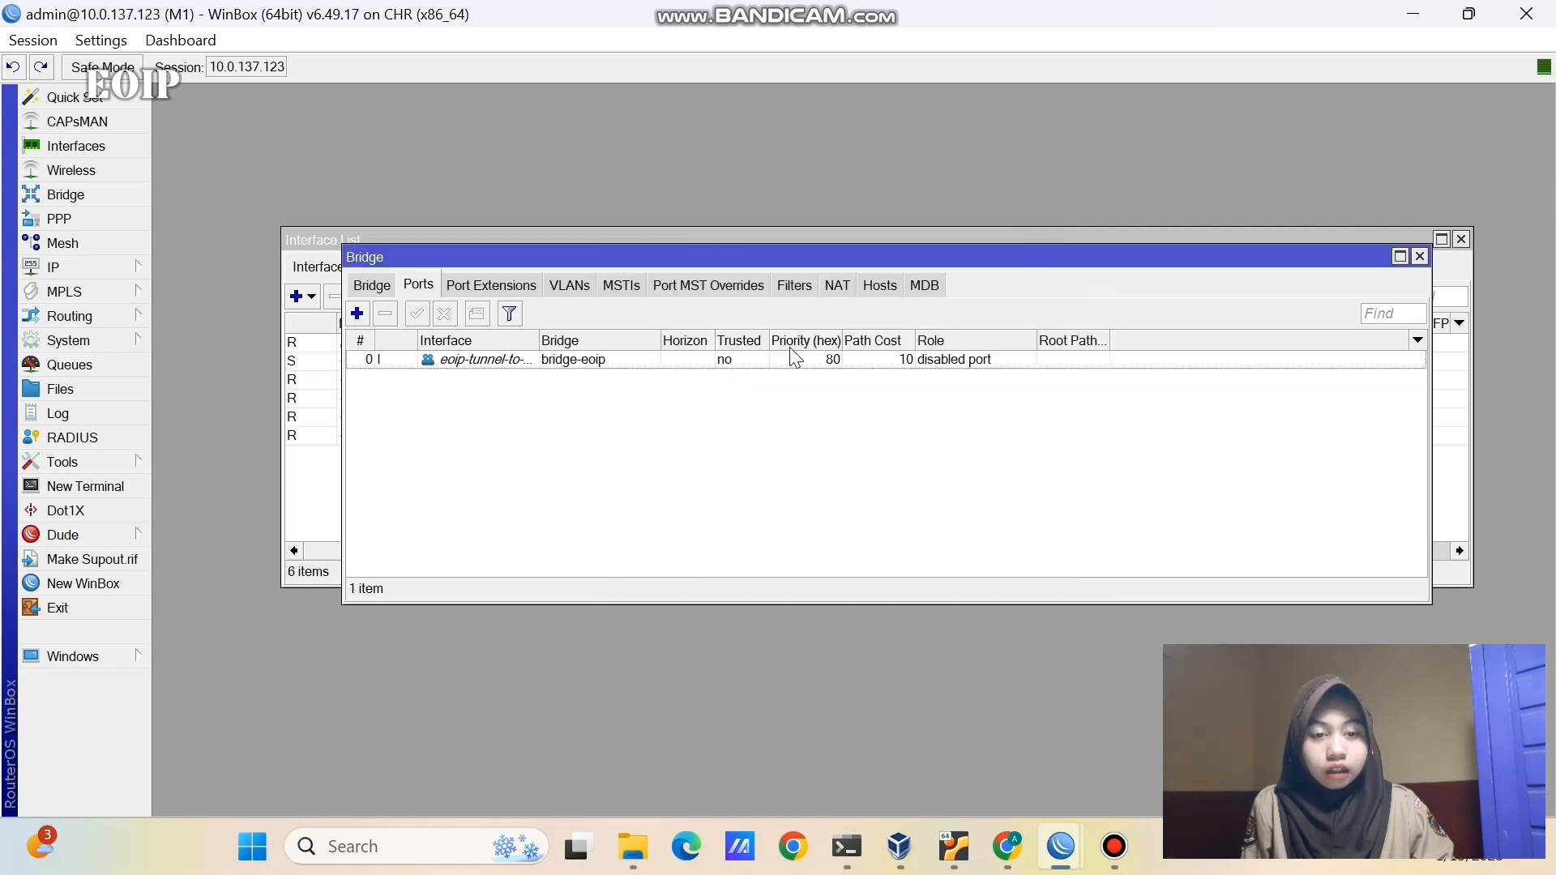
pyautogui.click(356, 314)
pyautogui.click(722, 263)
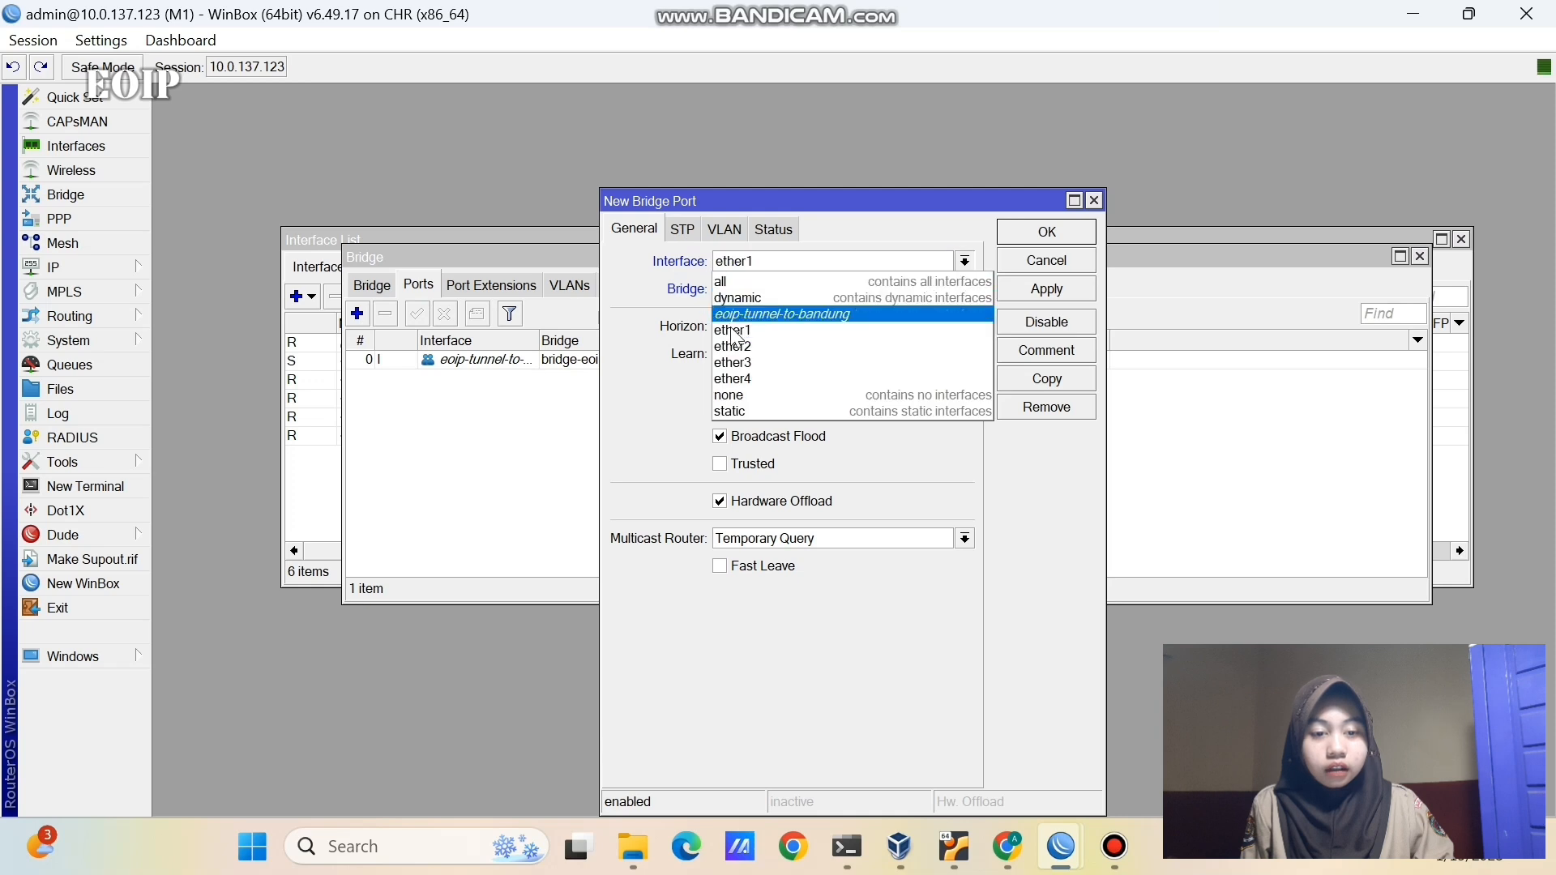
pyautogui.click(734, 345)
pyautogui.click(1011, 293)
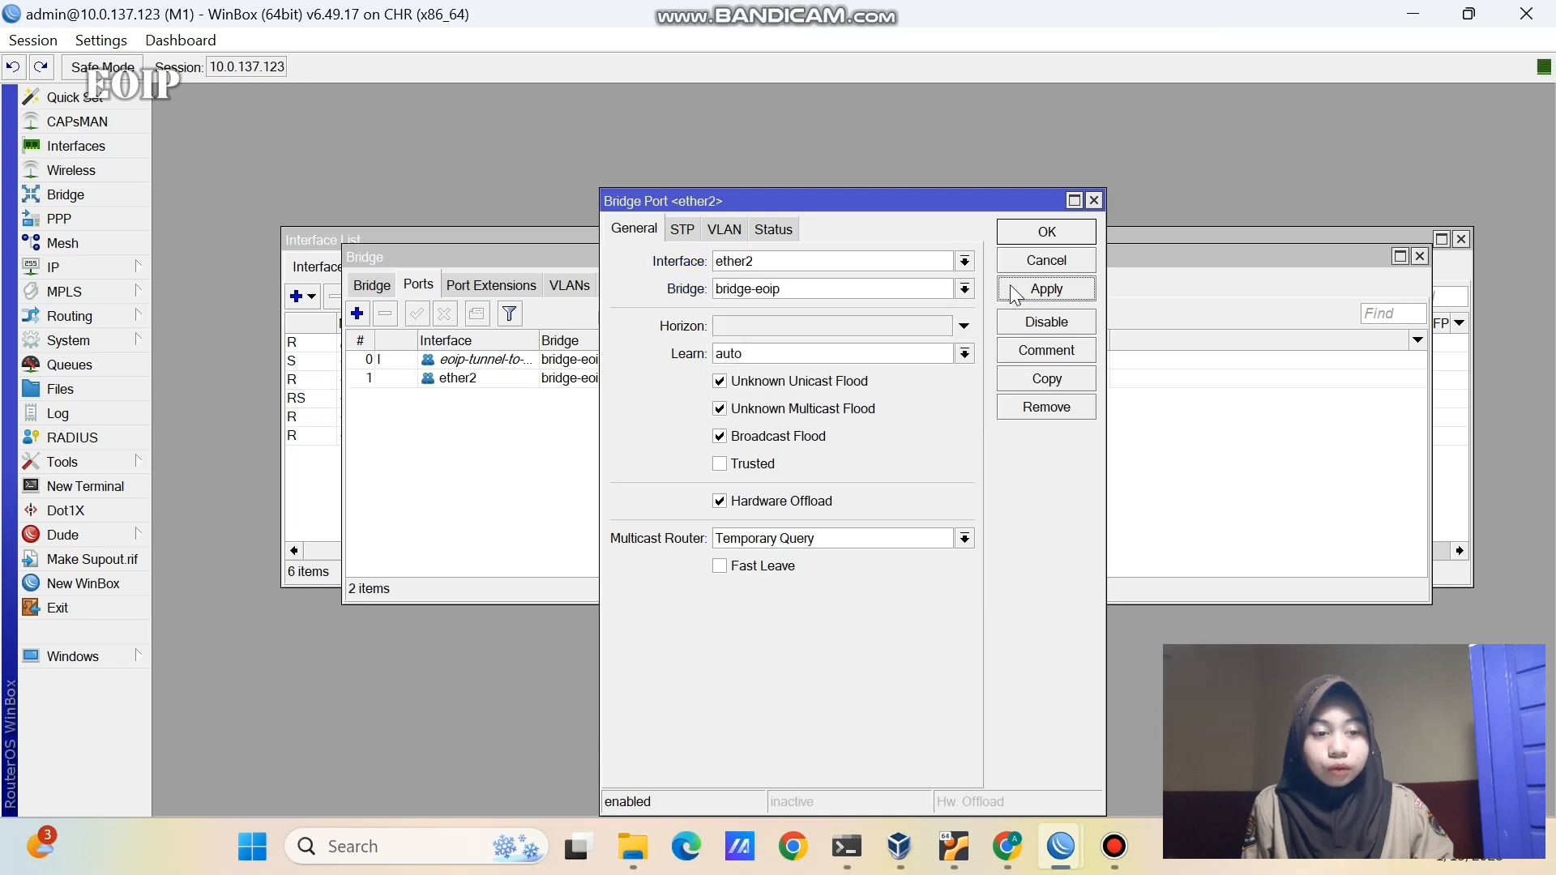
pyautogui.click(1037, 231)
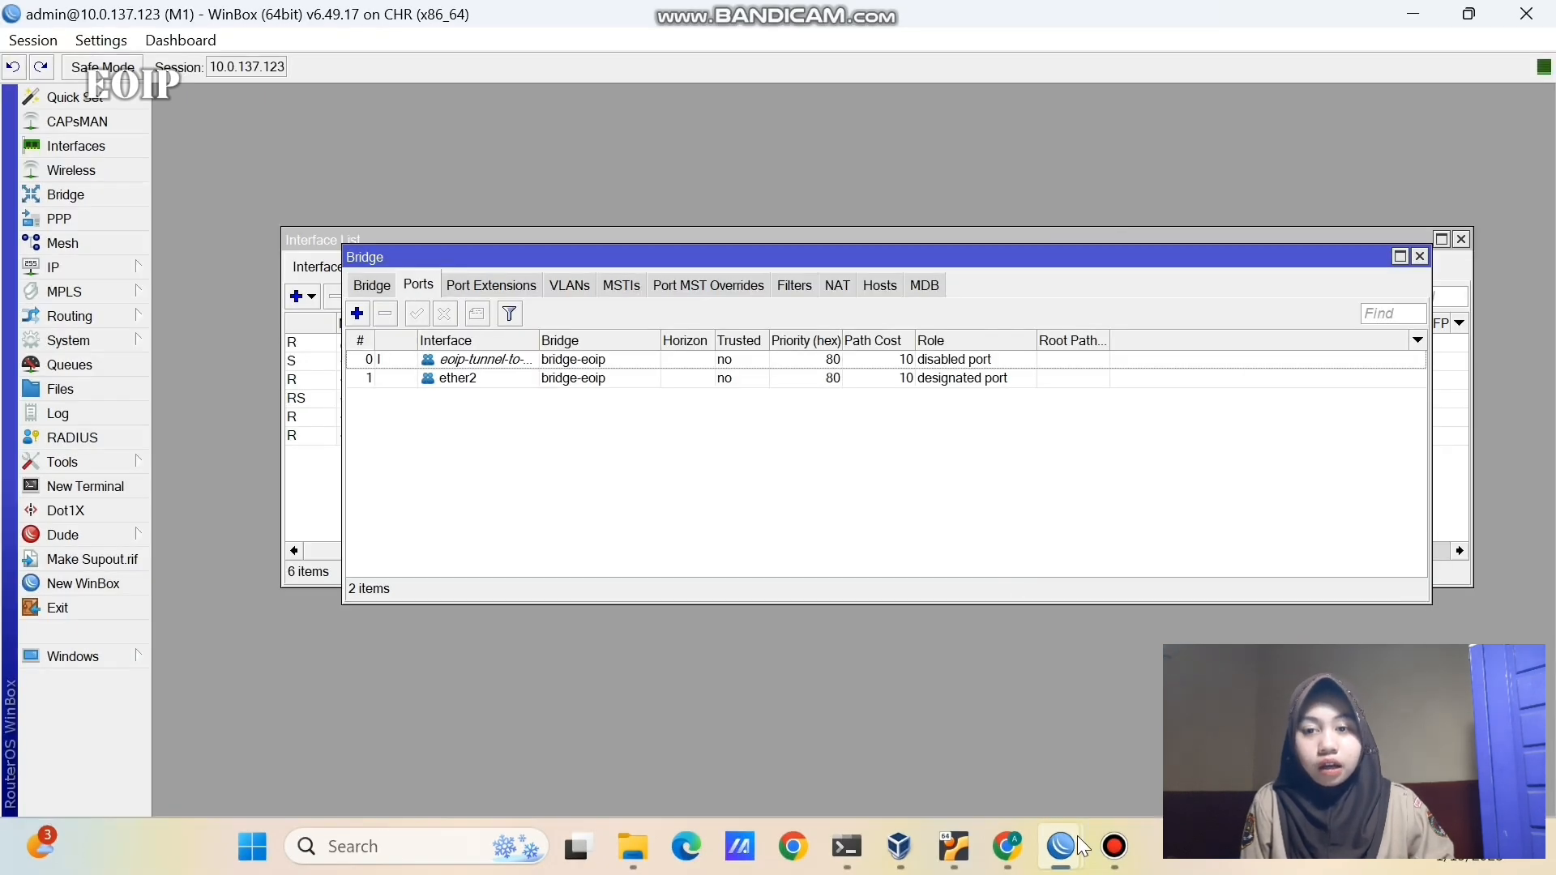
pyautogui.click(1129, 742)
# - On router M2, add a new EoIP tunnel named eoip-tunnel-to-pekalongan
pyautogui.click(120, 145)
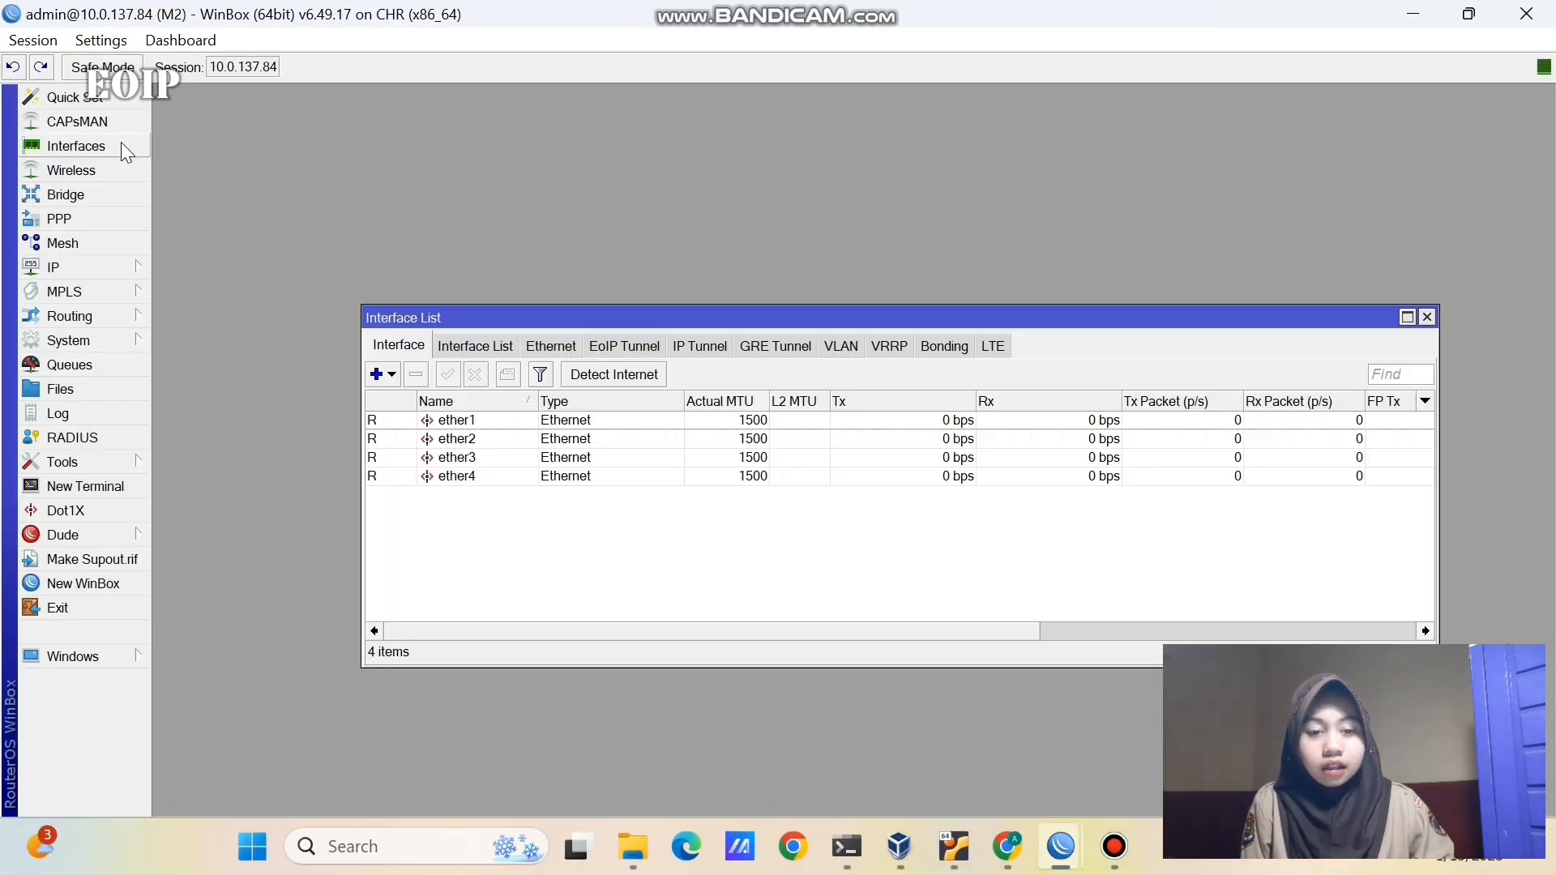
pyautogui.click(647, 348)
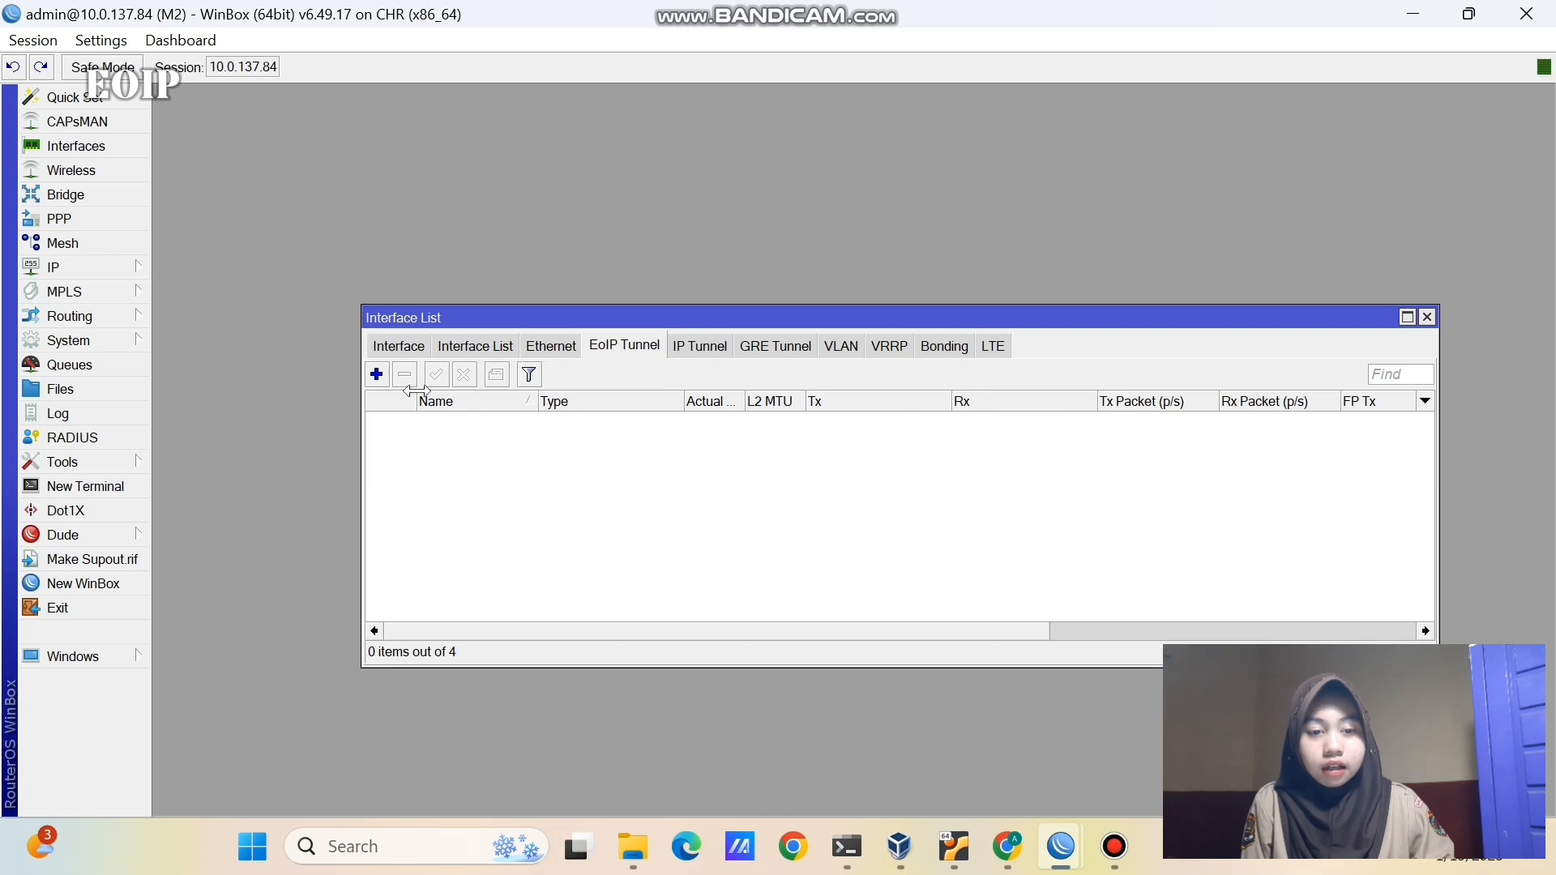
pyautogui.click(376, 374)
pyautogui.click(786, 225)
pyautogui.press('BackSpace')
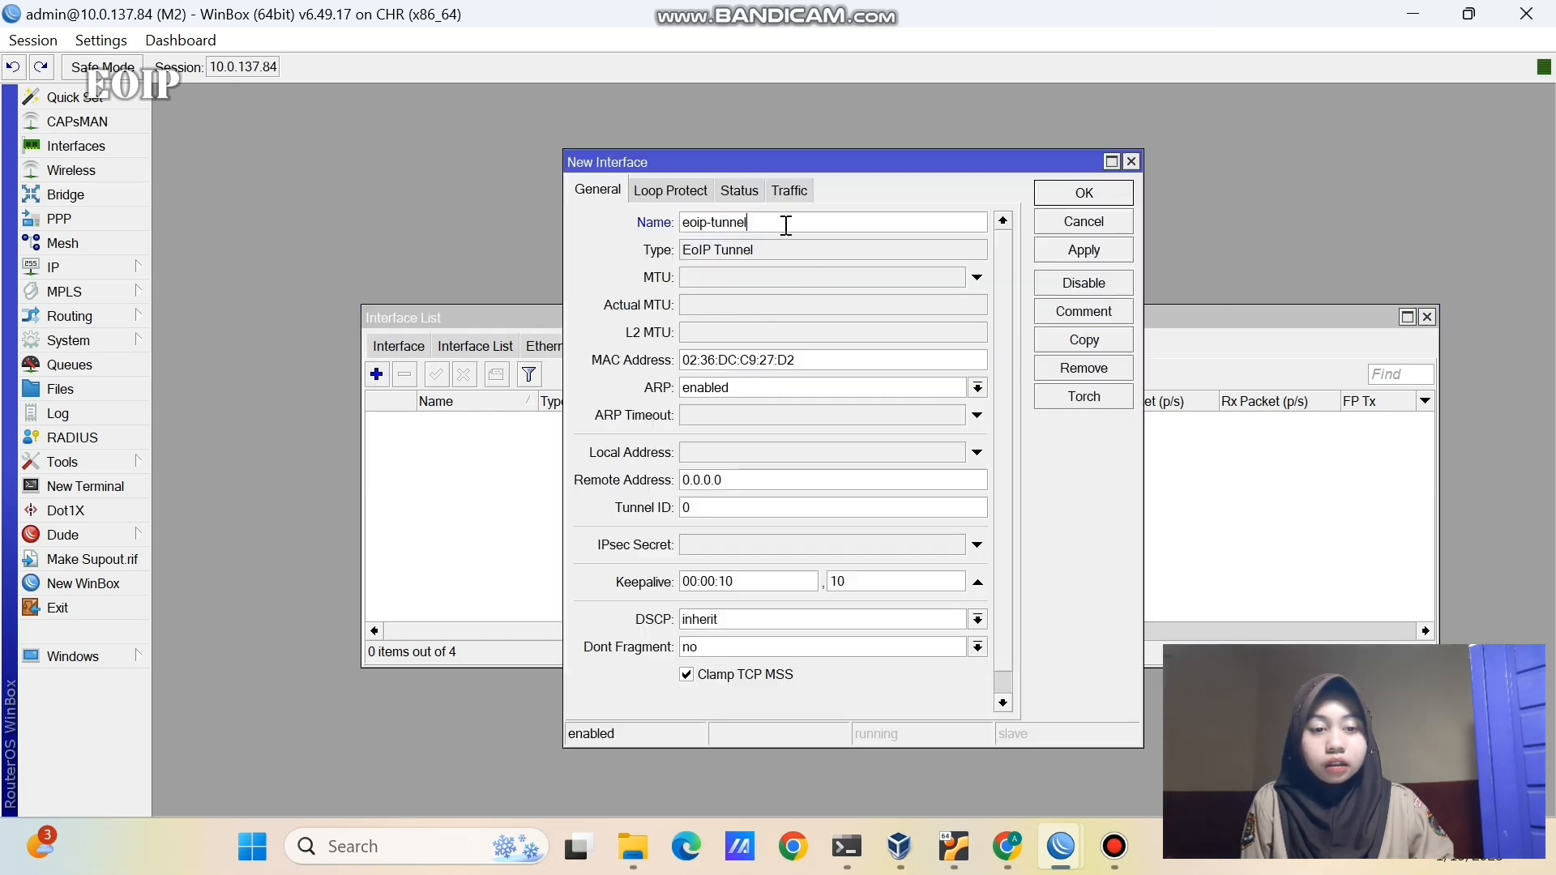
pyautogui.write('-to-p')
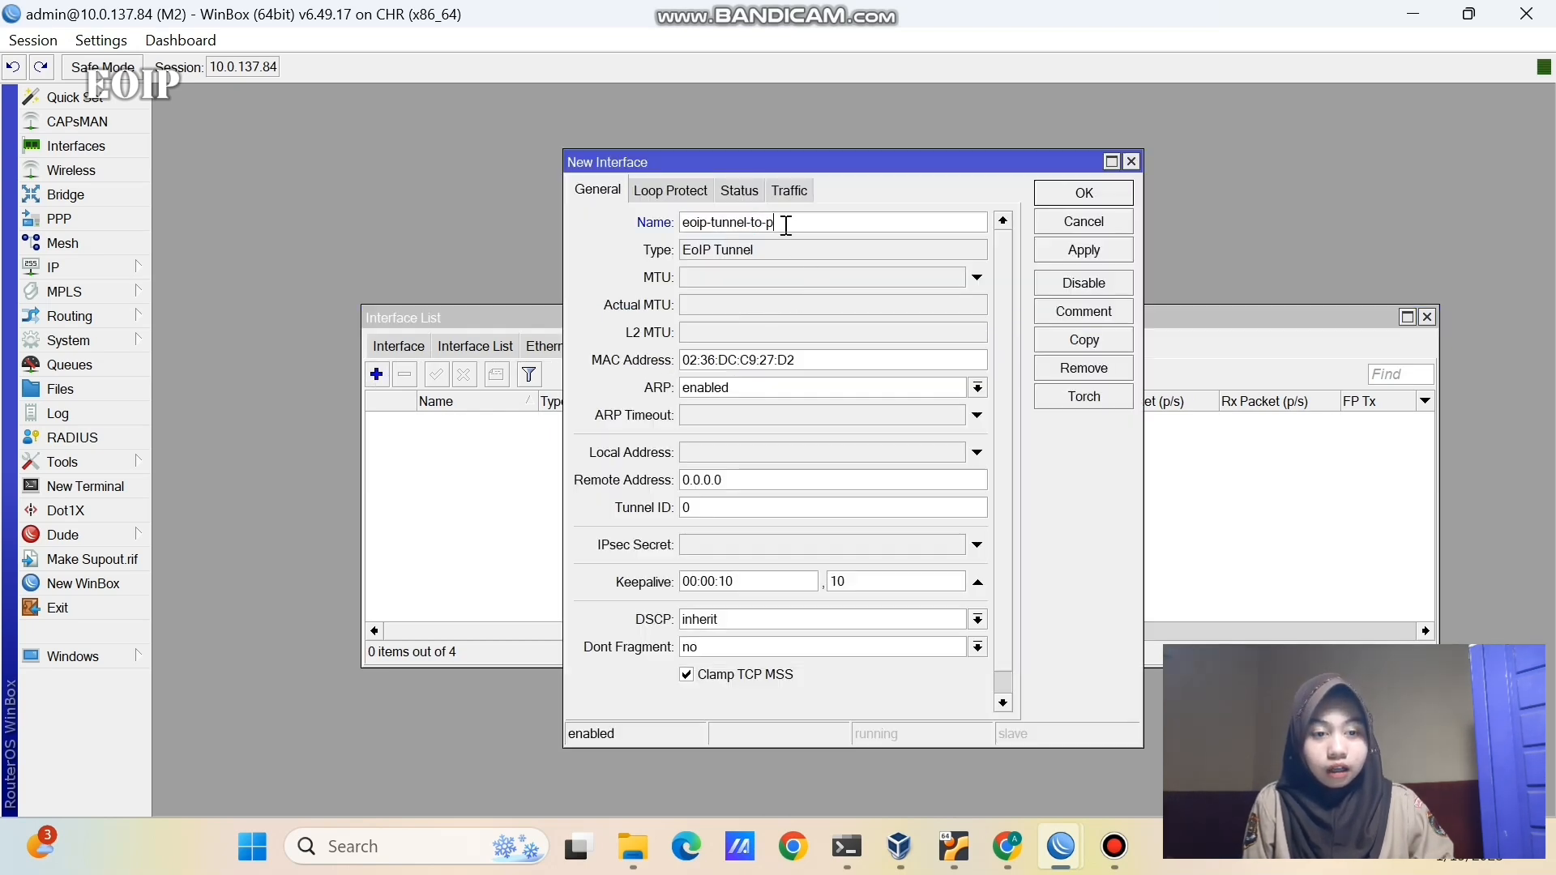
pyautogui.write('ekalongan')
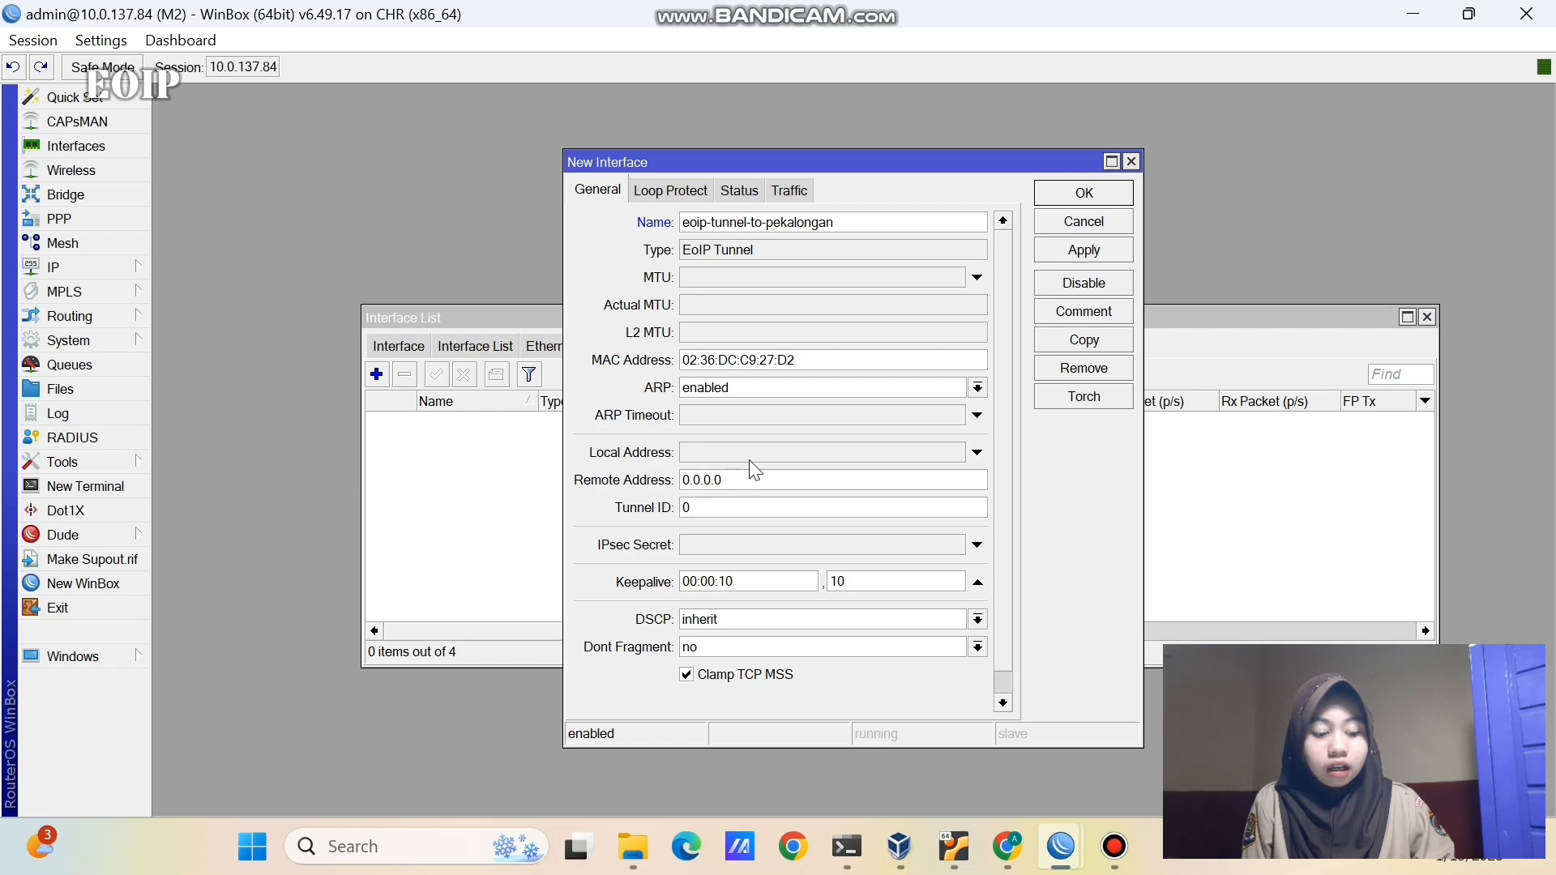
# - Set the tunnel's remote address to 10.0.137.123 and tunnel ID to 1, and save it
pyautogui.click(749, 459)
pyautogui.write('10.0.137.84')
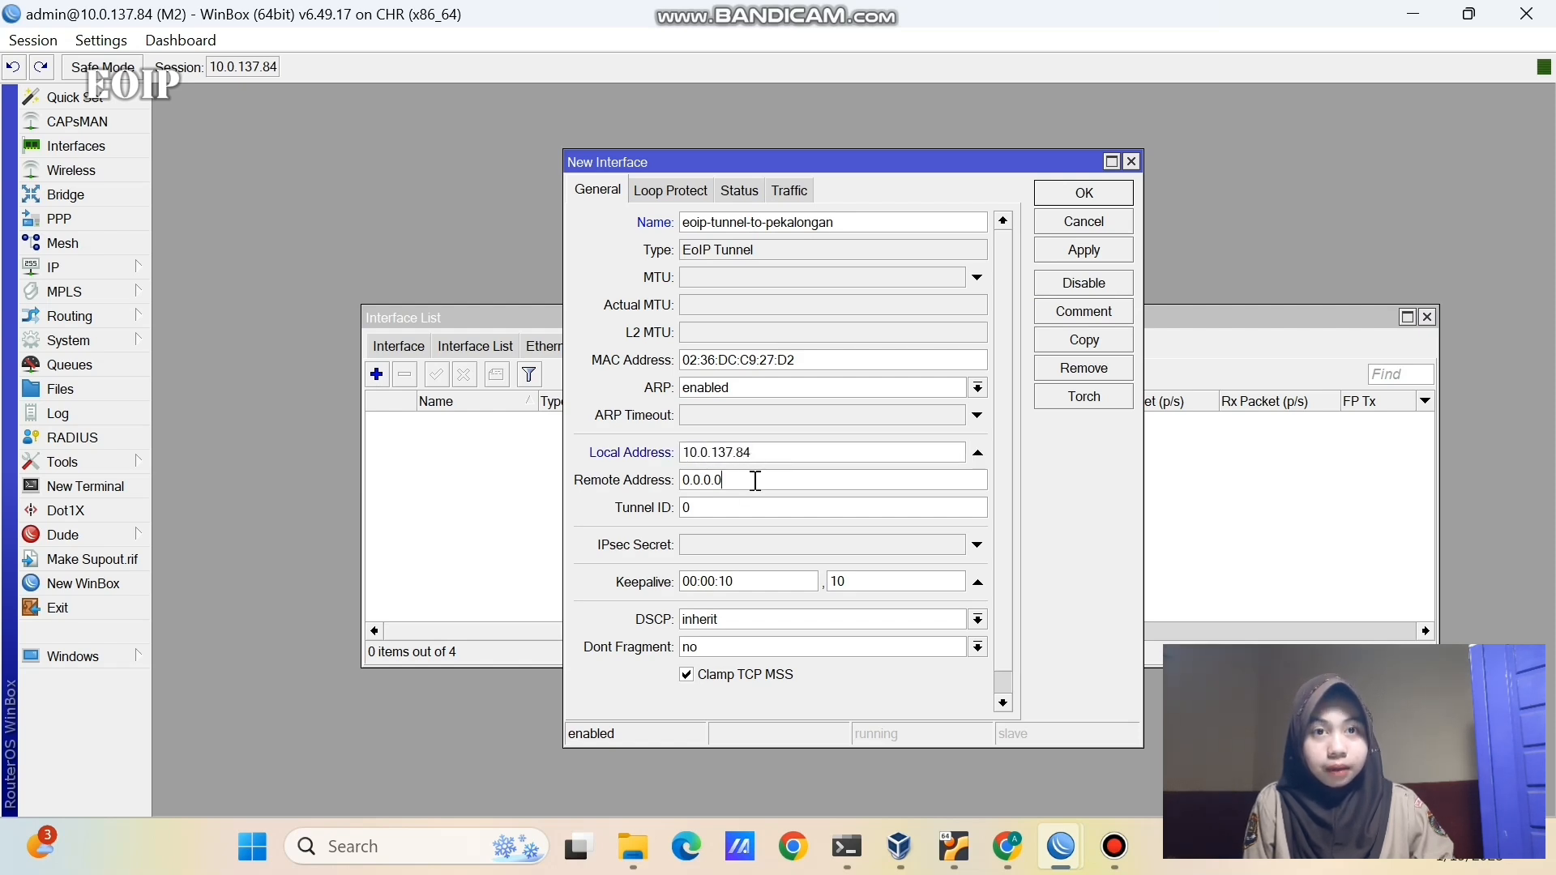
pyautogui.press('BackSpace')
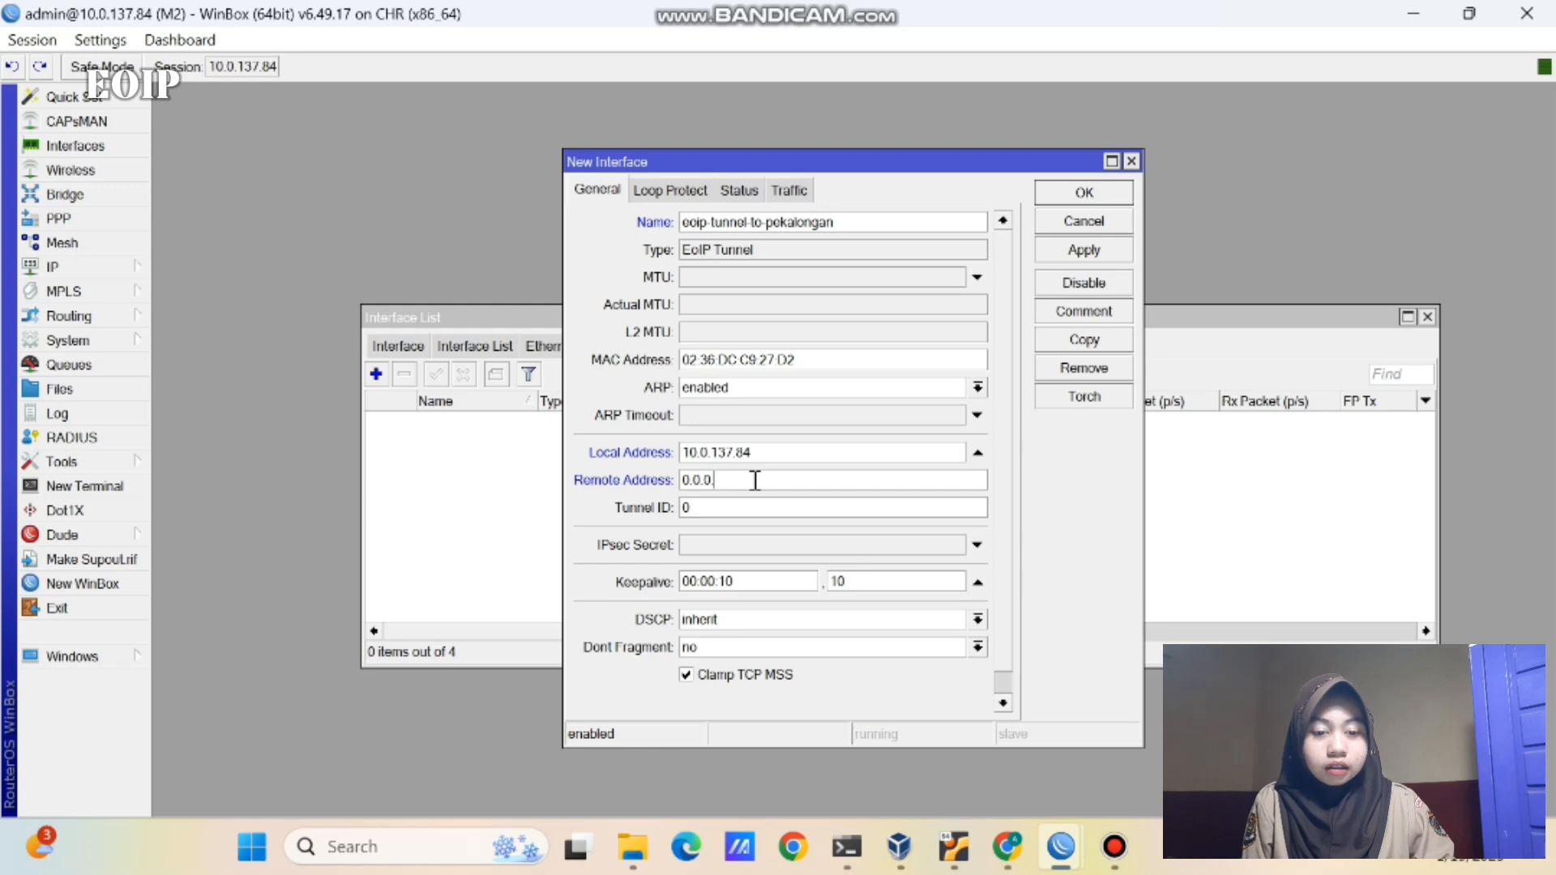
pyautogui.press('BackSpace')
pyautogui.press('BackSpace')
pyautogui.press('BackSpace')
pyautogui.press('BackSpace')
pyautogui.press('BackSpace')
pyautogui.press('BackSpace')
pyautogui.write('10.0.137')
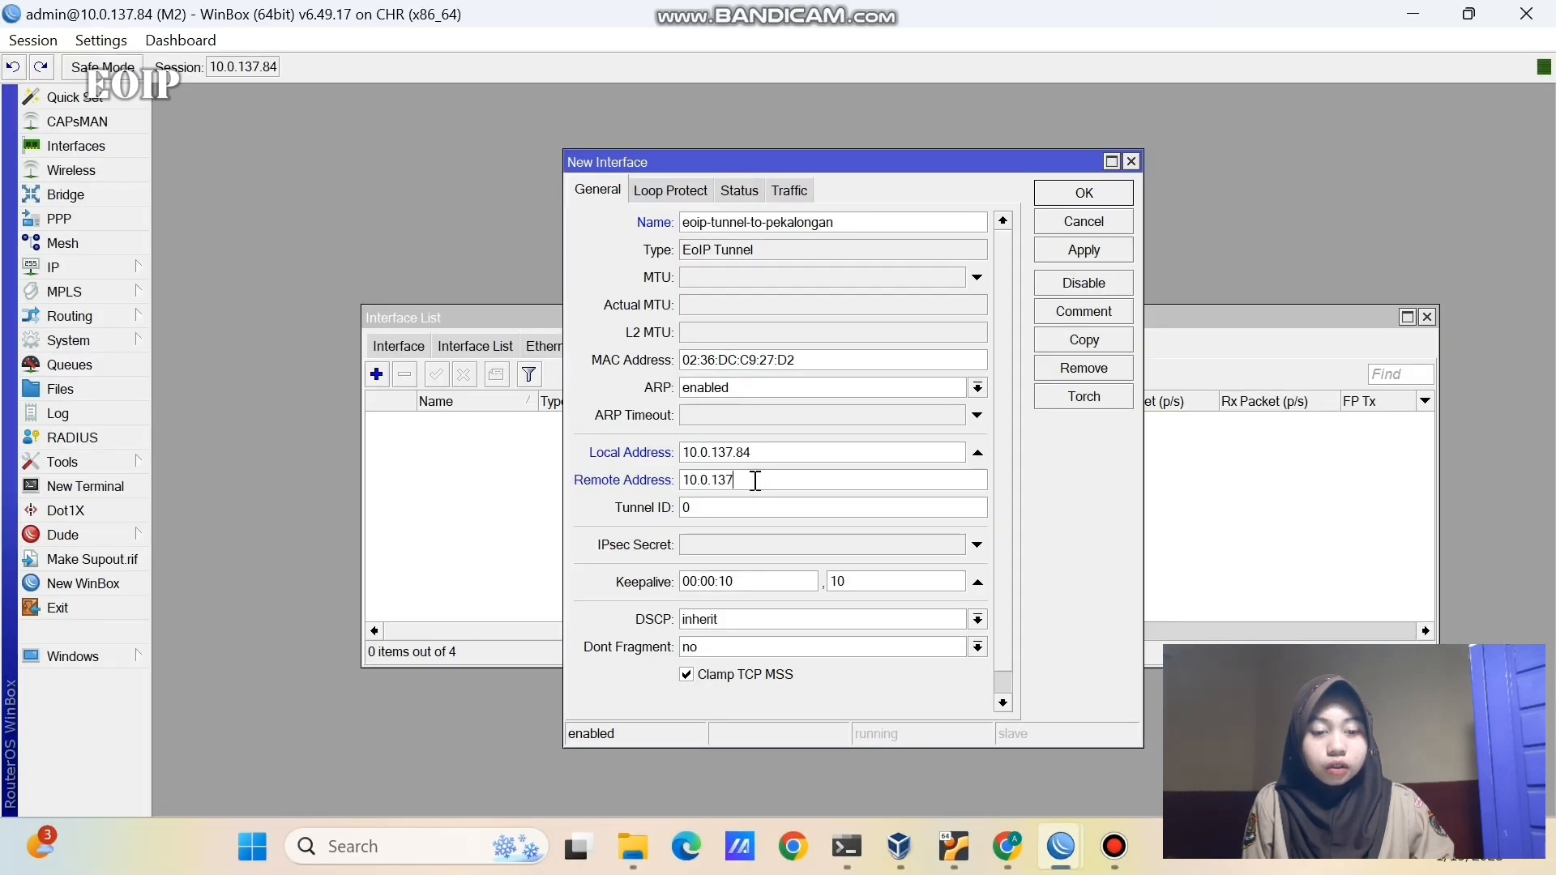
pyautogui.write('.123')
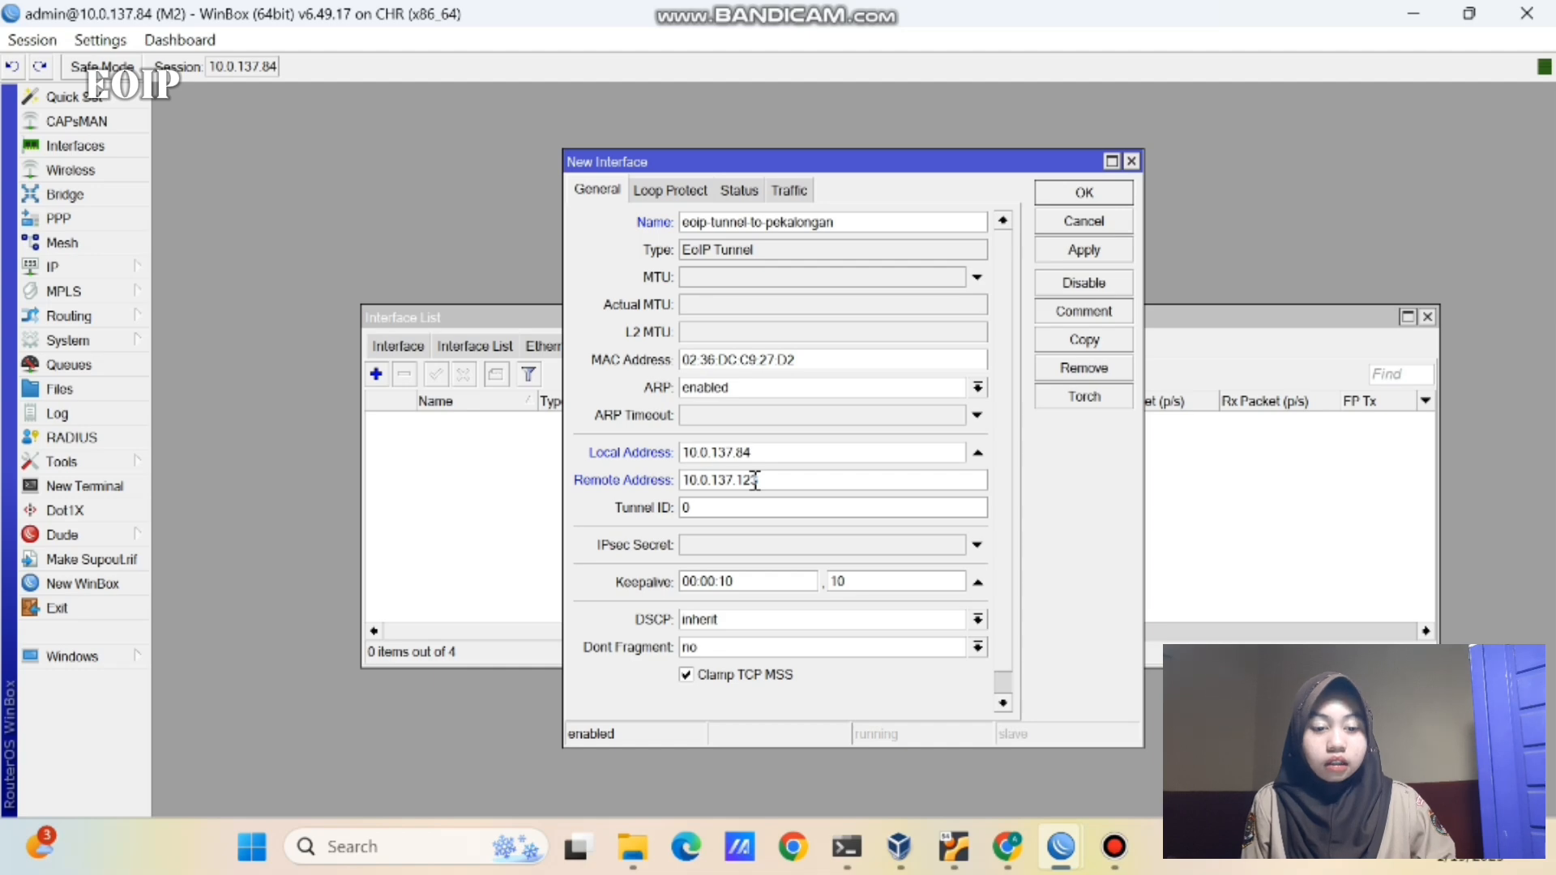
pyautogui.click(754, 507)
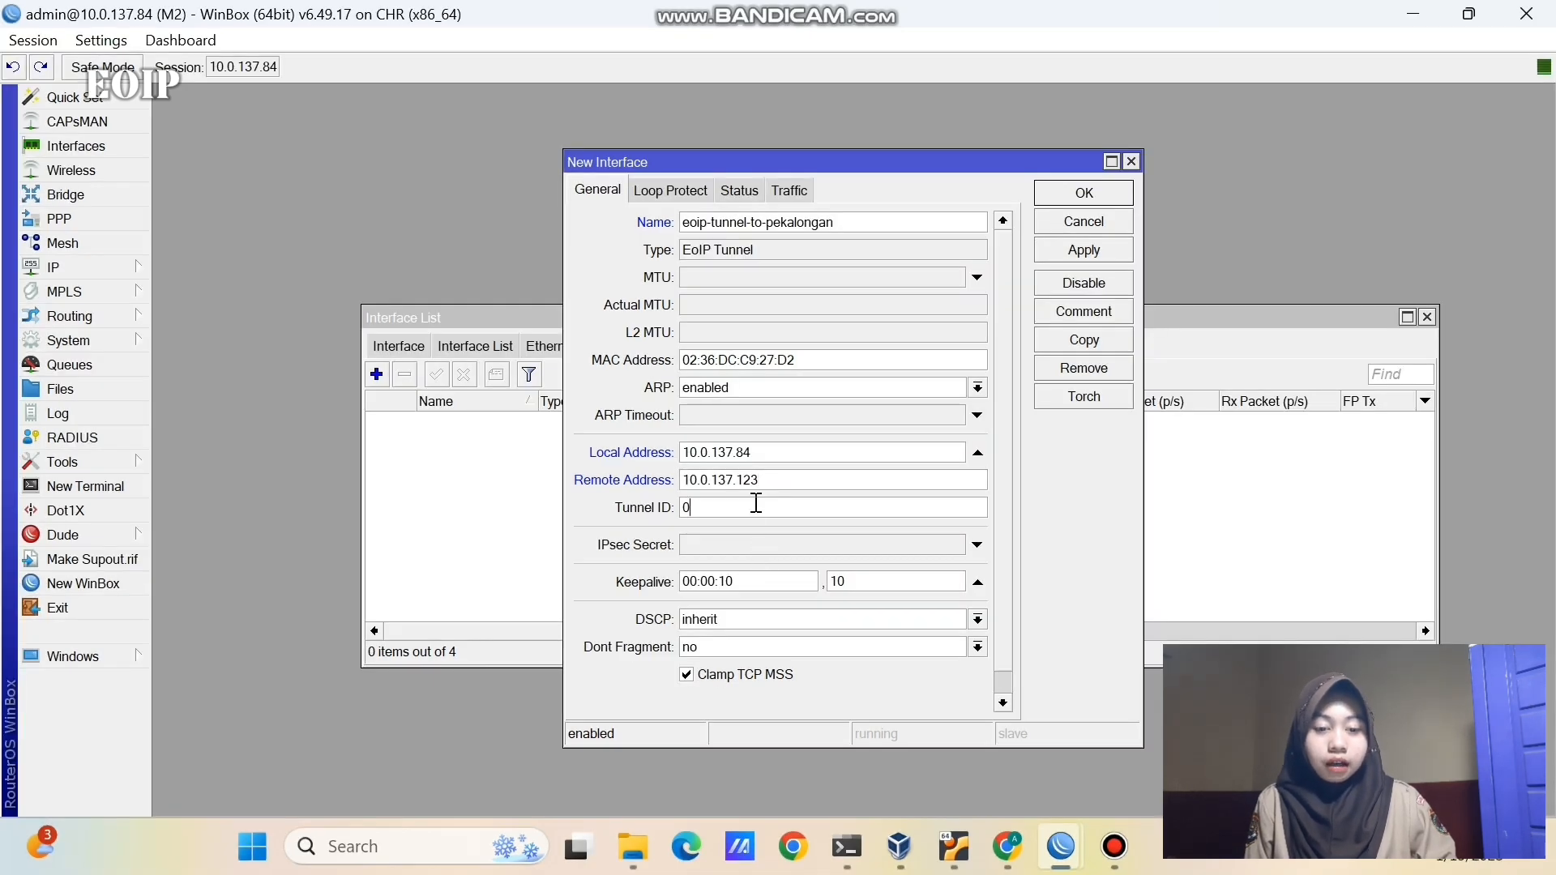
pyautogui.press('BackSpace')
pyautogui.write('1')
pyautogui.click(1112, 246)
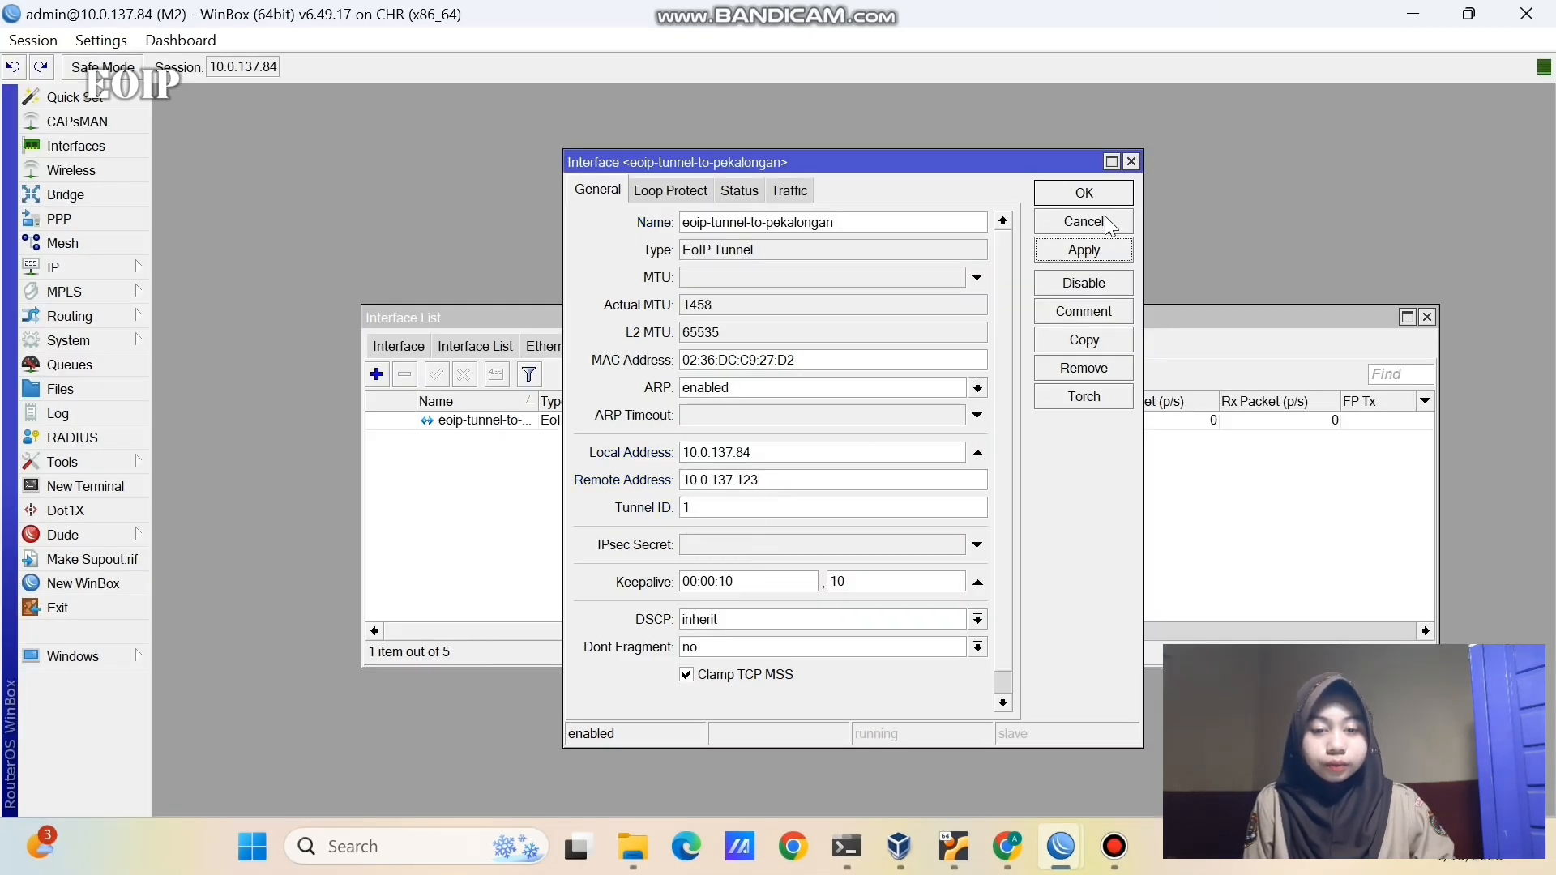
pyautogui.click(1105, 191)
pyautogui.click(413, 340)
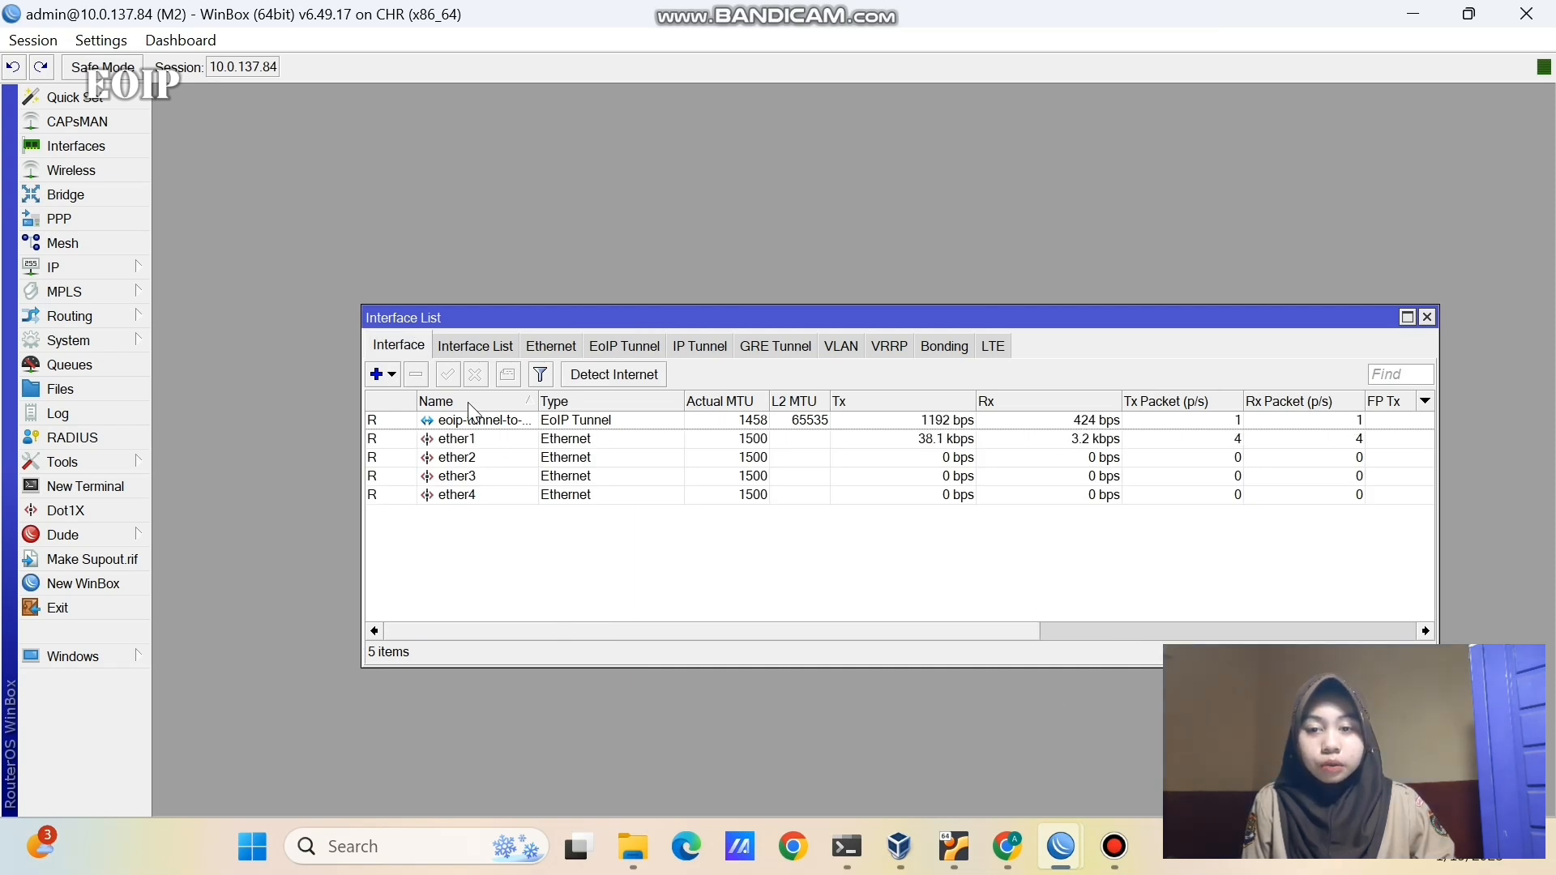
# - Create a new bridge named bridge-eoip on router M2
pyautogui.click(134, 193)
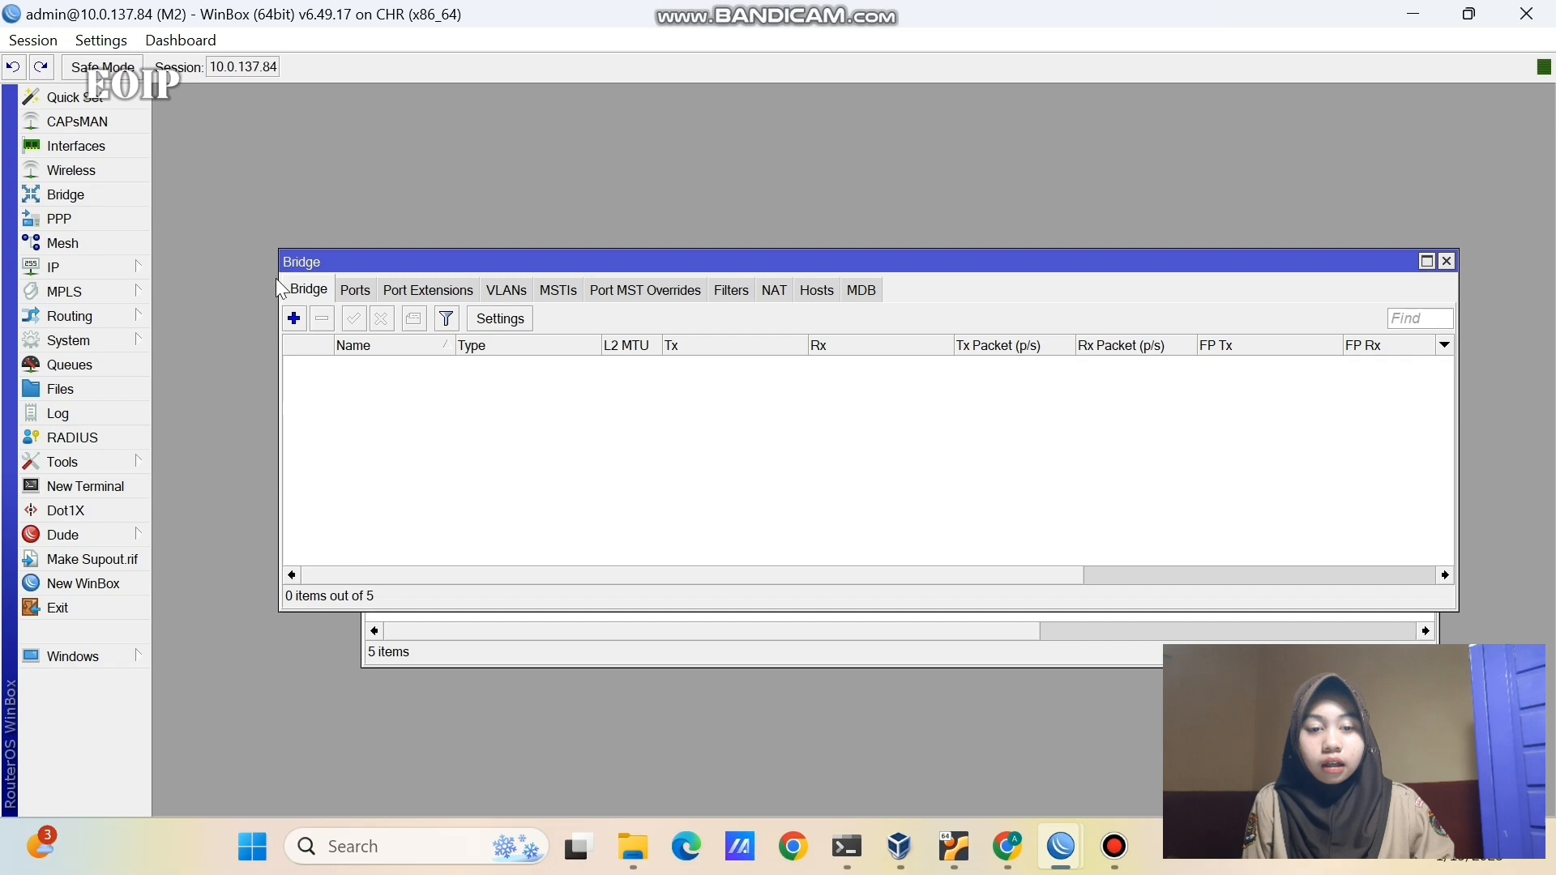
pyautogui.click(294, 320)
pyautogui.click(814, 285)
pyautogui.press('BackSpace')
pyautogui.write('-e')
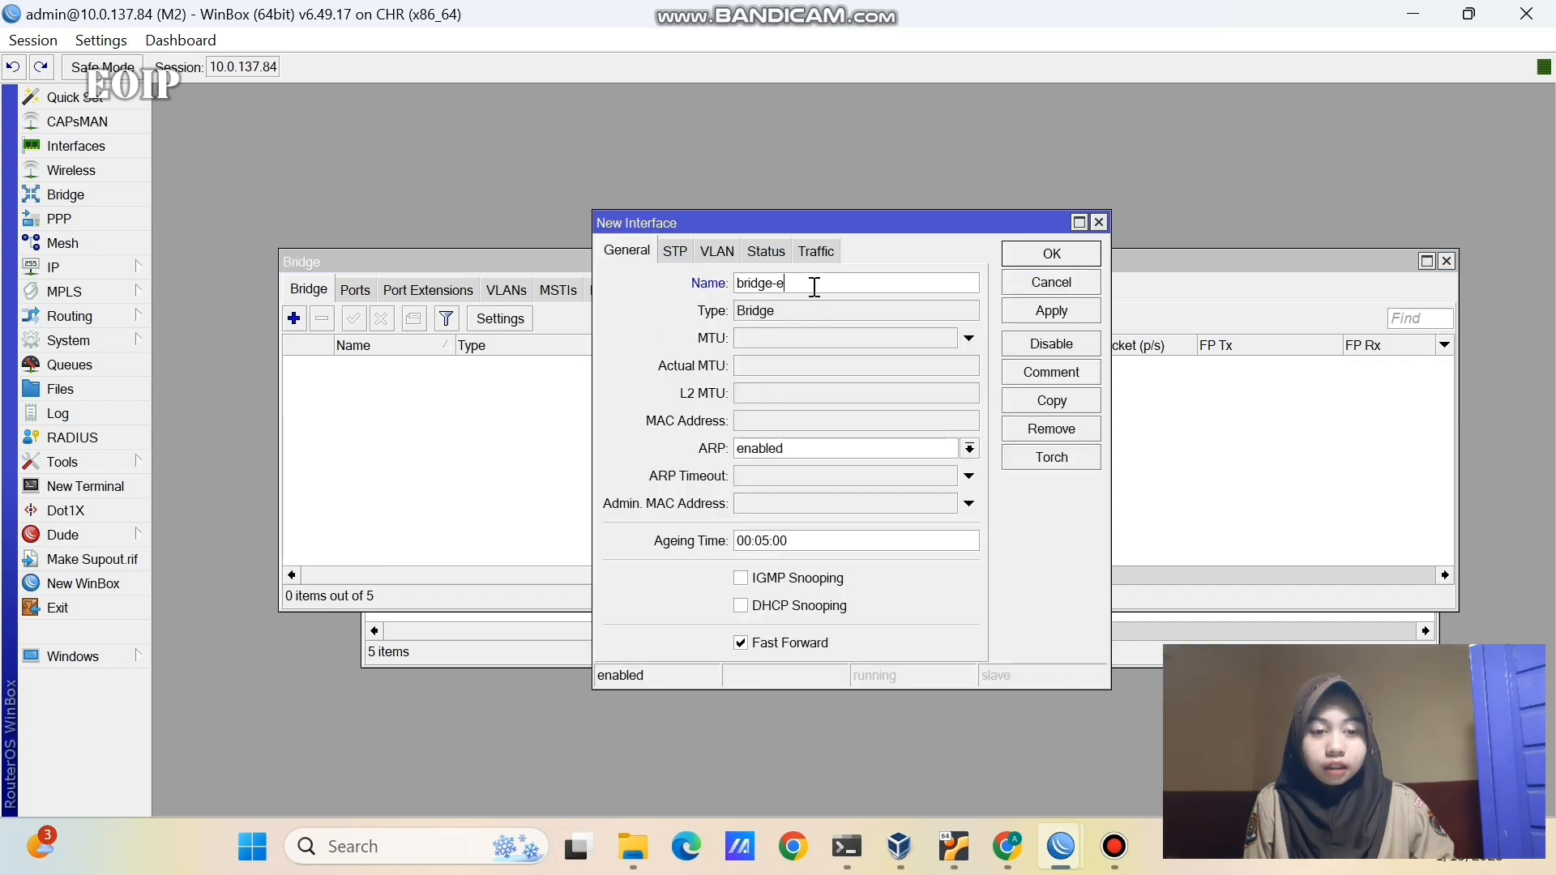
pyautogui.write('oip')
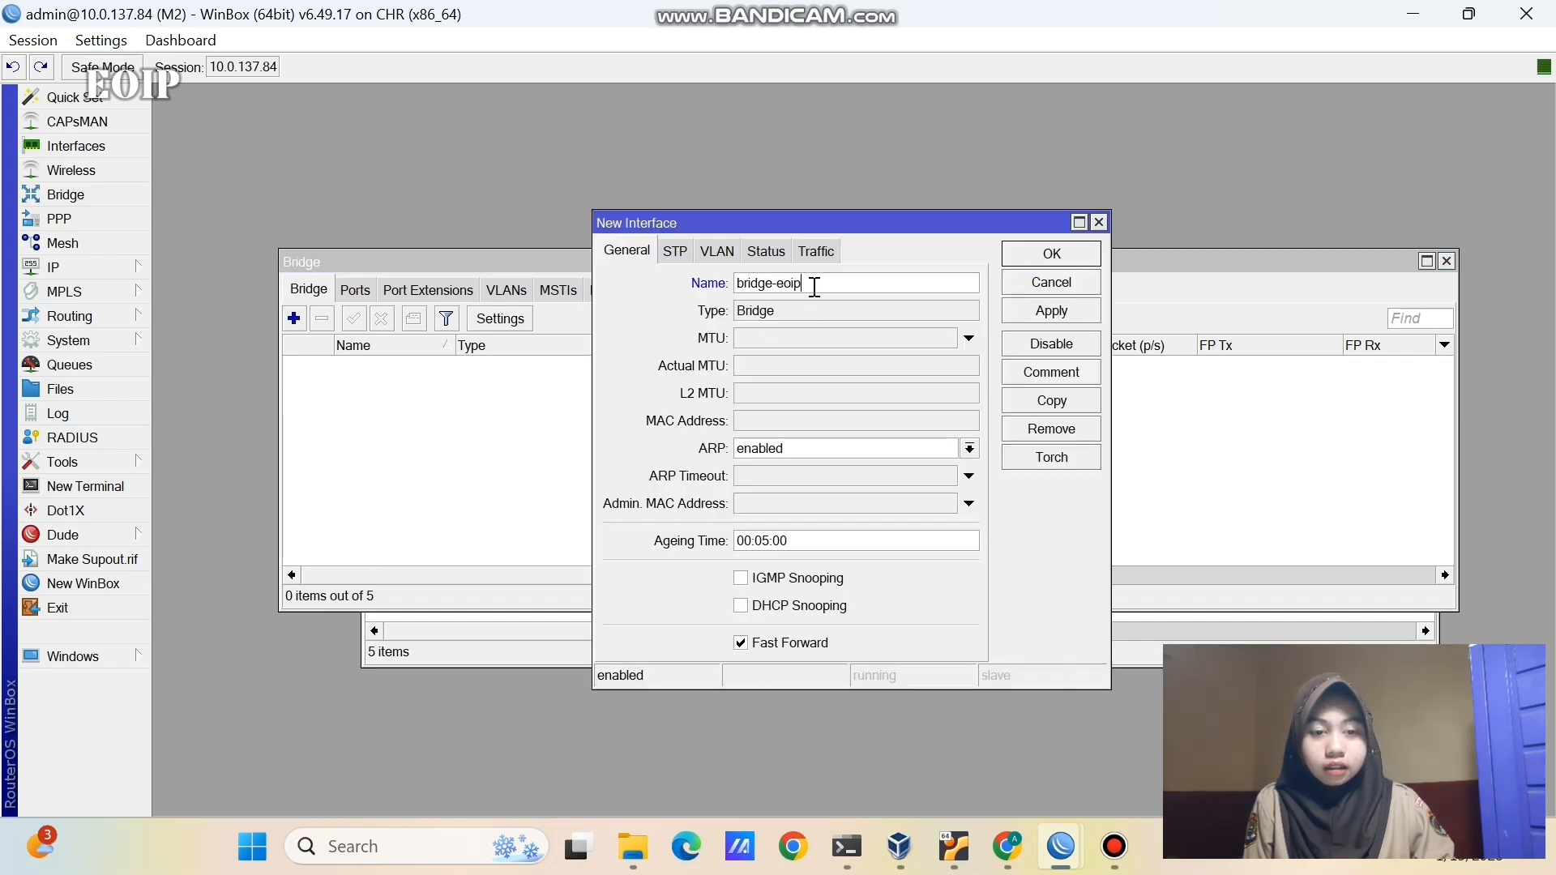
pyautogui.click(1069, 315)
pyautogui.click(1053, 255)
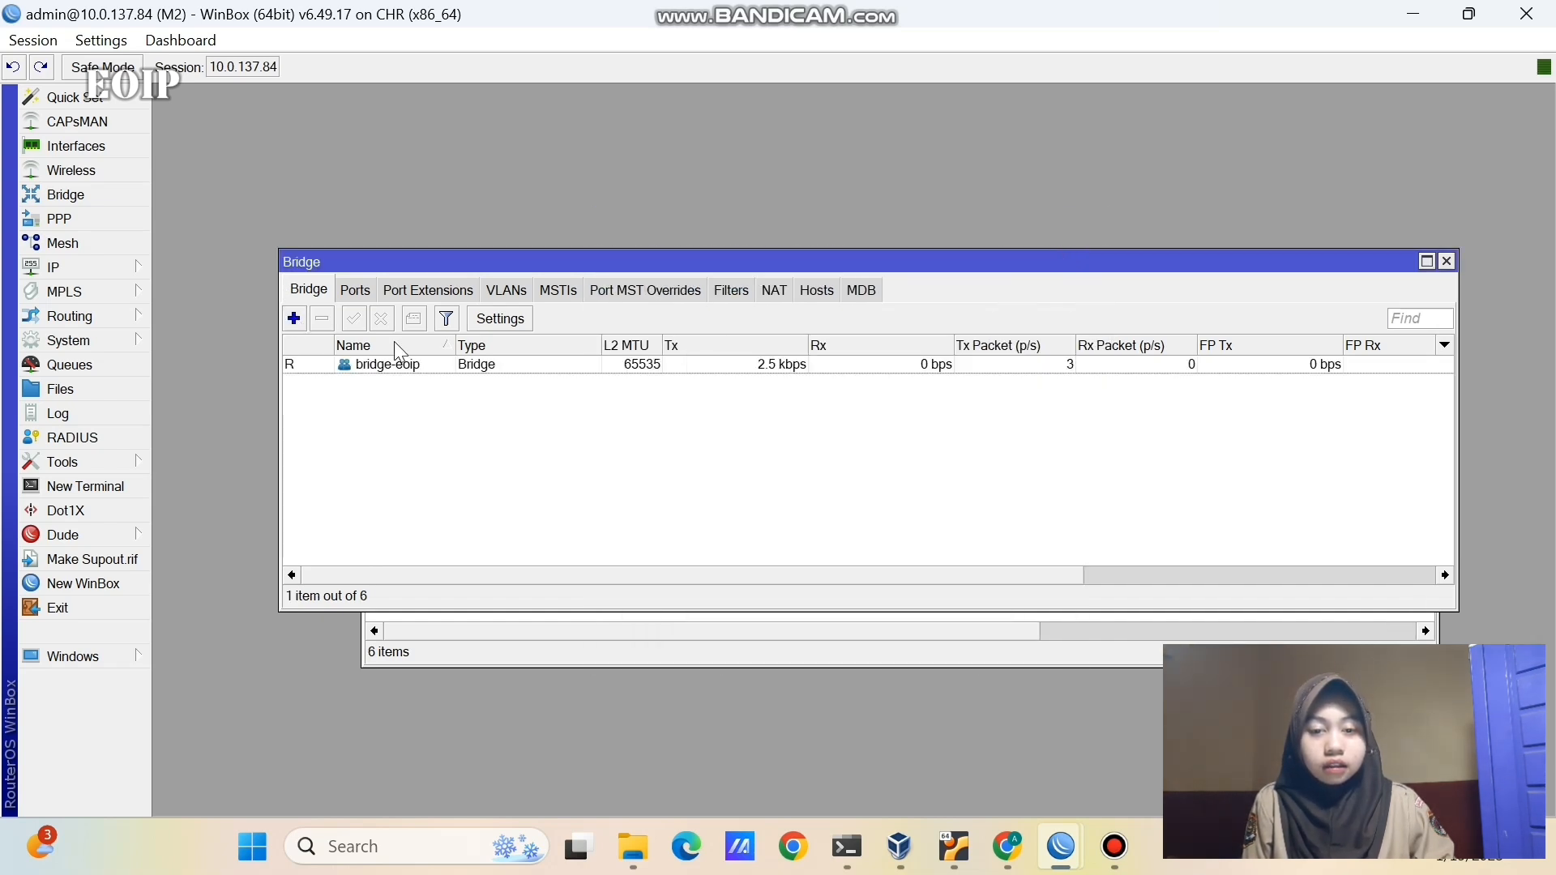
# - Add eoip-tunnel-to-pekalongan and ether2 as ports of bridge-eoip
pyautogui.click(356, 295)
pyautogui.click(294, 319)
pyautogui.click(748, 308)
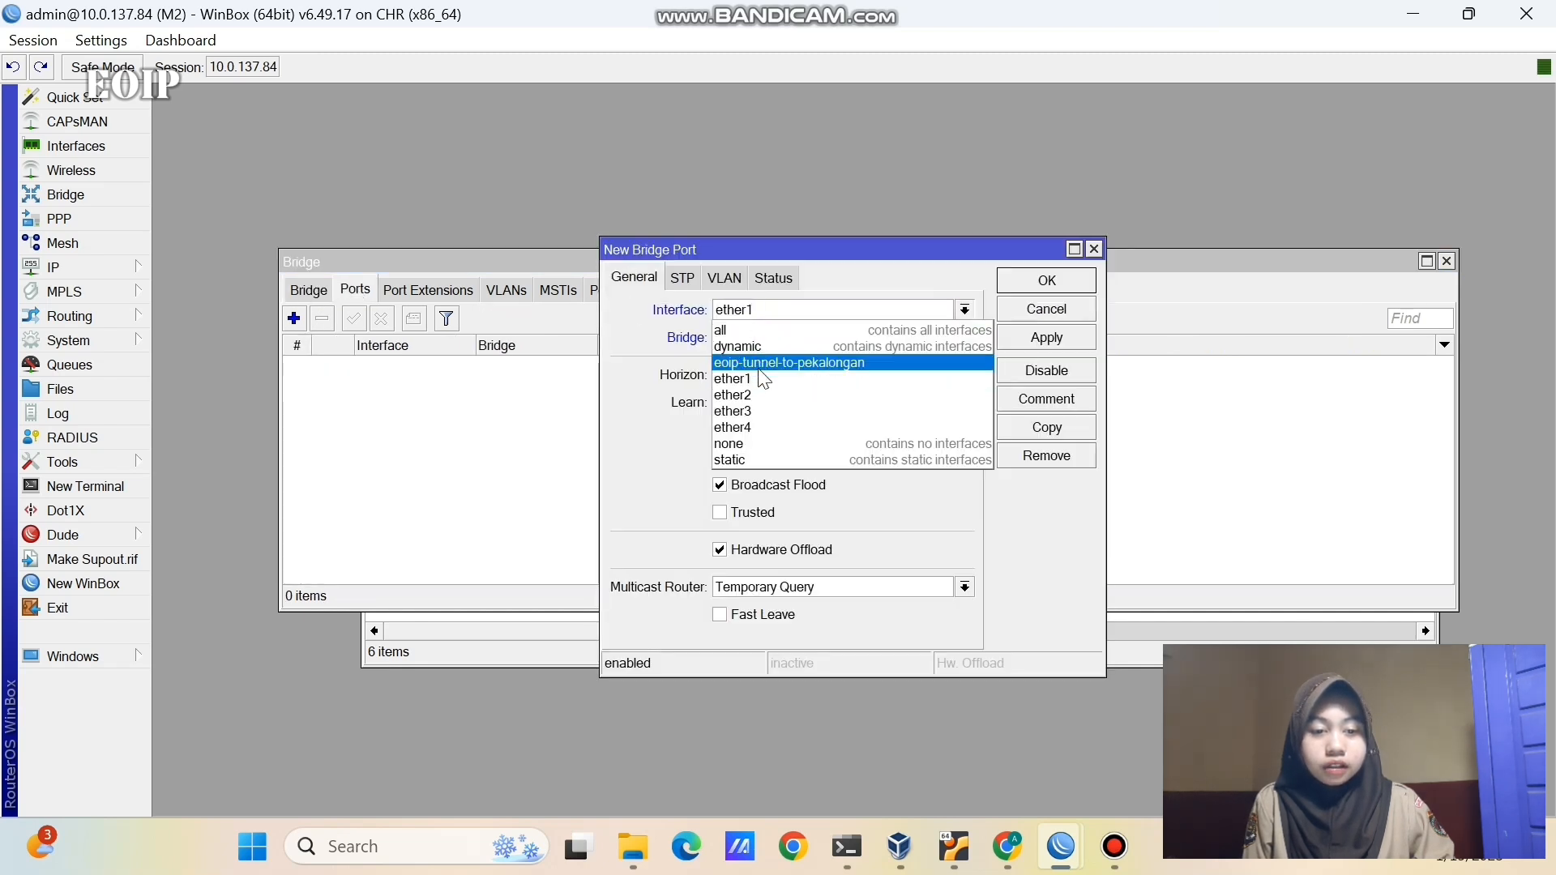
pyautogui.click(765, 364)
pyautogui.click(1023, 295)
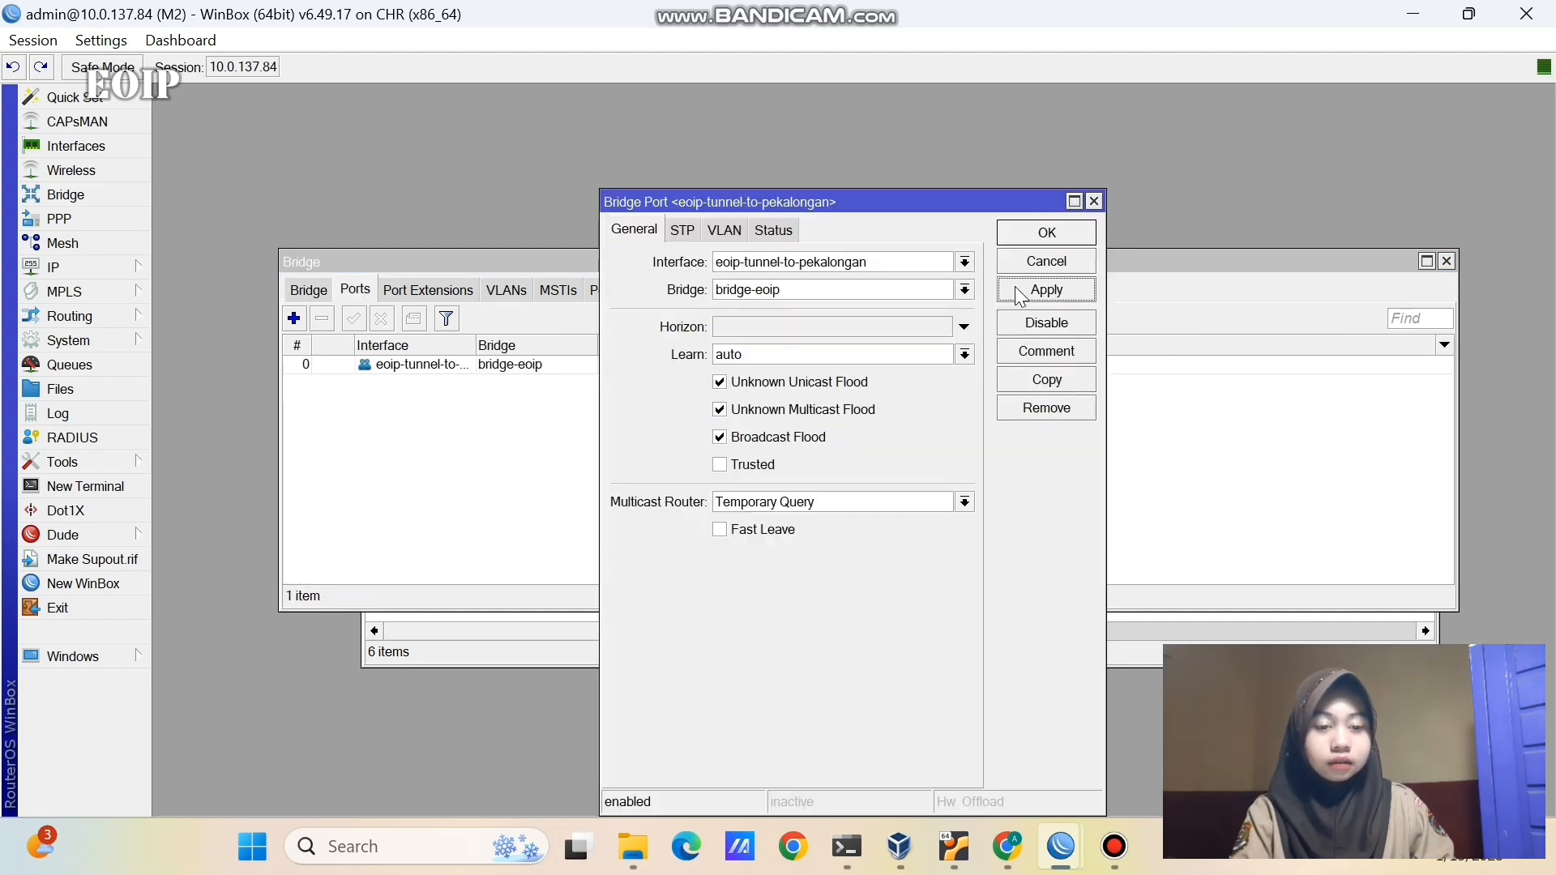
pyautogui.click(1015, 235)
pyautogui.click(294, 319)
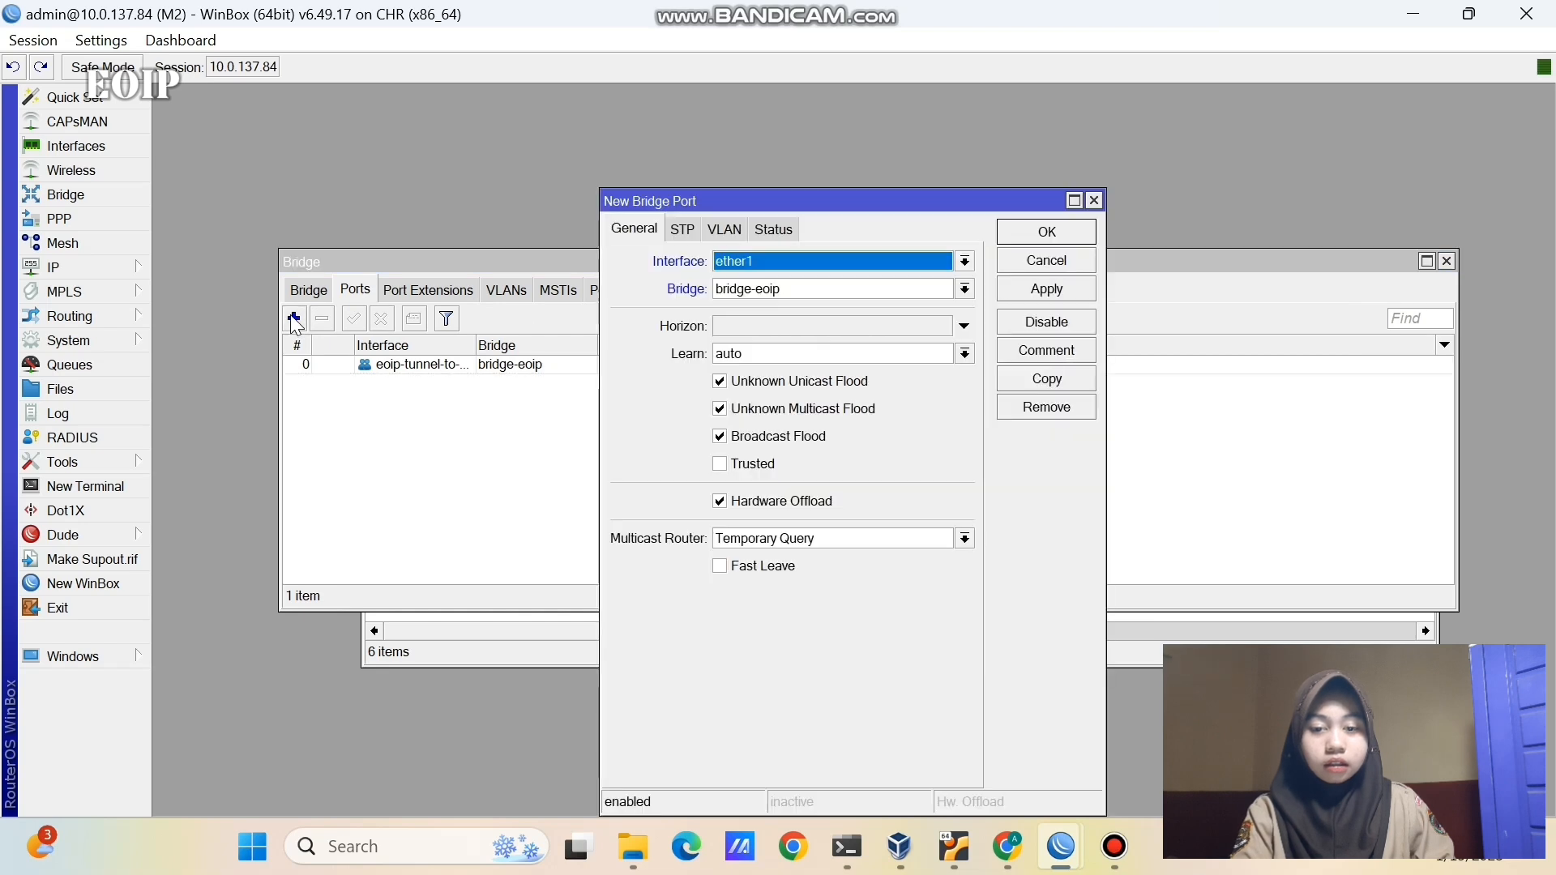
pyautogui.click(739, 265)
pyautogui.click(739, 340)
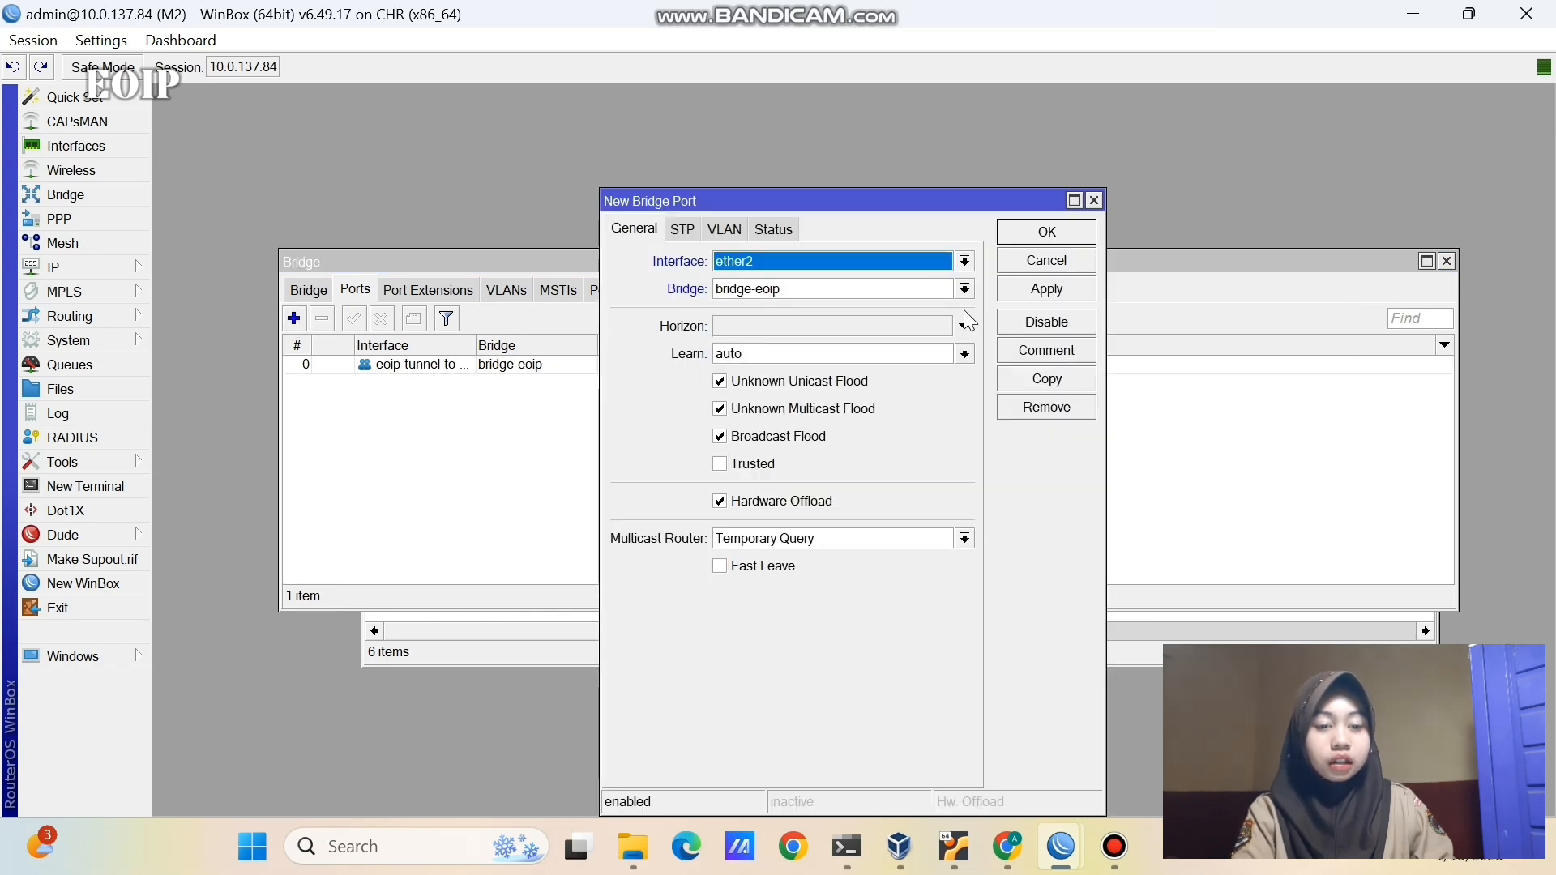
pyautogui.click(1046, 292)
pyautogui.click(1047, 232)
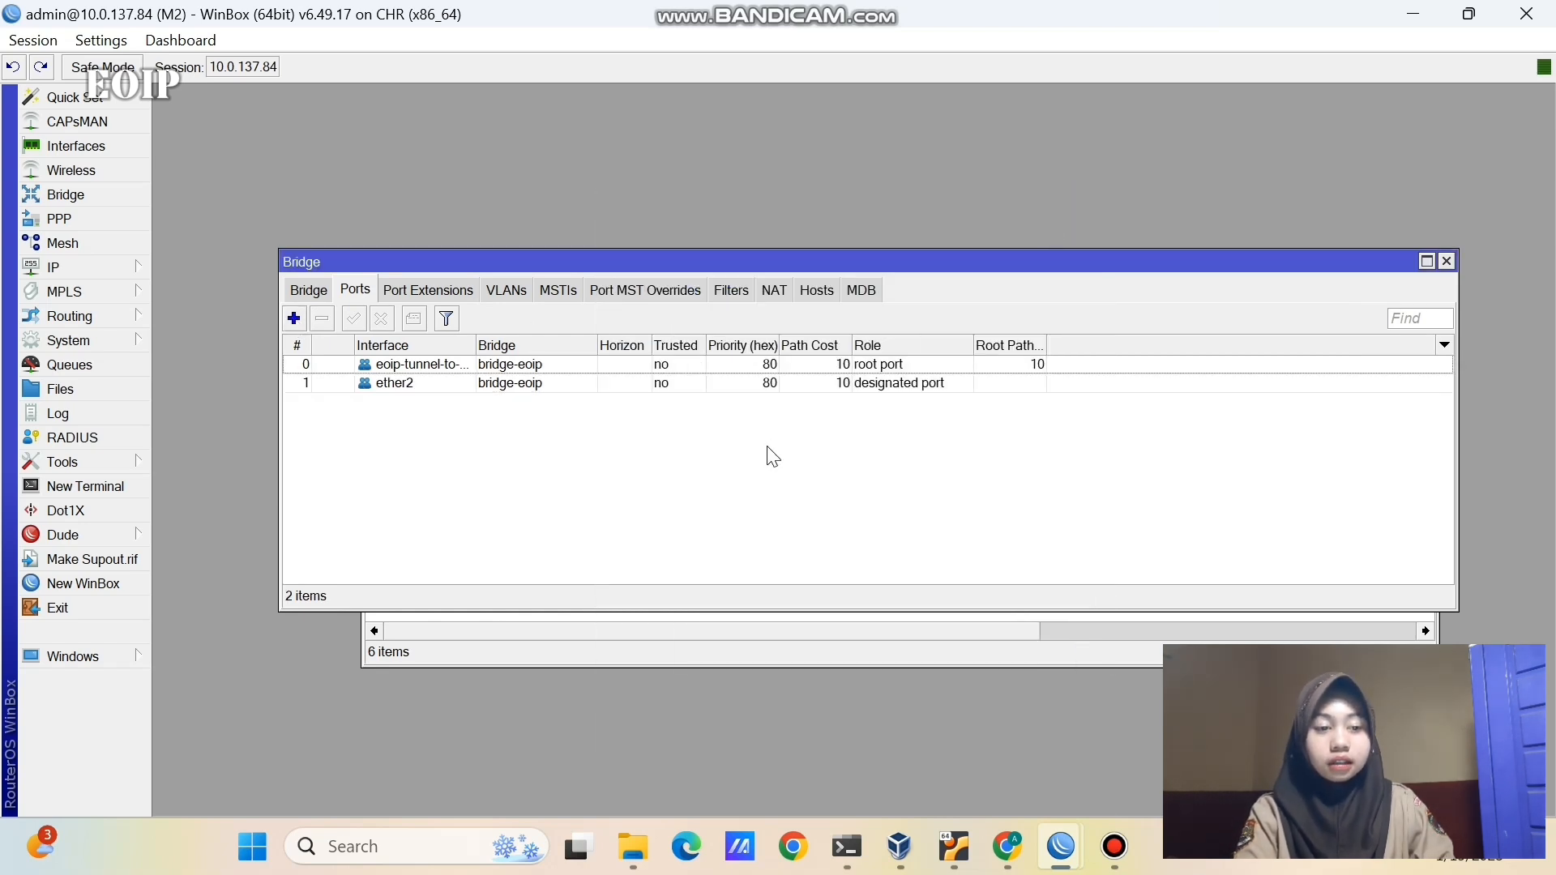
# - Return to the PNETLab topology and begin editing VPC1's address label
pyautogui.click(726, 646)
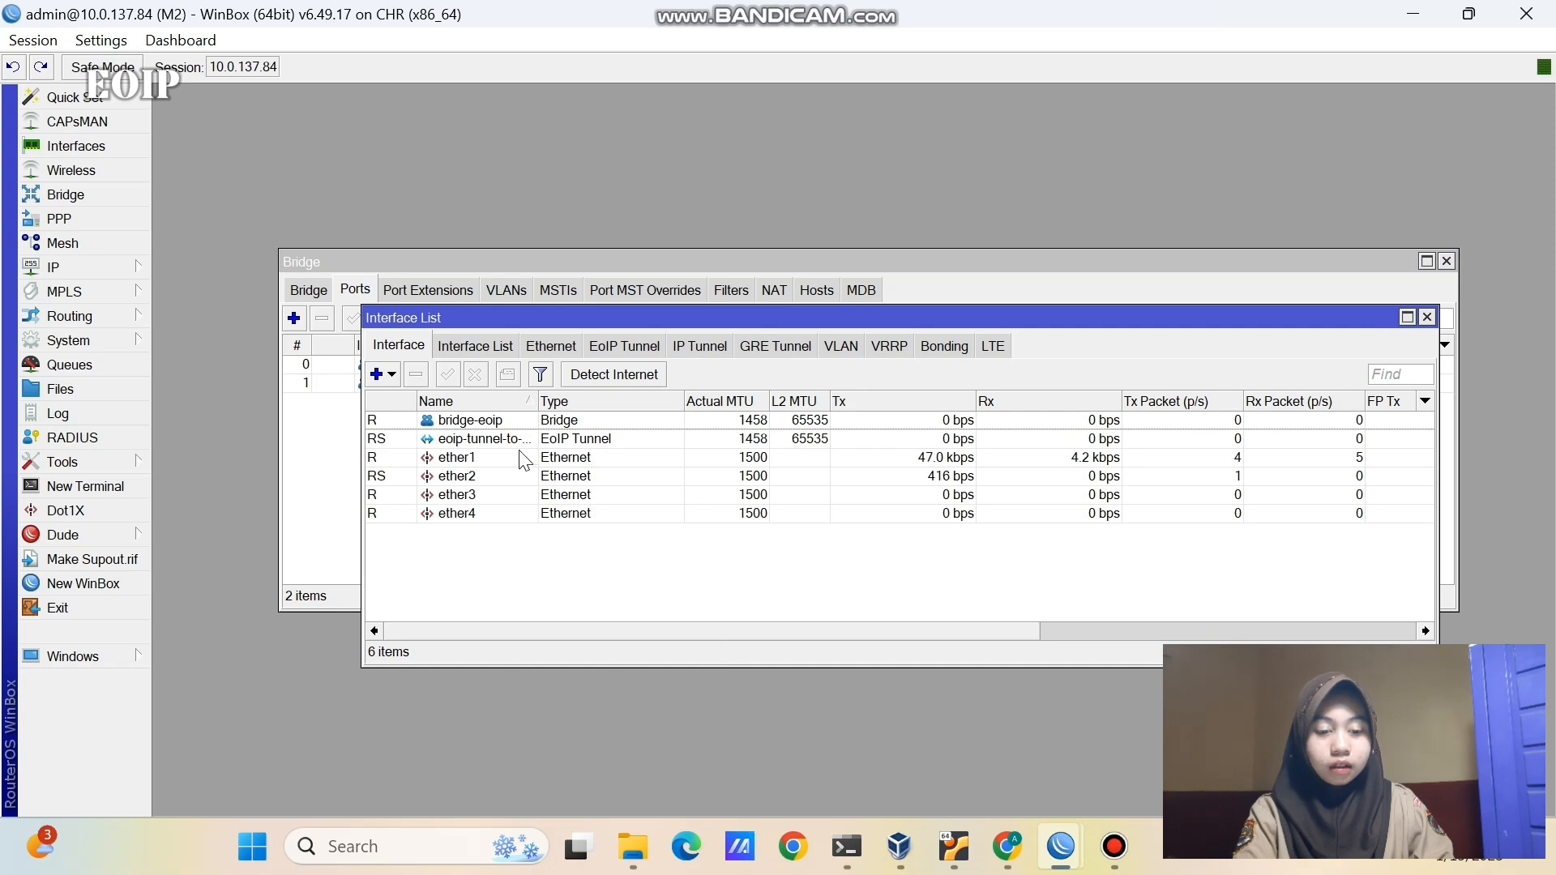
pyautogui.hotkey('alt', 'Tab')
pyautogui.click(551, 712)
# - Replace the x in the VPC labels, making VPC1 192.168.1.10 and VPC2 192.168.1.20
pyautogui.click(577, 714)
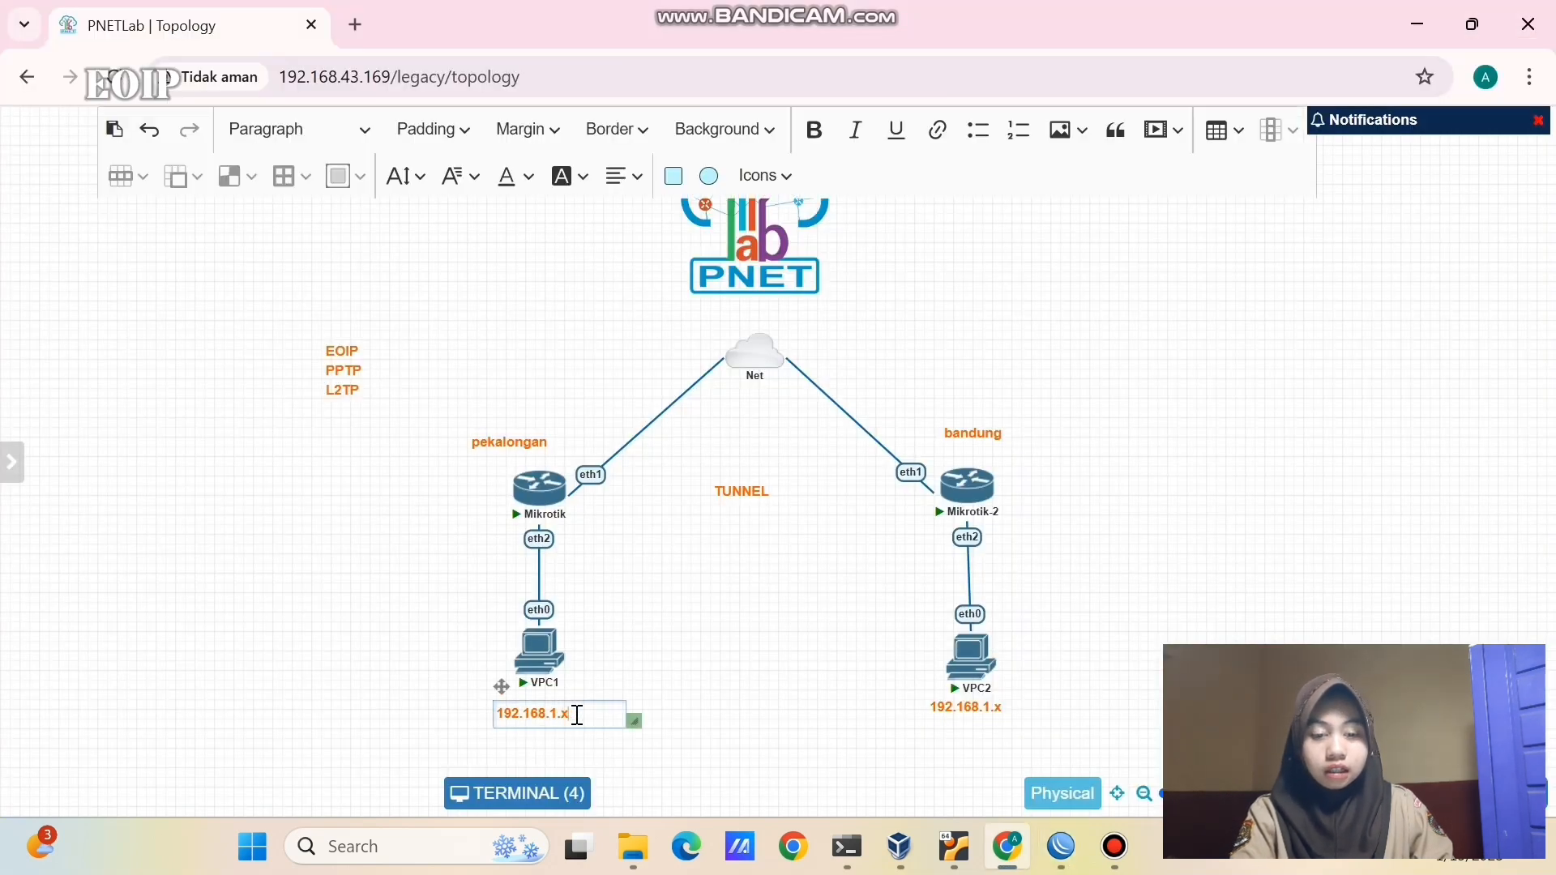
pyautogui.press('BackSpace')
pyautogui.write('10')
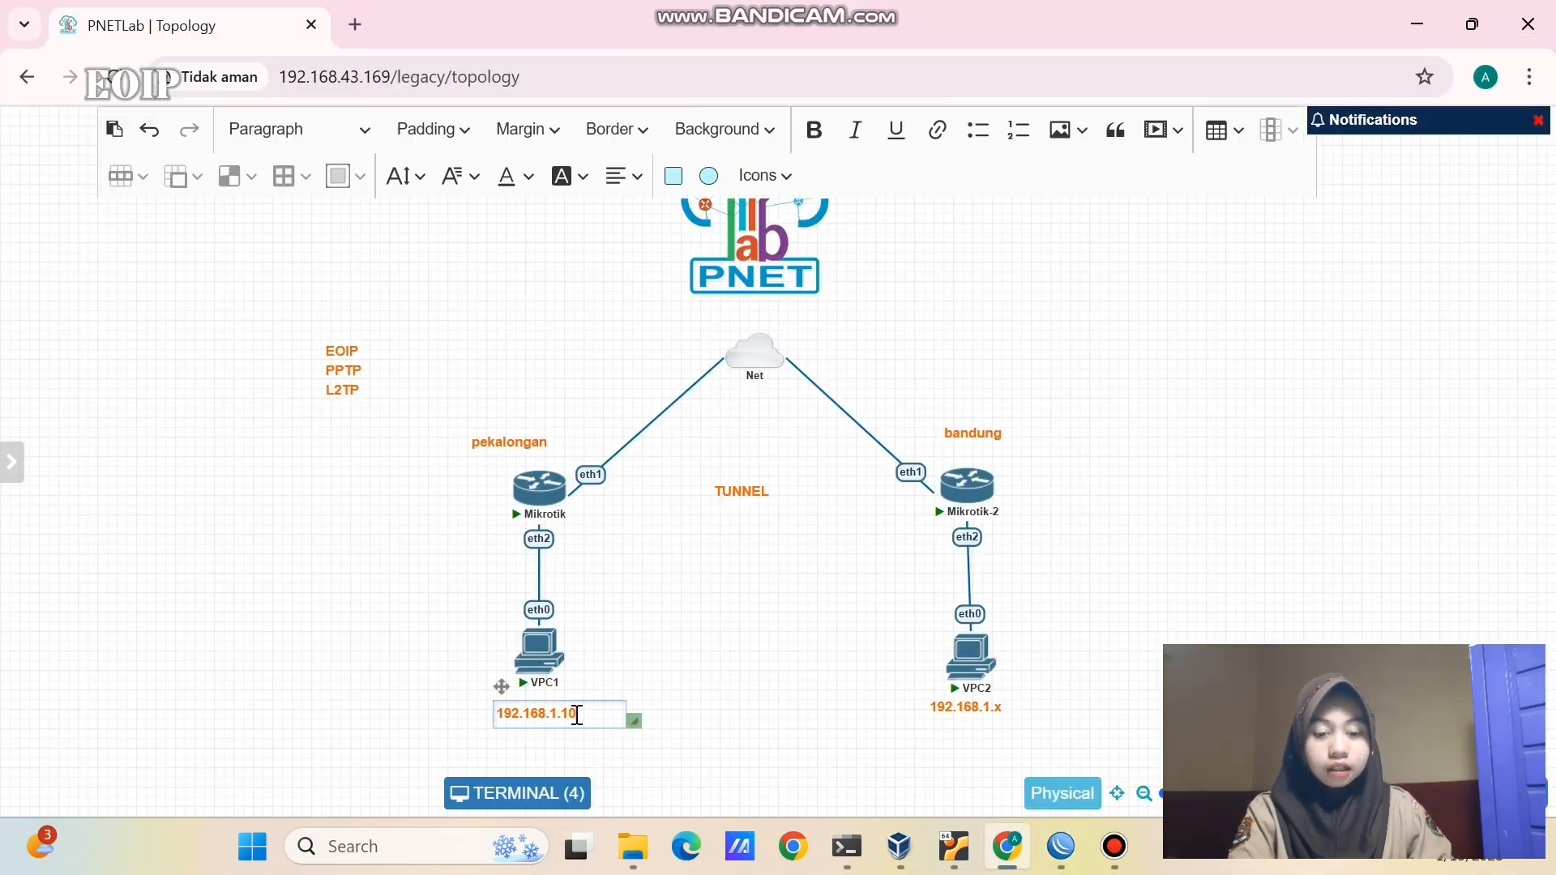
pyautogui.click(760, 737)
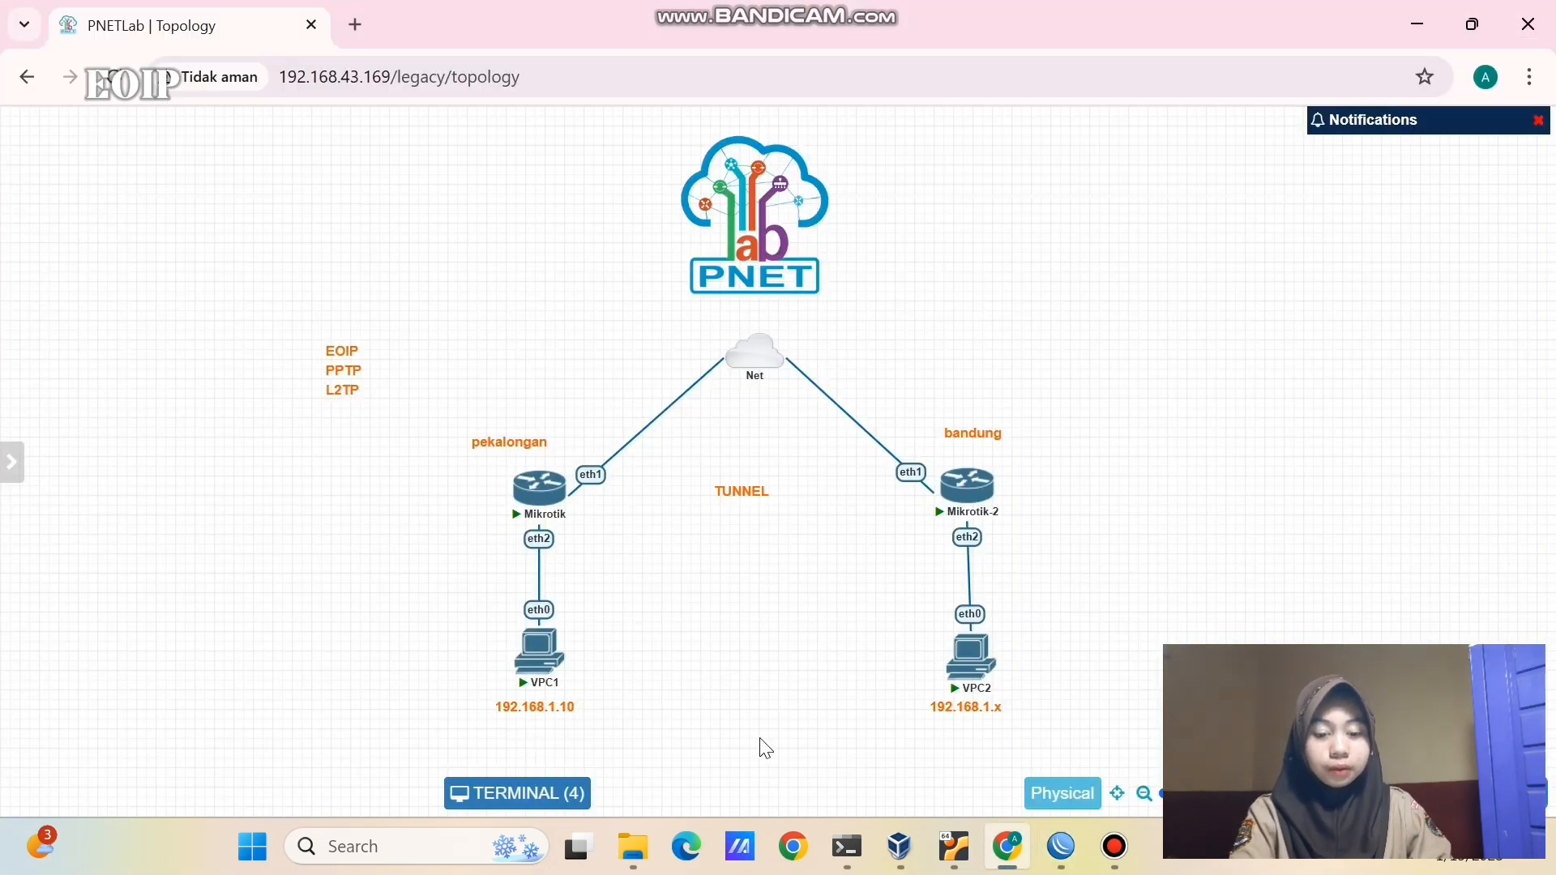
pyautogui.doubleClick(985, 708)
pyautogui.write('20')
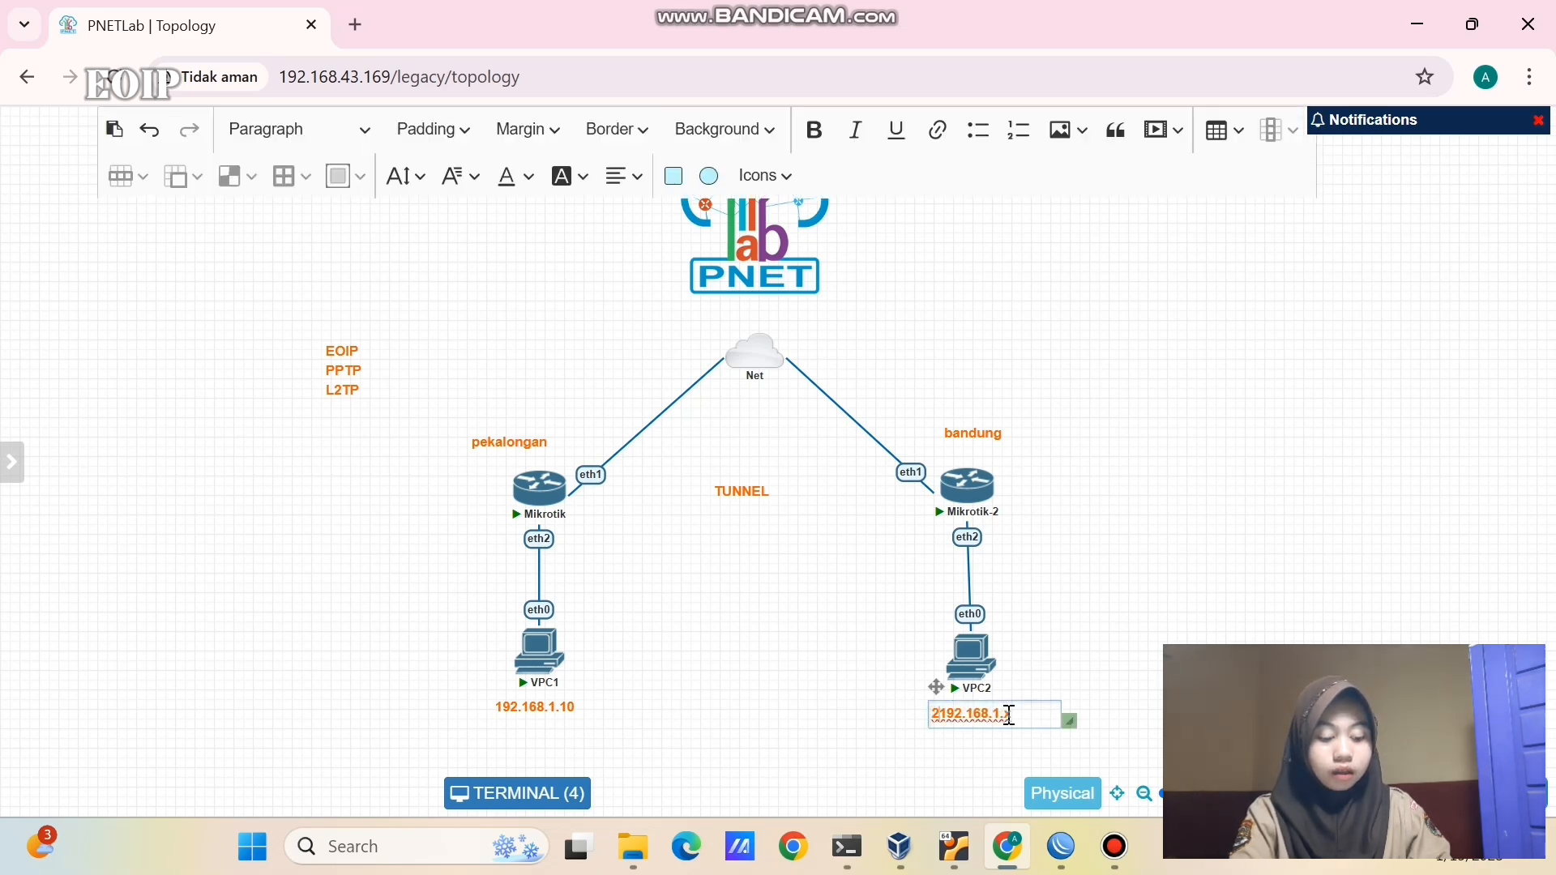
pyautogui.press('BackSpace')
pyautogui.press('BackSpace')
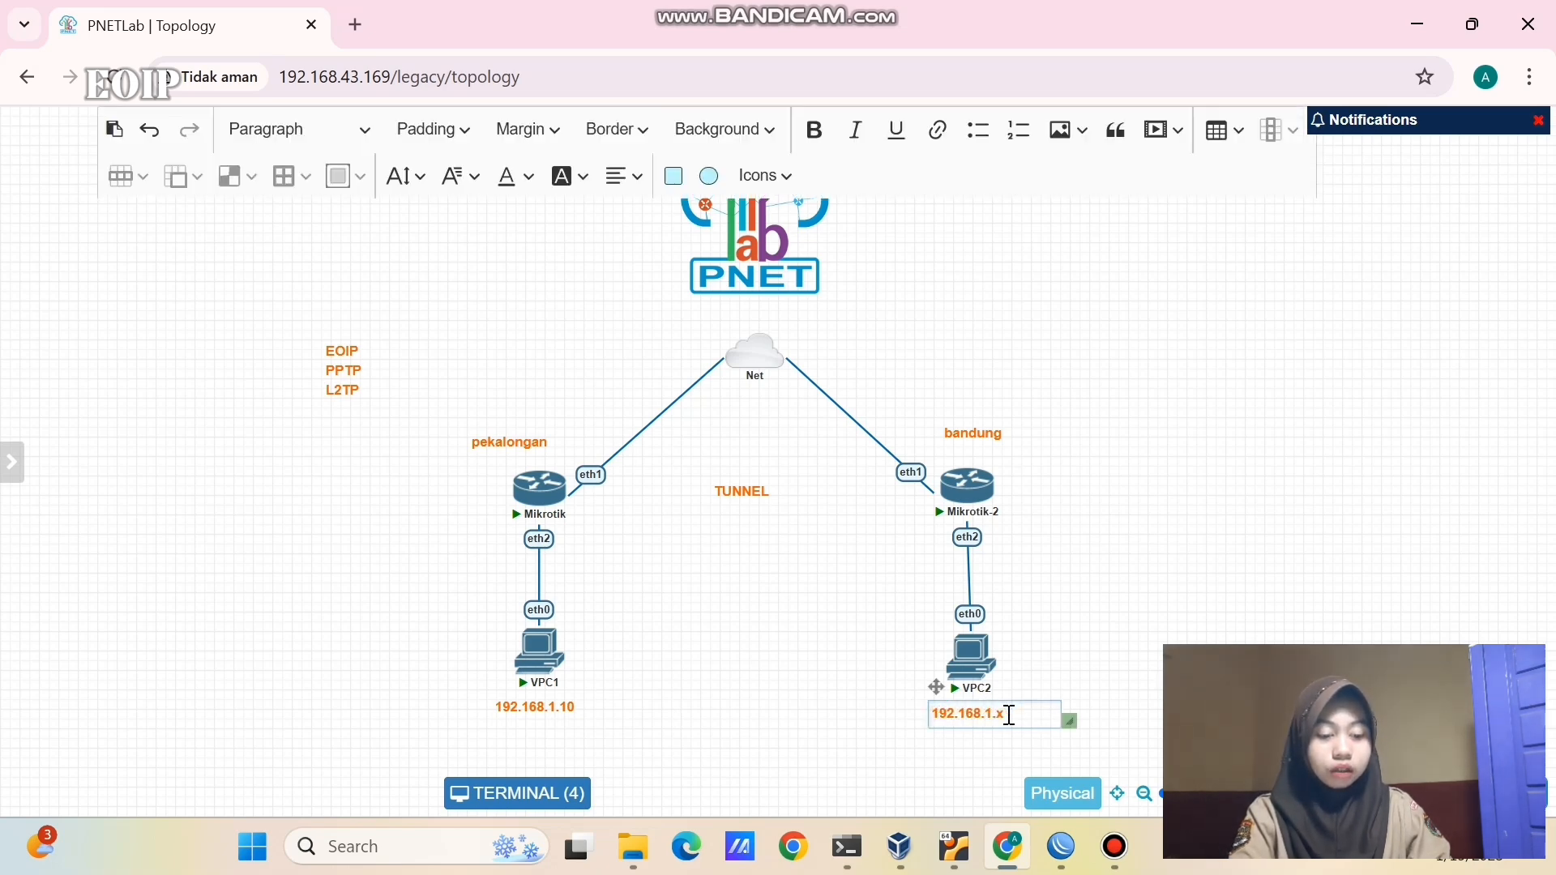
pyautogui.press('BackSpace')
pyautogui.write('20')
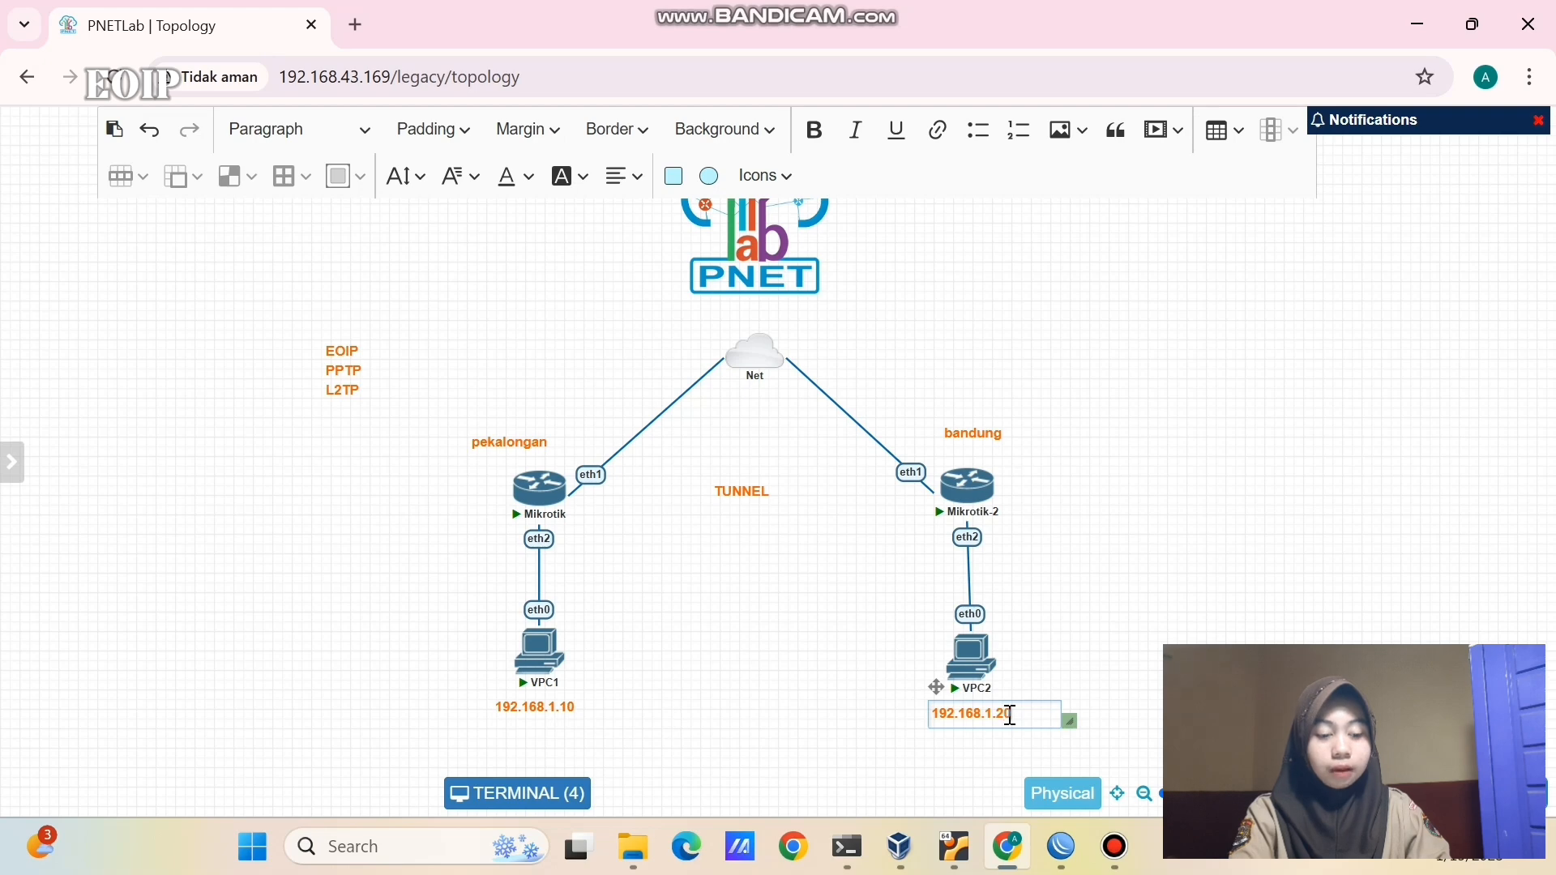
pyautogui.click(1197, 600)
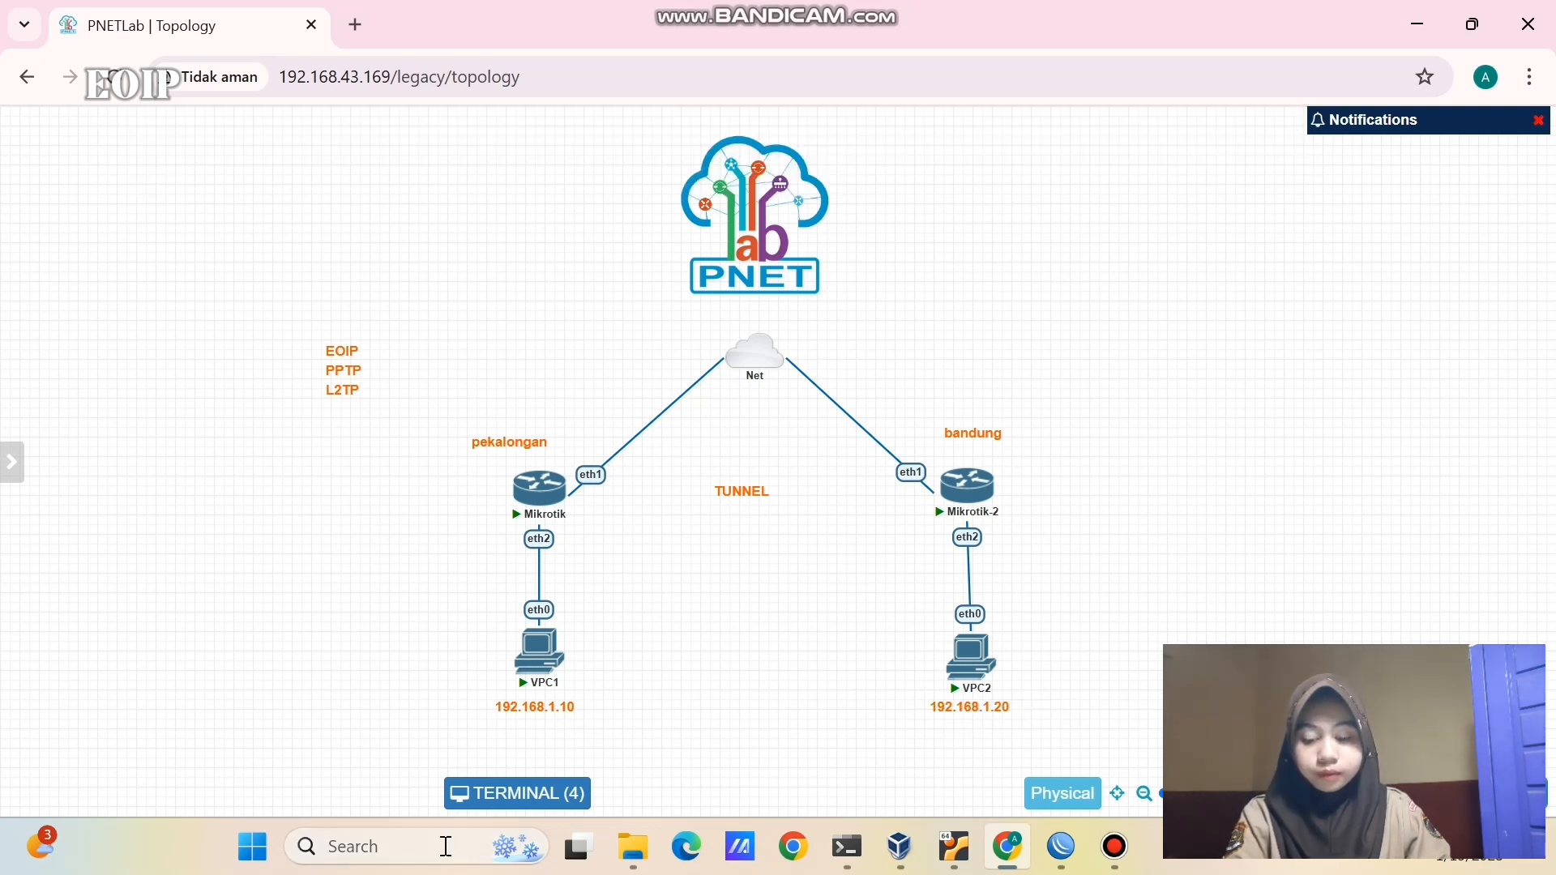
# - Open the VPC consoles and assign VPC1 192.168.1.10 and VPC2 192.168.1.20
pyautogui.click(494, 794)
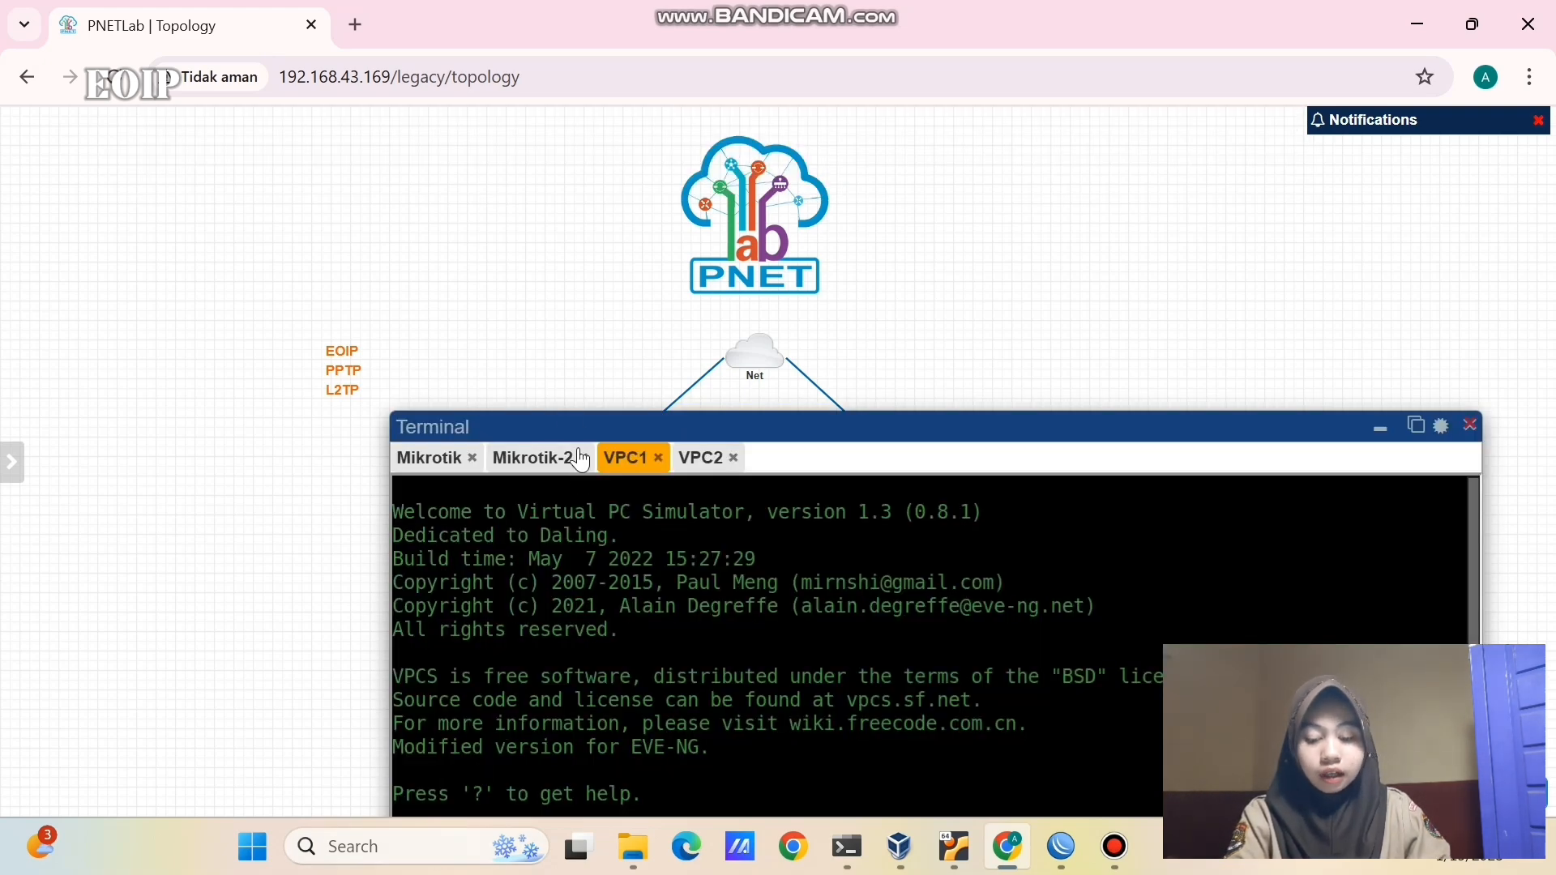
pyautogui.moveTo(565, 421); pyautogui.dragTo(517, 208)
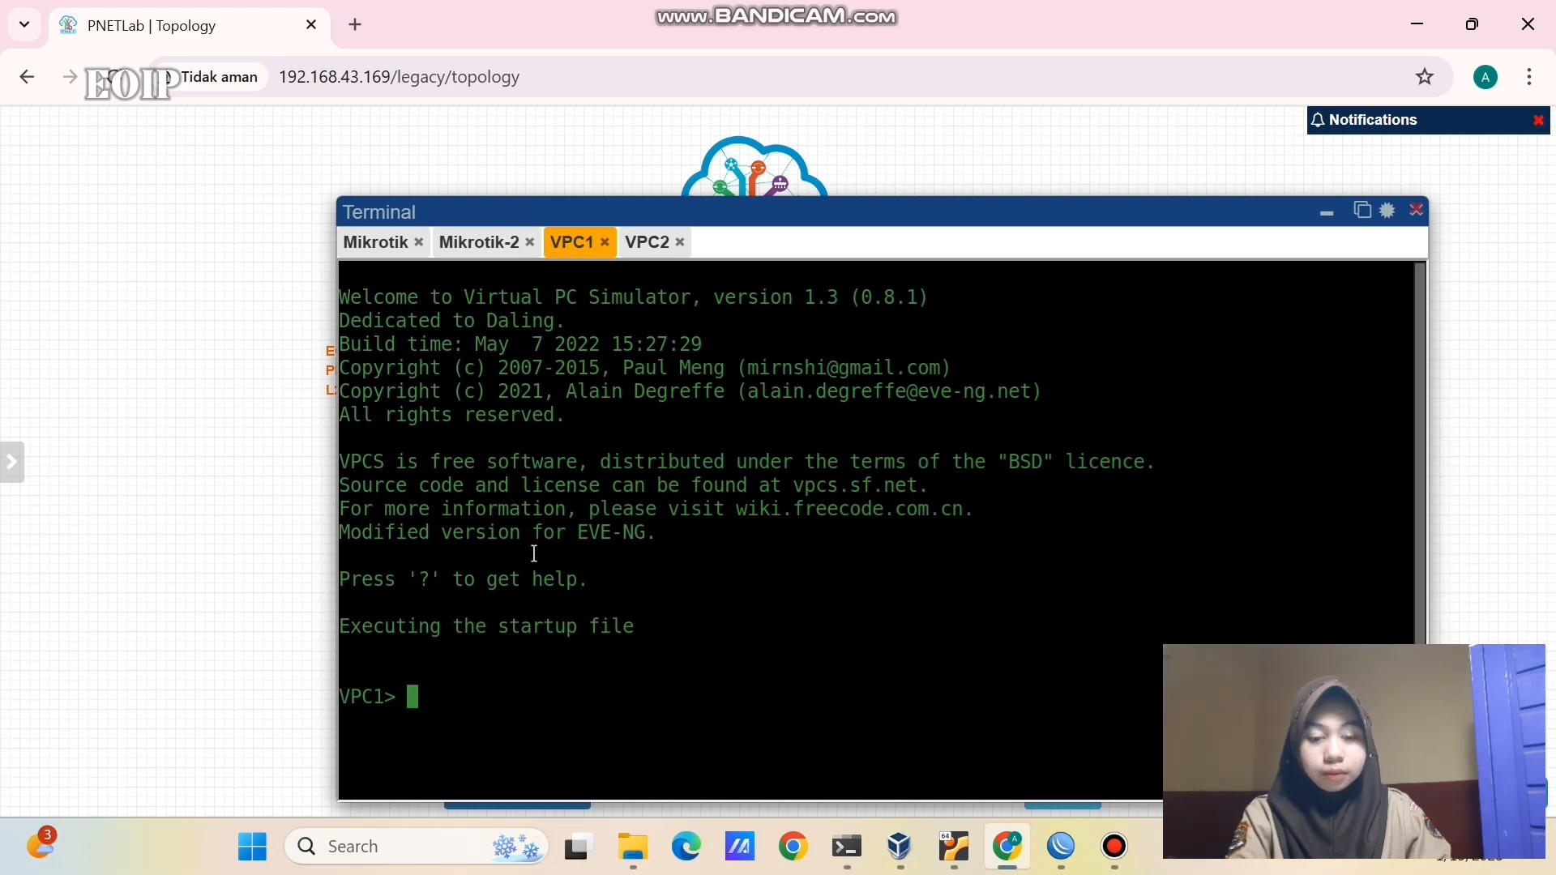
pyautogui.write('ip 192.1')
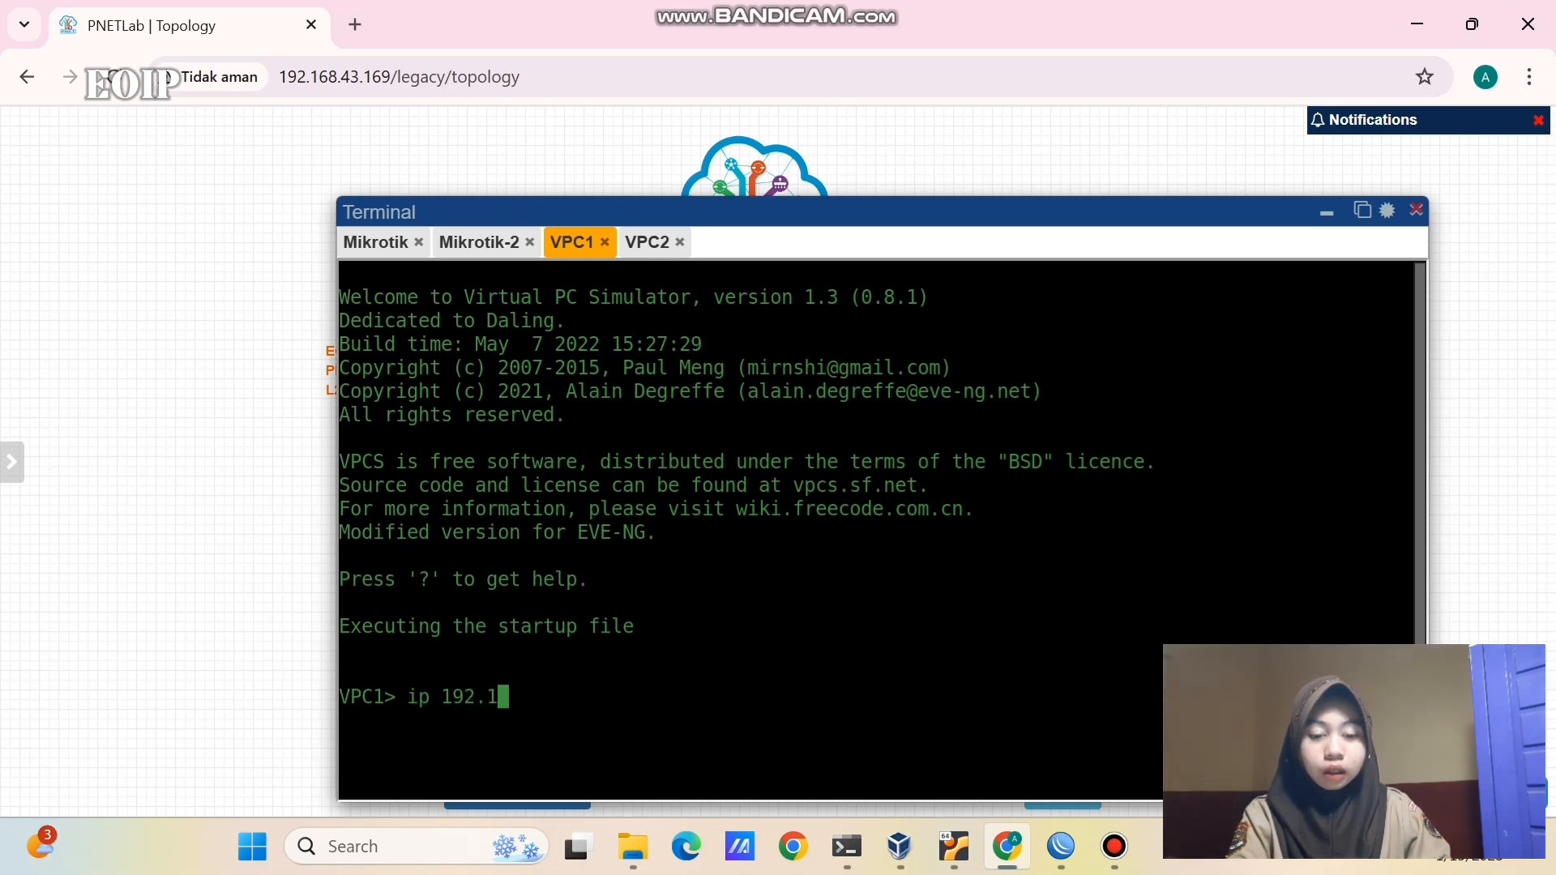
pyautogui.write('68.1.')
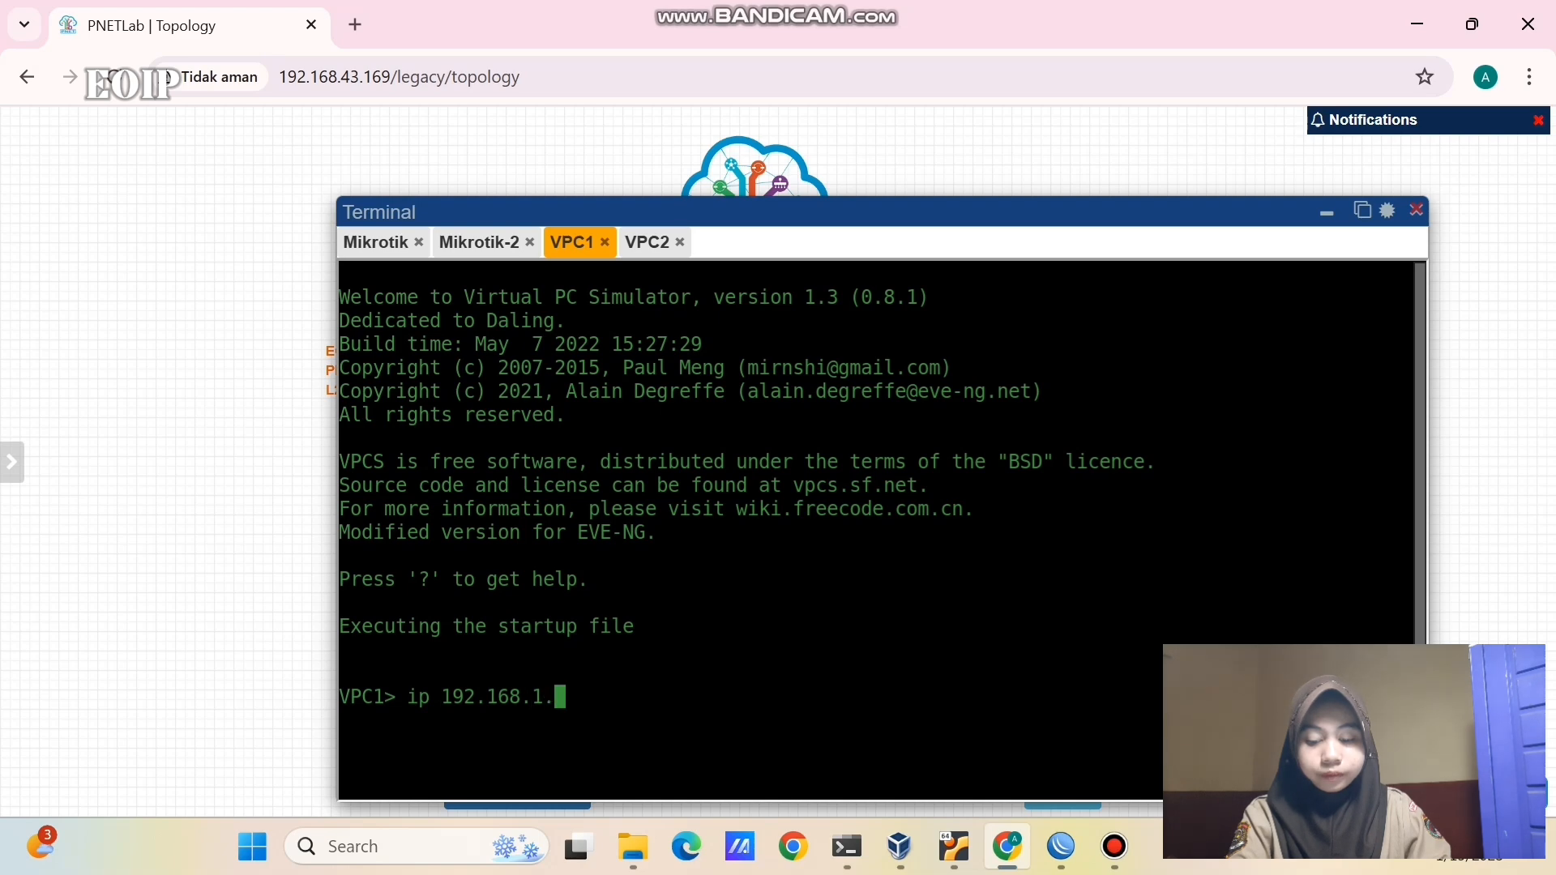
pyautogui.write('10')
pyautogui.press('Return')
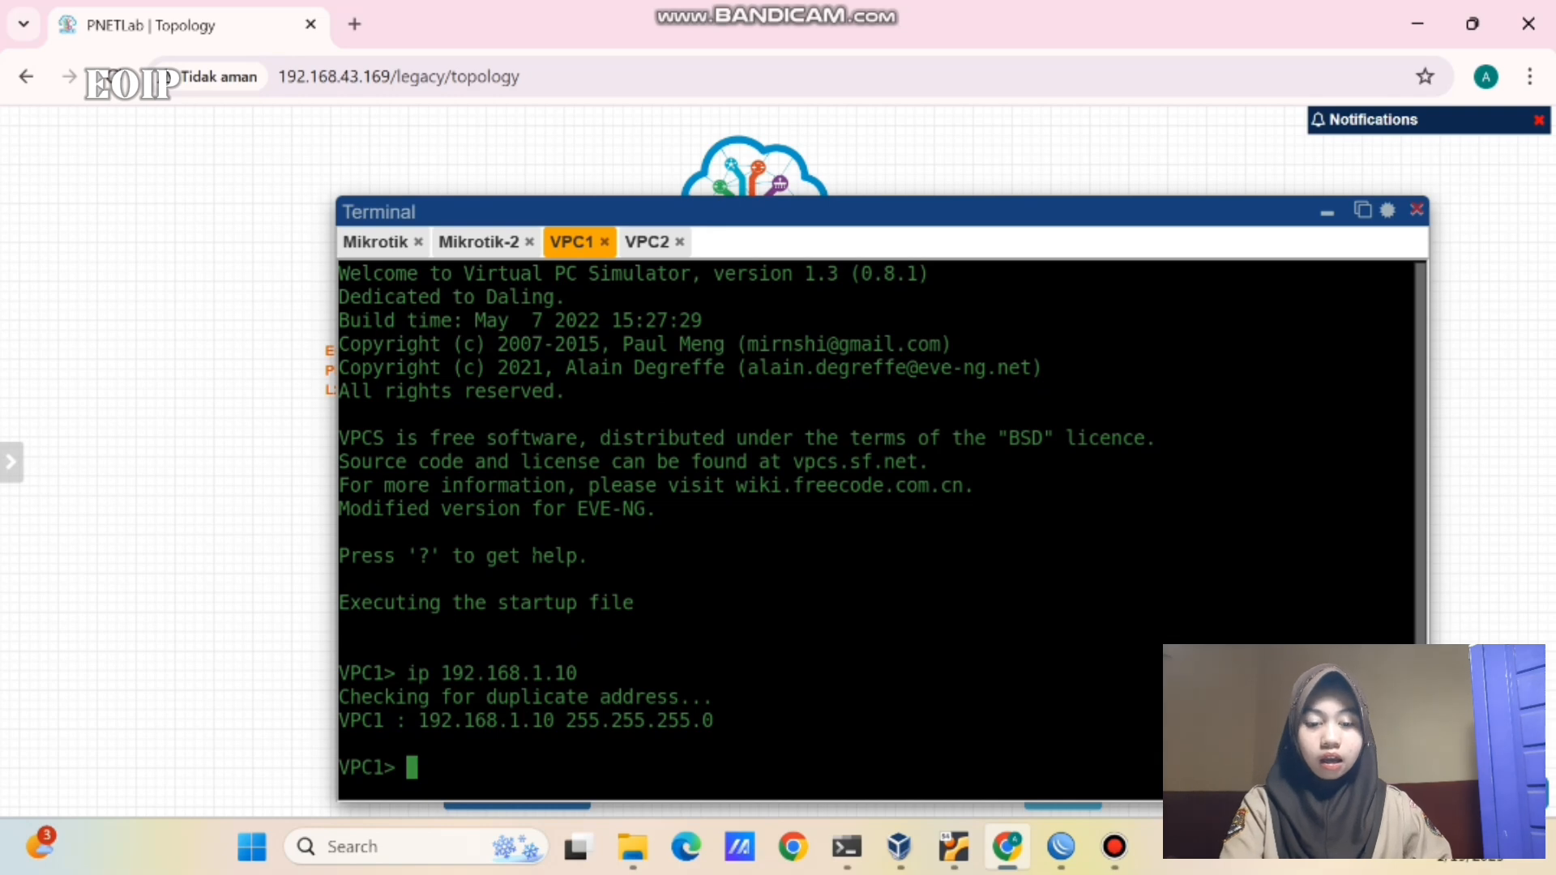
pyautogui.click(645, 242)
pyautogui.write('ip ')
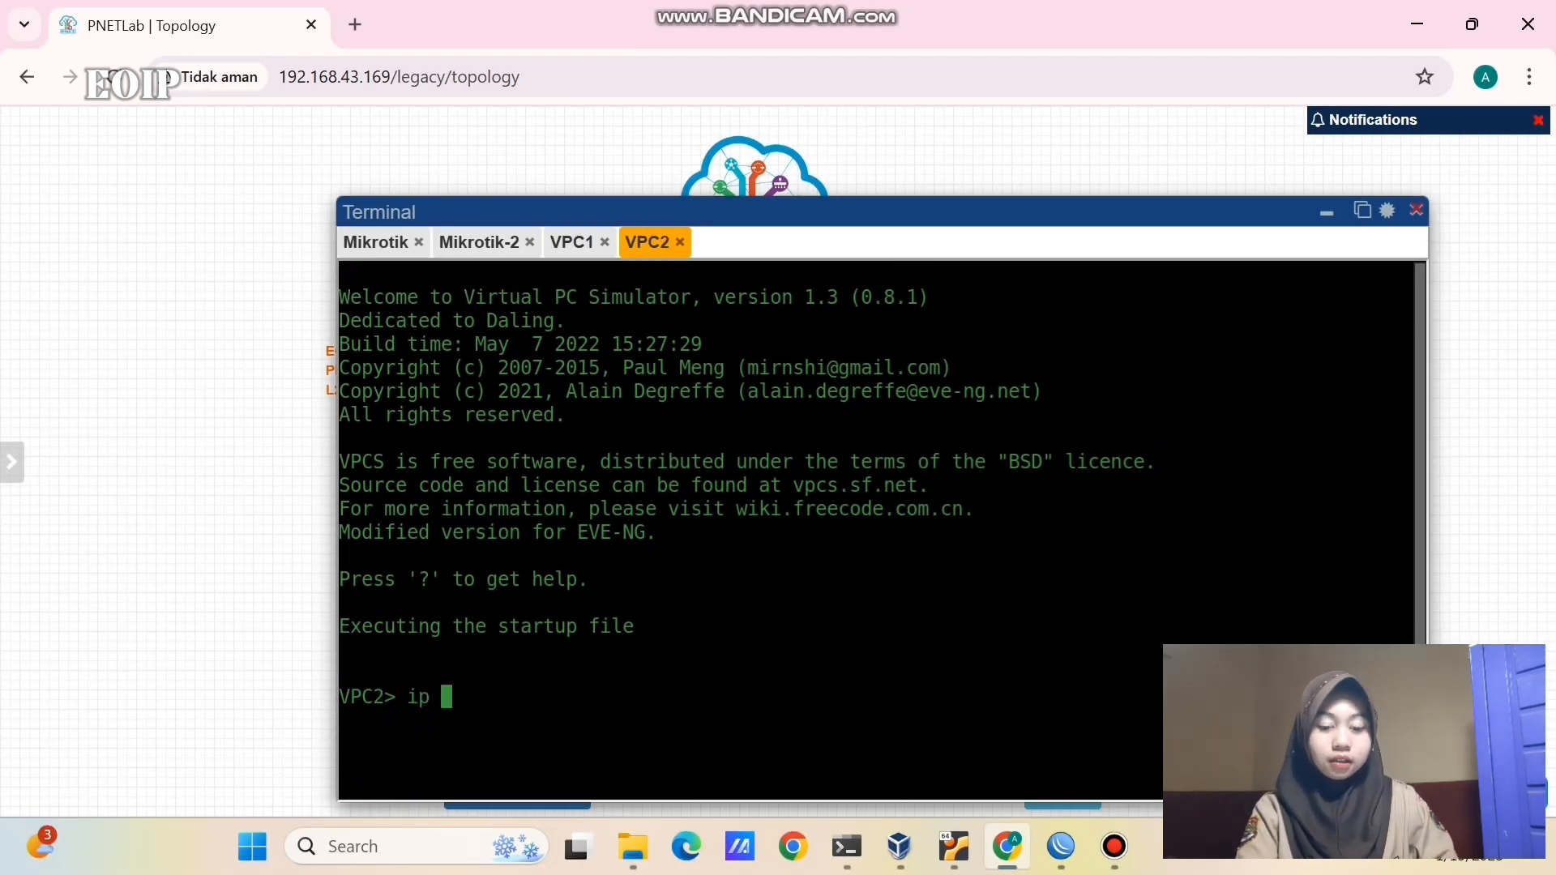
pyautogui.write('192.168.1')
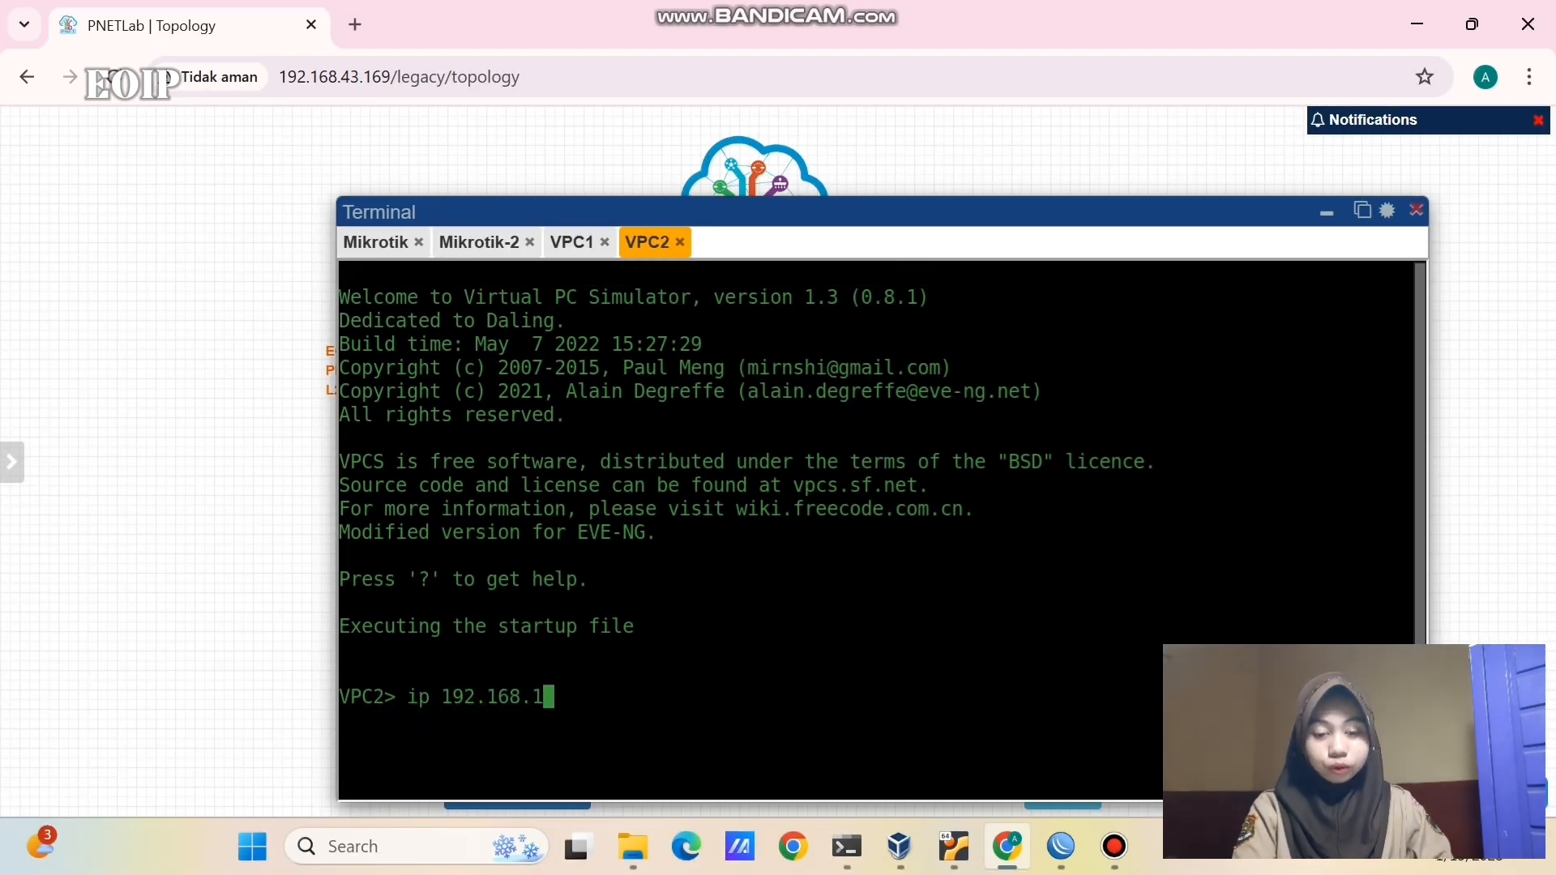
pyautogui.write('.20')
pyautogui.press('Return')
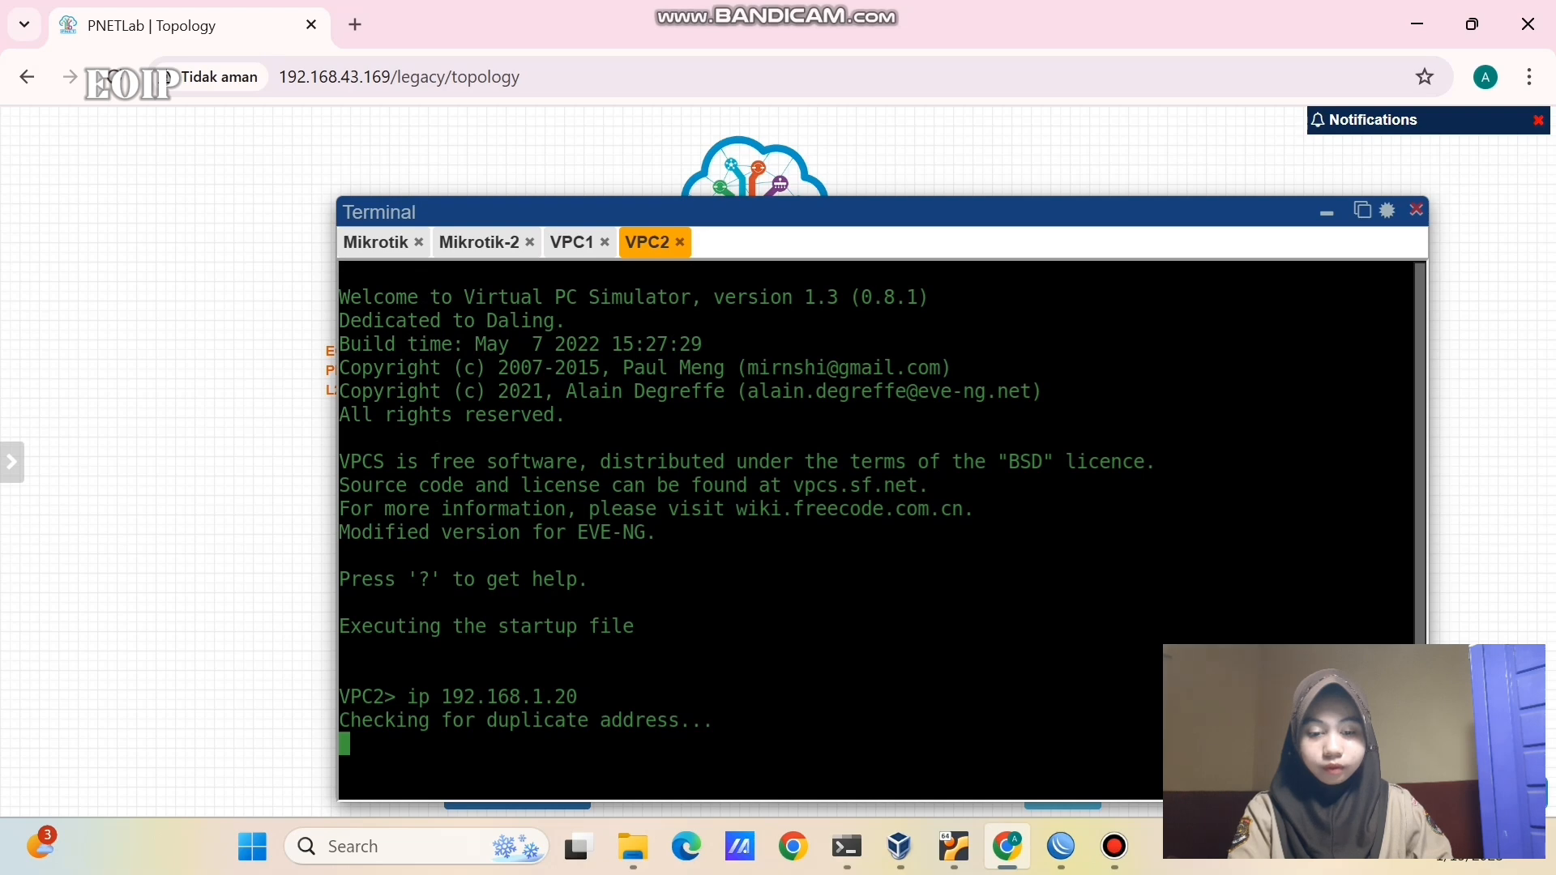
# - Ping 192.168.1.10 from VPC2 and 192.168.1.20 from VPC1
pyautogui.moveTo(567, 207); pyautogui.dragTo(566, 154)
pyautogui.write('ping ')
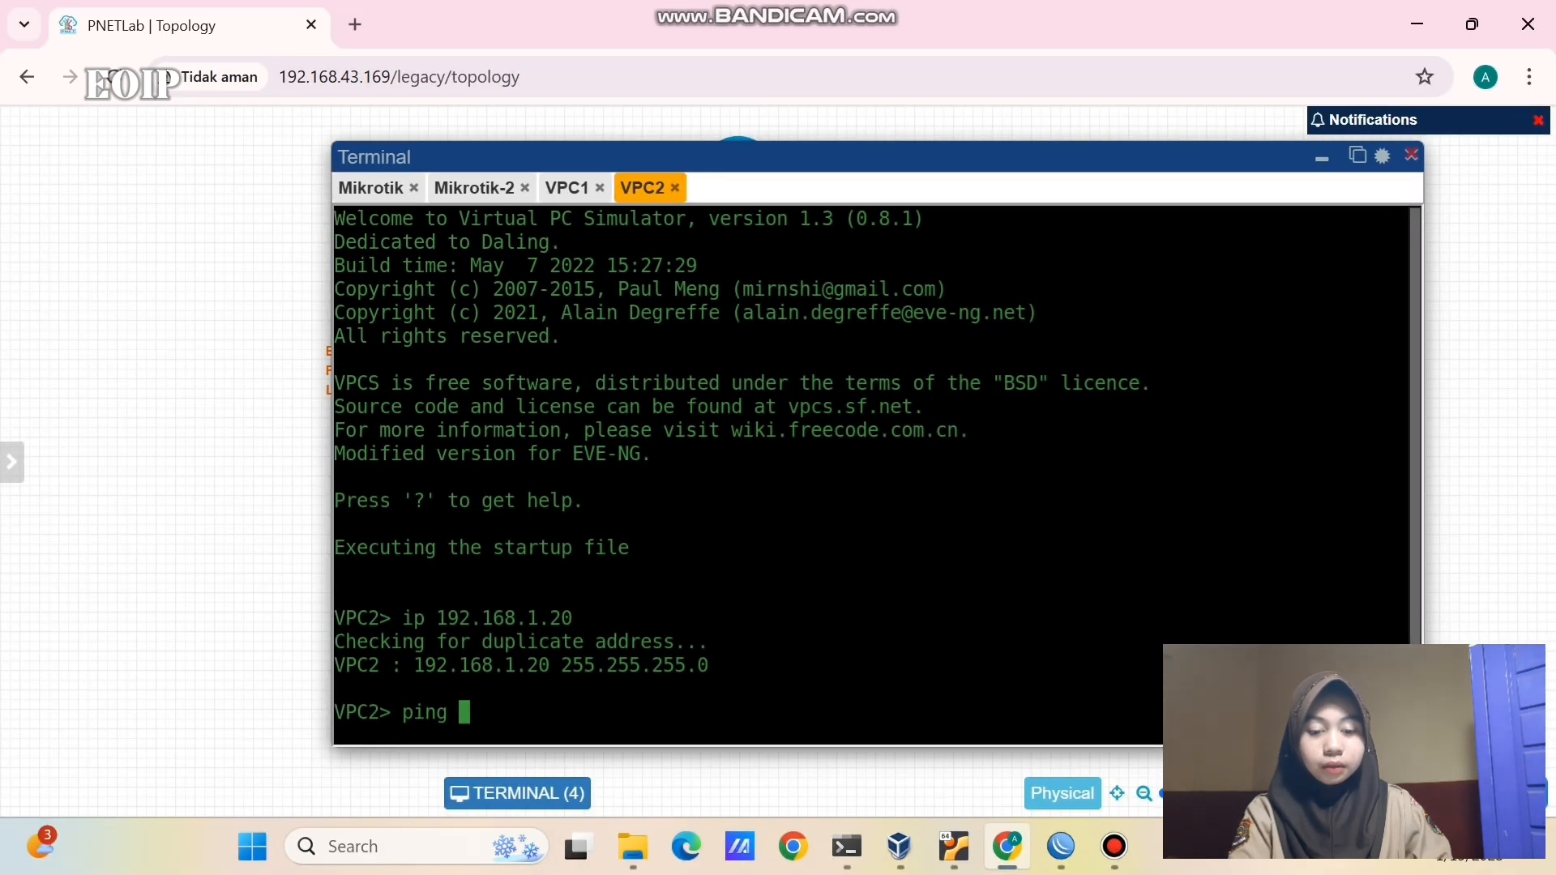
pyautogui.write('192.168.1.10')
pyautogui.press('Return')
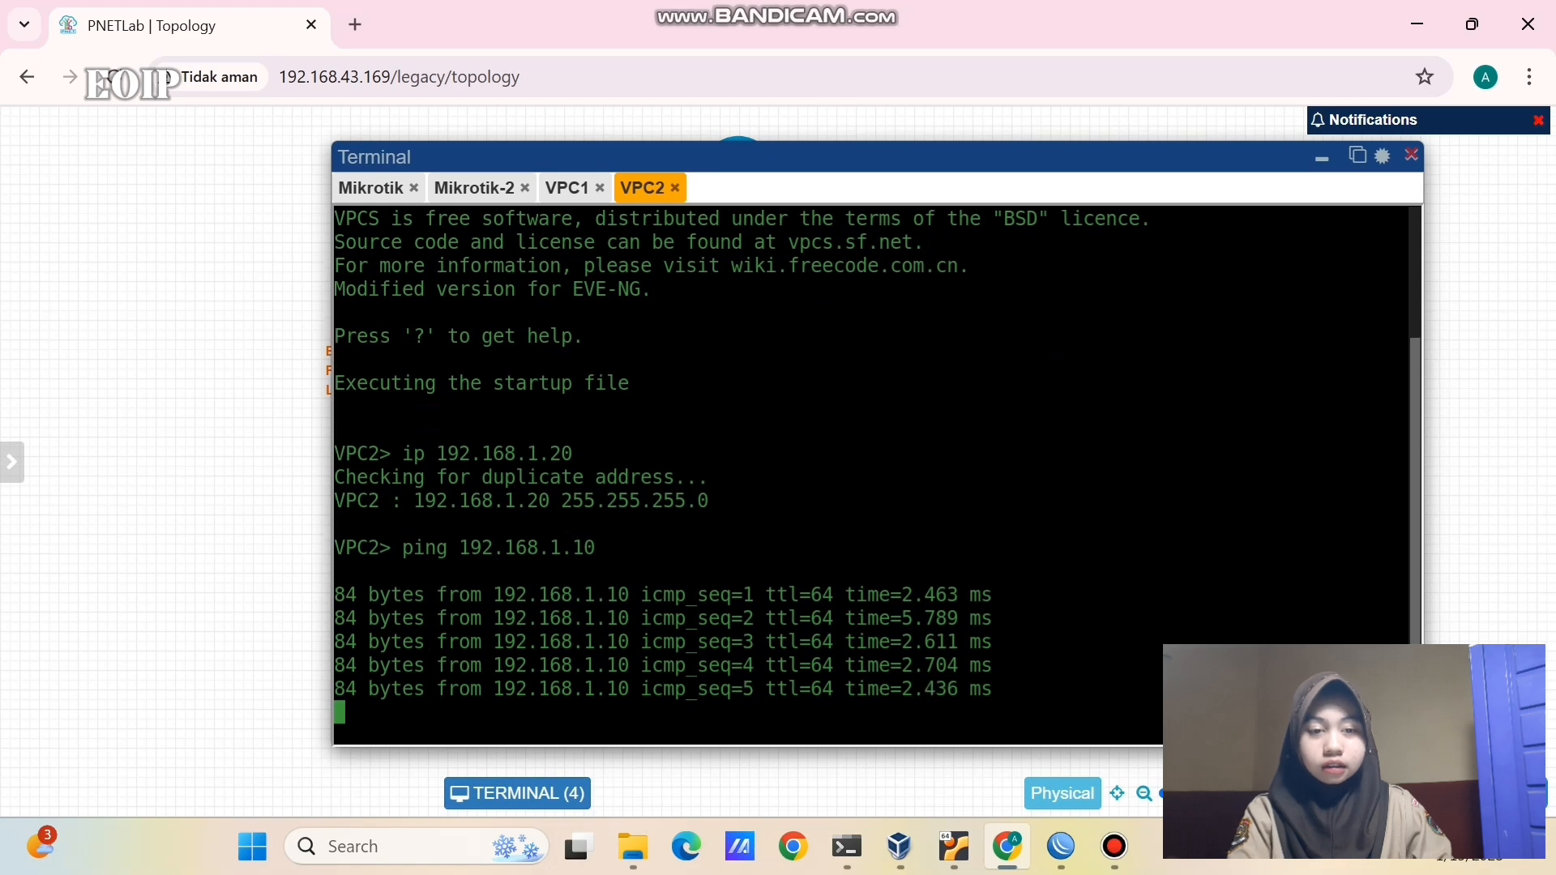
pyautogui.click(557, 193)
pyautogui.write('ping 192.')
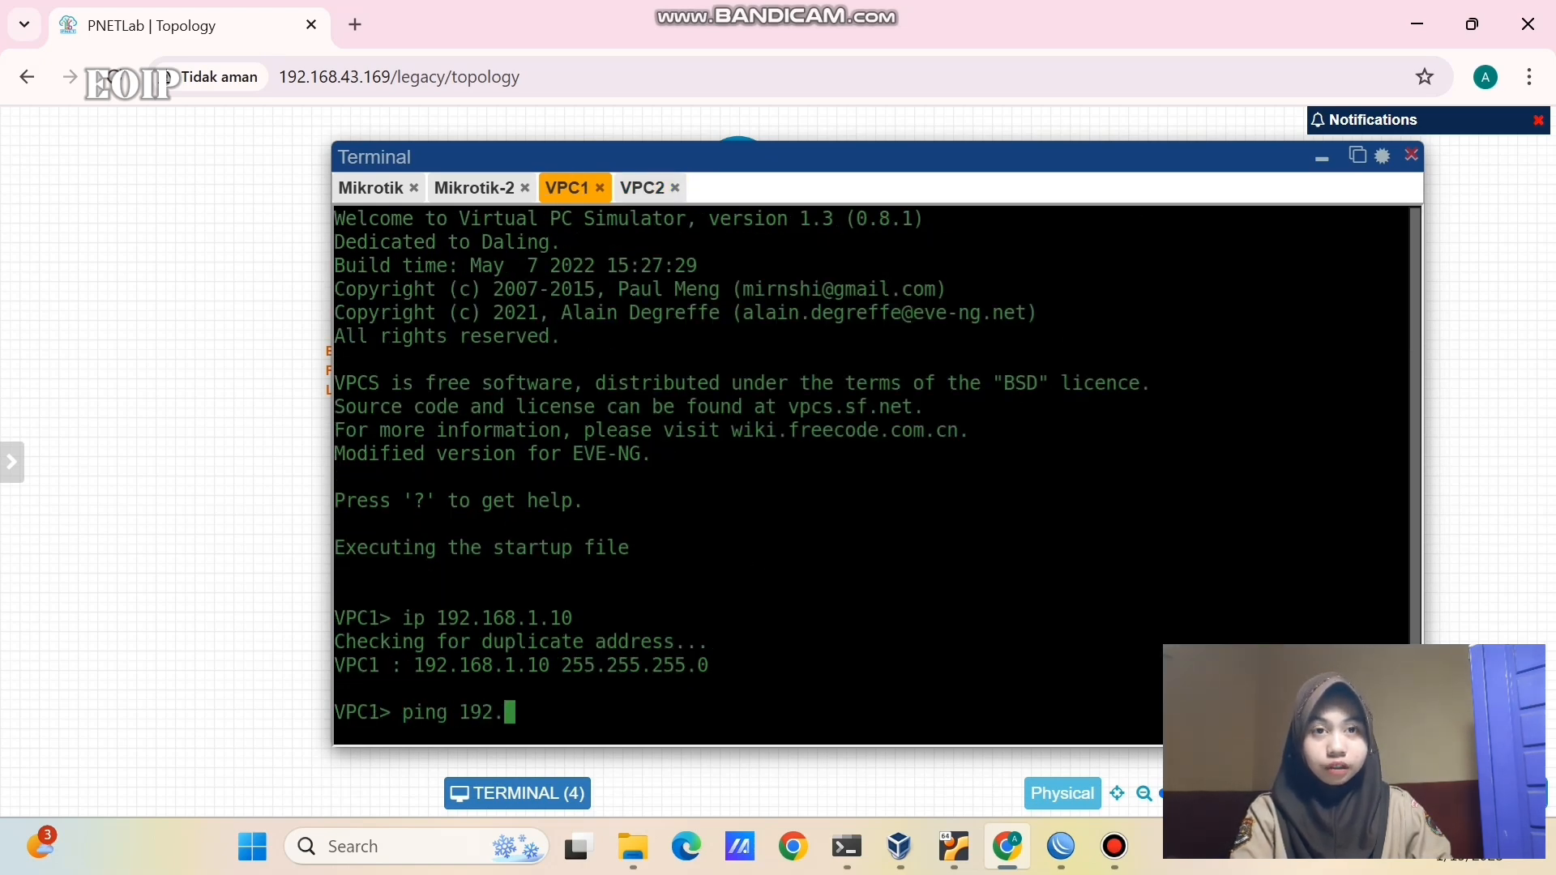
pyautogui.write('168.1.20')
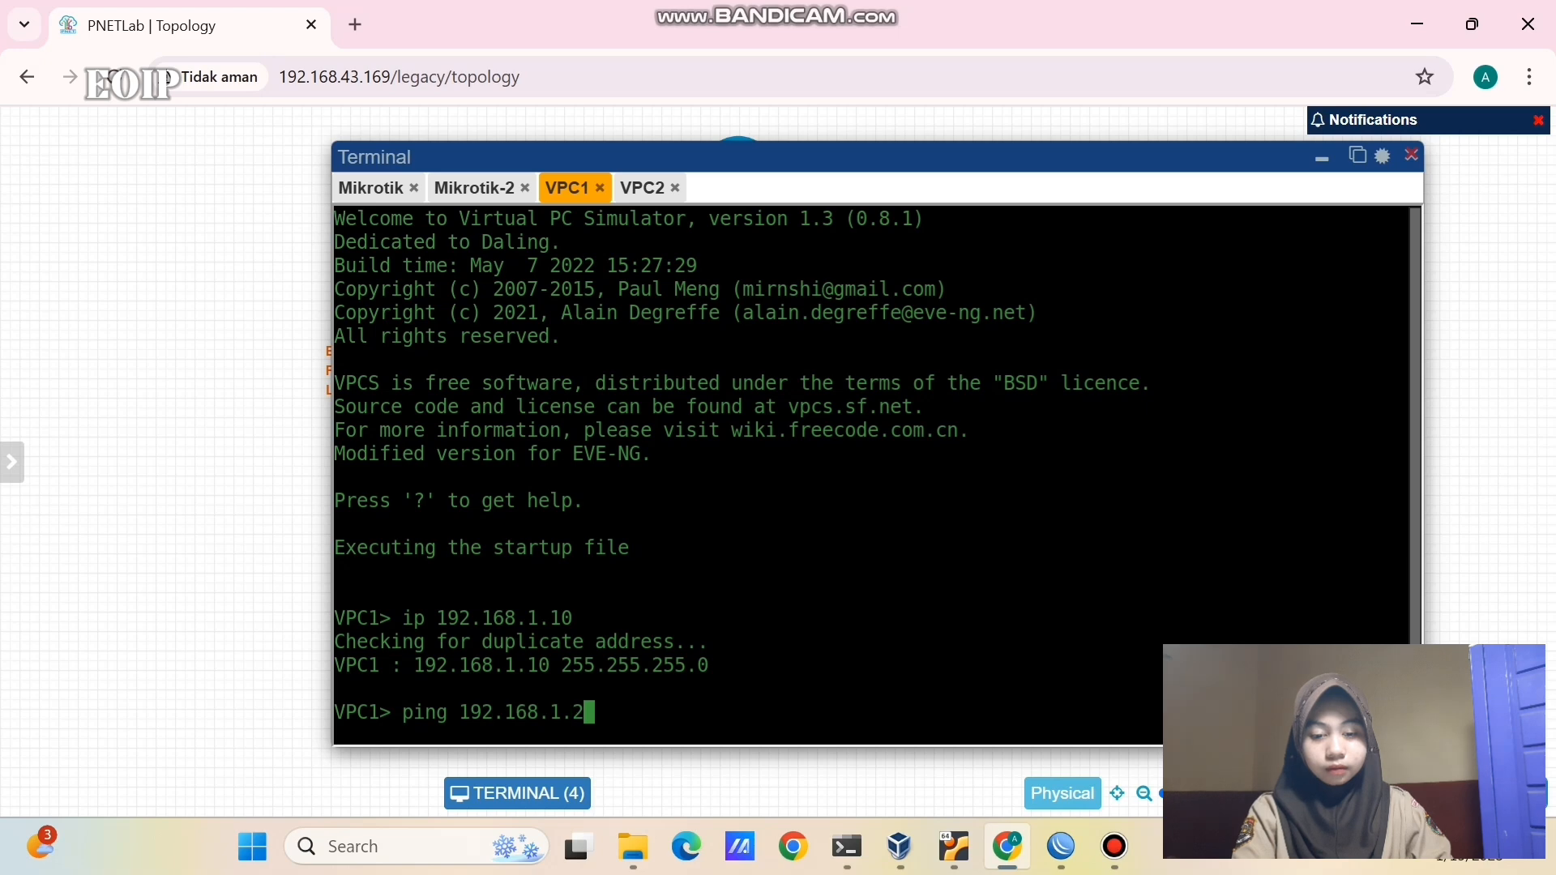
pyautogui.press('Return')
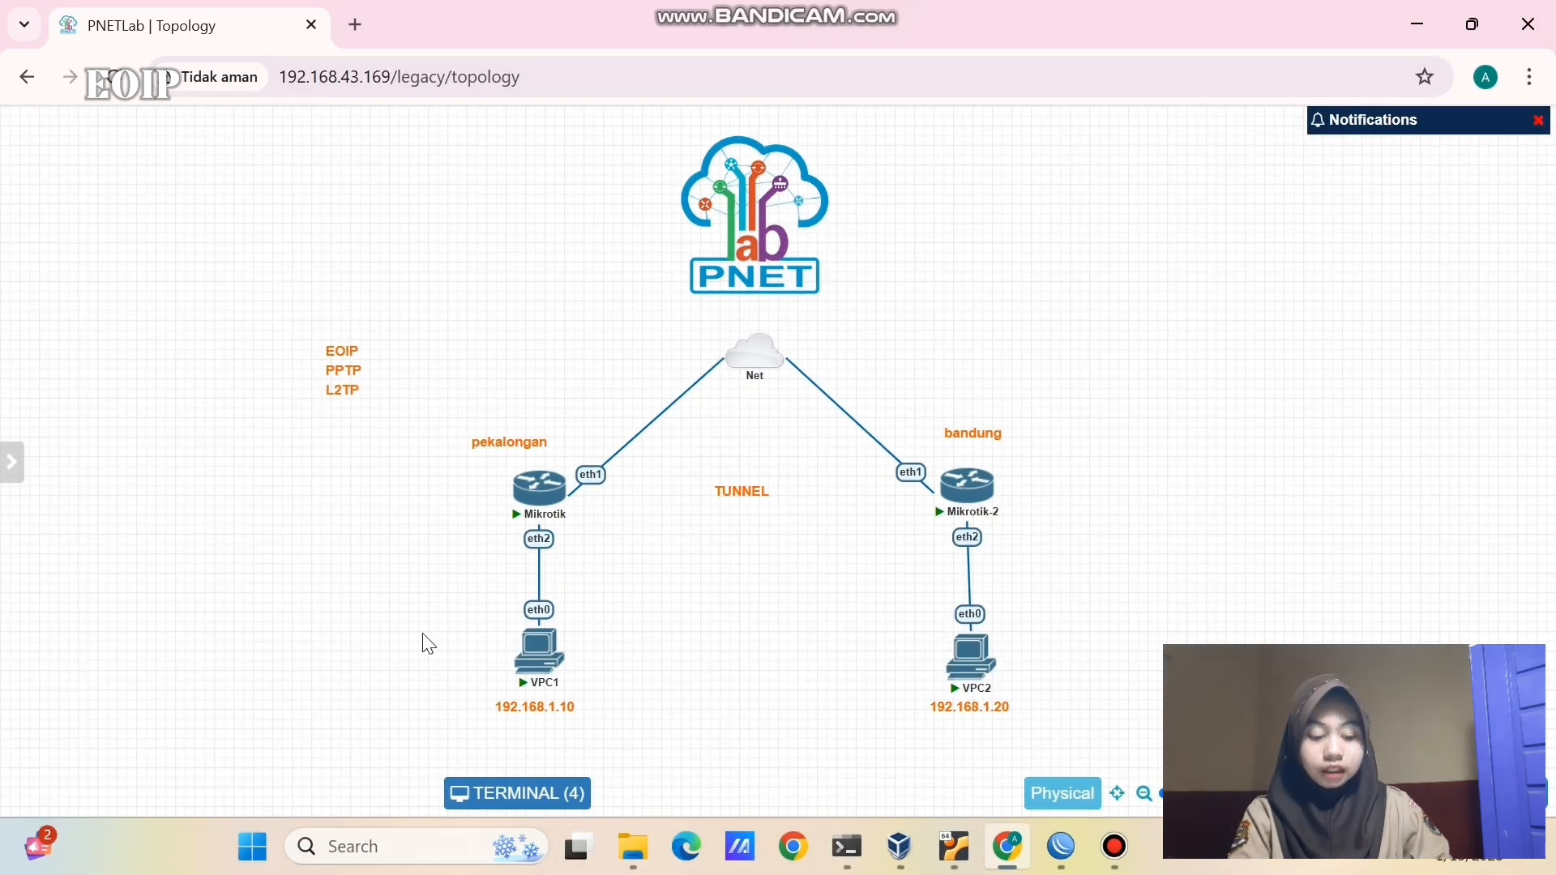
# - Select VPC1 and VPC2 on the topology and reopen their consoles
pyautogui.moveTo(422, 632); pyautogui.dragTo(1123, 696)
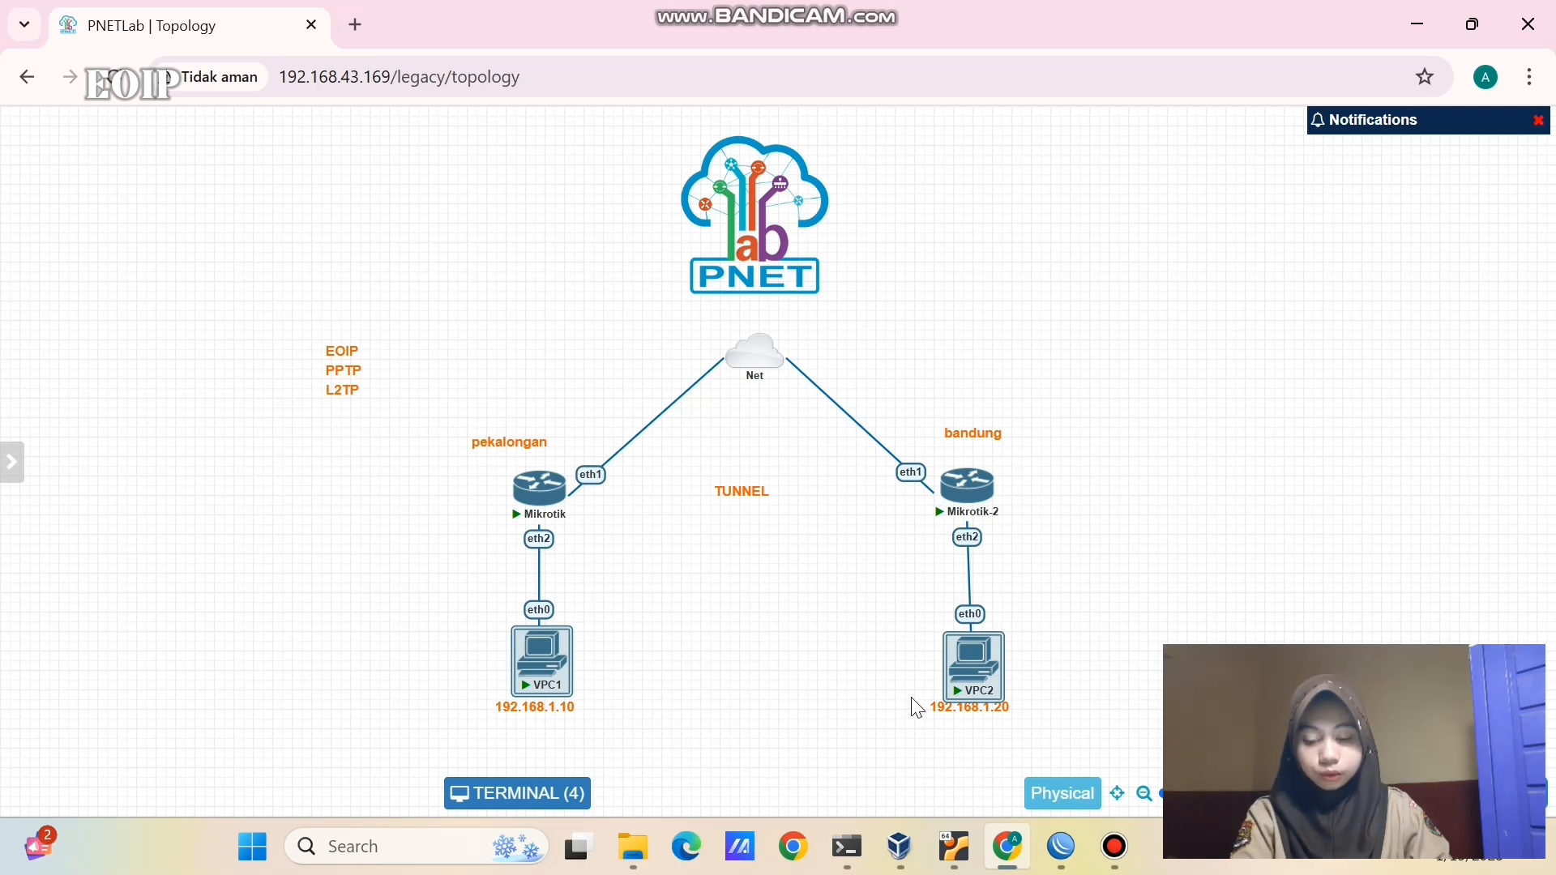
pyautogui.click(773, 675)
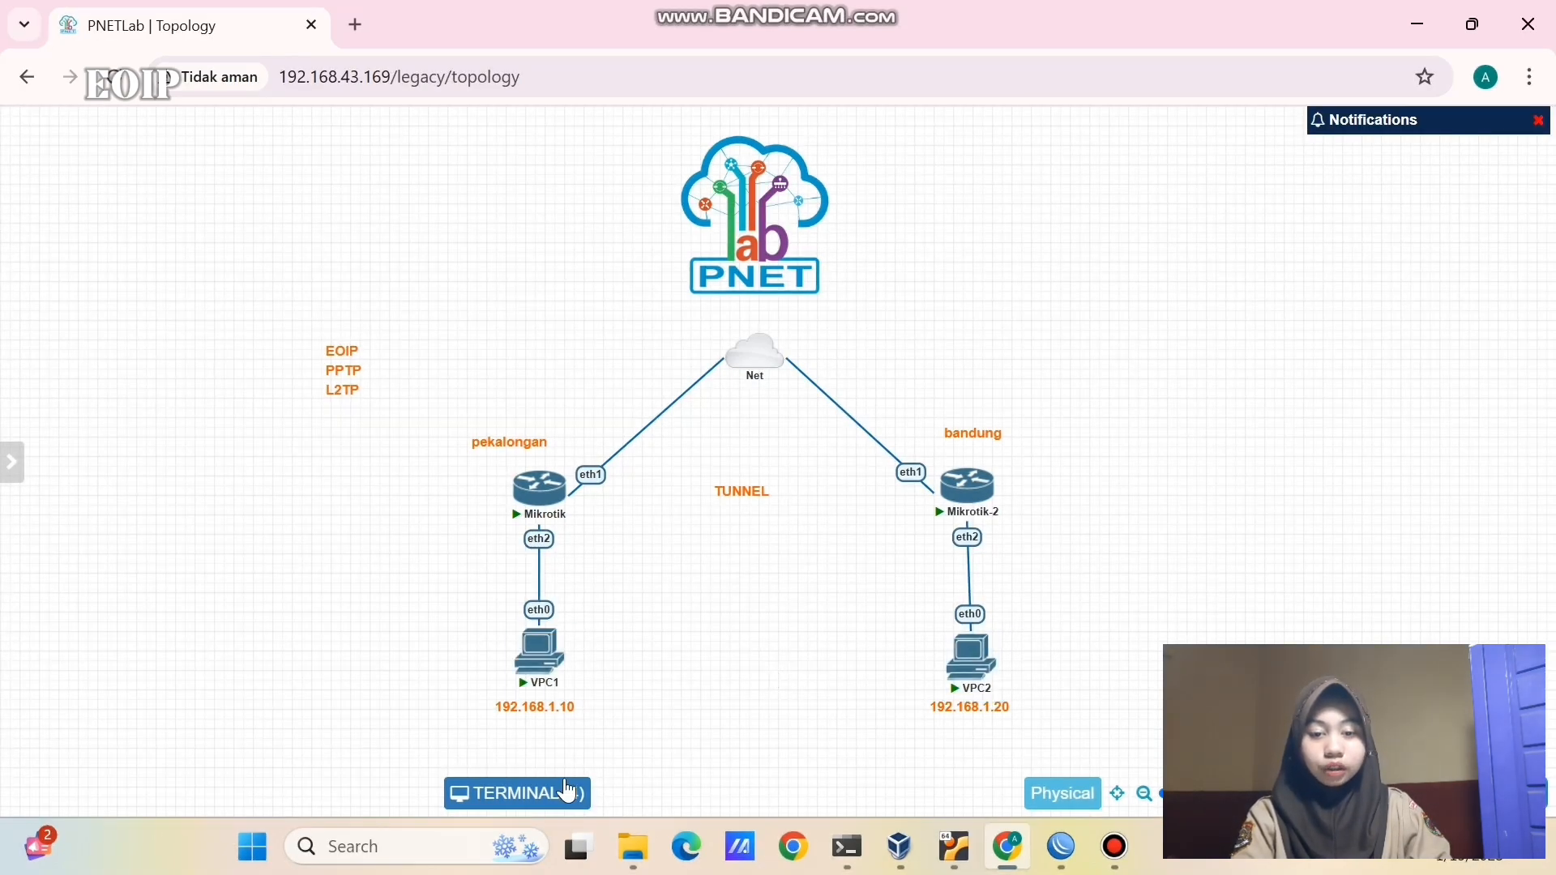
pyautogui.click(565, 794)
pyautogui.moveTo(597, 424); pyautogui.dragTo(500, 172)
# - Highlight VPC1's address 192.168.1.10 and VPC2's 192.168.1.20 in the console output
pyautogui.moveTo(400, 449); pyautogui.dragTo(570, 446)
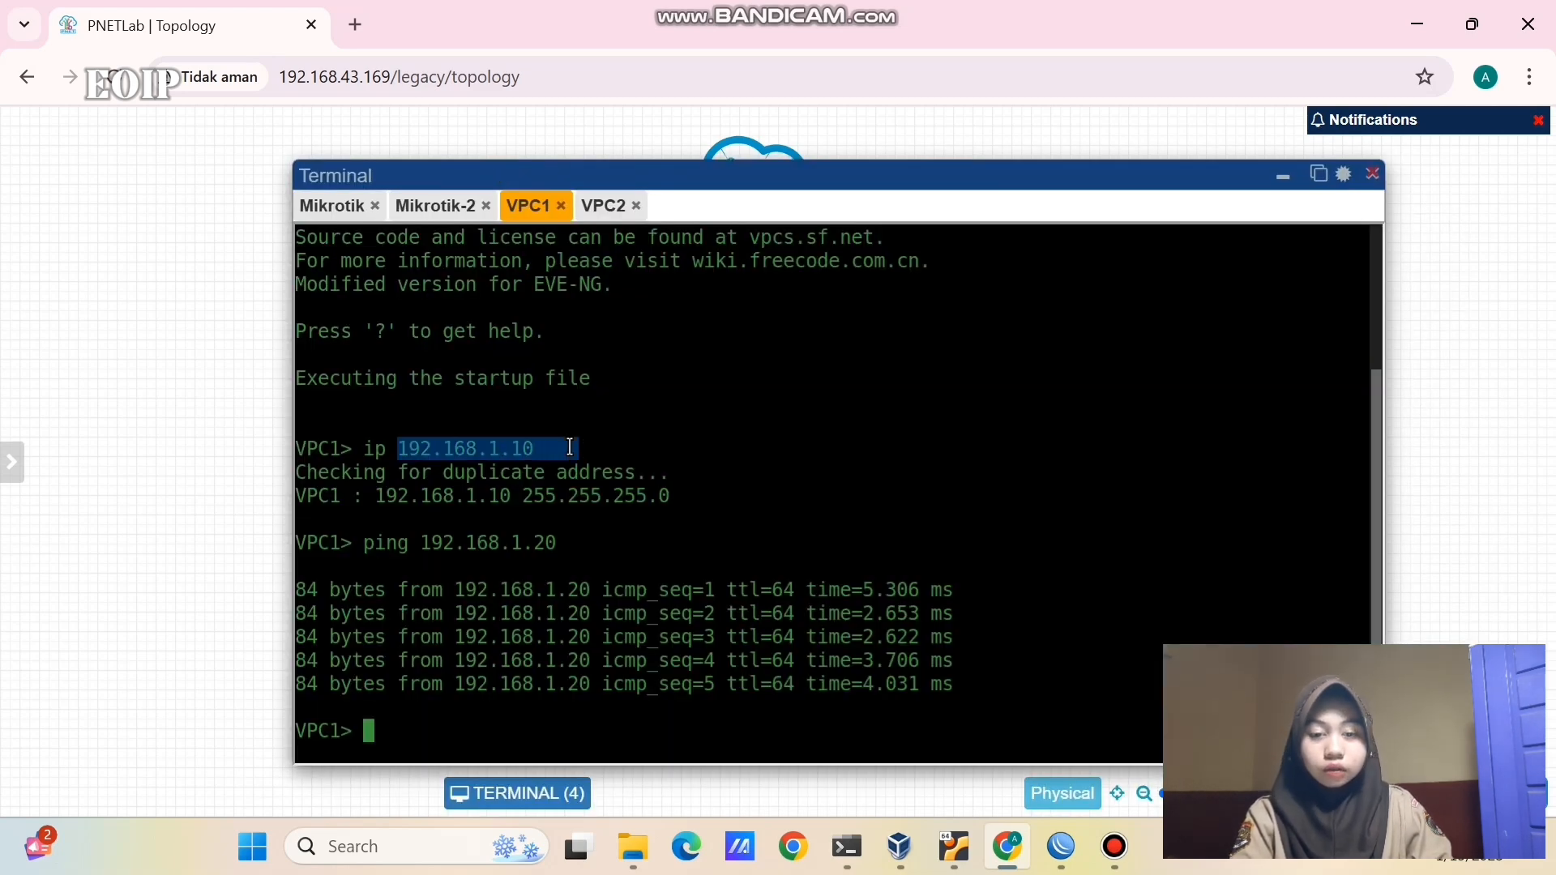
pyautogui.click(599, 209)
pyautogui.moveTo(601, 427); pyautogui.dragTo(397, 450)
pyautogui.click(580, 451)
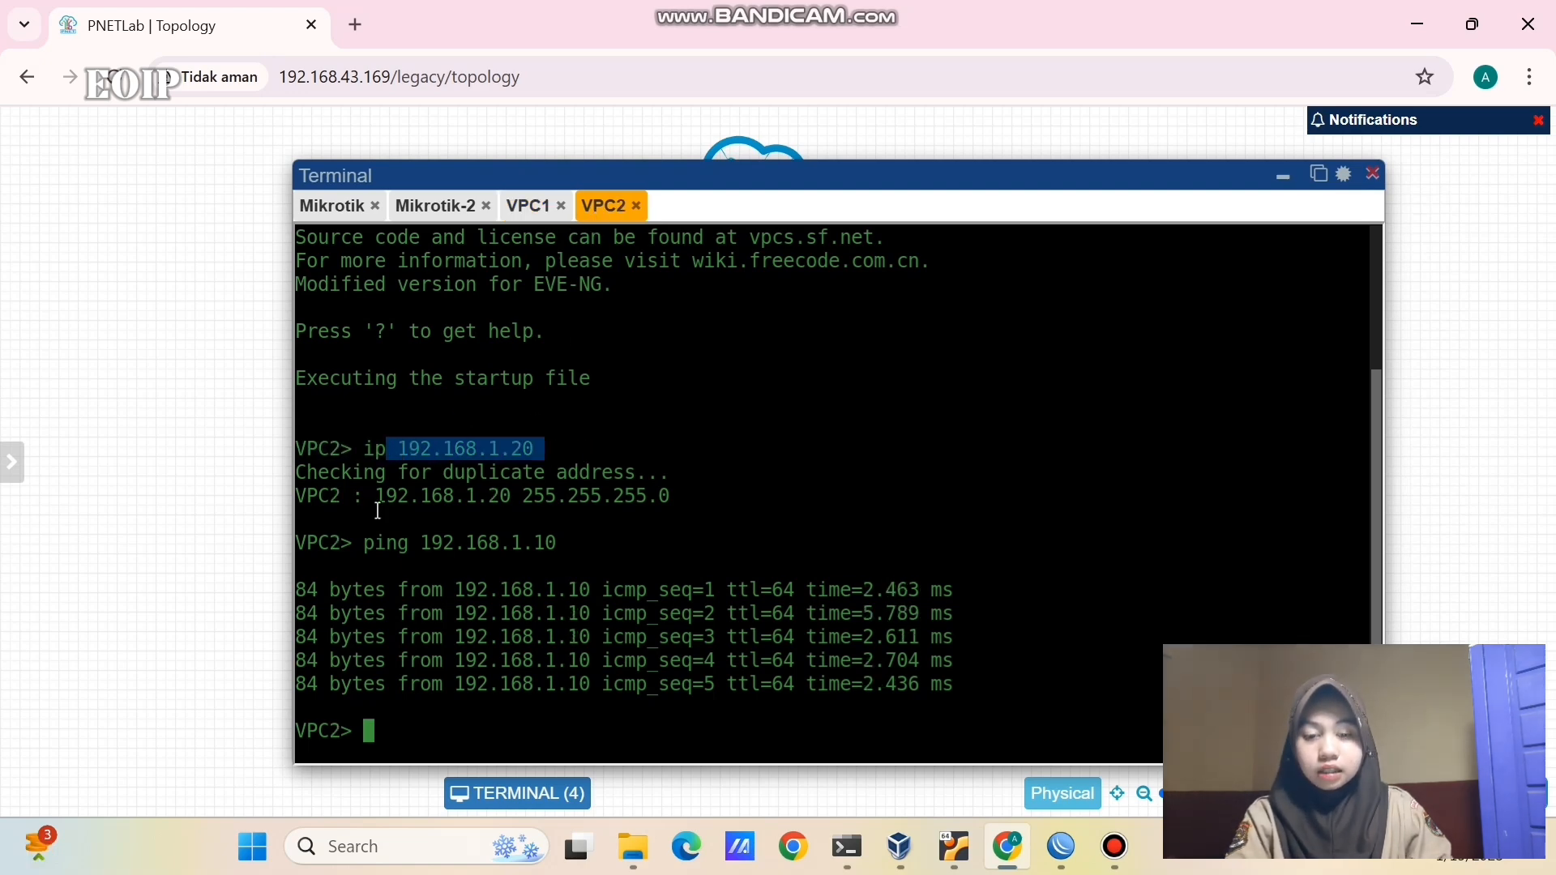
pyautogui.click(698, 411)
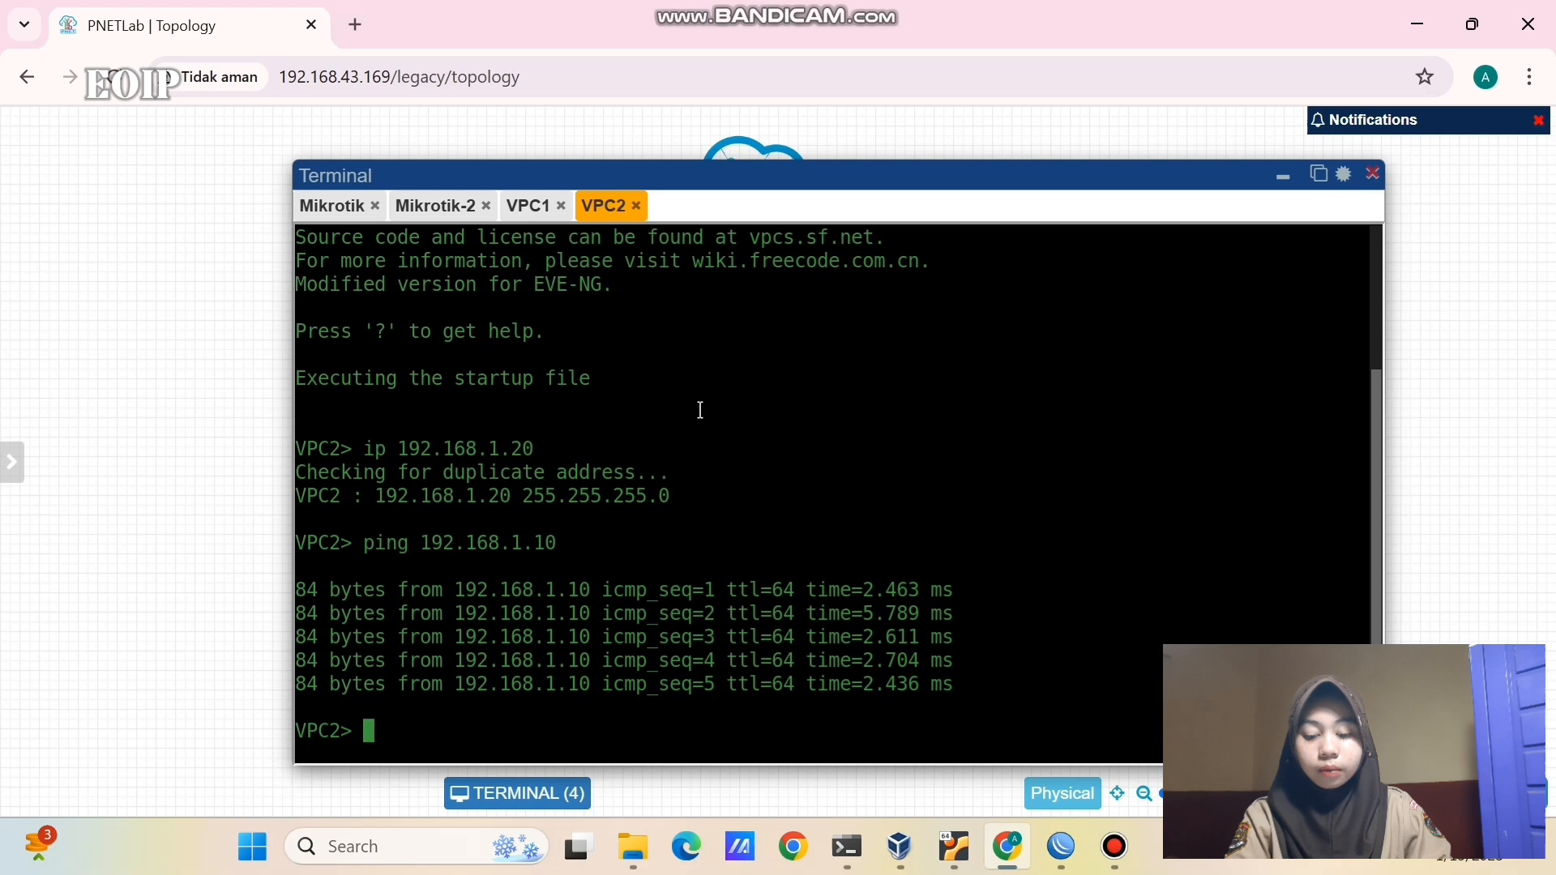
pyautogui.click(521, 212)
# - Ping 8.8.8.8 from VPC1 and glance at router M1's WinBox session
pyautogui.write('ping ')
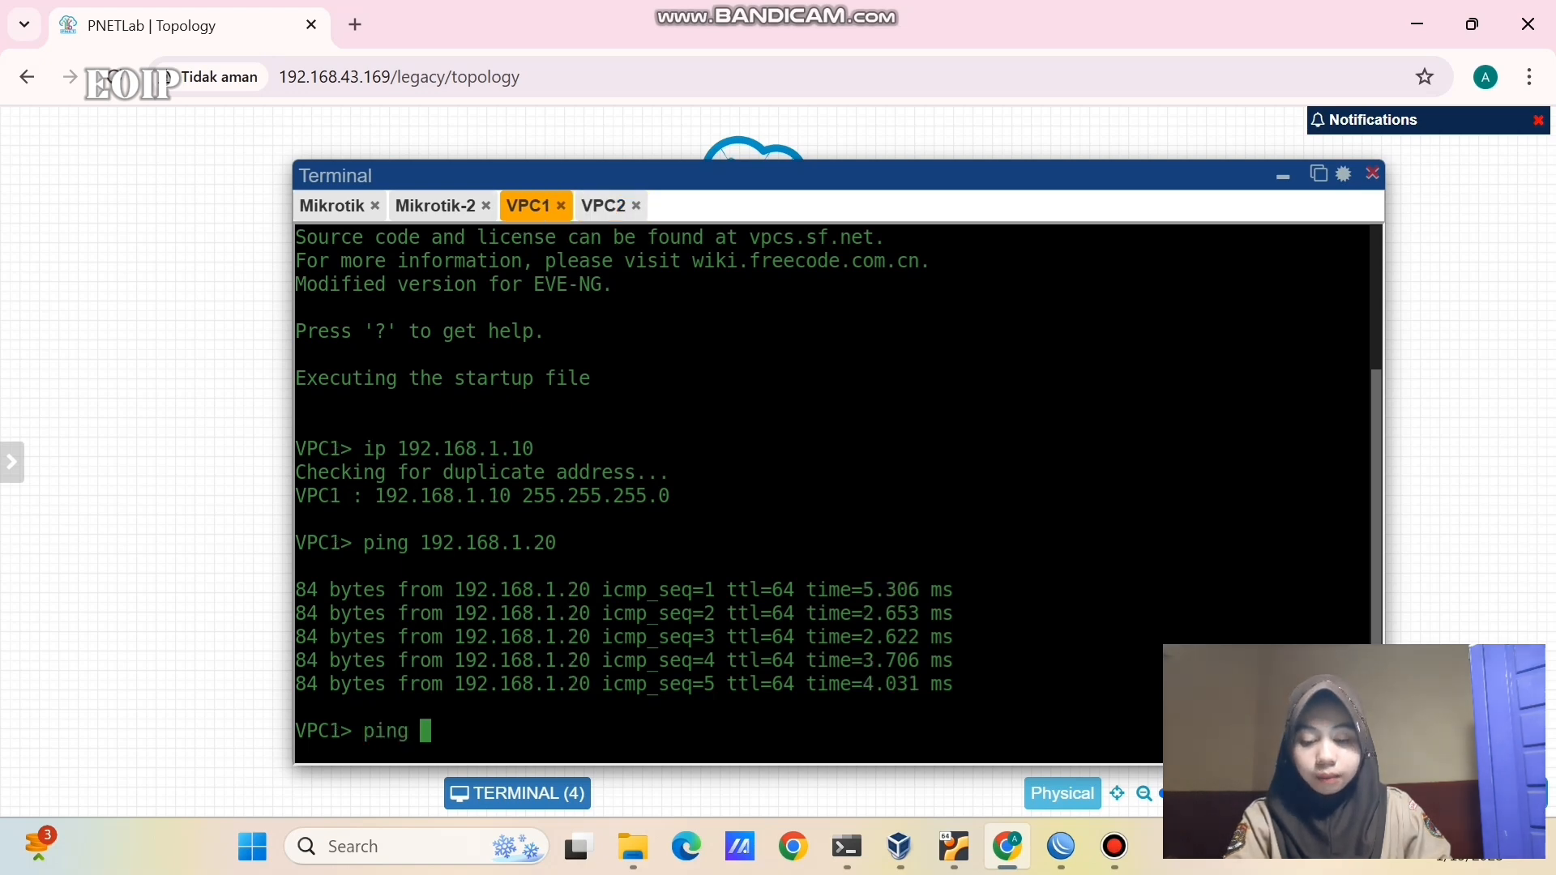
pyautogui.write('8.8.8.8')
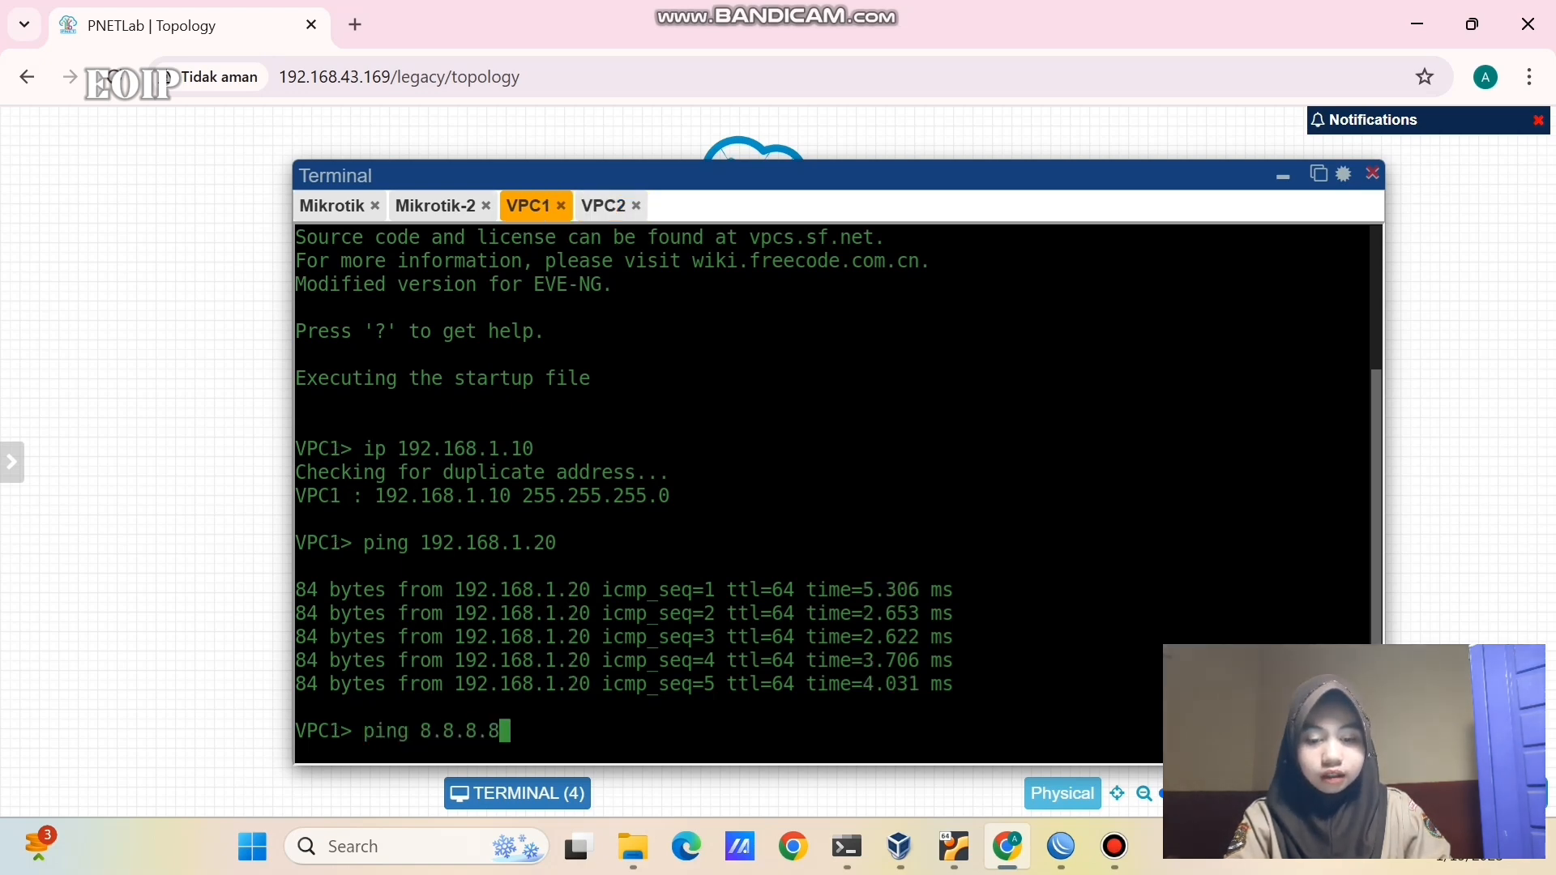
pyautogui.press('Return')
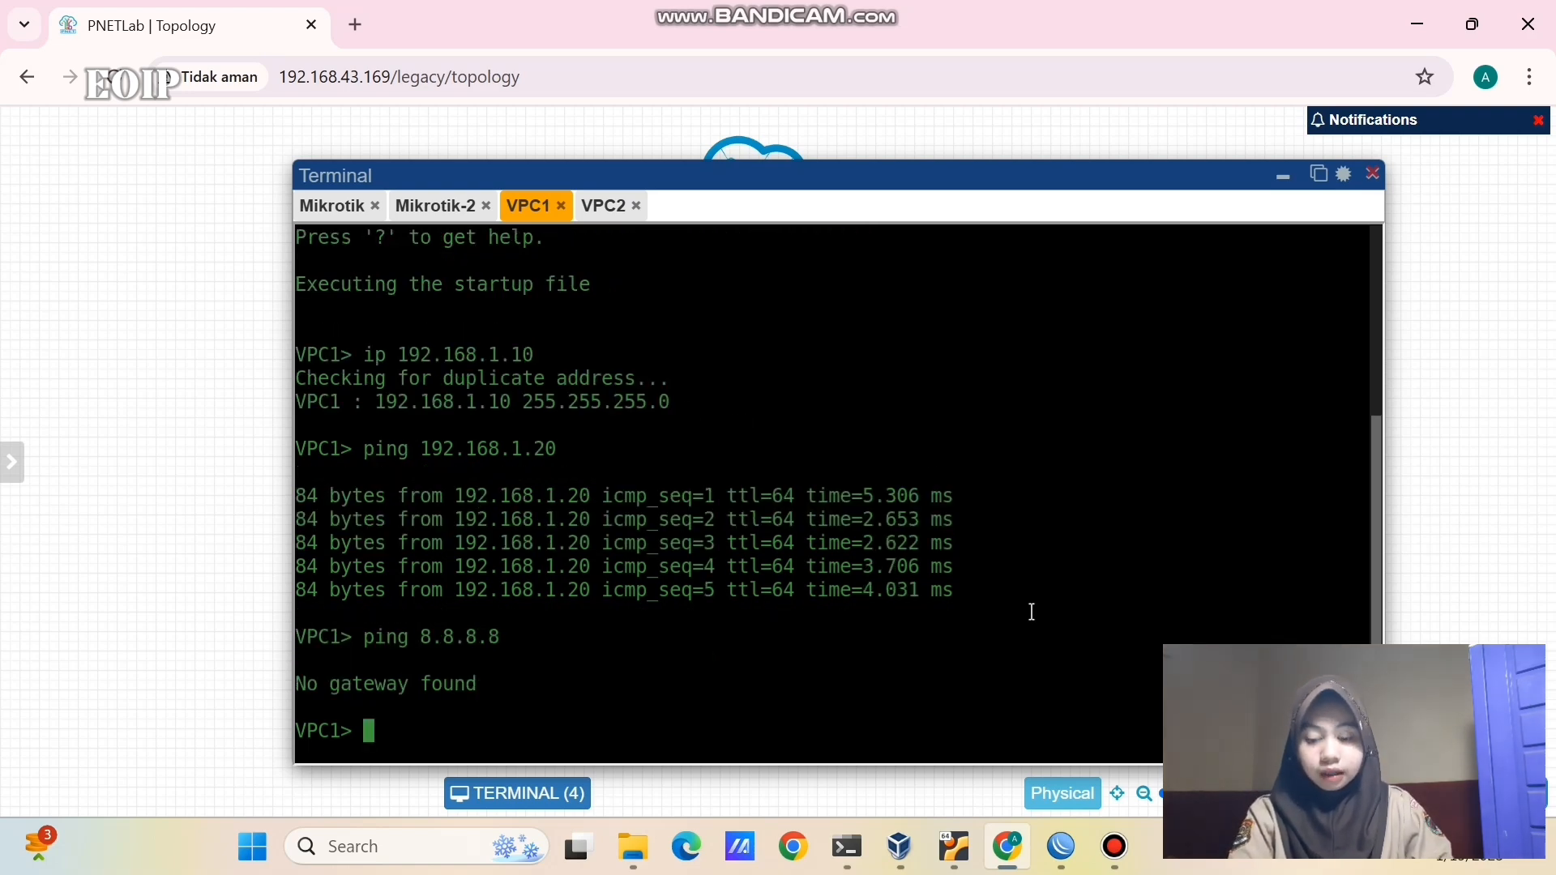
pyautogui.moveTo(1060, 846)
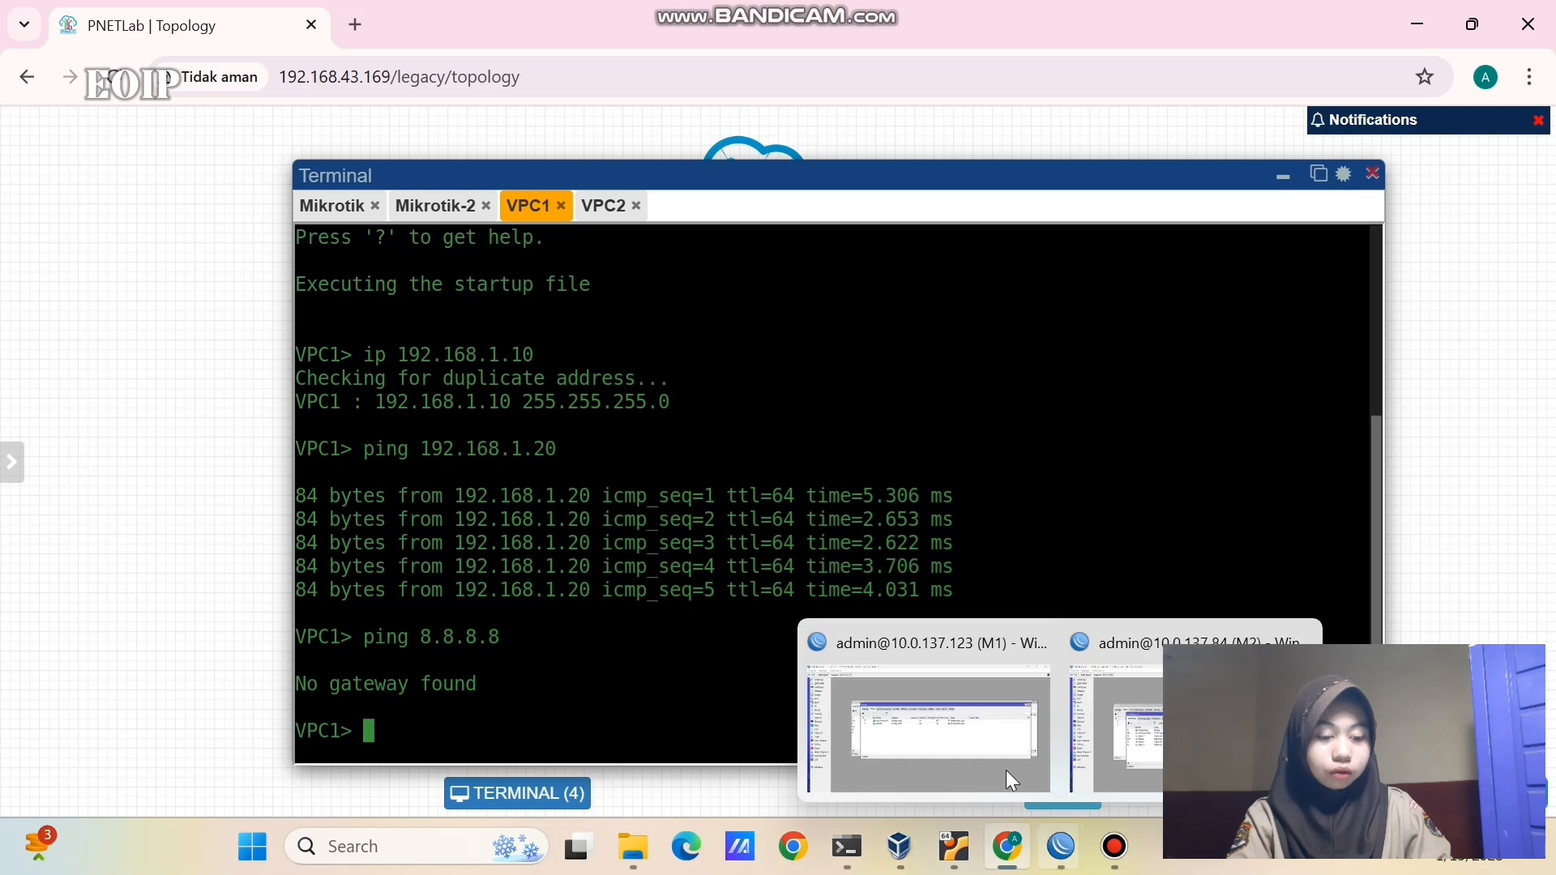
pyautogui.click(989, 739)
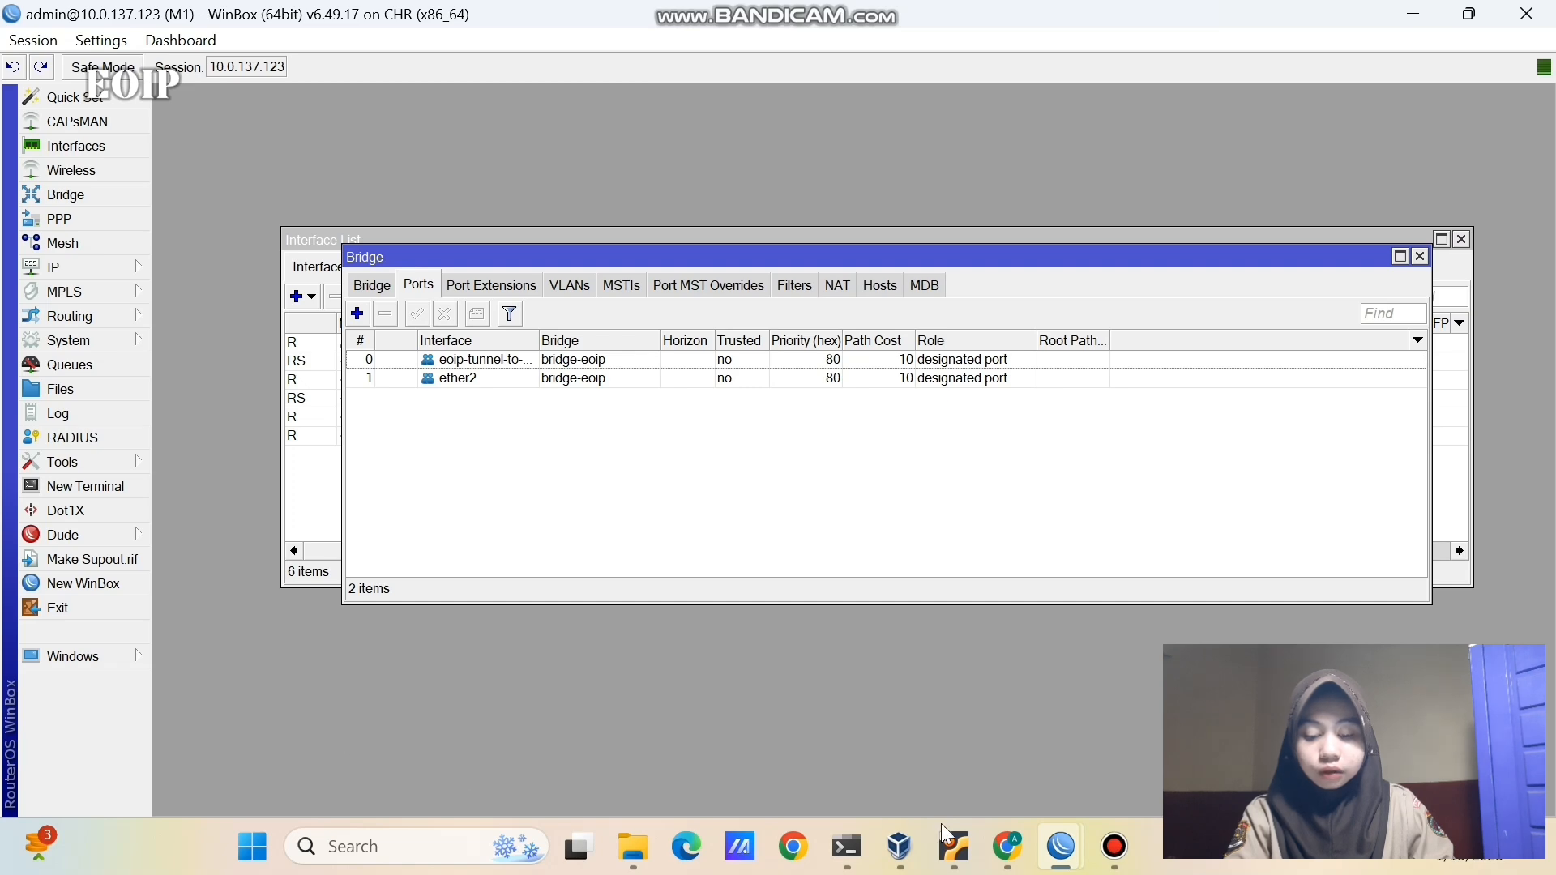
# - Return to PNETLab, minimize the terminal, and select the router nodes on the topology
pyautogui.click(1007, 846)
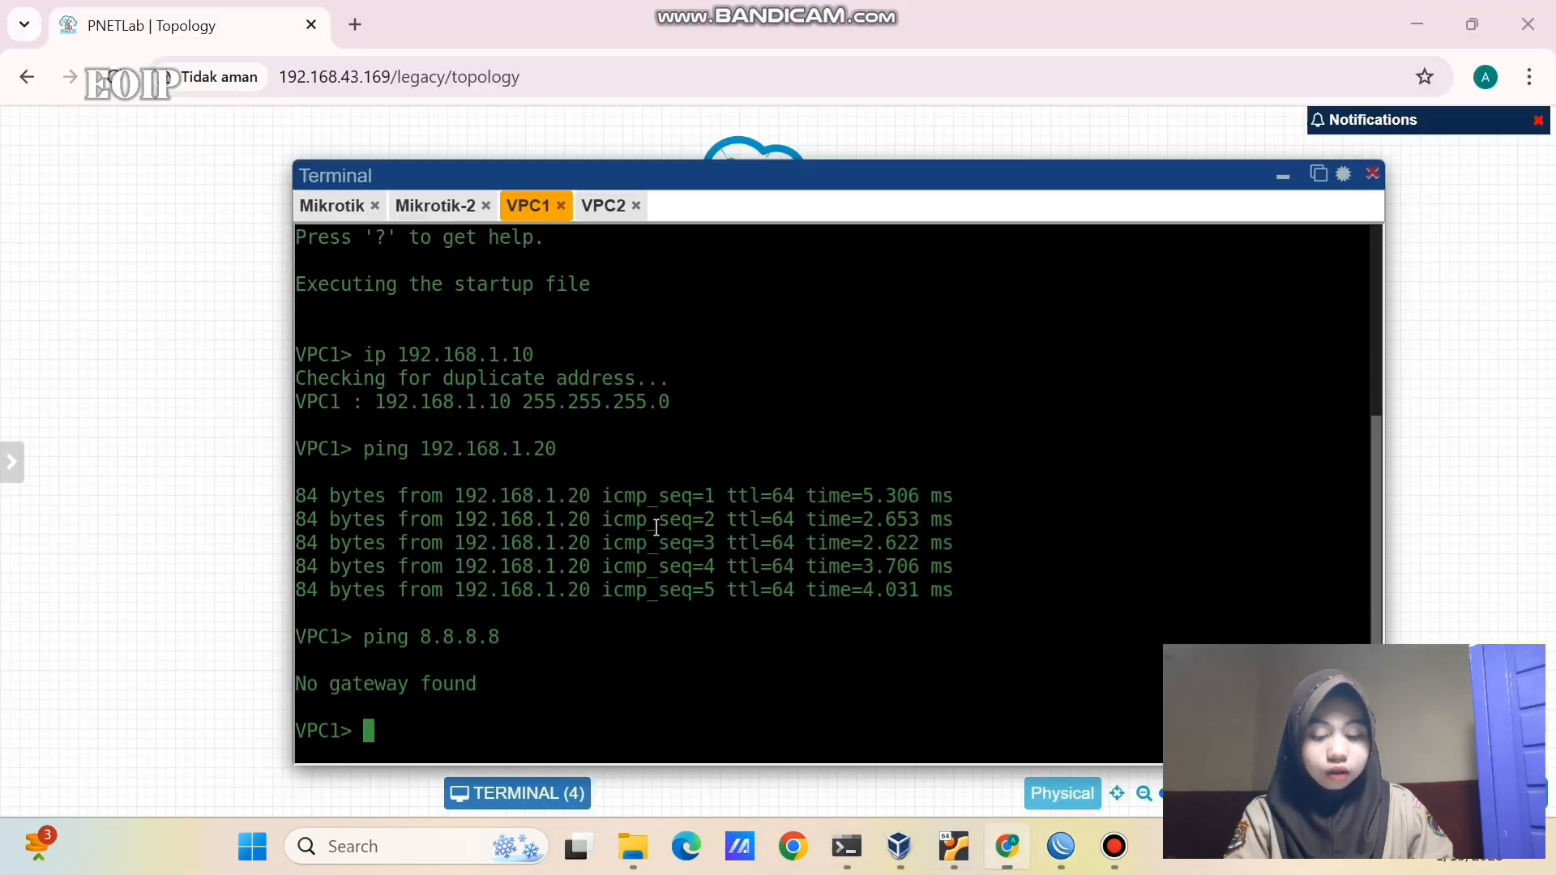
pyautogui.click(1283, 175)
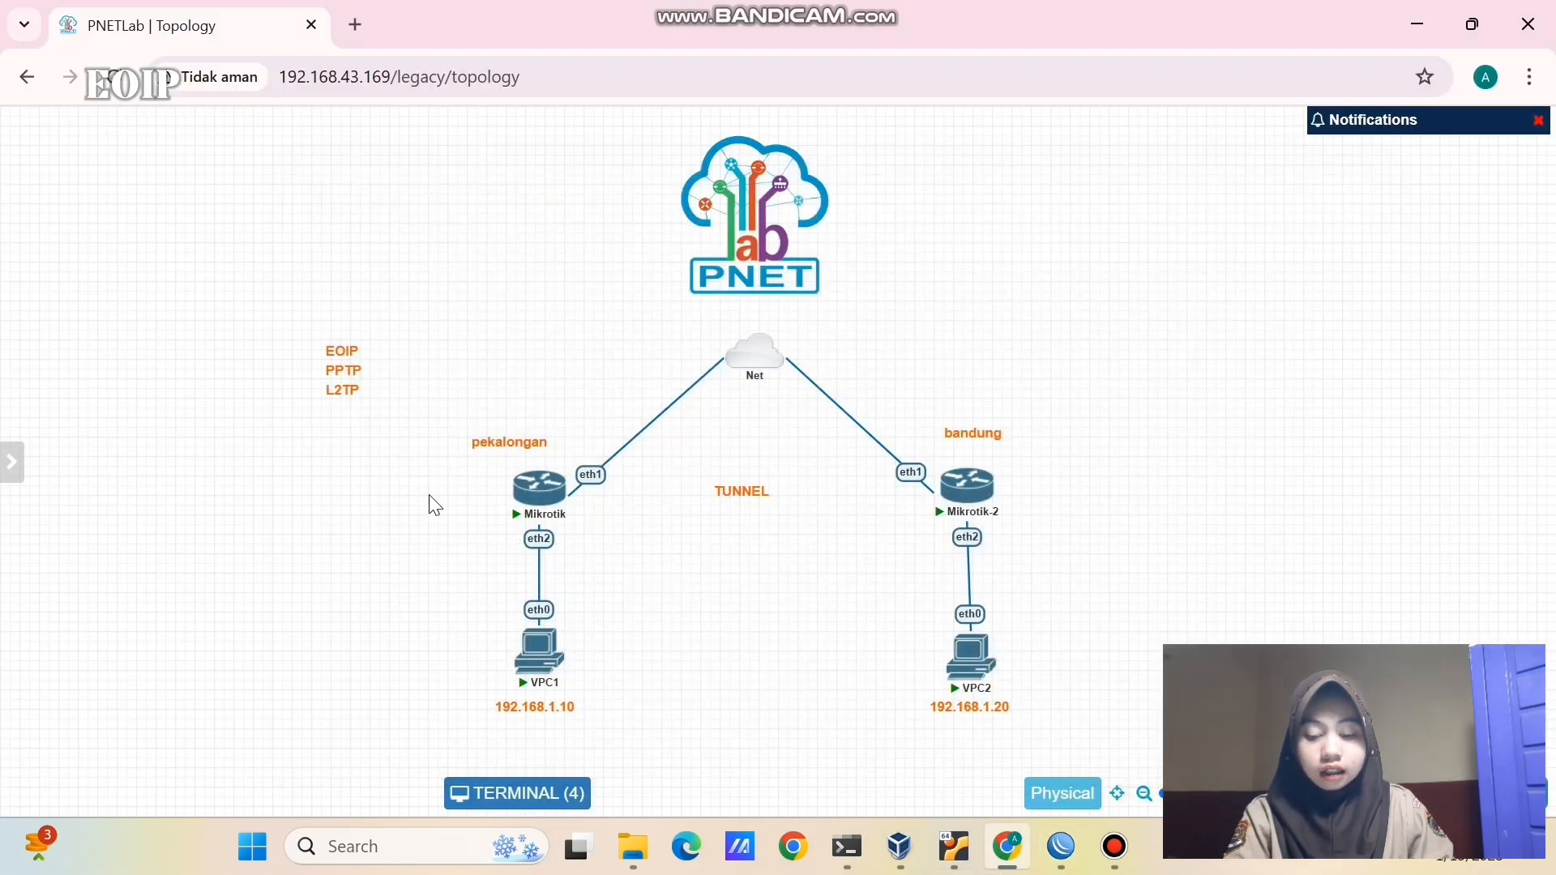
pyautogui.moveTo(429, 494); pyautogui.dragTo(610, 547)
pyautogui.moveTo(870, 487); pyautogui.dragTo(1001, 519)
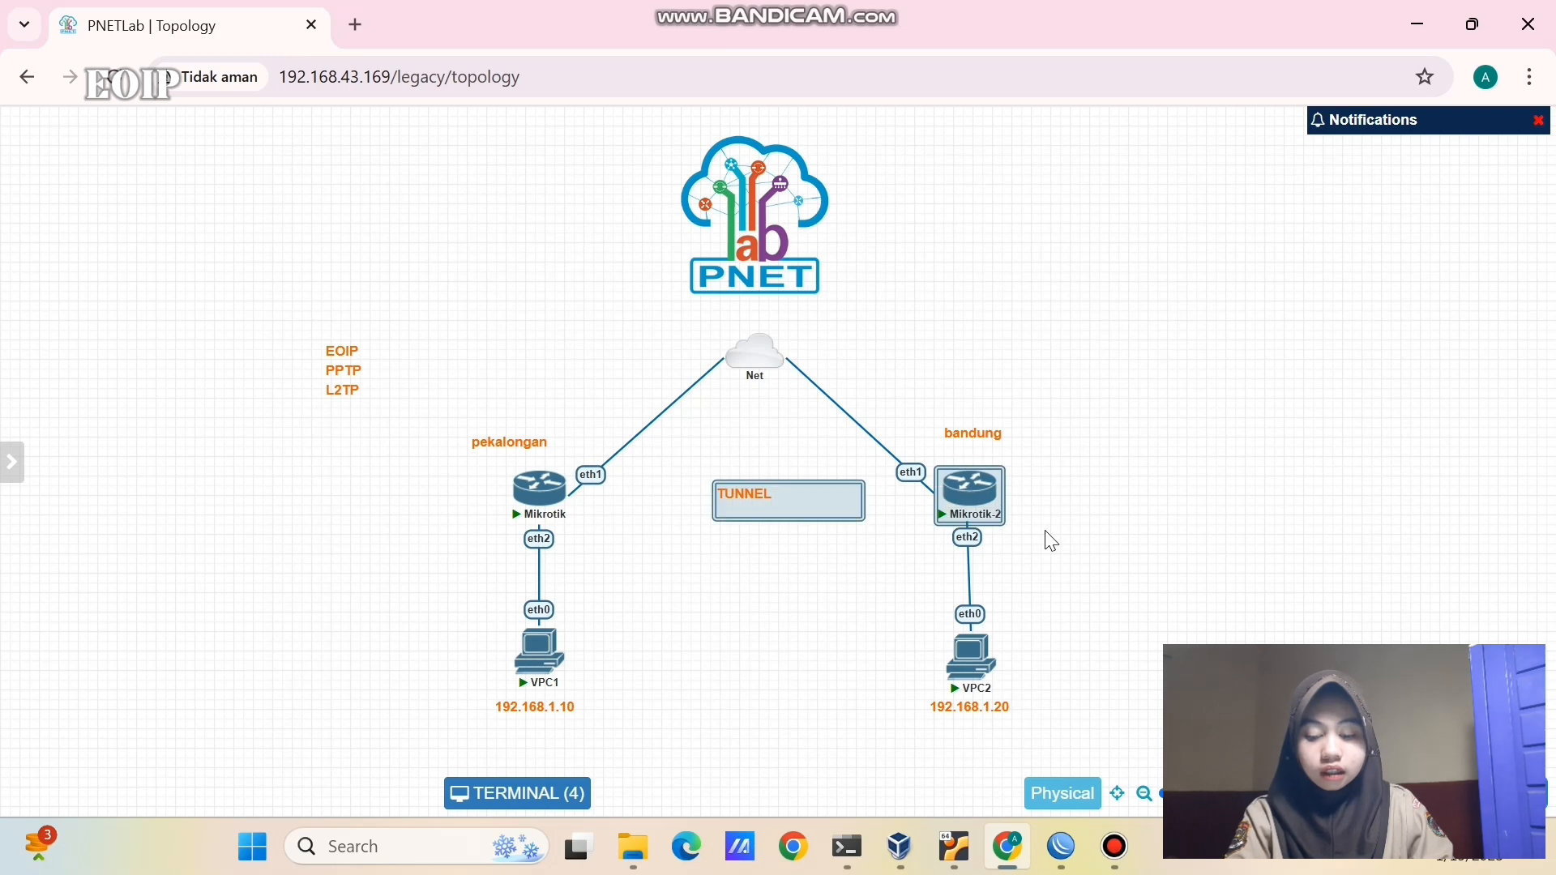
pyautogui.click(1097, 469)
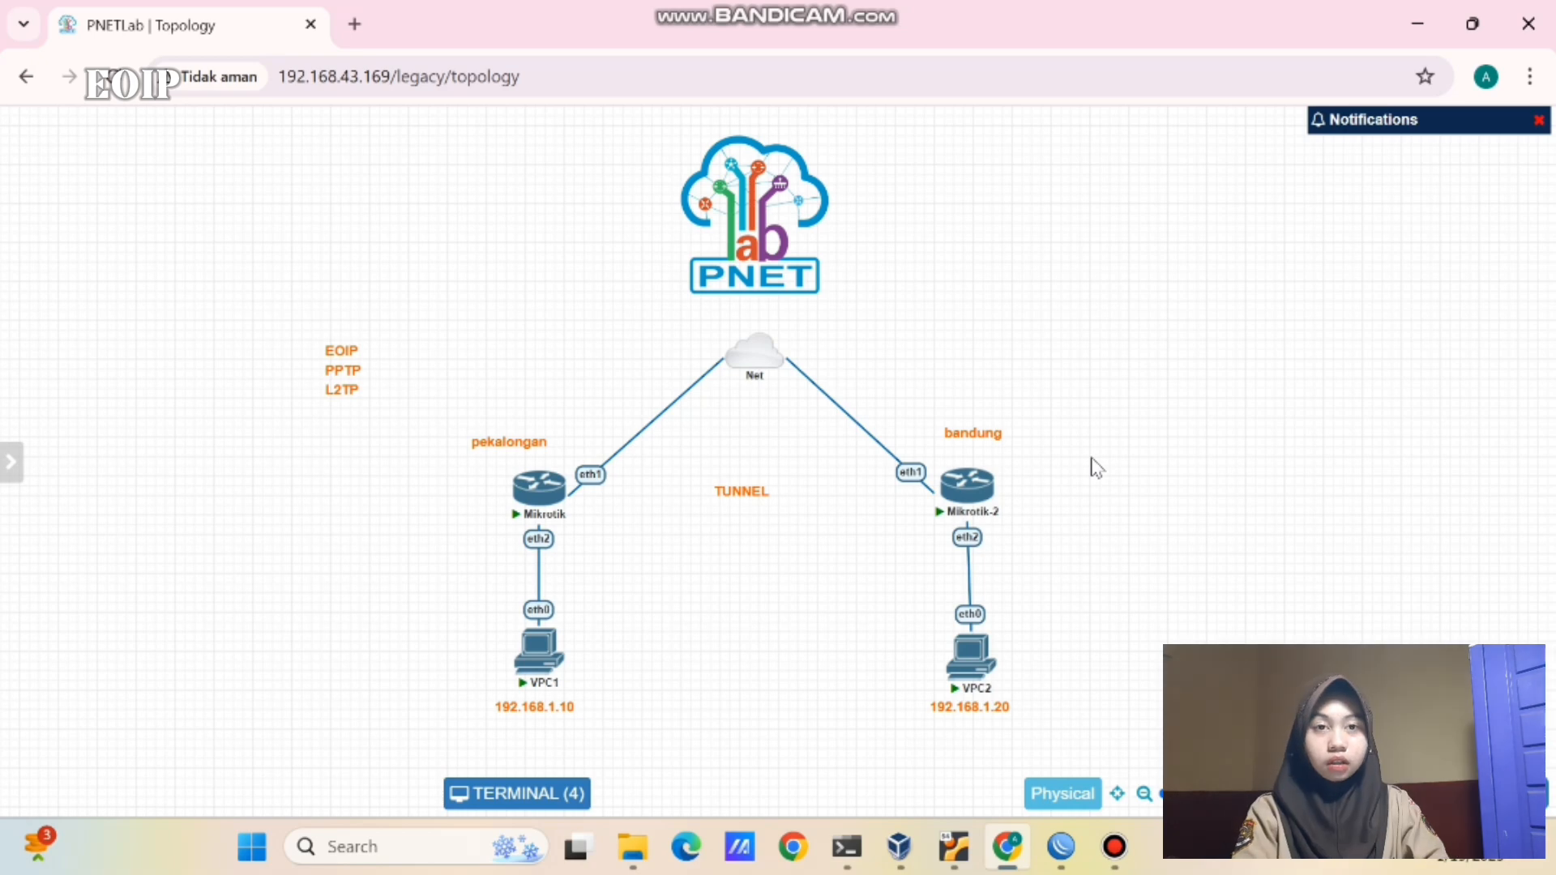
# - On router M1, start a new IP address on bridge-eoip and check the bridge ports
pyautogui.moveTo(1064, 847)
pyautogui.click(948, 729)
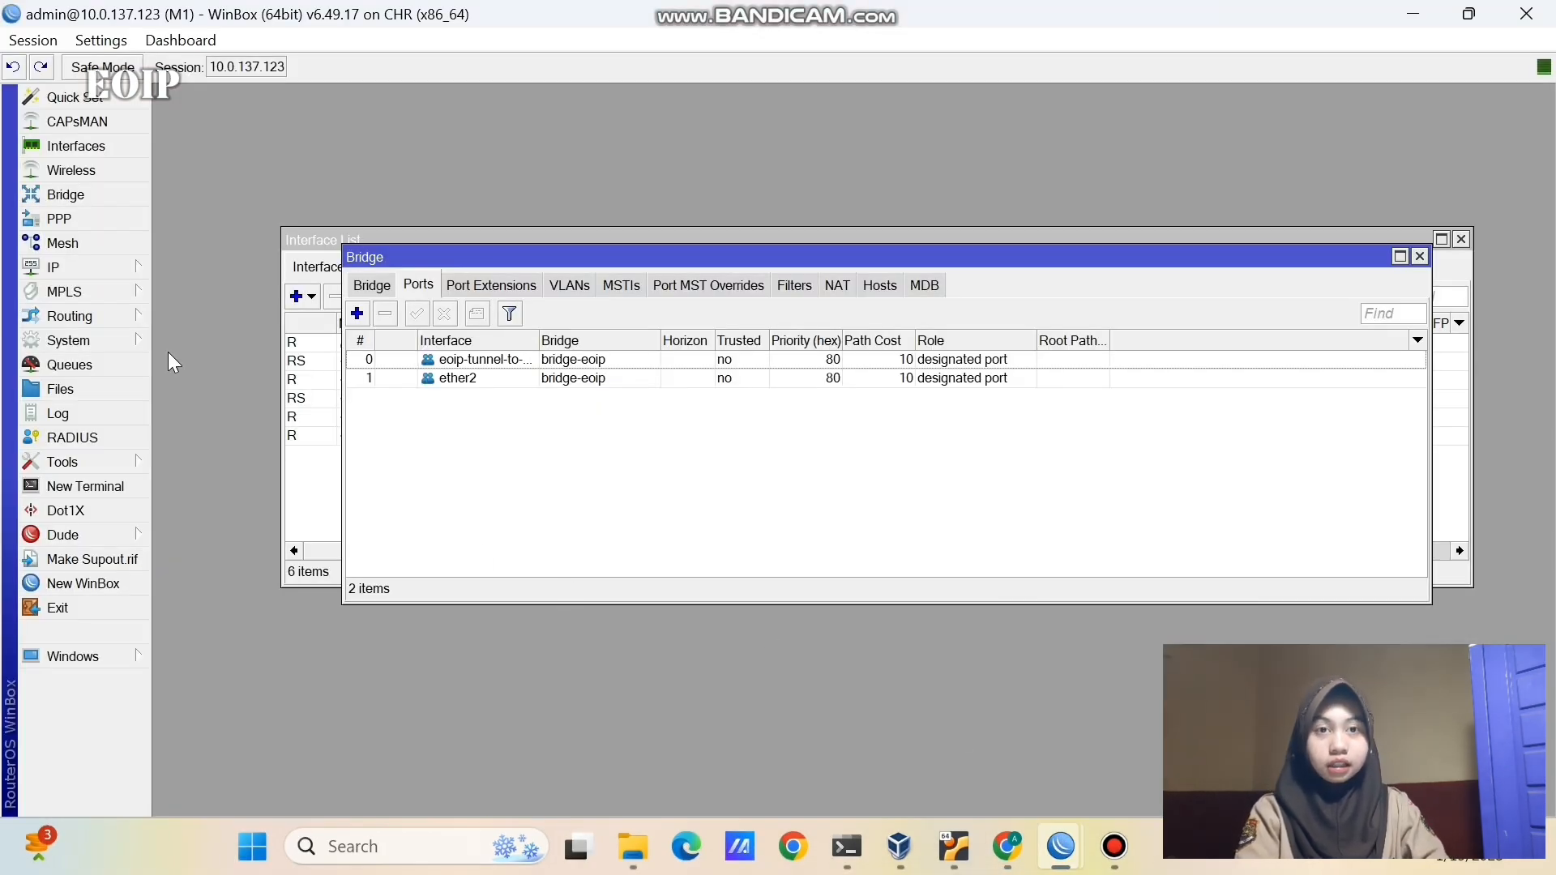
pyautogui.click(73, 268)
pyautogui.click(199, 246)
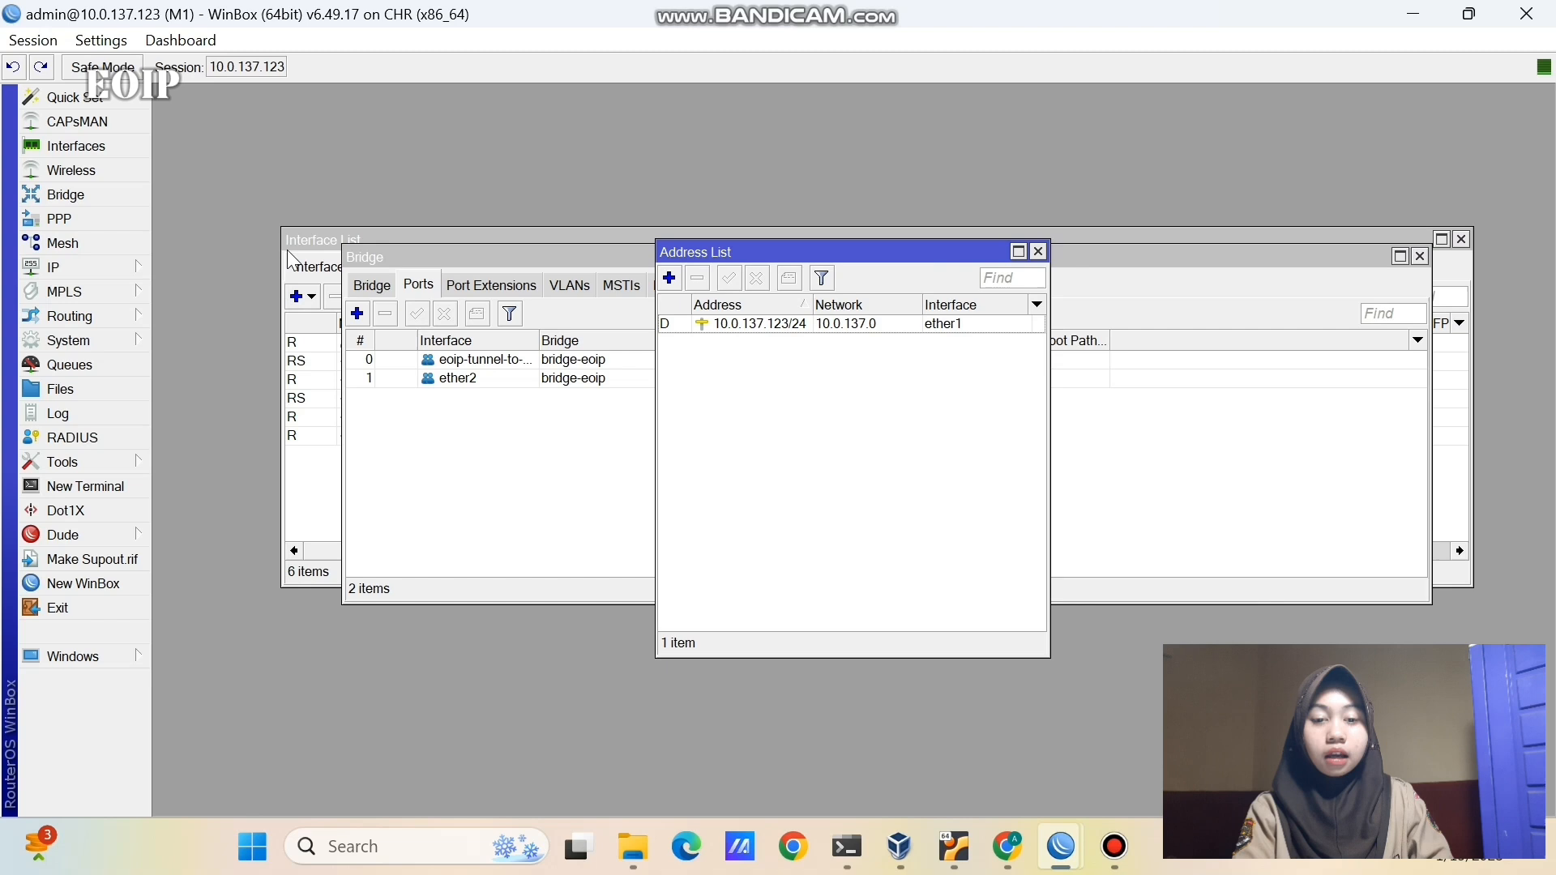
pyautogui.click(669, 278)
pyautogui.click(825, 417)
pyautogui.click(821, 435)
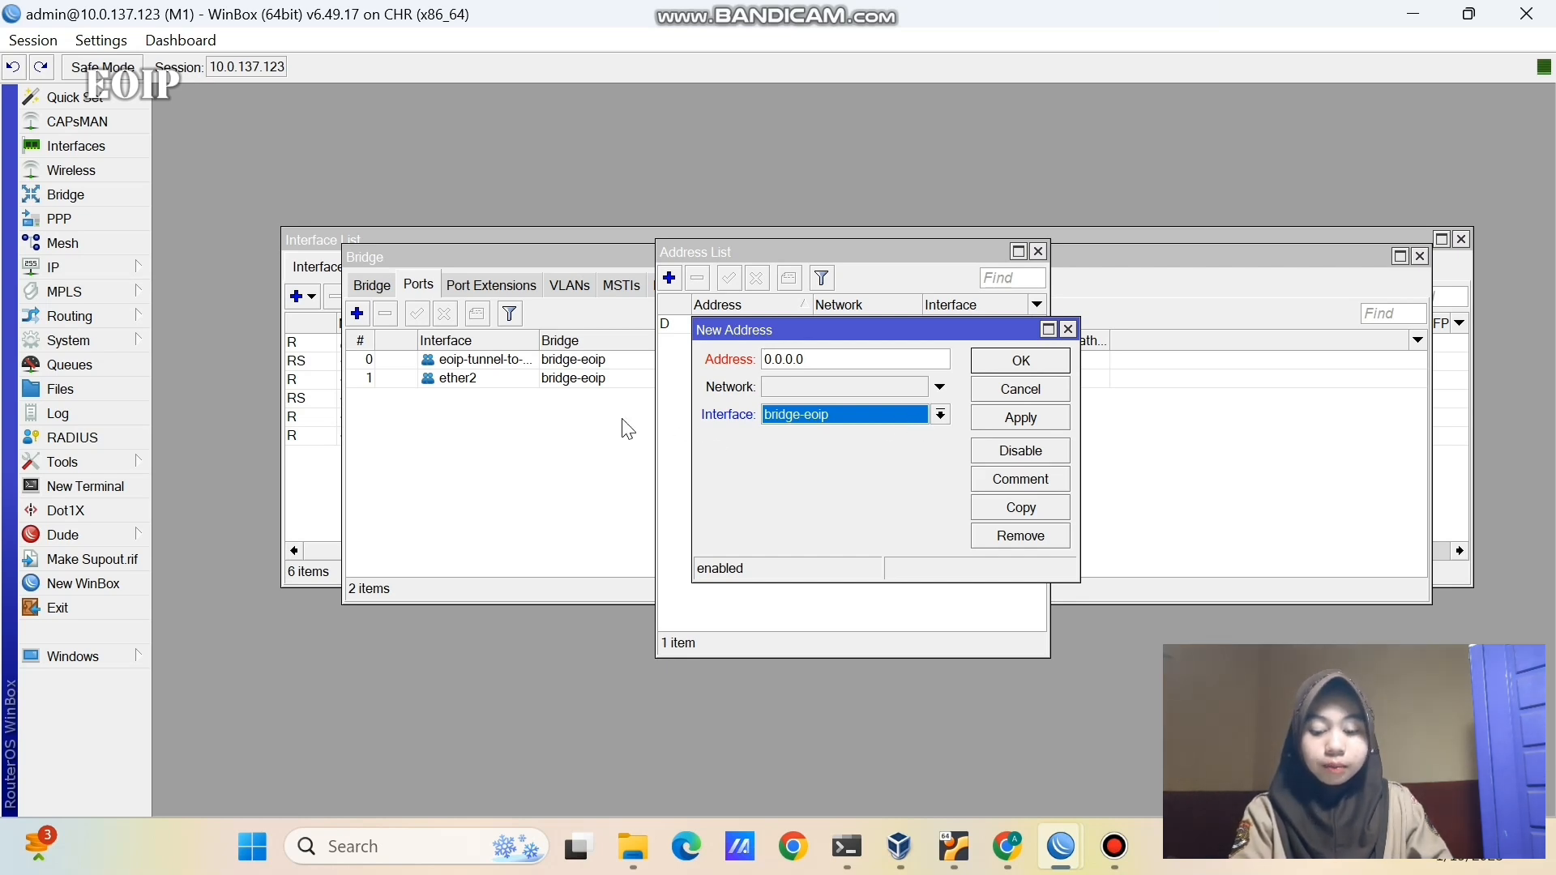
pyautogui.click(589, 426)
pyautogui.click(541, 389)
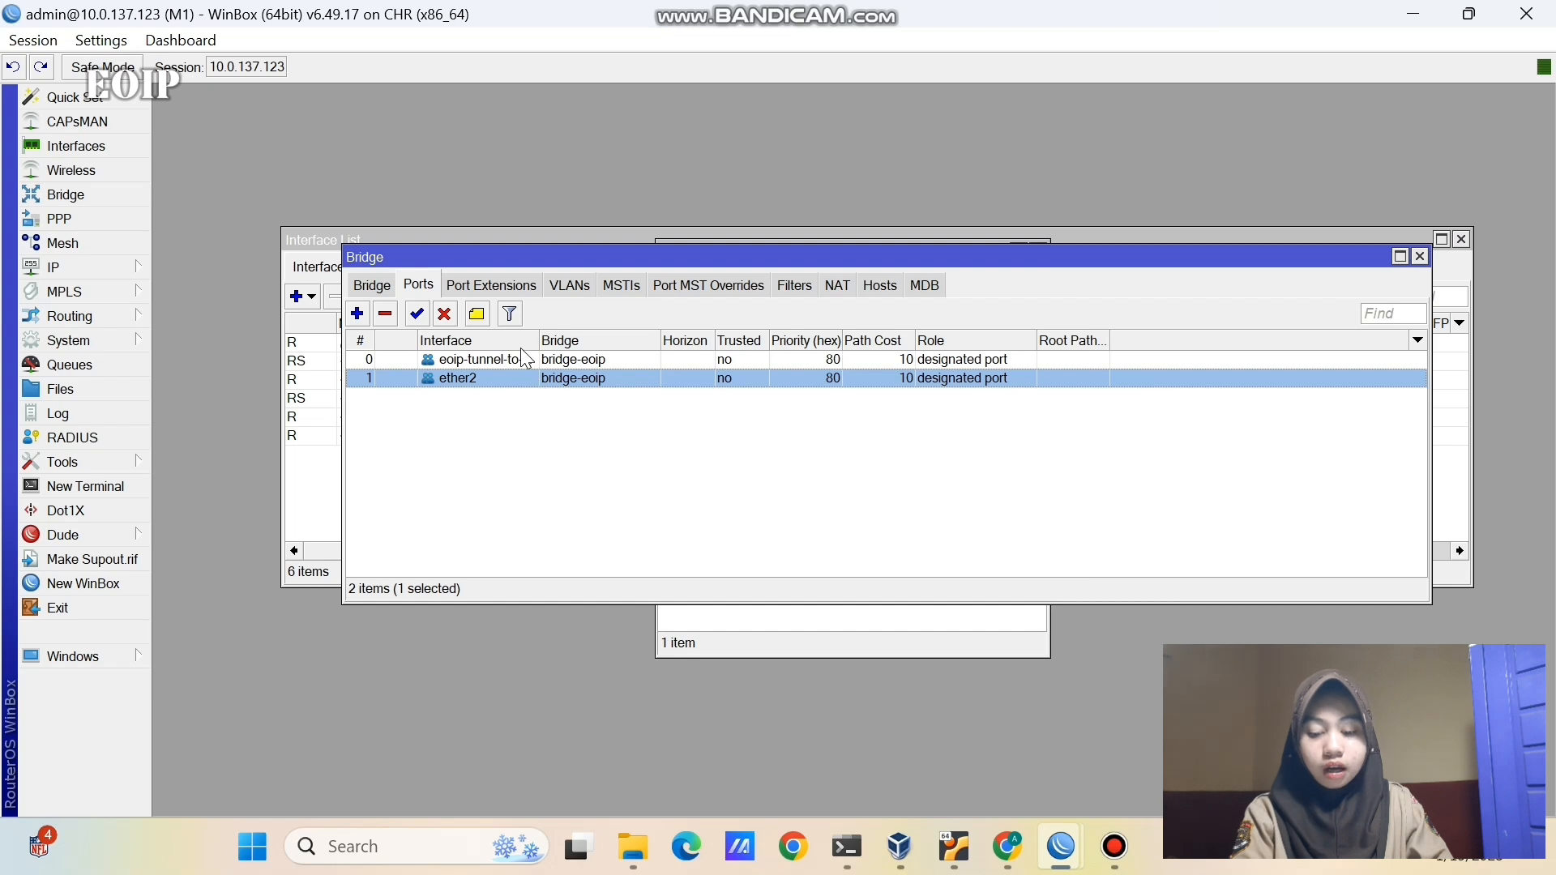
pyautogui.click(520, 356)
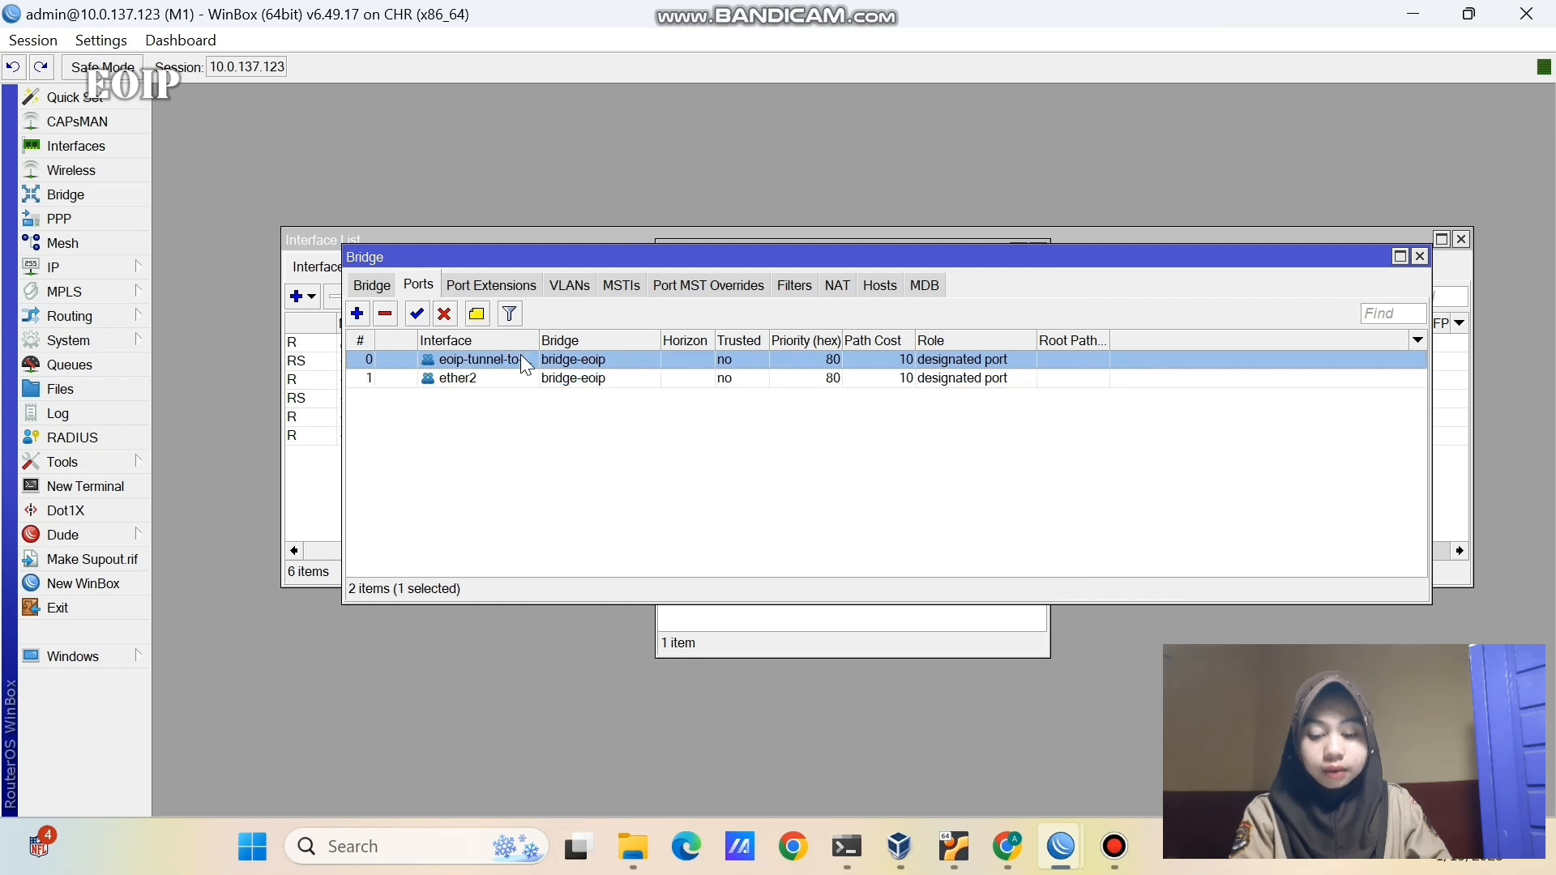
pyautogui.click(618, 477)
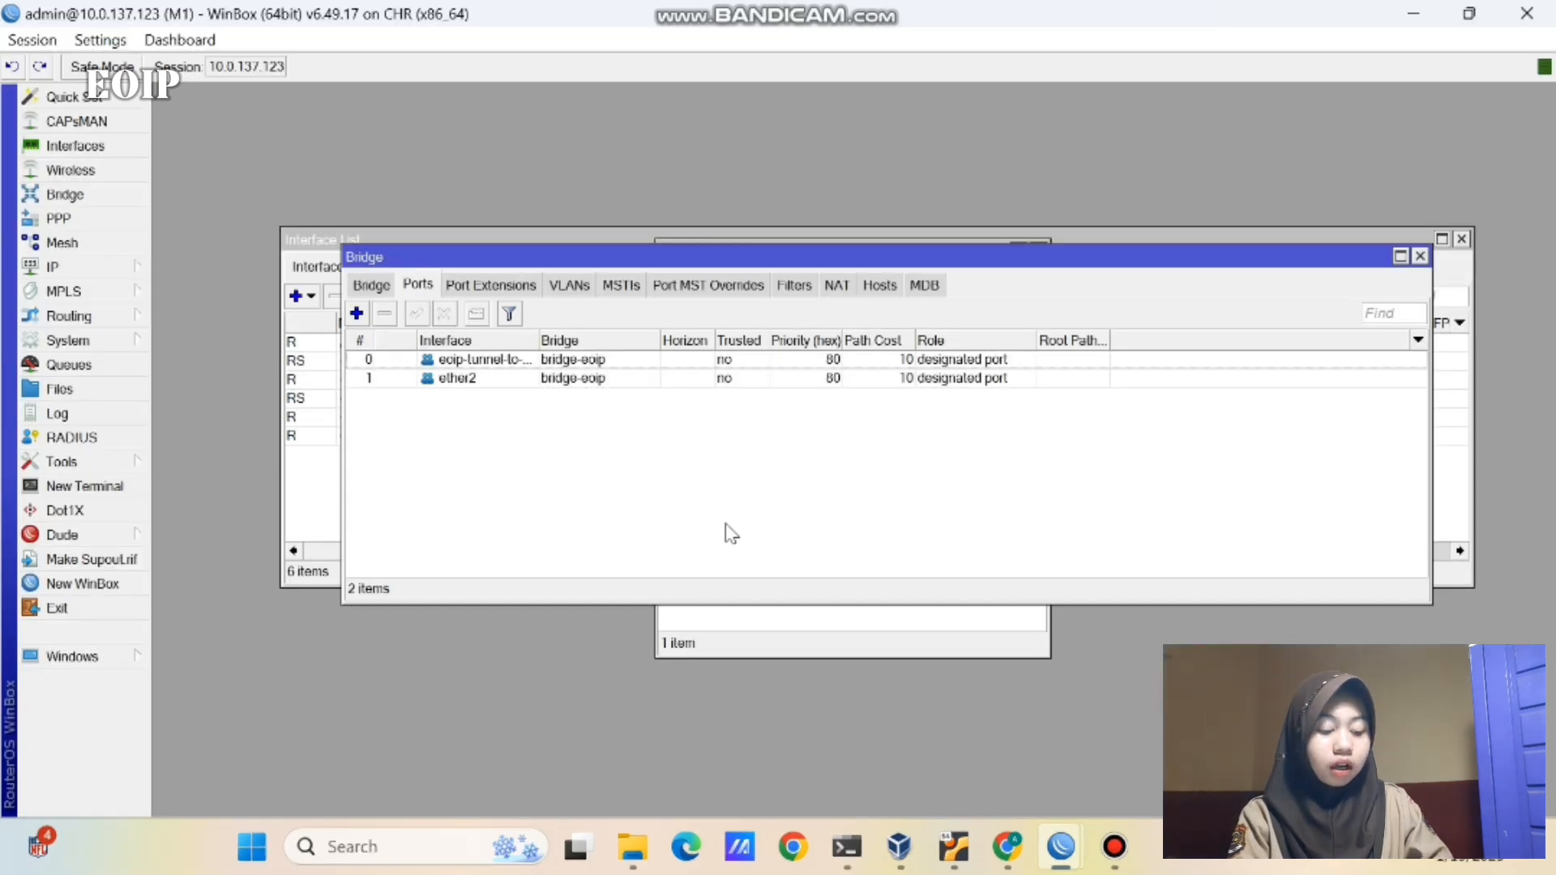
# - Add address 192.168.1.1/24 on bridge-eoip, then switch to router M2's session
pyautogui.click(727, 623)
pyautogui.click(670, 279)
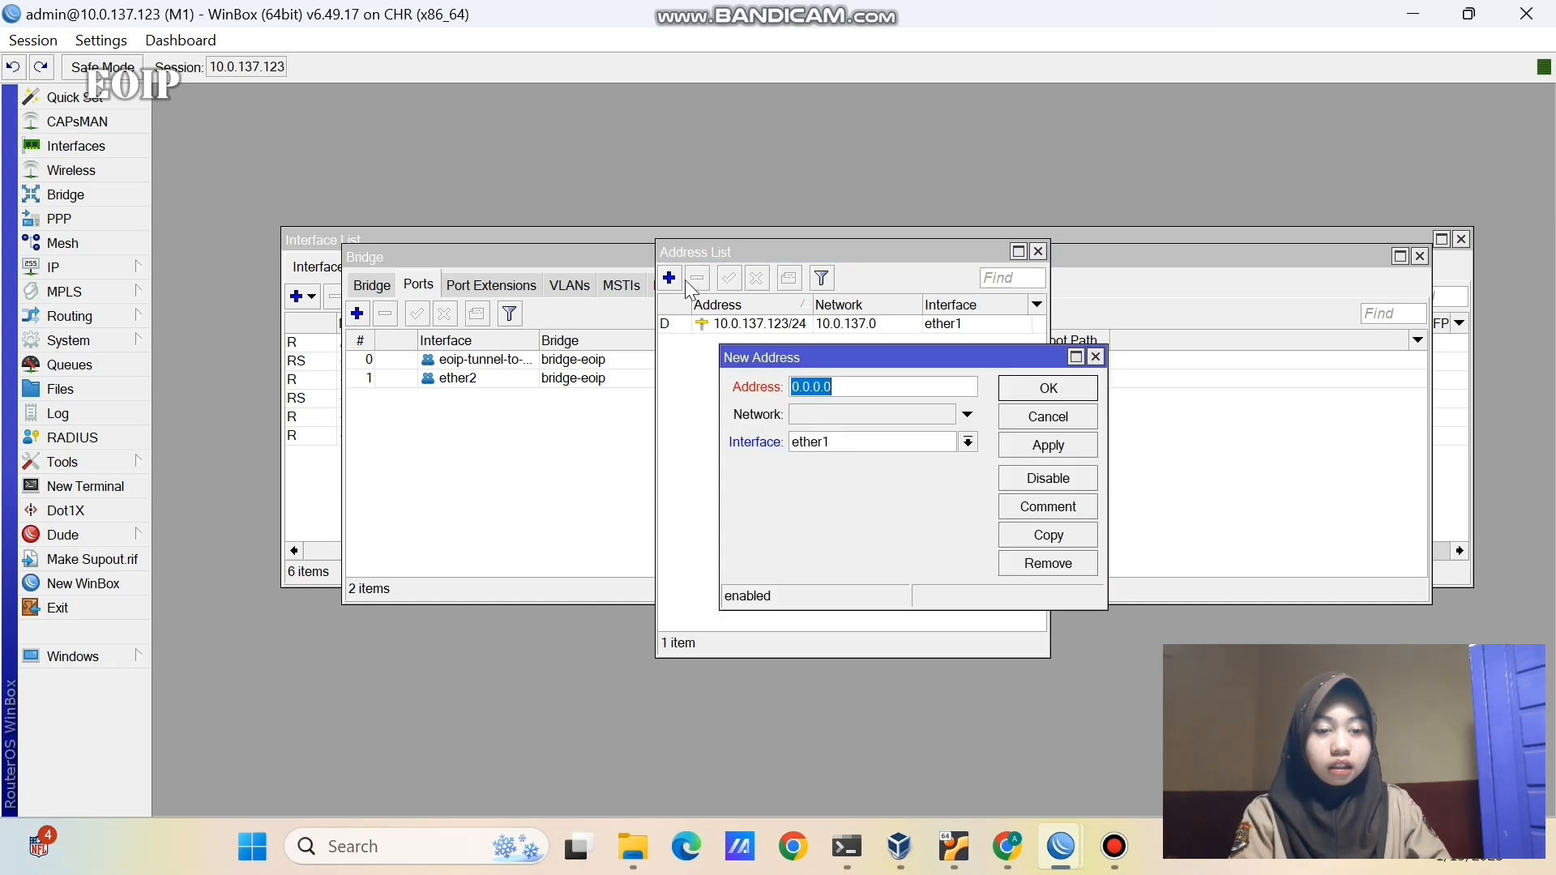
pyautogui.click(928, 442)
pyautogui.click(924, 459)
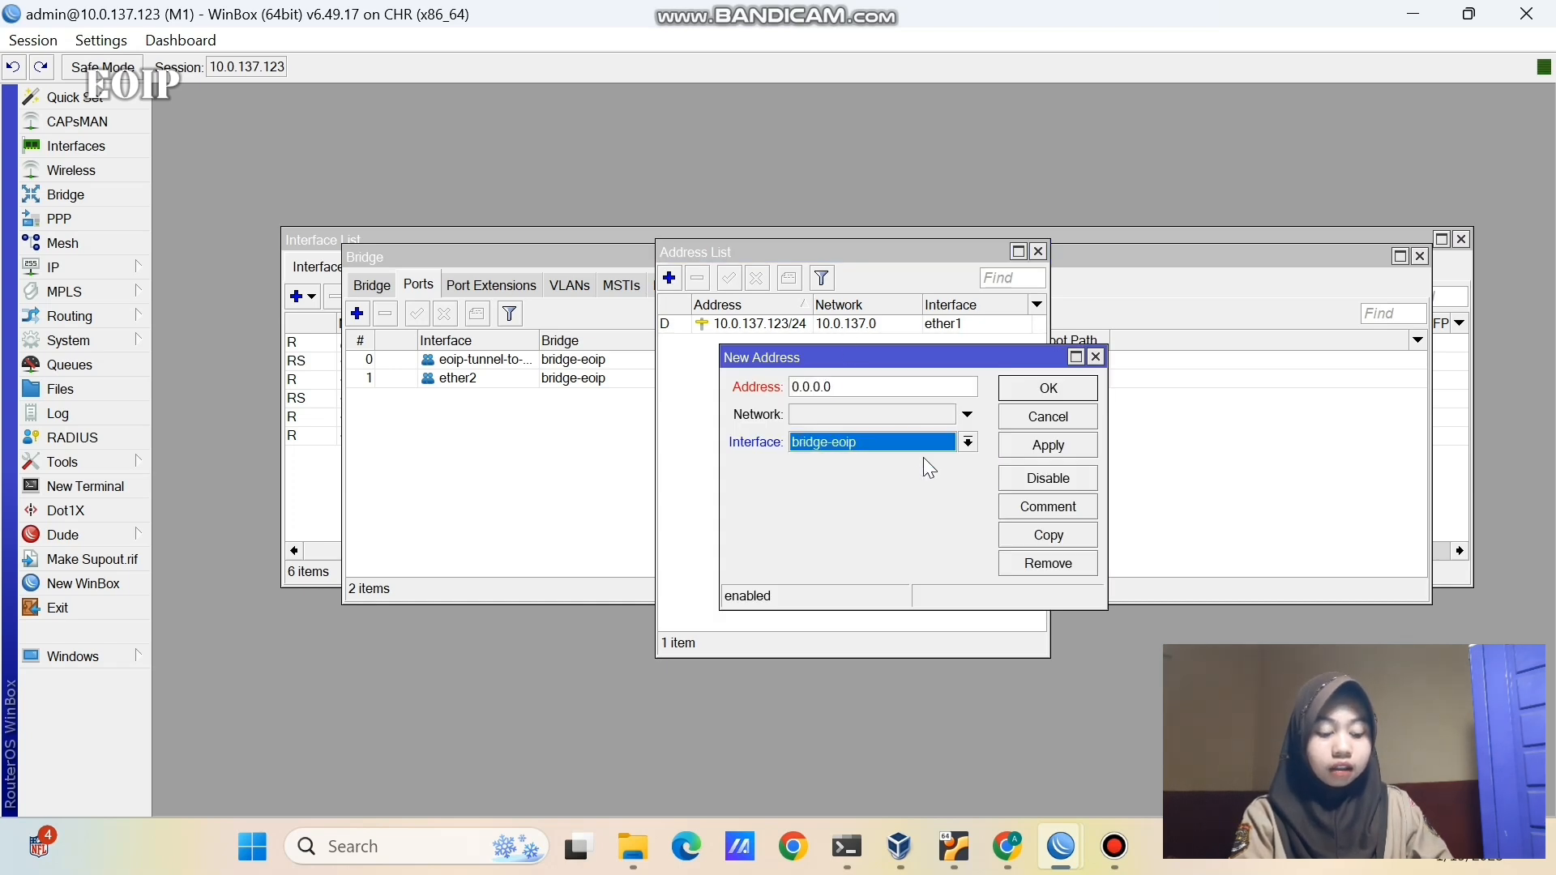
pyautogui.click(857, 386)
pyautogui.press('BackSpace')
pyautogui.press('BackSpace')
pyautogui.press('BackSpace')
pyautogui.press('BackSpace')
pyautogui.press('BackSpace')
pyautogui.press('BackSpace')
pyautogui.press('BackSpace')
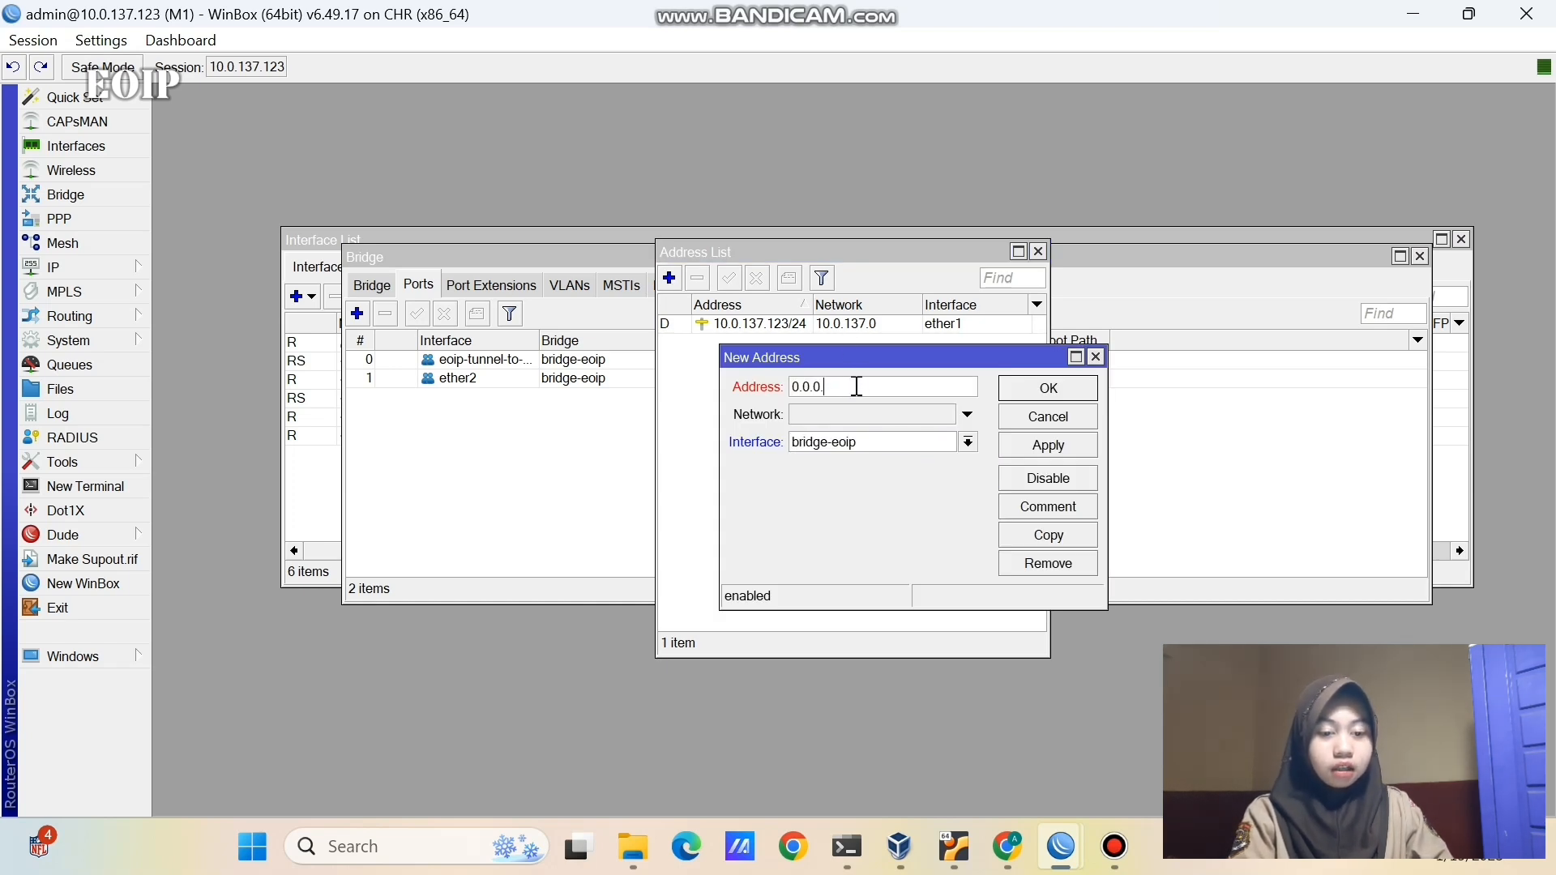
pyautogui.write('192.168.1.1')
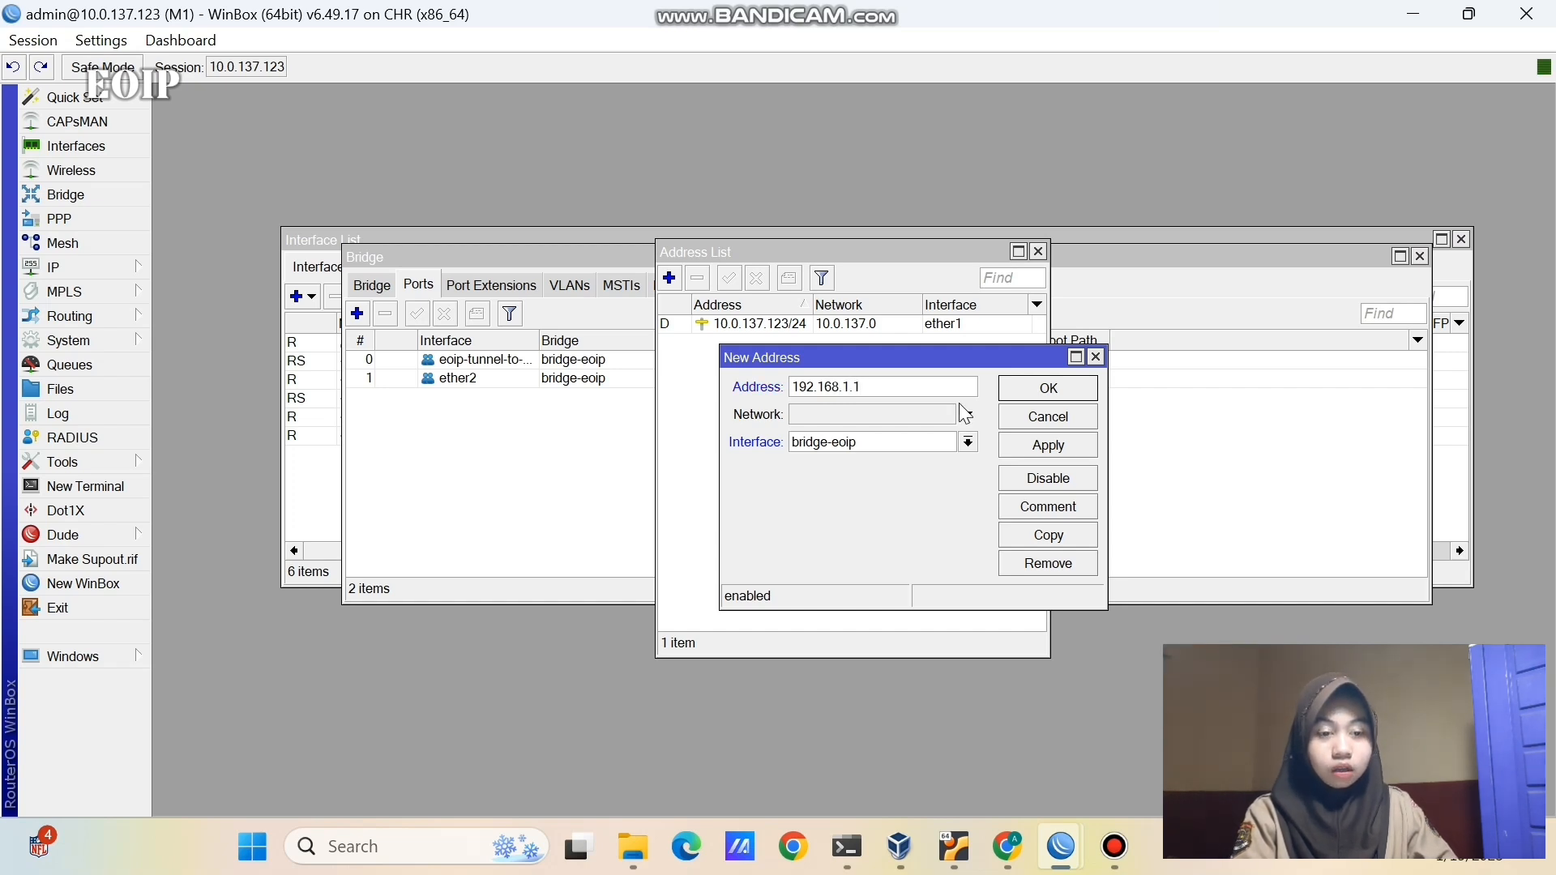
pyautogui.write('/24')
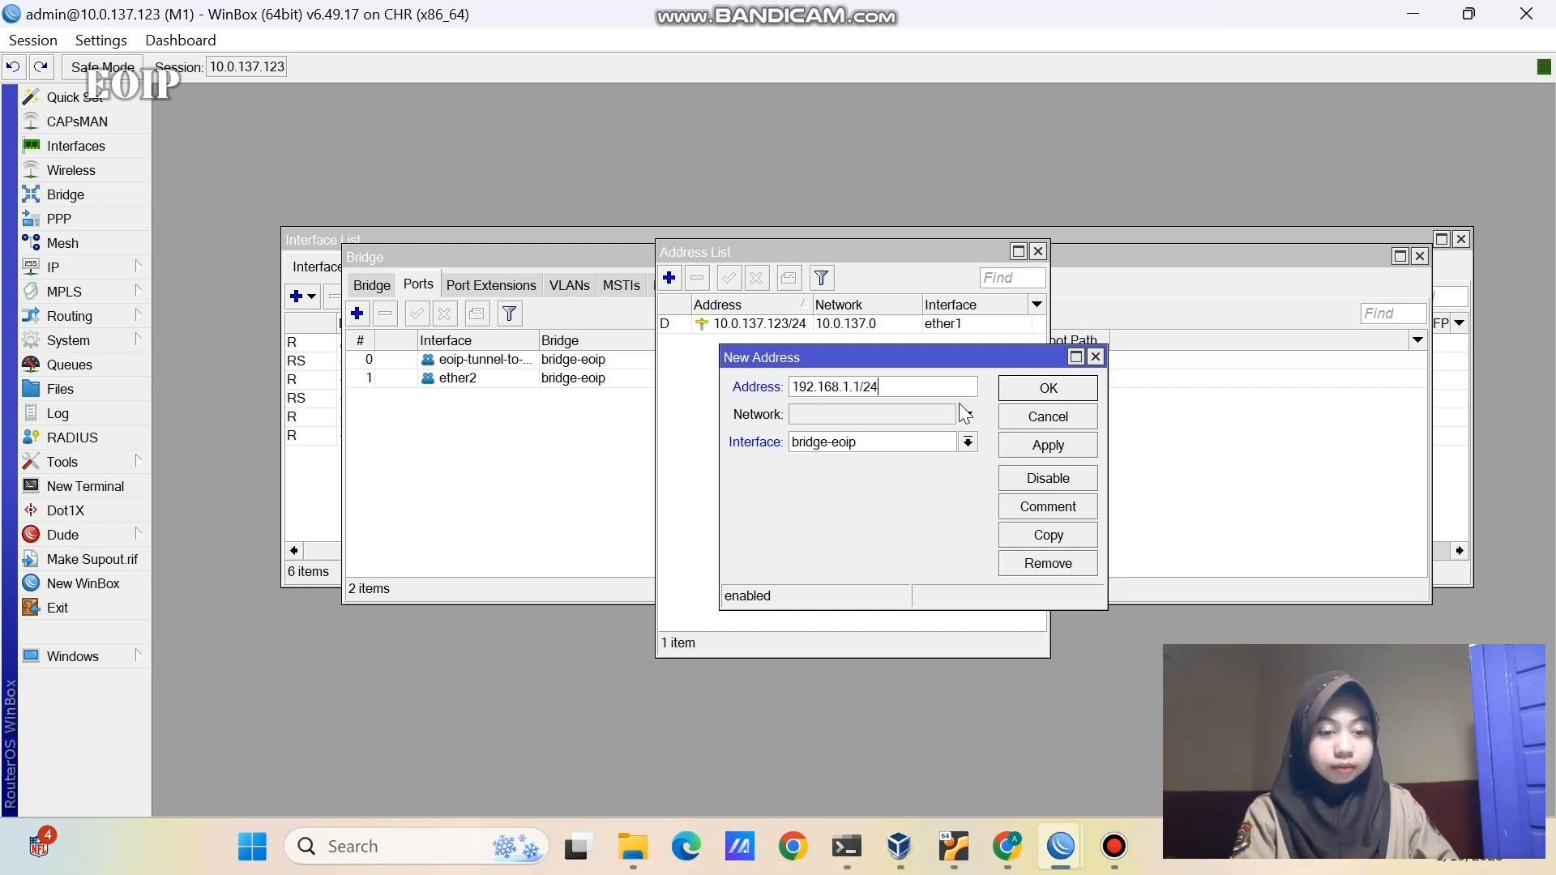
pyautogui.click(1013, 444)
pyautogui.click(1019, 387)
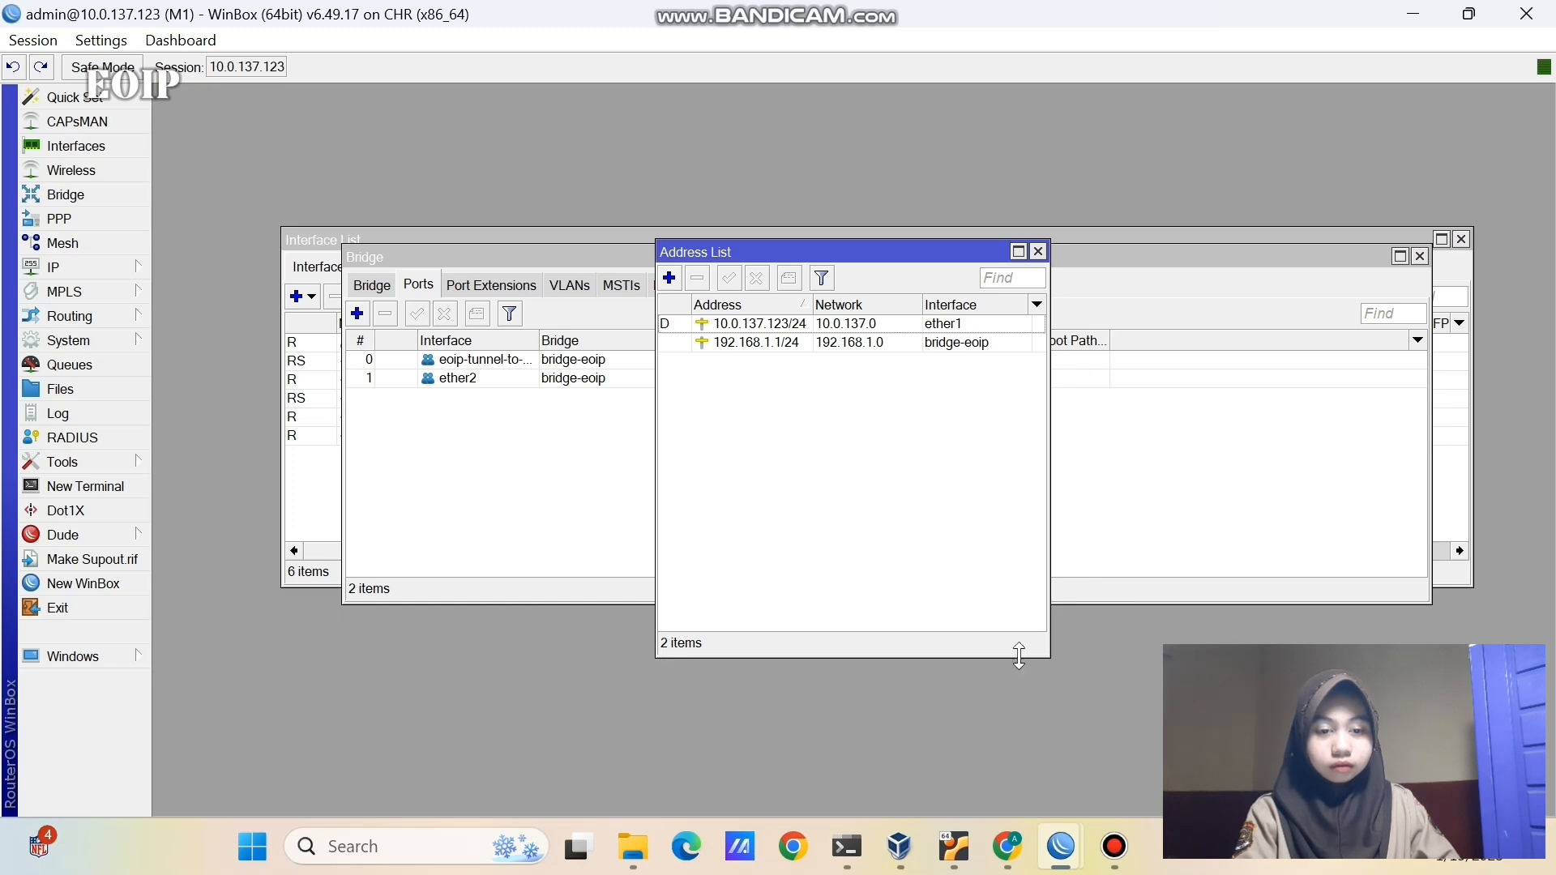
pyautogui.moveTo(1061, 846)
pyautogui.click(1134, 765)
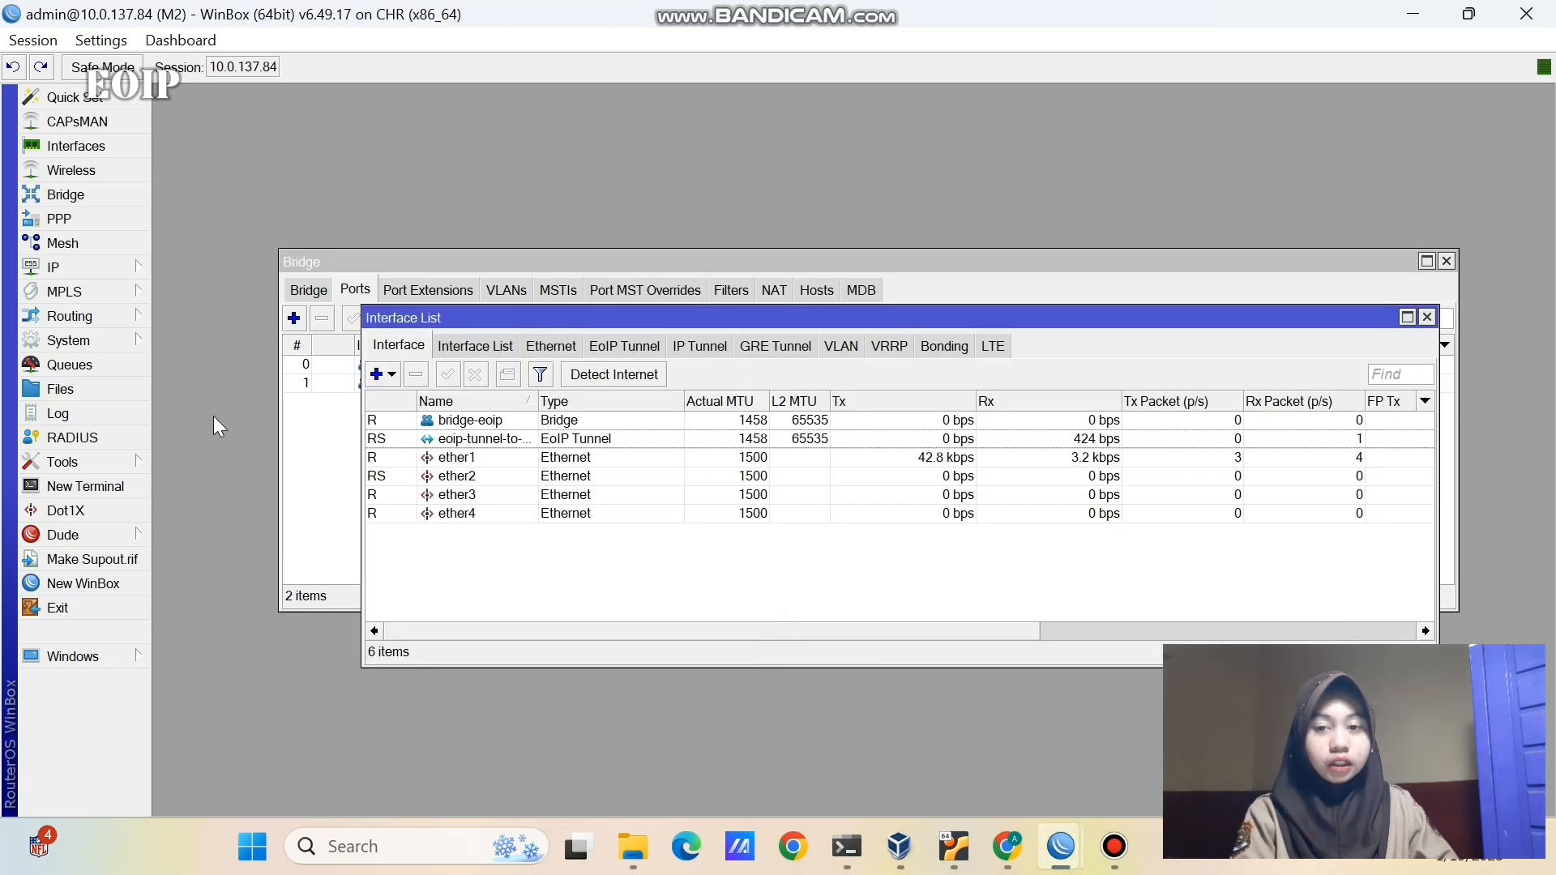
# - On router M2, add address 192.168.1.2/24 to bridge-eoip
pyautogui.click(136, 270)
pyautogui.click(186, 243)
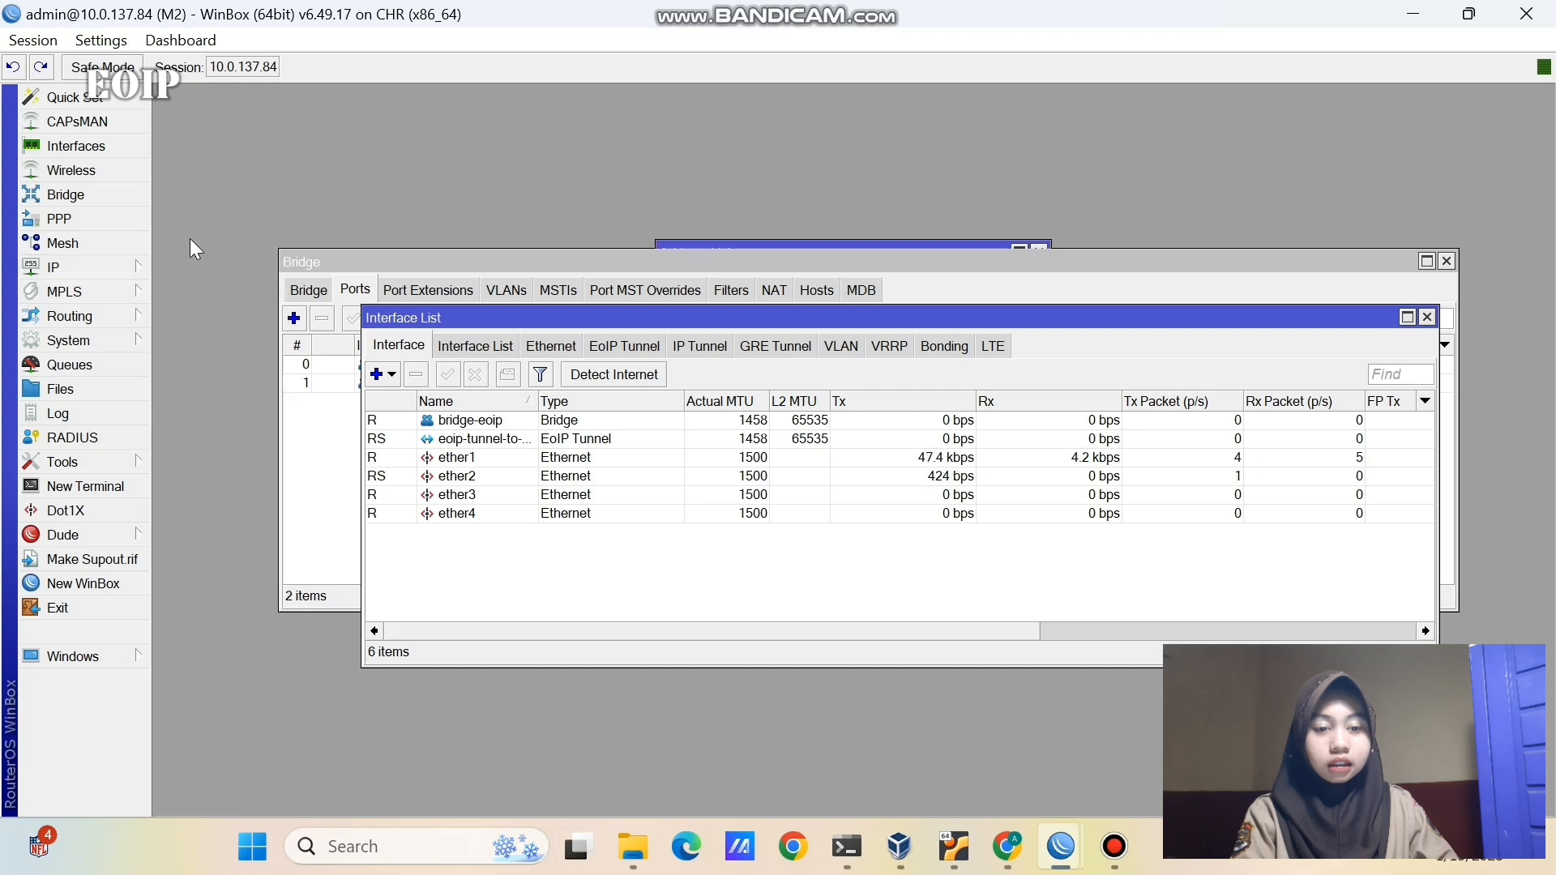
pyautogui.click(670, 279)
pyautogui.click(812, 416)
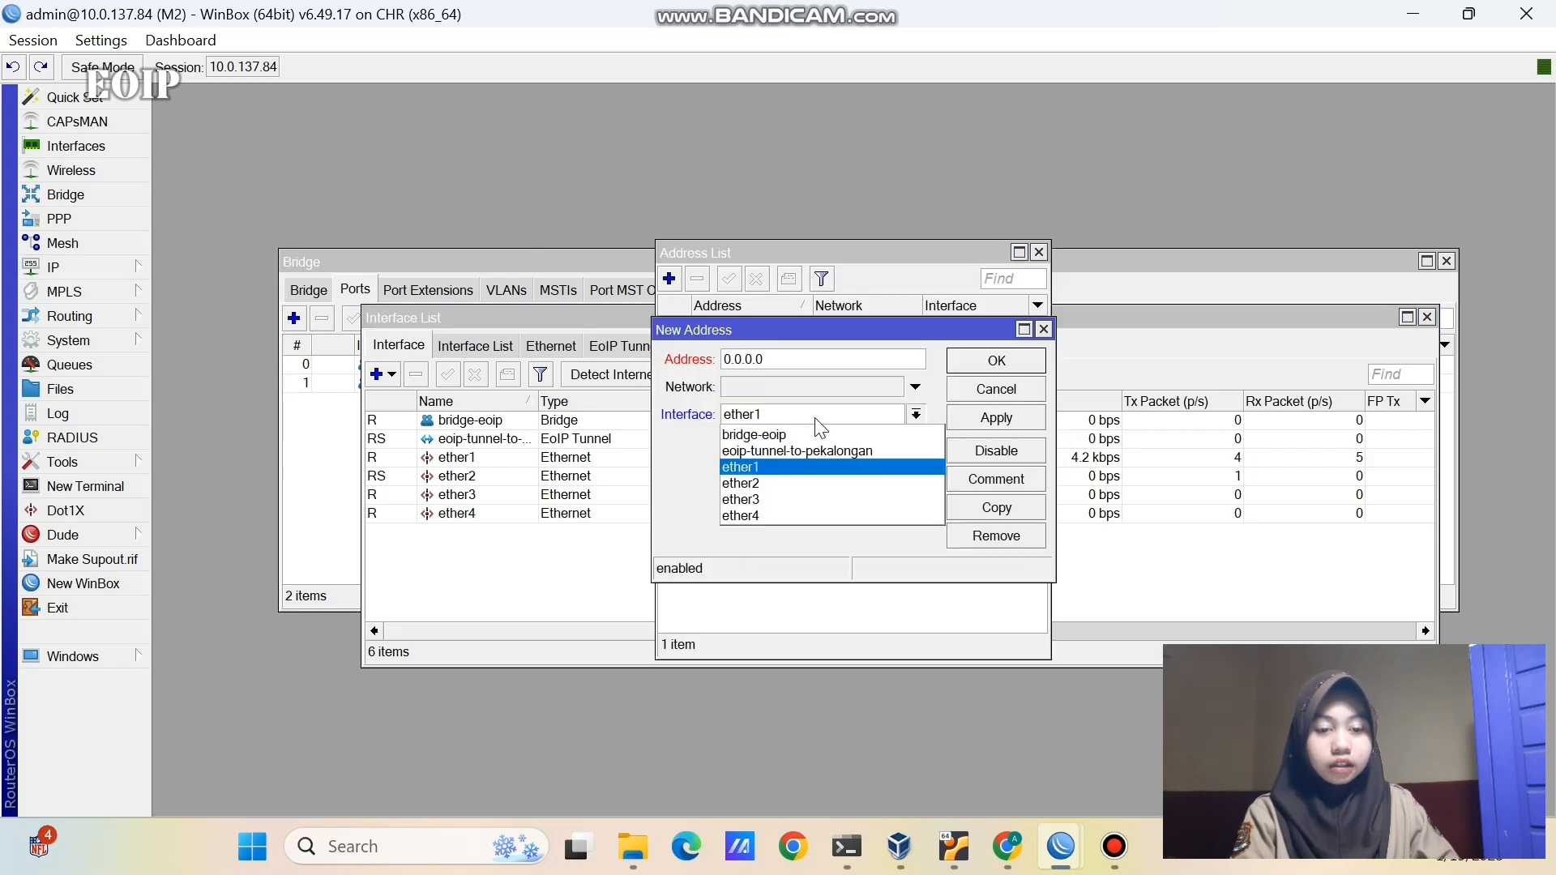
pyautogui.click(815, 432)
pyautogui.click(808, 360)
pyautogui.press('BackSpace')
pyautogui.press('BackSpace')
pyautogui.press('BackSpace')
pyautogui.press('BackSpace')
pyautogui.press('BackSpace')
pyautogui.press('BackSpace')
pyautogui.press('BackSpace')
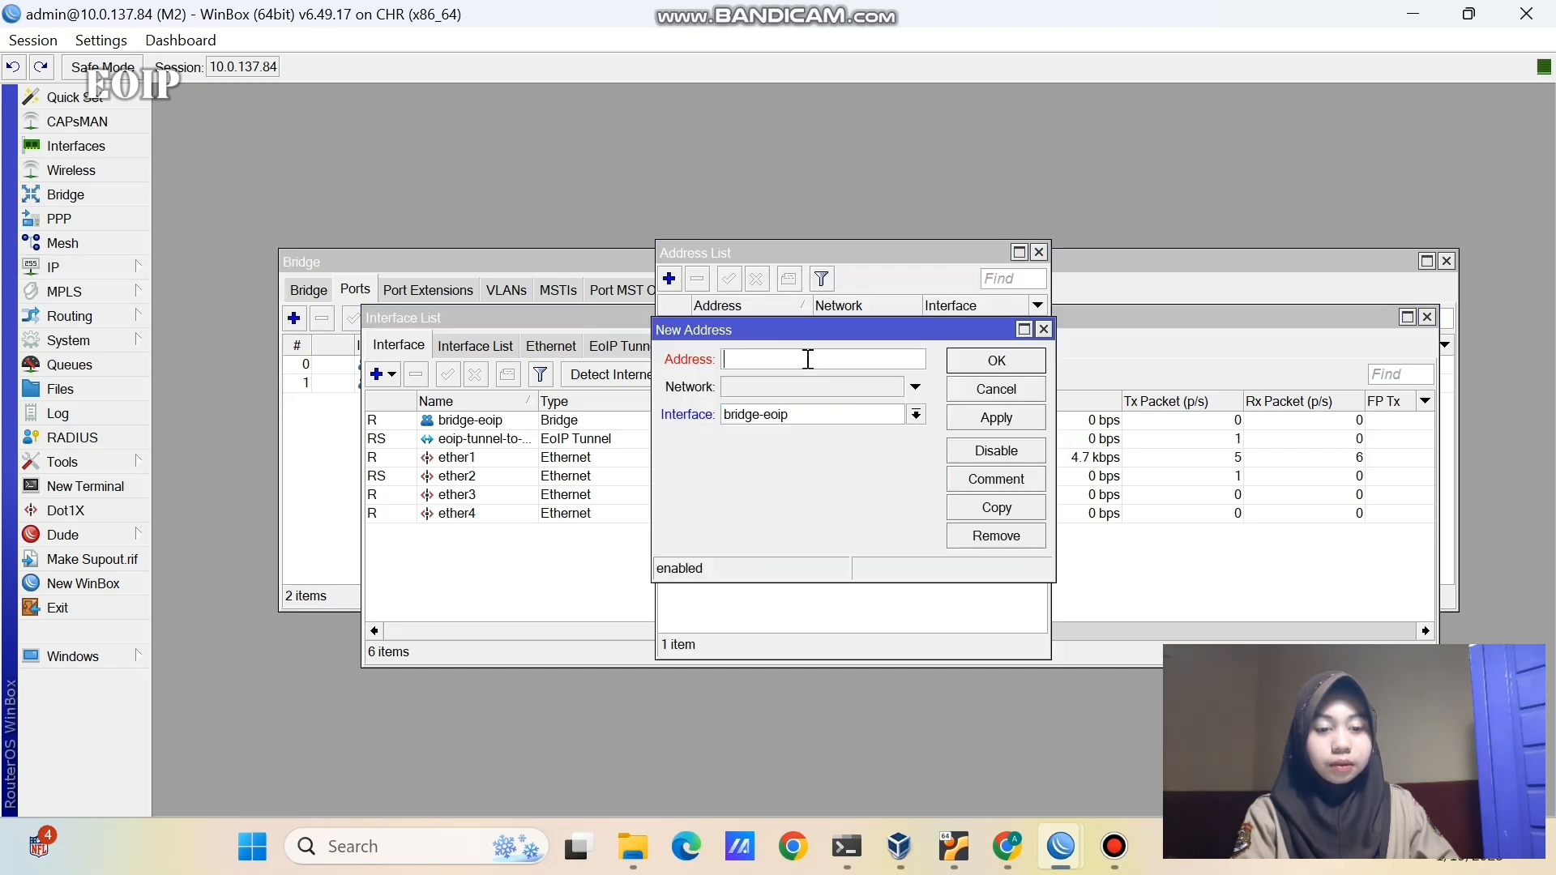
pyautogui.write('192.168.1.2/24')
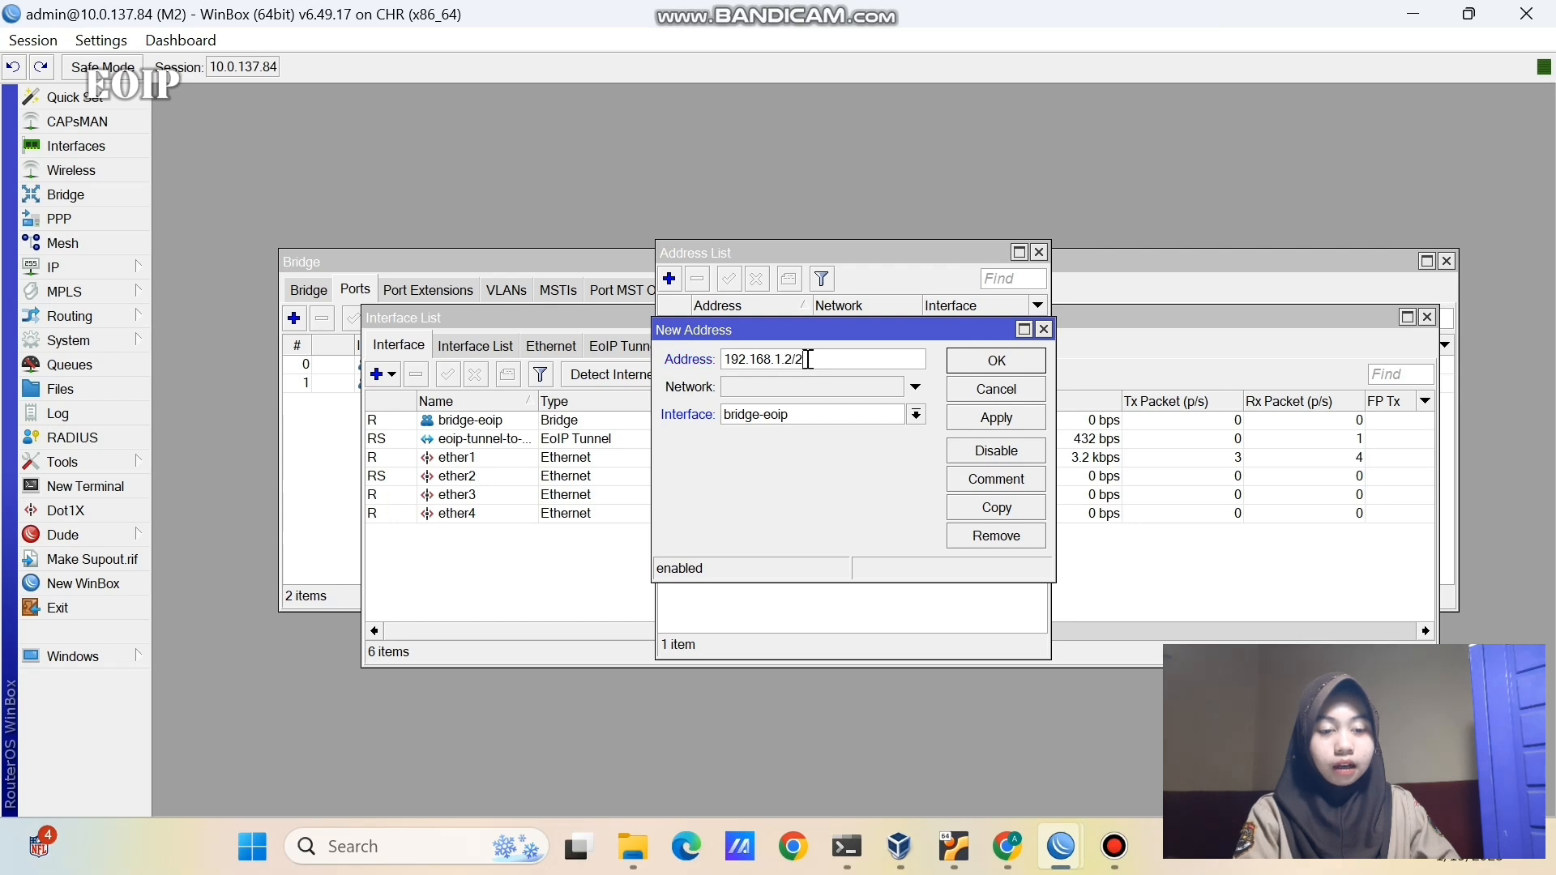
pyautogui.click(983, 418)
pyautogui.click(986, 361)
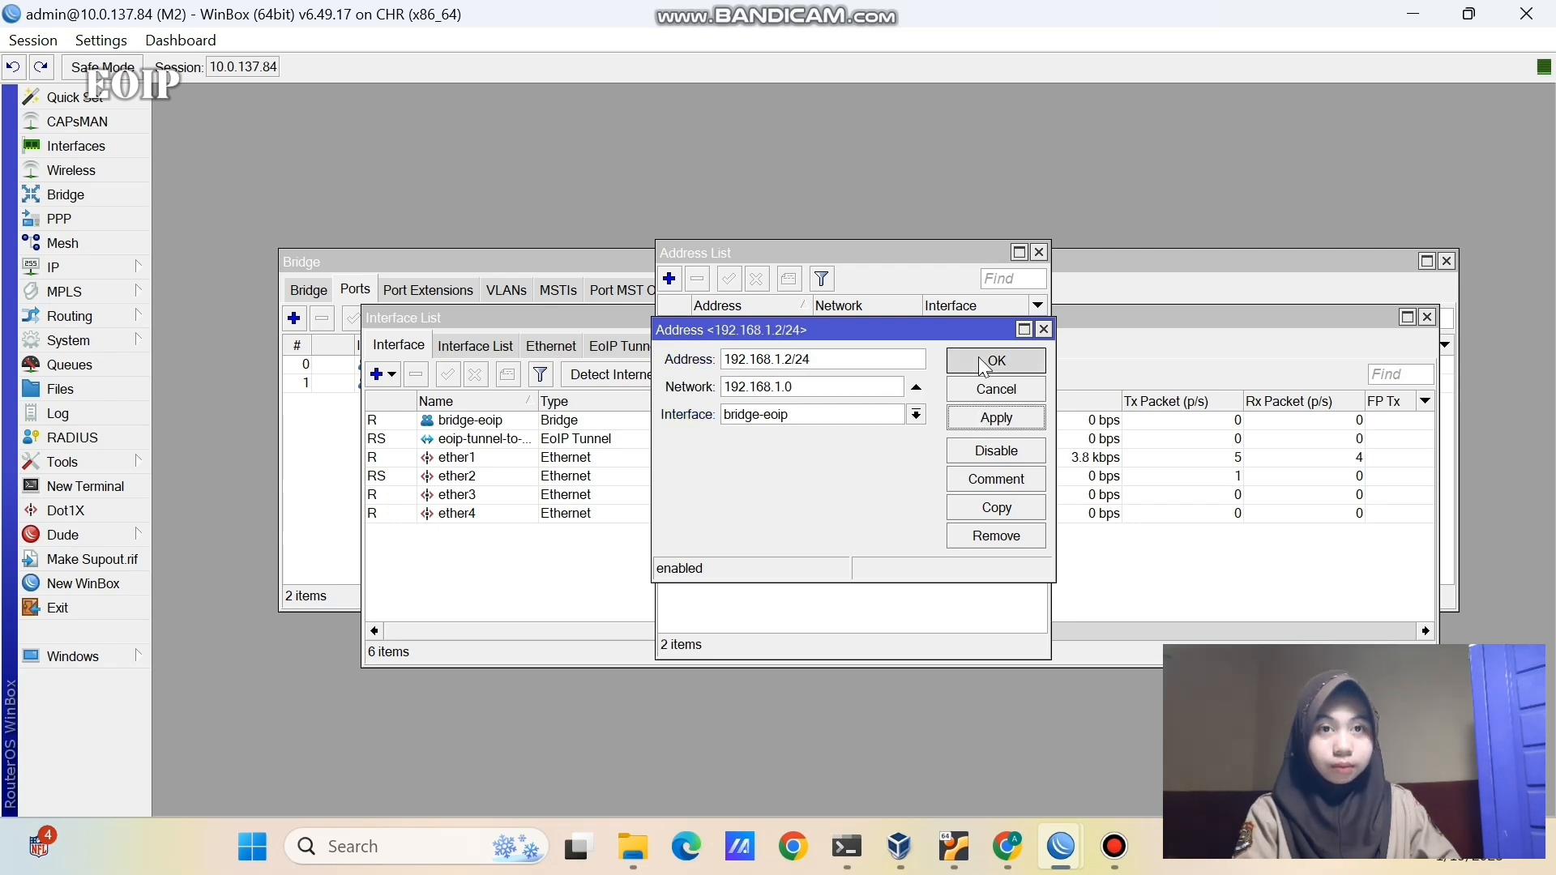
pyautogui.click(1039, 252)
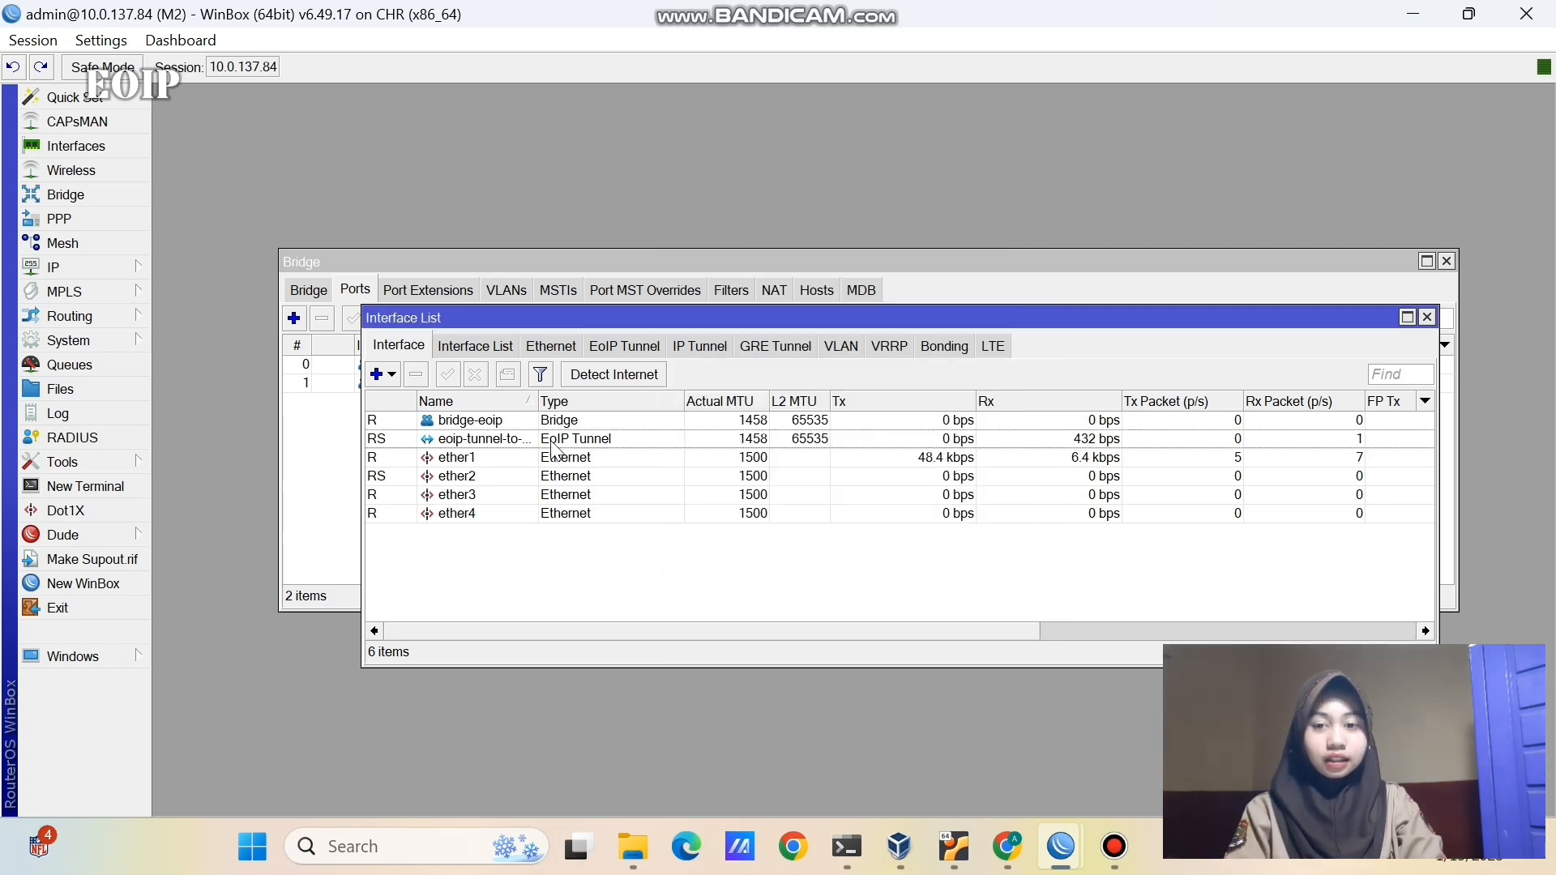
# - Recheck the IP address list, then open the DHCP Server list
pyautogui.click(338, 422)
pyautogui.click(101, 268)
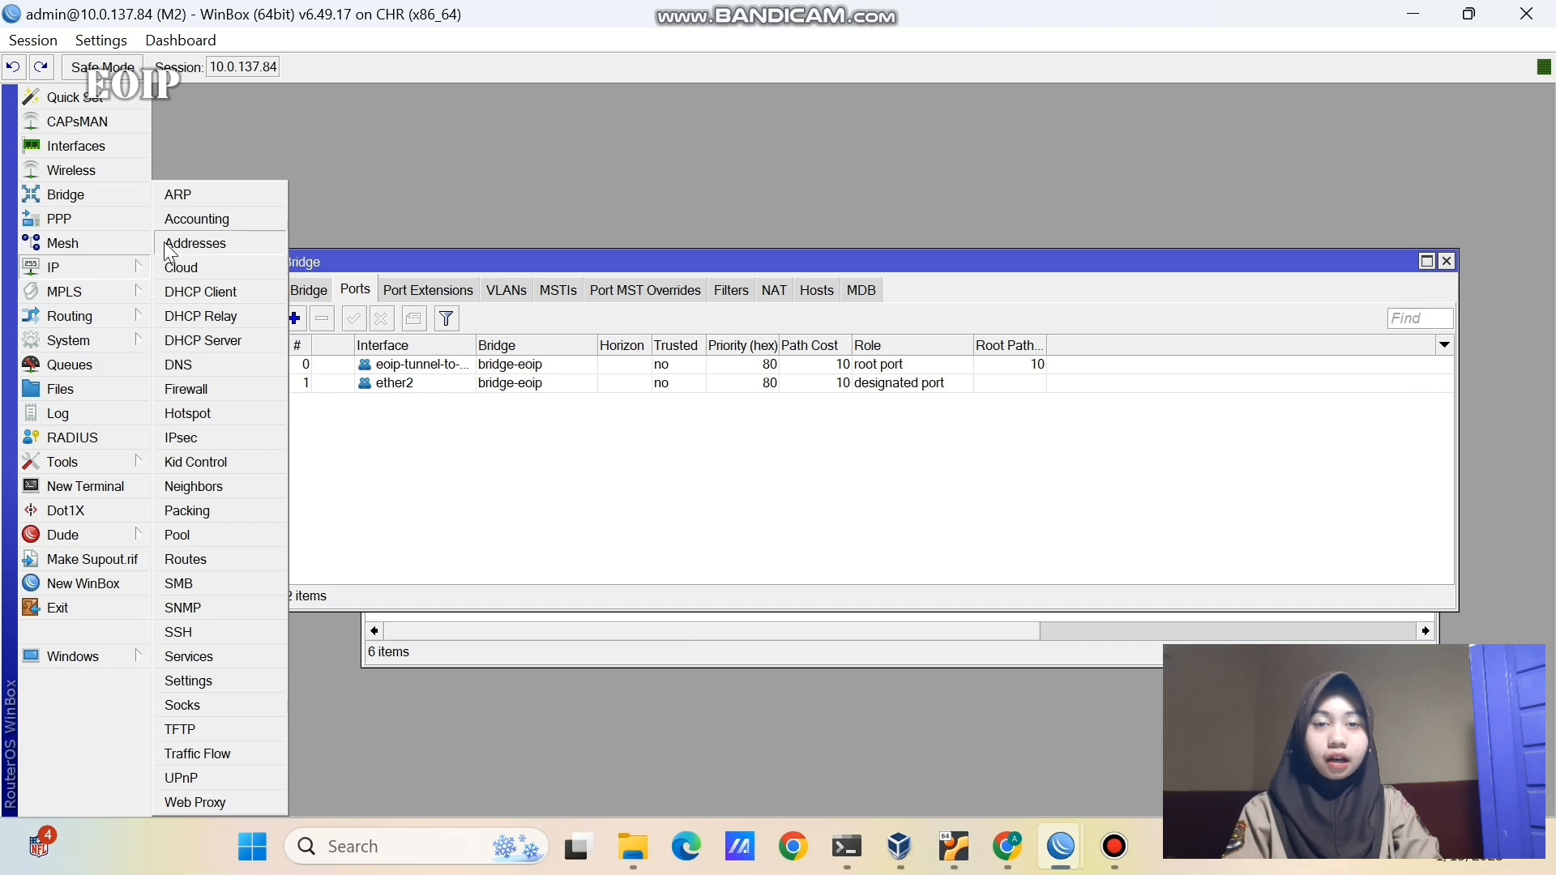
pyautogui.click(171, 244)
pyautogui.click(91, 268)
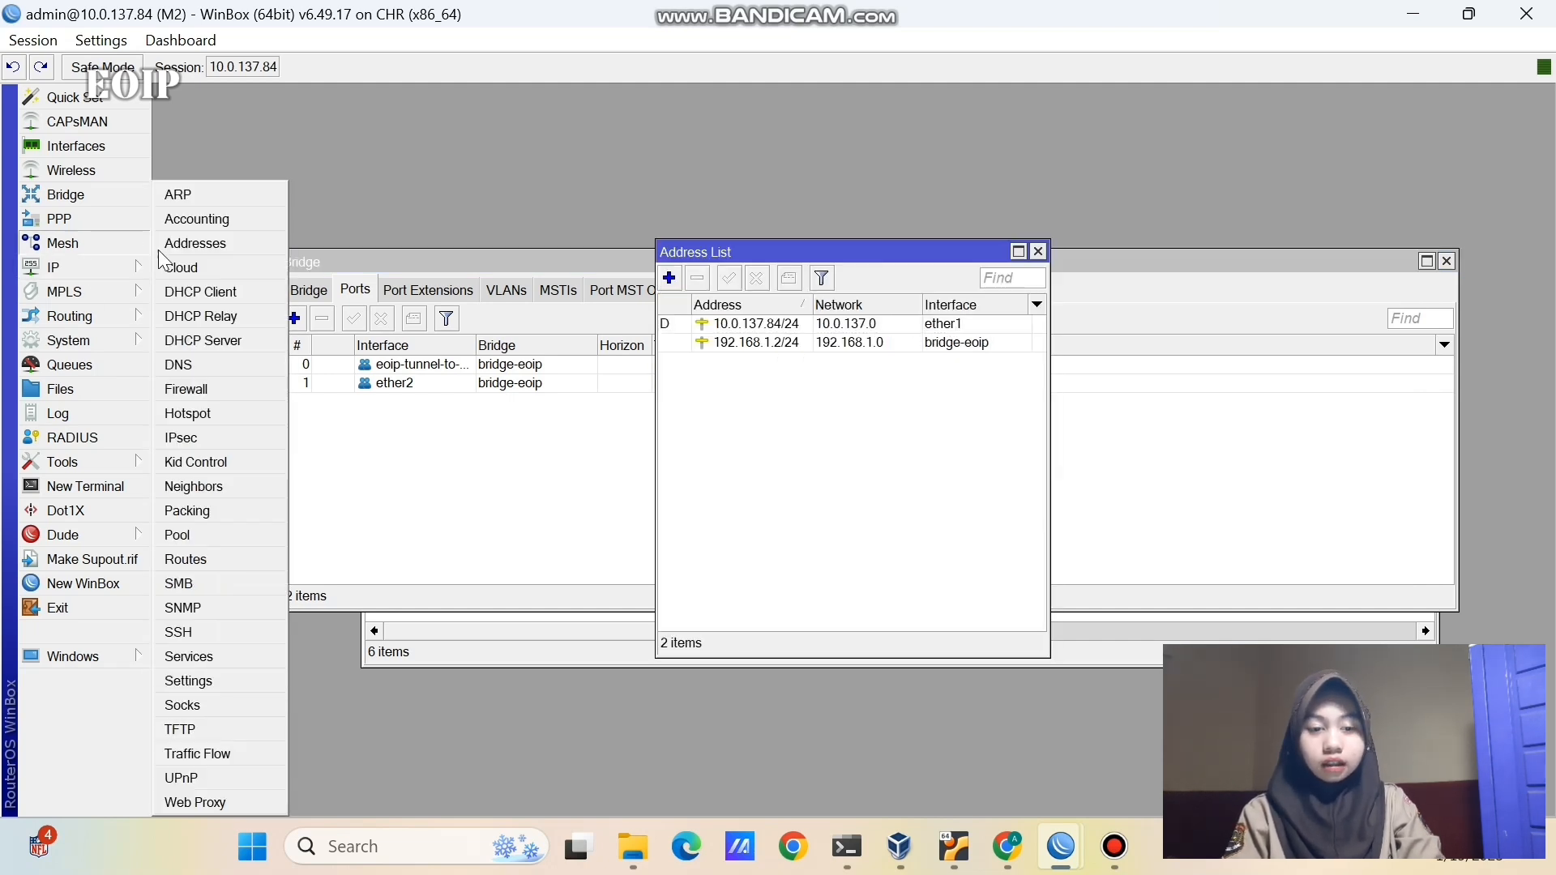
pyautogui.click(204, 341)
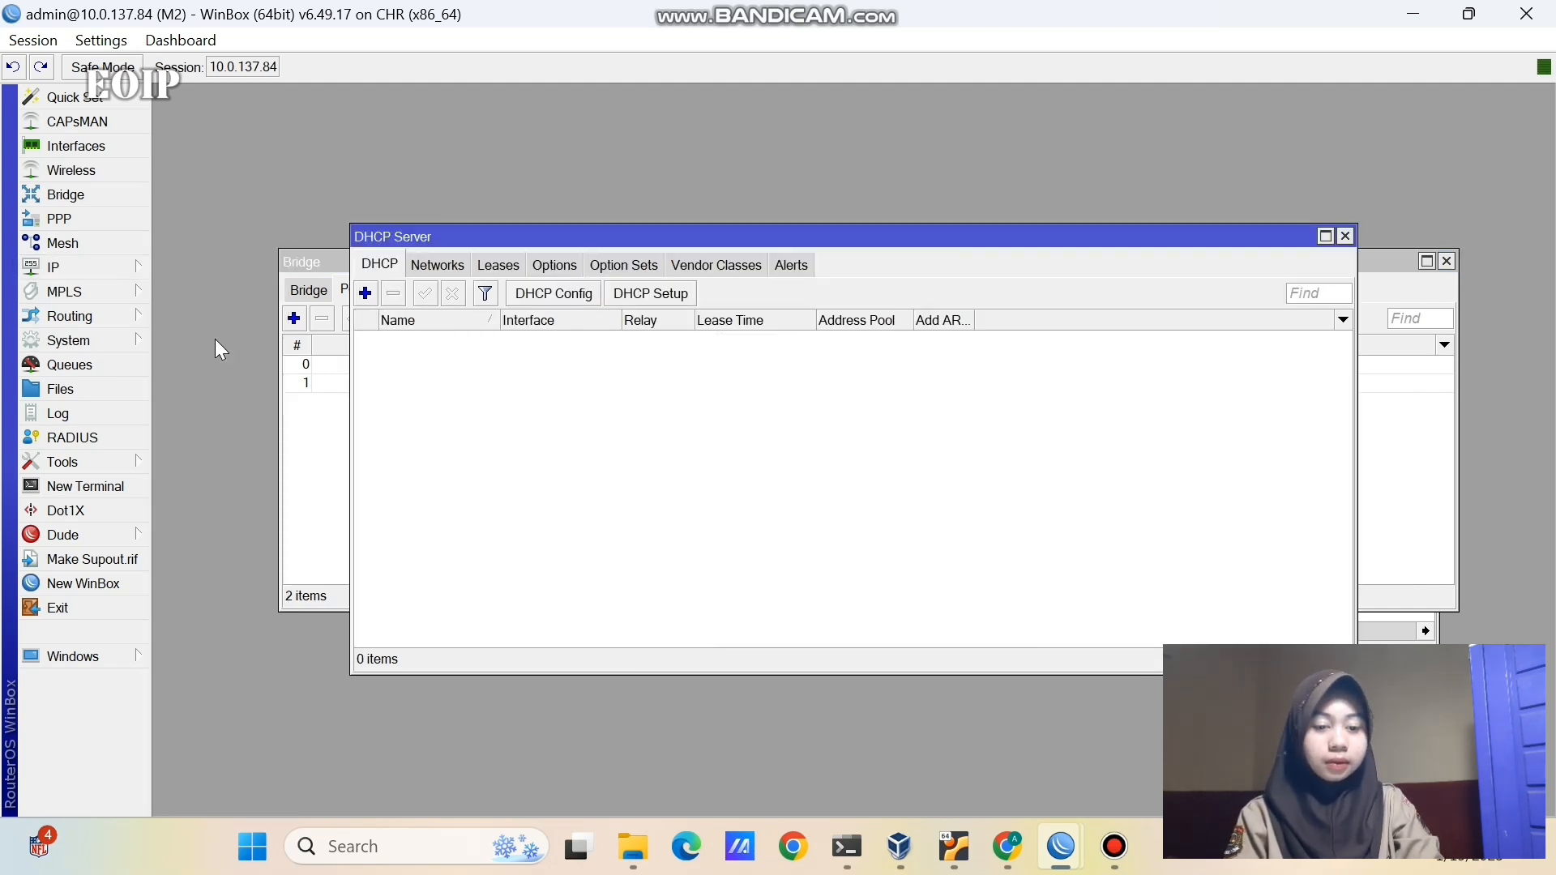
# - Run DHCP Setup on bridge-eoip, accepting 192.168.1.0/24, the suggested gateway, range, DNS and 00:10:00 lease
pyautogui.click(626, 293)
pyautogui.click(879, 447)
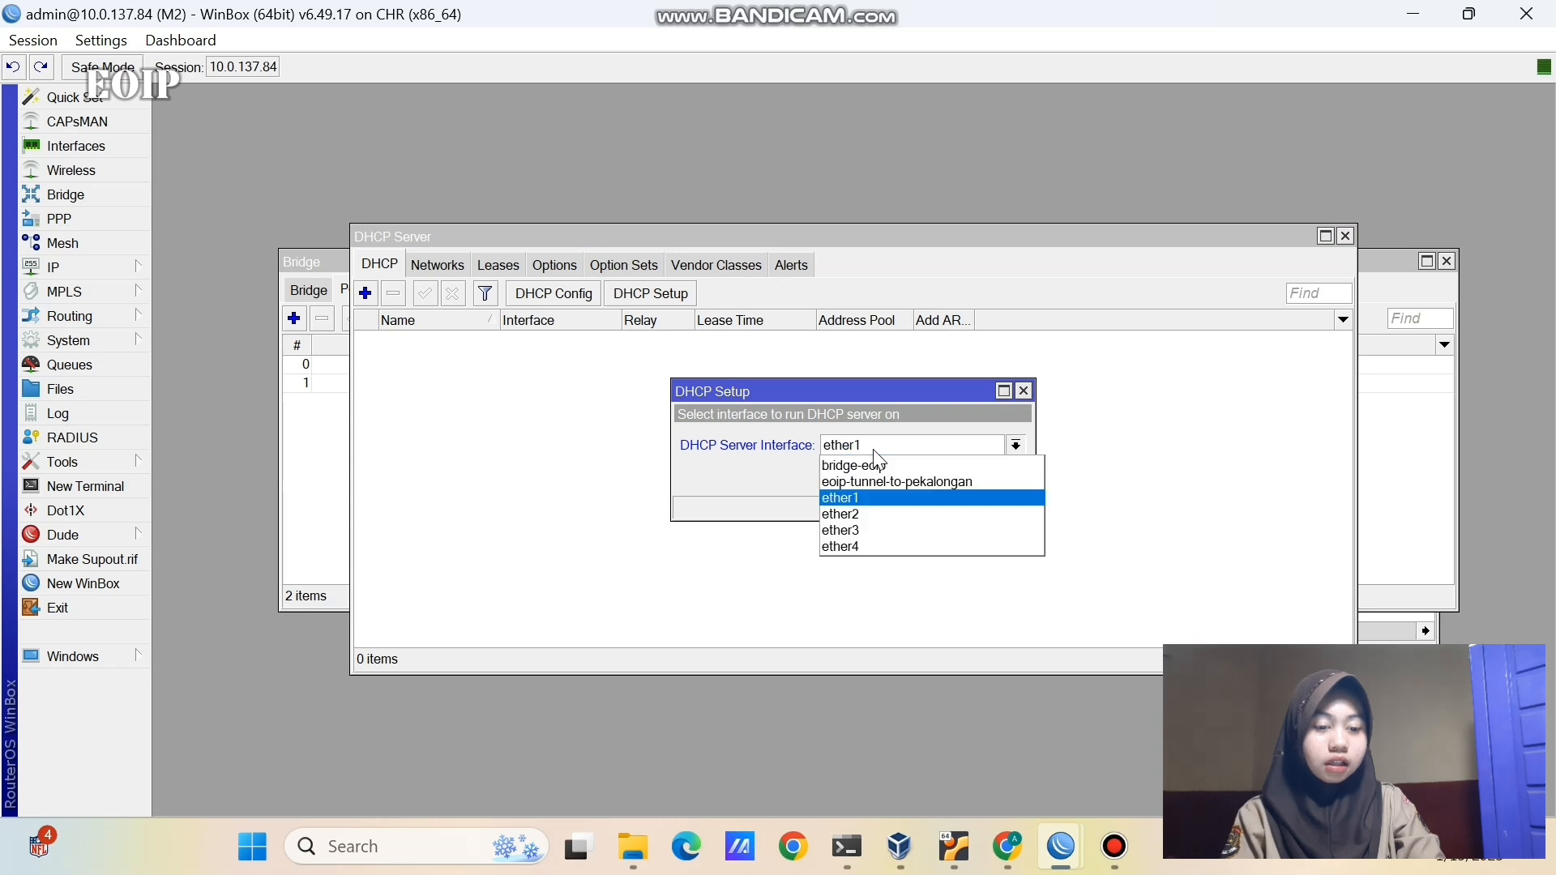
pyautogui.click(859, 466)
pyautogui.click(939, 476)
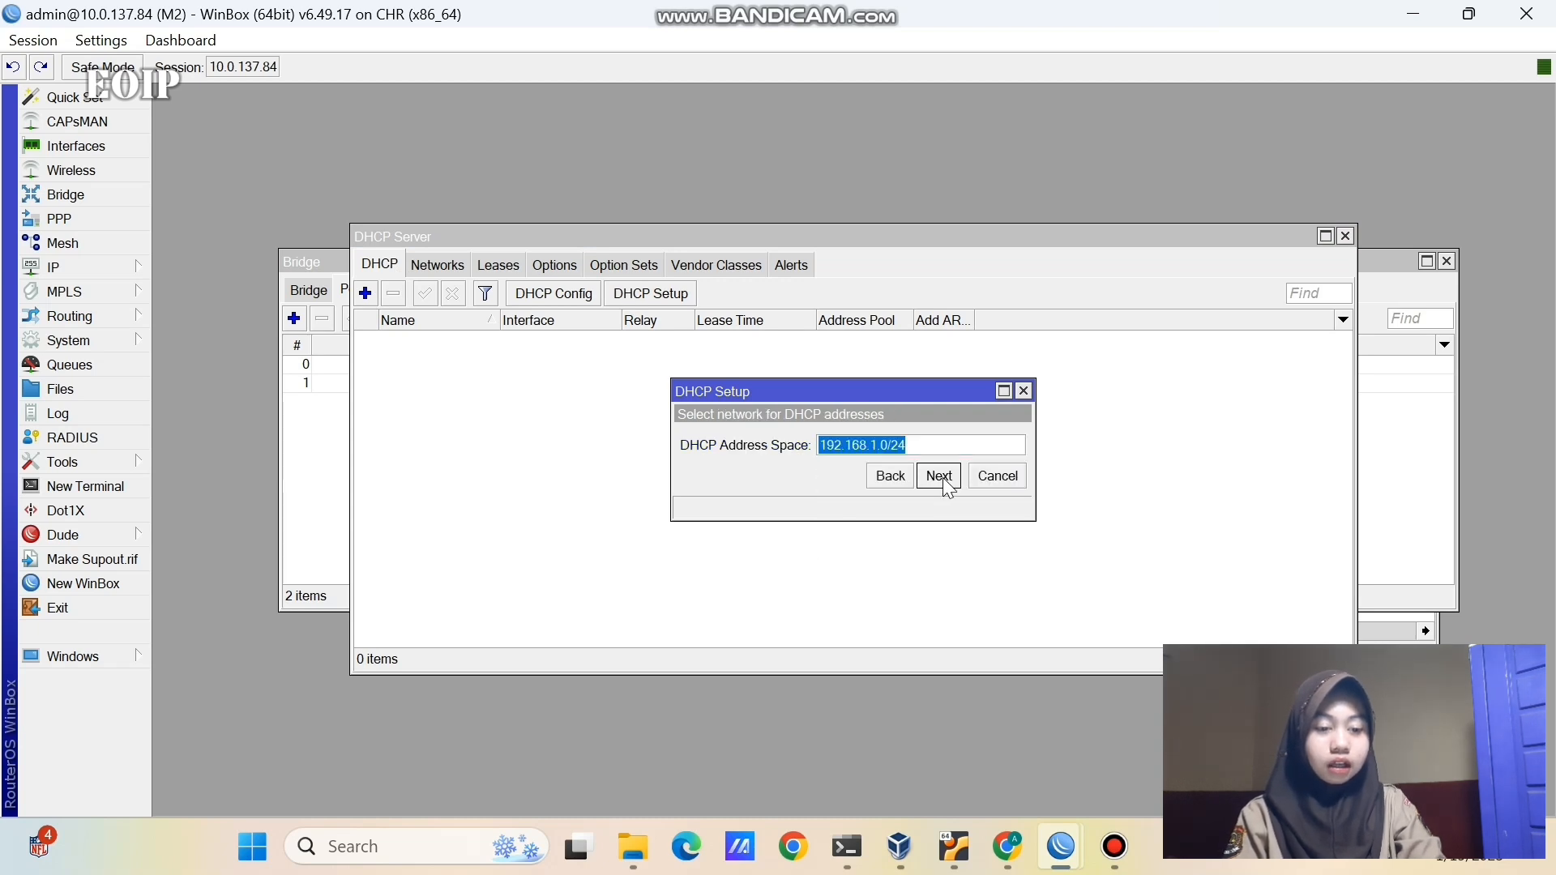
pyautogui.click(938, 477)
pyautogui.click(939, 476)
pyautogui.click(938, 503)
pyautogui.click(938, 503)
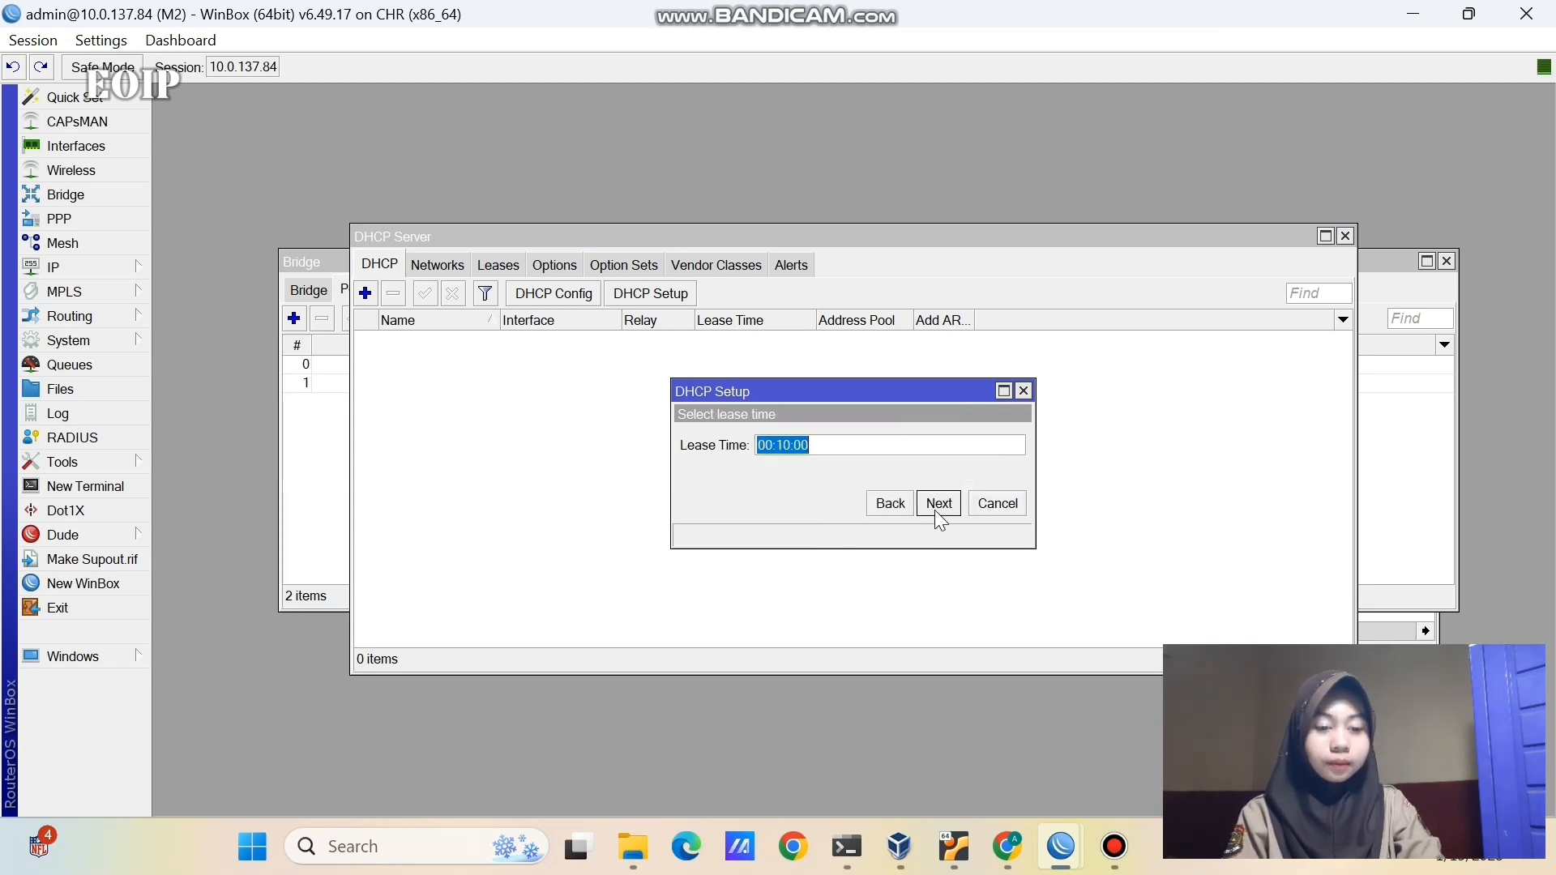
pyautogui.click(938, 503)
pyautogui.click(874, 444)
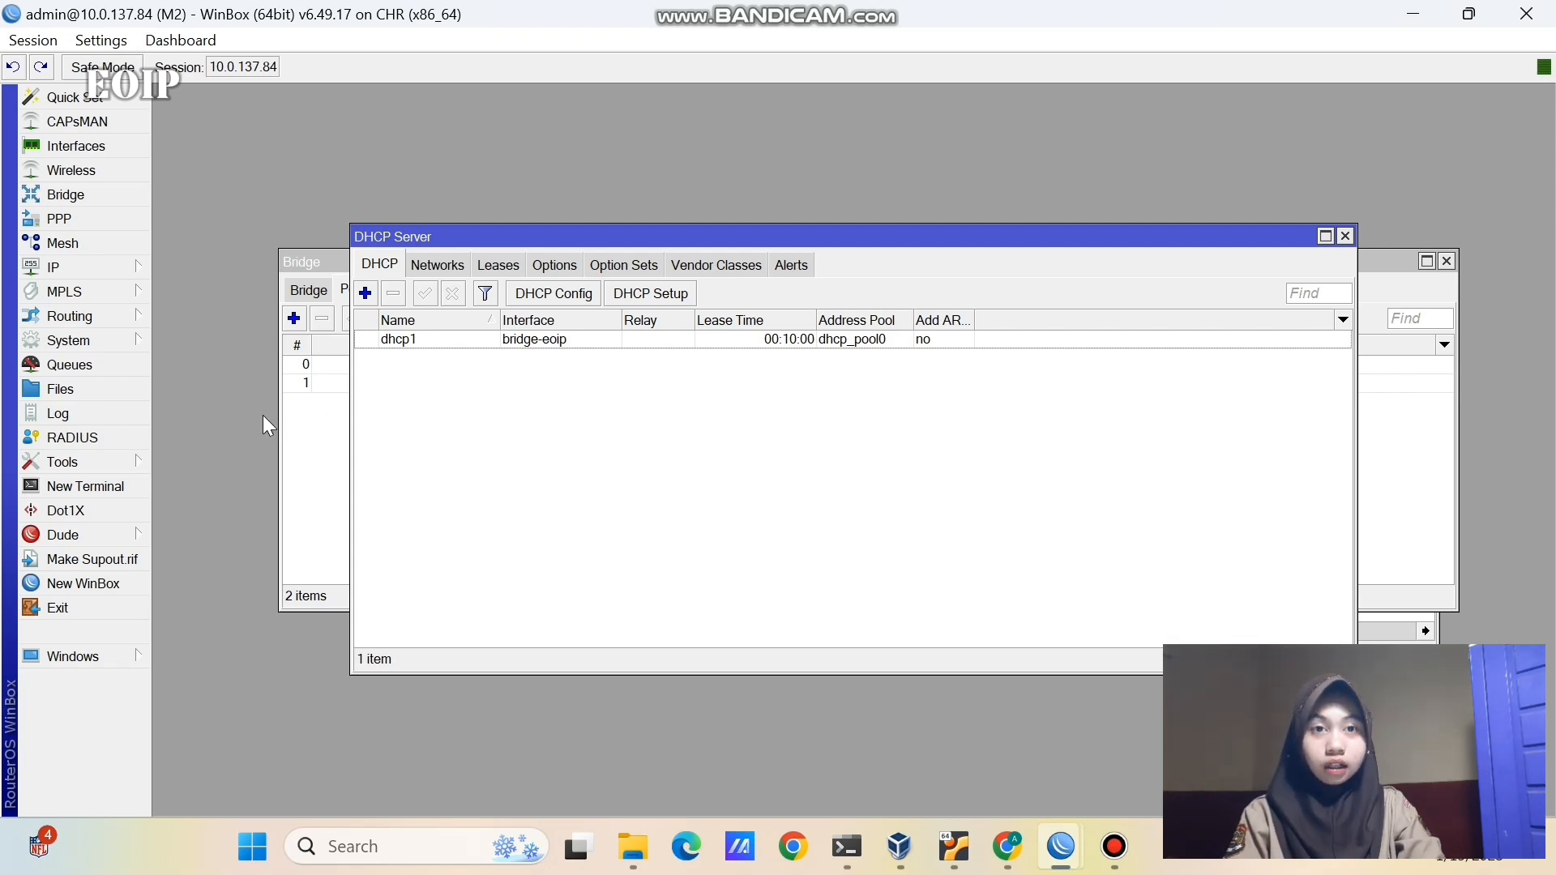
# - Add a NAT masquerade rule with Out. Interface ether1 on M2, then return to M1
pyautogui.click(140, 265)
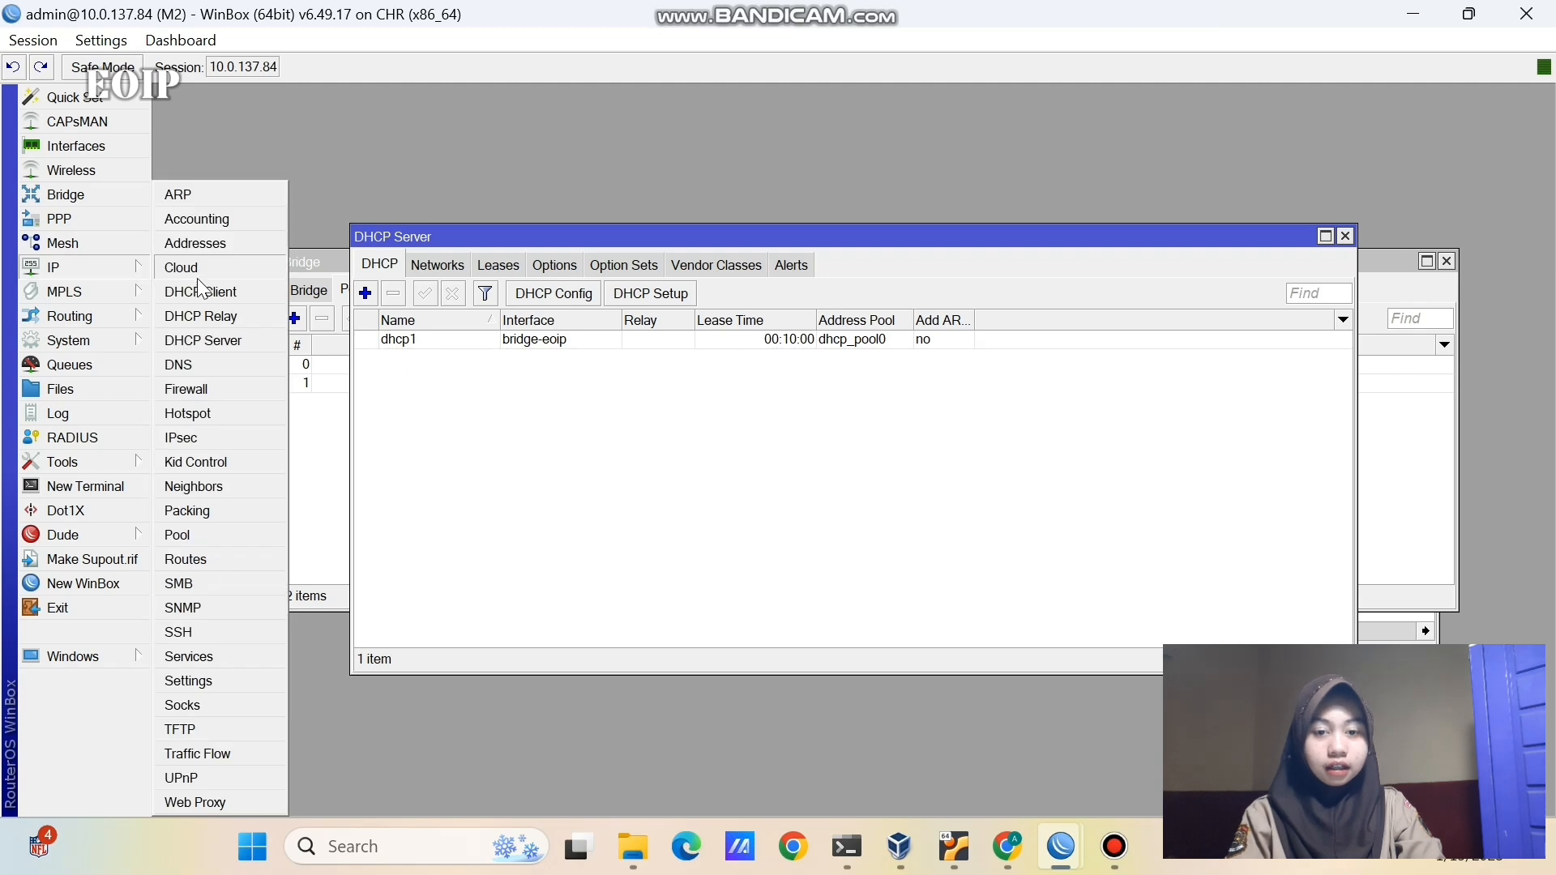
pyautogui.click(200, 395)
pyautogui.click(404, 265)
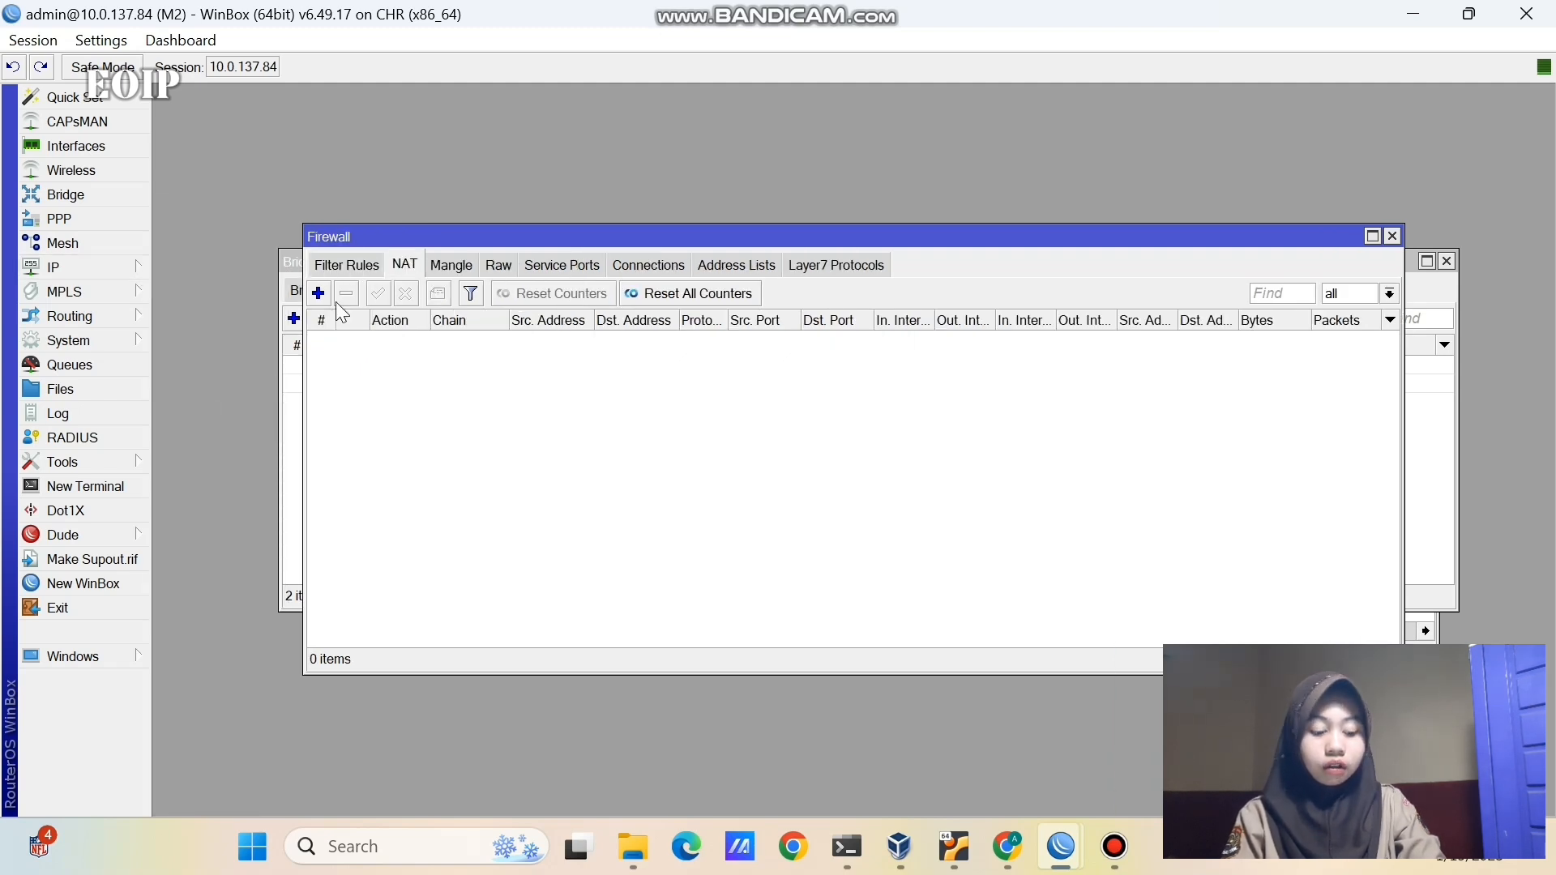
pyautogui.click(317, 295)
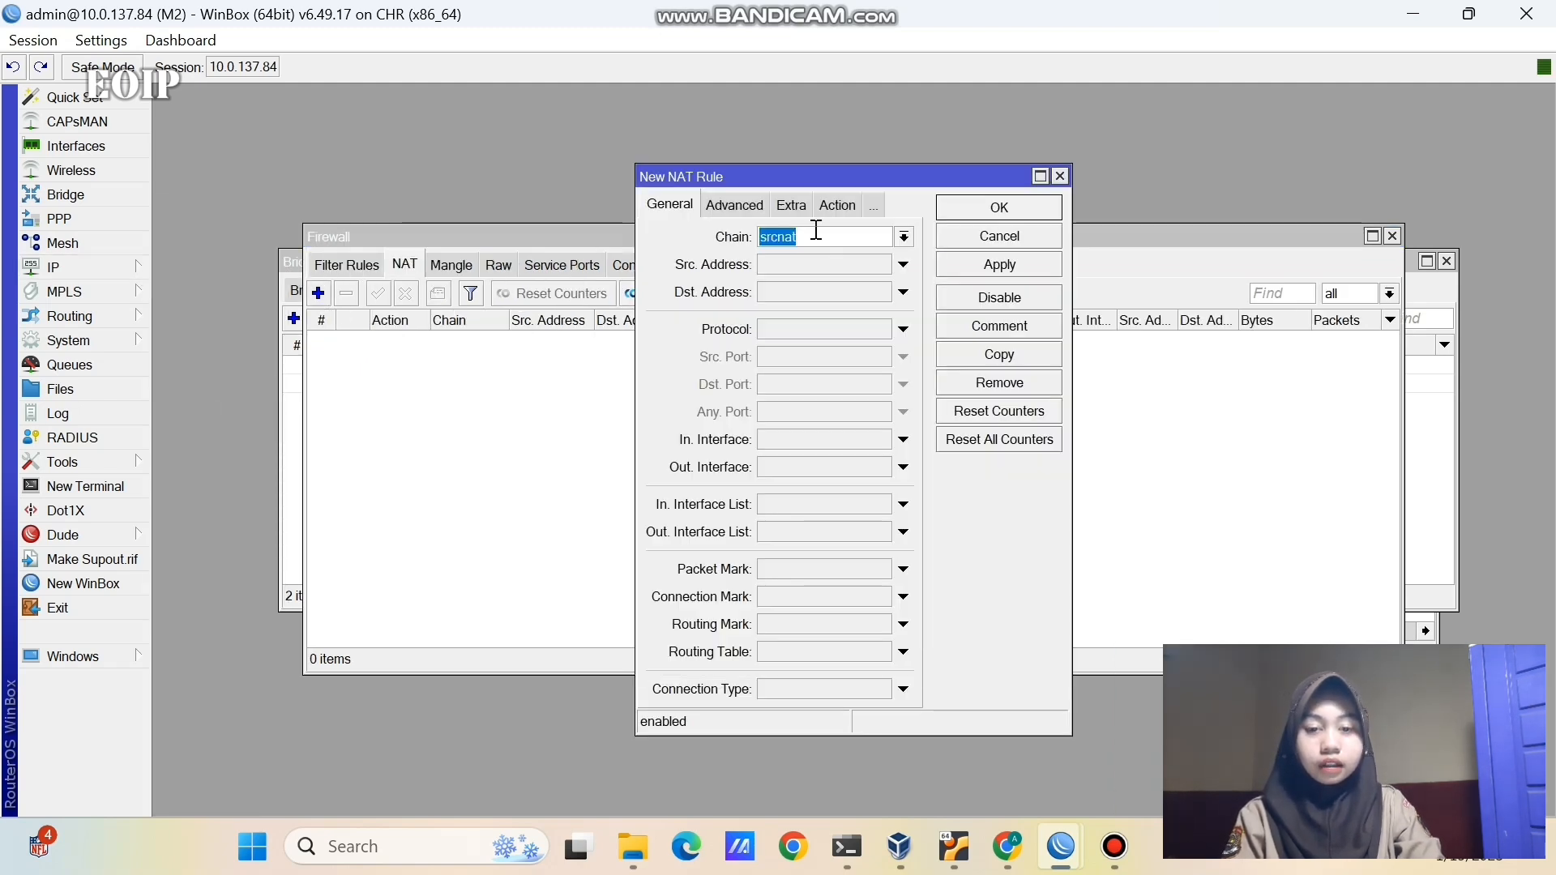
pyautogui.click(784, 465)
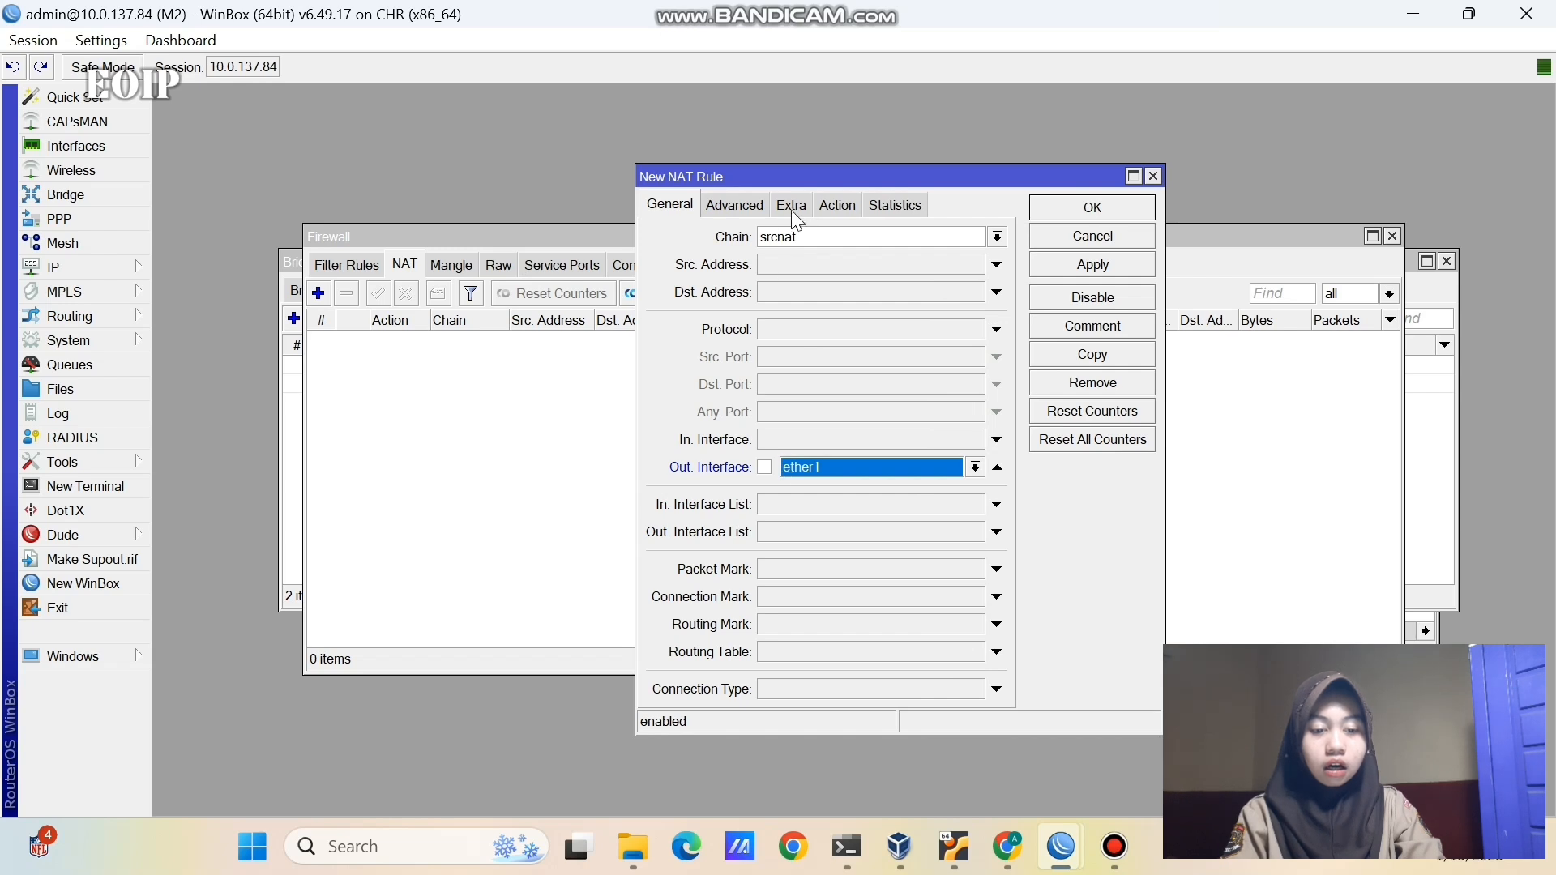
pyautogui.click(837, 207)
pyautogui.click(828, 236)
pyautogui.click(820, 352)
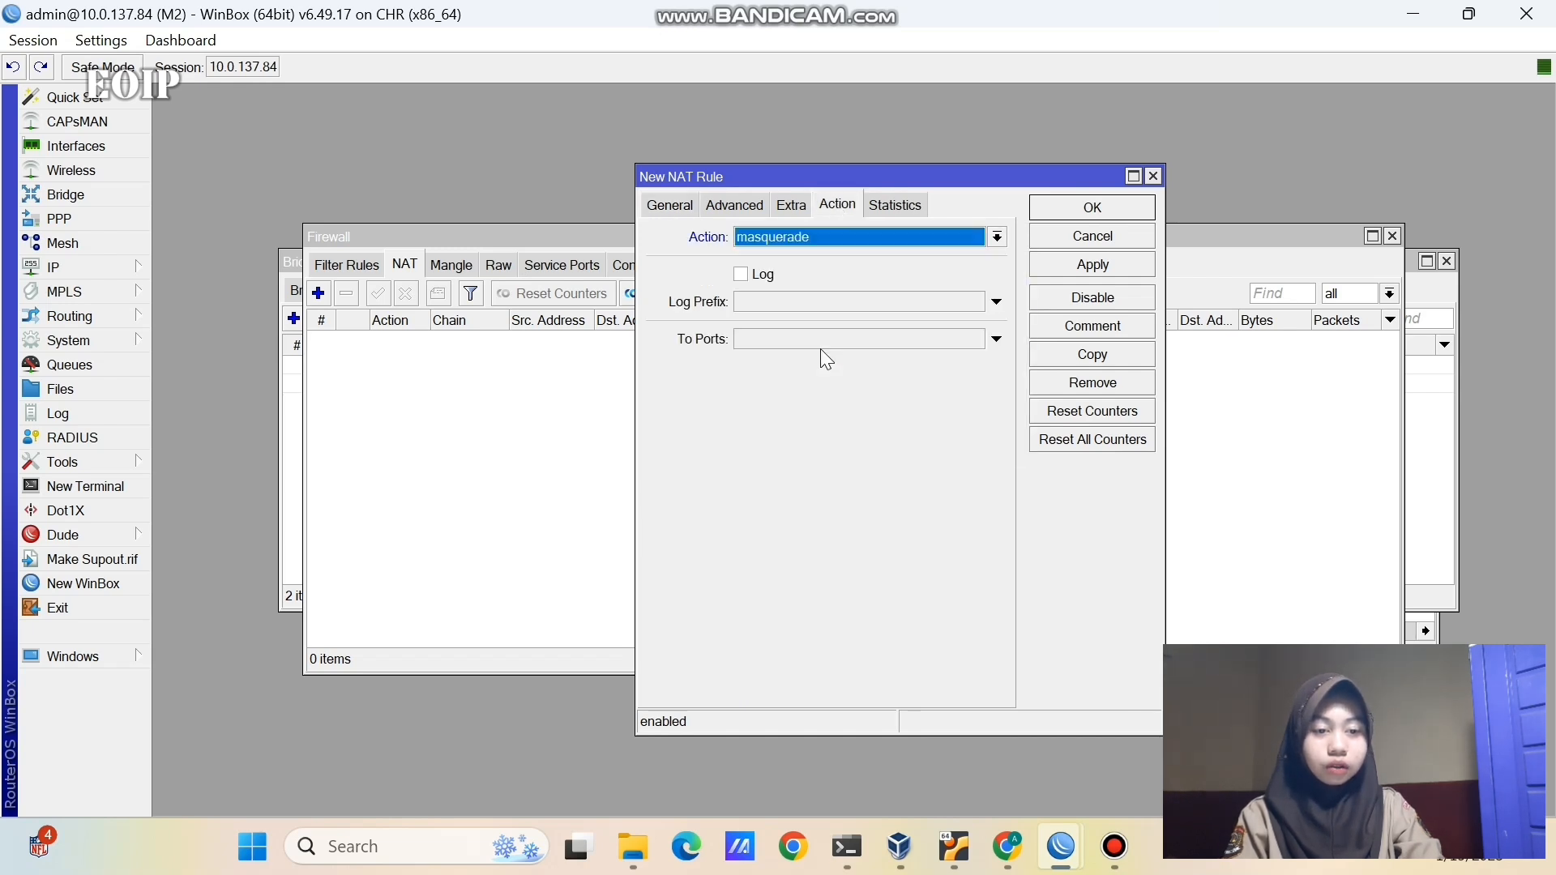
pyautogui.click(1081, 265)
pyautogui.click(1072, 207)
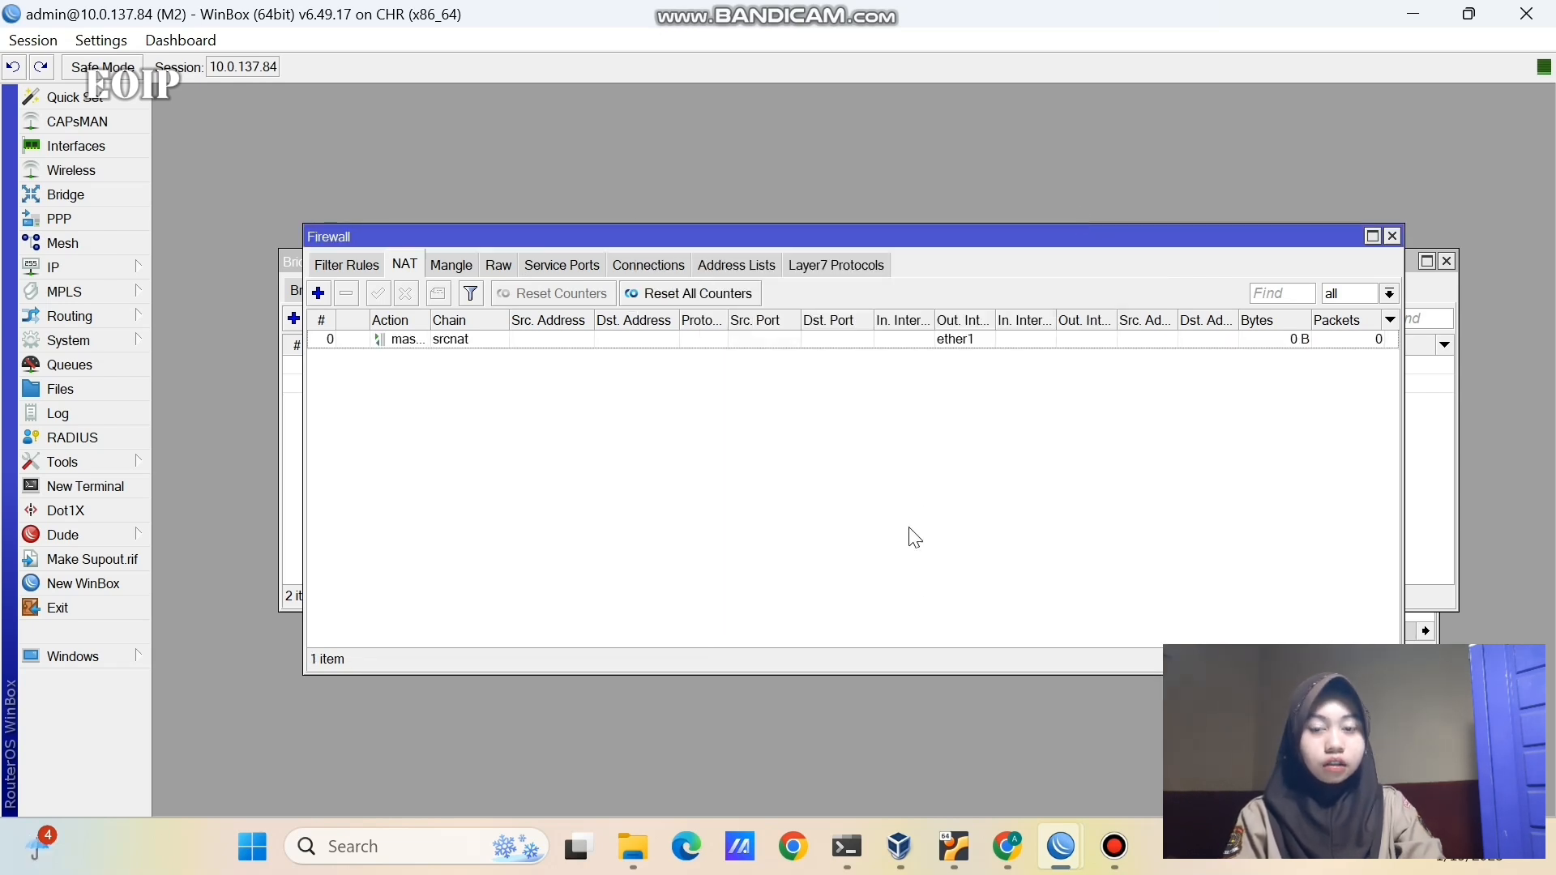
pyautogui.click(901, 689)
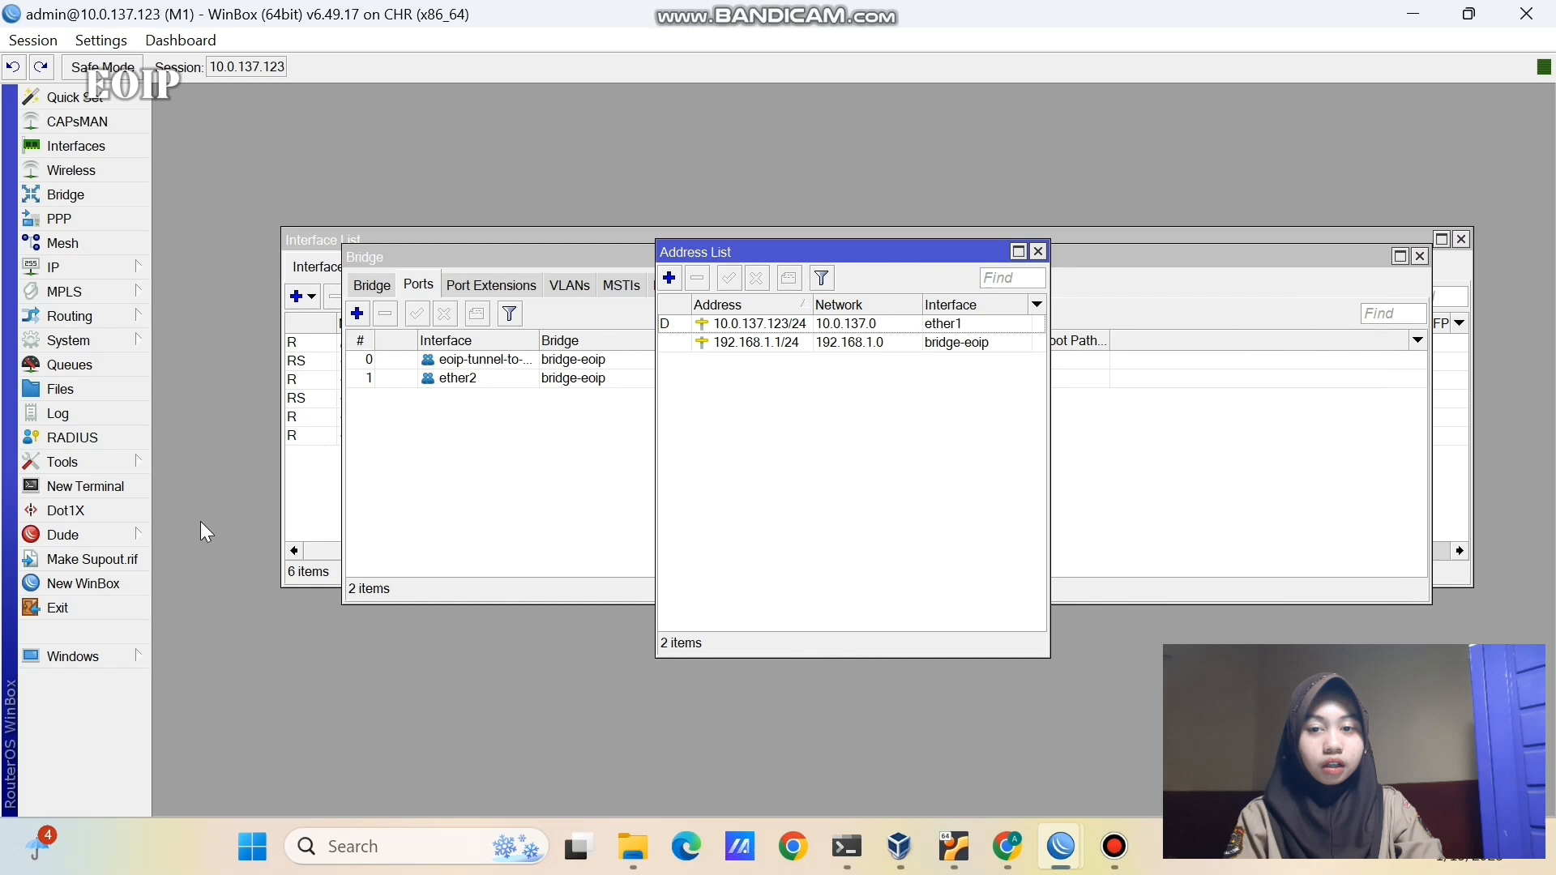
# - Run DHCP Setup on M1 for bridge-eoip, accepting the 192.168.1.1 gateway and other defaults
pyautogui.click(104, 272)
pyautogui.click(228, 341)
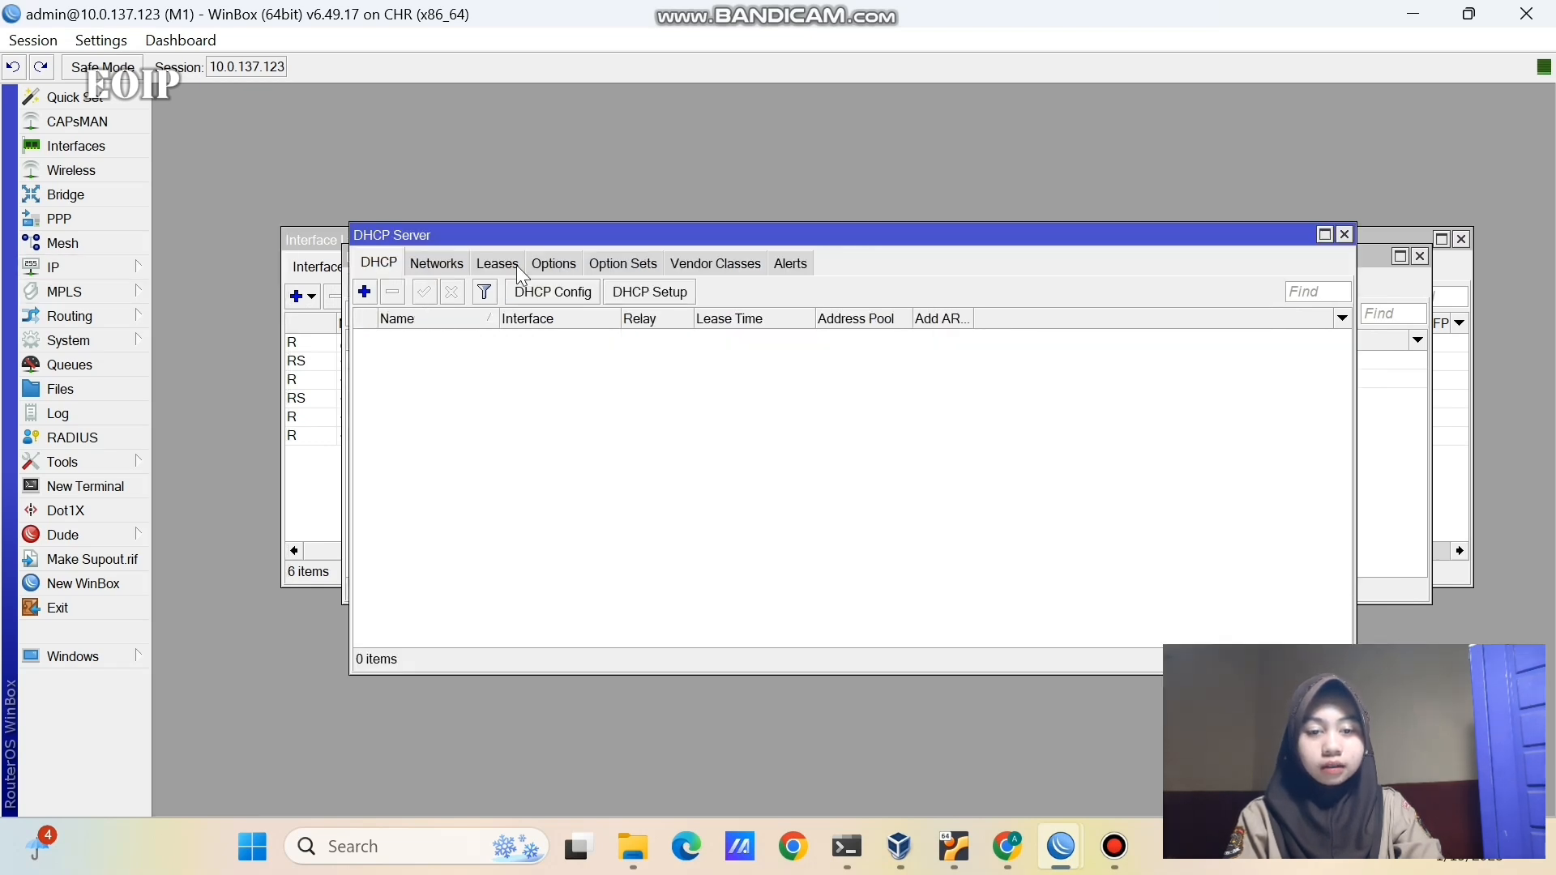
pyautogui.click(636, 293)
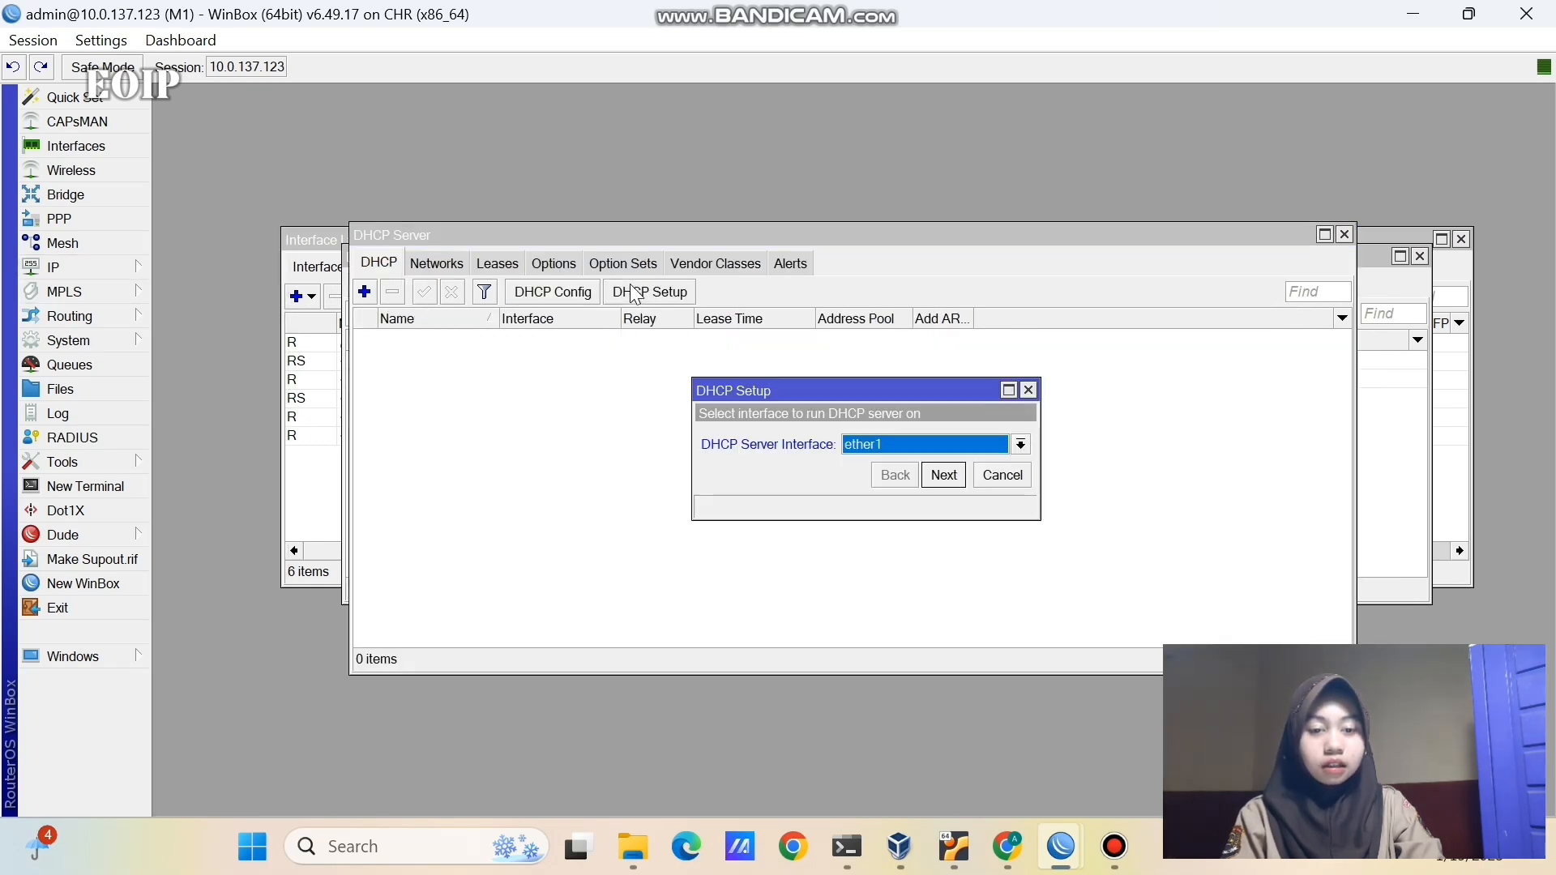
pyautogui.click(852, 445)
pyautogui.click(883, 481)
pyautogui.click(944, 475)
pyautogui.click(944, 475)
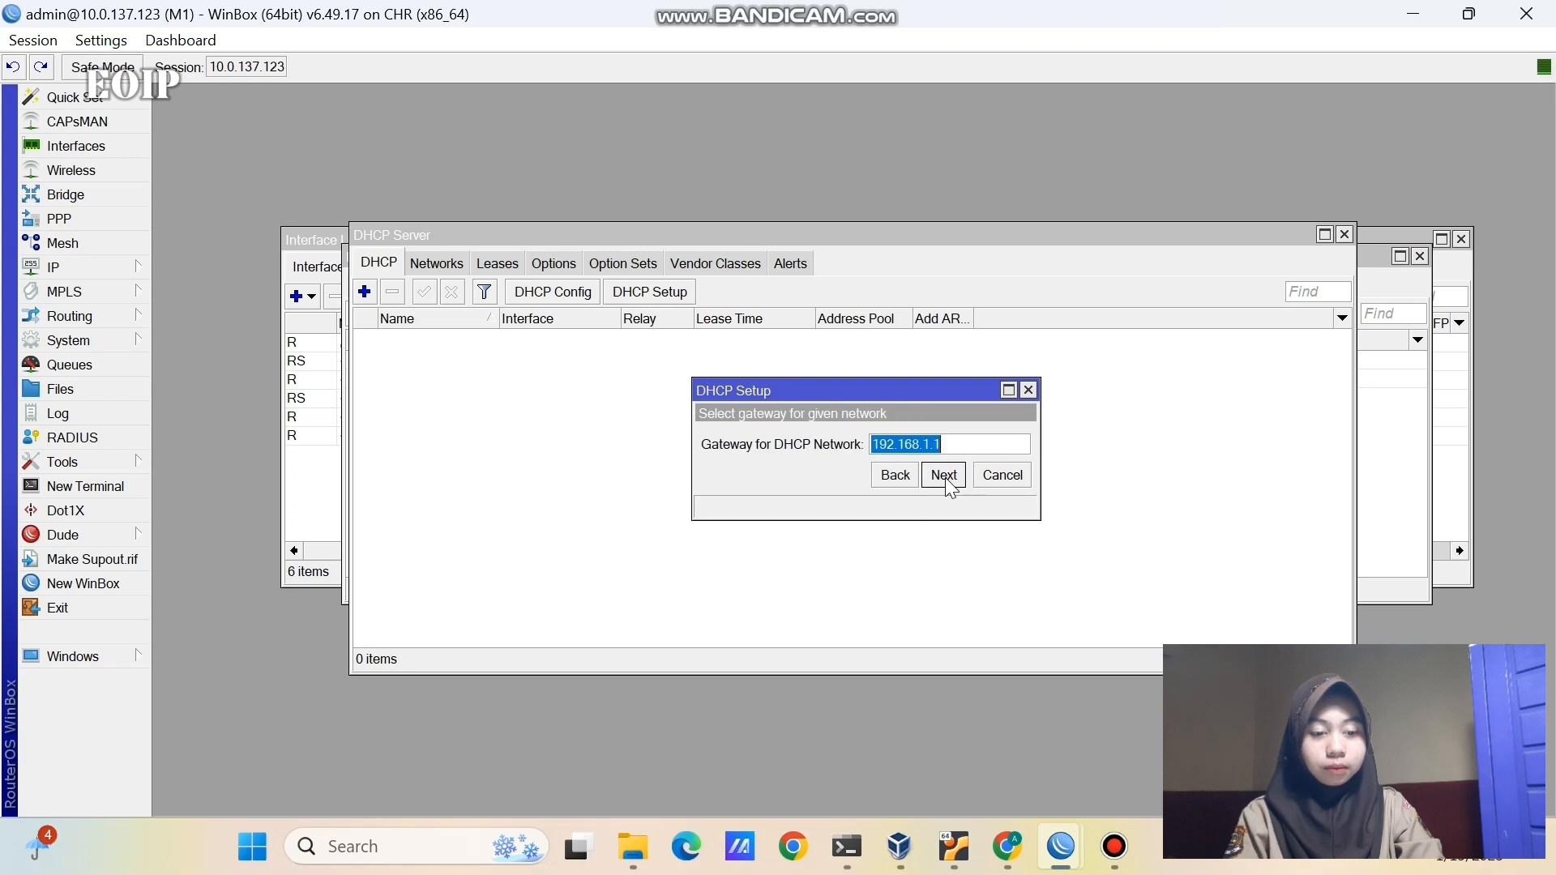
pyautogui.click(944, 475)
pyautogui.click(944, 475)
pyautogui.click(944, 475)
pyautogui.click(944, 475)
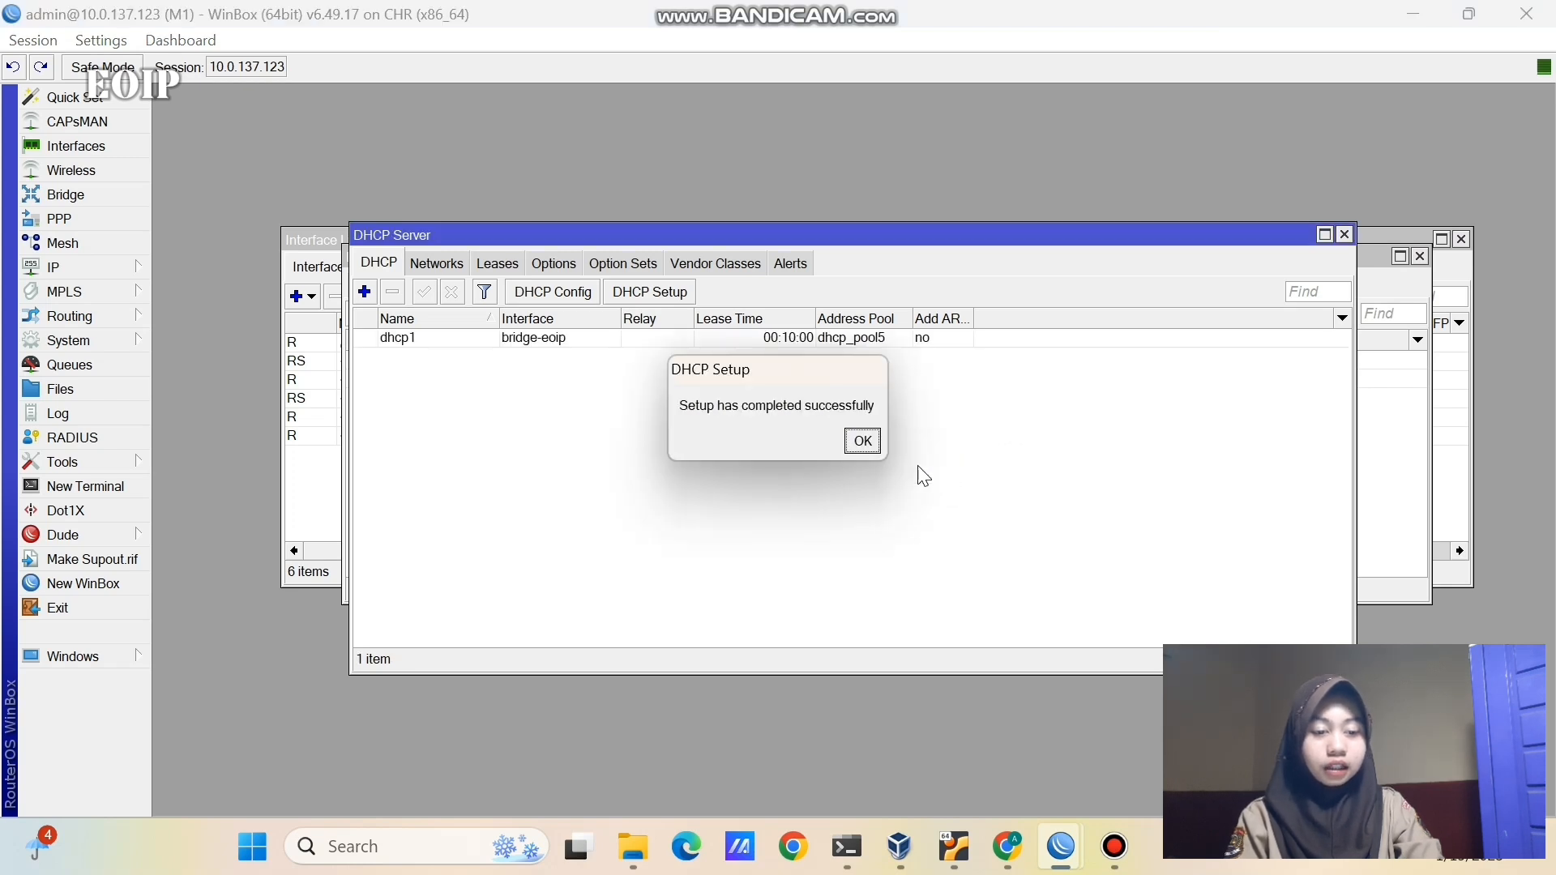
pyautogui.click(862, 442)
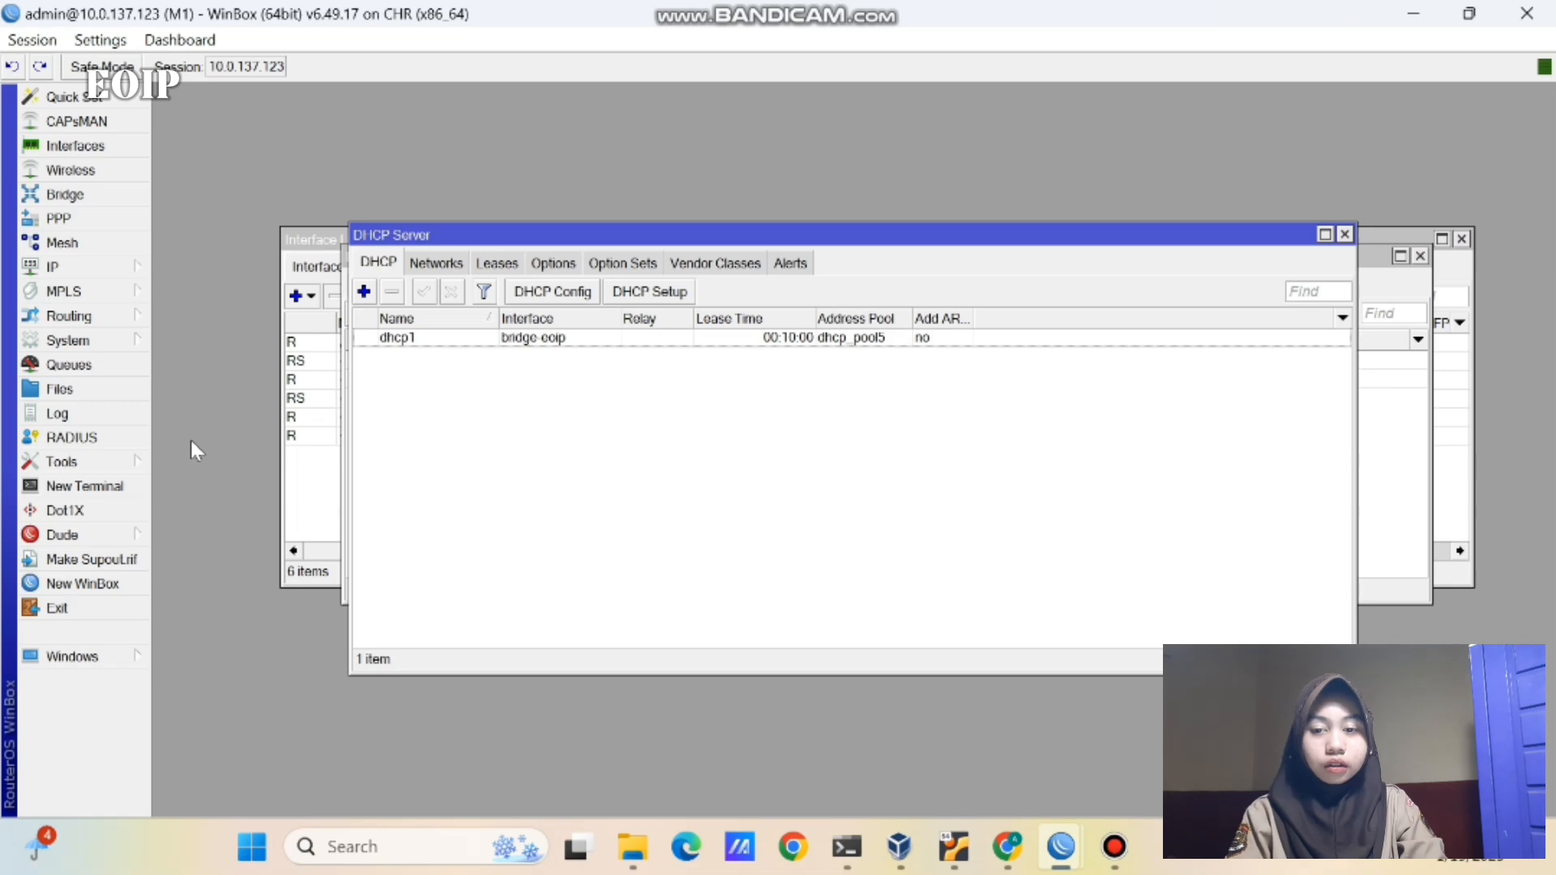
# - Add a srcnat NAT rule on M1 with Out. Interface ether1 and action masquerade
pyautogui.click(53, 268)
pyautogui.click(203, 387)
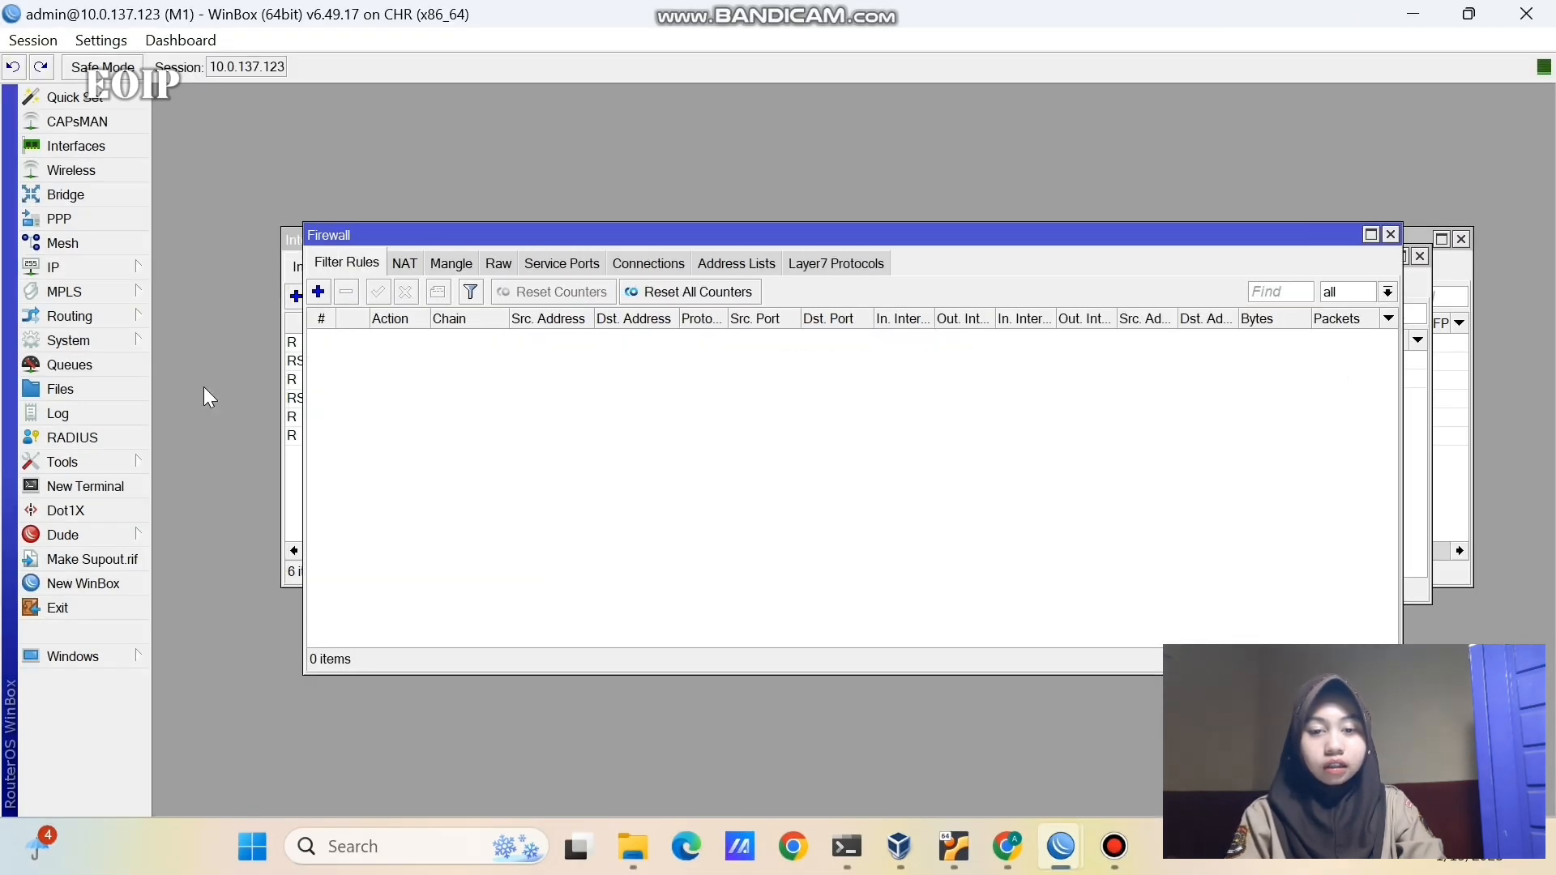
pyautogui.click(404, 264)
pyautogui.click(318, 292)
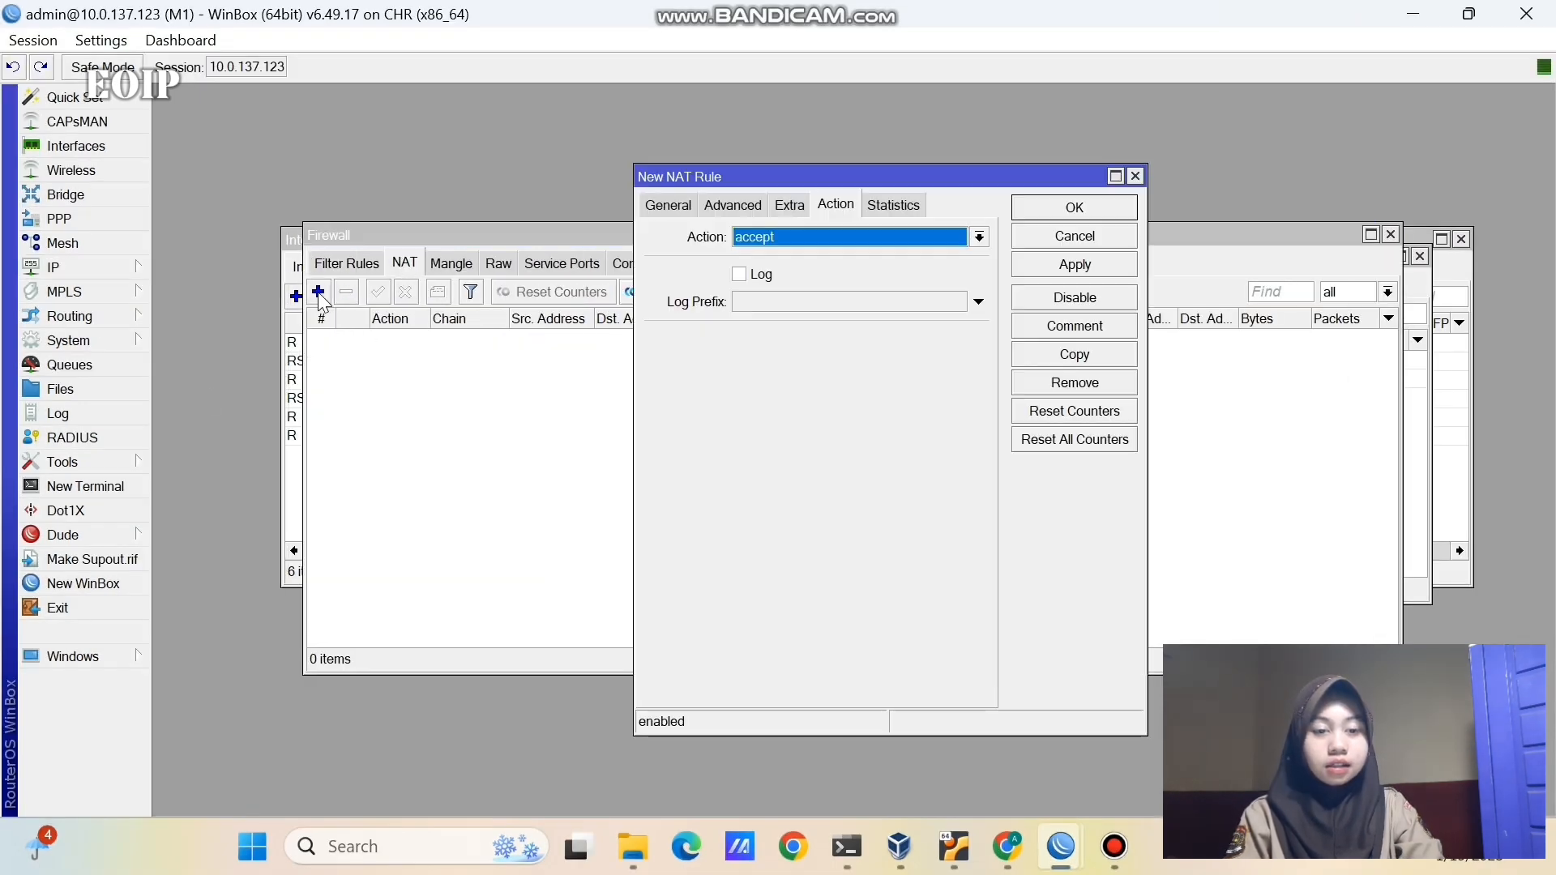
pyautogui.click(655, 203)
pyautogui.click(799, 462)
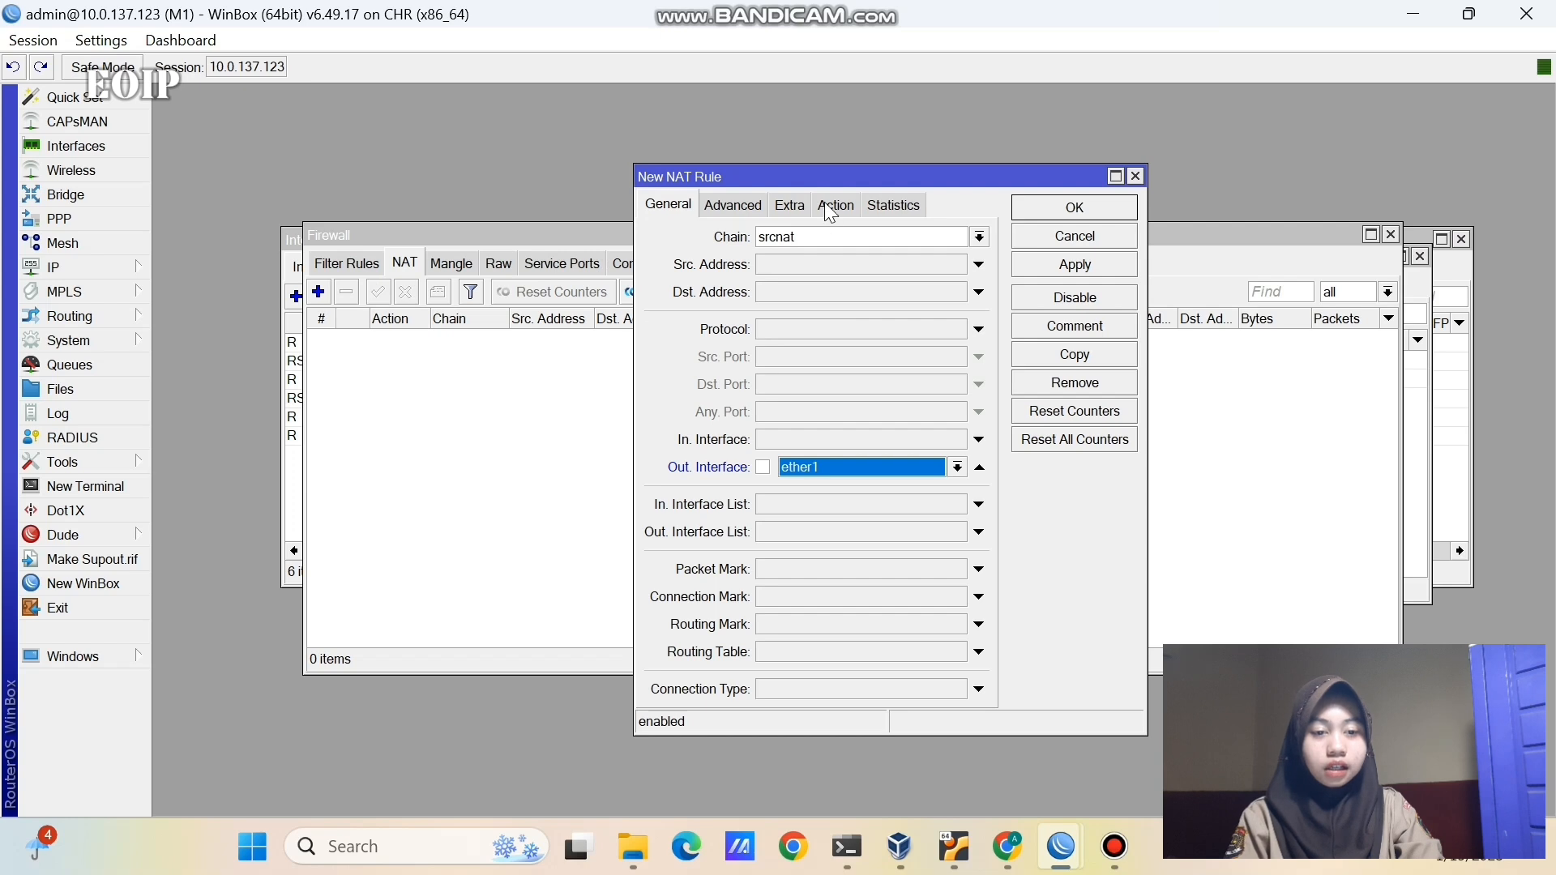
pyautogui.click(829, 207)
pyautogui.click(825, 235)
pyautogui.click(823, 352)
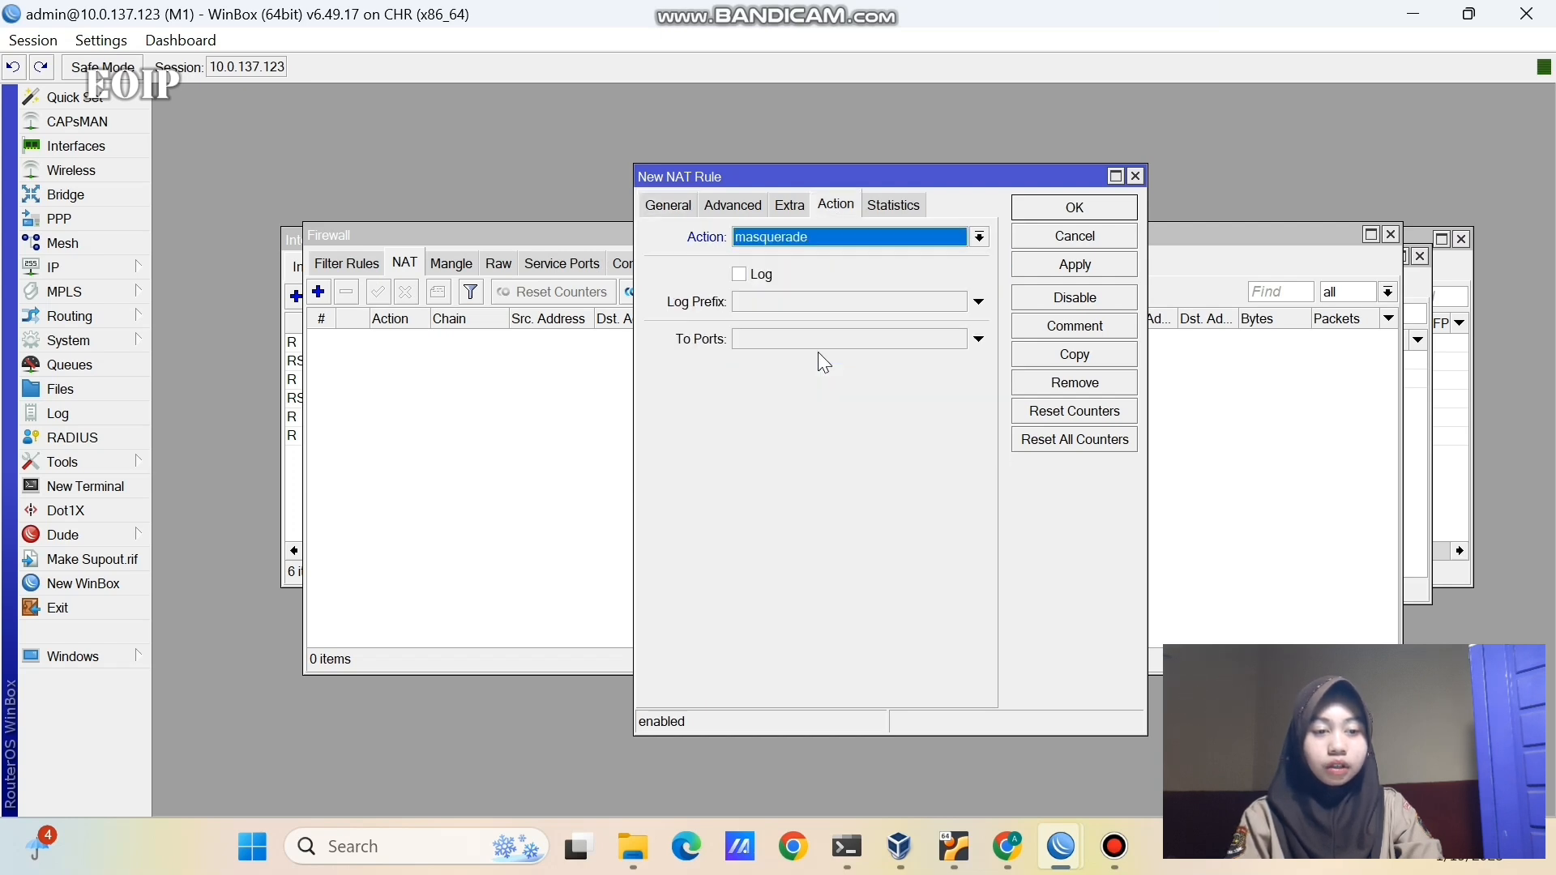
pyautogui.click(1073, 264)
pyautogui.click(1075, 207)
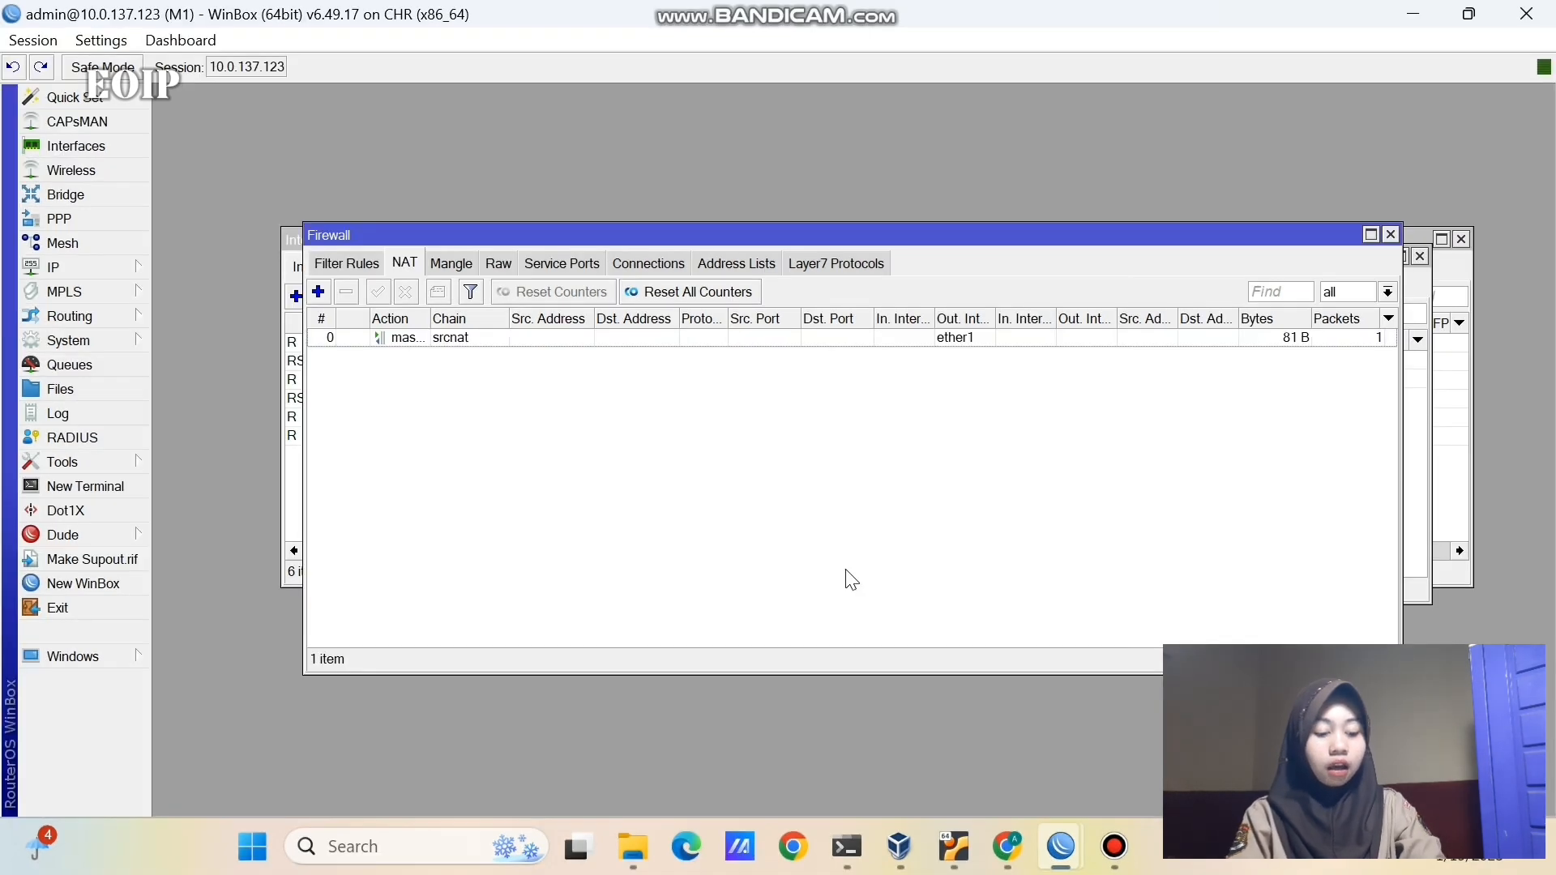
# - In a new M1 terminal, ping 8.8.8.8 and stop it to view the statistics
pyautogui.click(127, 482)
pyautogui.press('Return')
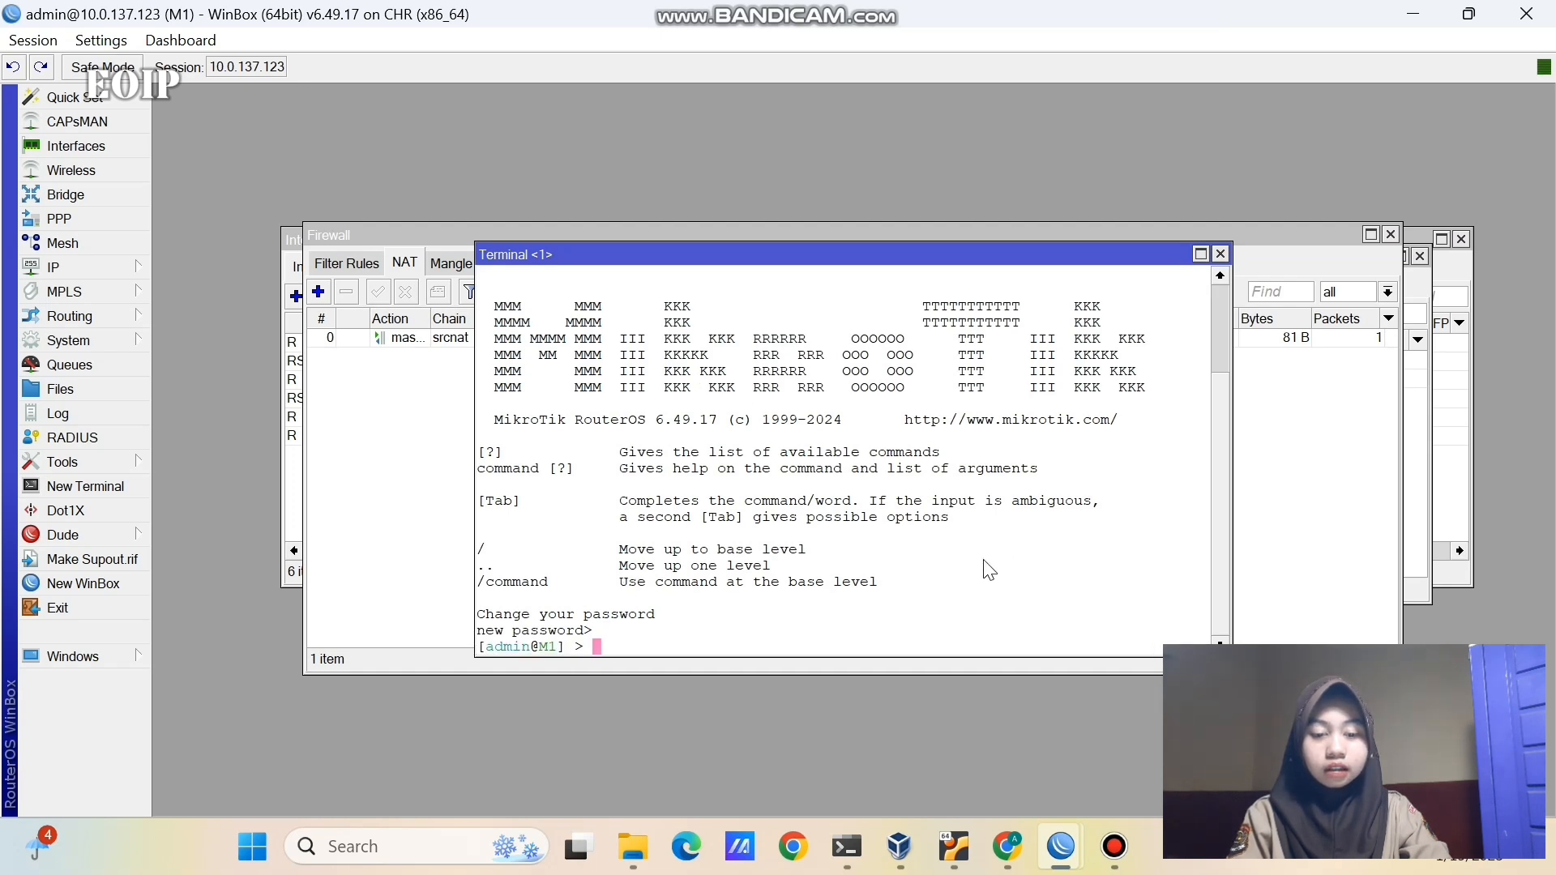
pyautogui.write('pi')
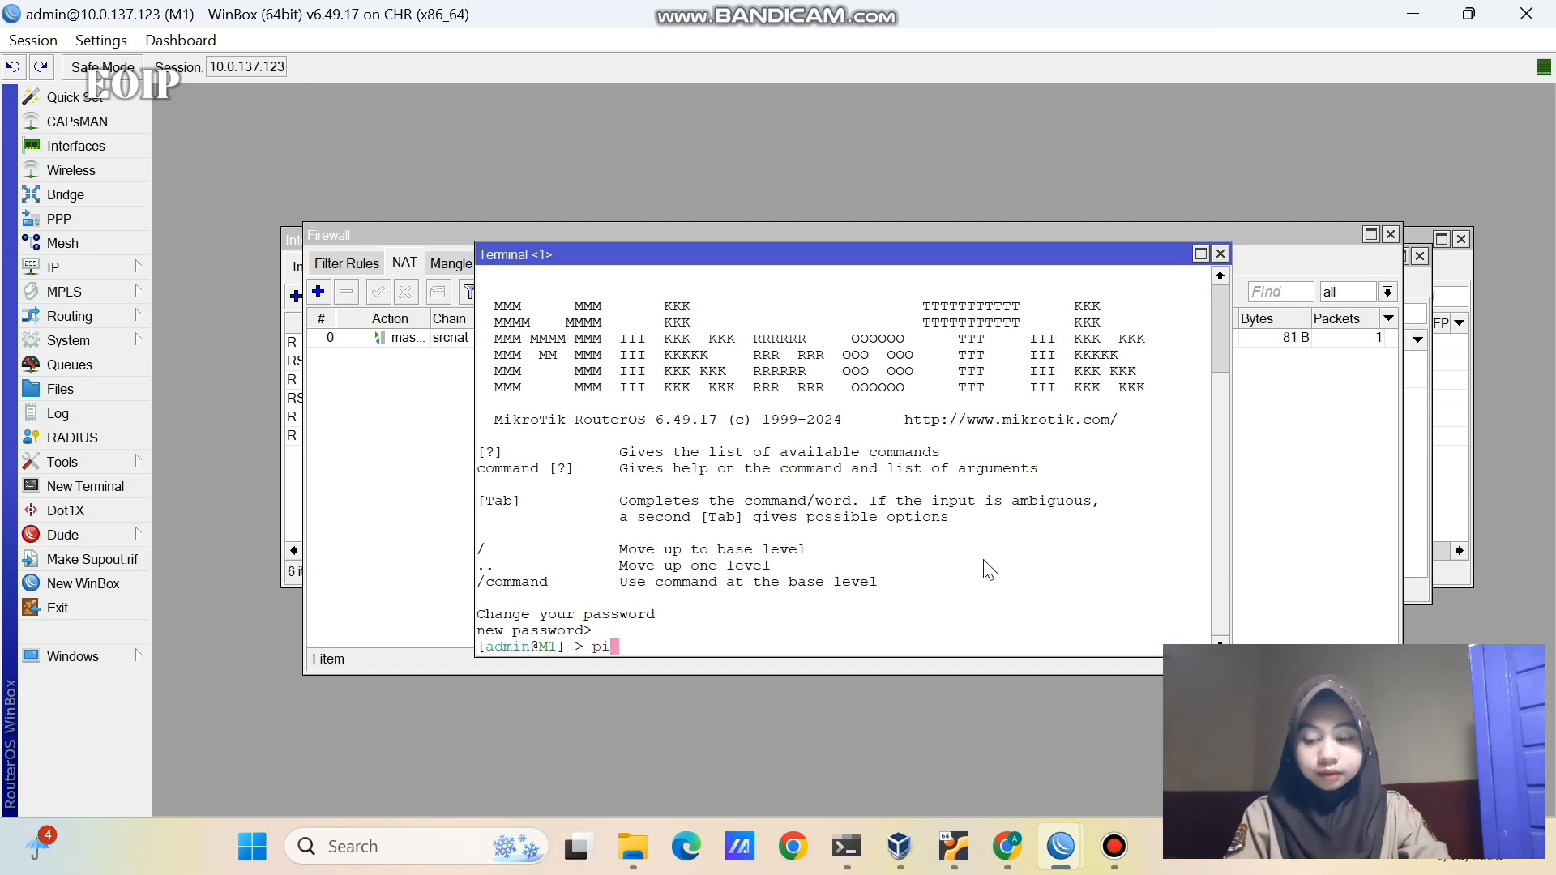
pyautogui.write('ng 8.8.8.8')
pyautogui.press('Return')
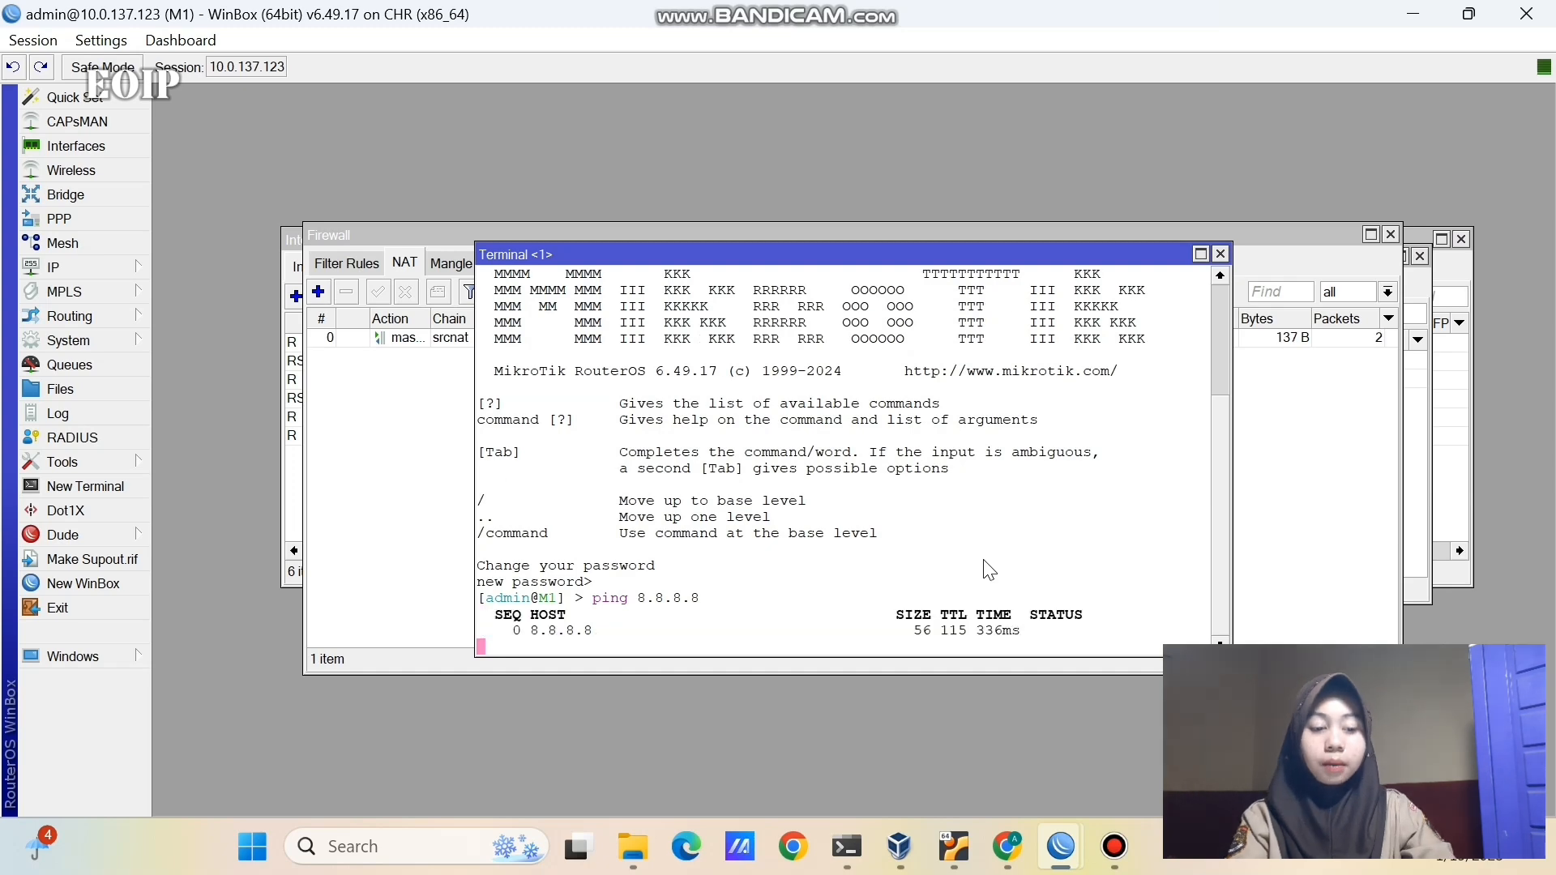
pyautogui.hotkey('ctrl', 'c')
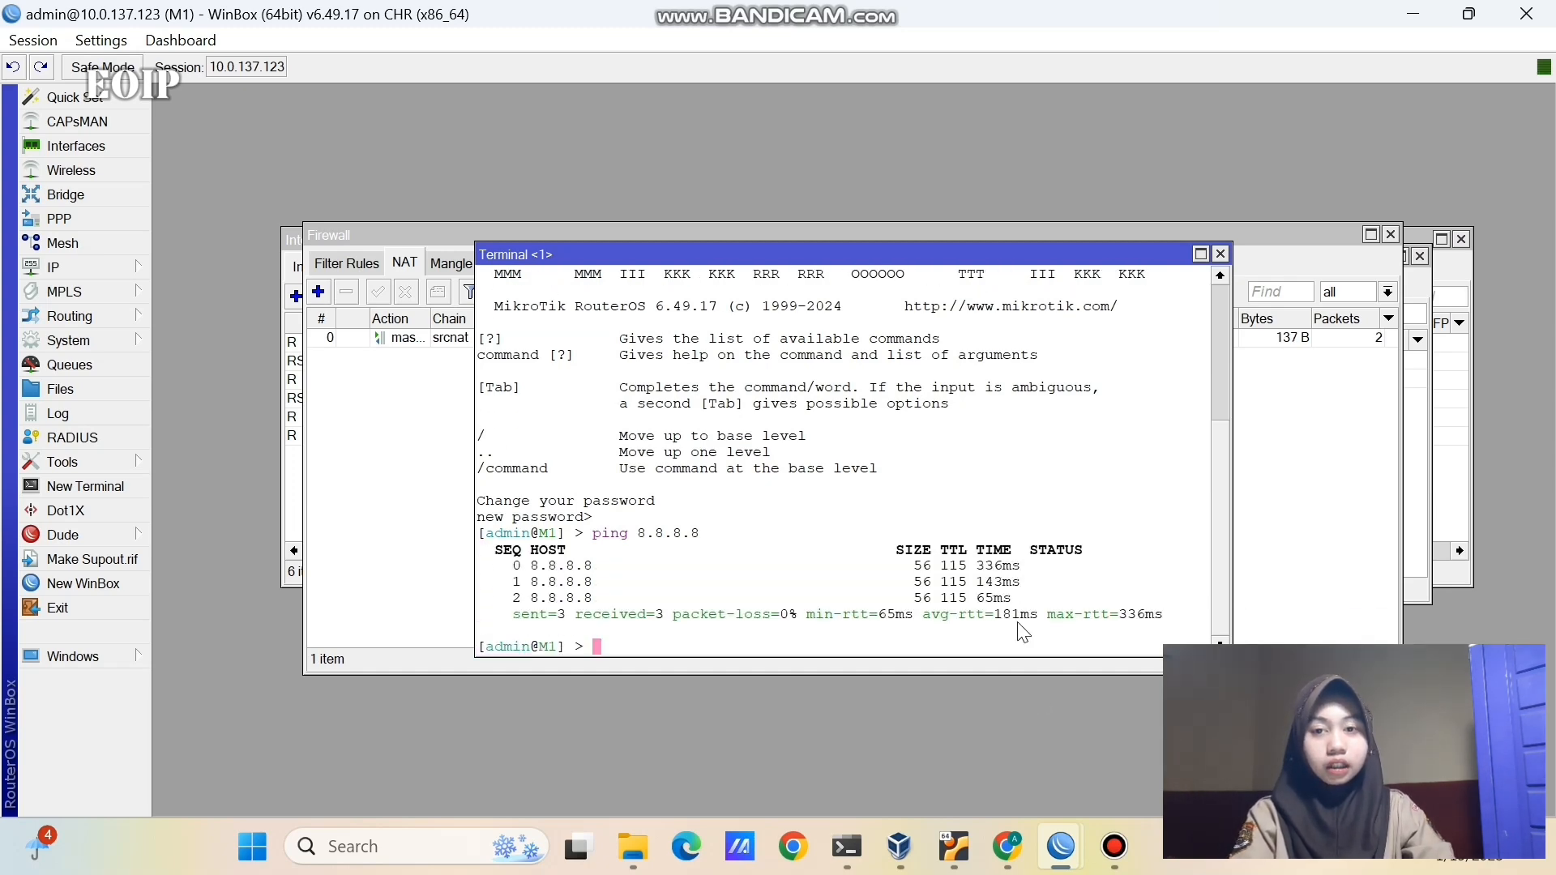
# - In the M2 WinBox session's terminal, ping 8.8.8.8 and stop it to view the statistics
pyautogui.click(1065, 833)
pyautogui.click(932, 741)
pyautogui.click(133, 488)
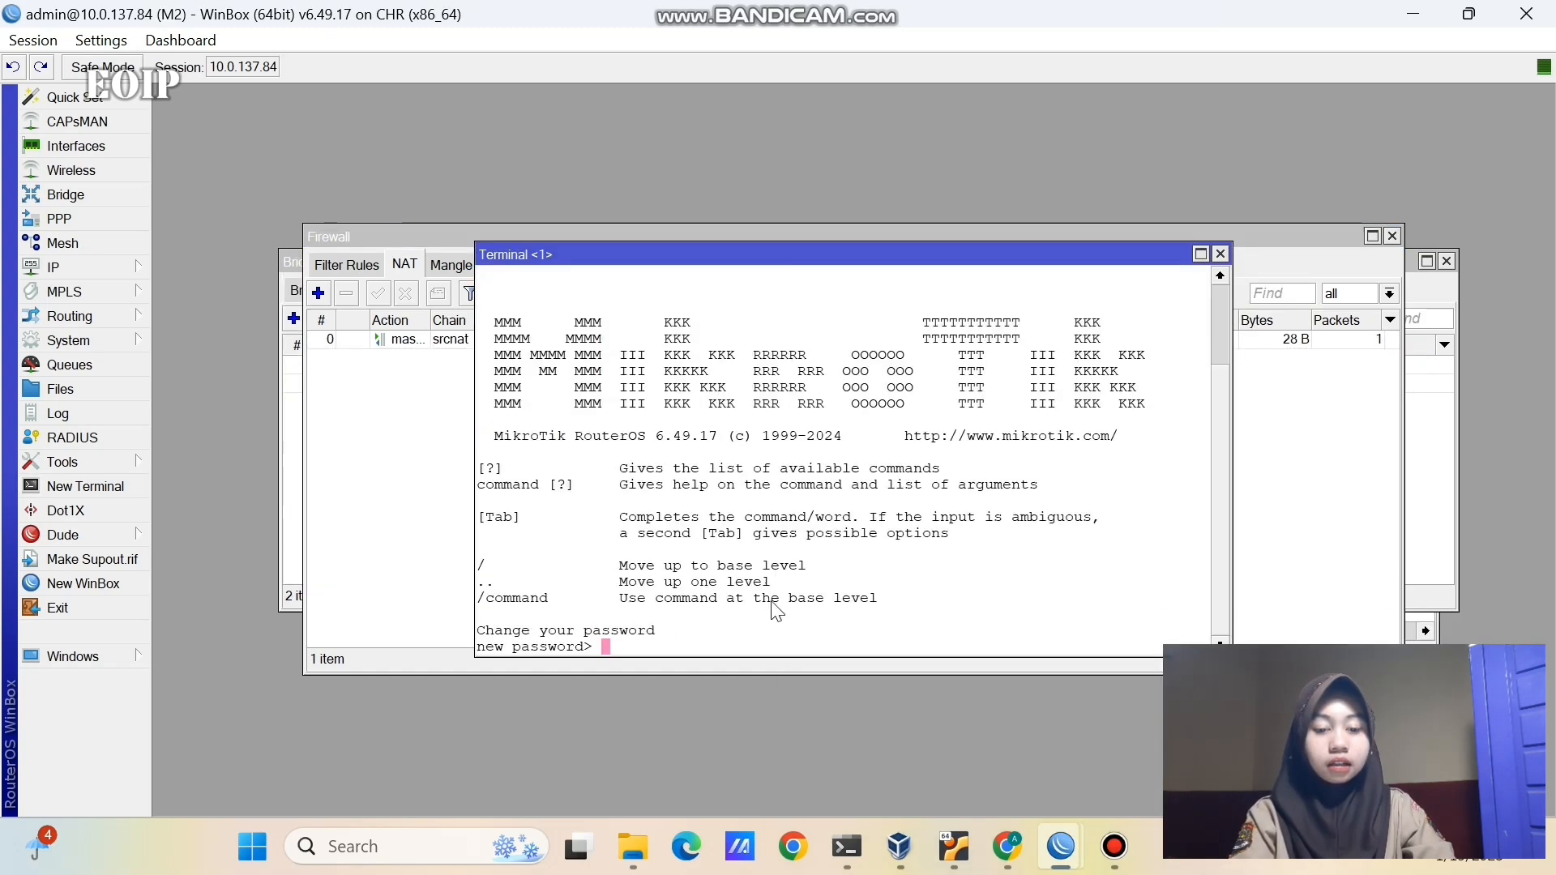
pyautogui.hotkey('ctrl', 'c')
pyautogui.write('ping 8.8.8.8')
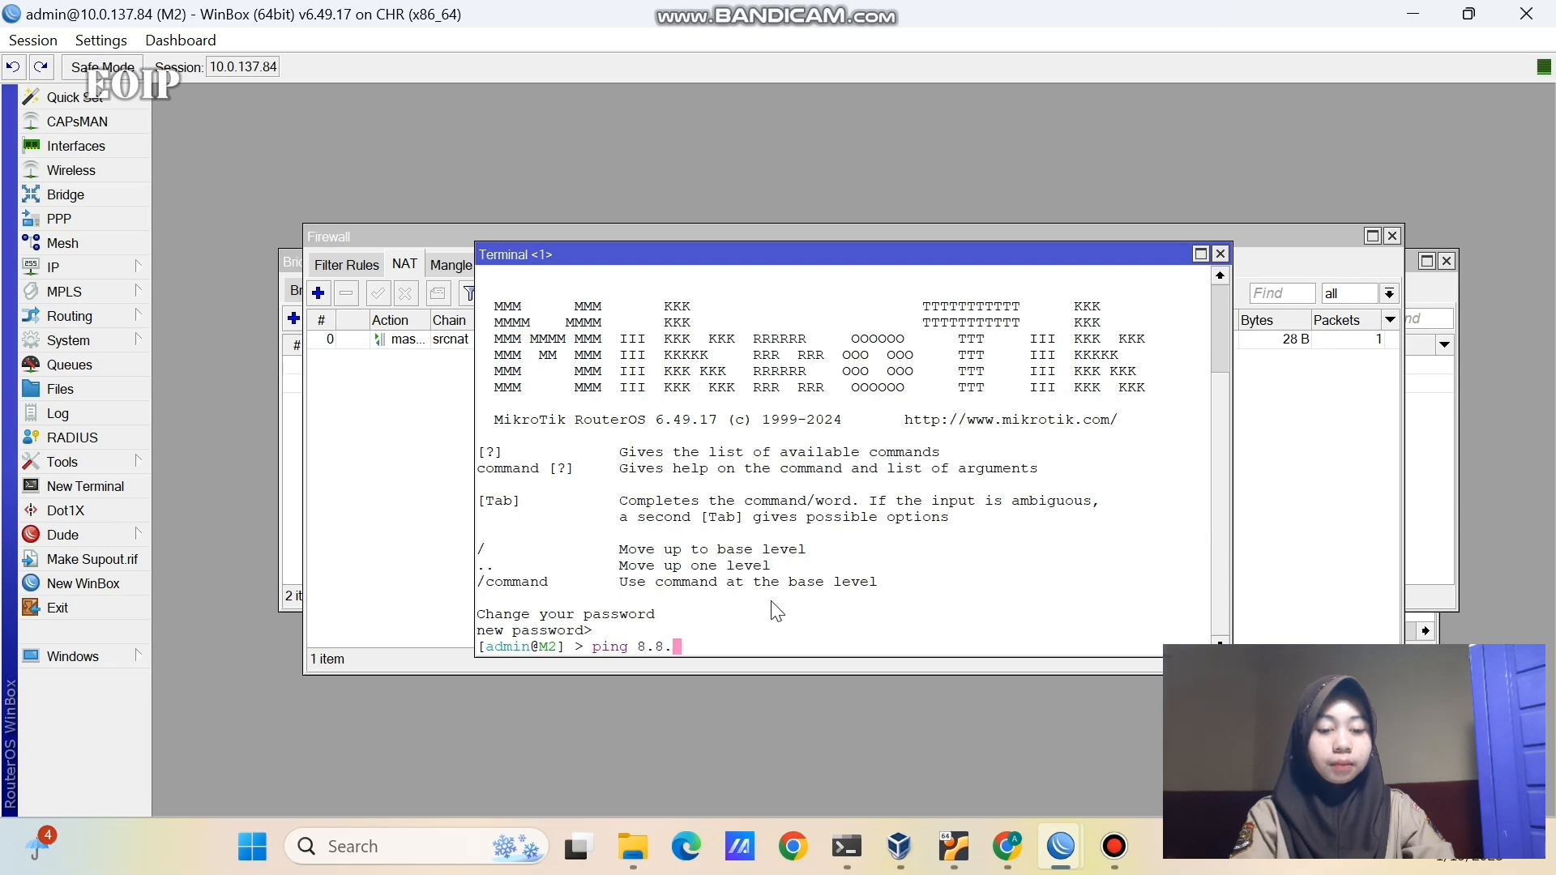
pyautogui.press('Return')
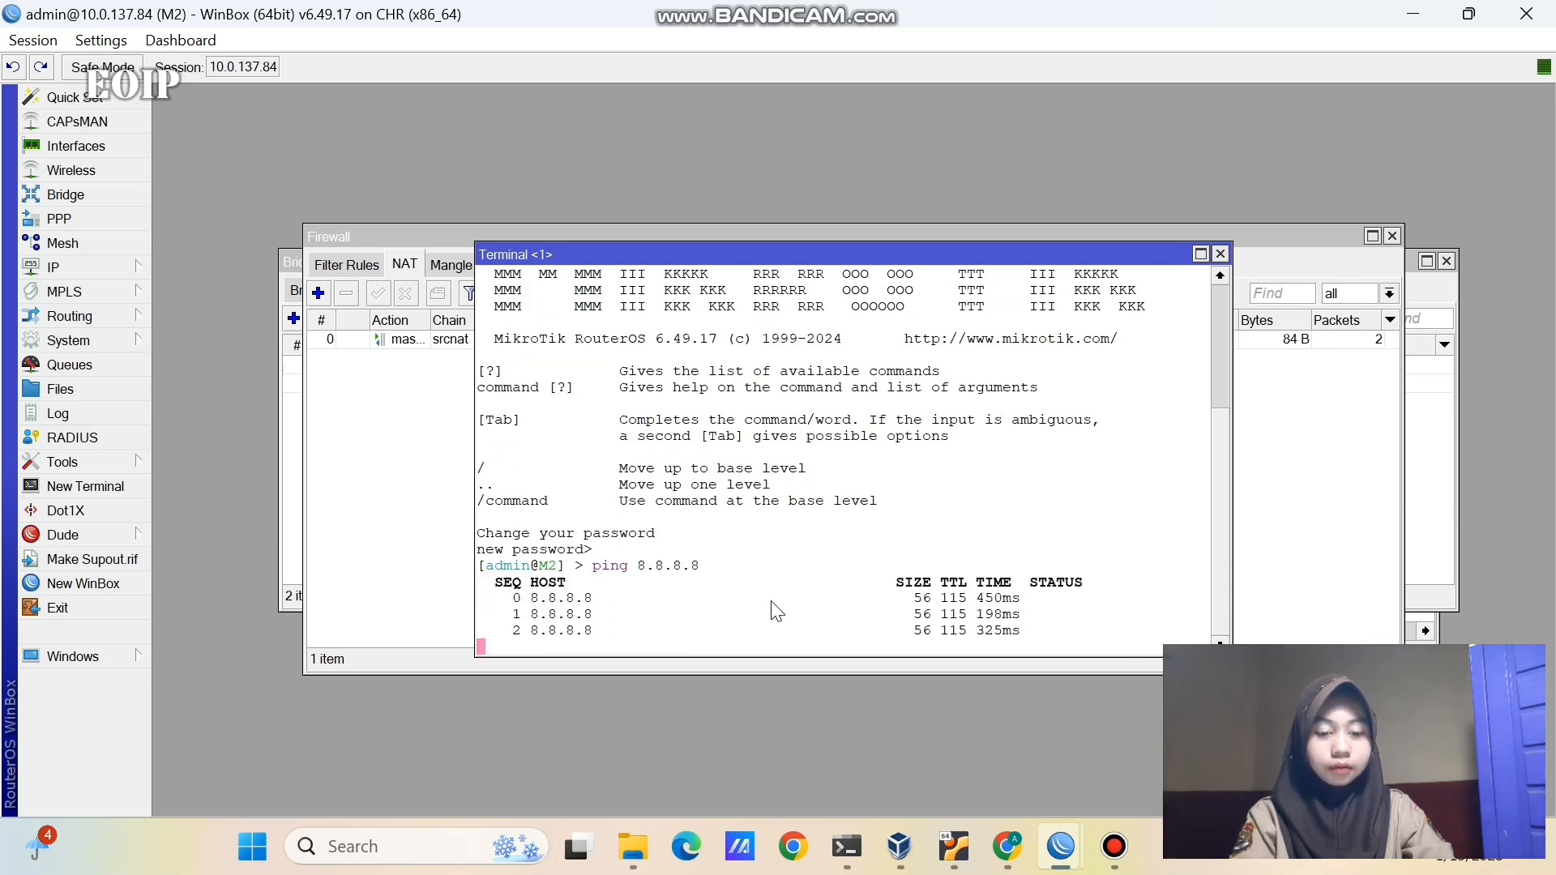
pyautogui.hotkey('ctrl', 'c')
# - Run ip dhcp on the VPC1 and VPC2 consoles to obtain DHCP leases
pyautogui.click(1007, 846)
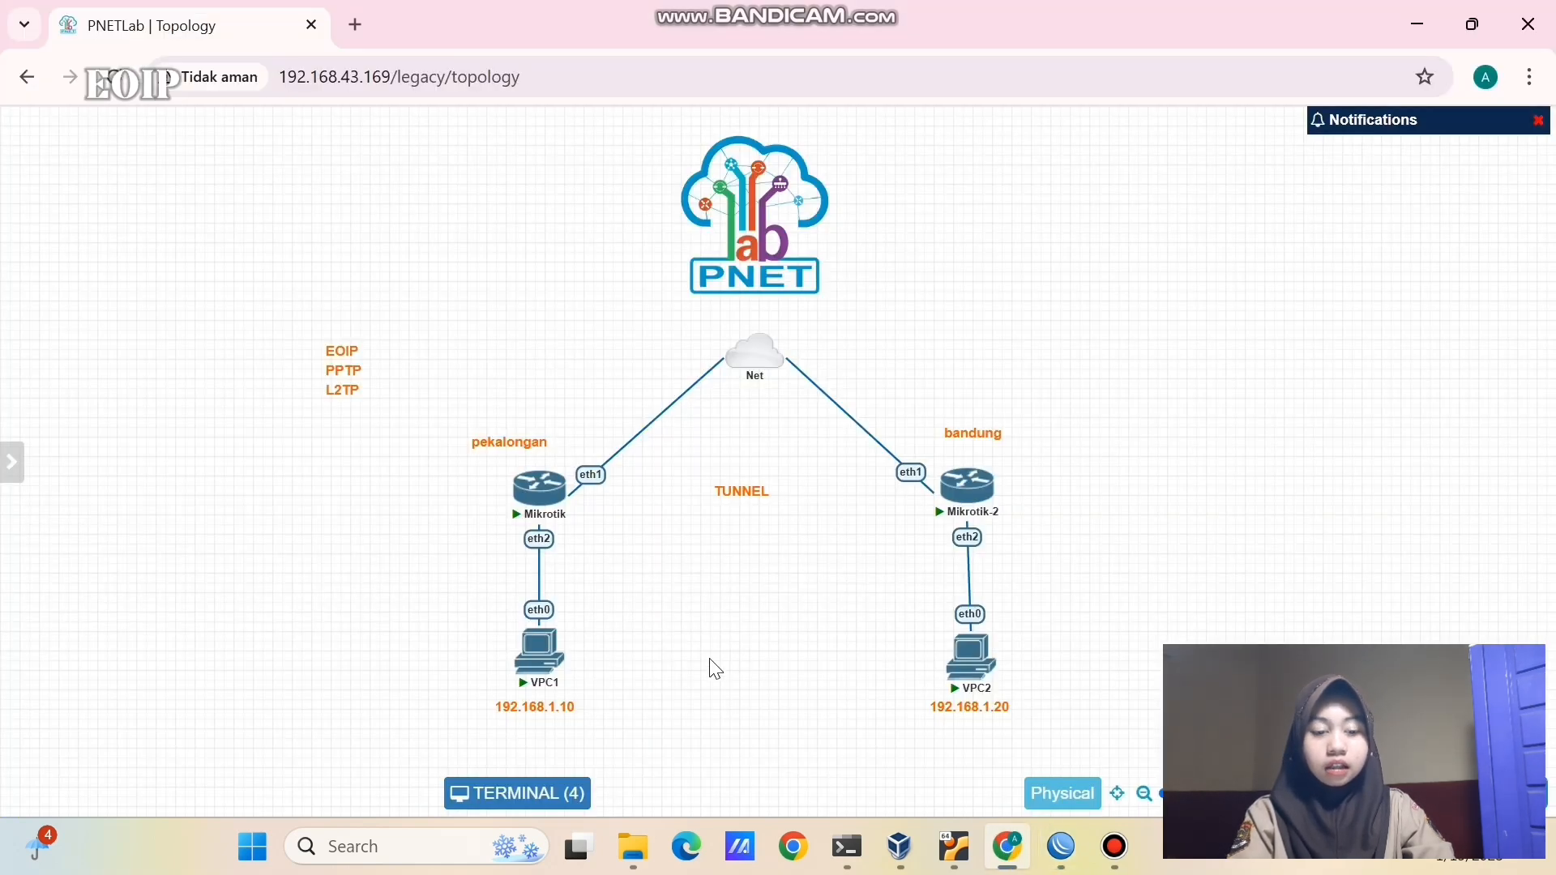
pyautogui.click(541, 637)
pyautogui.write('ip dhcp')
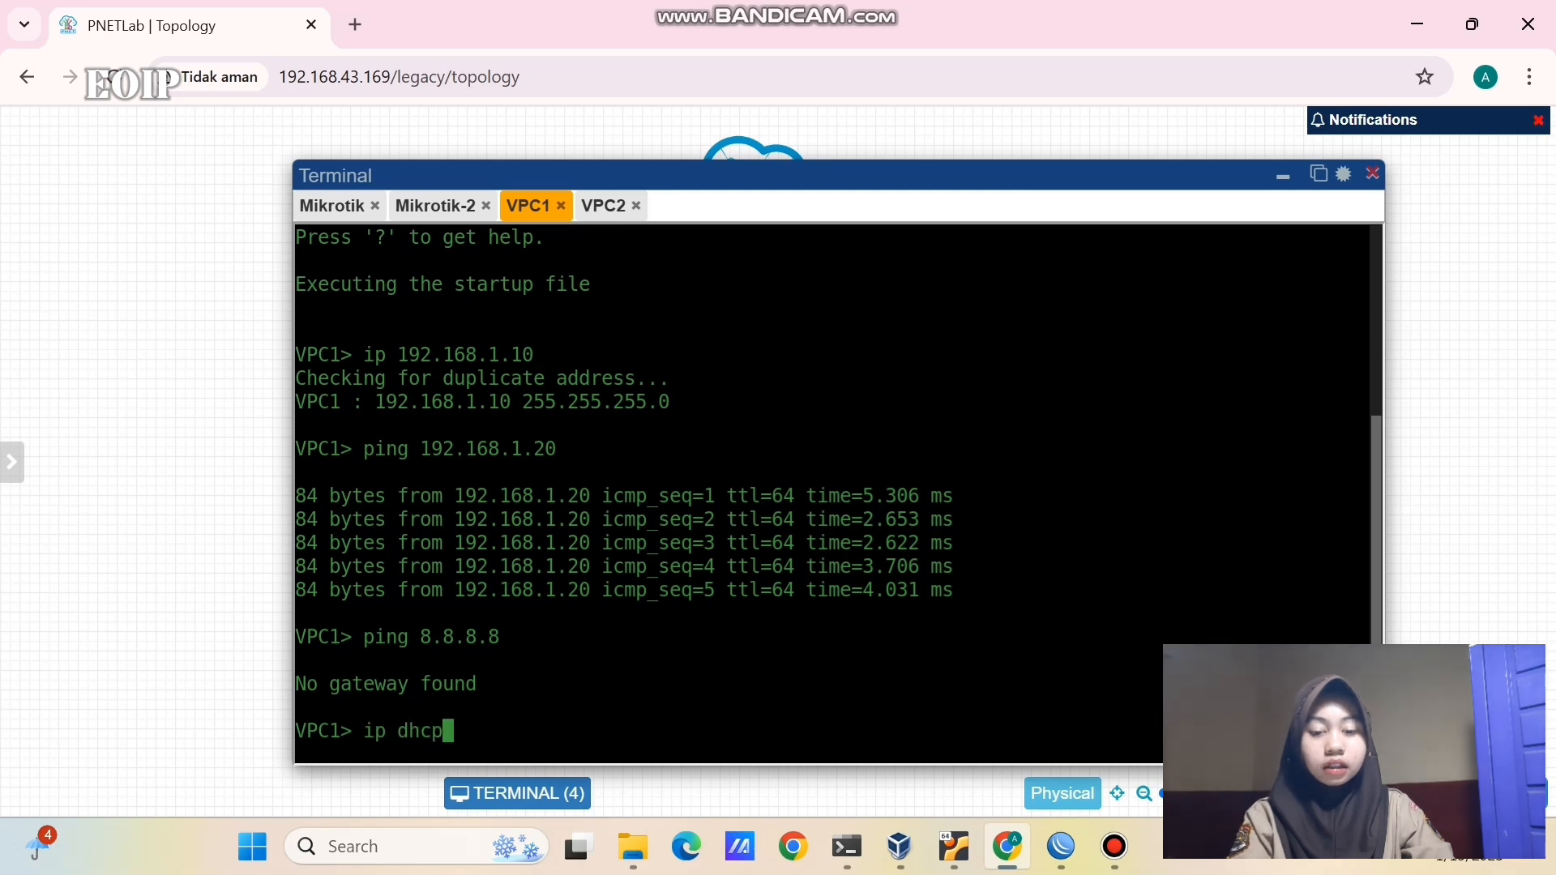
pyautogui.press('Return')
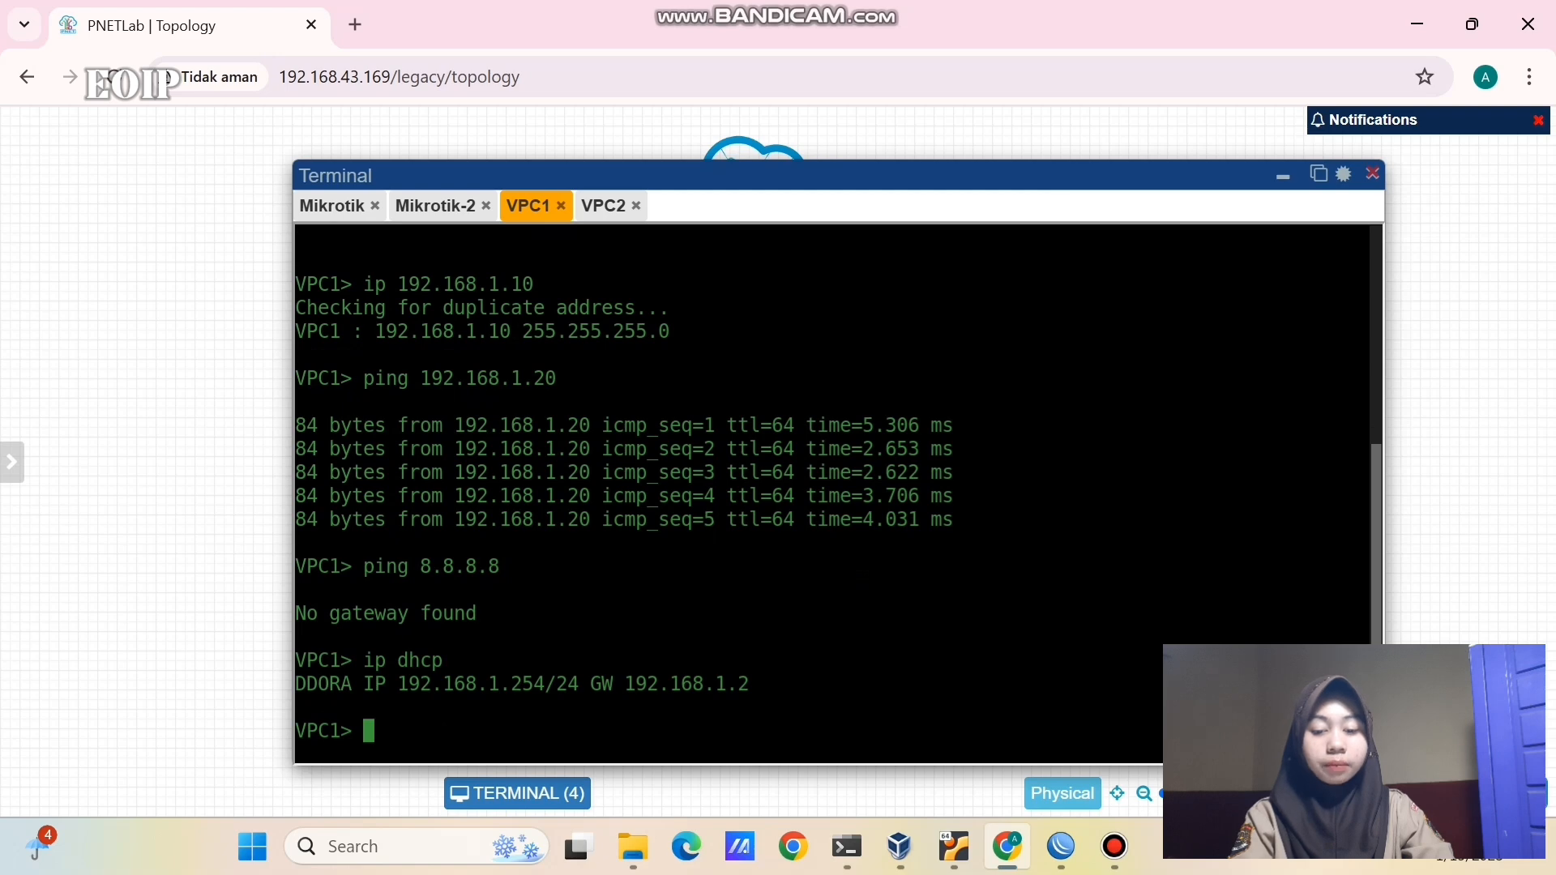
pyautogui.click(603, 210)
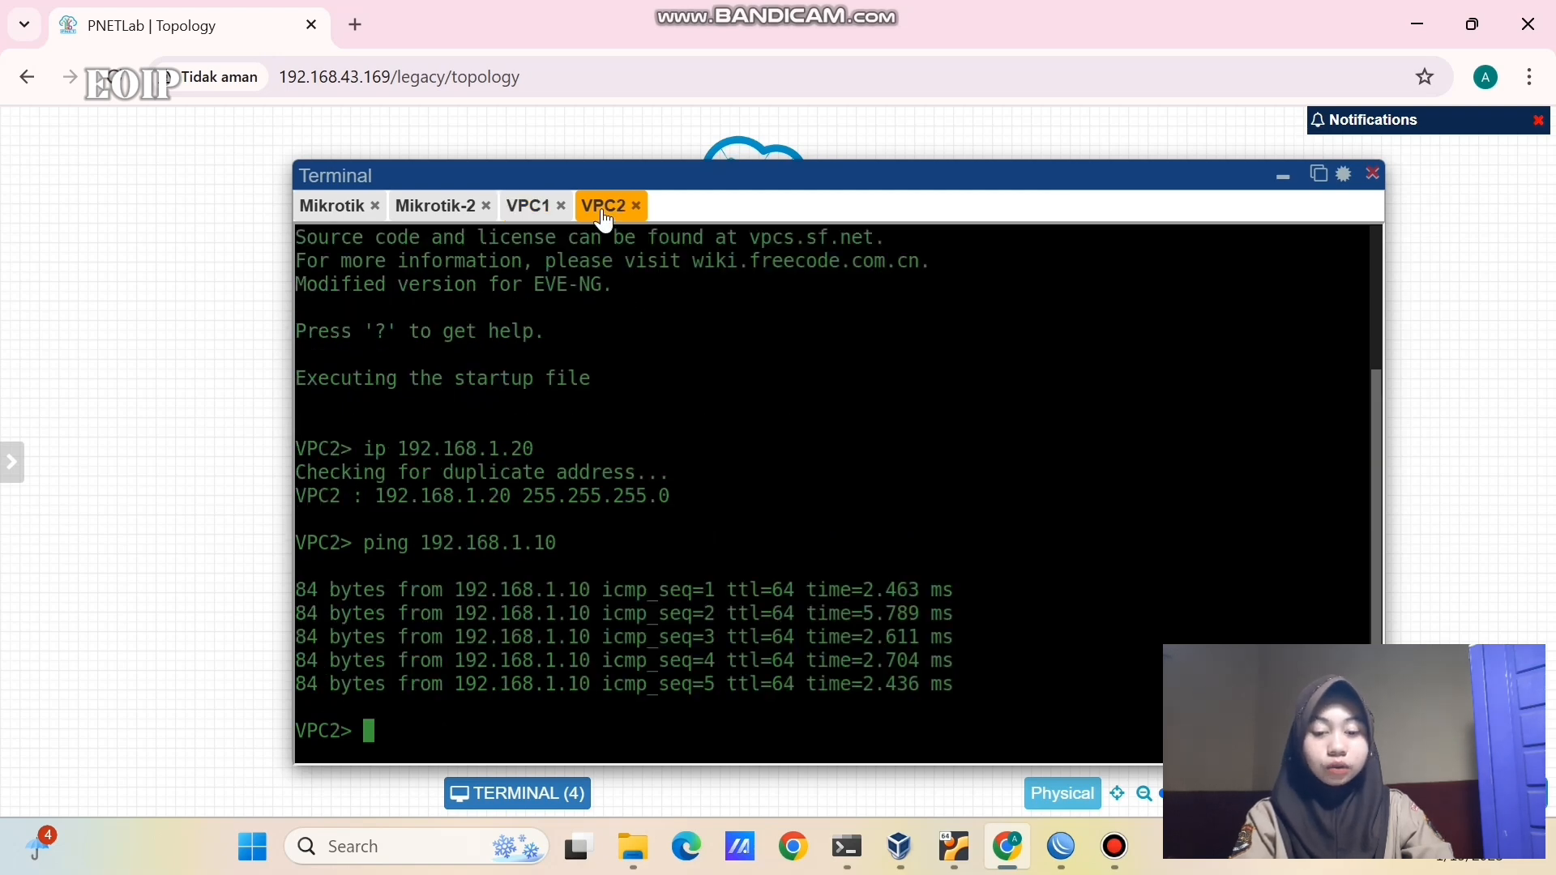
pyautogui.write('ip dhcp')
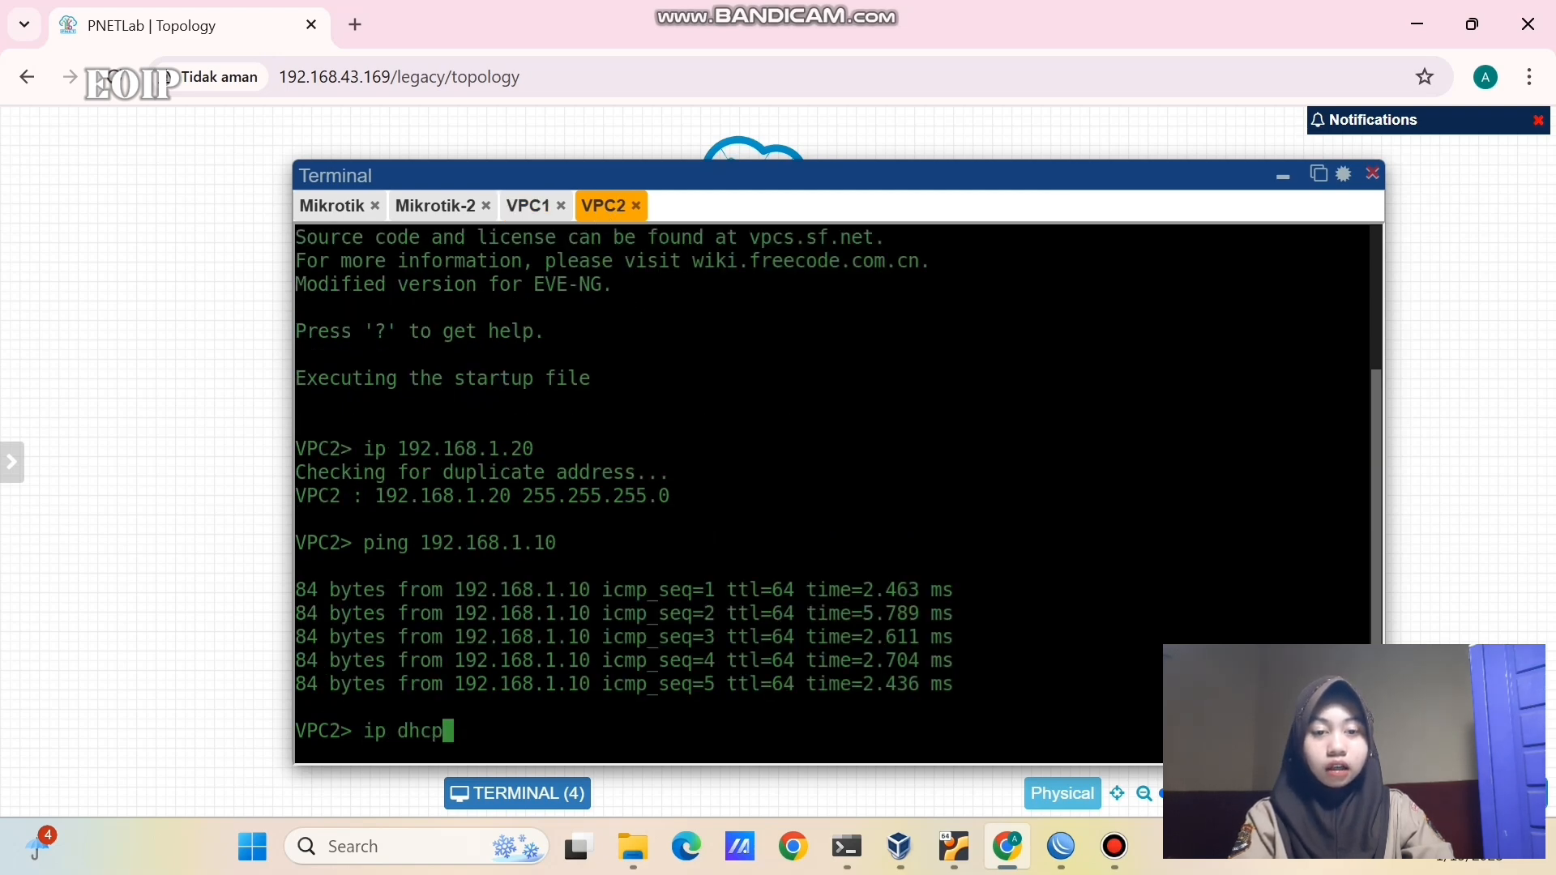
pyautogui.press('Return')
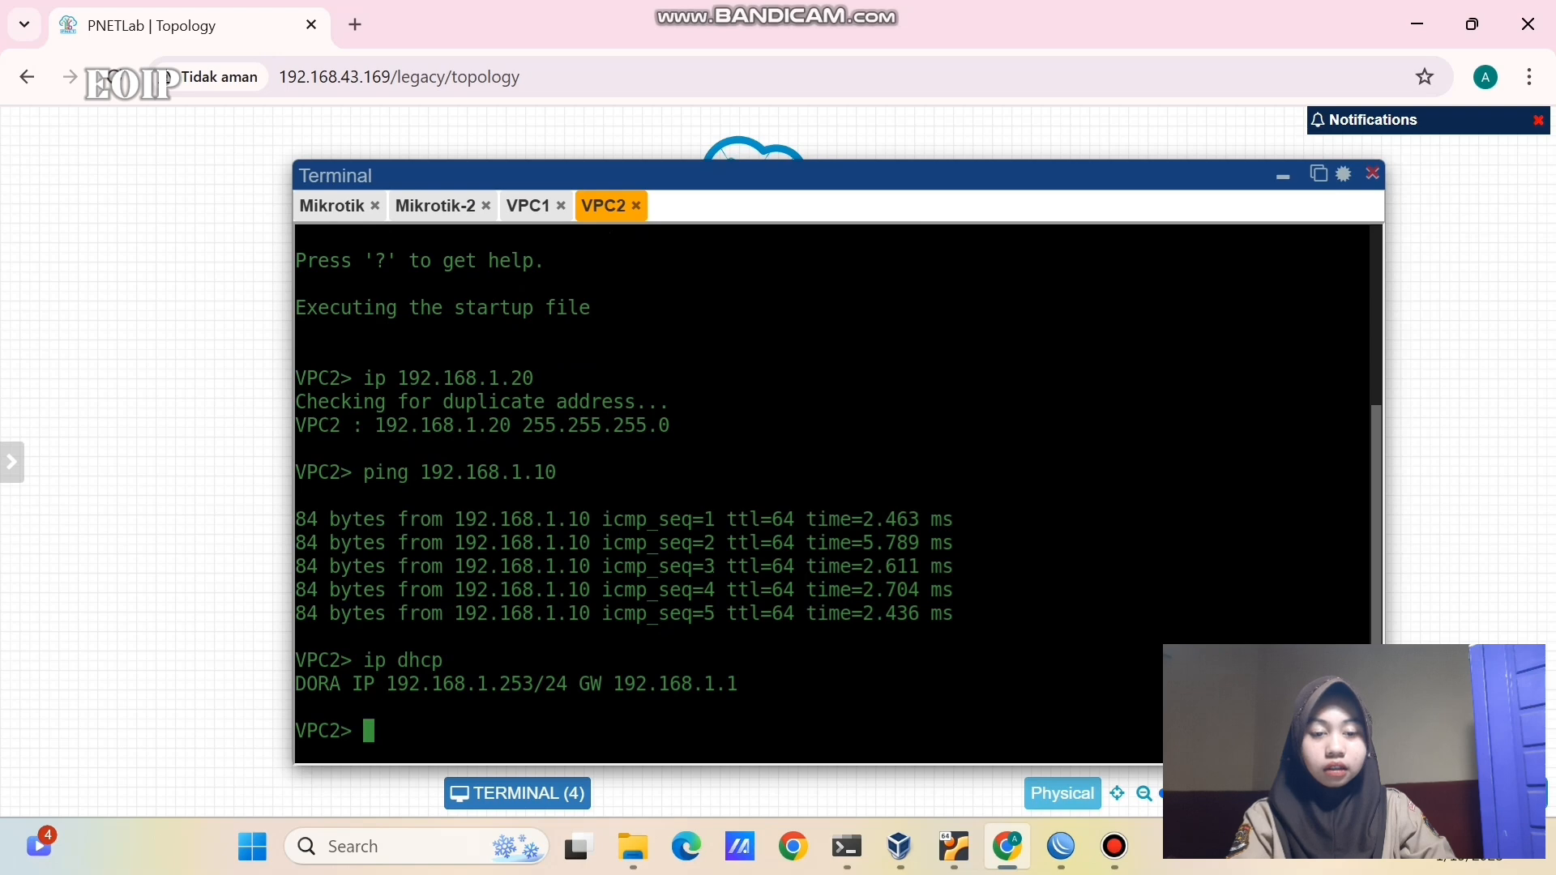
# - Ping 8.8.8.8 from VPC2 and then from VPC1
pyautogui.write('ping ')
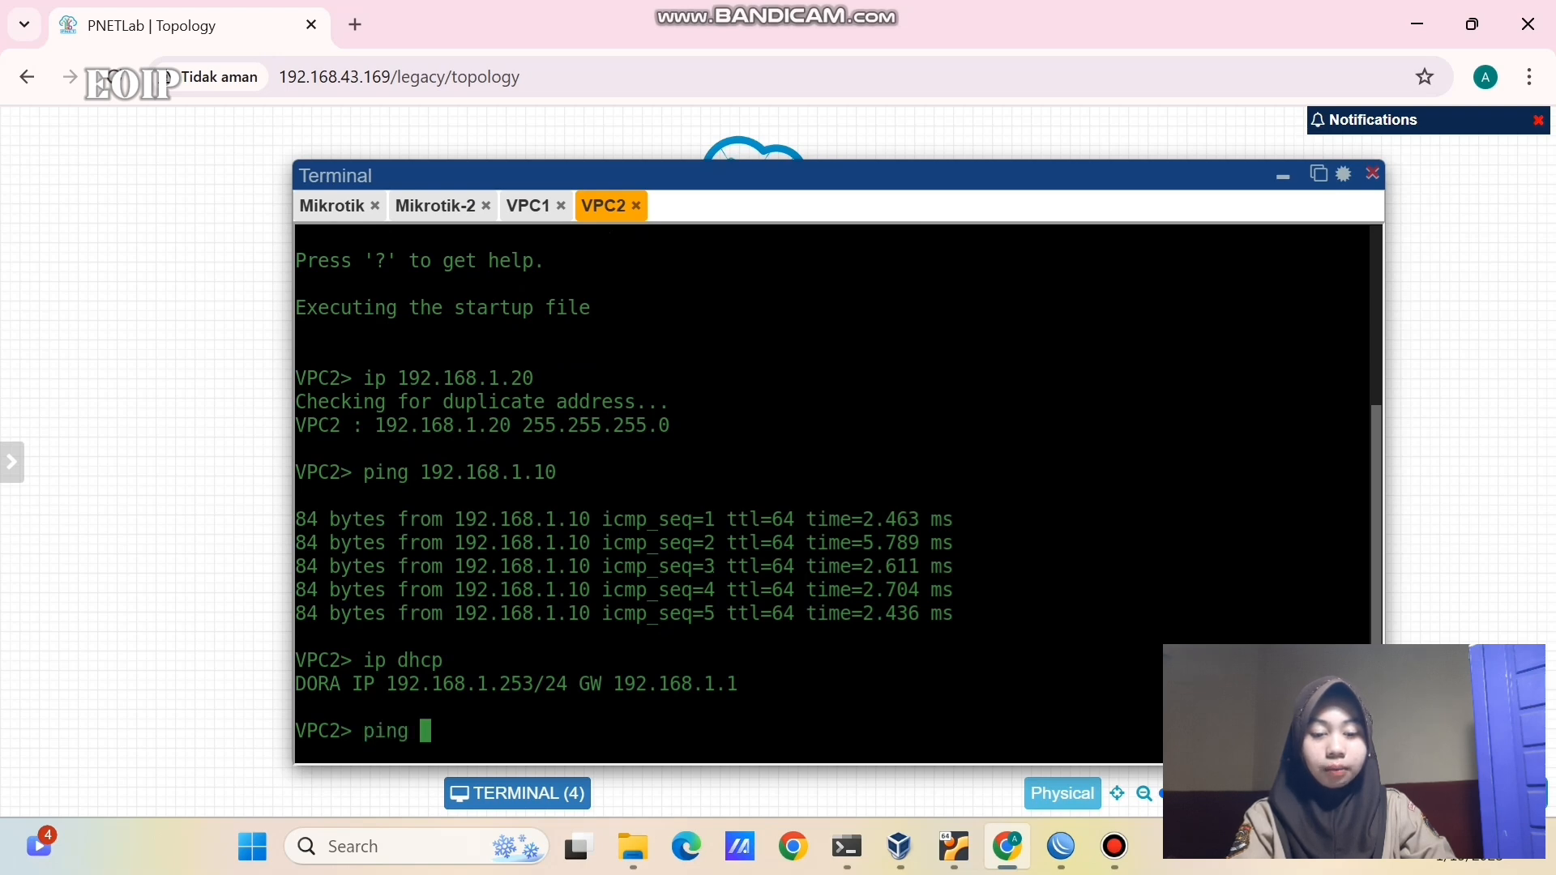
pyautogui.write('8.8.8.8')
pyautogui.press('Return')
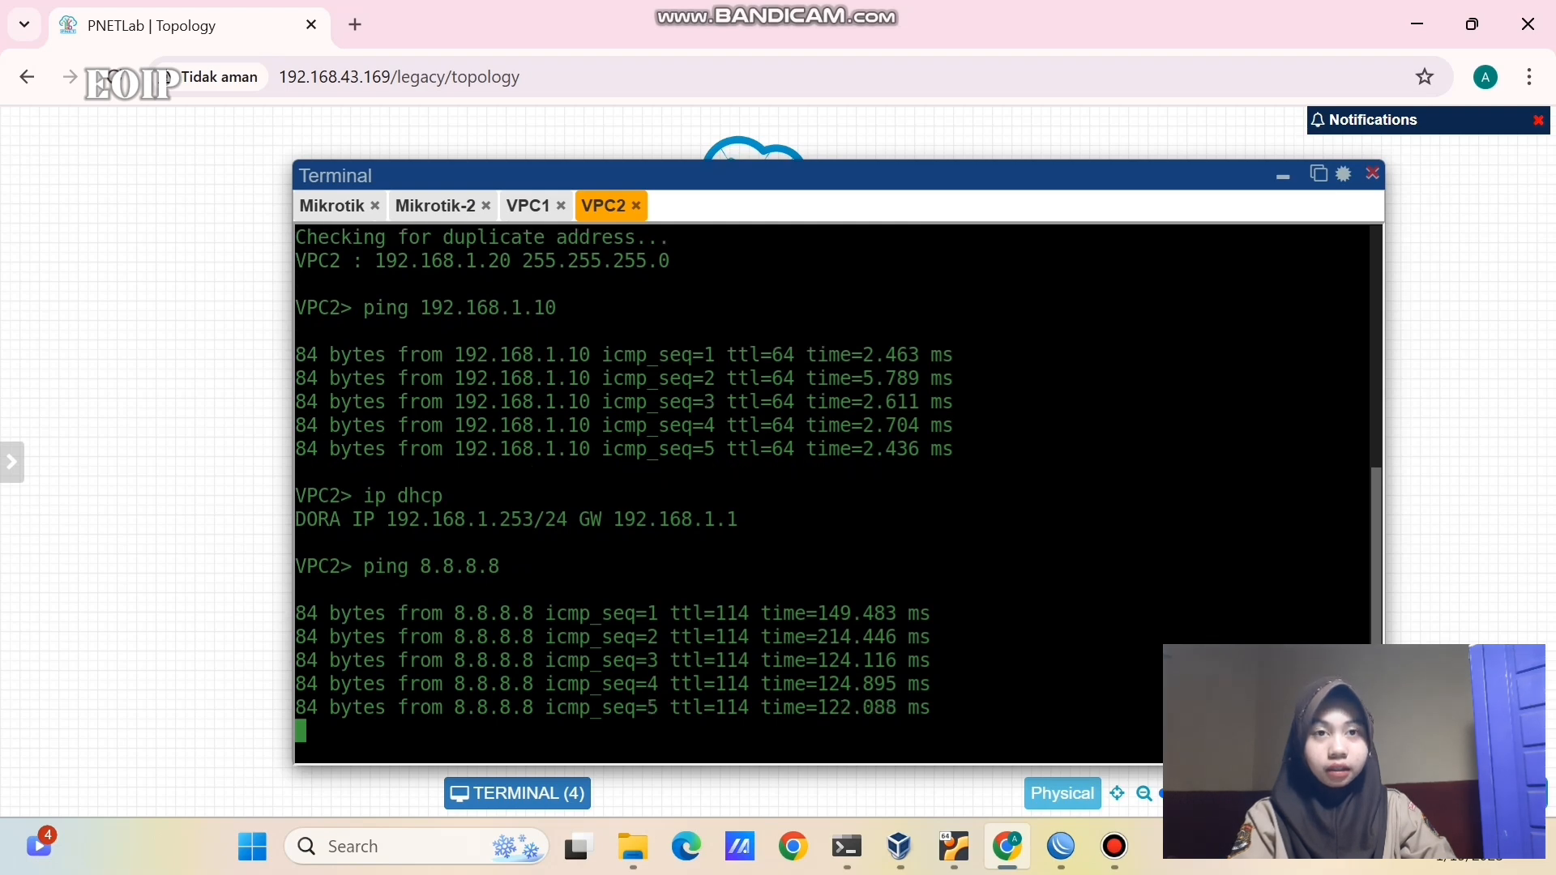
pyautogui.click(530, 208)
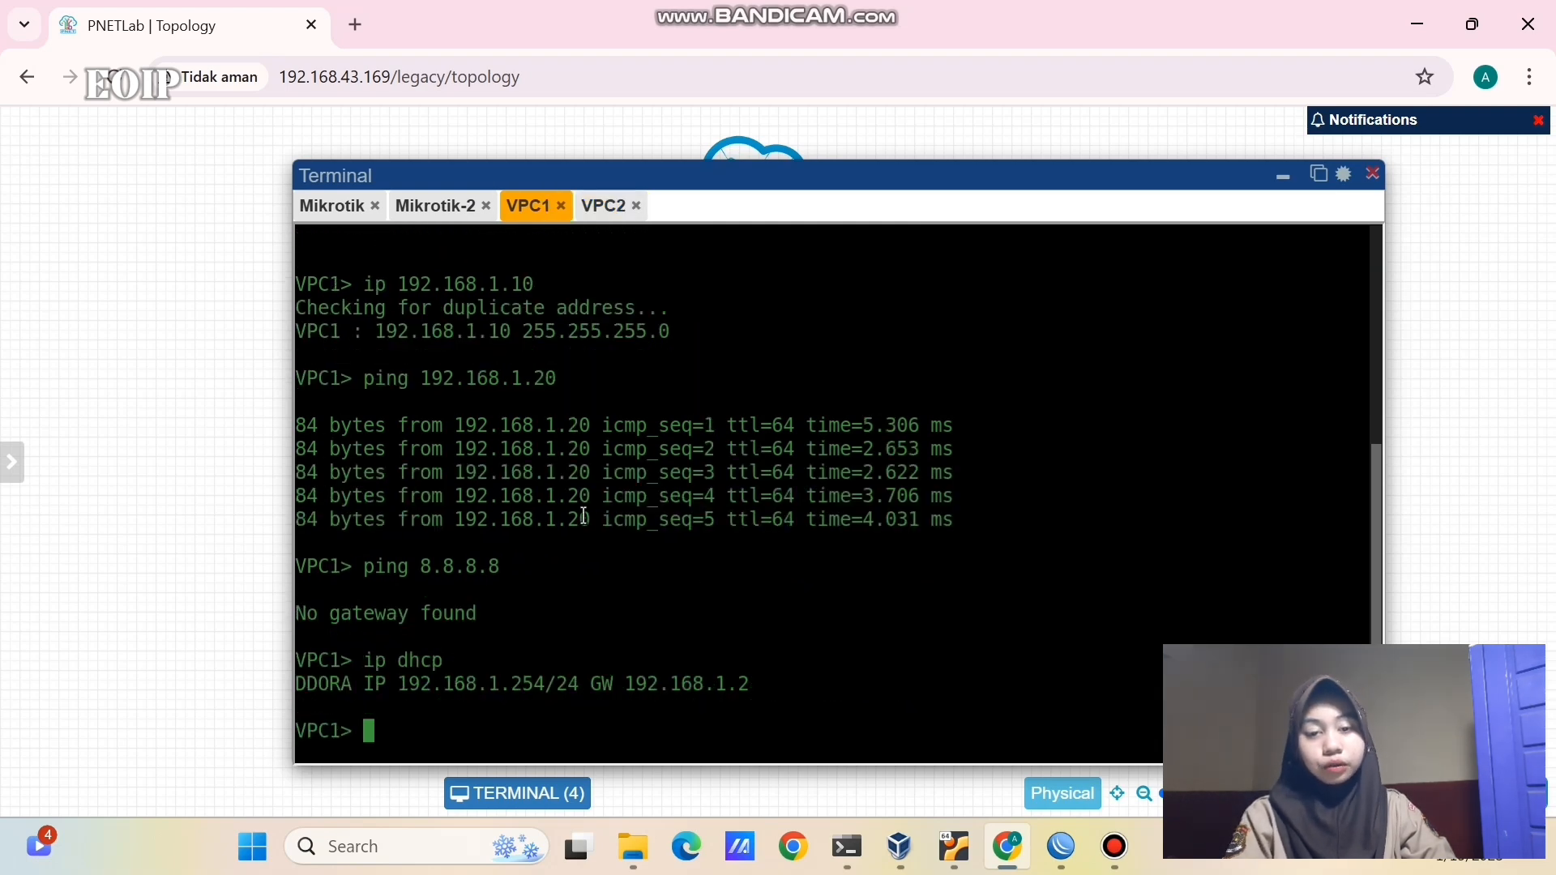
pyautogui.write('ping 8.8.8.8')
pyautogui.press('Return')
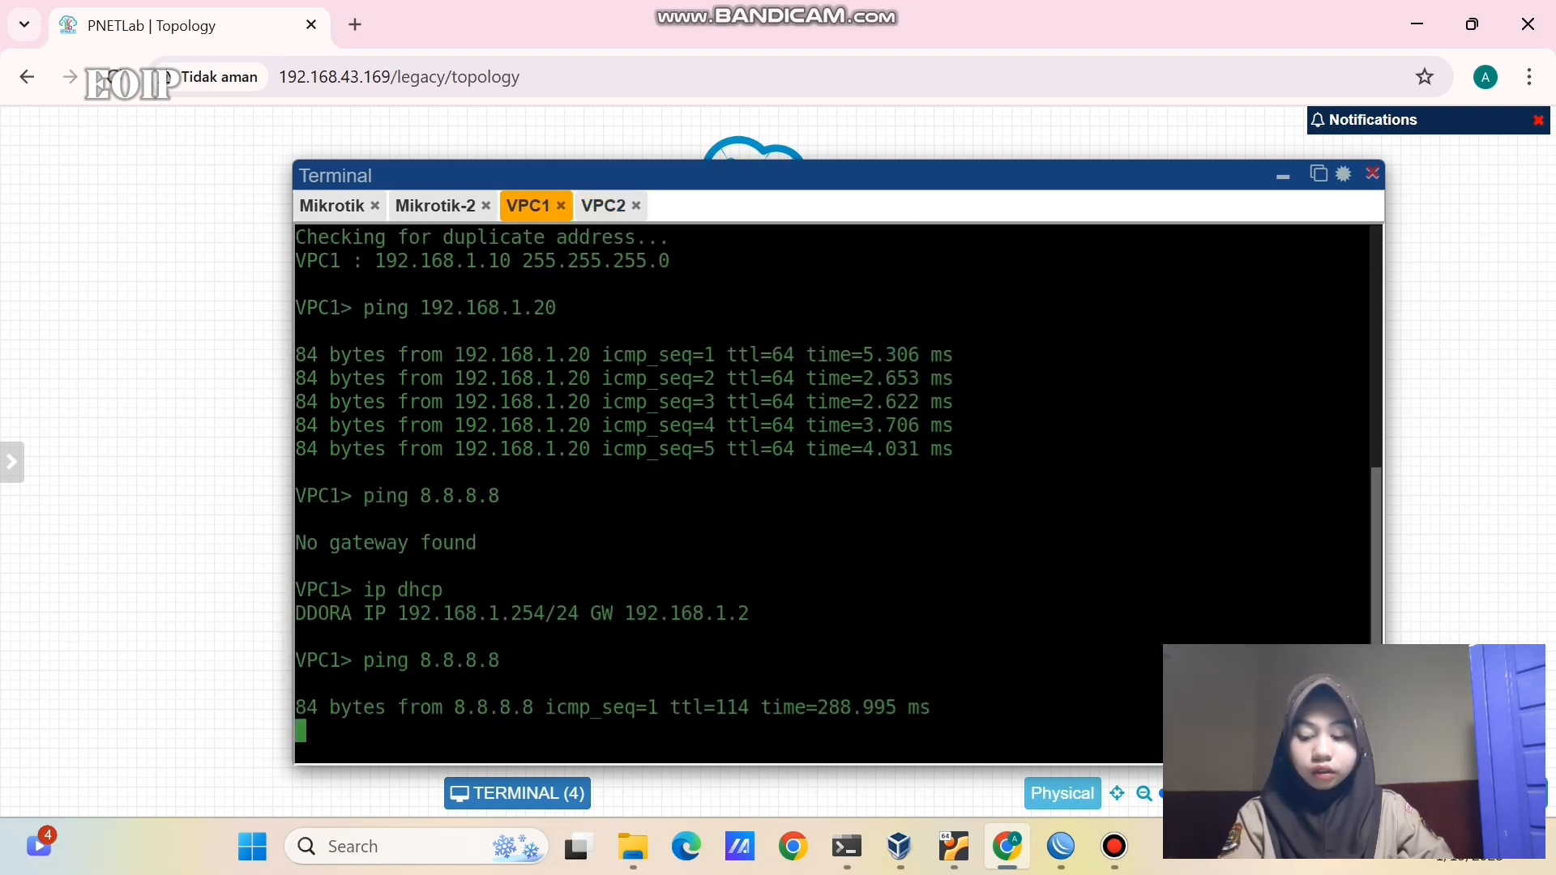
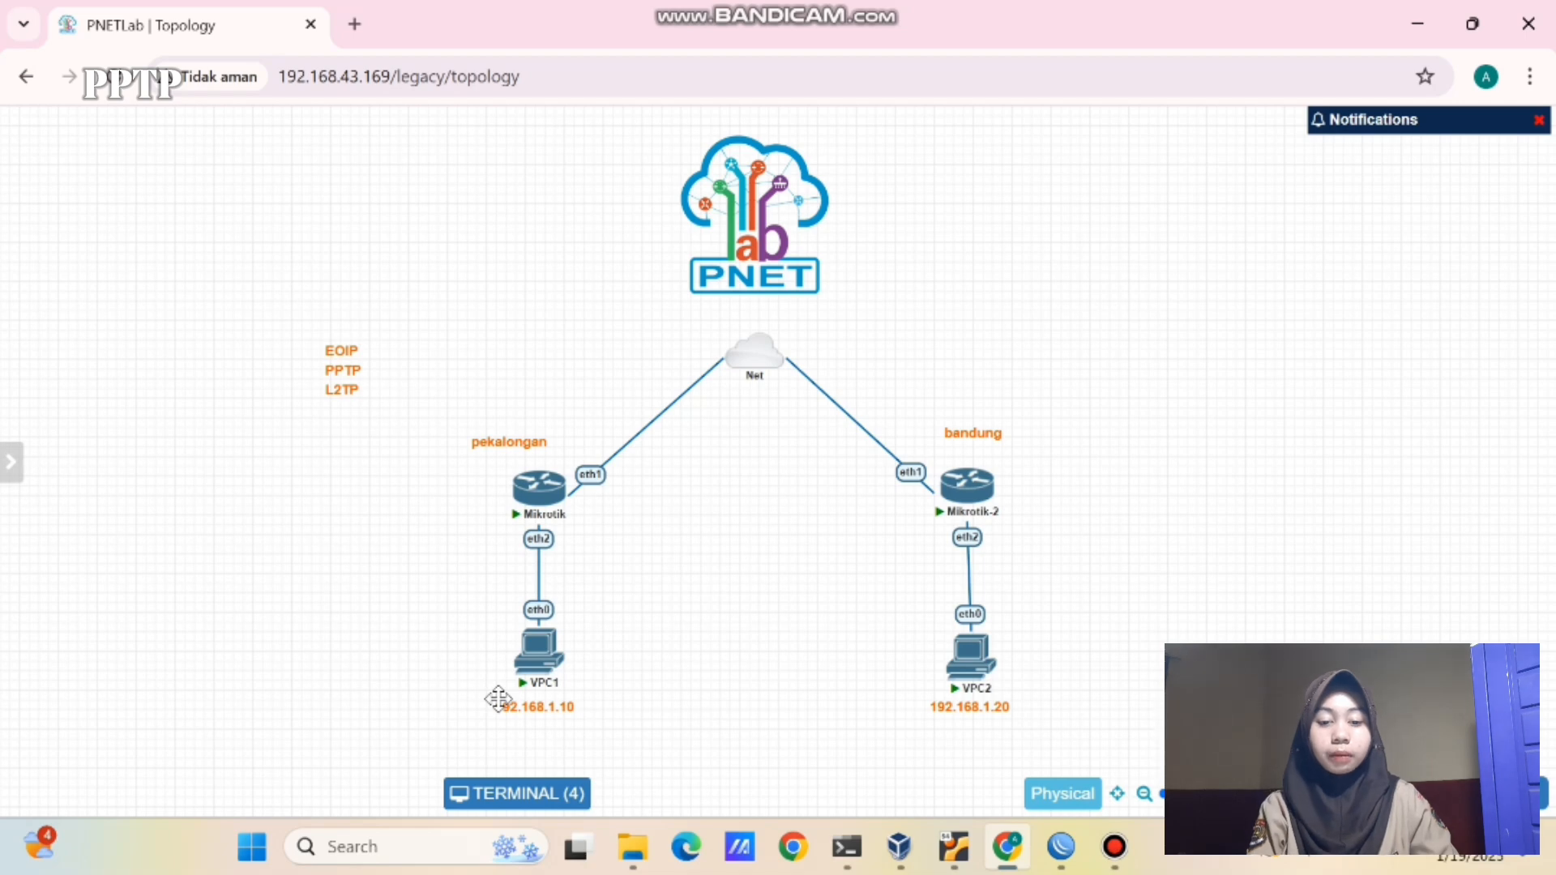
# - Change VPC1's topology label to 192.168.1.0/24
pyautogui.doubleClick(497, 698)
pyautogui.click(578, 711)
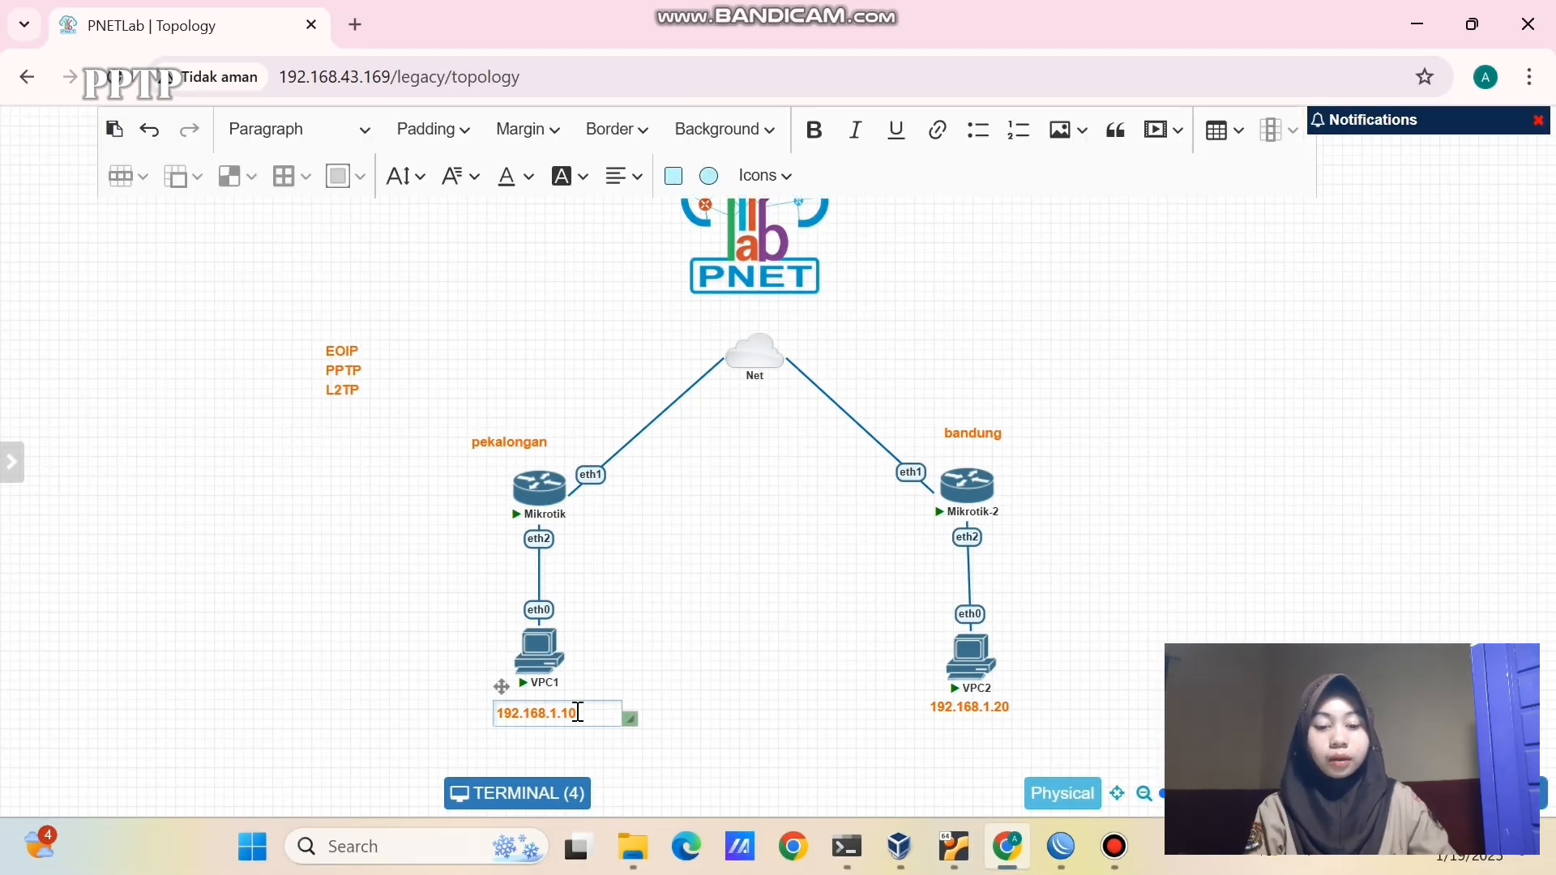
pyautogui.press('BackSpace')
pyautogui.press('BackSpace')
pyautogui.write('0/24')
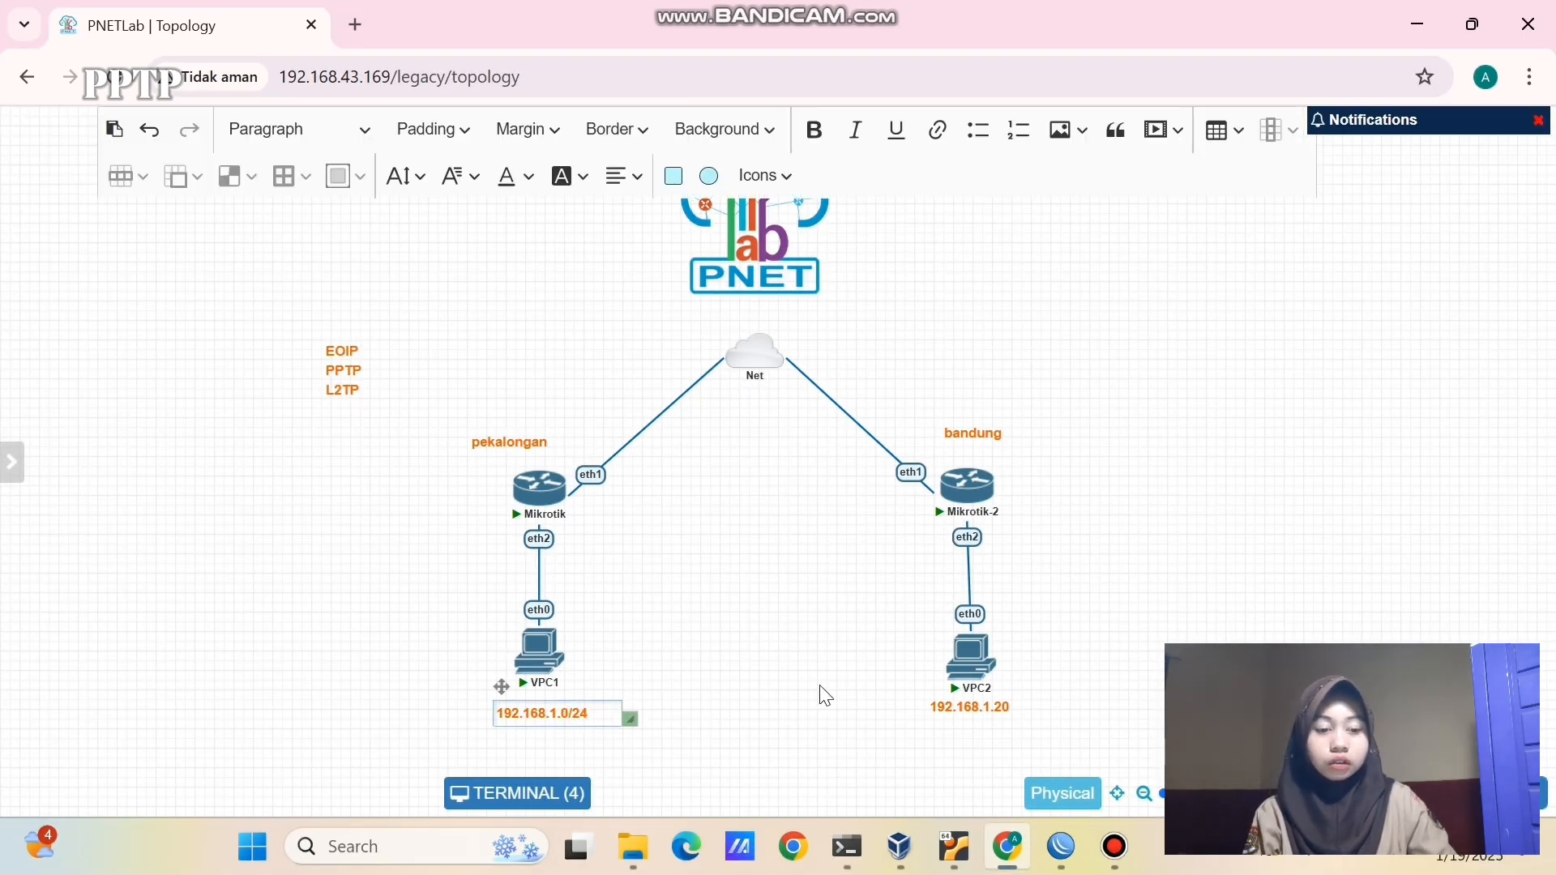
pyautogui.click(825, 695)
# - Change VPC2's topology label to 192.168.2.0/24
pyautogui.doubleClick(931, 720)
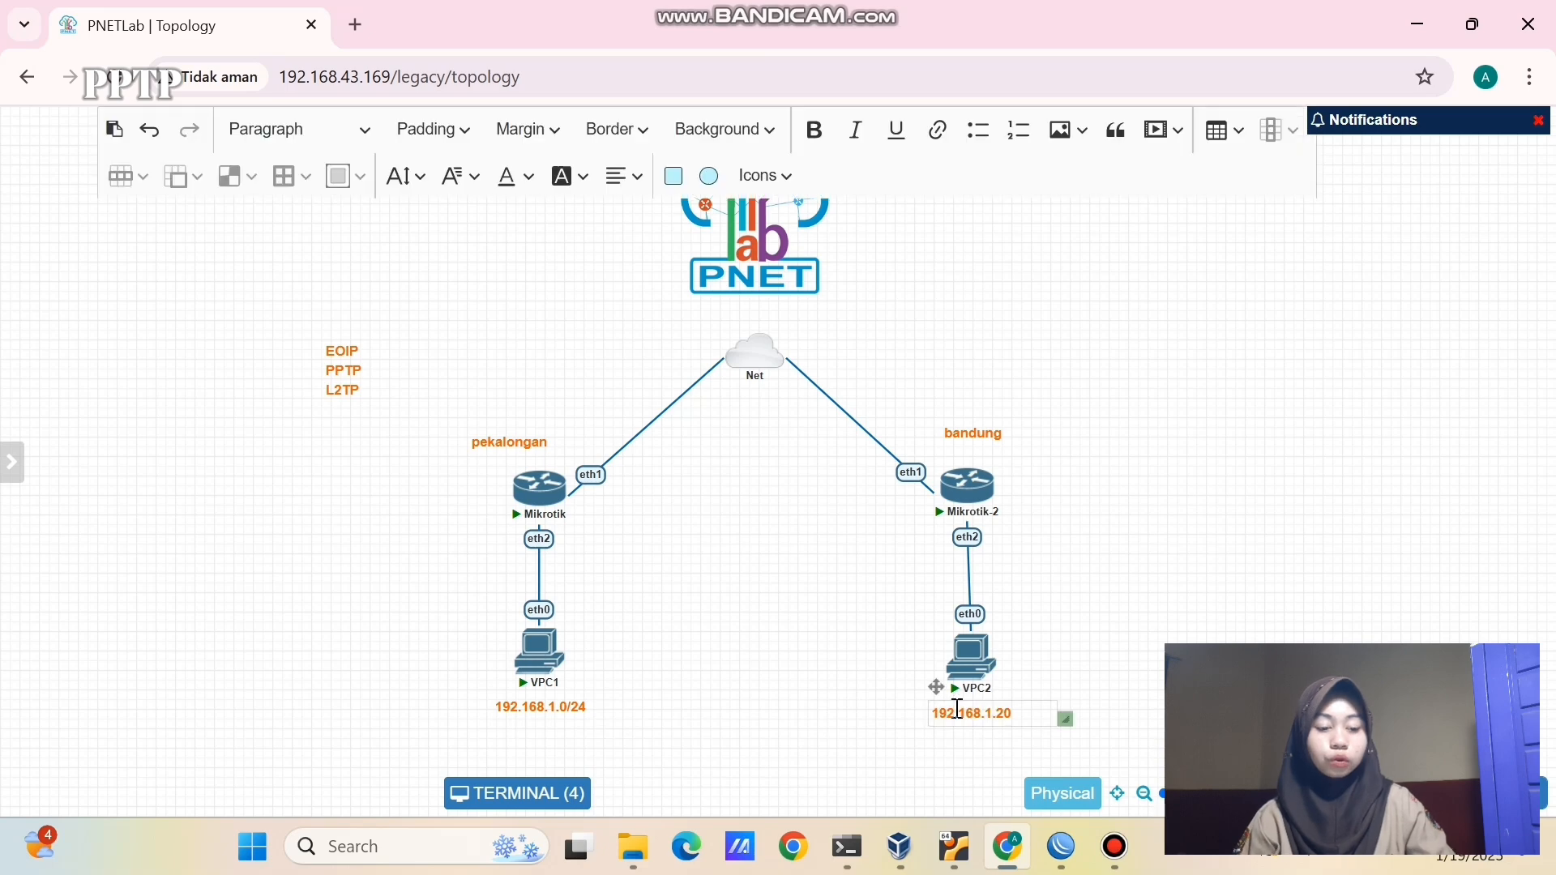
pyautogui.click(1017, 716)
pyautogui.press('BackSpace')
pyautogui.press('BackSpace')
pyautogui.press('BackSpace')
pyautogui.press('BackSpace')
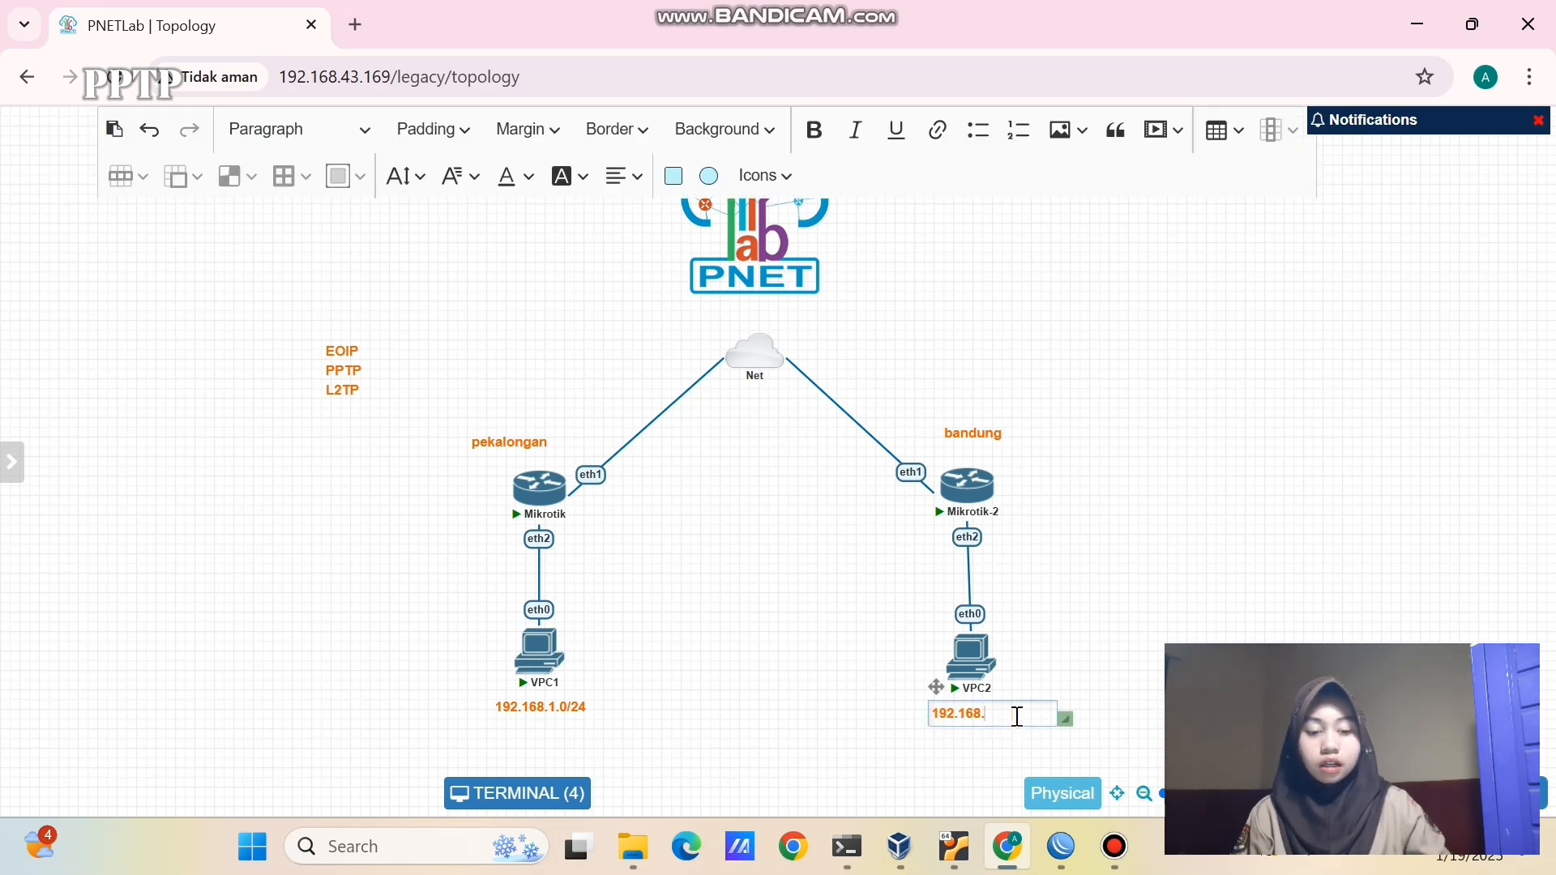
pyautogui.write('2.0/24')
pyautogui.click(1132, 694)
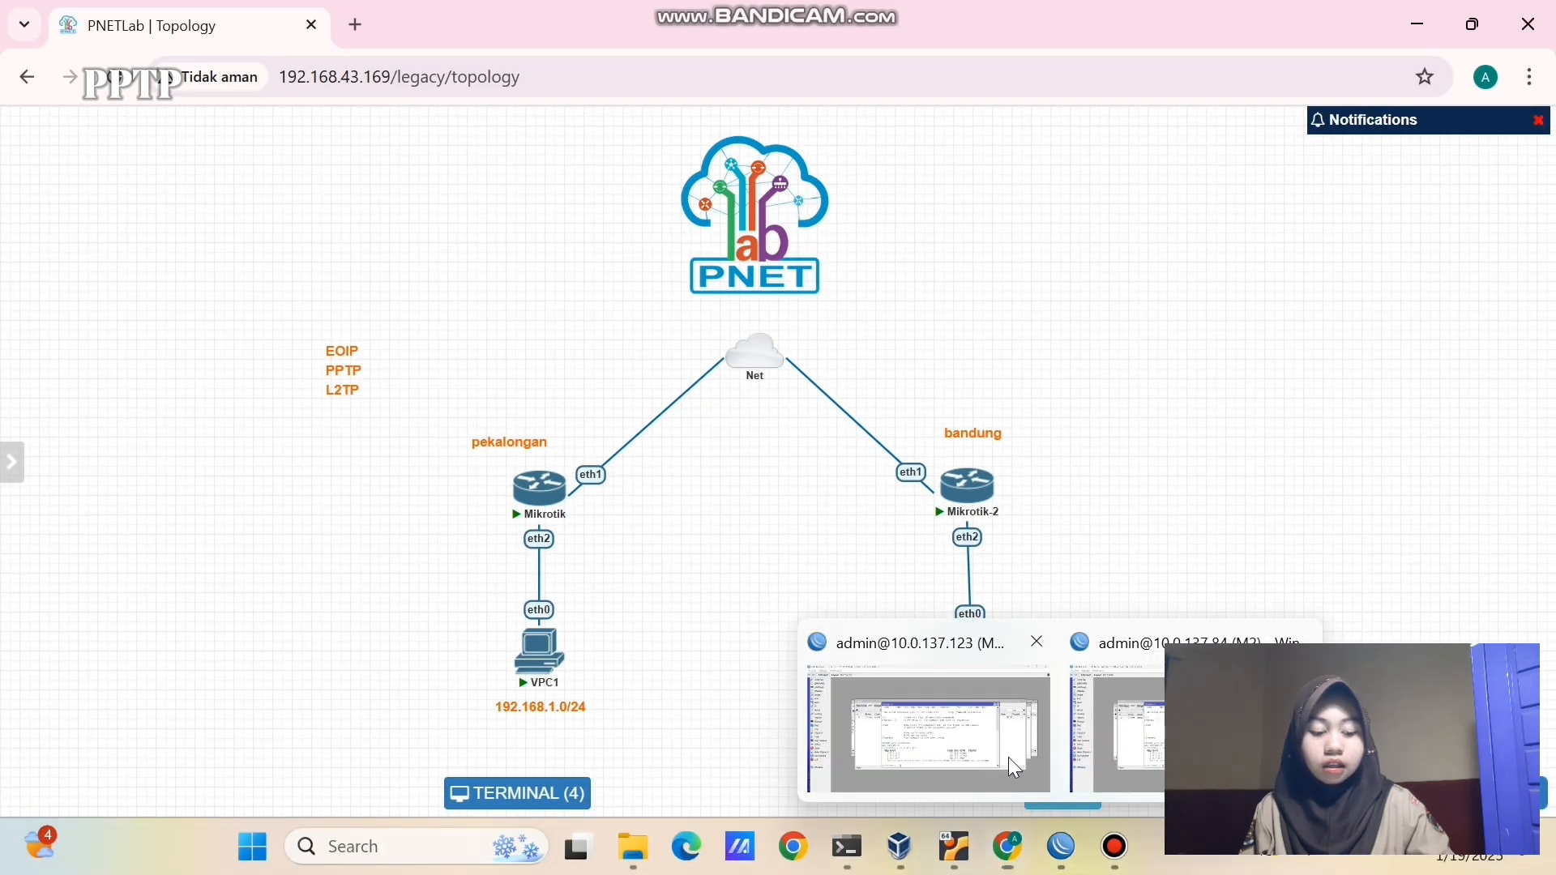
# - On router M1, remove the ether2 and EoIP bridge ports and delete bridge-eoip
pyautogui.click(1008, 757)
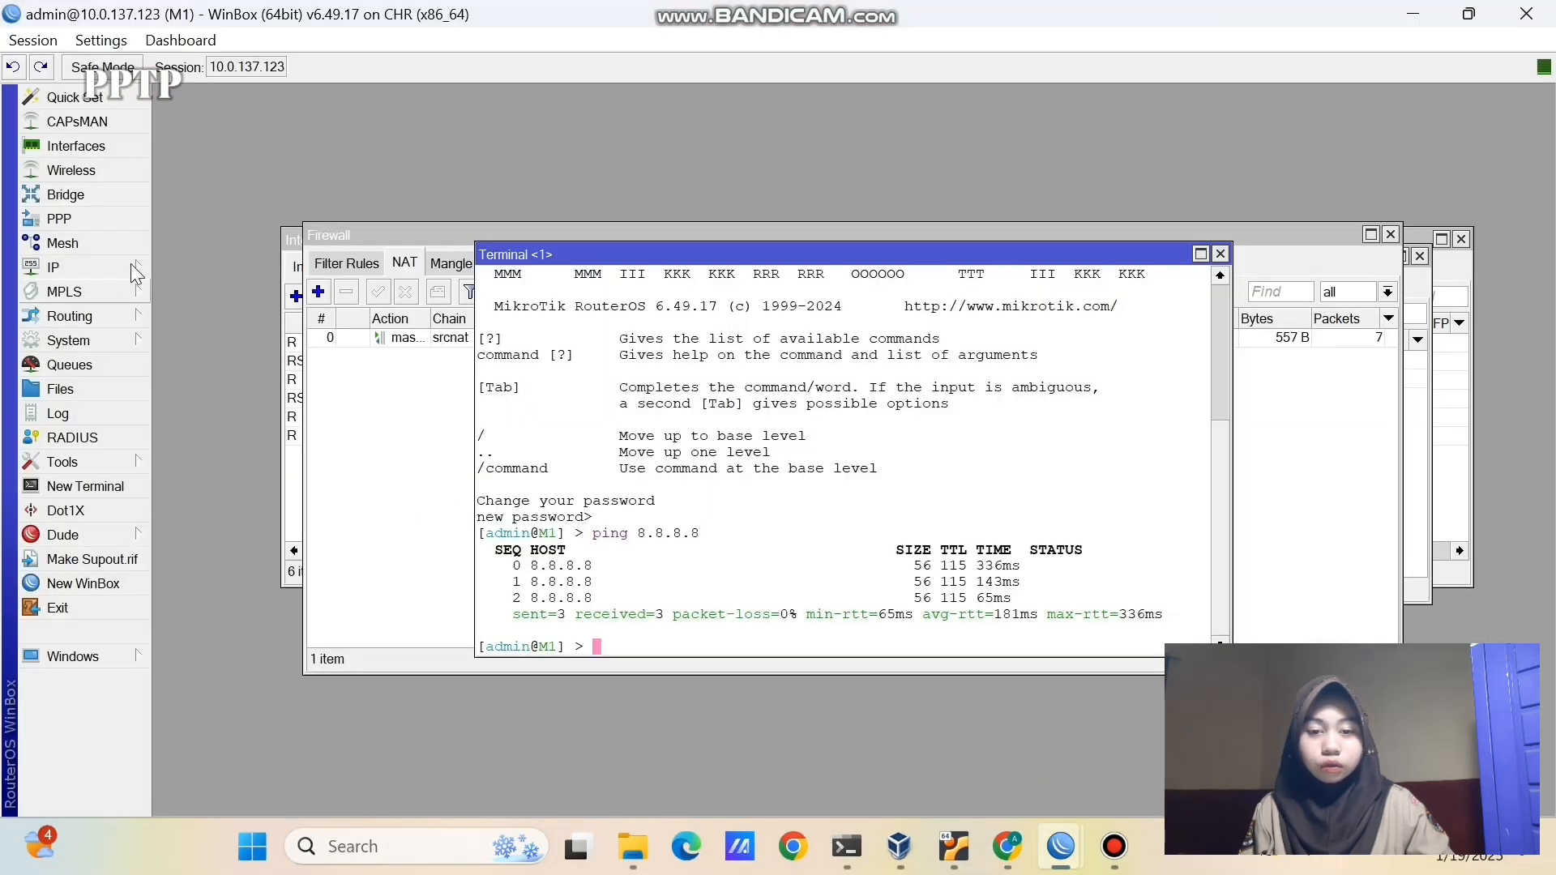
pyautogui.click(118, 193)
pyautogui.click(486, 379)
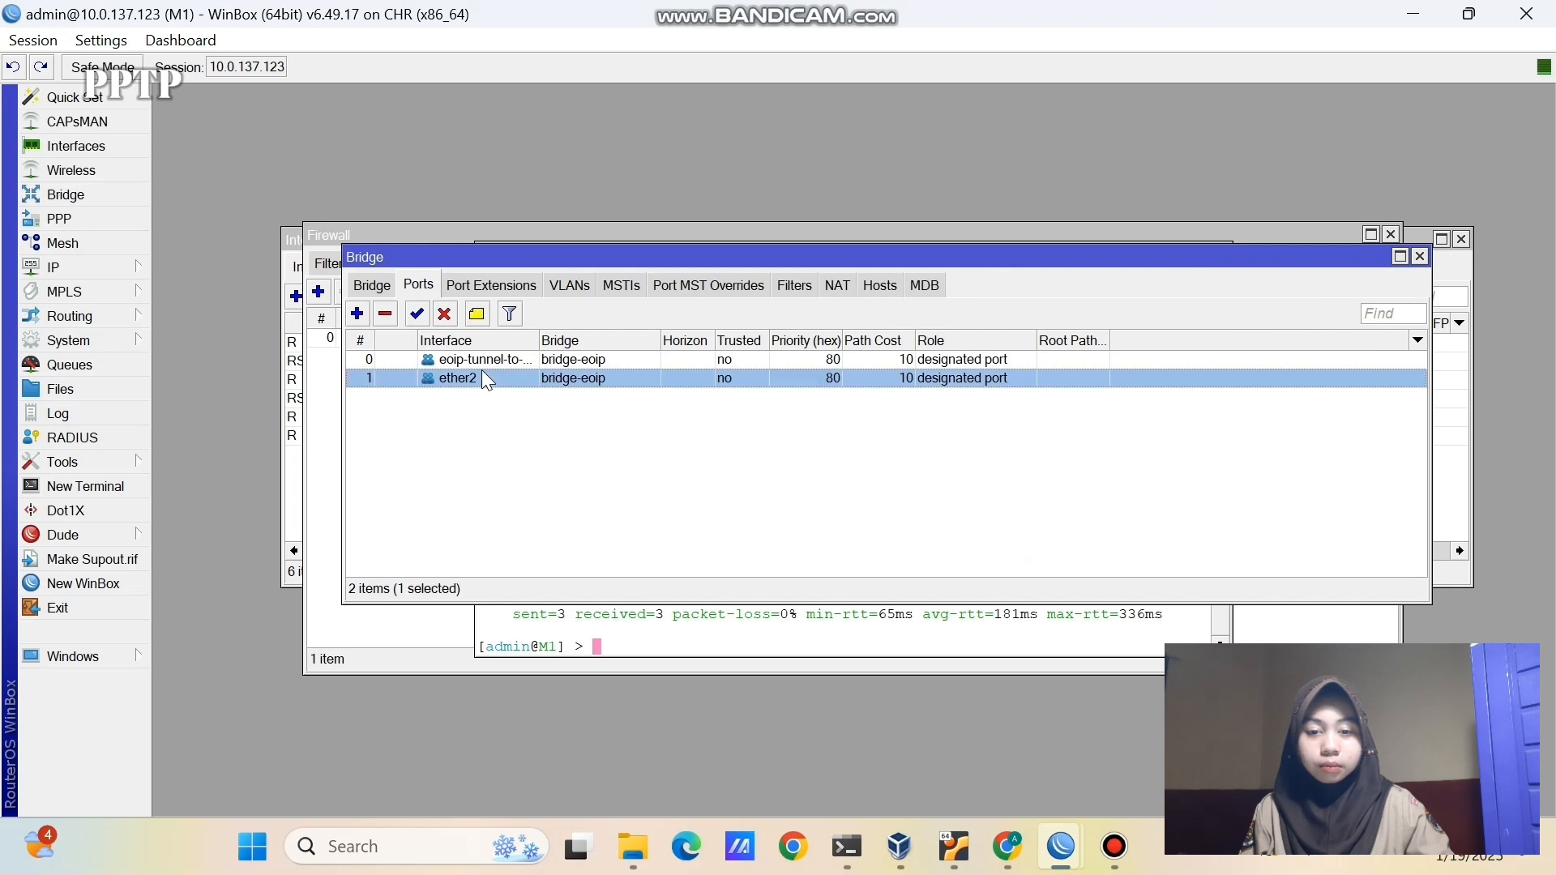
pyautogui.click(386, 314)
pyautogui.click(402, 361)
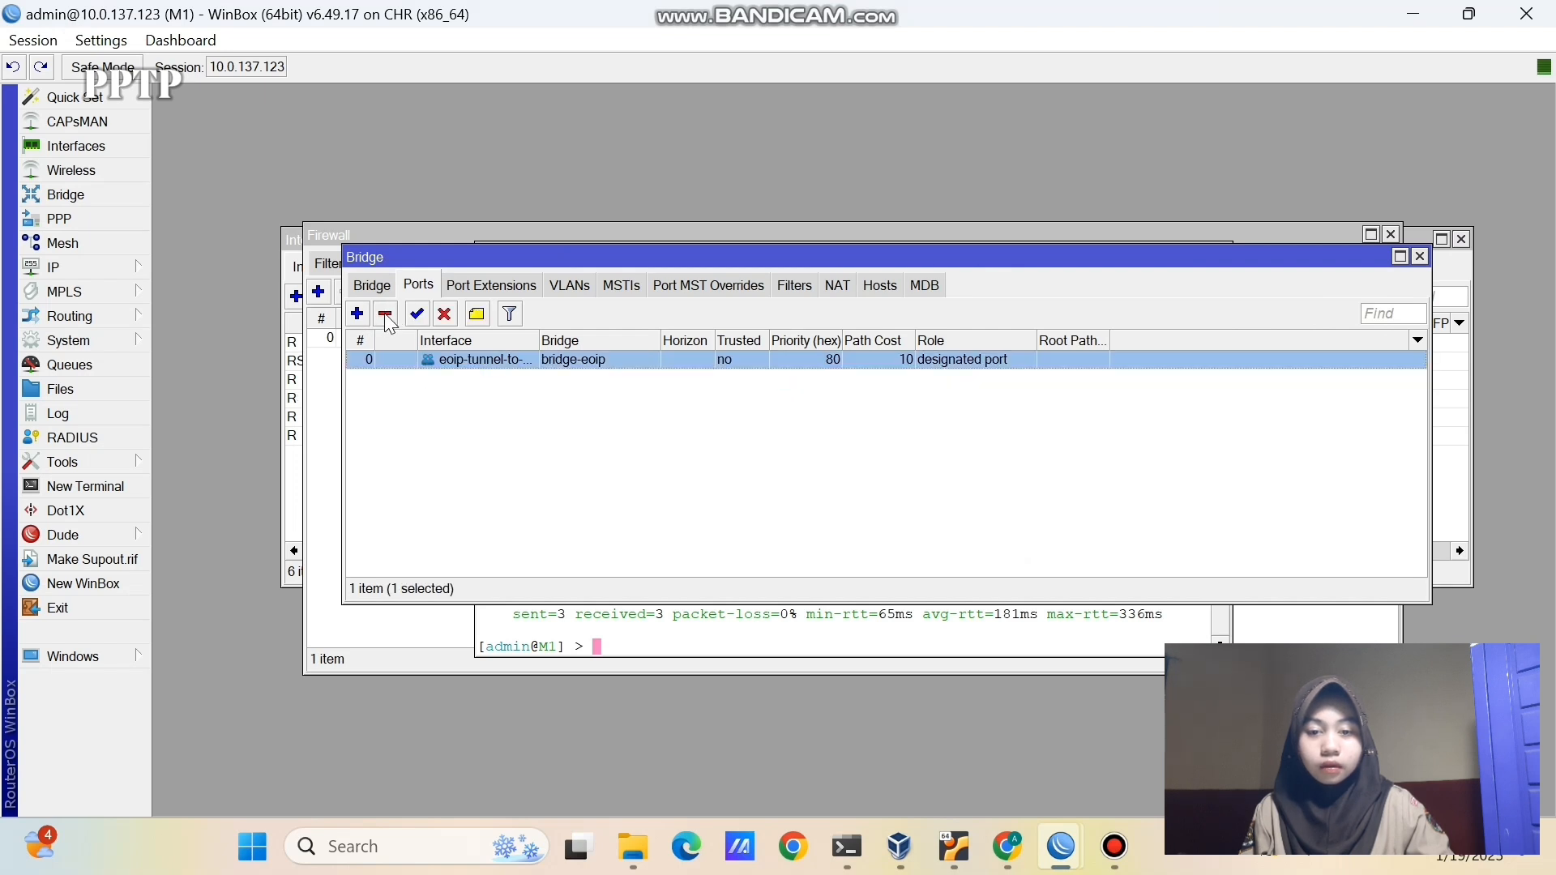
pyautogui.click(387, 315)
pyautogui.click(374, 286)
pyautogui.click(395, 360)
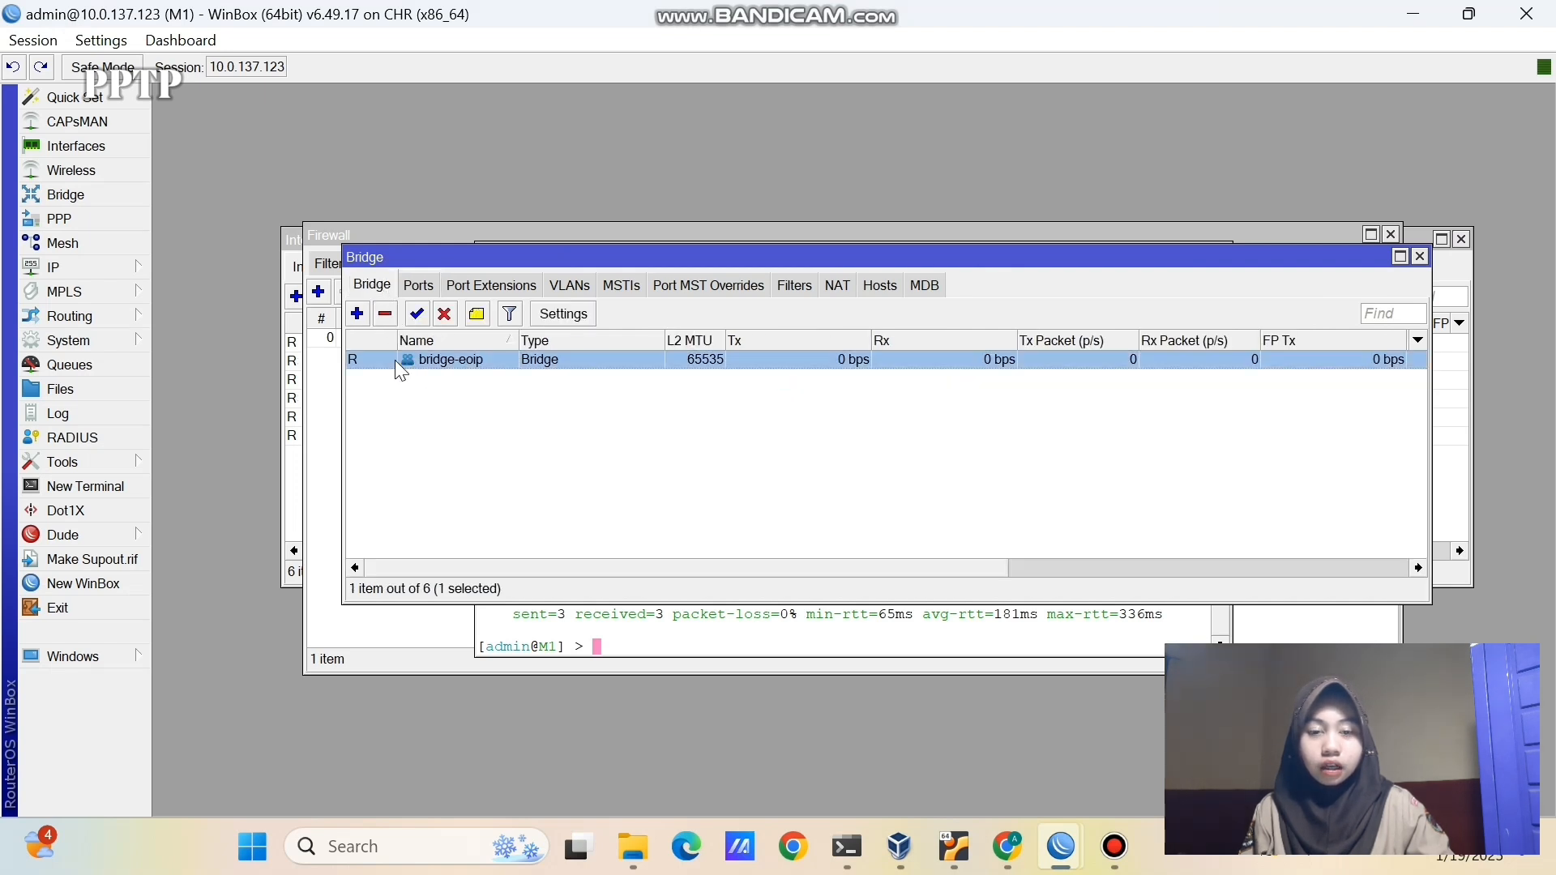
pyautogui.click(386, 315)
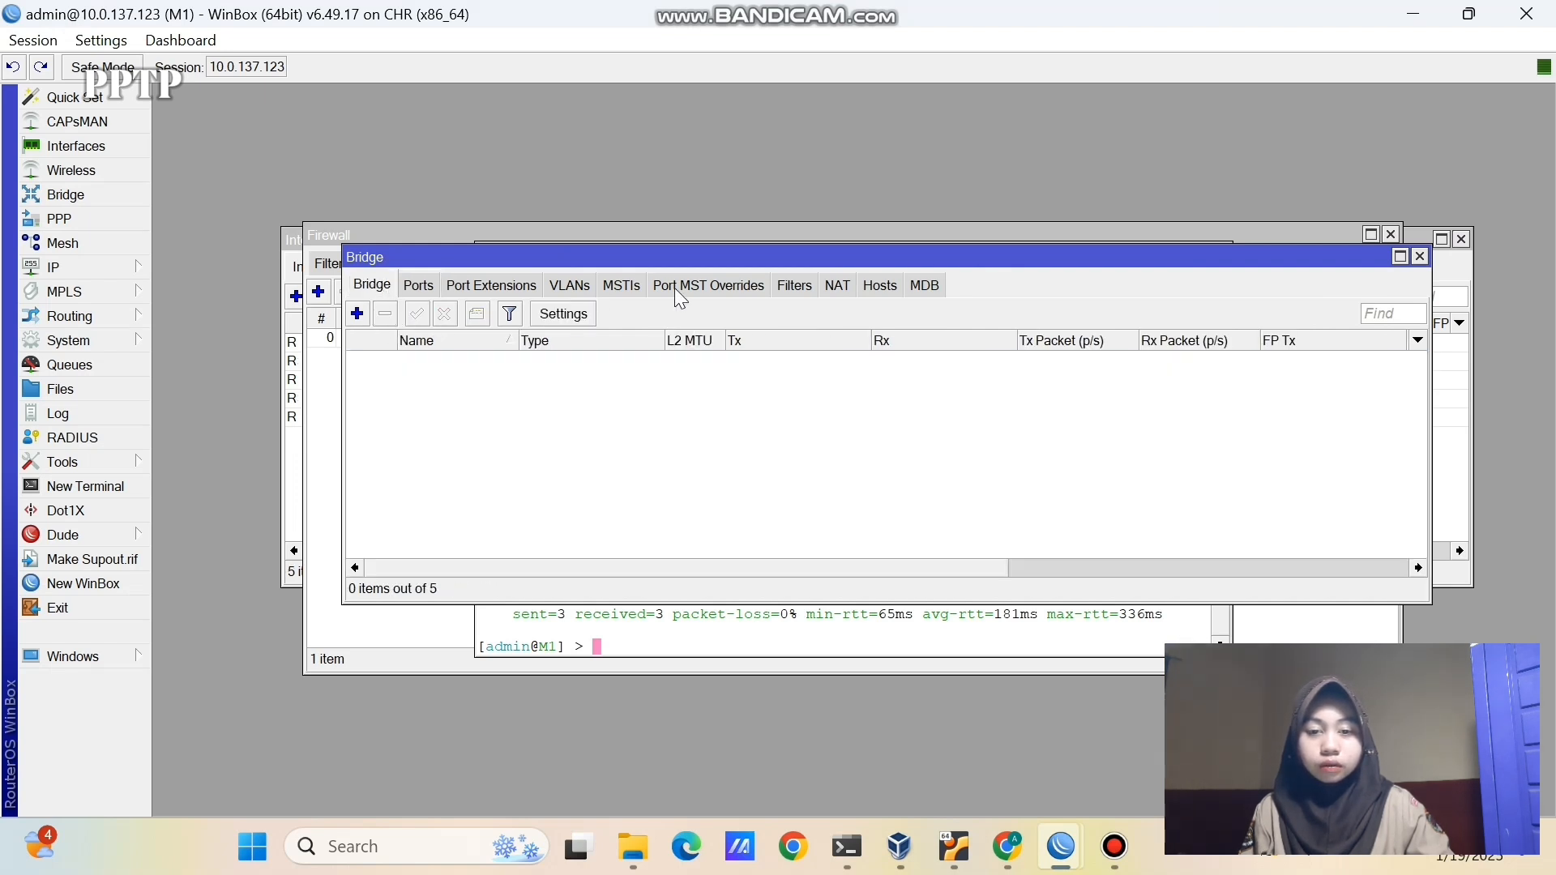
pyautogui.click(1420, 257)
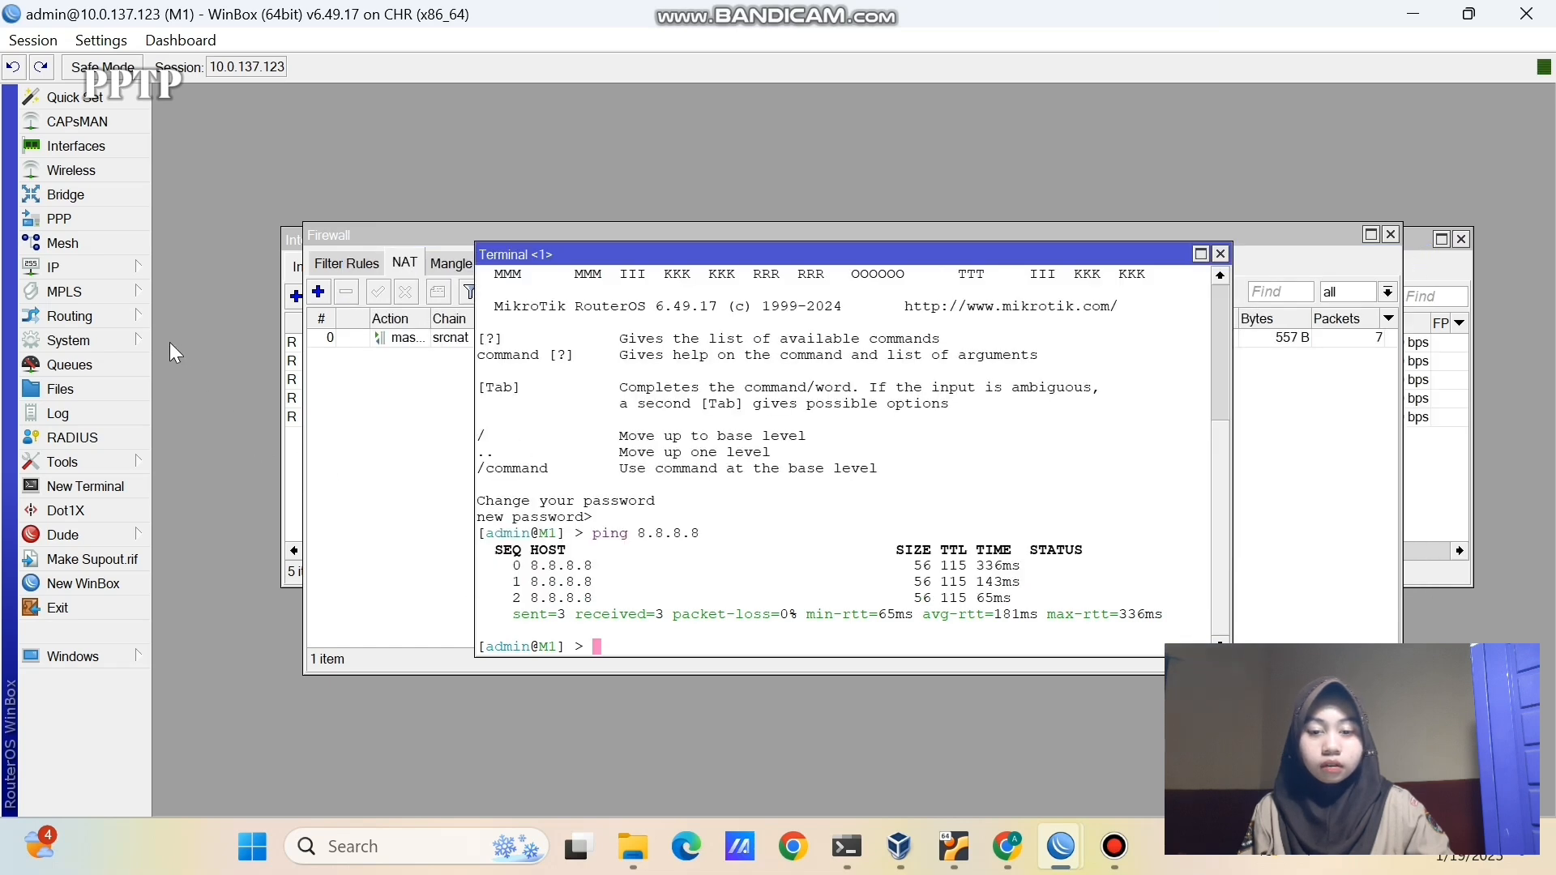
# - Delete M1's 192.168.1.1/24 IP address
pyautogui.click(123, 268)
pyautogui.click(188, 241)
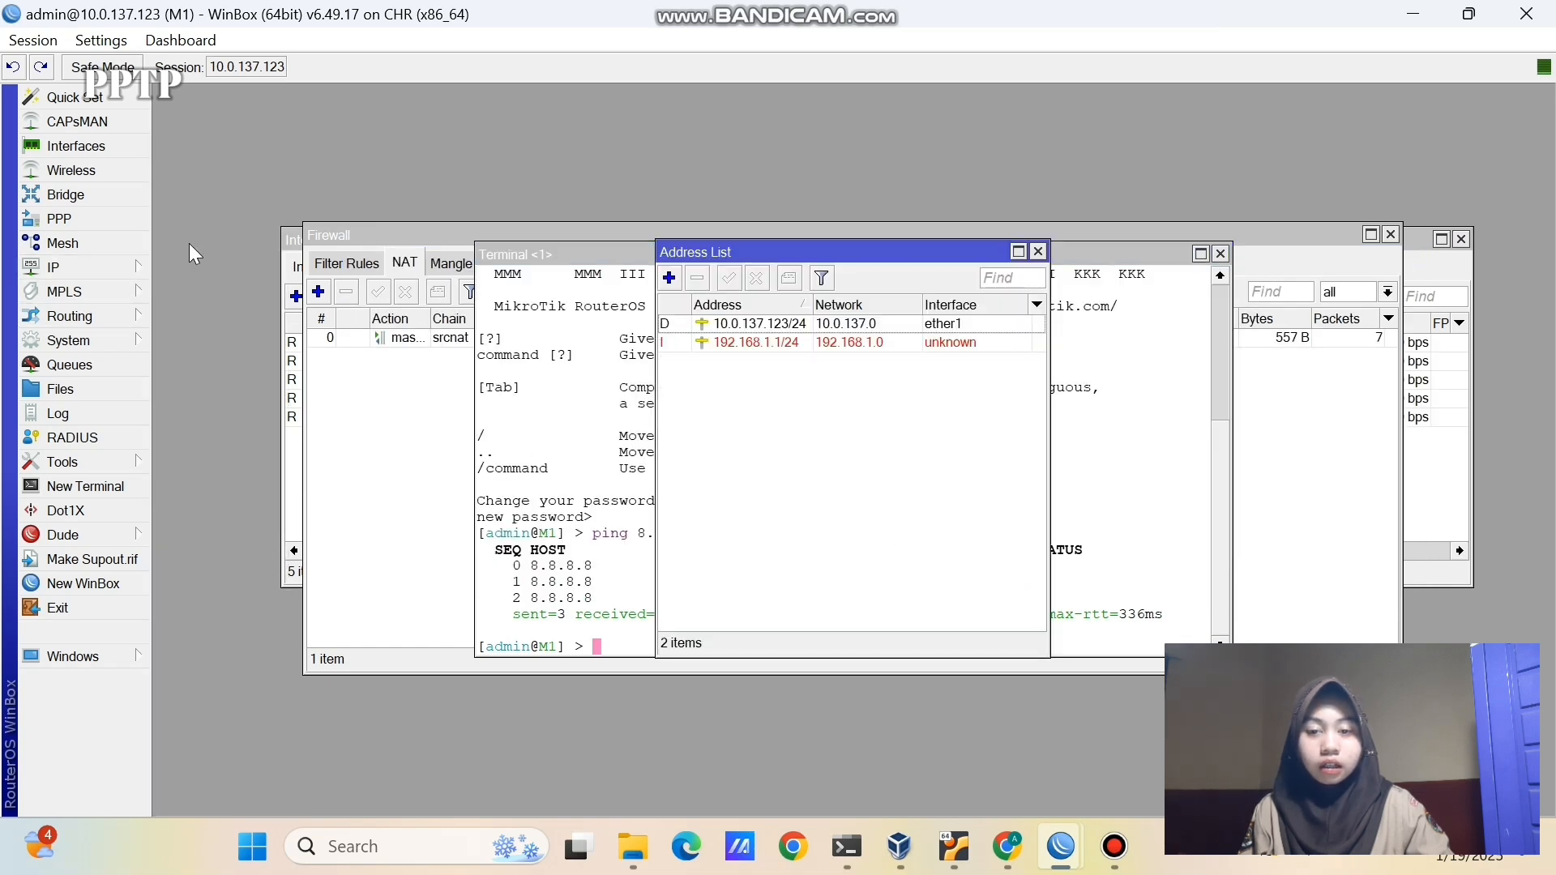
pyautogui.click(790, 344)
pyautogui.click(697, 278)
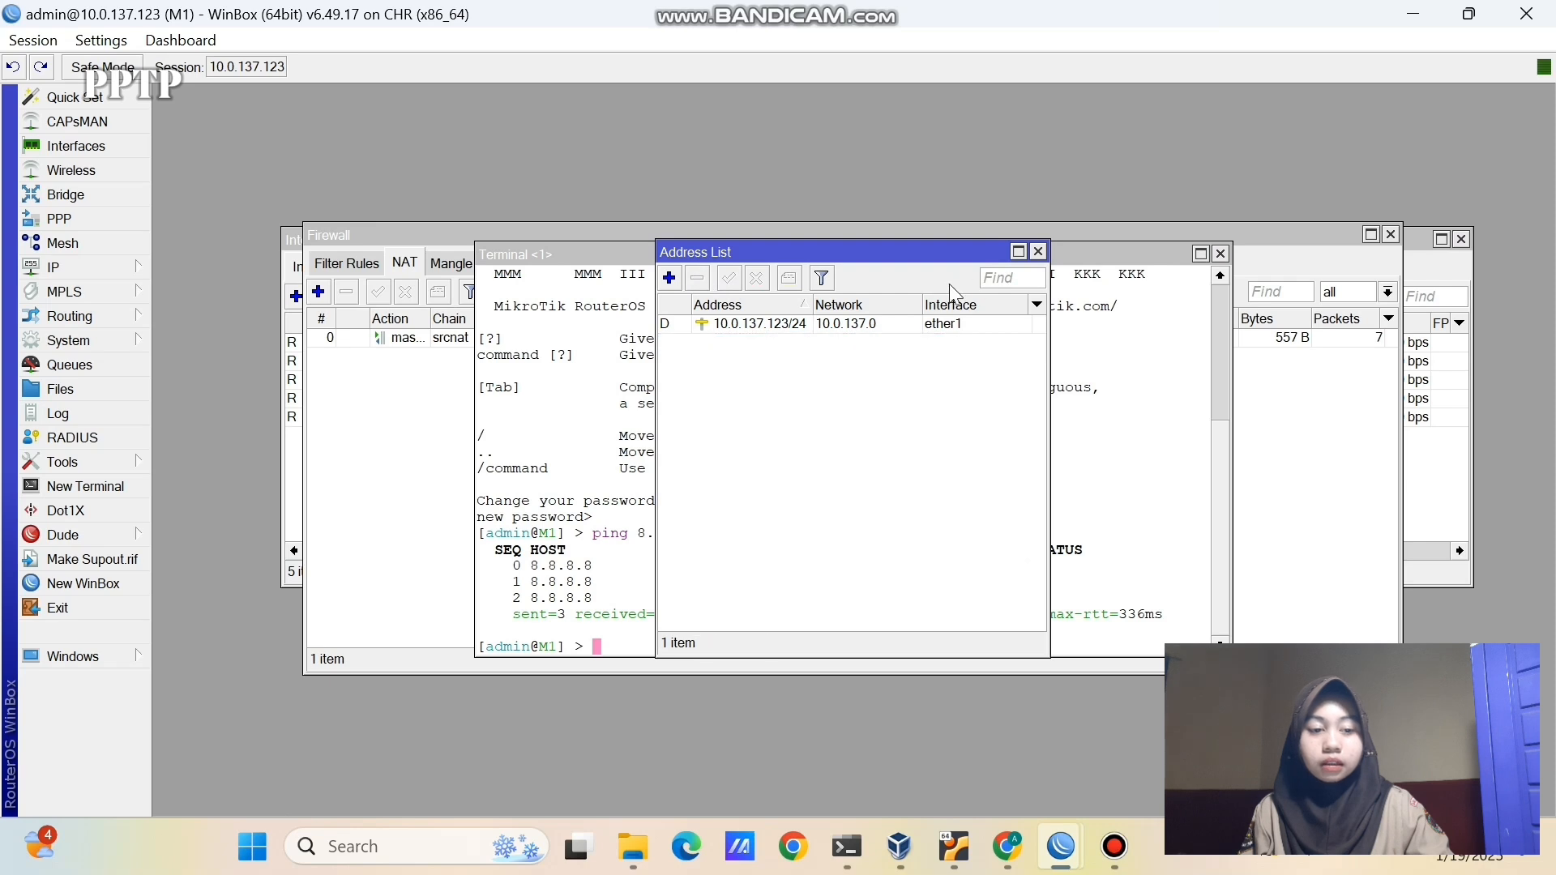
pyautogui.click(1038, 251)
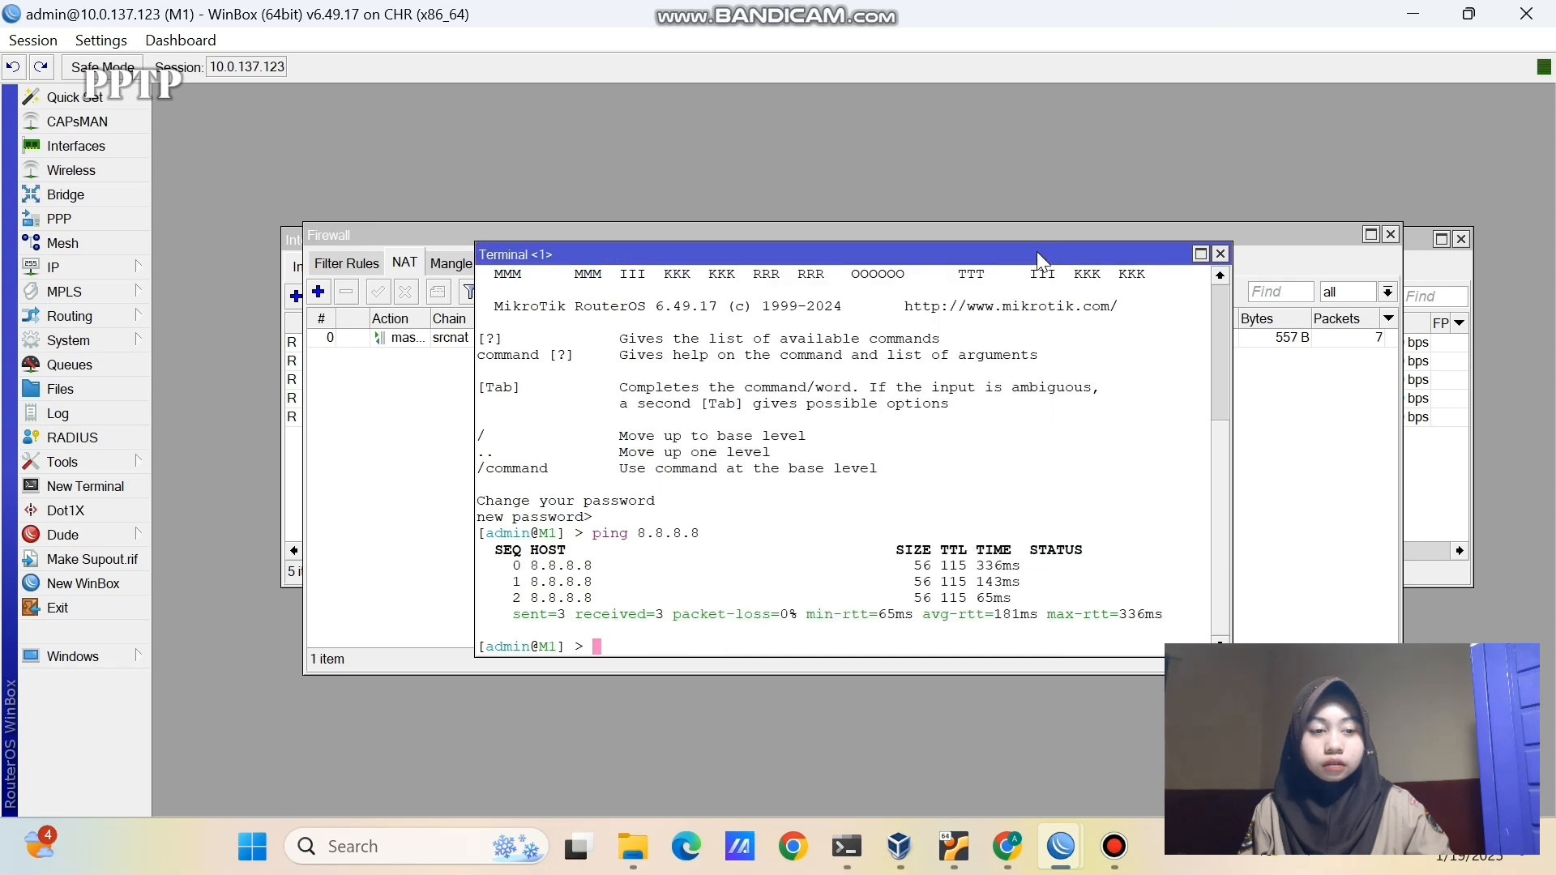
# - Disable M1's EoIP tunnel interface
pyautogui.click(292, 487)
pyautogui.click(392, 342)
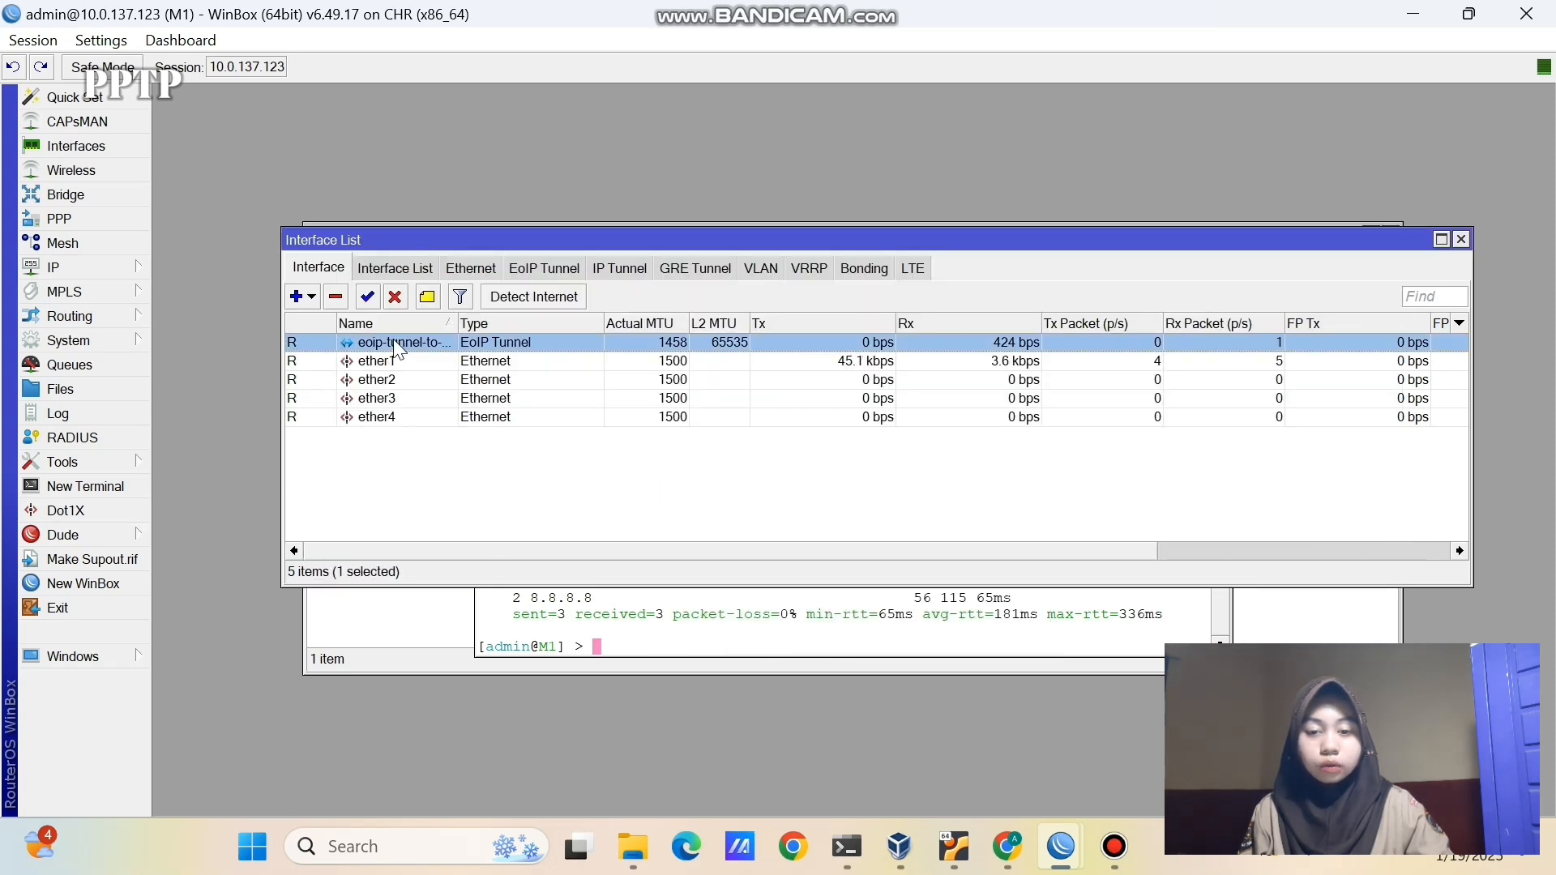
pyautogui.click(395, 296)
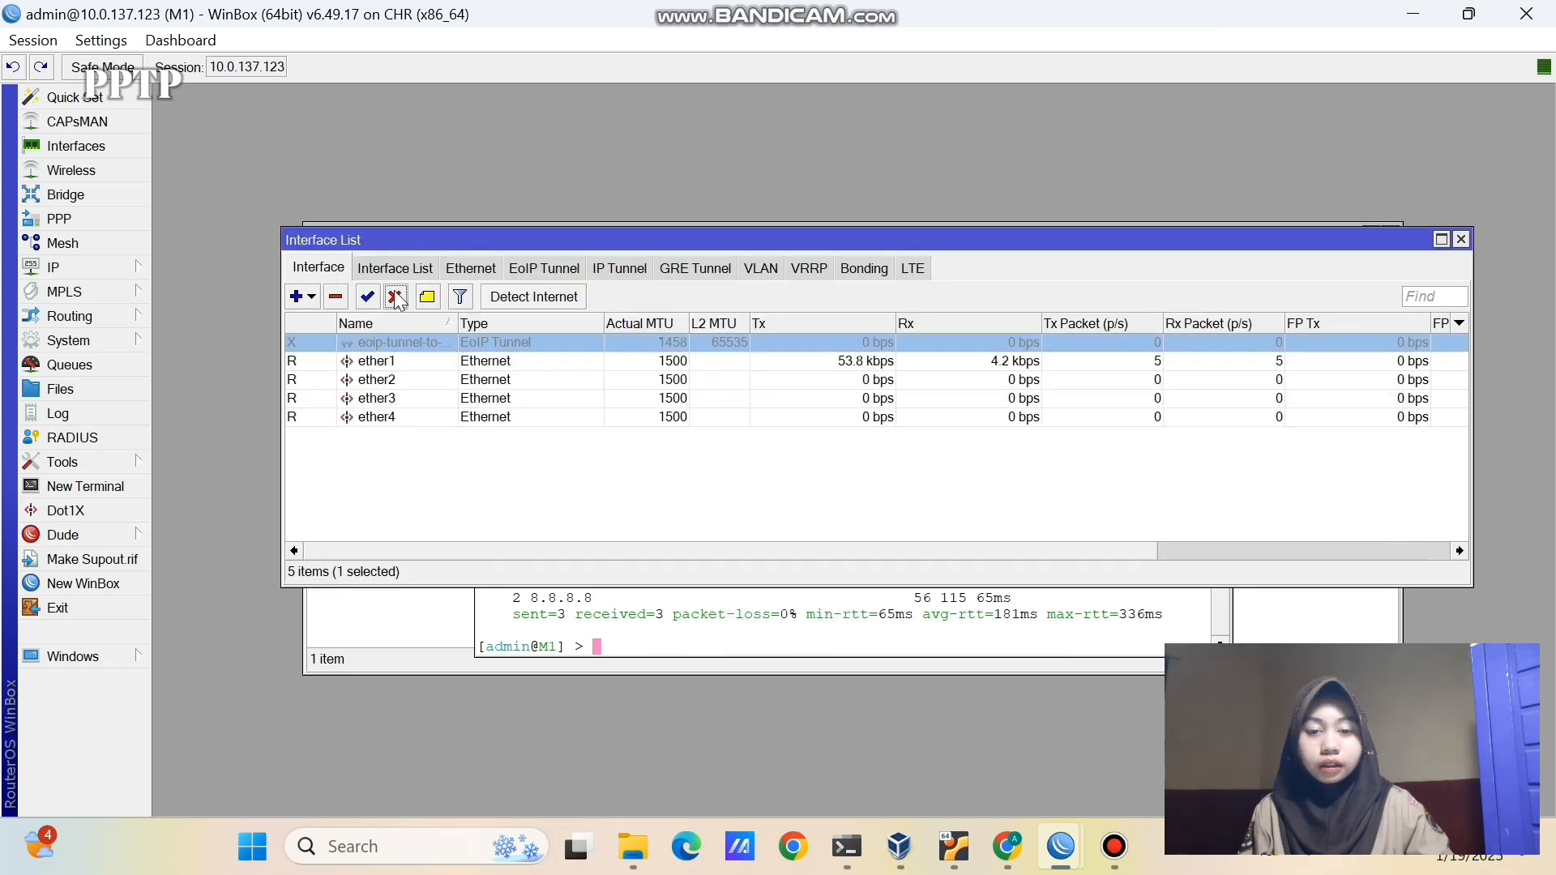
pyautogui.click(1461, 240)
# - Close the leftover windows and delete M1's dhcp1 DHCP server
pyautogui.click(1221, 254)
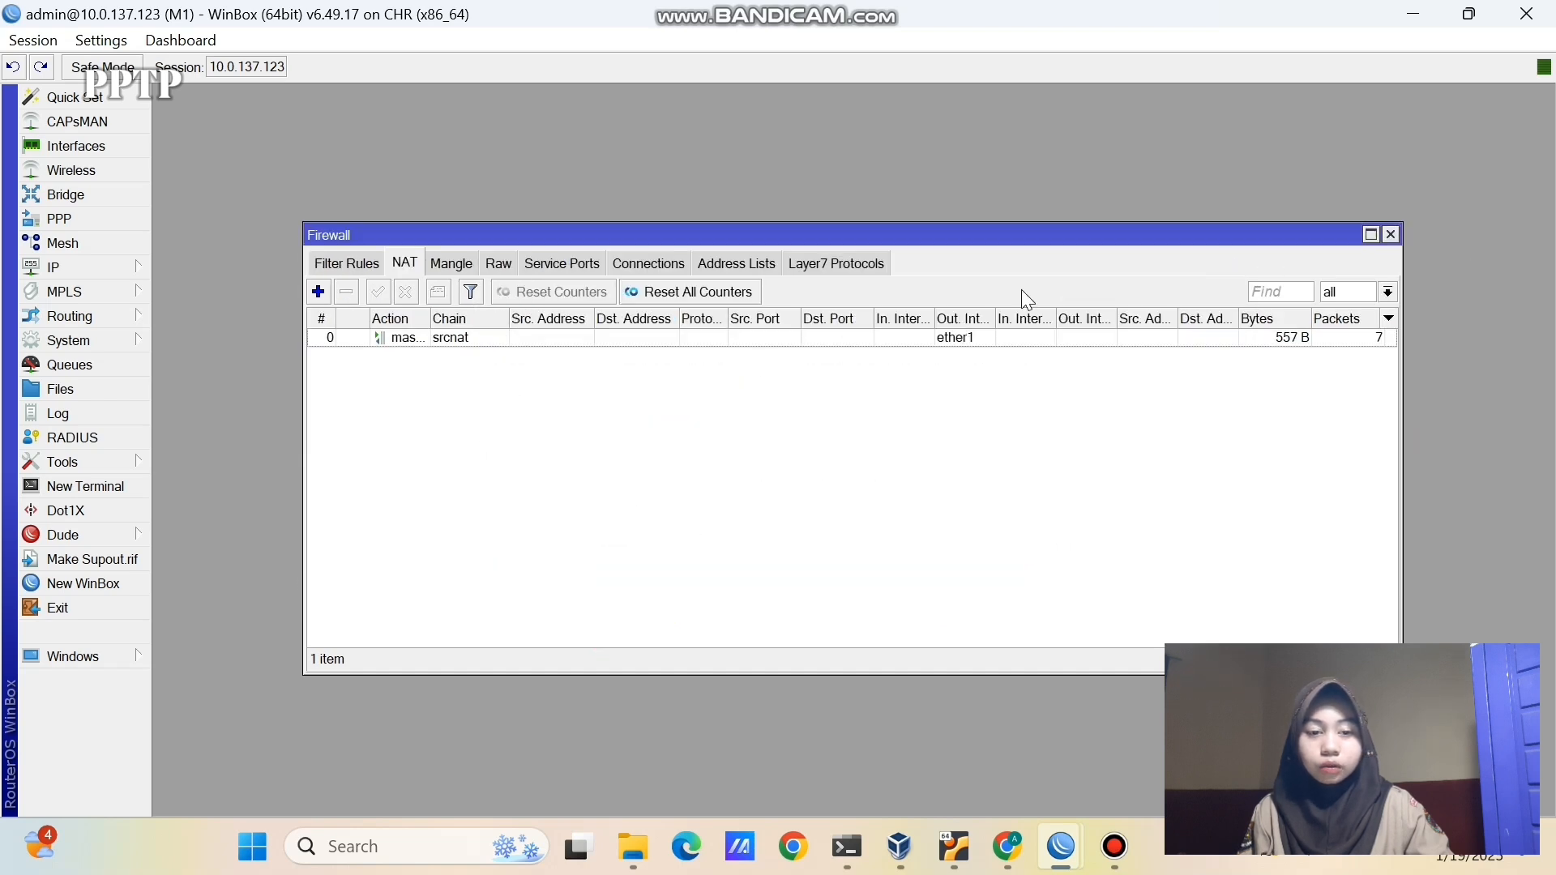
pyautogui.click(1389, 235)
pyautogui.click(685, 338)
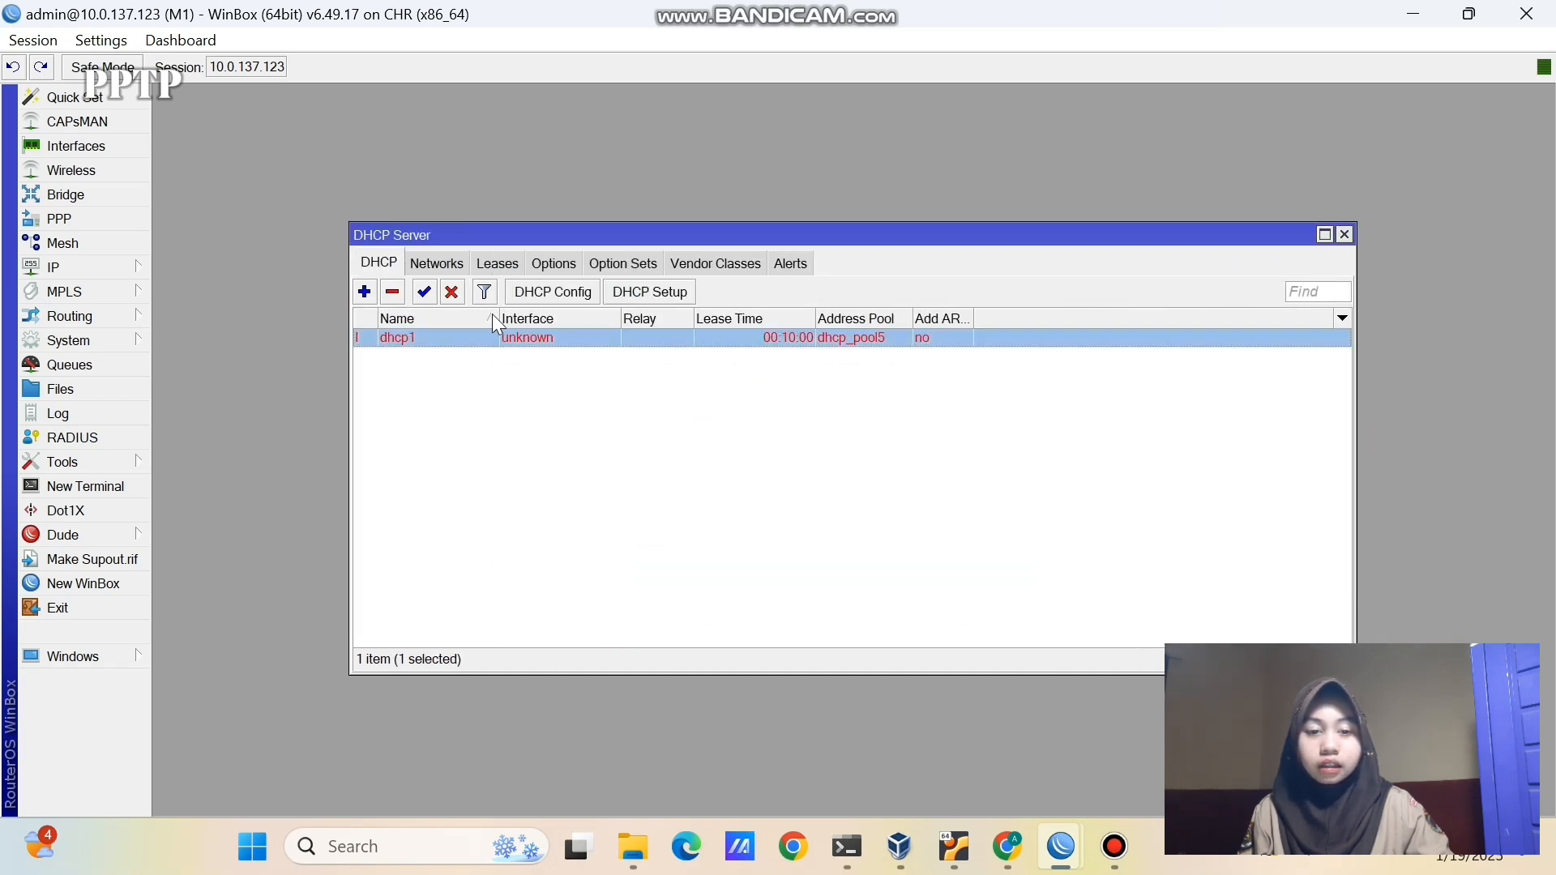
pyautogui.click(393, 291)
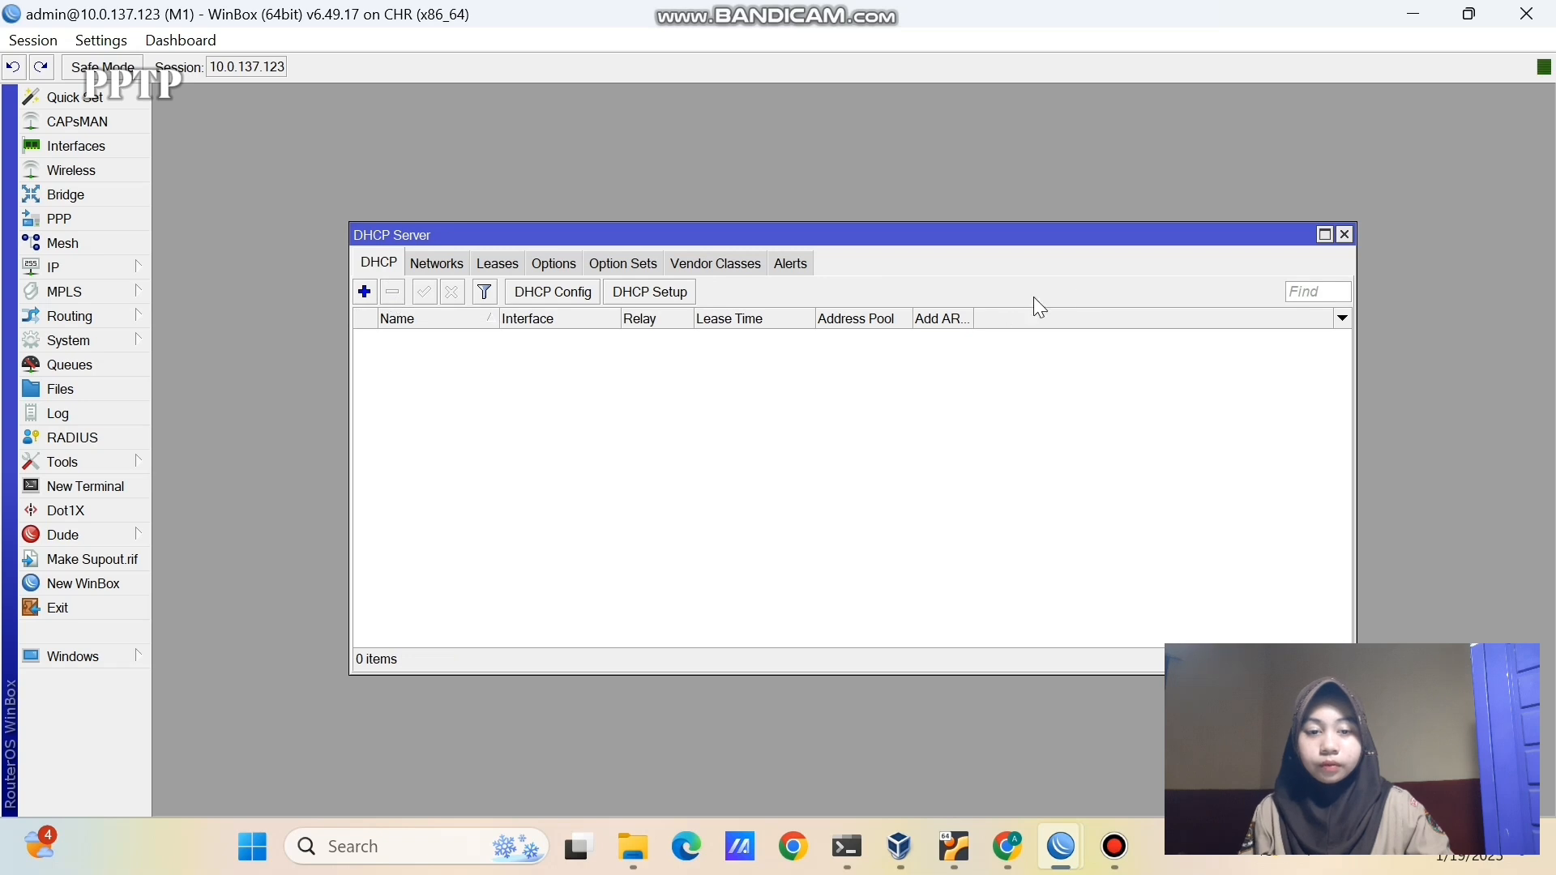
pyautogui.click(1345, 235)
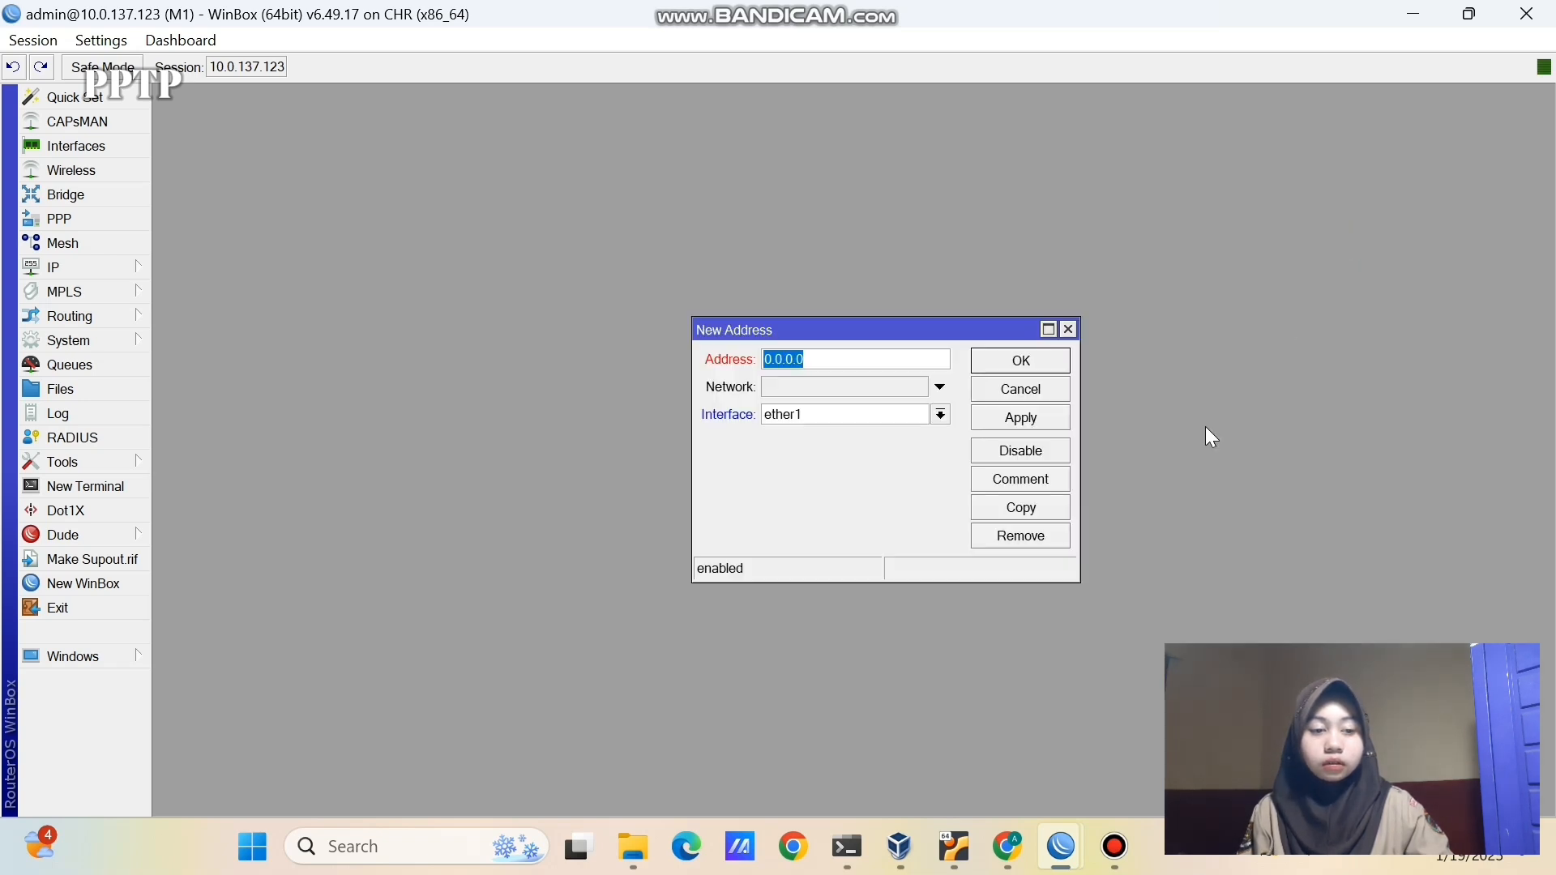
pyautogui.click(1068, 329)
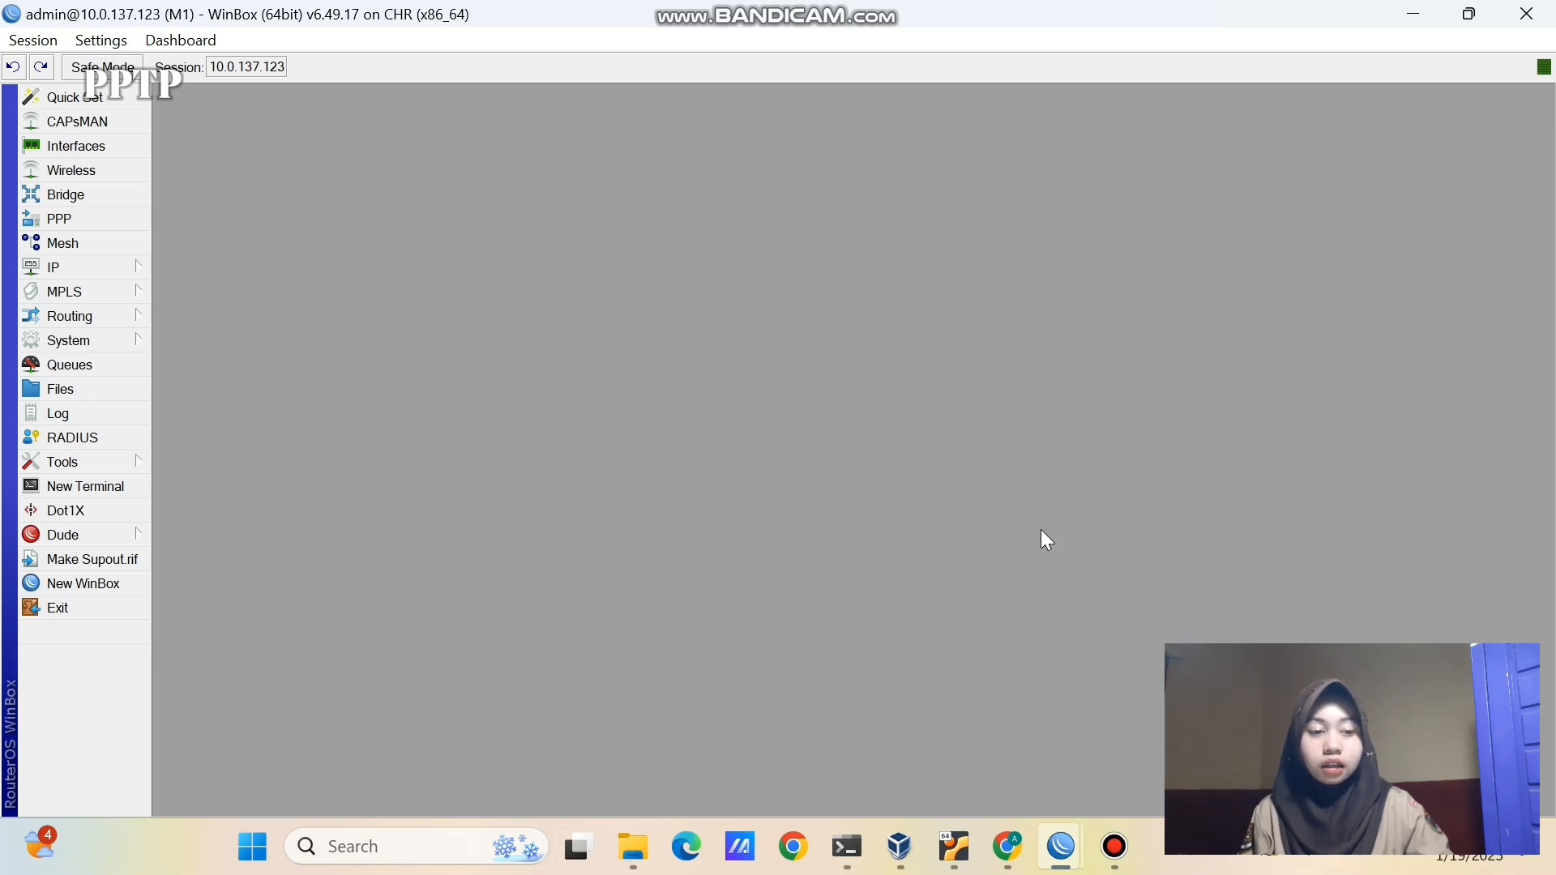
# - On router M2, close the leftover windows and delete the dhcp1 DHCP server
pyautogui.moveTo(1062, 845)
pyautogui.click(1134, 721)
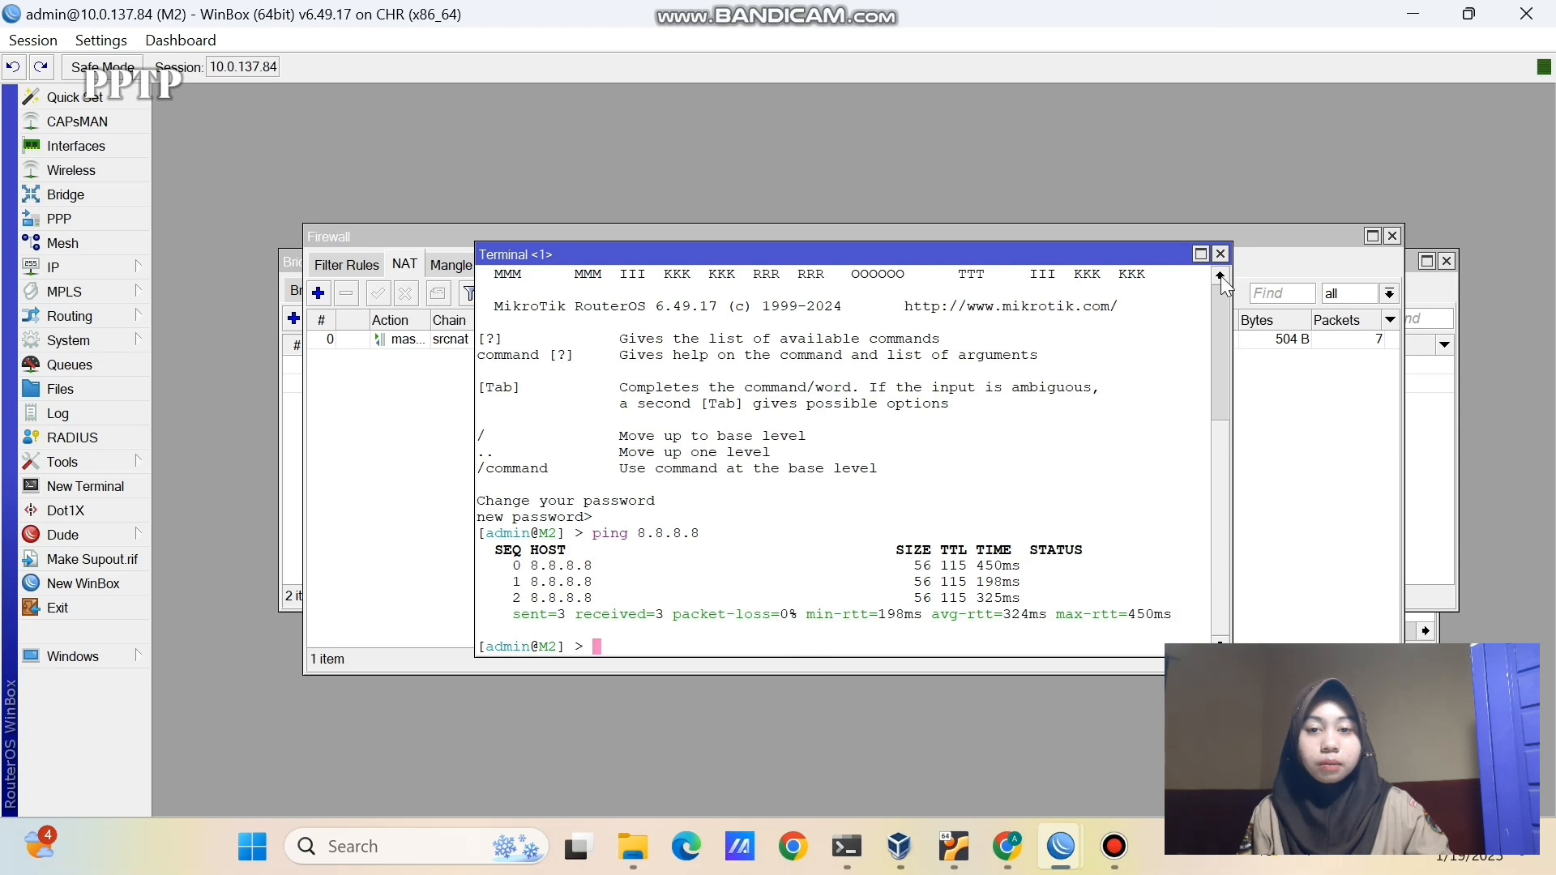
pyautogui.click(1221, 253)
pyautogui.click(1392, 236)
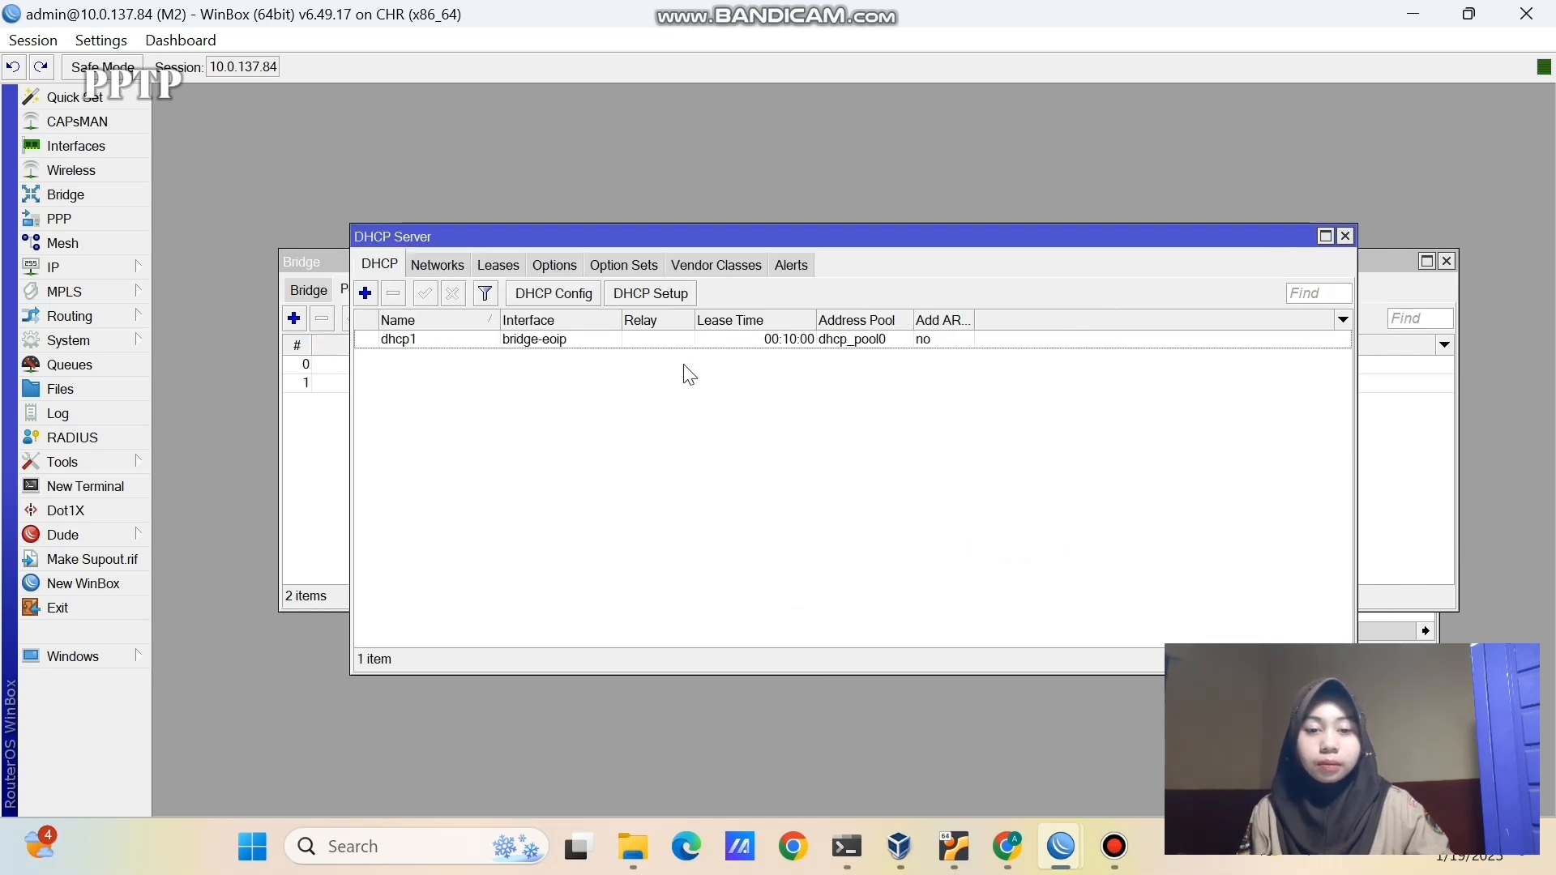
pyautogui.click(695, 348)
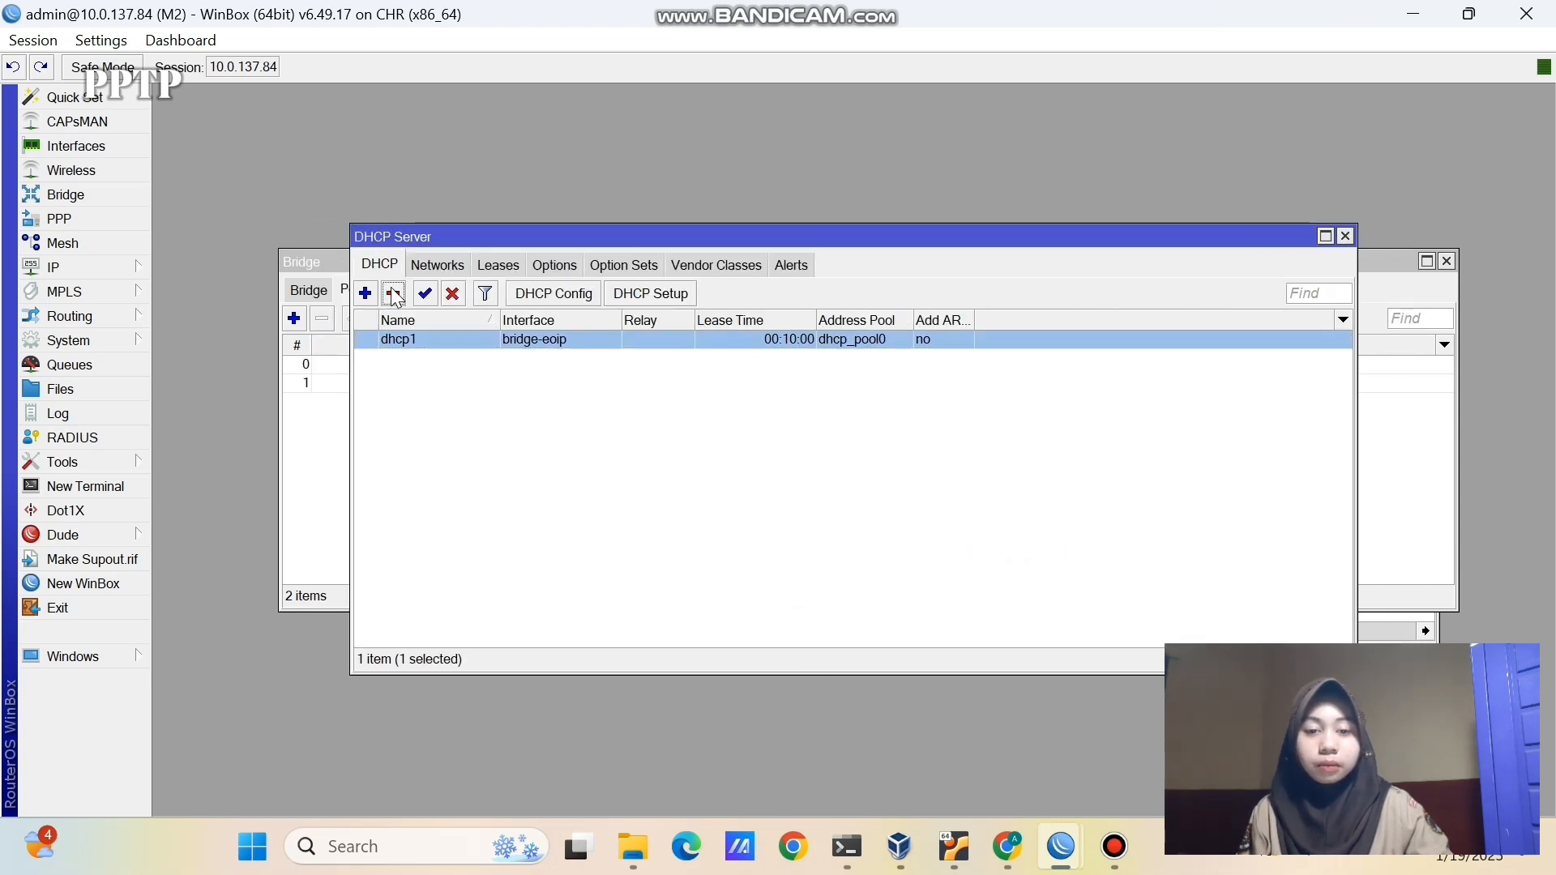
pyautogui.click(394, 294)
pyautogui.click(1345, 235)
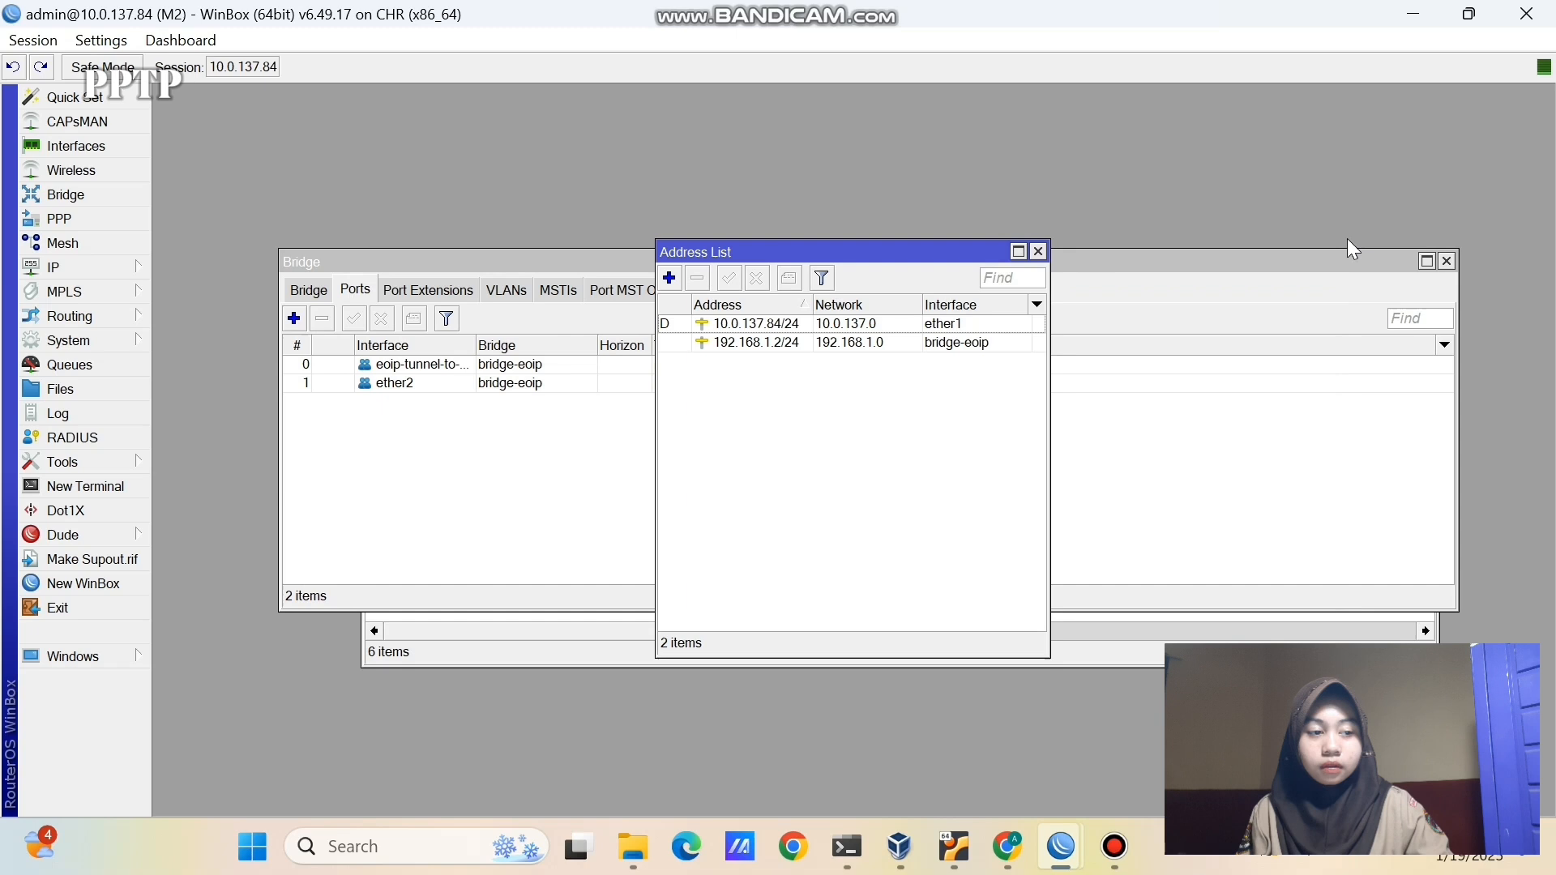
# - Delete M2's 192.168.1.2/24 IP address
pyautogui.click(1005, 342)
pyautogui.click(697, 278)
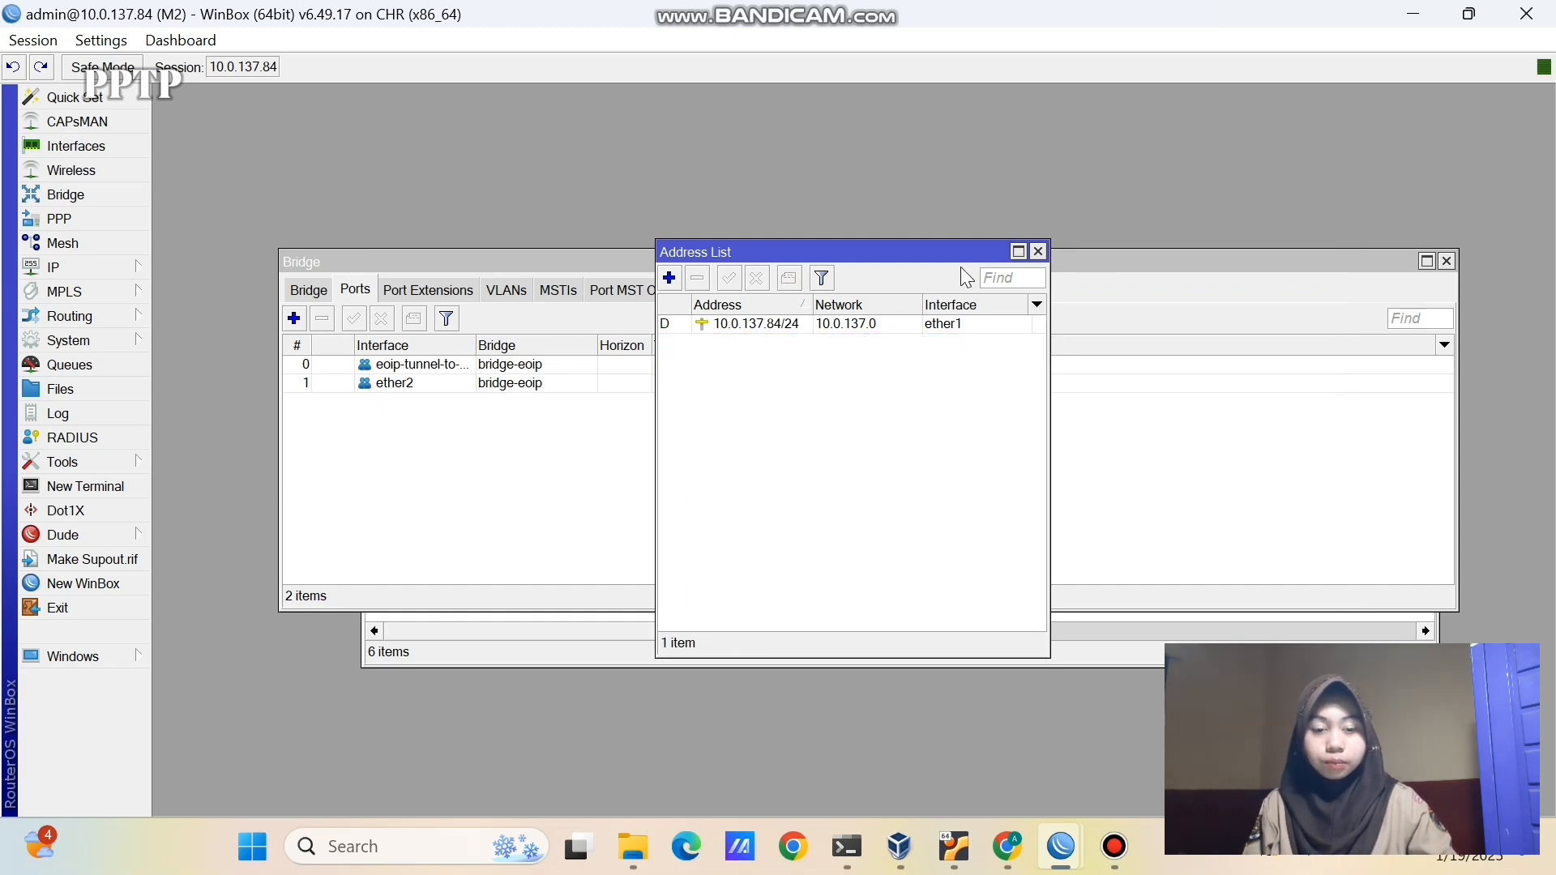
pyautogui.click(1038, 252)
# - Remove M2's EoIP and ether2 bridge ports and delete bridge-eoip
pyautogui.click(644, 371)
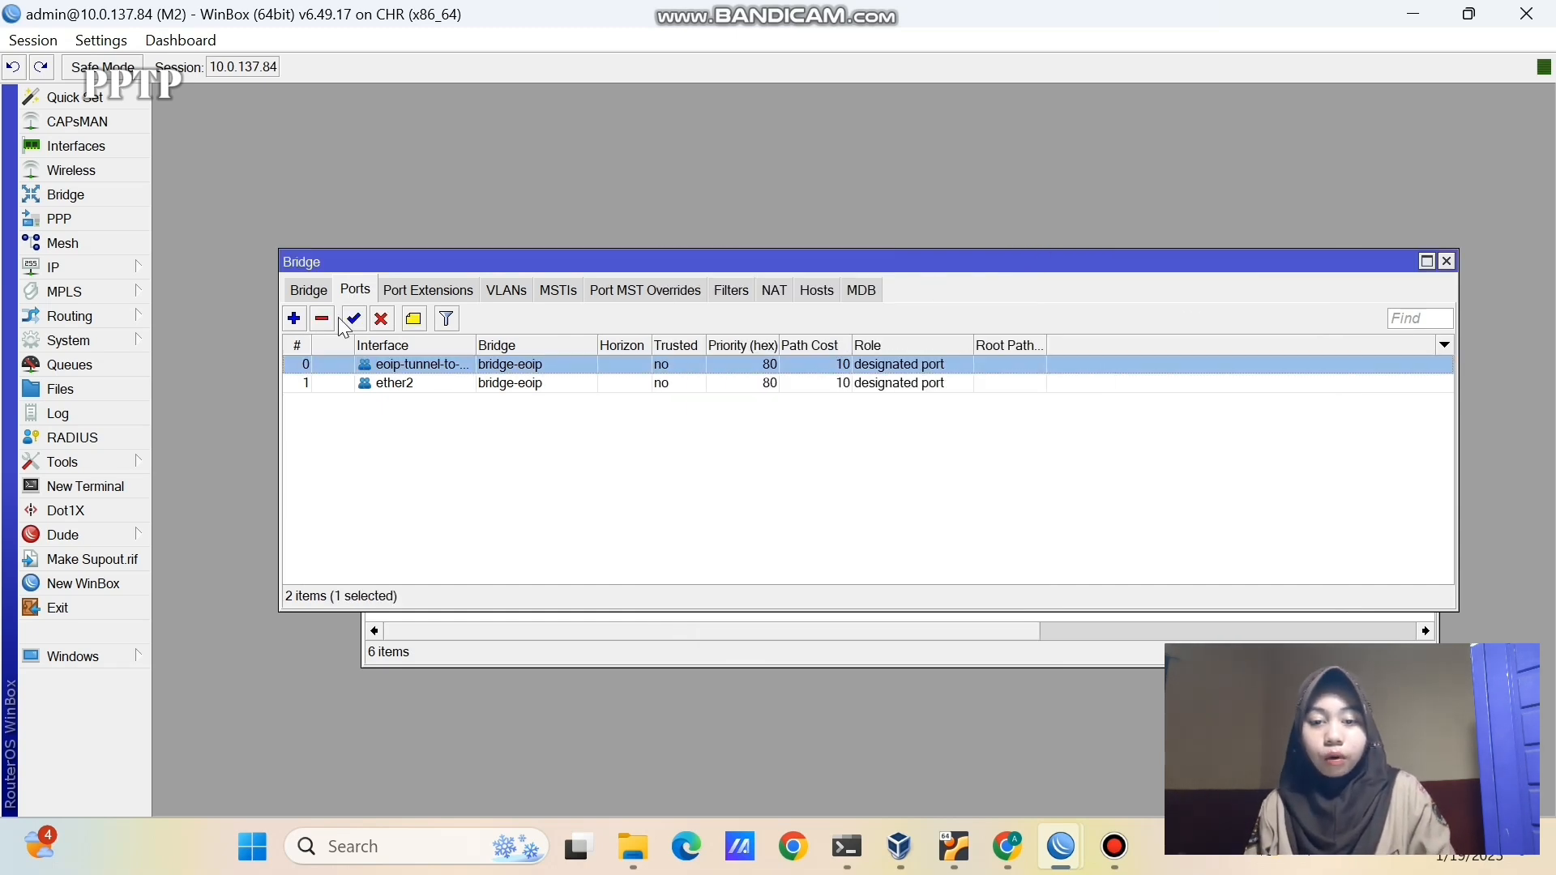
pyautogui.click(324, 318)
pyautogui.click(336, 365)
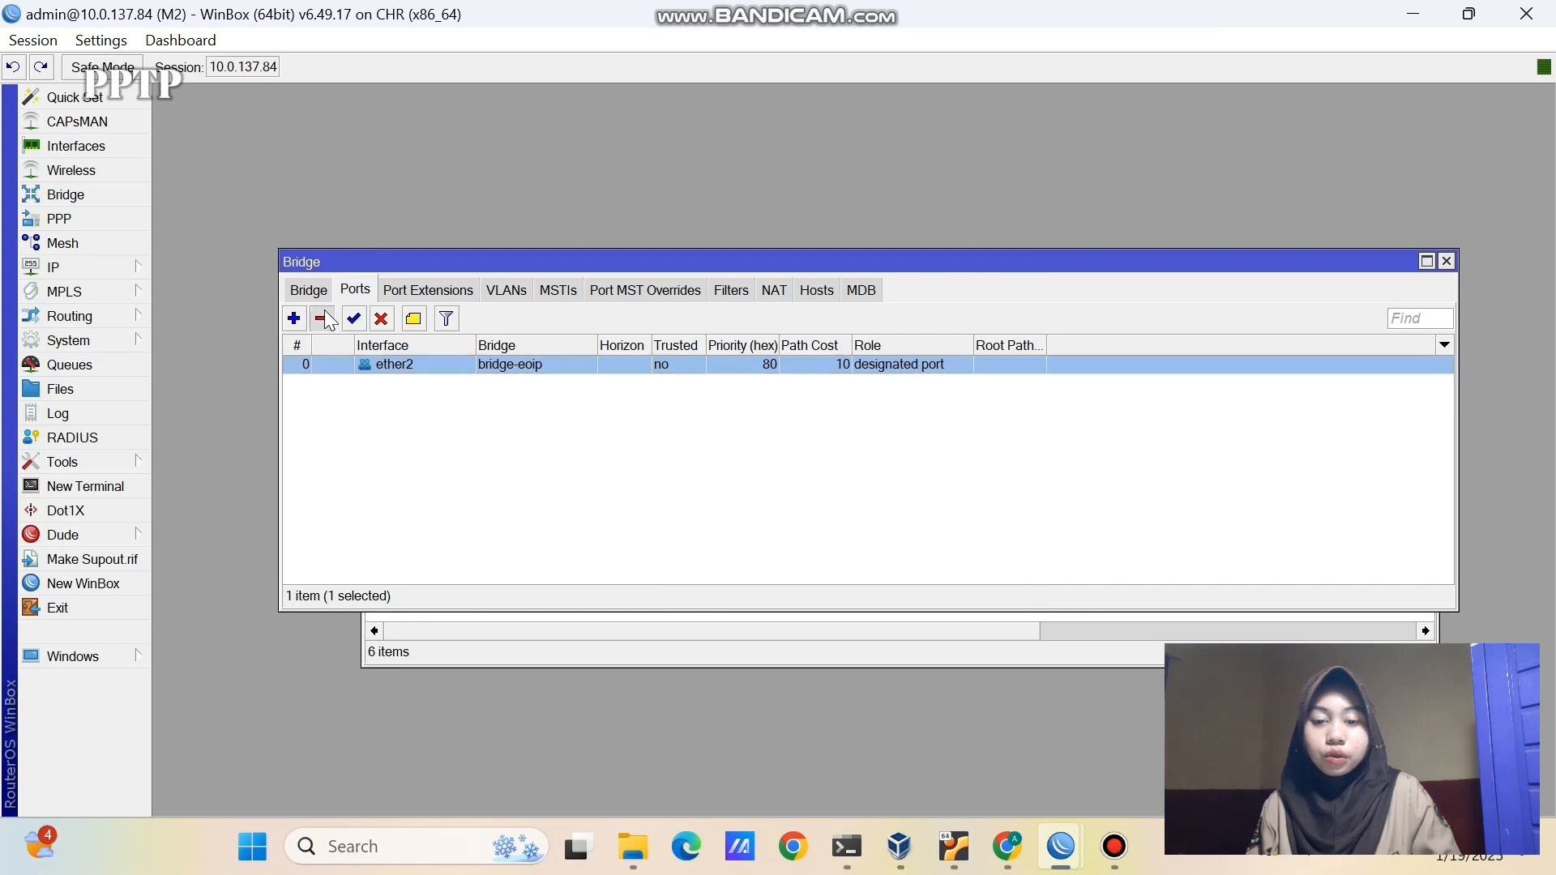
pyautogui.click(324, 319)
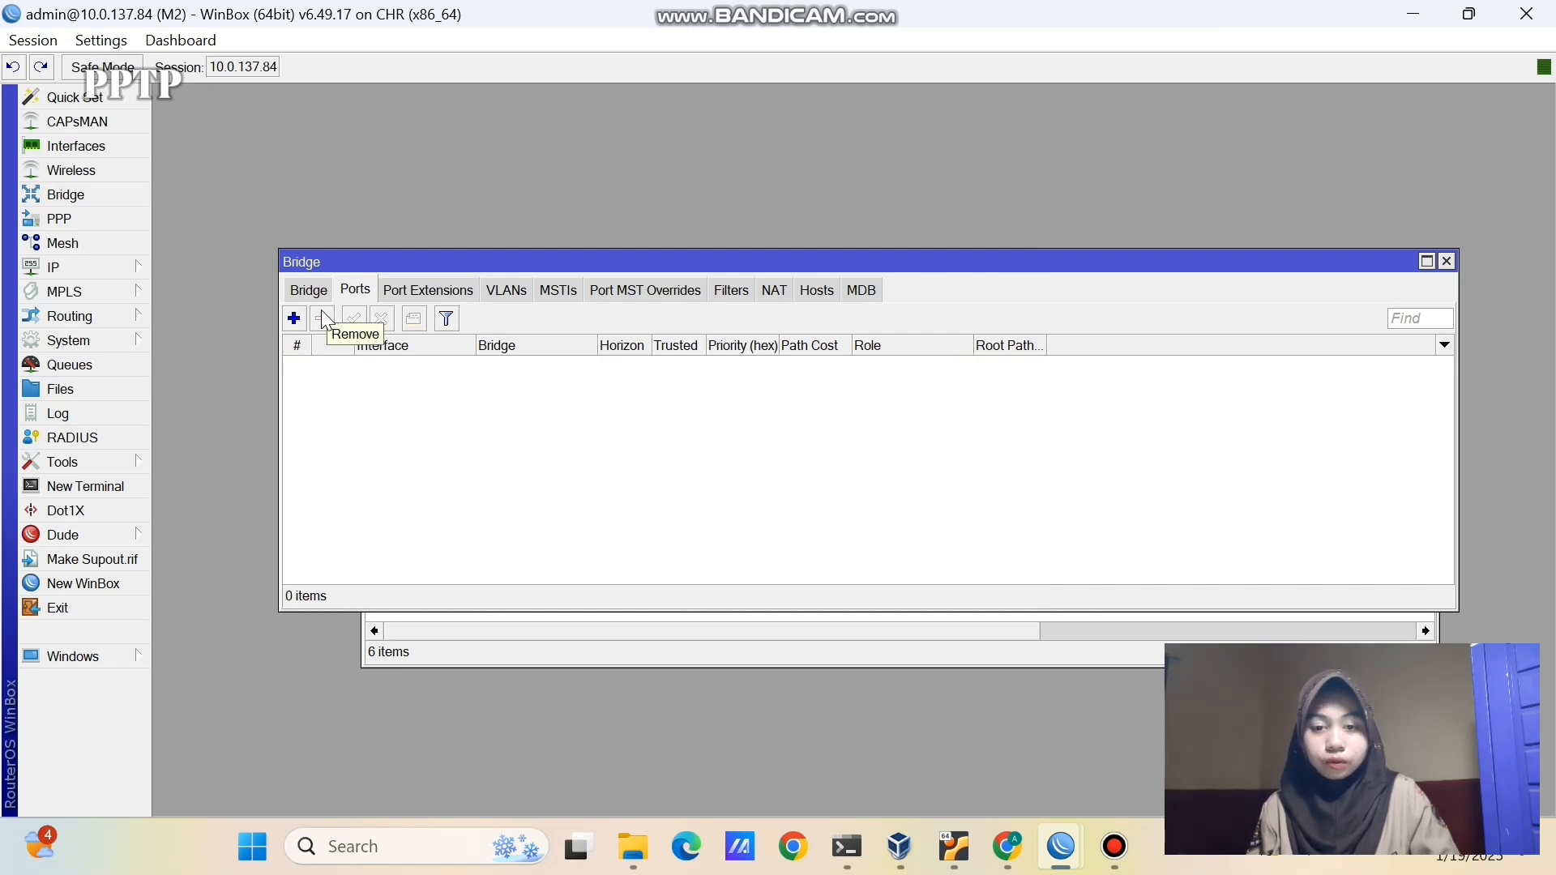
pyautogui.click(311, 292)
pyautogui.click(354, 372)
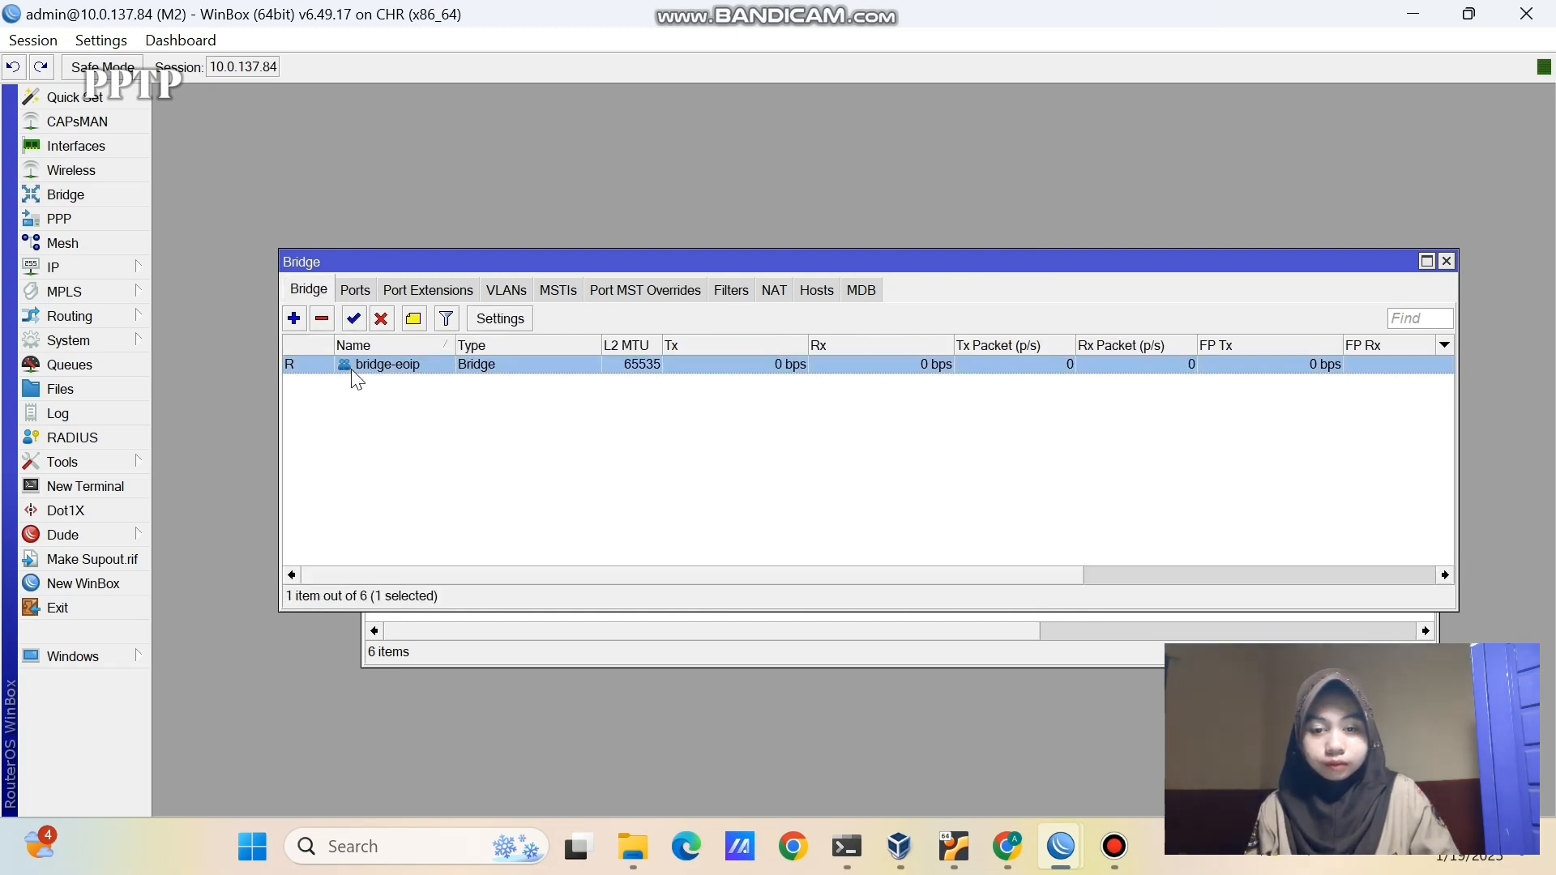
pyautogui.click(321, 318)
pyautogui.click(1447, 262)
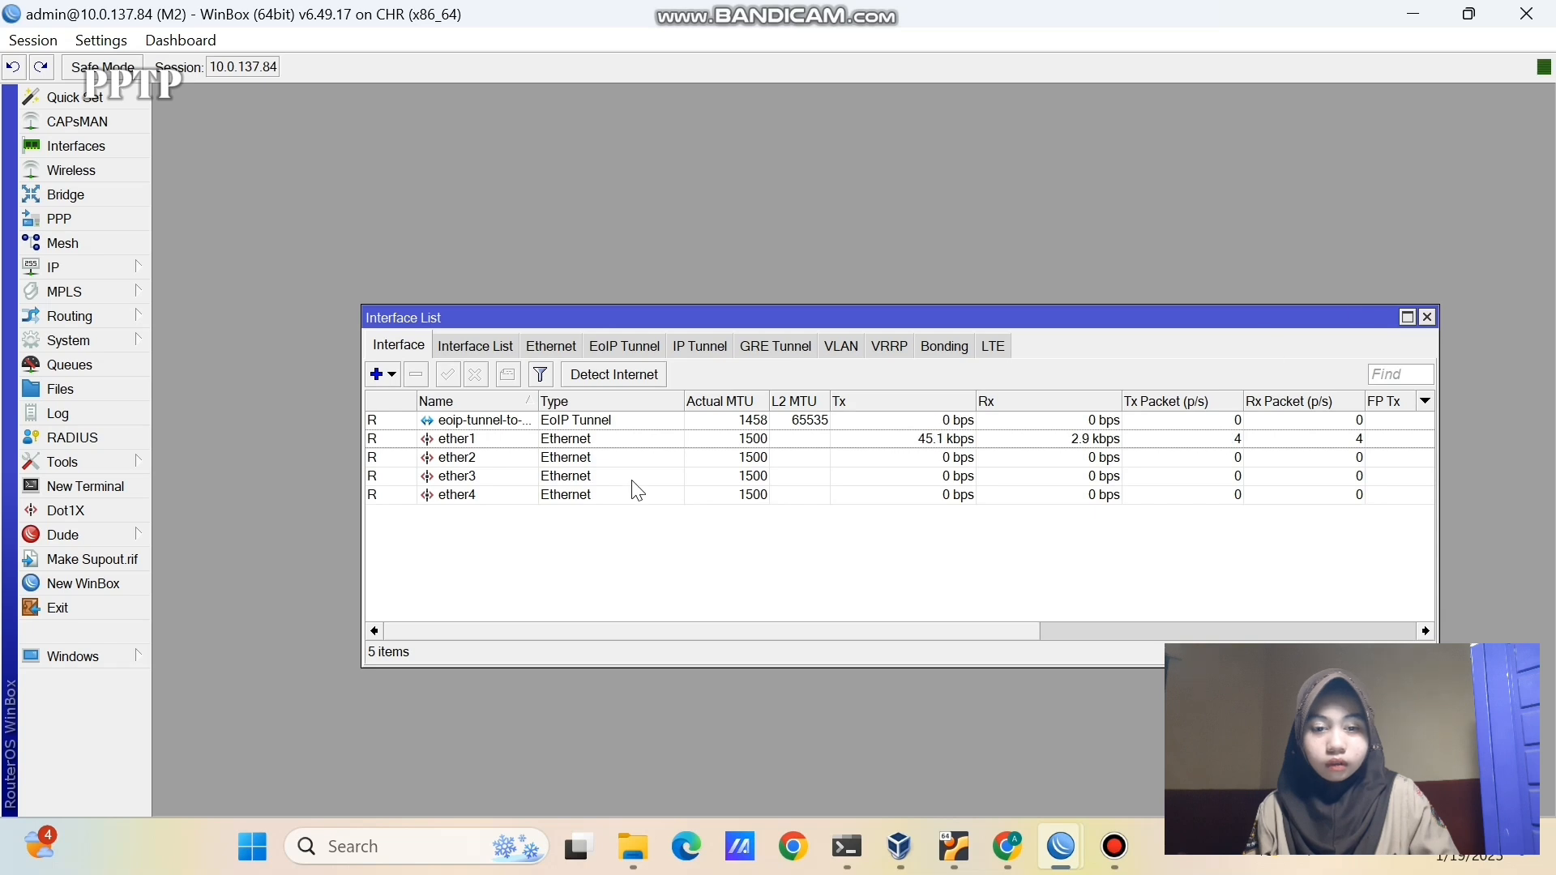
# - Disable M2's EoIP tunnel interface
pyautogui.click(622, 421)
pyautogui.click(476, 375)
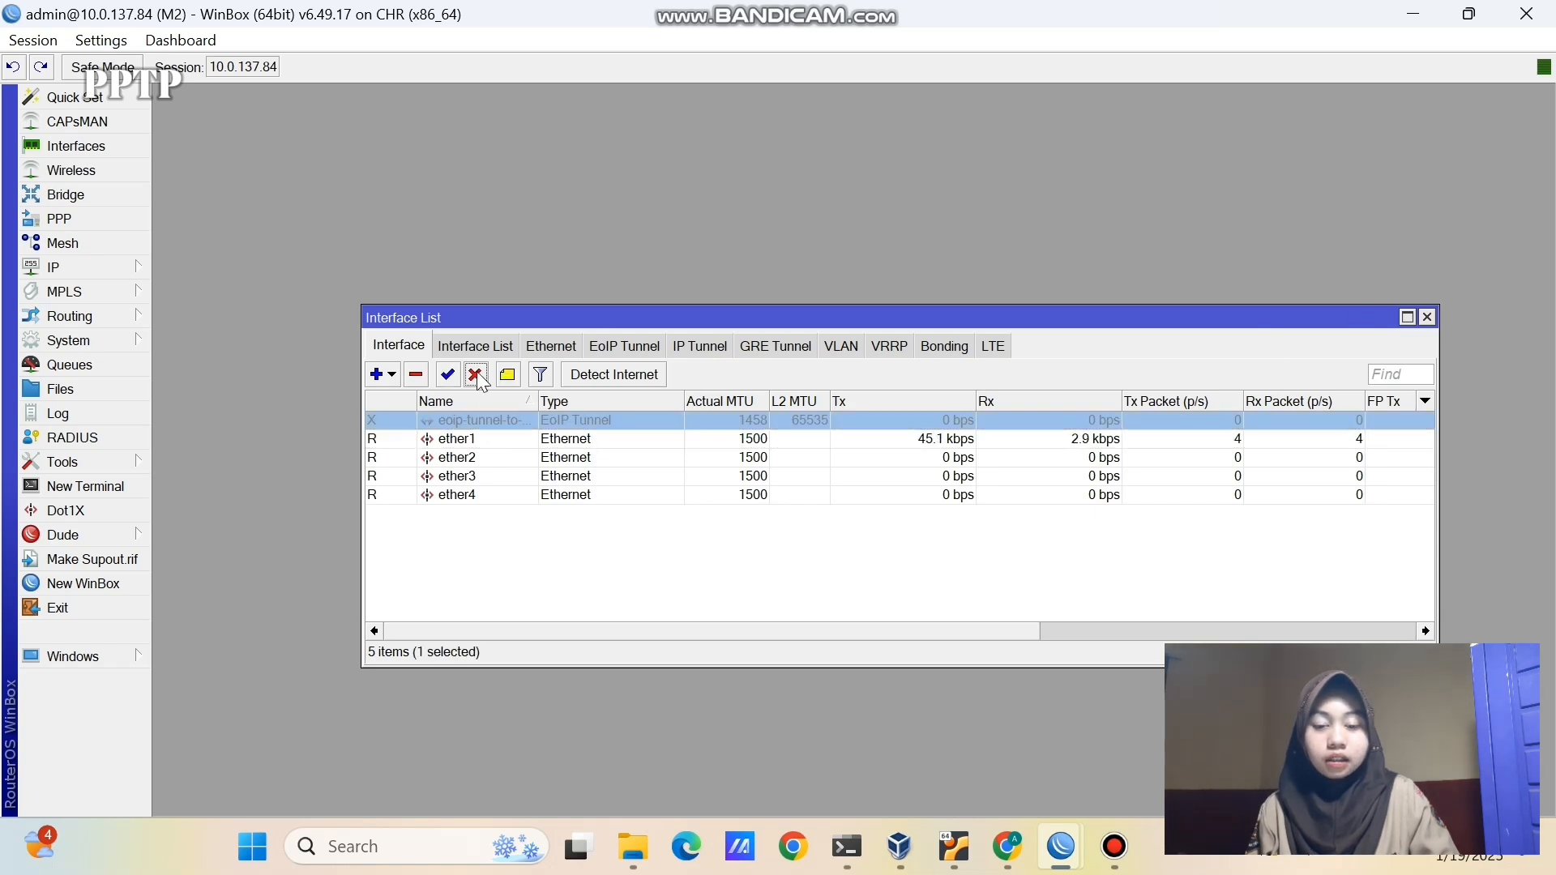
pyautogui.click(1427, 317)
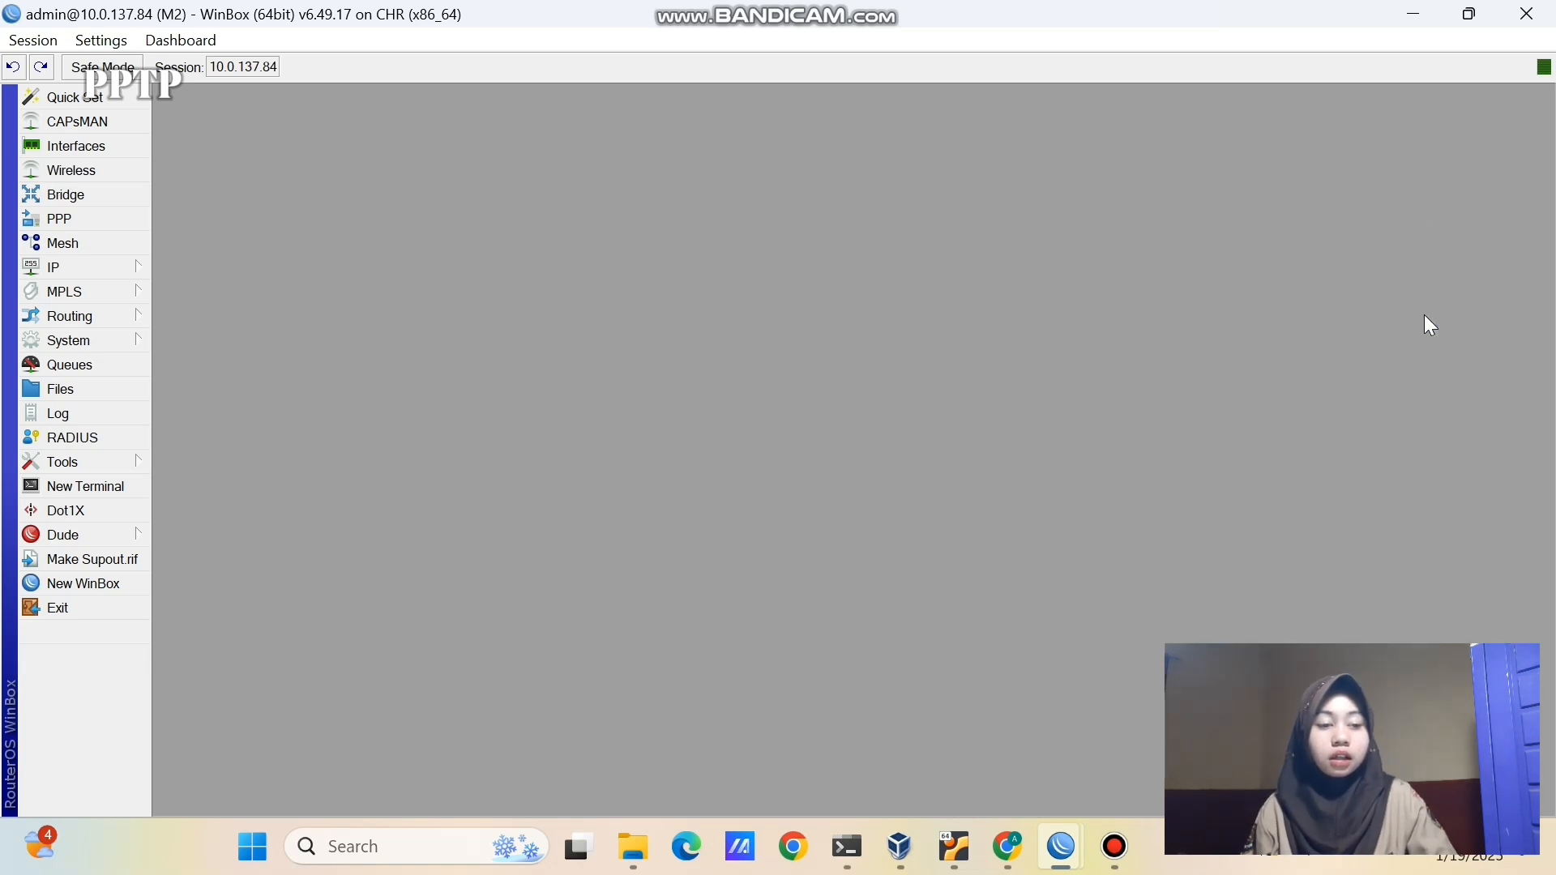
# - Highlight Mikrotik, Mikrotik-2, VPC1 (192.168.1.0/24) and VPC2 (192.168.2.0/24) on the PNETLab topology
pyautogui.click(1008, 847)
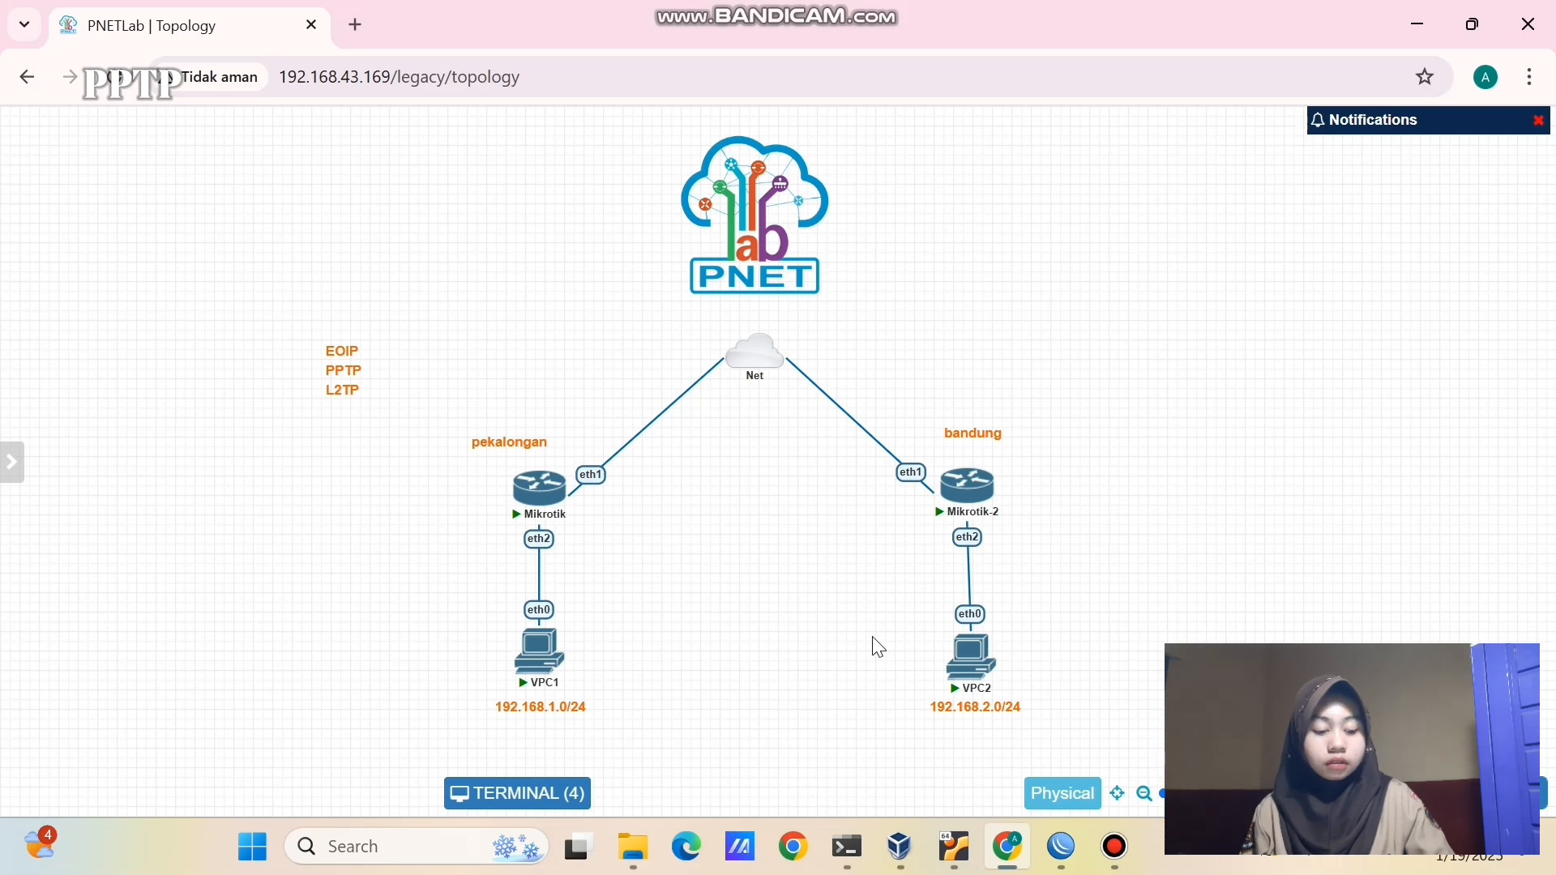
pyautogui.moveTo(570, 535)
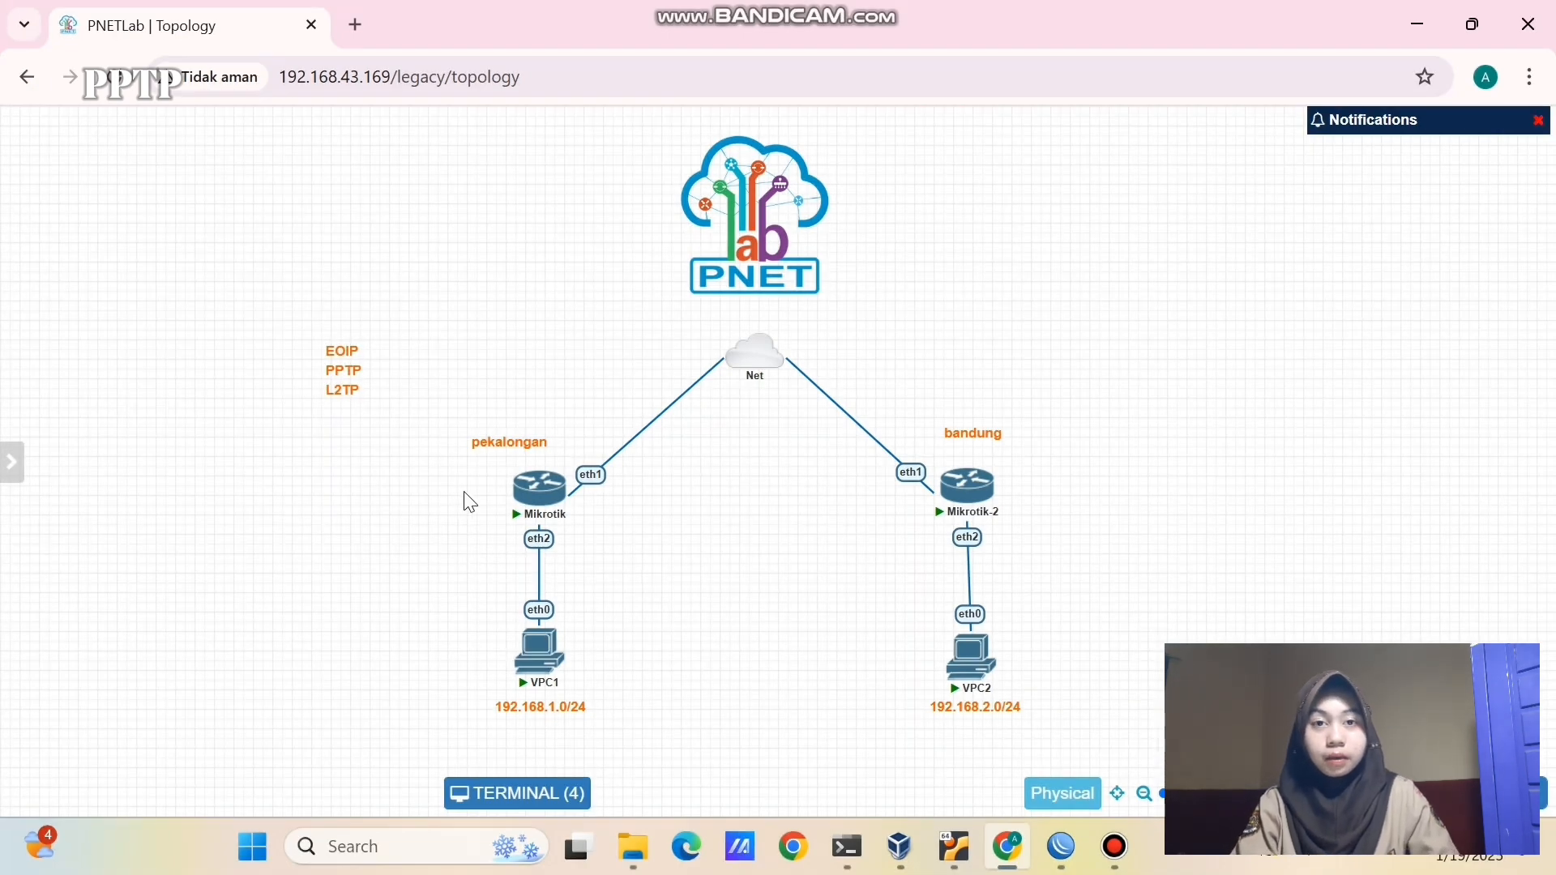
pyautogui.moveTo(465, 493); pyautogui.dragTo(592, 540)
pyautogui.moveTo(484, 704); pyautogui.dragTo(566, 713)
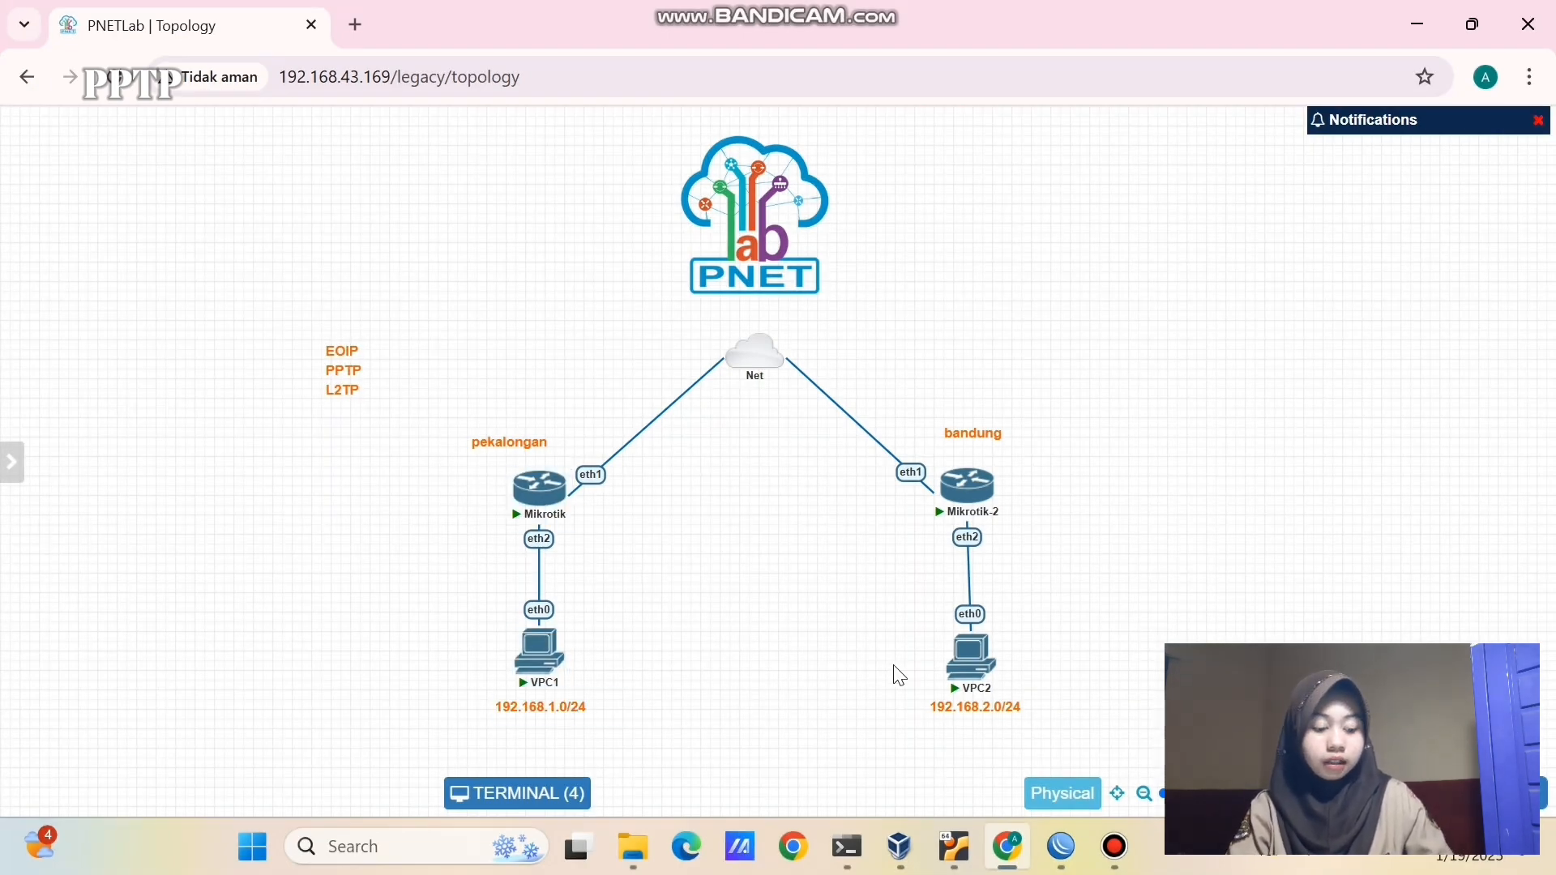
pyautogui.moveTo(906, 514); pyautogui.dragTo(1001, 538)
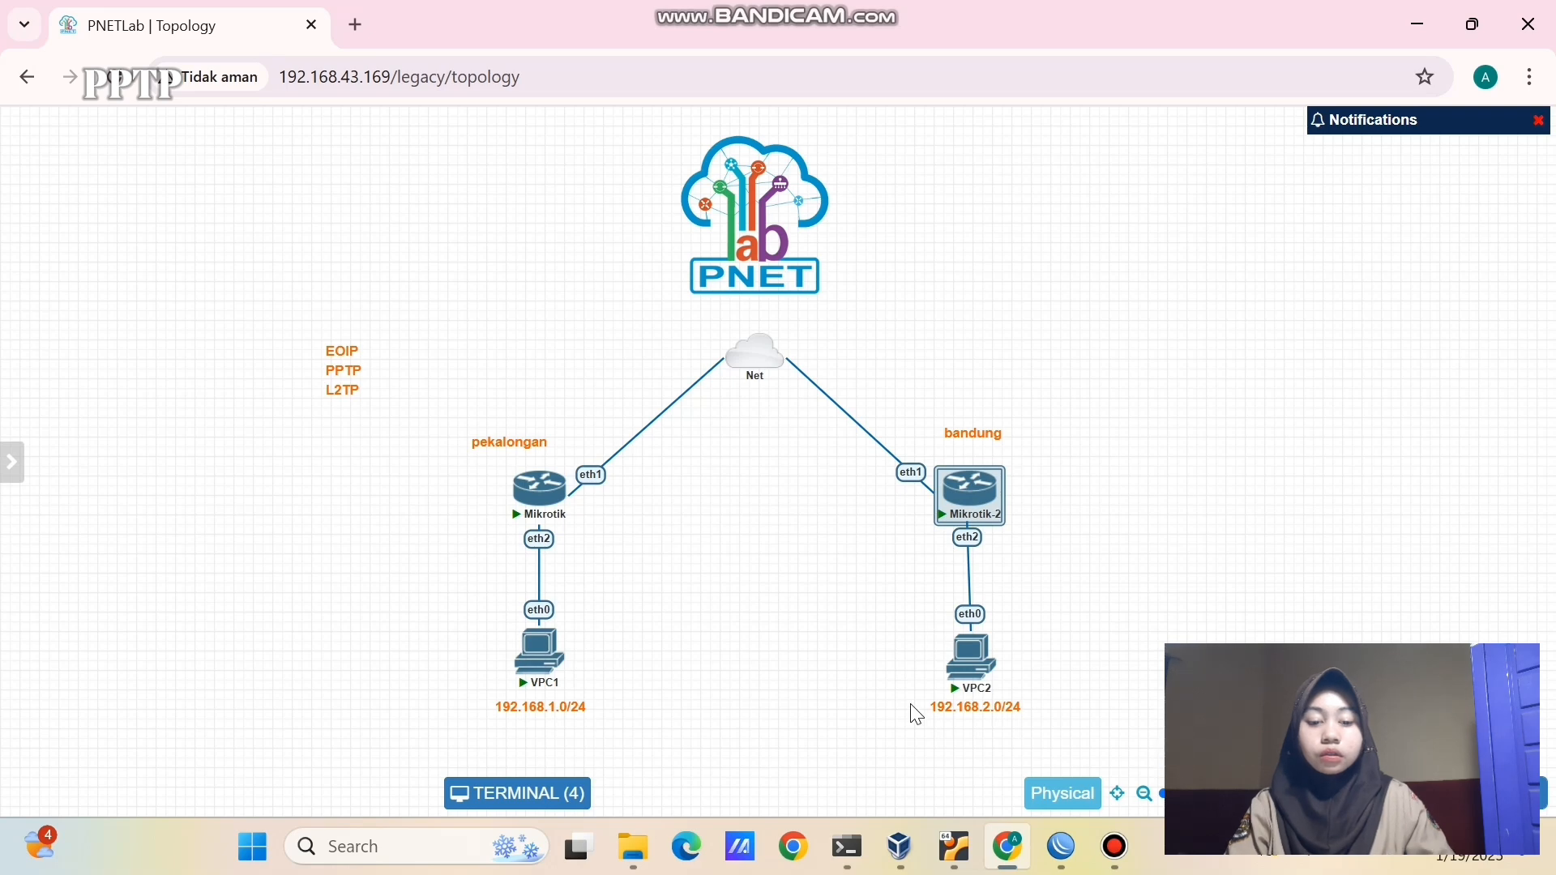
pyautogui.moveTo(911, 704); pyautogui.dragTo(1008, 726)
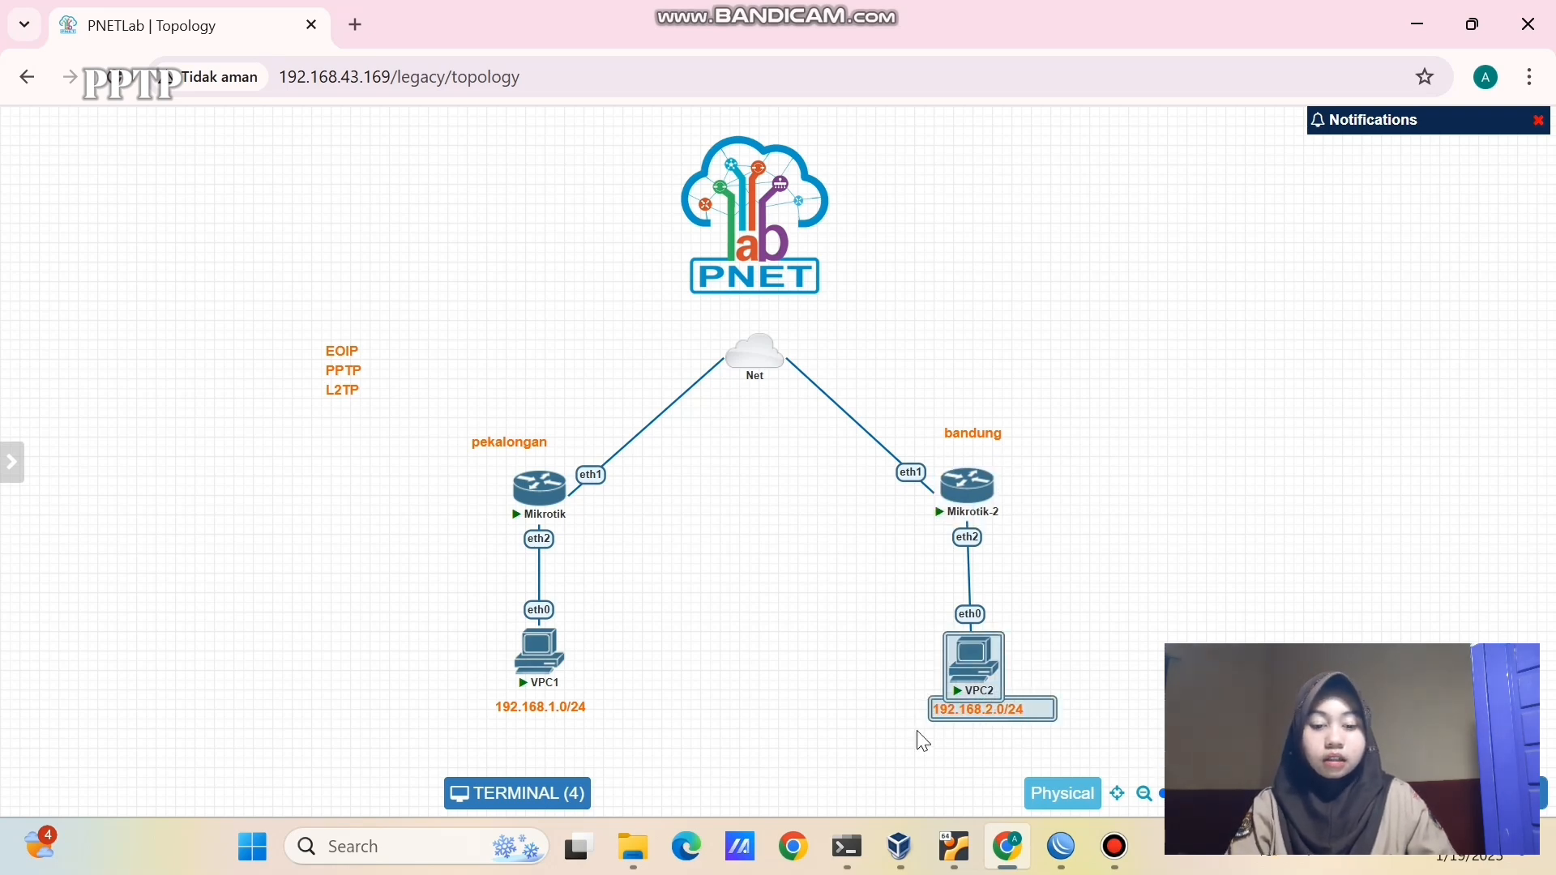
pyautogui.click(804, 634)
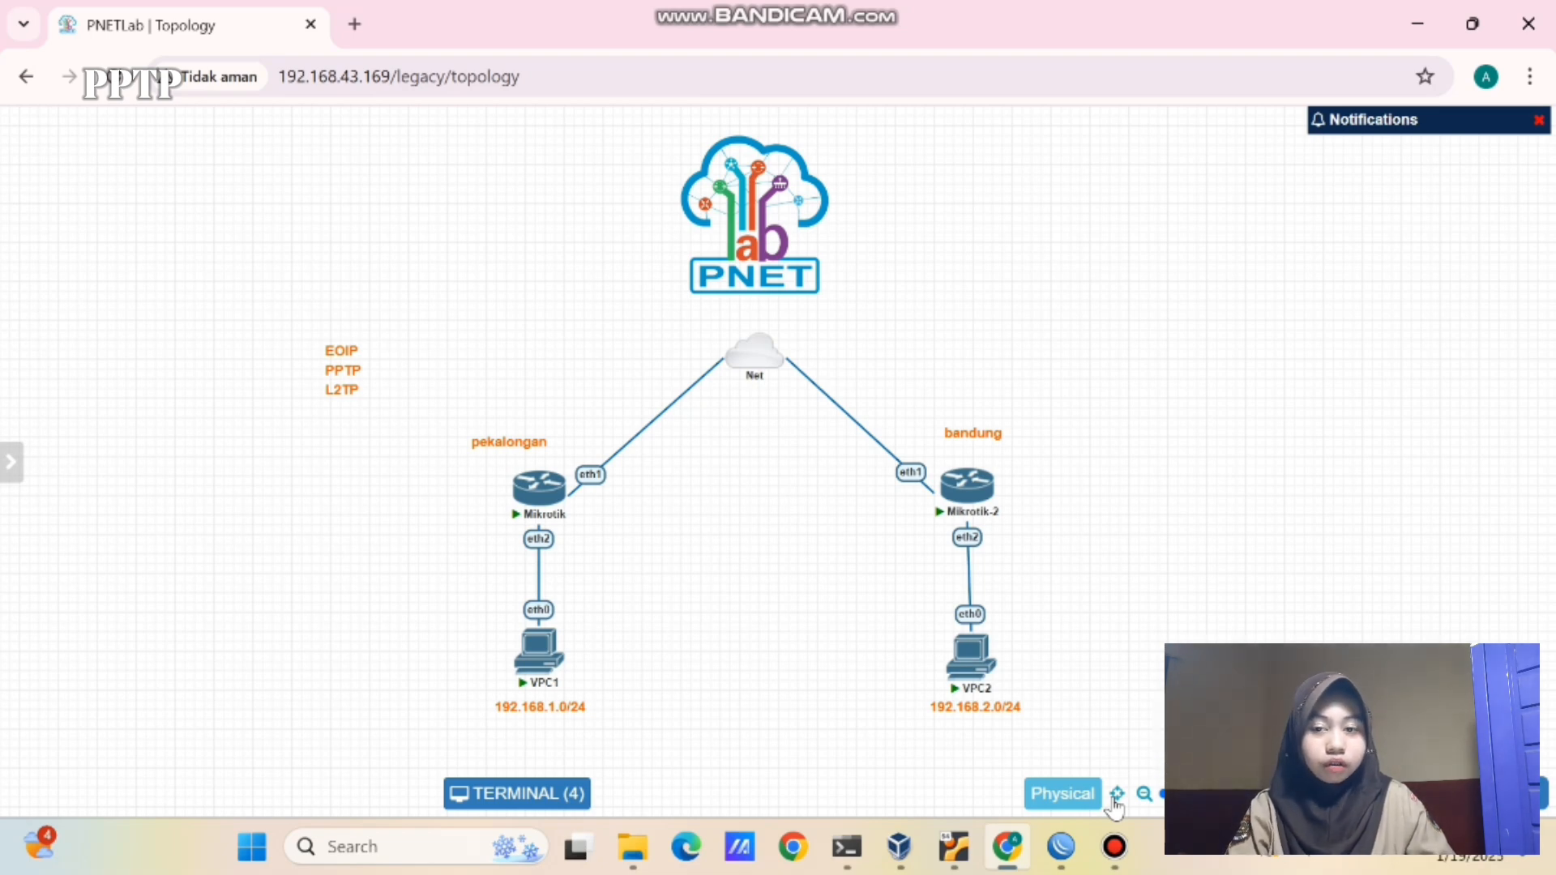
# - On router M1, add the address 192.168.1.1/24 on ether2
pyautogui.moveTo(1061, 847)
pyautogui.click(946, 735)
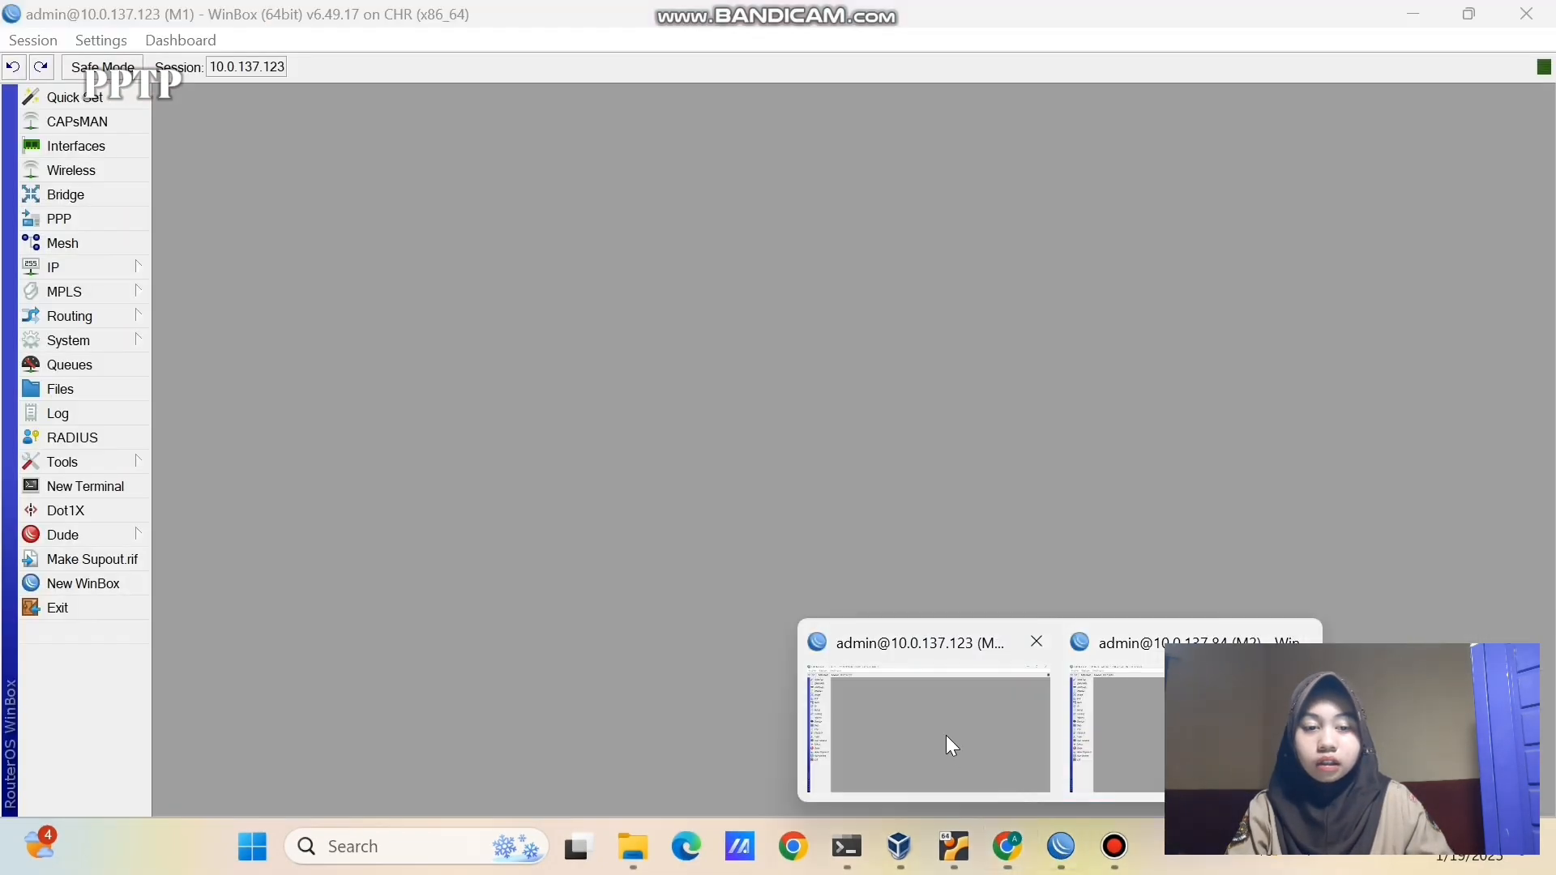
pyautogui.click(100, 269)
pyautogui.click(167, 248)
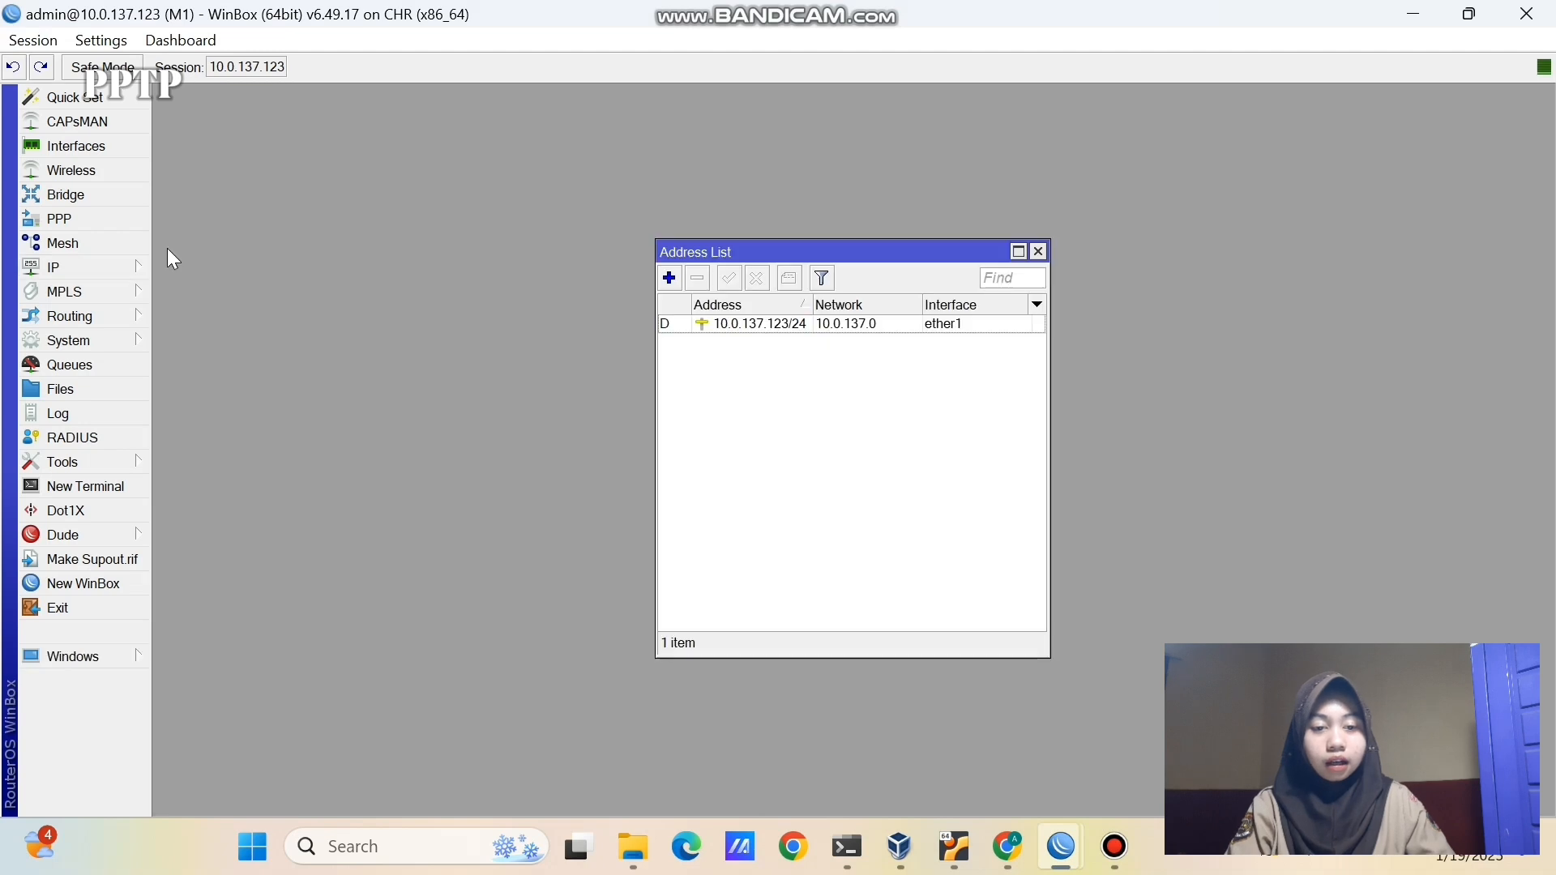
pyautogui.click(669, 278)
pyautogui.press('BackSpace')
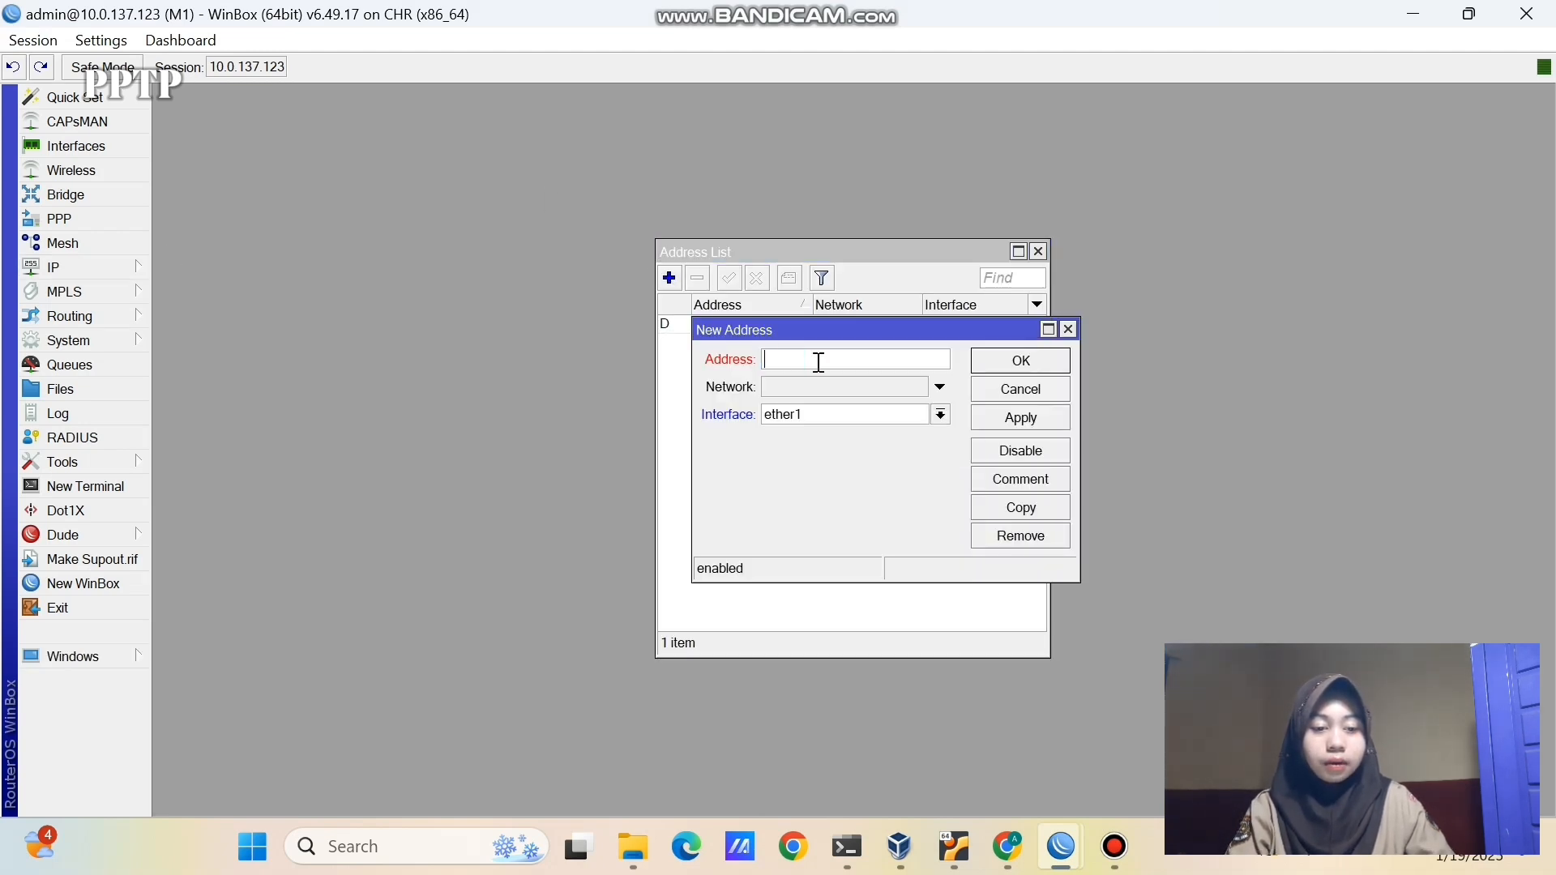
pyautogui.write('192.168')
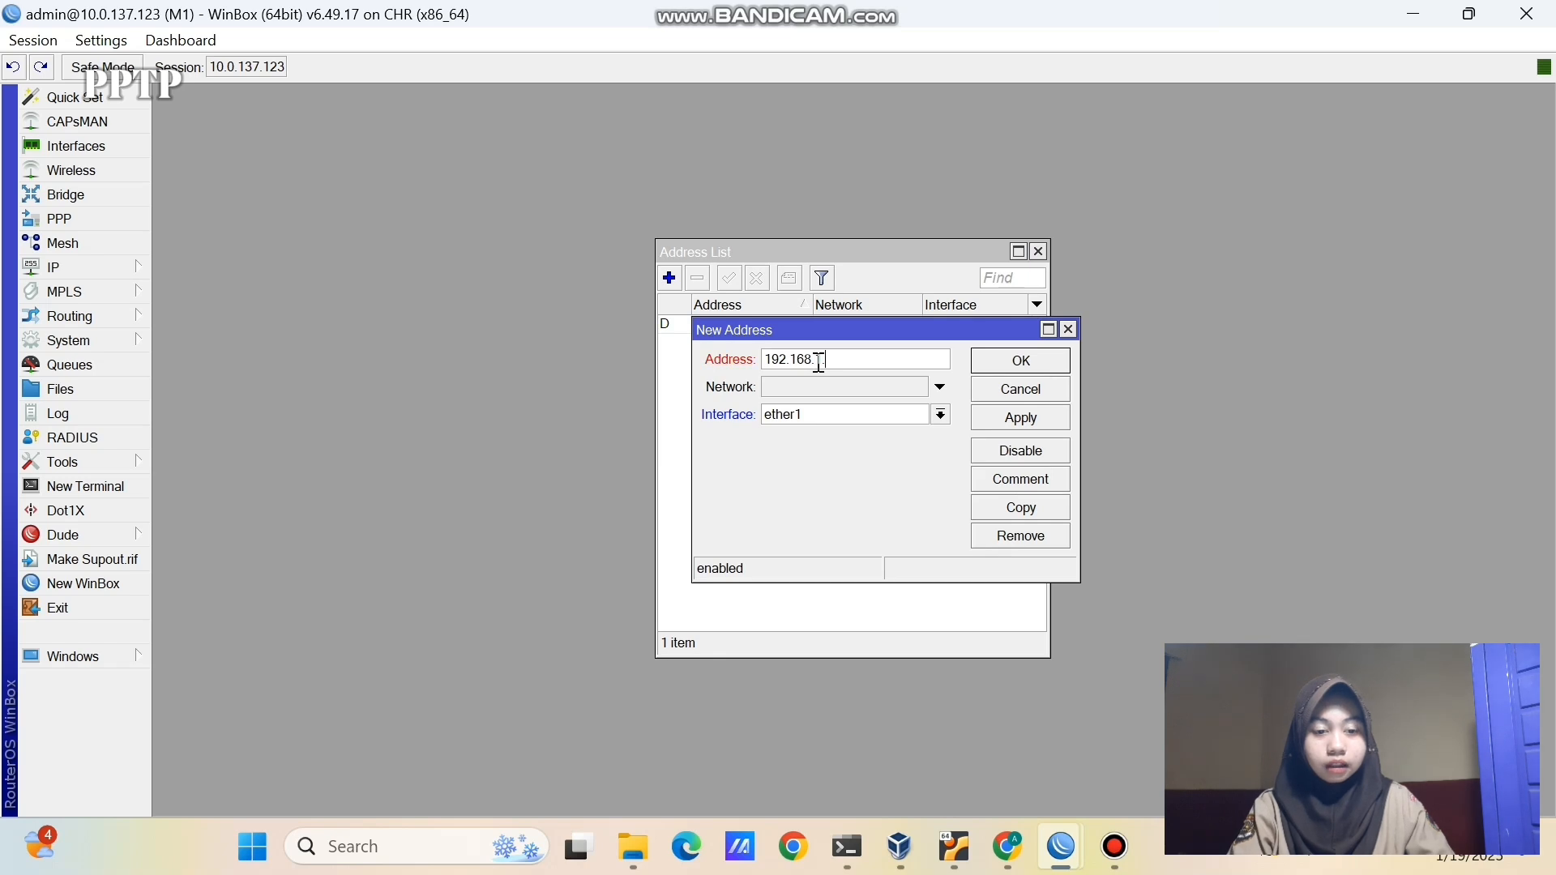
pyautogui.write('.1.1/')
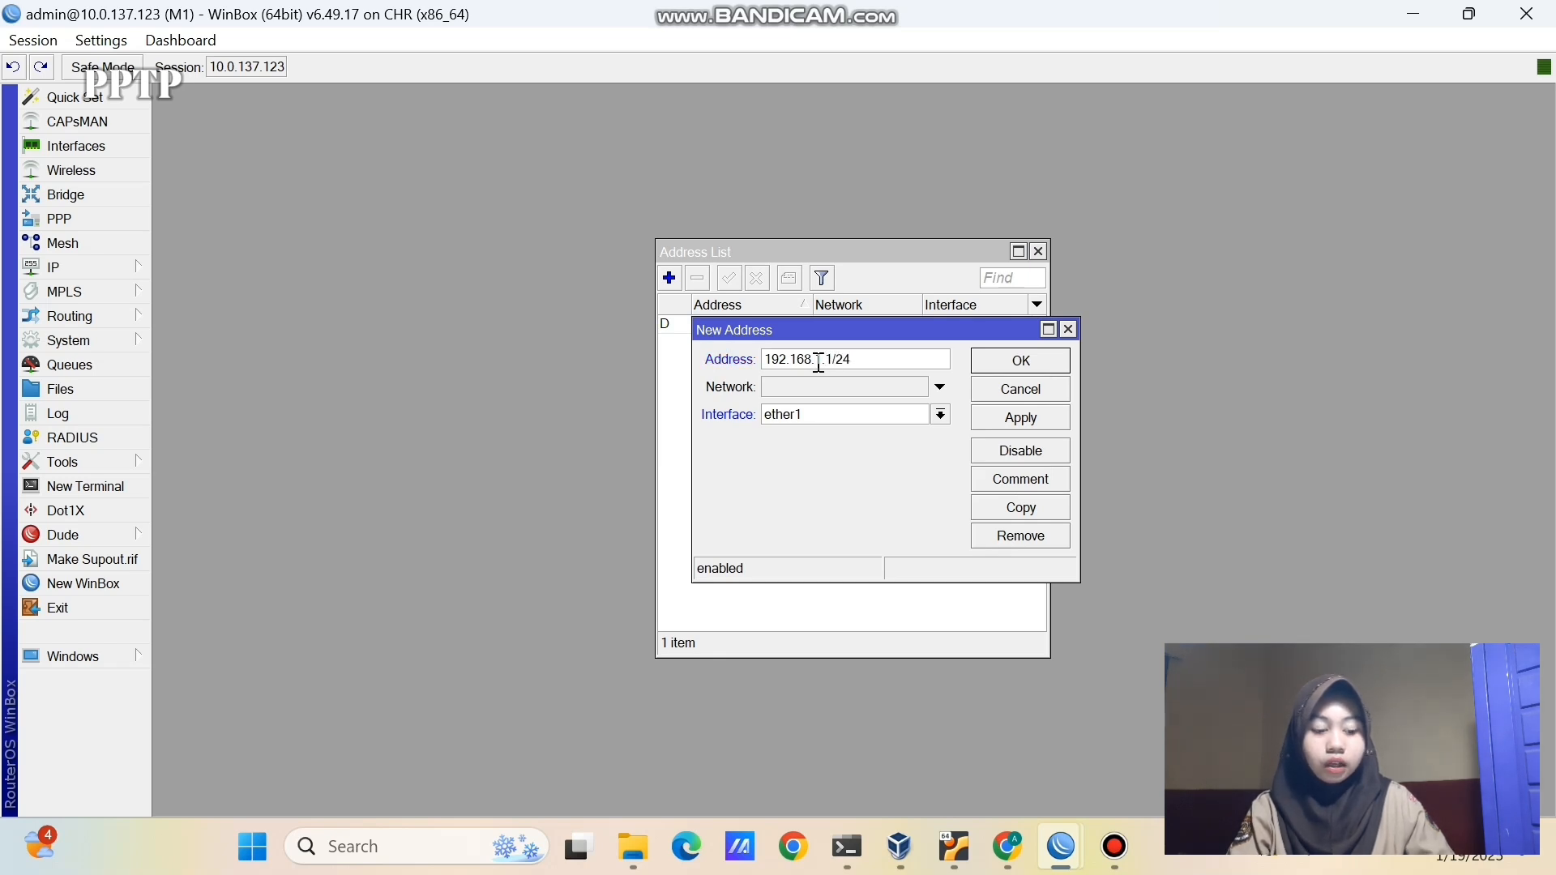
pyautogui.write('24')
pyautogui.click(879, 415)
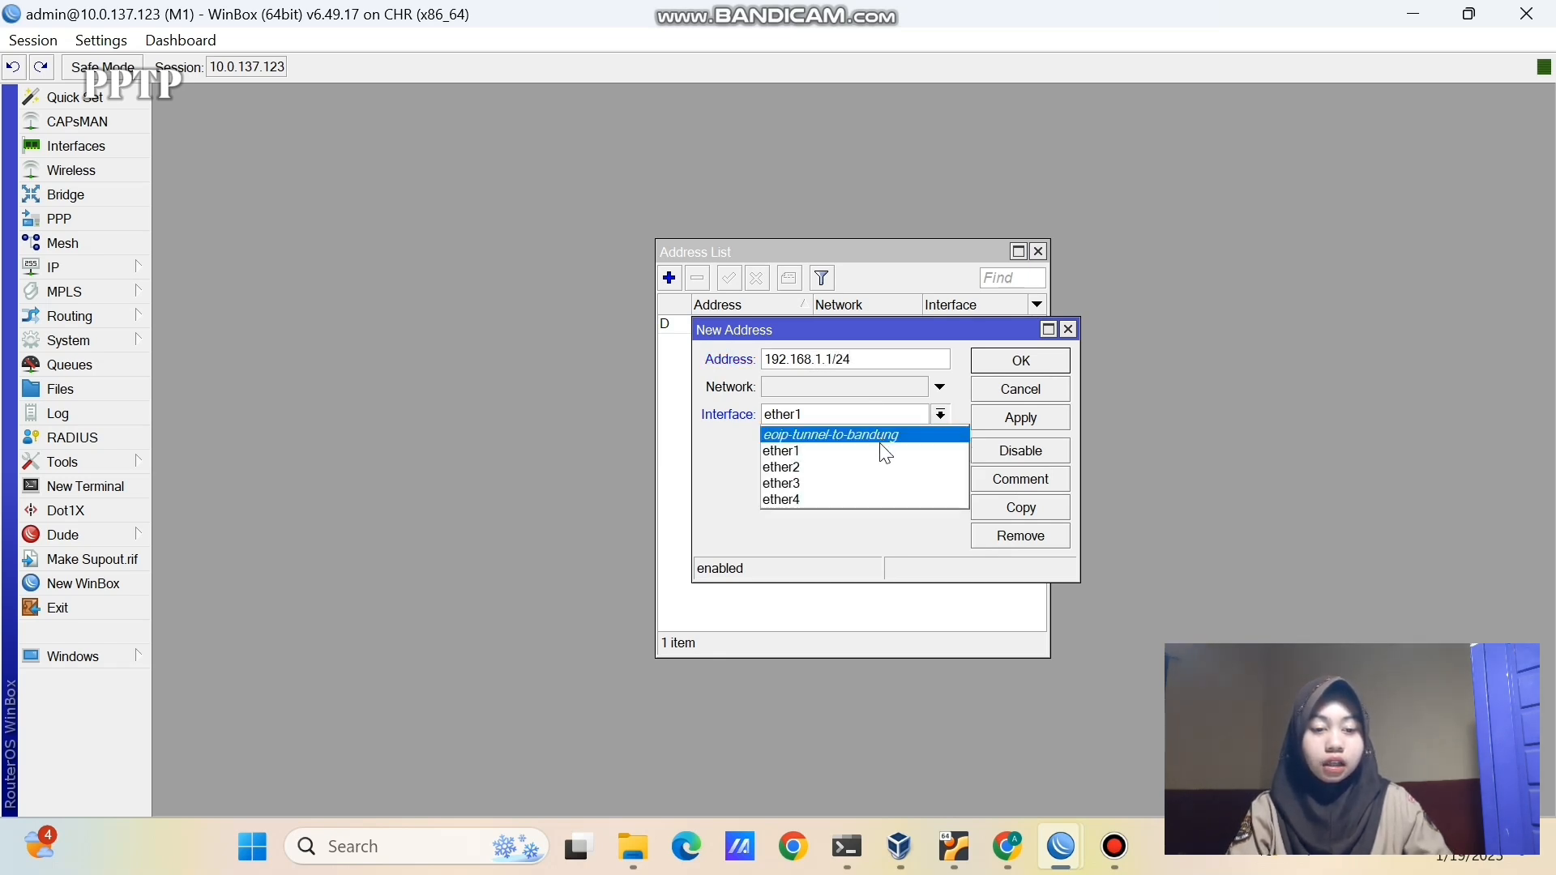
pyautogui.click(880, 459)
pyautogui.click(998, 418)
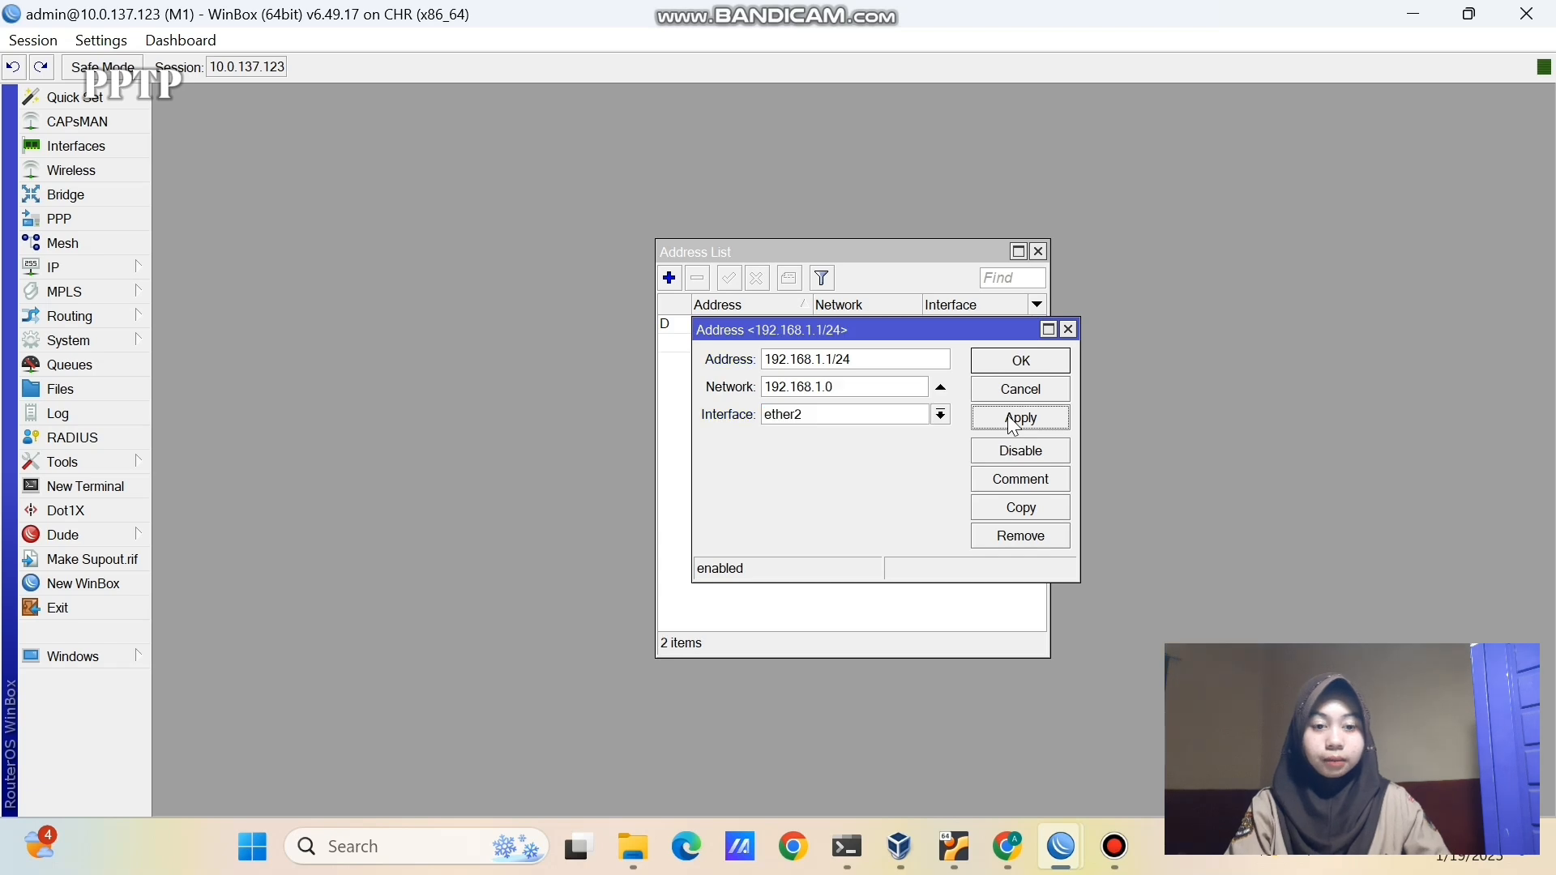
pyautogui.click(996, 366)
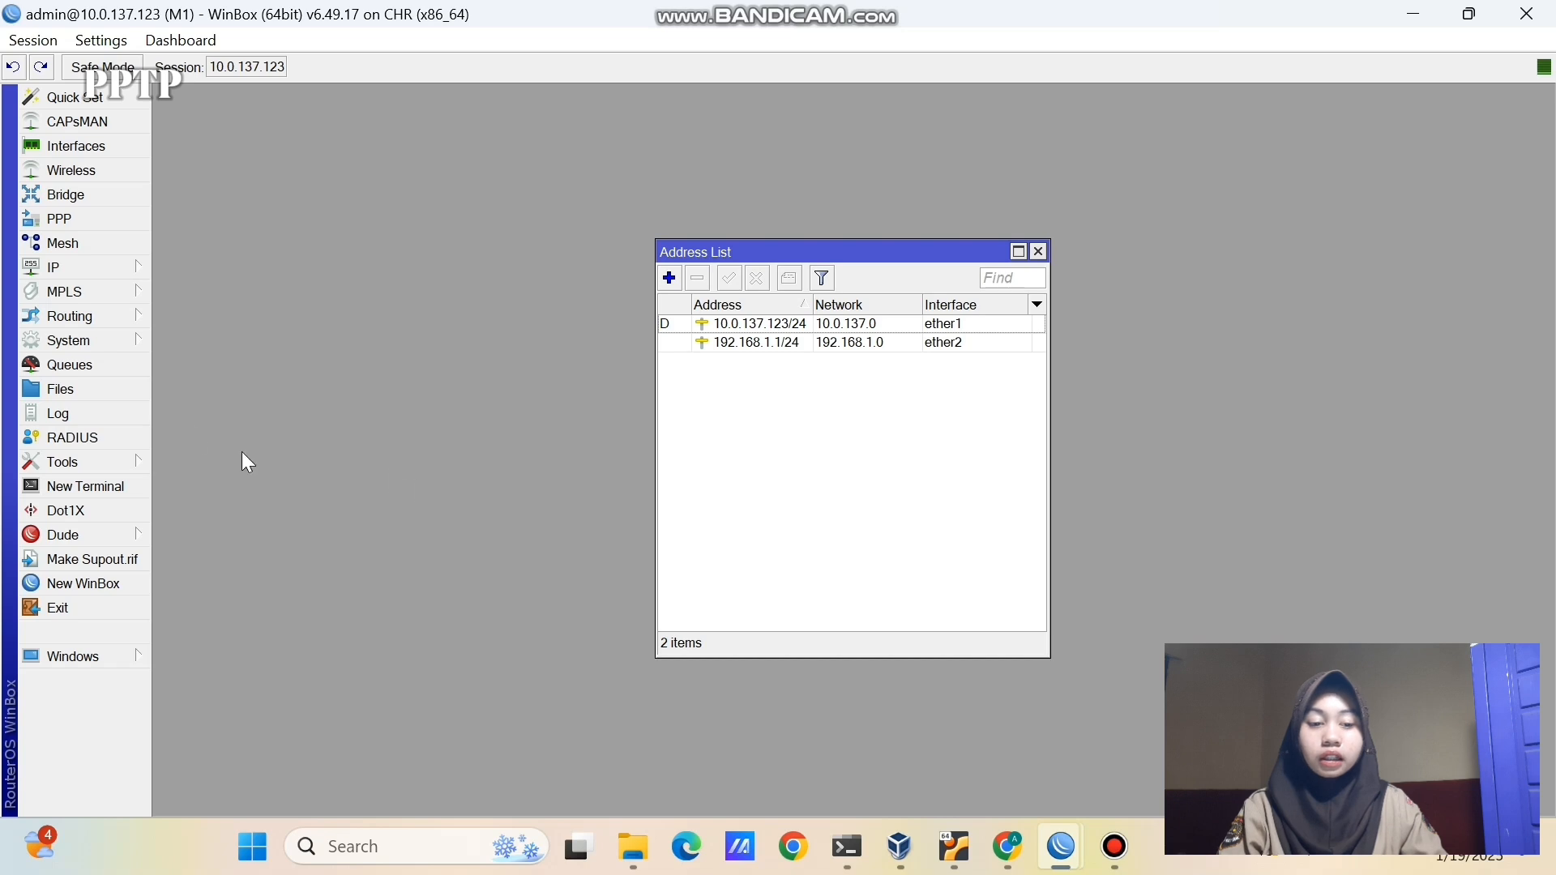
# - Run DHCP Setup on M1's ether2 for 192.168.1.0/24 with a 00:10:00 lease
pyautogui.click(116, 274)
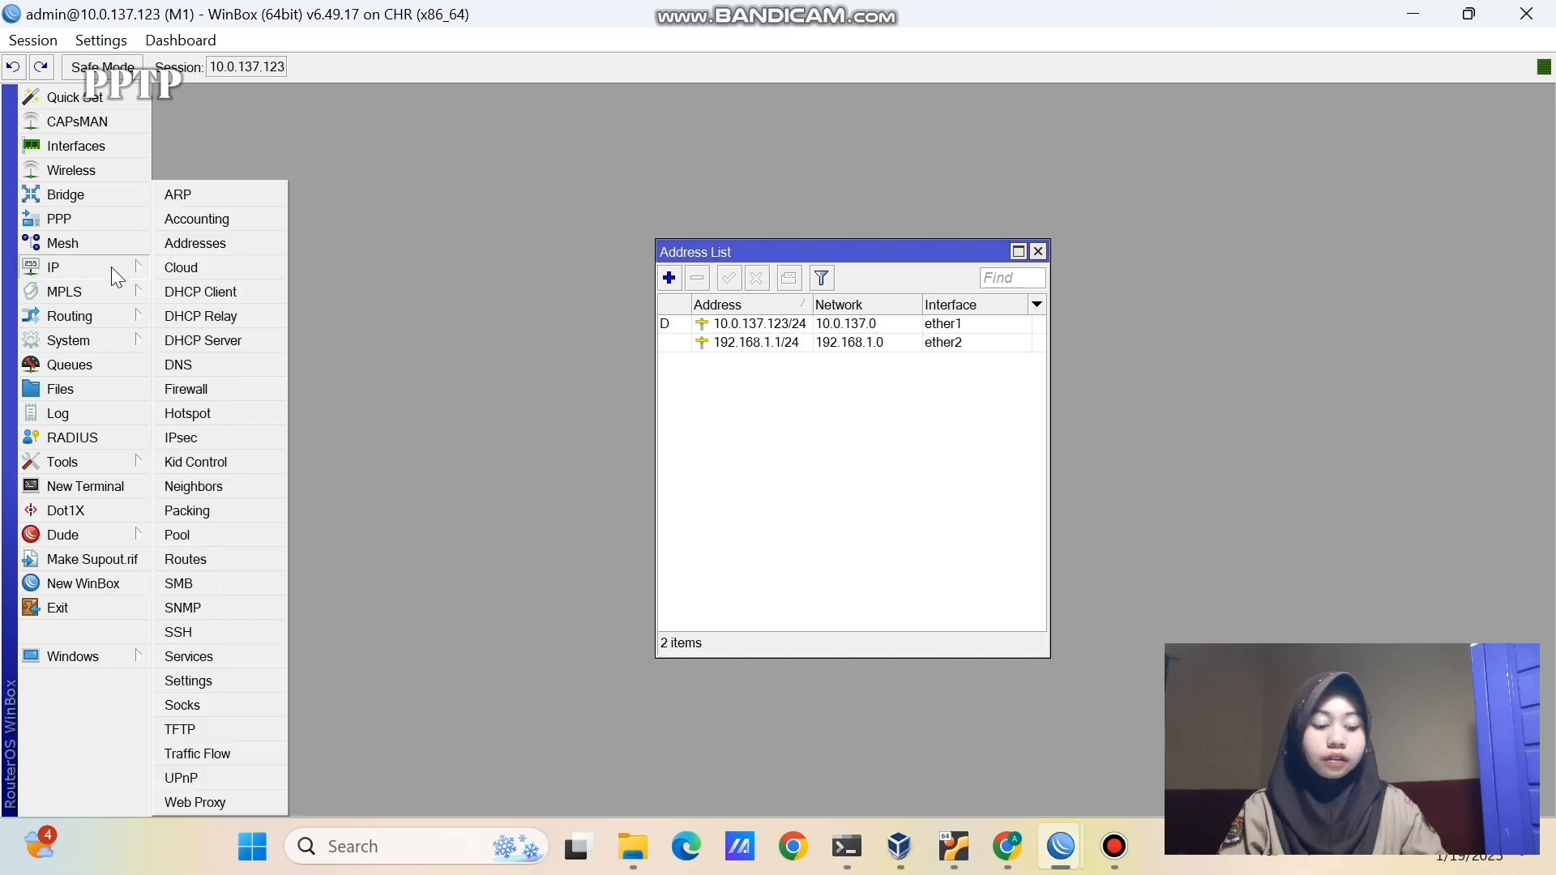
pyautogui.click(215, 341)
pyautogui.click(640, 300)
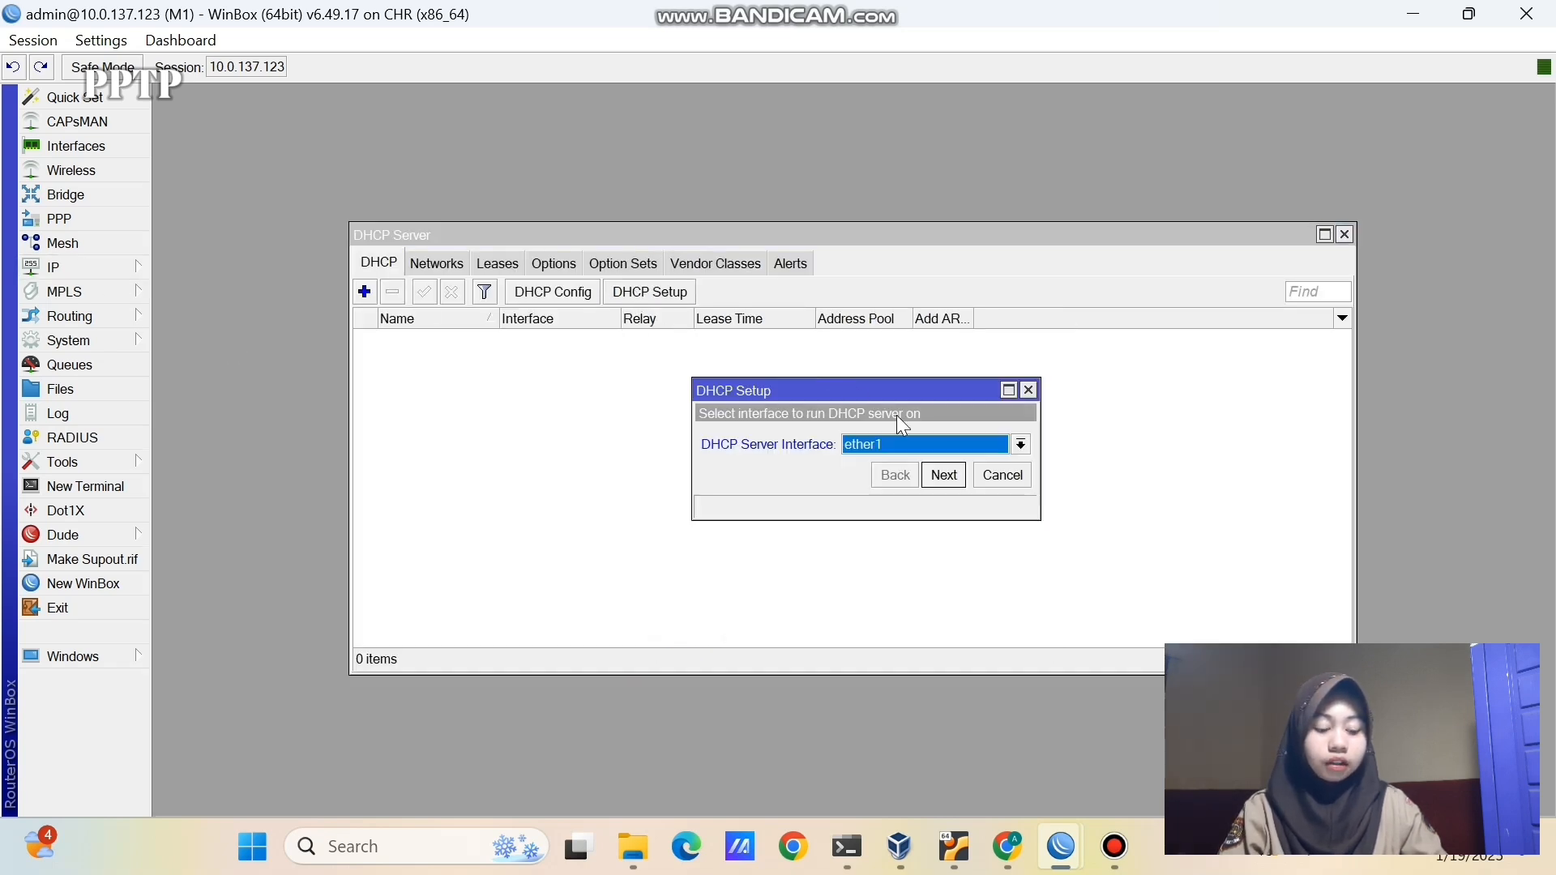
pyautogui.click(931, 444)
pyautogui.click(936, 497)
pyautogui.click(933, 477)
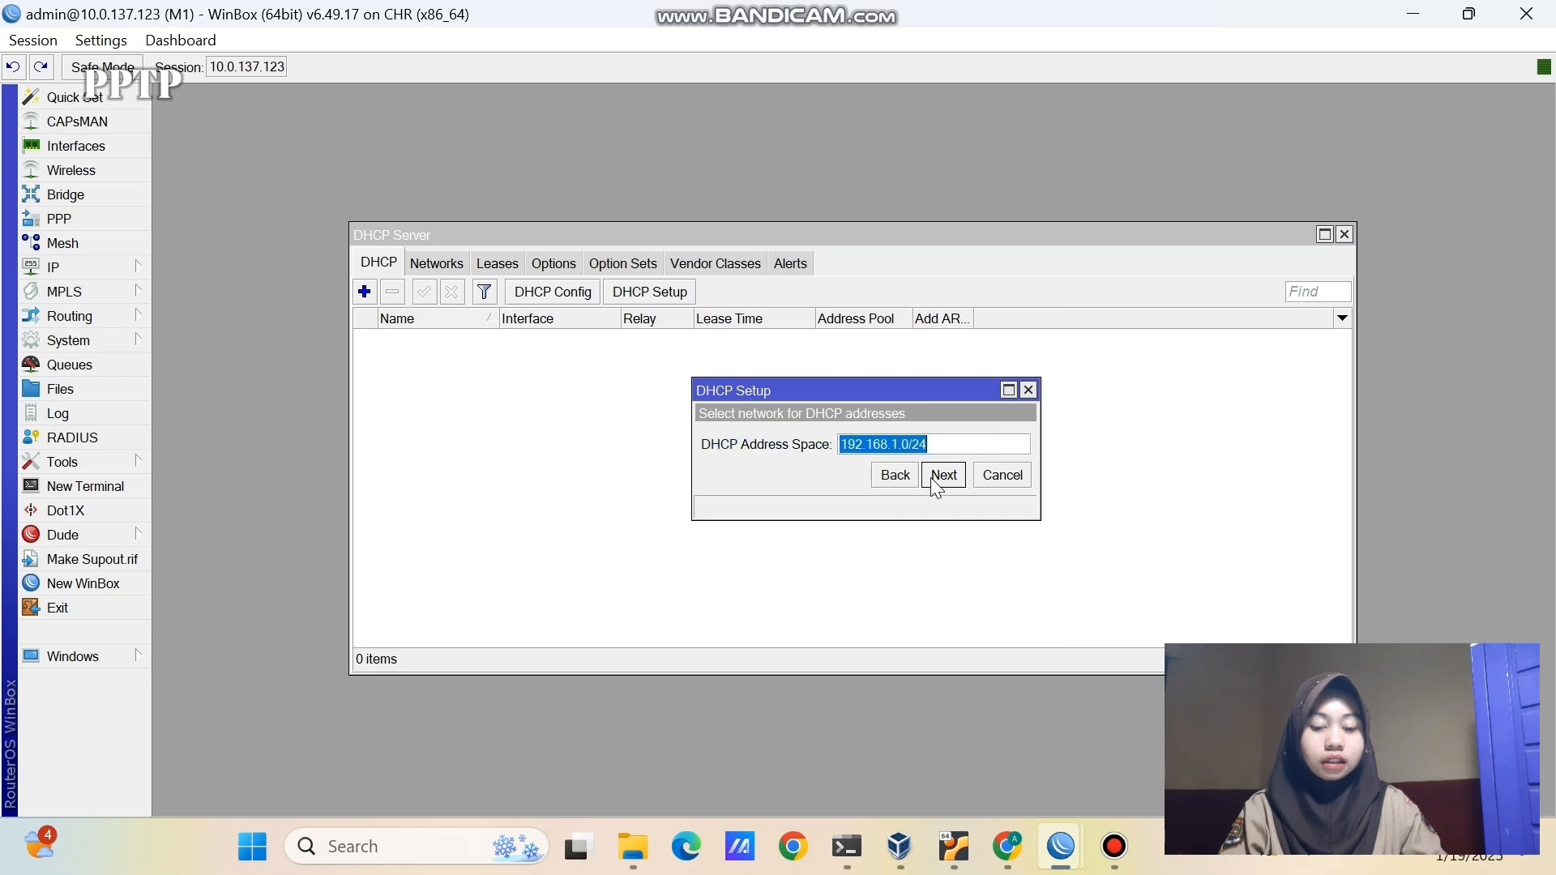
pyautogui.click(934, 477)
pyautogui.click(934, 477)
pyautogui.click(933, 478)
pyautogui.click(933, 477)
pyautogui.click(936, 478)
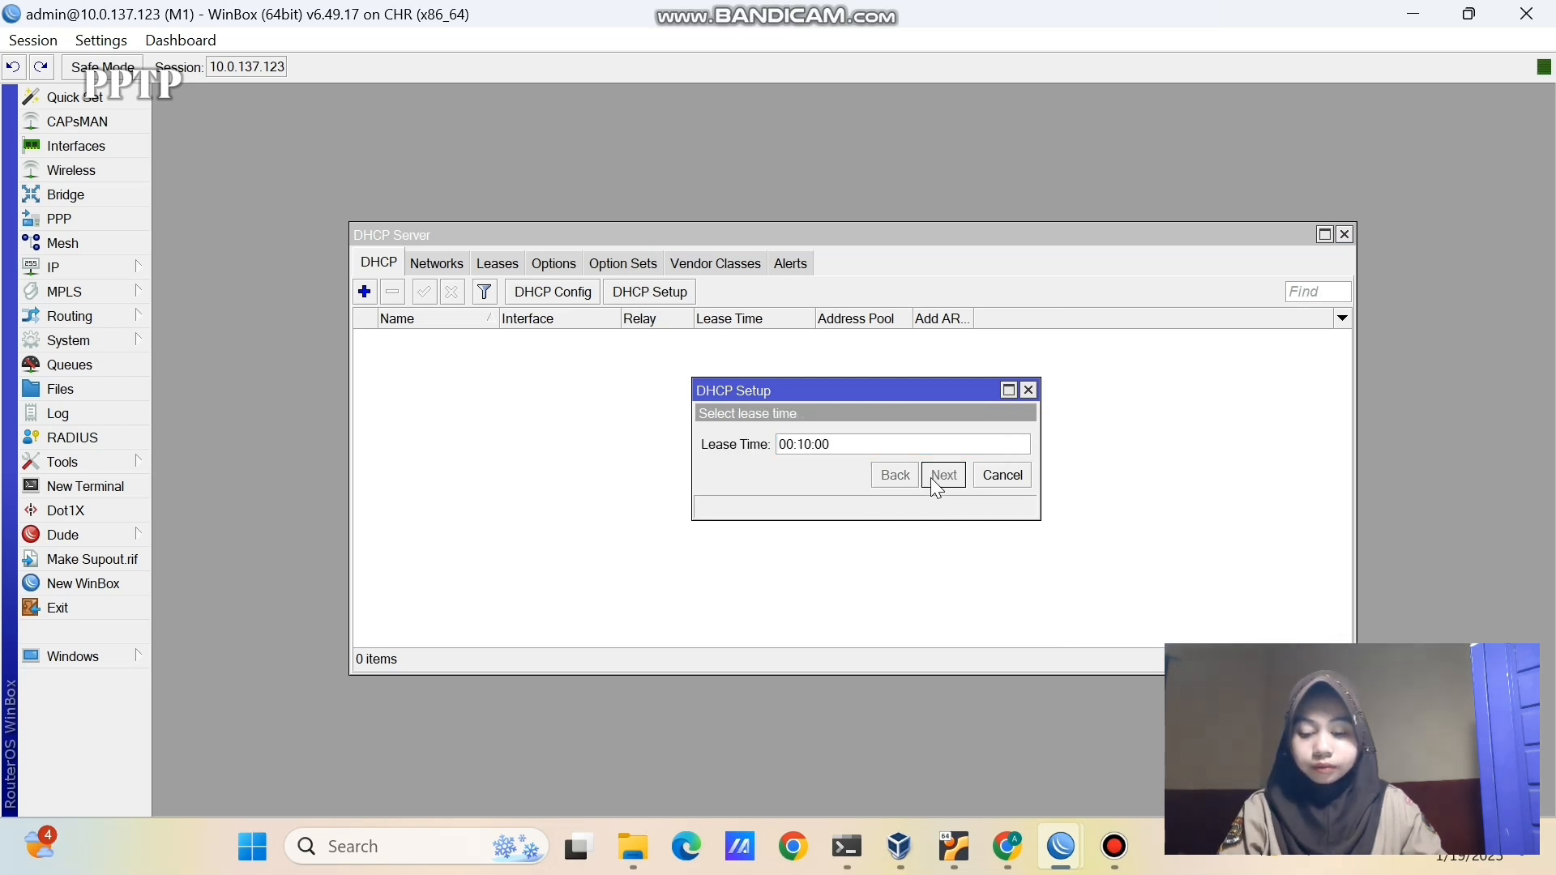
pyautogui.click(862, 440)
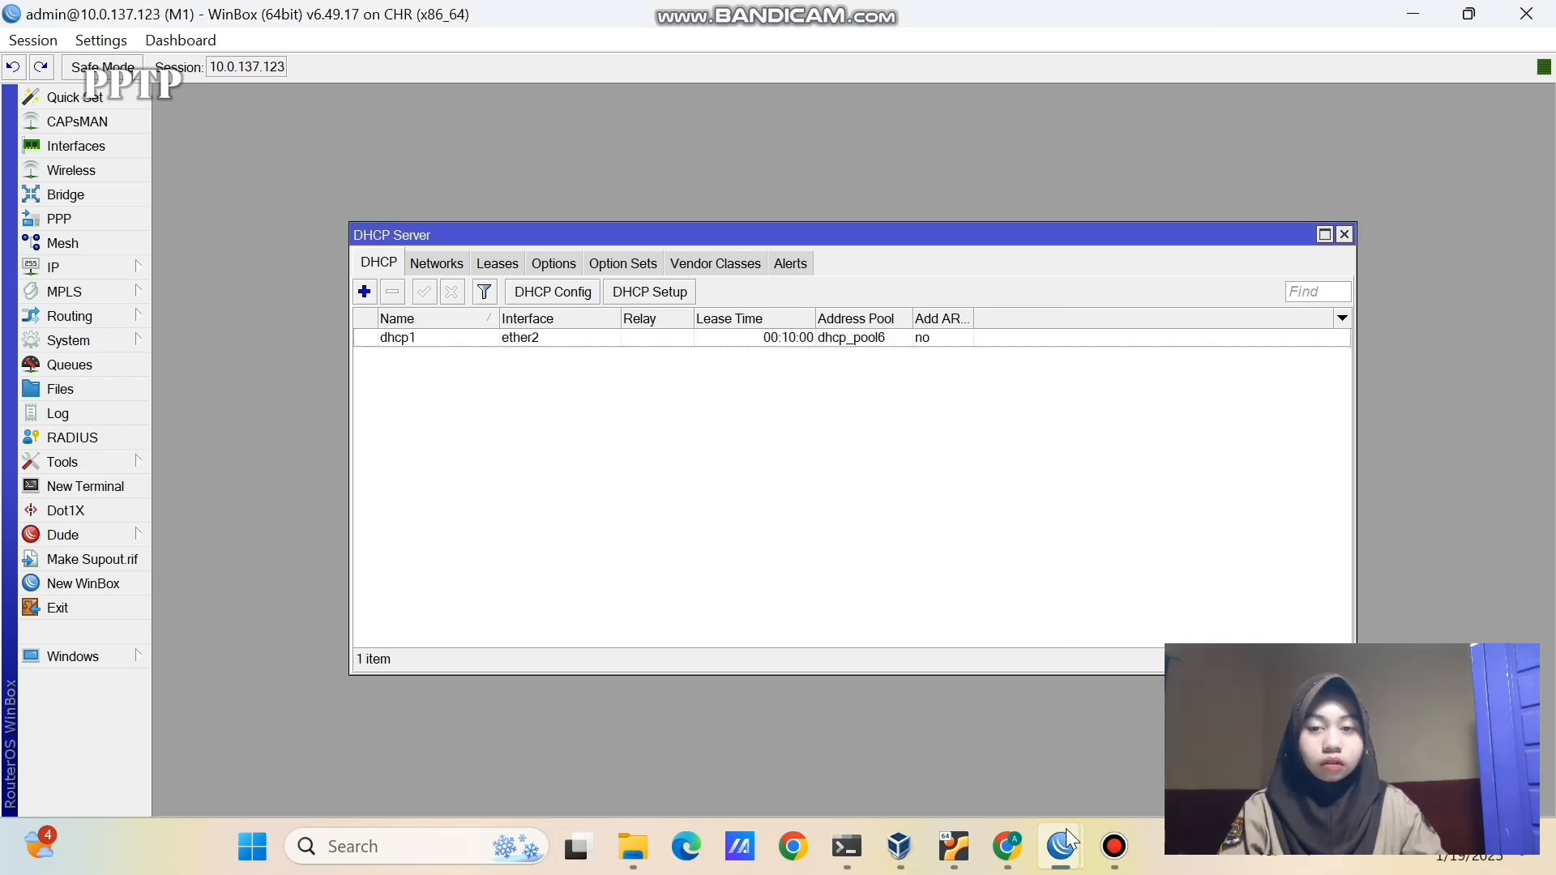
pyautogui.moveTo(1067, 828)
pyautogui.click(1135, 714)
# - On router M2, add the address 192.168.2.1/24 on ether2
pyautogui.click(86, 266)
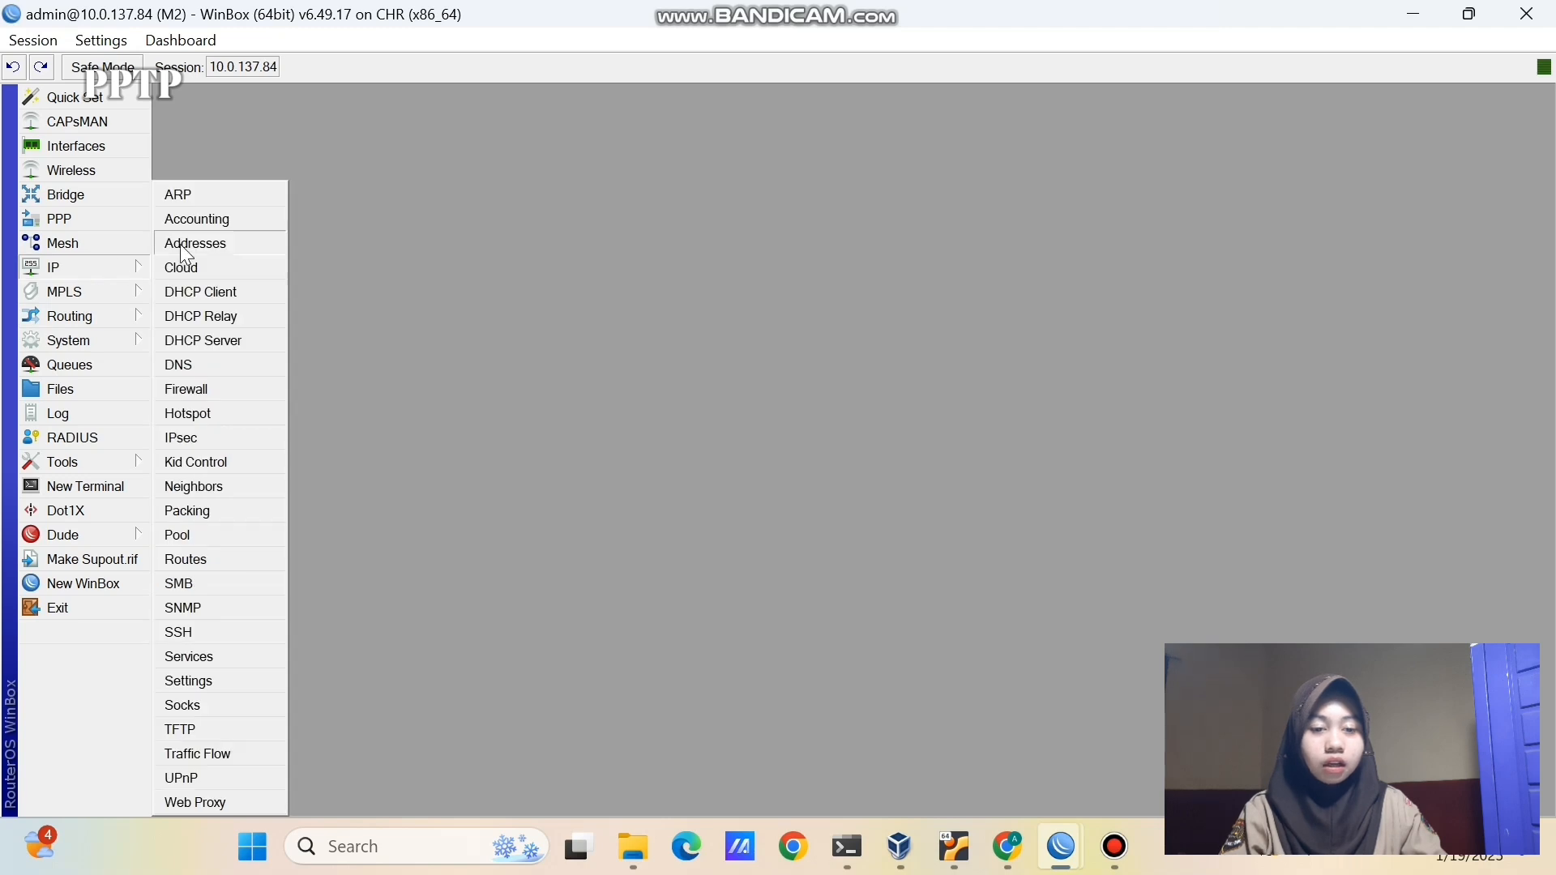
pyautogui.click(195, 240)
pyautogui.click(670, 278)
pyautogui.write('192')
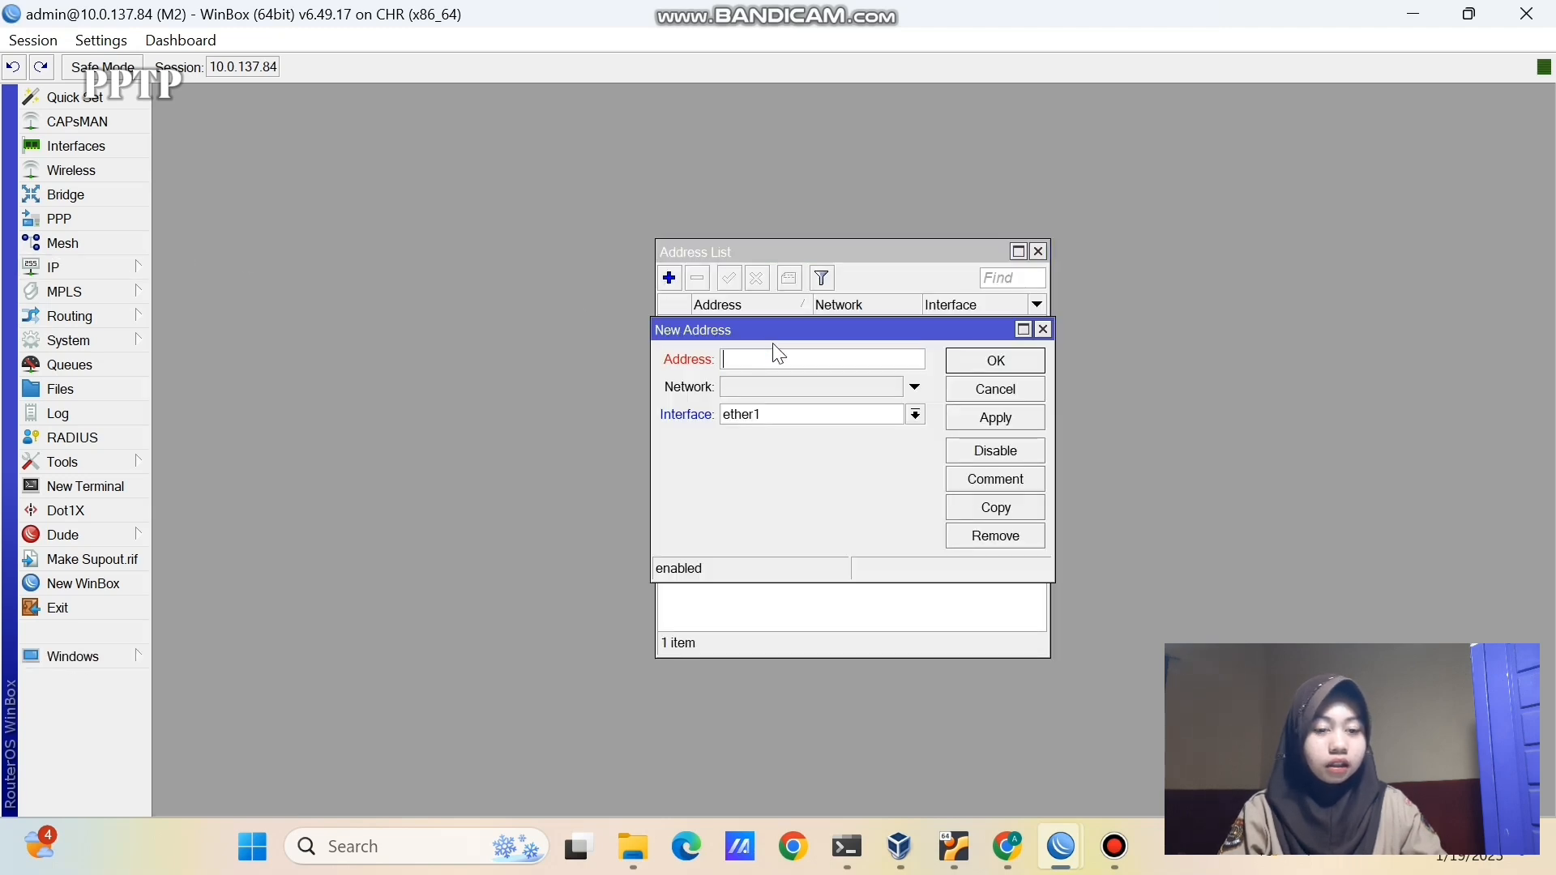
pyautogui.write('.168.')
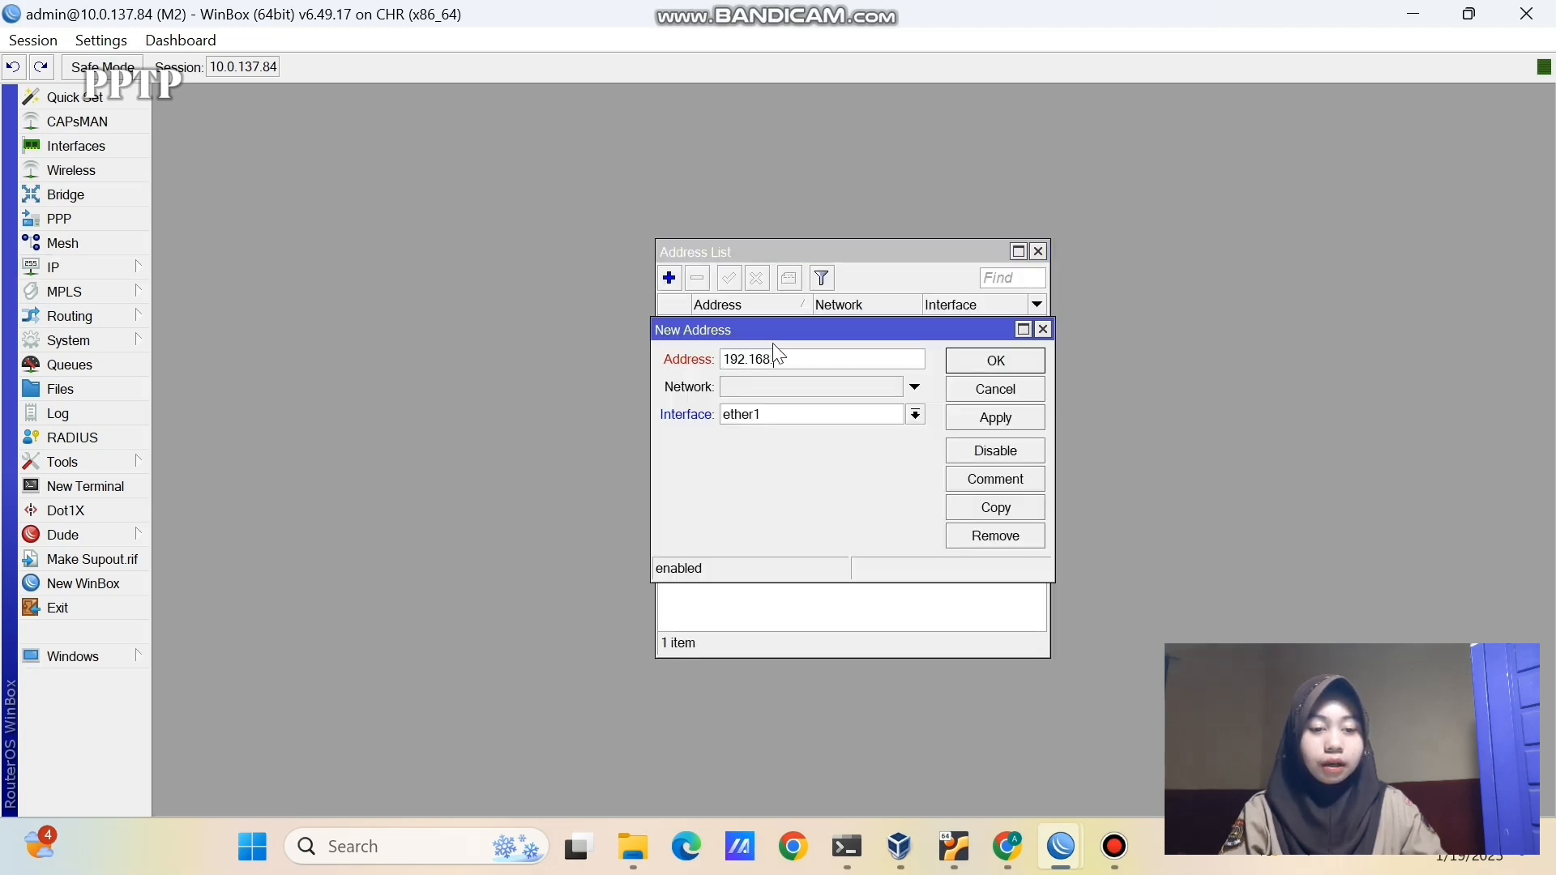
pyautogui.write('1.1/')
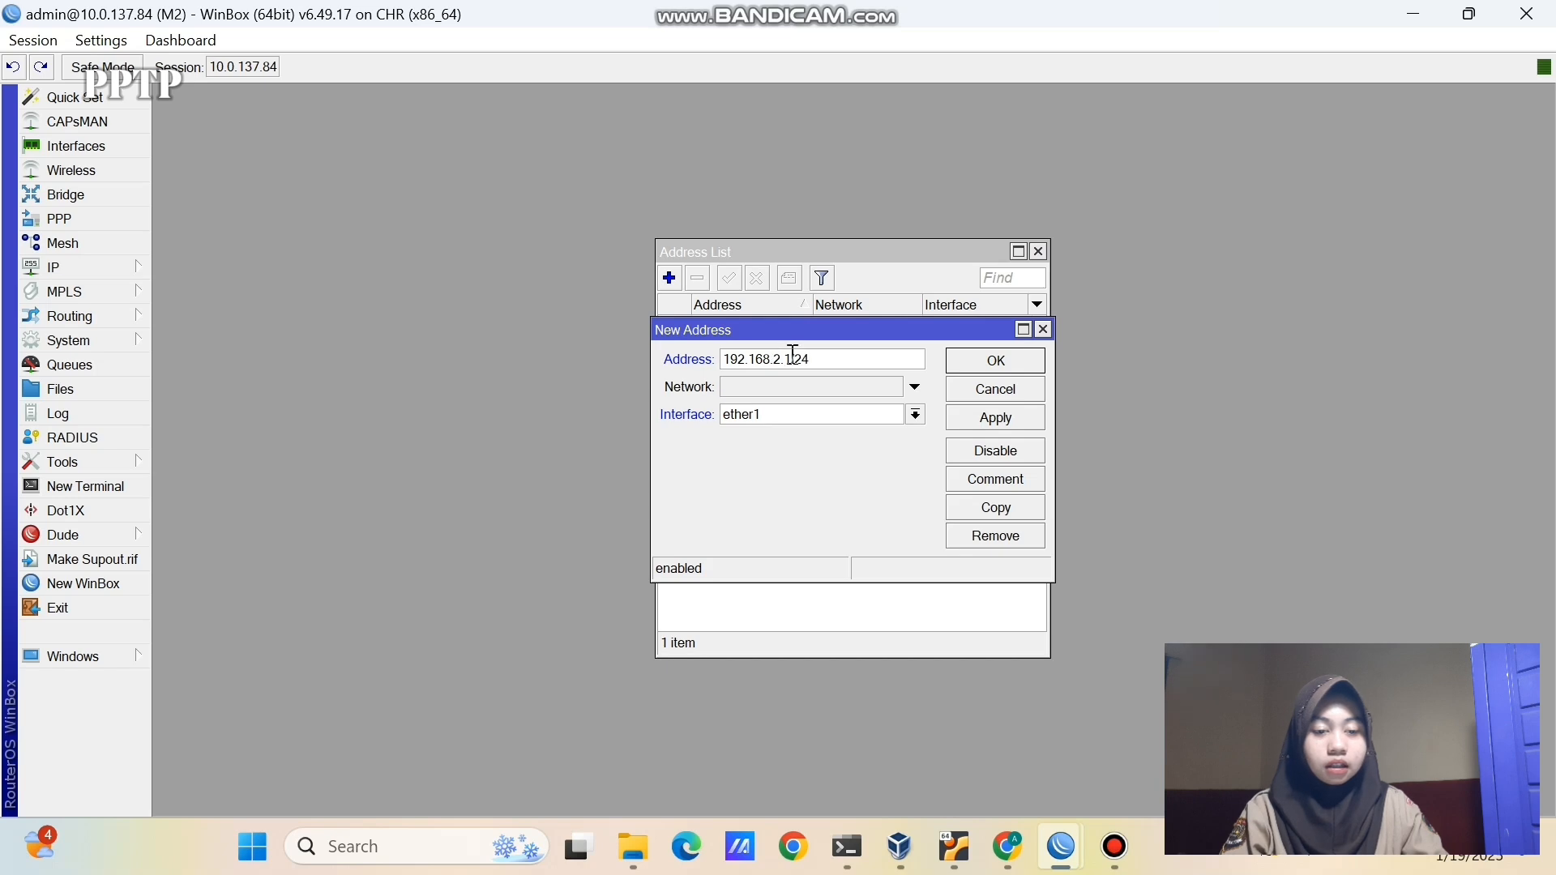
pyautogui.click(817, 418)
pyautogui.click(814, 465)
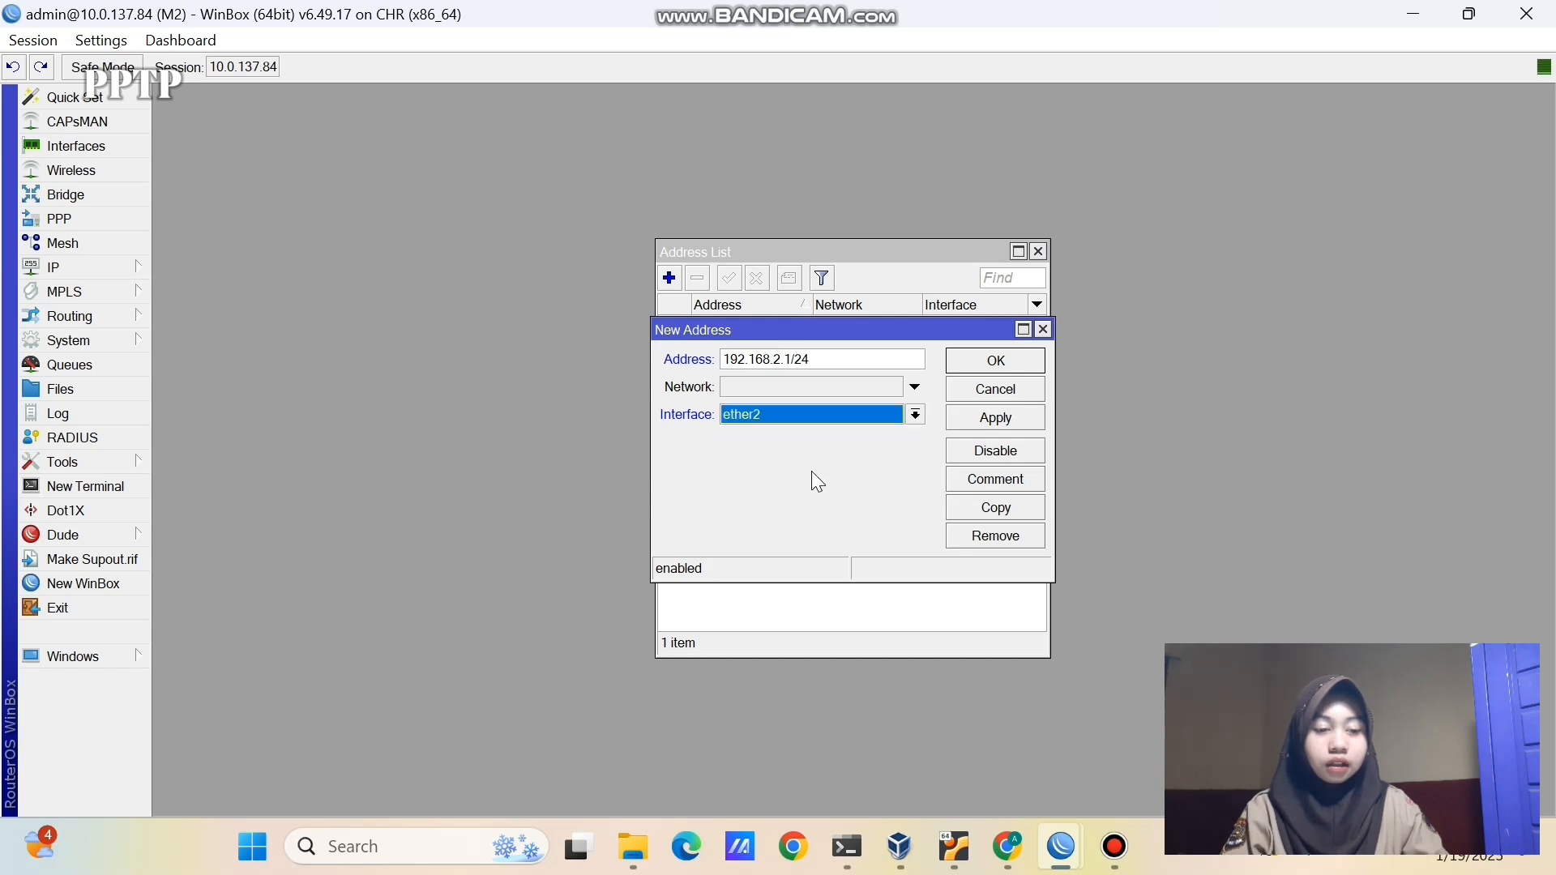
pyautogui.click(1005, 430)
pyautogui.click(1005, 363)
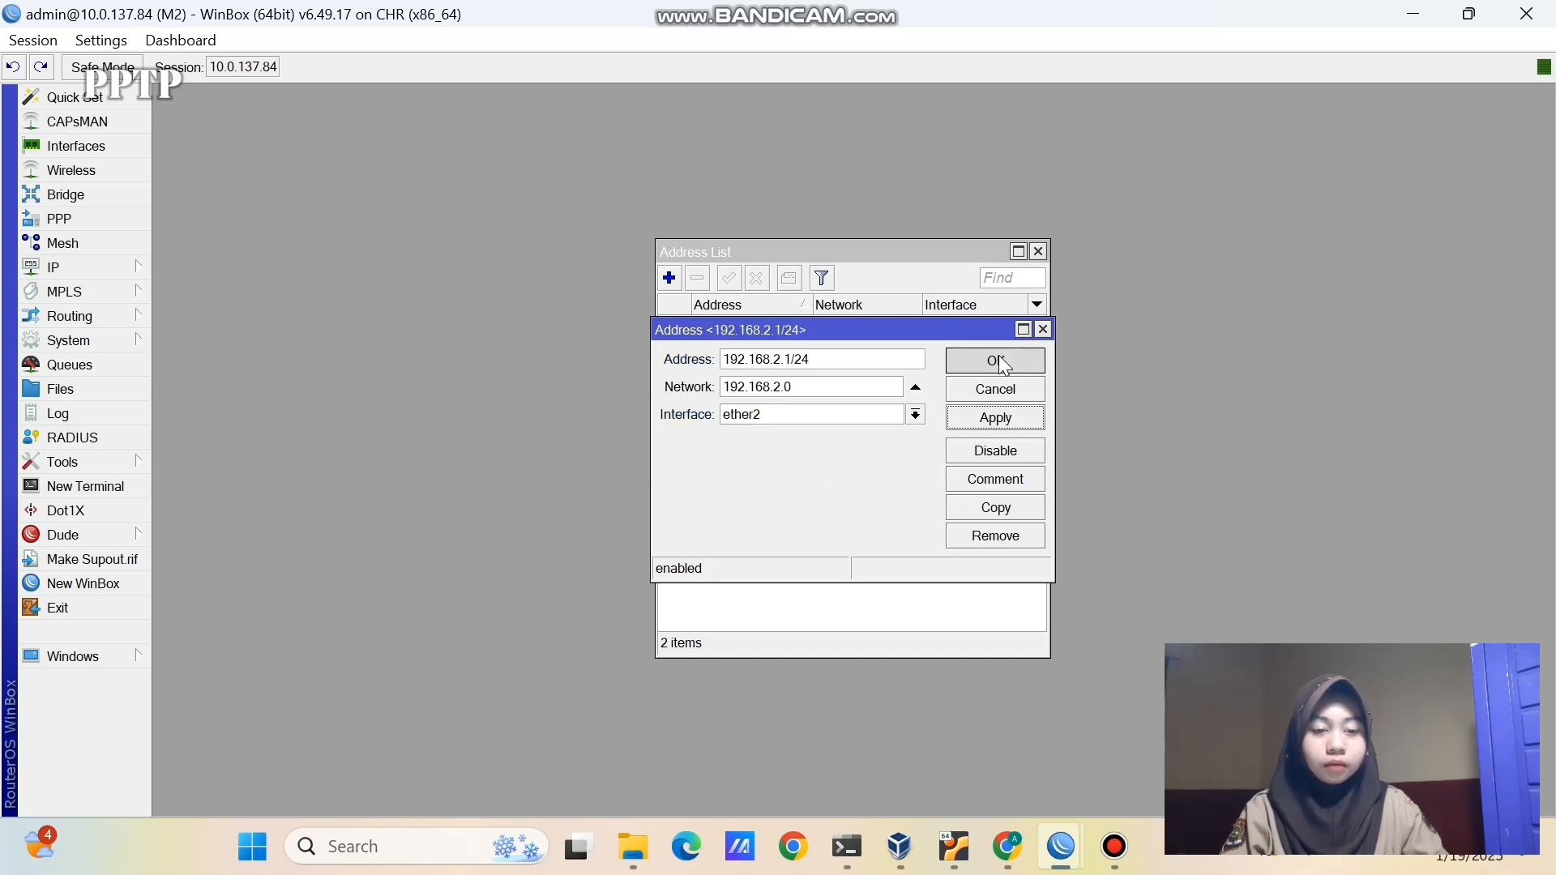
# - Run DHCP Setup on M2's ether2 for 192.168.2.0/24 with a 00:10:00 lease
pyautogui.click(130, 267)
pyautogui.click(234, 344)
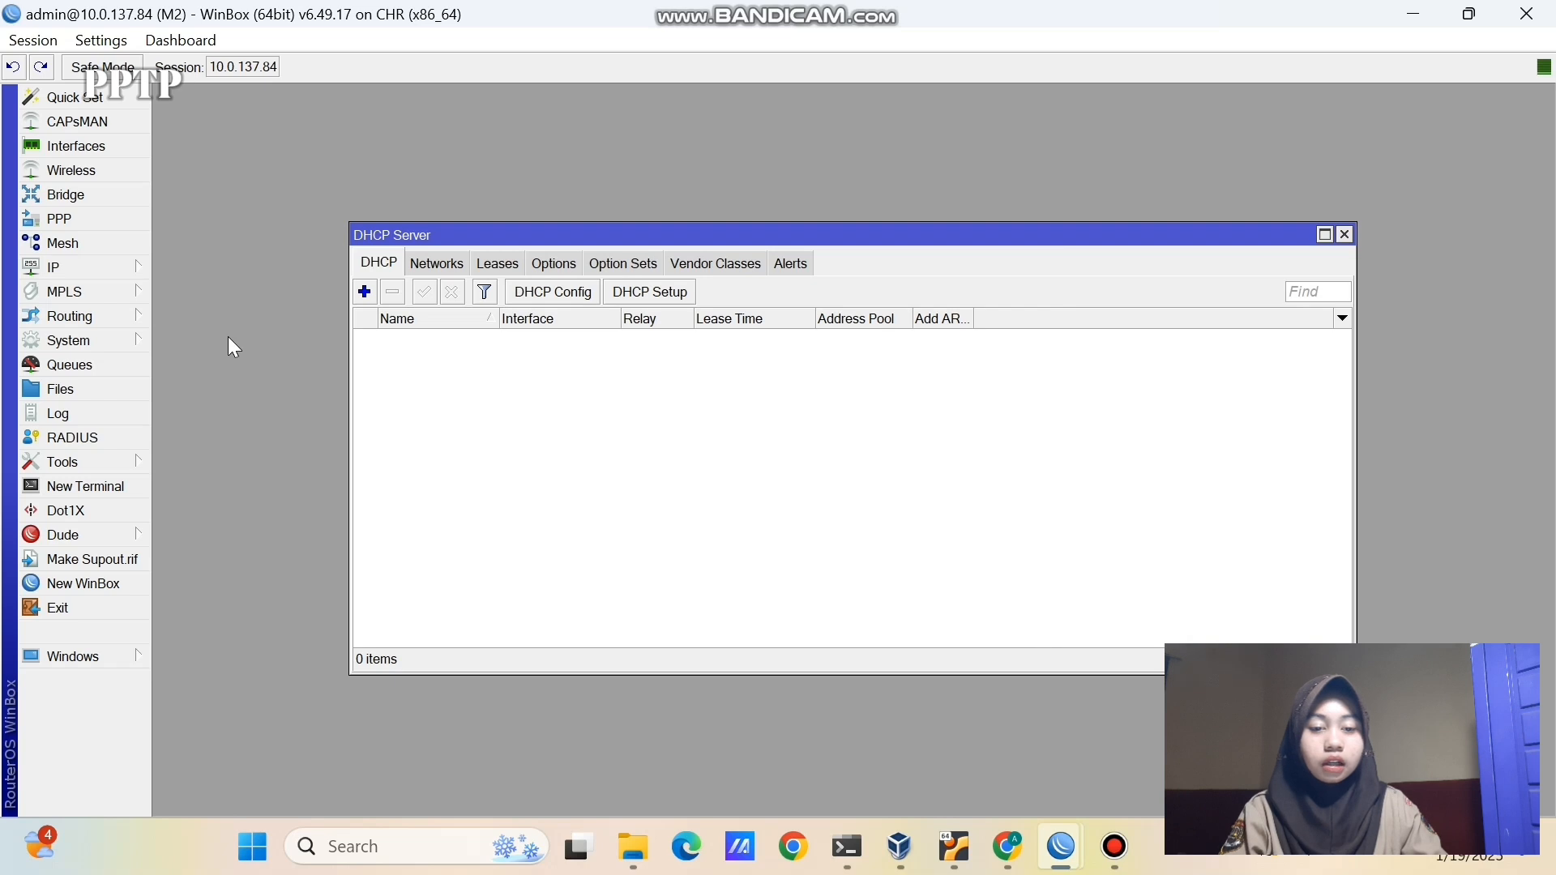
pyautogui.click(660, 292)
pyautogui.click(842, 444)
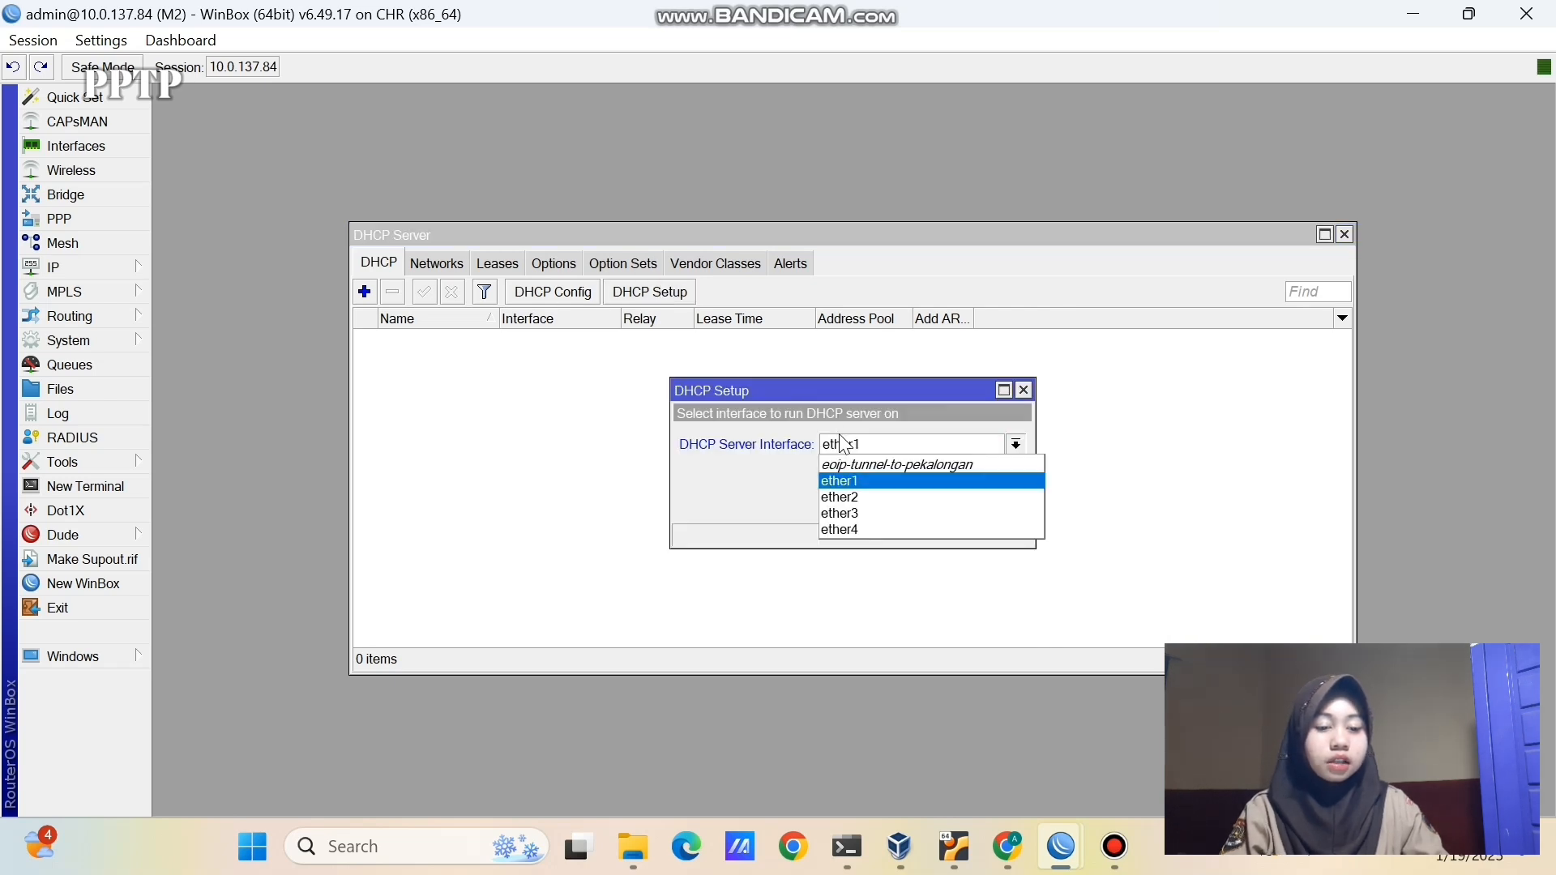
pyautogui.click(853, 496)
pyautogui.click(950, 507)
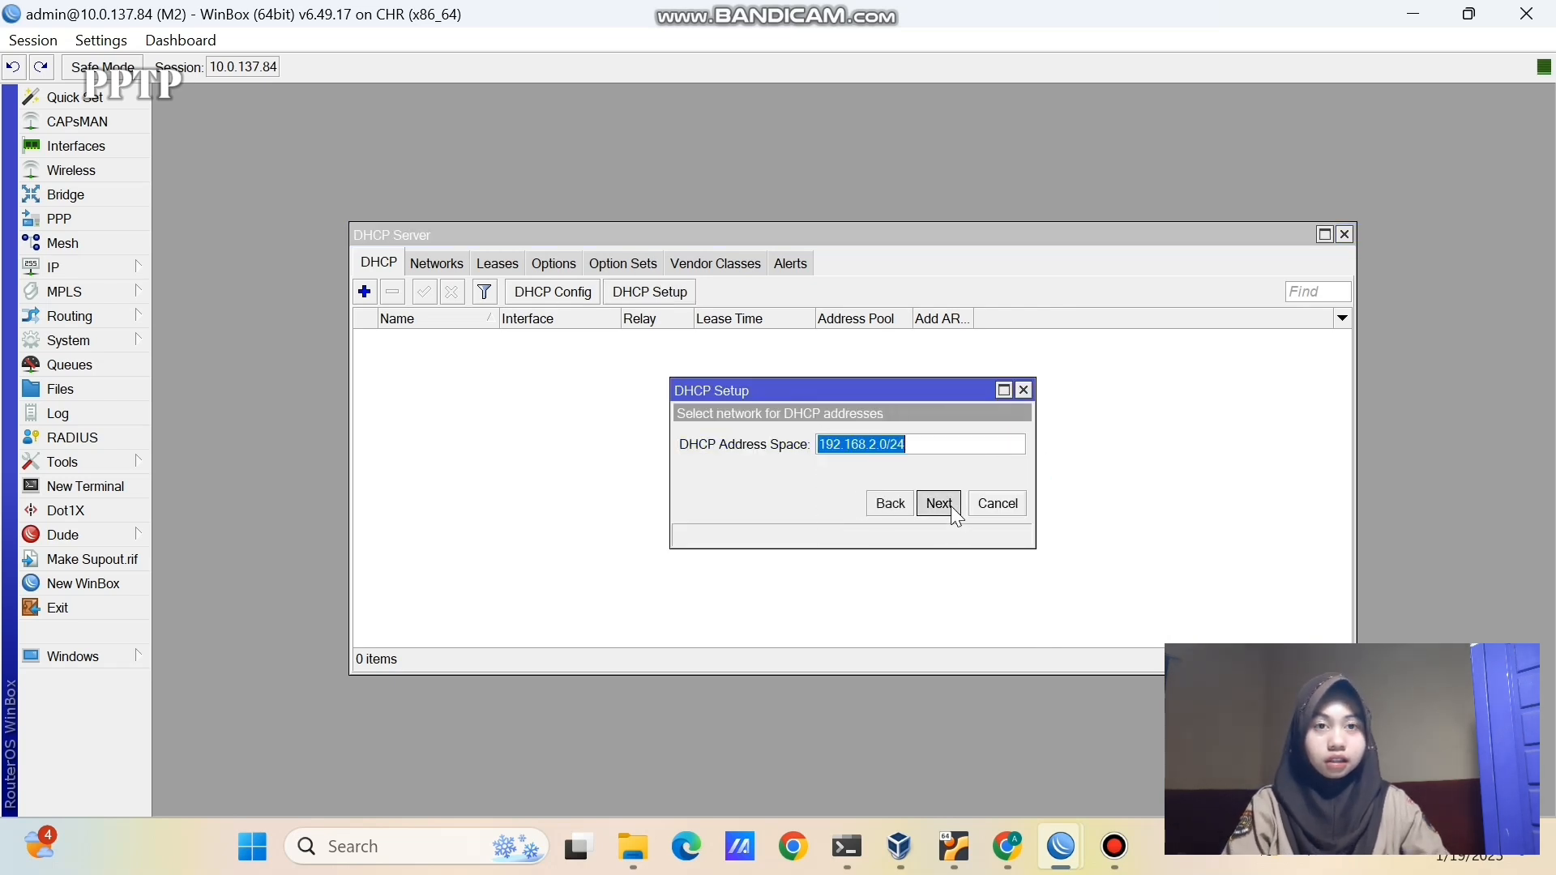
pyautogui.click(950, 506)
pyautogui.click(951, 506)
pyautogui.click(950, 506)
pyautogui.click(951, 505)
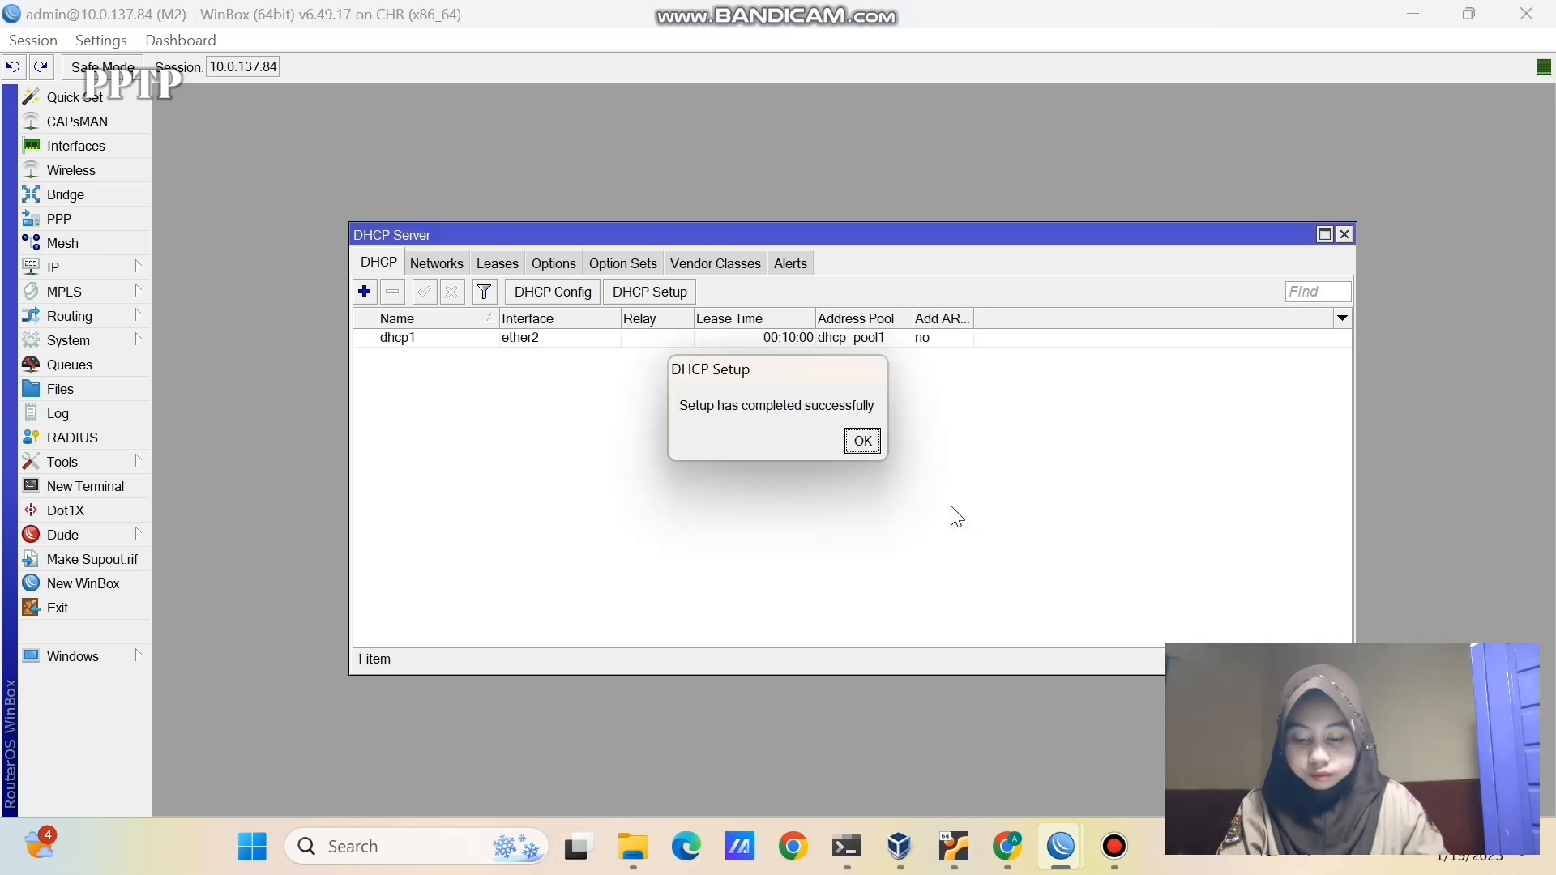
pyautogui.click(864, 441)
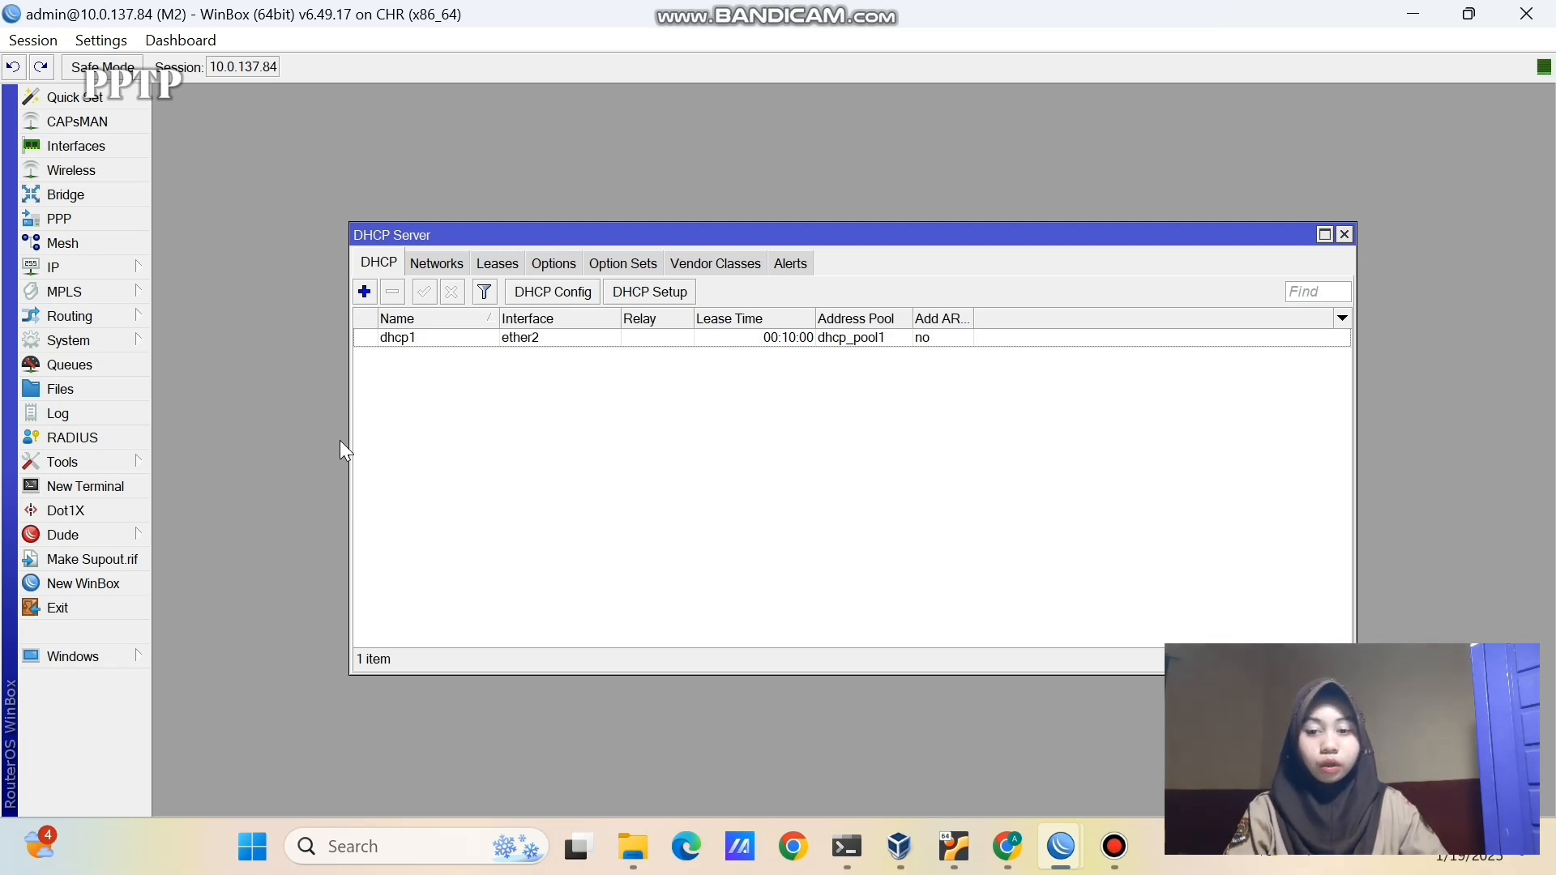
# - In a new terminal on M2, ping 8.8.8.8 and stop it to view the statistics
pyautogui.click(122, 485)
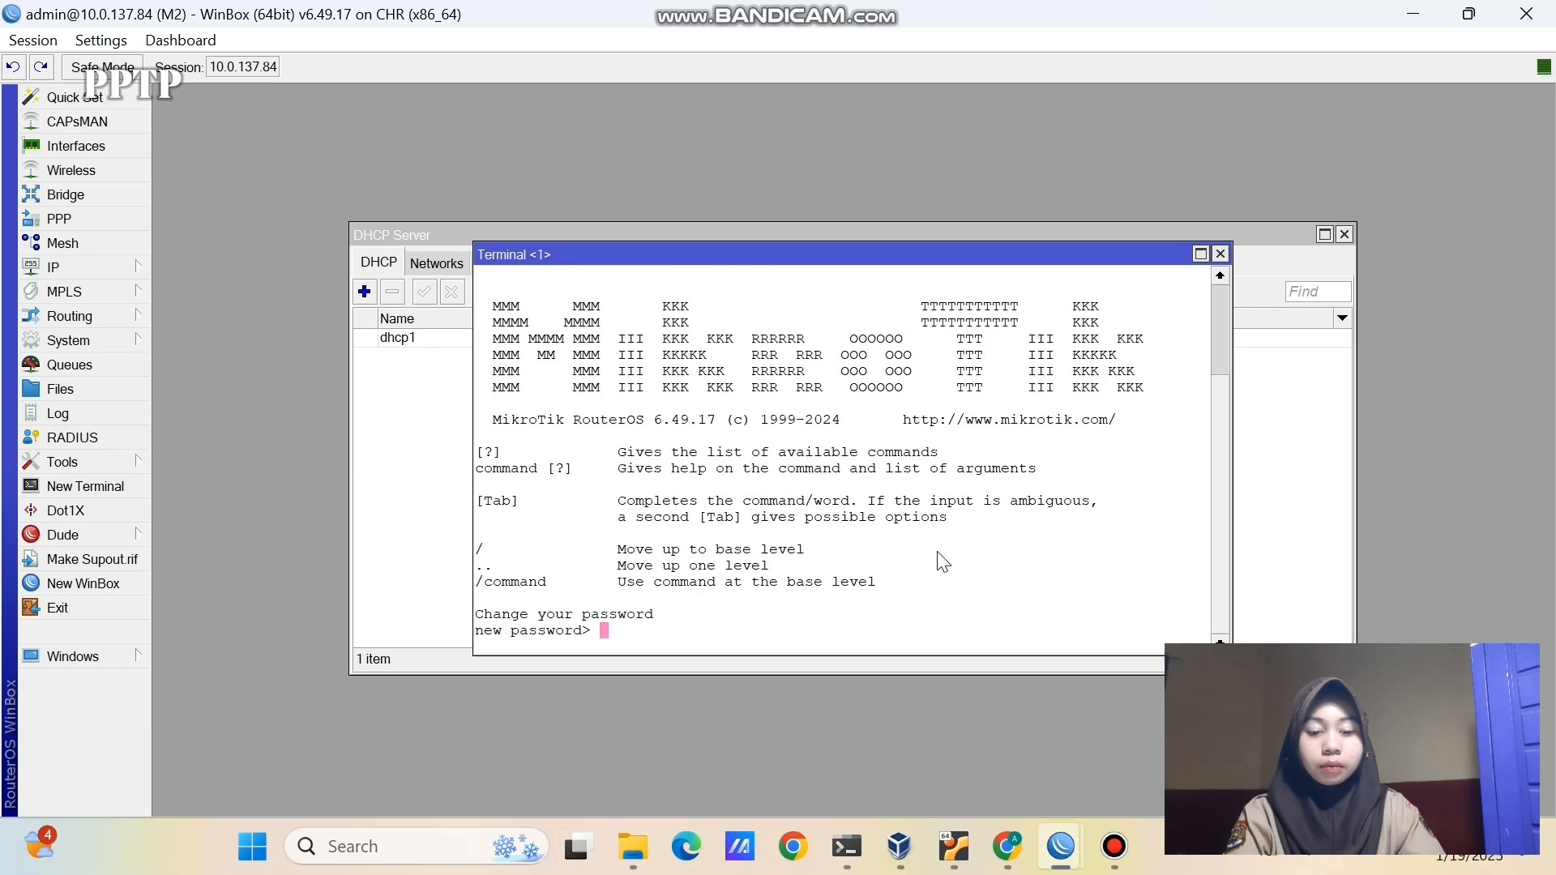
pyautogui.press('Return')
pyautogui.write('ping 8.8.8.8')
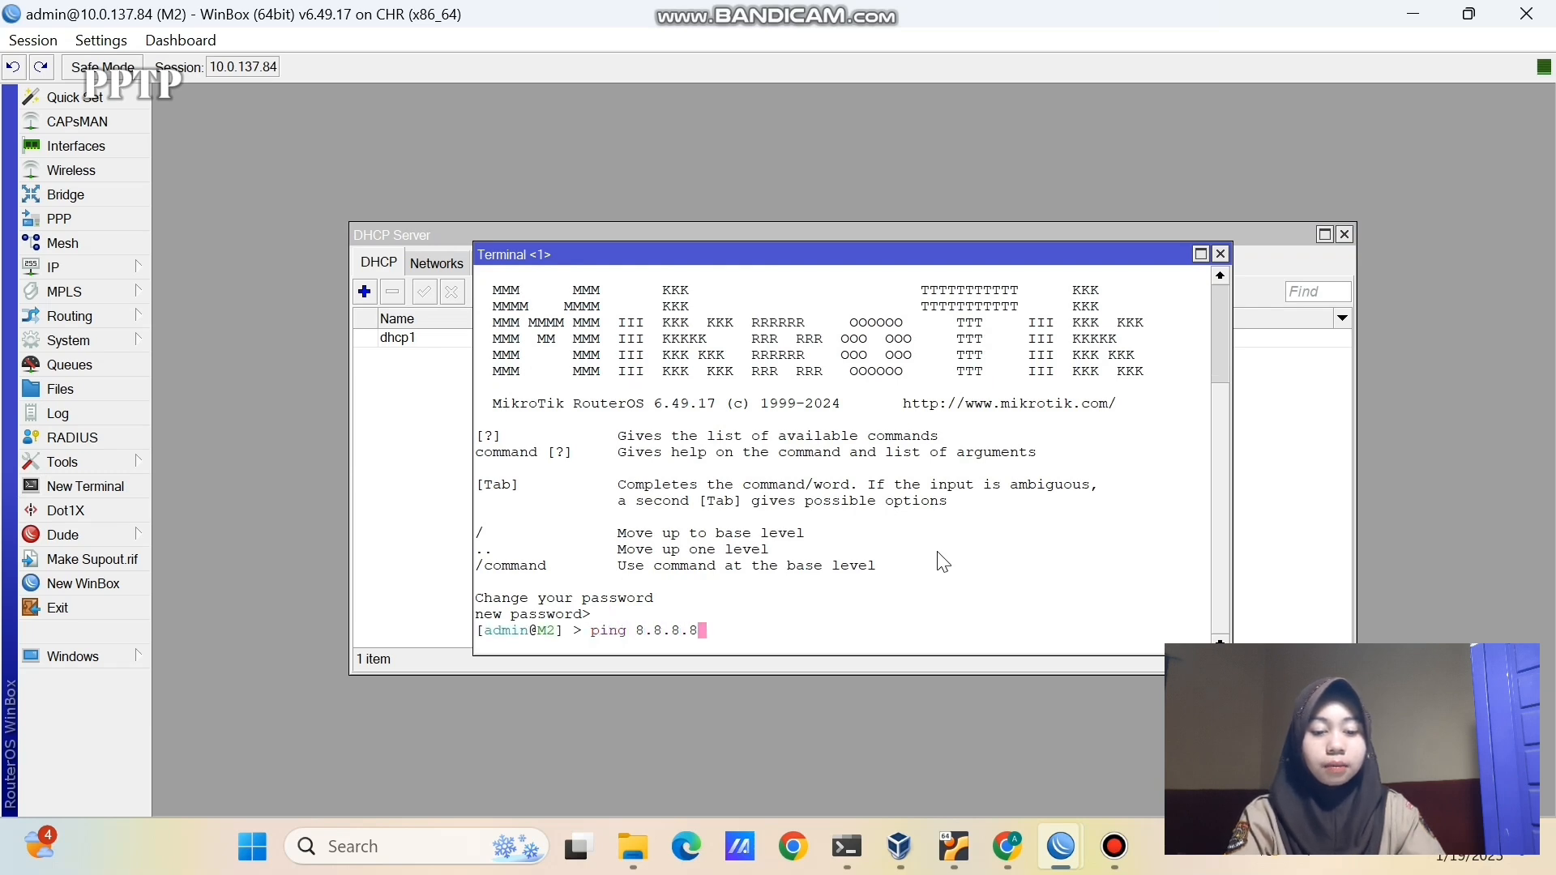
pyautogui.press('Return')
pyautogui.hotkey('ctrl', 'c')
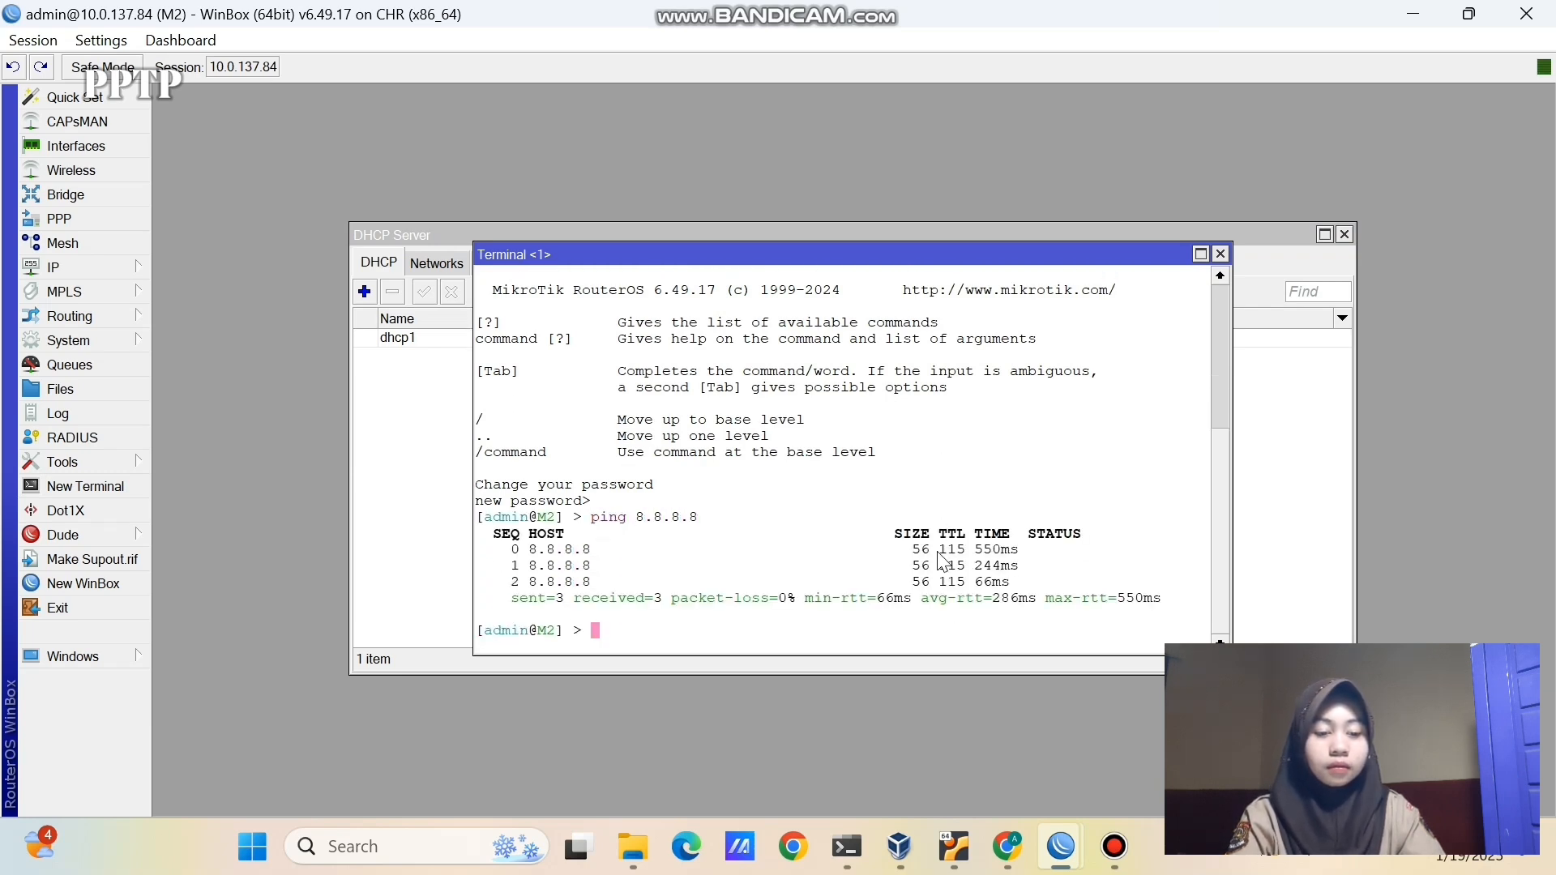
# - In a new terminal on M1, ping 8.8.8.8
pyautogui.click(931, 734)
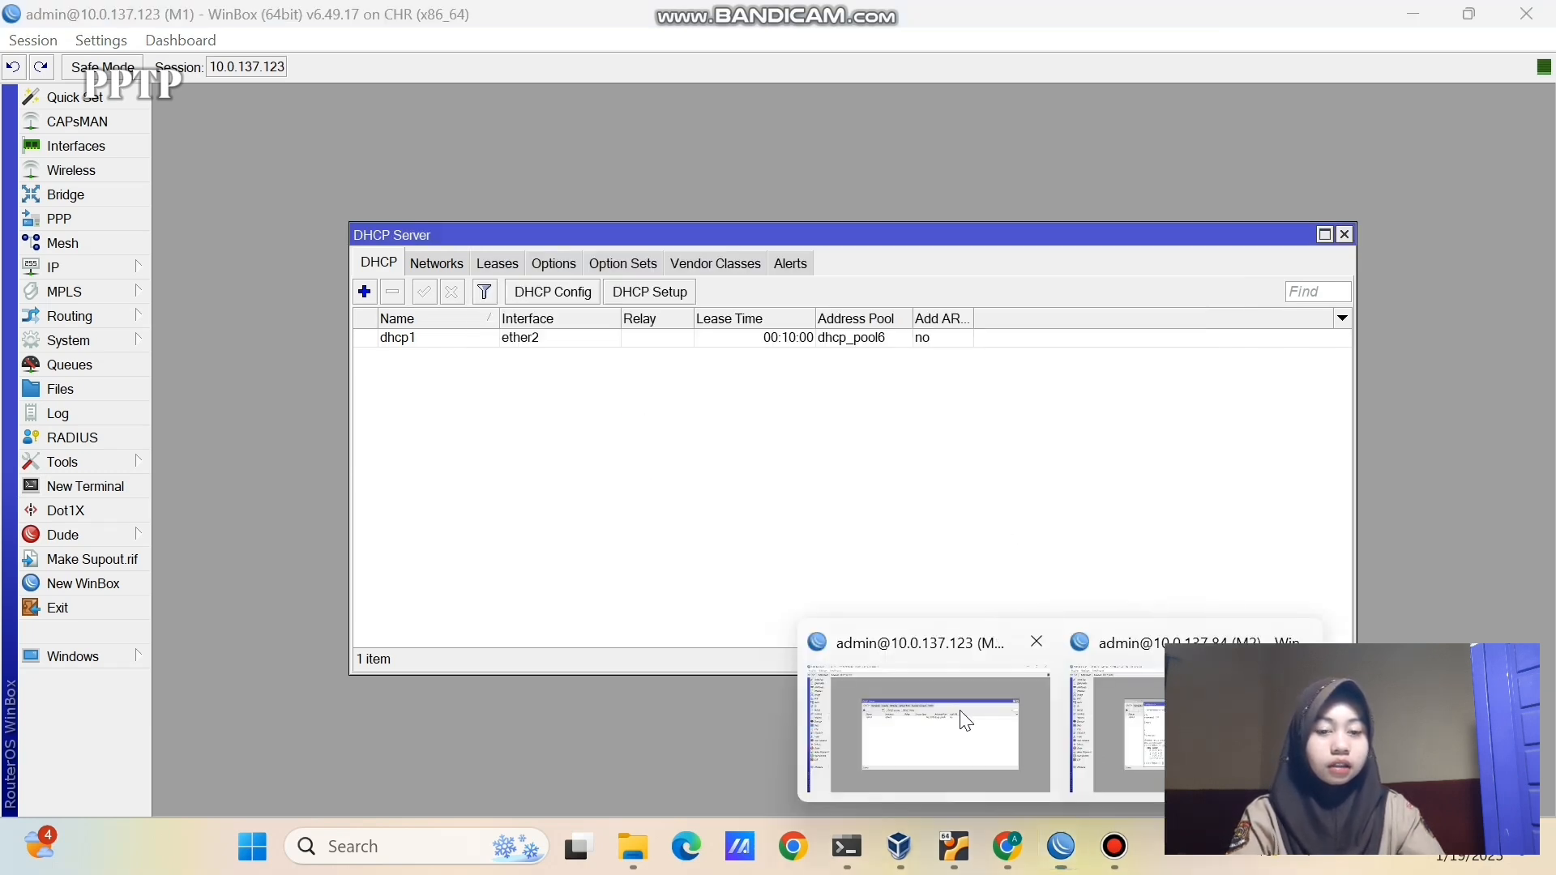
pyautogui.click(125, 484)
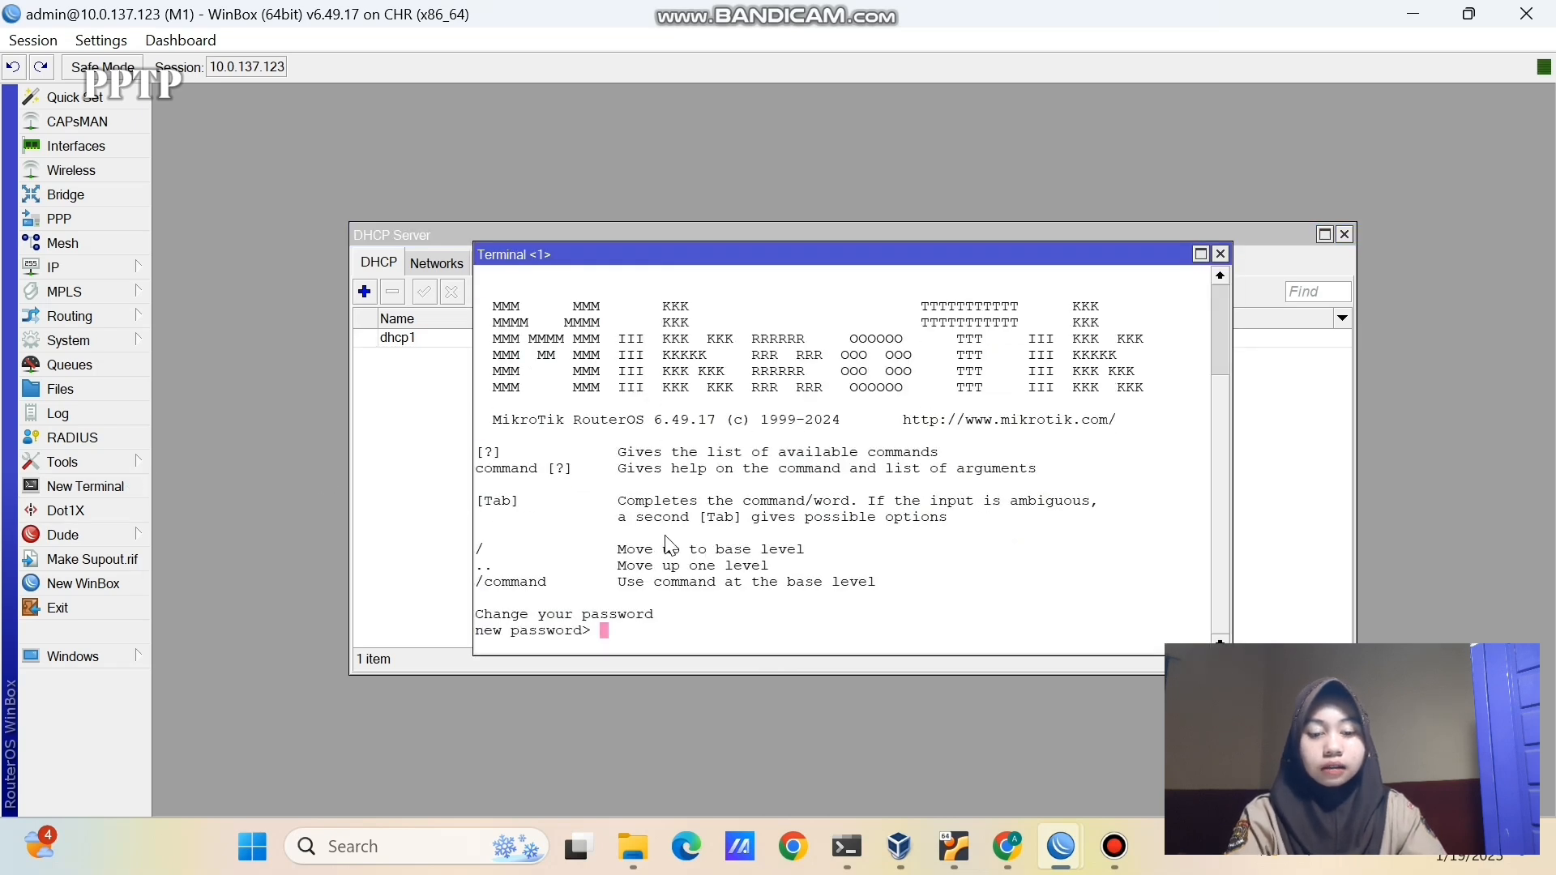
pyautogui.press('Return')
pyautogui.write('ping 8.8.8.8')
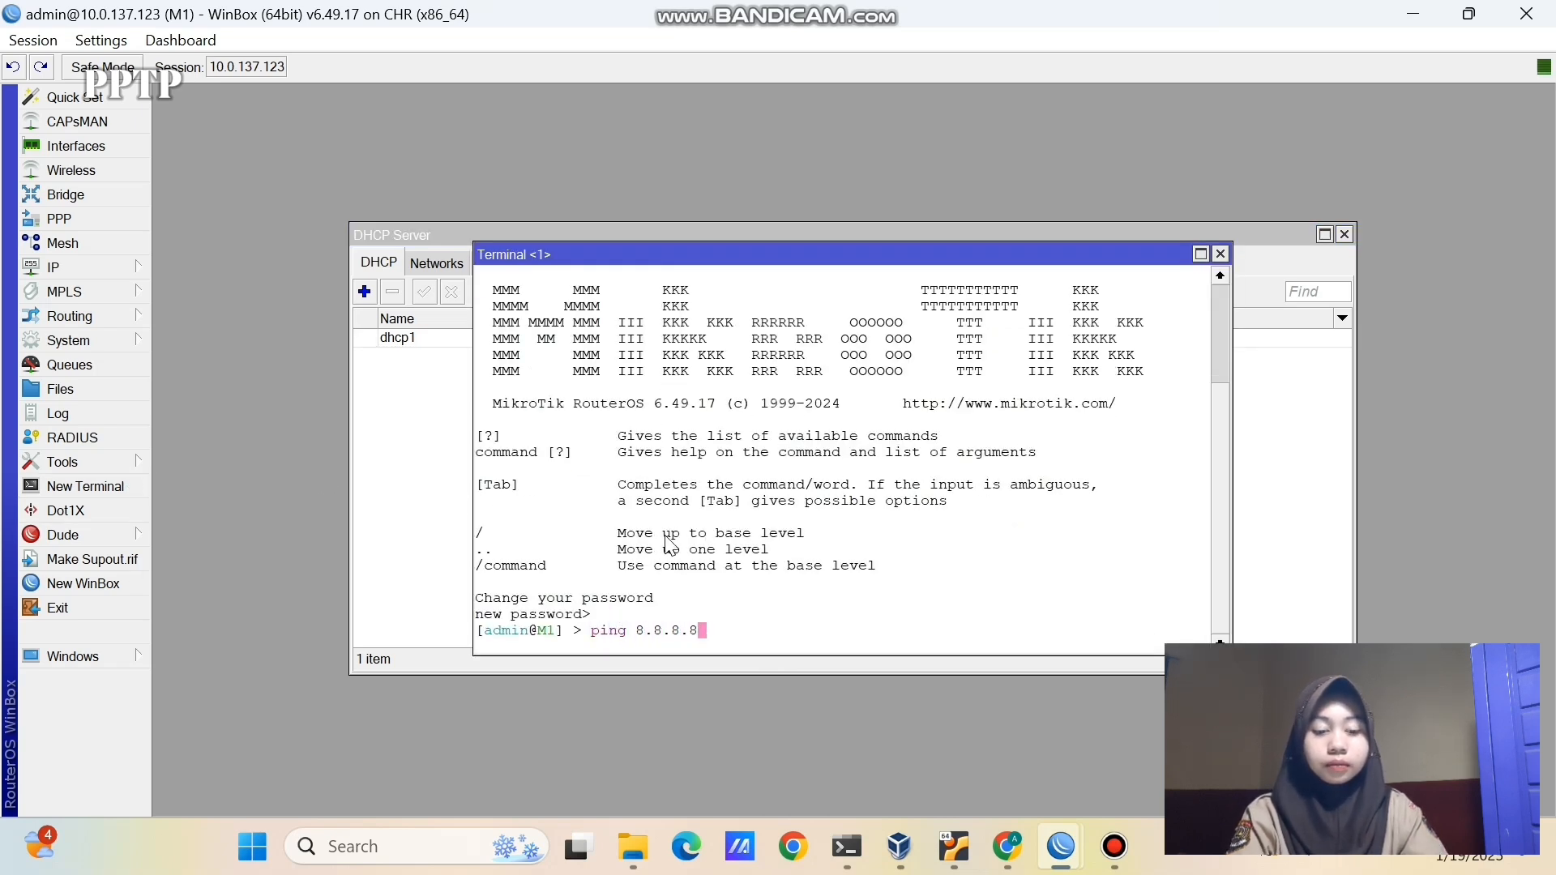
pyautogui.press('Return')
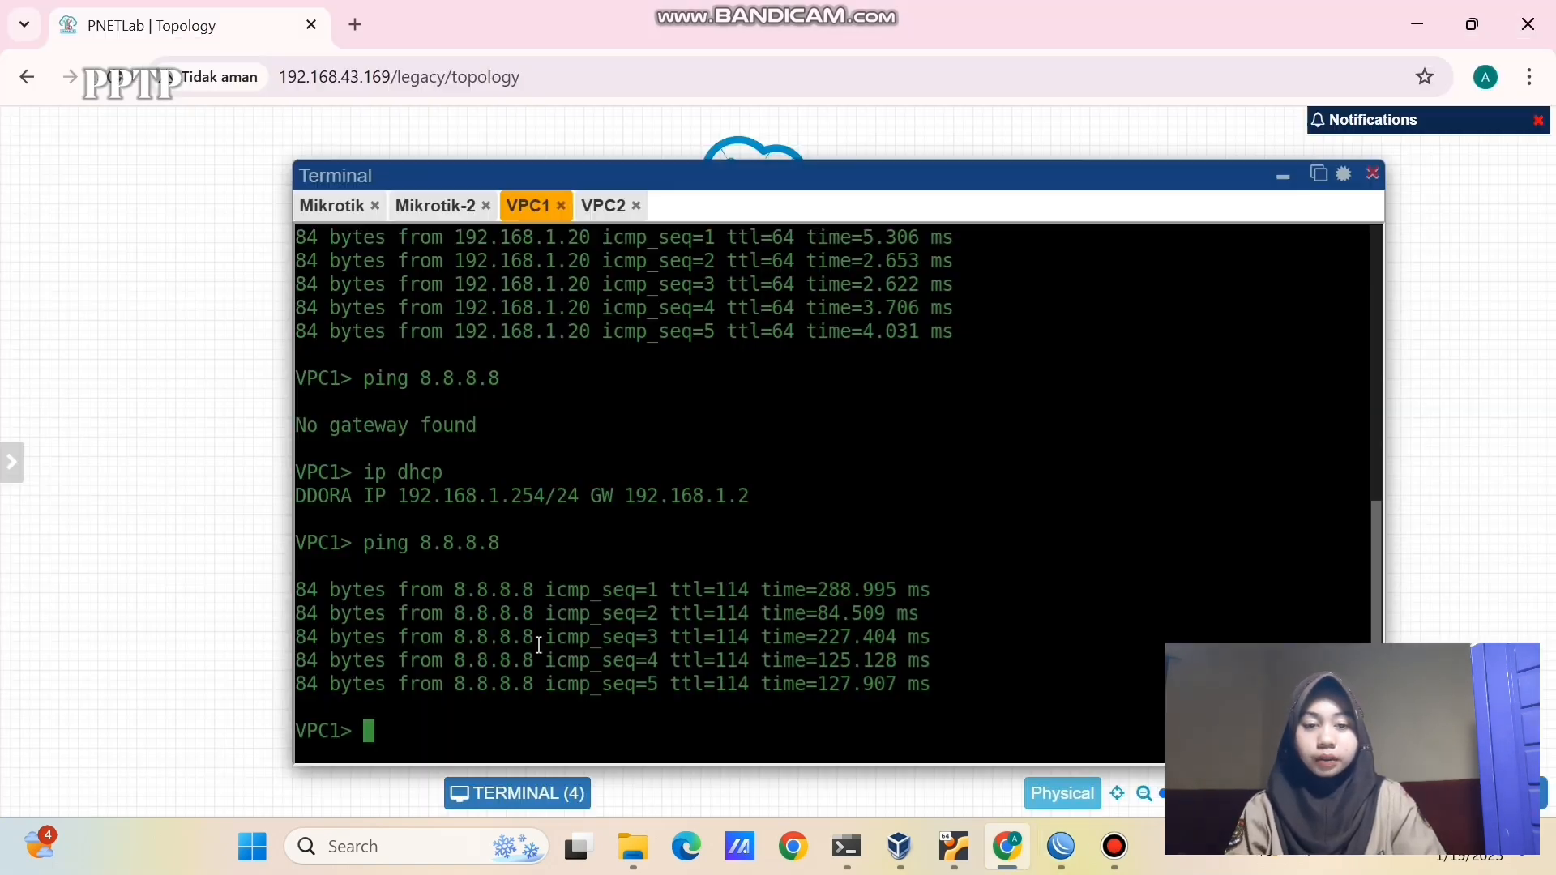
# - Run ip dhcp on the VPC1 and VPC2 consoles to obtain DHCP leases
pyautogui.write('ping 8.8.8.8')
pyautogui.press('BackSpace')
pyautogui.press('BackSpace')
pyautogui.press('BackSpace')
pyautogui.press('BackSpace')
pyautogui.press('BackSpace')
pyautogui.press('BackSpace')
pyautogui.press('BackSpace')
pyautogui.press('BackSpace')
pyautogui.press('BackSpace')
pyautogui.press('BackSpace')
pyautogui.press('BackSpace')
pyautogui.press('BackSpace')
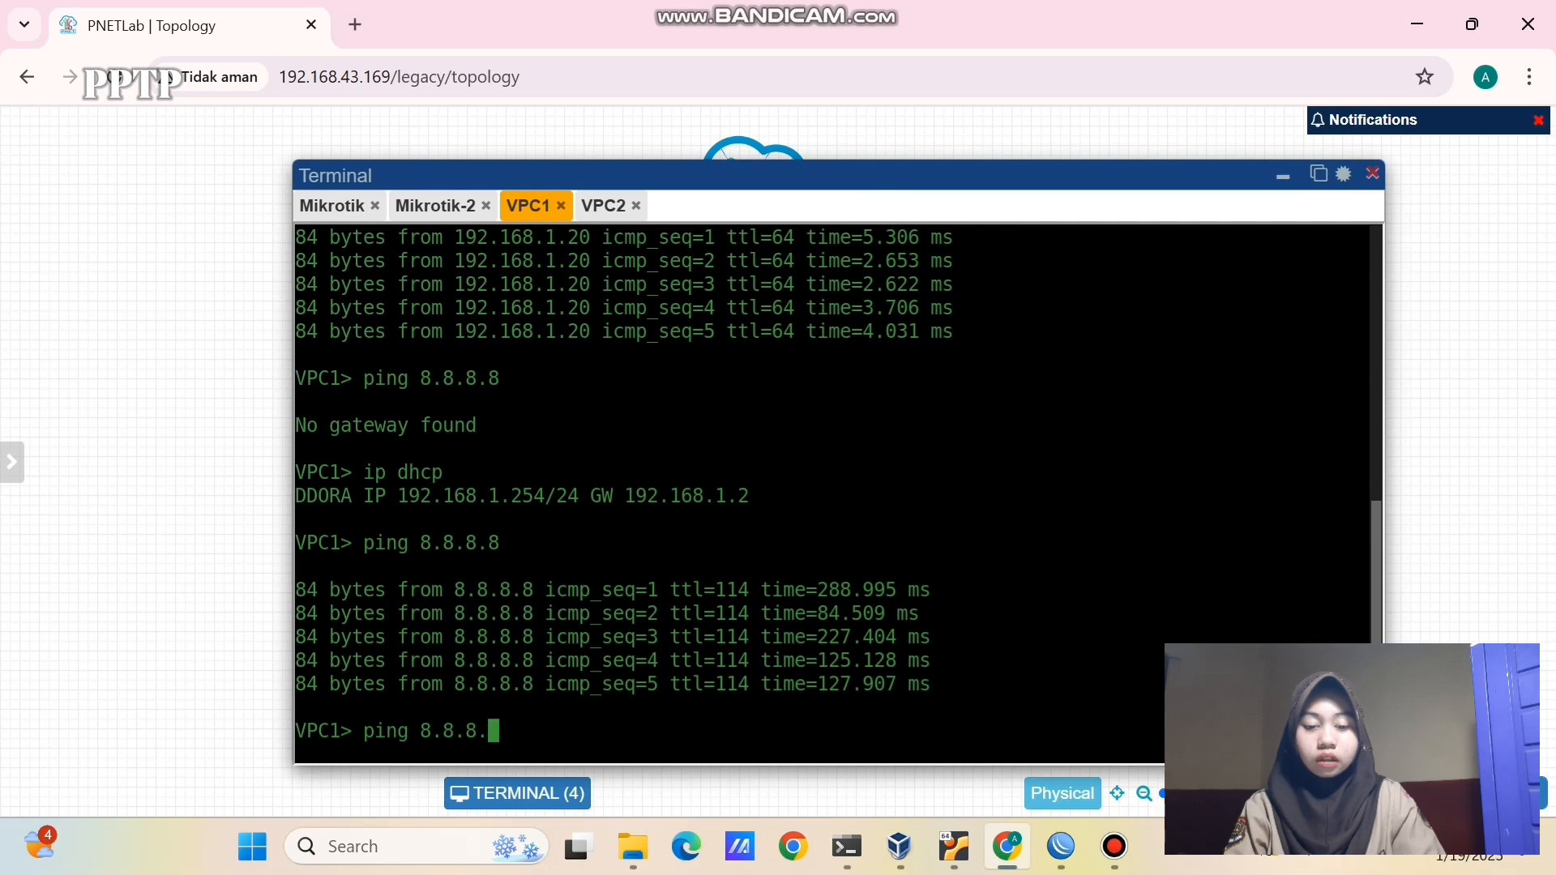
pyautogui.write('ip dhcp')
pyautogui.press('Return')
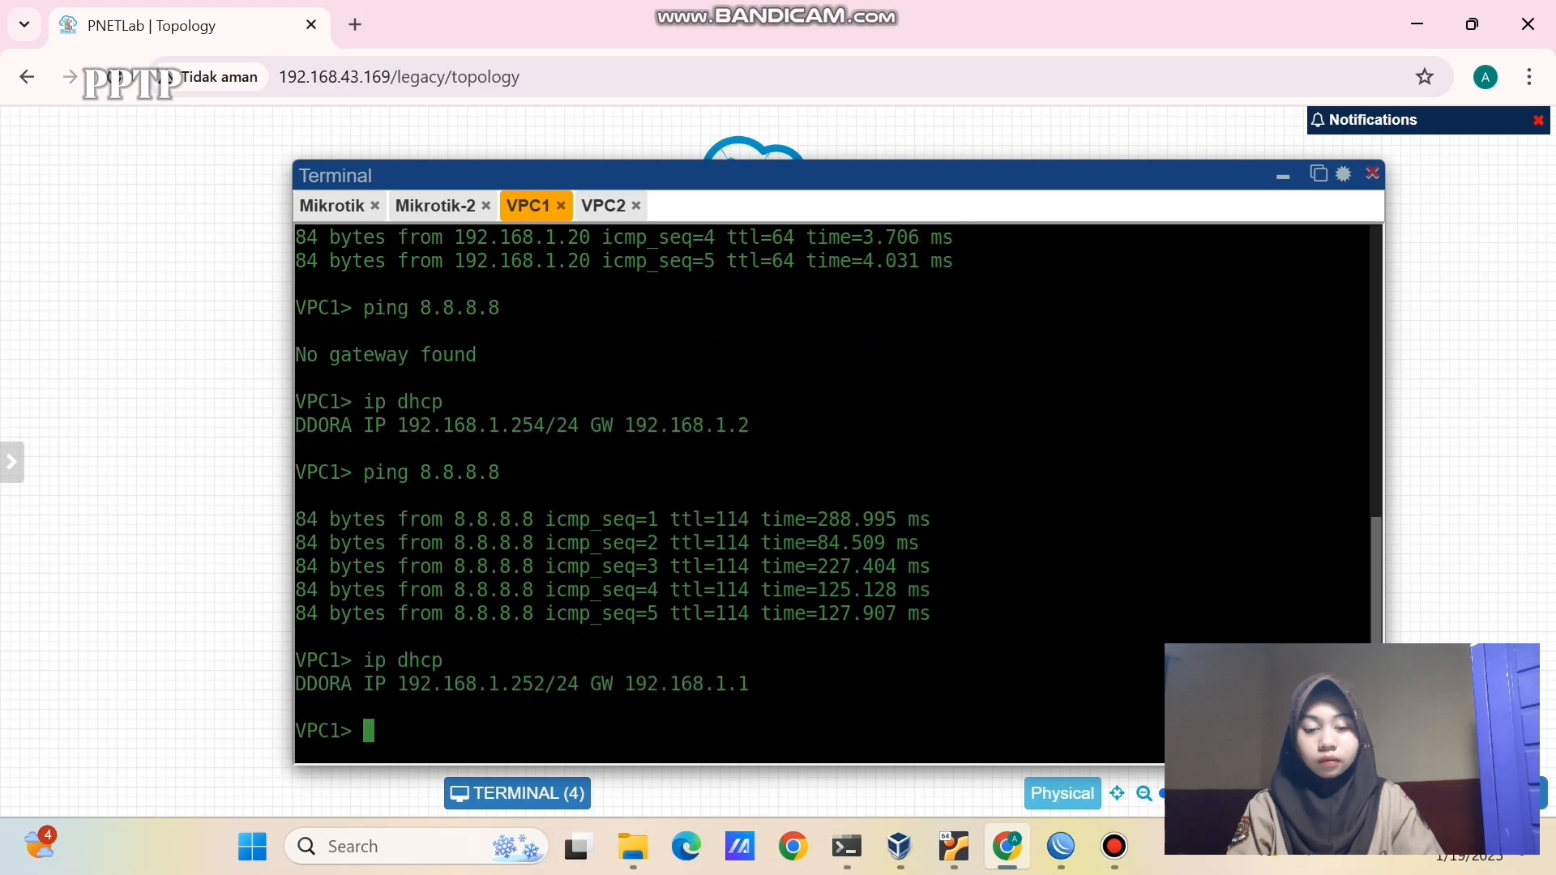
pyautogui.click(603, 206)
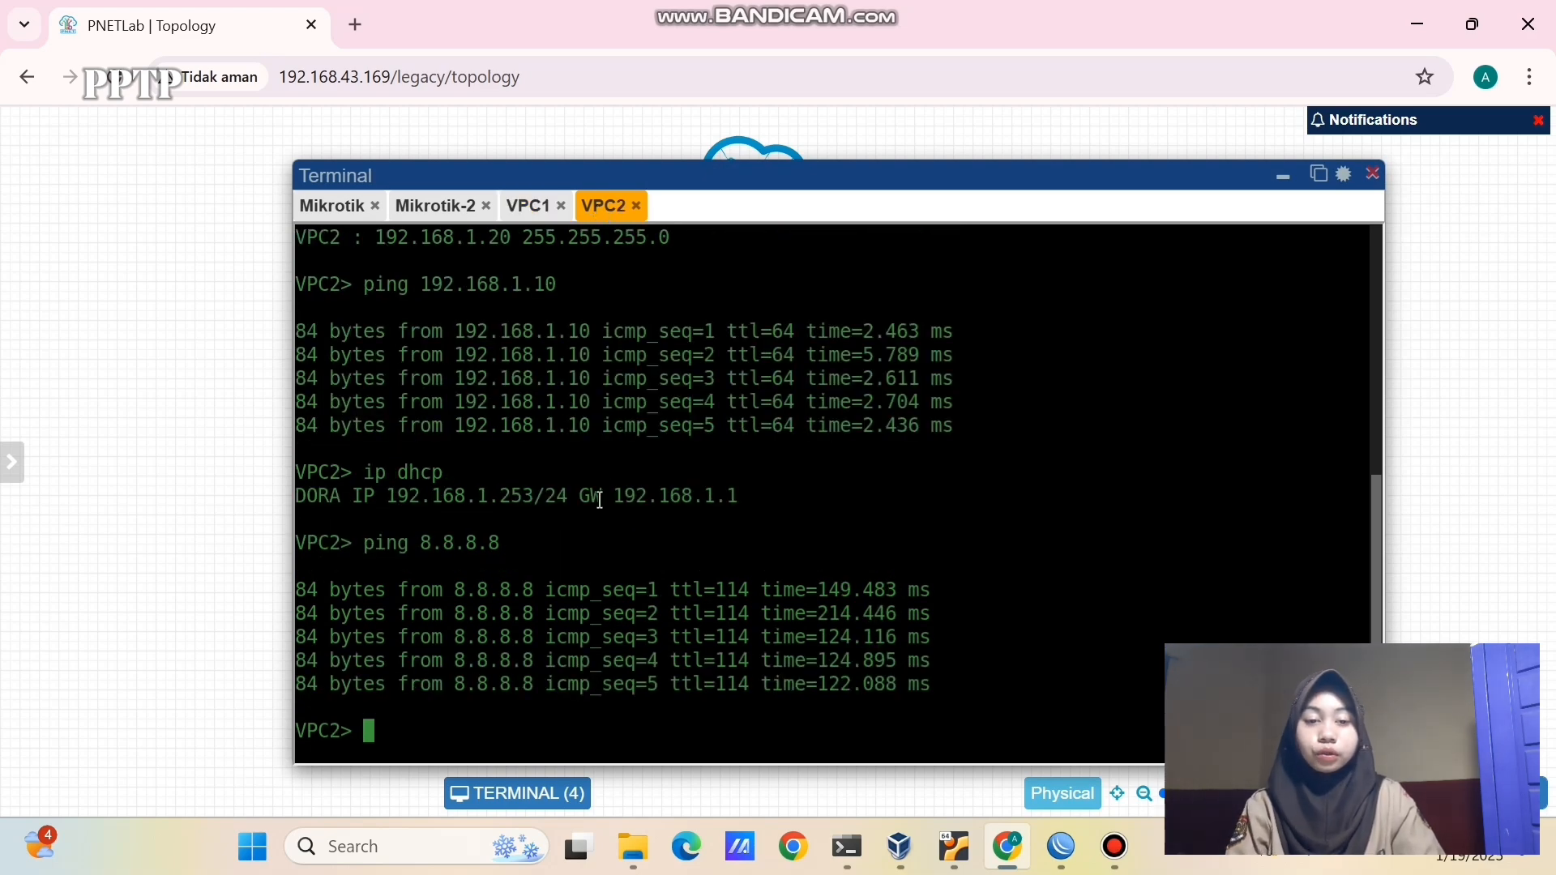
pyautogui.write('ip dhcp')
pyautogui.press('Return')
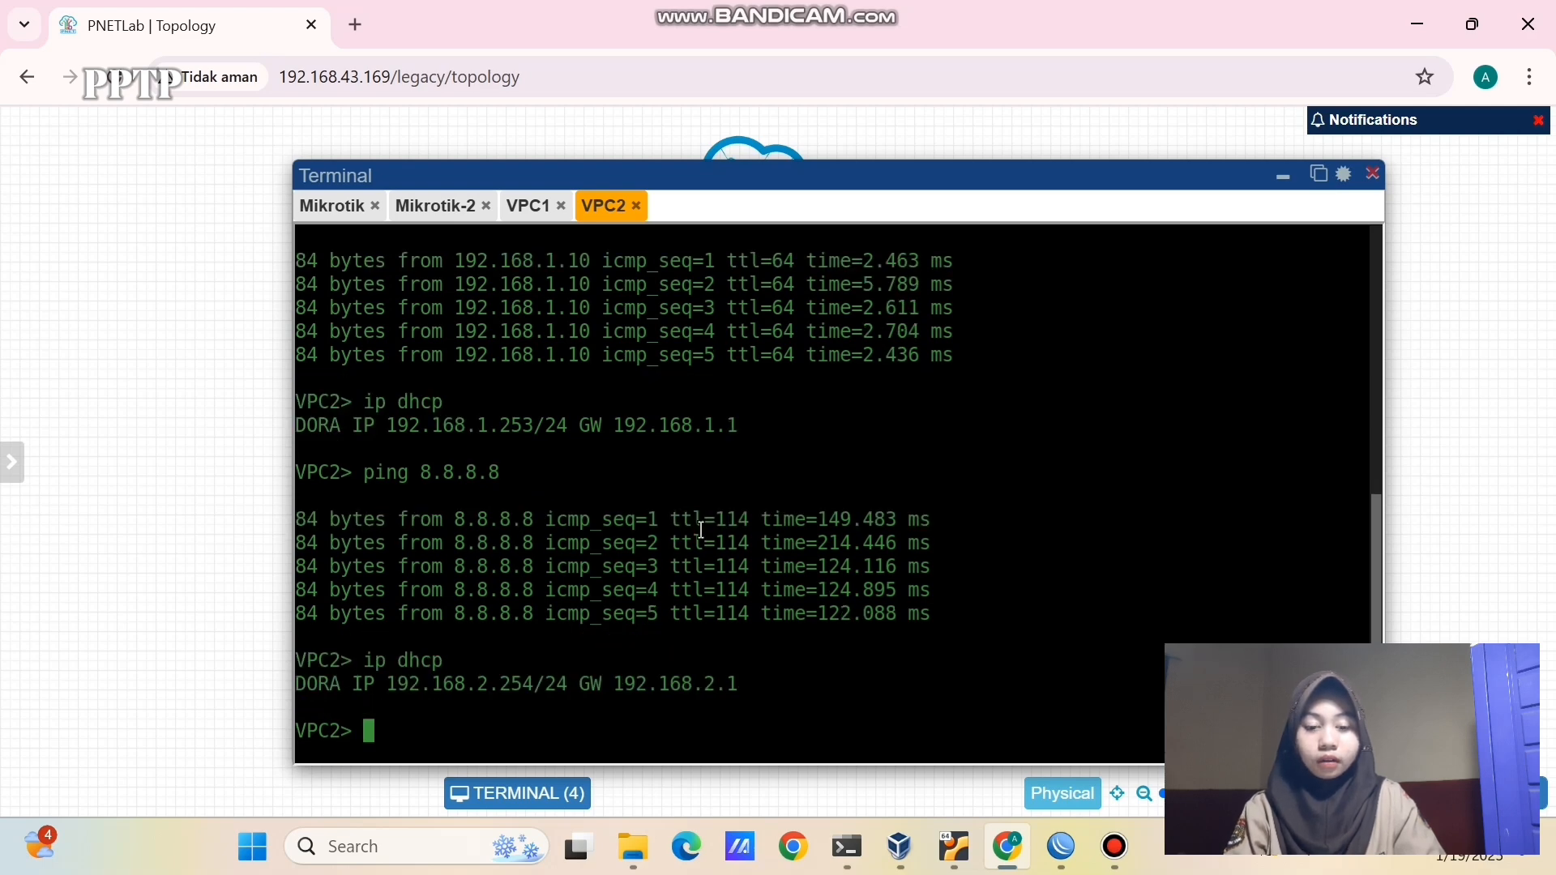
# - Ping 8.8.8.8 from VPC2 and then from VPC1
pyautogui.write('ping')
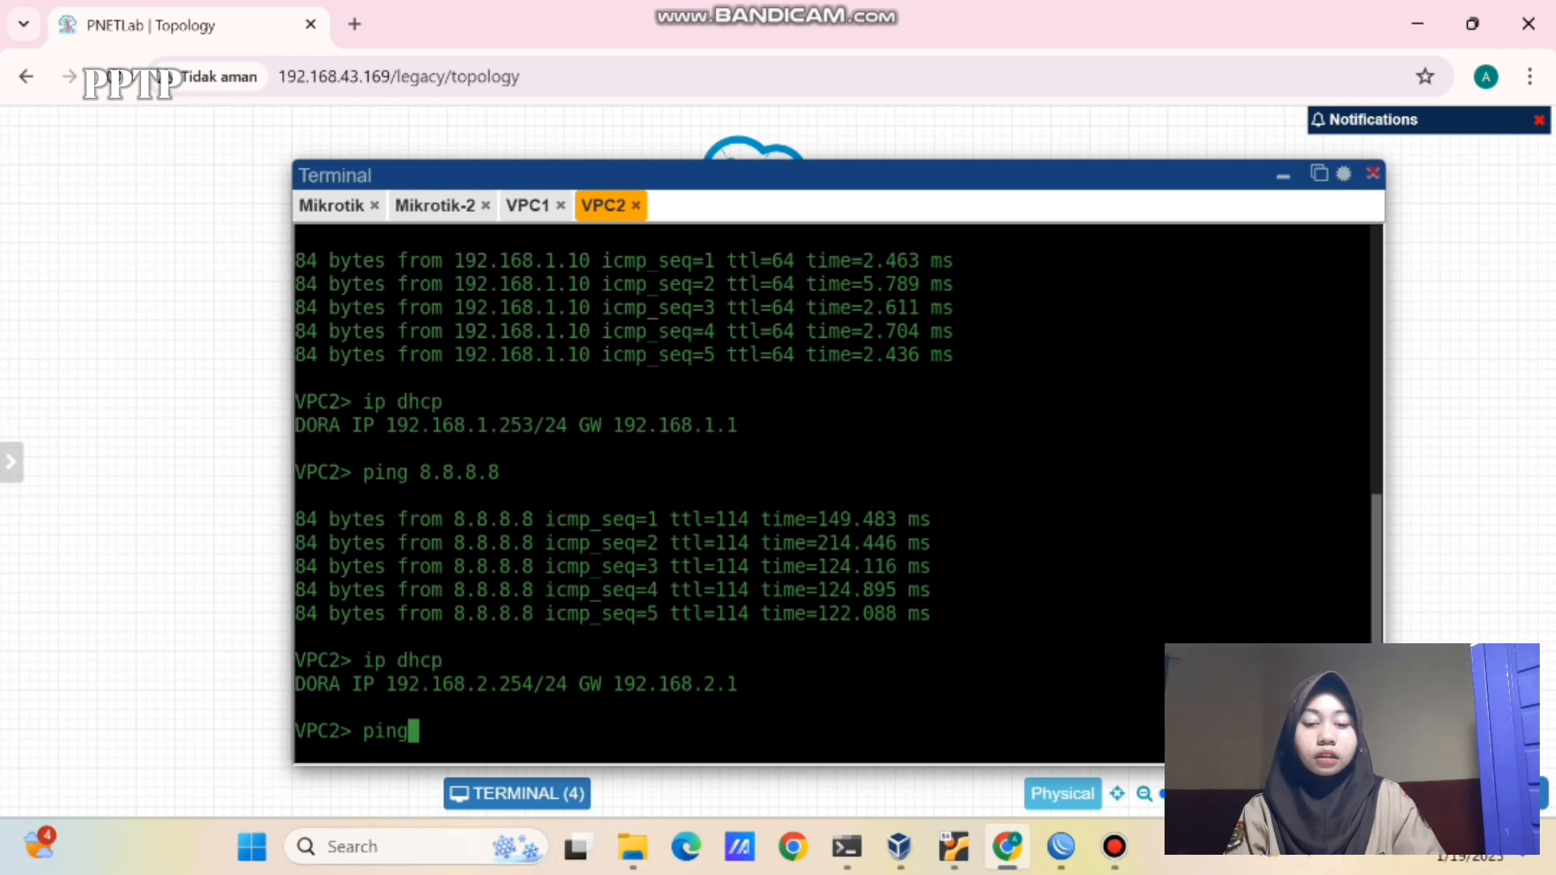
pyautogui.write(' 8.8.8.8')
pyautogui.press('Return')
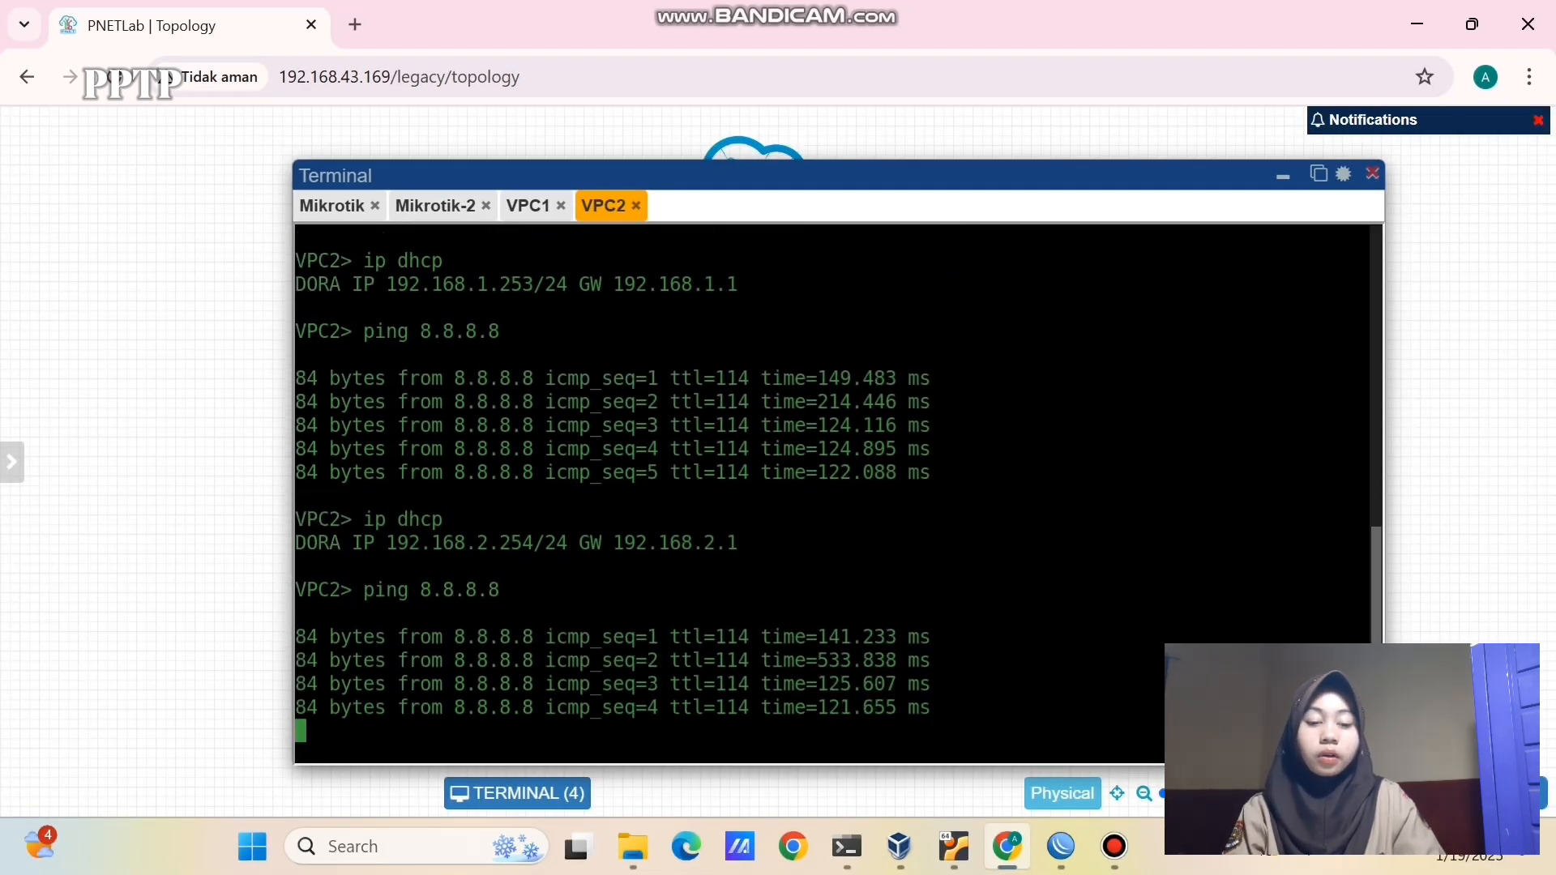
pyautogui.click(525, 207)
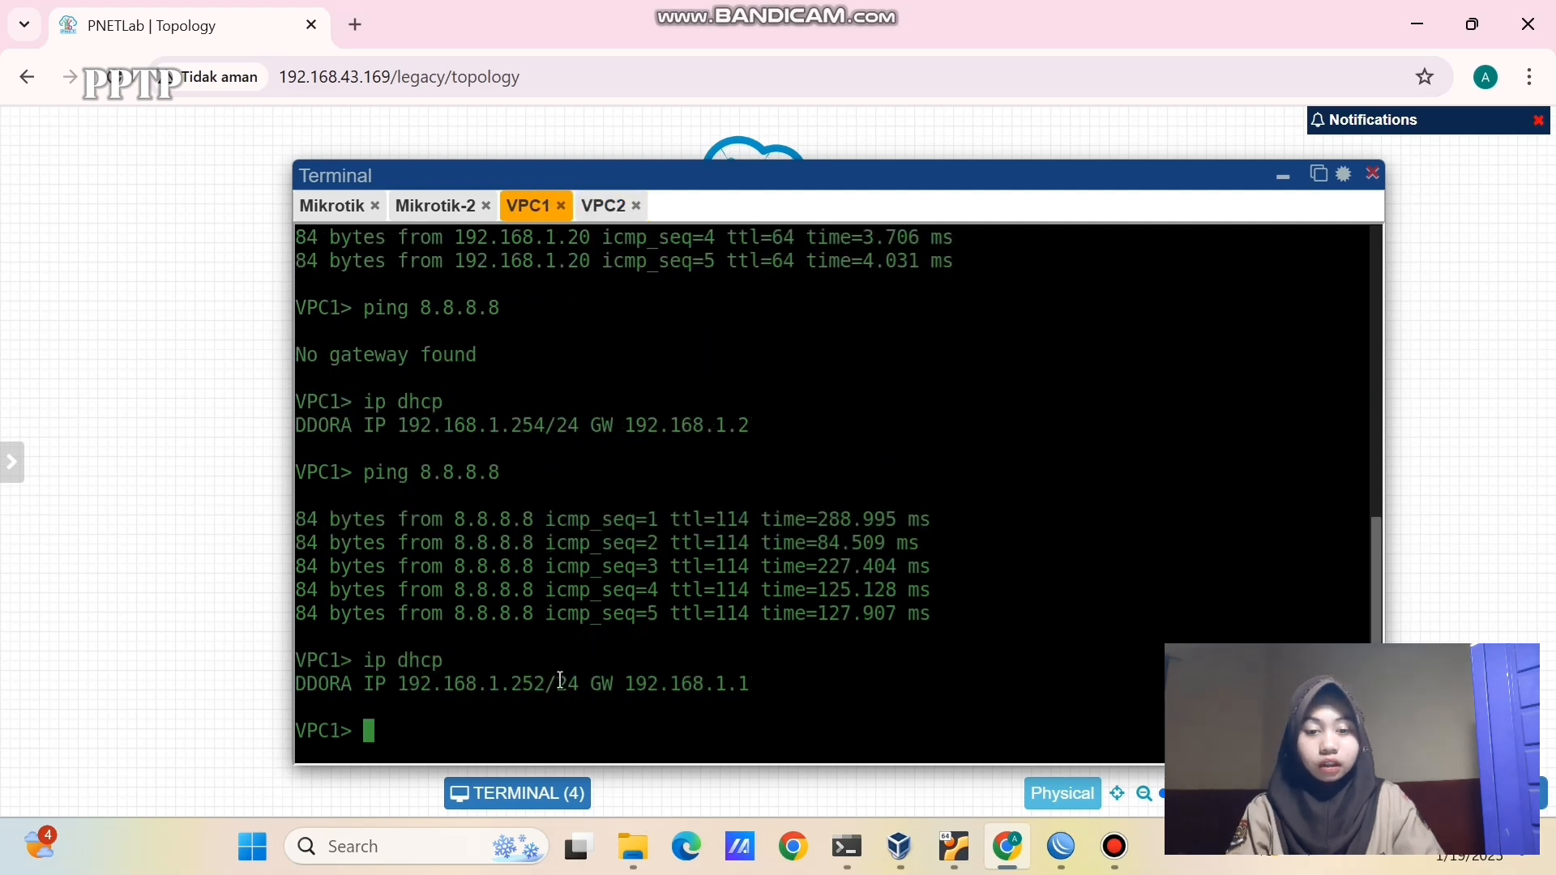
pyautogui.write('ping 8.8.8.8')
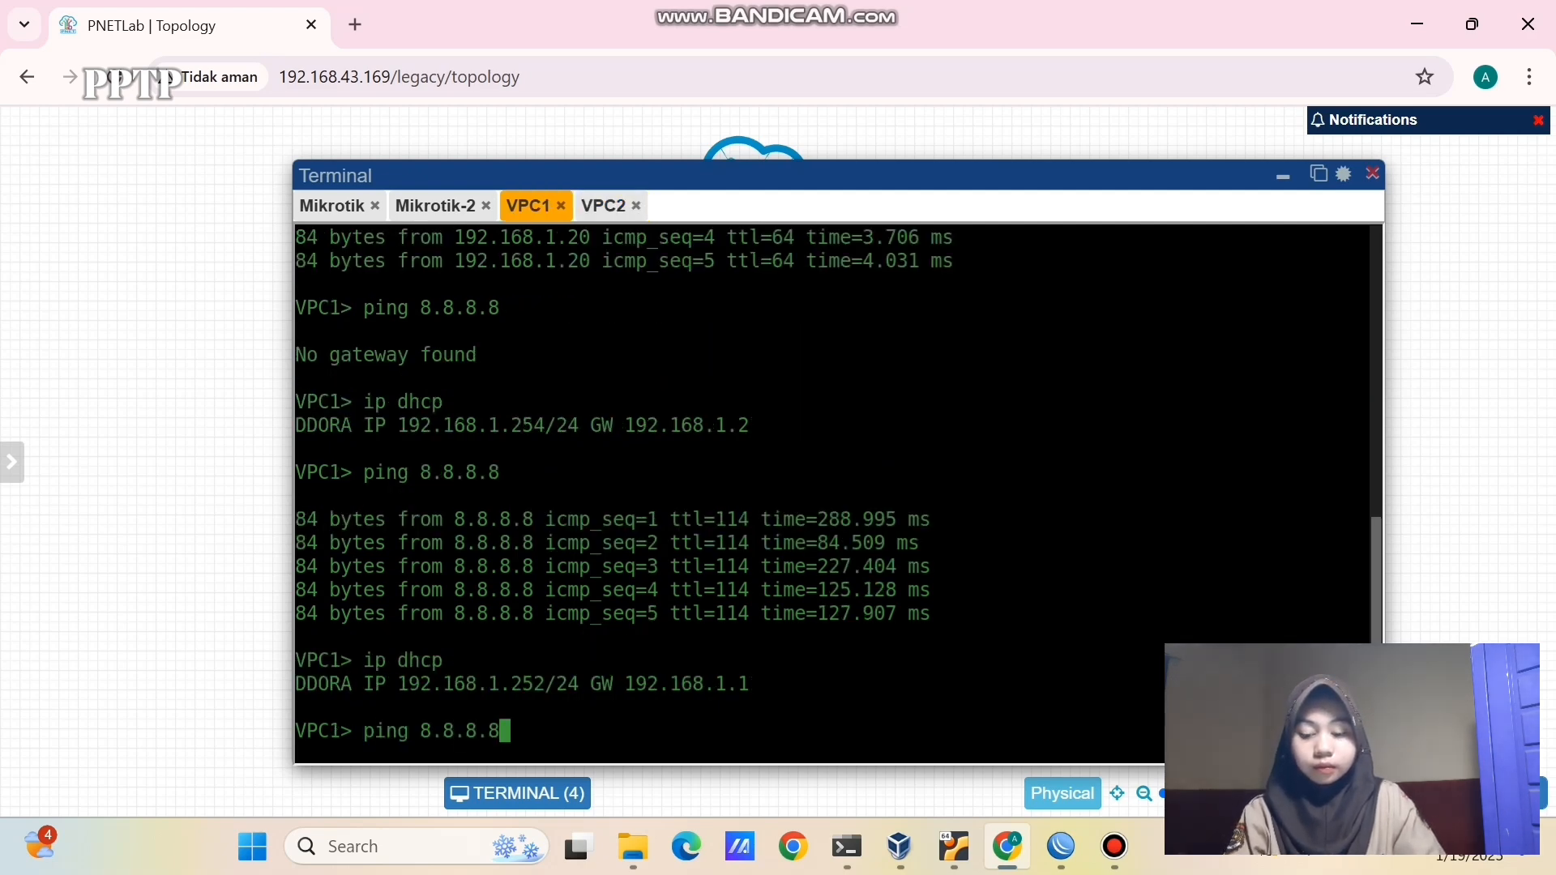
pyautogui.press('Return')
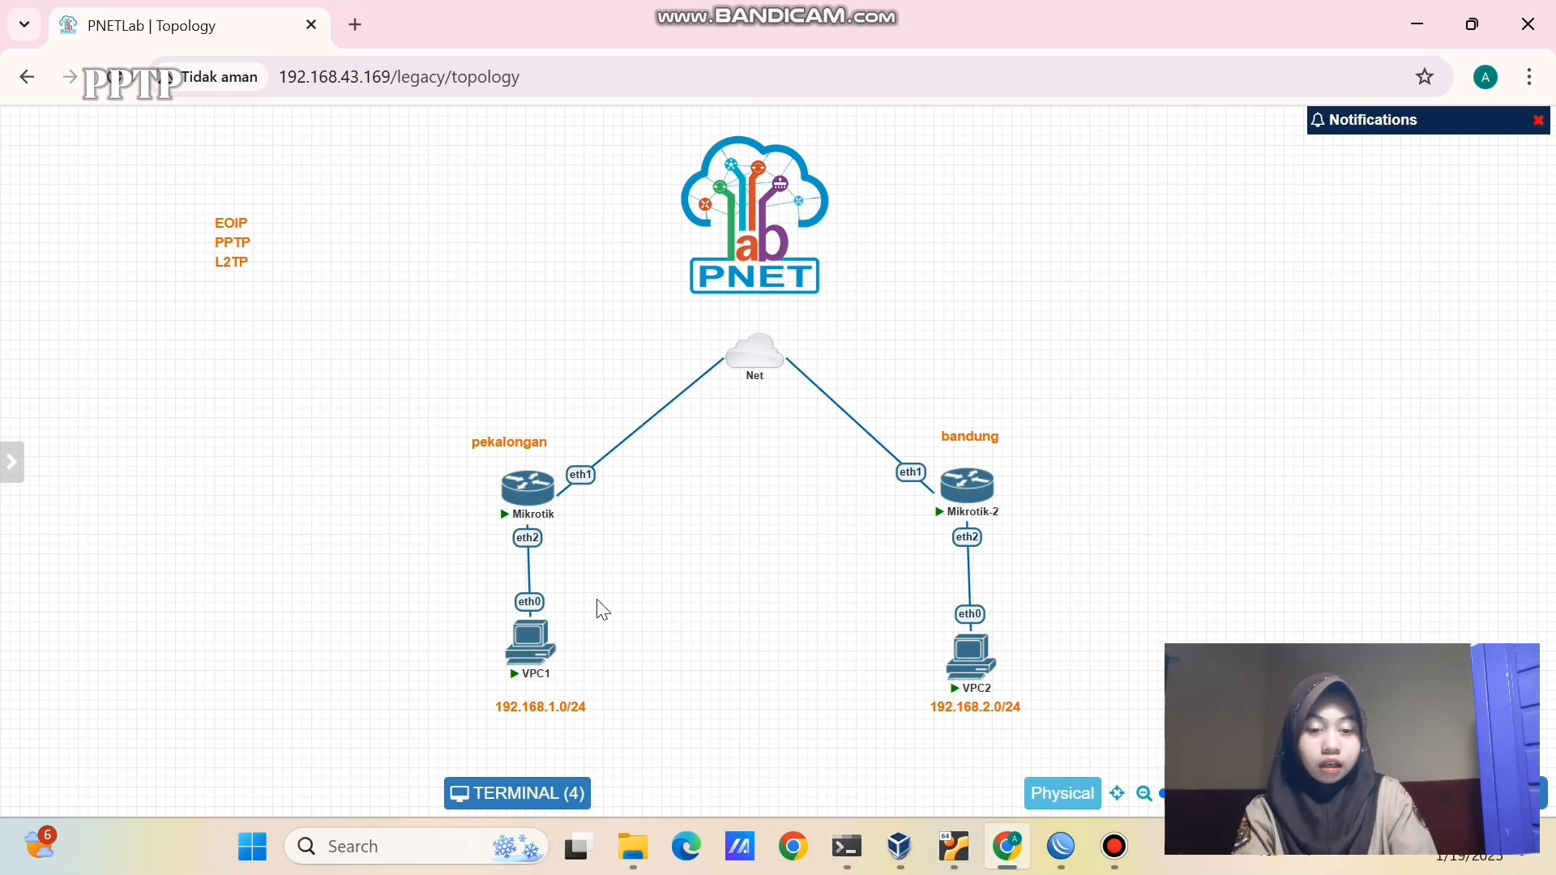
# - Spread the topology by moving the pekalongan group left and the bandung group right
pyautogui.moveTo(398, 398); pyautogui.dragTo(623, 728)
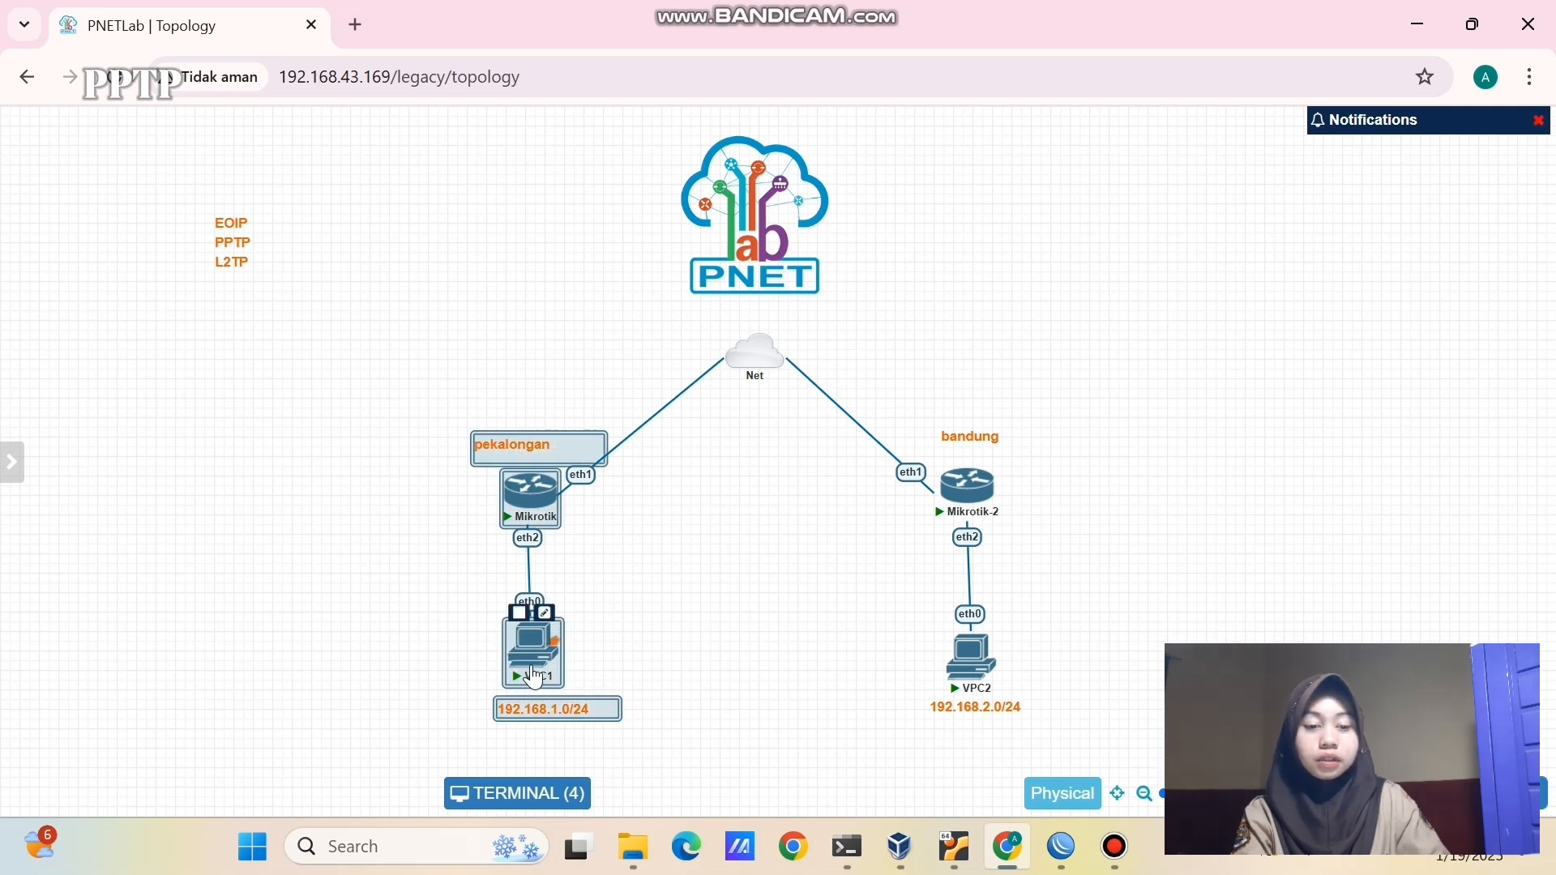
pyautogui.moveTo(534, 677); pyautogui.dragTo(359, 643)
pyautogui.click(834, 667)
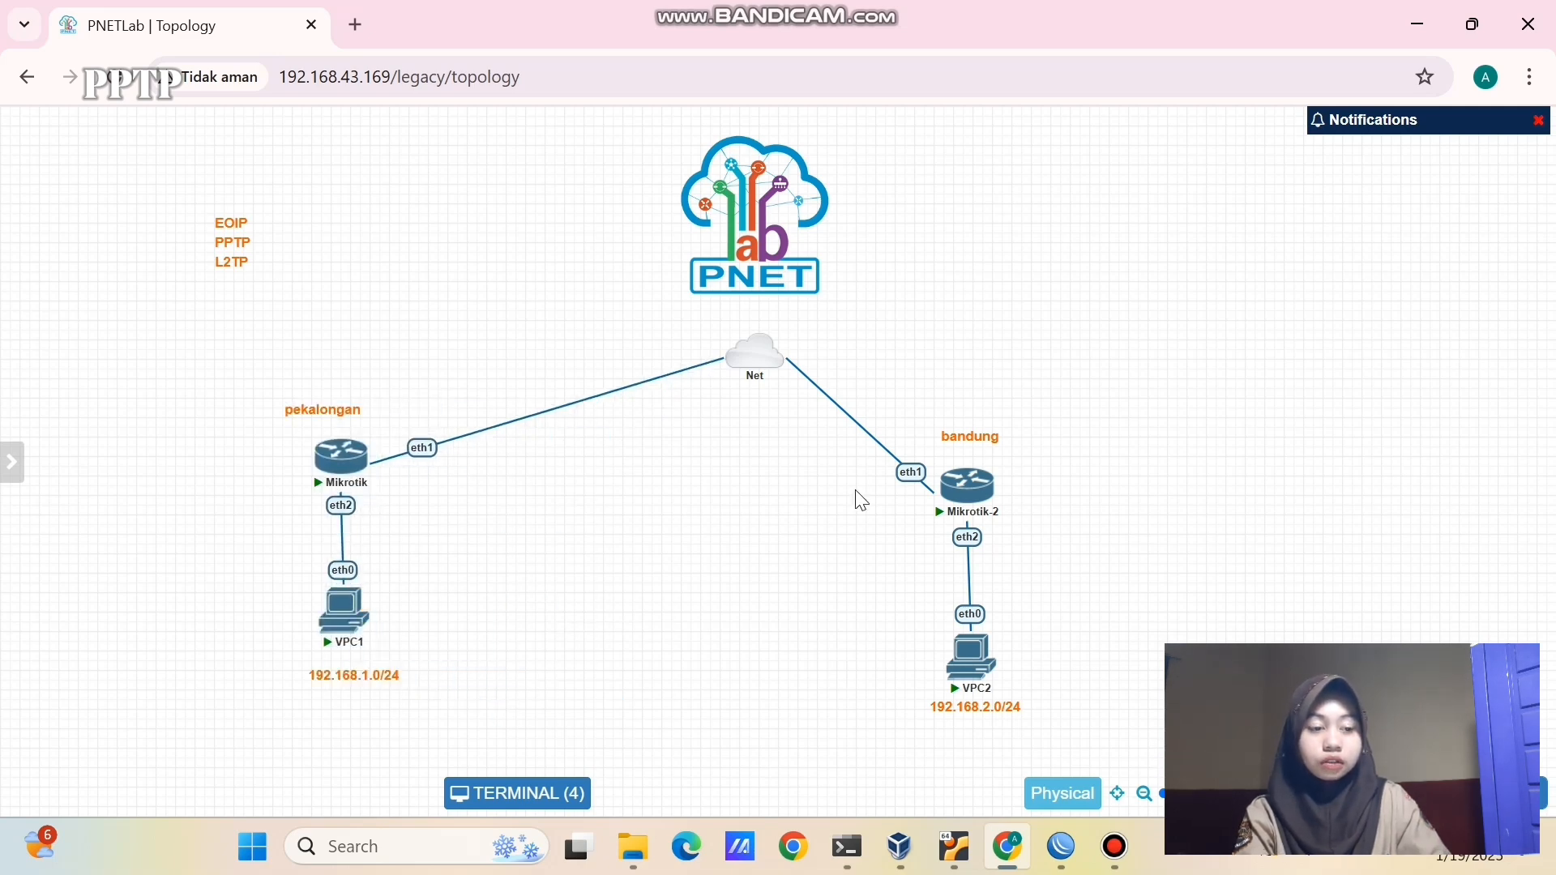
pyautogui.moveTo(891, 370); pyautogui.dragTo(1063, 741)
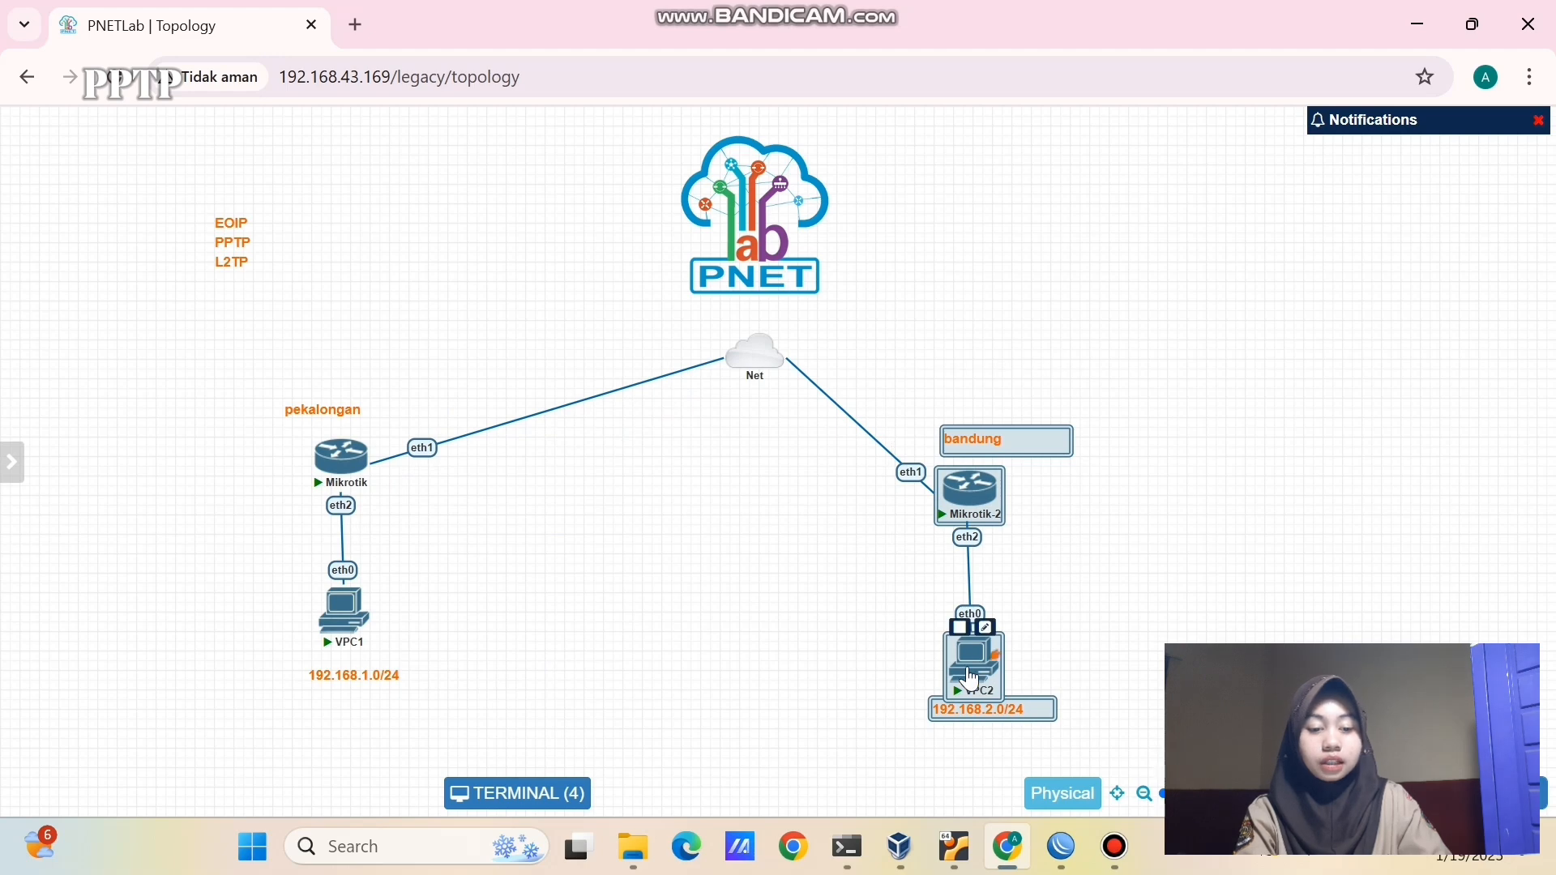
pyautogui.moveTo(969, 671); pyautogui.dragTo(1186, 634)
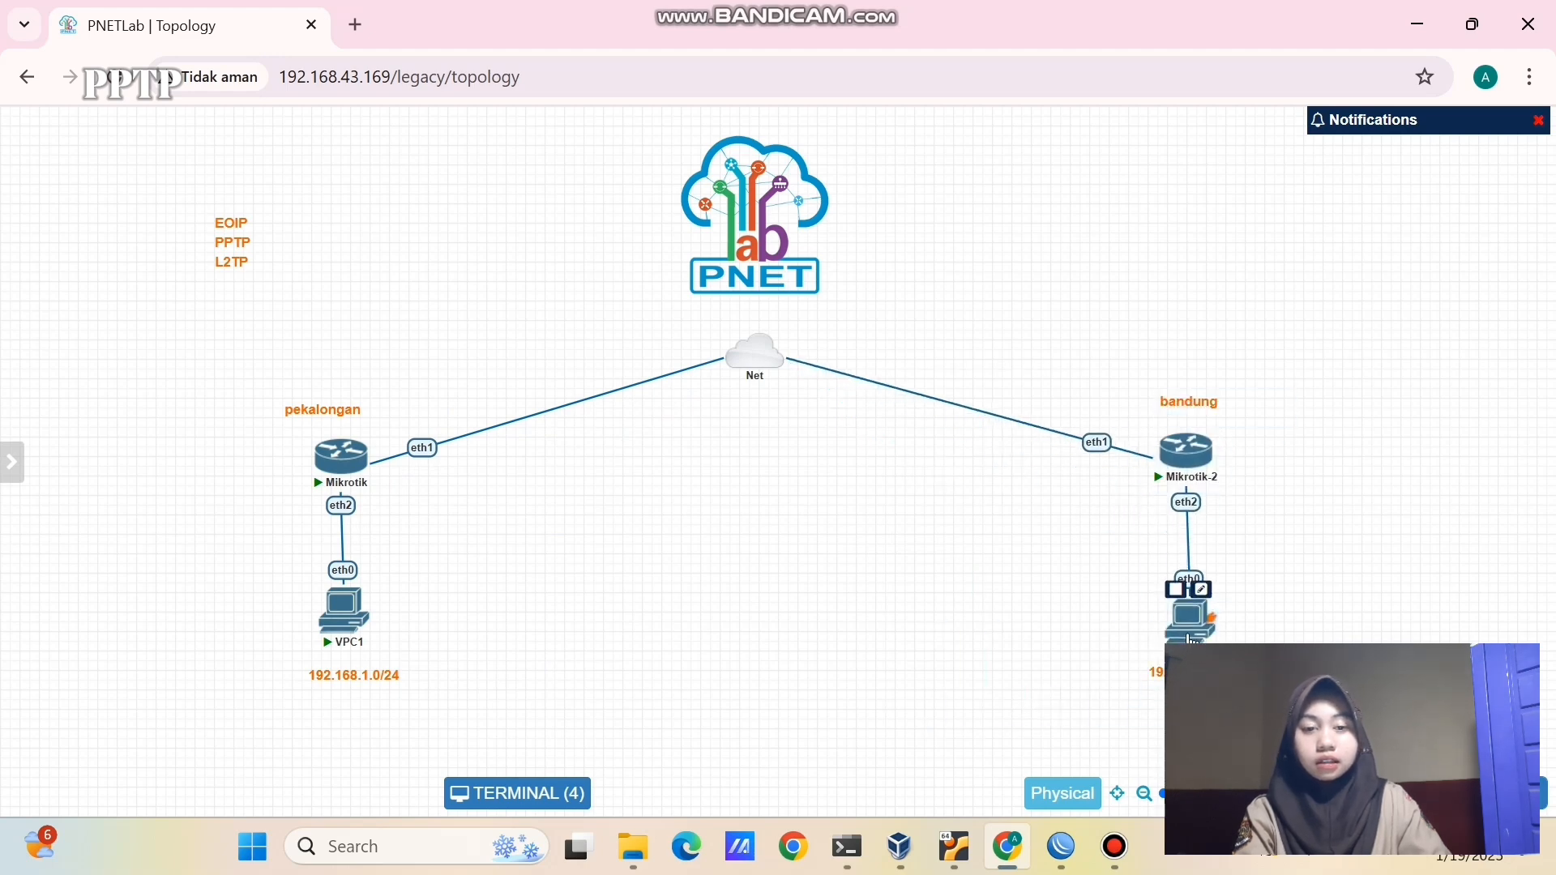
# - Add a line between the two routers and apply its style settings
pyautogui.rightClick(673, 504)
pyautogui.click(757, 685)
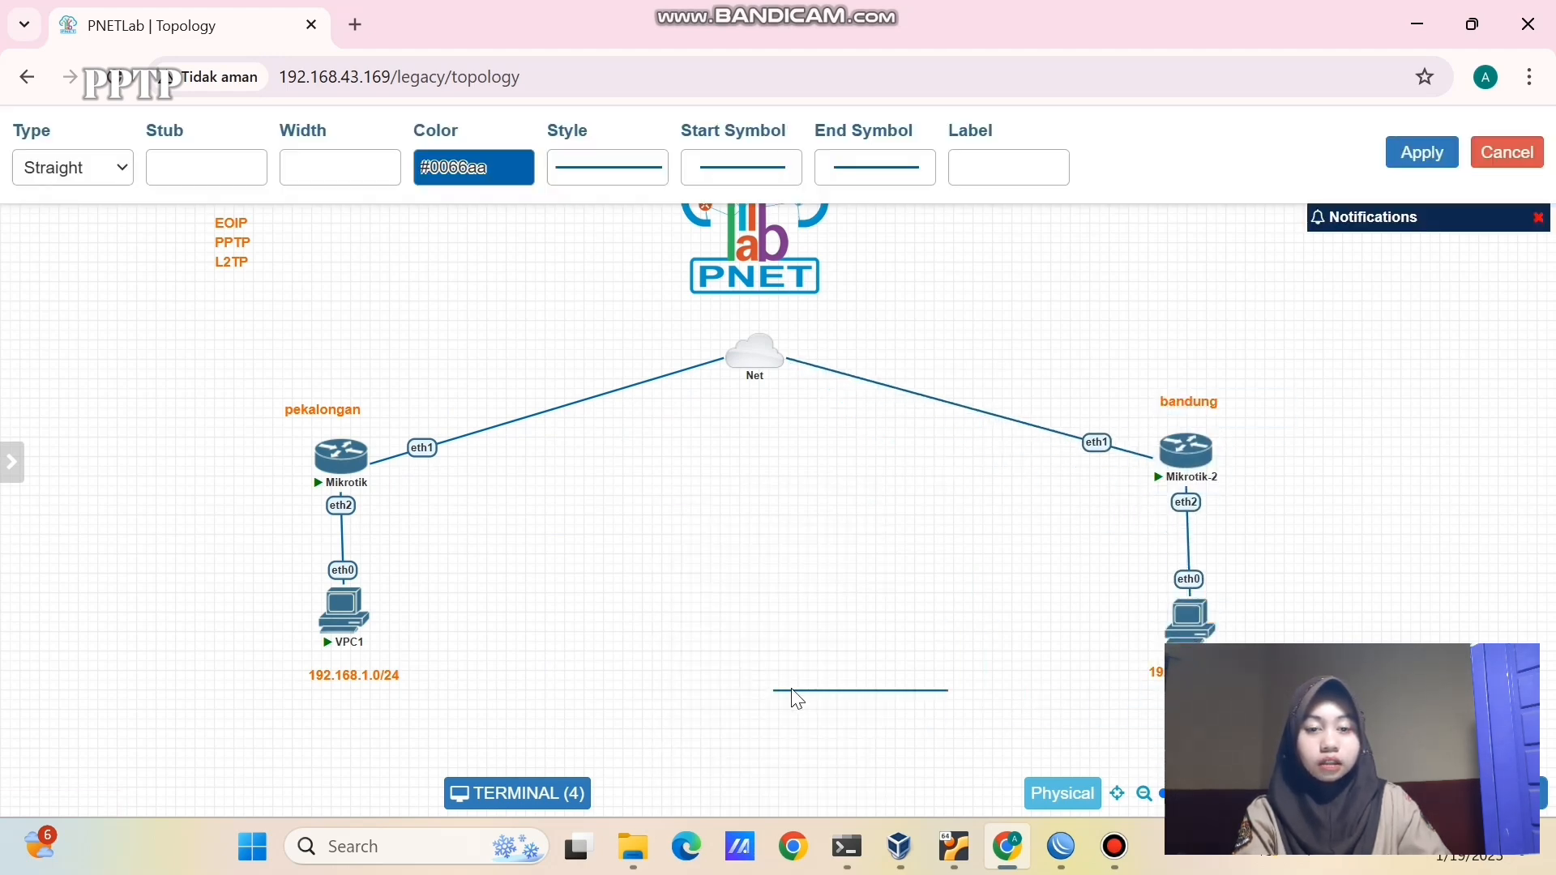
pyautogui.click(753, 690)
pyautogui.moveTo(973, 712); pyautogui.dragTo(857, 493)
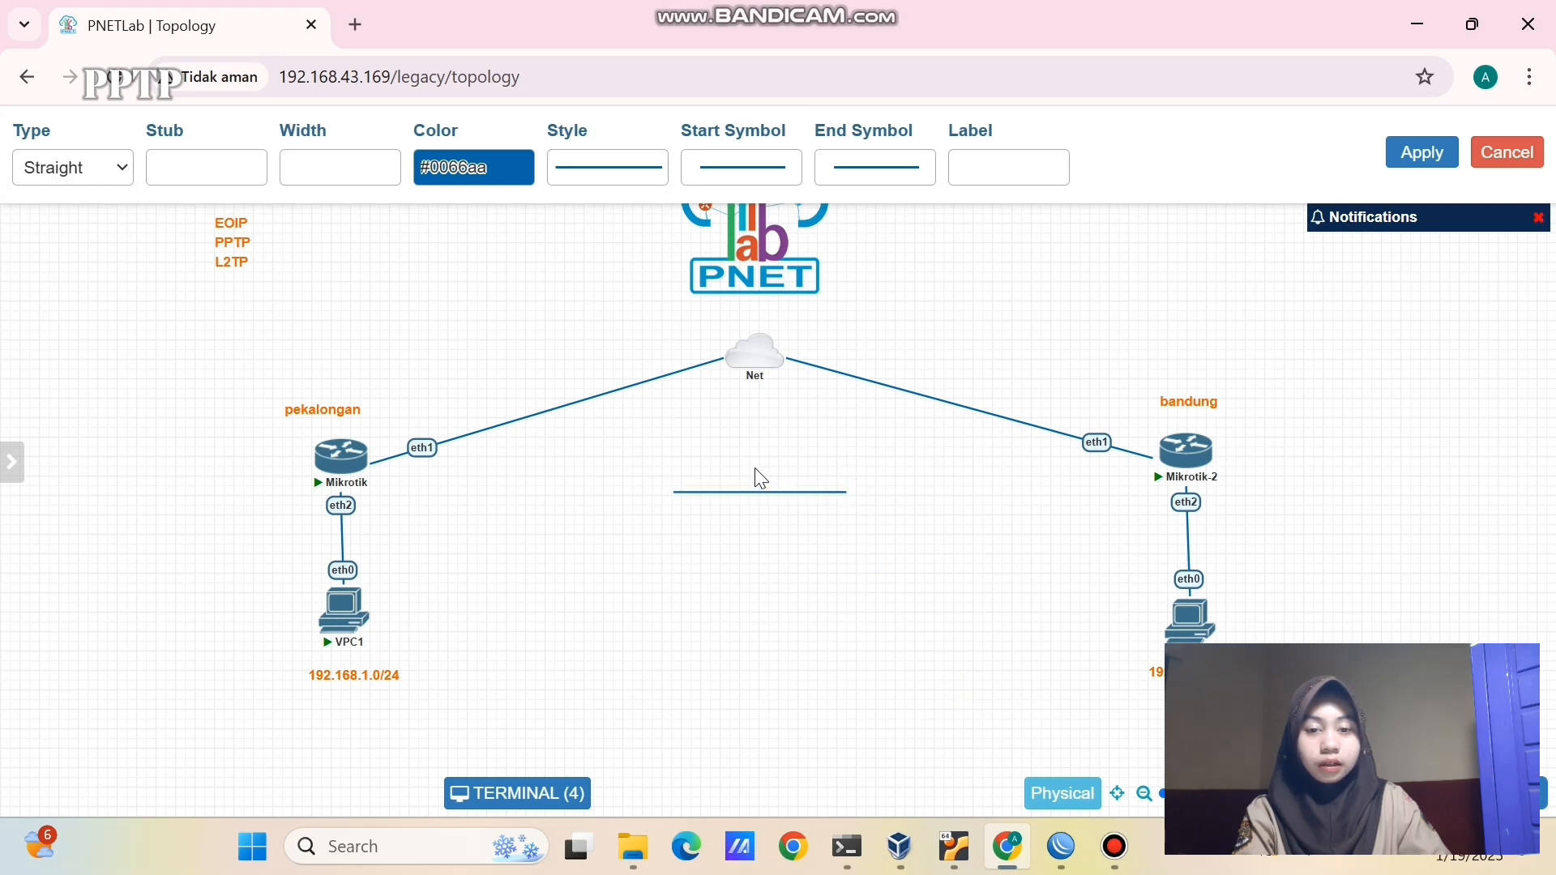
pyautogui.click(1422, 152)
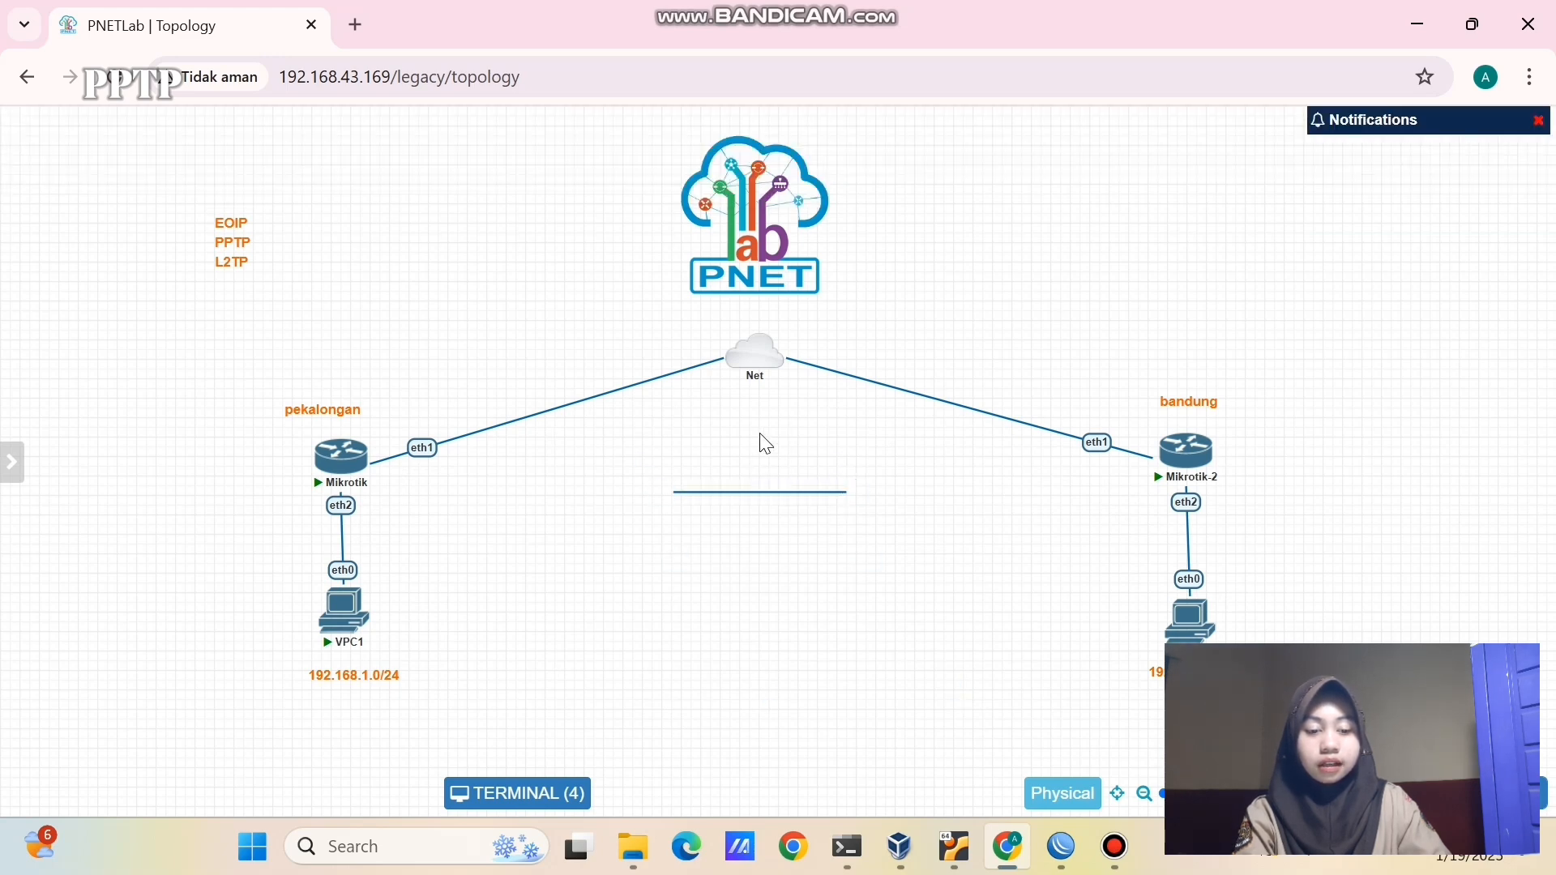
# - Add a 'pptp tannel' text label and move it with the line above the Mikrotik-2 link
pyautogui.rightClick(728, 472)
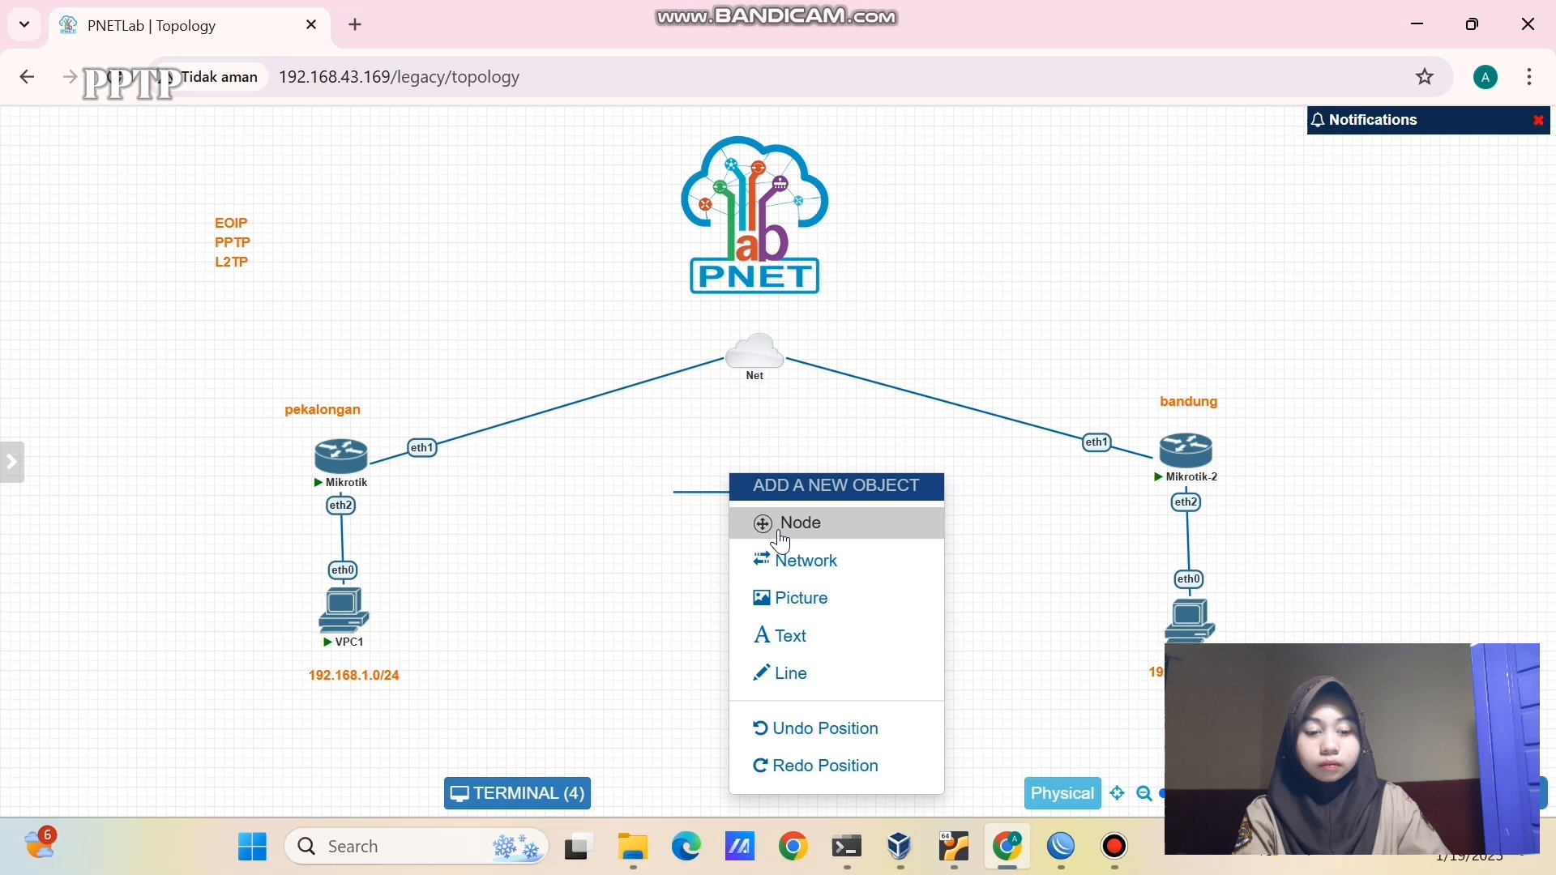
pyautogui.click(783, 638)
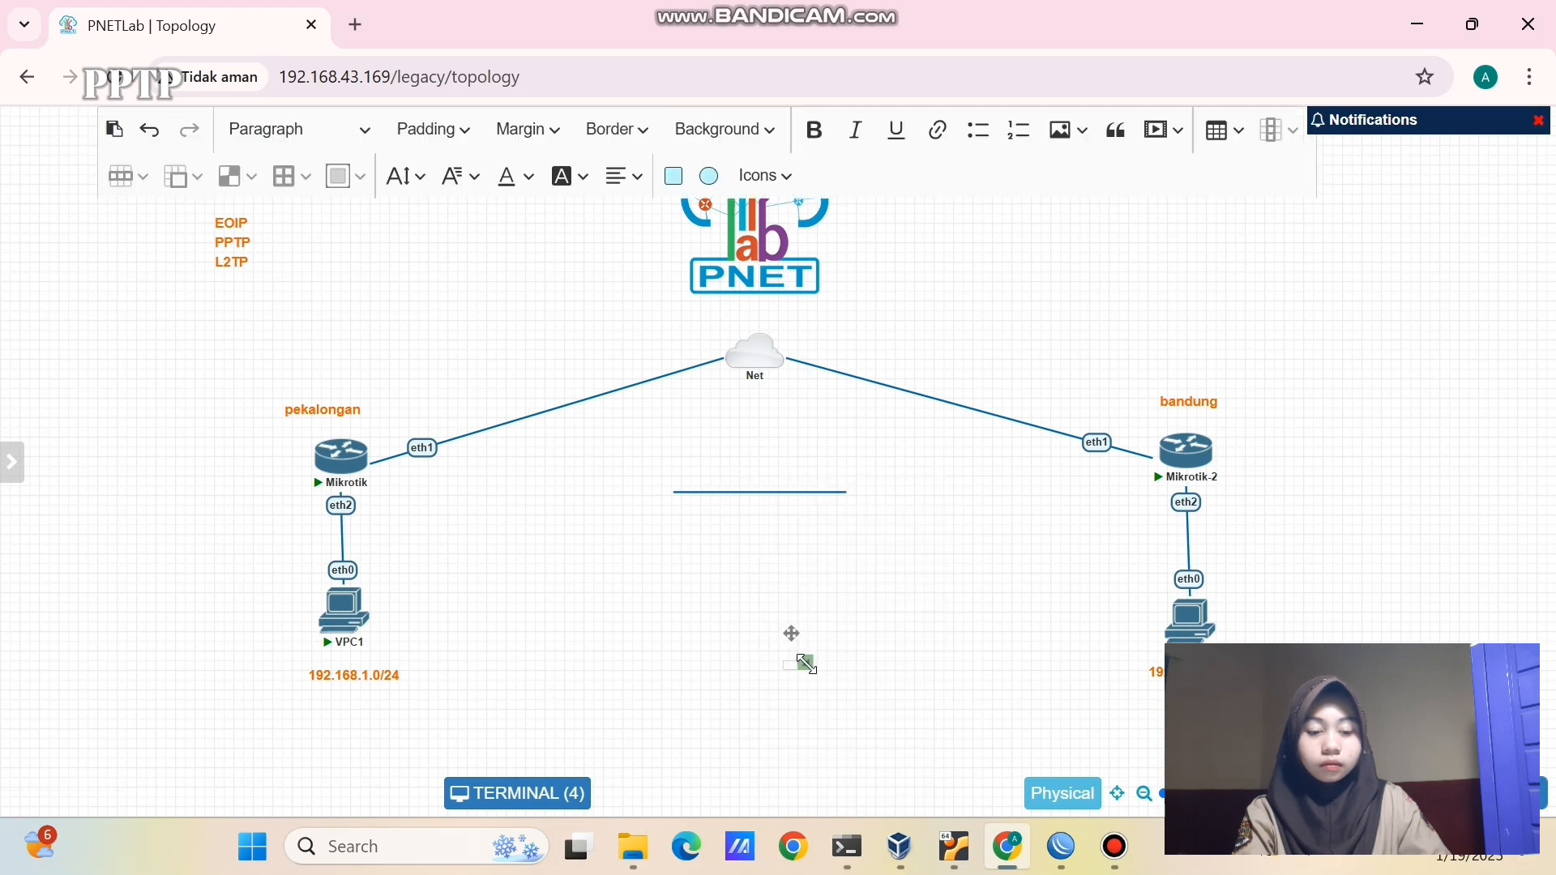
pyautogui.moveTo(807, 662); pyautogui.dragTo(914, 685)
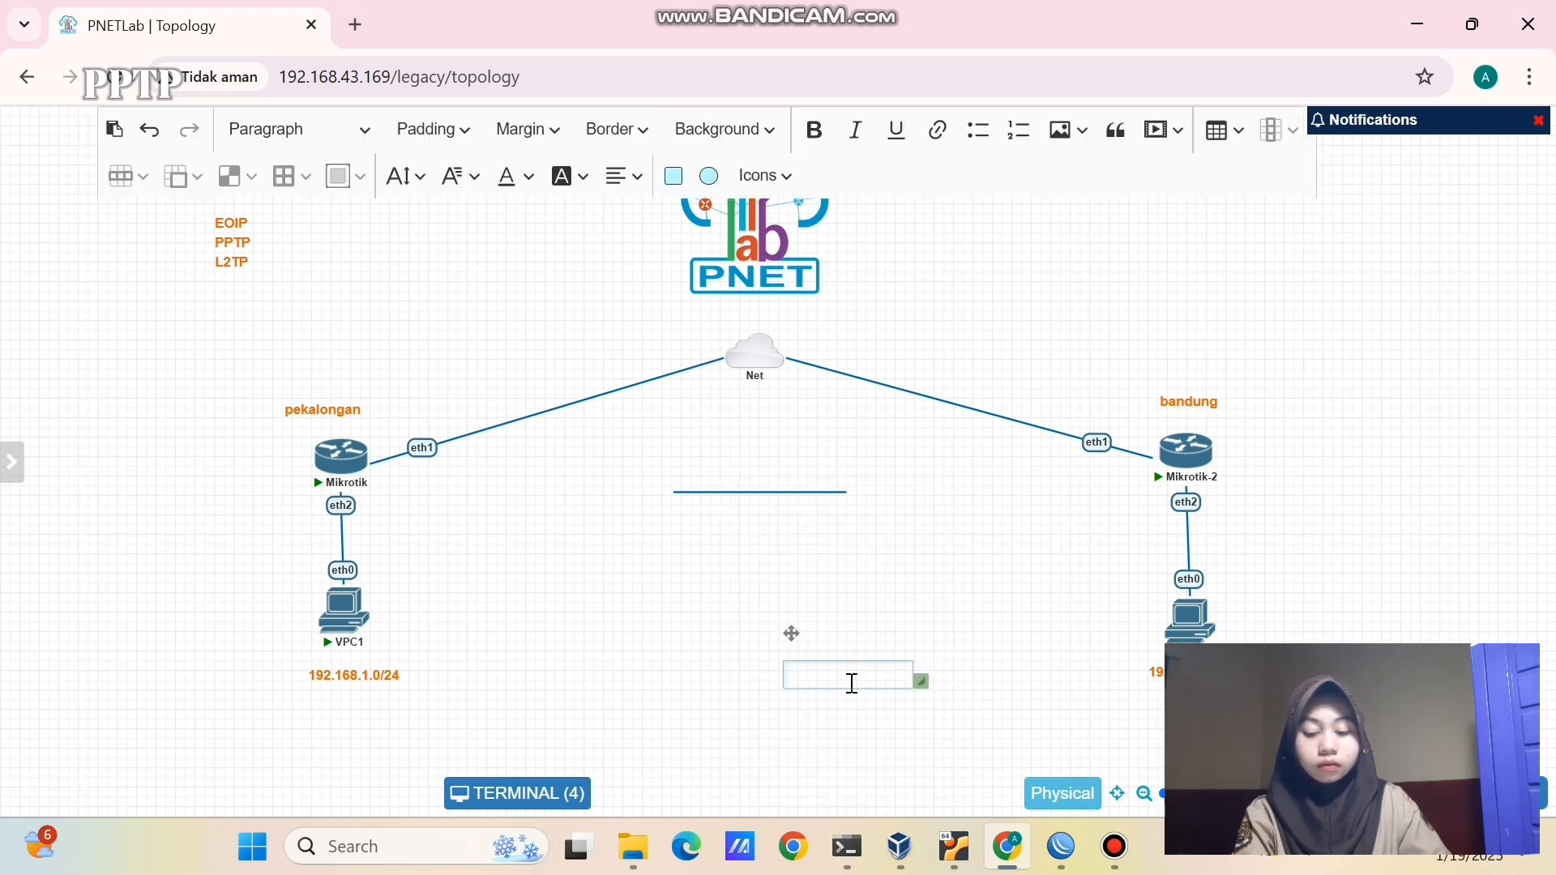
pyautogui.write('ppt')
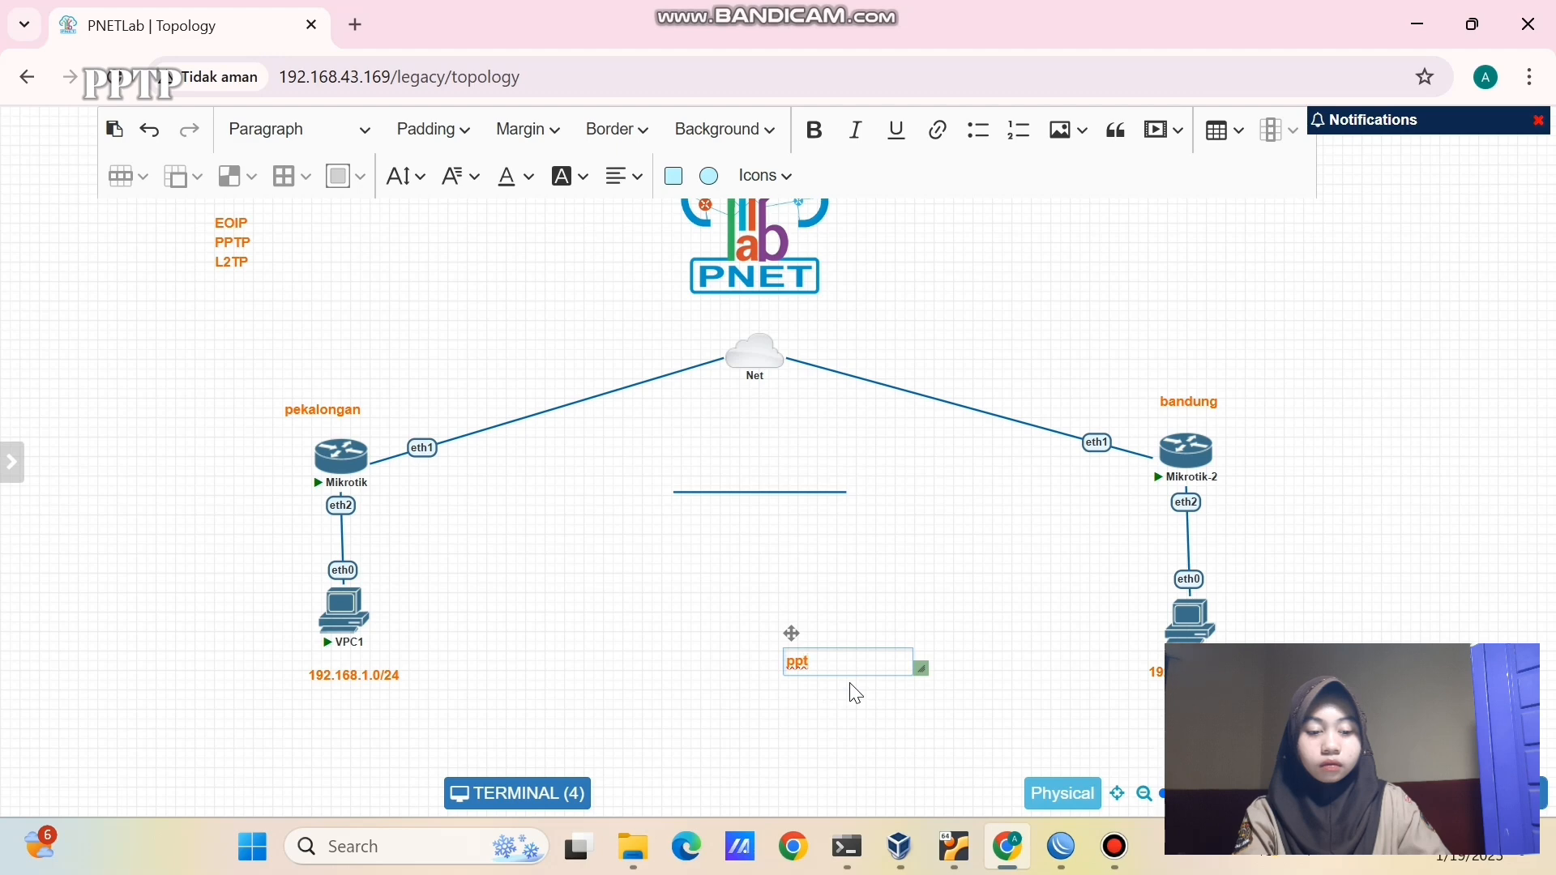
pyautogui.write('p tannel')
pyautogui.click(883, 697)
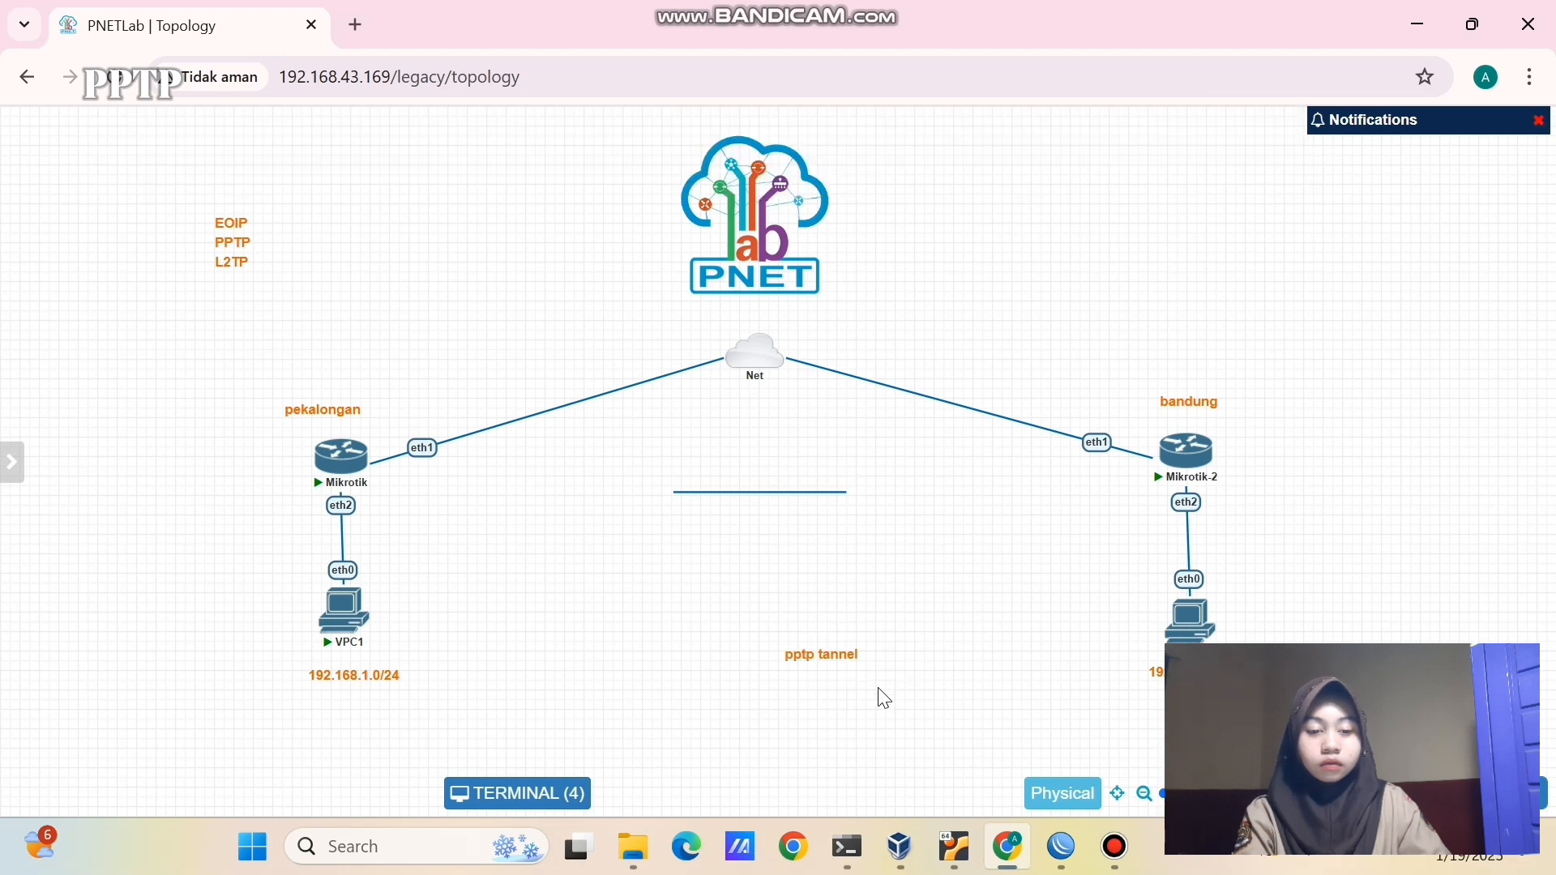
pyautogui.moveTo(830, 656); pyautogui.dragTo(756, 467)
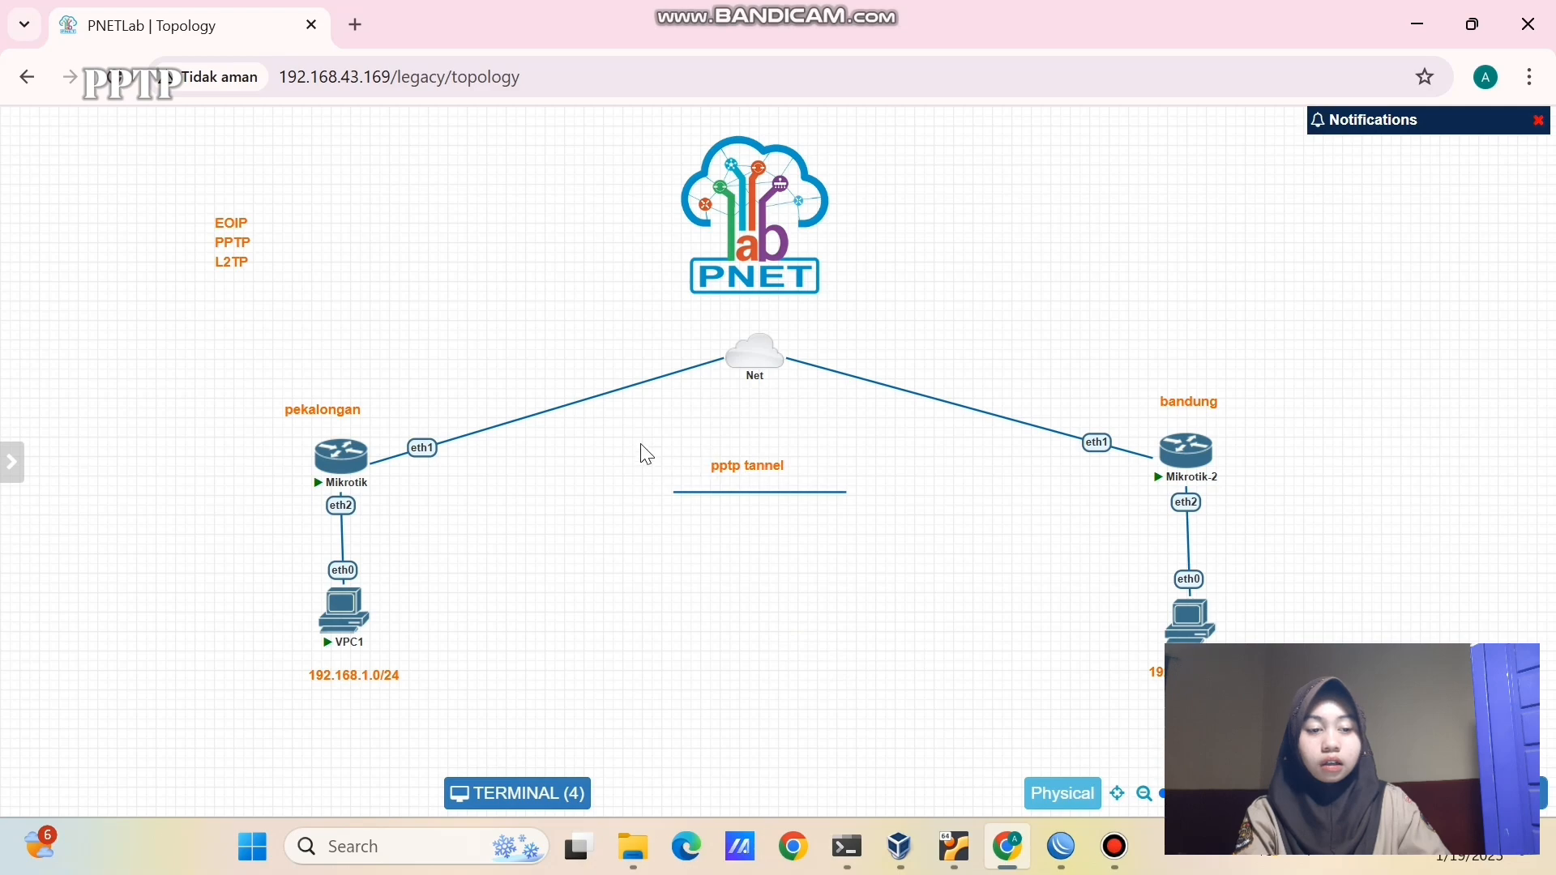
pyautogui.moveTo(641, 445); pyautogui.dragTo(874, 523)
pyautogui.moveTo(802, 466); pyautogui.dragTo(1056, 291)
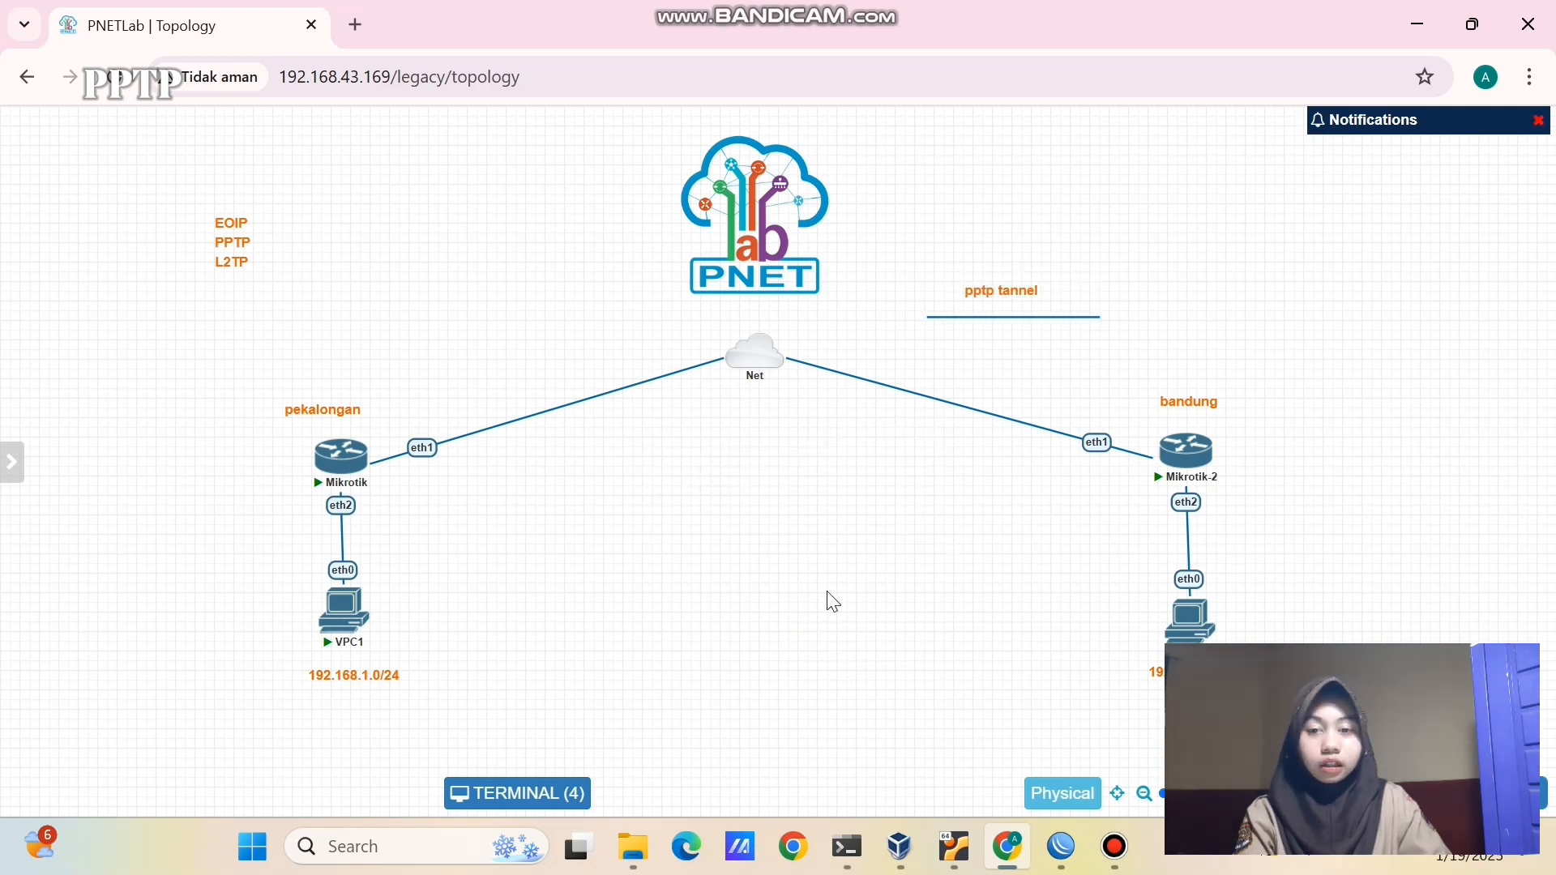
pyautogui.moveTo(1062, 846)
pyautogui.click(940, 741)
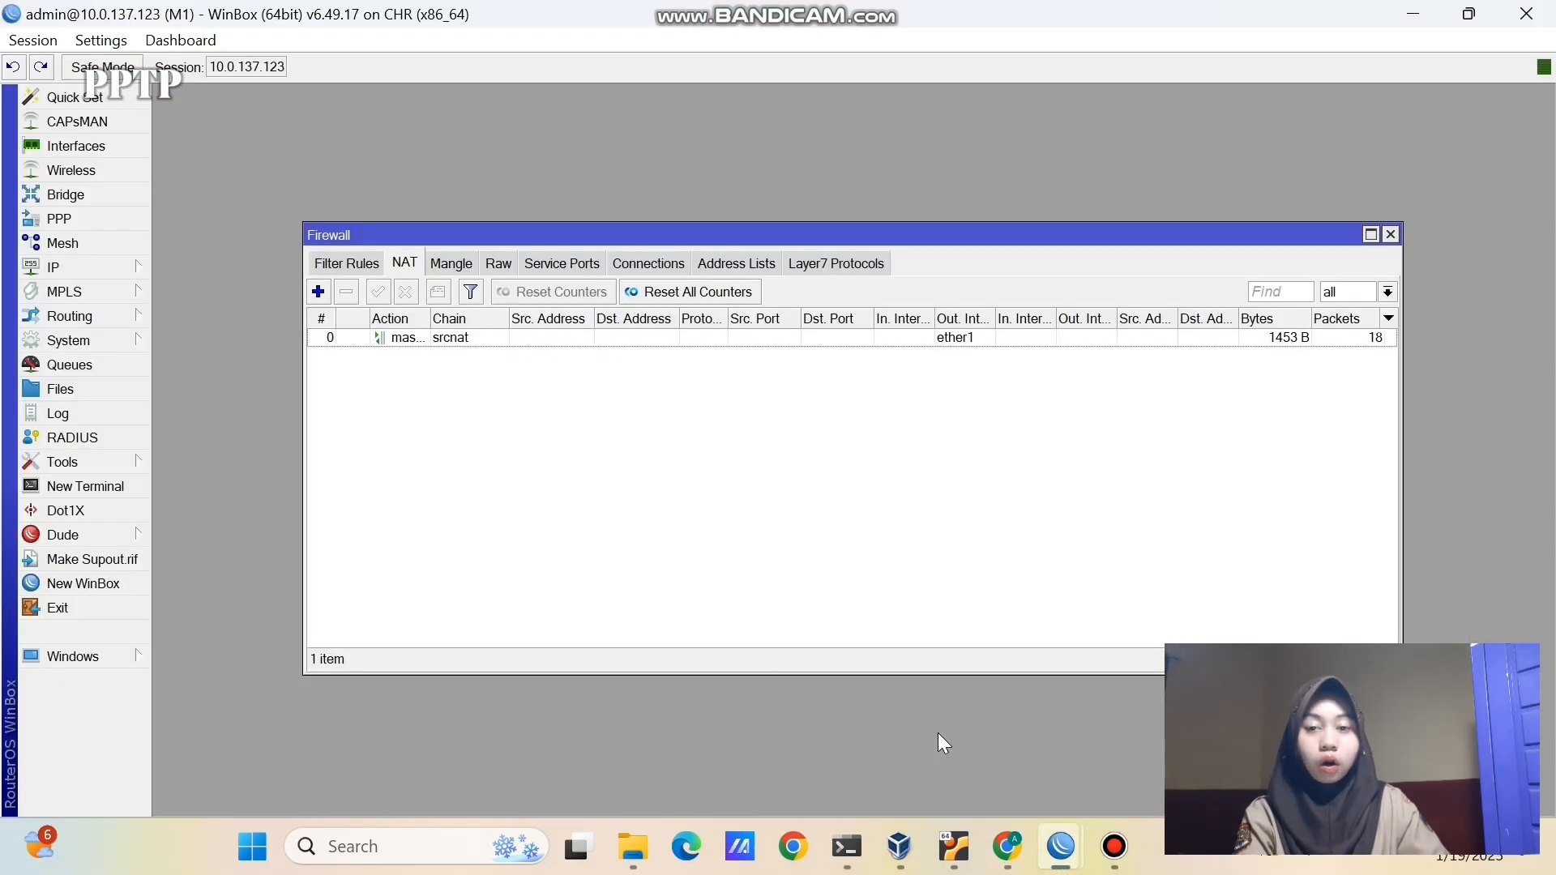
# - Close the leftover firewall NAT, DHCP server, terminal and IP address windows
pyautogui.click(1391, 234)
pyautogui.click(1345, 232)
pyautogui.click(1219, 254)
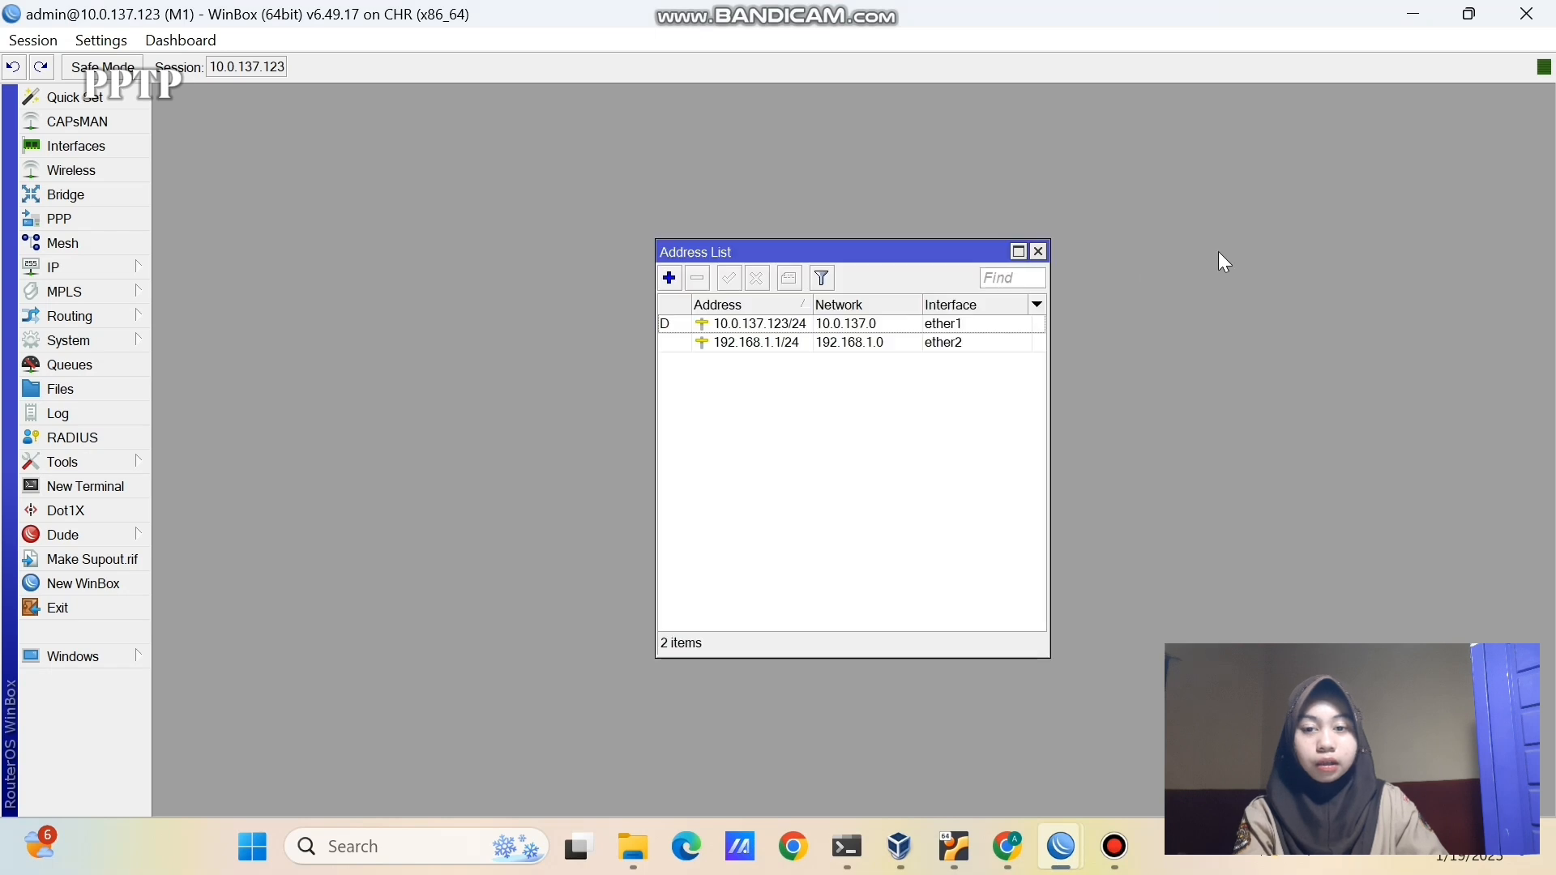
pyautogui.click(1044, 251)
# - Enable the PPTP server in PPP settings and apply it
pyautogui.click(107, 216)
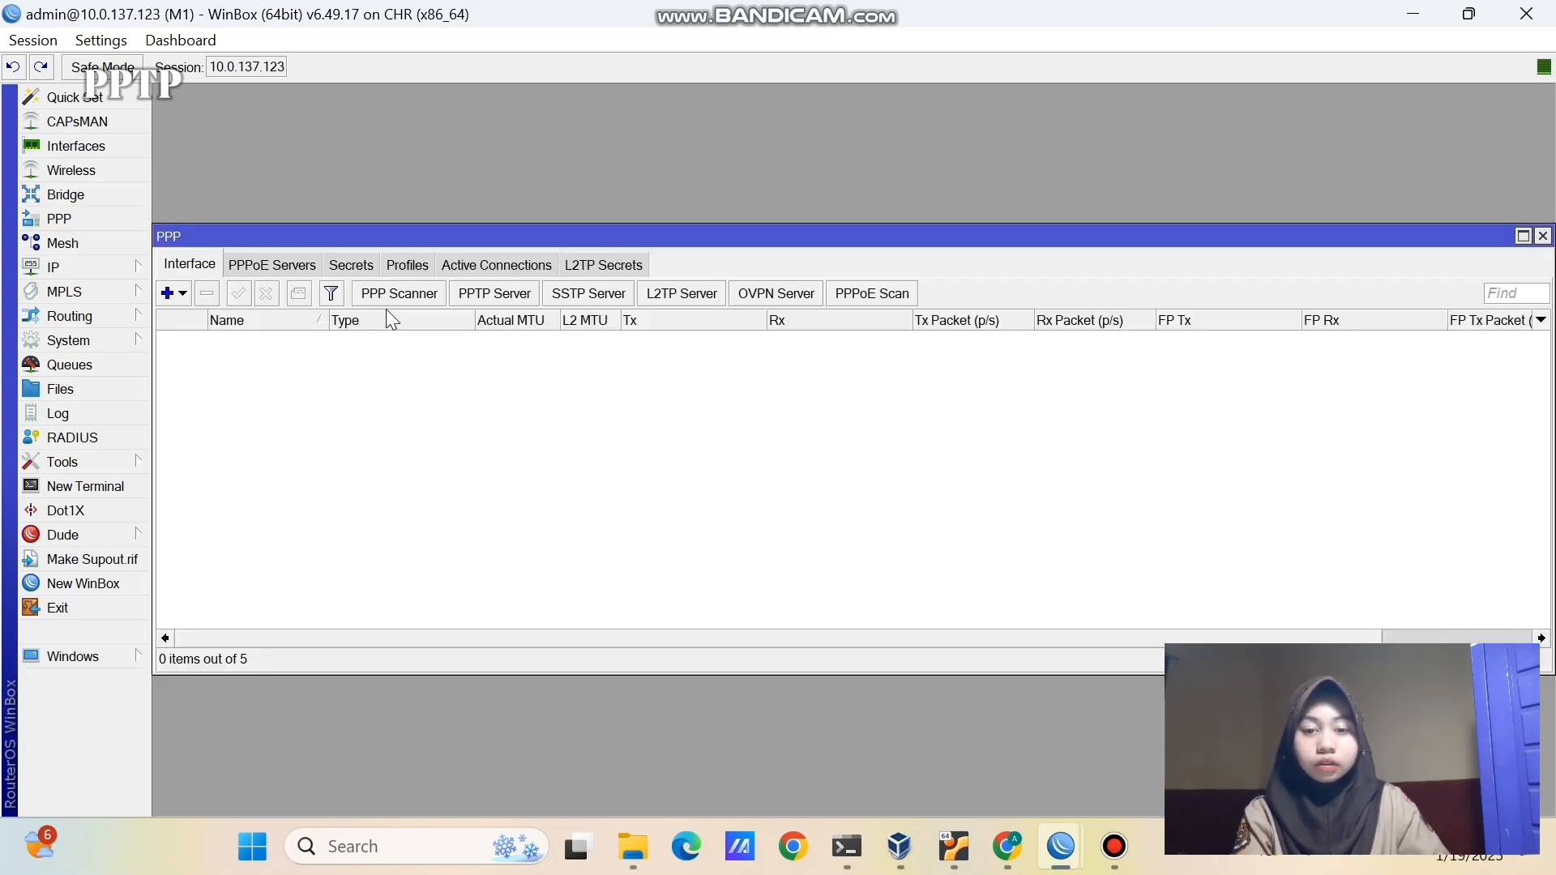
pyautogui.click(493, 297)
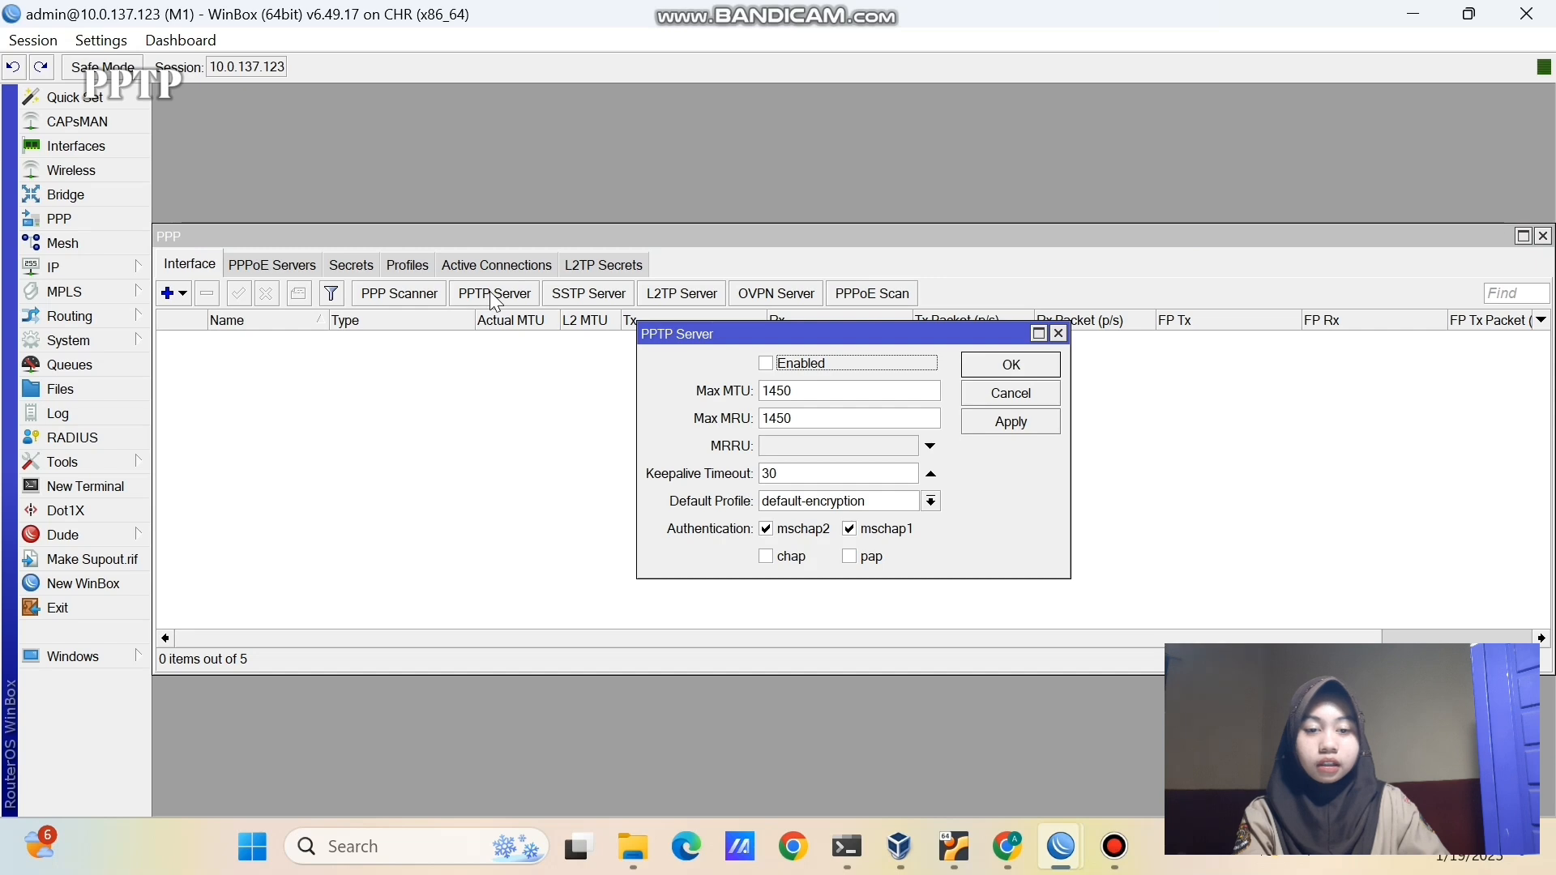
pyautogui.click(788, 365)
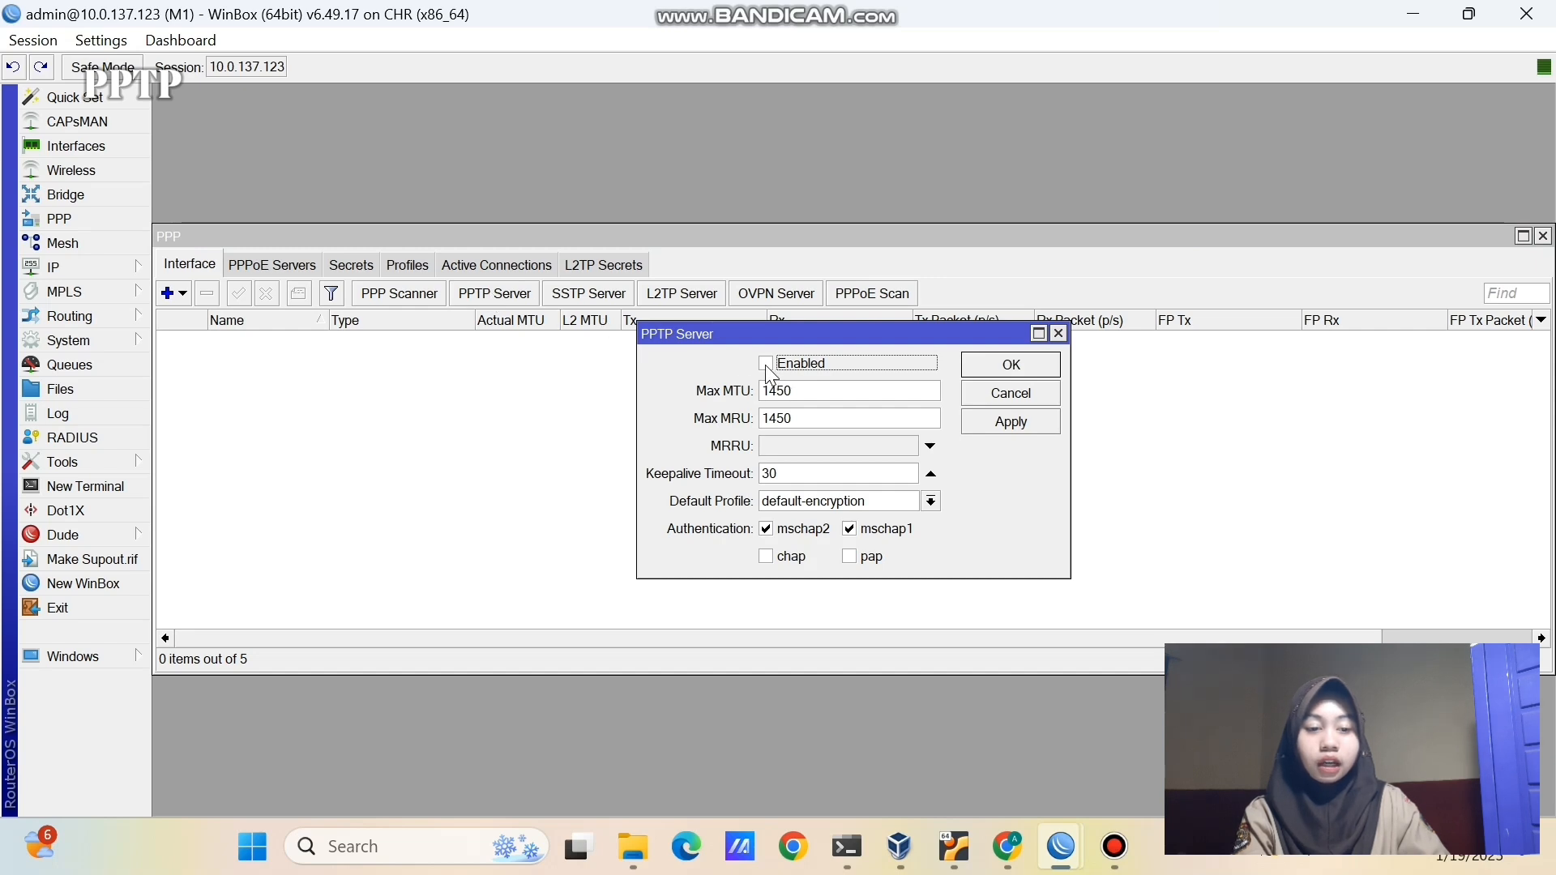
pyautogui.click(980, 422)
pyautogui.click(977, 372)
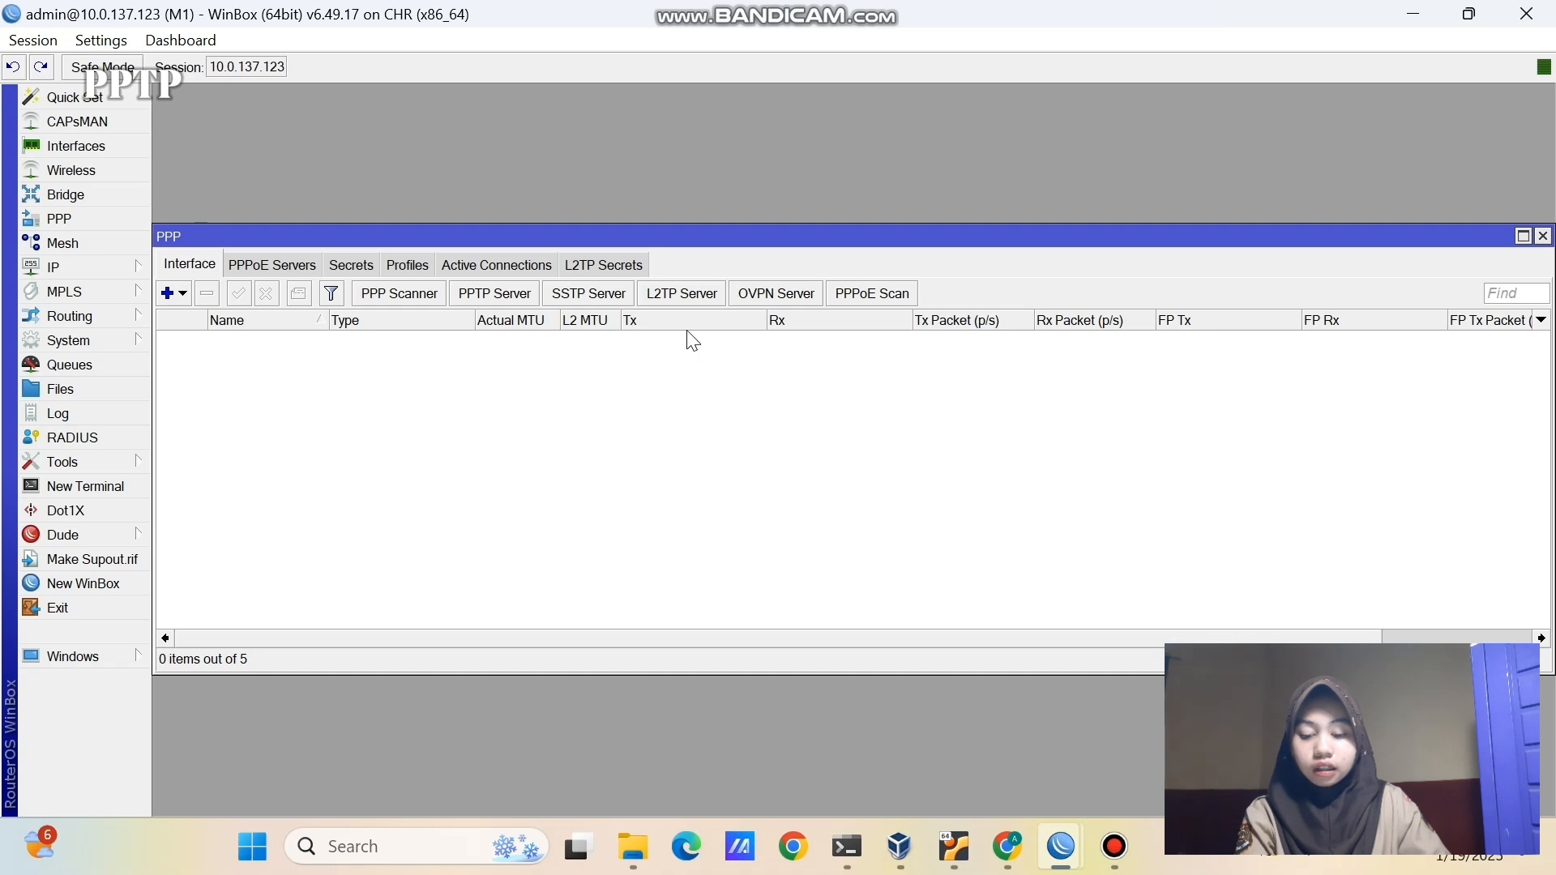
# - Add a new PPP secret named 'user-pp' and enter its password
pyautogui.click(363, 267)
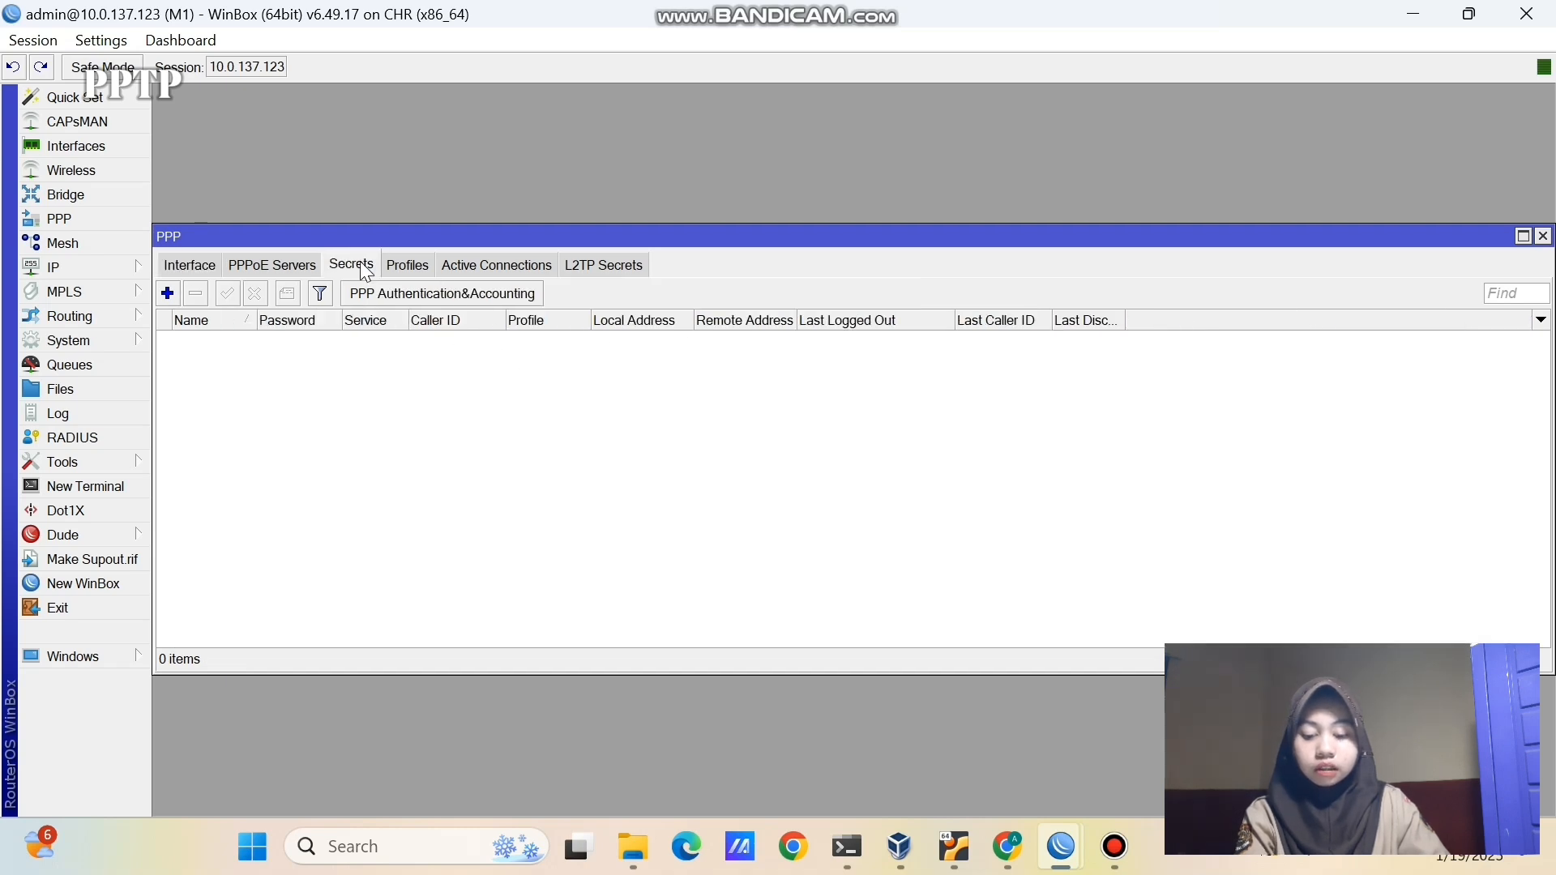
pyautogui.click(168, 294)
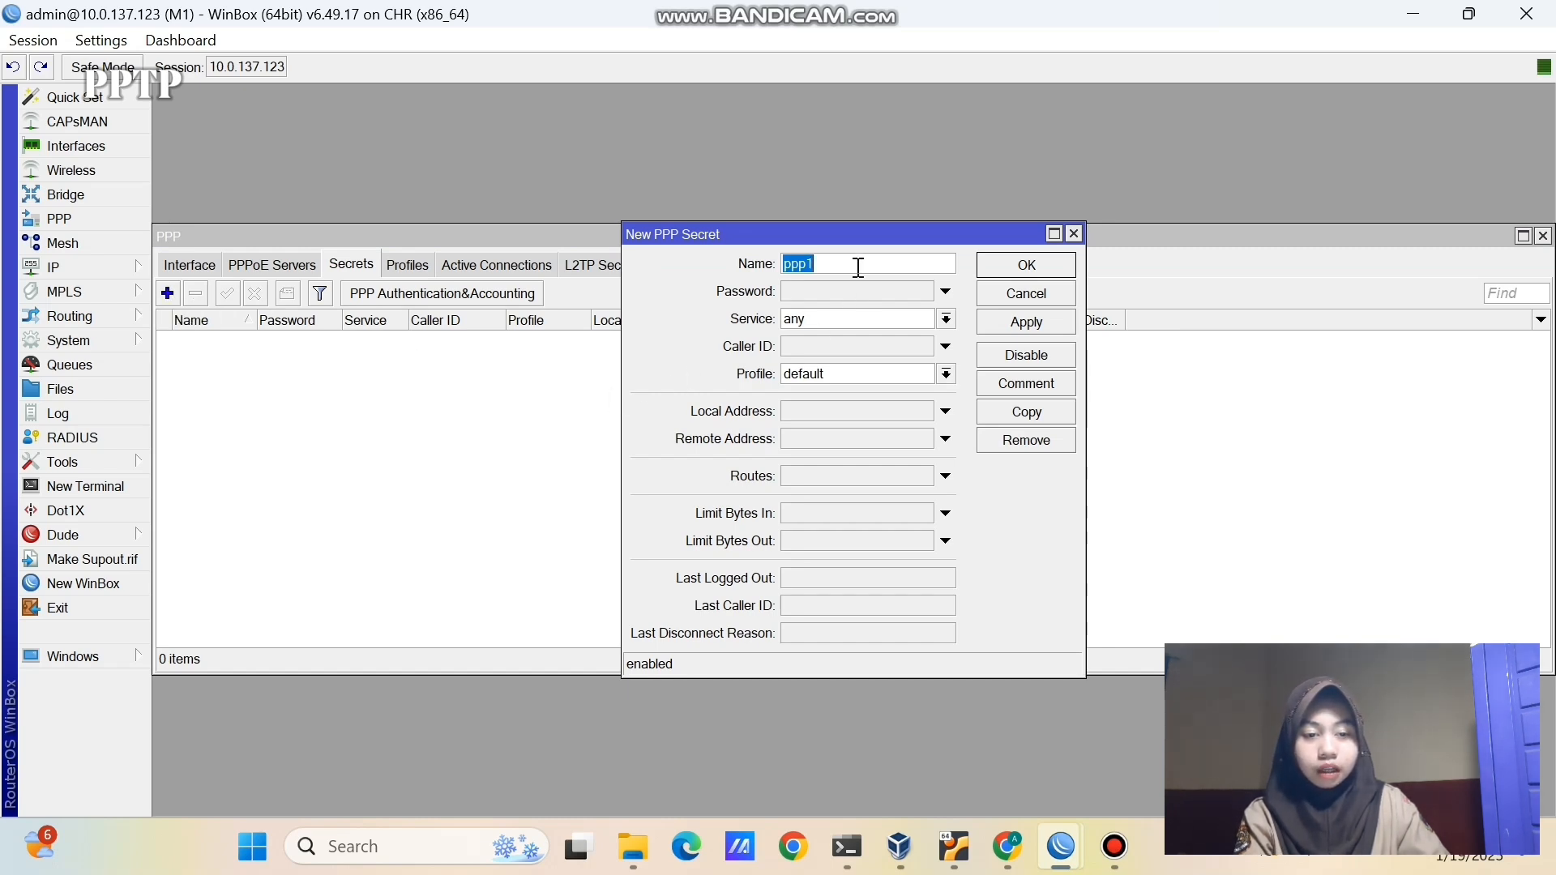
pyautogui.press('BackSpace')
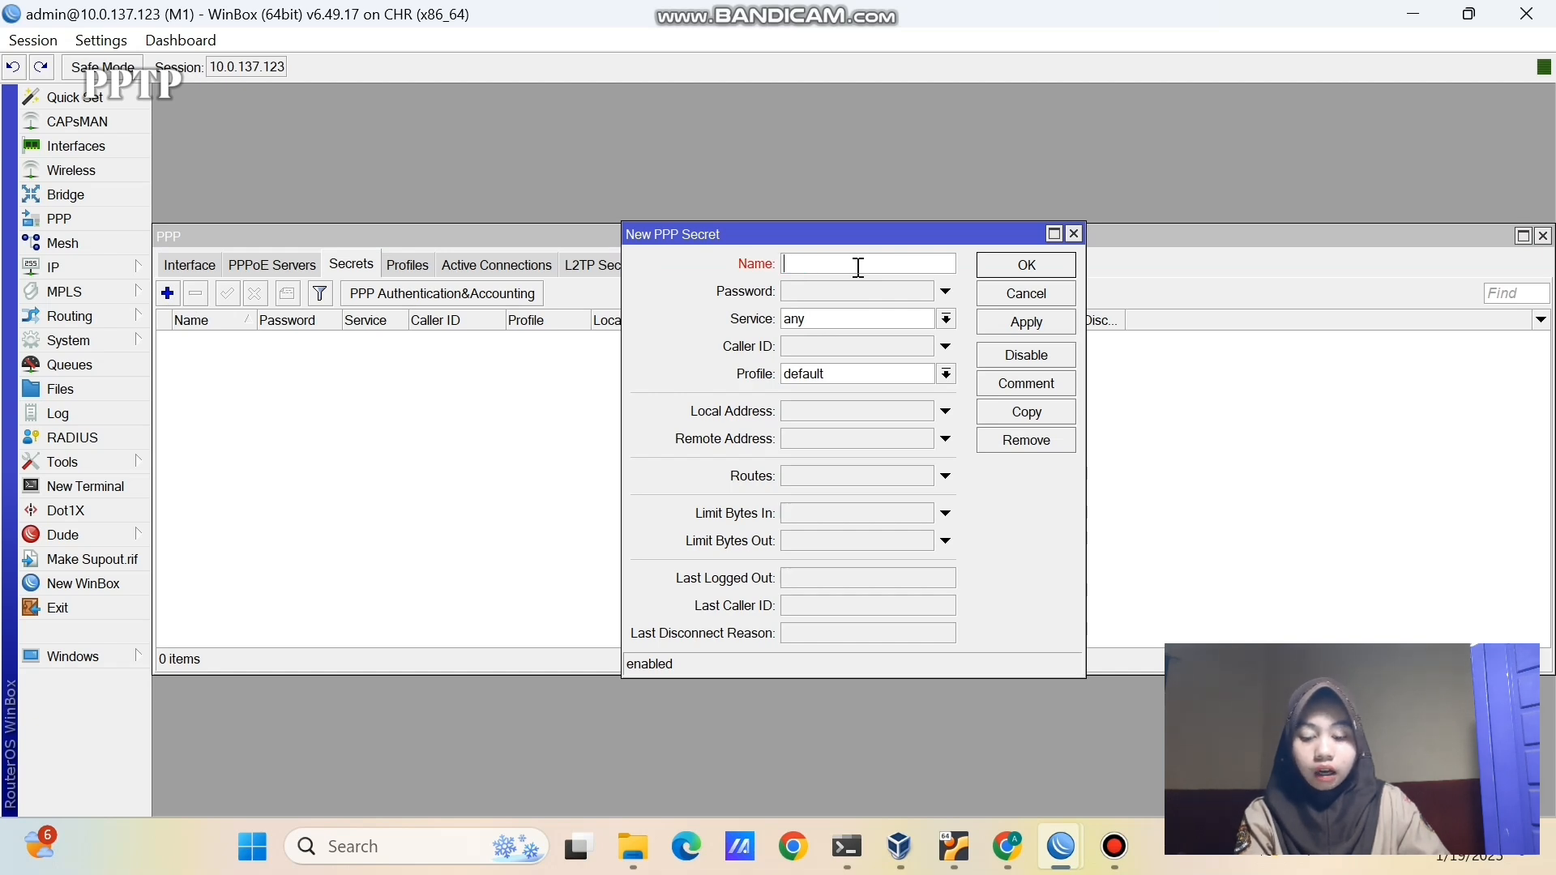
pyautogui.write('u')
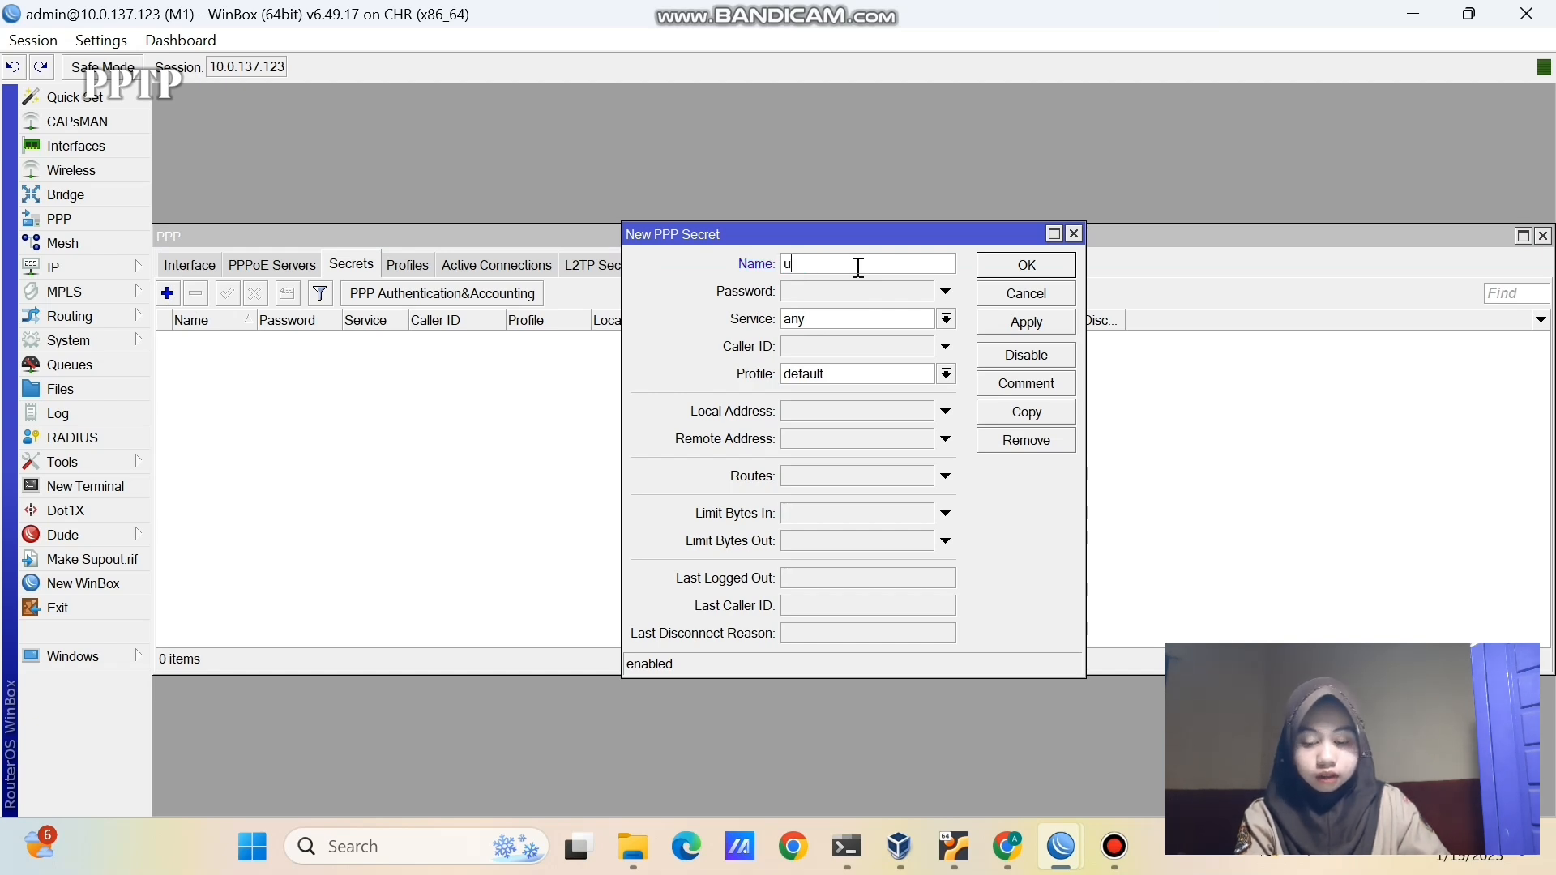
pyautogui.write('ser-pptp')
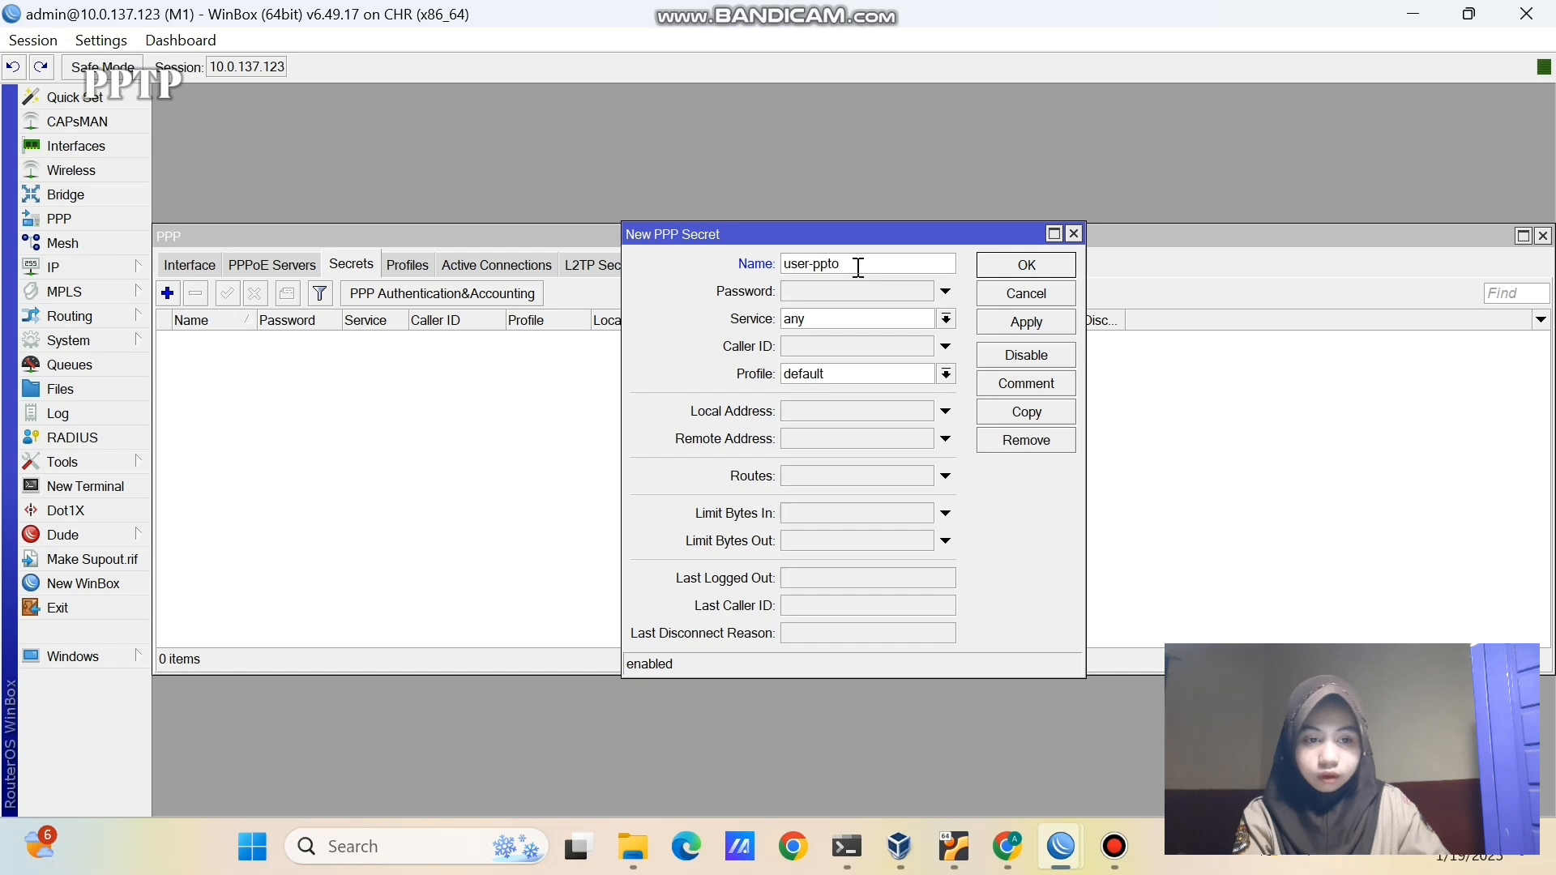
pyautogui.click(795, 292)
pyautogui.write('1')
pyautogui.hotkey('shift', 'Tab')
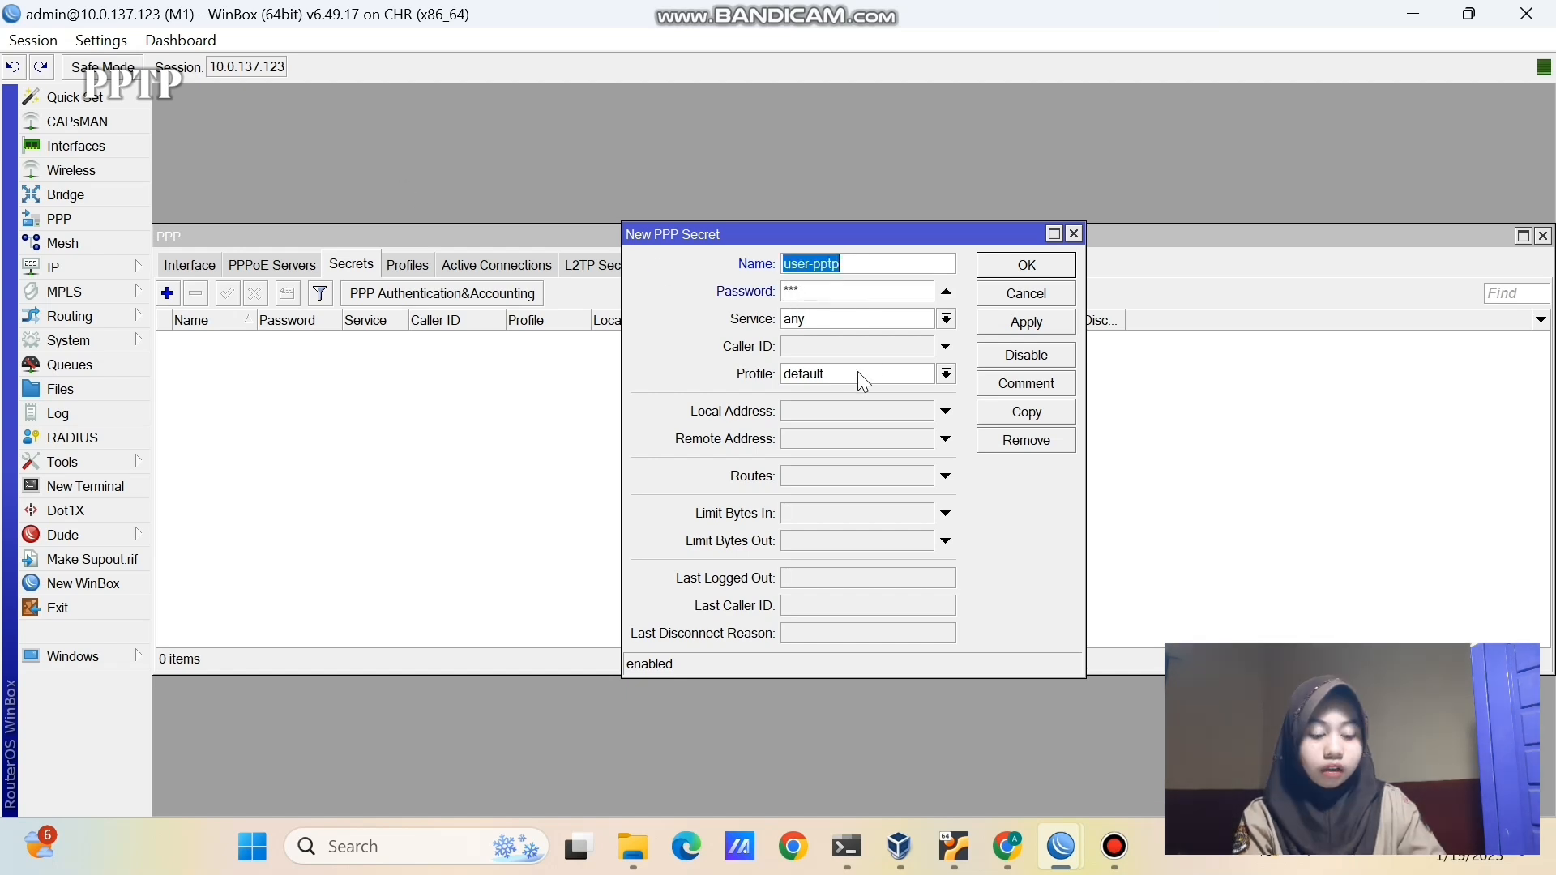
# - Restrict the secret's service to pptp and enable its local and remote address fields
pyautogui.click(918, 320)
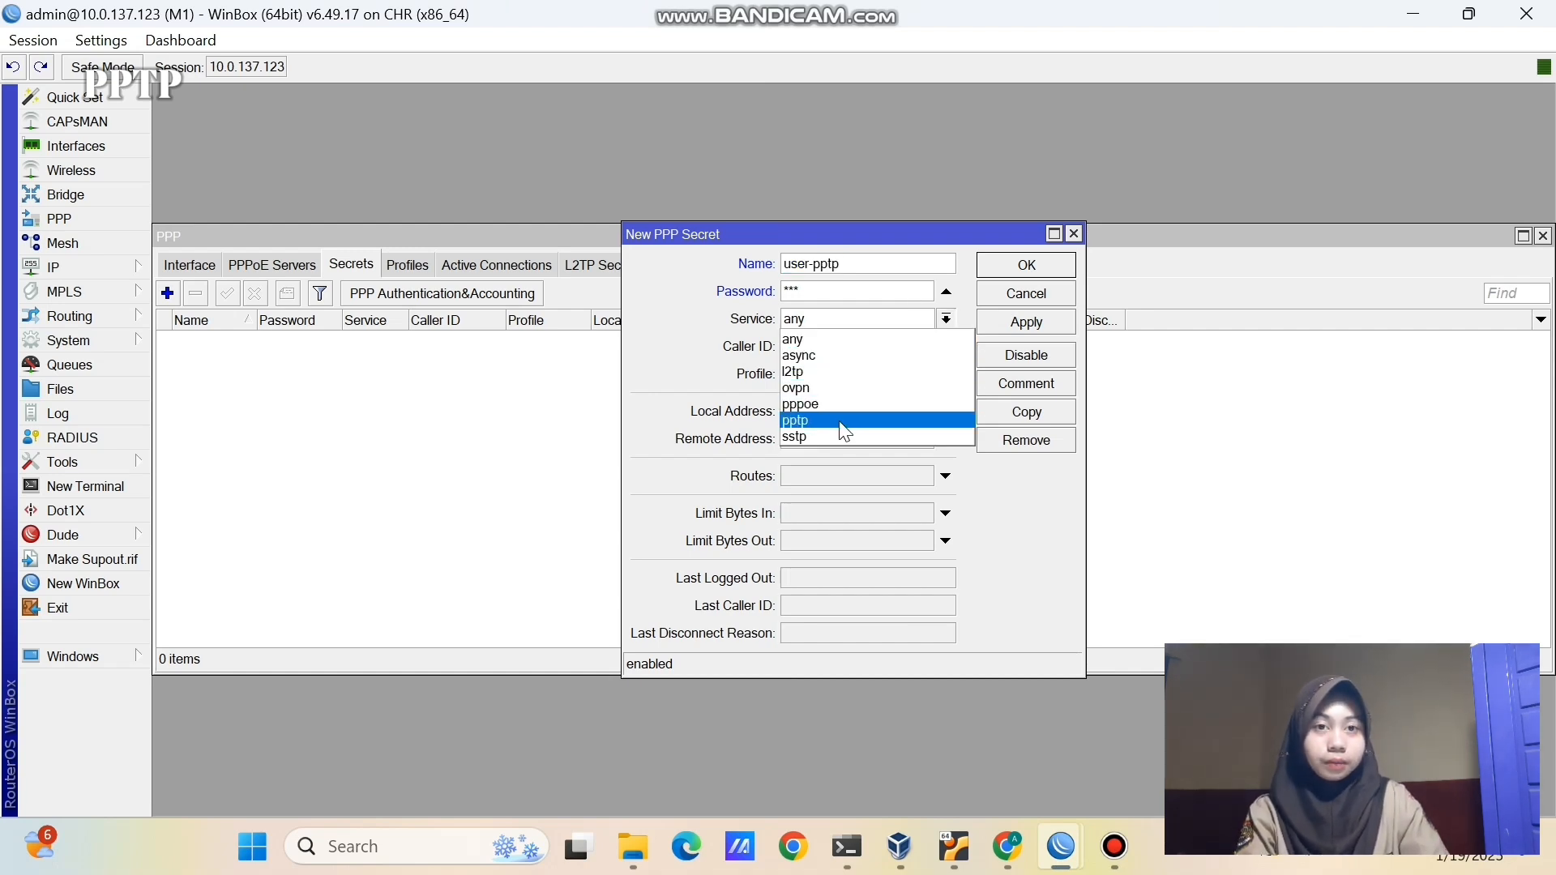
pyautogui.click(839, 339)
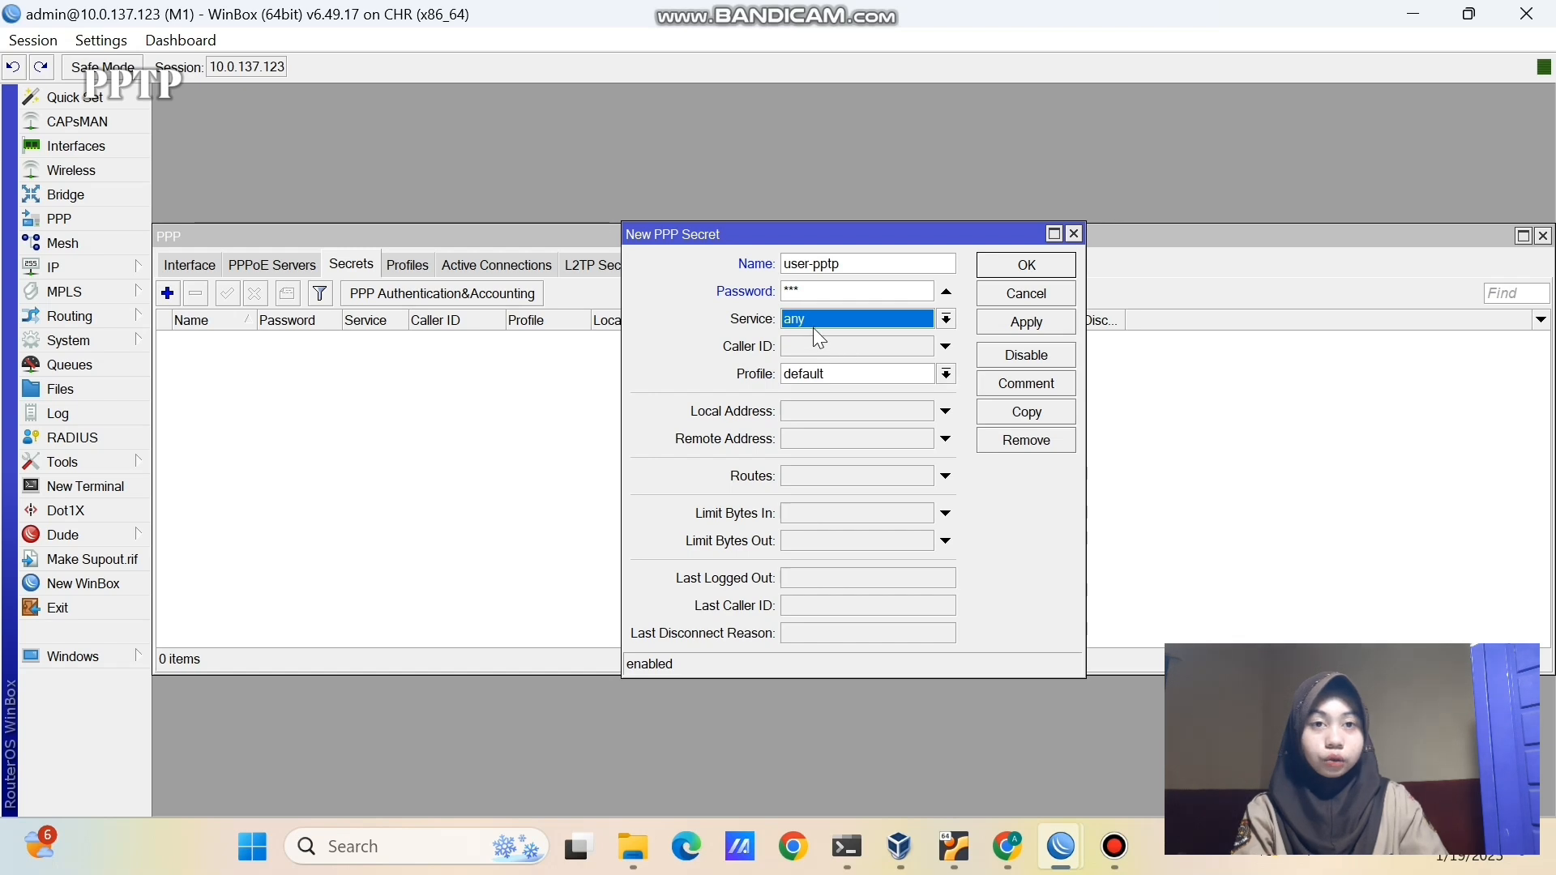
pyautogui.click(823, 319)
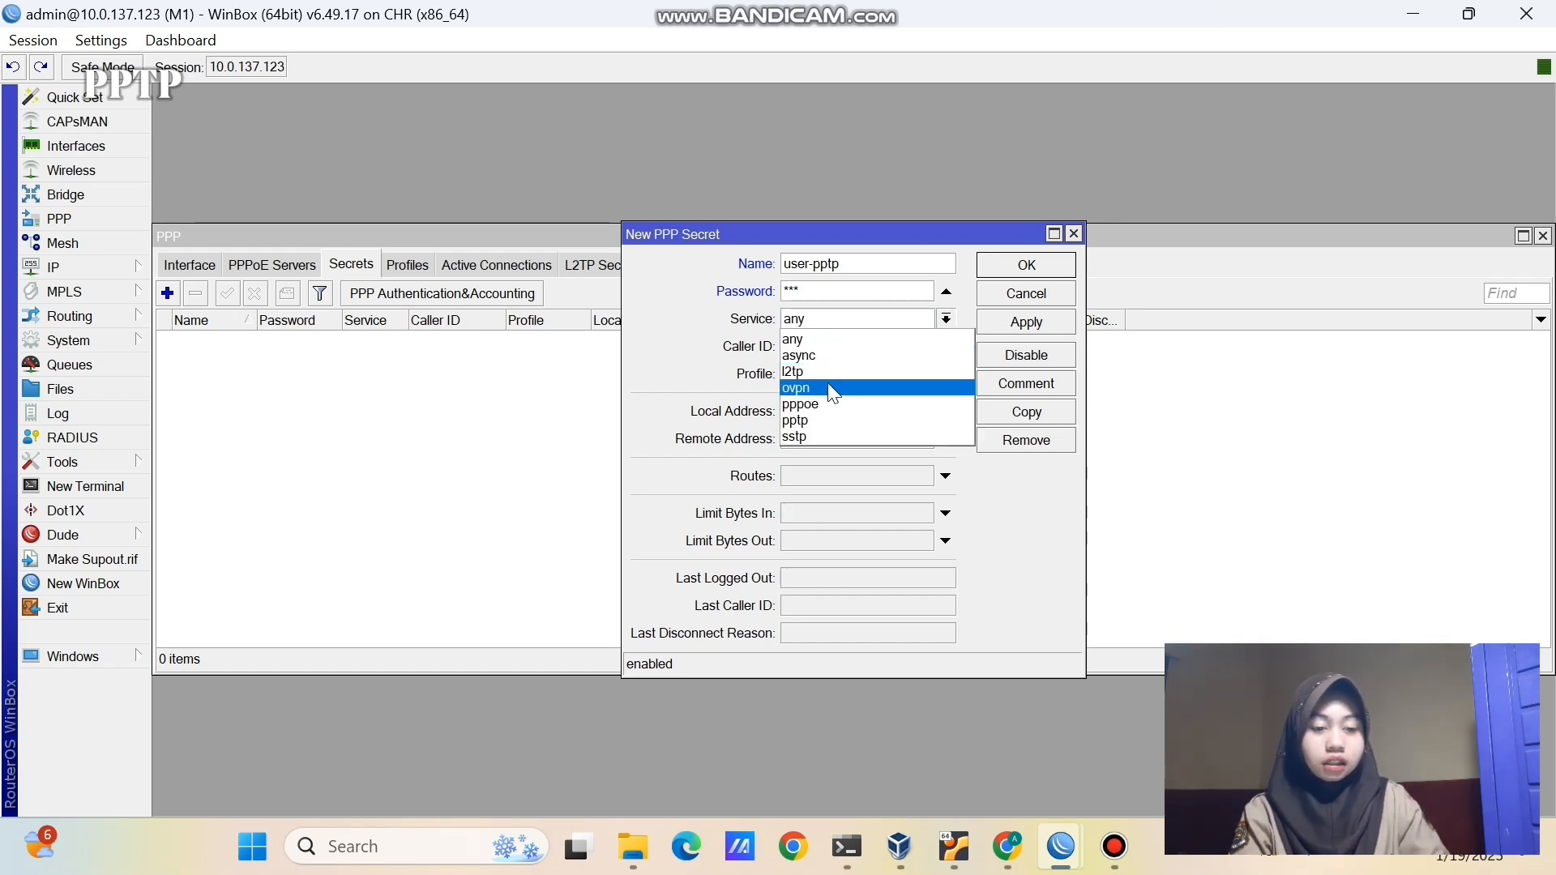
pyautogui.click(823, 422)
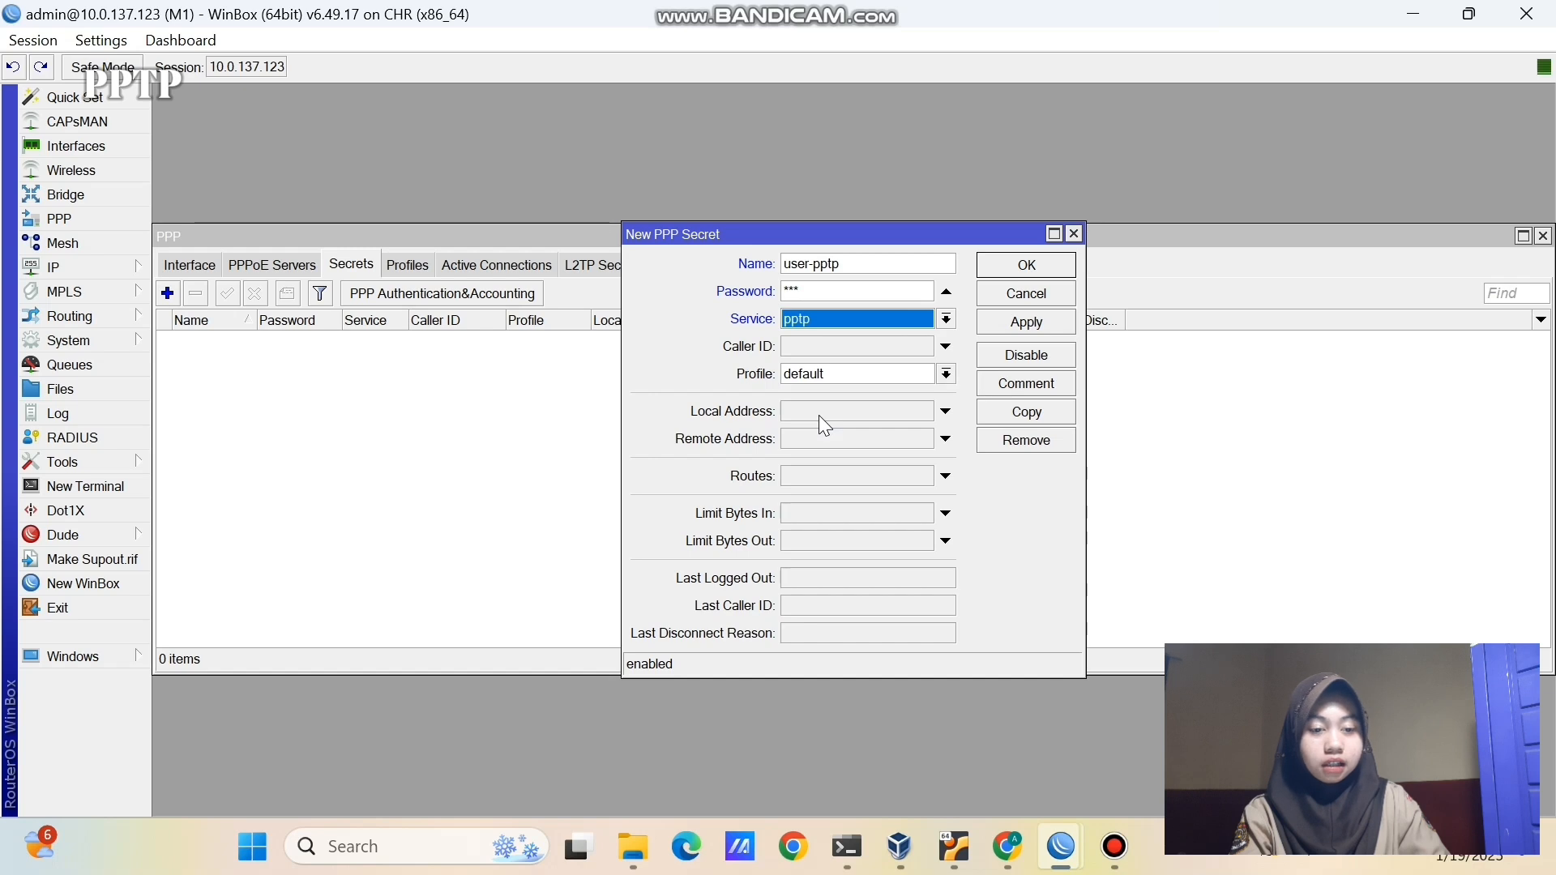
pyautogui.click(872, 407)
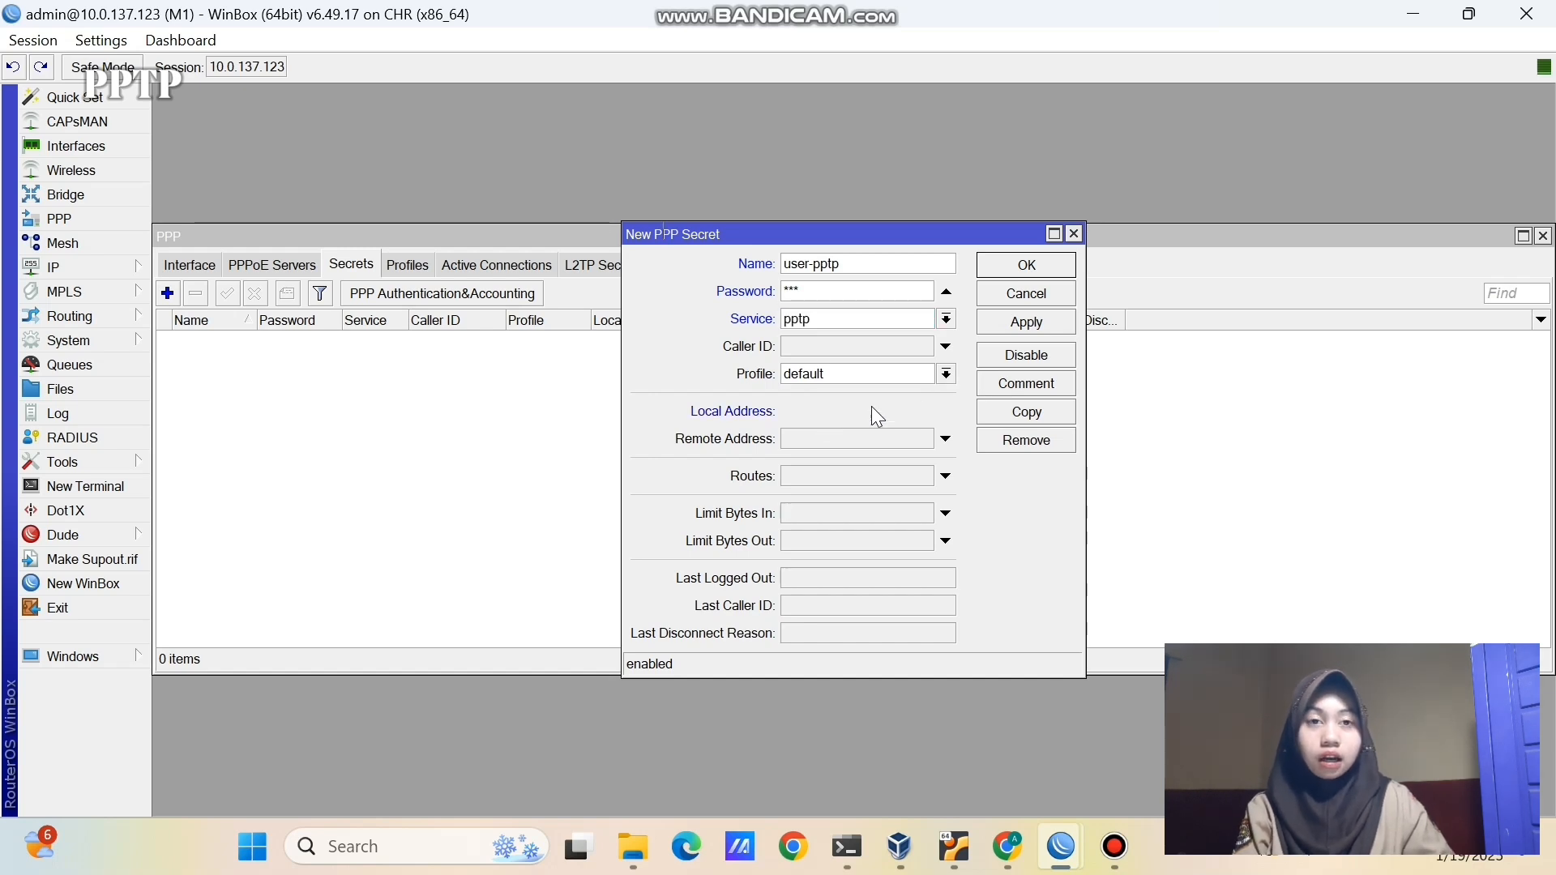
pyautogui.click(861, 438)
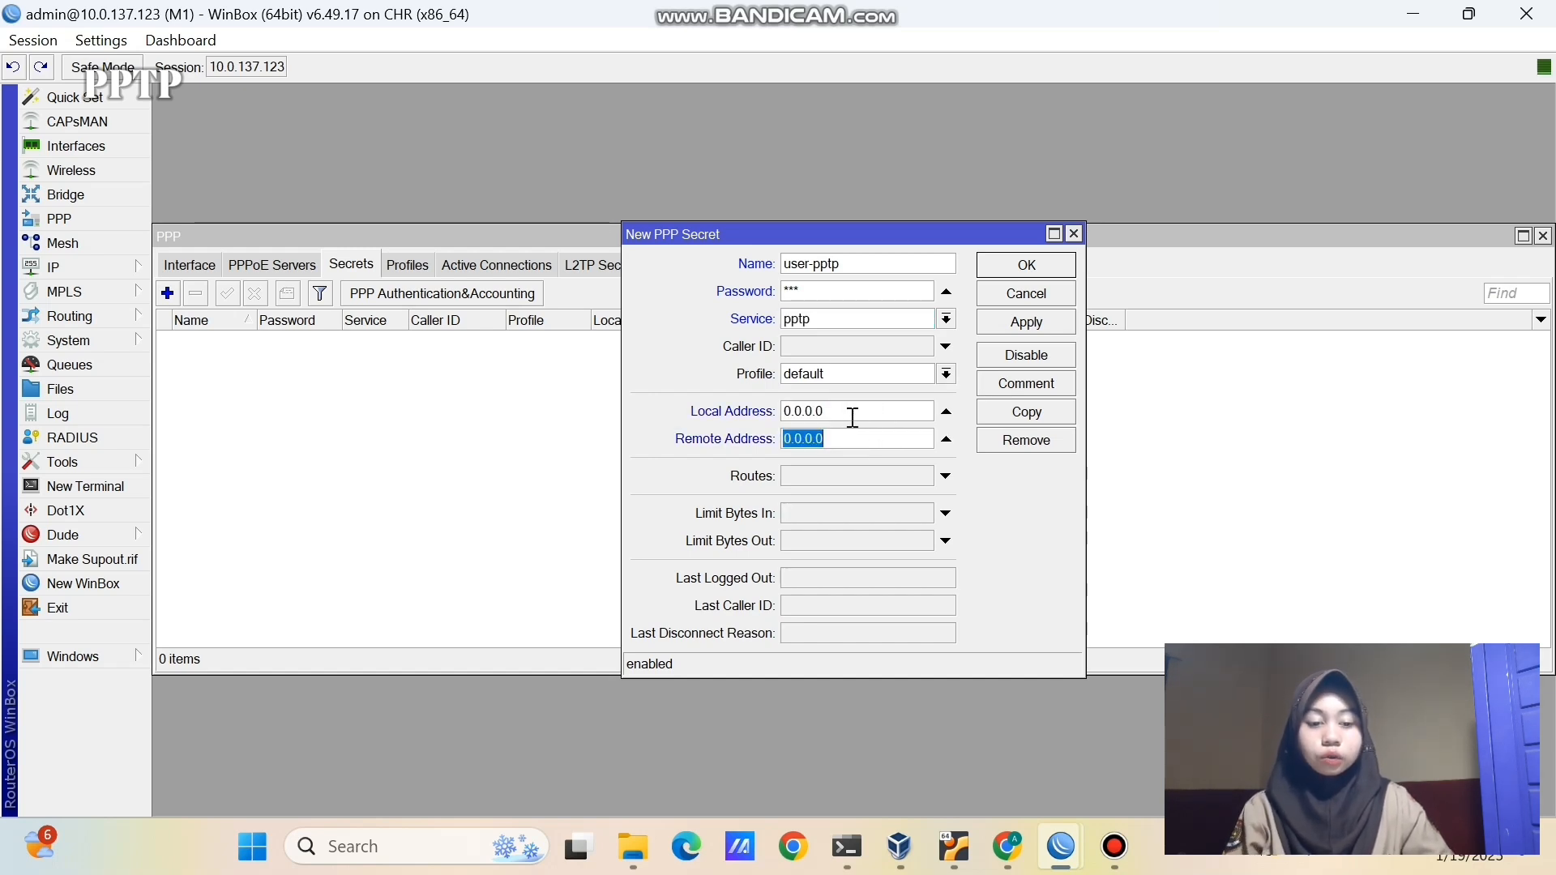
pyautogui.click(856, 408)
pyautogui.moveTo(856, 408); pyautogui.dragTo(780, 412)
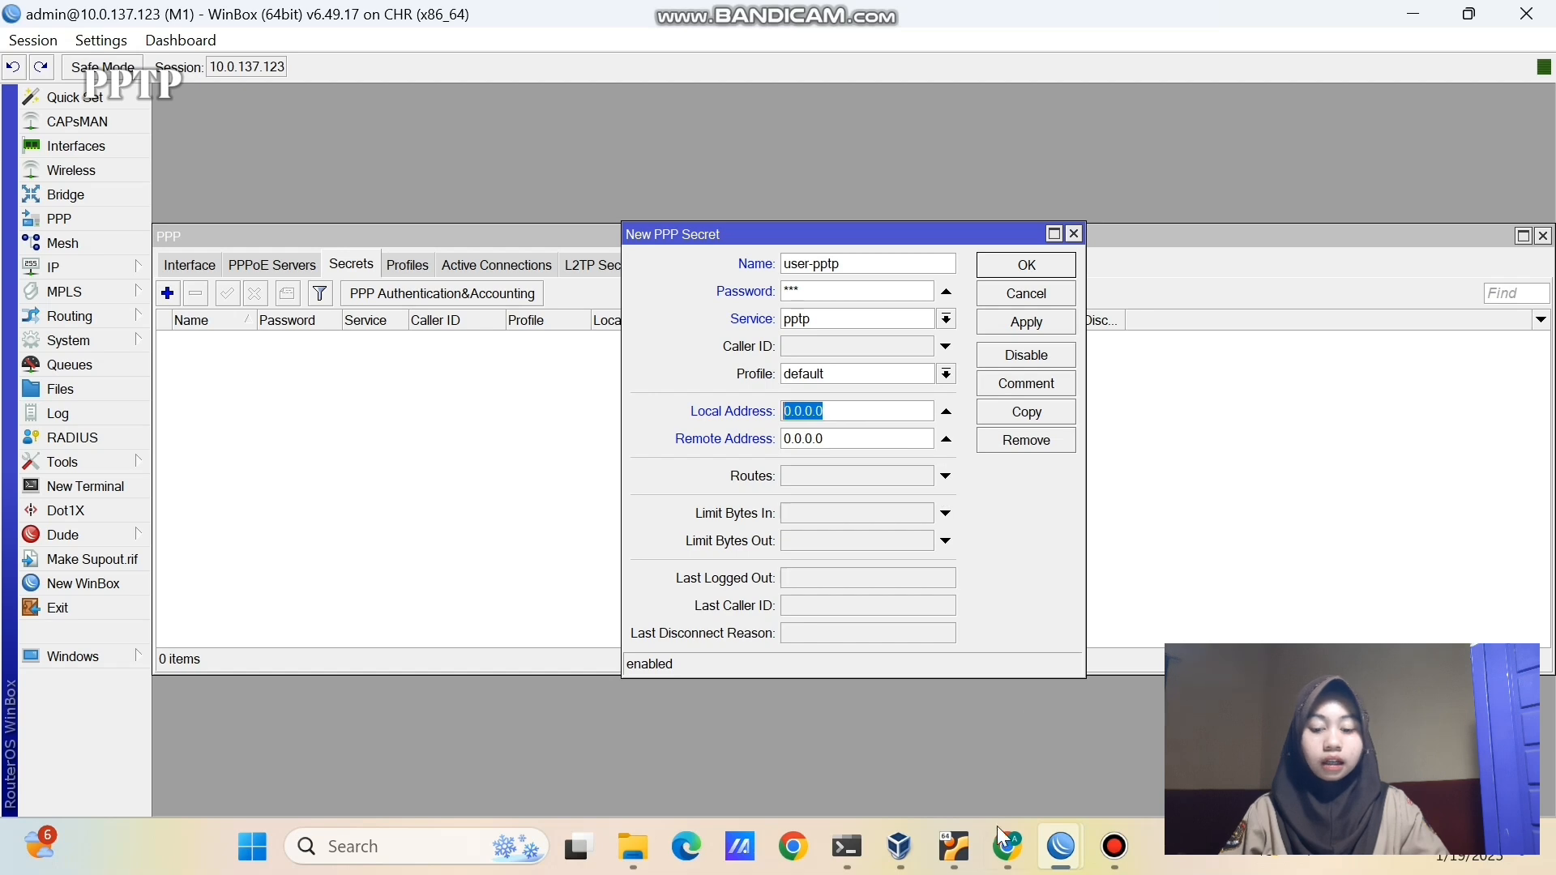
pyautogui.click(1004, 846)
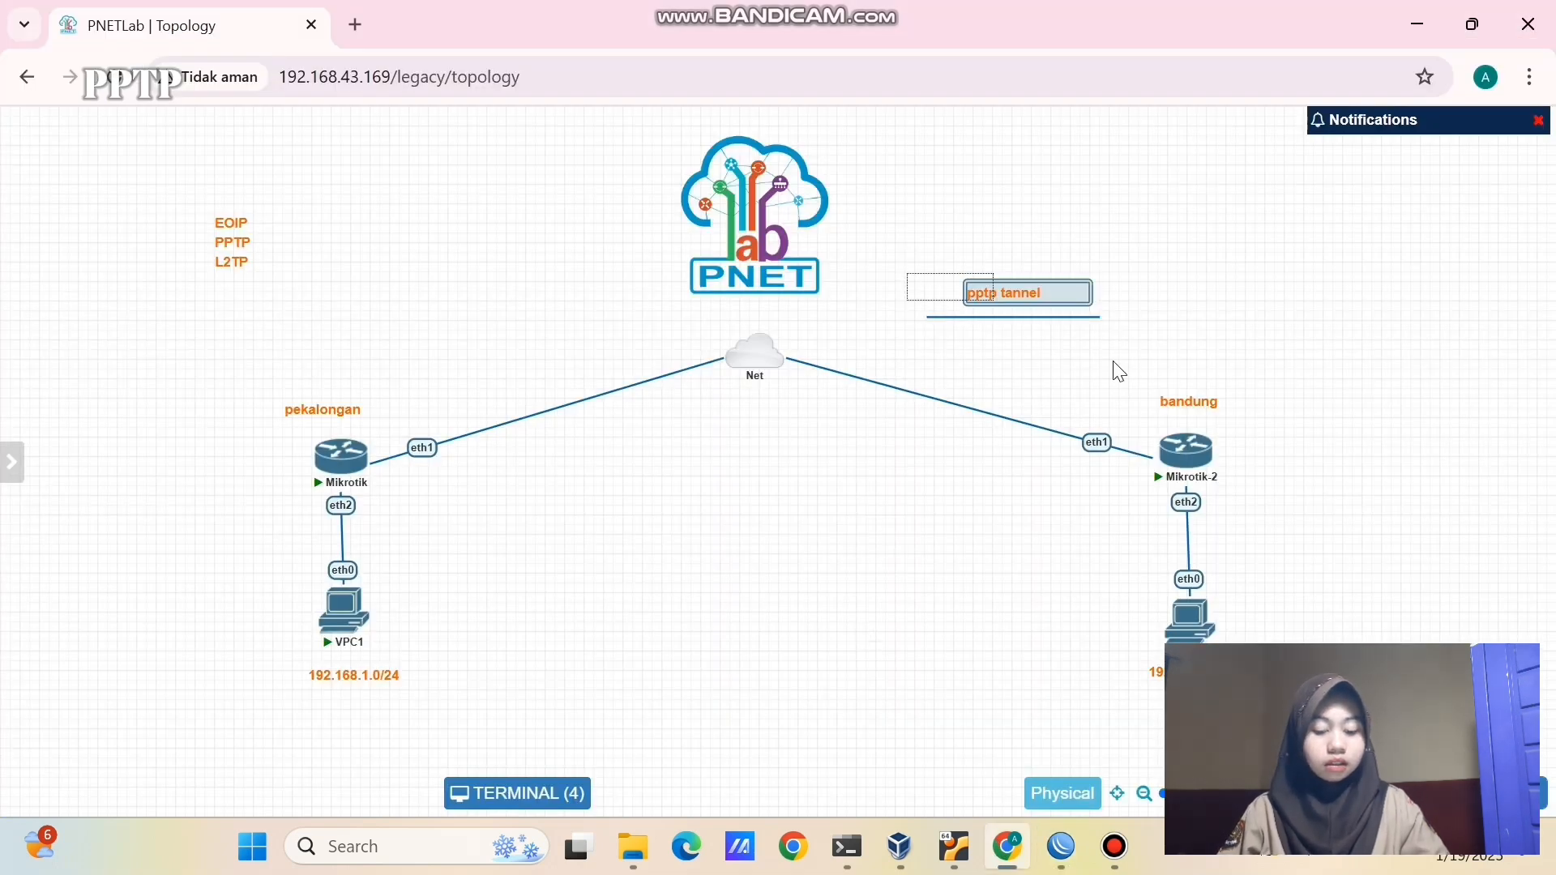
# - Move the 'pptp tannel' label and line below the Net cloud
pyautogui.moveTo(1067, 297); pyautogui.dragTo(808, 470)
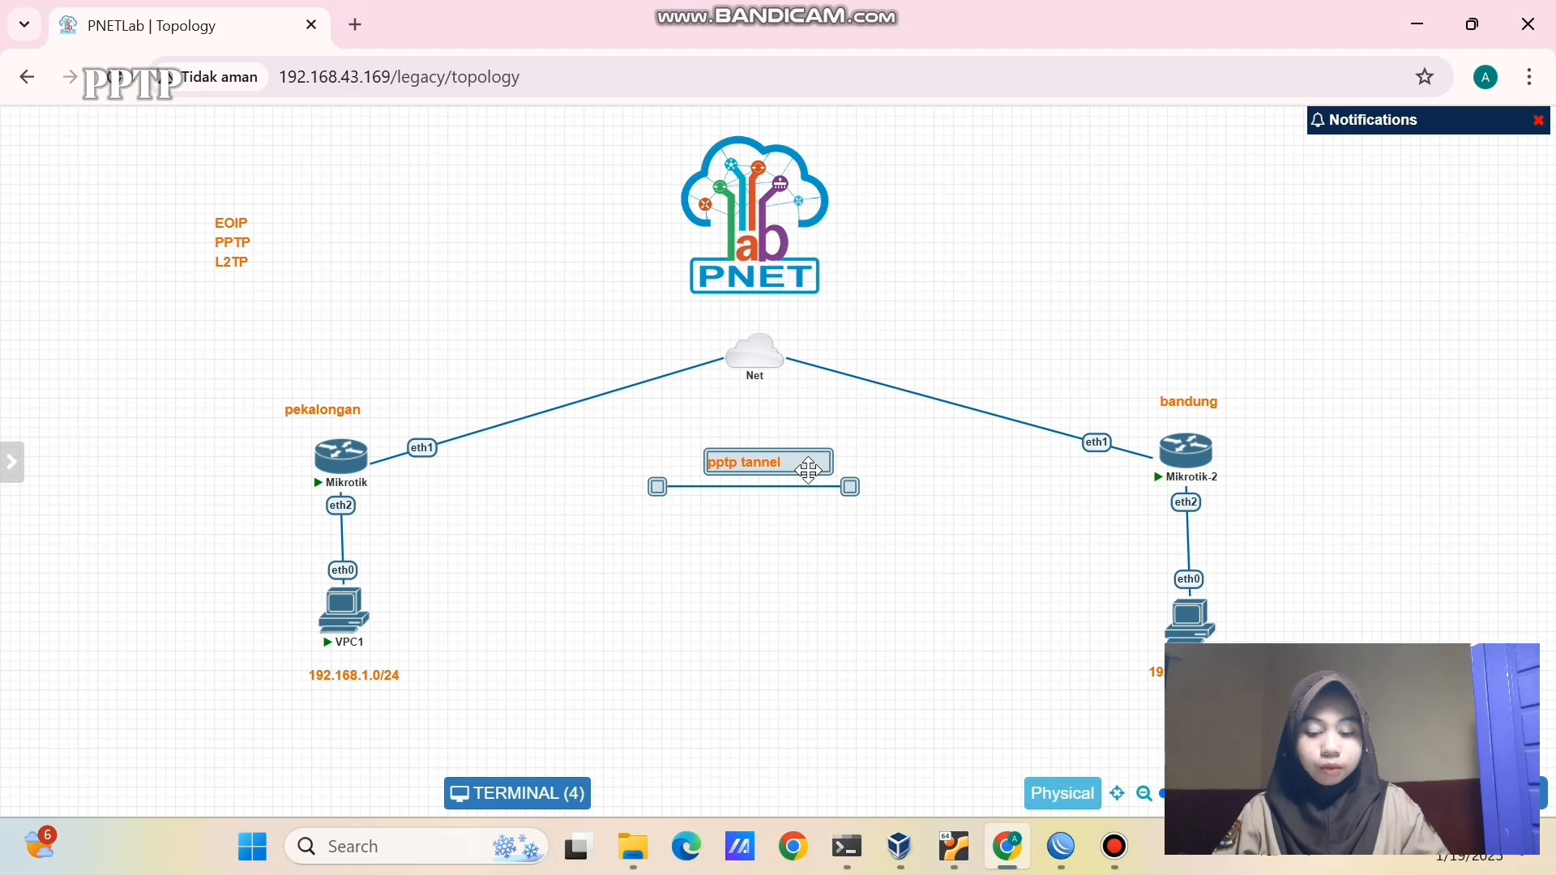
pyautogui.click(805, 523)
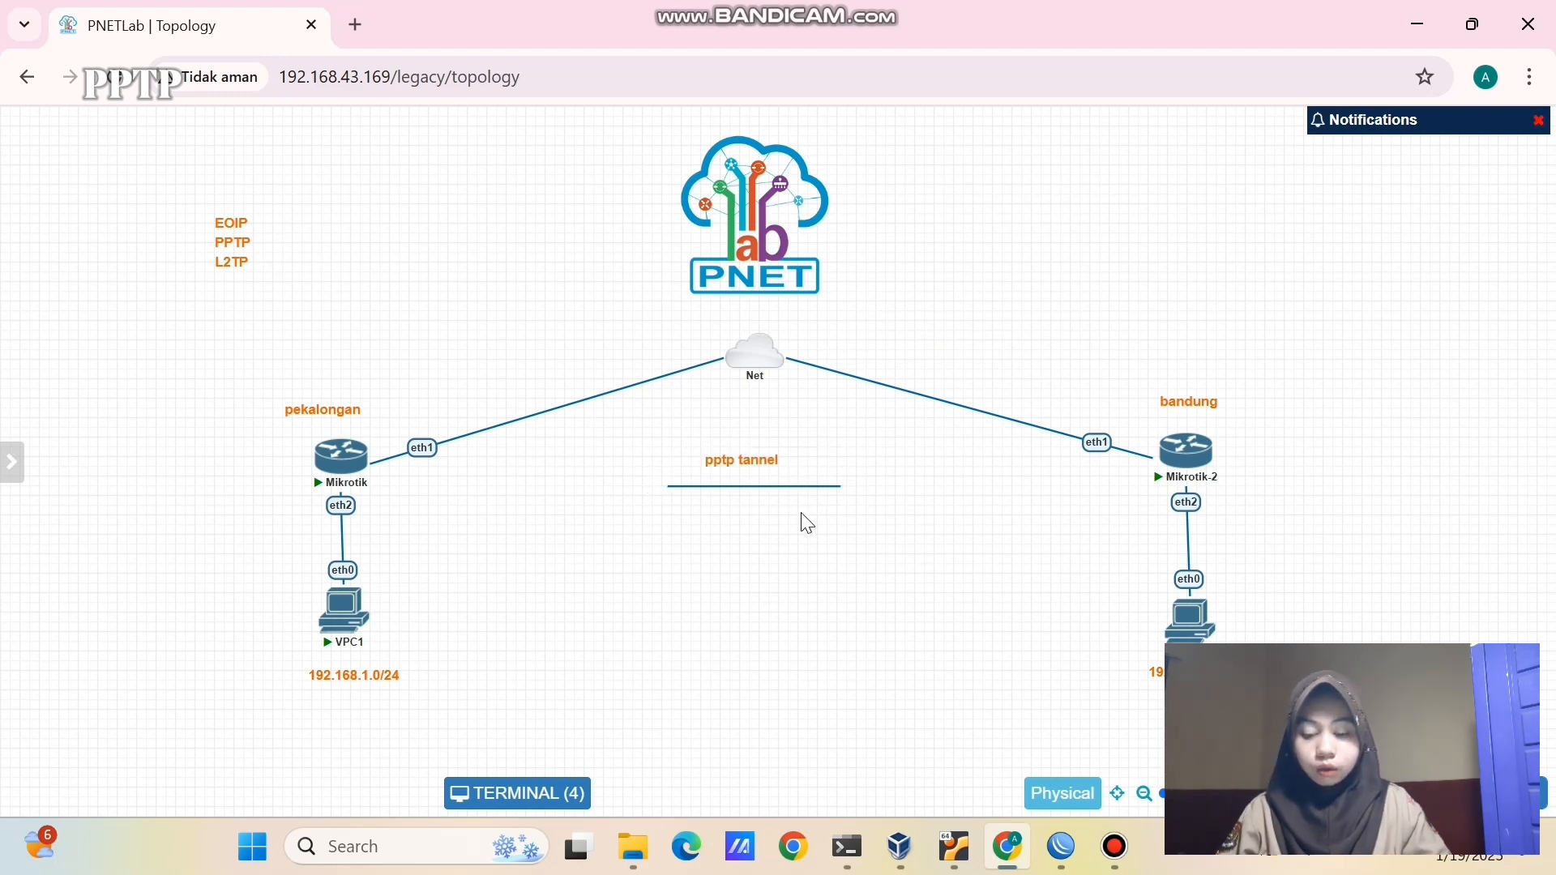
pyautogui.moveTo(445, 464); pyautogui.dragTo(1087, 484)
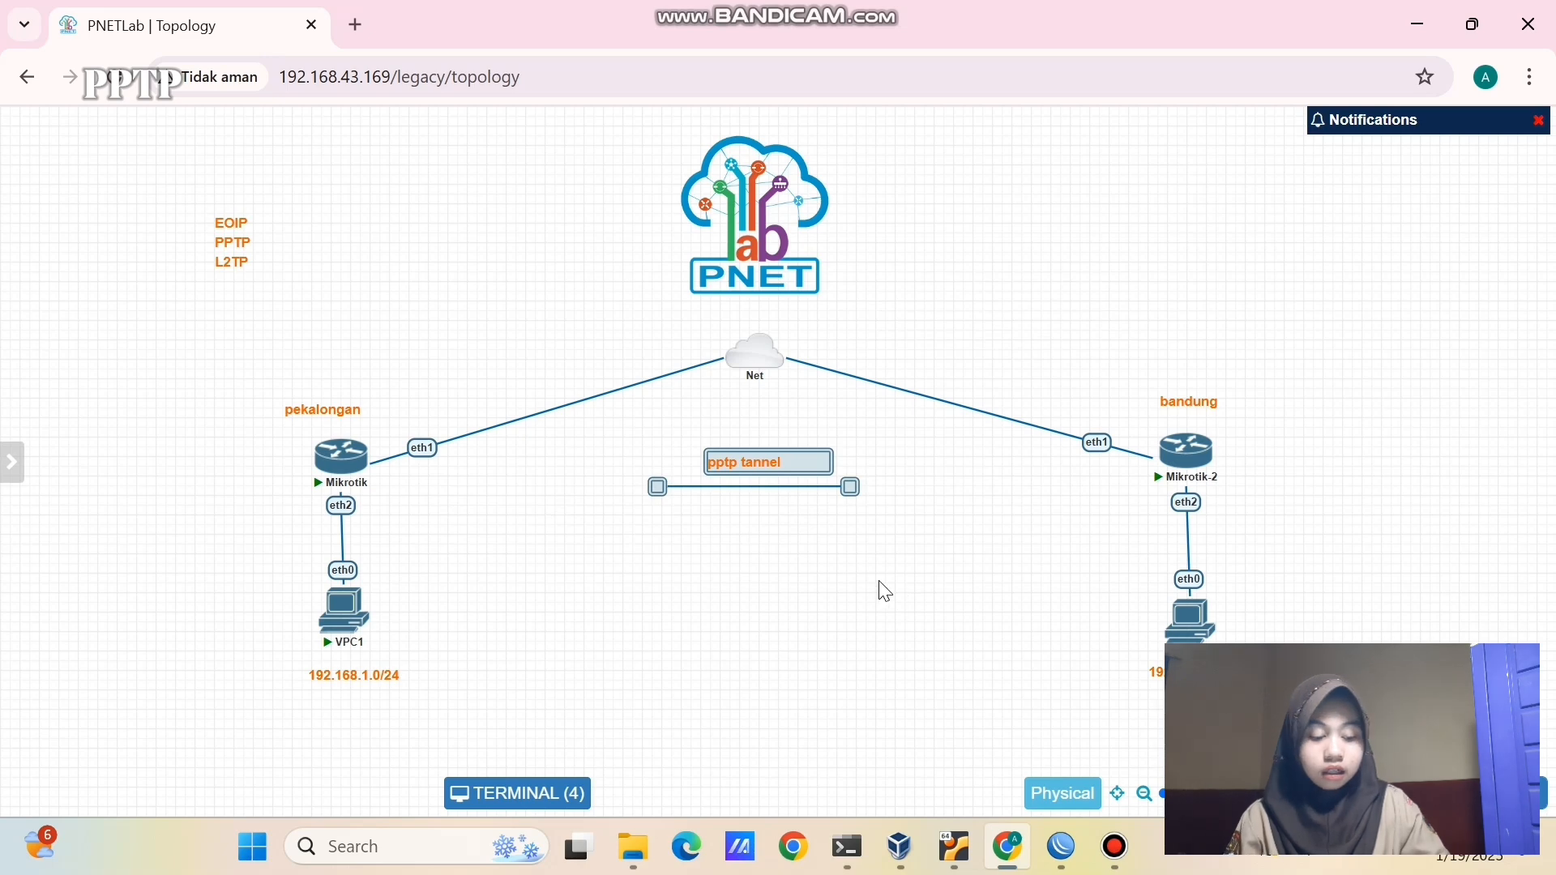
pyautogui.click(791, 598)
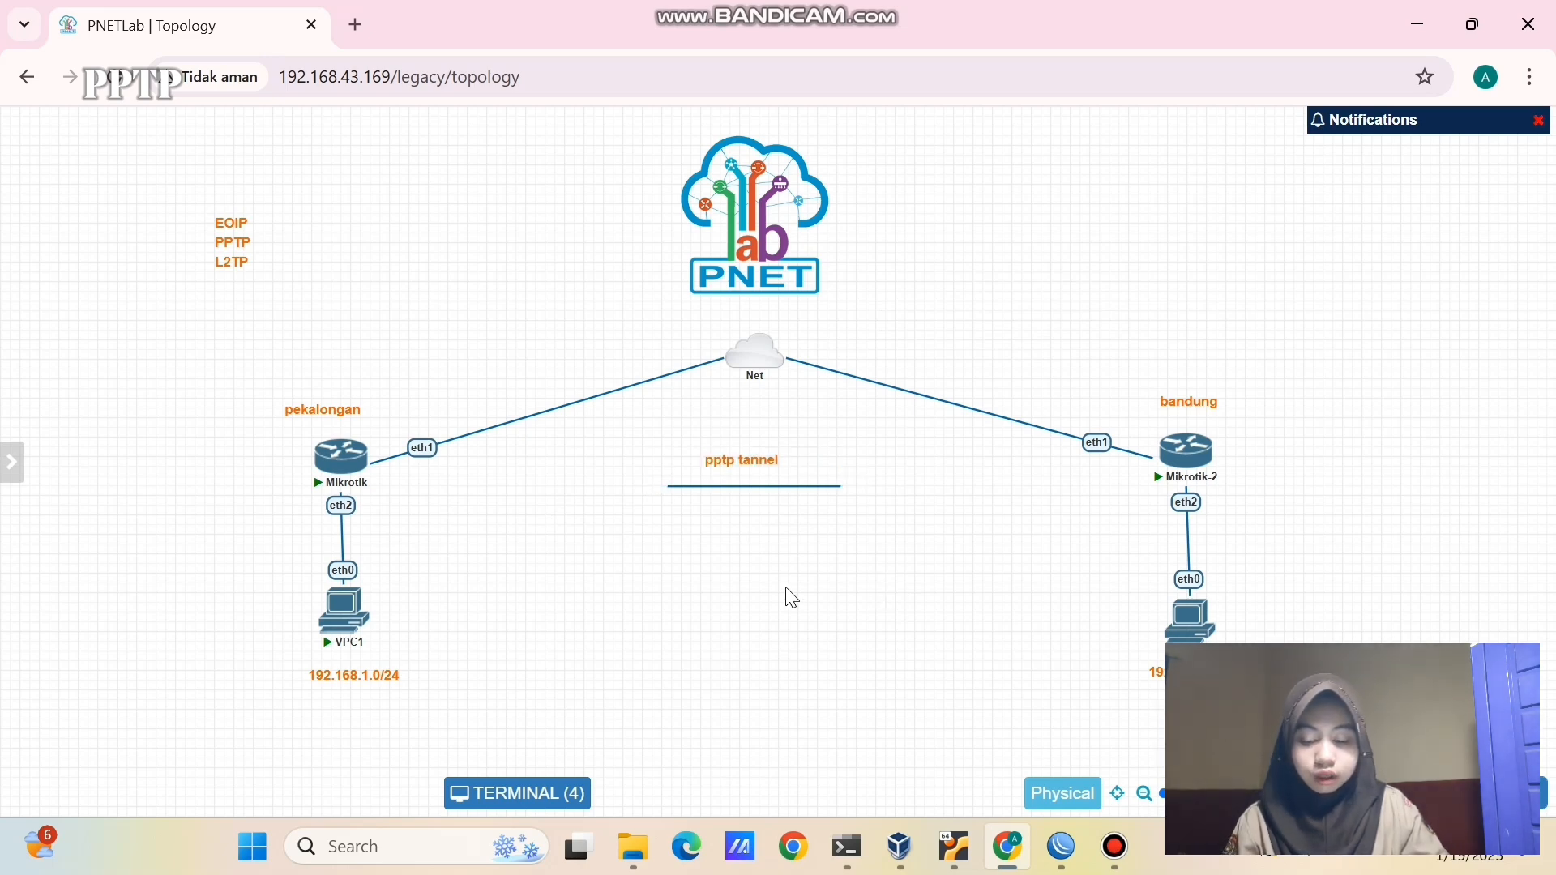
# - Add a '10.10.10.1' text label beside the tunnel line
pyautogui.rightClick(525, 494)
pyautogui.click(612, 665)
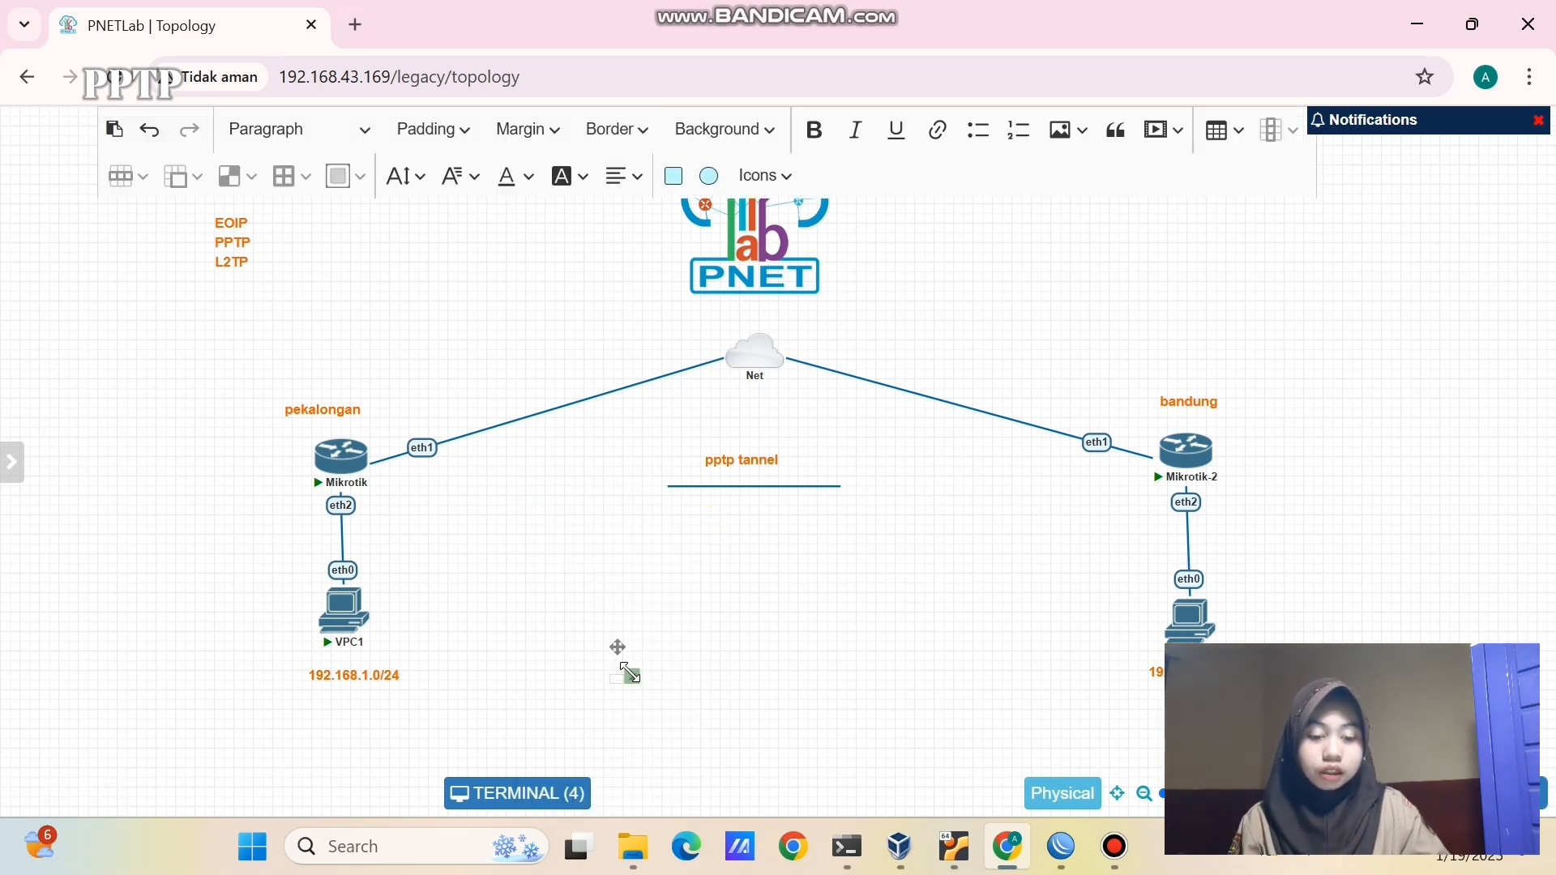
pyautogui.click(683, 690)
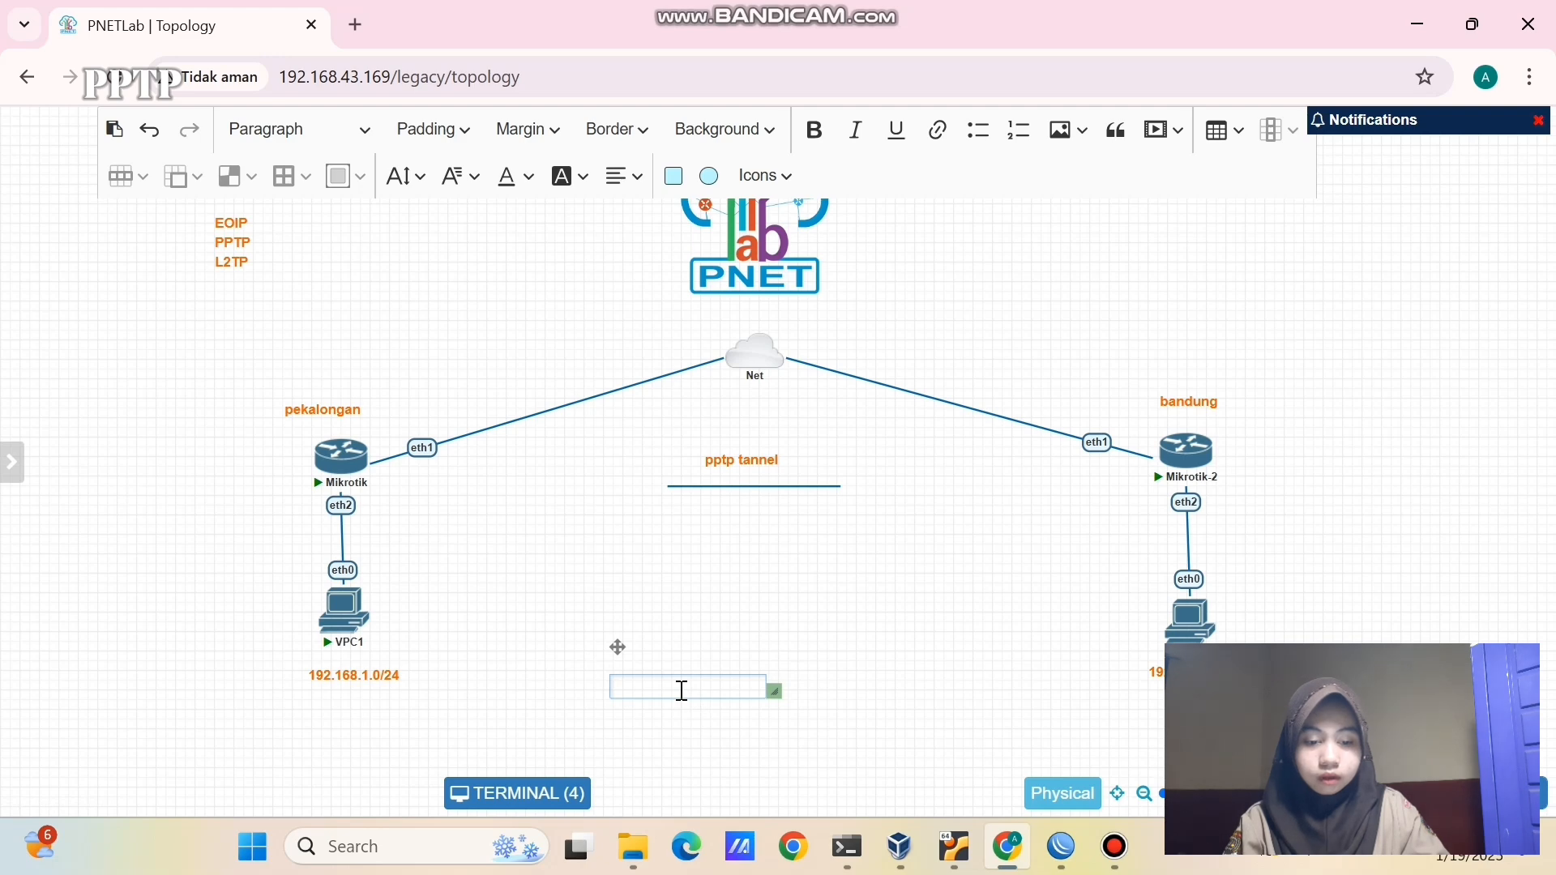
pyautogui.write('10.10.10.1')
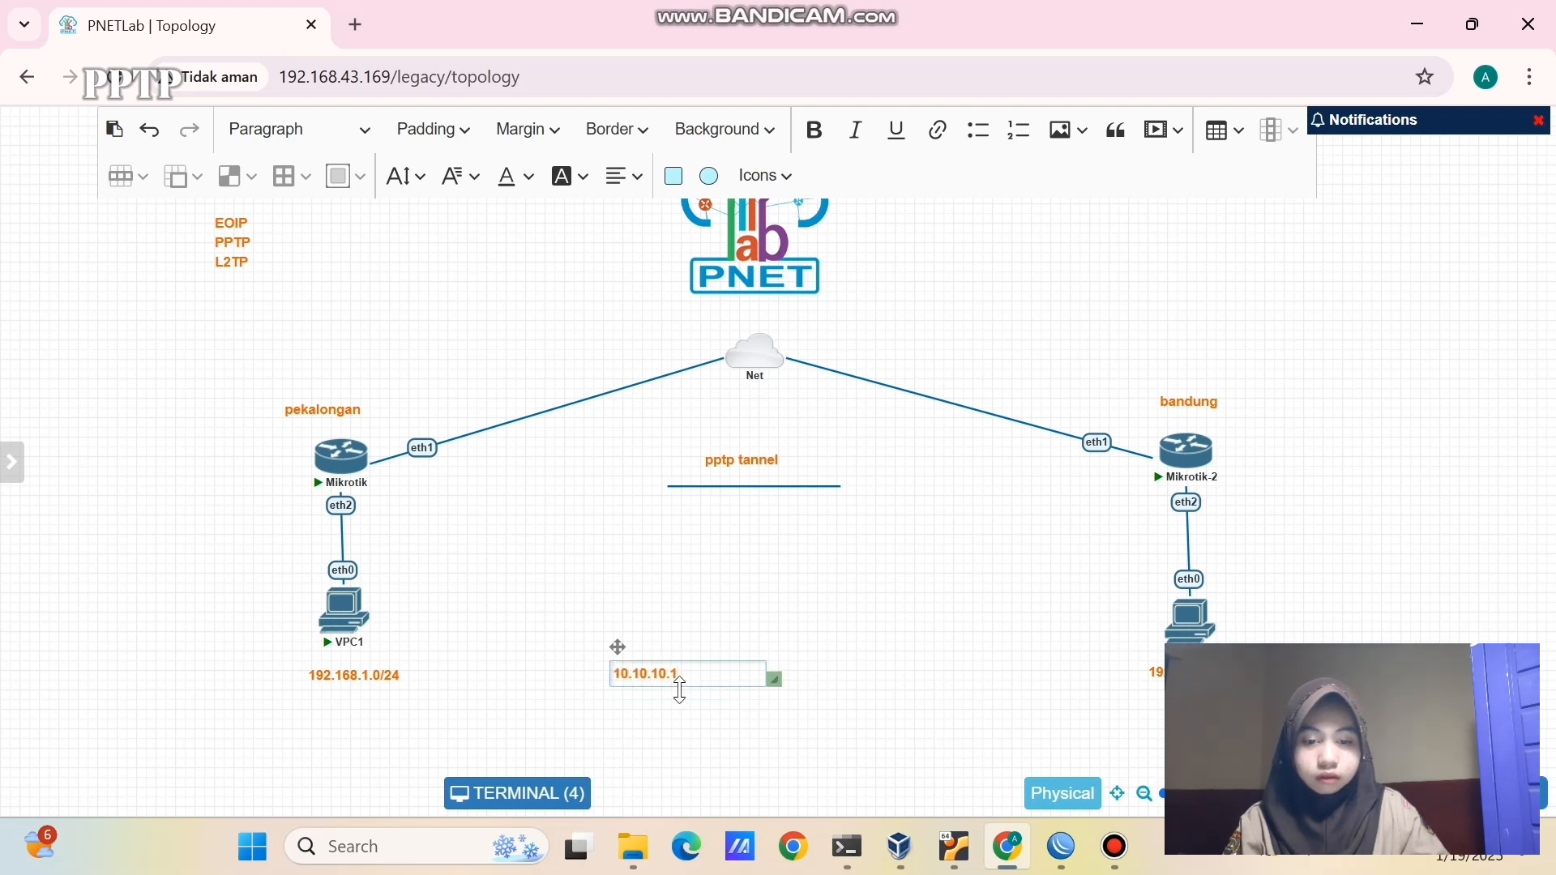
pyautogui.moveTo(774, 679); pyautogui.dragTo(939, 491)
pyautogui.click(824, 659)
# - Duplicate the label and change the copy to '10.10.10.2' on the other side
pyautogui.rightClick(587, 502)
pyautogui.click(629, 554)
pyautogui.doubleClick(947, 494)
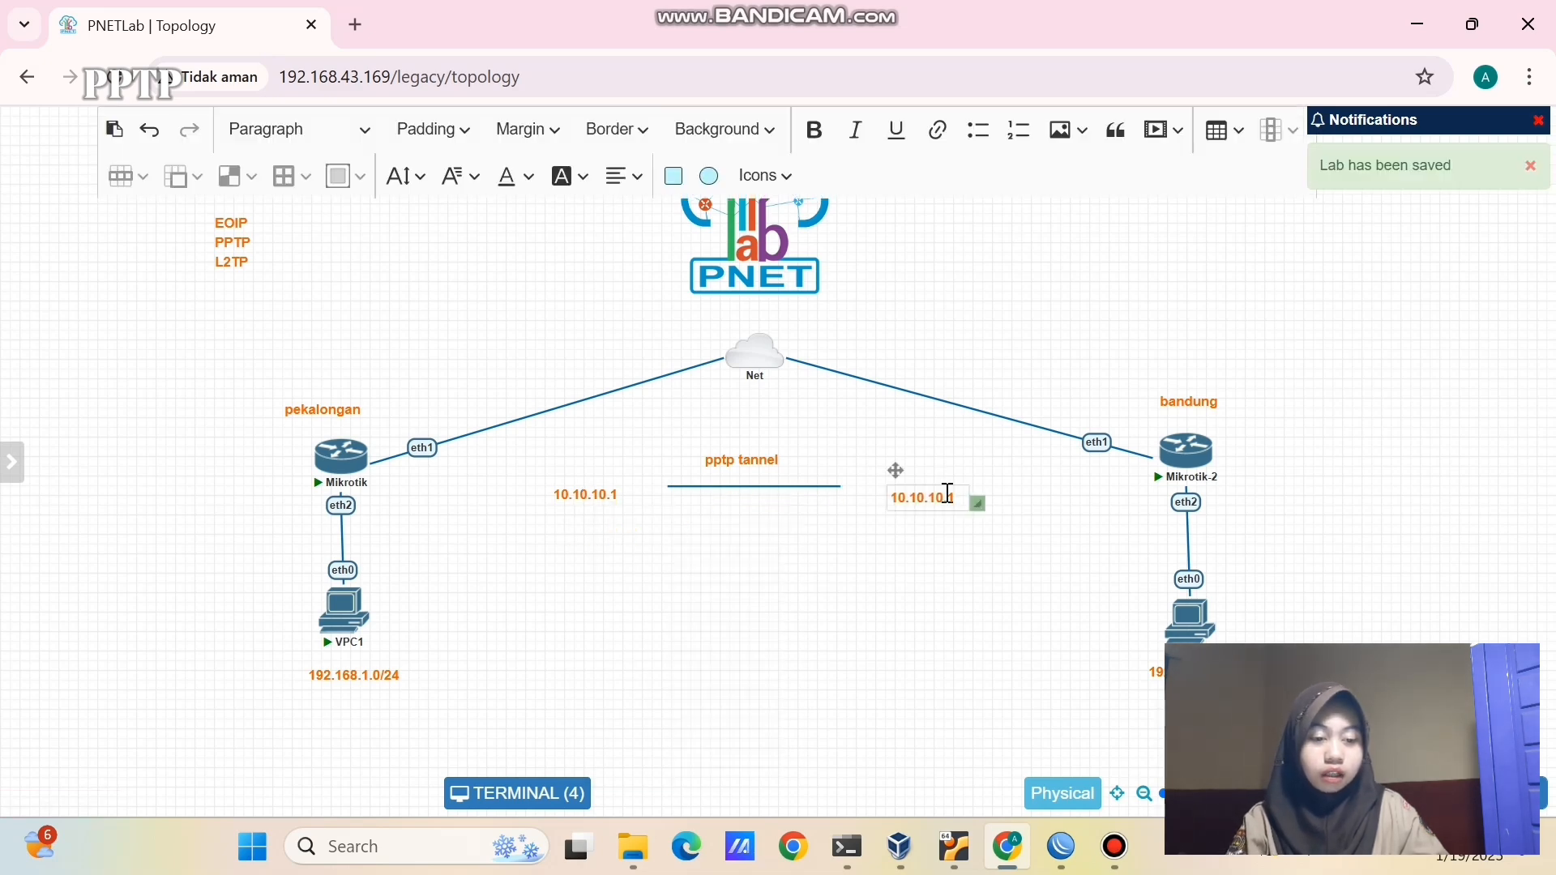
pyautogui.press('BackSpace')
pyautogui.write('2')
pyautogui.click(999, 558)
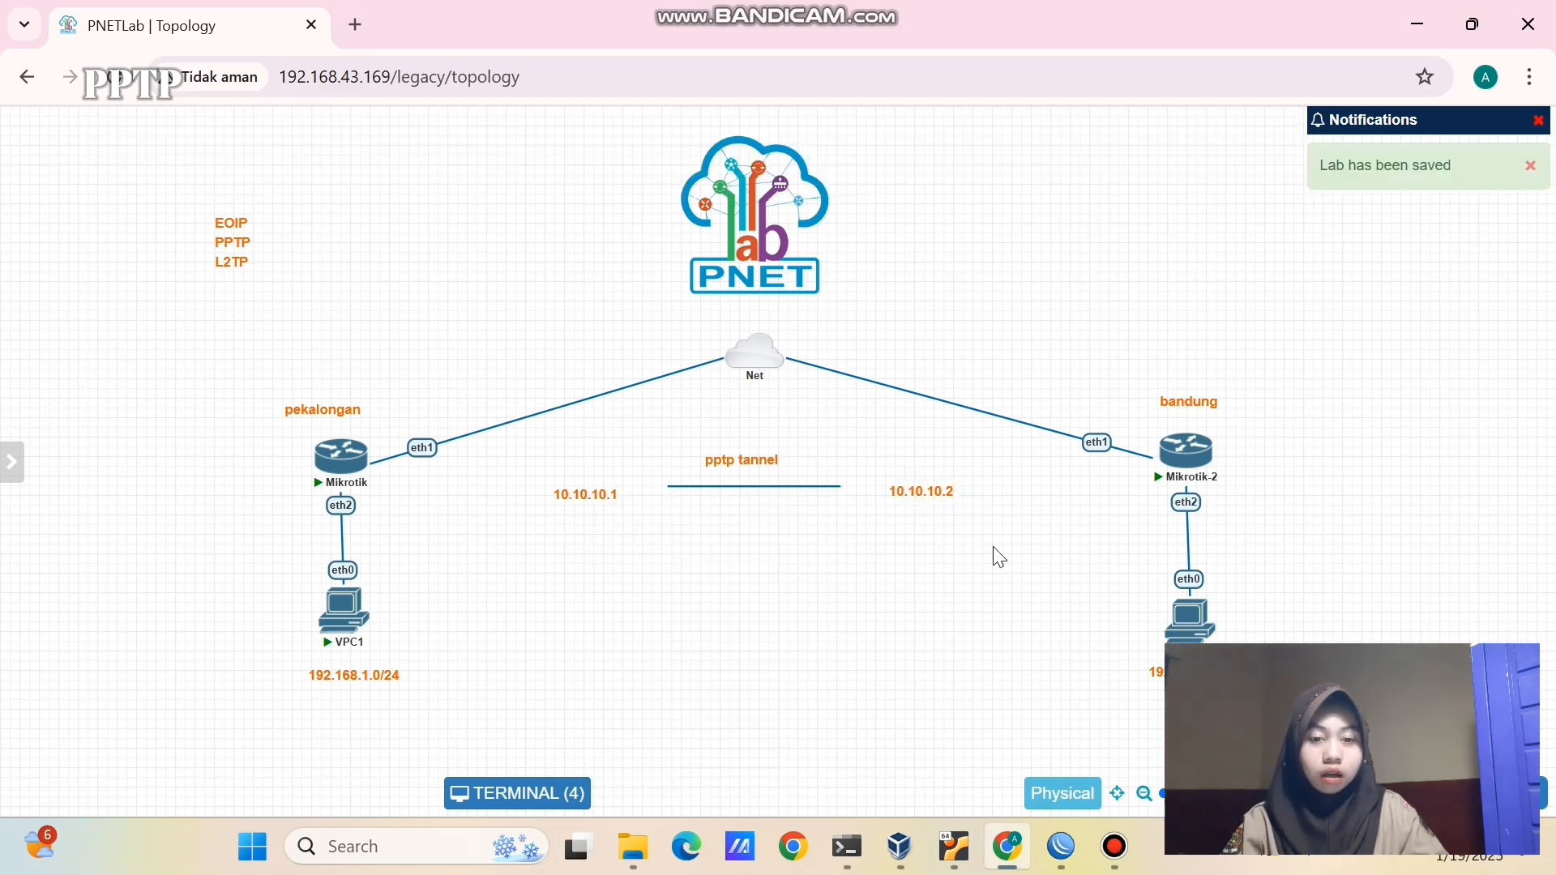
pyautogui.moveTo(1061, 847)
pyautogui.click(1000, 770)
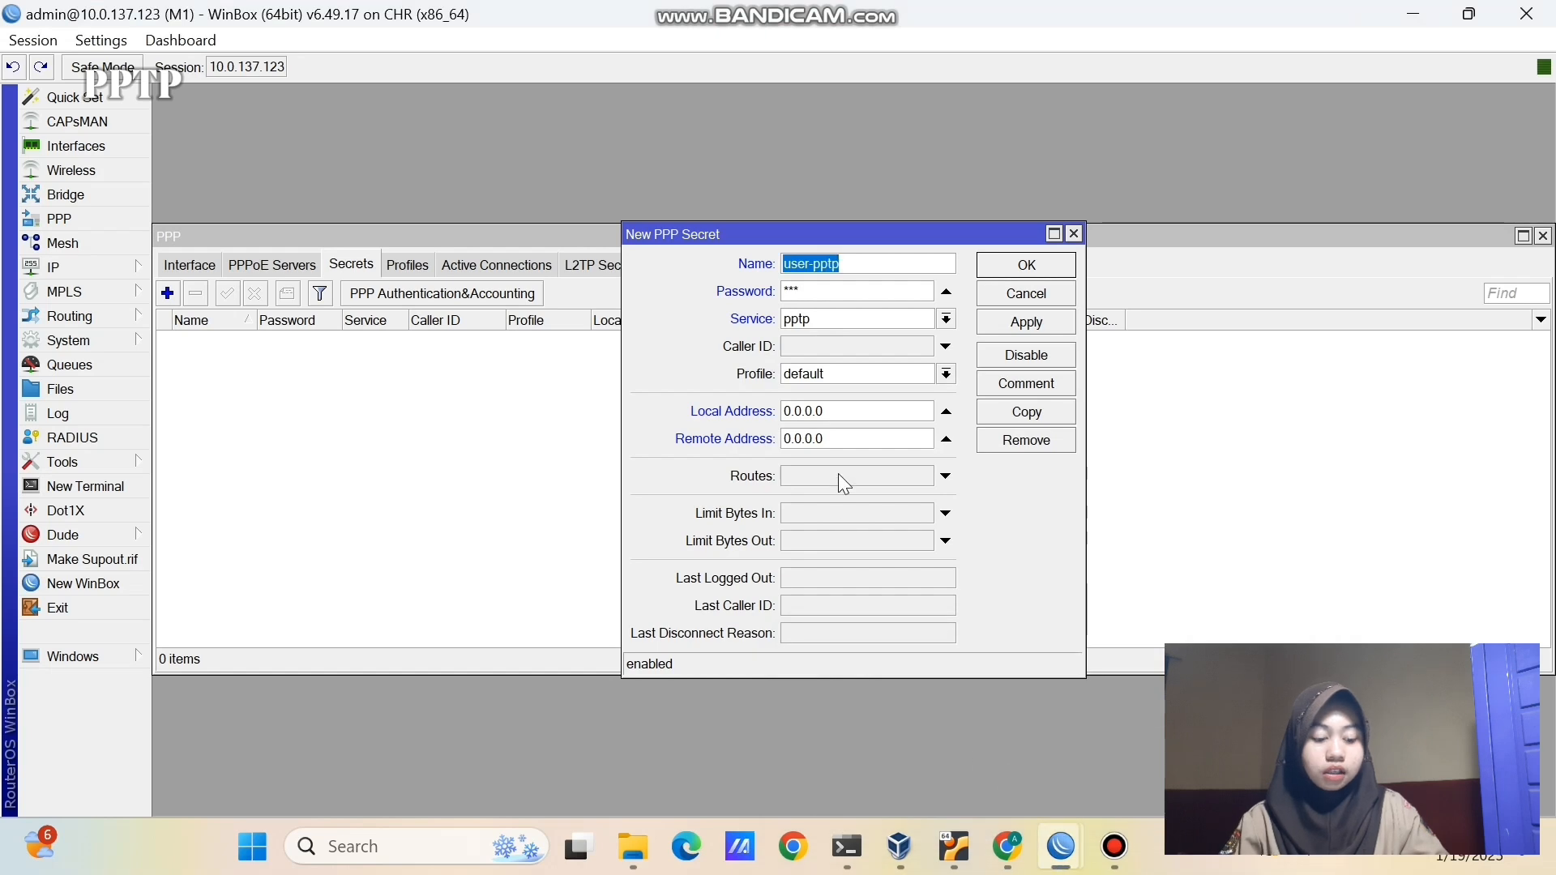
# - Set the secret's local address to 10.10.10.1 and remote address to 10.10.10.2, then save
pyautogui.click(843, 411)
pyautogui.moveTo(843, 412); pyautogui.dragTo(721, 426)
pyautogui.press('BackSpace')
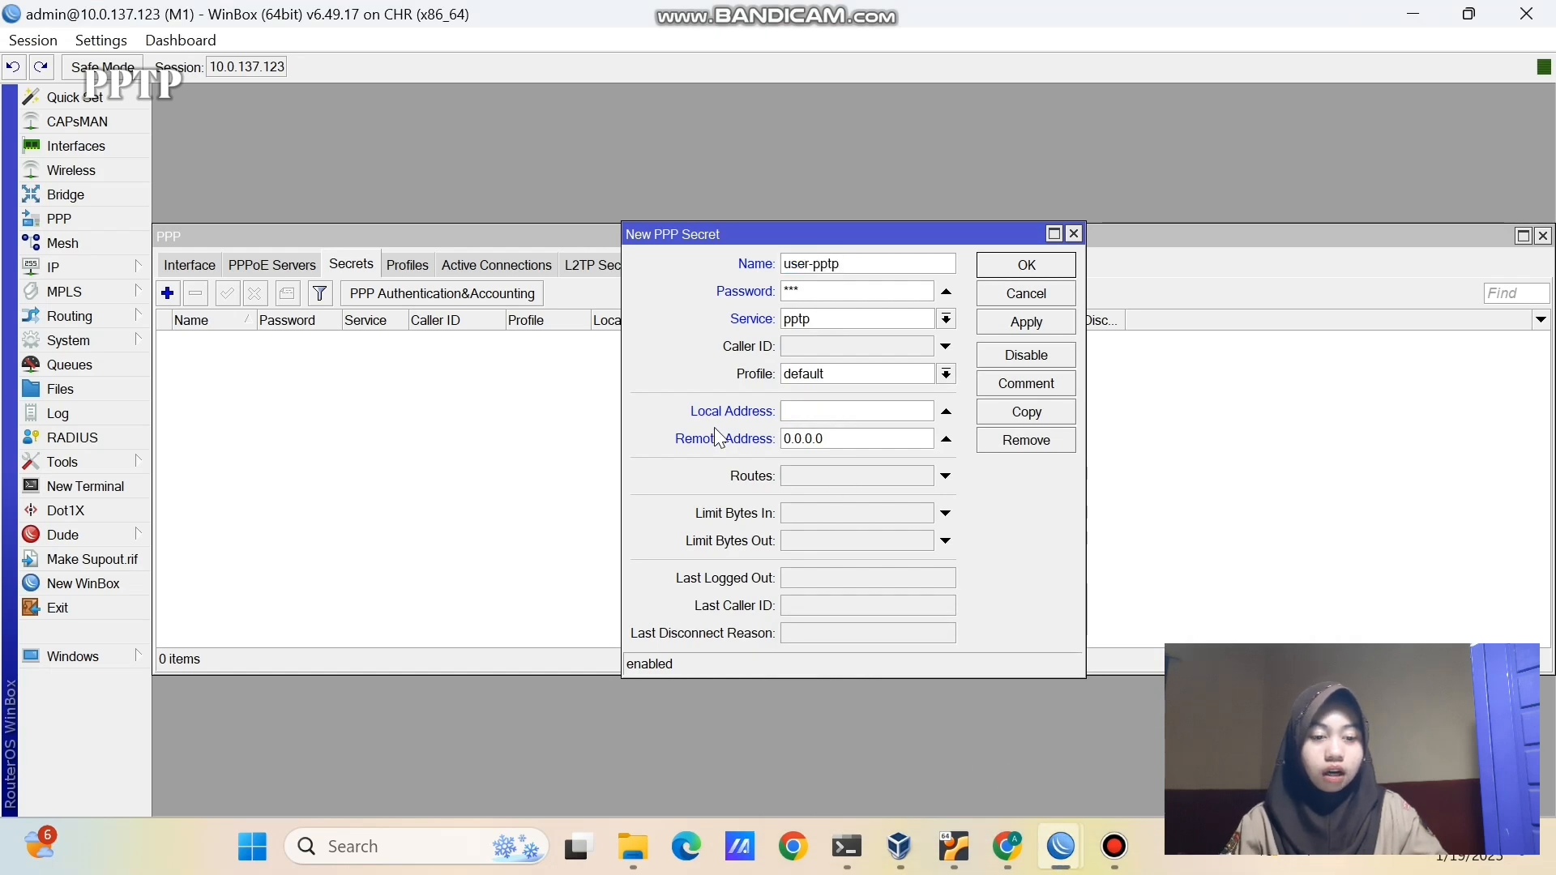
pyautogui.write('10.10.10.1')
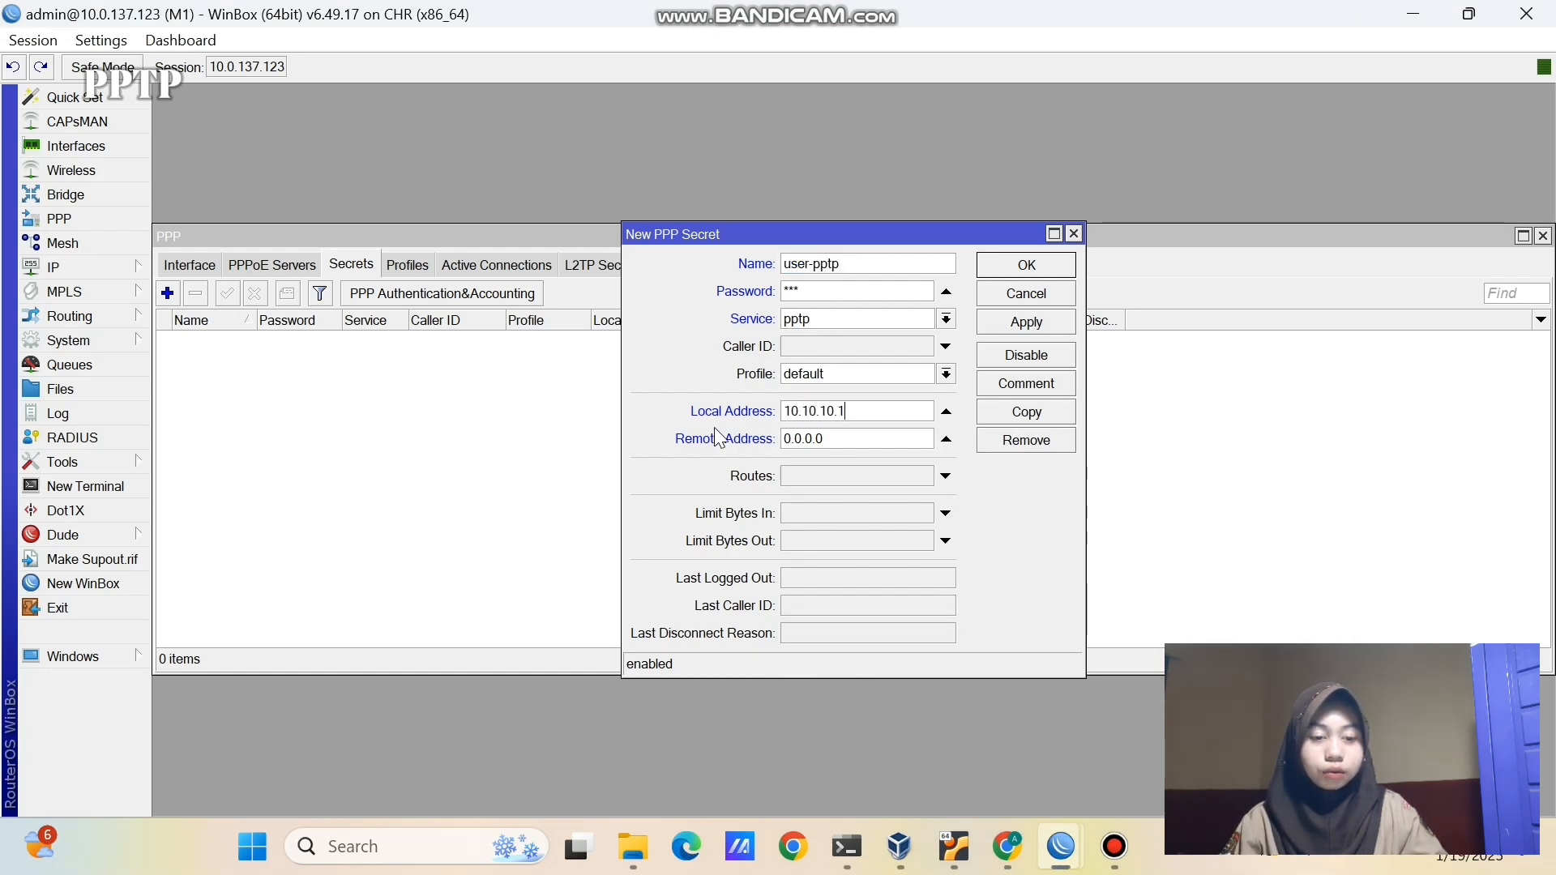
pyautogui.moveTo(842, 437); pyautogui.dragTo(786, 441)
pyautogui.press('BackSpace')
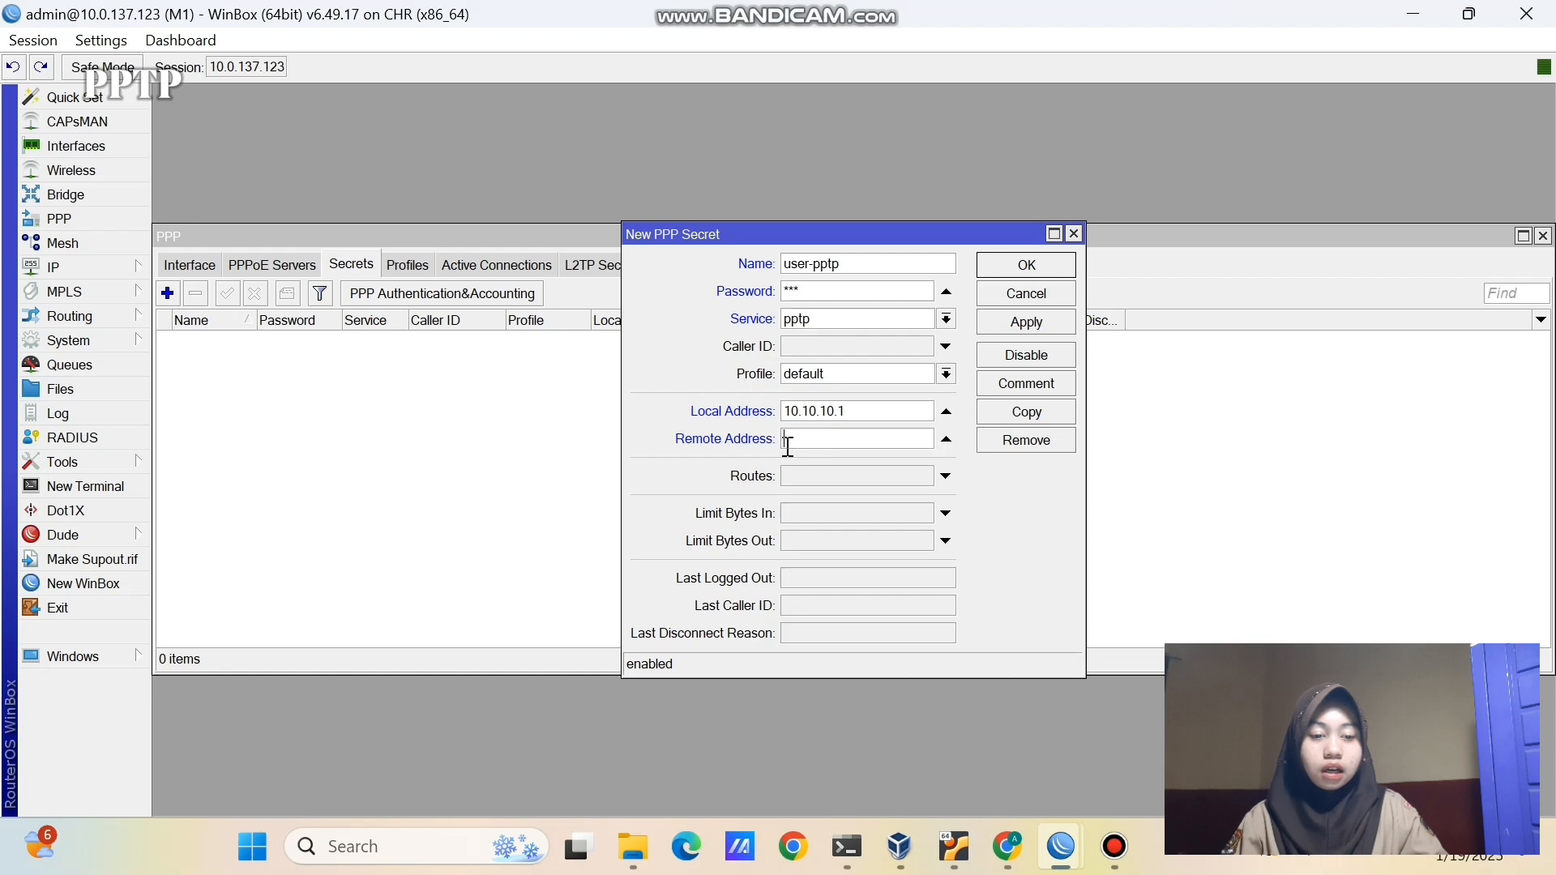
pyautogui.write('10.10.10.2')
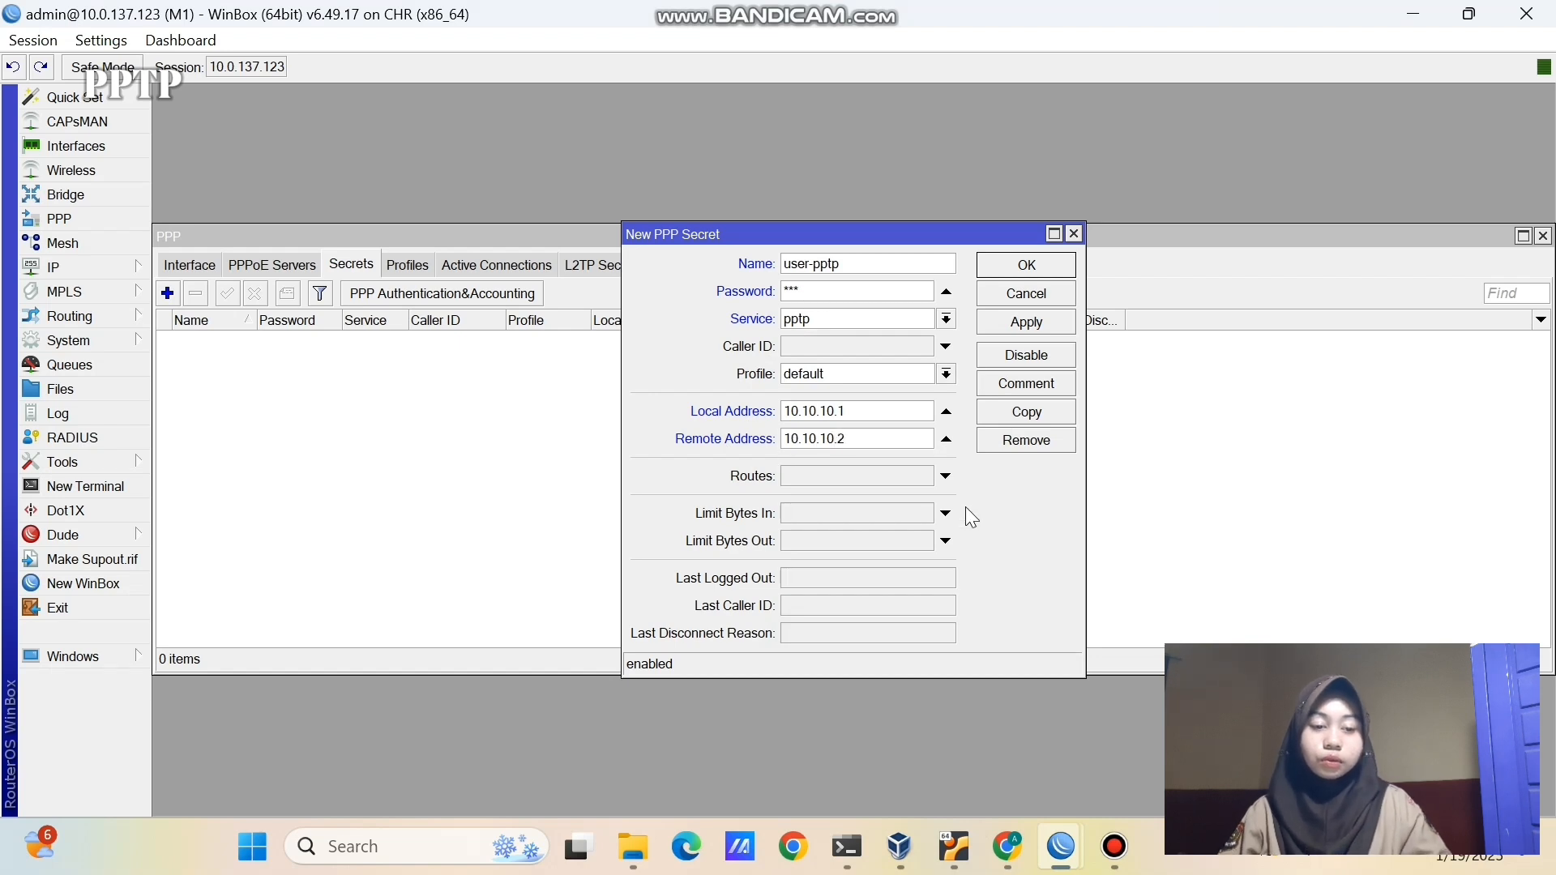
pyautogui.click(1014, 320)
pyautogui.click(1016, 267)
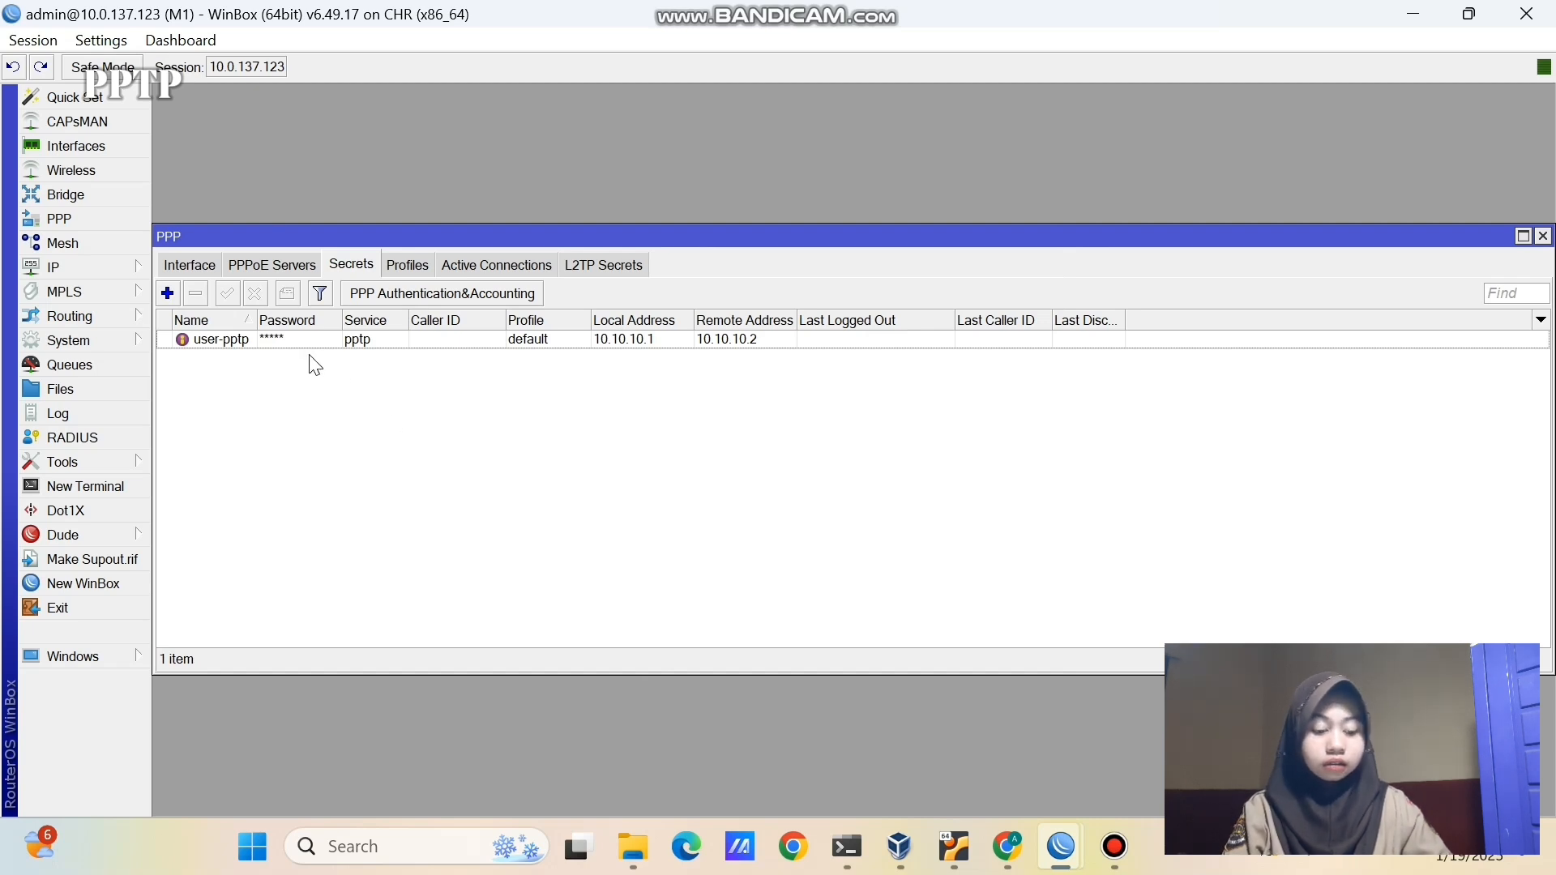
# - Confirm the PPTP server is enabled on M1
pyautogui.click(204, 273)
pyautogui.click(494, 297)
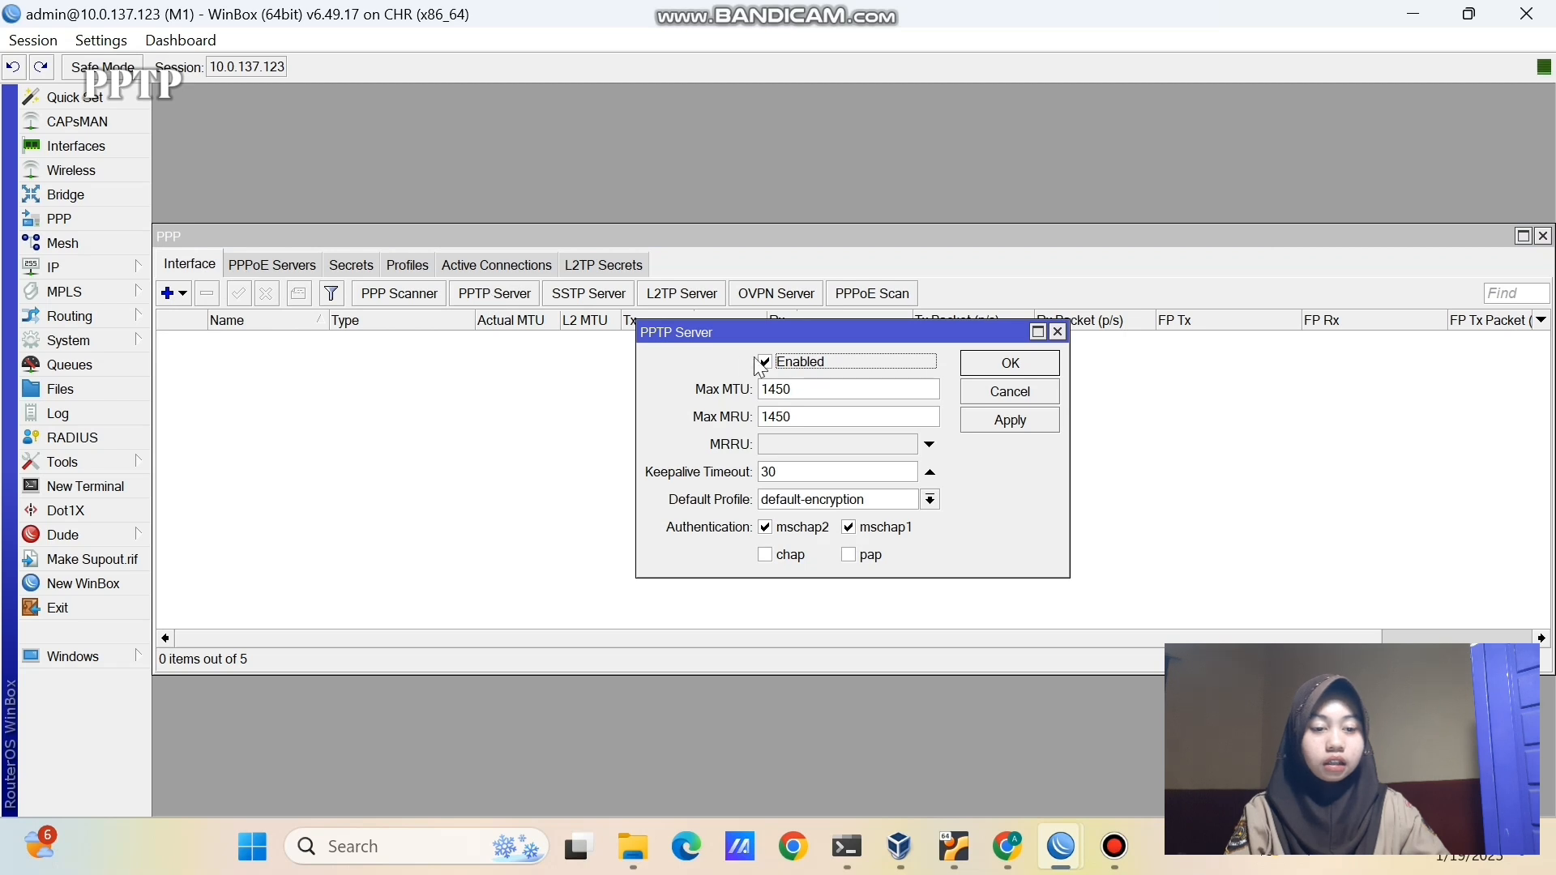
pyautogui.click(983, 365)
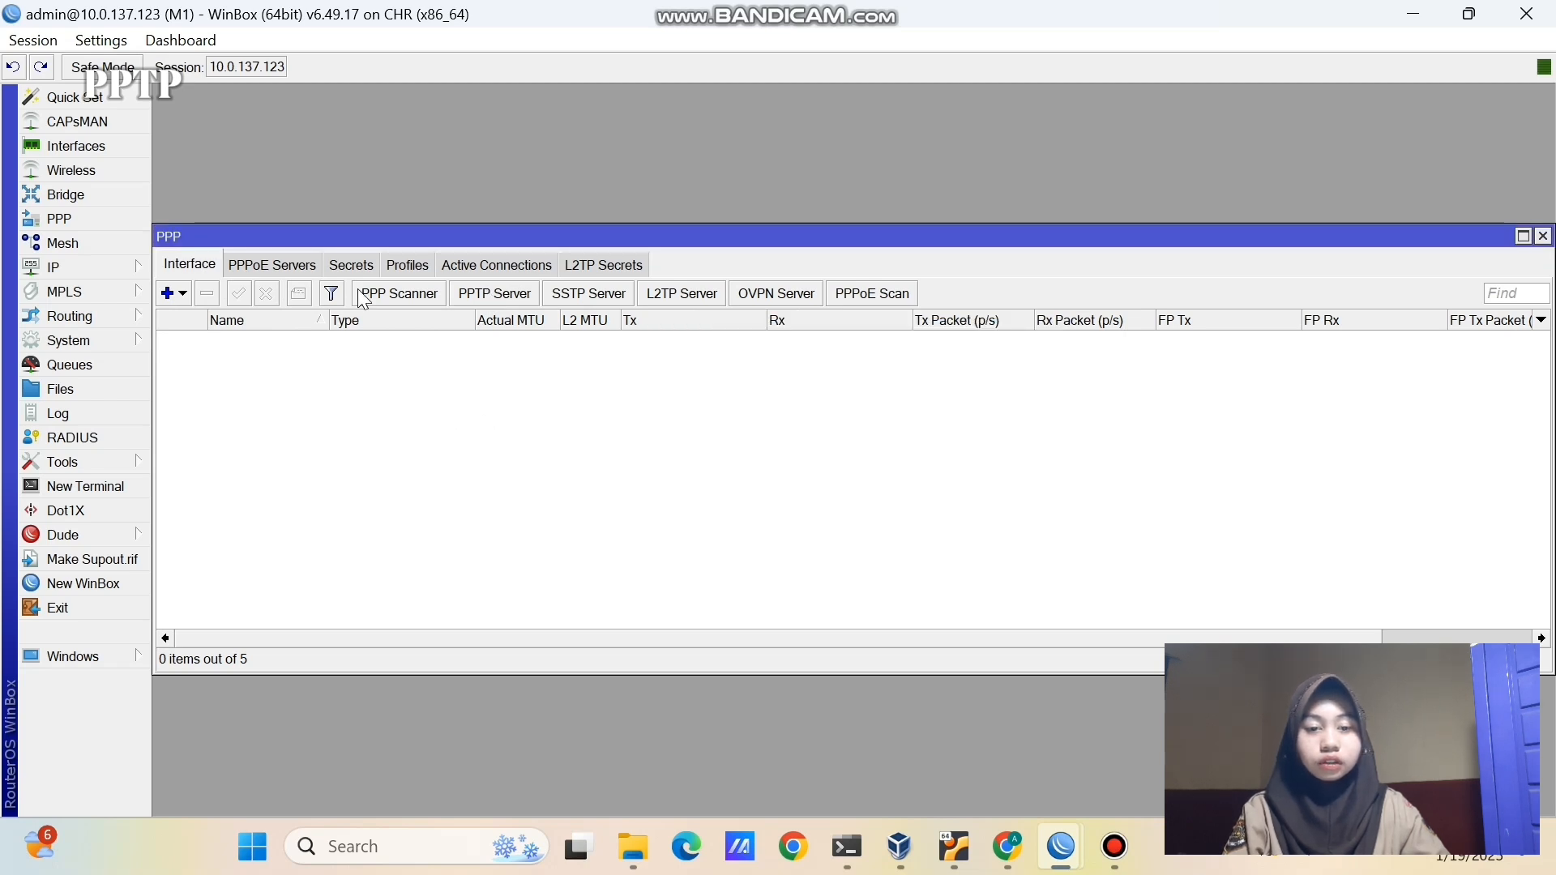
# - Reopen the PPTP user secret to review its password, pptp service and tunnel addresses
pyautogui.click(351, 265)
pyautogui.doubleClick(348, 343)
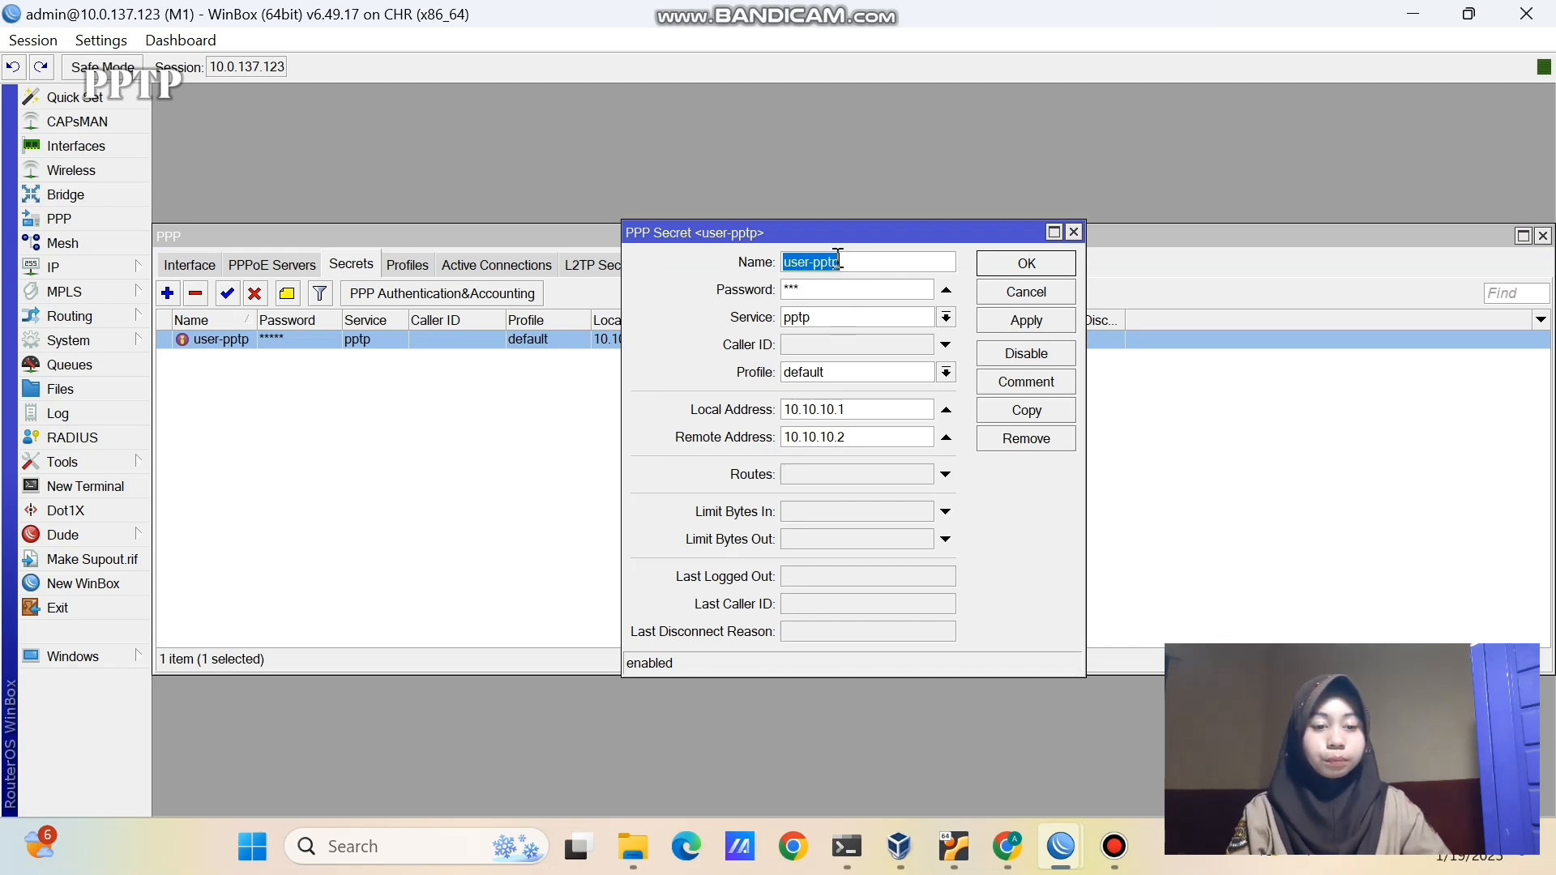
pyautogui.click(836, 288)
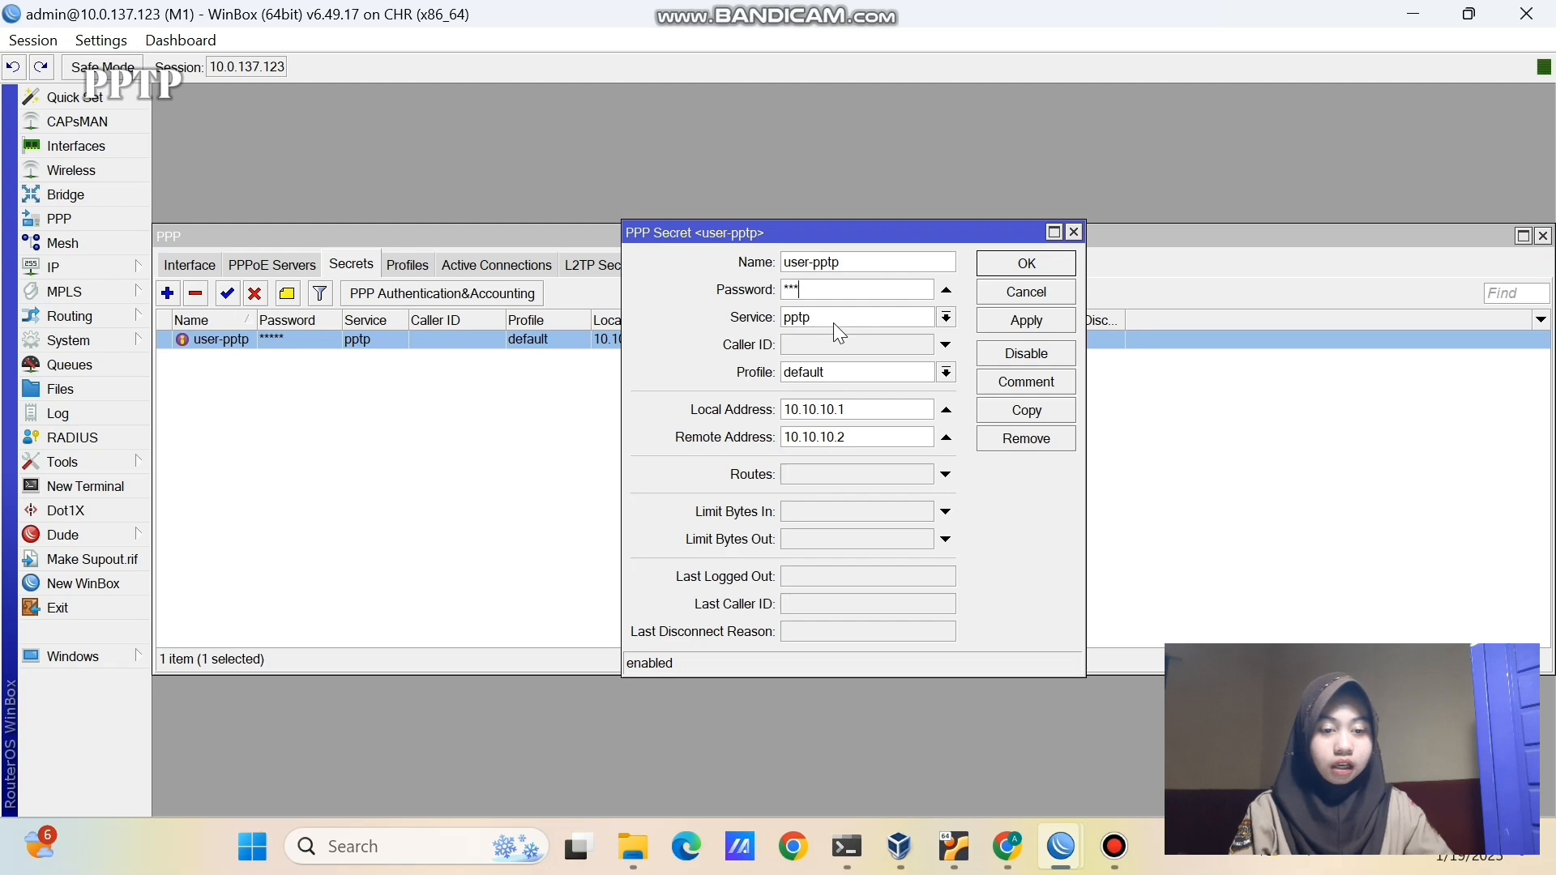
pyautogui.click(834, 322)
pyautogui.click(834, 323)
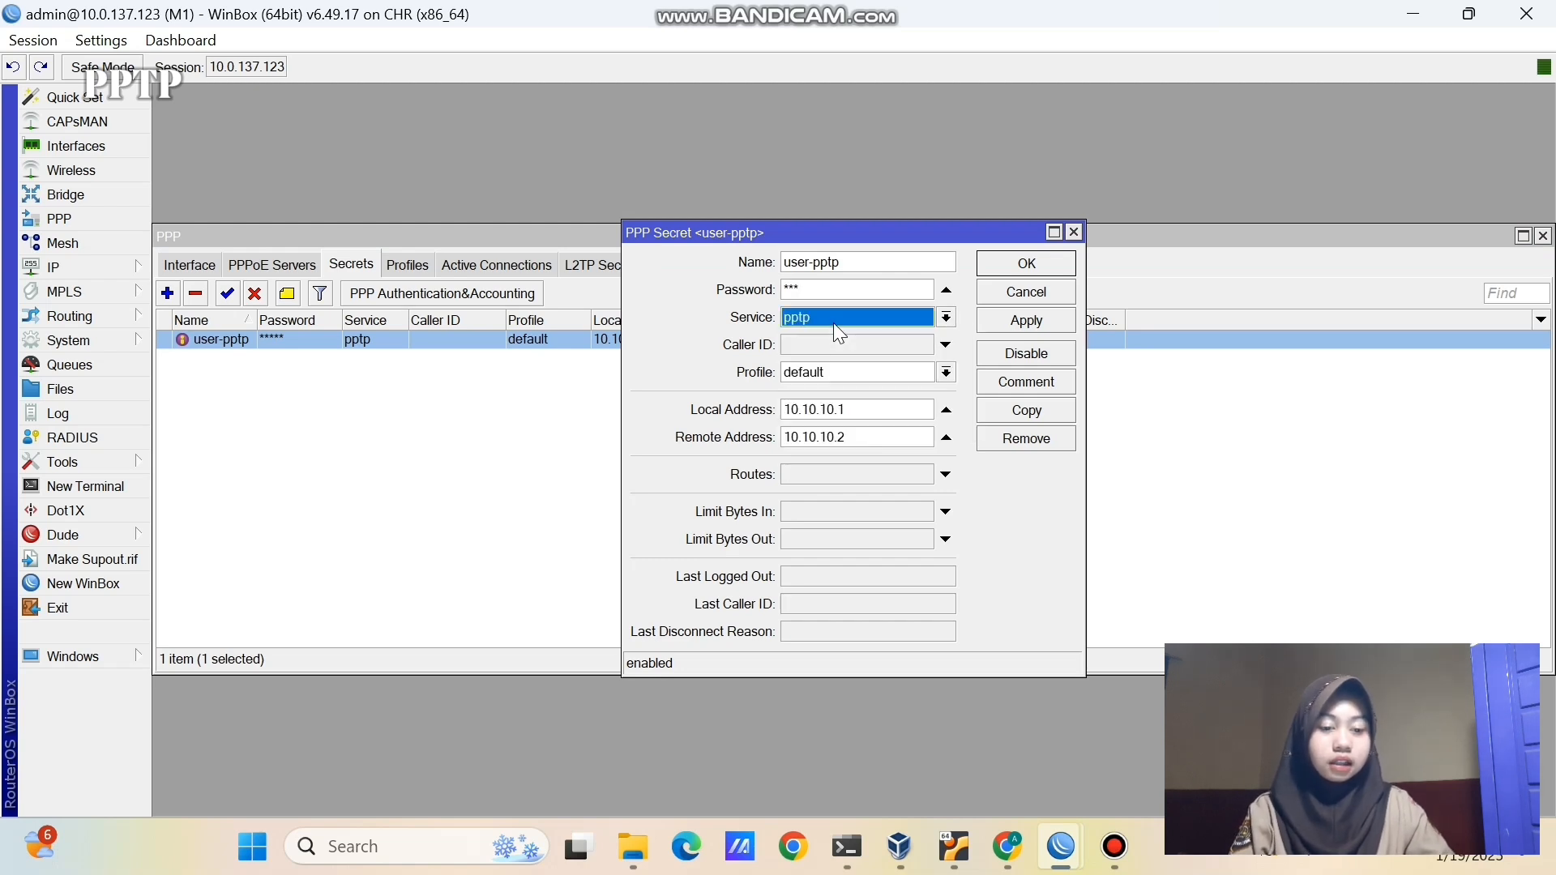
pyautogui.click(847, 416)
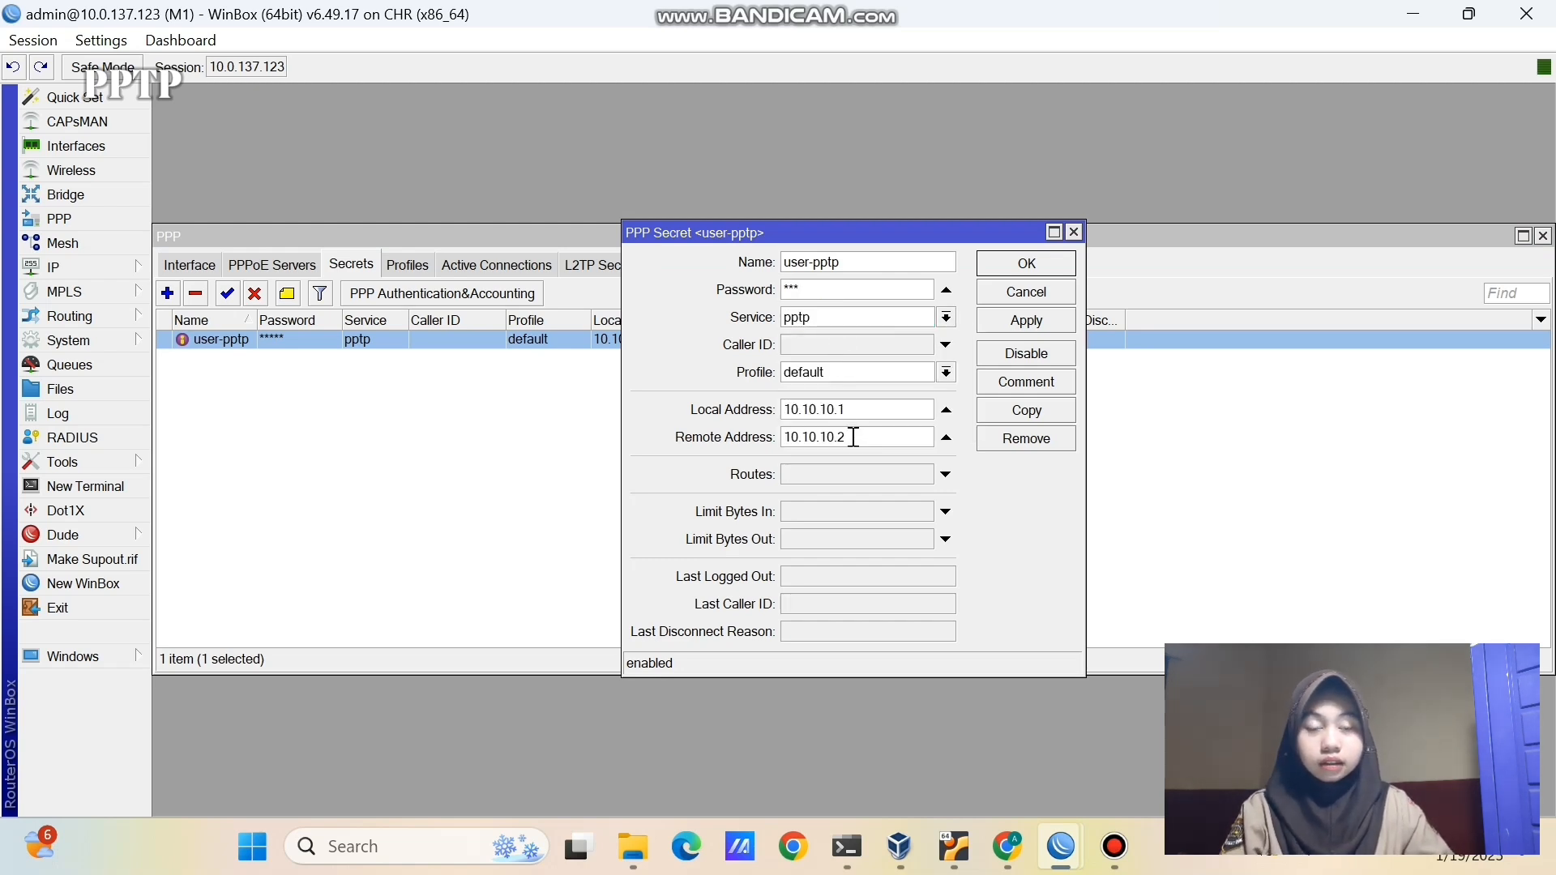
pyautogui.doubleClick(855, 442)
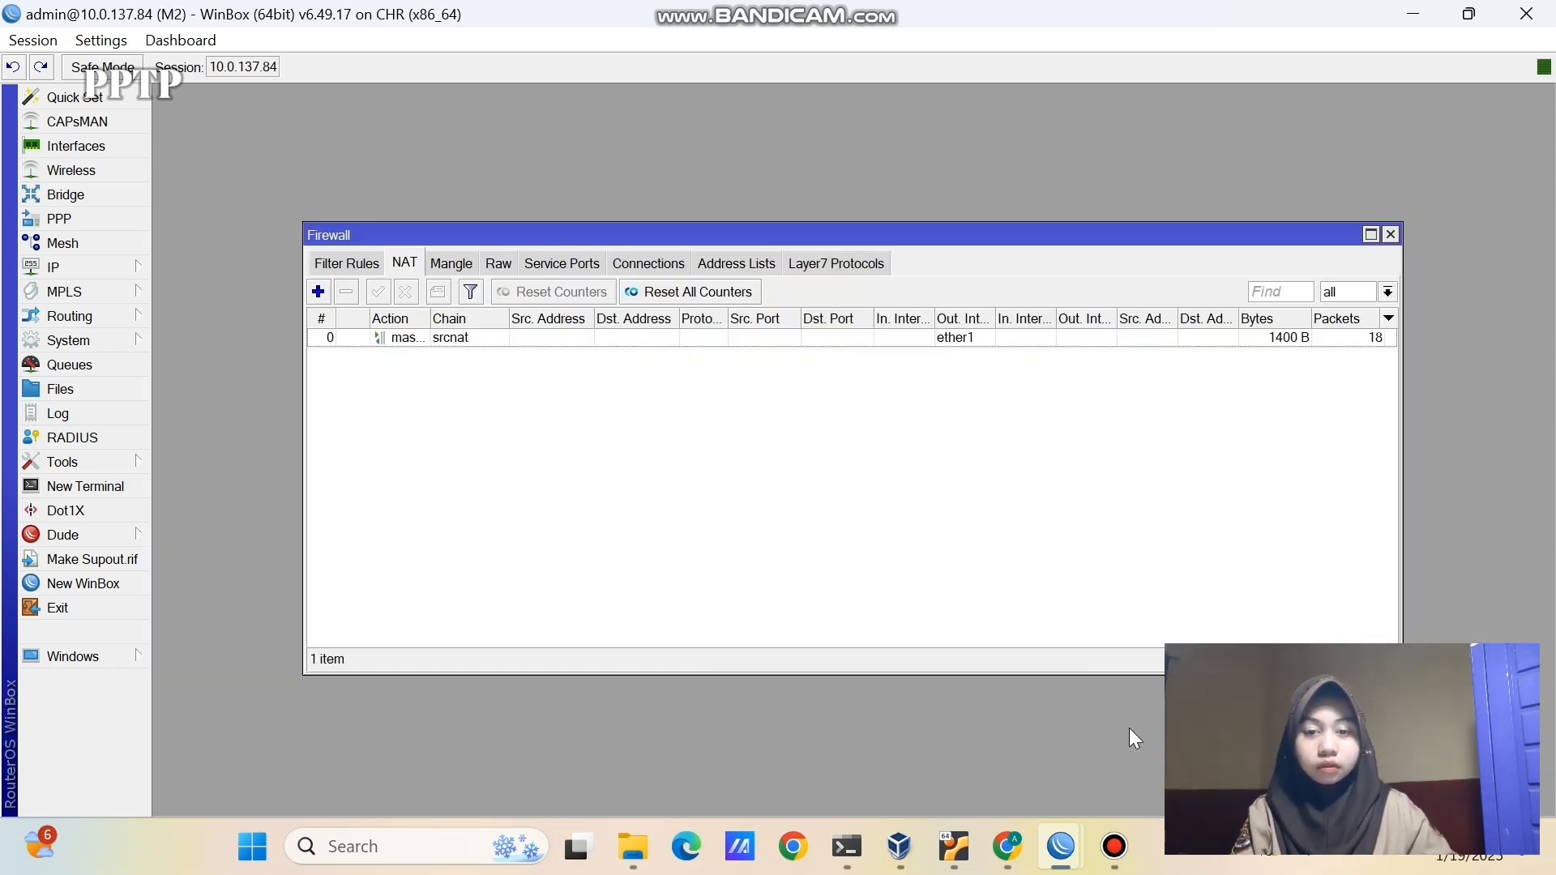
# - On M2, add a new PPTP client interface named 'PPTP'
pyautogui.click(124, 215)
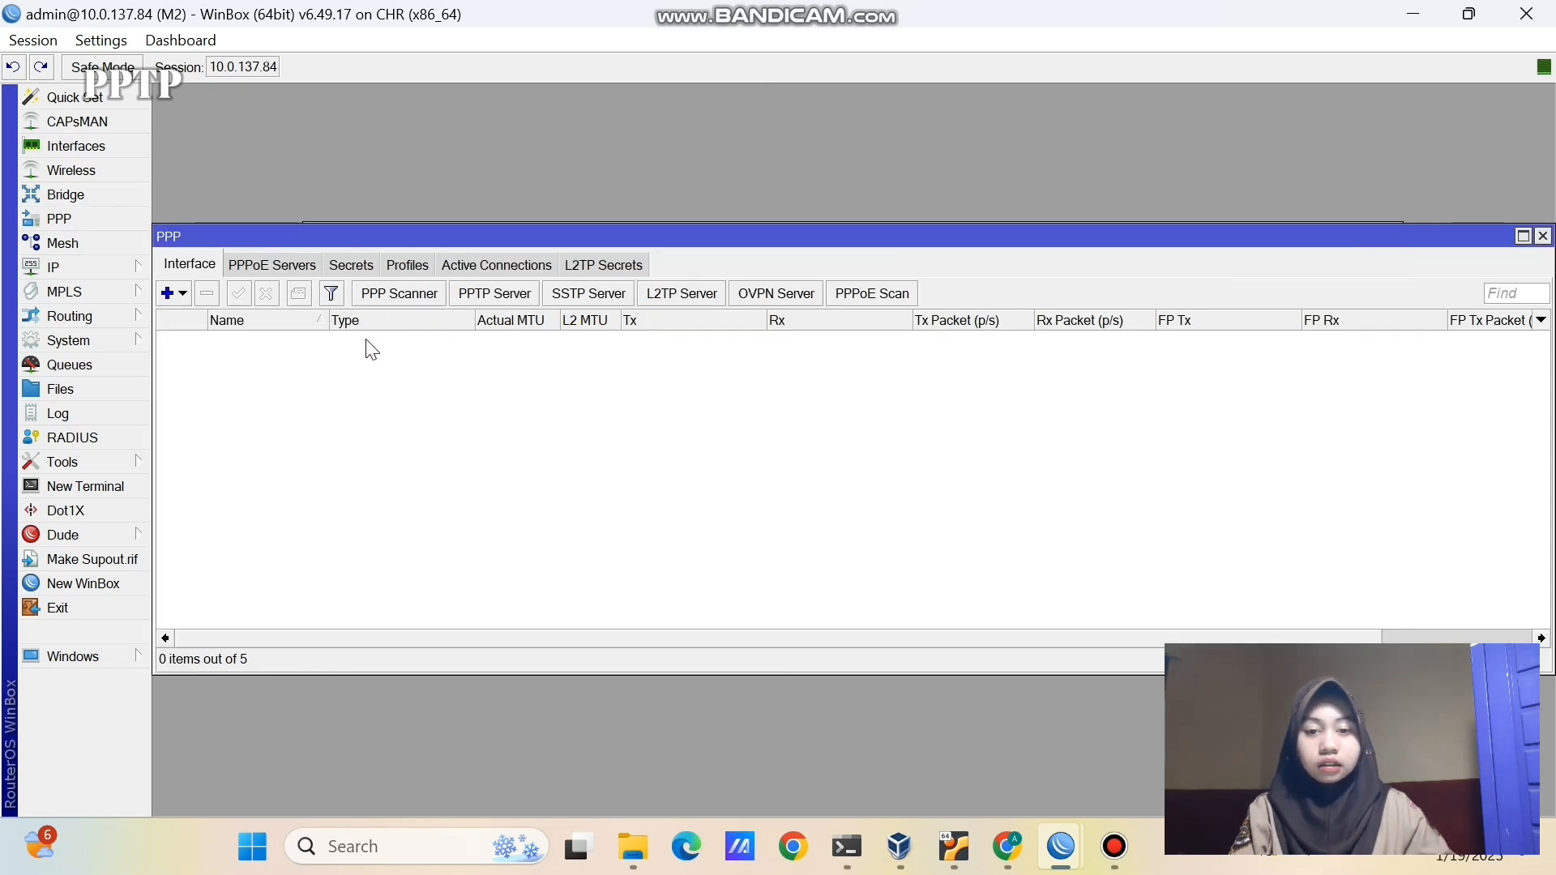
pyautogui.click(172, 299)
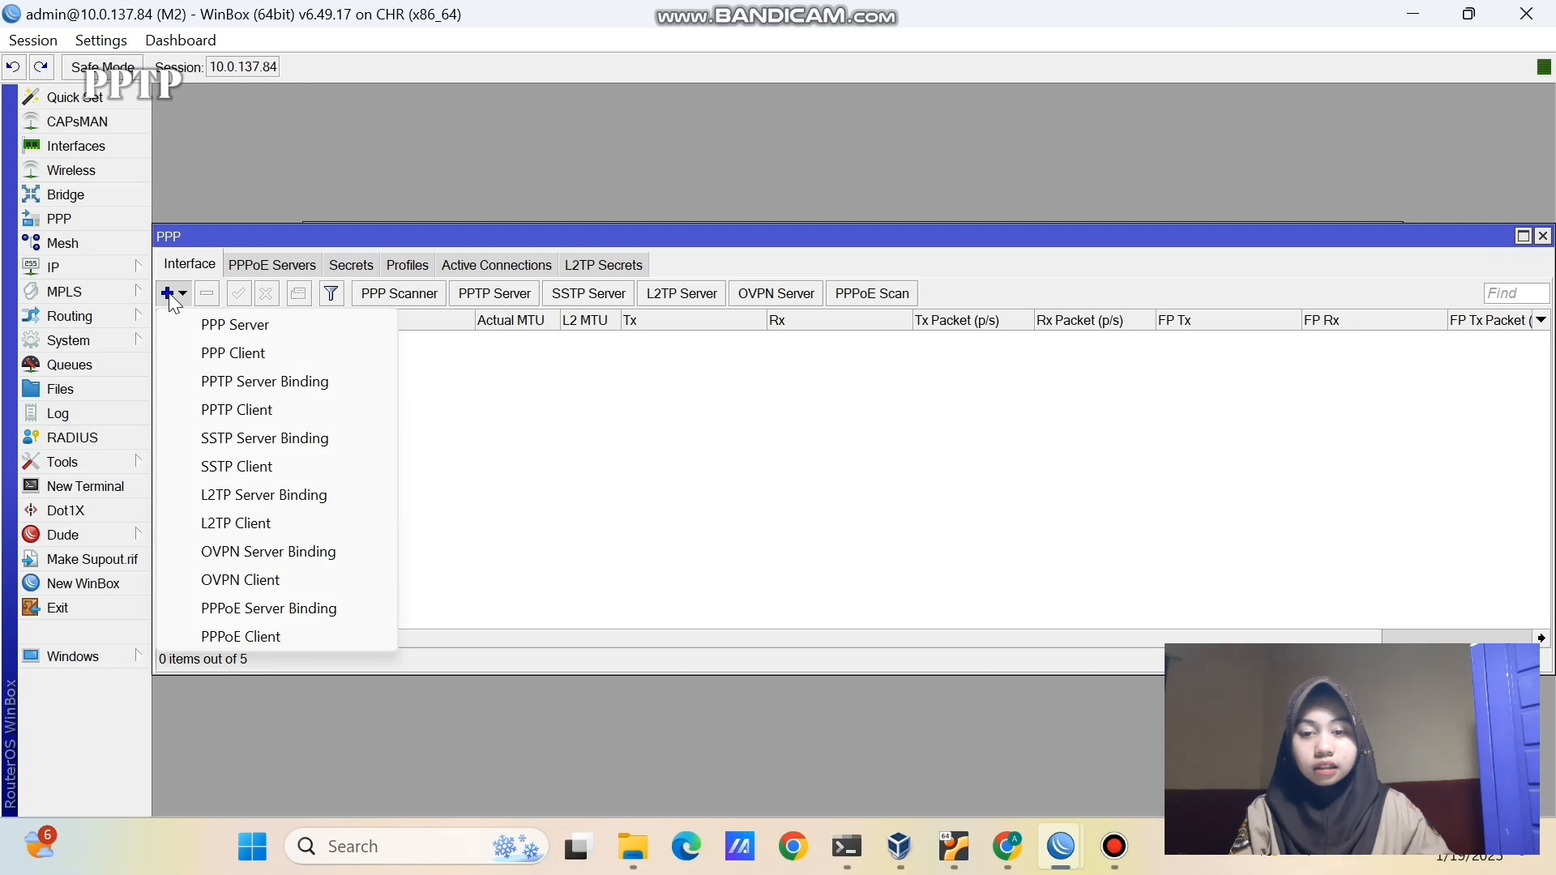
pyautogui.click(223, 411)
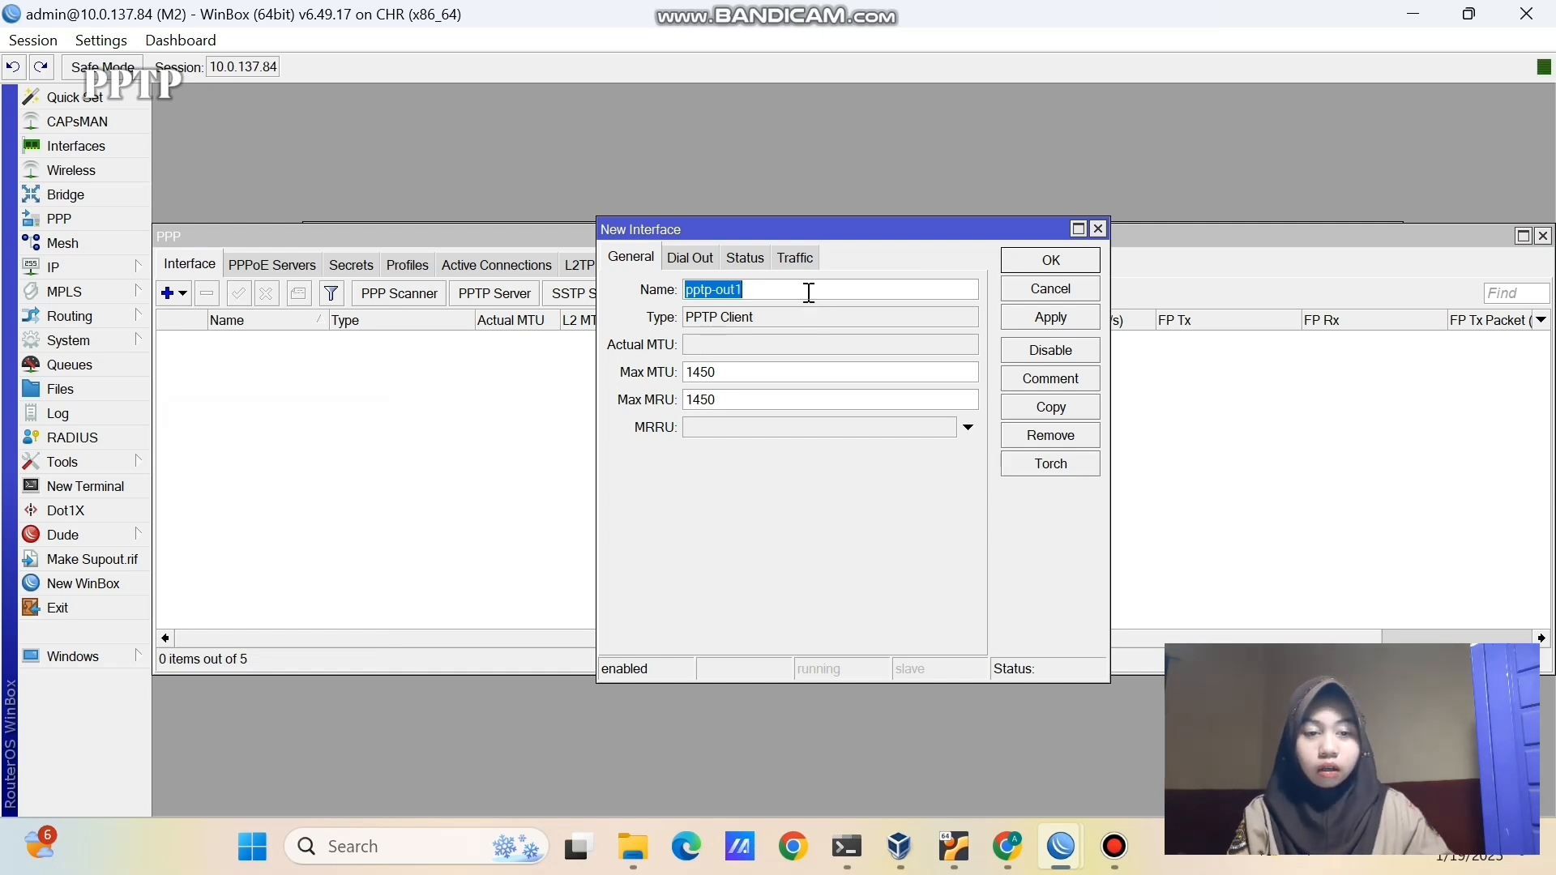
pyautogui.press('BackSpace')
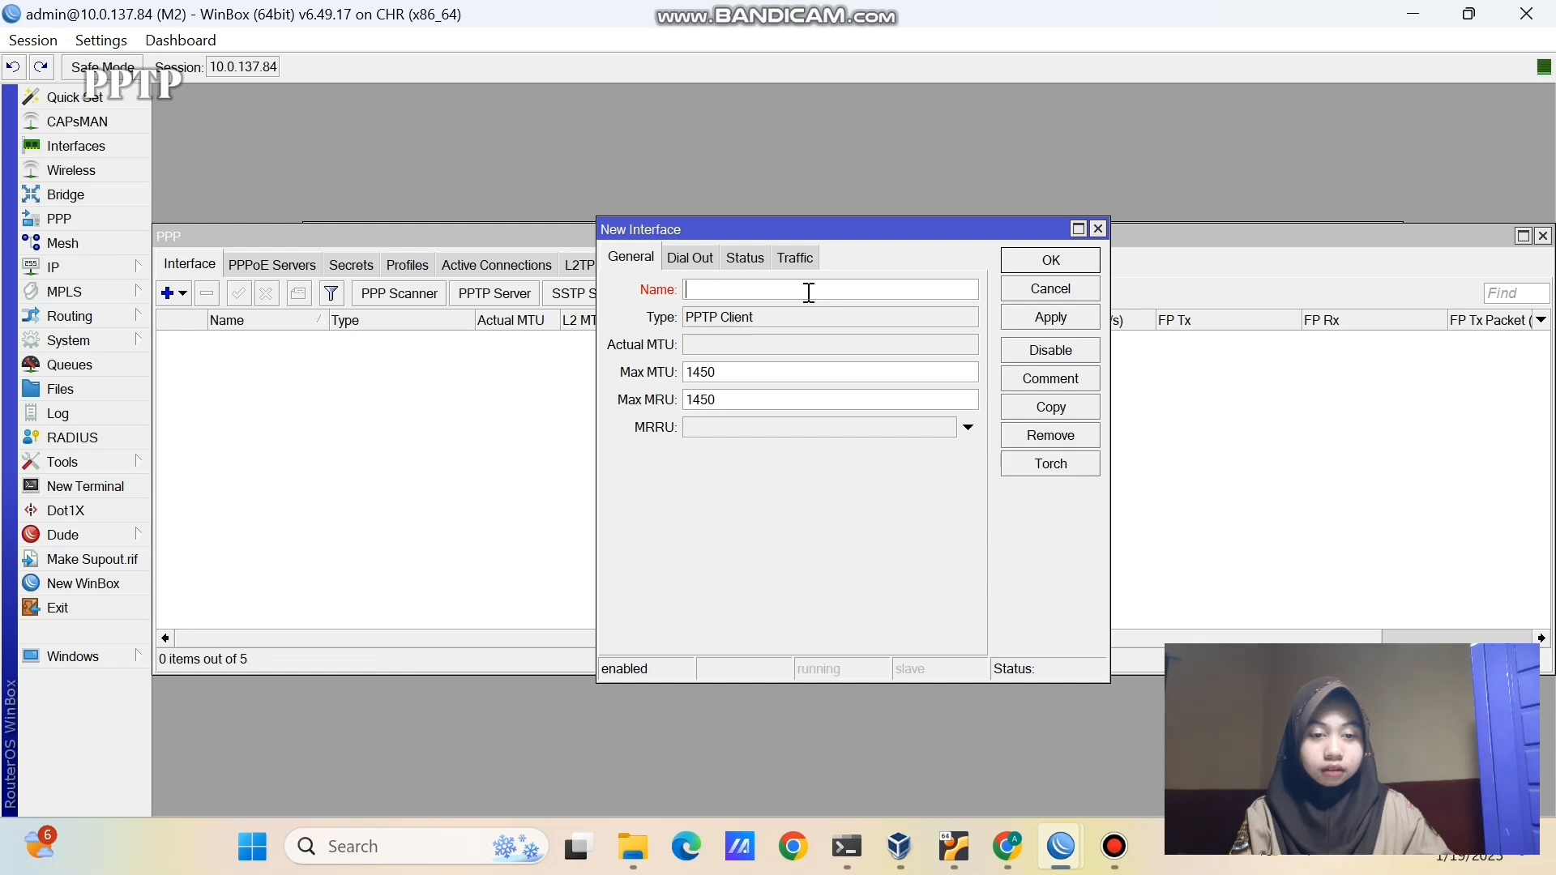
pyautogui.write('PPTP')
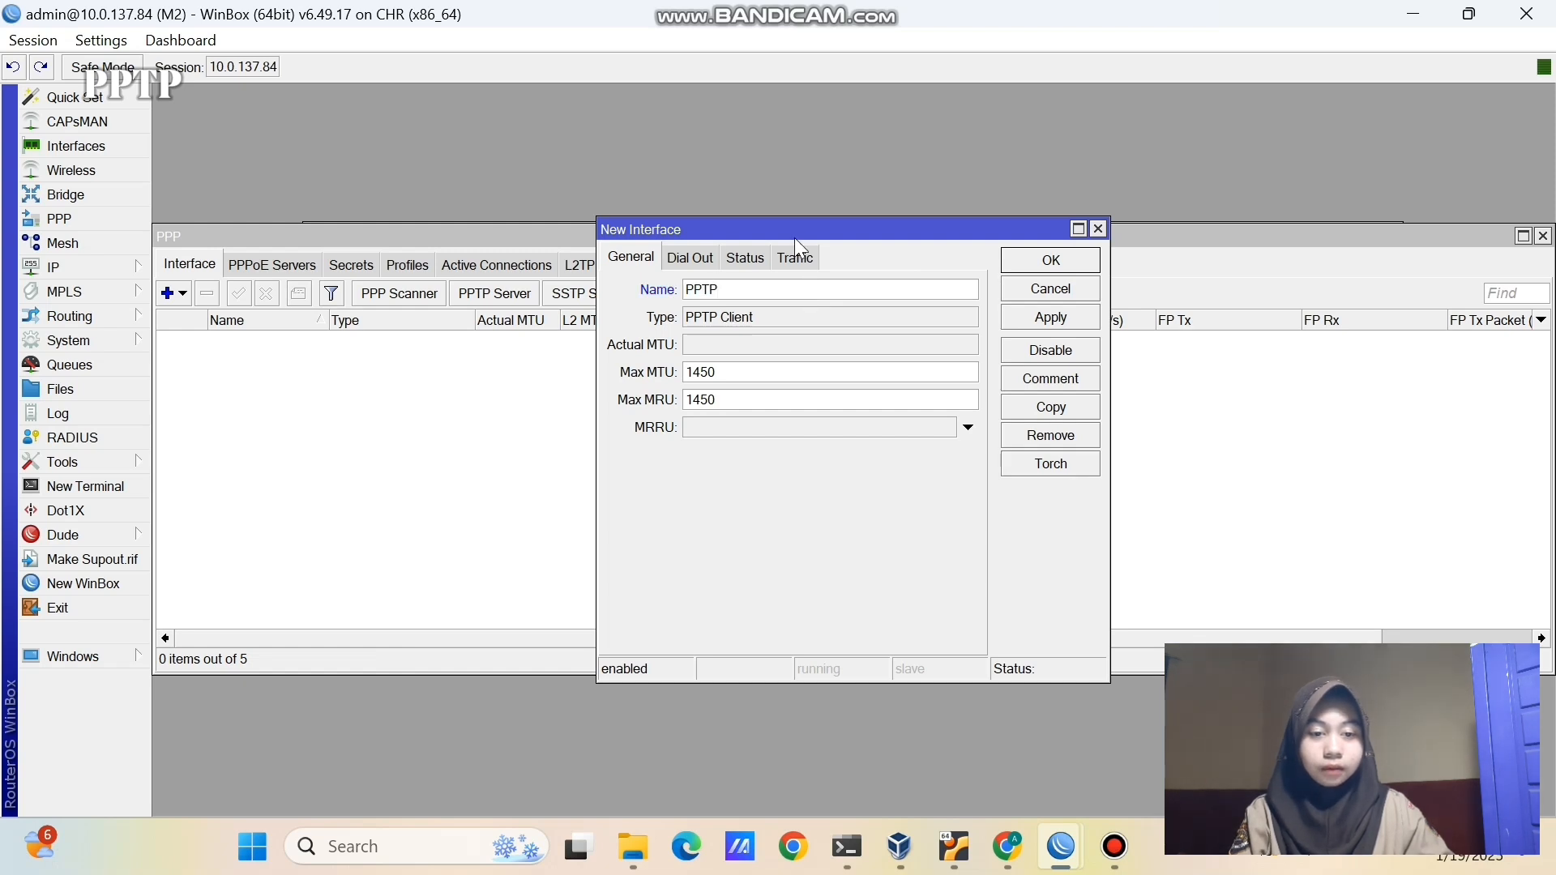
# - Set it to dial 10.0.137.123 as user 'user-pptp' with the password, then save
pyautogui.click(706, 256)
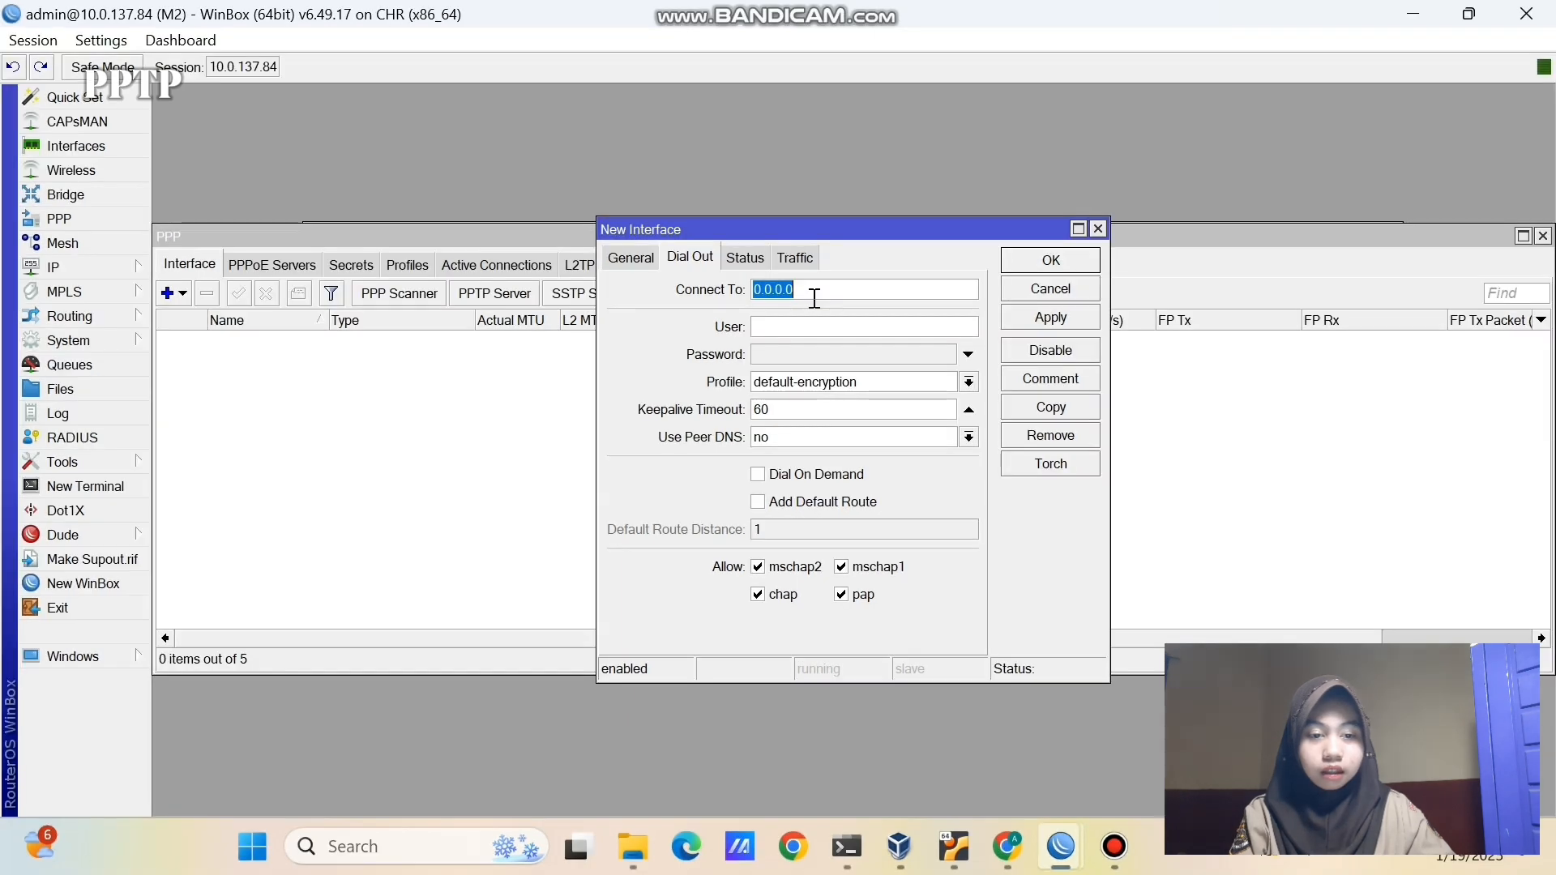
pyautogui.write('10.0')
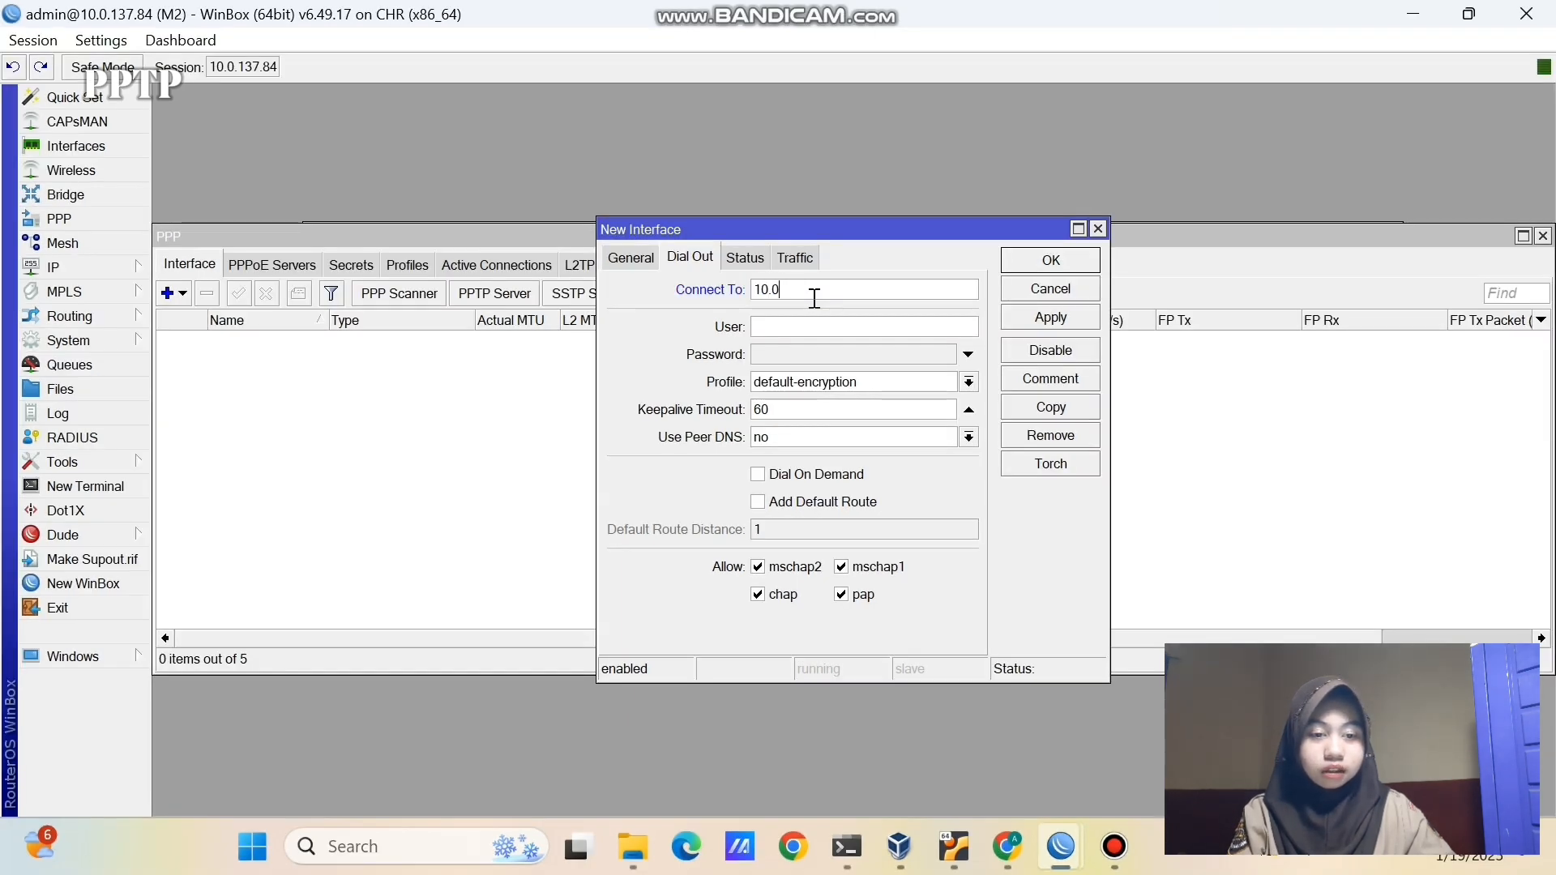
pyautogui.write('.137.')
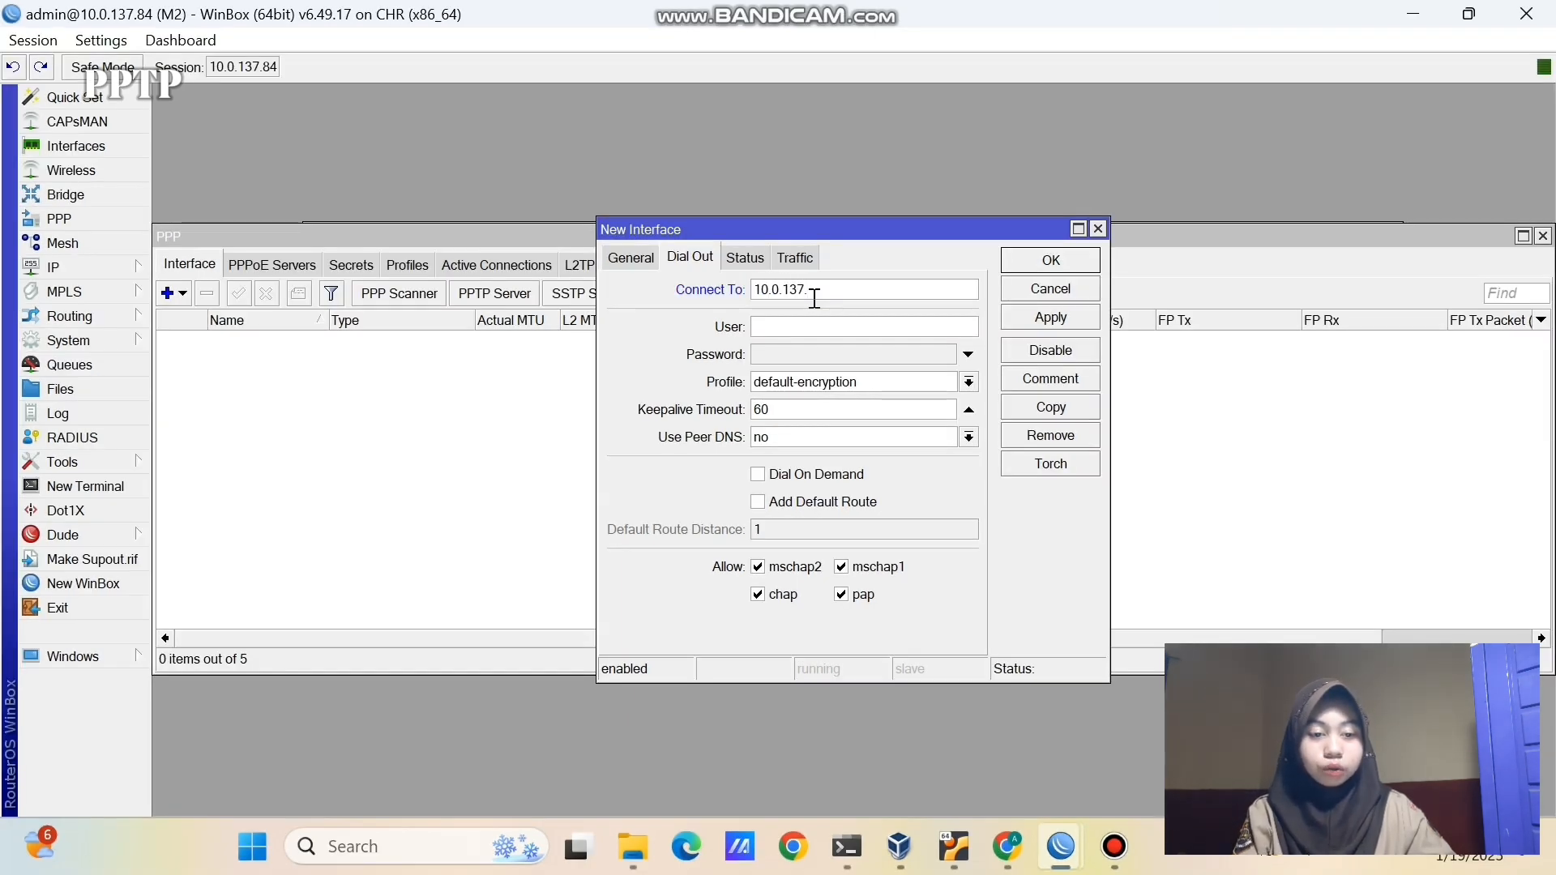
pyautogui.write('123')
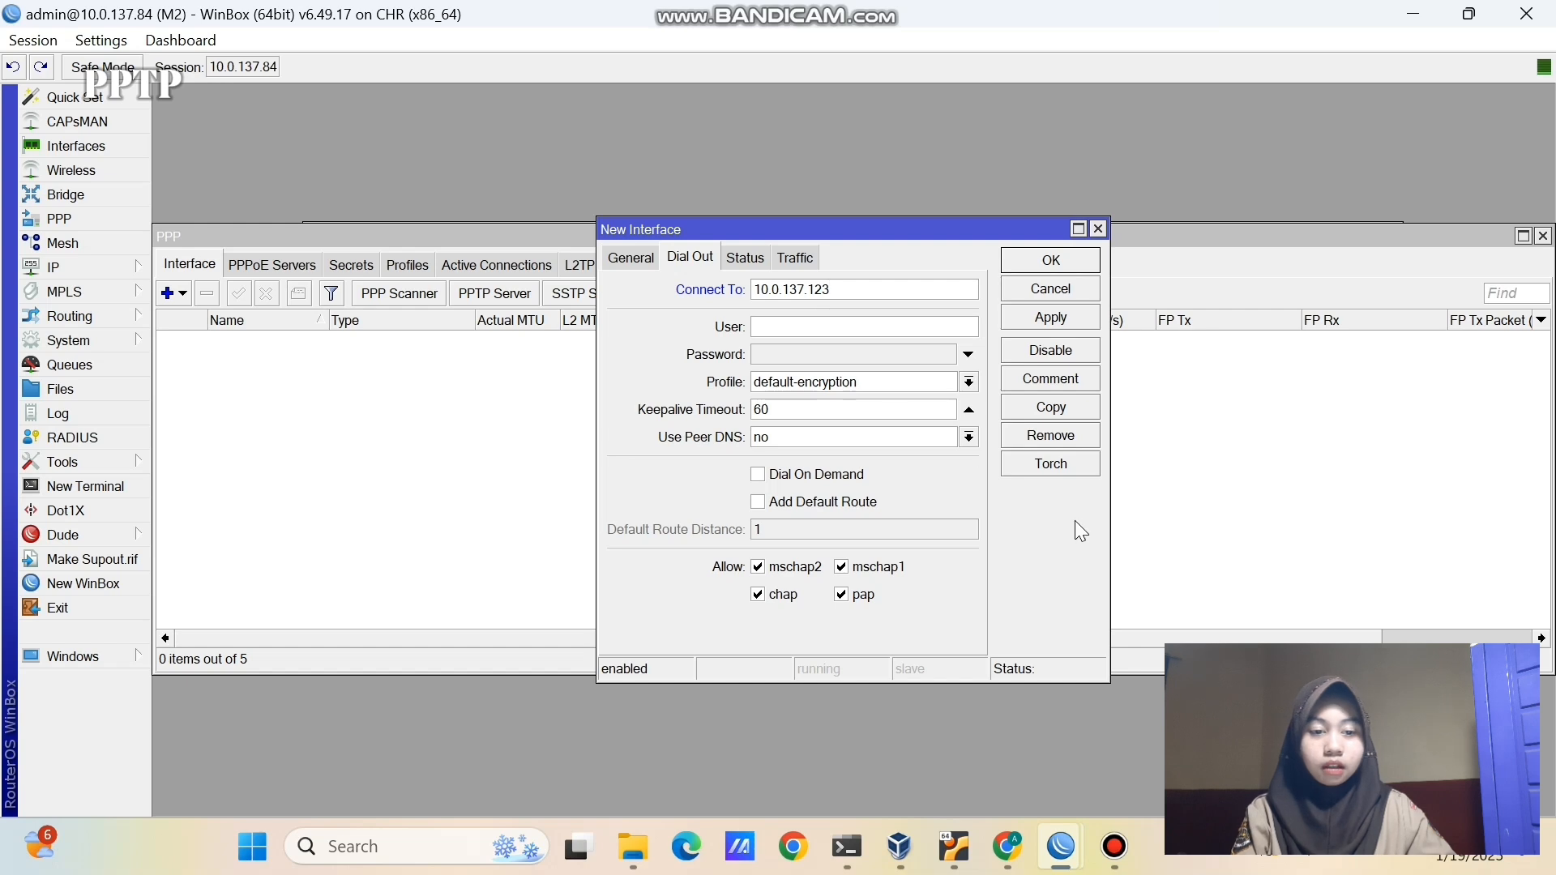
pyautogui.click(771, 328)
pyautogui.write('user')
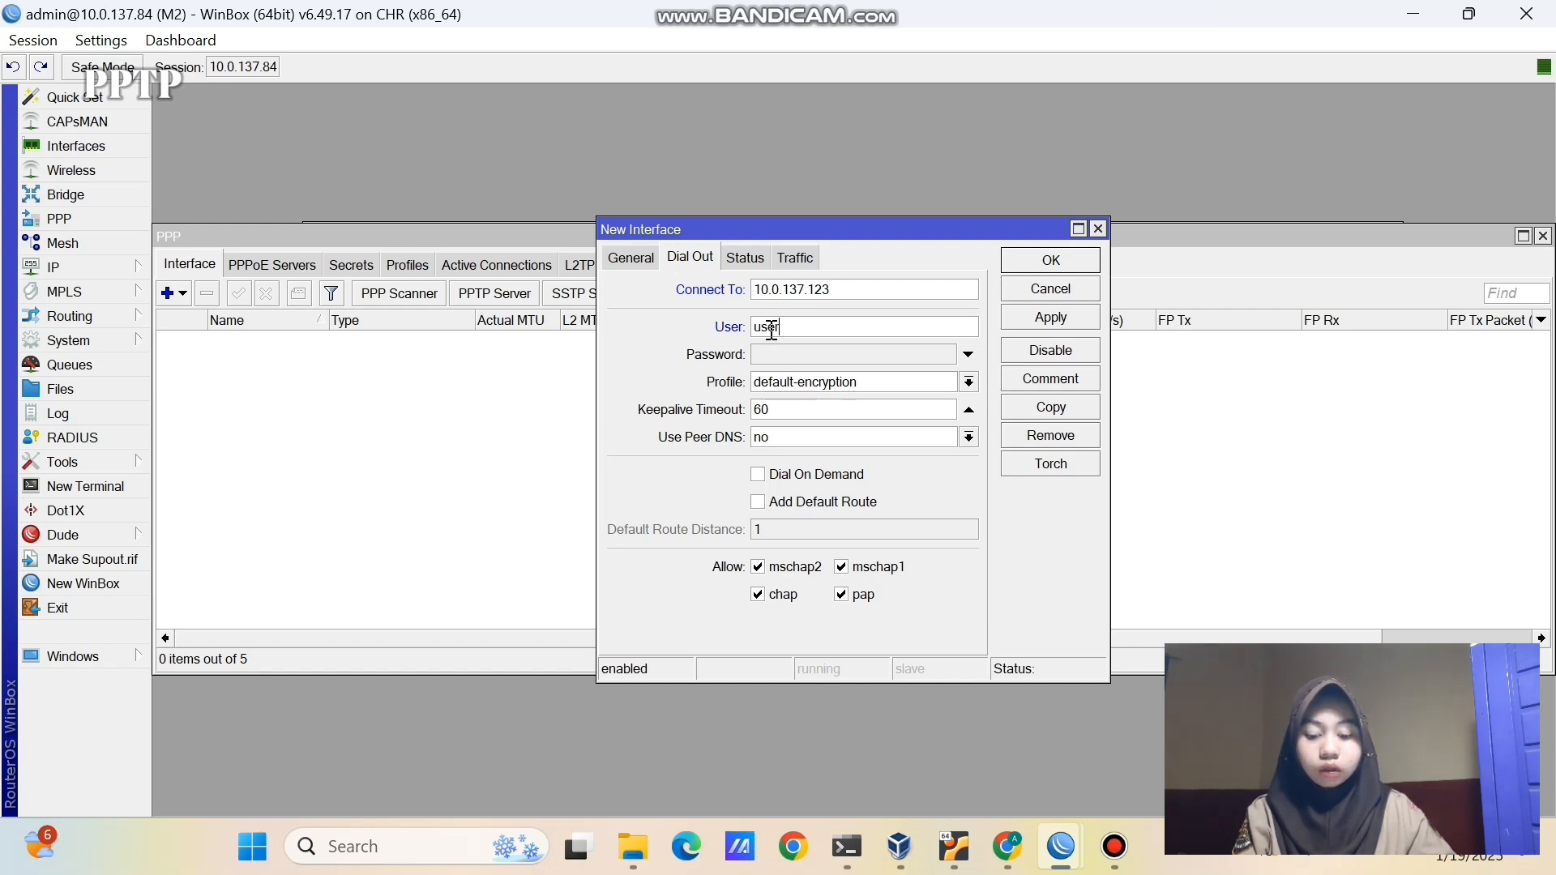
pyautogui.write('-pptp')
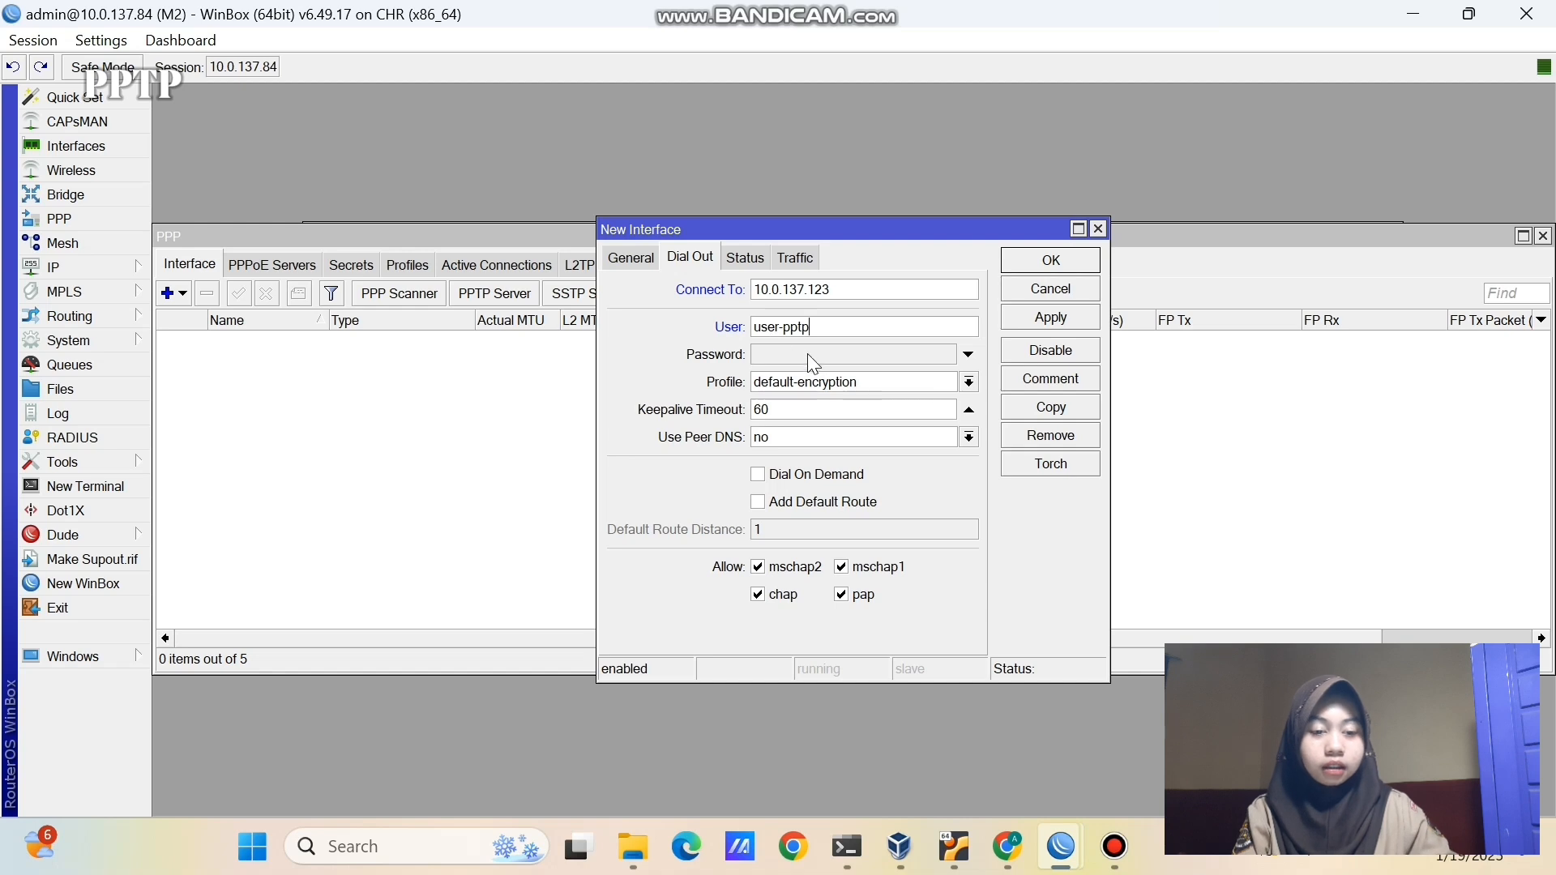
pyautogui.click(807, 353)
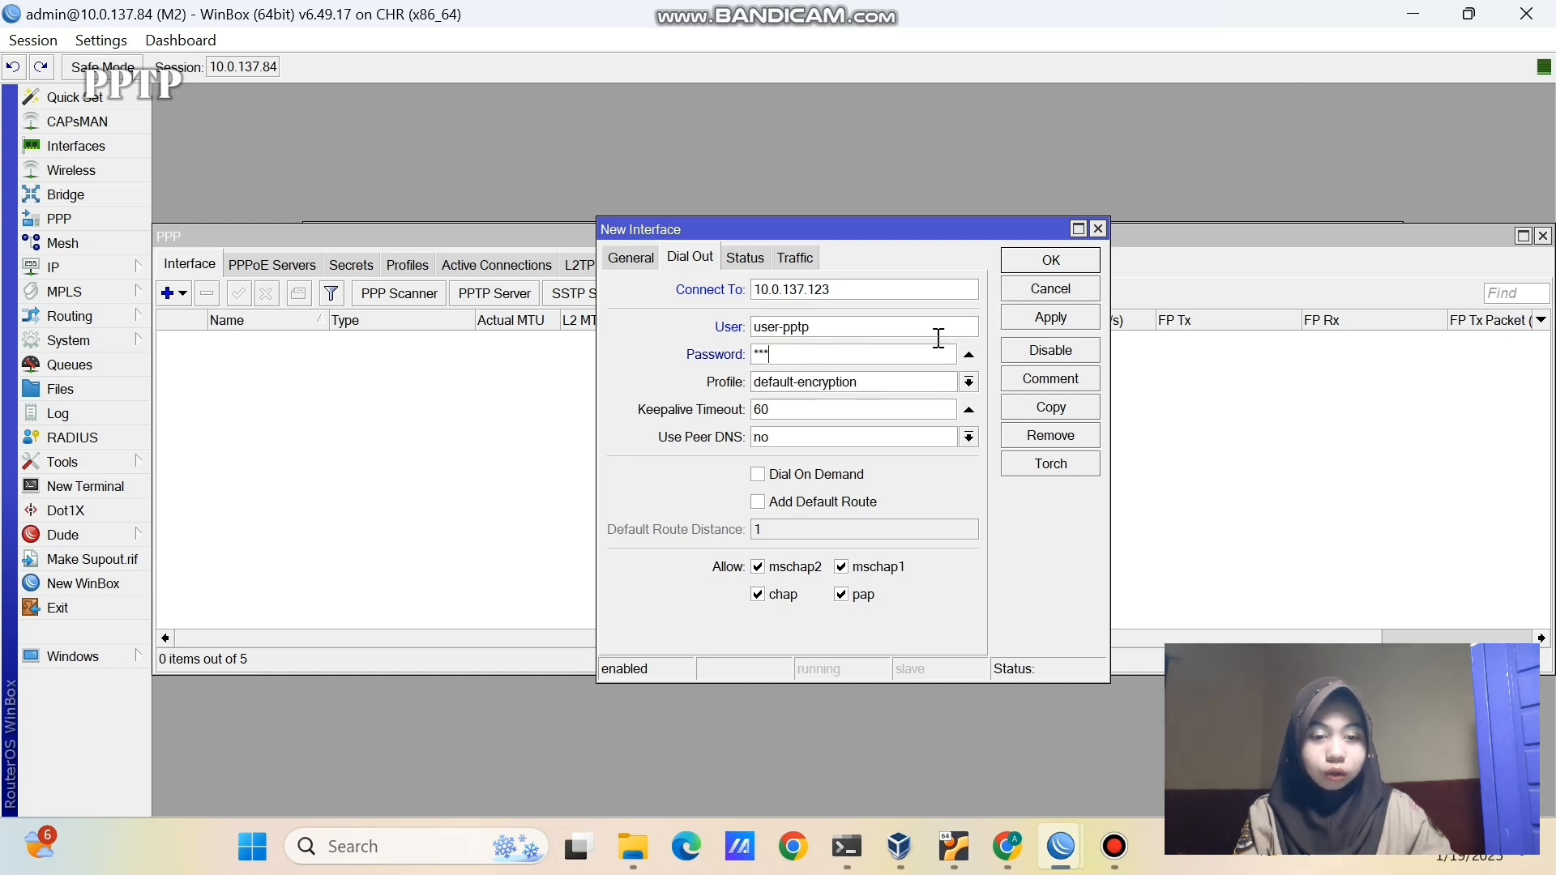
pyautogui.click(1012, 319)
pyautogui.click(1013, 252)
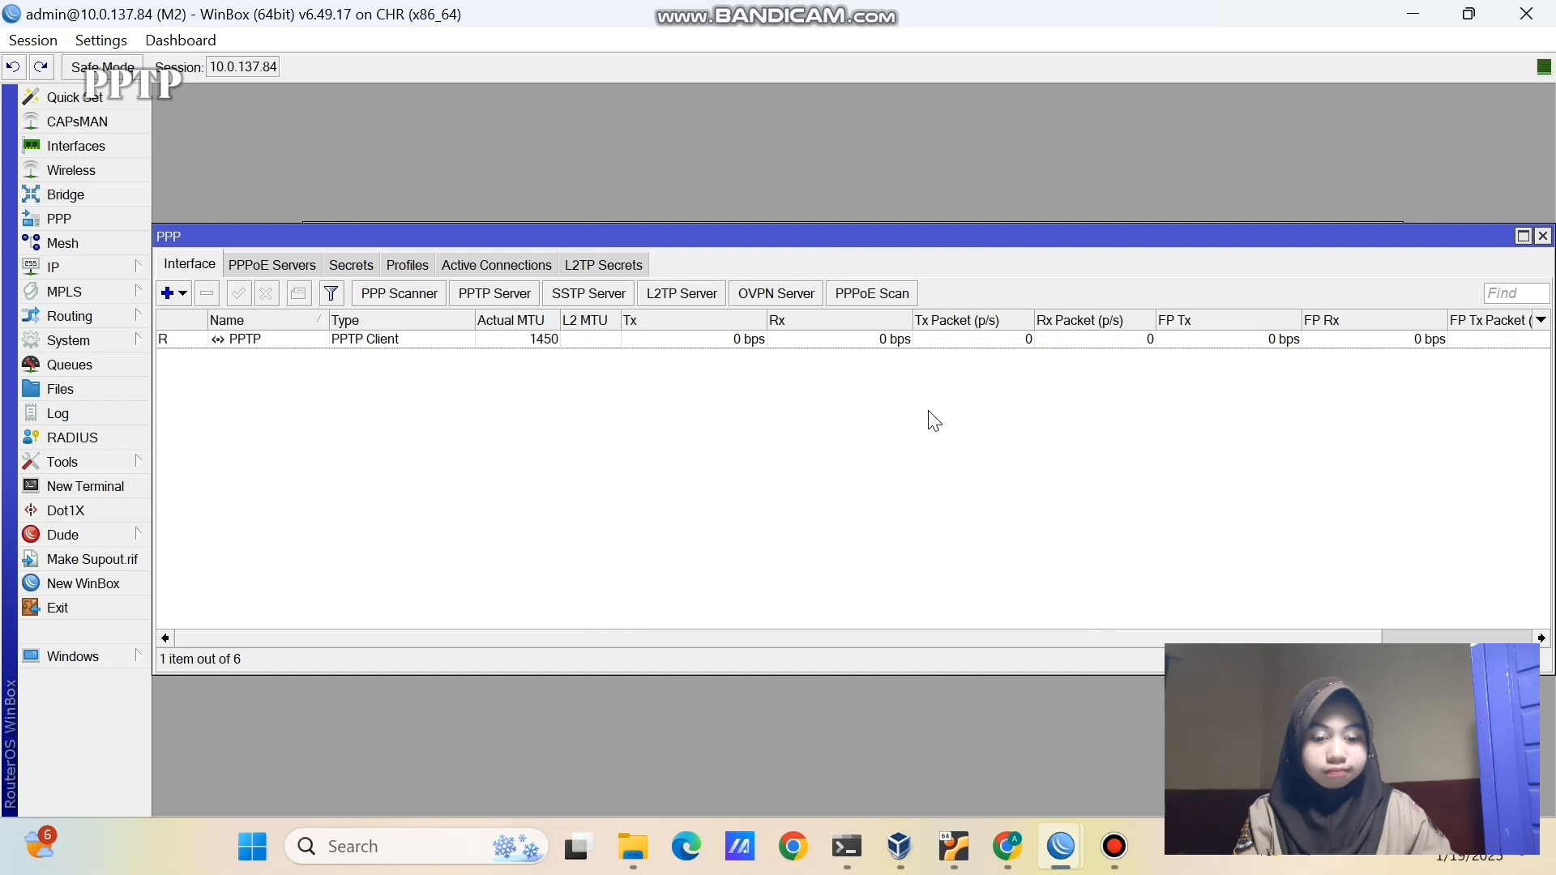
# - Check M2's new PPTP client row and M1's PPTP server binding in PPP interfaces
pyautogui.click(184, 340)
pyautogui.click(304, 450)
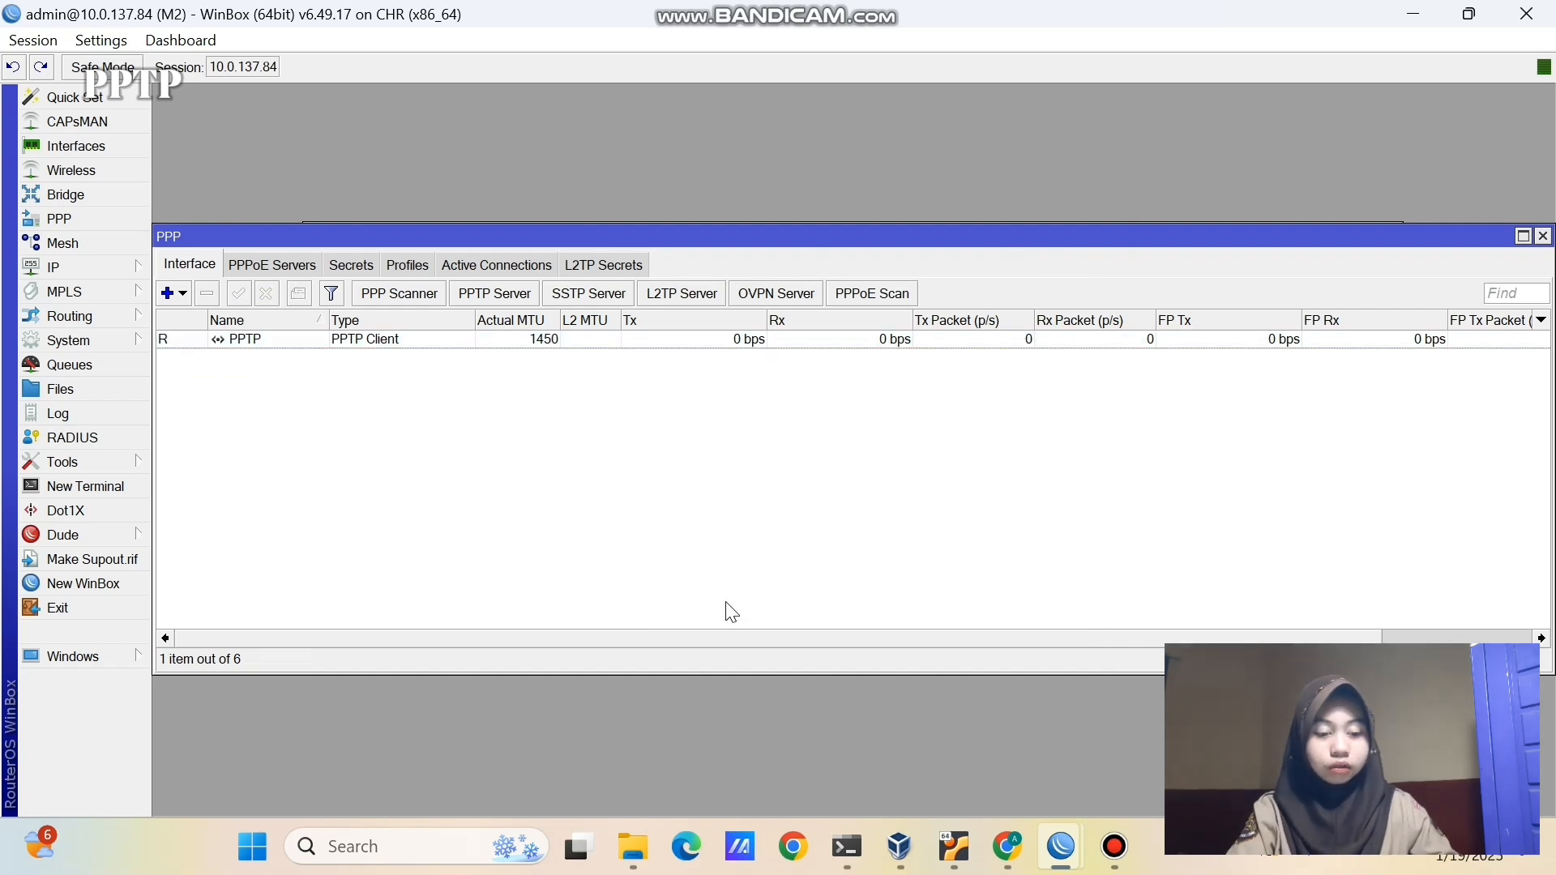
pyautogui.click(1060, 846)
pyautogui.click(965, 711)
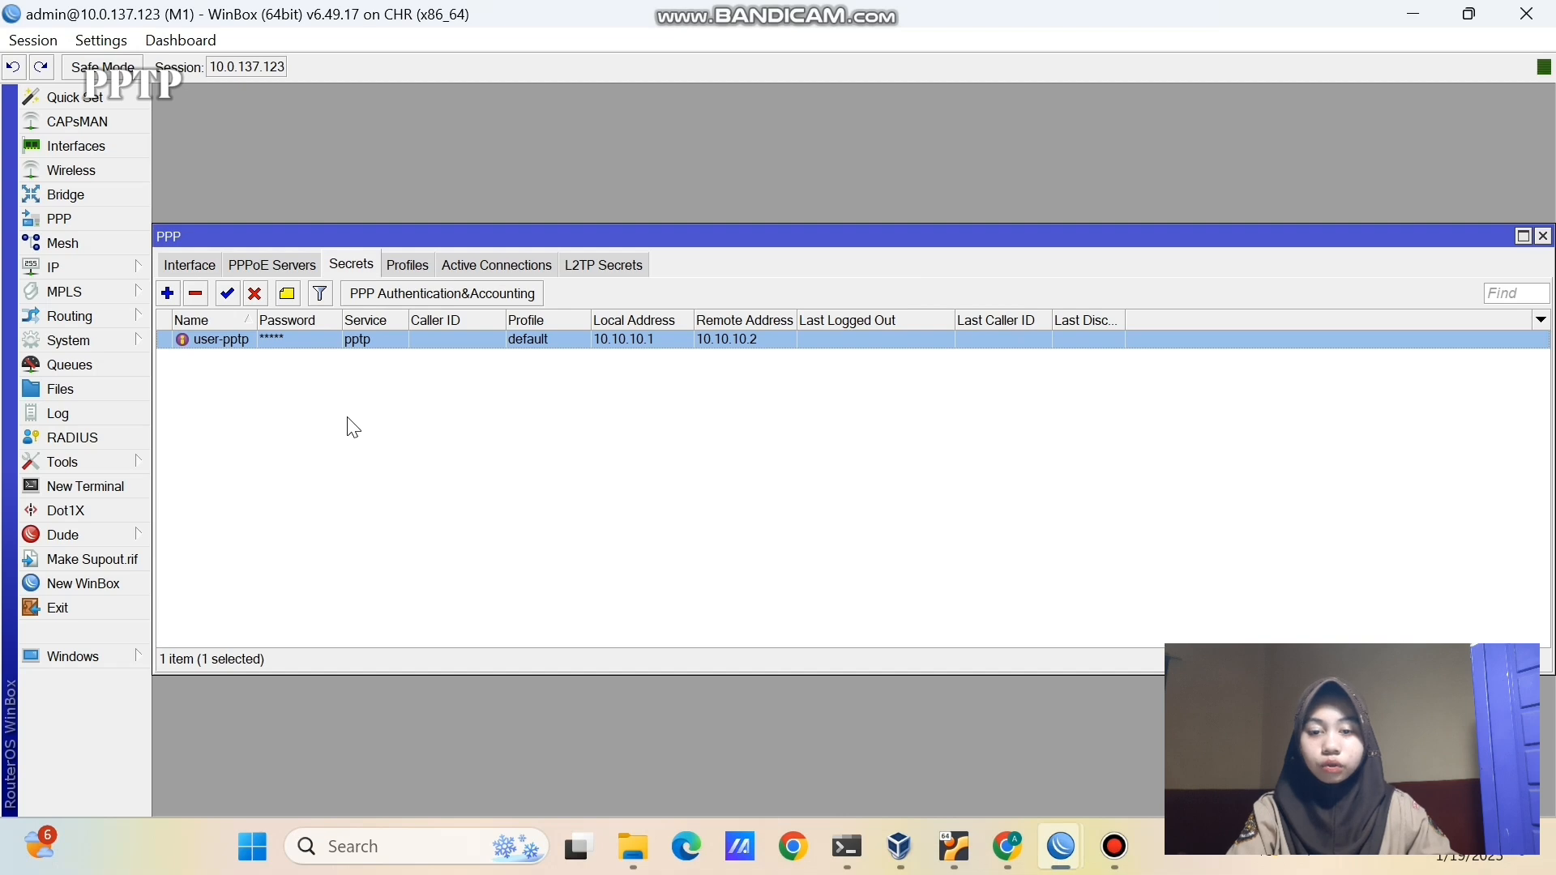
pyautogui.click(190, 265)
pyautogui.click(191, 340)
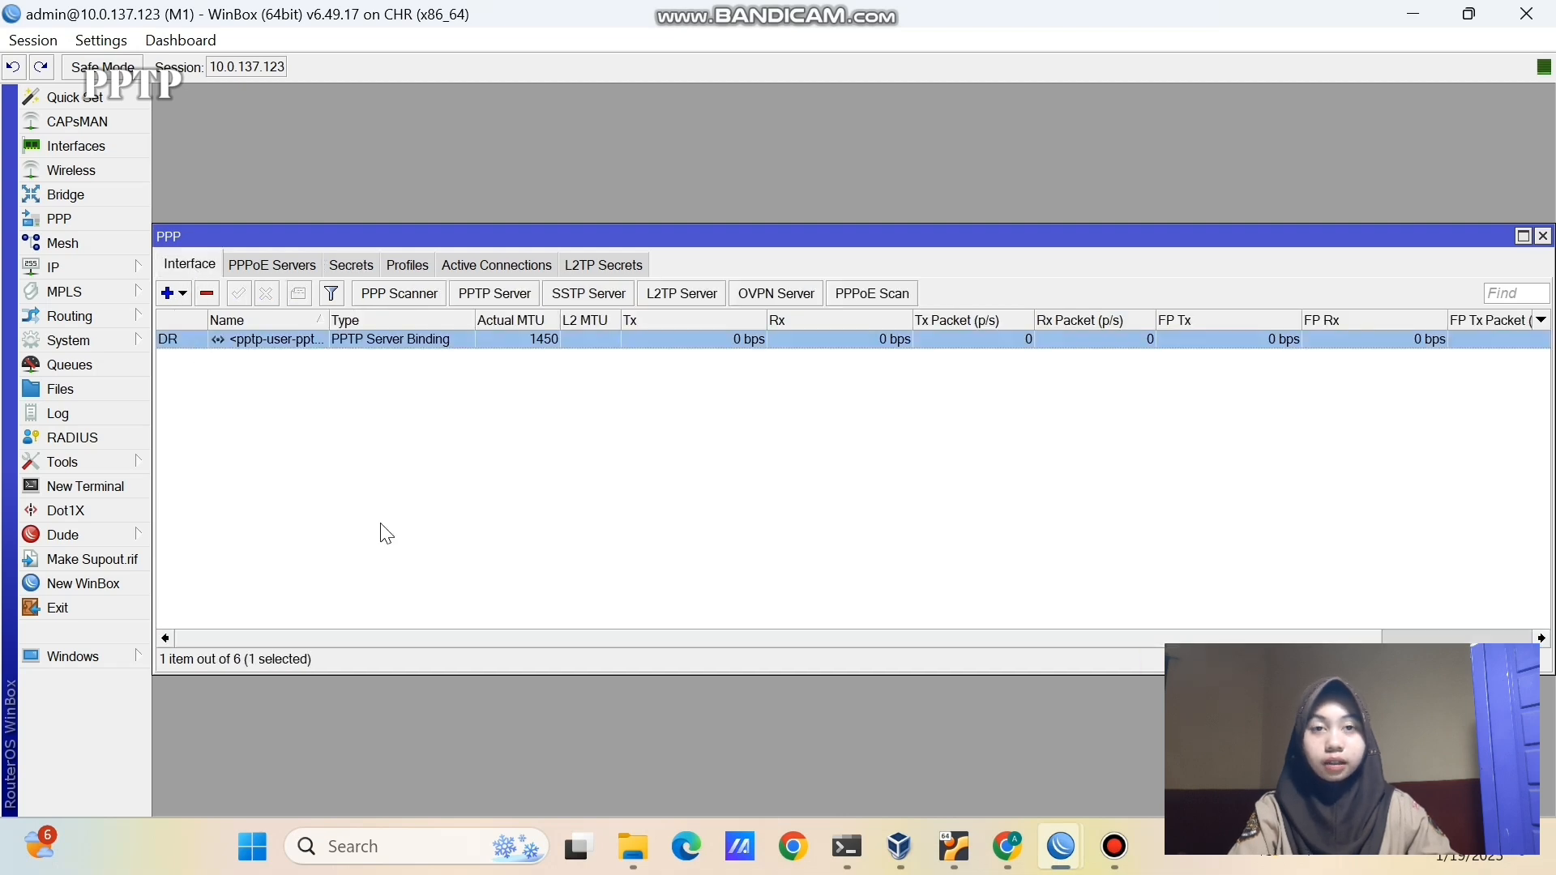
pyautogui.click(744, 519)
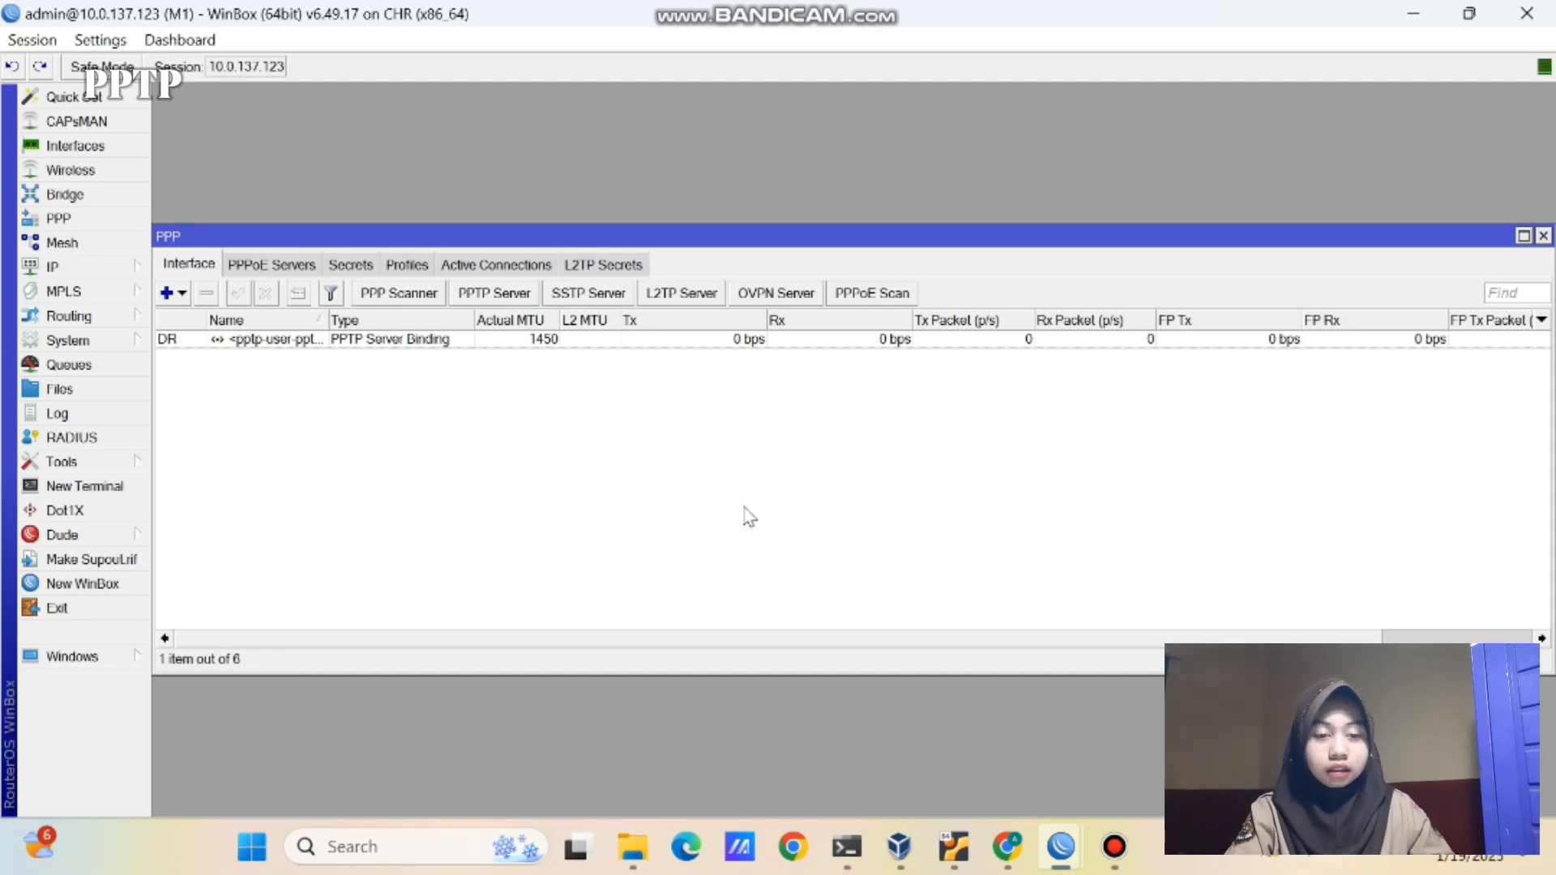
# - Open M1's IP address list and locate the 10.10.10.1 tunnel address
pyautogui.click(100, 268)
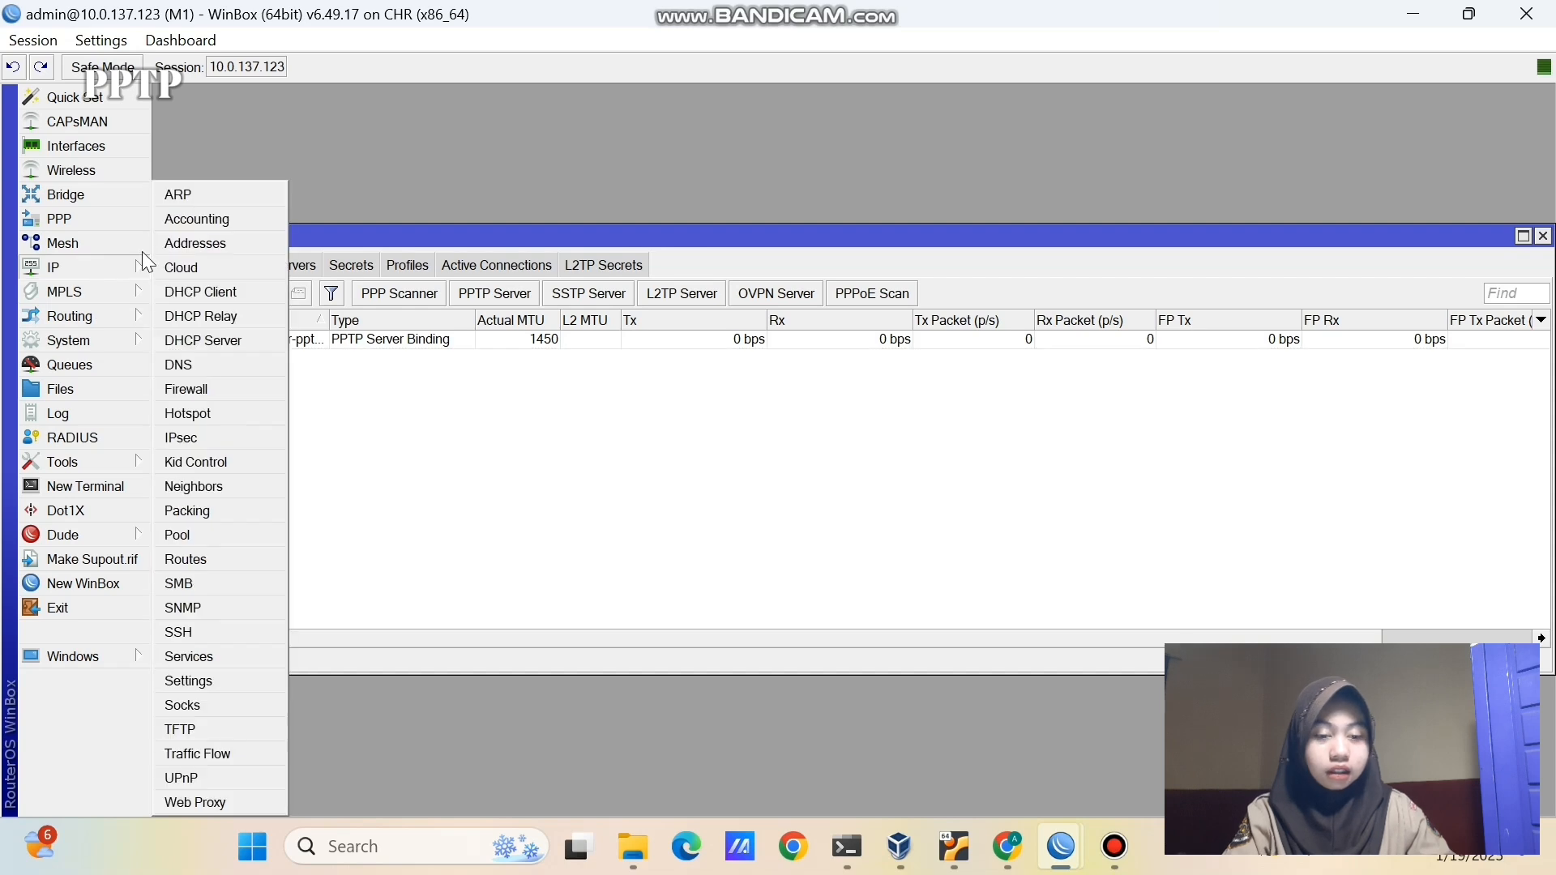
pyautogui.click(181, 241)
pyautogui.click(771, 342)
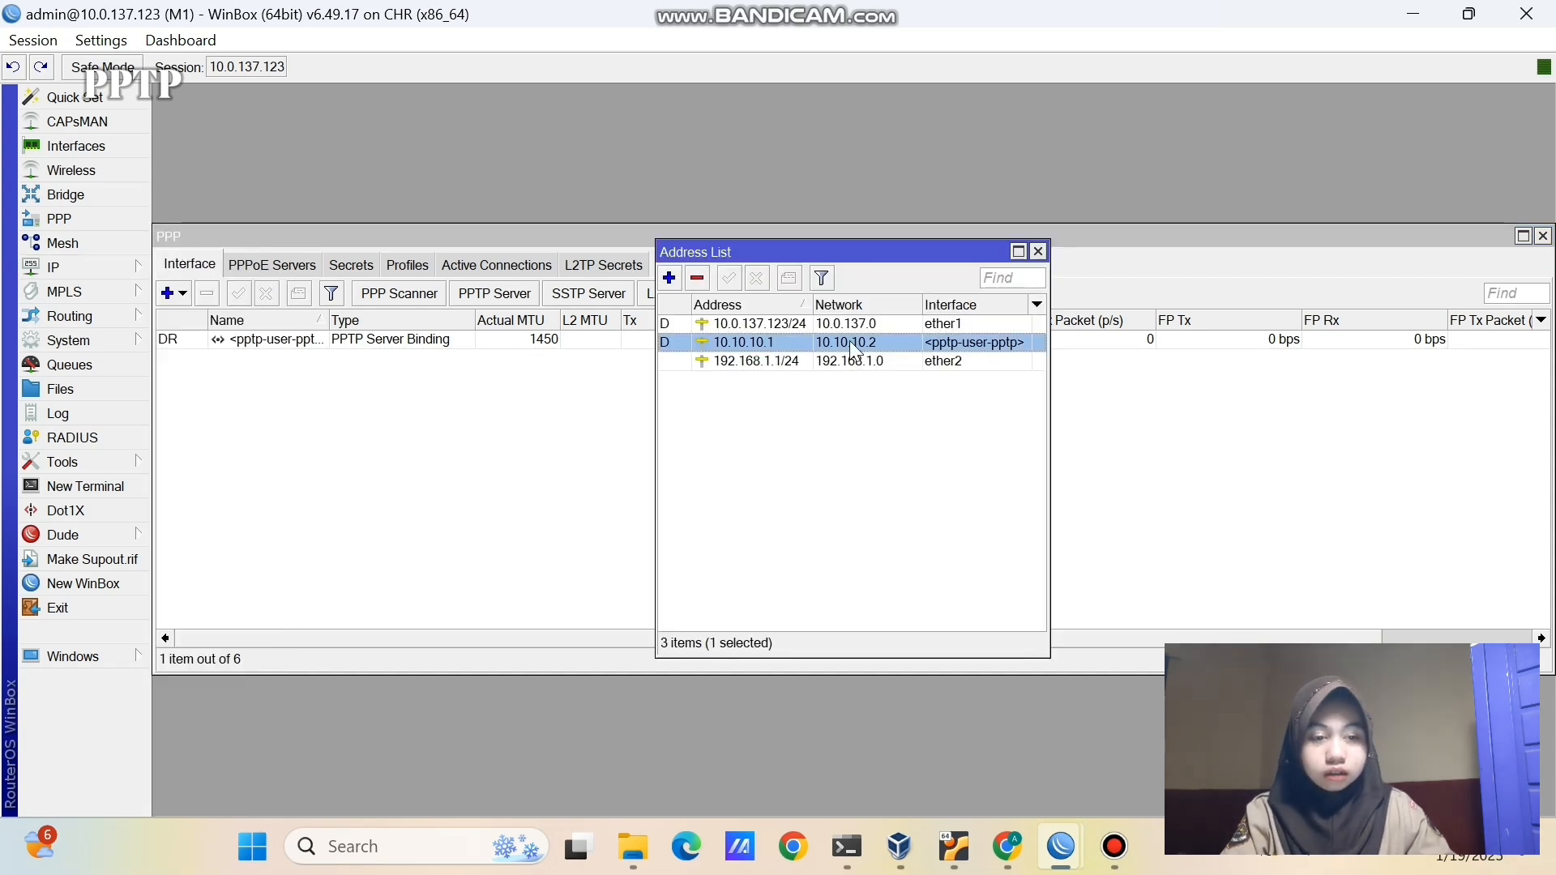
pyautogui.click(806, 477)
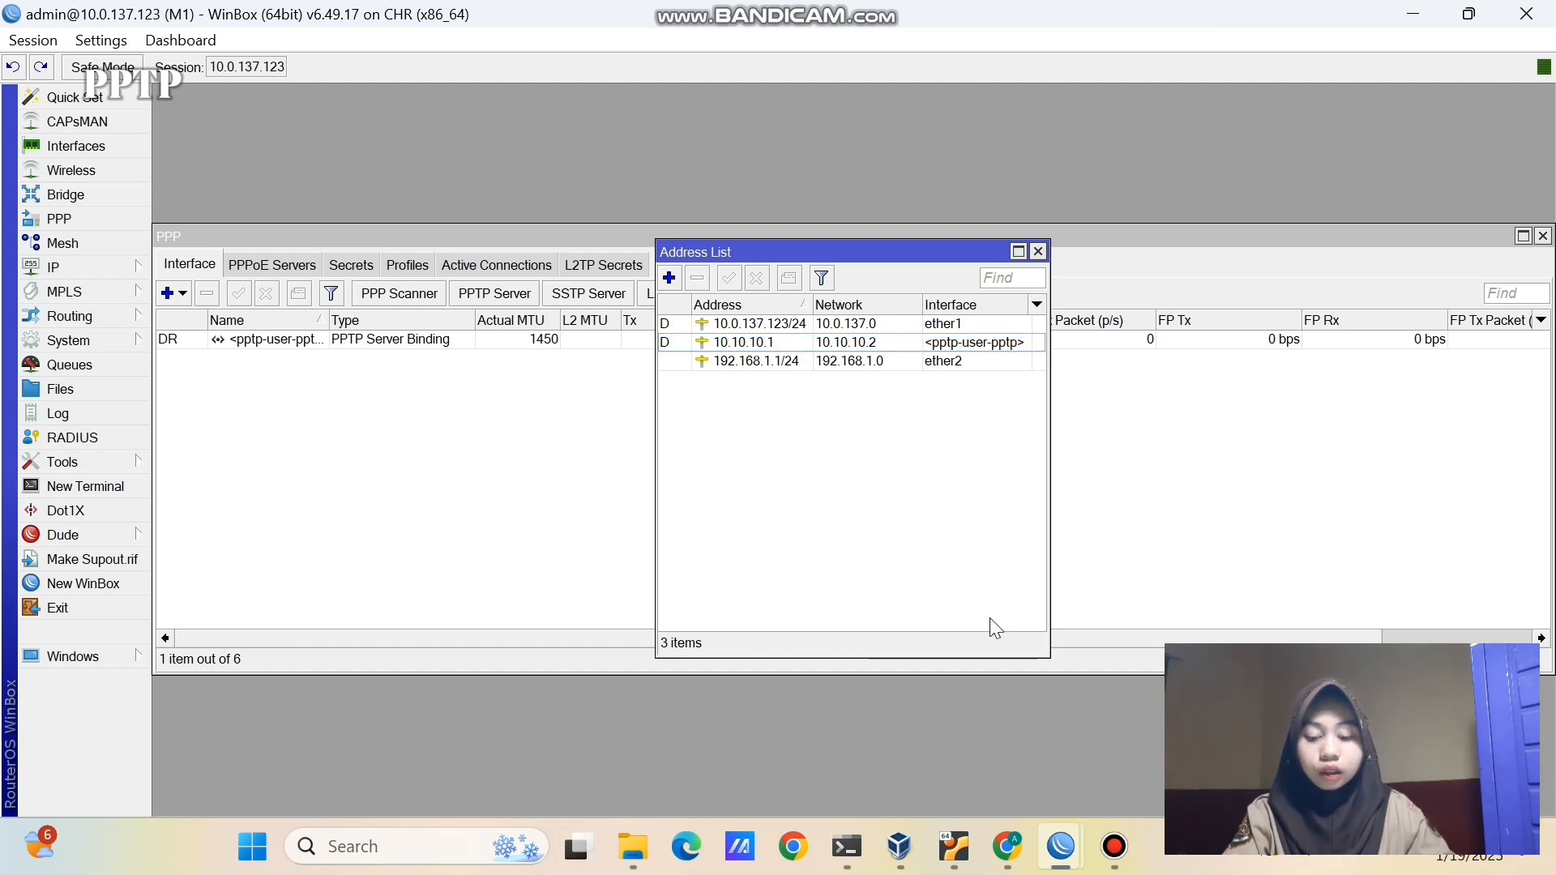
# - Open M2's IP address list and locate the 10.10.10.2 tunnel address
pyautogui.click(1059, 835)
pyautogui.click(1138, 702)
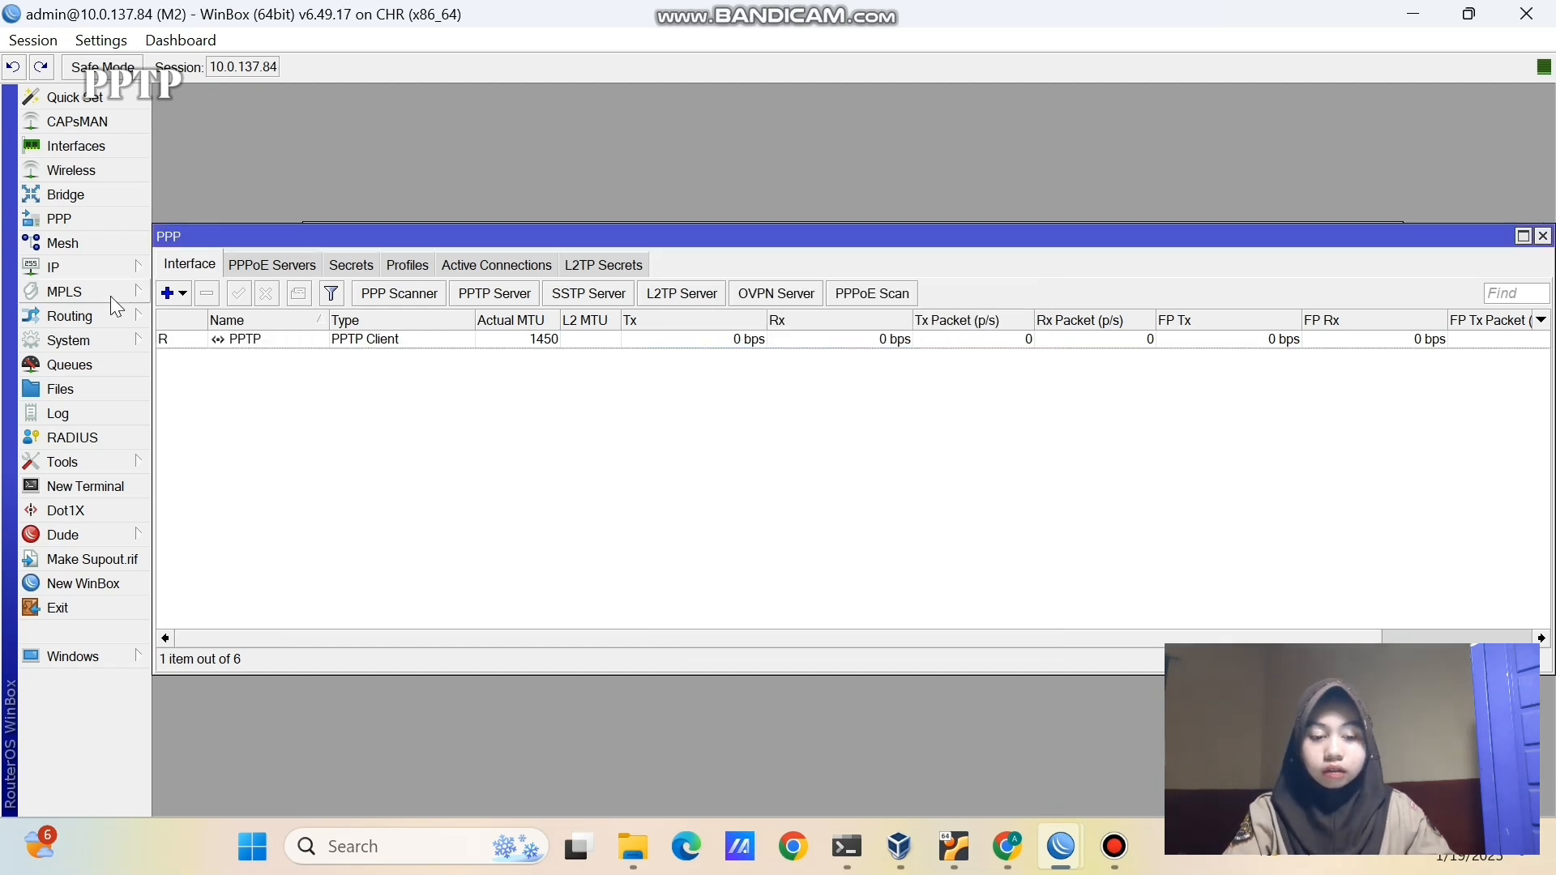
pyautogui.click(108, 269)
pyautogui.click(183, 244)
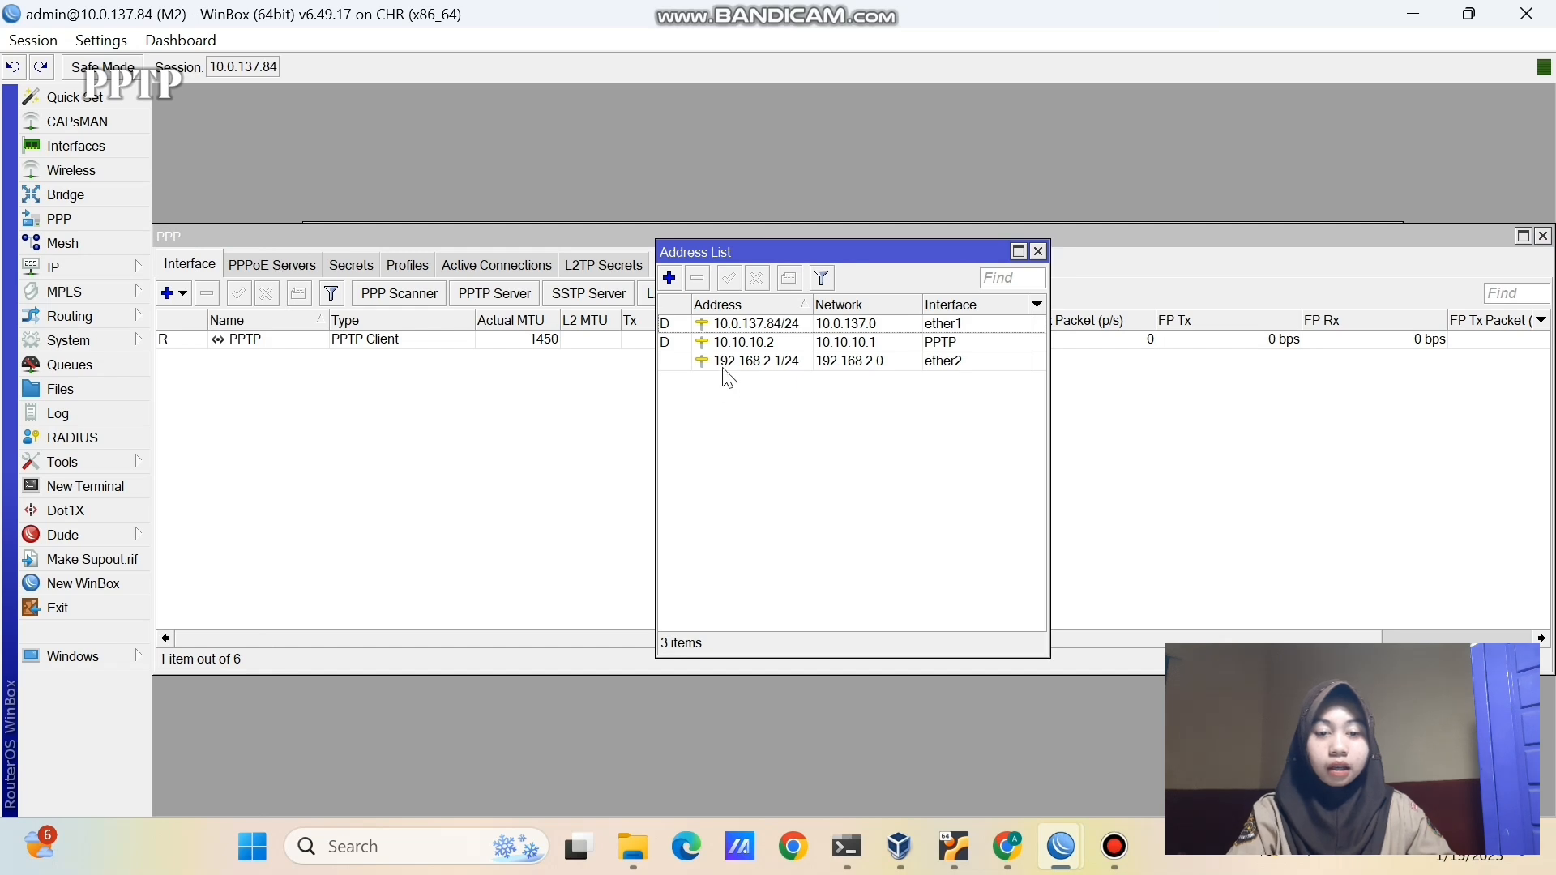
pyautogui.click(725, 347)
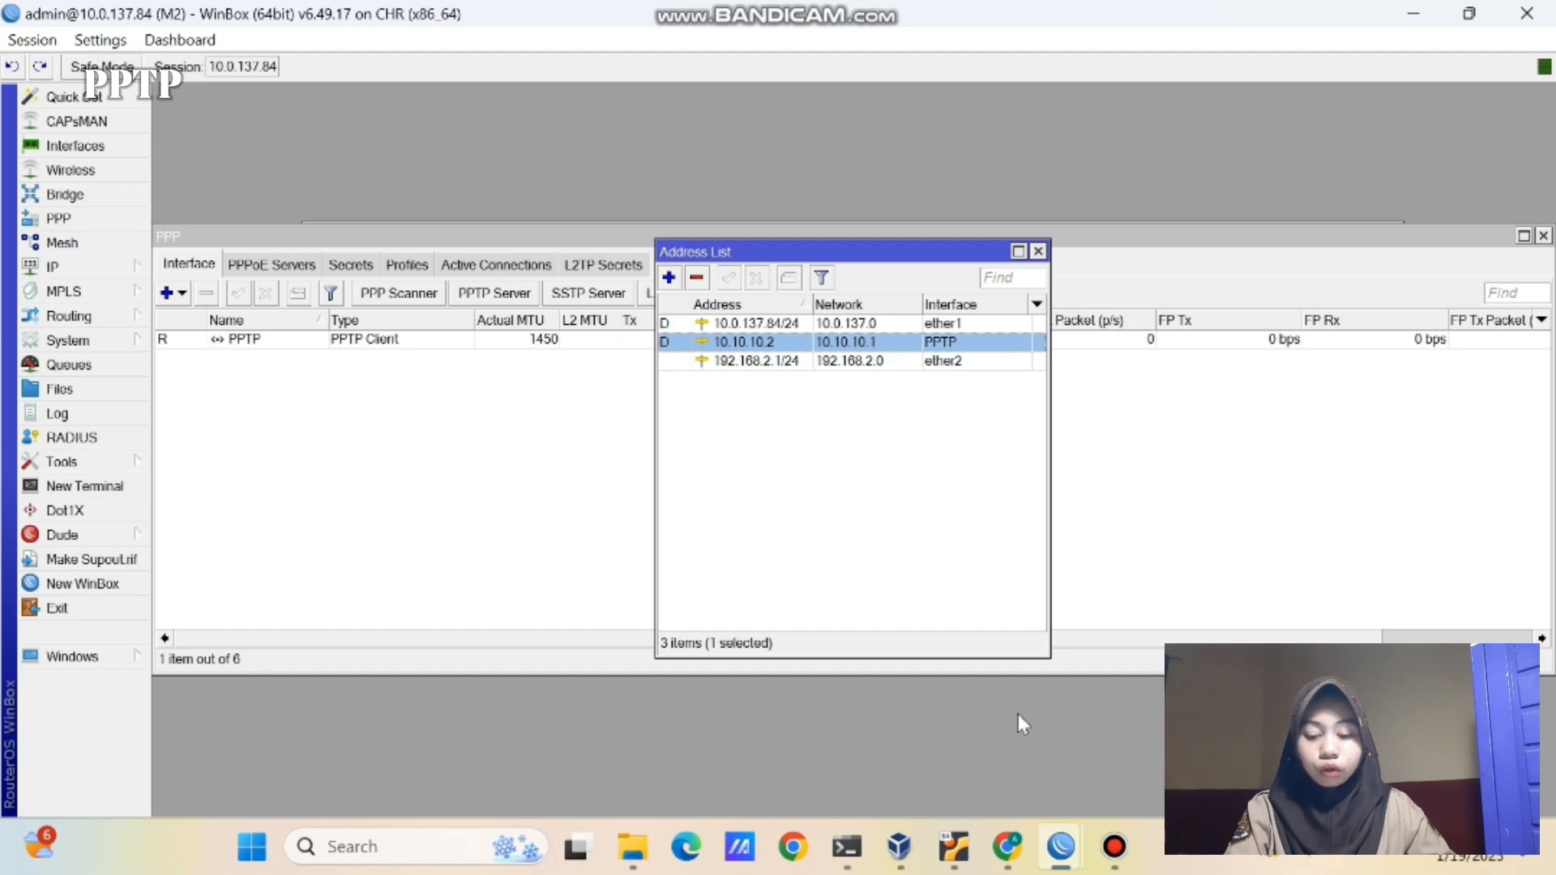
pyautogui.click(1018, 857)
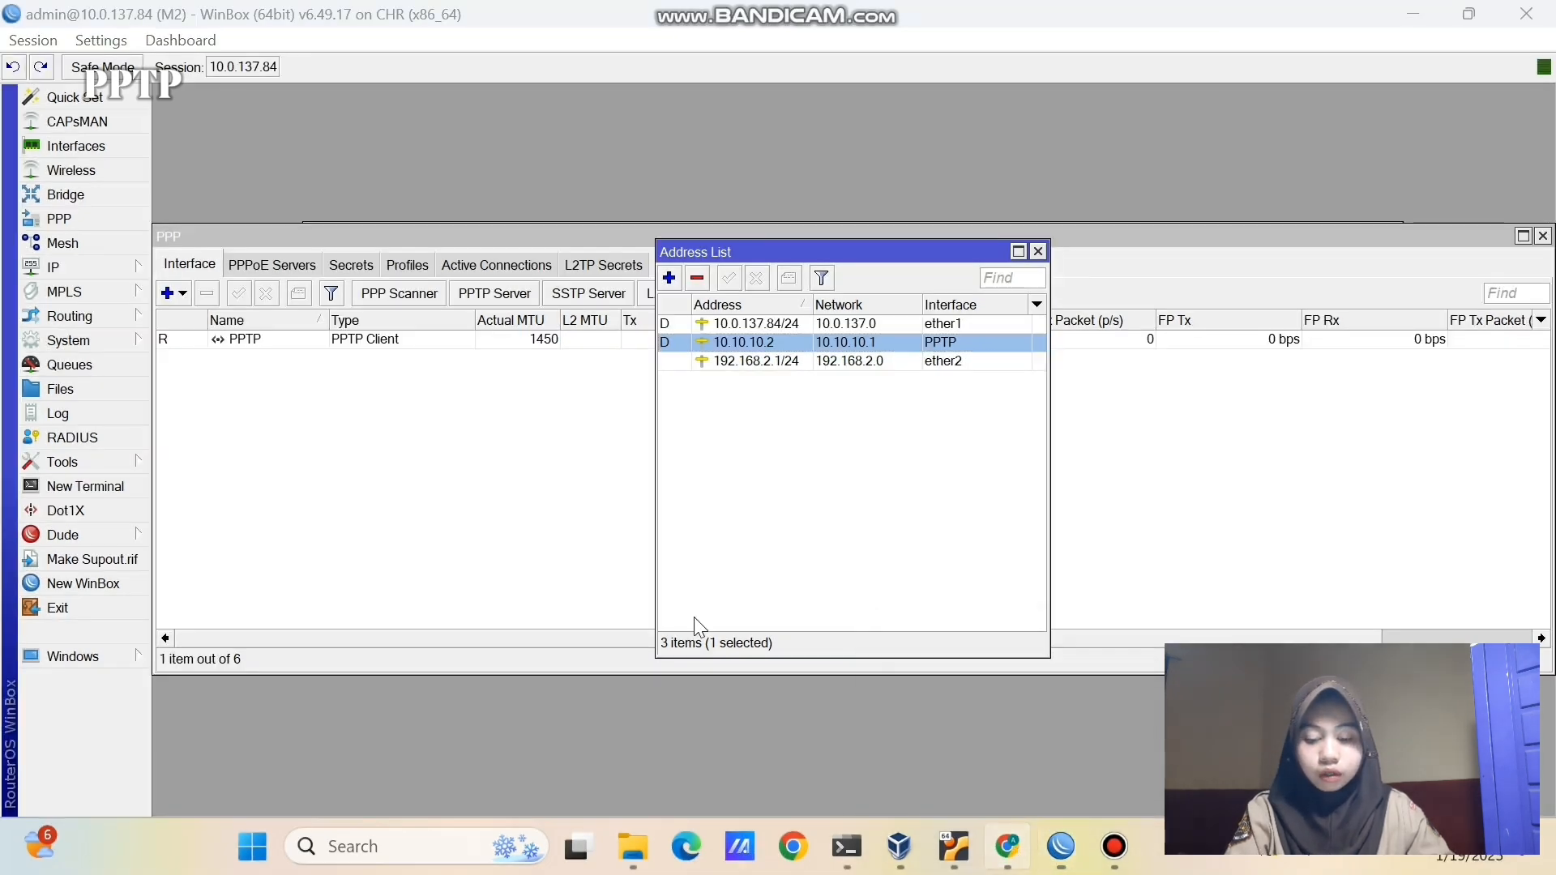
pyautogui.moveTo(170, 600); pyautogui.dragTo(1156, 683)
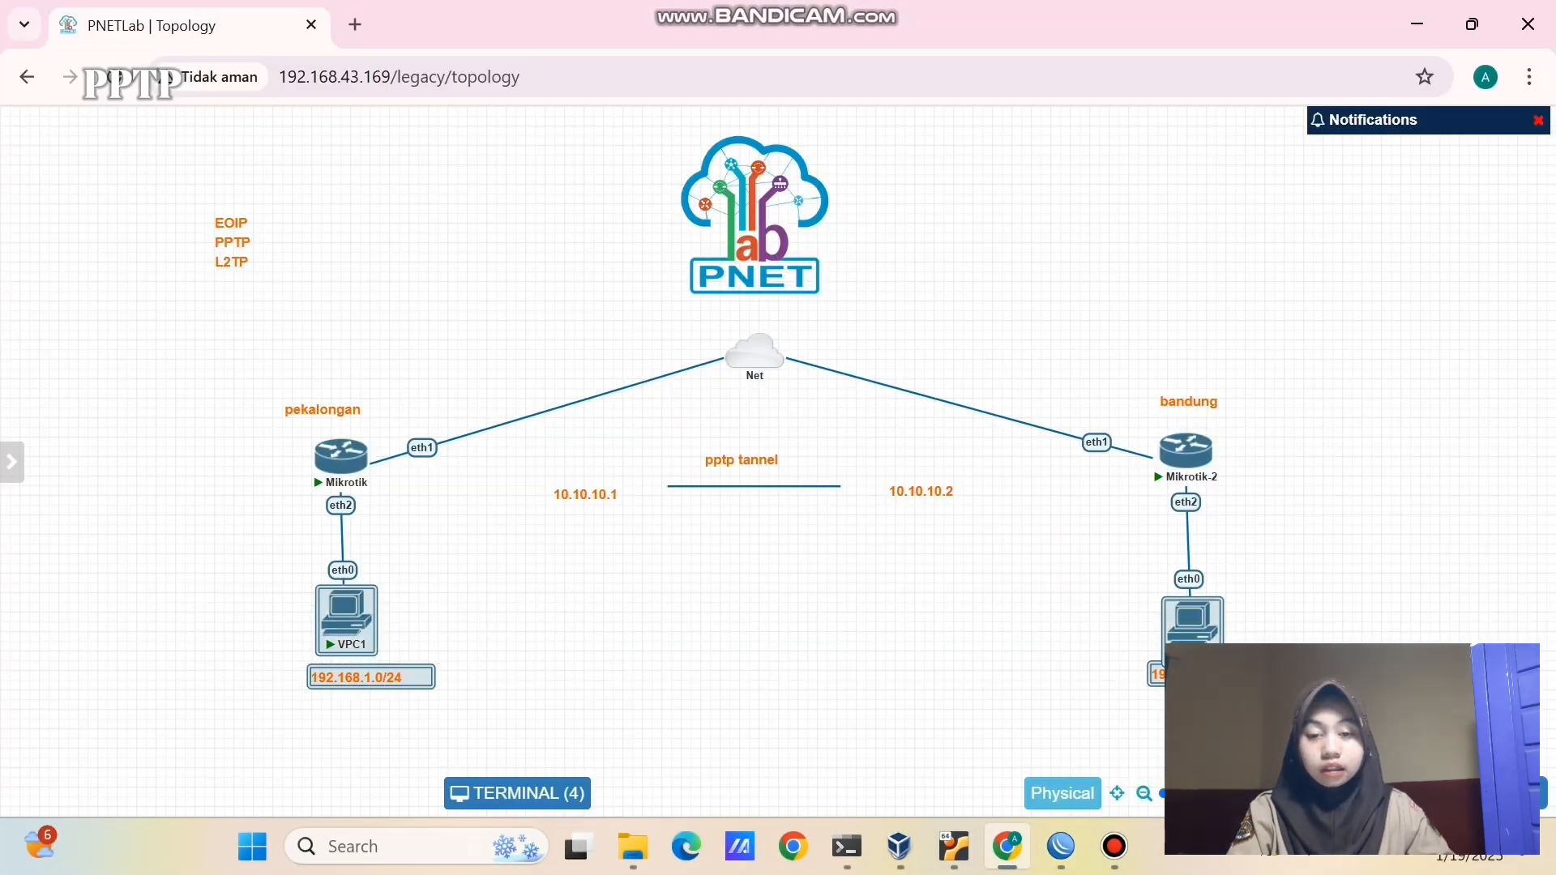
# - Box-select both routers, the Net cloud and tunnel labels, then clear the selection
pyautogui.click(861, 648)
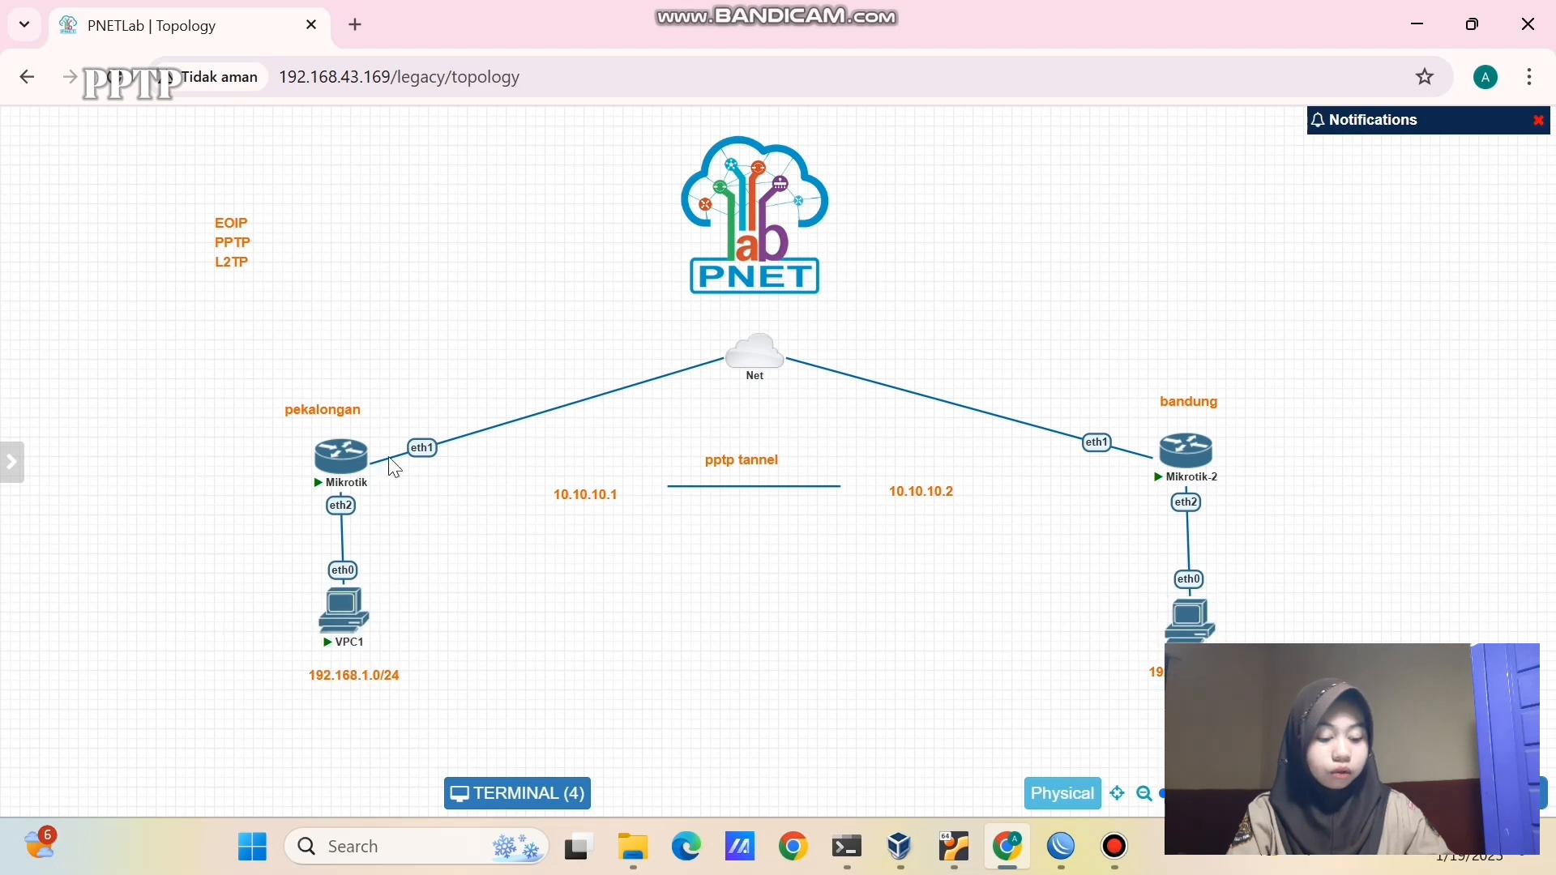
pyautogui.moveTo(202, 402); pyautogui.dragTo(1289, 559)
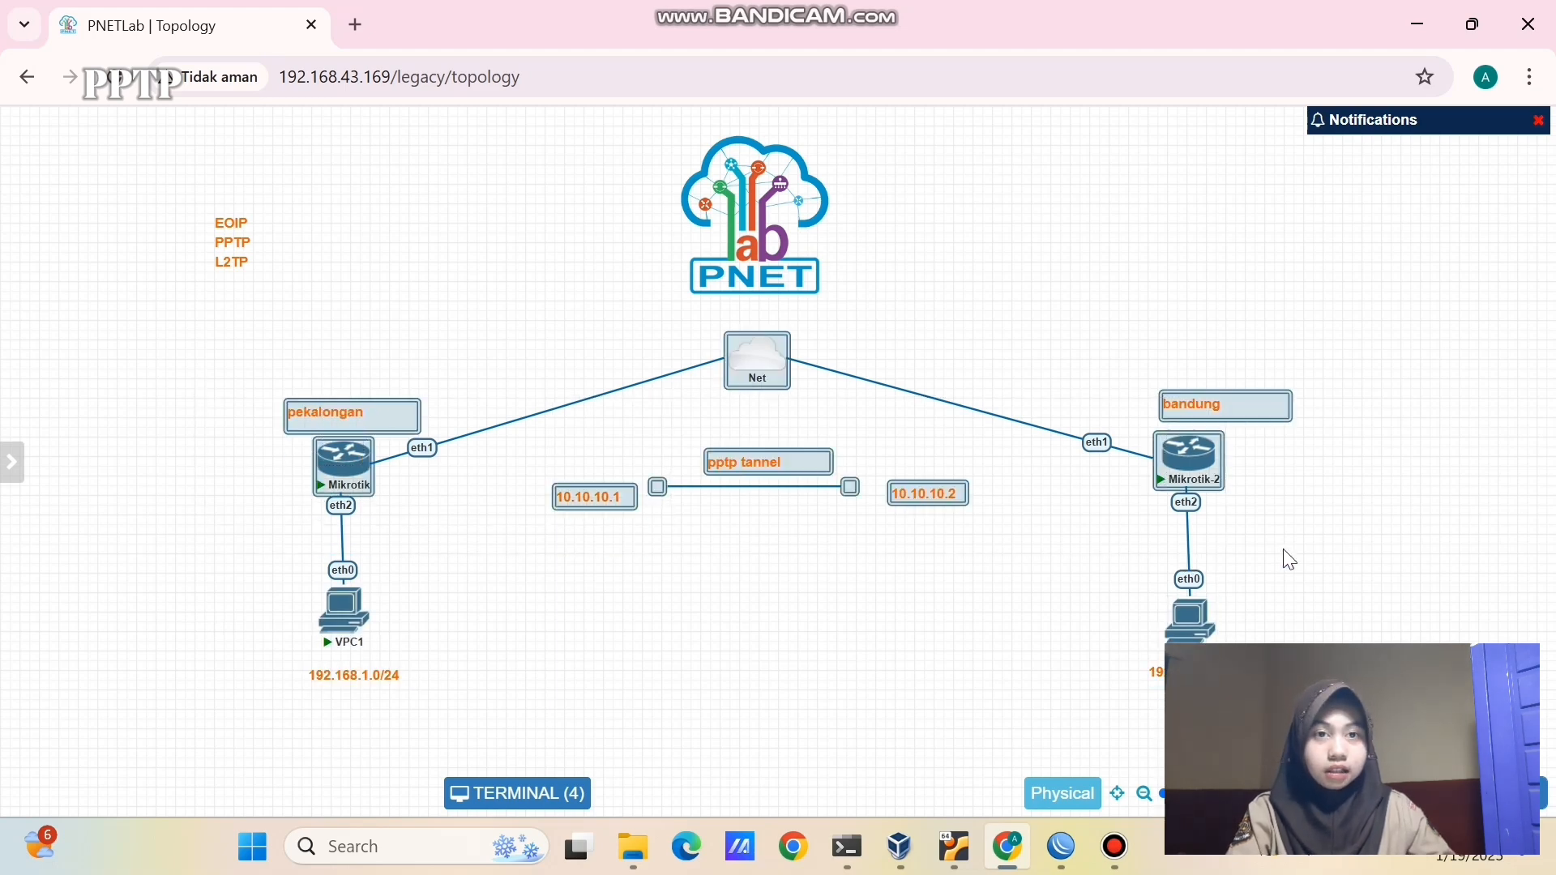
pyautogui.click(859, 615)
# - In an M1 terminal, ping 10.10.10.2 and get three replies
pyautogui.moveTo(1061, 847)
pyautogui.click(930, 754)
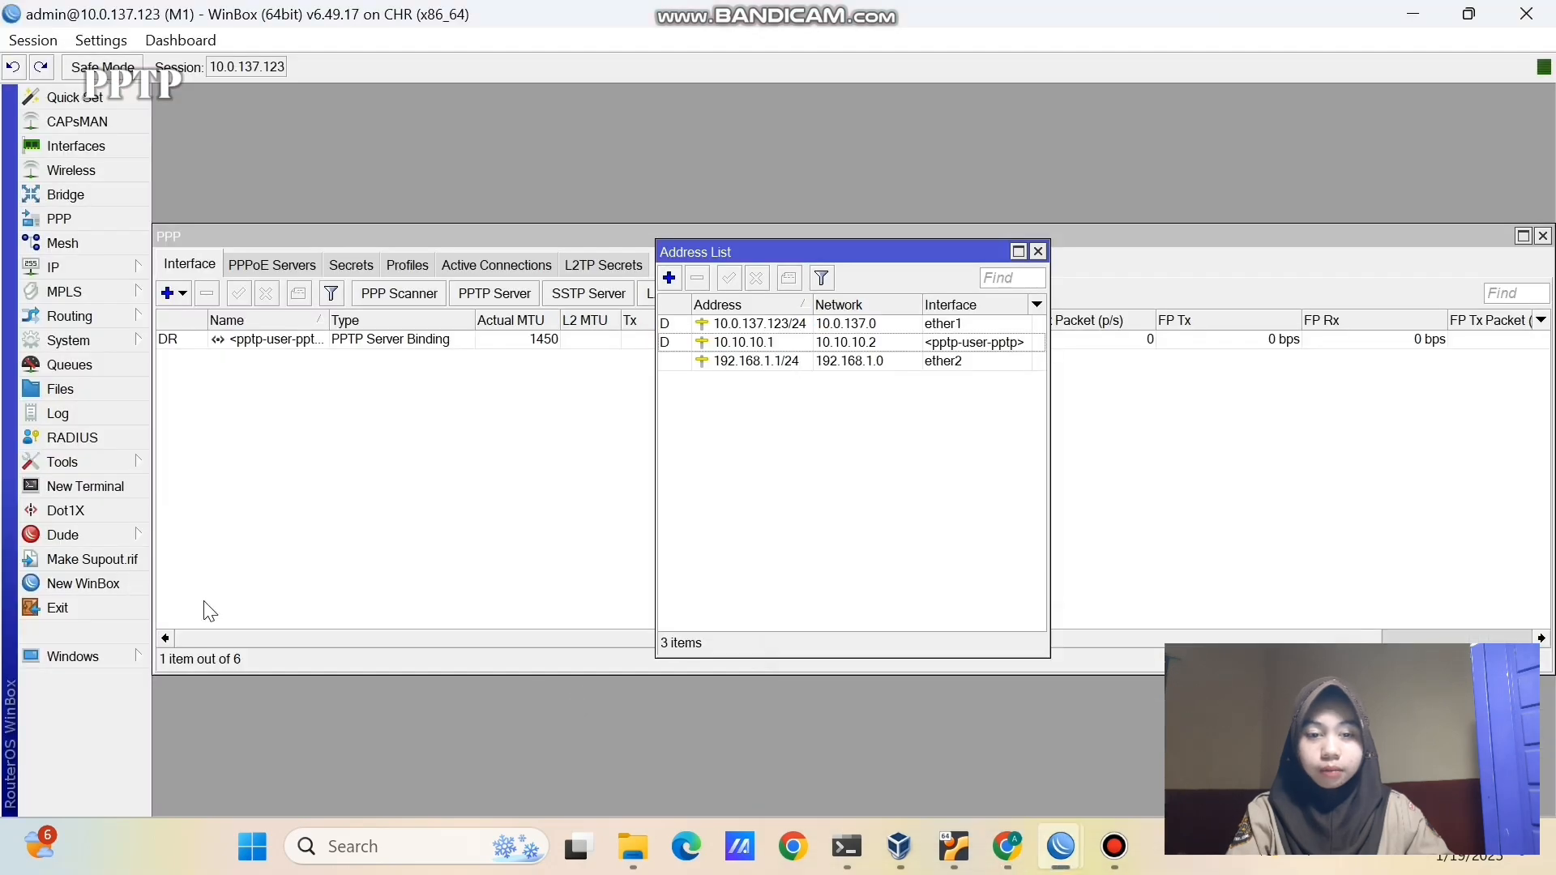
pyautogui.click(122, 487)
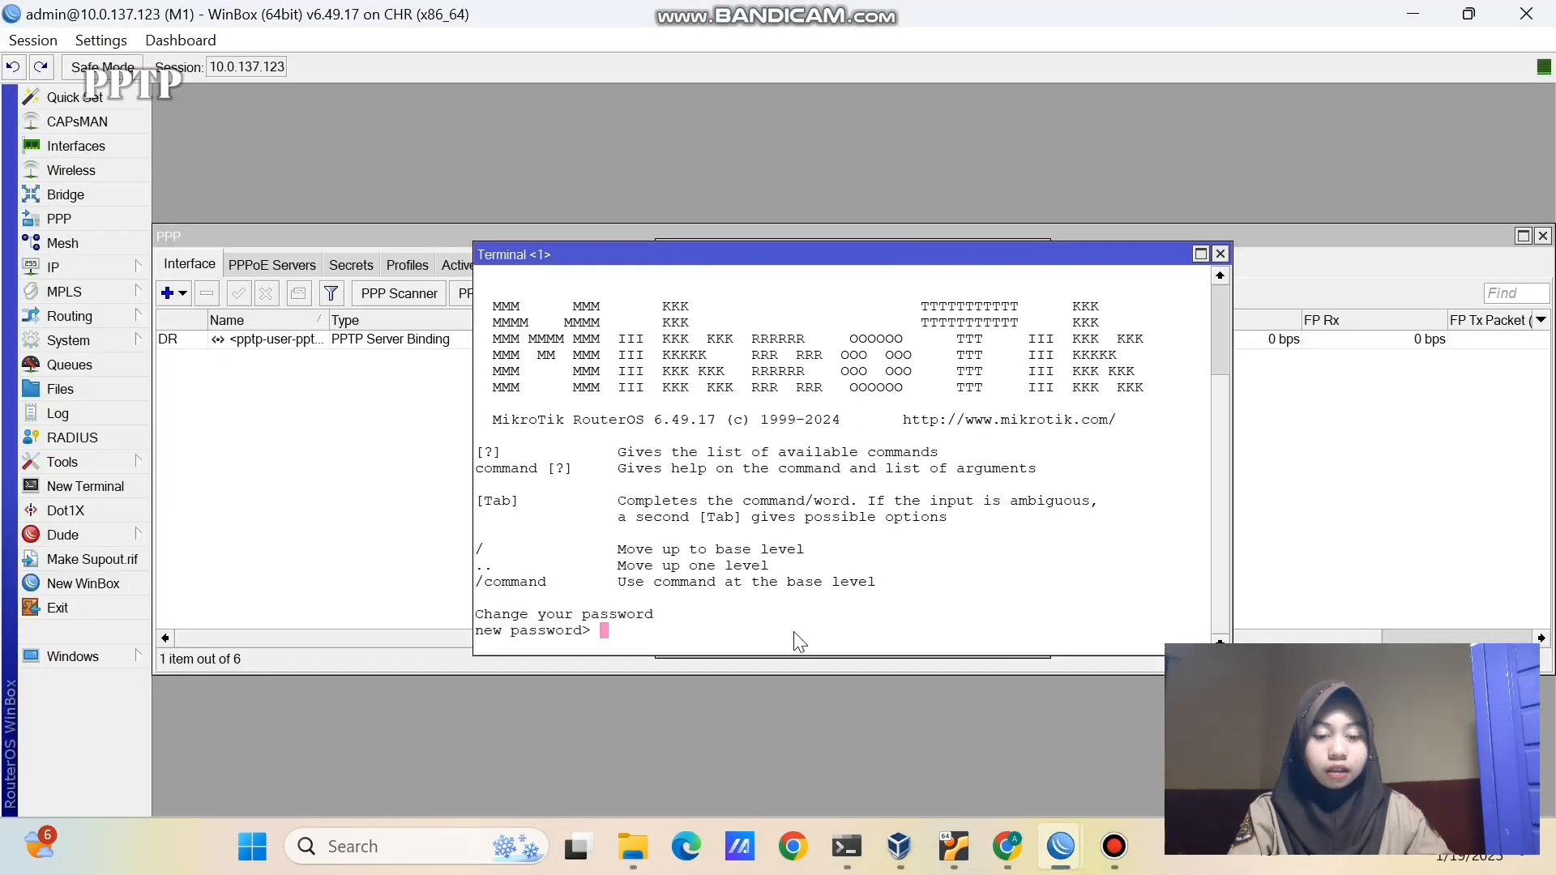
pyautogui.press('Return')
pyautogui.write('ping 10.10')
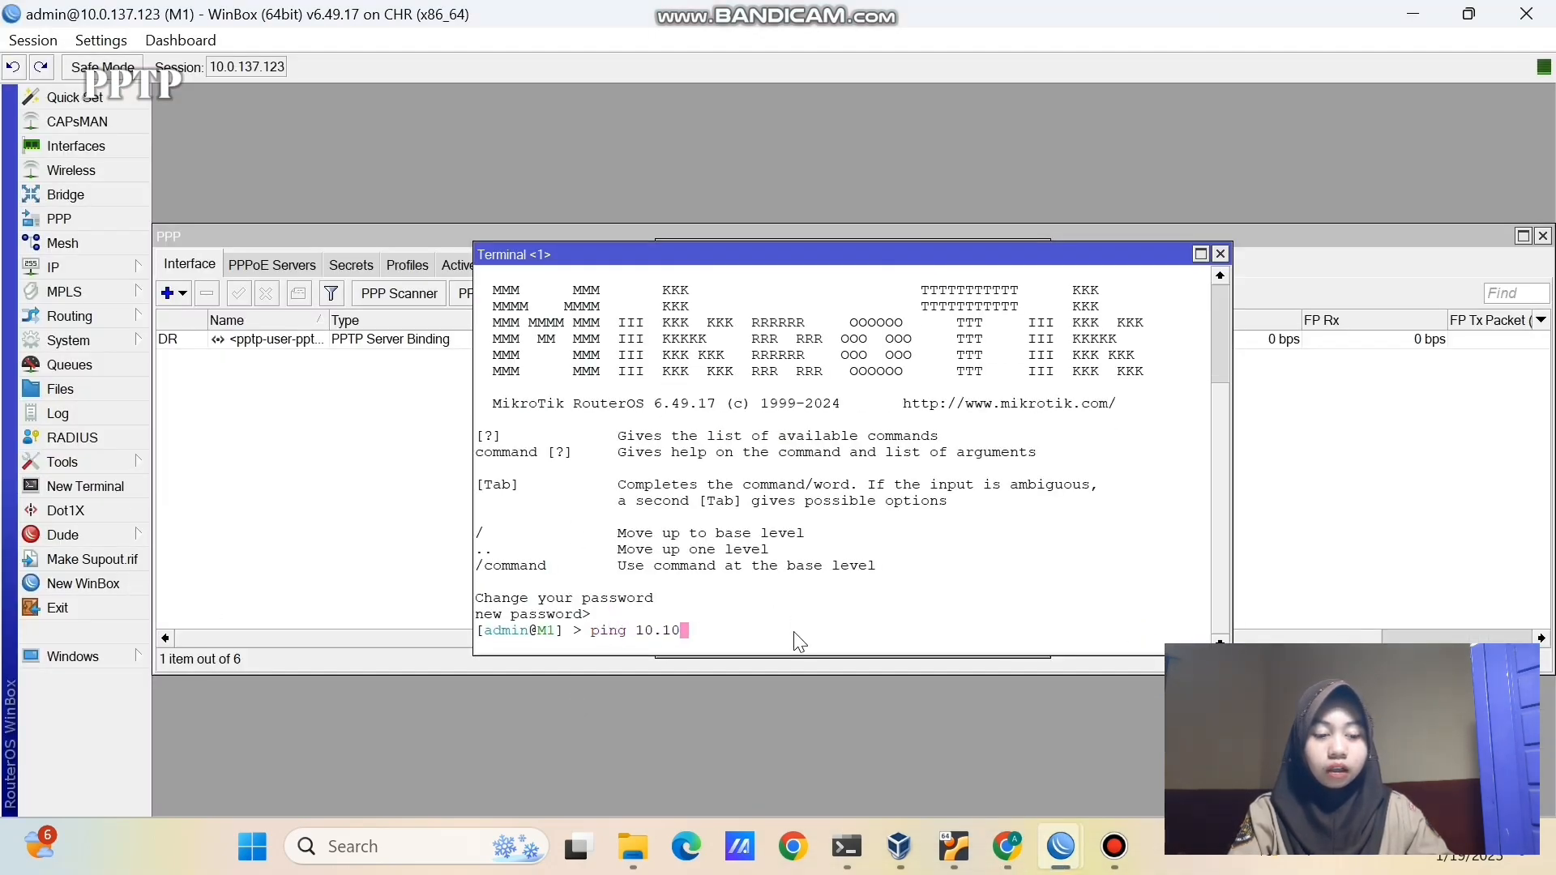
pyautogui.write('.10.2')
pyautogui.press('Return')
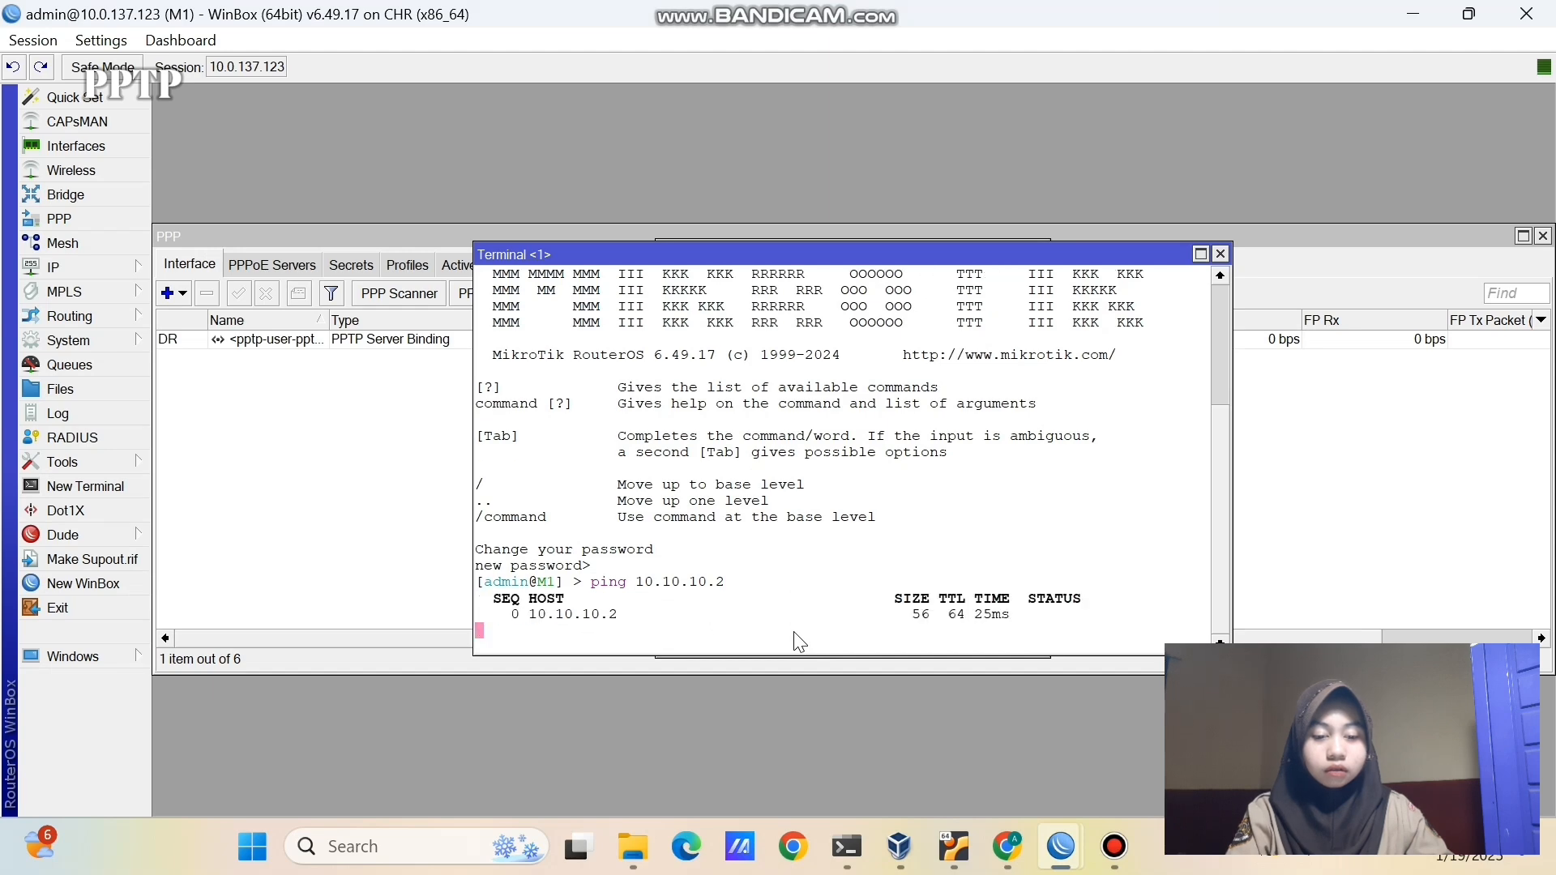
pyautogui.hotkey('ctrl', 'c')
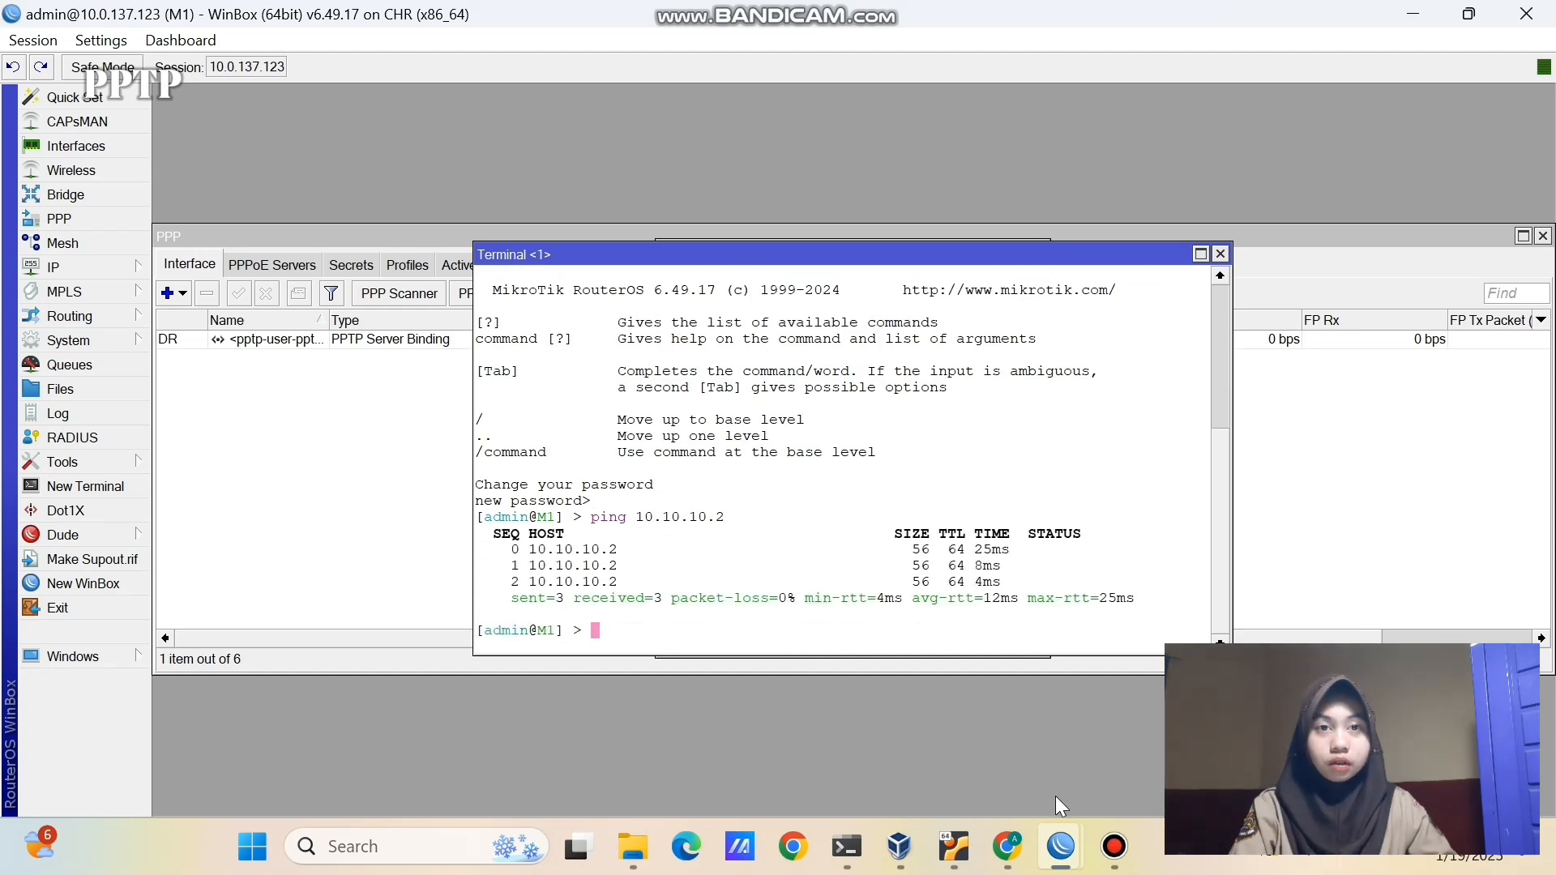
# - In an M2 terminal, ping 10.10.10.2 and then 10.10.10.1 successfully
pyautogui.moveTo(1060, 847)
pyautogui.click(1313, 734)
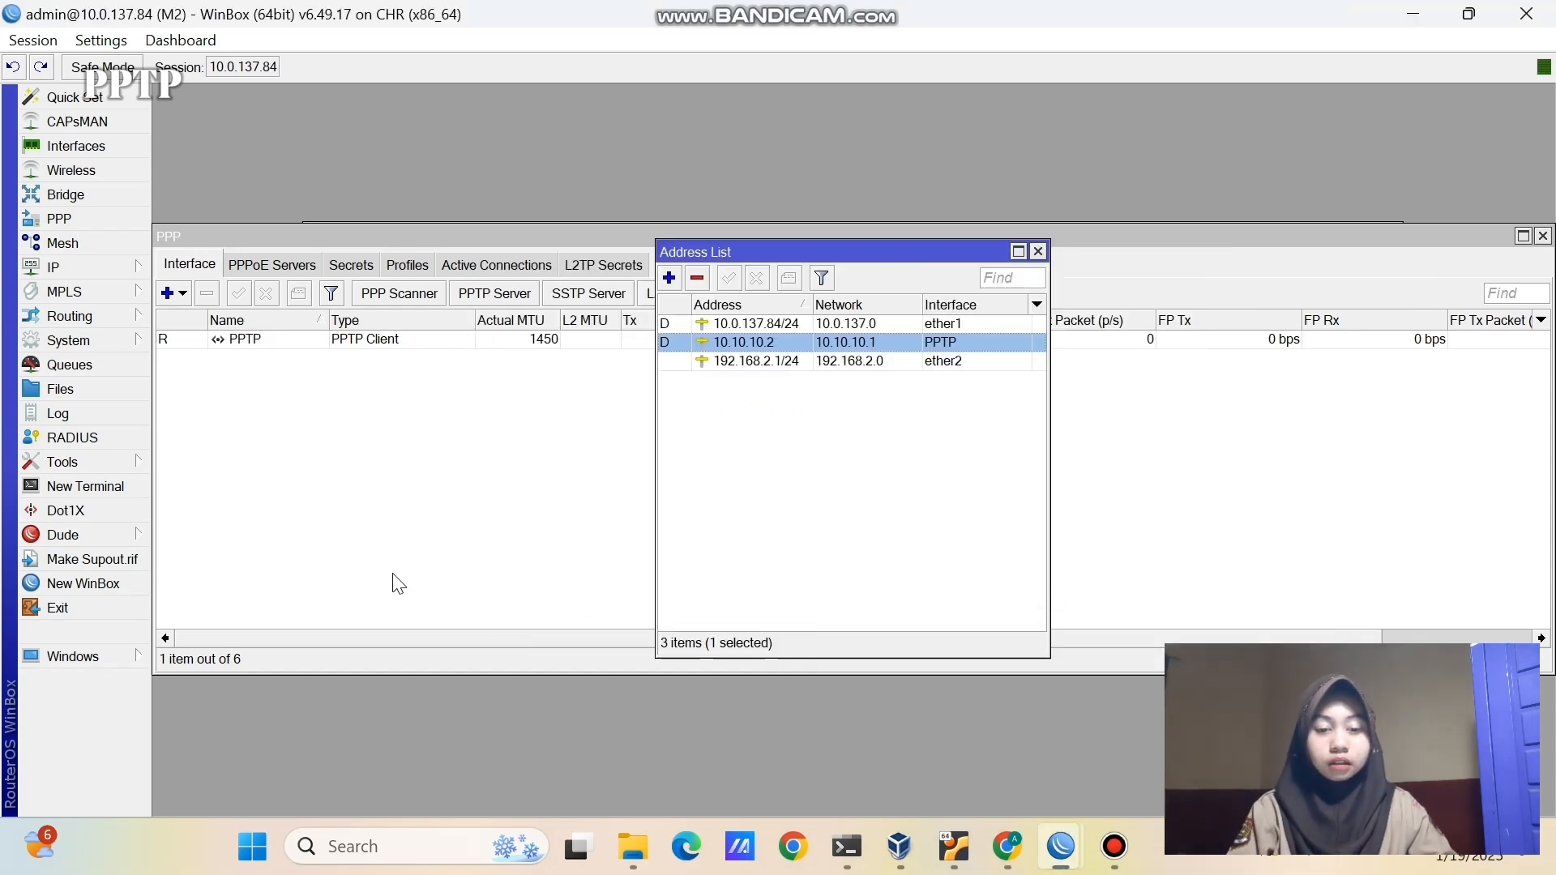
pyautogui.click(91, 490)
pyautogui.press('Return')
pyautogui.write('ping')
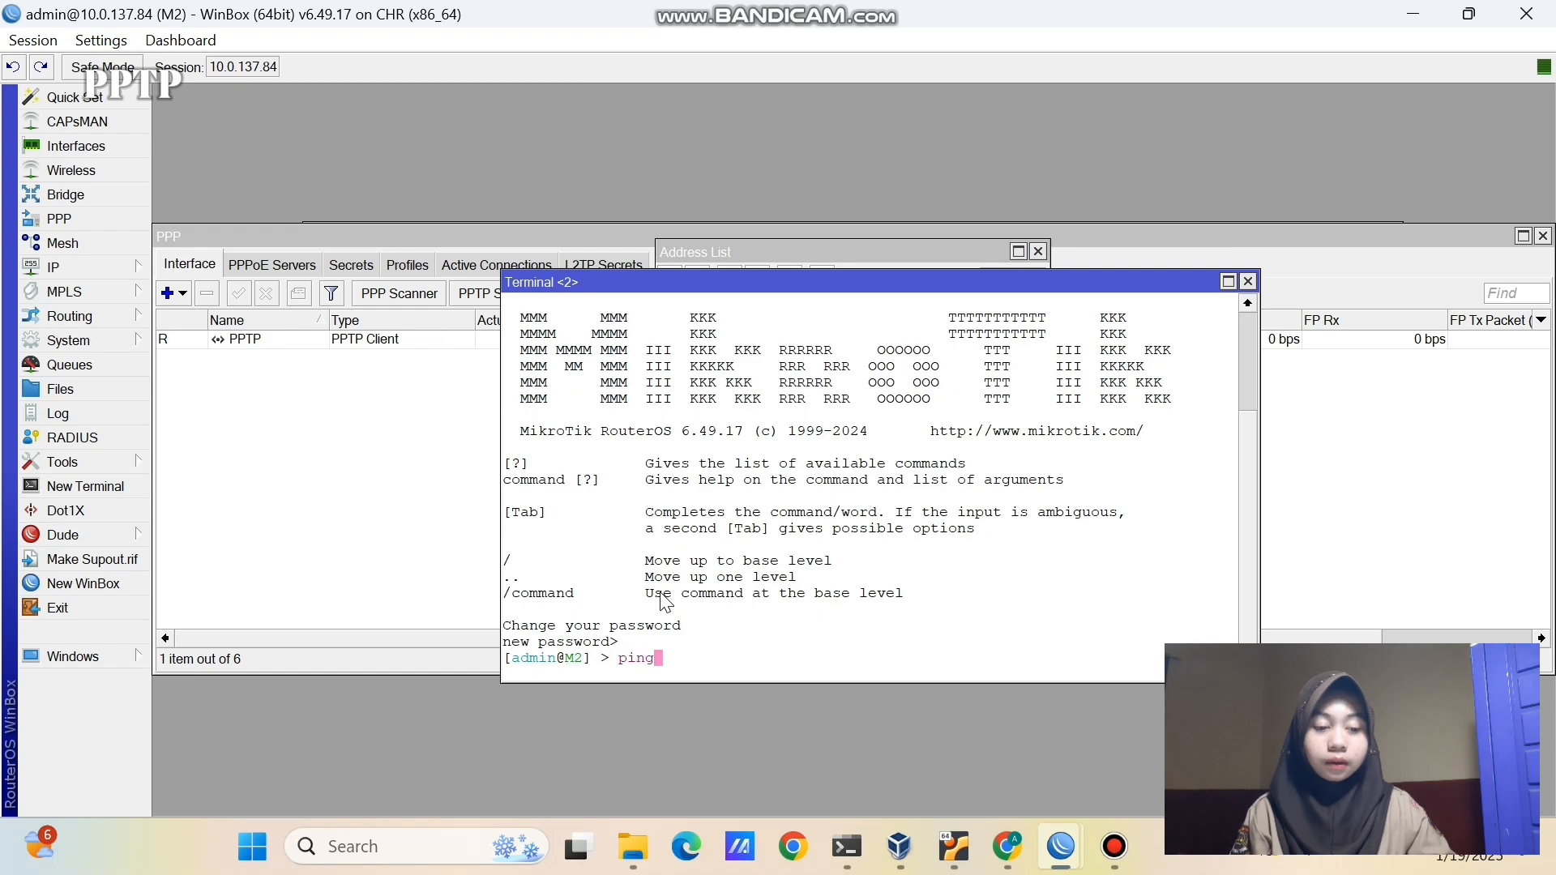
pyautogui.write(' 10.10.10.2')
pyautogui.press('Return')
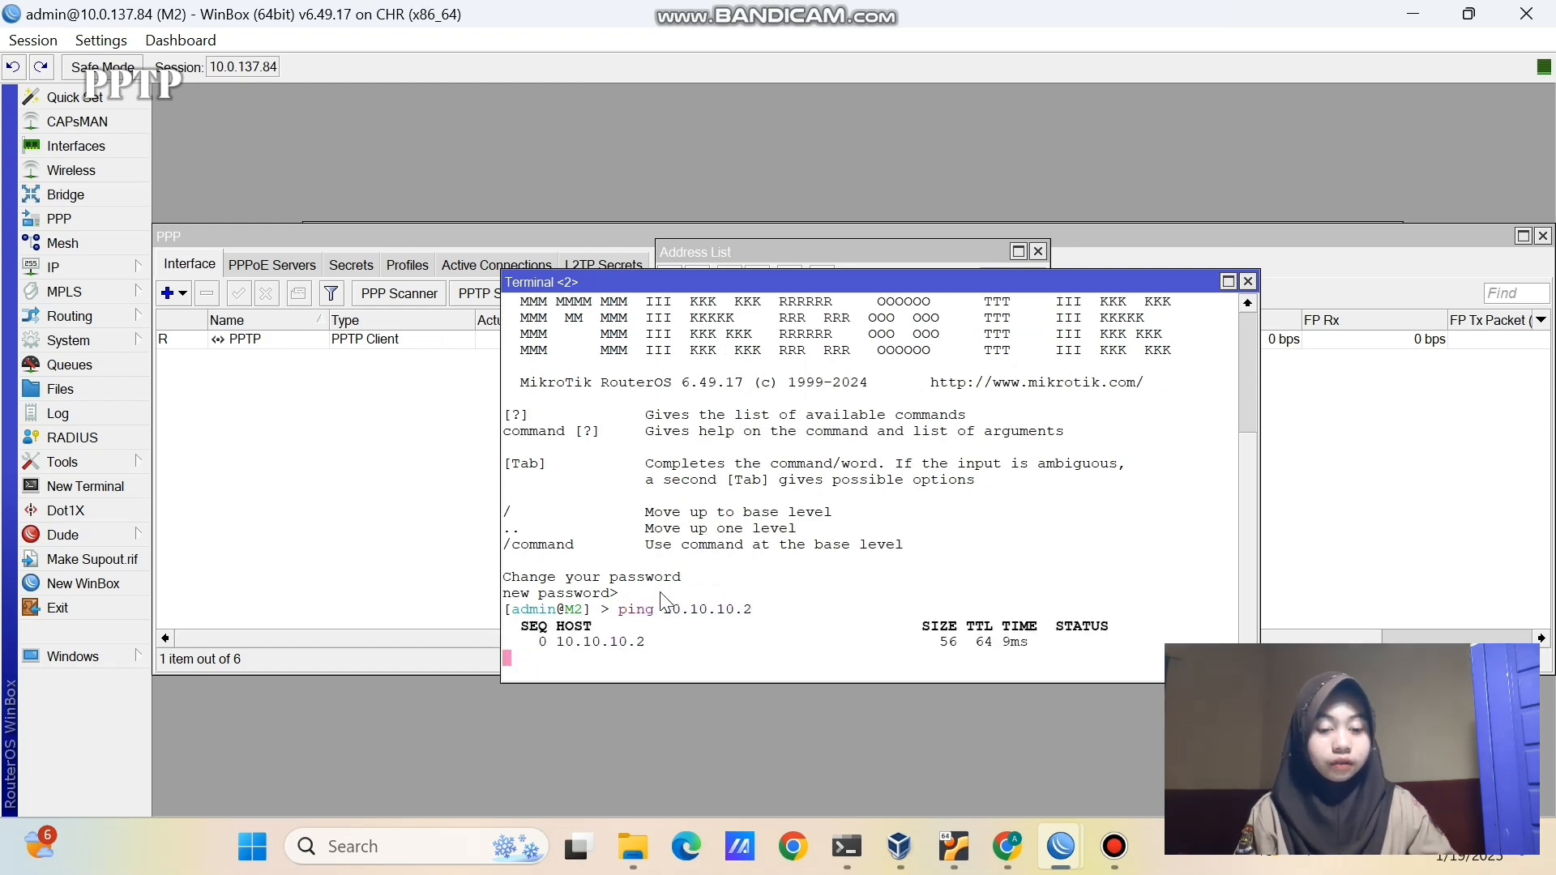
pyautogui.hotkey('ctrl', 'c')
pyautogui.press('Up')
pyautogui.press('BackSpace')
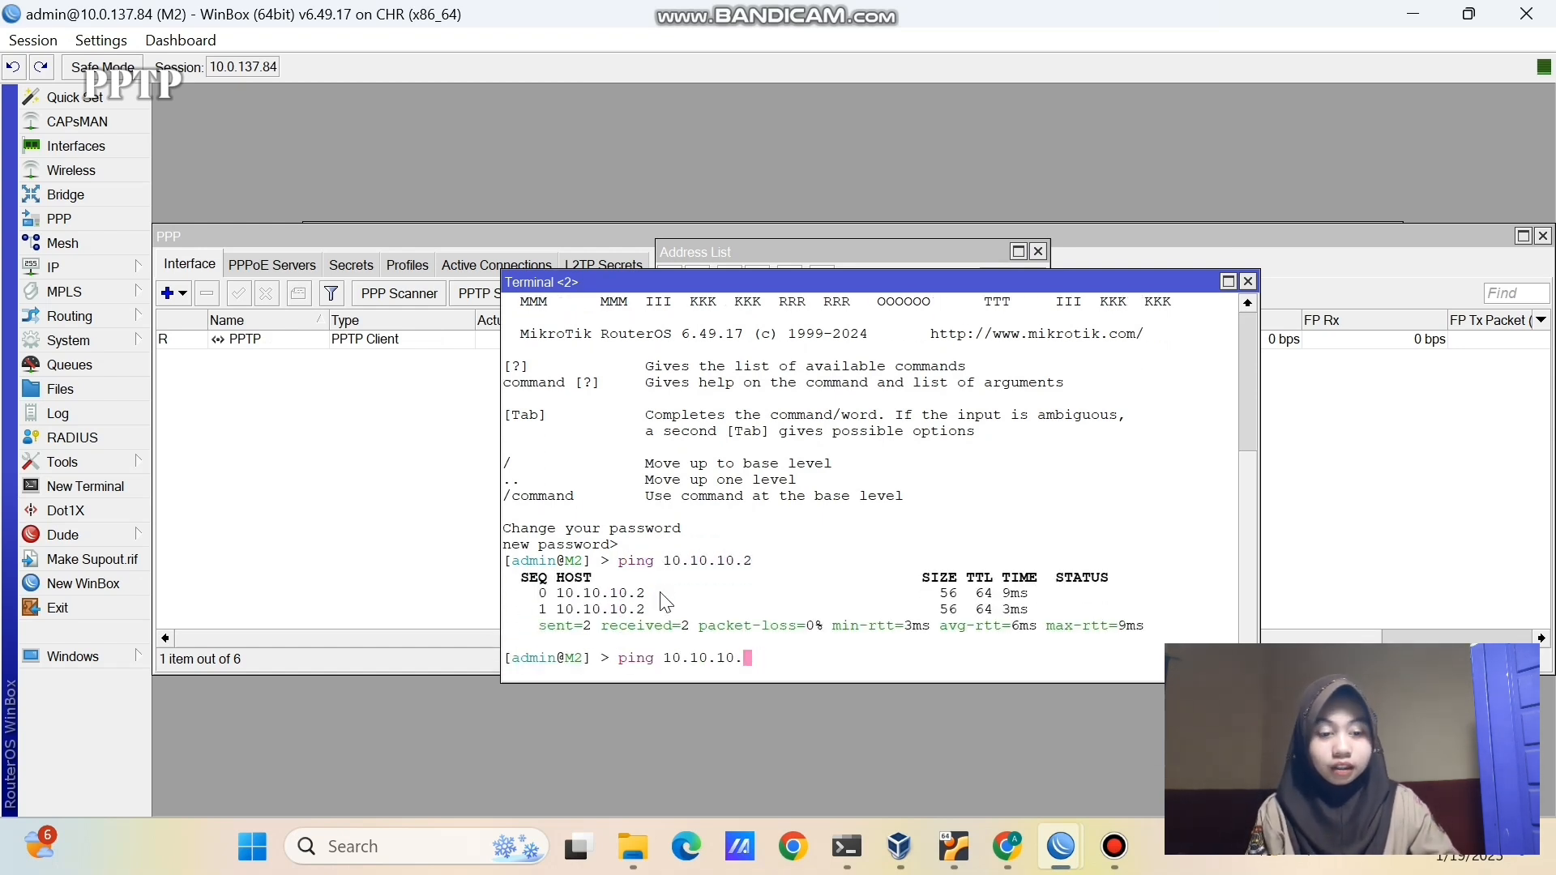
pyautogui.write('1')
pyautogui.press('Return')
pyautogui.hotkey('ctrl', 'c')
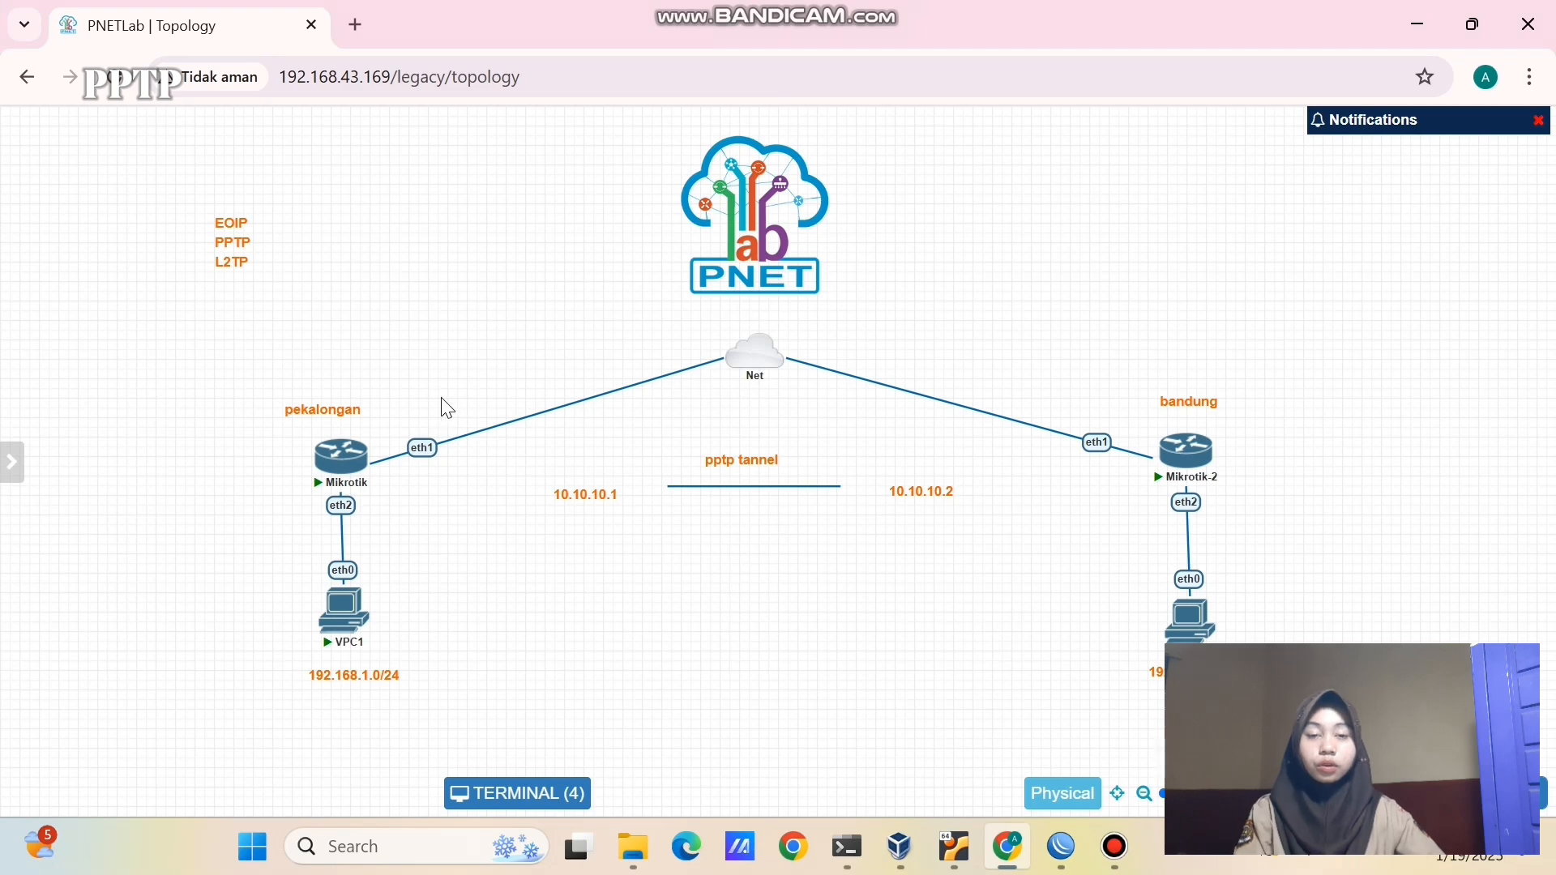
# - Box-select both VPCs and their LAN labels, then return to M1's WinBox session
pyautogui.moveTo(182, 617); pyautogui.dragTo(1164, 734)
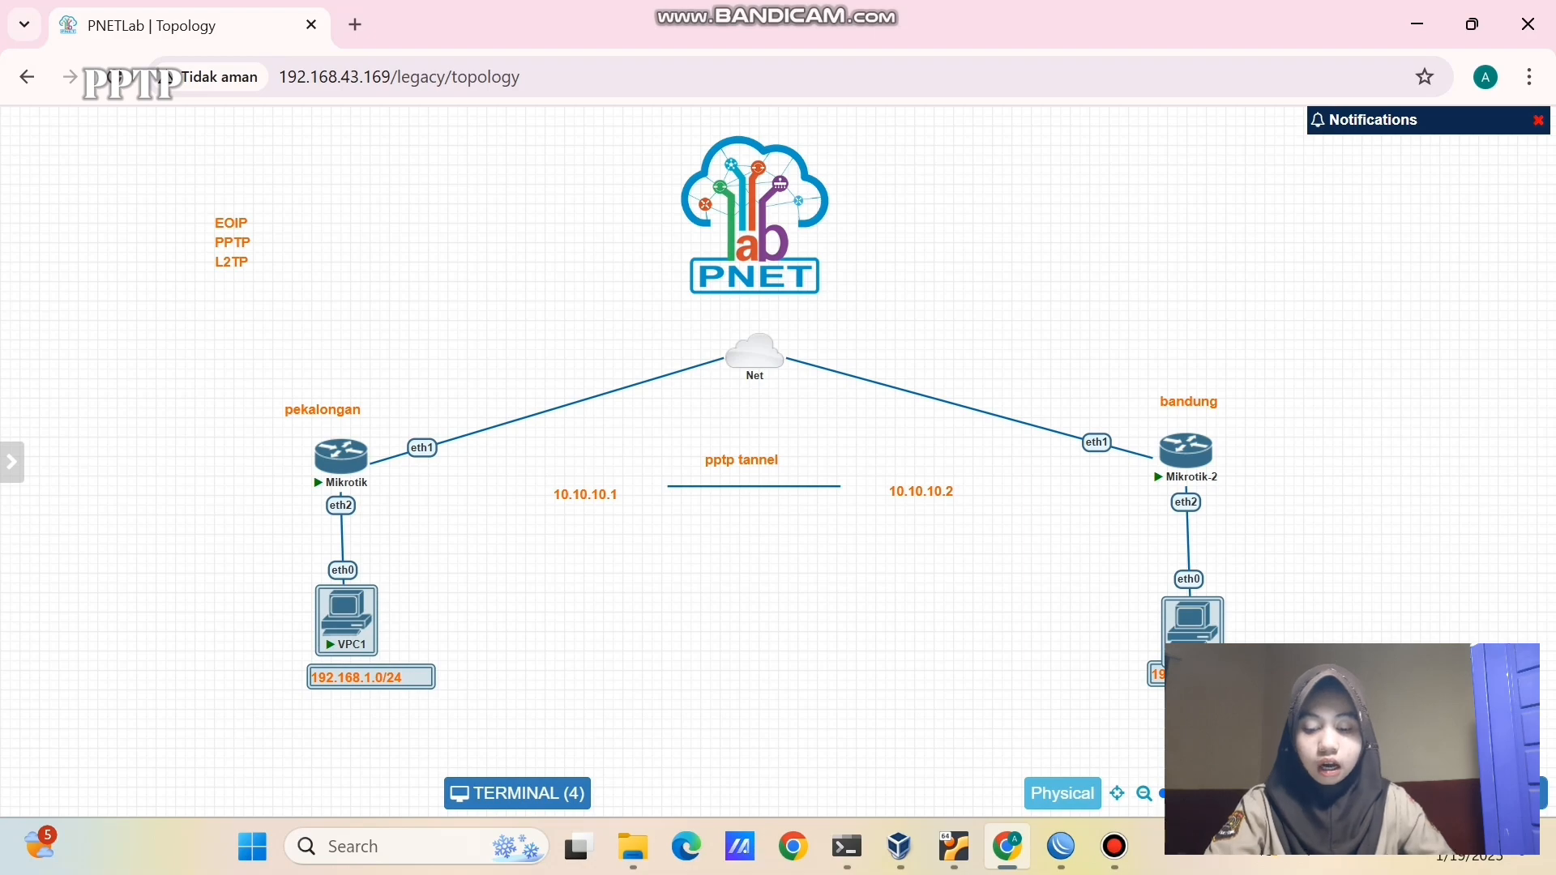
pyautogui.click(896, 681)
pyautogui.moveTo(1062, 846)
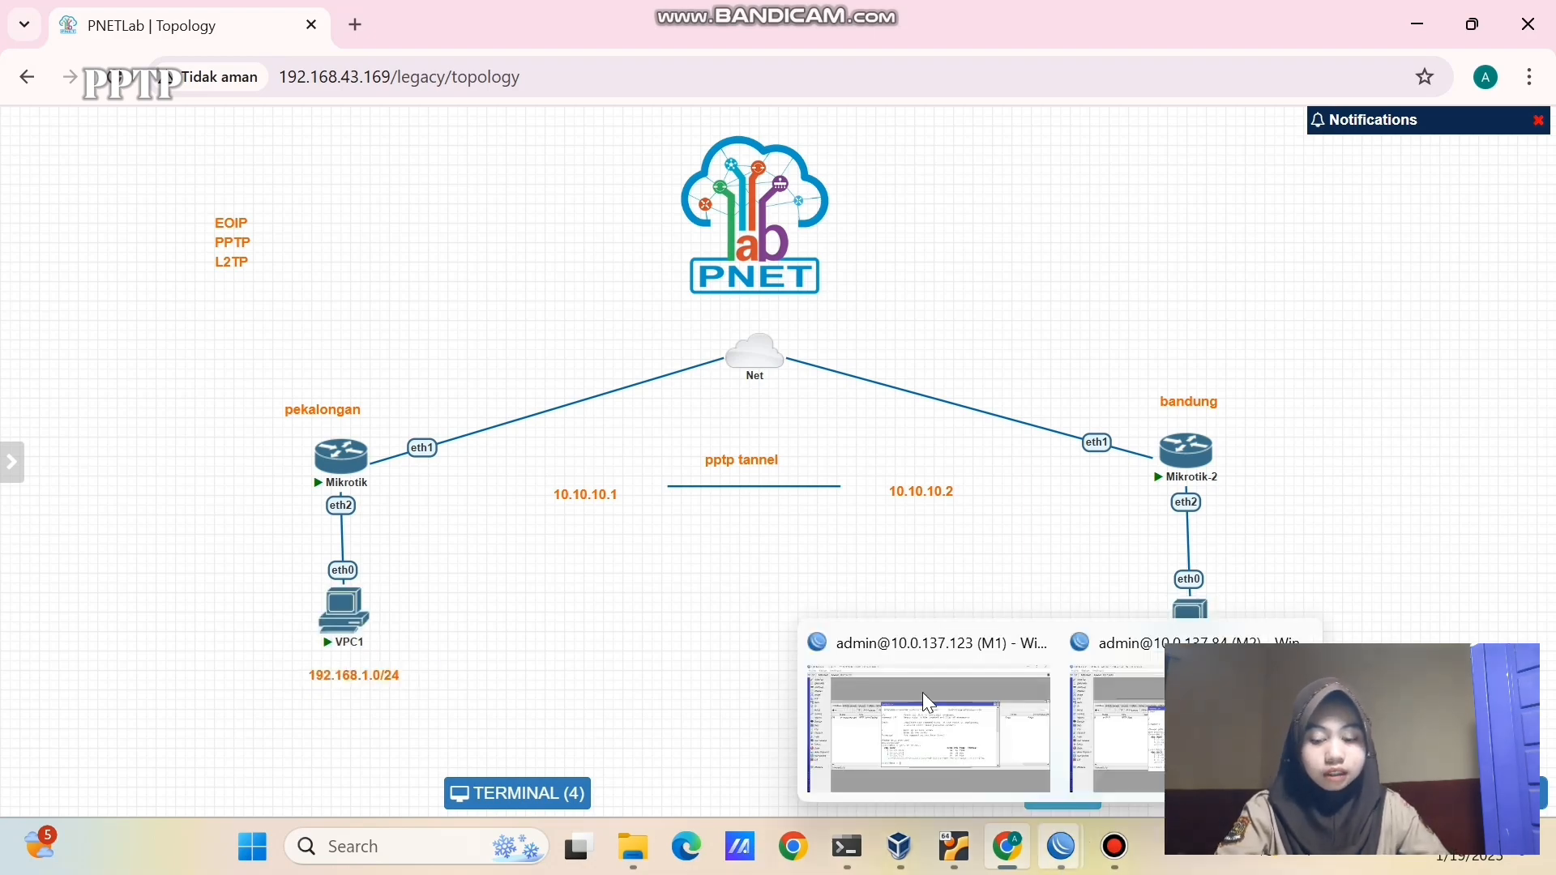
pyautogui.click(929, 702)
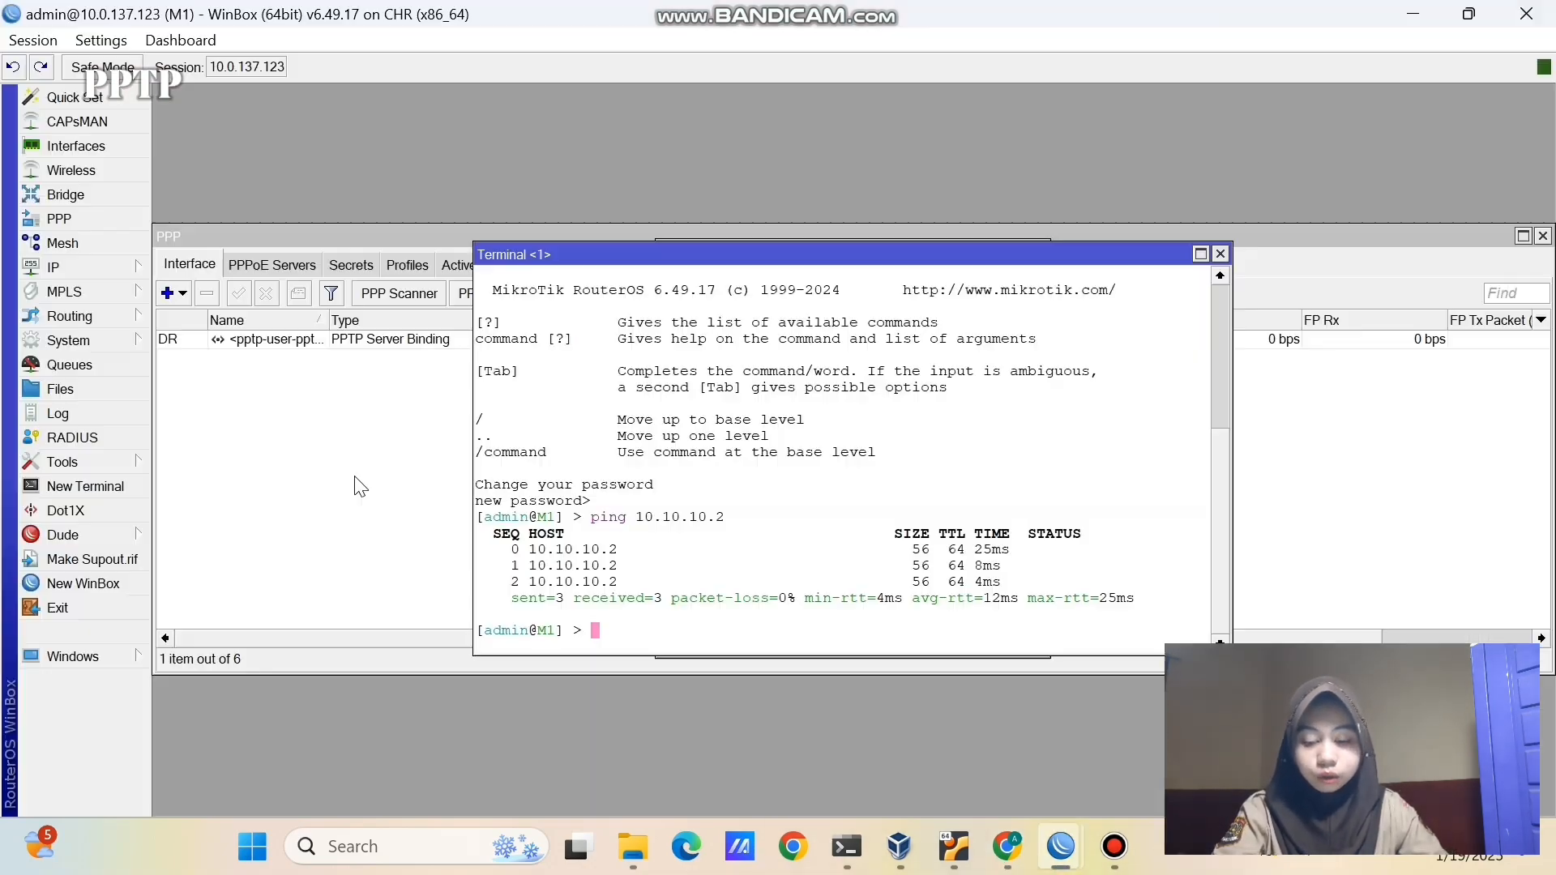
# - Close M1's leftover terminal, address list and PPP windows
pyautogui.click(1200, 254)
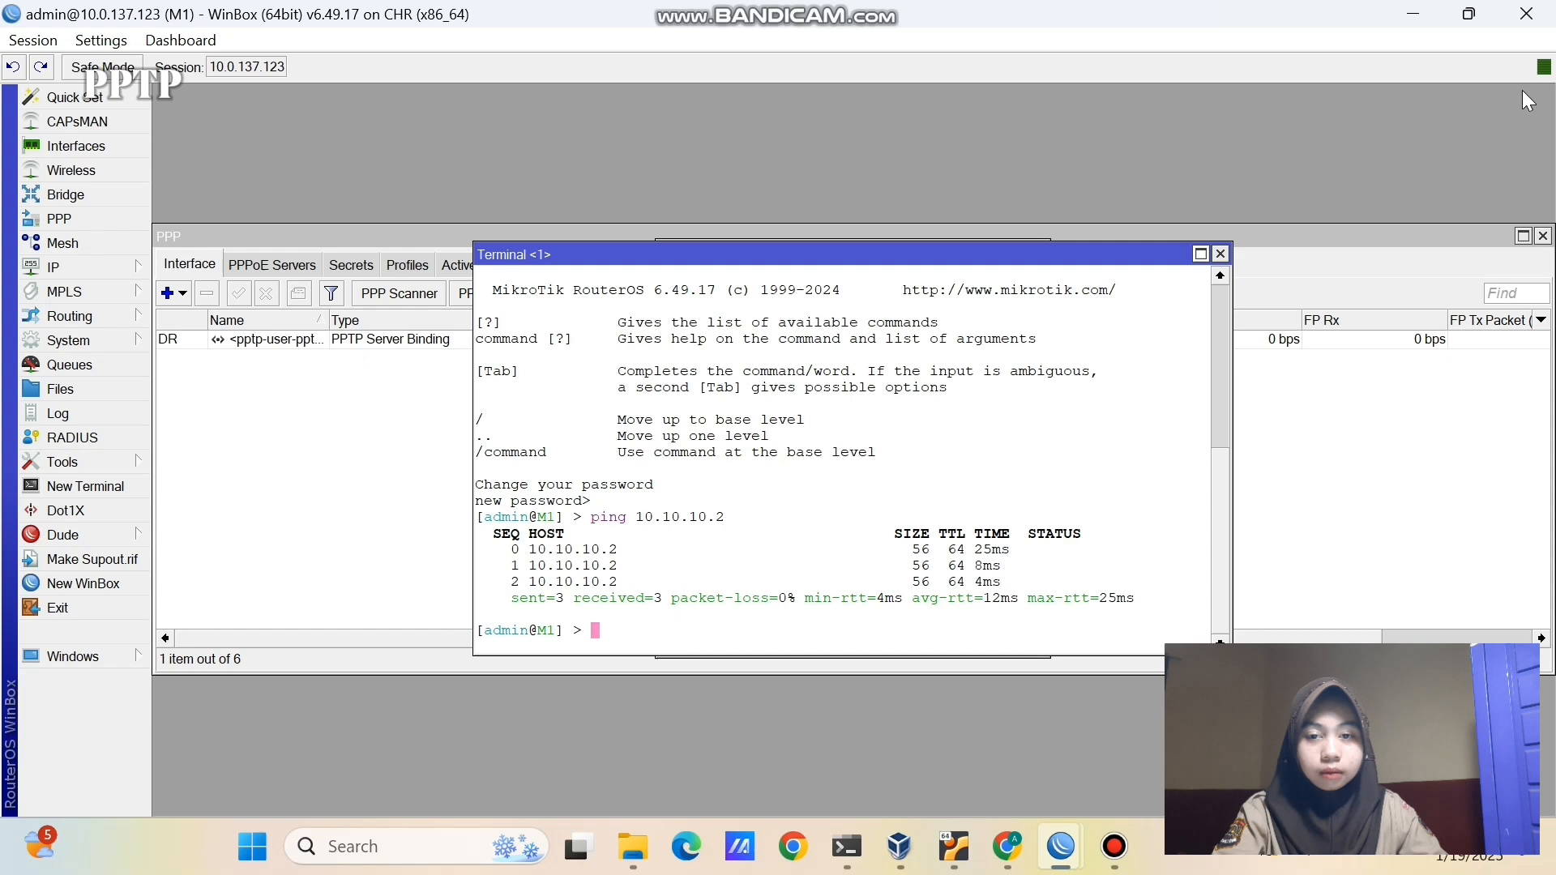
pyautogui.click(1527, 96)
pyautogui.click(1220, 254)
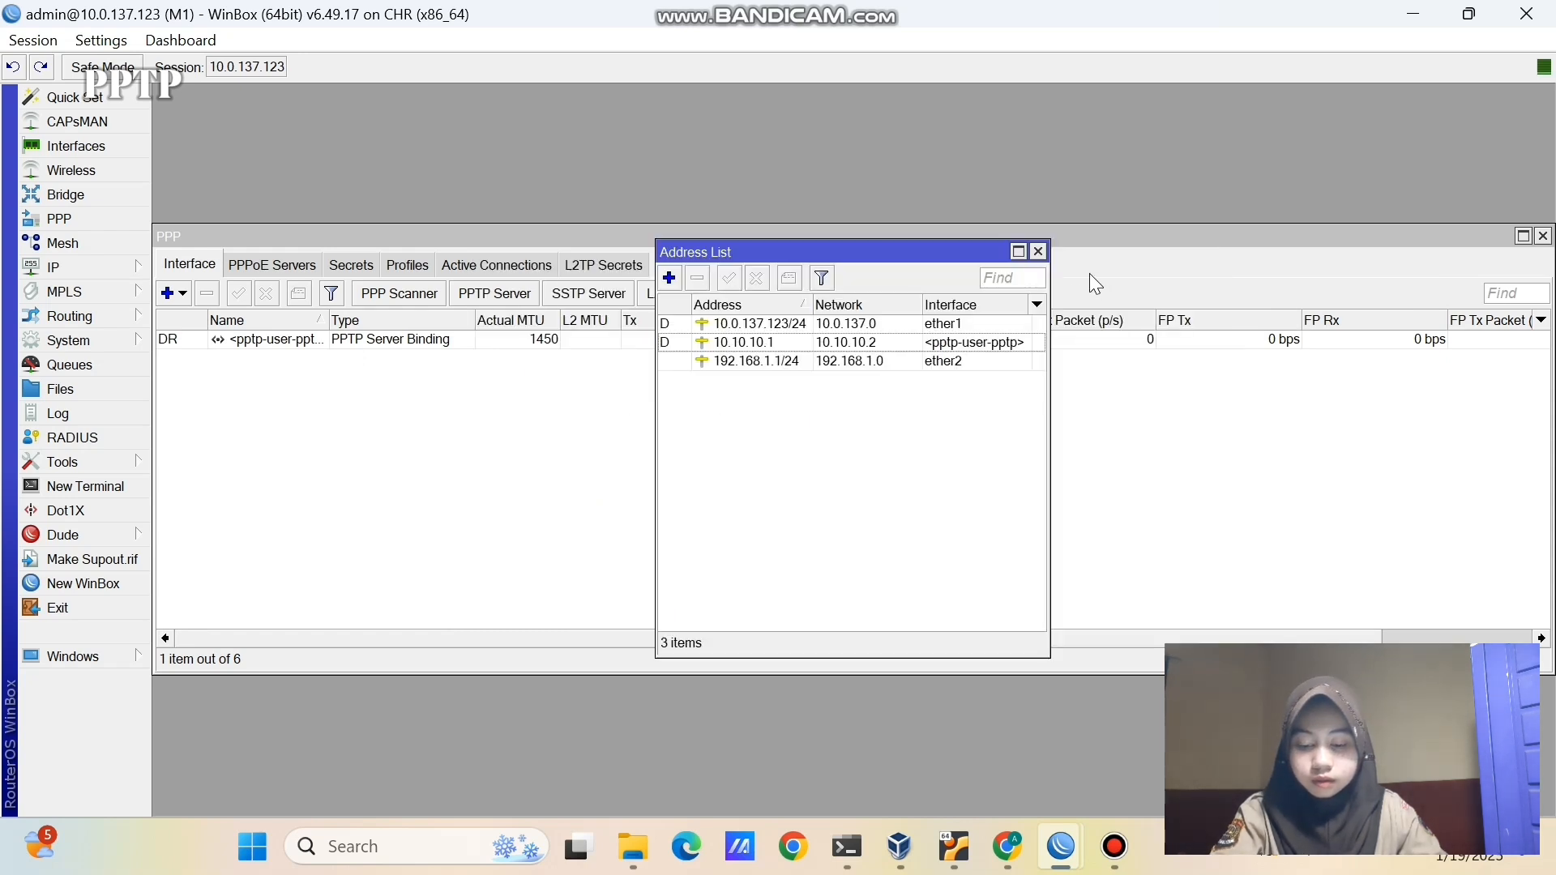
pyautogui.click(1038, 249)
pyautogui.click(1543, 237)
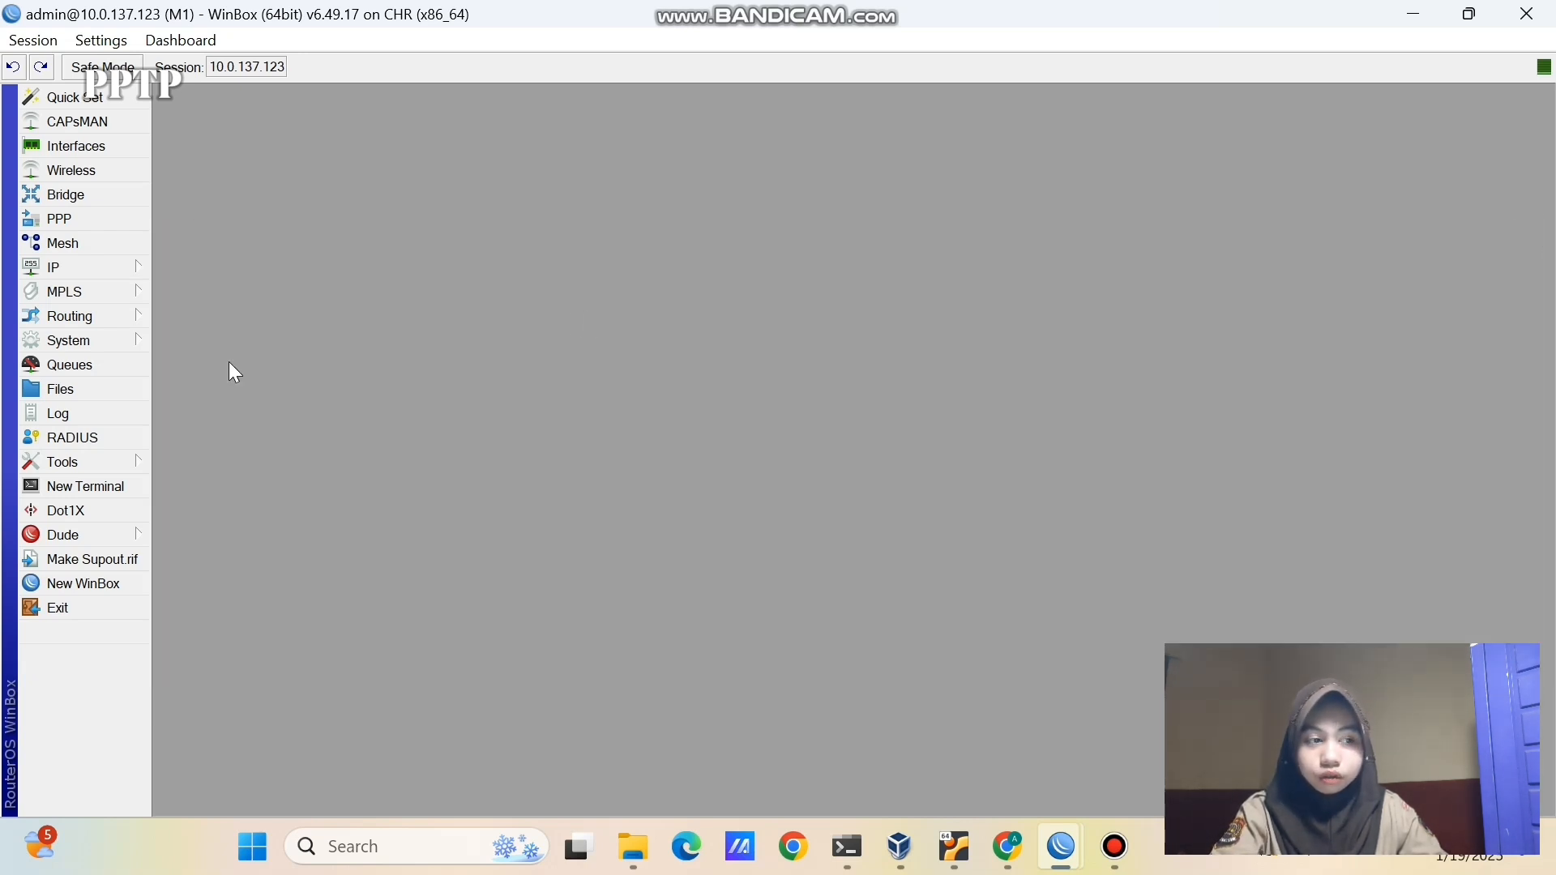
# - Start a new static route on M1 with destination 192.168.2.0/24
pyautogui.click(134, 266)
pyautogui.click(250, 559)
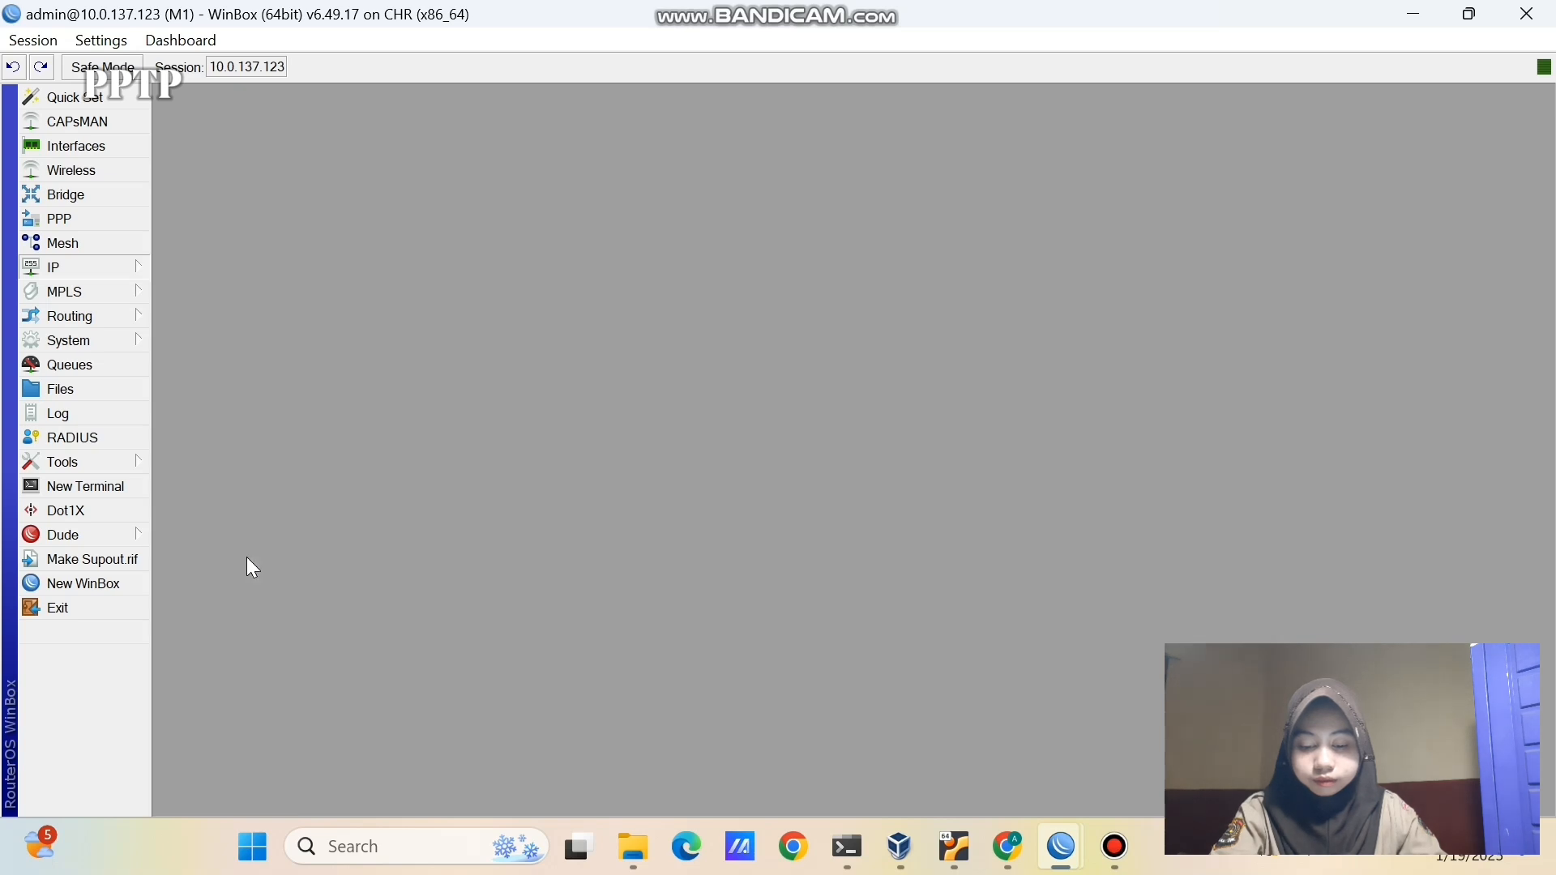
pyautogui.click(449, 294)
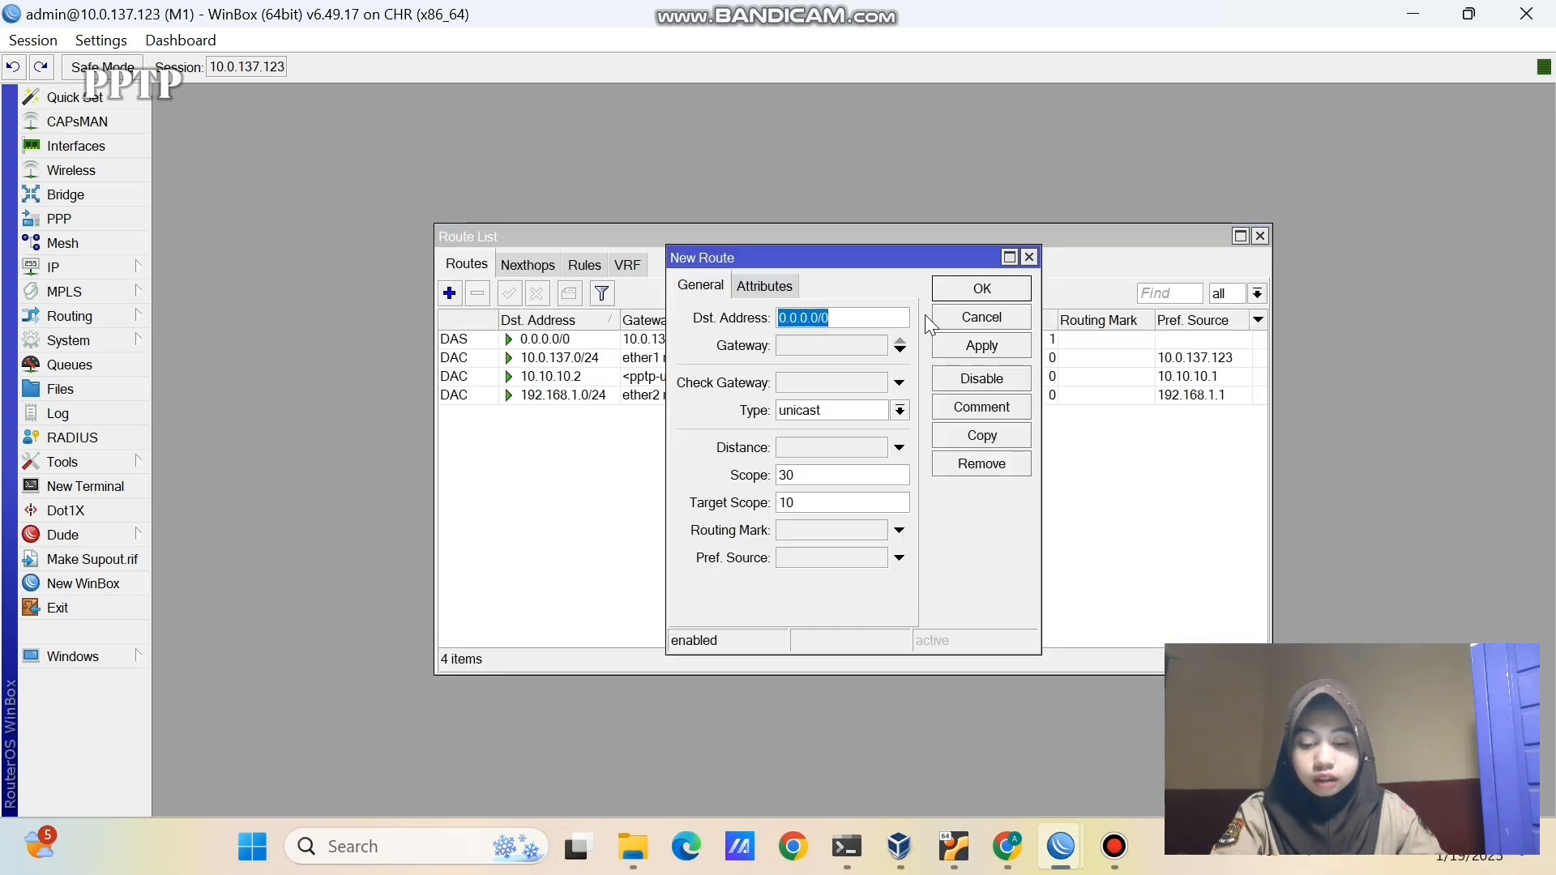
pyautogui.press('BackSpace')
pyautogui.write('192.')
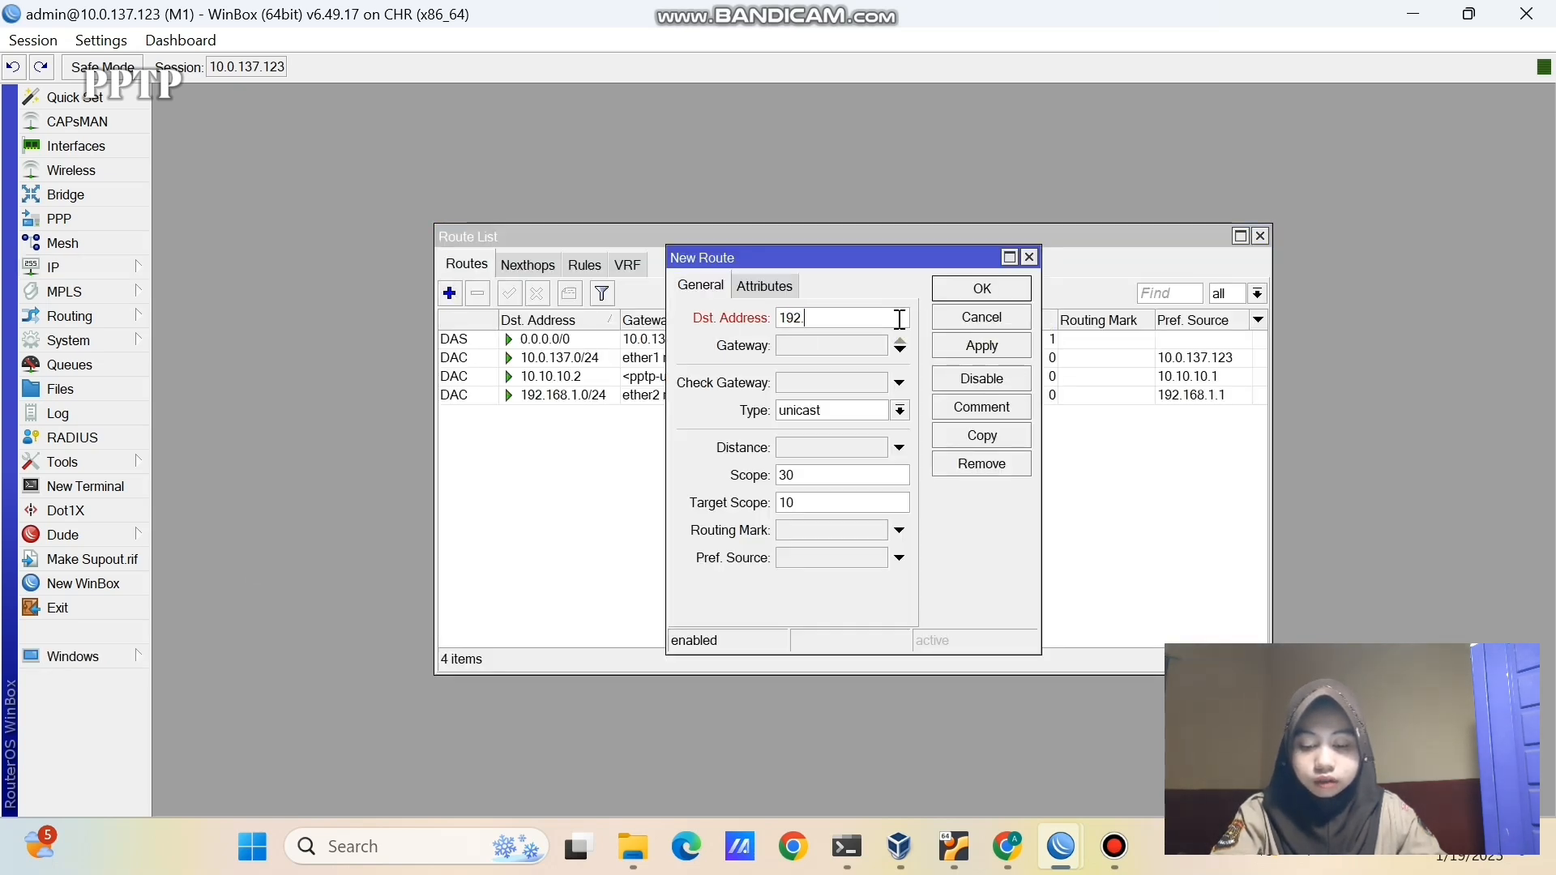
pyautogui.write('168.2.0/24')
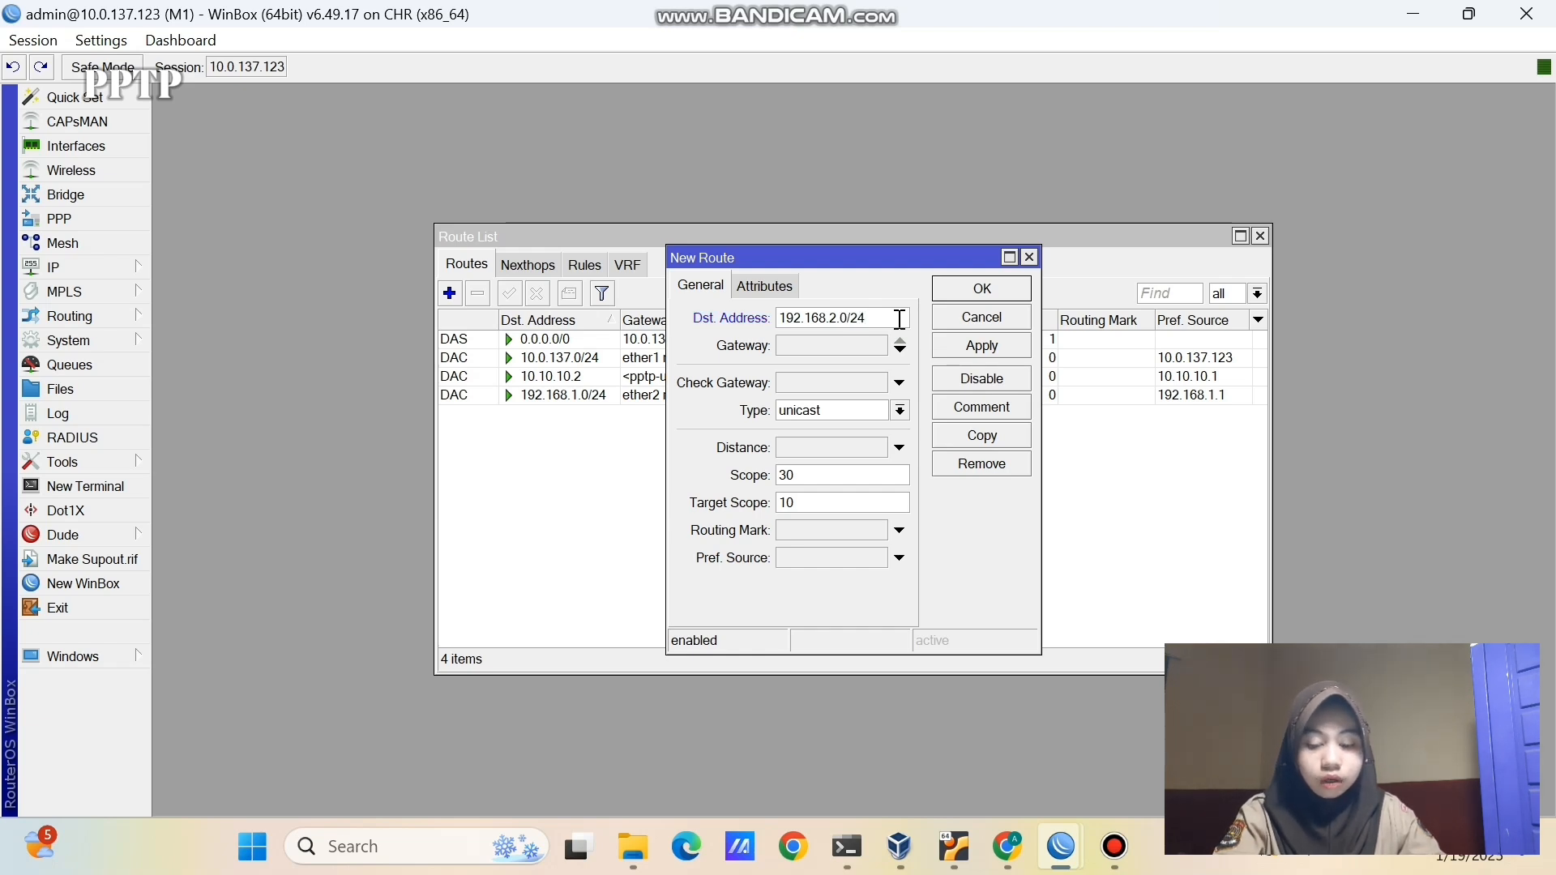
pyautogui.click(857, 342)
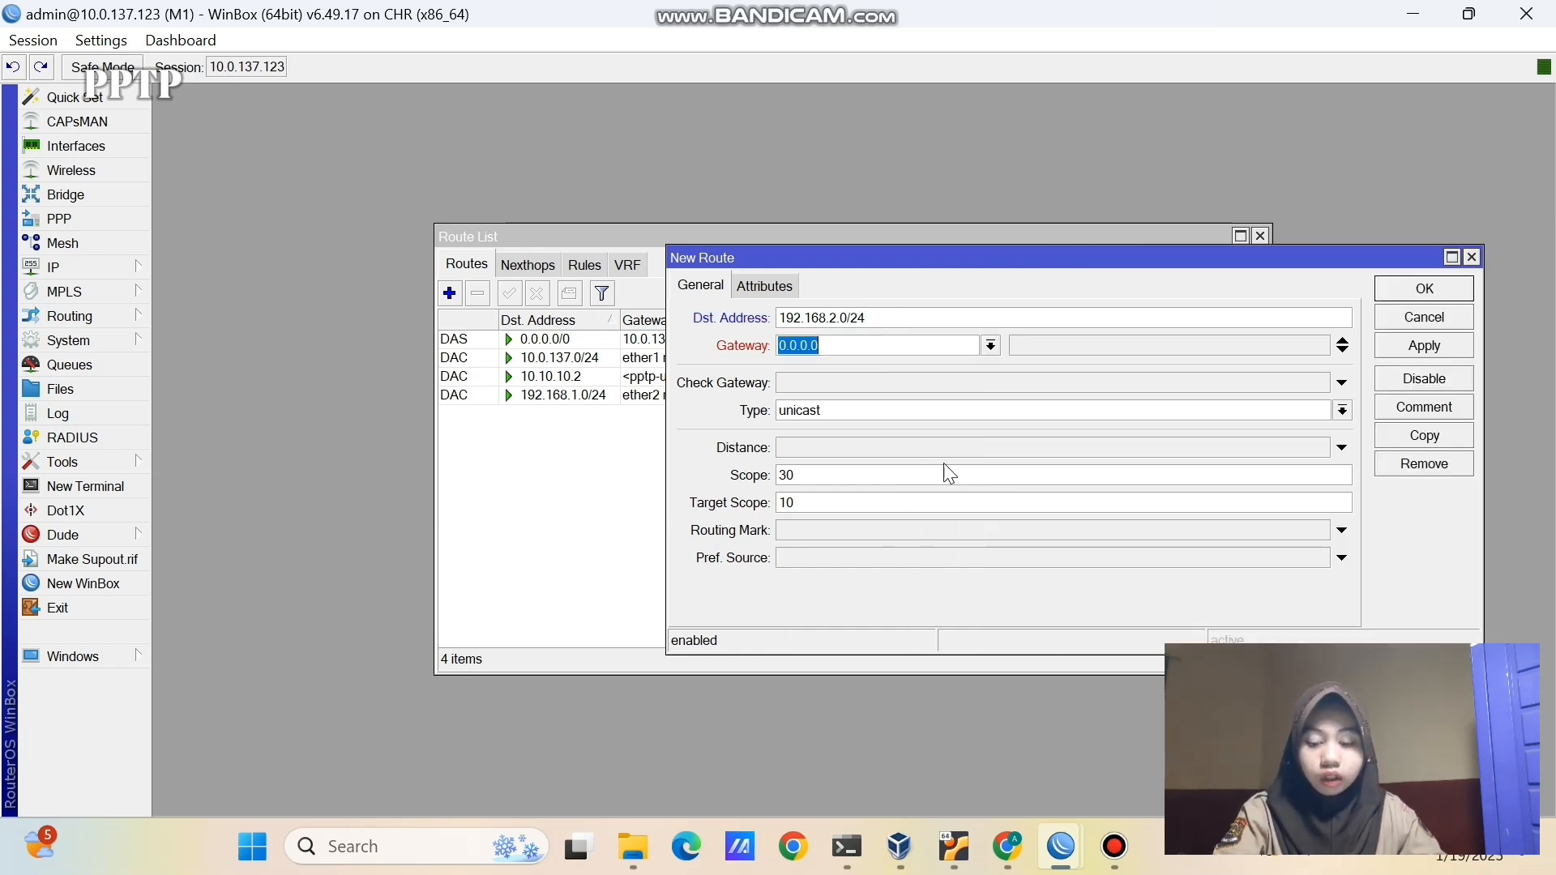
# - Check the tunnel address on the topology, set gateway 10.10.10.2 and save the route
pyautogui.click(1008, 846)
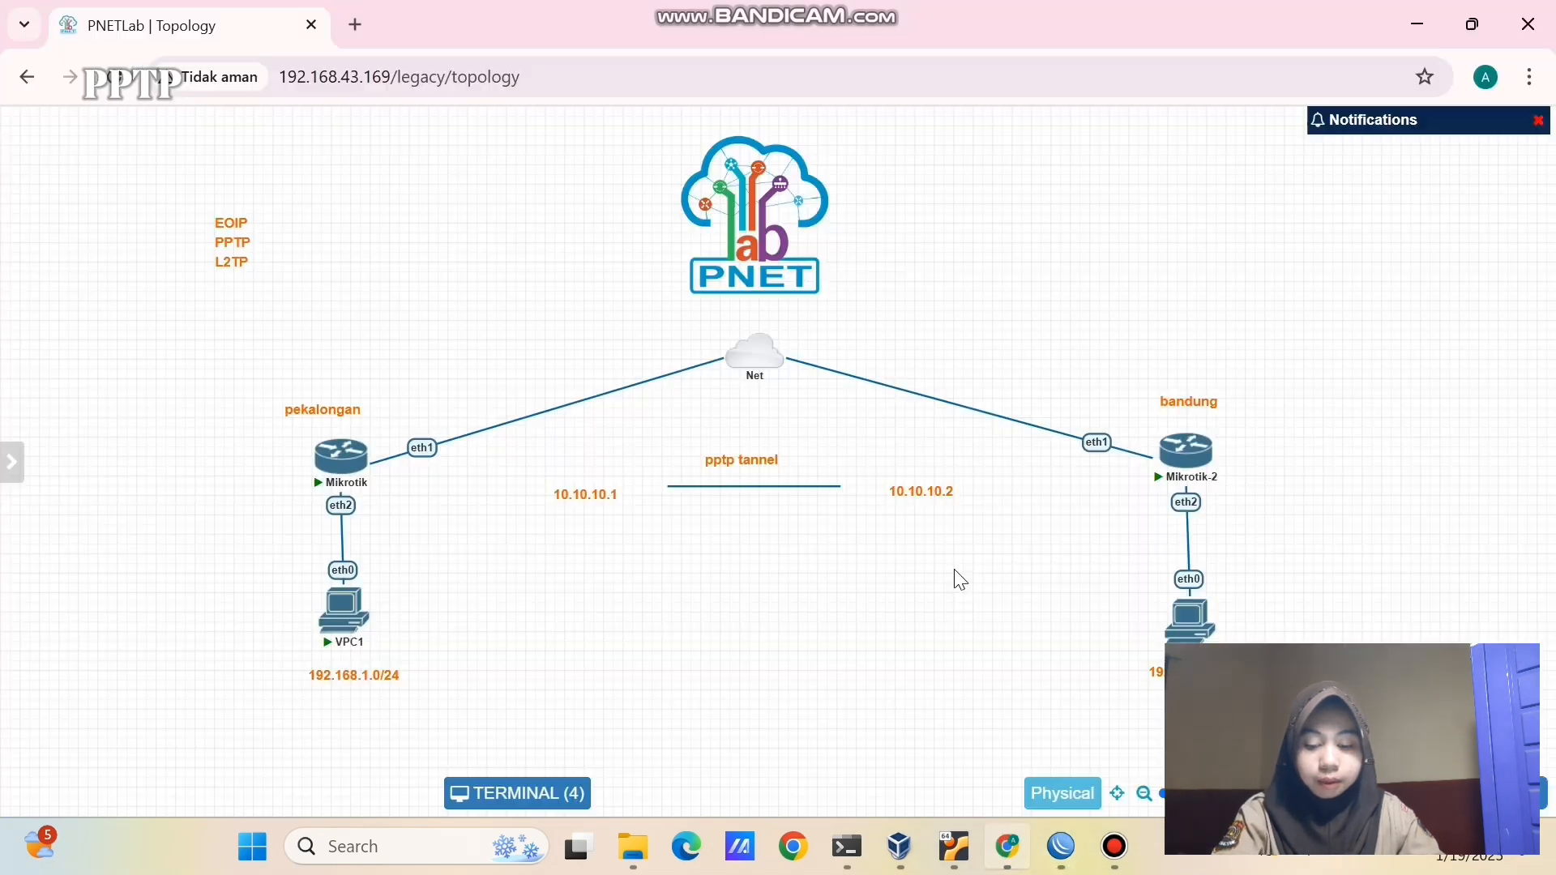
pyautogui.moveTo(906, 490); pyautogui.dragTo(889, 492)
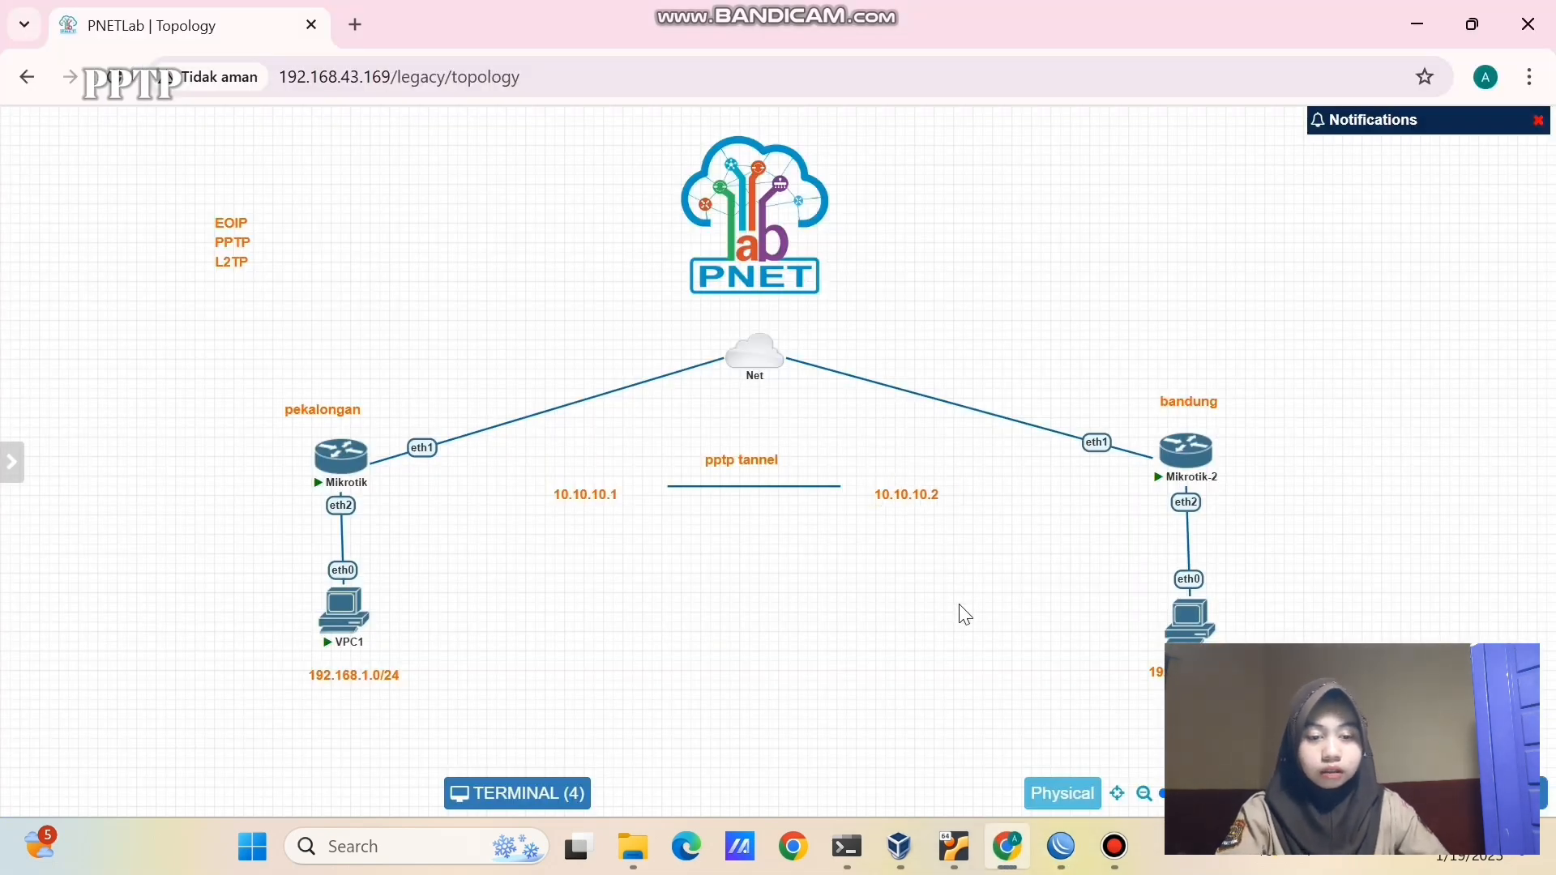
pyautogui.moveTo(1060, 846)
pyautogui.click(990, 729)
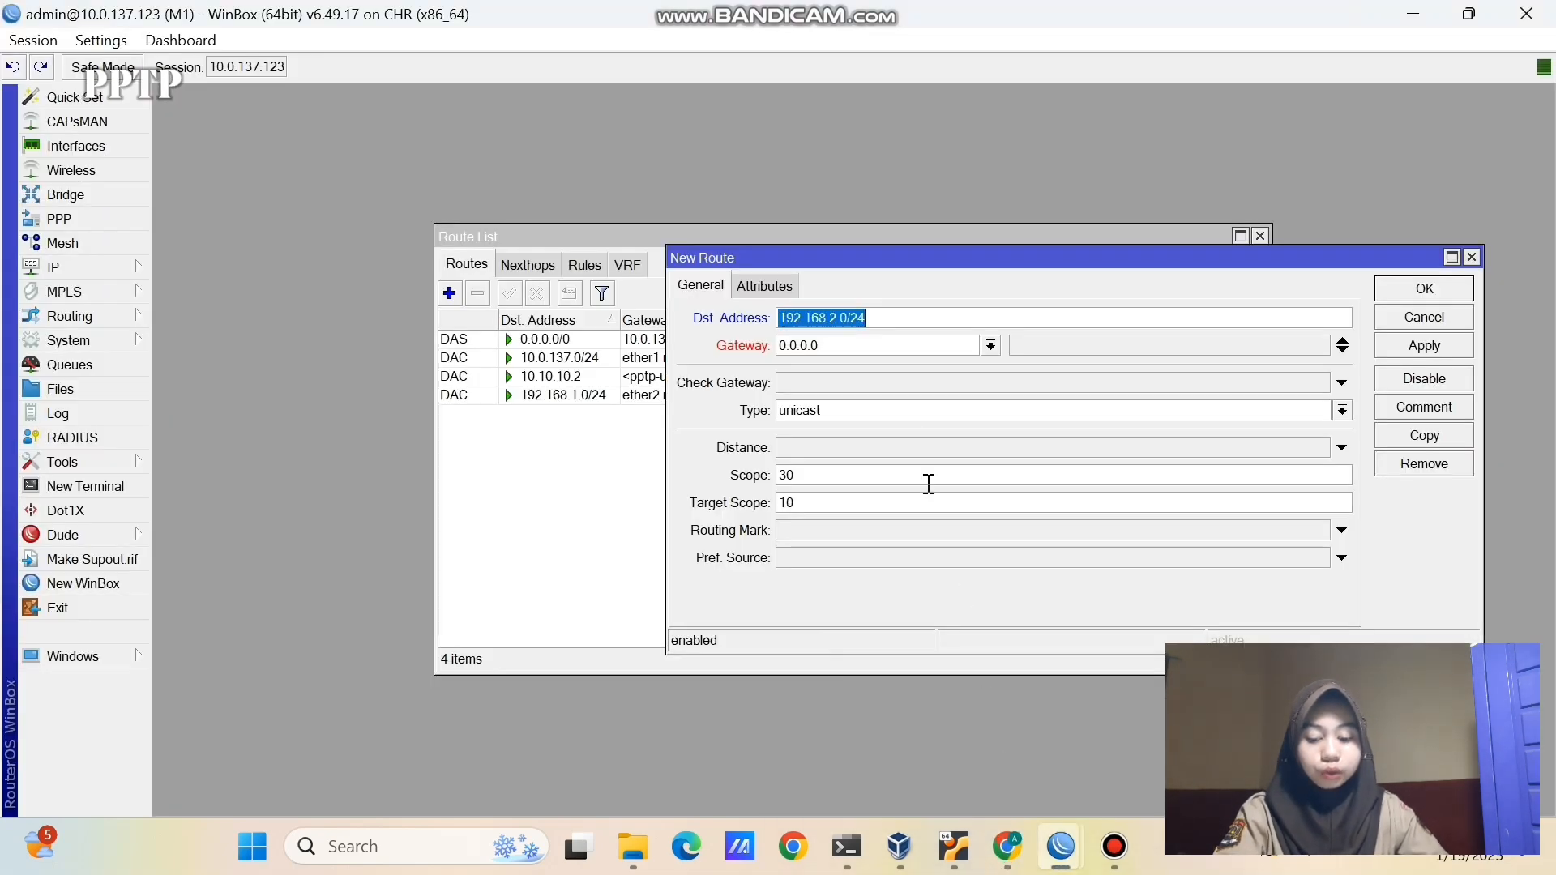
pyautogui.click(894, 346)
pyautogui.press('BackSpace')
pyautogui.press('BackSpace')
pyautogui.press('BackSpace')
pyautogui.press('BackSpace')
pyautogui.press('BackSpace')
pyautogui.press('BackSpace')
pyautogui.press('BackSpace')
pyautogui.write('10.10.')
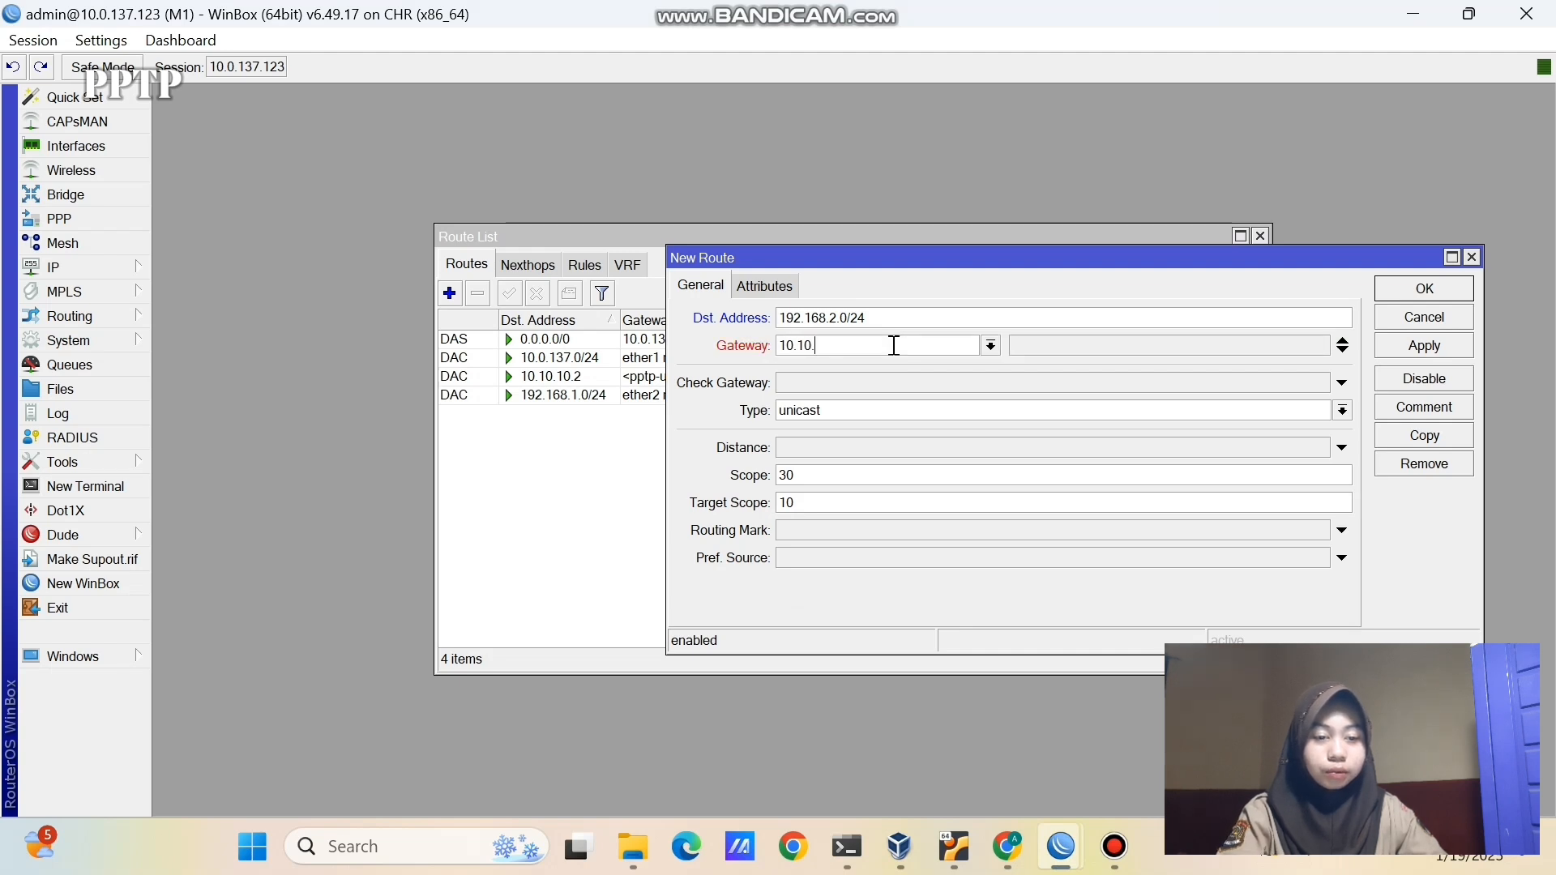
pyautogui.write('10.2')
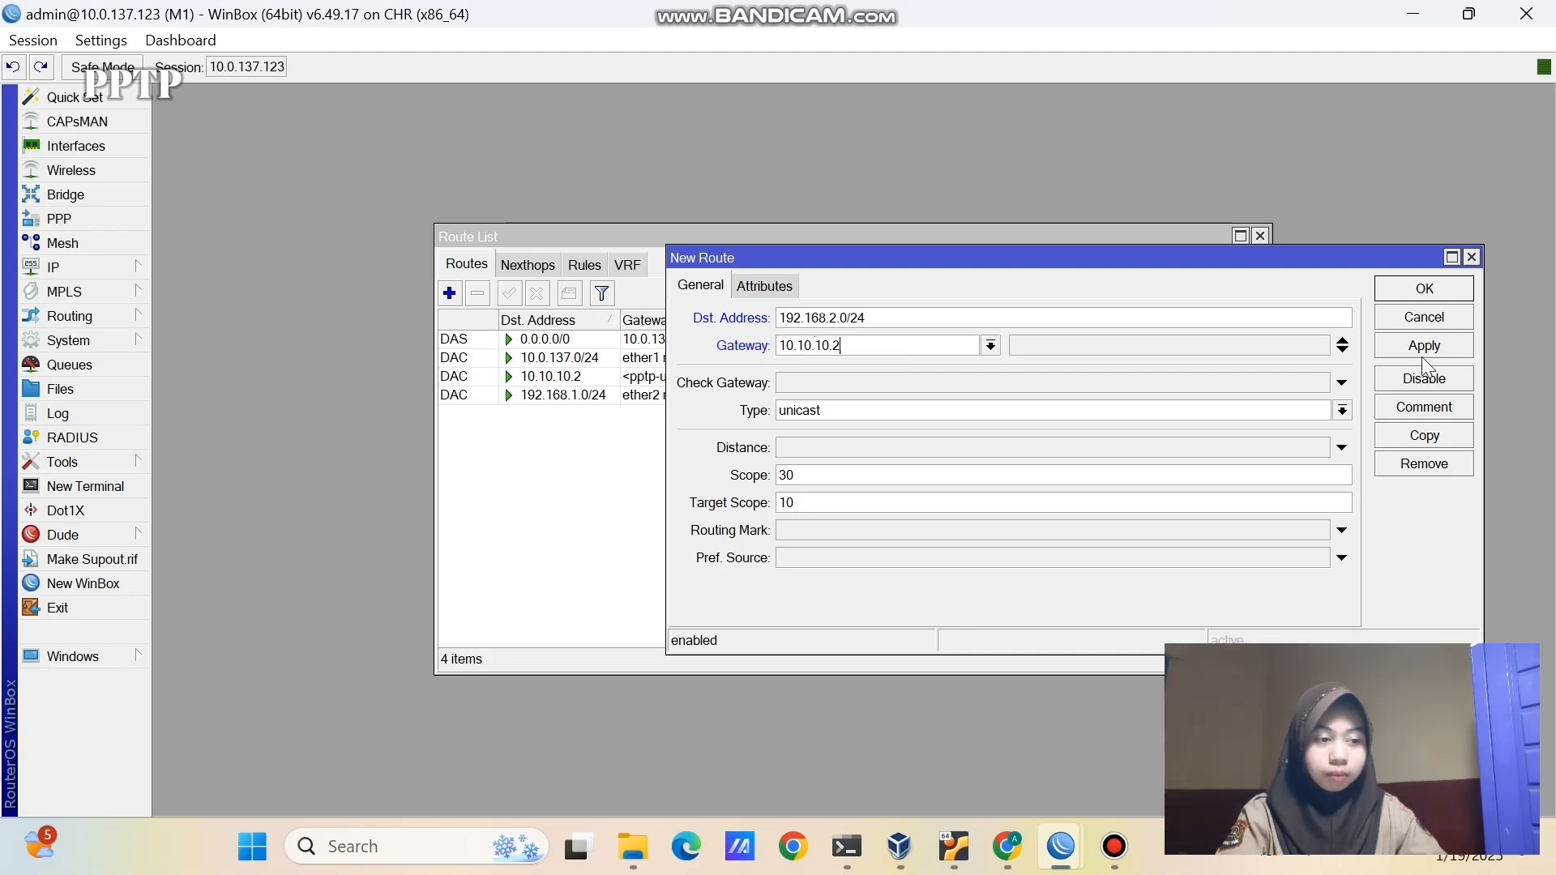
pyautogui.click(1423, 344)
pyautogui.click(1395, 286)
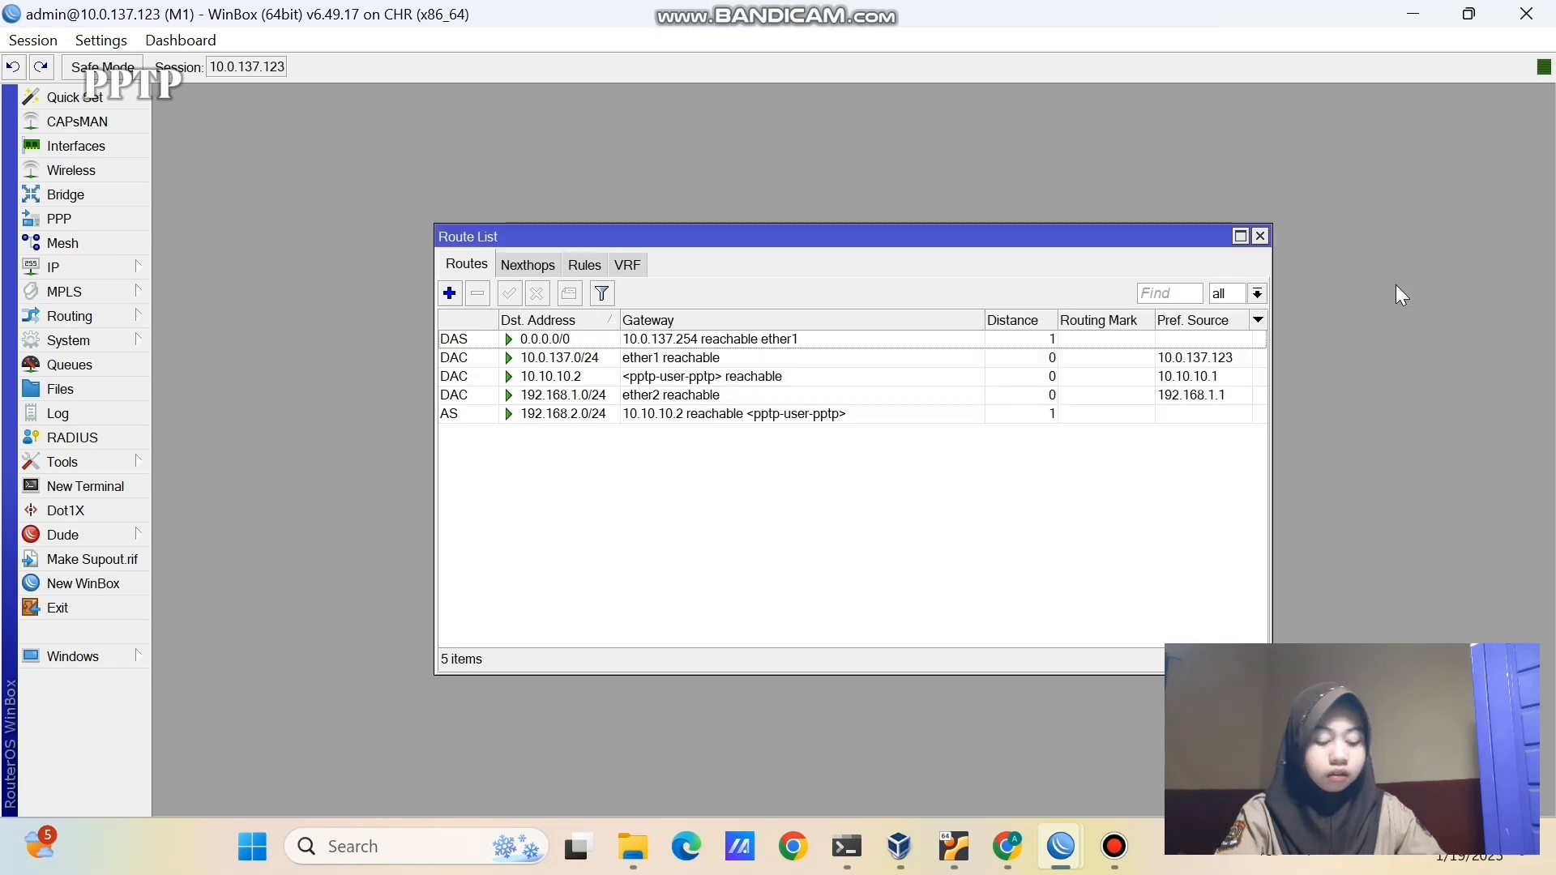
pyautogui.click(761, 415)
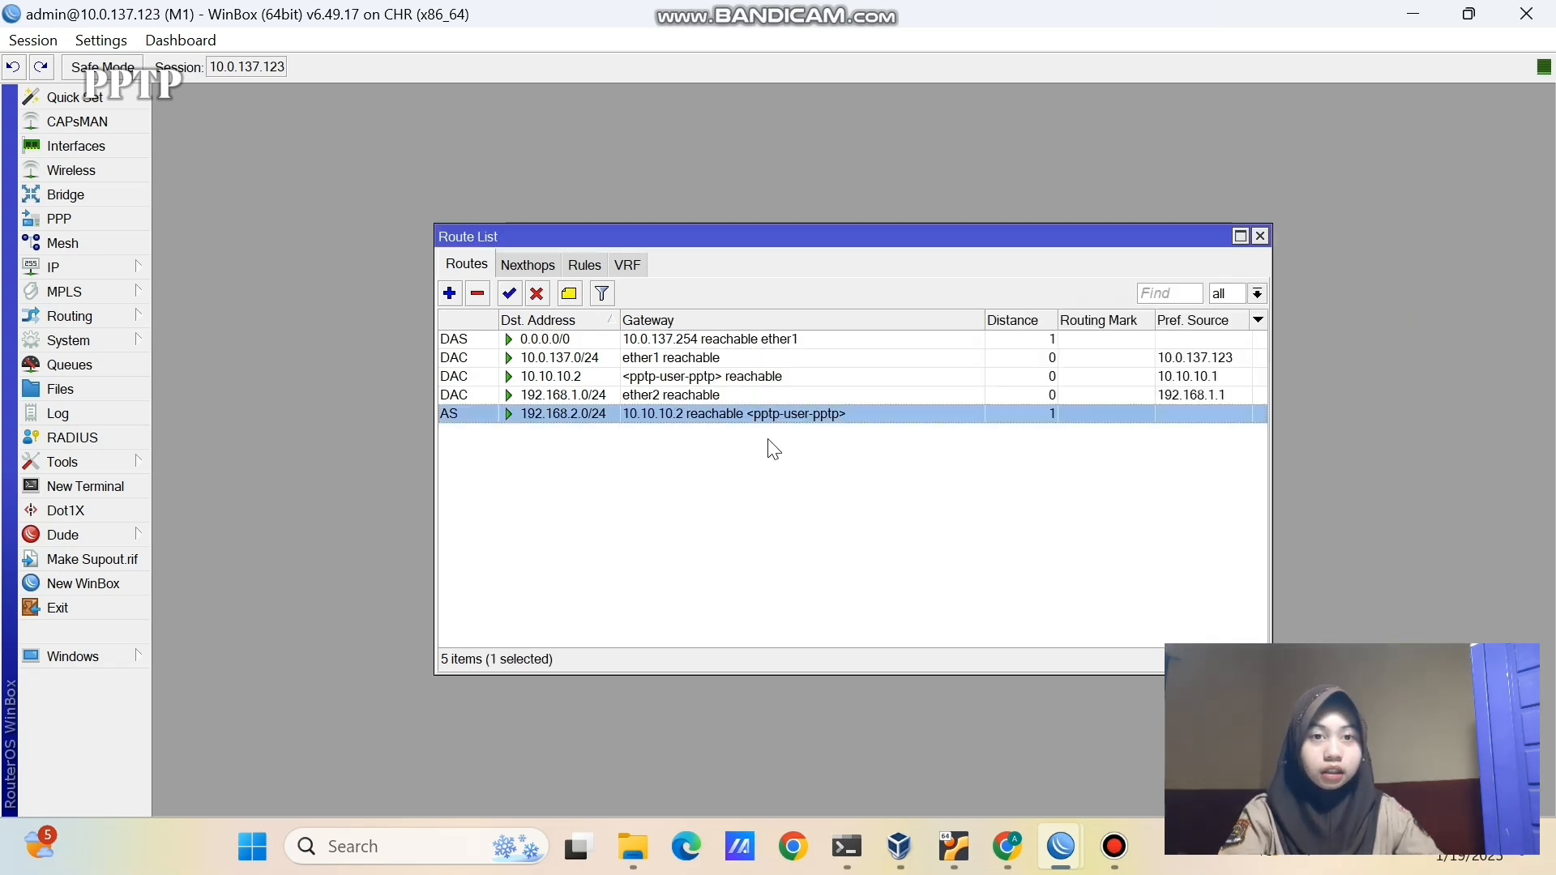
# - Switch to router M2 and close its leftover terminal, address, PPP, NAT and DHCP windows
pyautogui.click(1061, 846)
pyautogui.click(1132, 729)
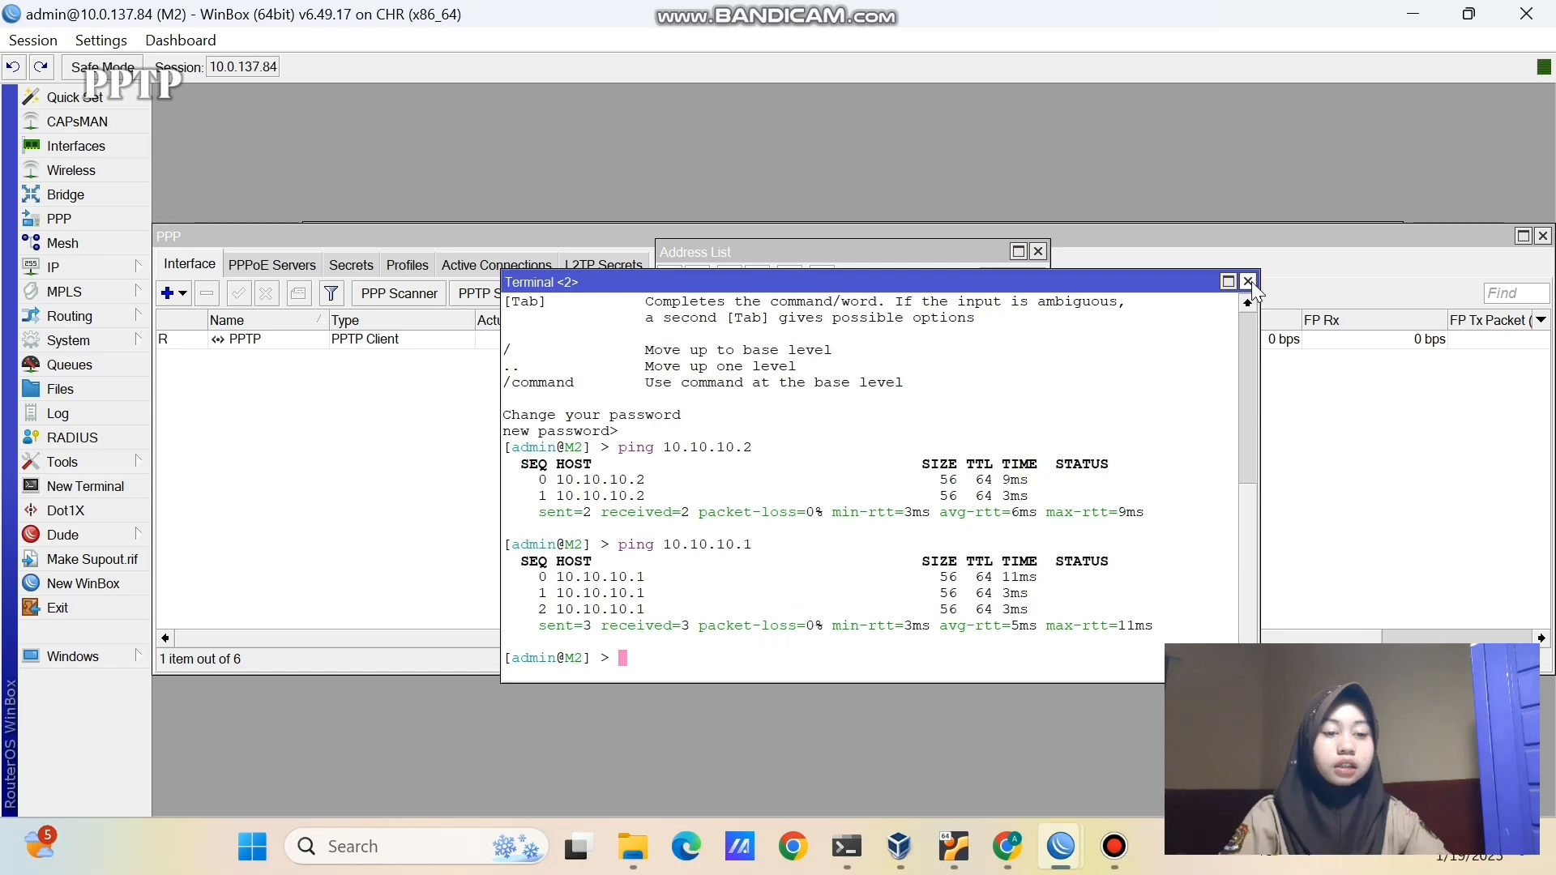
pyautogui.click(1248, 281)
pyautogui.click(1038, 251)
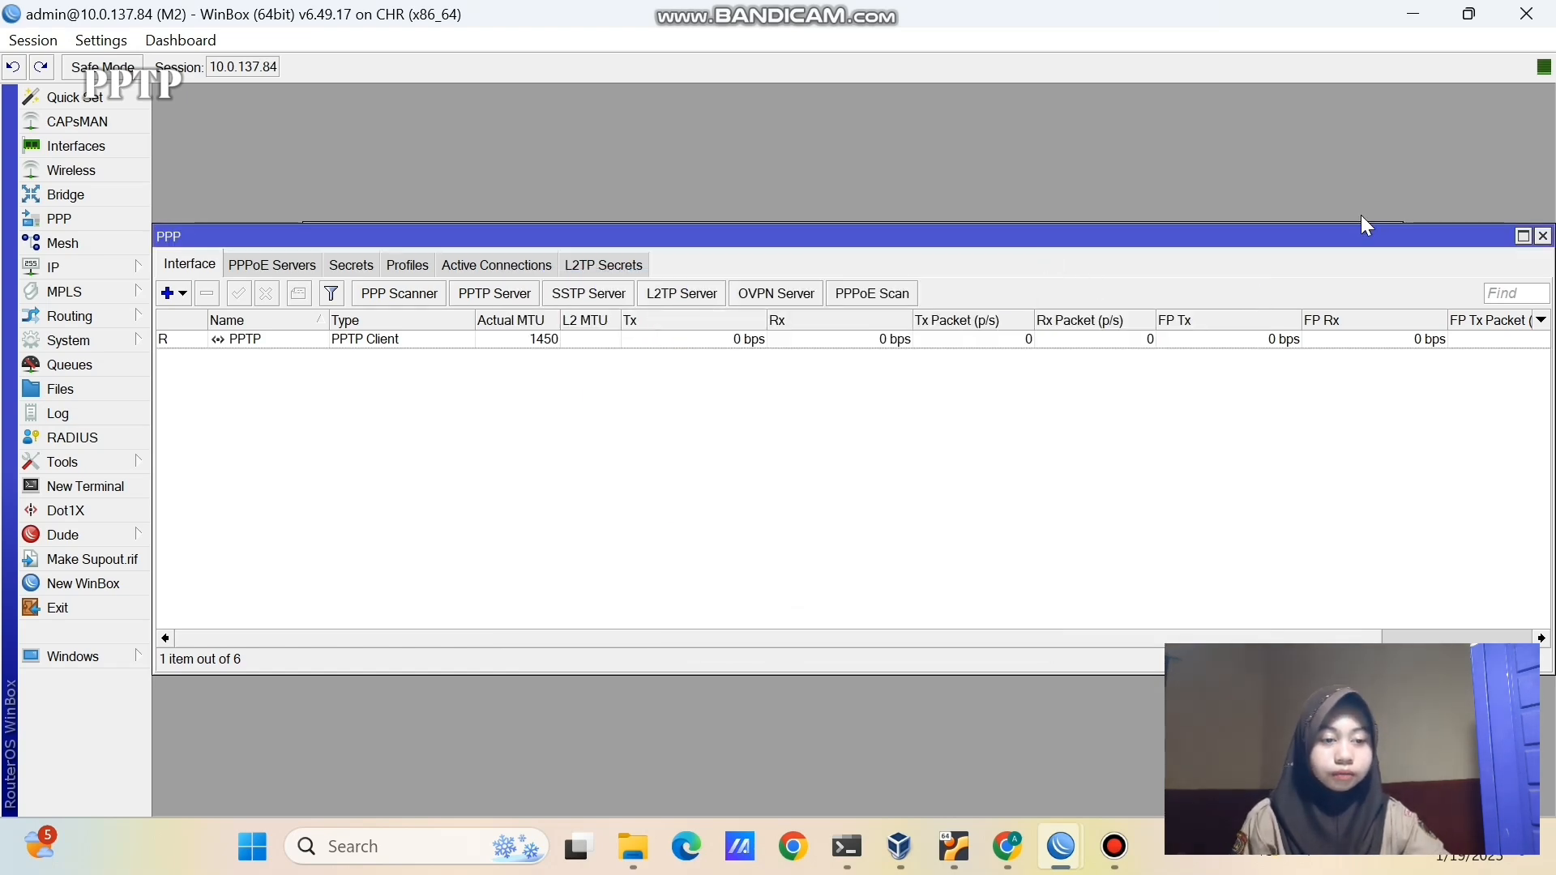
pyautogui.click(1542, 236)
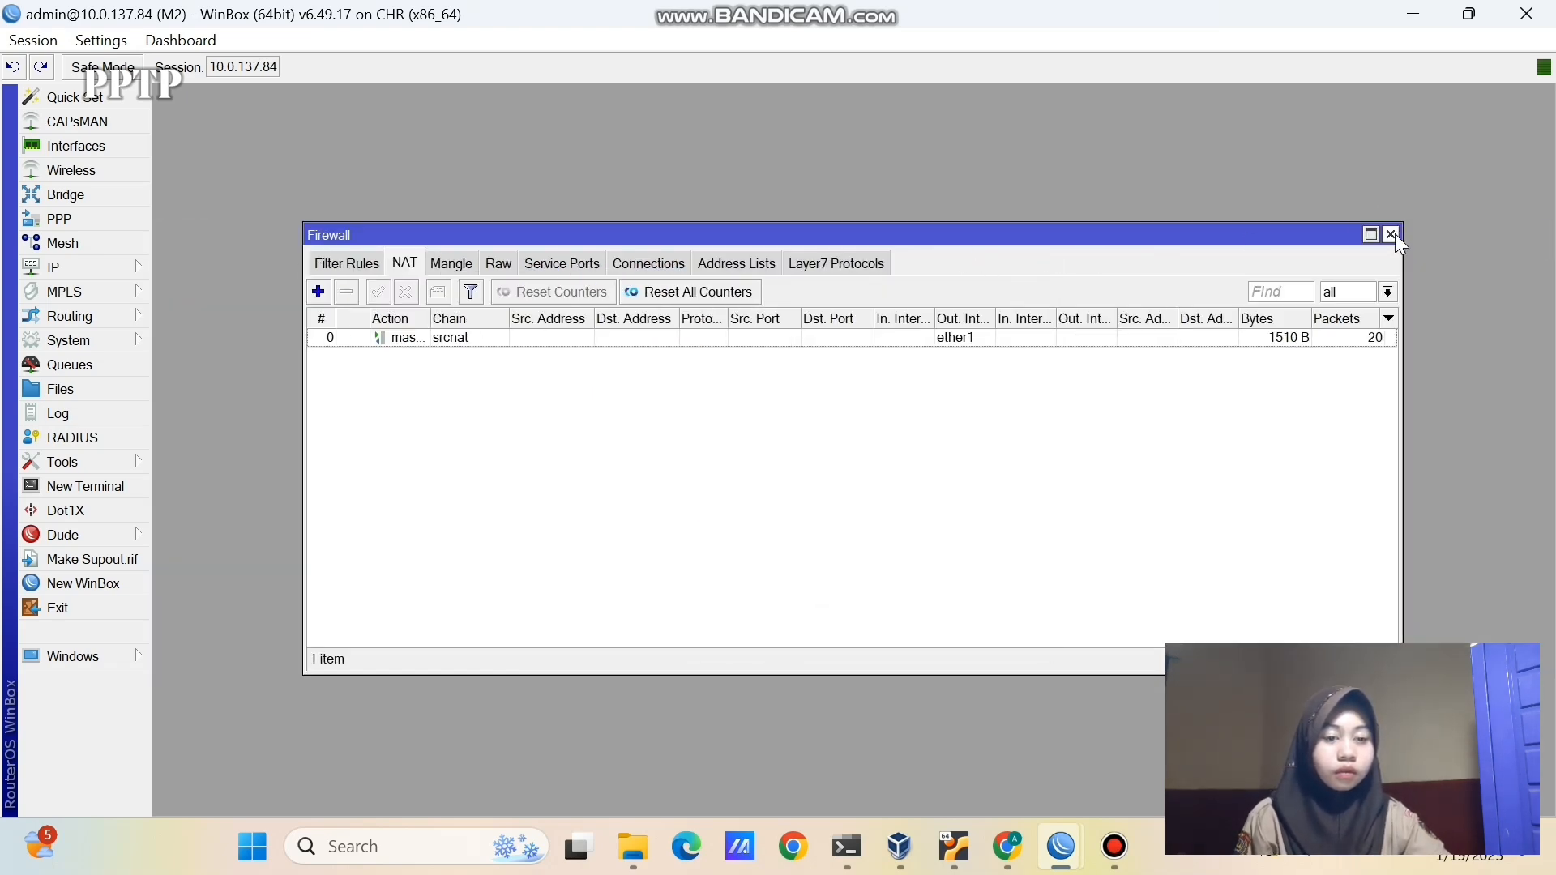
pyautogui.click(1390, 234)
pyautogui.click(1240, 253)
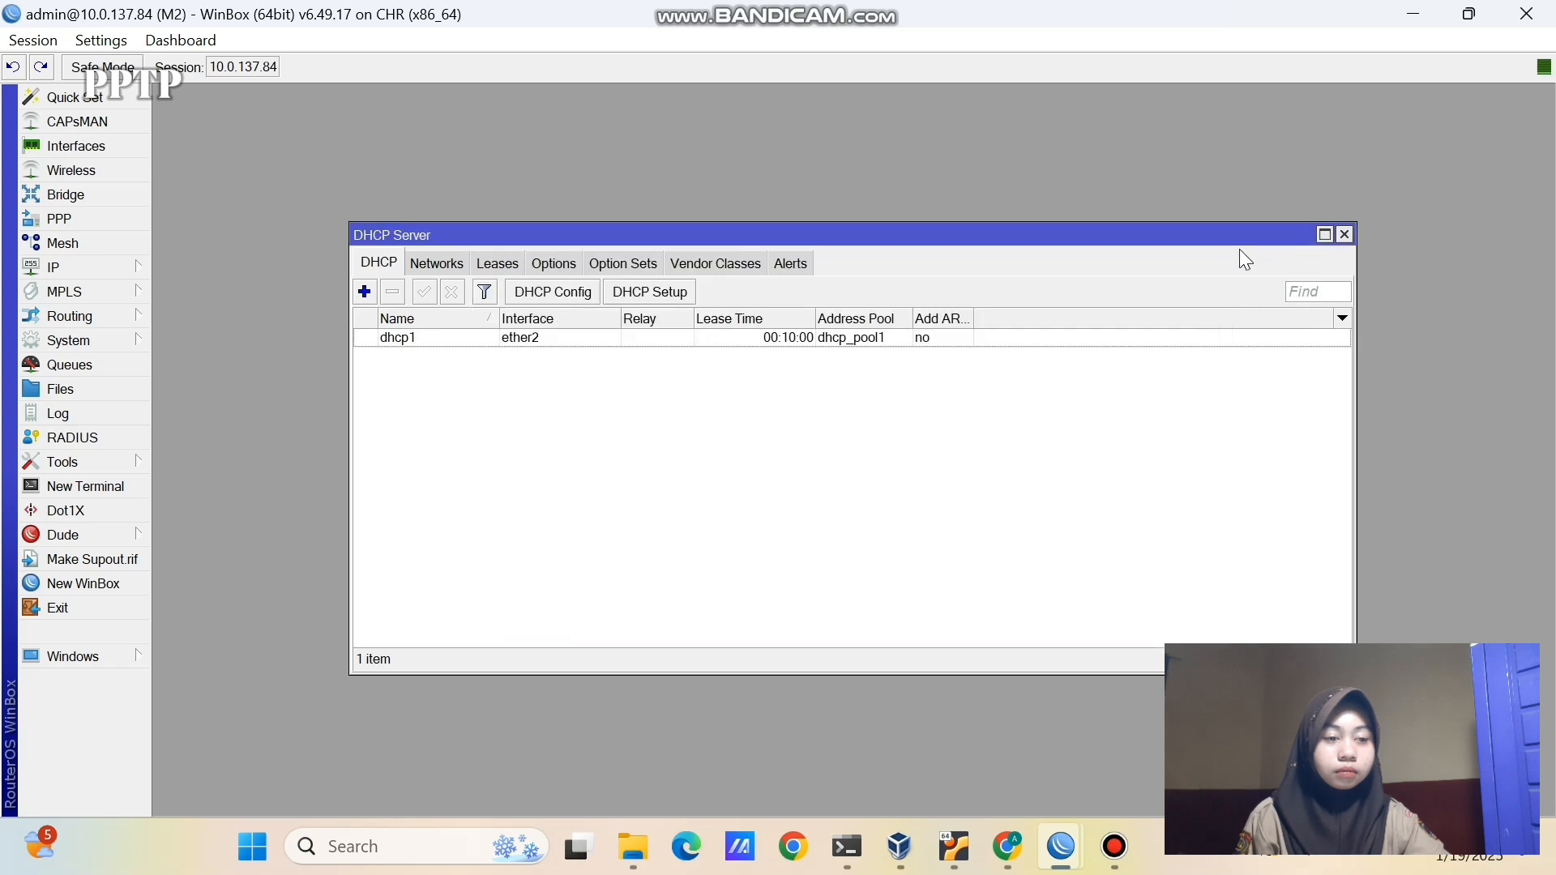
pyautogui.click(1344, 234)
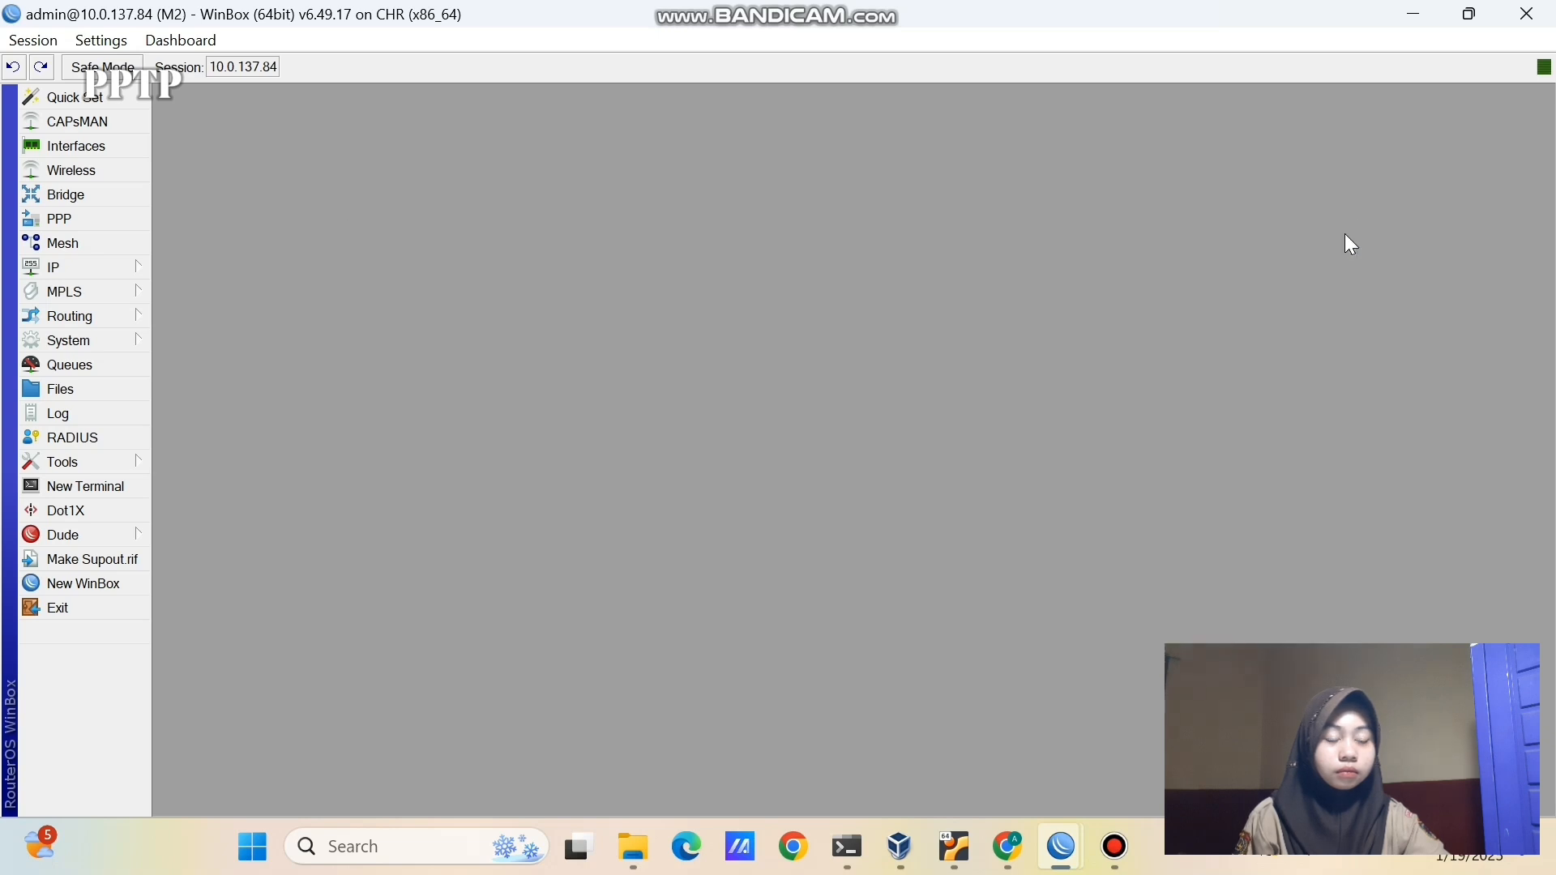
# - Add a static route on M2 to 192.168.1.0/24 via gateway 10.10.10.1
pyautogui.click(34, 270)
pyautogui.click(243, 559)
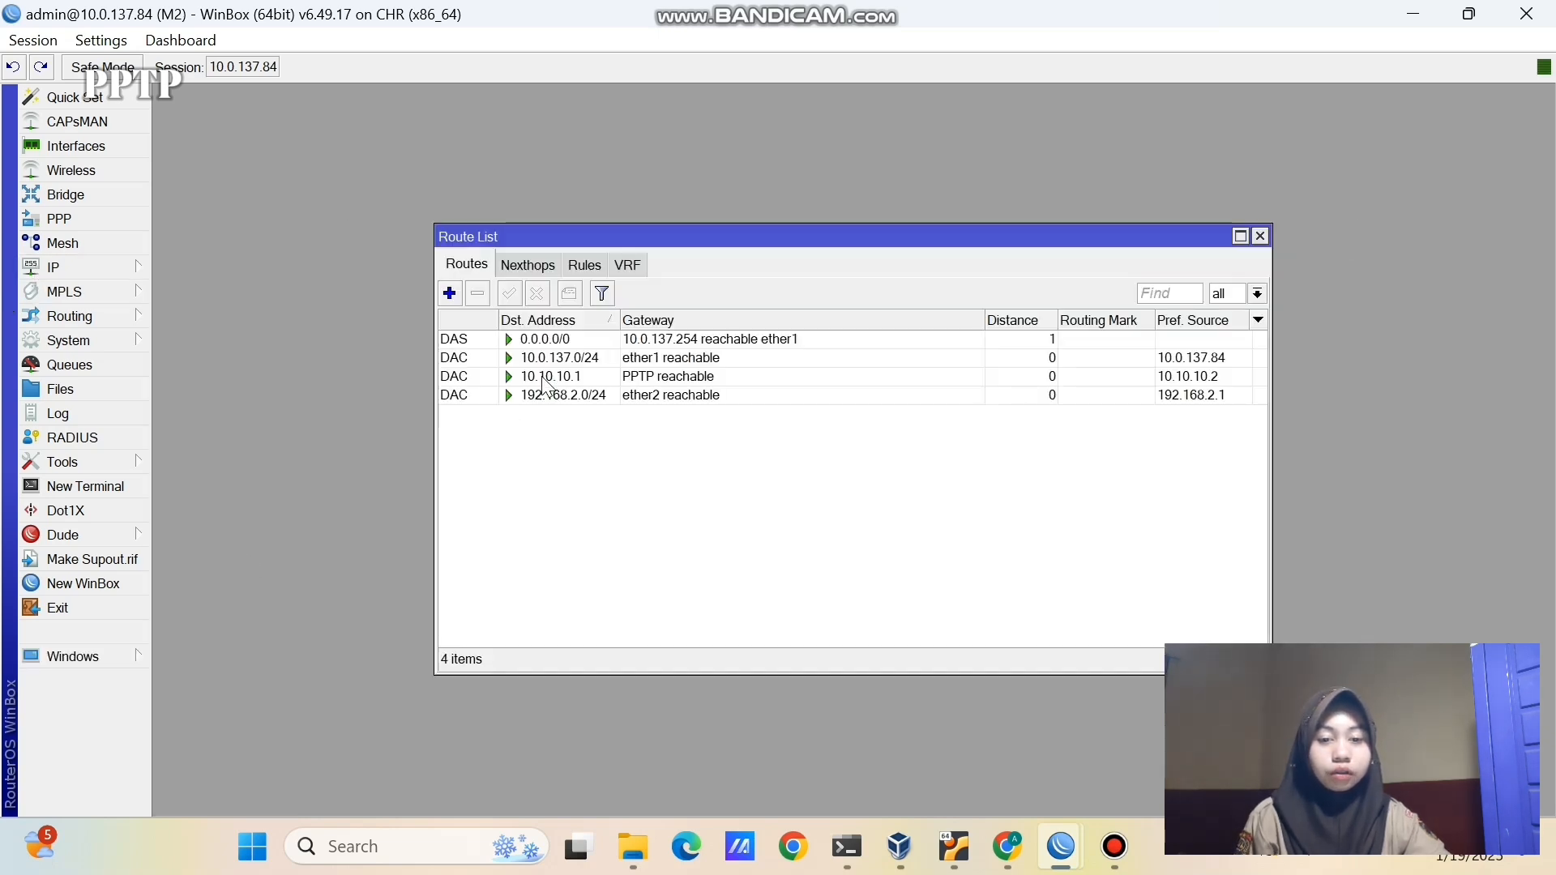
pyautogui.click(450, 293)
pyautogui.write('1')
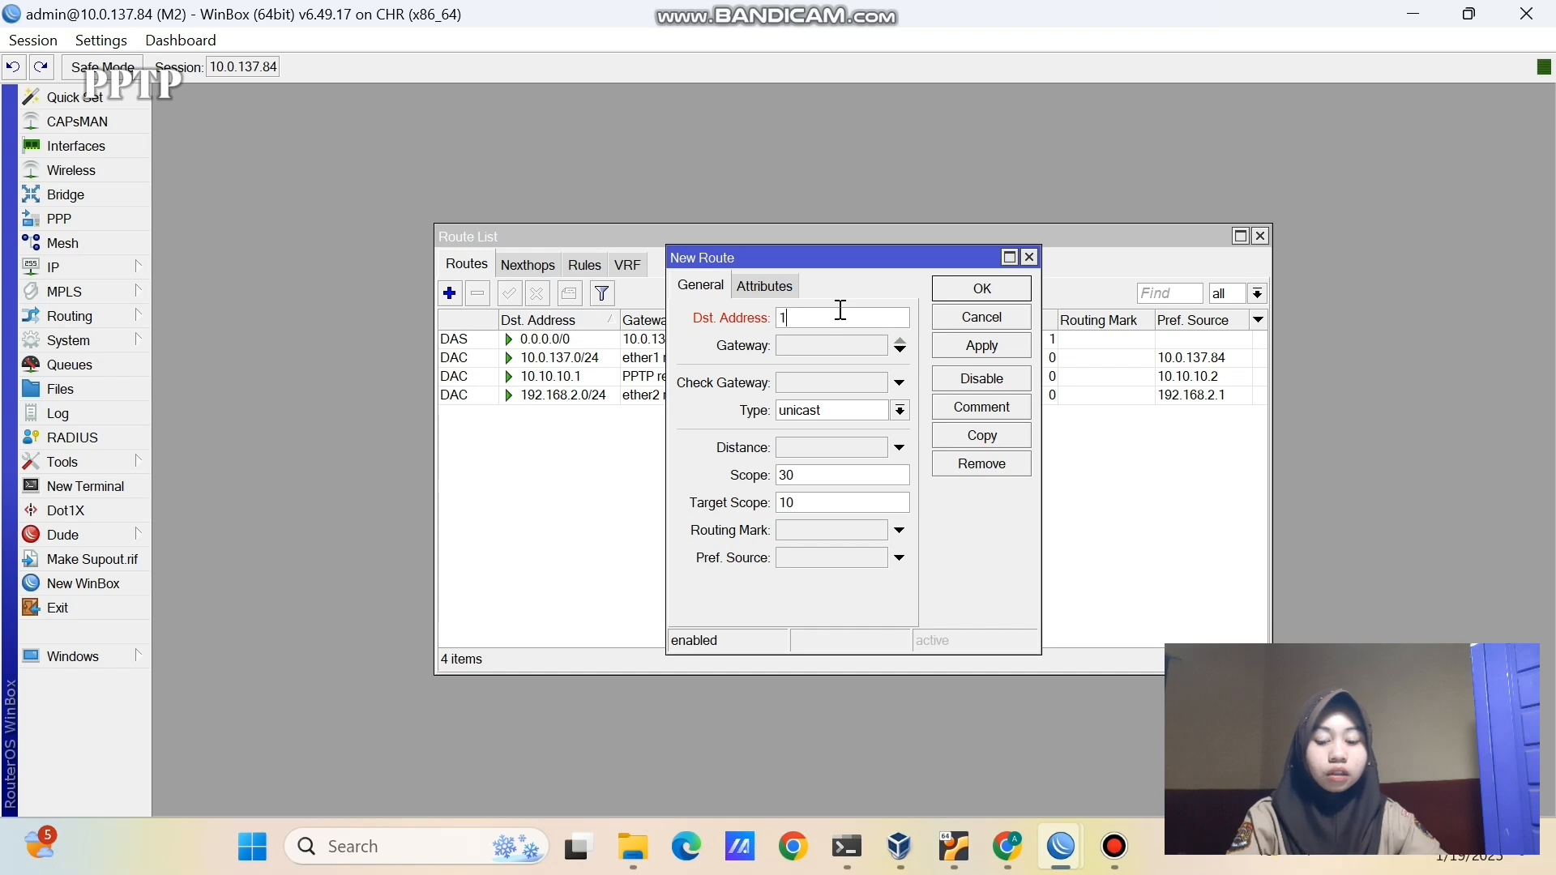
pyautogui.write('92.168.1.0/')
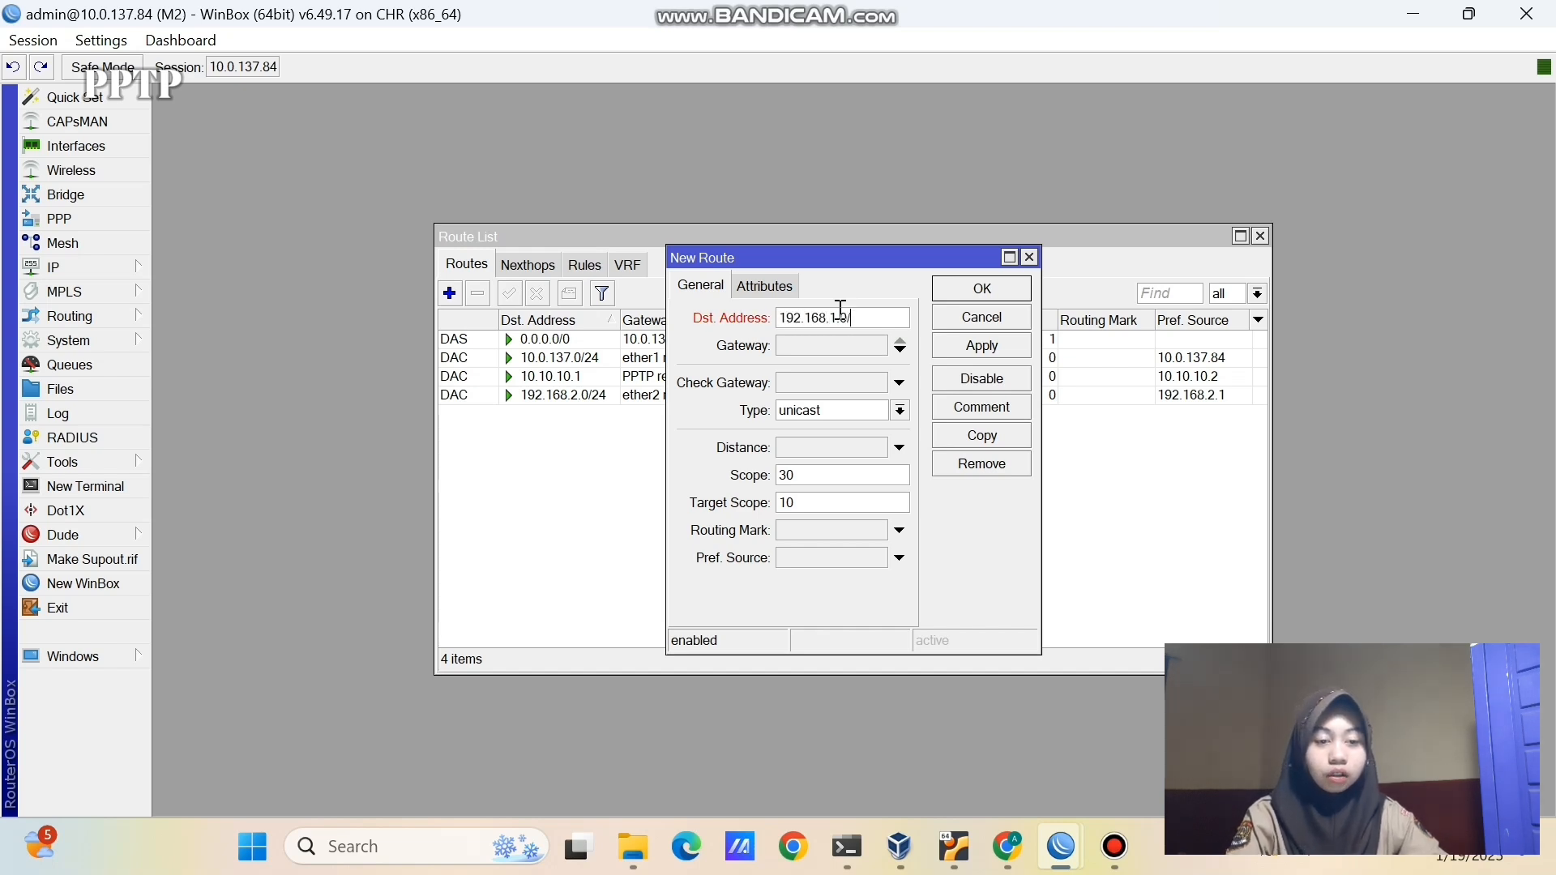
pyautogui.write('24')
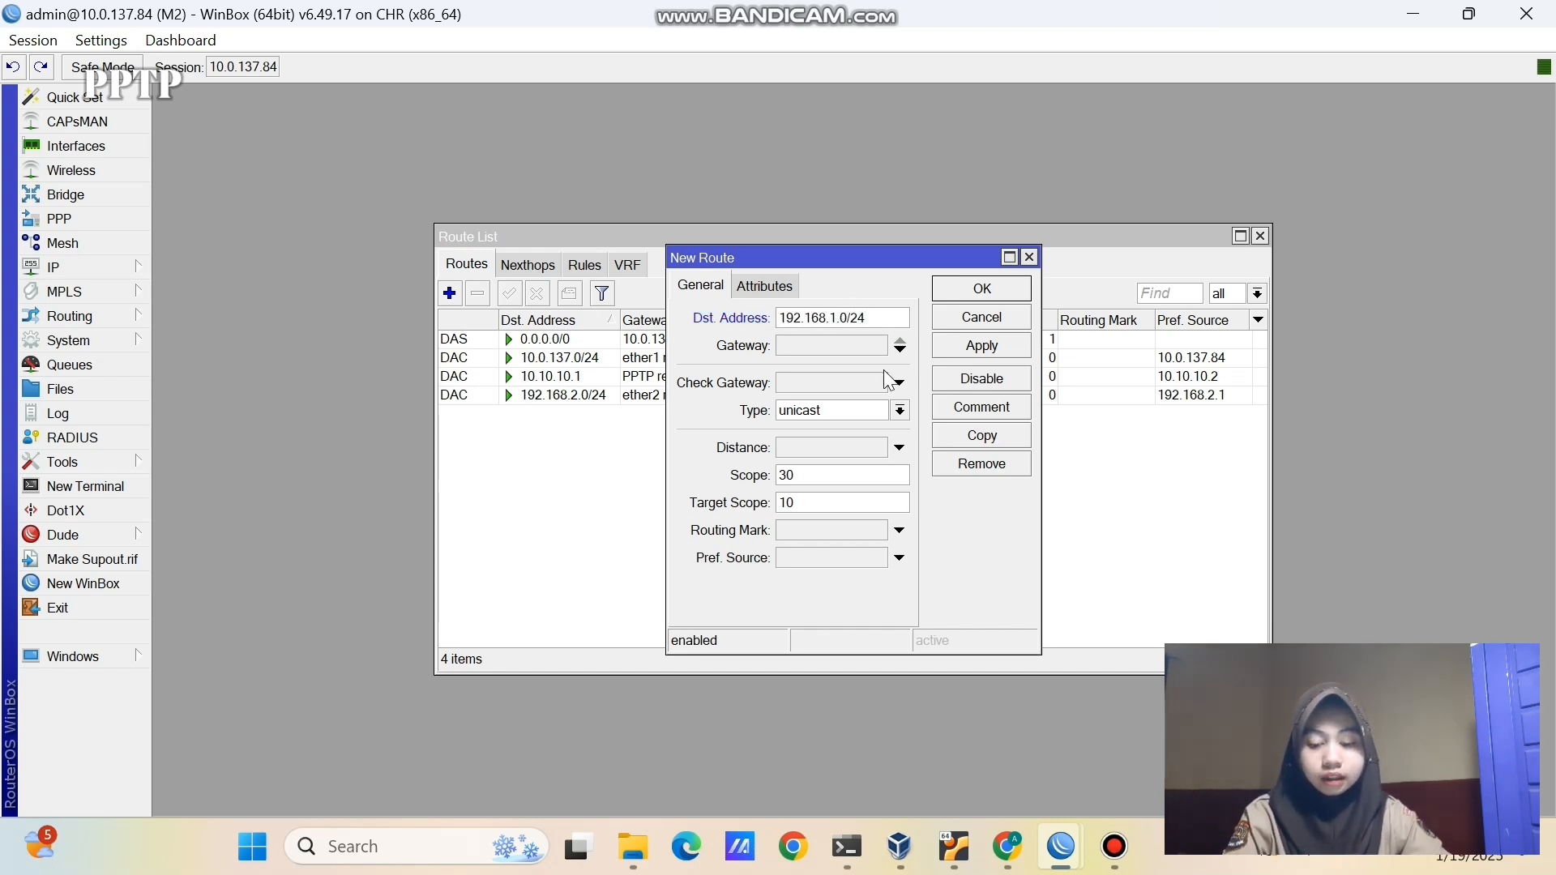
pyautogui.click(823, 345)
pyautogui.write('10')
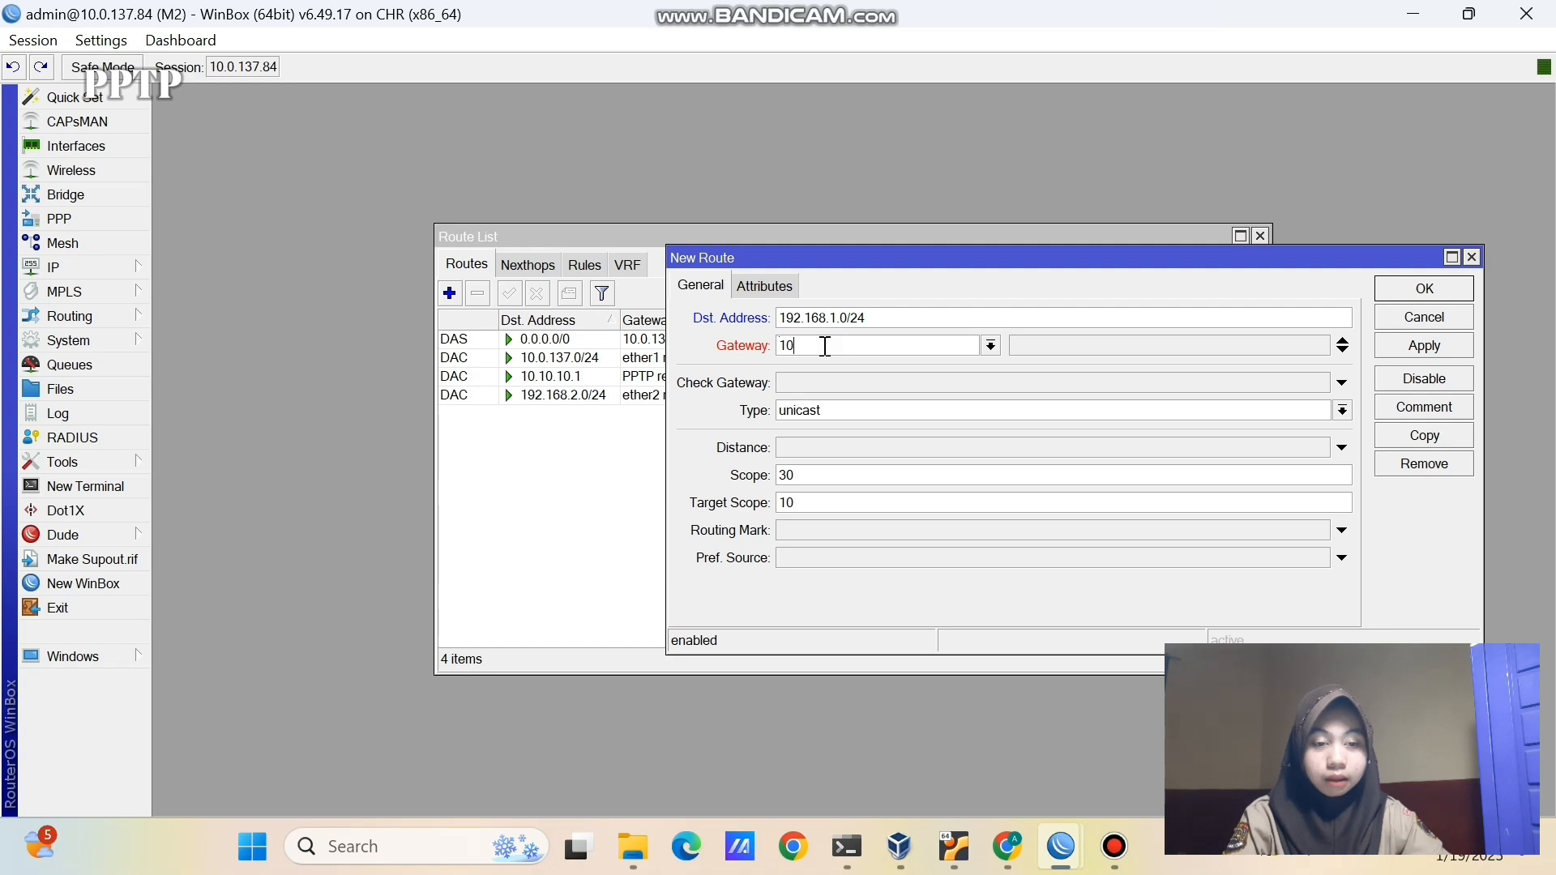
pyautogui.write('.10.10.1')
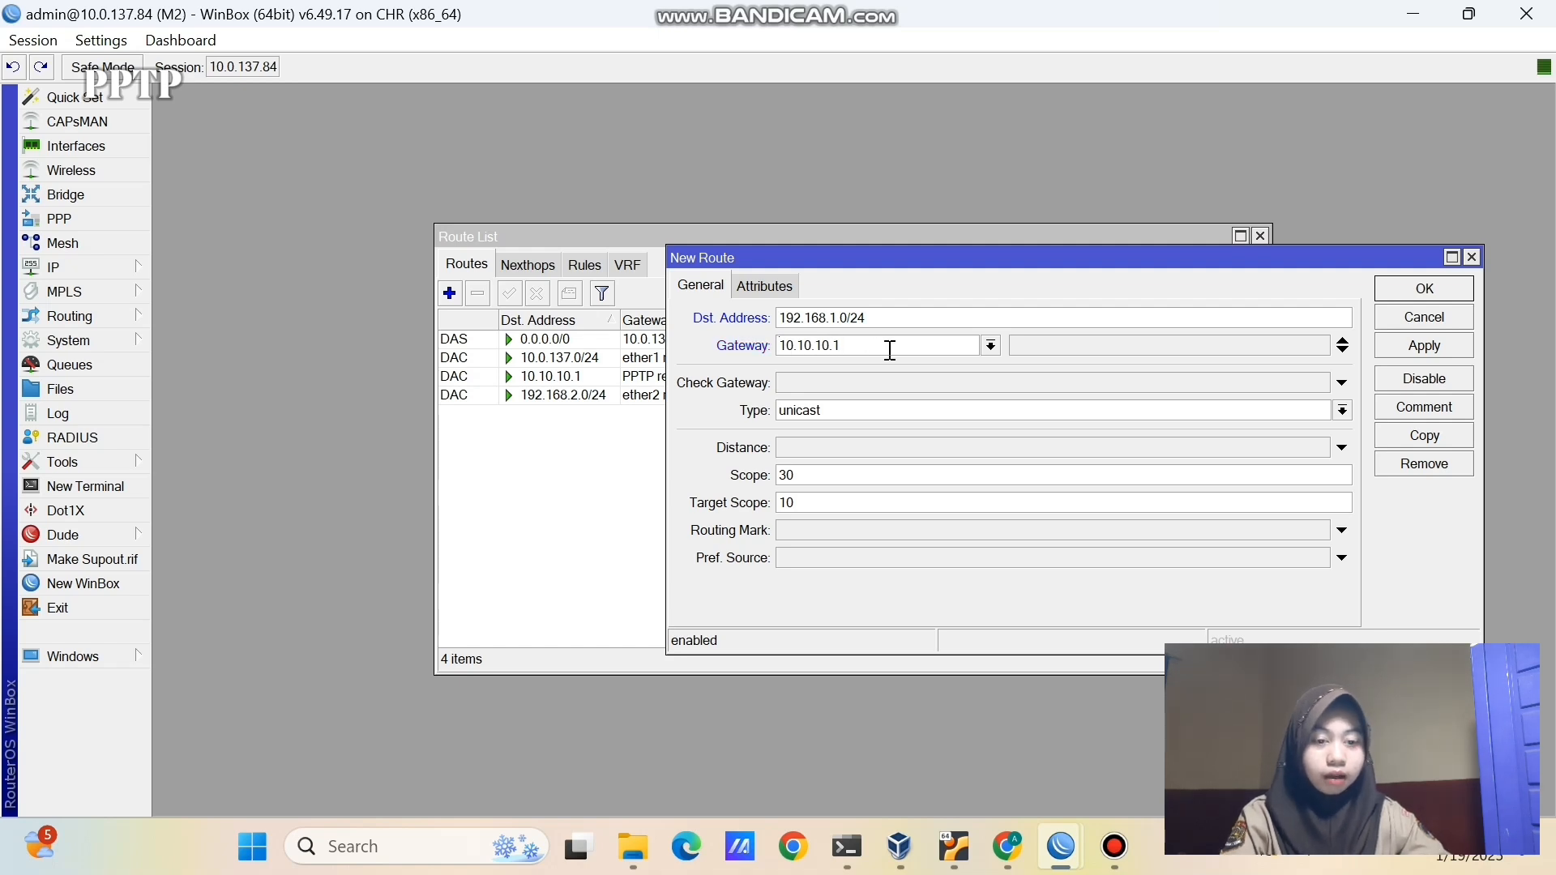
pyautogui.click(1426, 347)
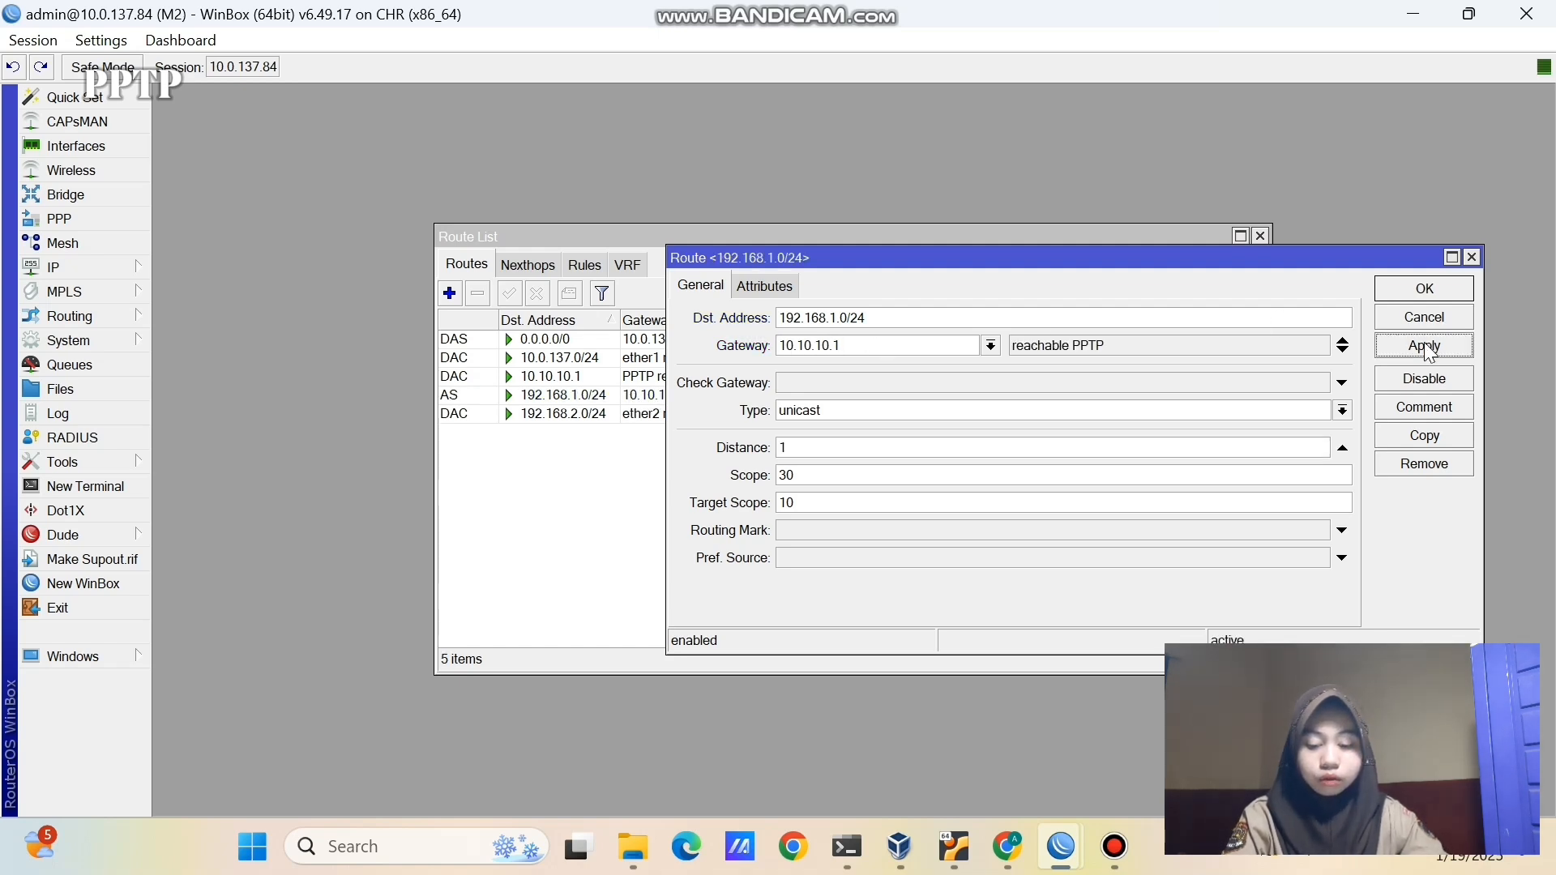
pyautogui.click(1399, 289)
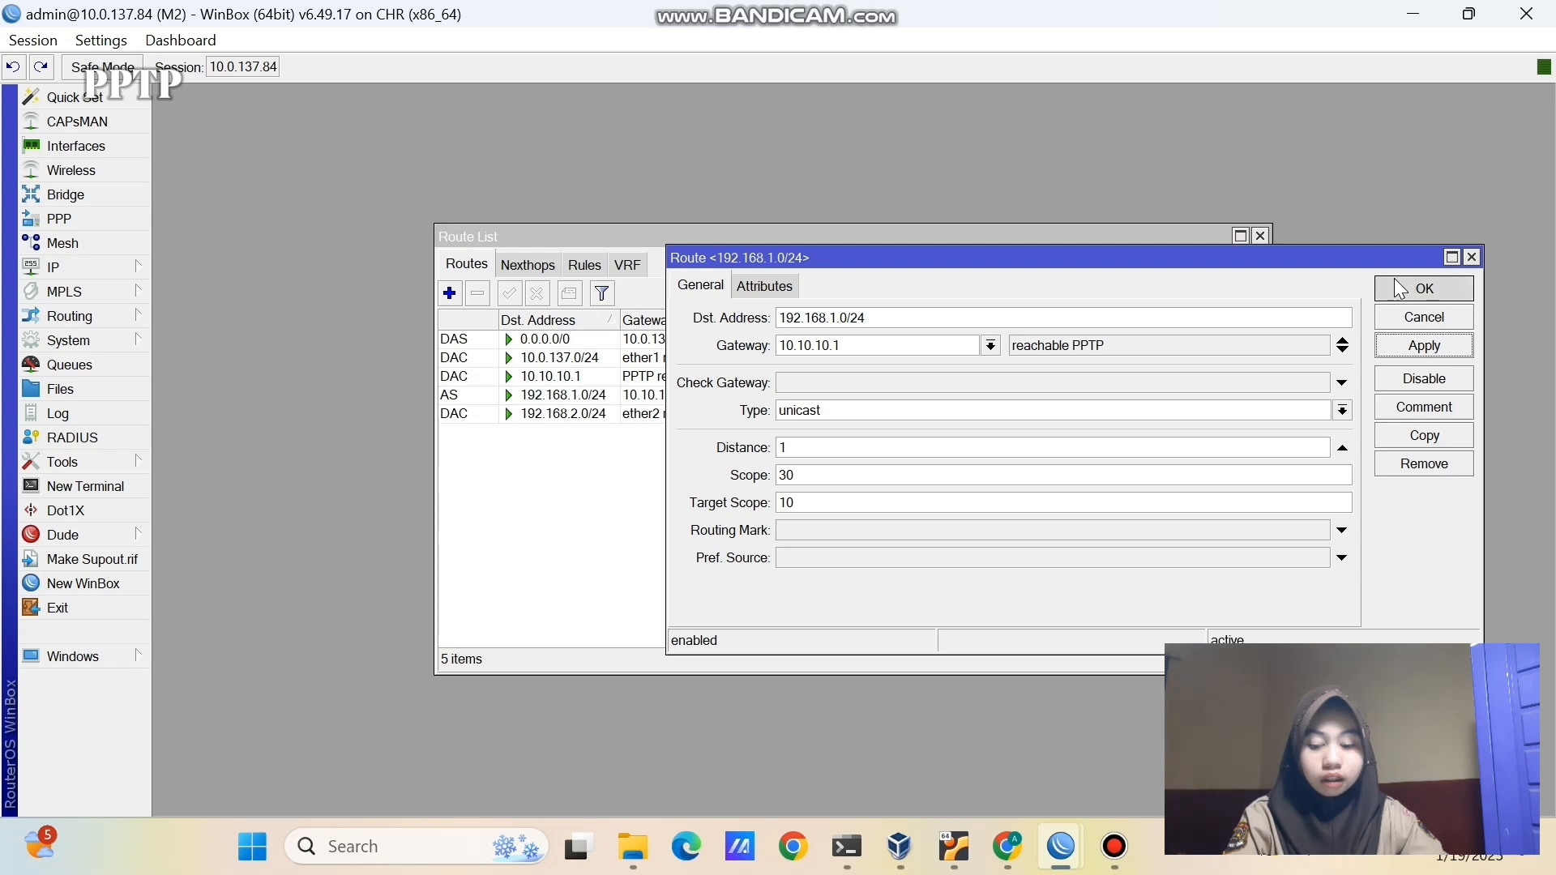
pyautogui.click(767, 393)
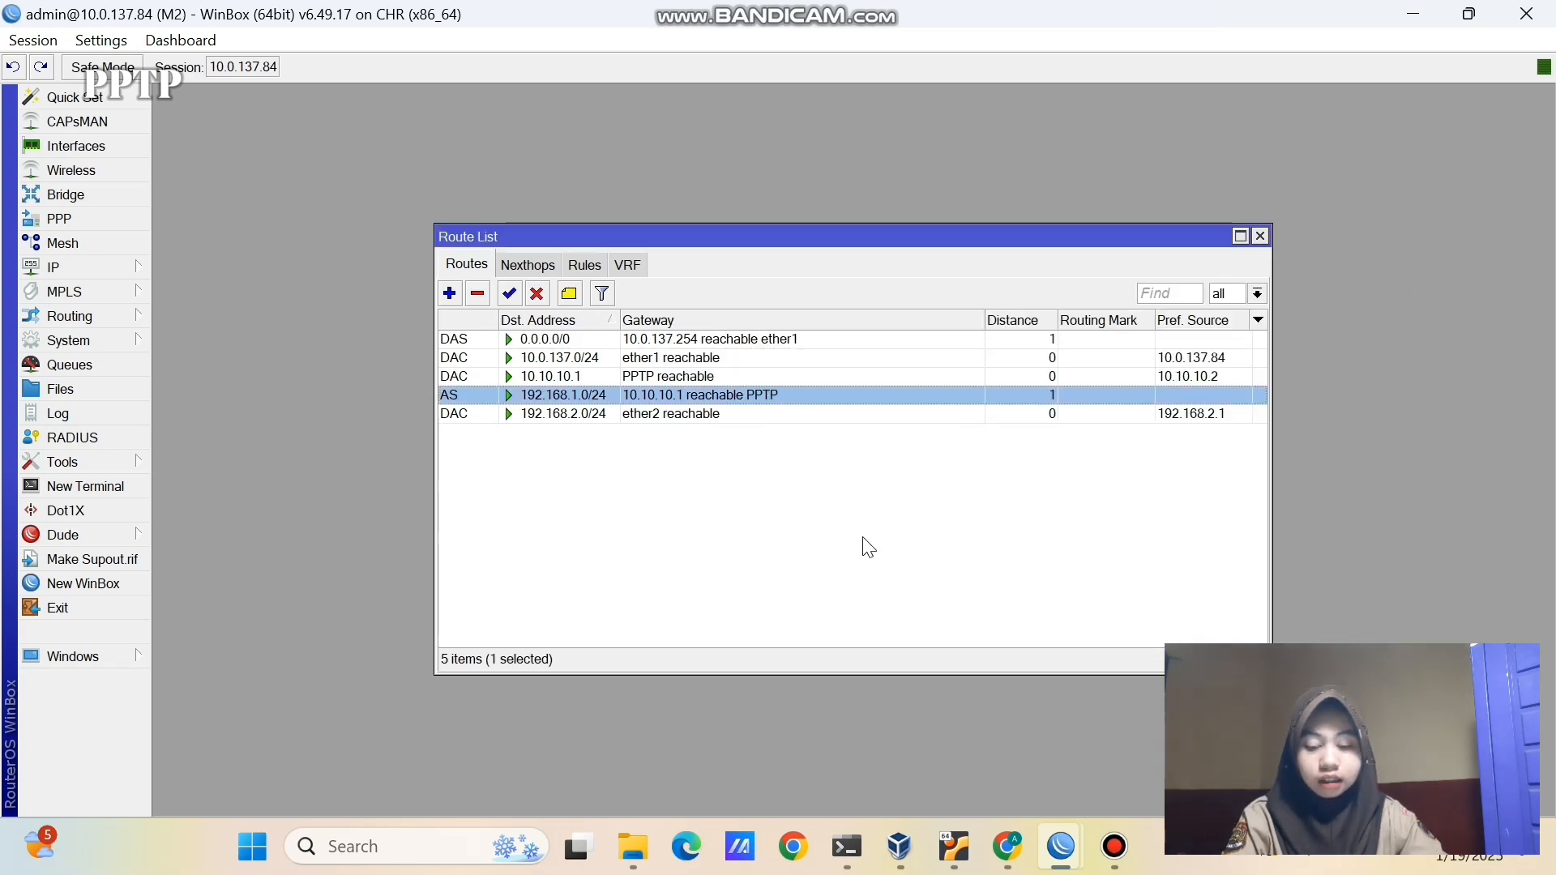
pyautogui.click(811, 508)
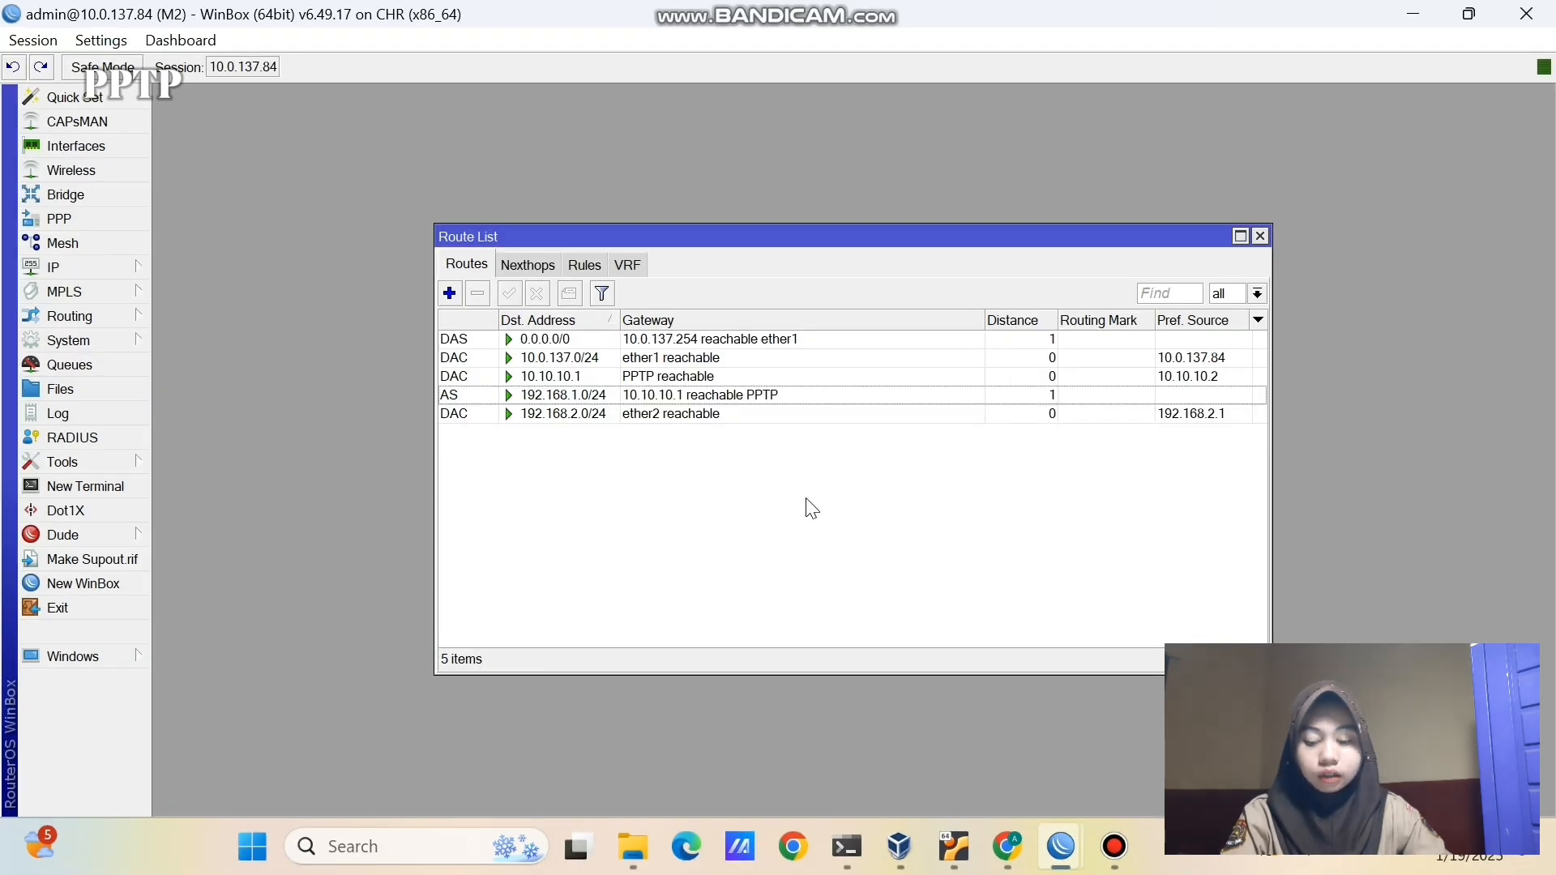
# - Request DHCP addresses on VPC1 and VPC2 with 'ip dhcp'
pyautogui.click(1009, 846)
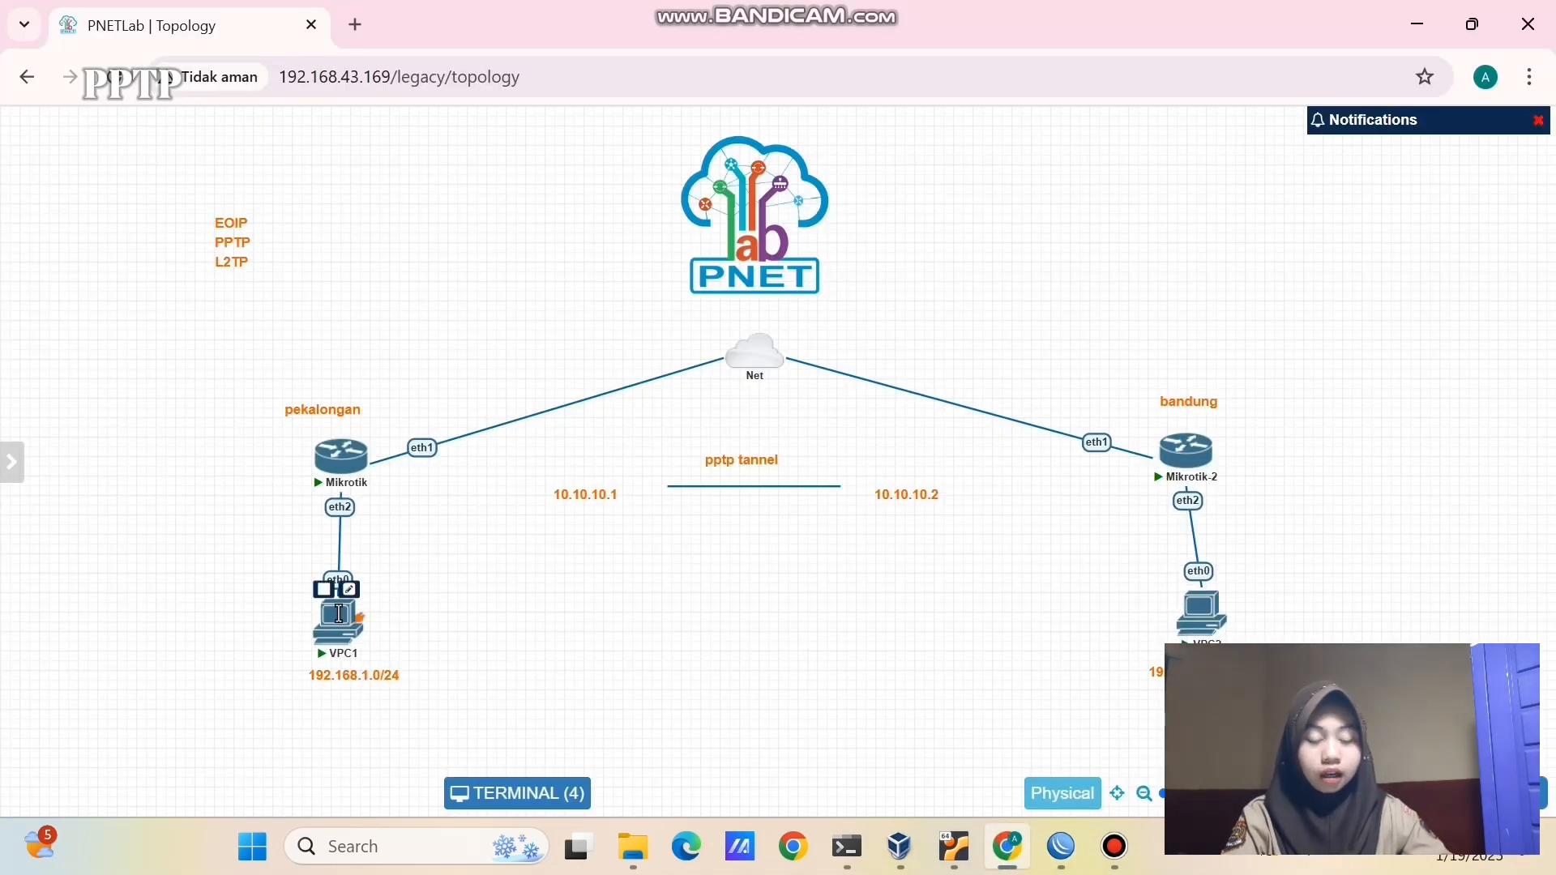
pyautogui.click(341, 614)
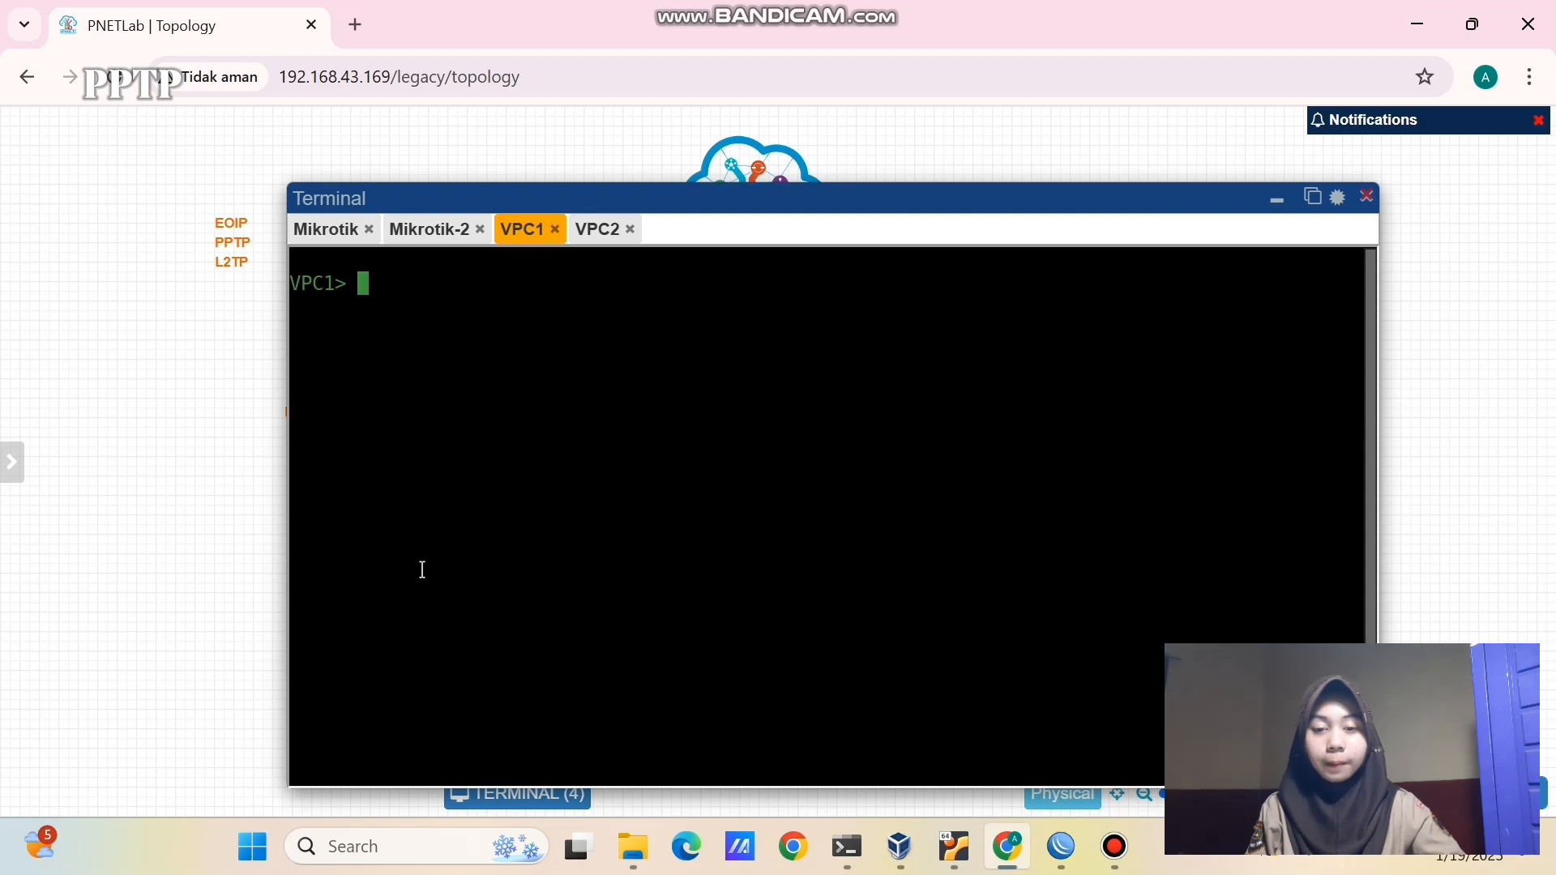
pyautogui.write('ip dhcp')
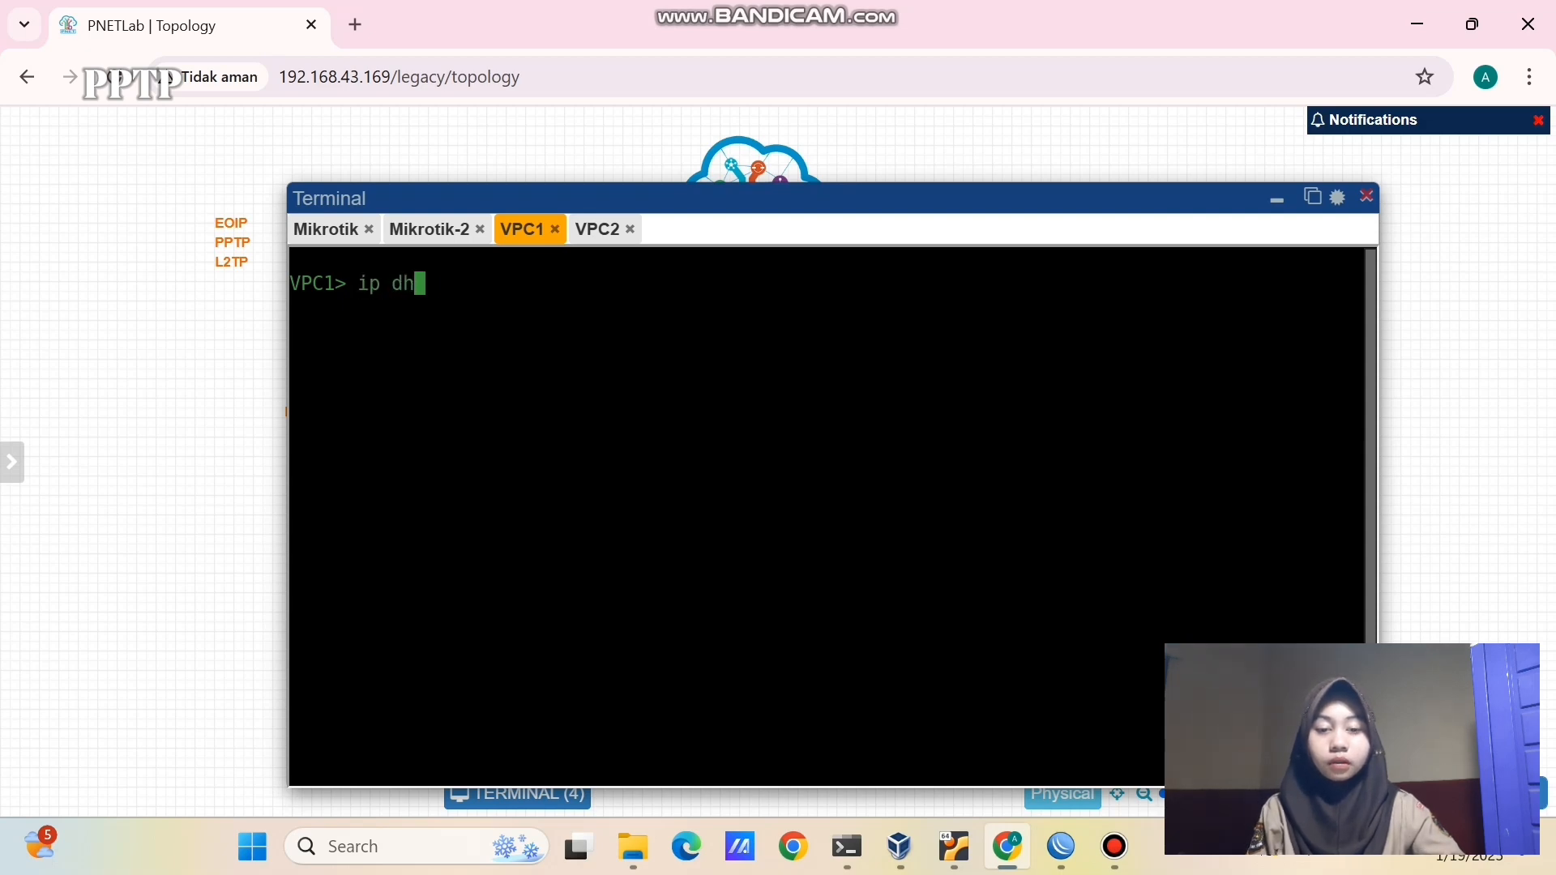
pyautogui.press('Return')
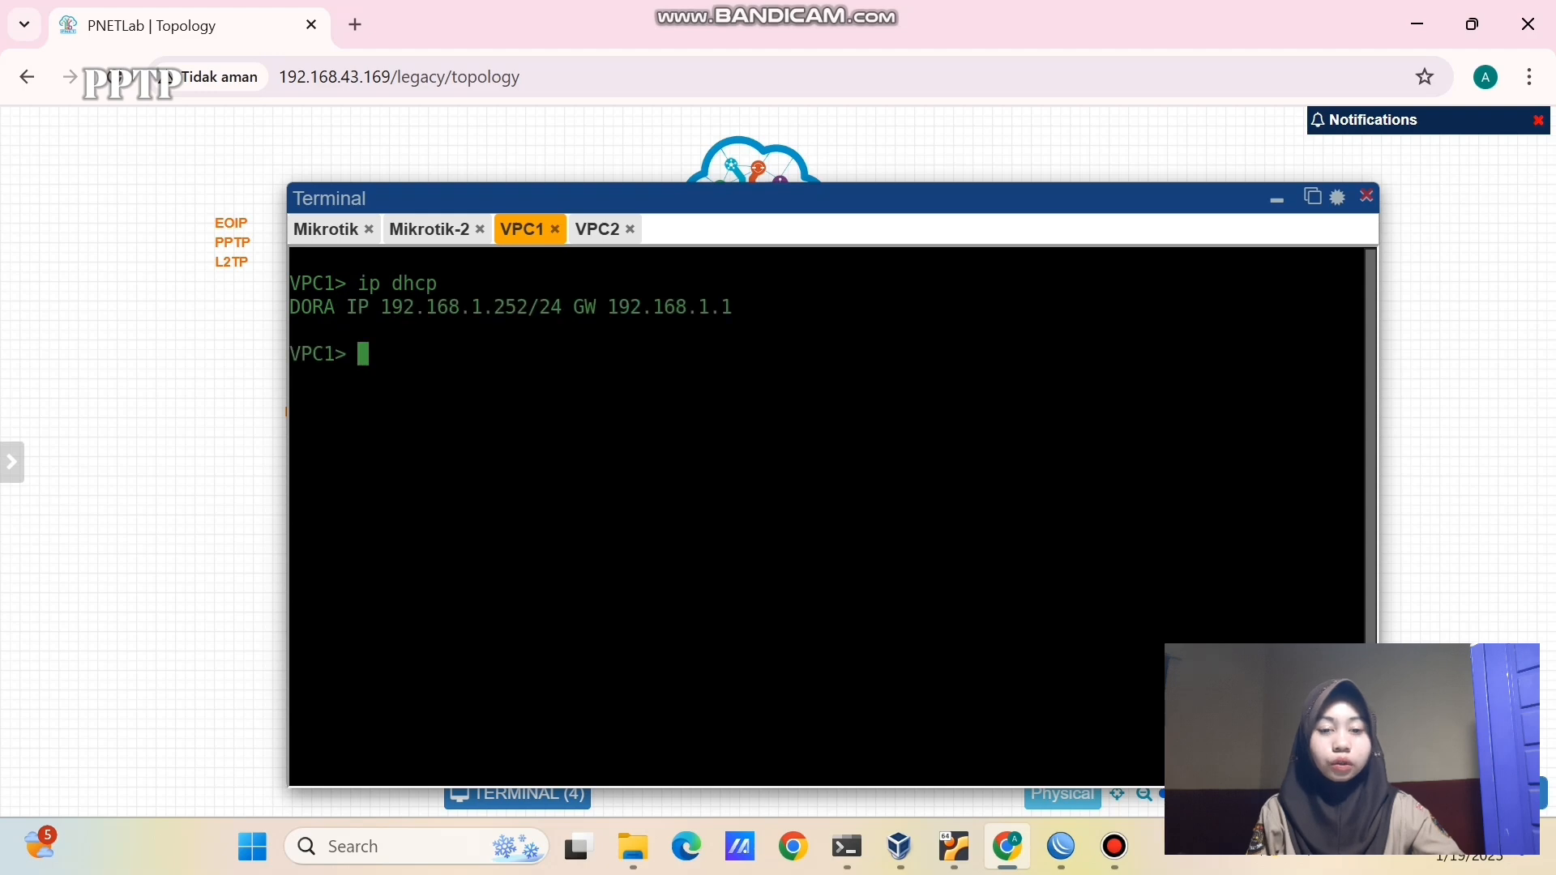
pyautogui.click(596, 234)
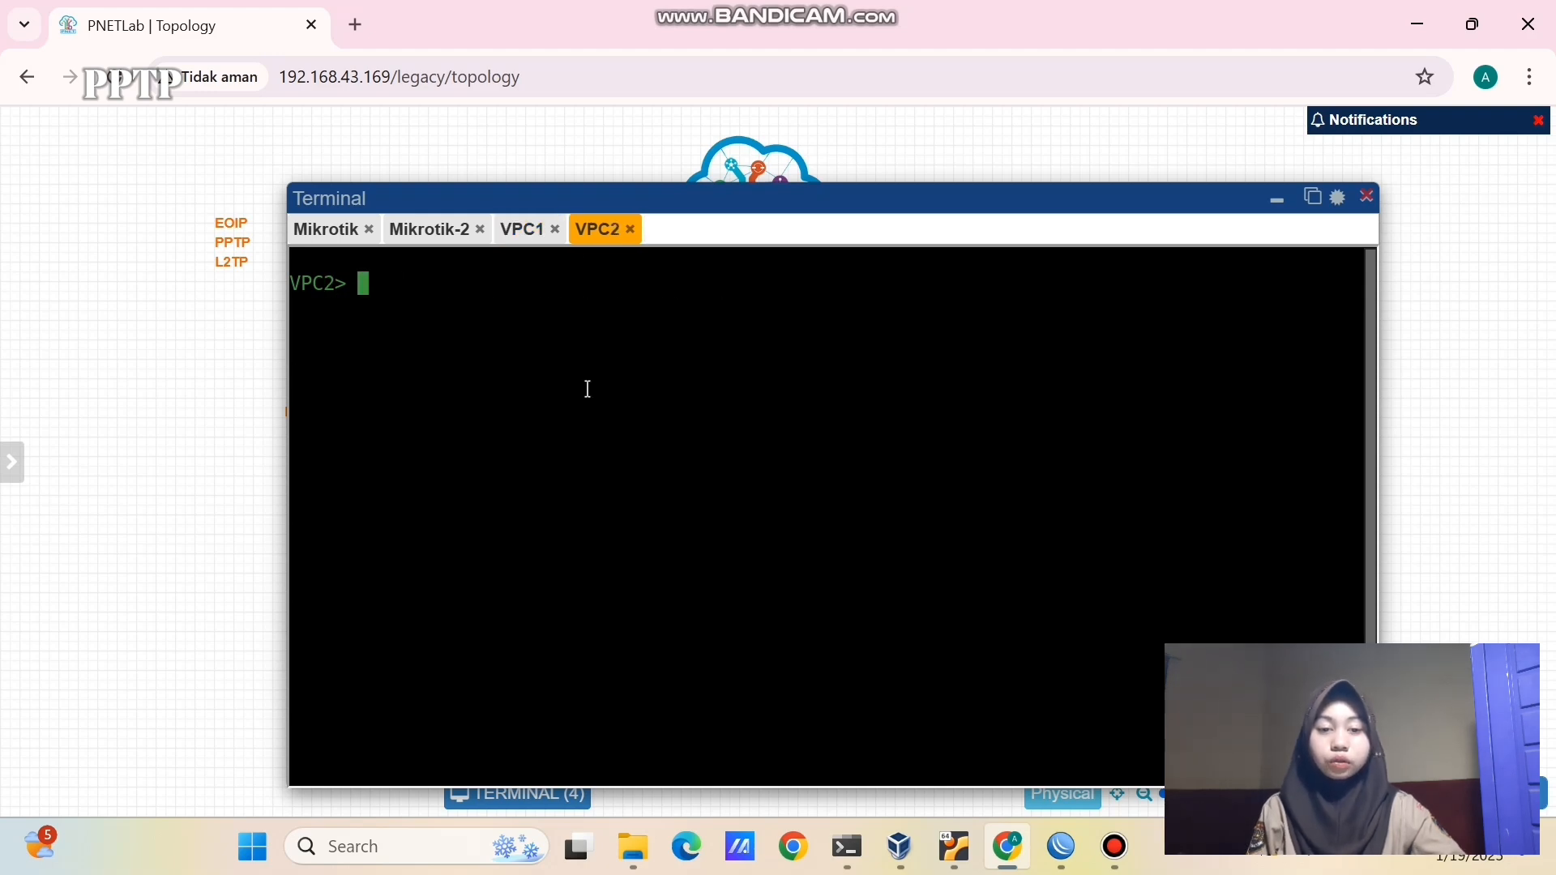
pyautogui.write('ip dhcp')
pyautogui.press('Return')
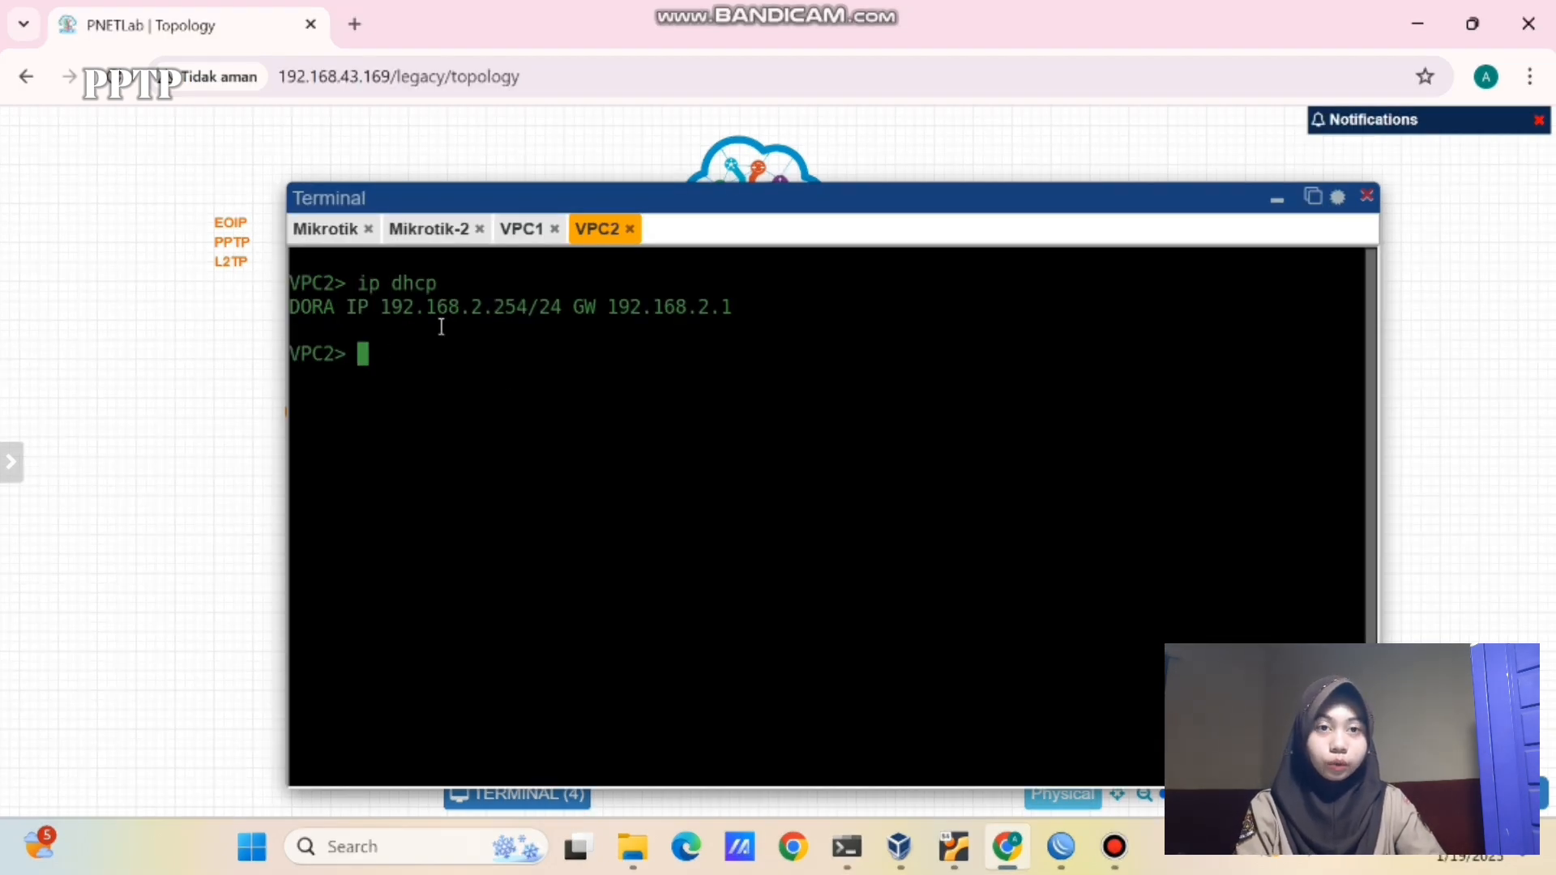
# - Ping VPC2 at 192.168.2.254 from VPC1, then VPC1 at 192.168.1.252 from VPC2
pyautogui.click(521, 232)
pyautogui.write('ping ')
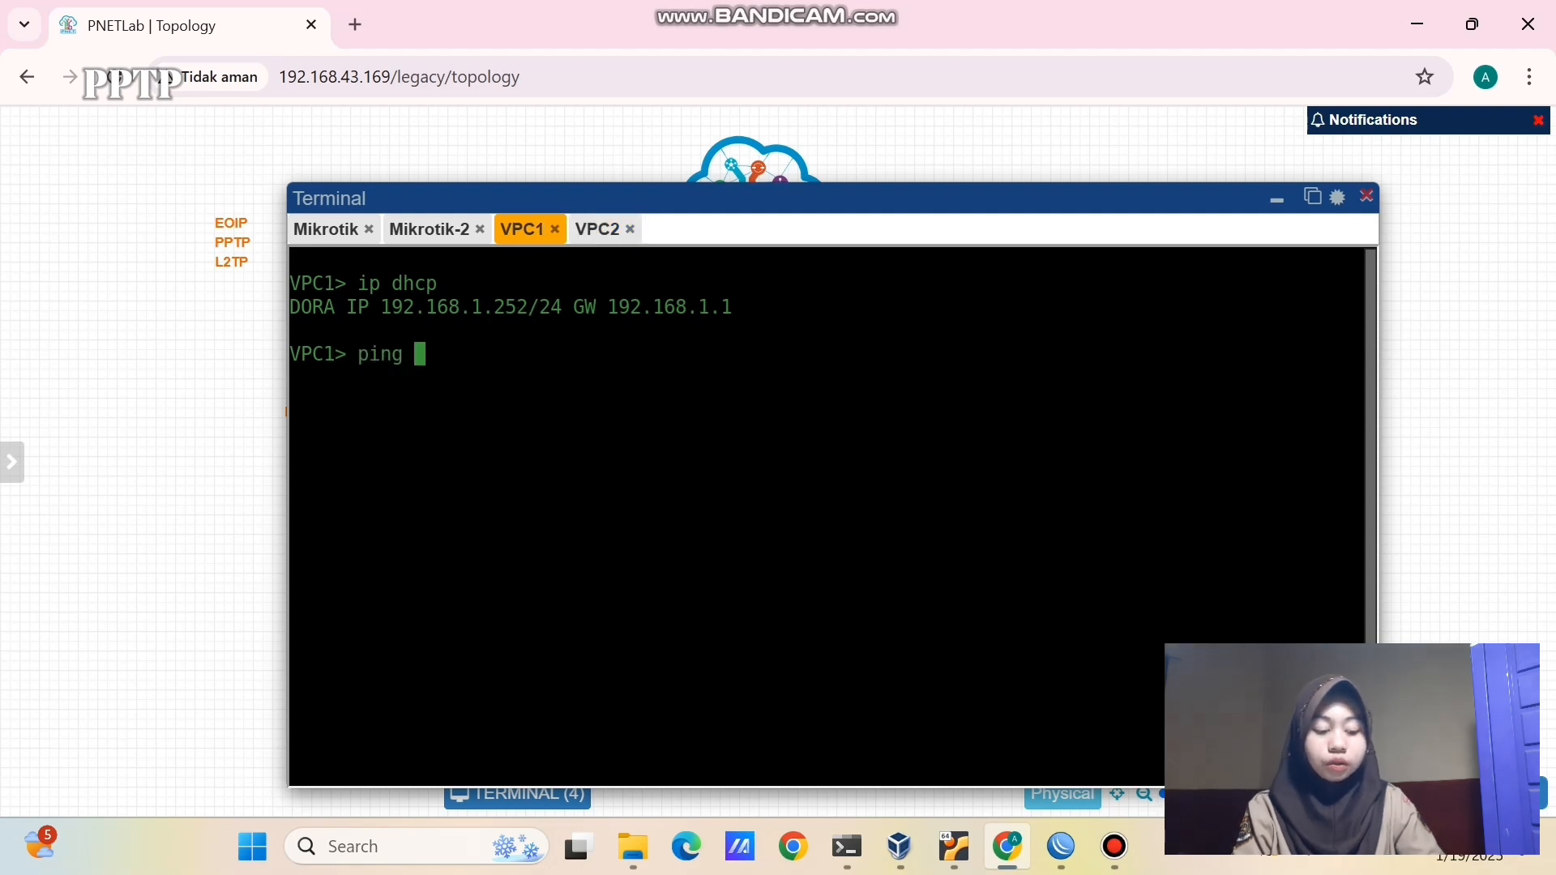
pyautogui.write('192.168.')
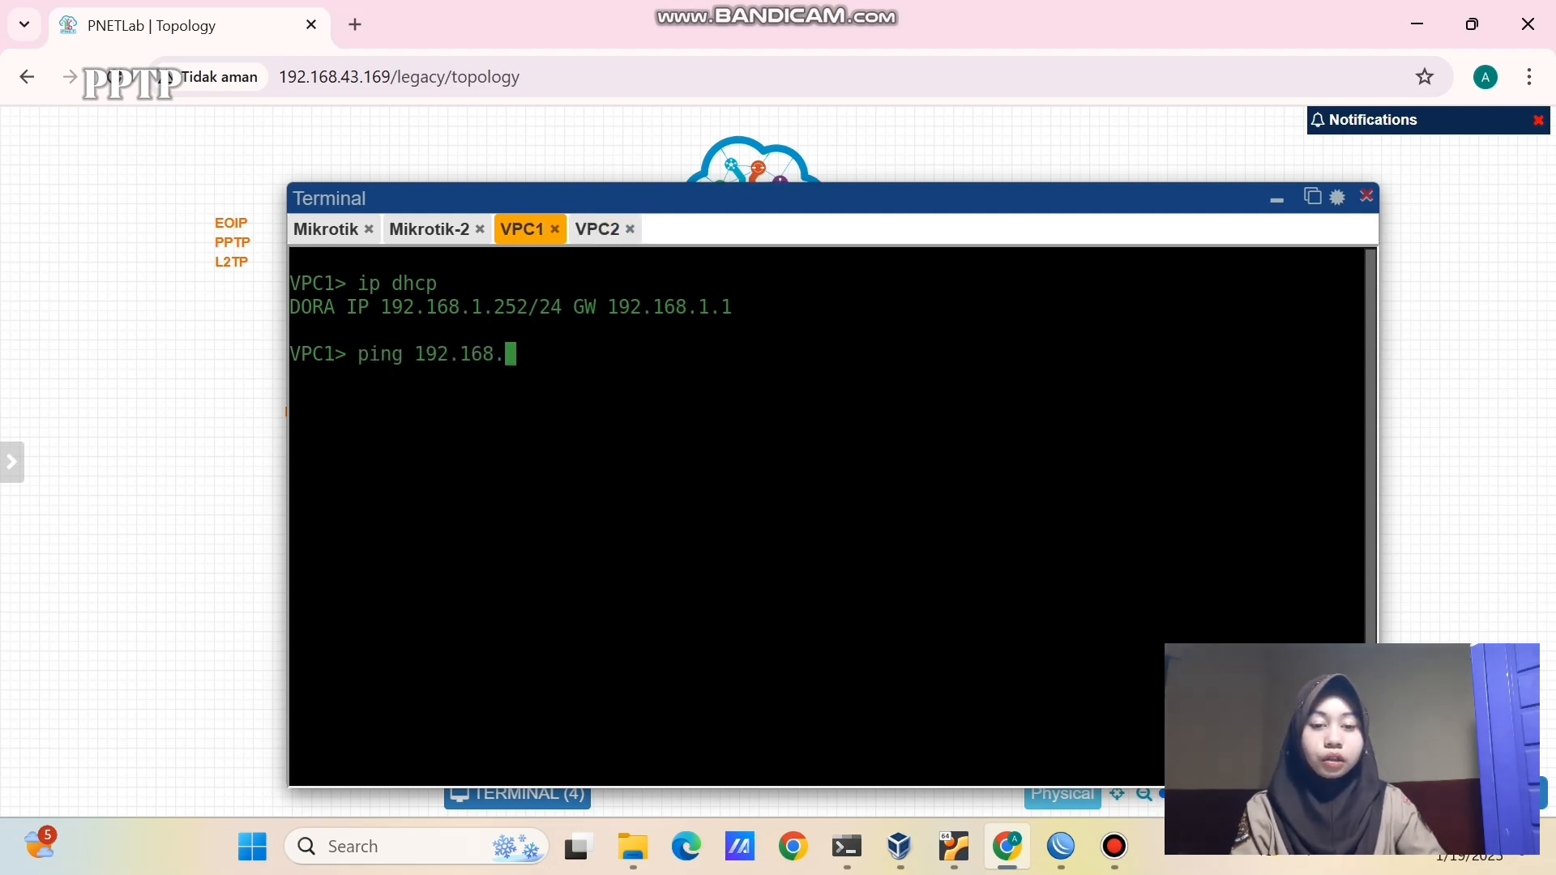
pyautogui.write('1.')
pyautogui.press('BackSpace')
pyautogui.press('BackSpace')
pyautogui.write('2/')
pyautogui.press('BackSpace')
pyautogui.write('.')
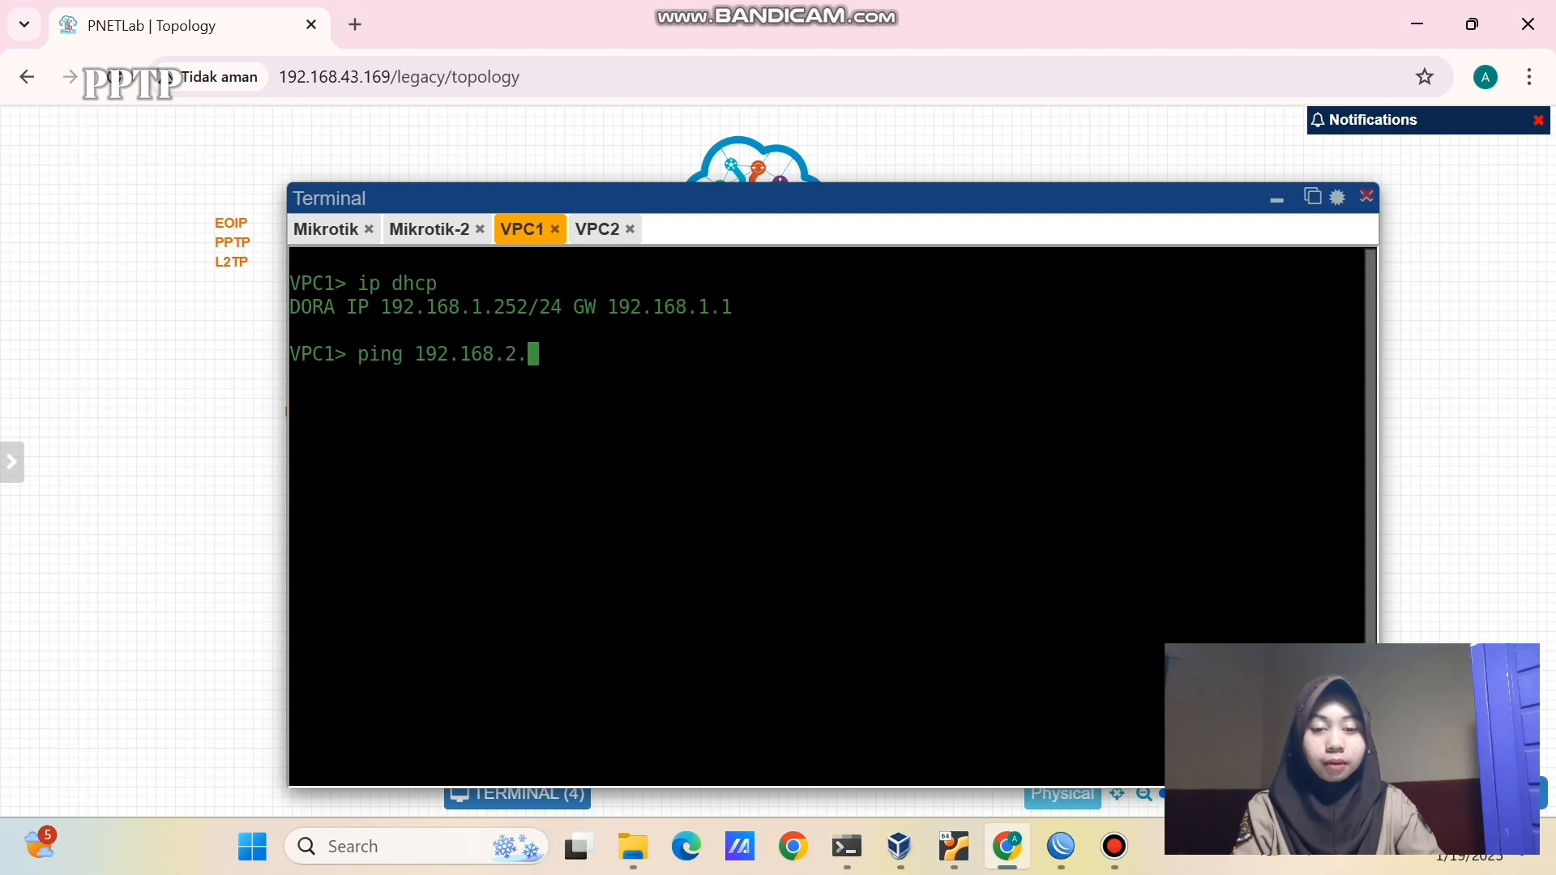
pyautogui.write('254')
pyautogui.press('Return')
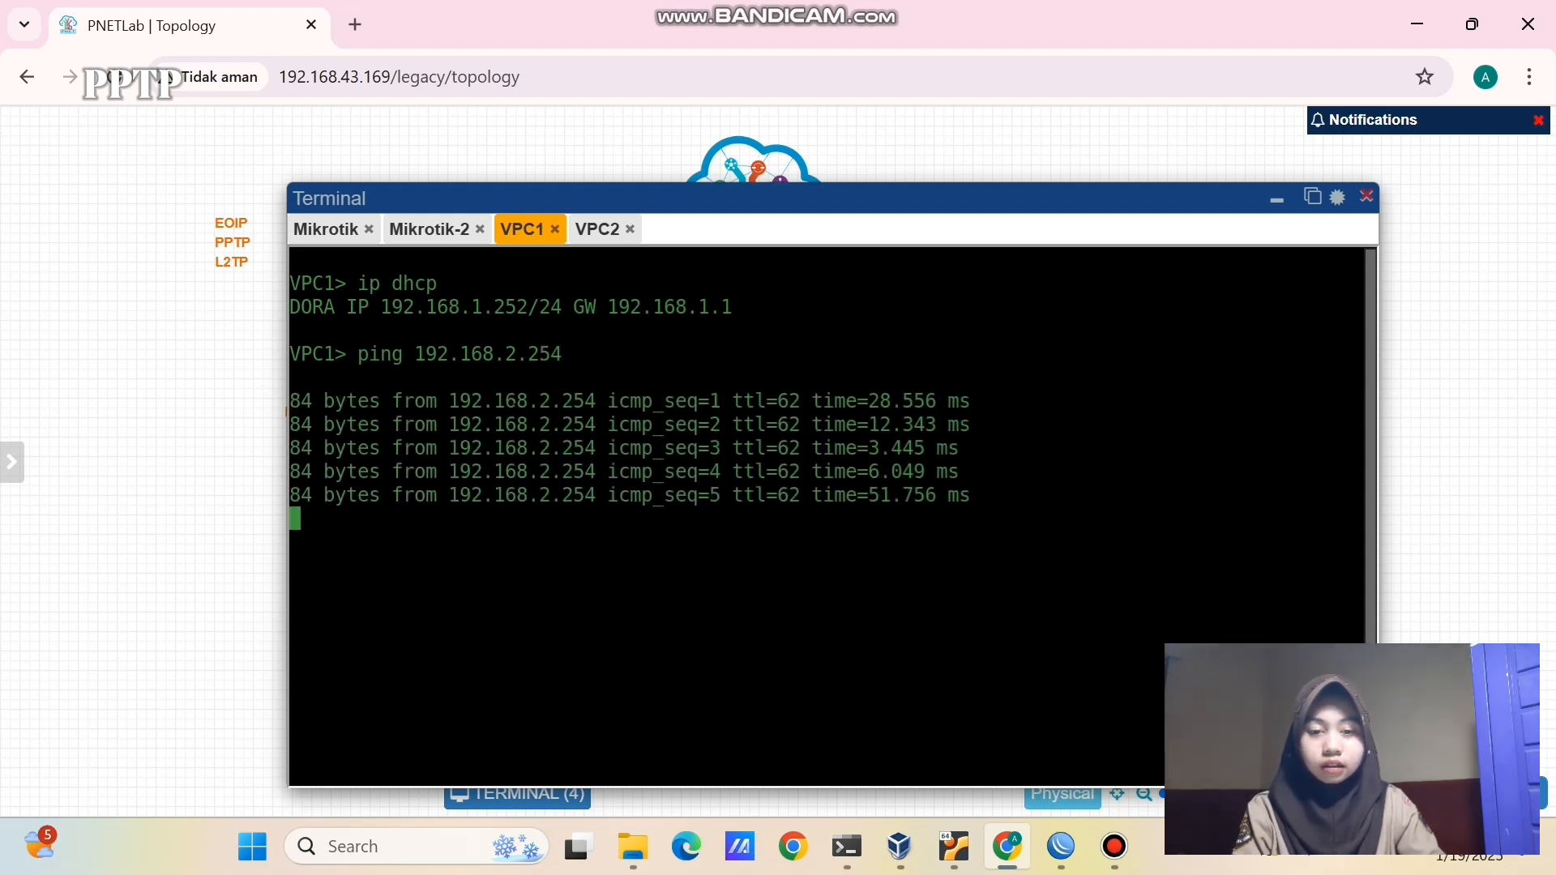
pyautogui.click(612, 231)
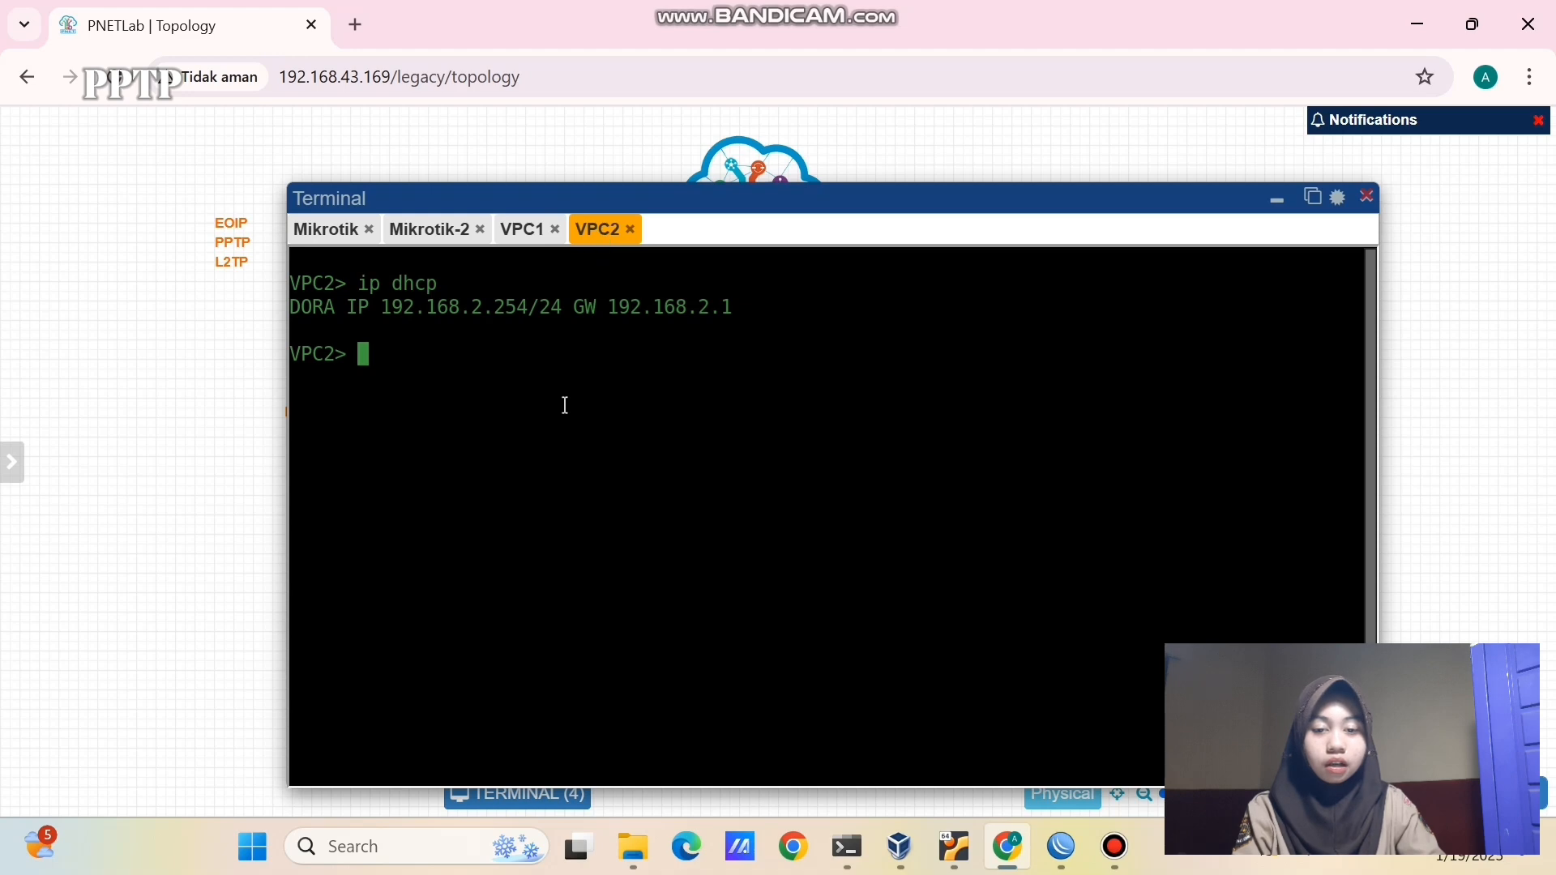
pyautogui.write('ping 192.')
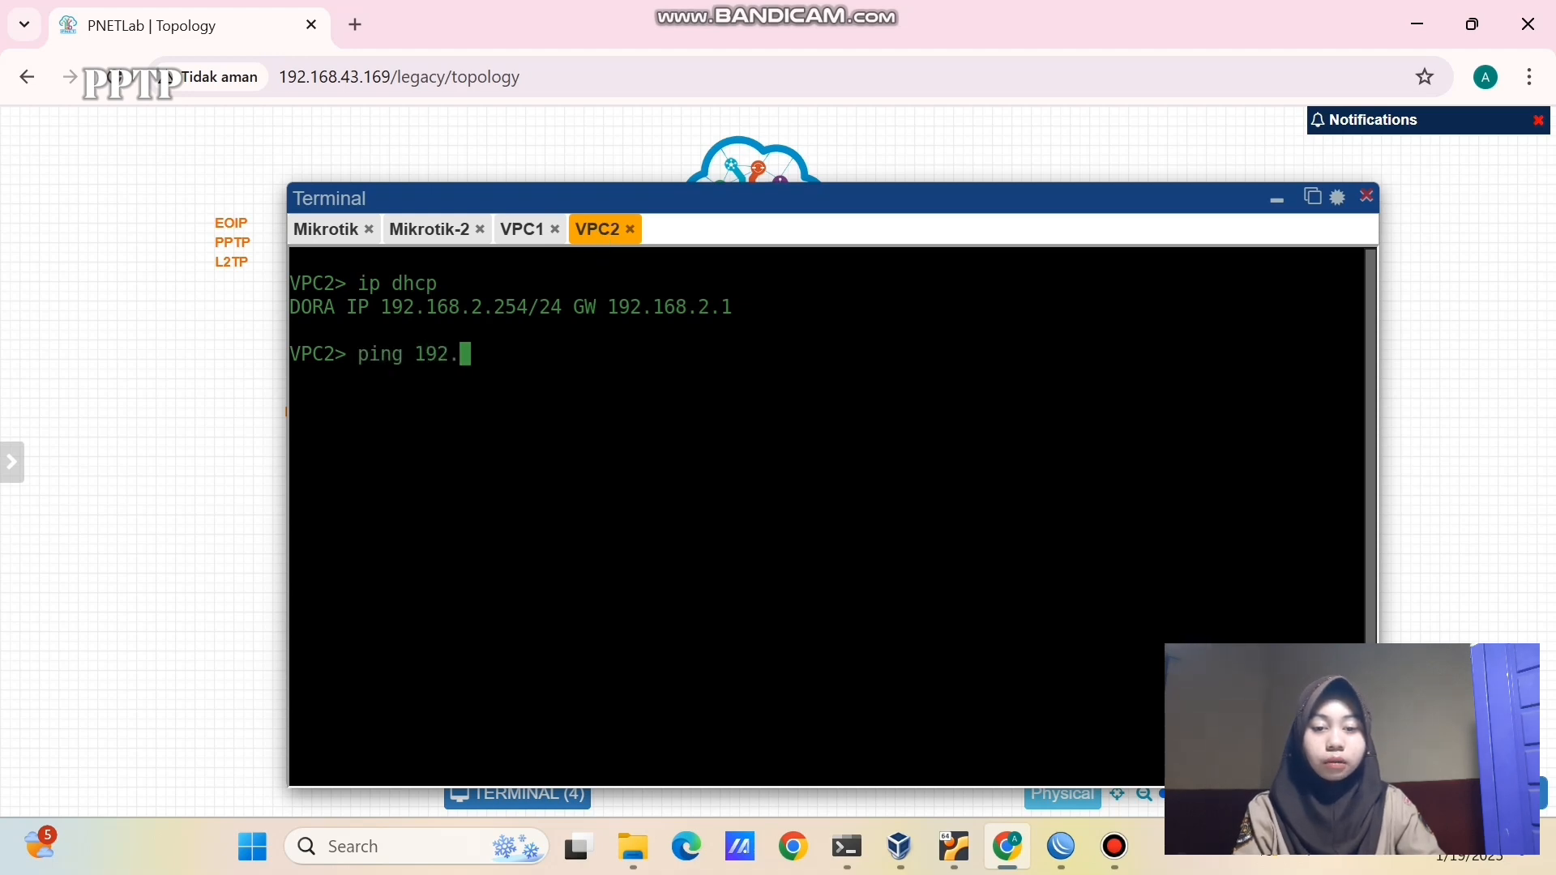
pyautogui.write('168.1.252')
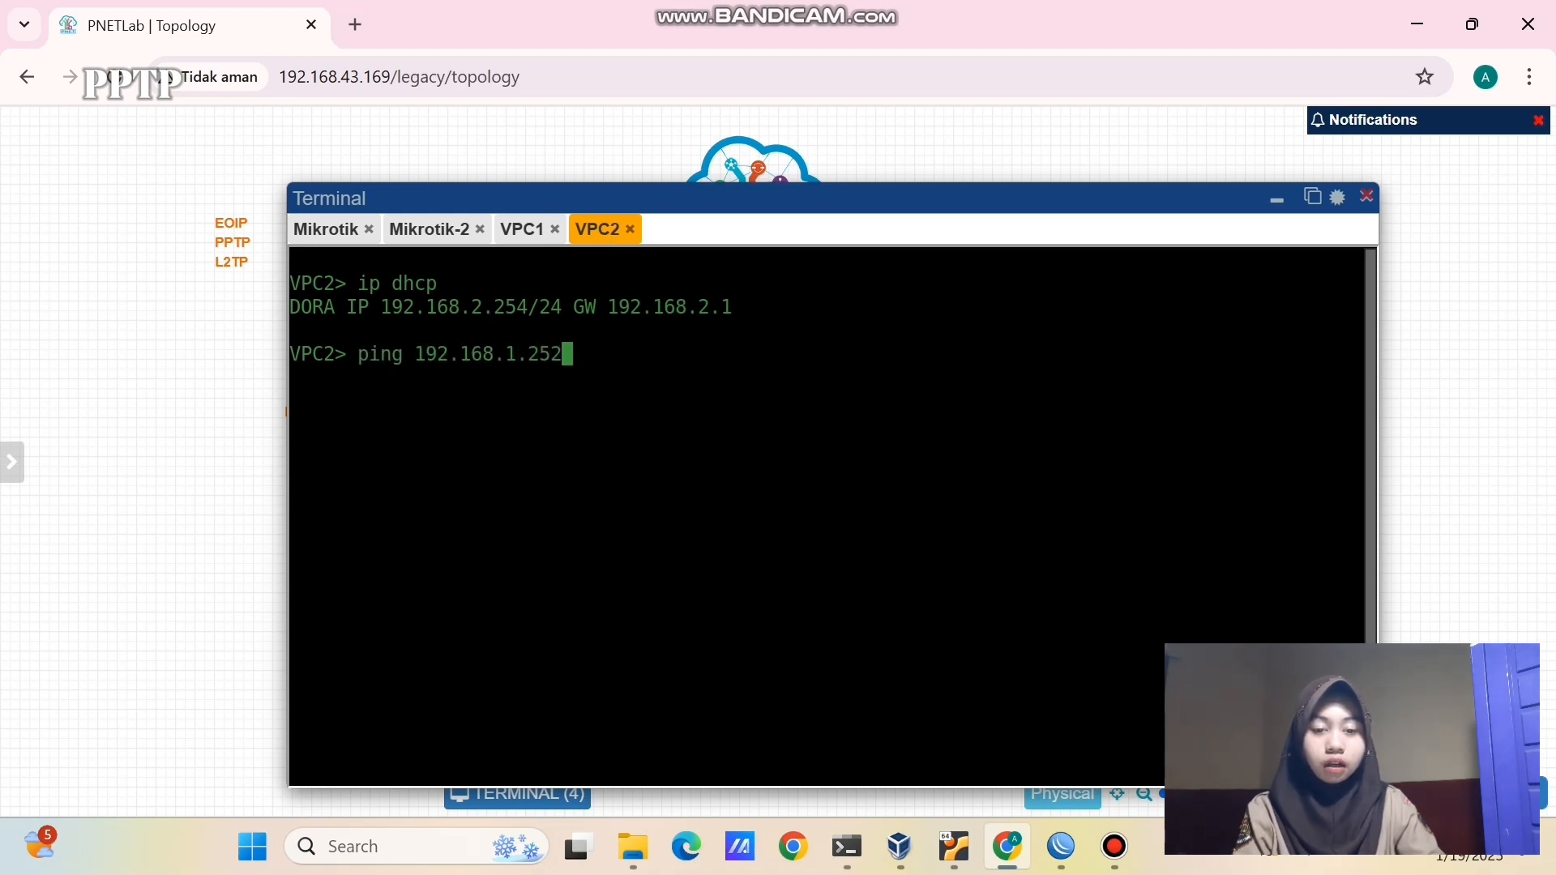
pyautogui.press('Return')
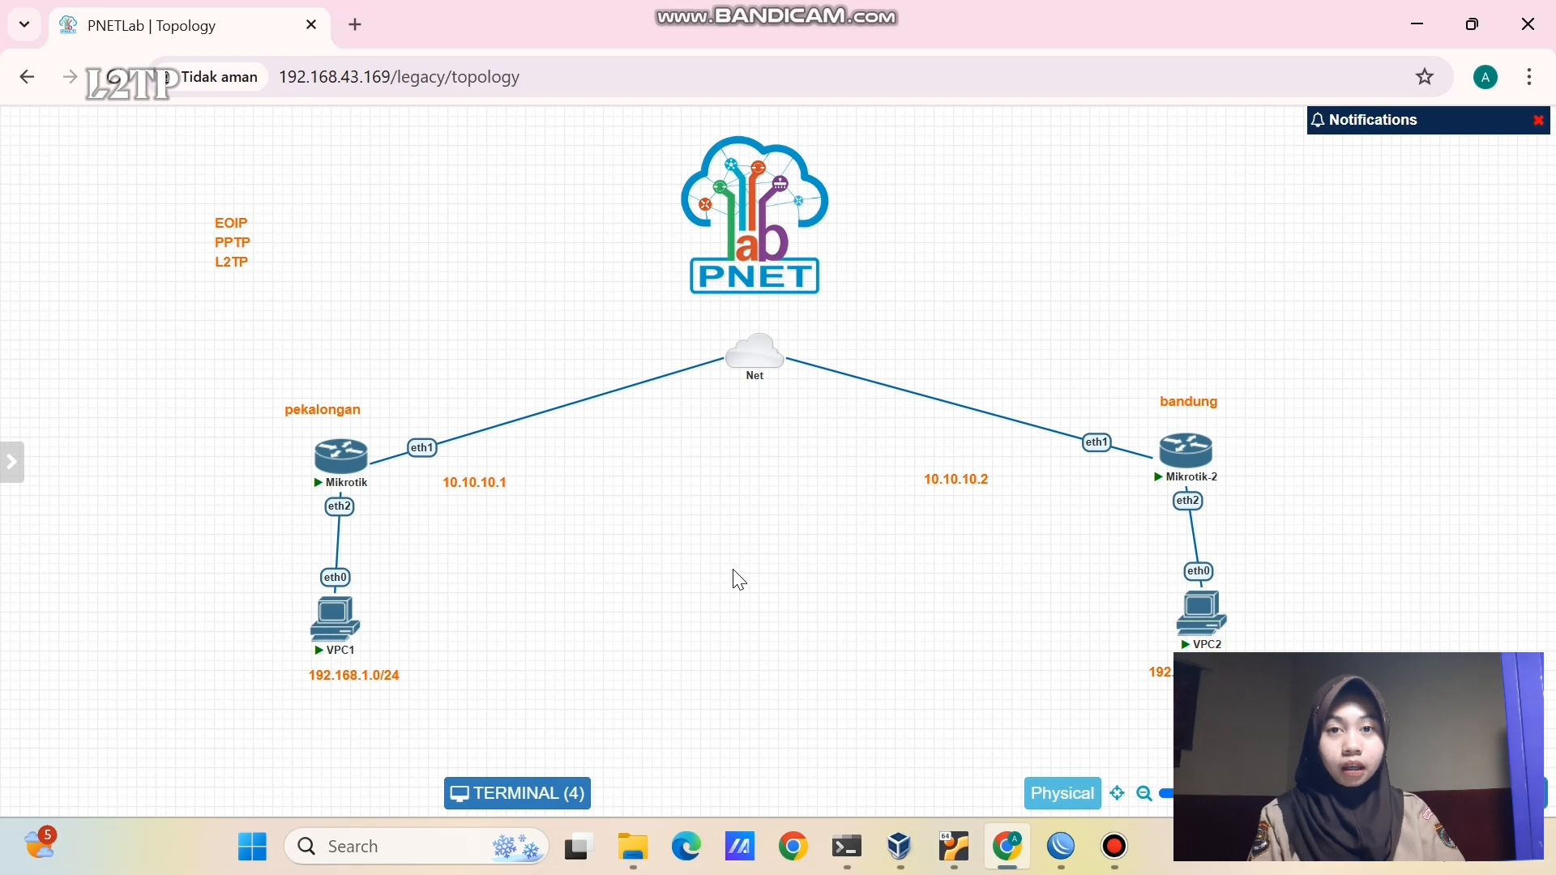
pyautogui.moveTo(565, 481); pyautogui.dragTo(891, 525)
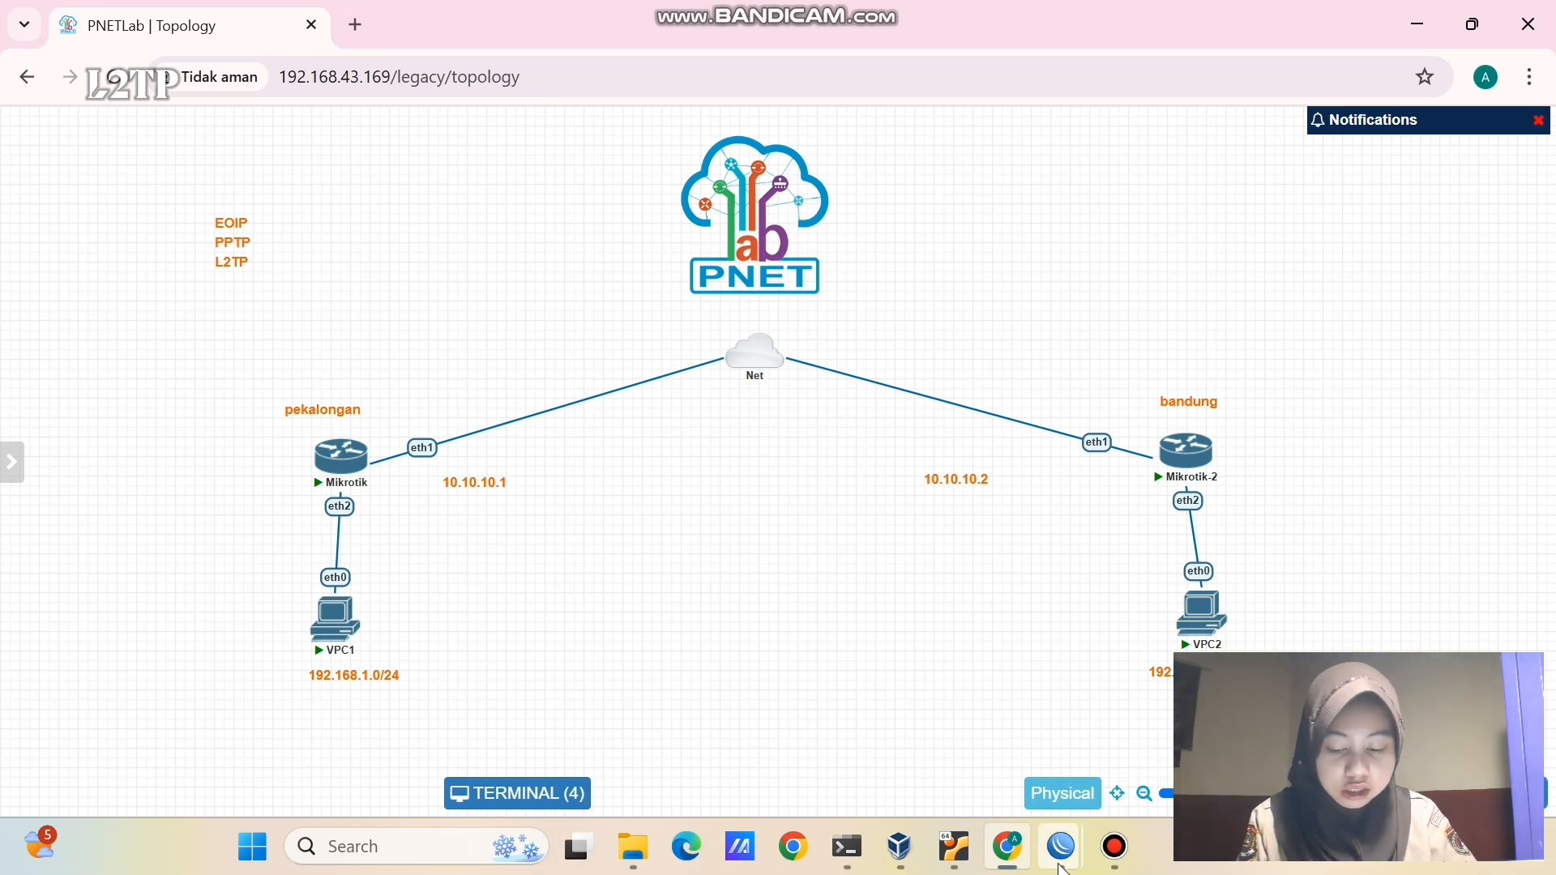
# - Turn off the PPTP server on router M1
pyautogui.moveTo(1061, 846)
pyautogui.click(953, 737)
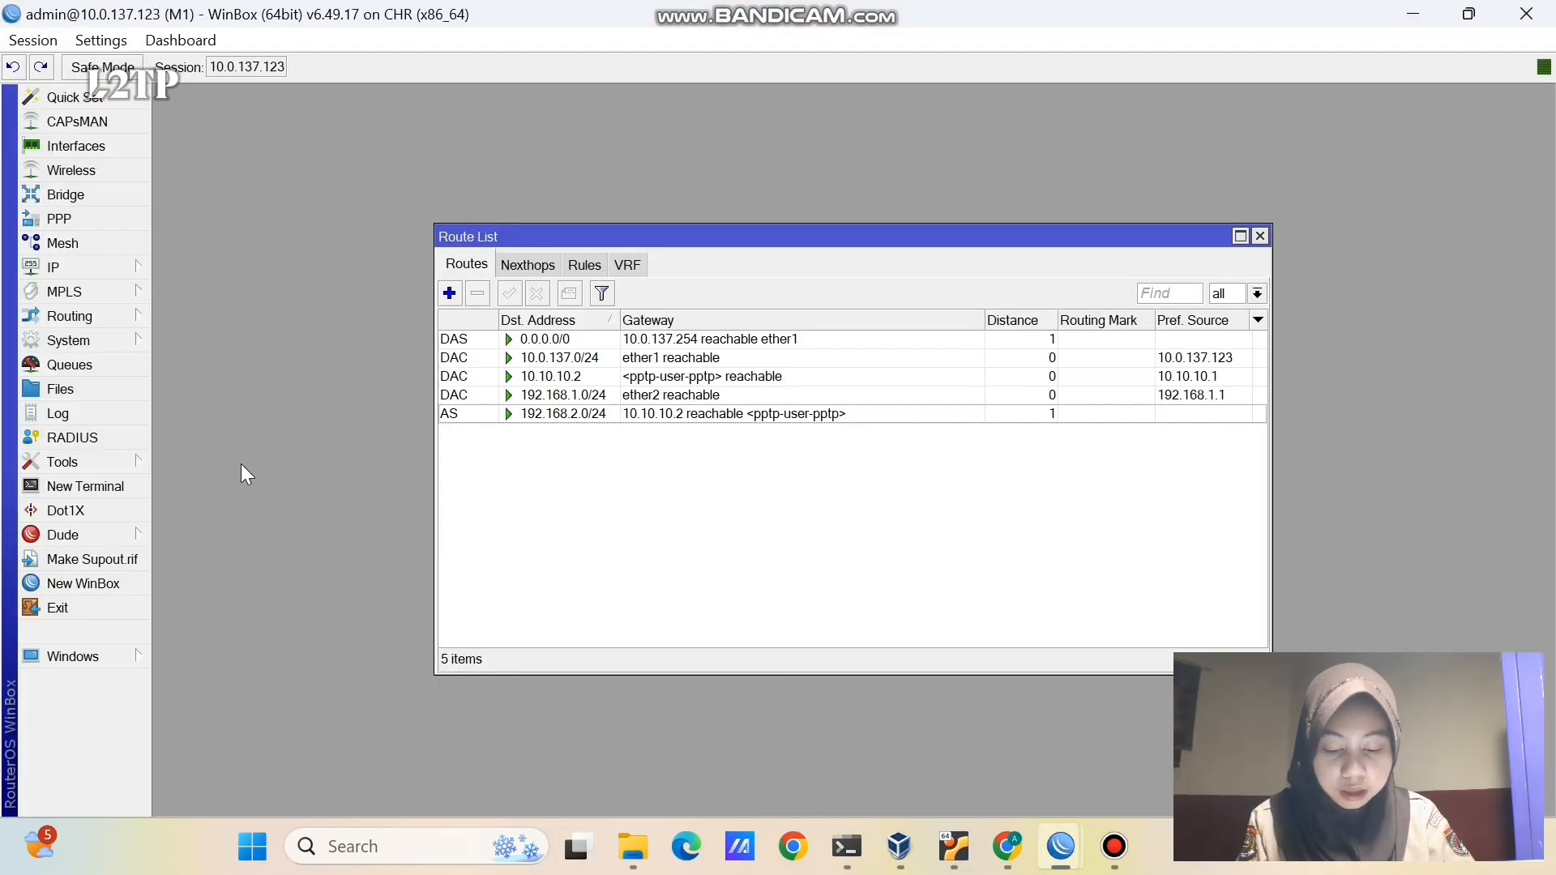
pyautogui.click(122, 219)
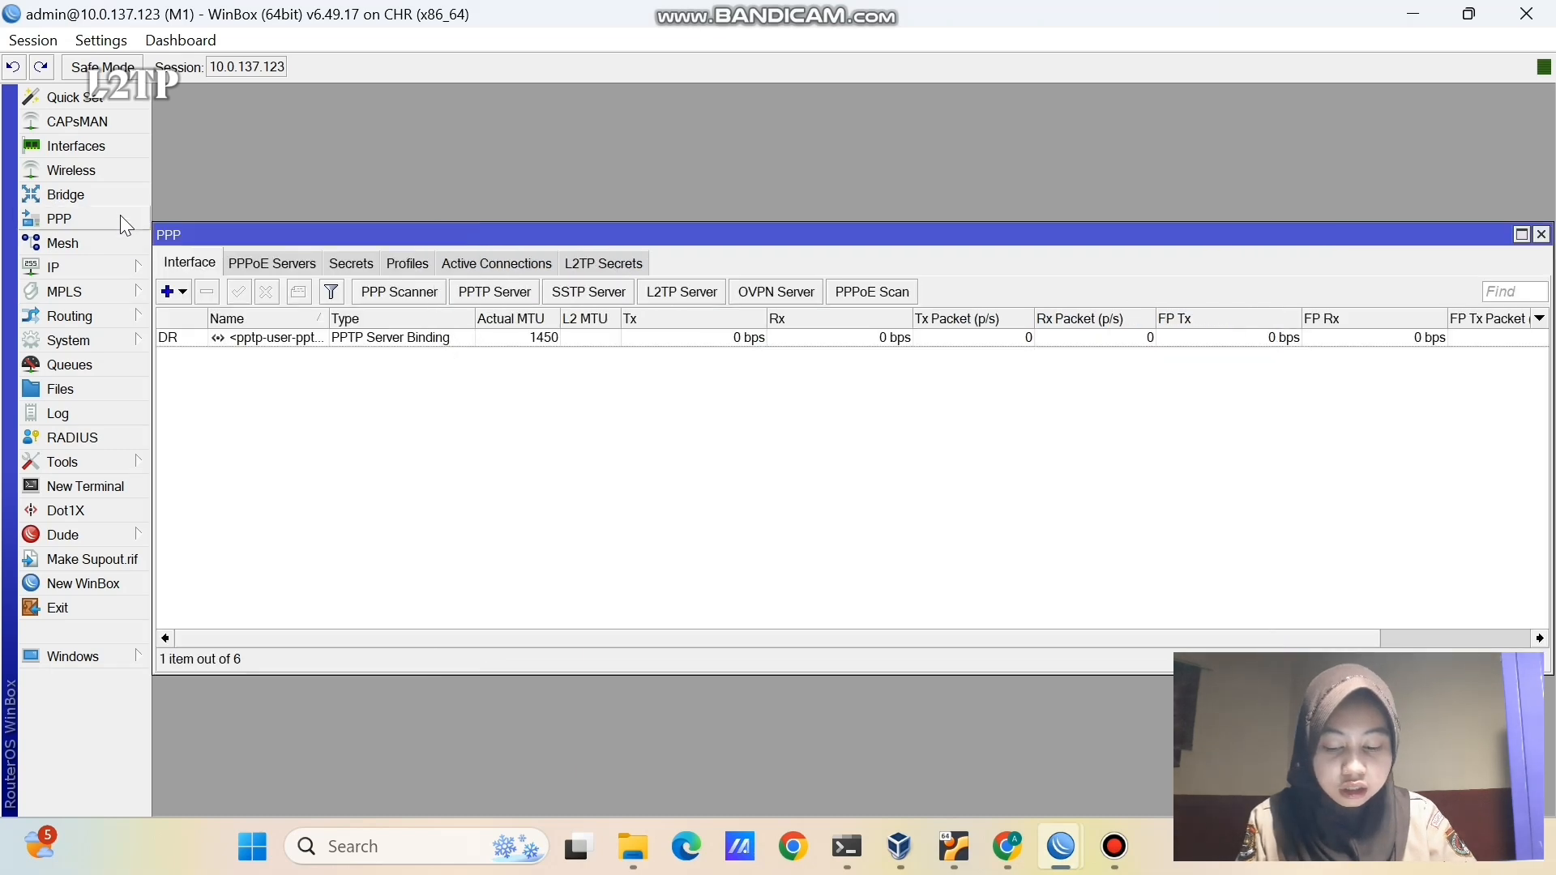
pyautogui.click(489, 292)
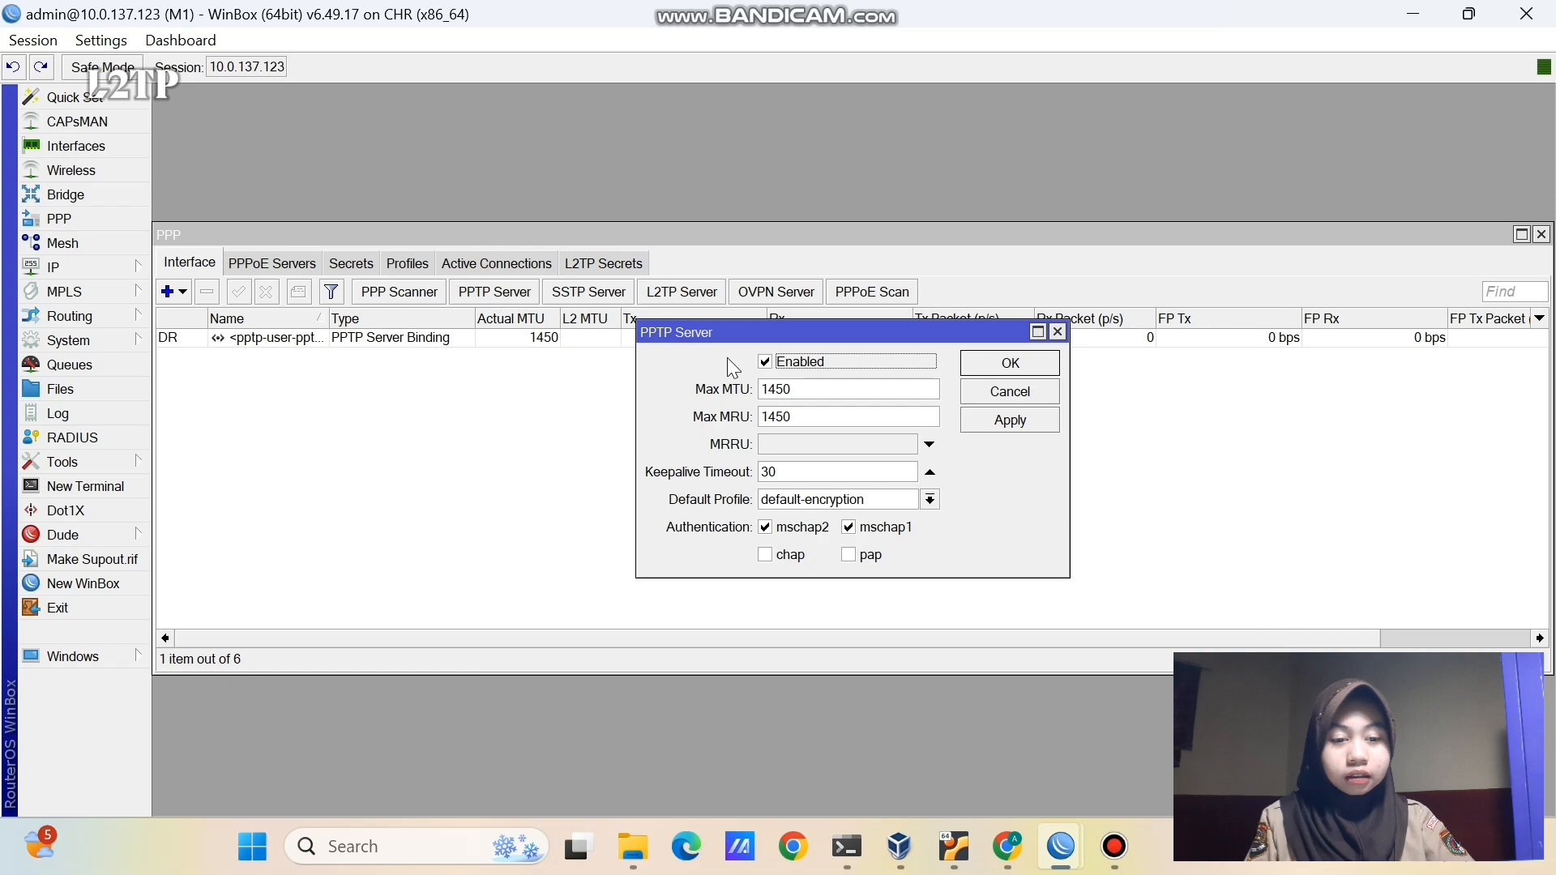
pyautogui.click(765, 362)
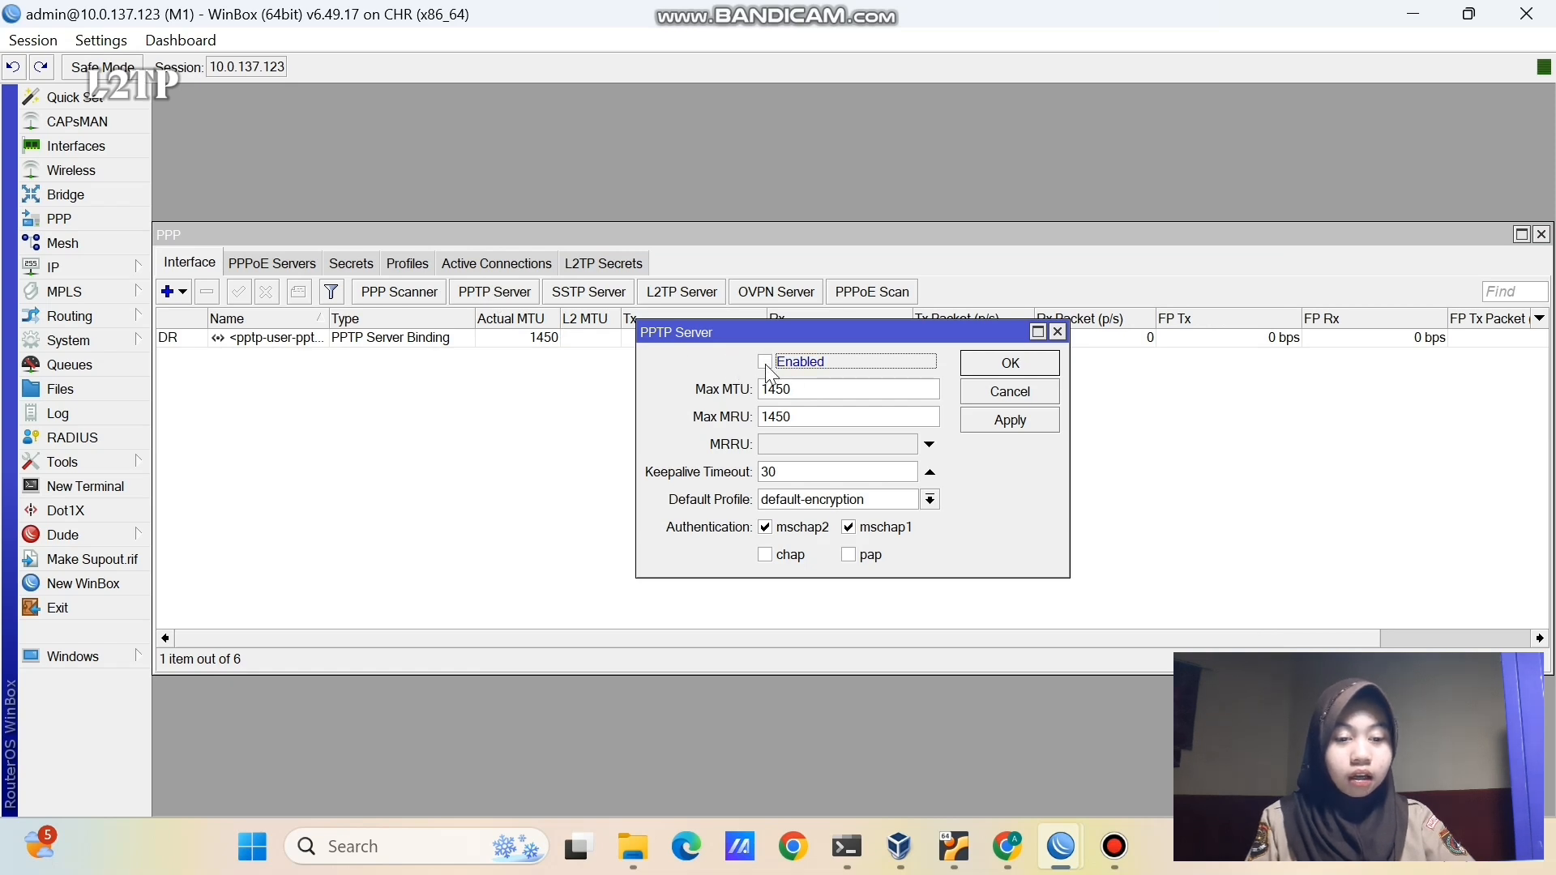
pyautogui.click(1039, 417)
pyautogui.click(1023, 369)
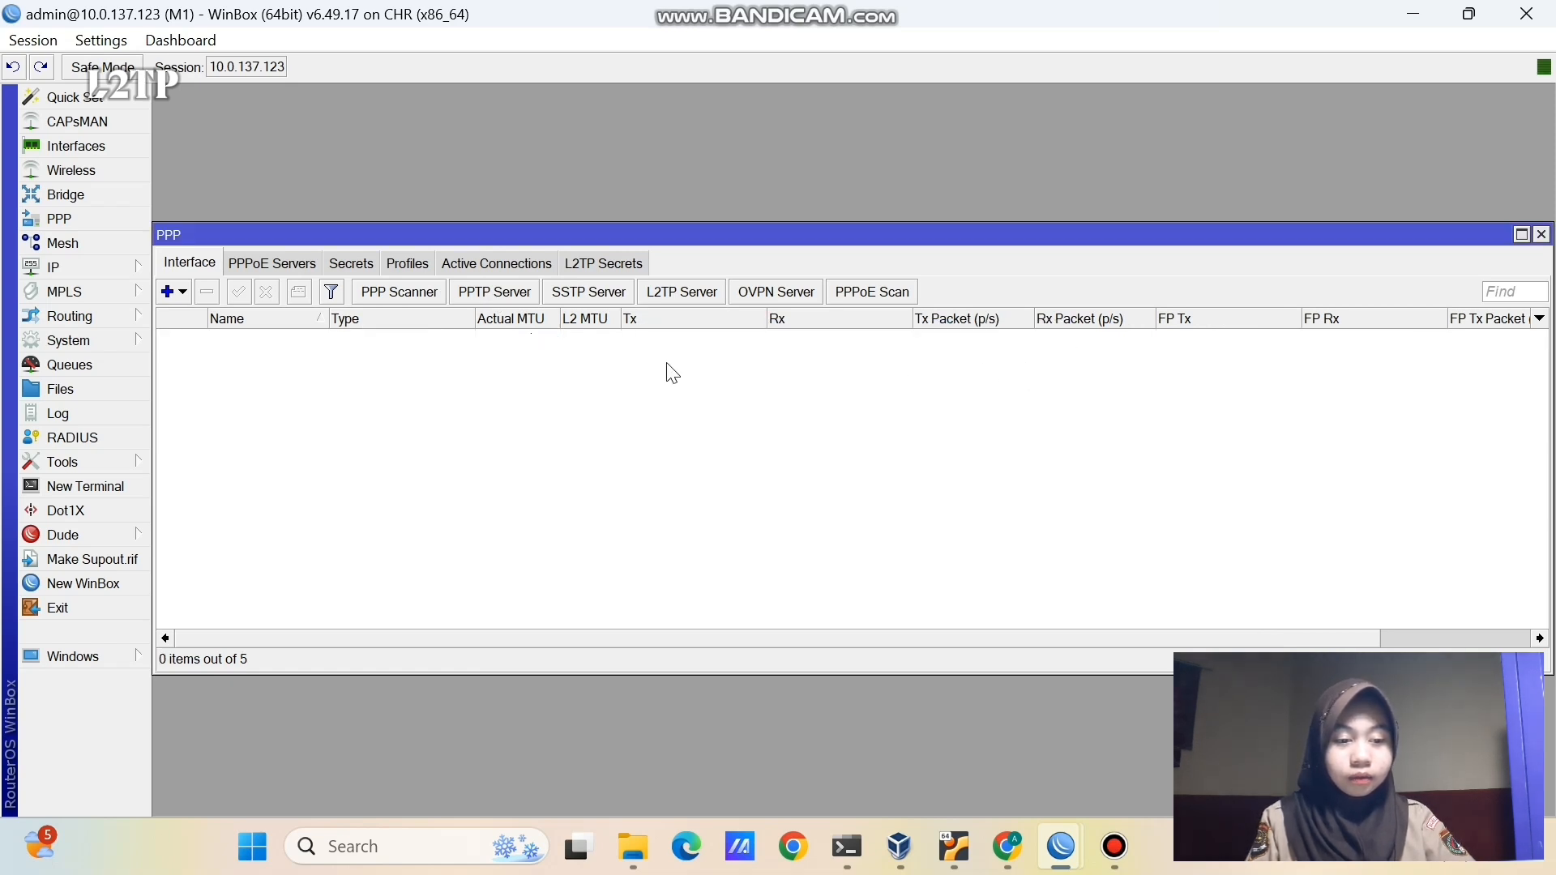
# - Disable M1's PPTP user secret
pyautogui.click(354, 268)
pyautogui.click(270, 338)
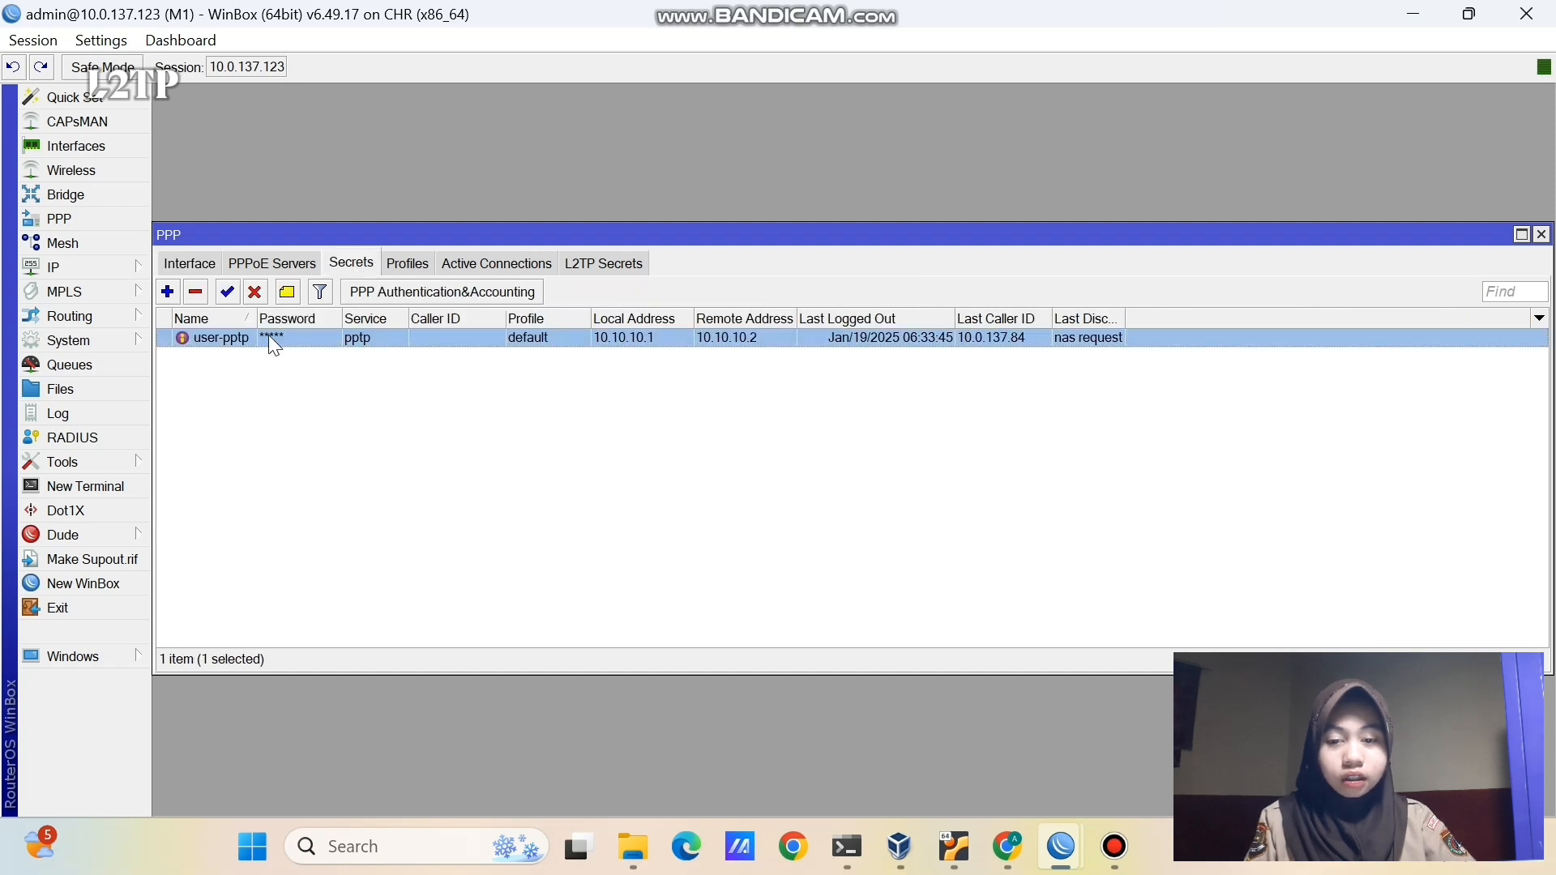
pyautogui.click(256, 293)
pyautogui.click(284, 446)
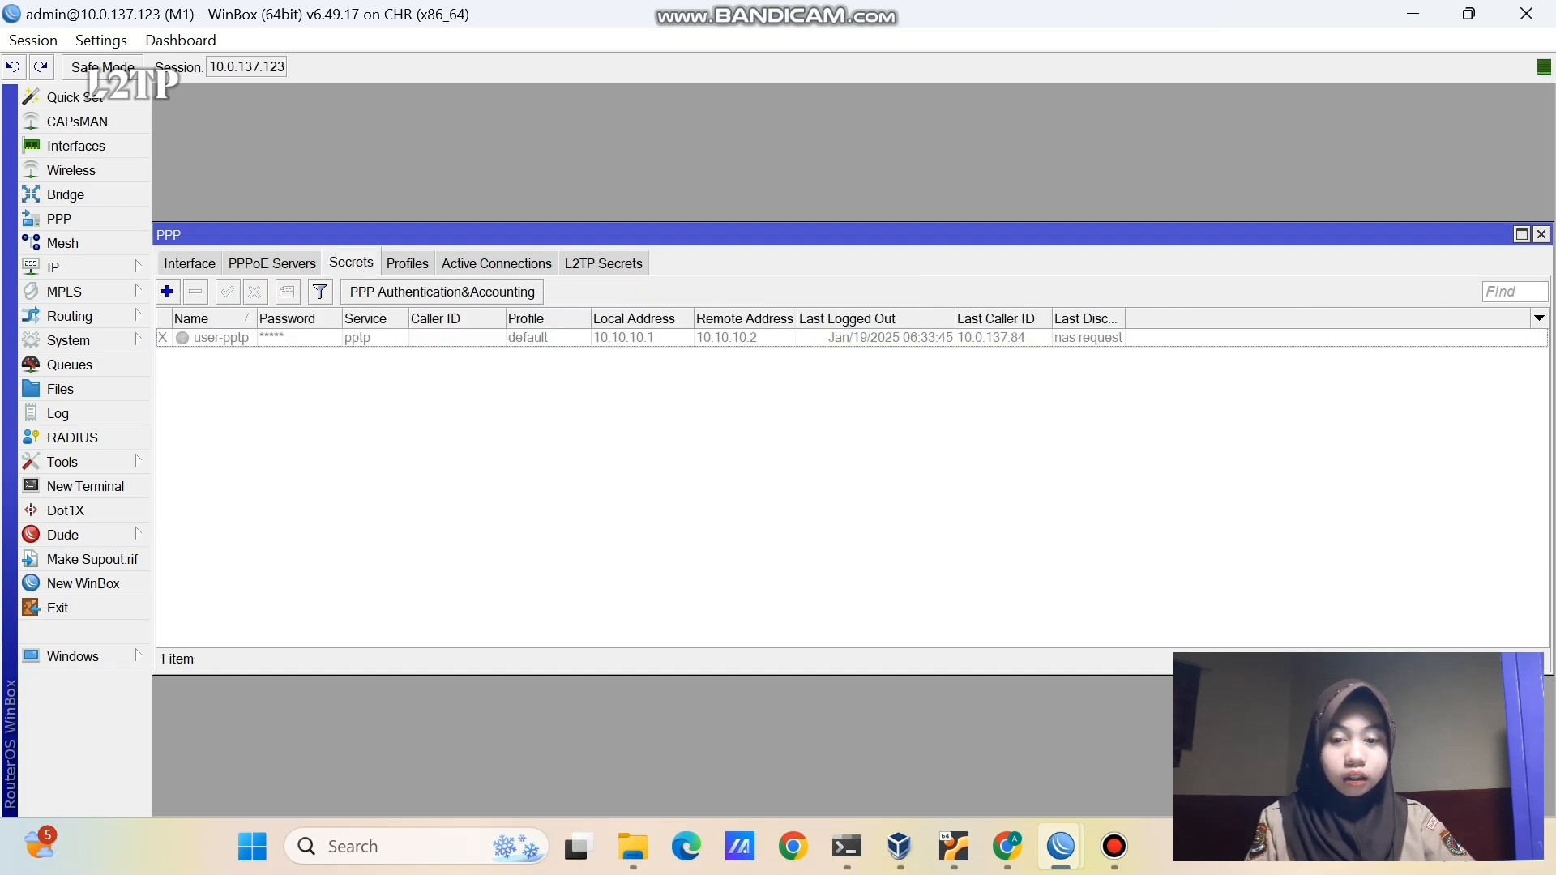
# - Disable the PPTP client interface on router M2
pyautogui.moveTo(1062, 847)
pyautogui.click(1115, 772)
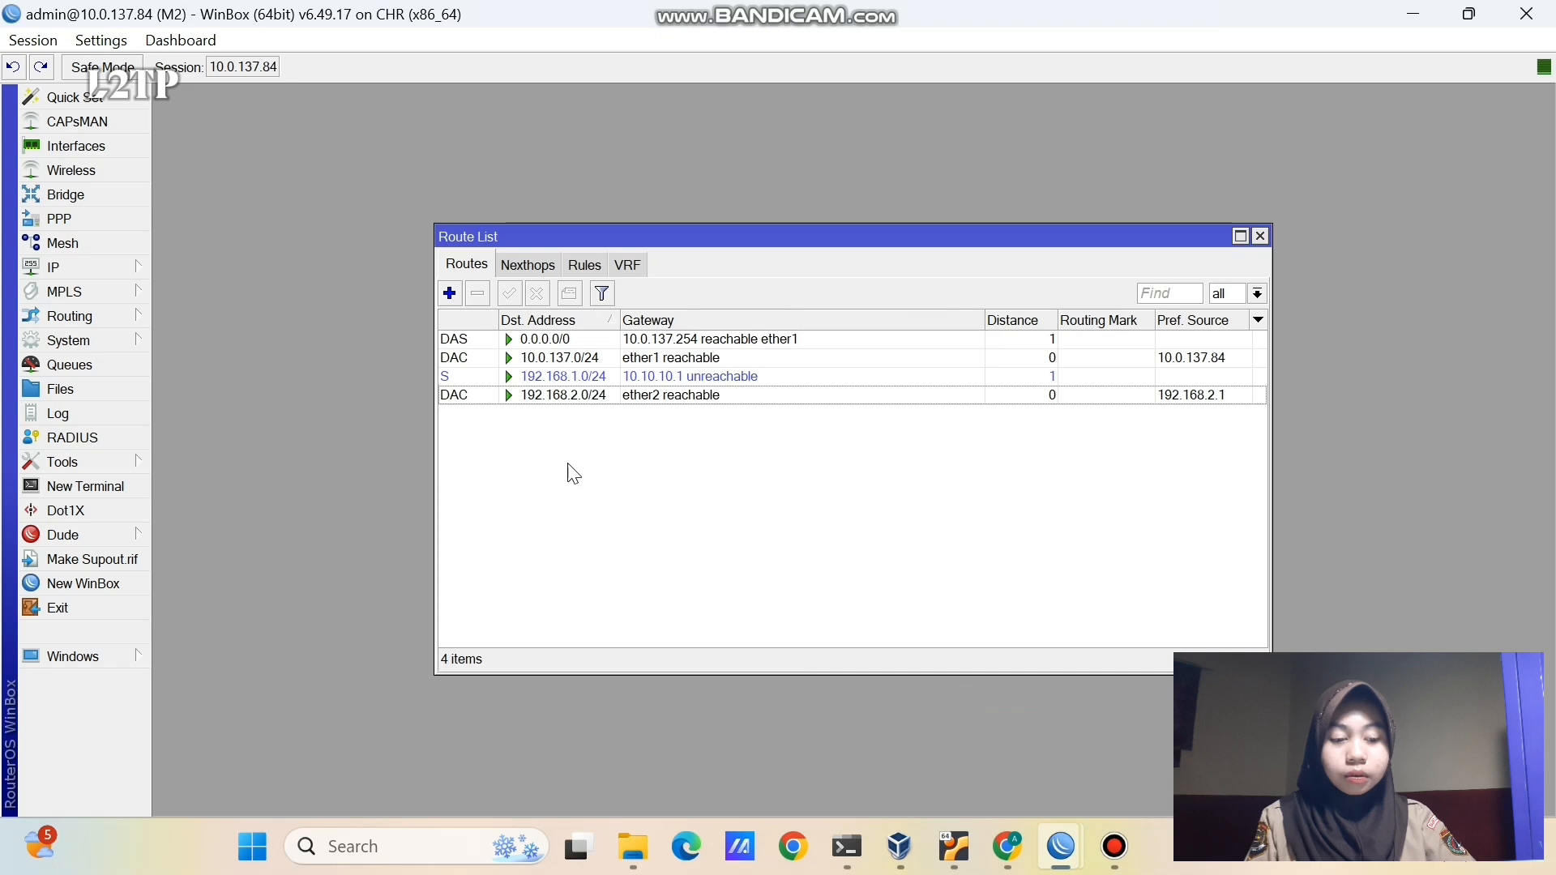
pyautogui.click(87, 219)
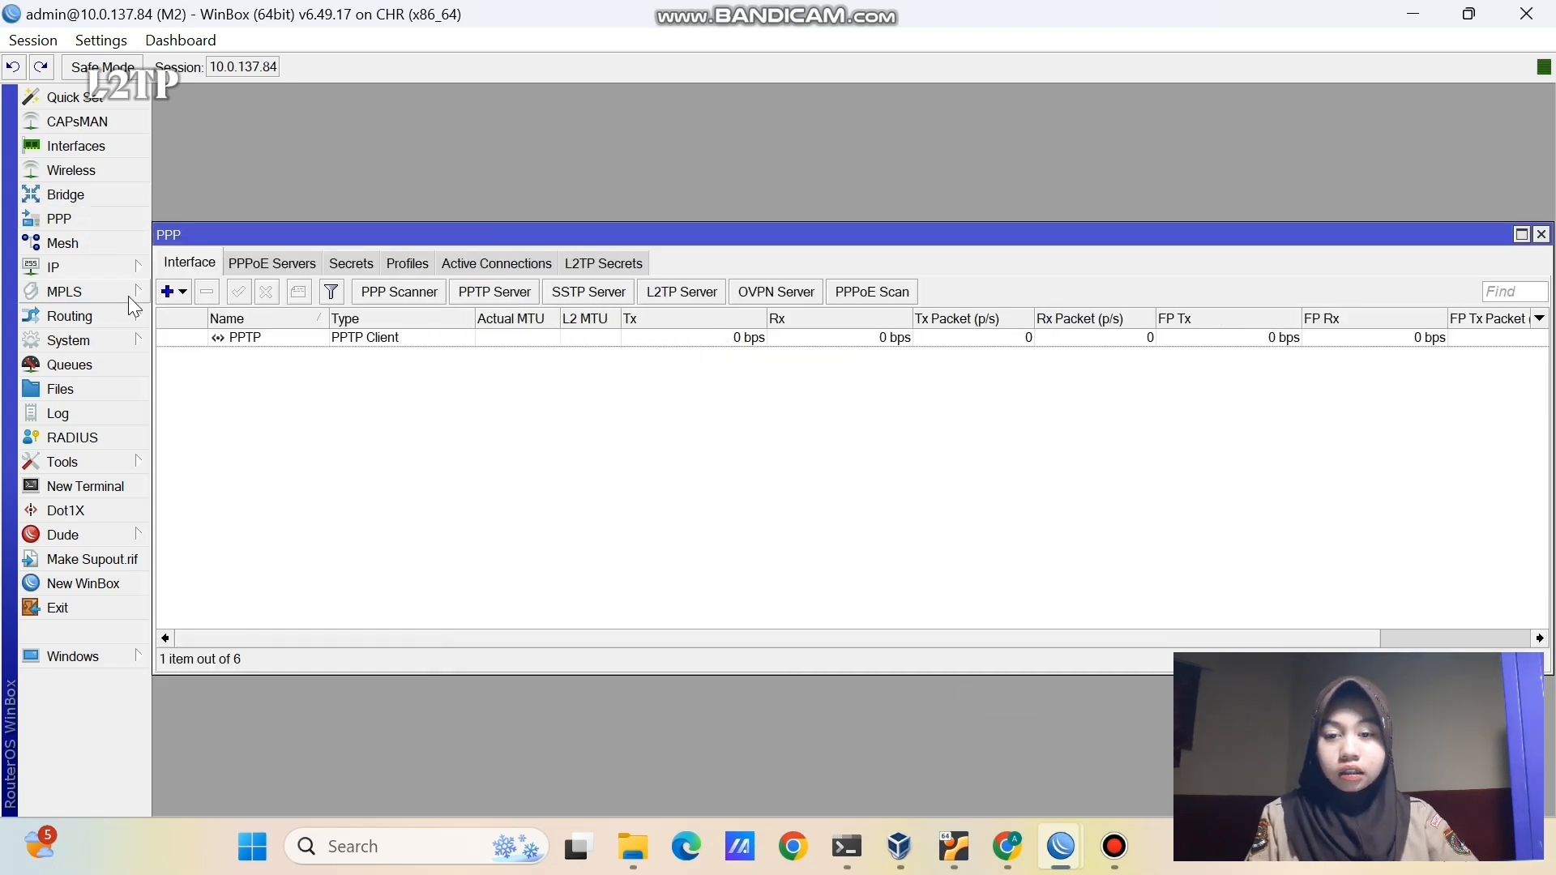
pyautogui.click(184, 341)
pyautogui.click(266, 291)
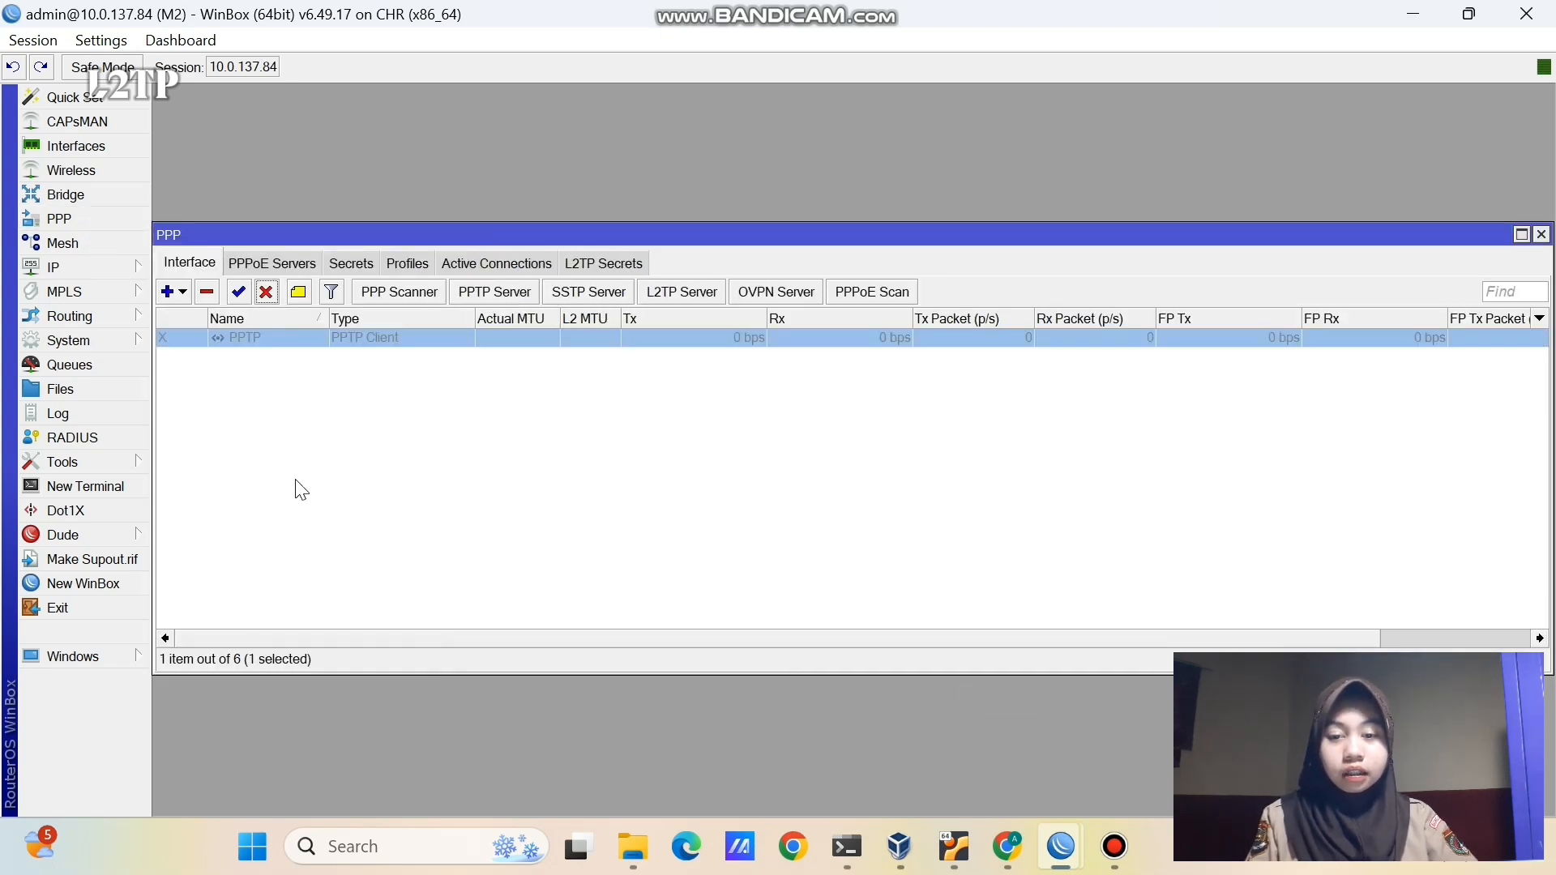
pyautogui.click(301, 489)
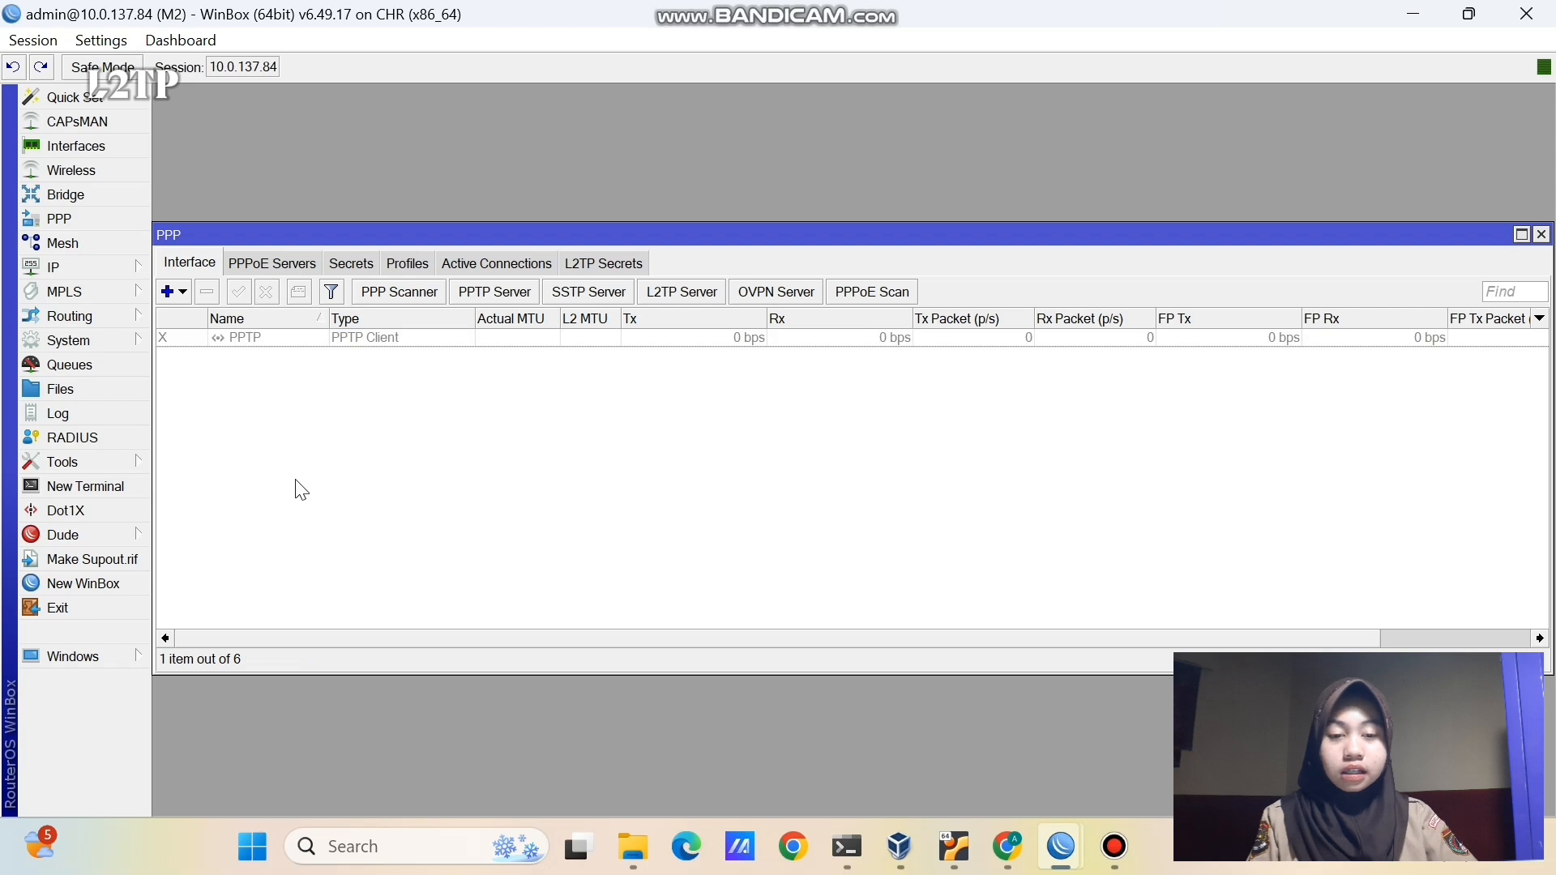
# - Disable M2's static route to 192.168.1.0/24
pyautogui.click(57, 268)
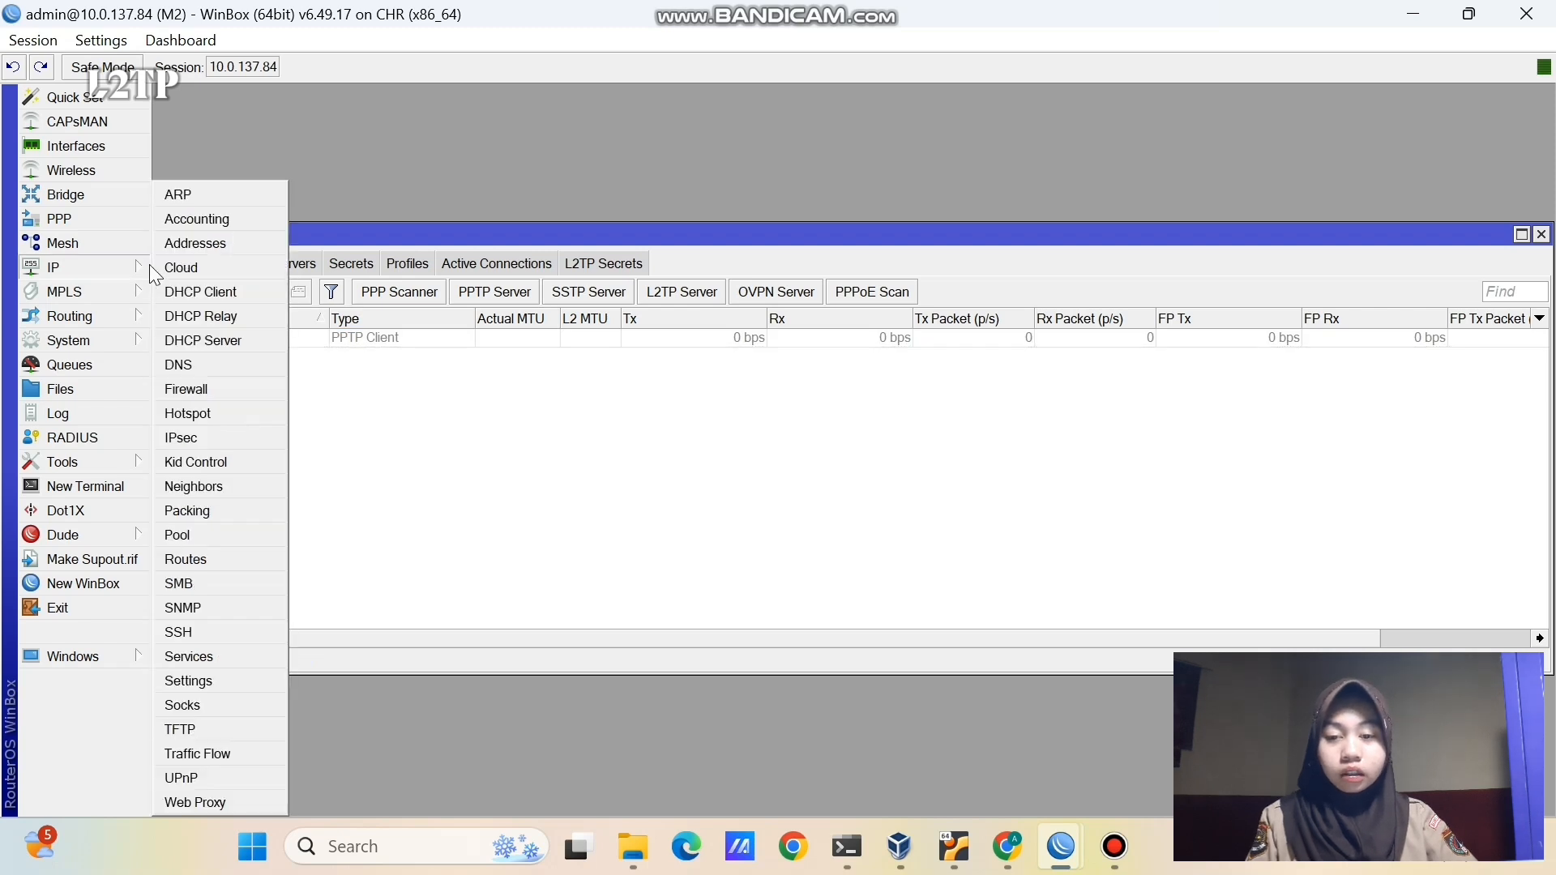
pyautogui.click(178, 559)
pyautogui.click(468, 376)
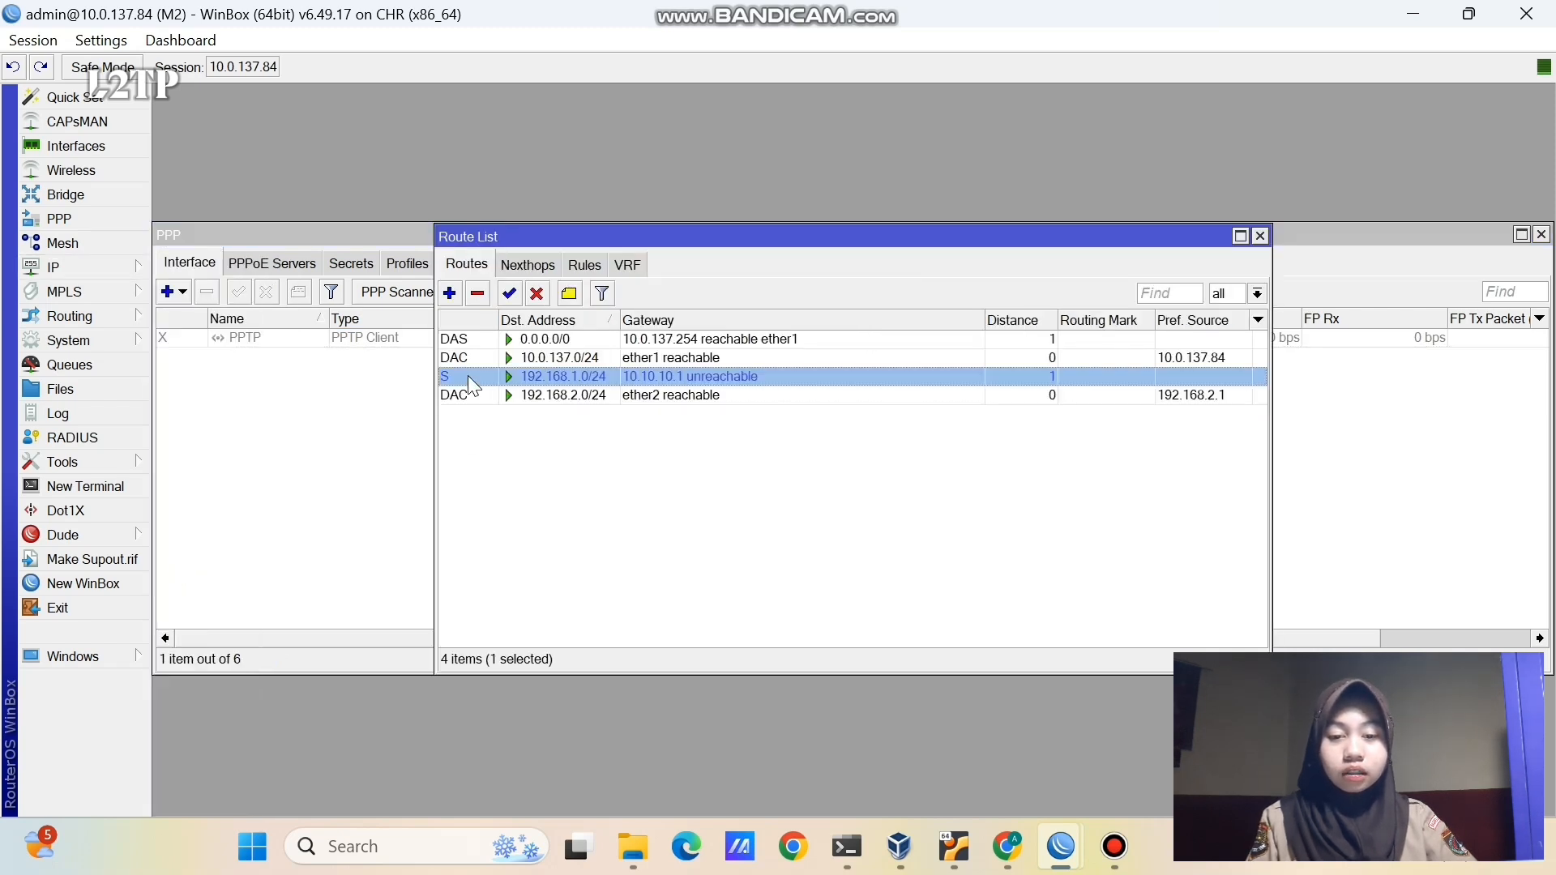
pyautogui.click(537, 294)
pyautogui.click(350, 491)
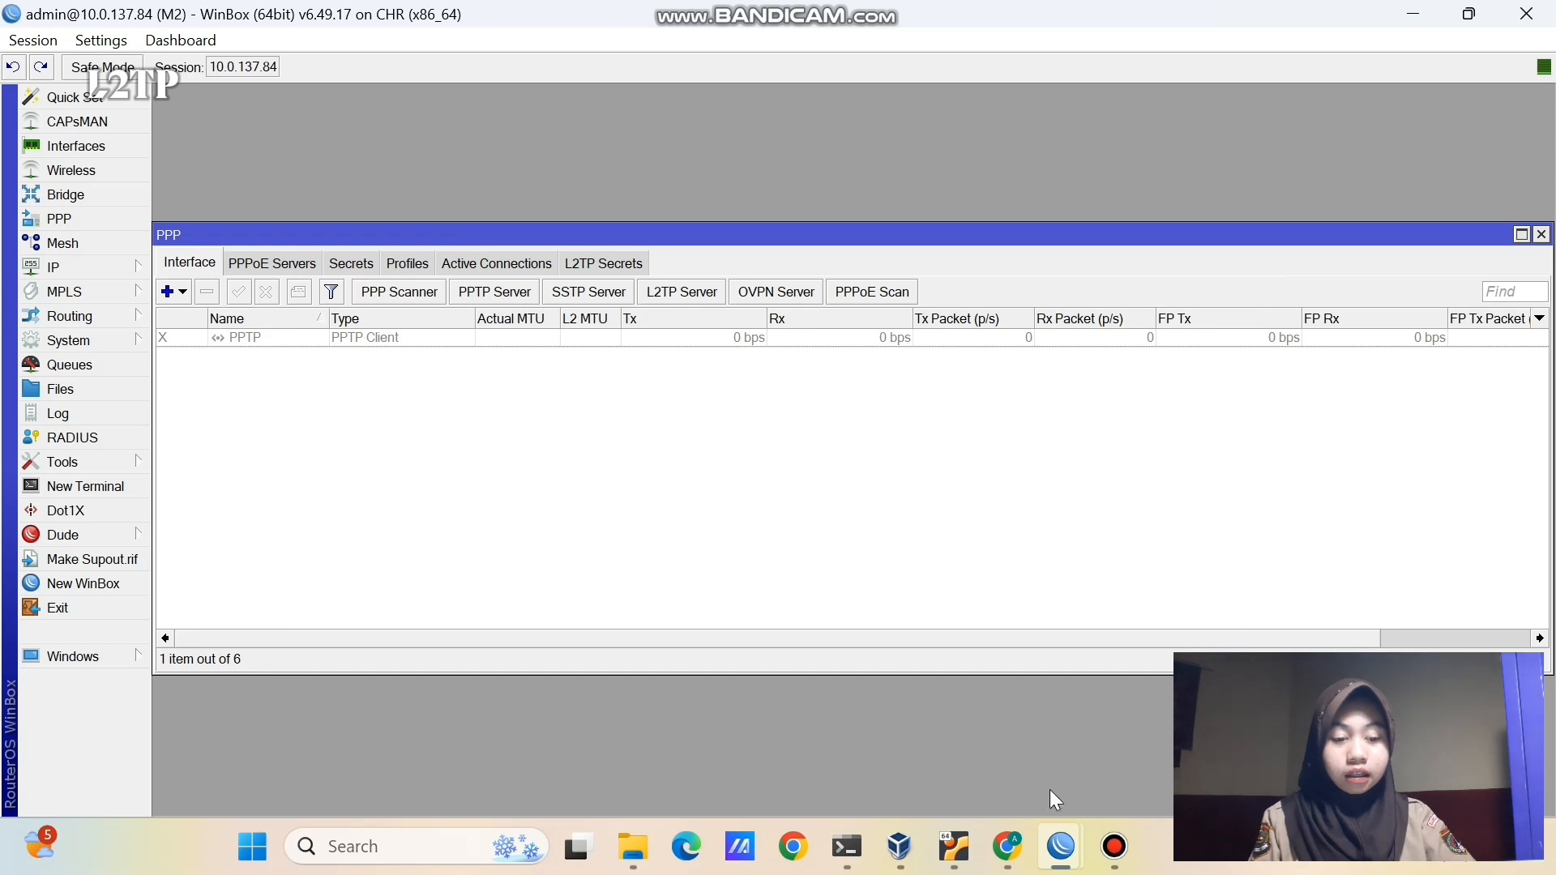
# - Disable M1's static route to 192.168.2.0/24
pyautogui.moveTo(1061, 843)
pyautogui.click(1013, 773)
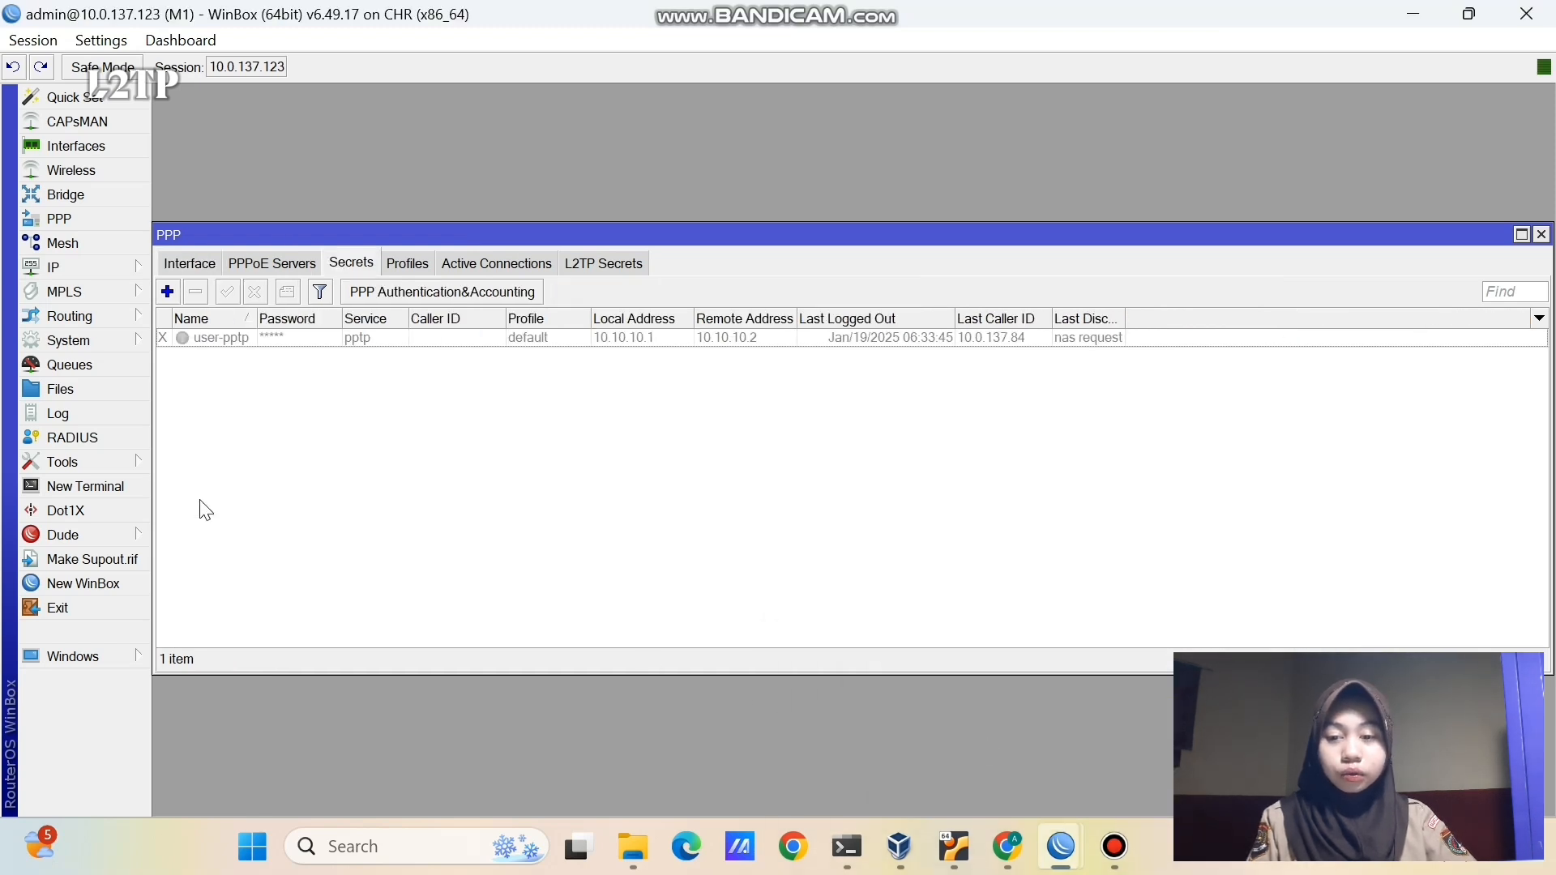
pyautogui.click(108, 269)
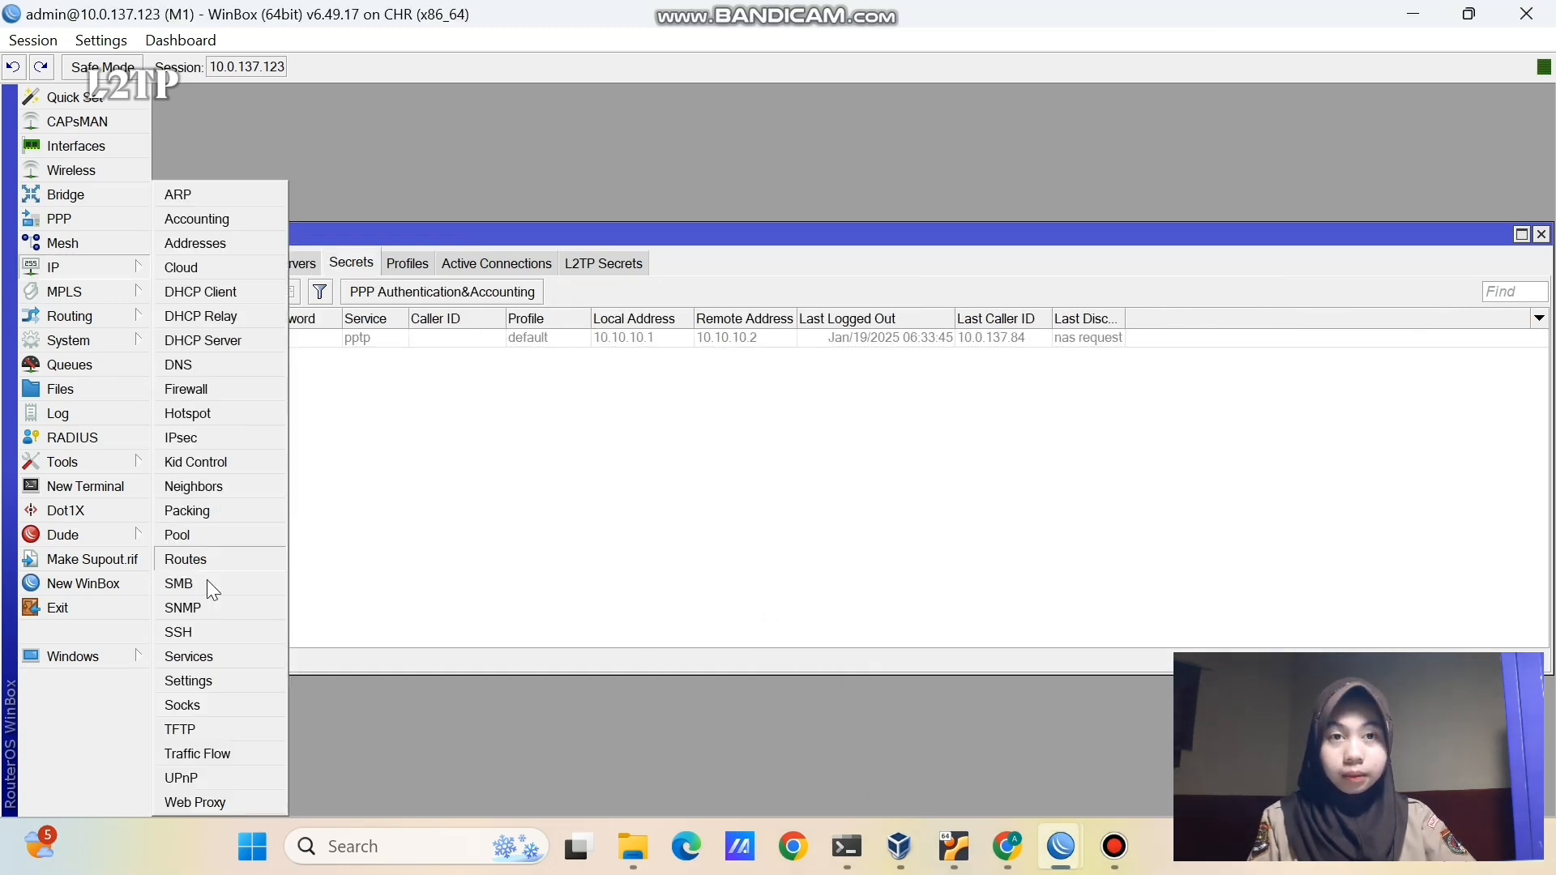
pyautogui.click(208, 559)
pyautogui.click(498, 397)
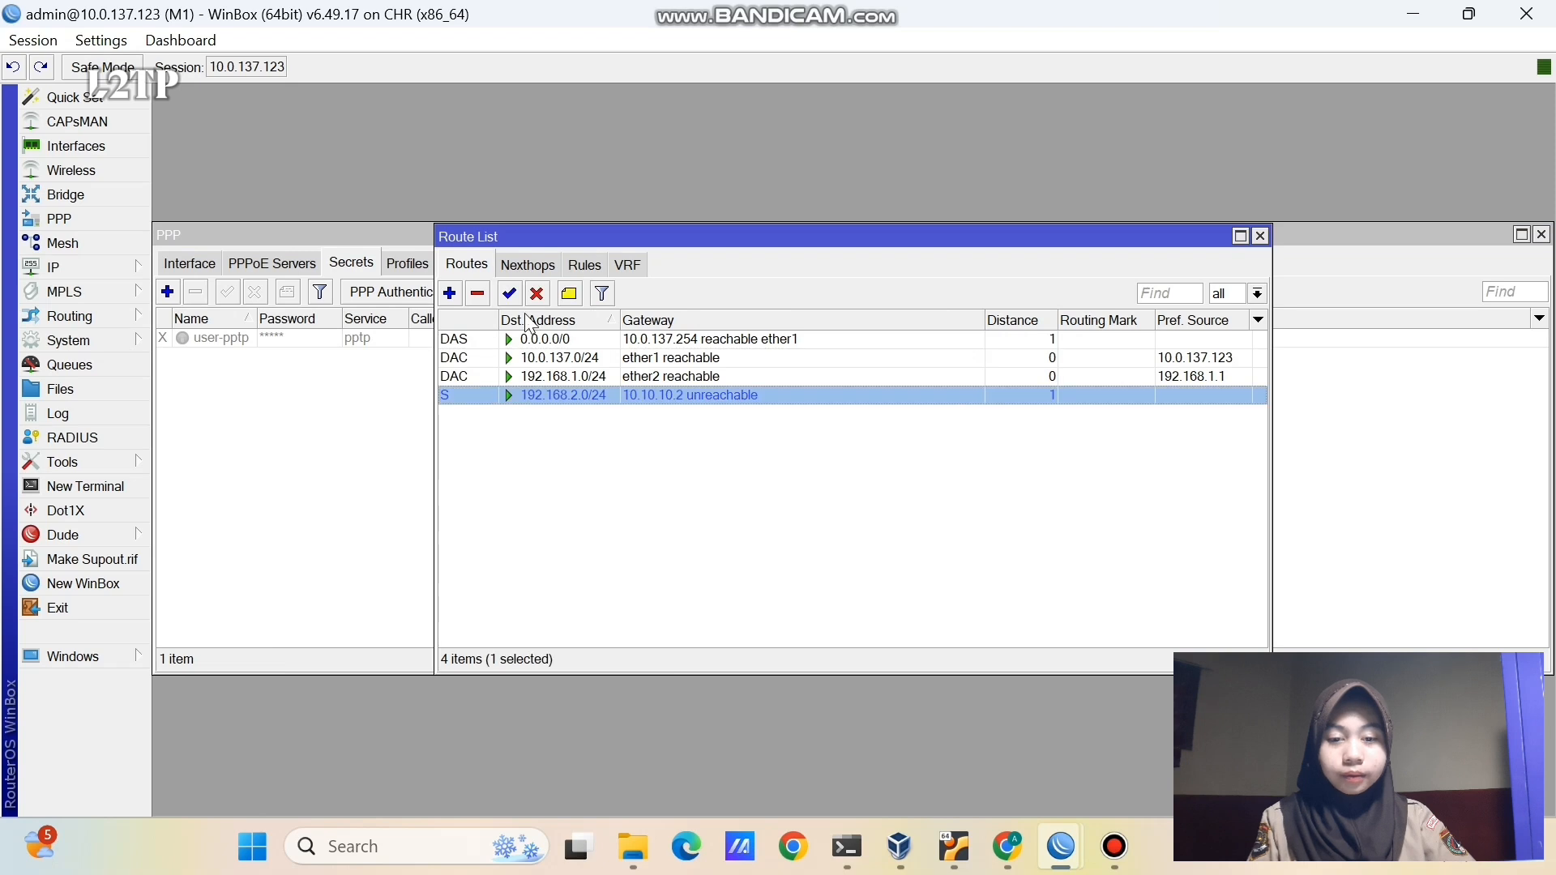
pyautogui.click(538, 293)
pyautogui.click(549, 586)
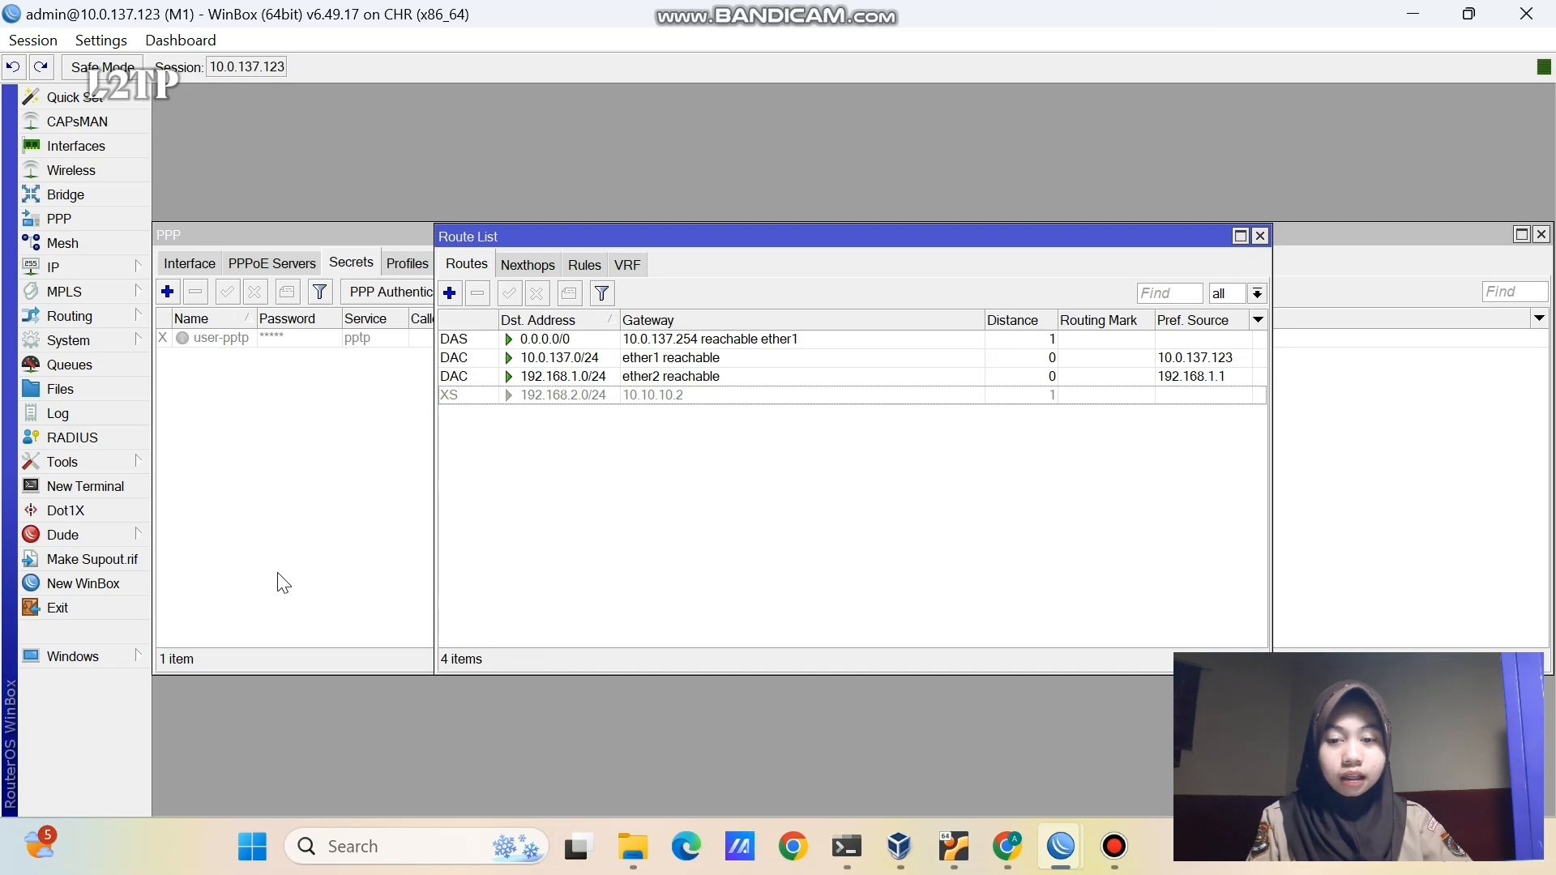
pyautogui.click(80, 217)
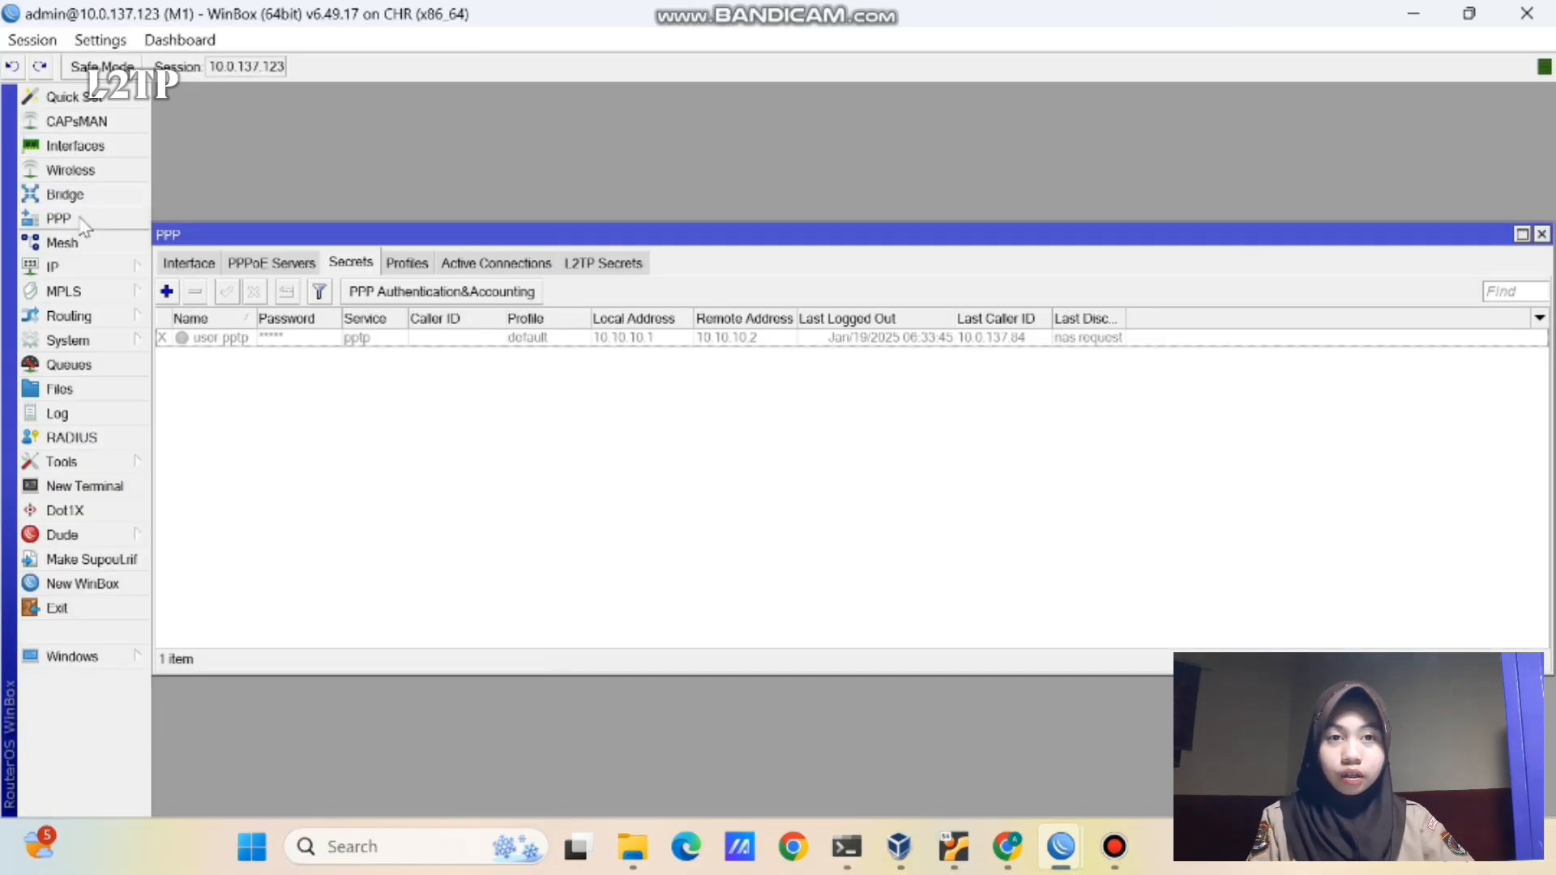
# - Enable M1's L2TP server with Use IPsec set to yes and the IPsec secret entered
pyautogui.click(193, 264)
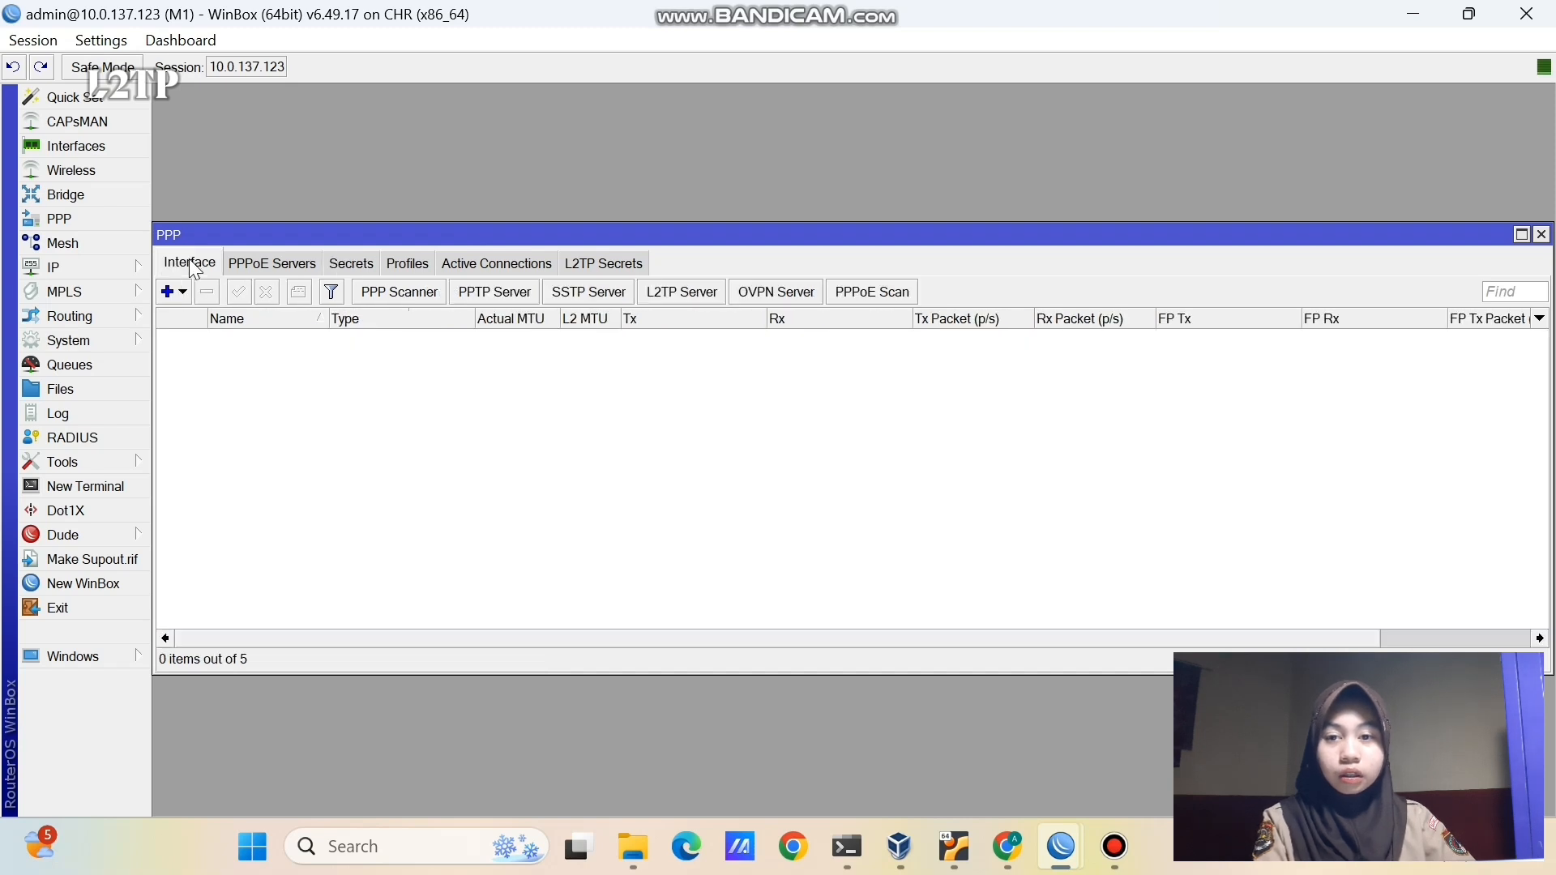
pyautogui.click(687, 290)
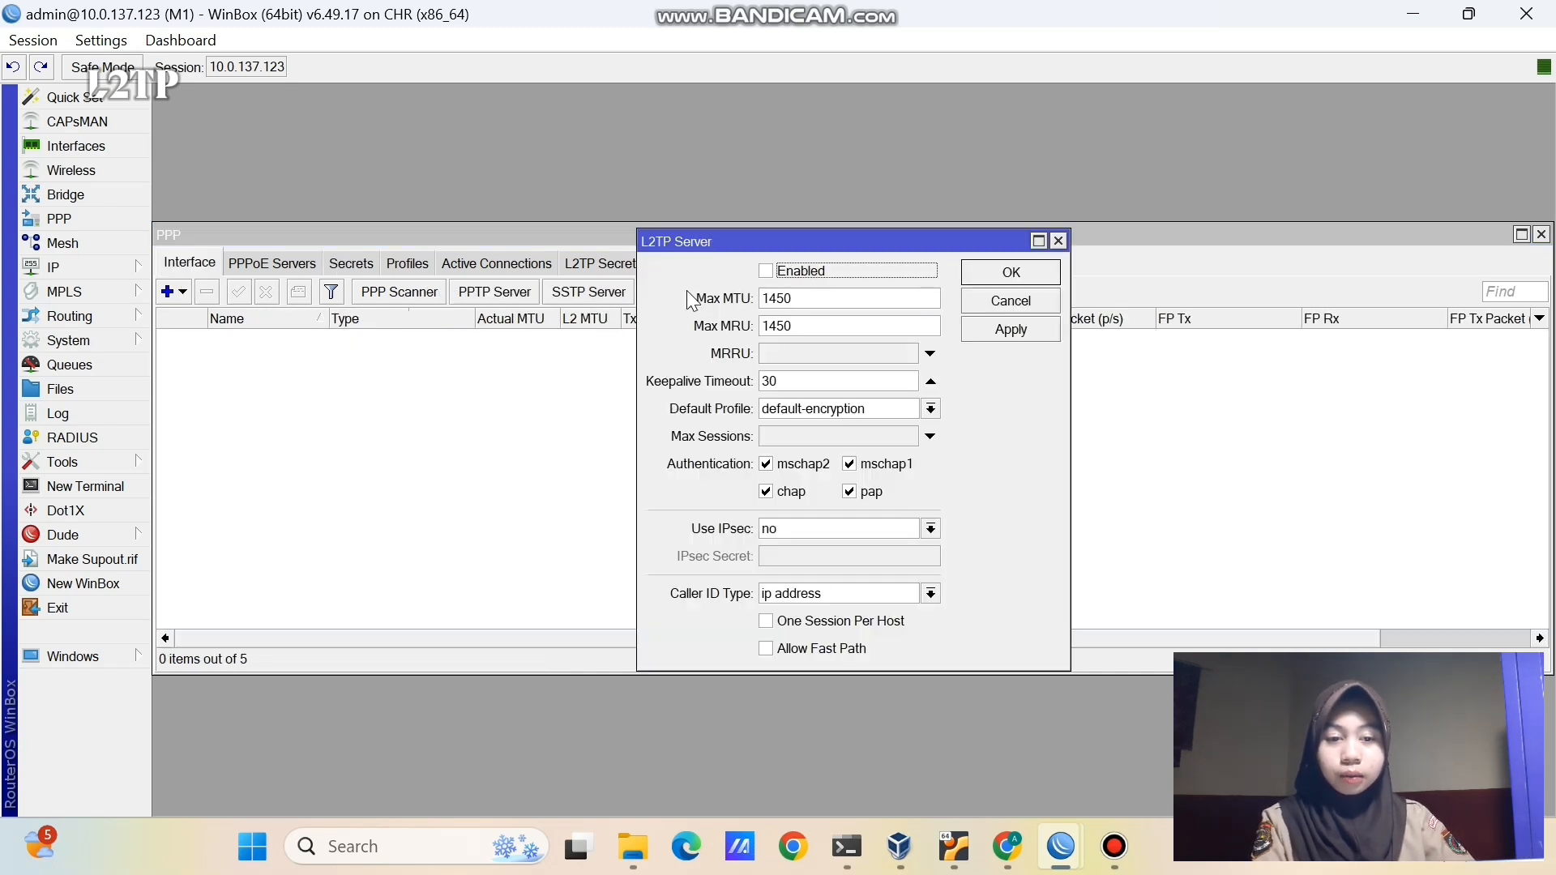
pyautogui.click(765, 271)
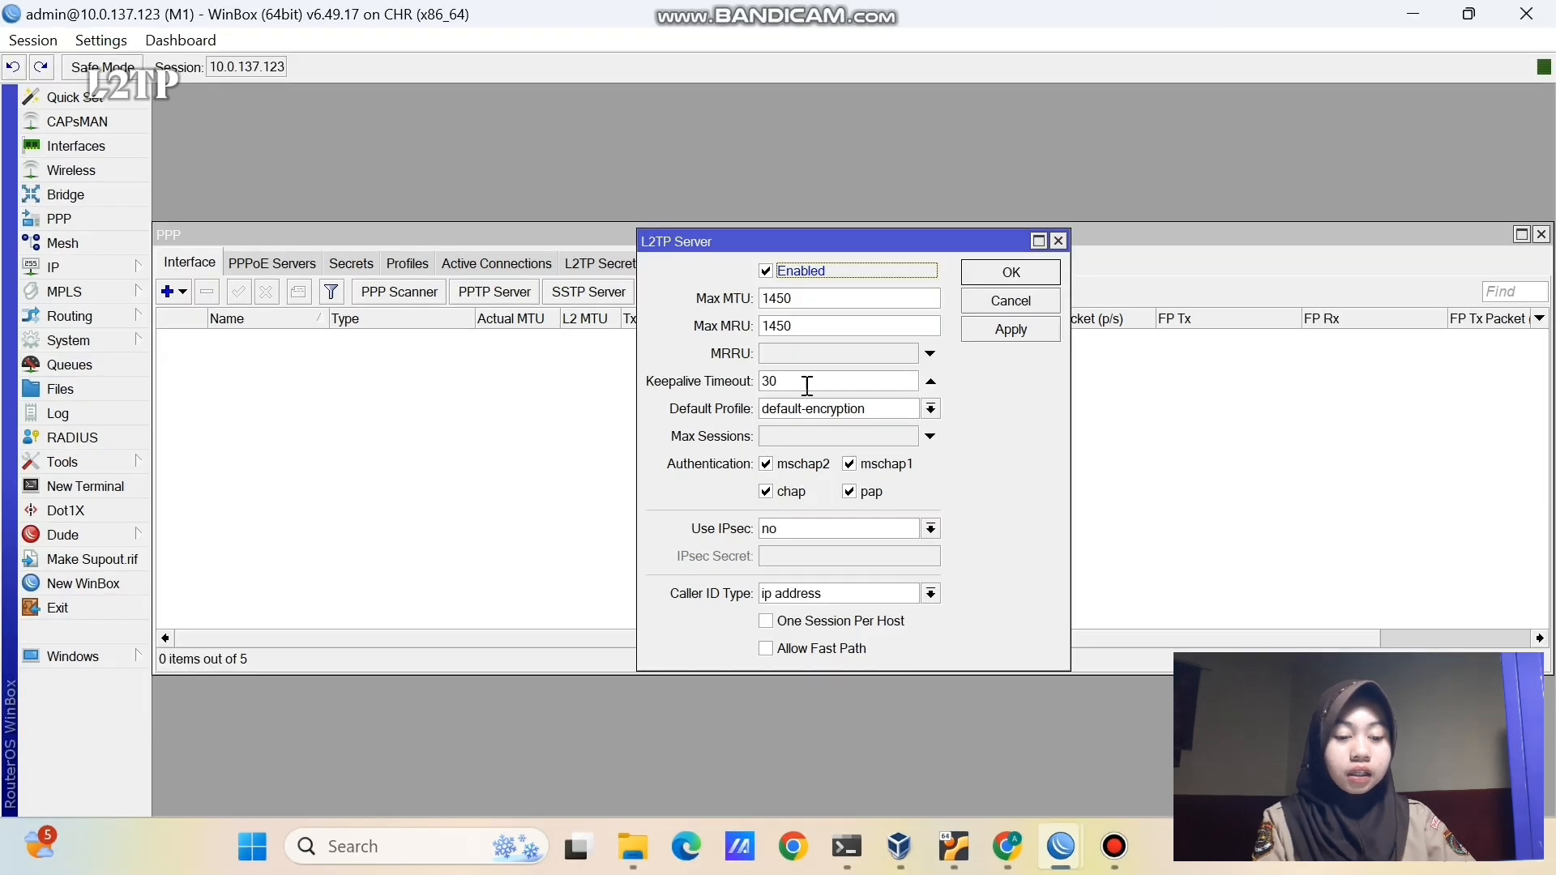
pyautogui.click(814, 528)
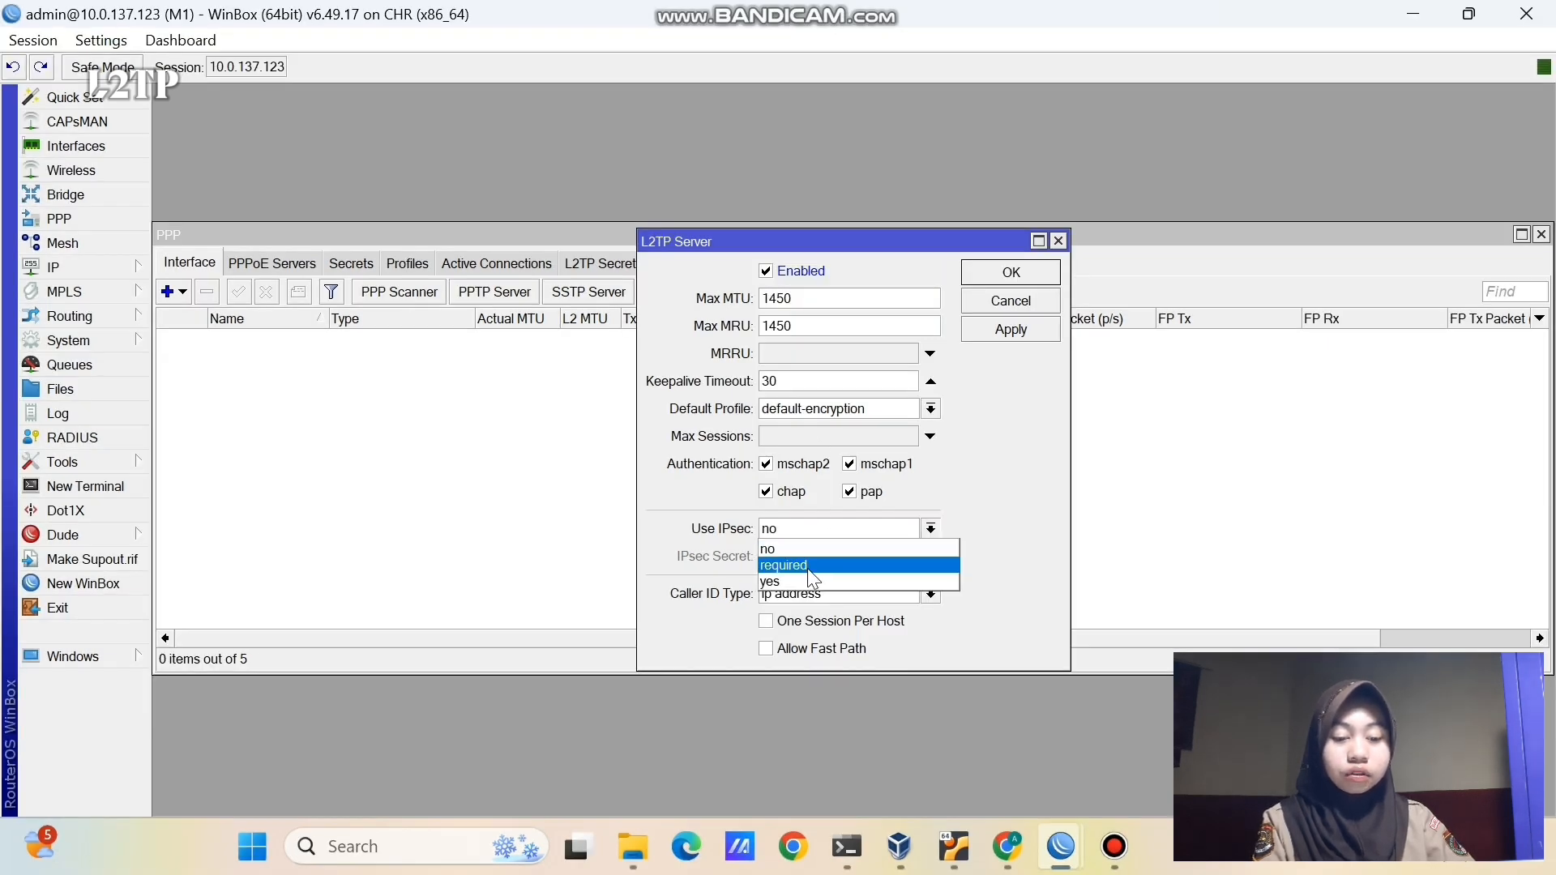
pyautogui.click(807, 567)
pyautogui.click(811, 531)
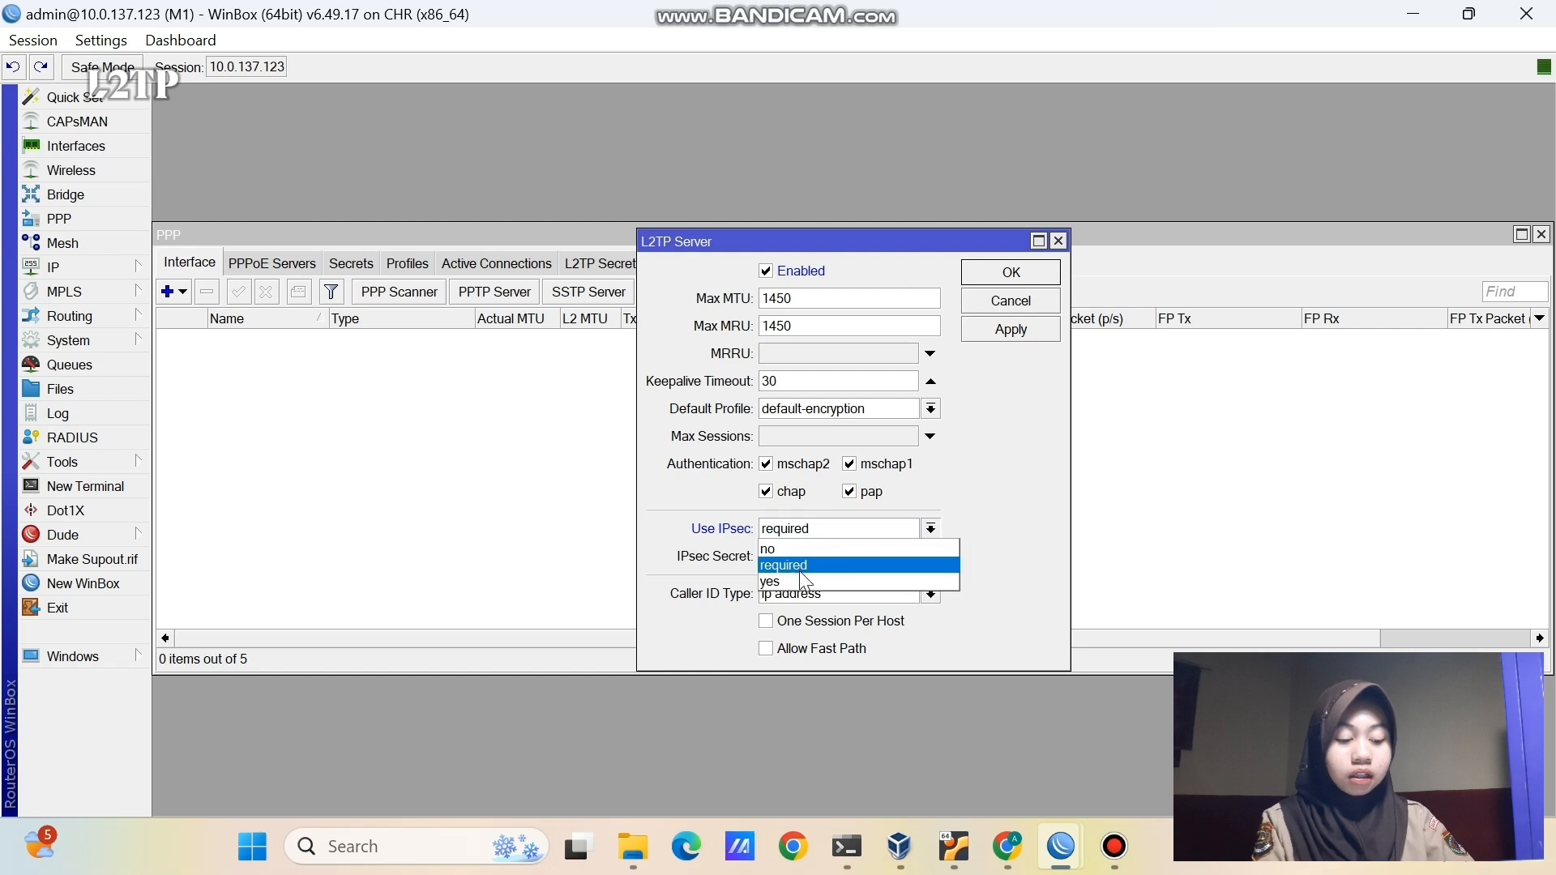
pyautogui.click(799, 577)
pyautogui.click(793, 559)
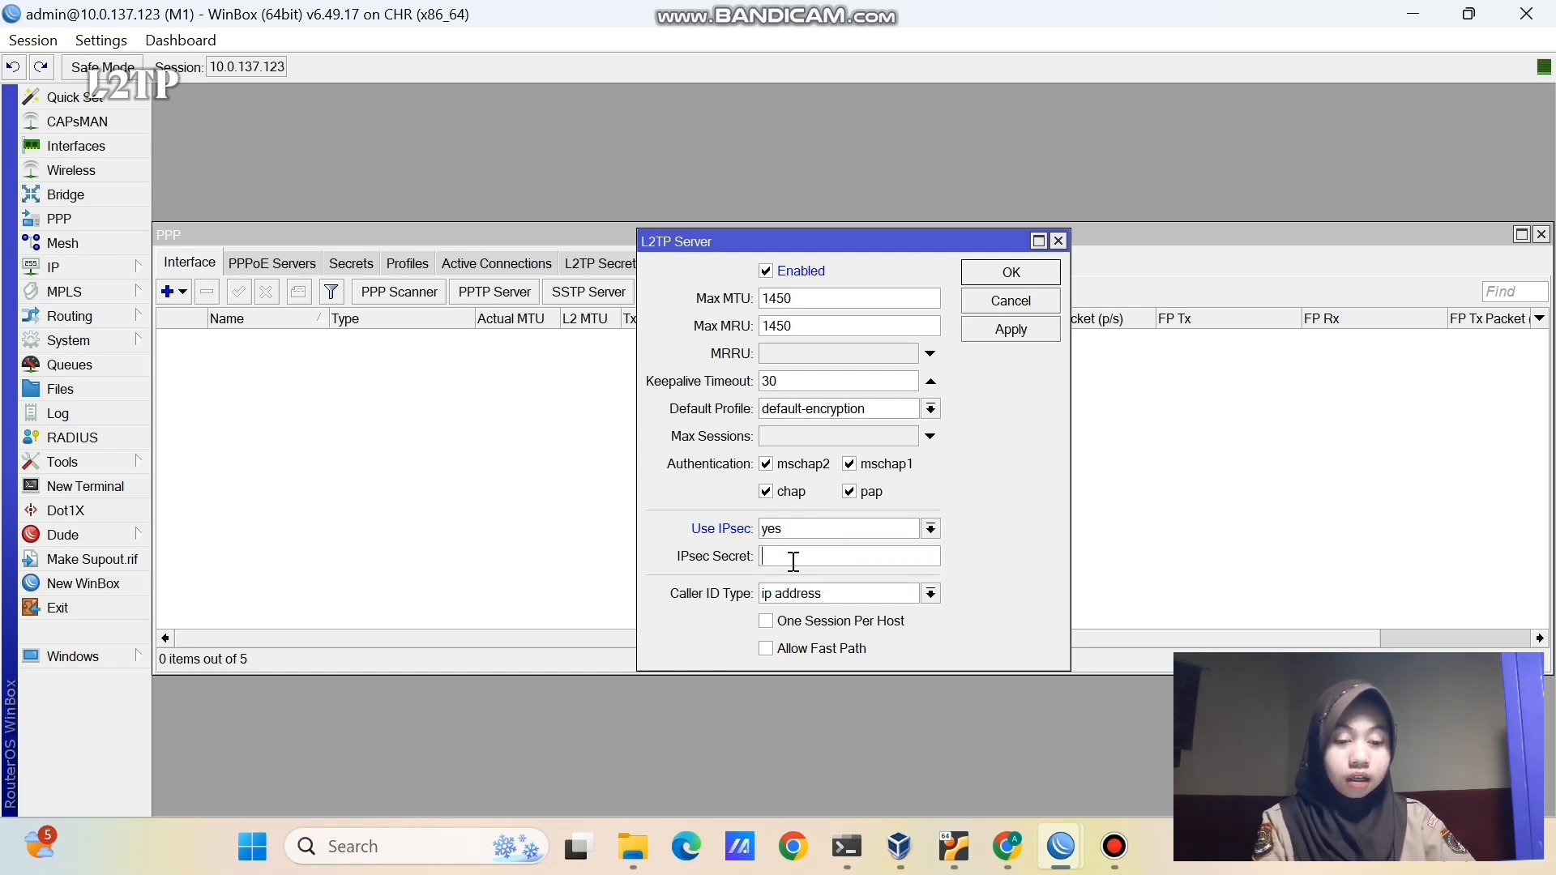
pyautogui.write('12345')
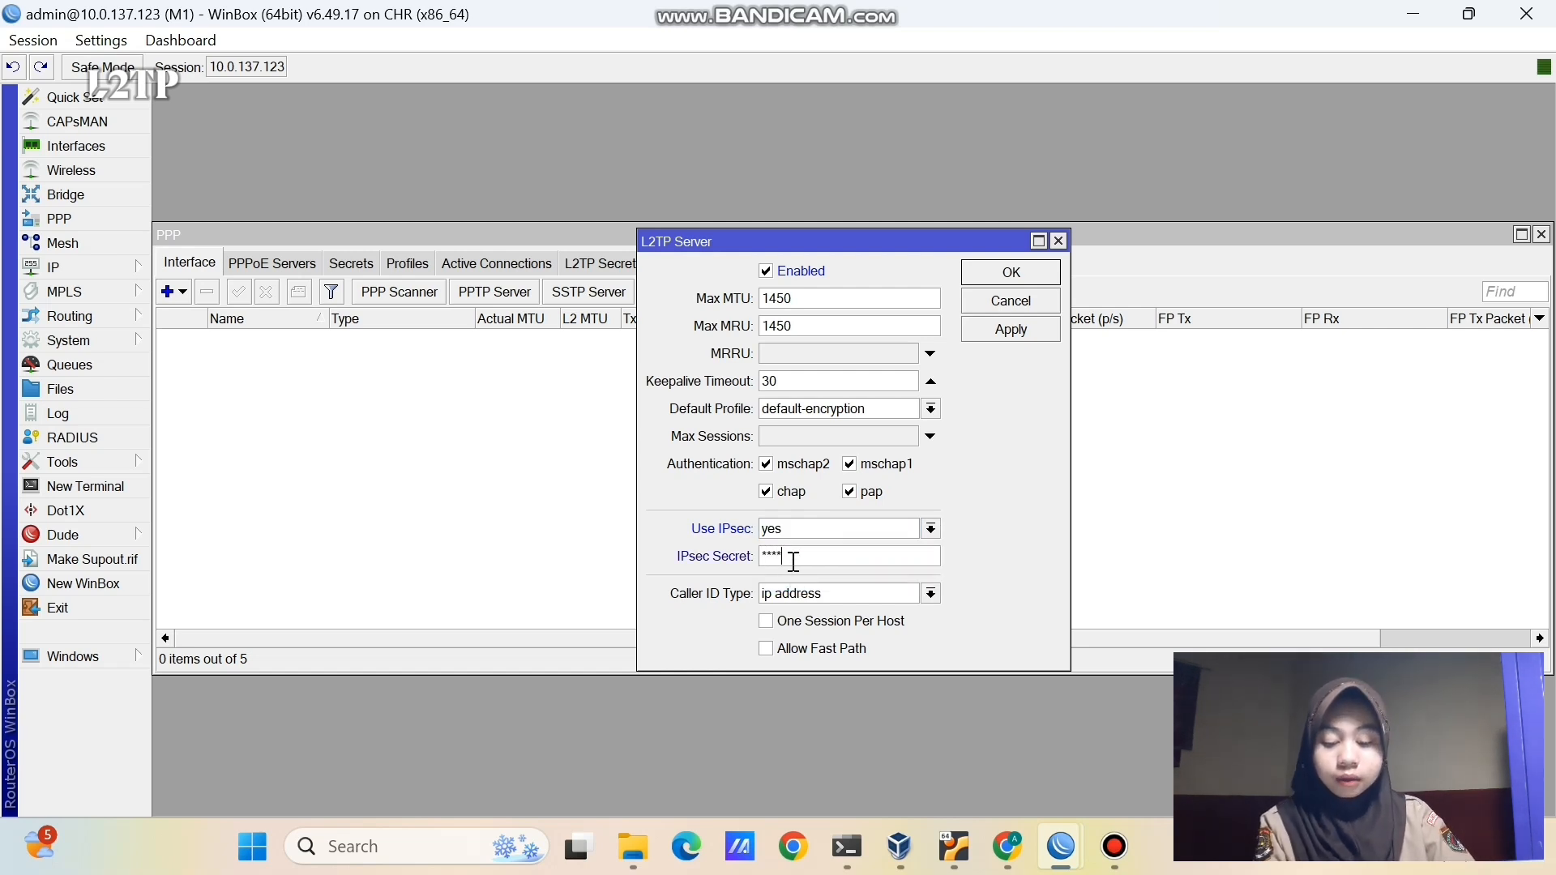
pyautogui.click(1013, 271)
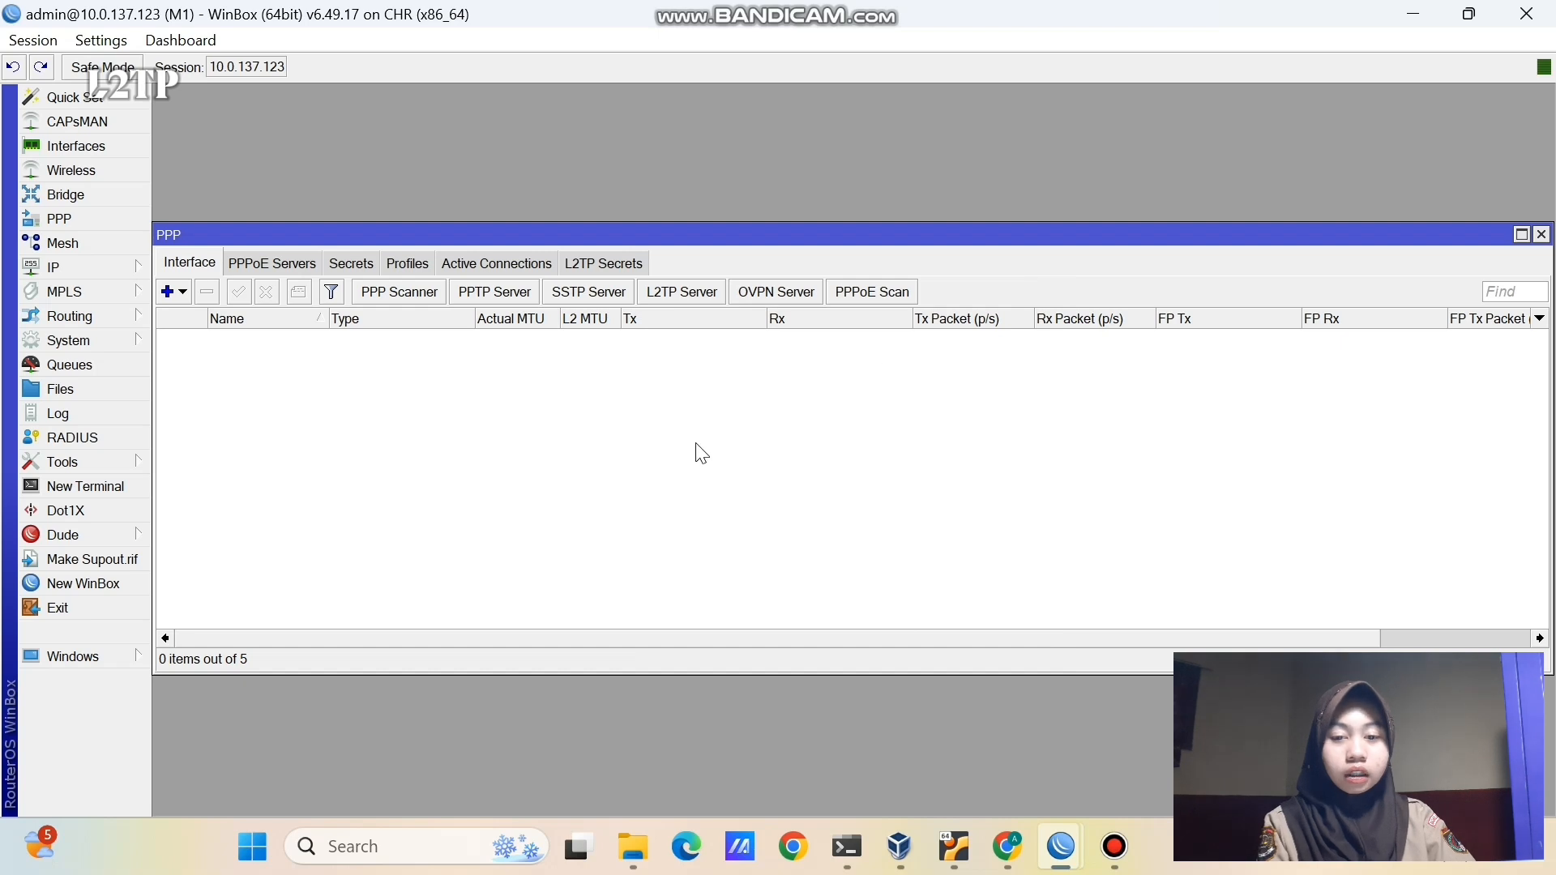
# - Create PPP secret user-l2tp restricted to the l2tp service
pyautogui.click(366, 264)
pyautogui.click(168, 292)
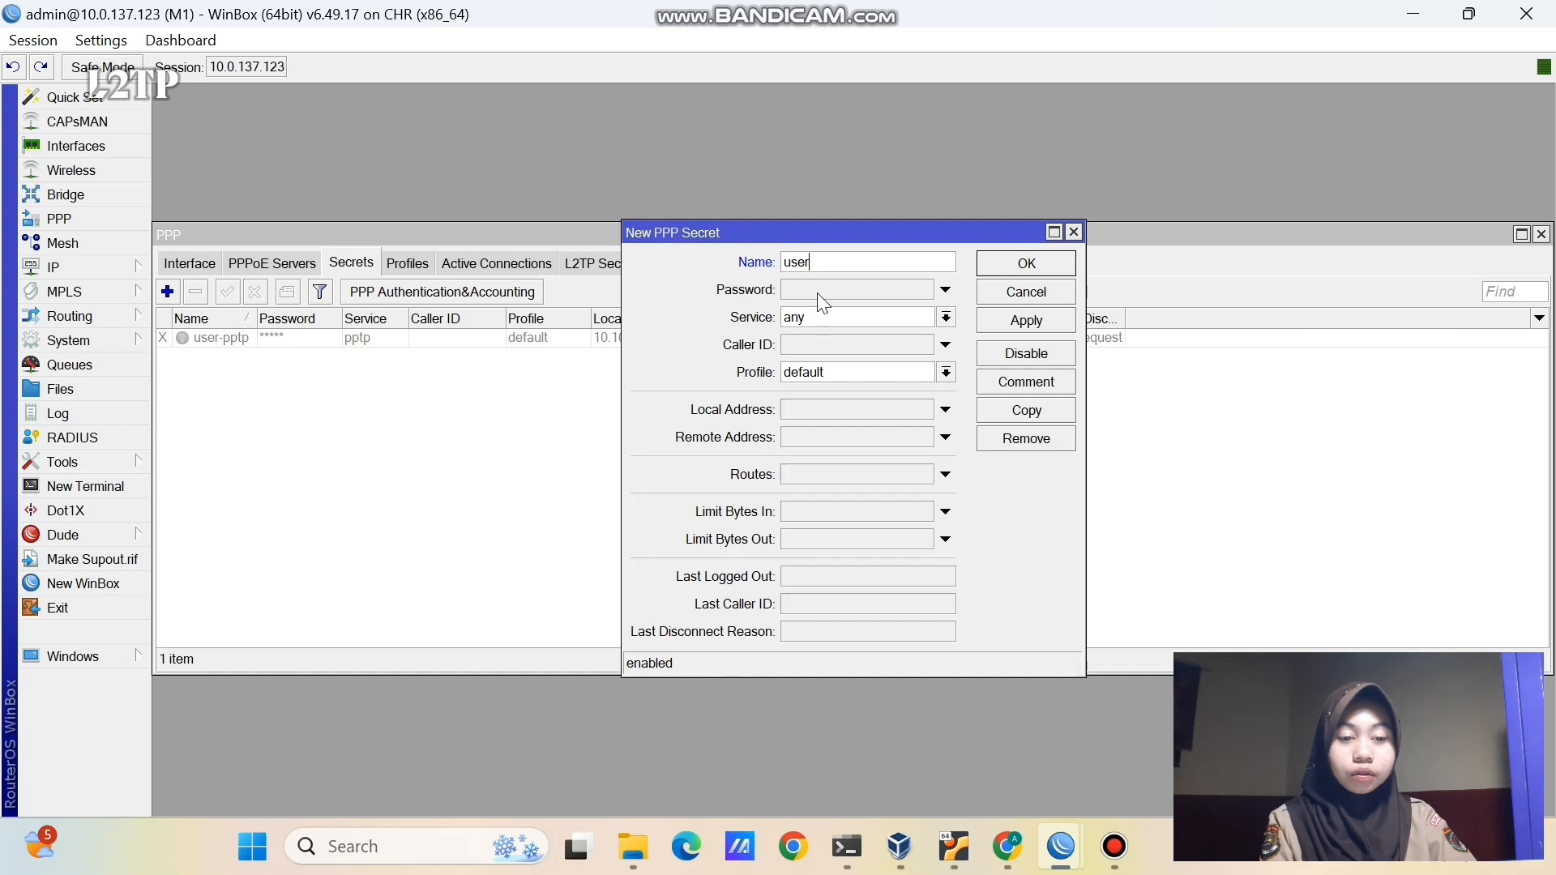
pyautogui.write('user-l2')
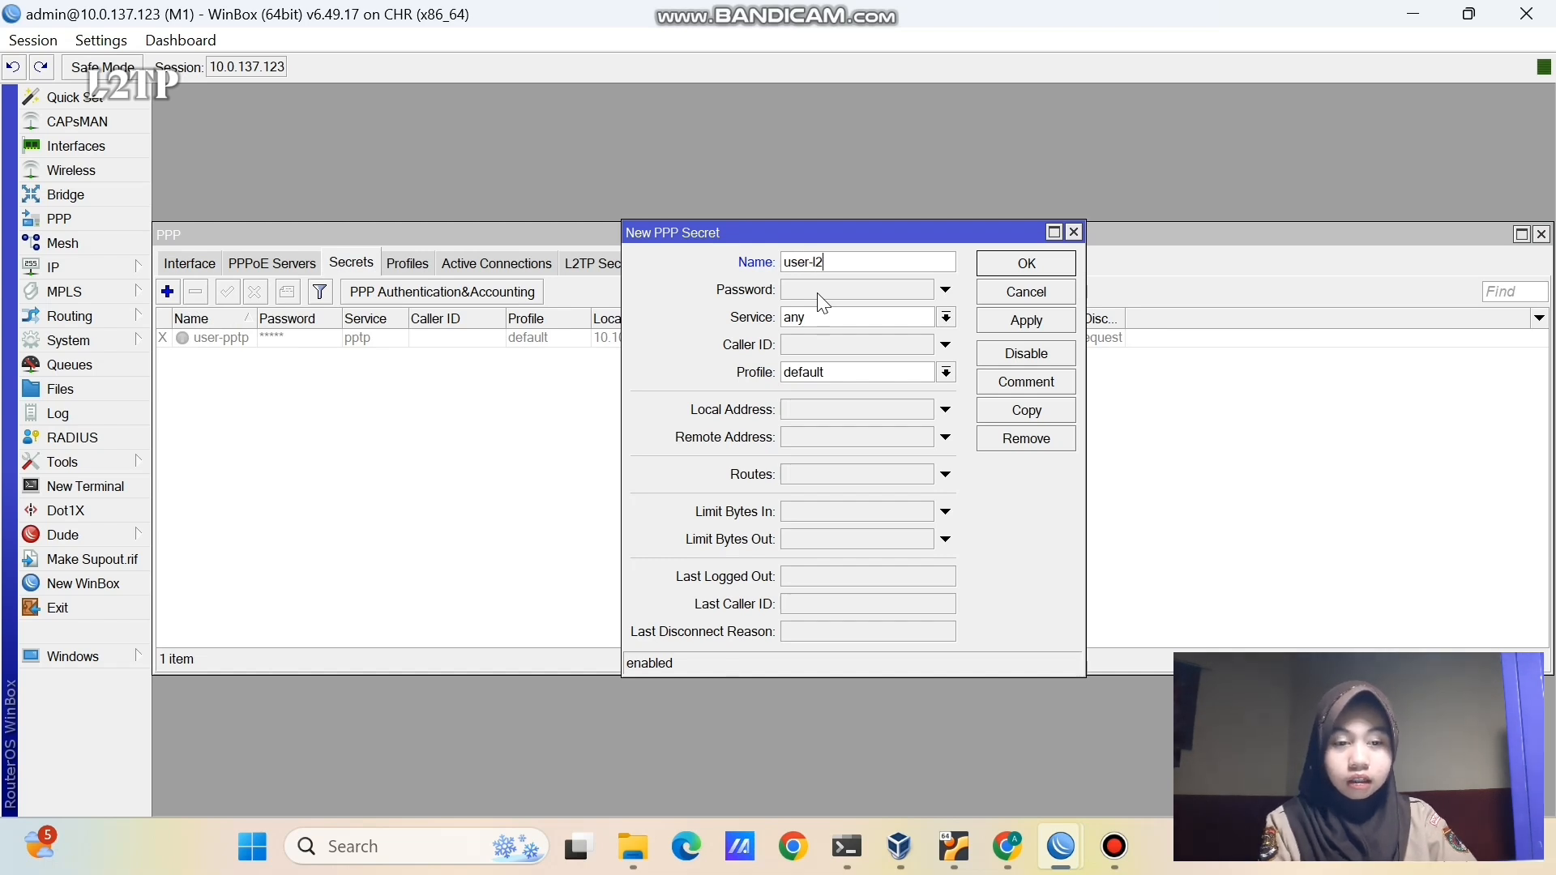
pyautogui.write('tp')
pyautogui.click(816, 288)
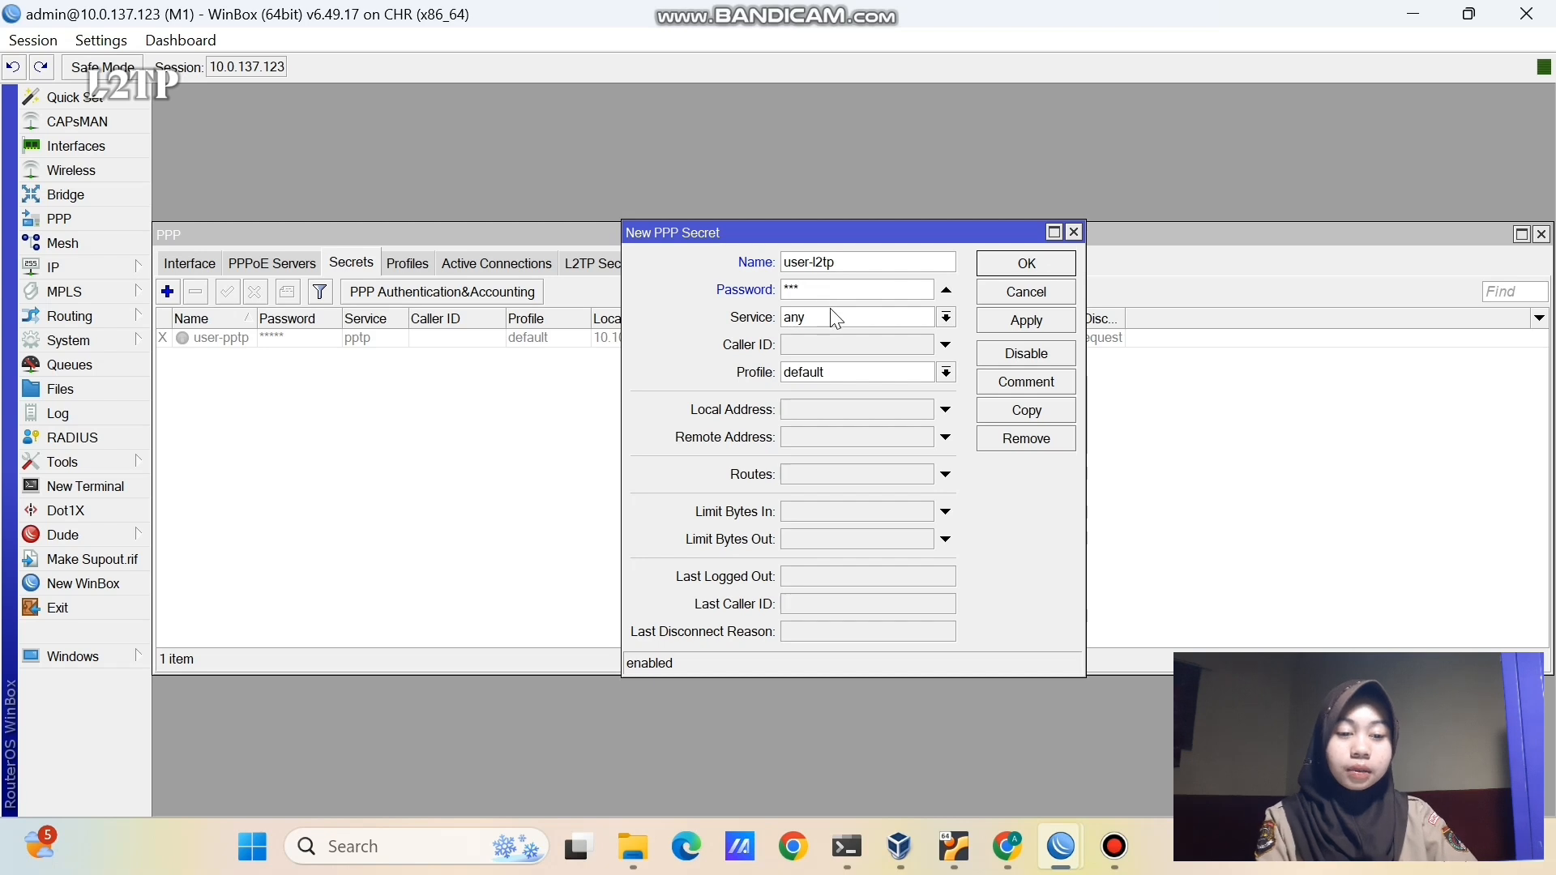
pyautogui.click(834, 318)
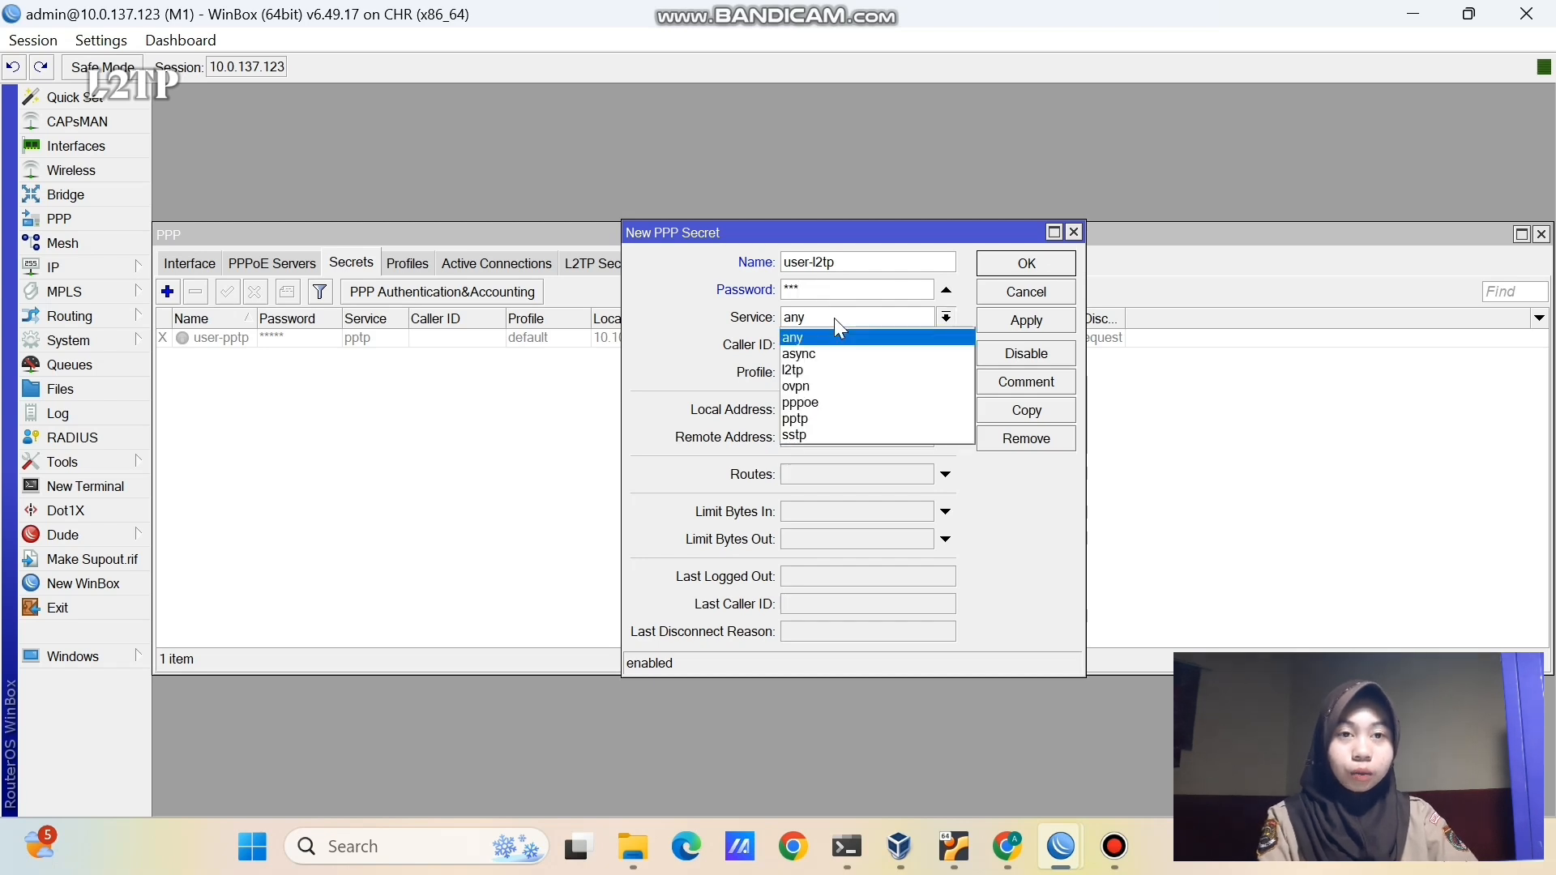
pyautogui.click(833, 371)
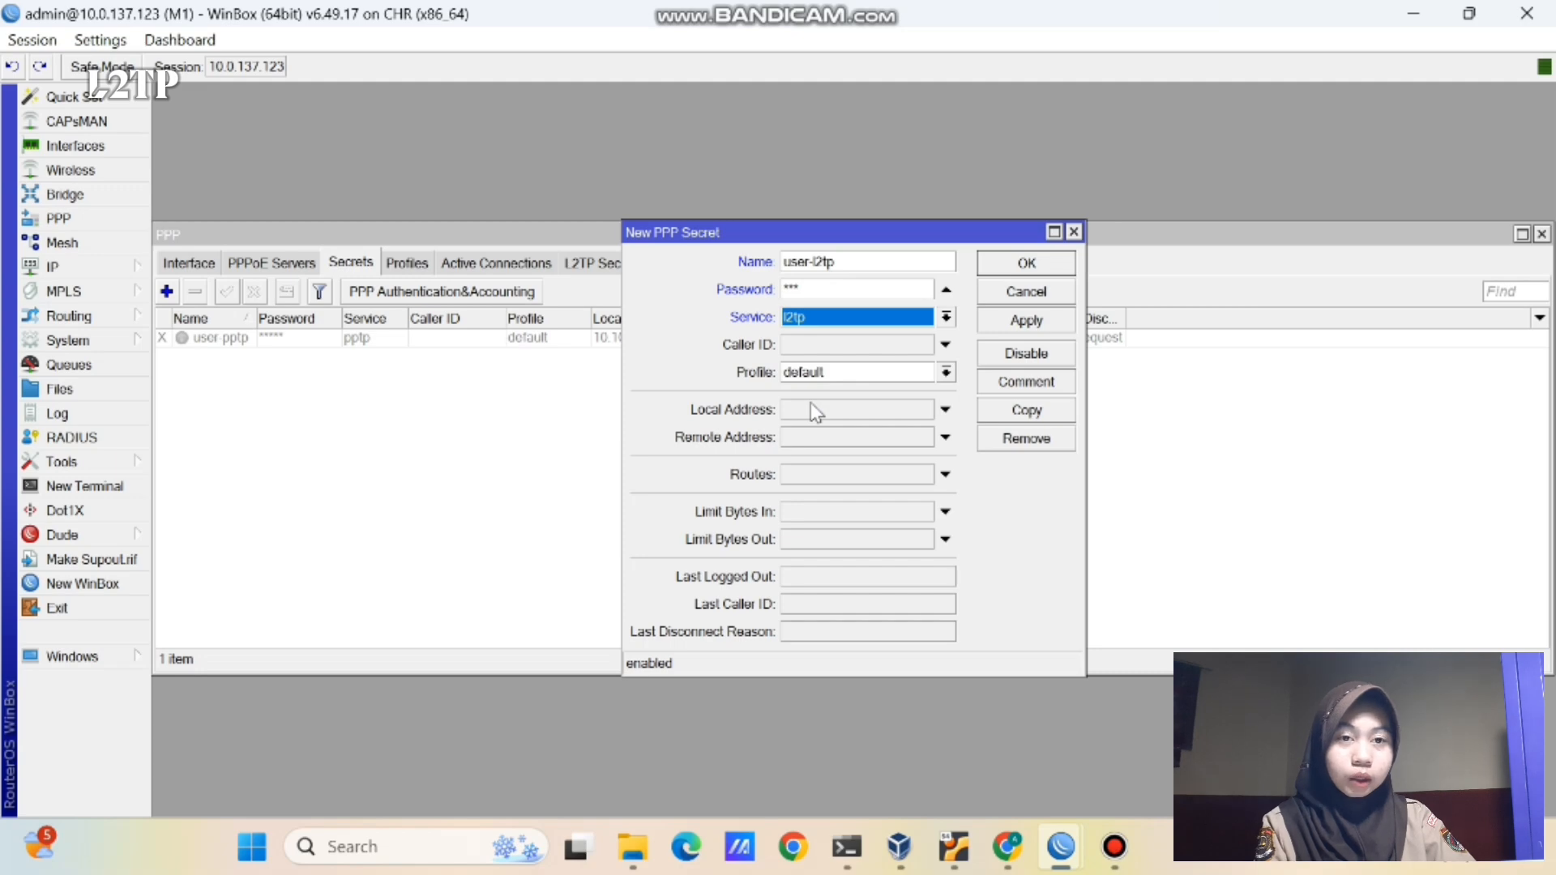
# - Give the secret local address 10.10.10.1 and remote 10.10.10.2, save it, and switch to router M2
pyautogui.click(811, 404)
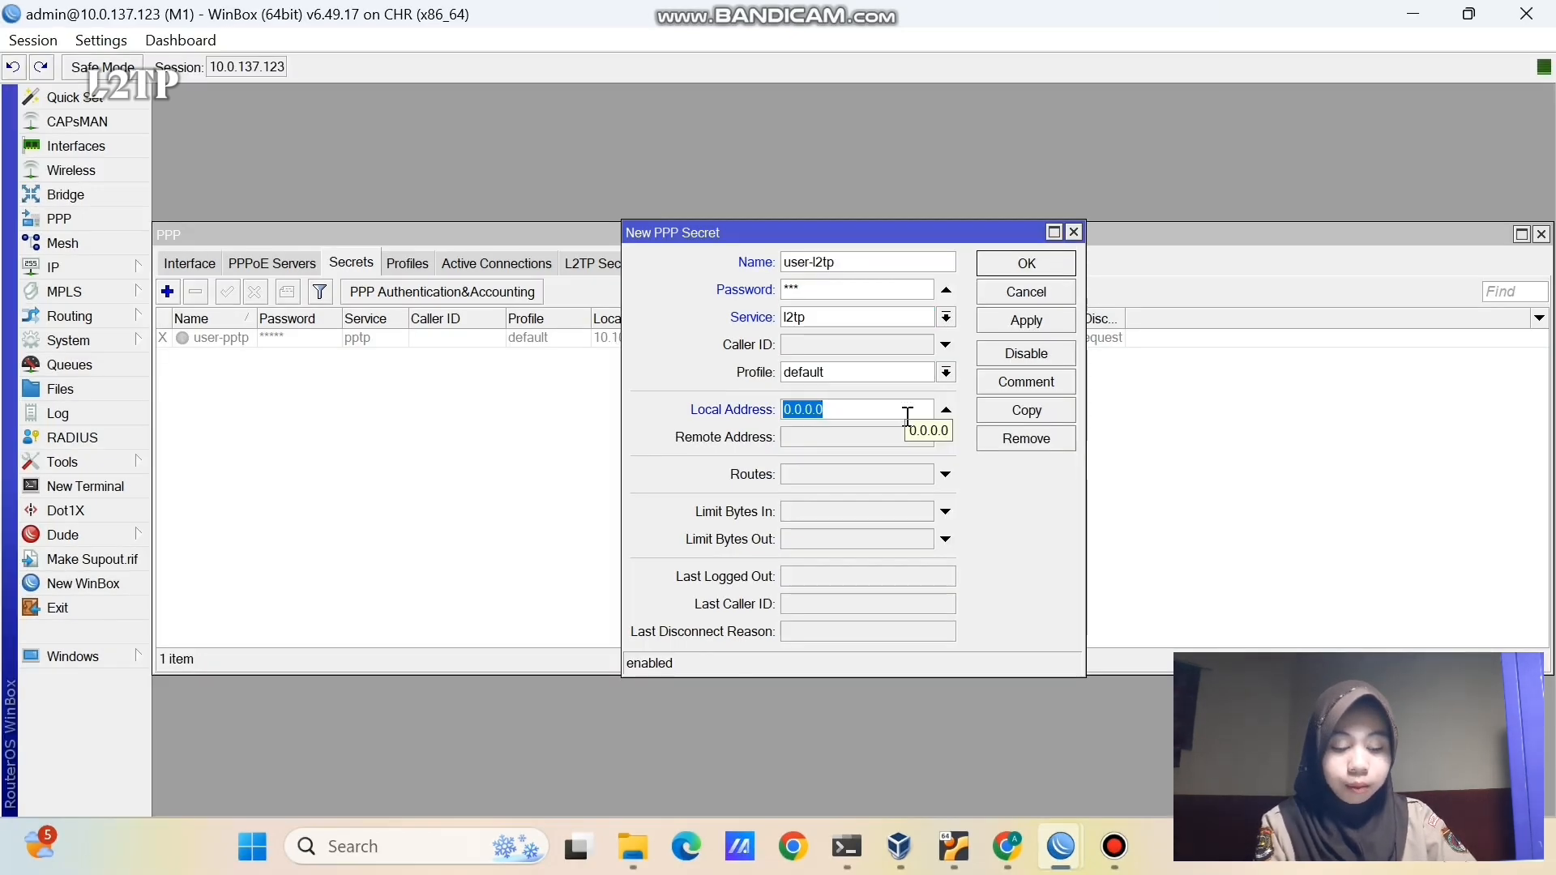
pyautogui.press('BackSpace')
pyautogui.write('10.1')
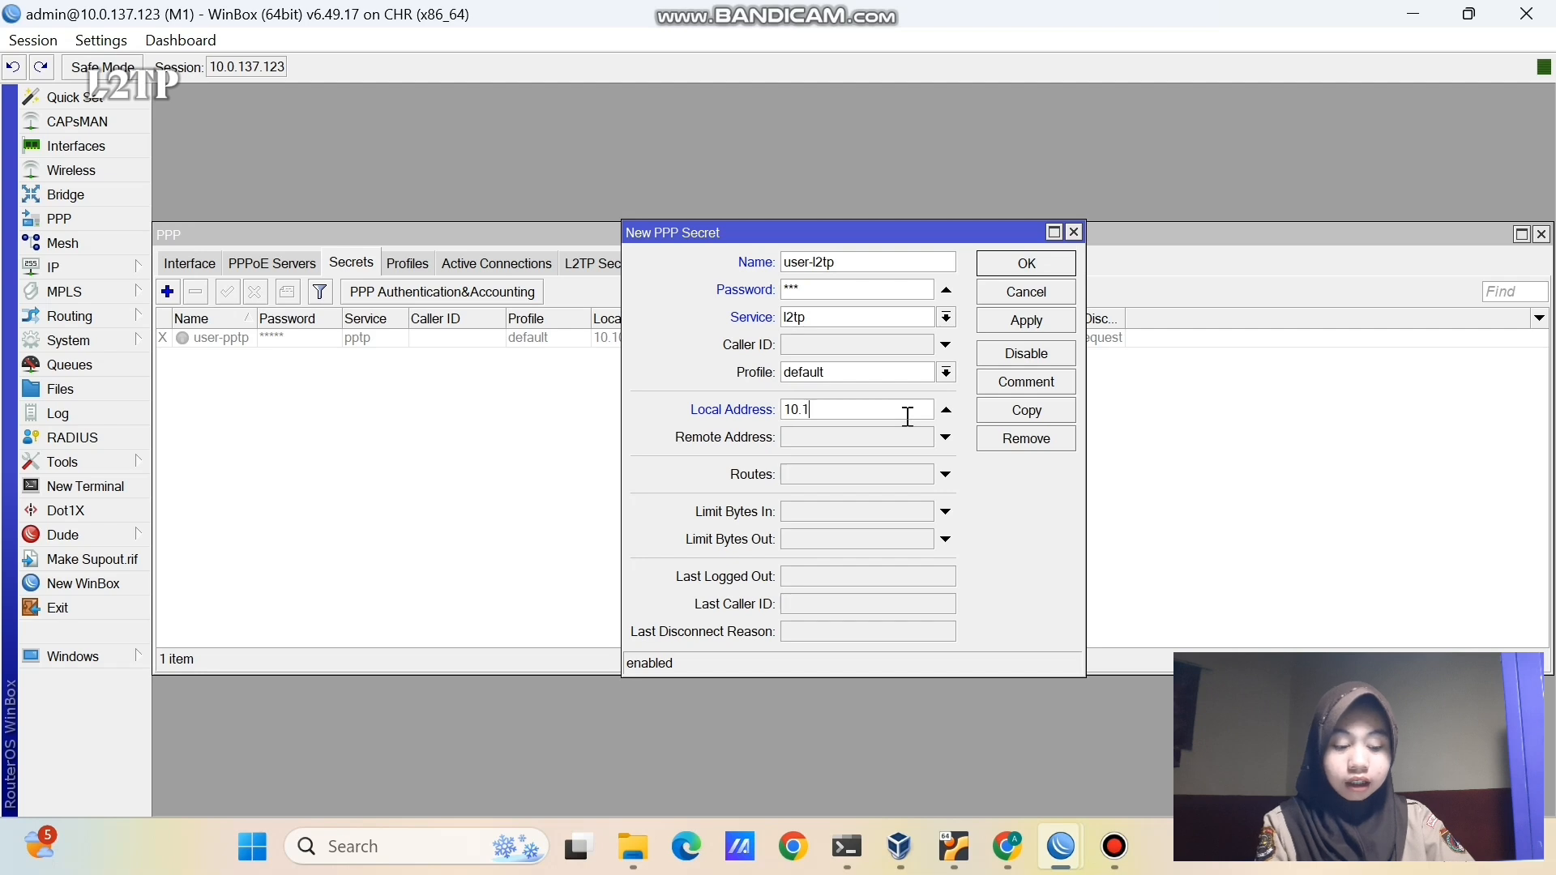
pyautogui.write('0.10.1')
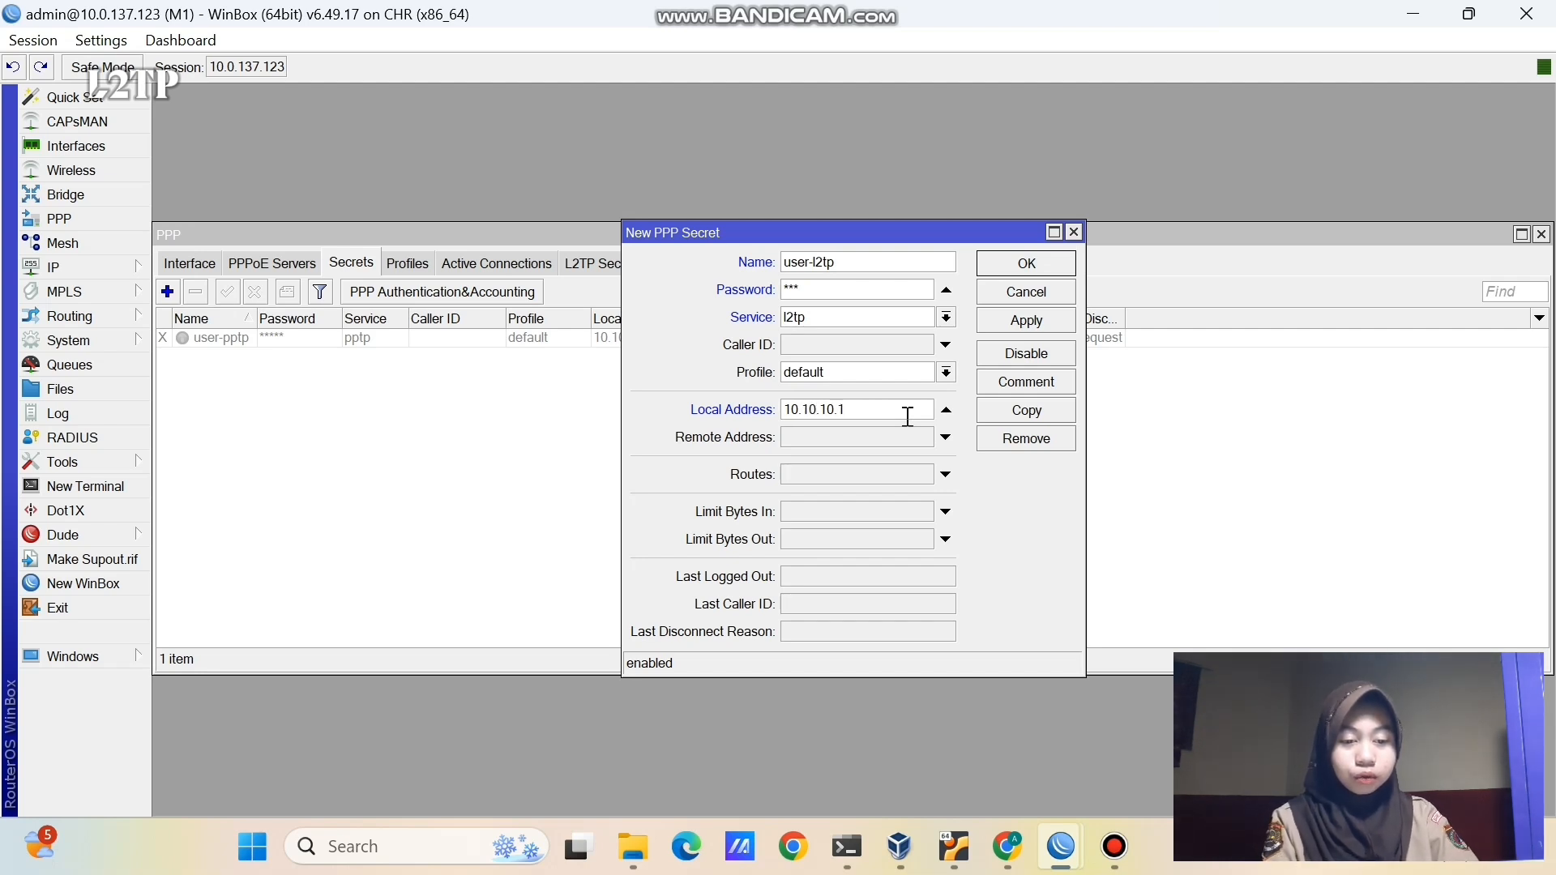
pyautogui.click(853, 439)
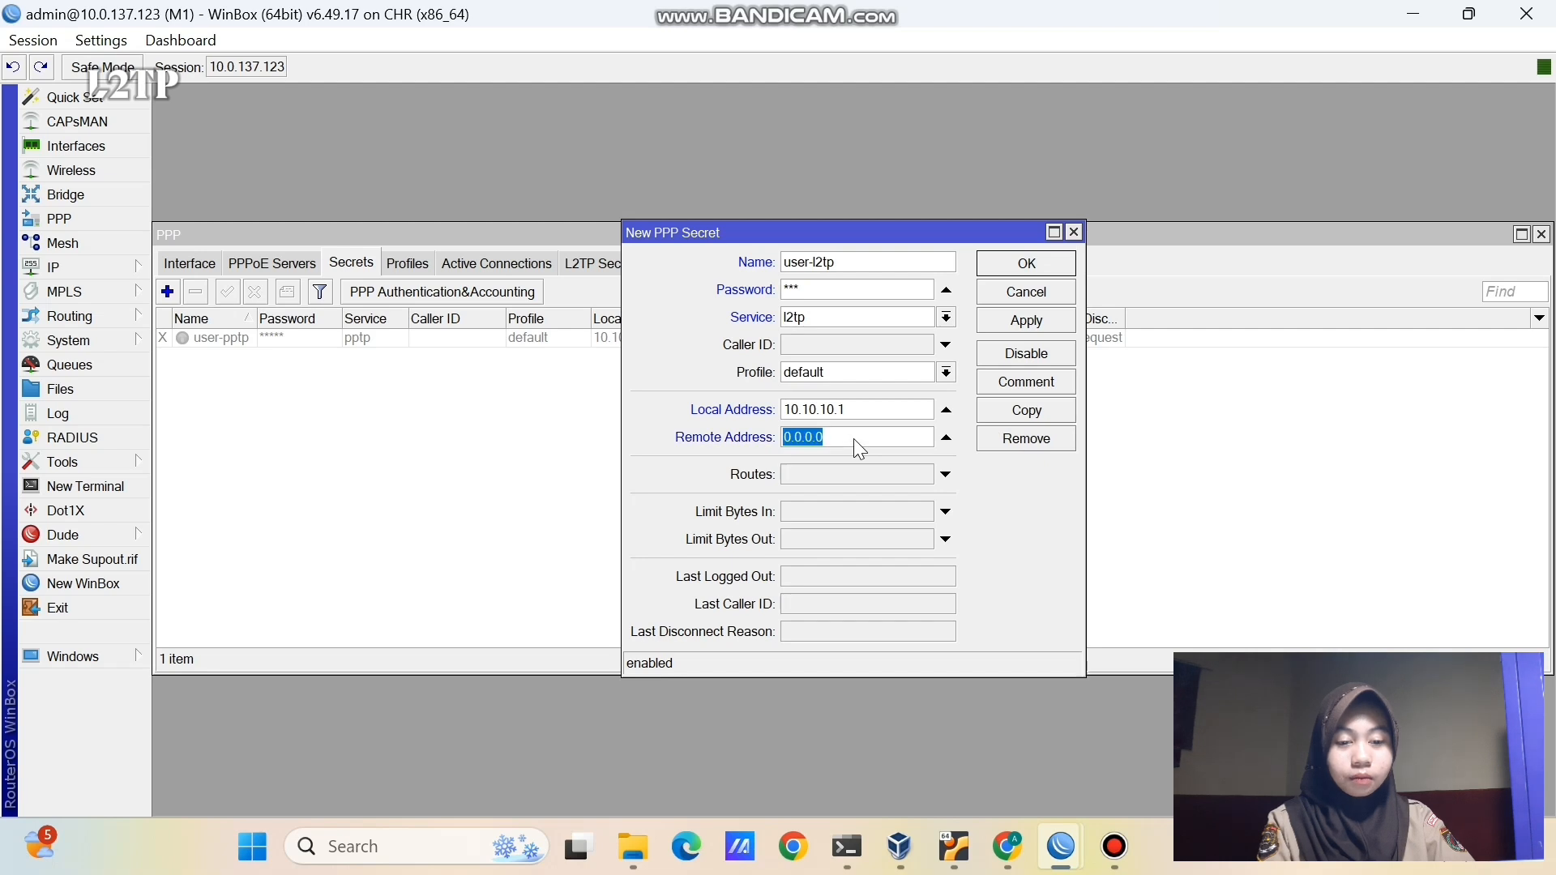
pyautogui.press('BackSpace')
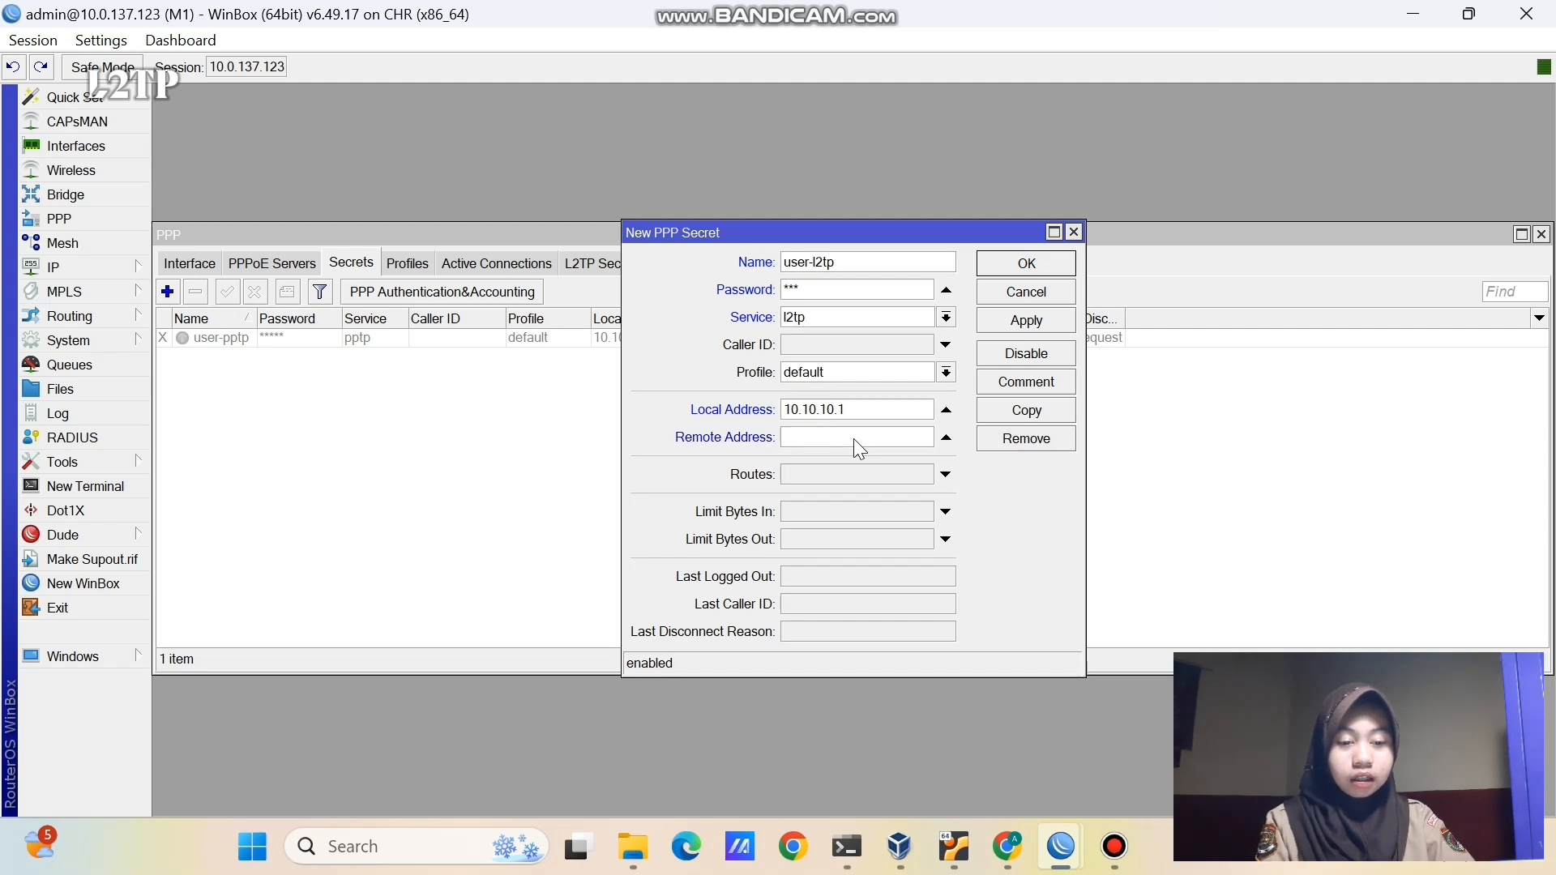
pyautogui.write('10.10.10.2')
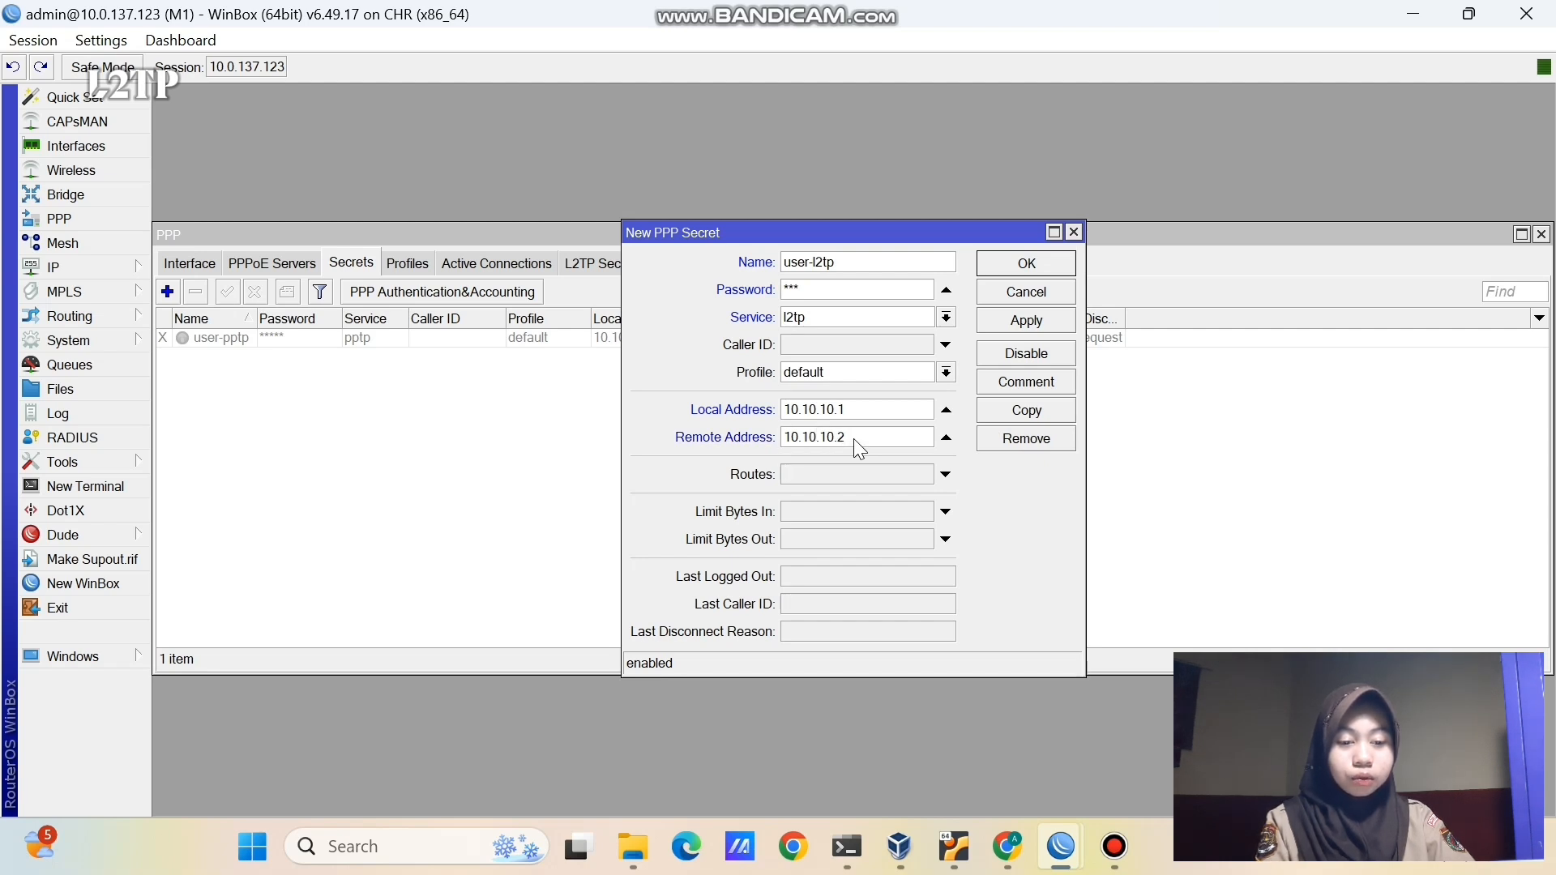
pyautogui.click(1002, 323)
pyautogui.click(1005, 260)
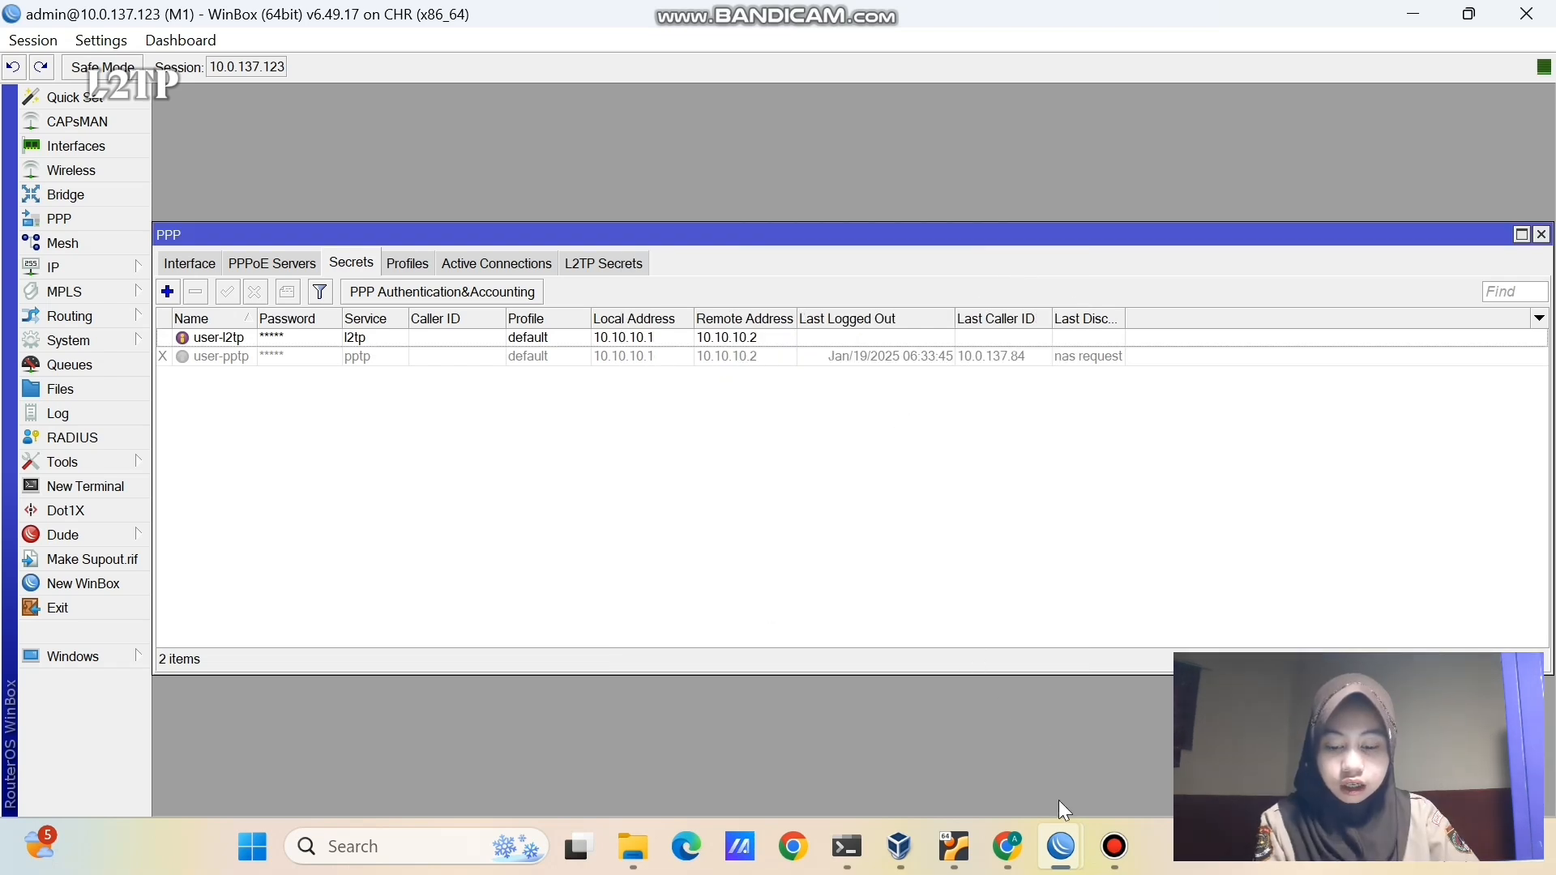
pyautogui.moveTo(1061, 847)
pyautogui.click(1115, 758)
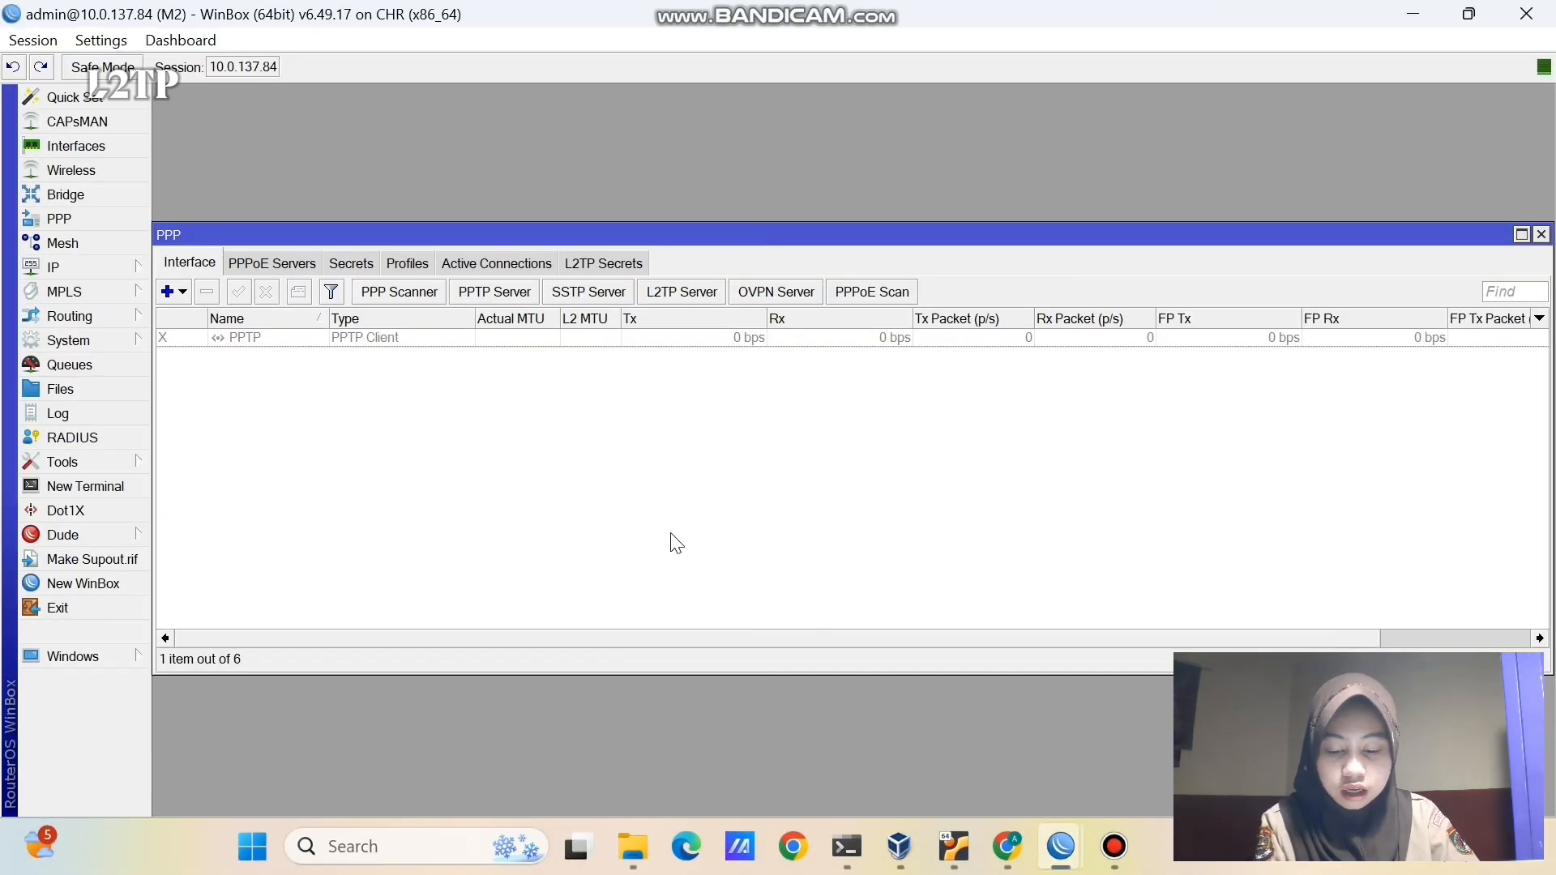
# - Add L2TP client l2tp-out1 dialing 10.0.137.123 as user-l2tp with the tunnel password
pyautogui.click(100, 147)
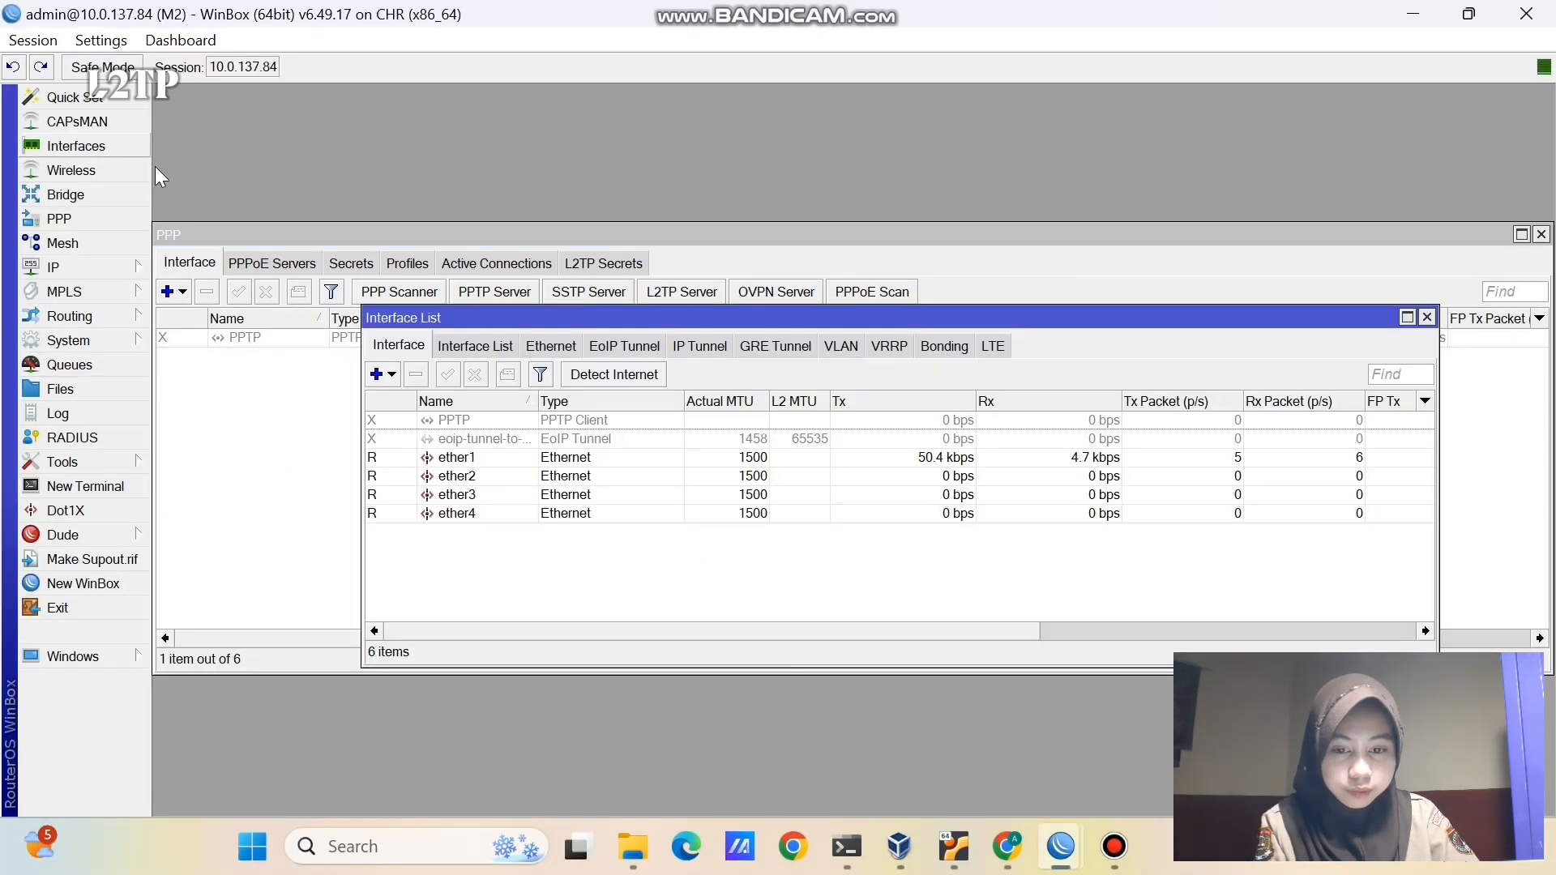
pyautogui.click(375, 376)
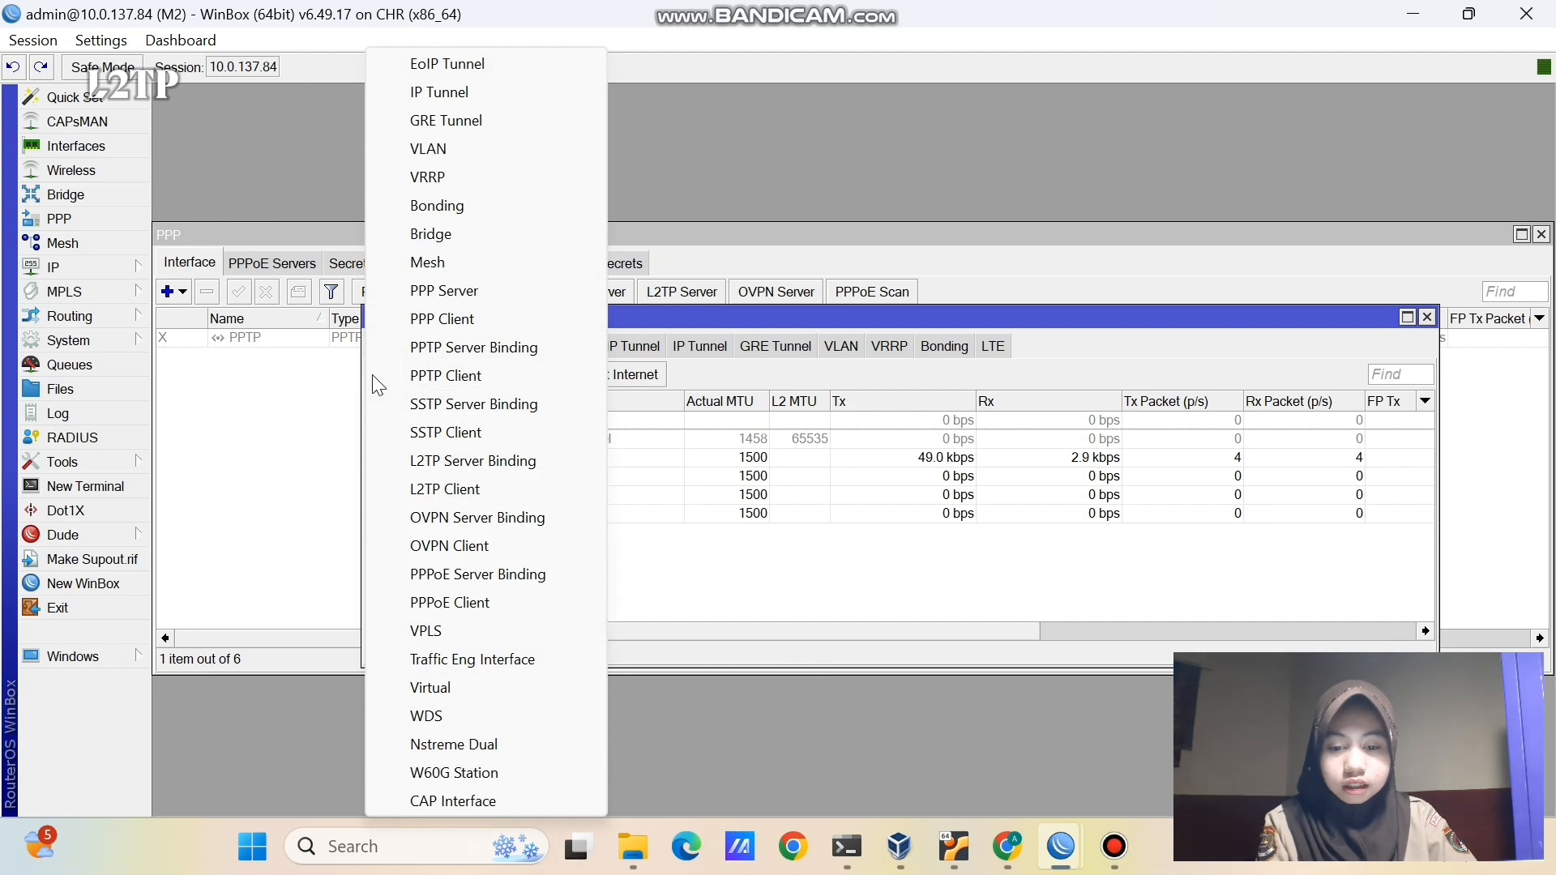
pyautogui.click(464, 491)
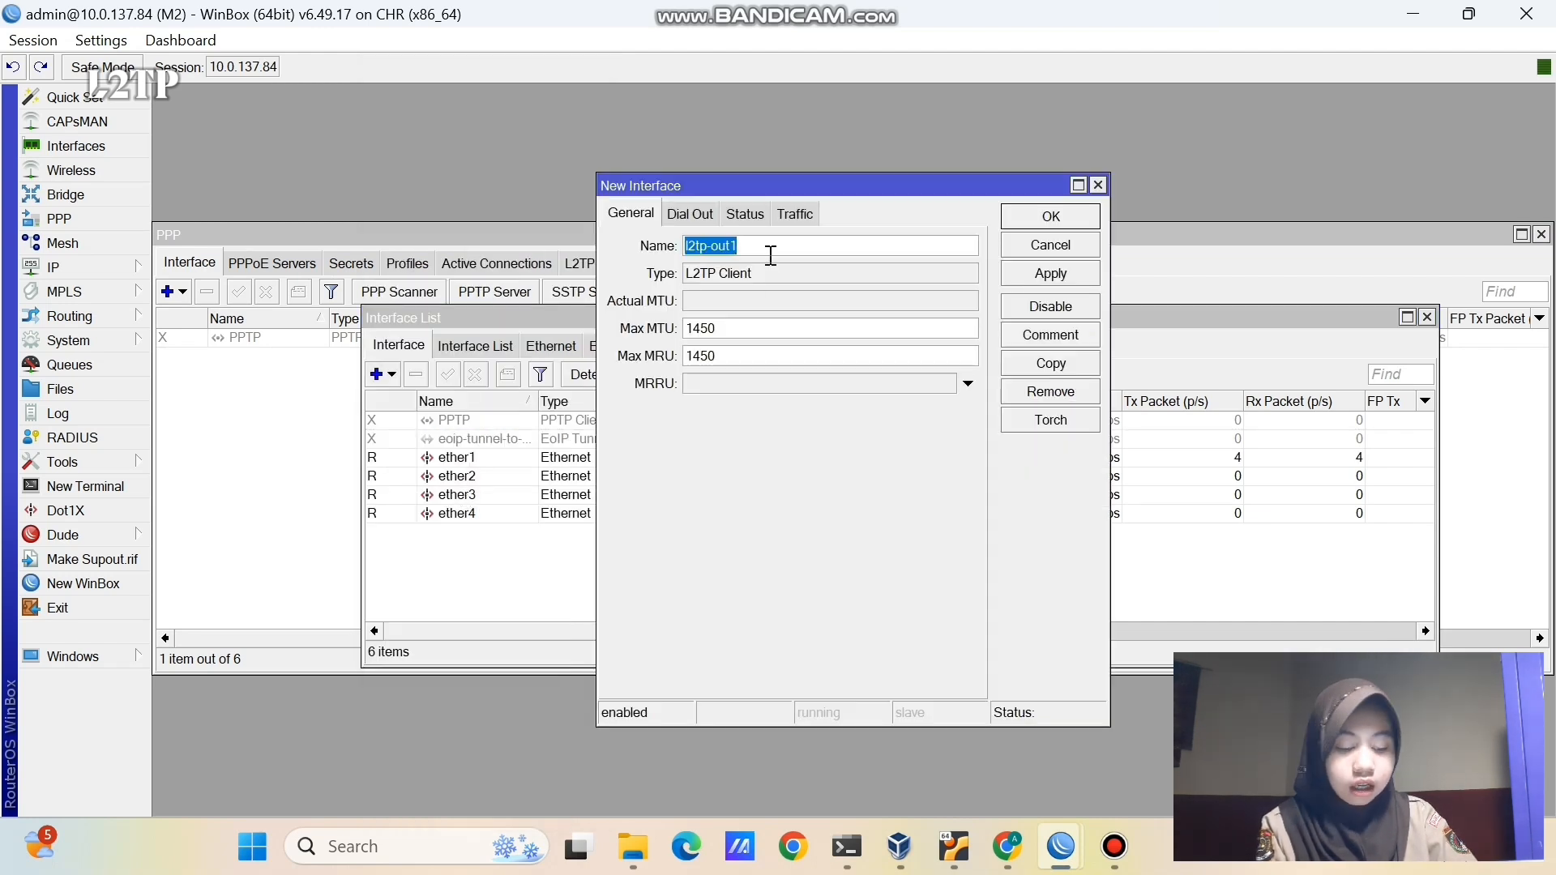
pyautogui.click(692, 215)
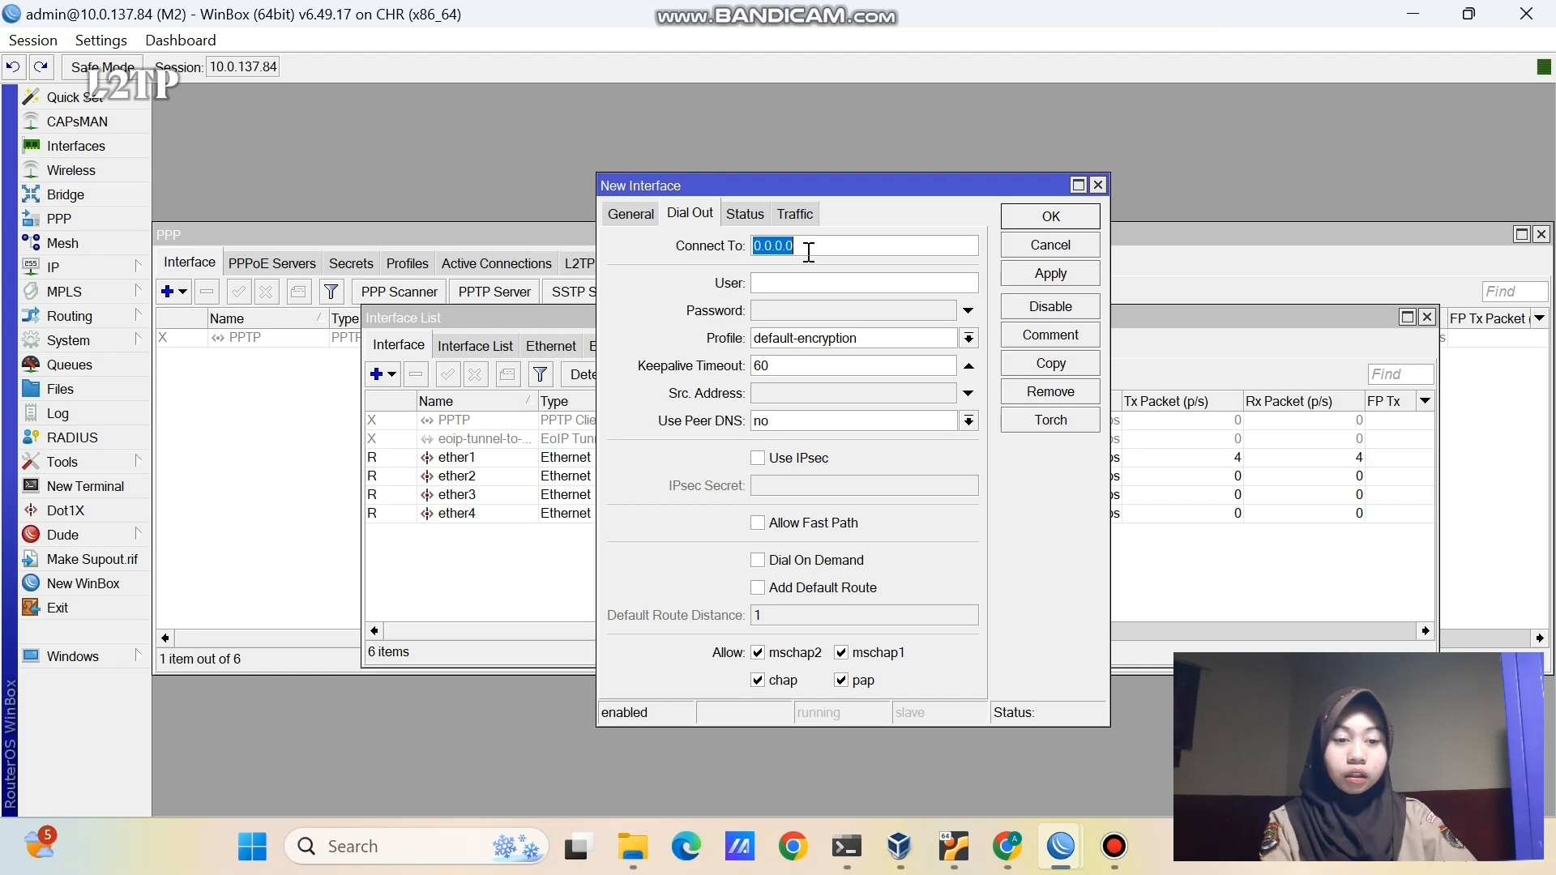
pyautogui.write('10.')
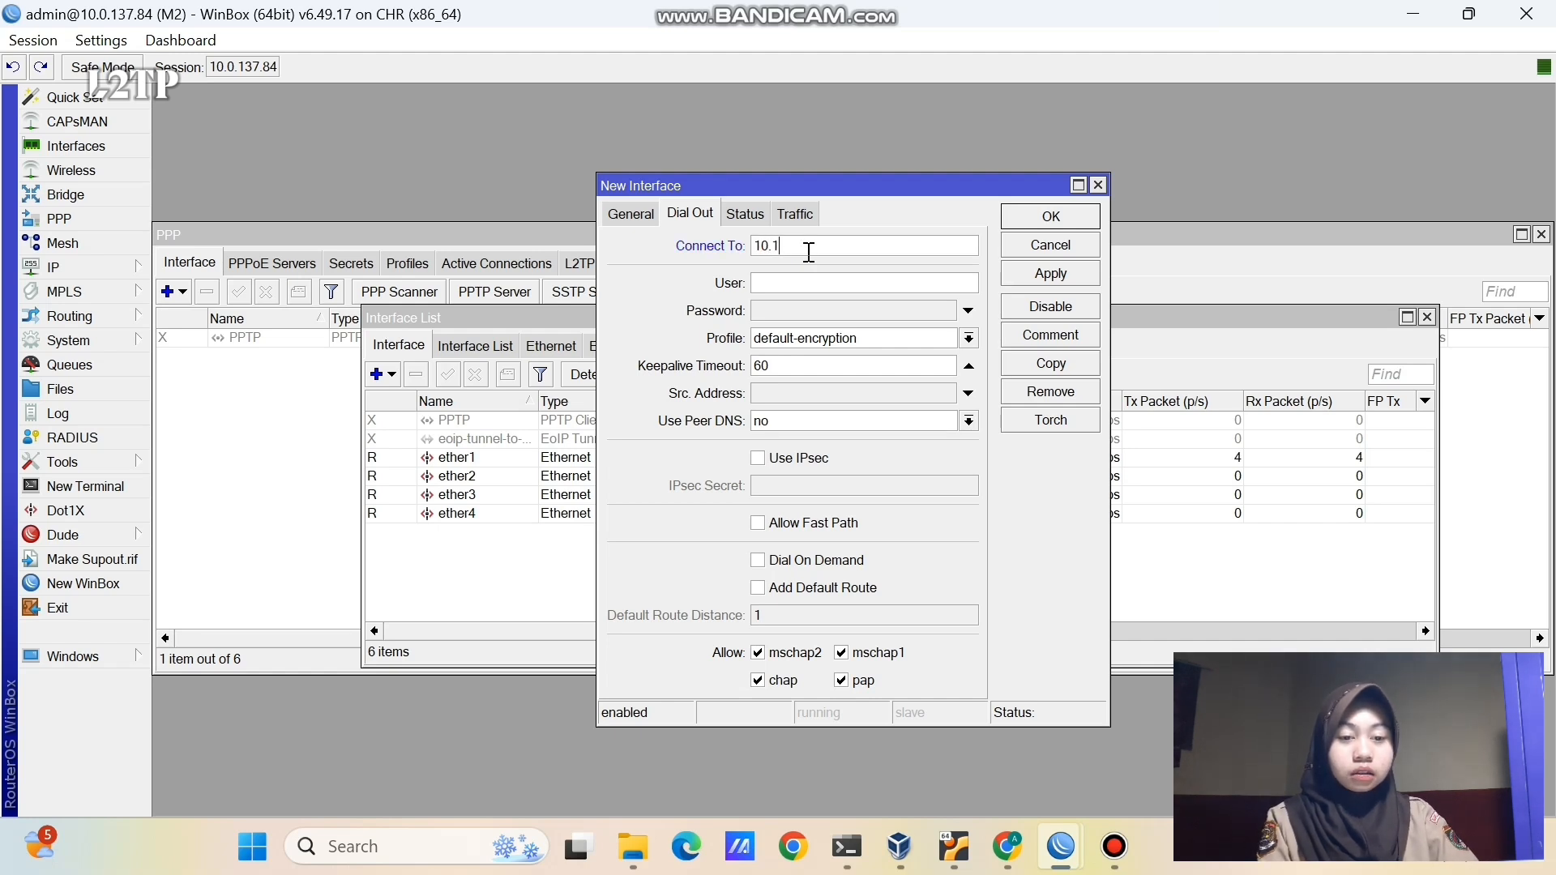
pyautogui.write('0.137')
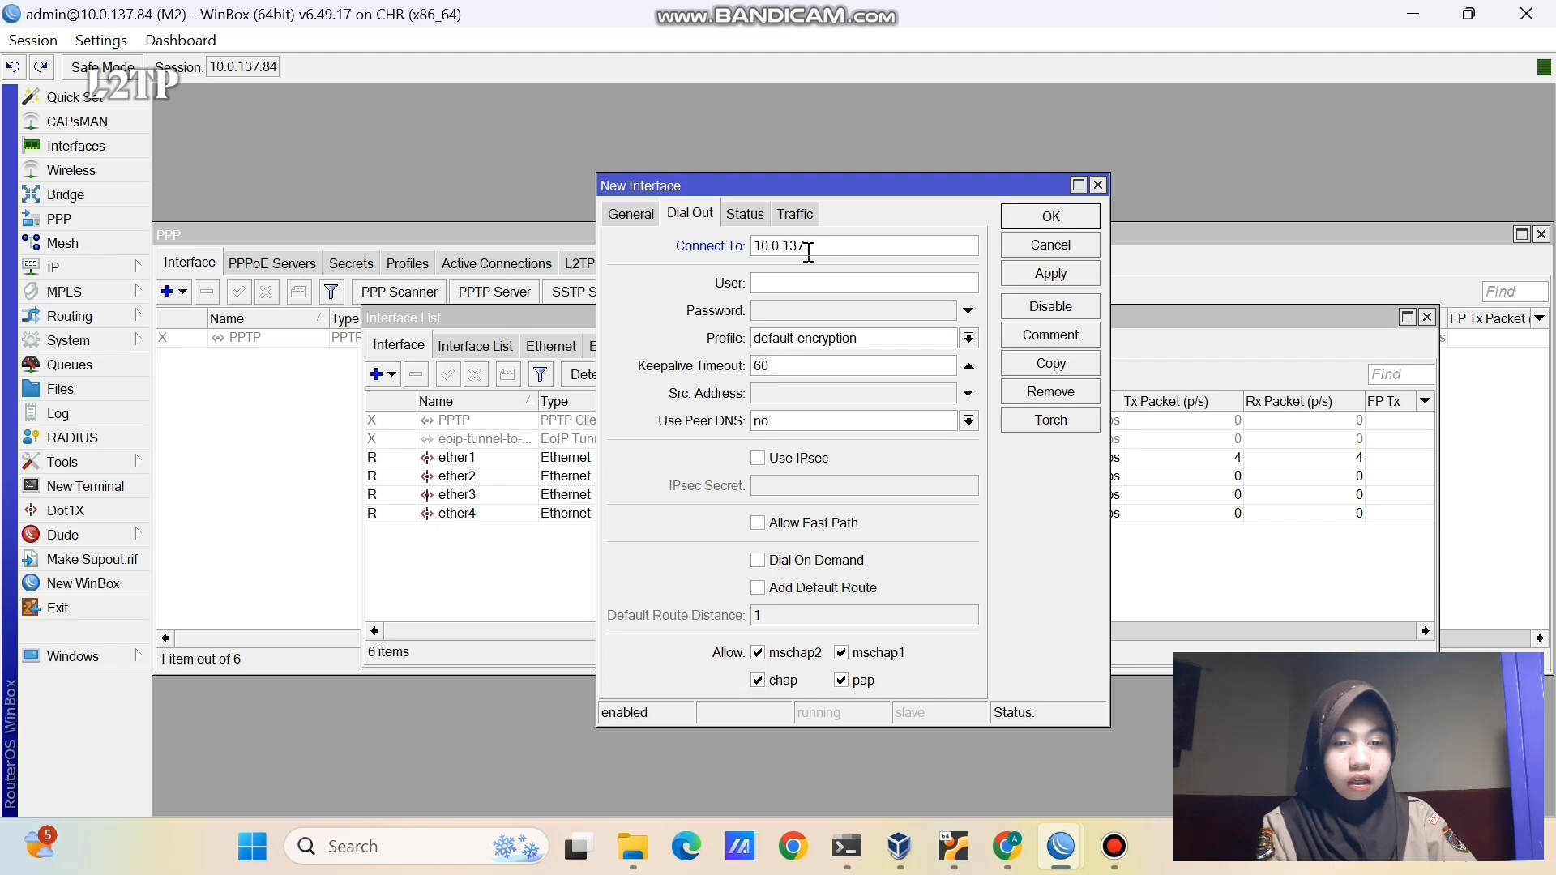
pyautogui.write('.123')
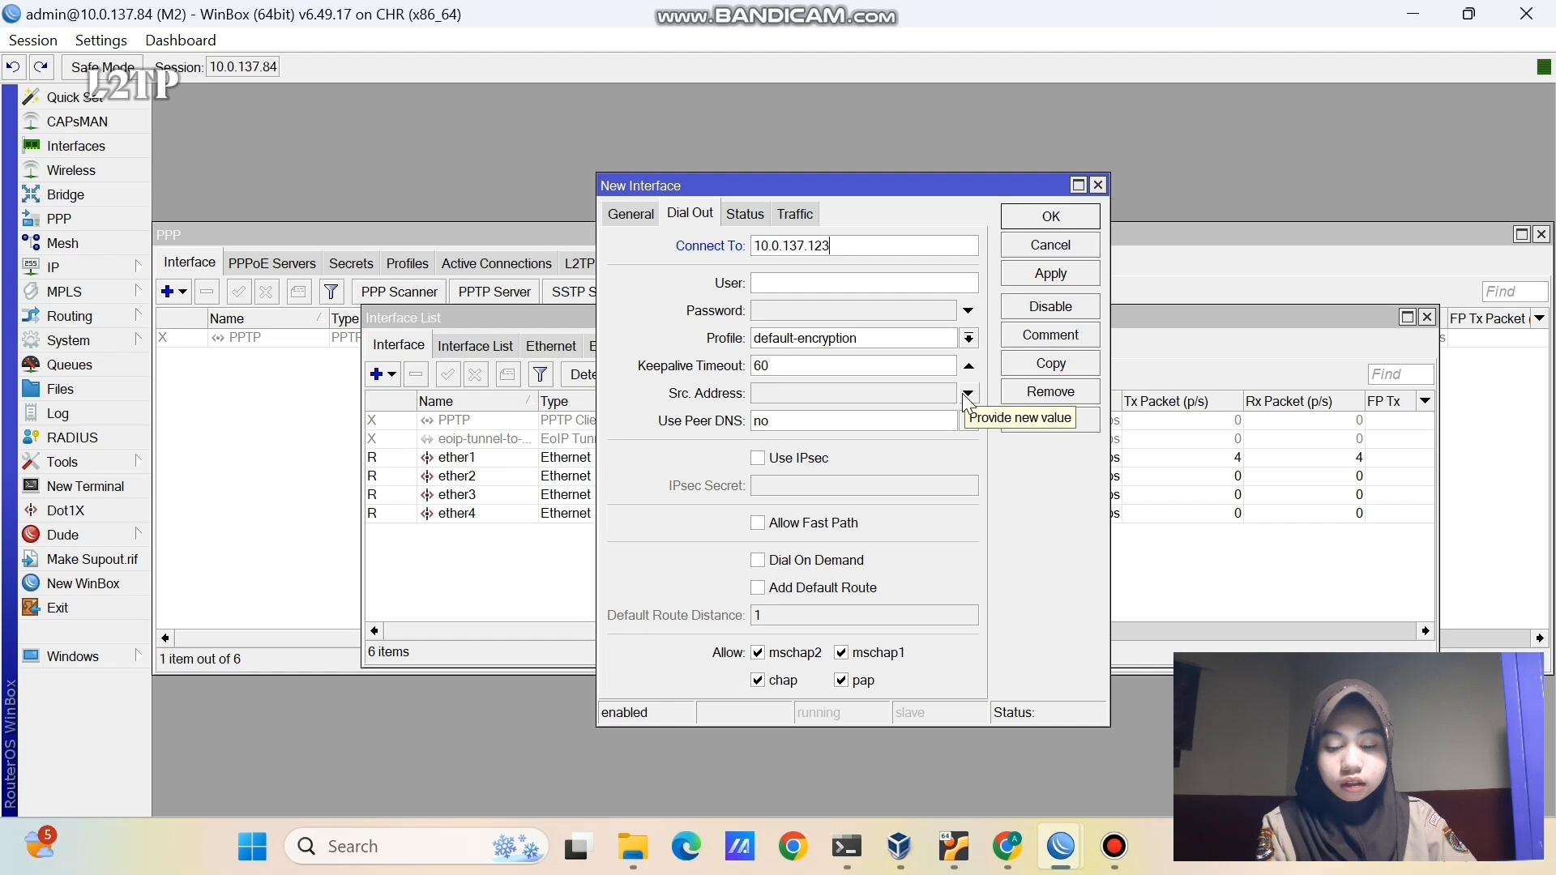
pyautogui.click(824, 285)
pyautogui.write('user-')
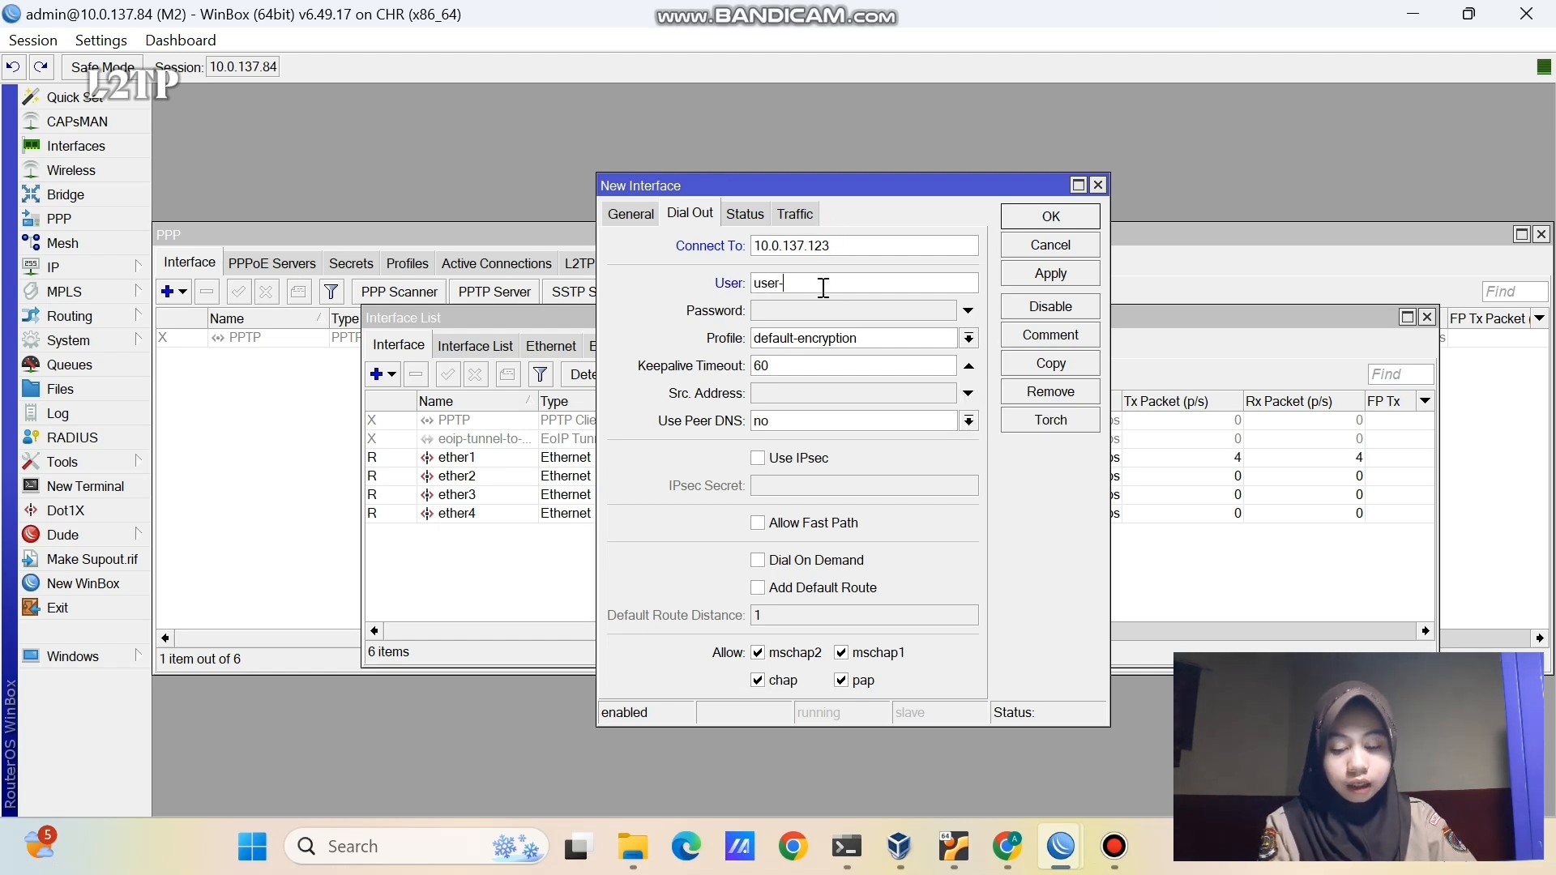
pyautogui.write('l2tp')
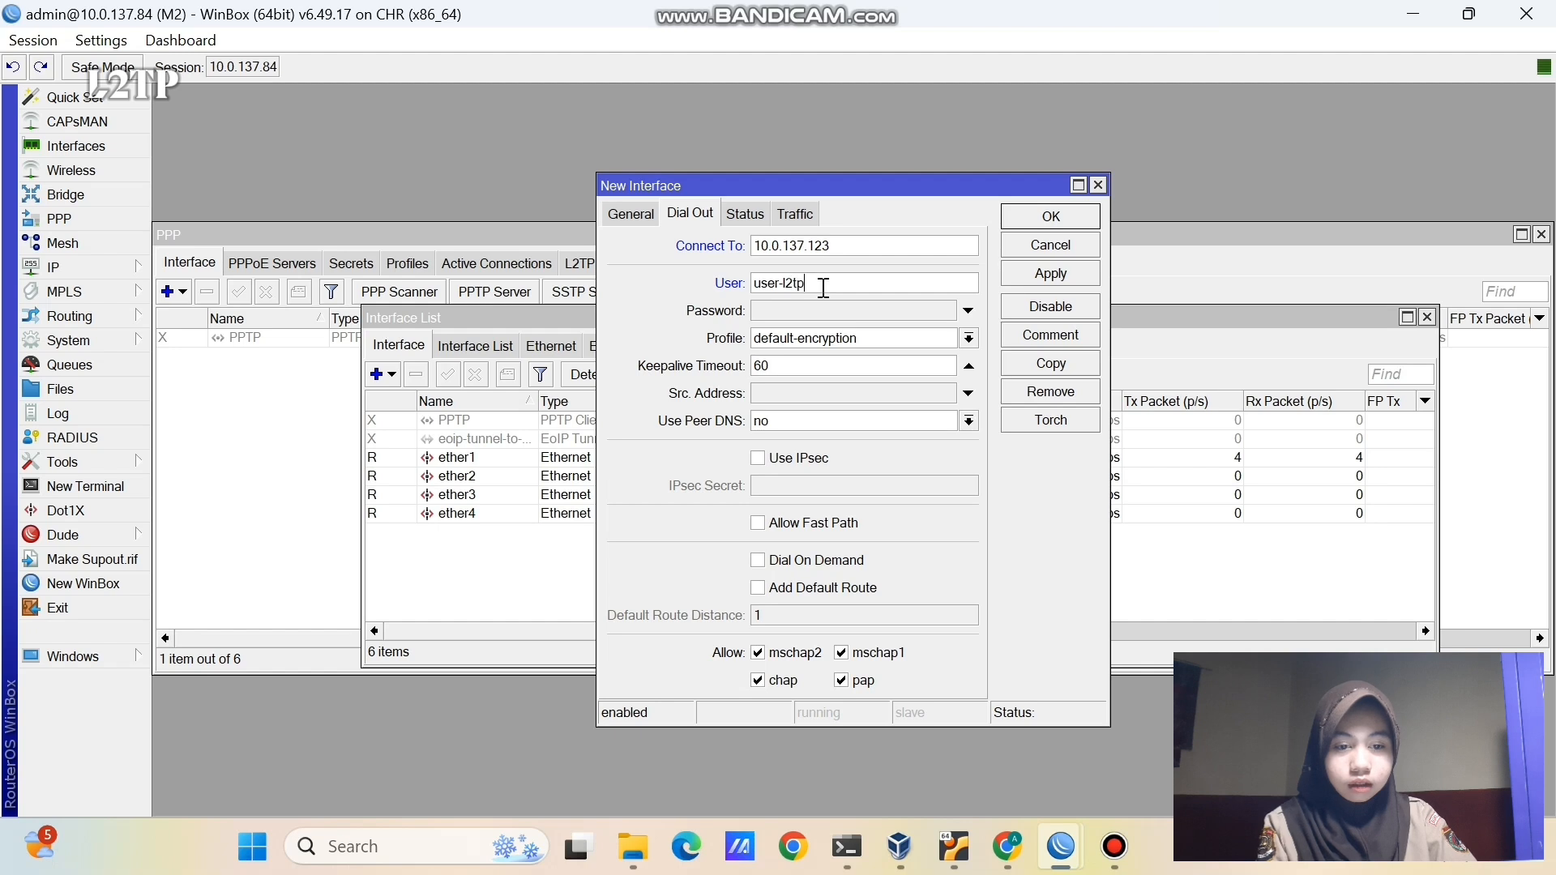
pyautogui.click(830, 309)
pyautogui.write('***')
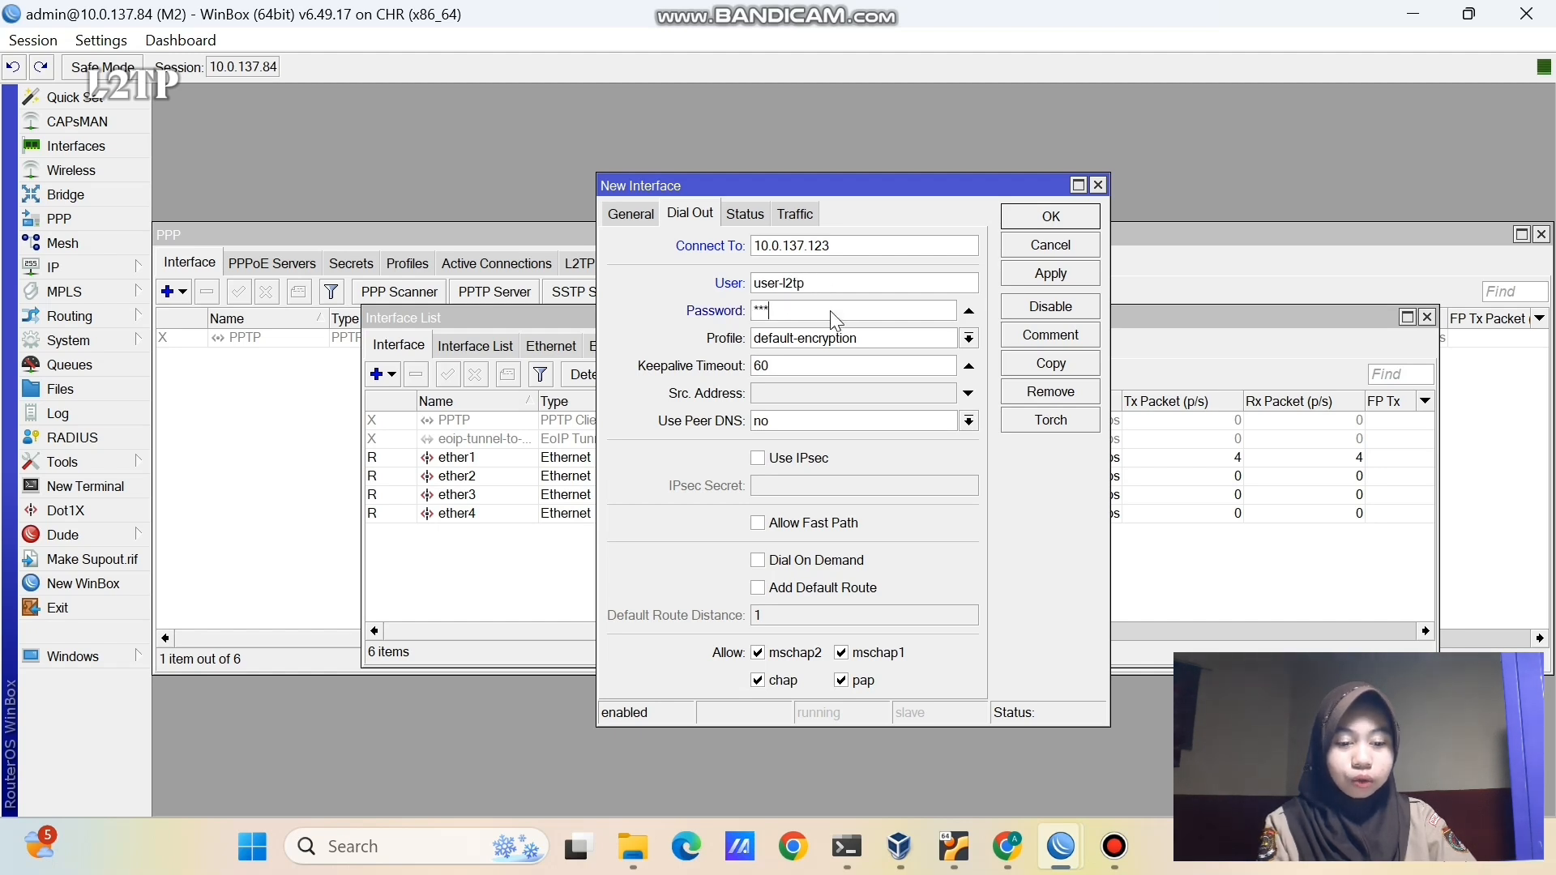
pyautogui.click(1013, 275)
pyautogui.click(1023, 217)
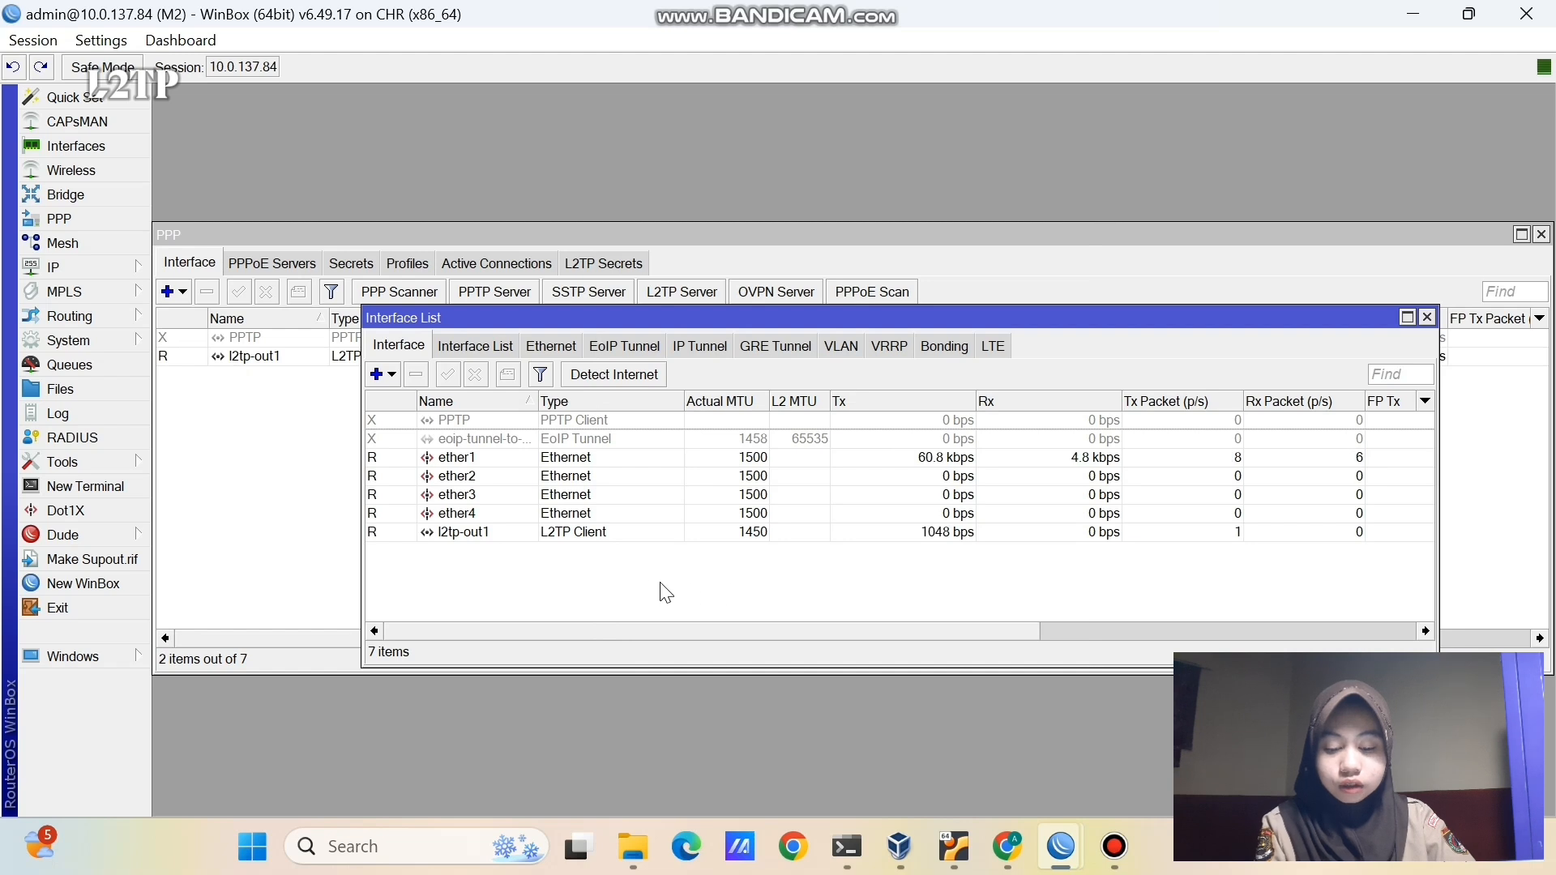
# - Open M2's IP address list and select l2tp-out1's tunnel address 10.10.10.2
pyautogui.click(507, 534)
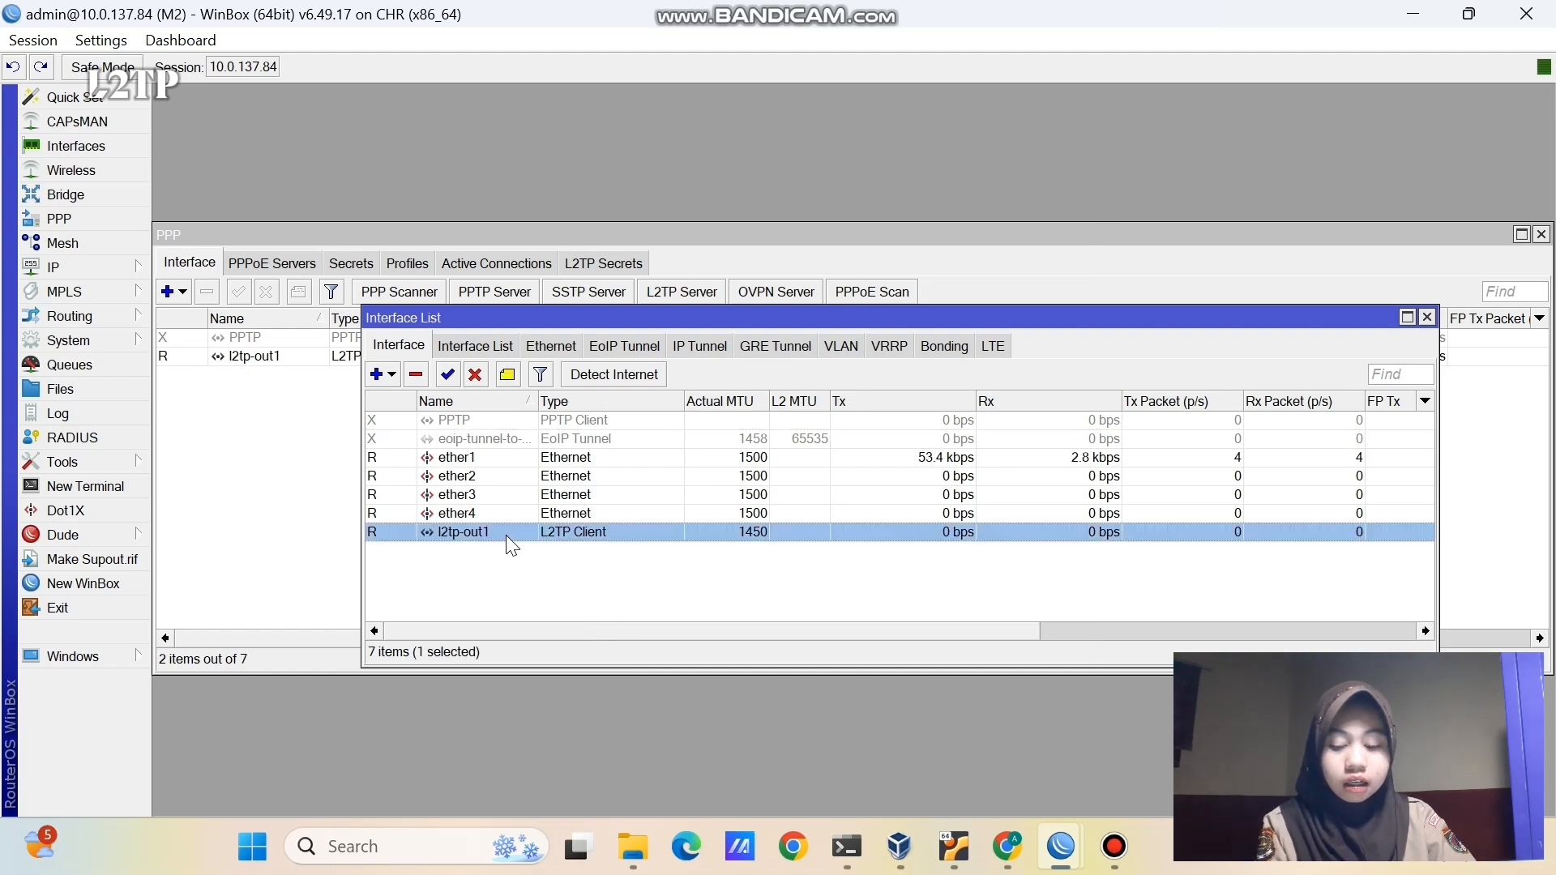
pyautogui.click(507, 600)
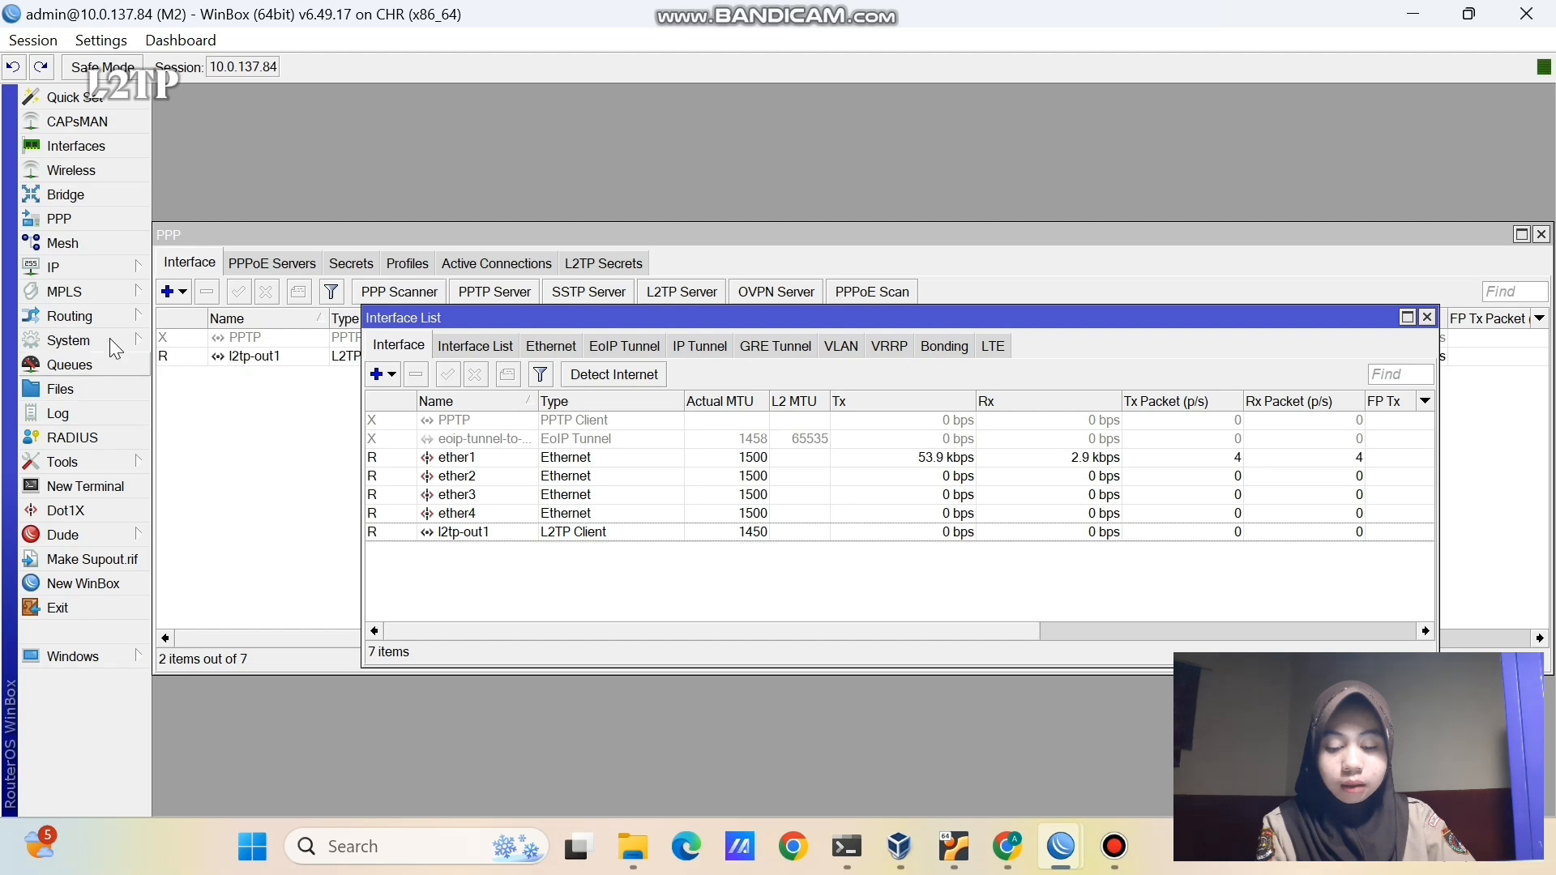
pyautogui.click(109, 269)
pyautogui.click(198, 245)
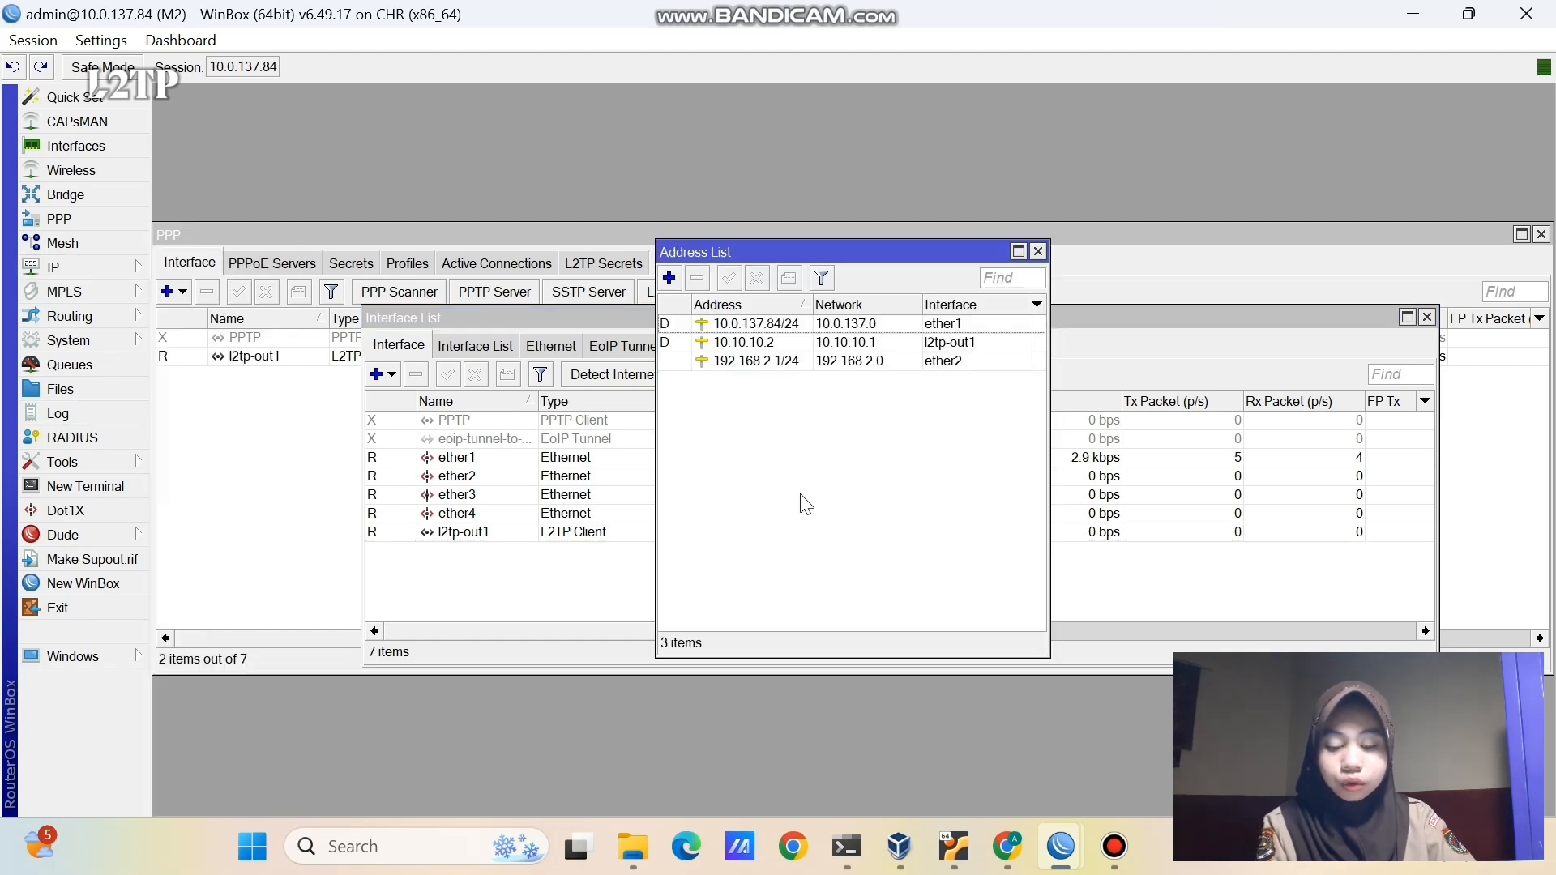
pyautogui.click(766, 342)
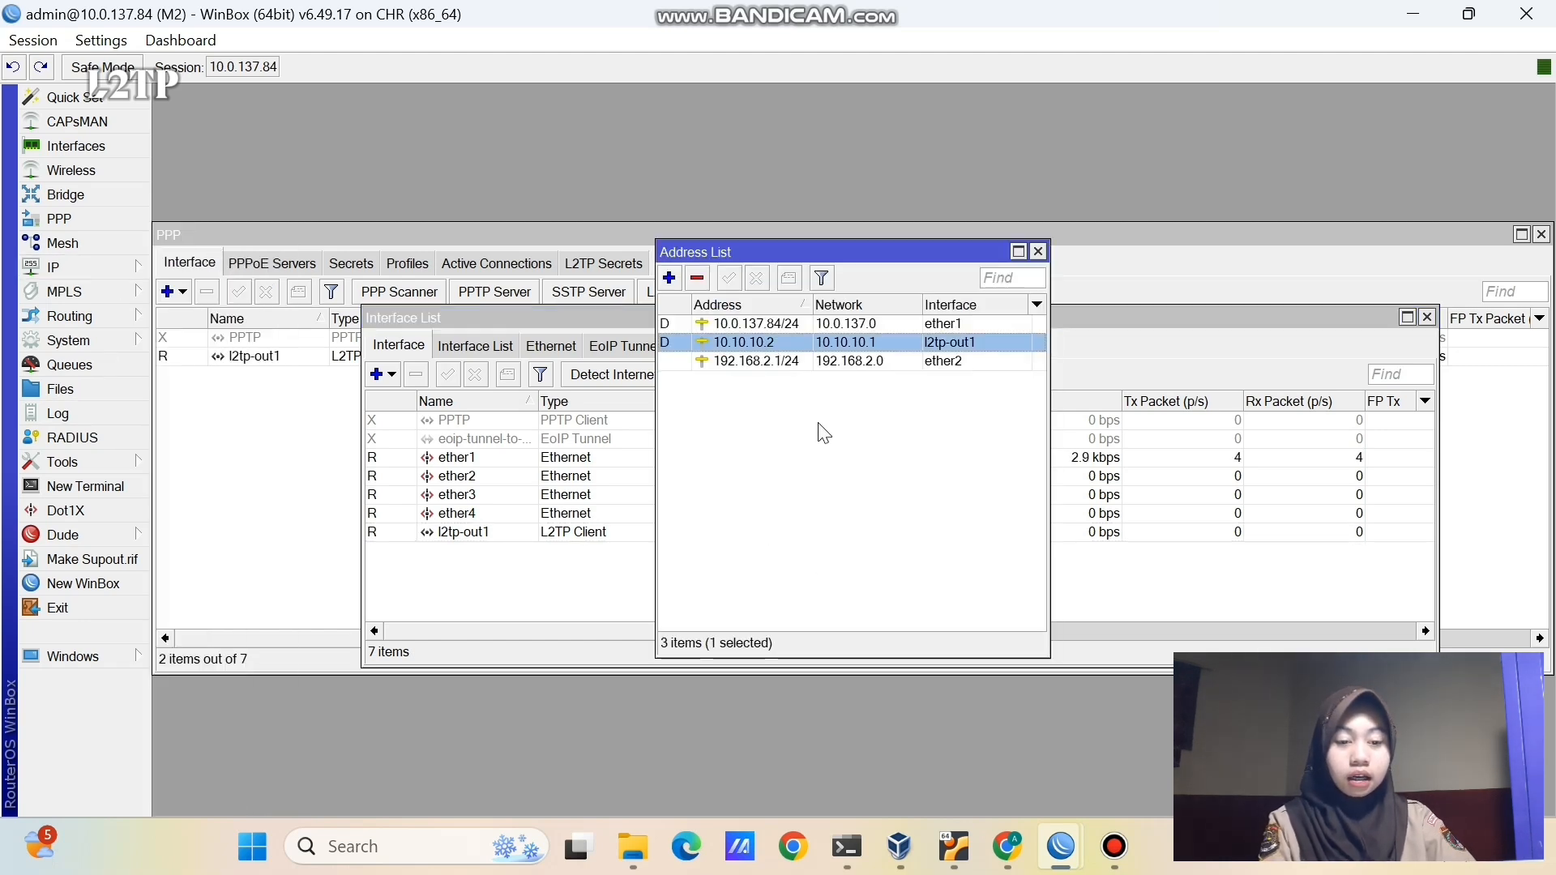
# - On router M1, check the L2TP server binding and select its address 10.10.10.1
pyautogui.moveTo(1062, 846)
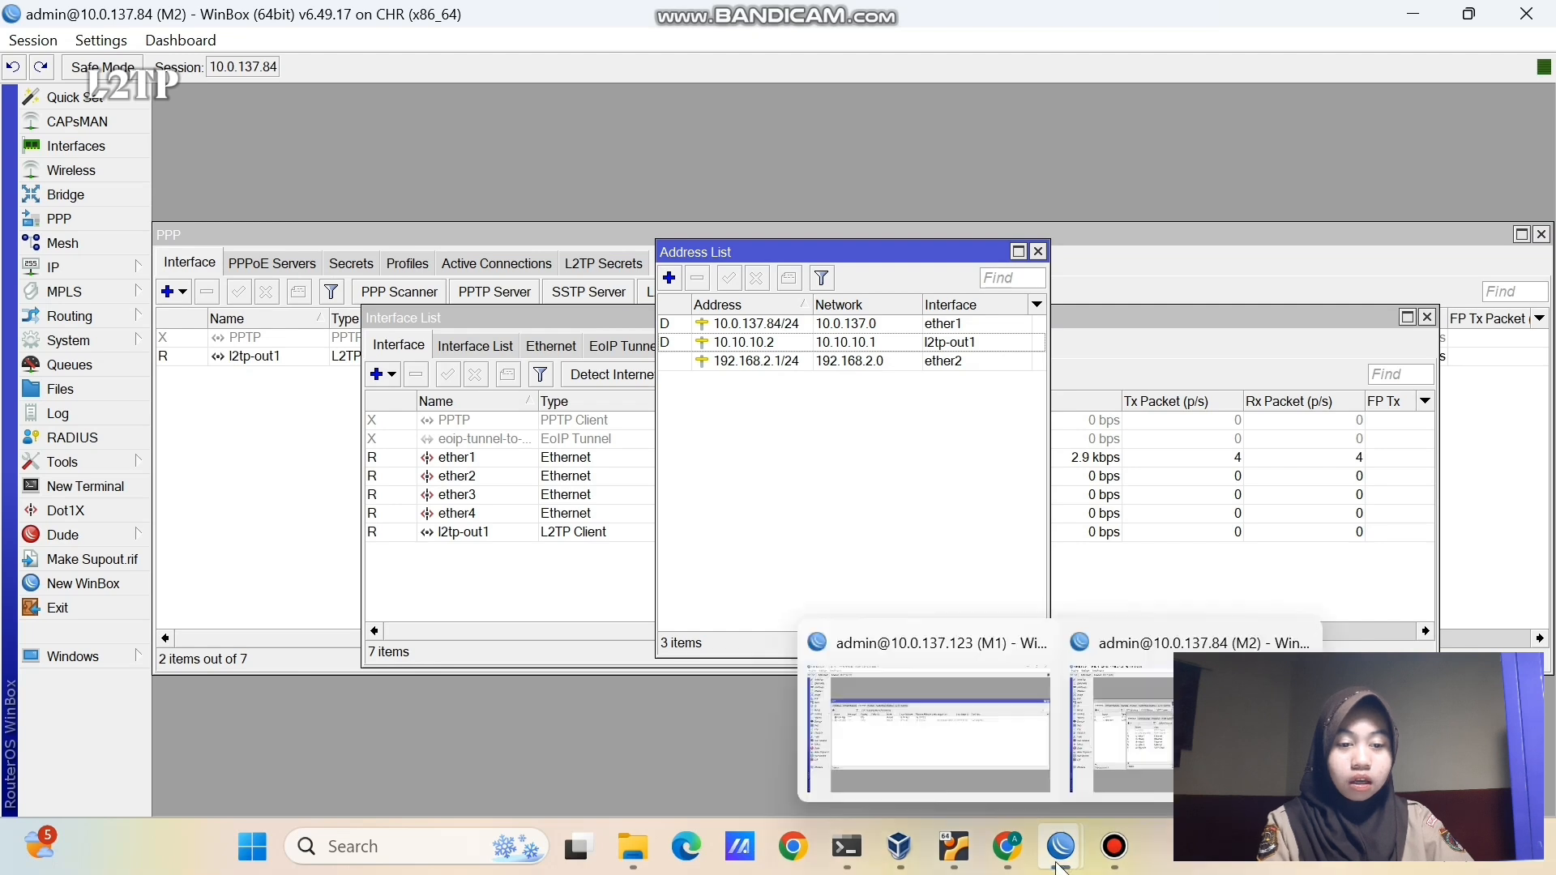
pyautogui.click(1004, 790)
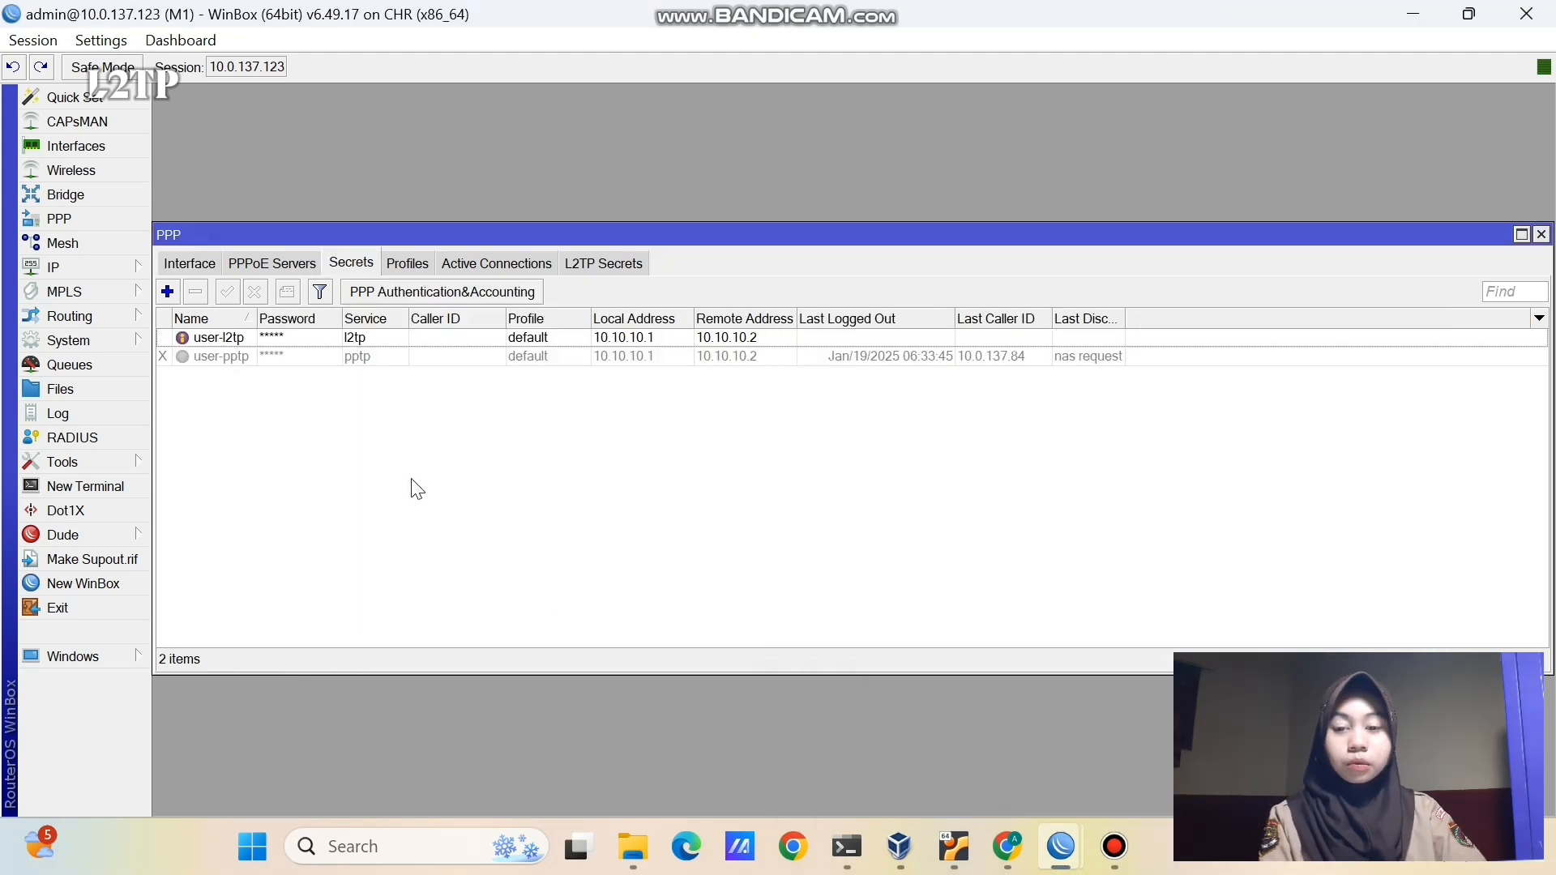
pyautogui.click(200, 268)
pyautogui.click(179, 338)
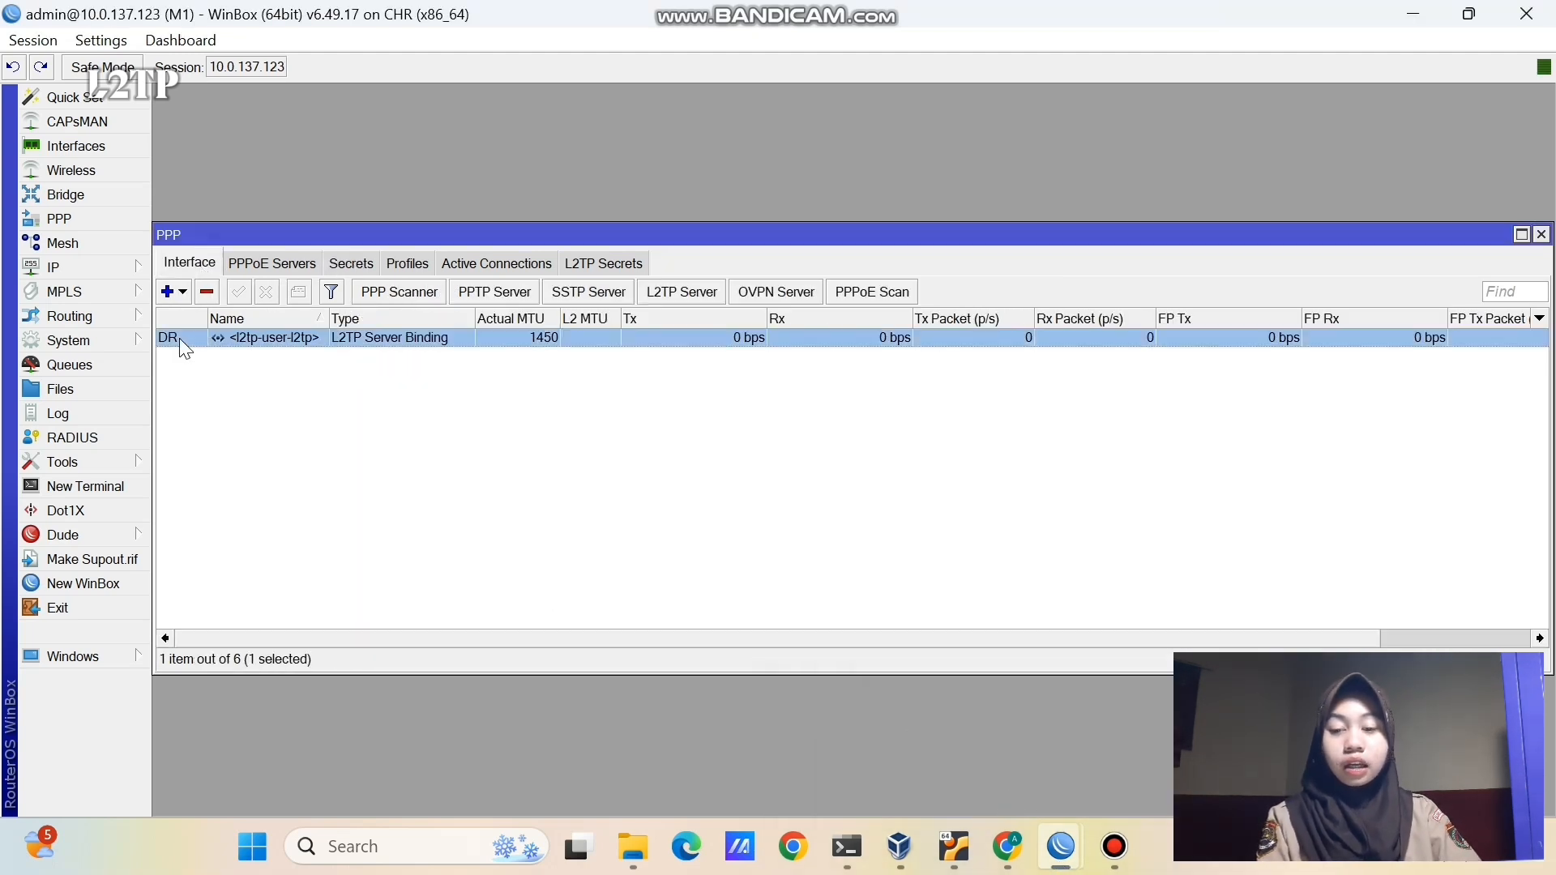
pyautogui.click(108, 266)
pyautogui.click(183, 242)
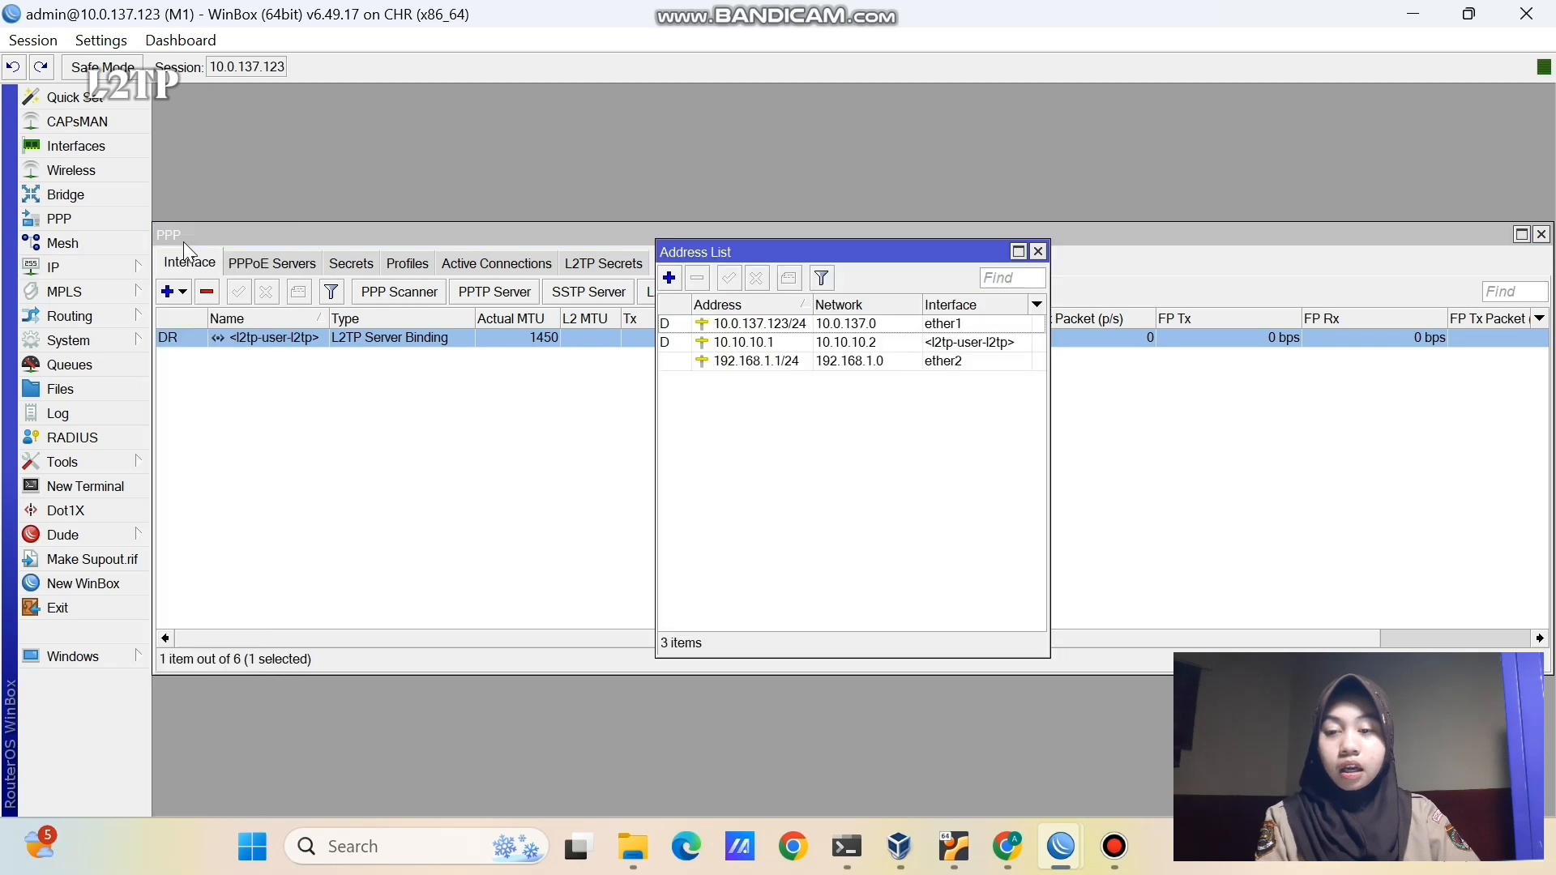
pyautogui.click(744, 344)
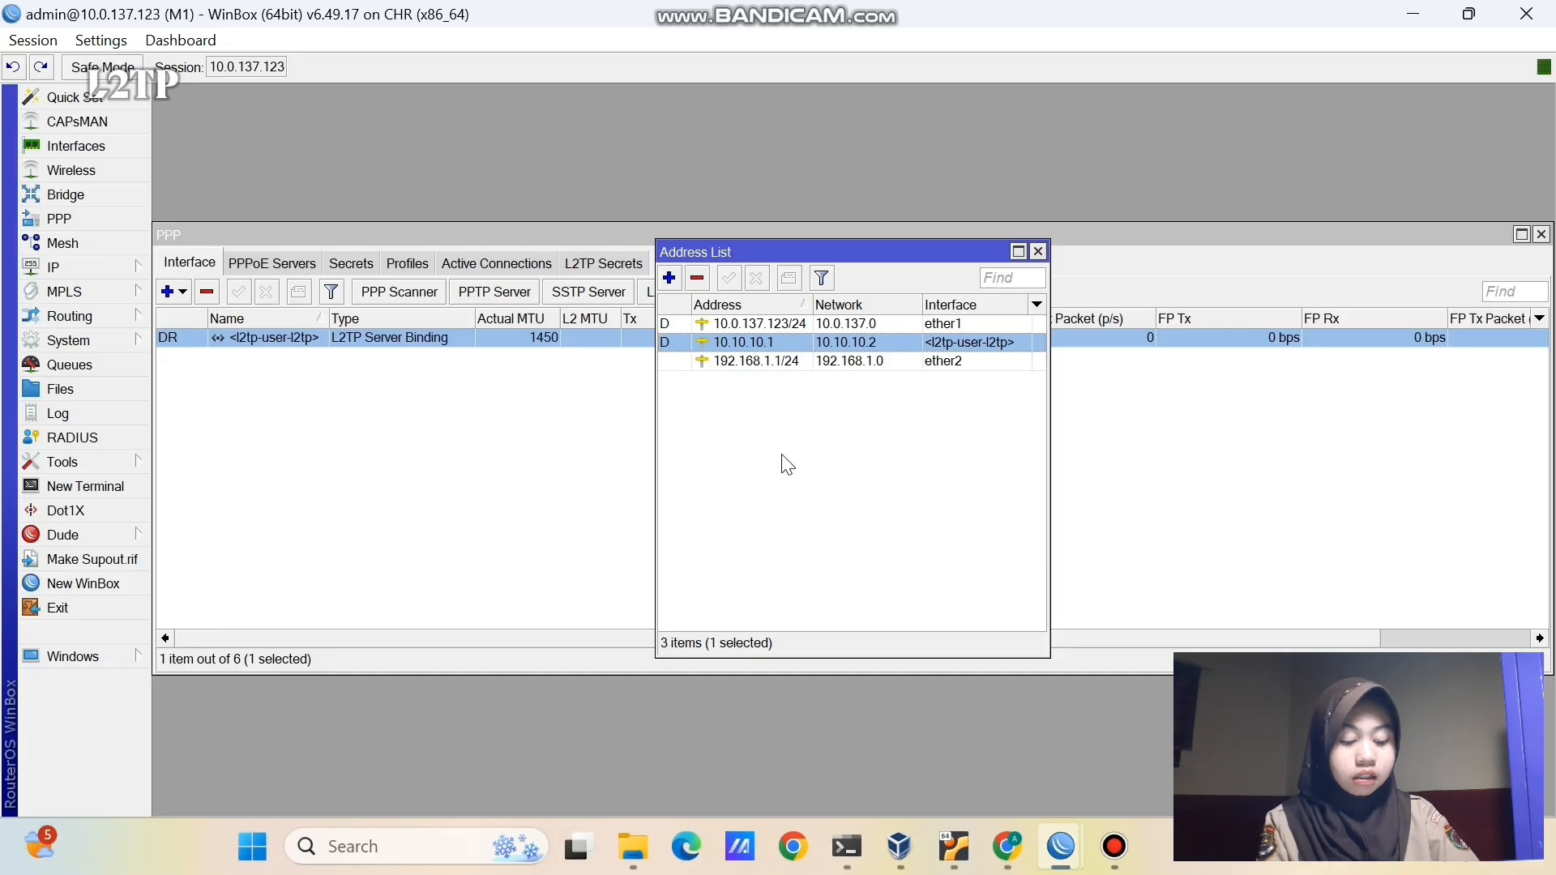
# - Review VPC1 and VPC2 on the PNETLab topology, then return to router M1's session
pyautogui.click(1007, 846)
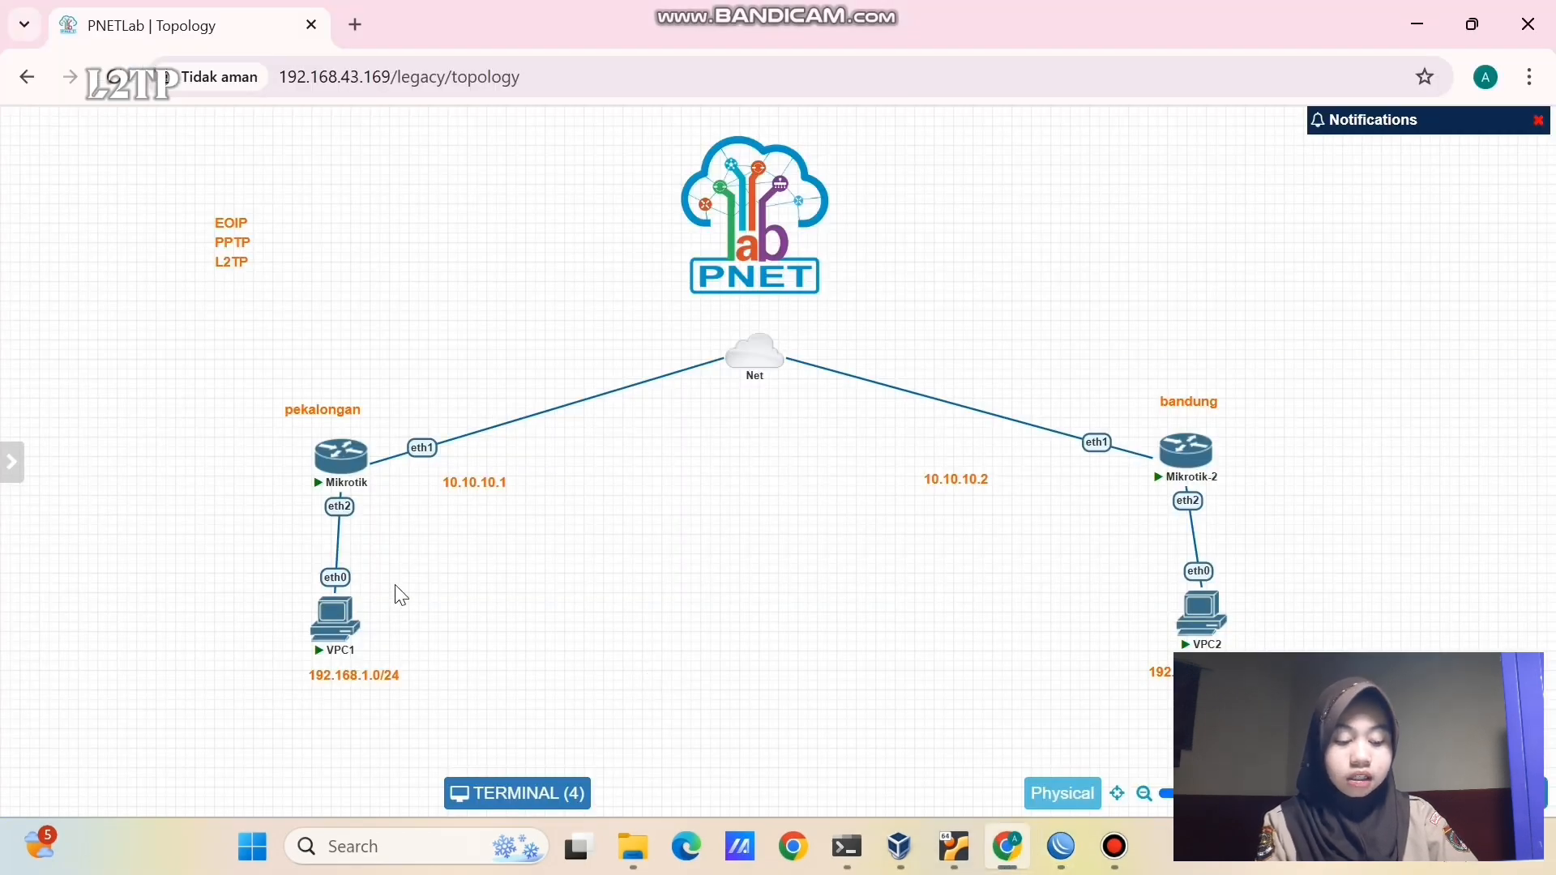
pyautogui.moveTo(119, 559); pyautogui.dragTo(1297, 663)
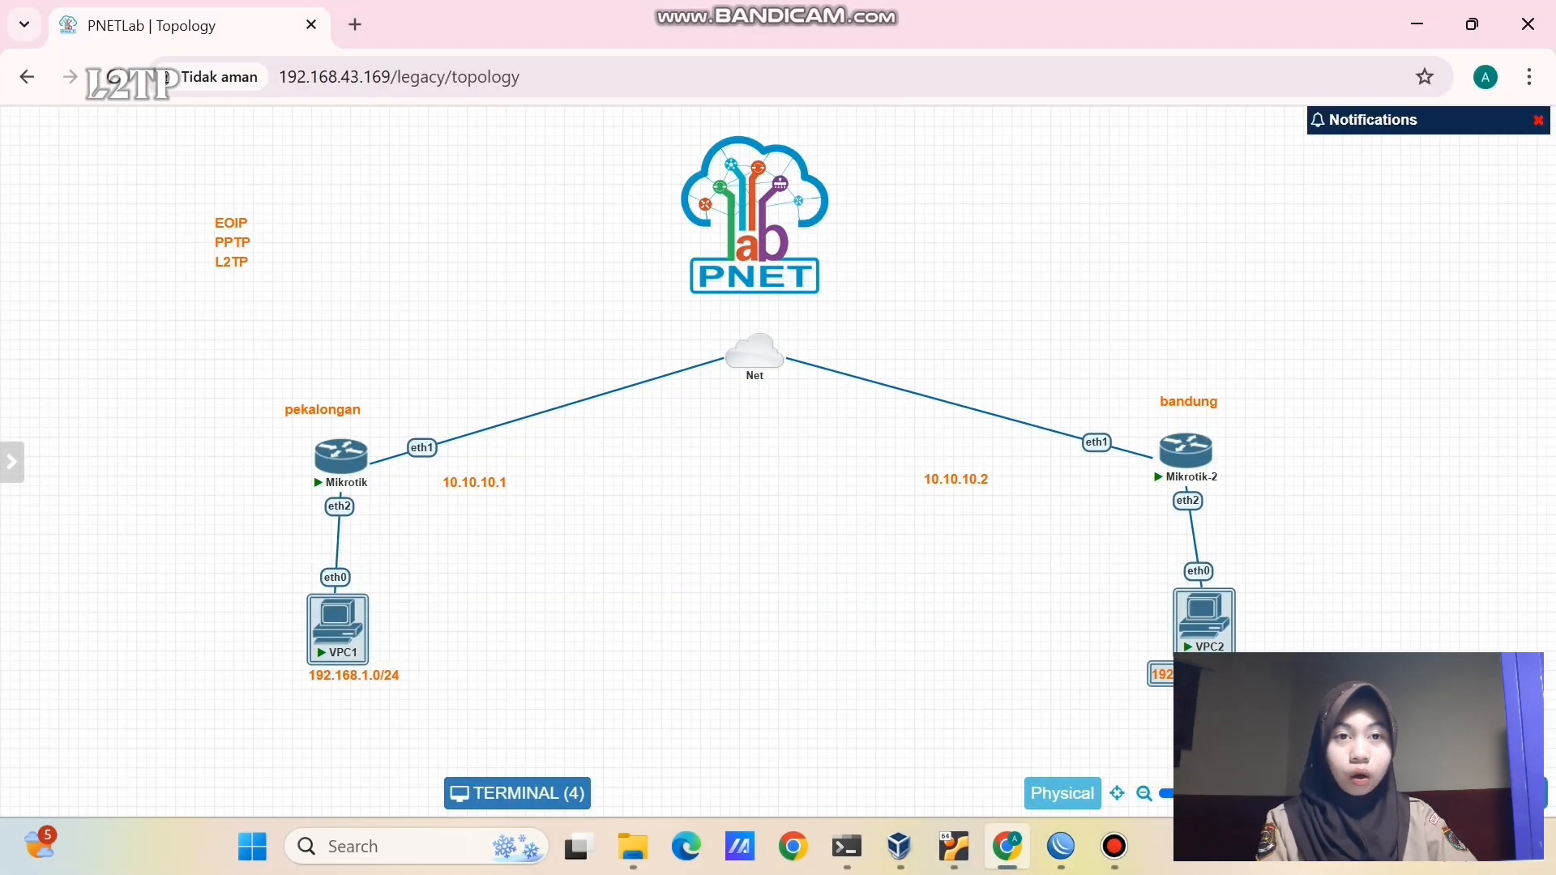
pyautogui.click(1132, 694)
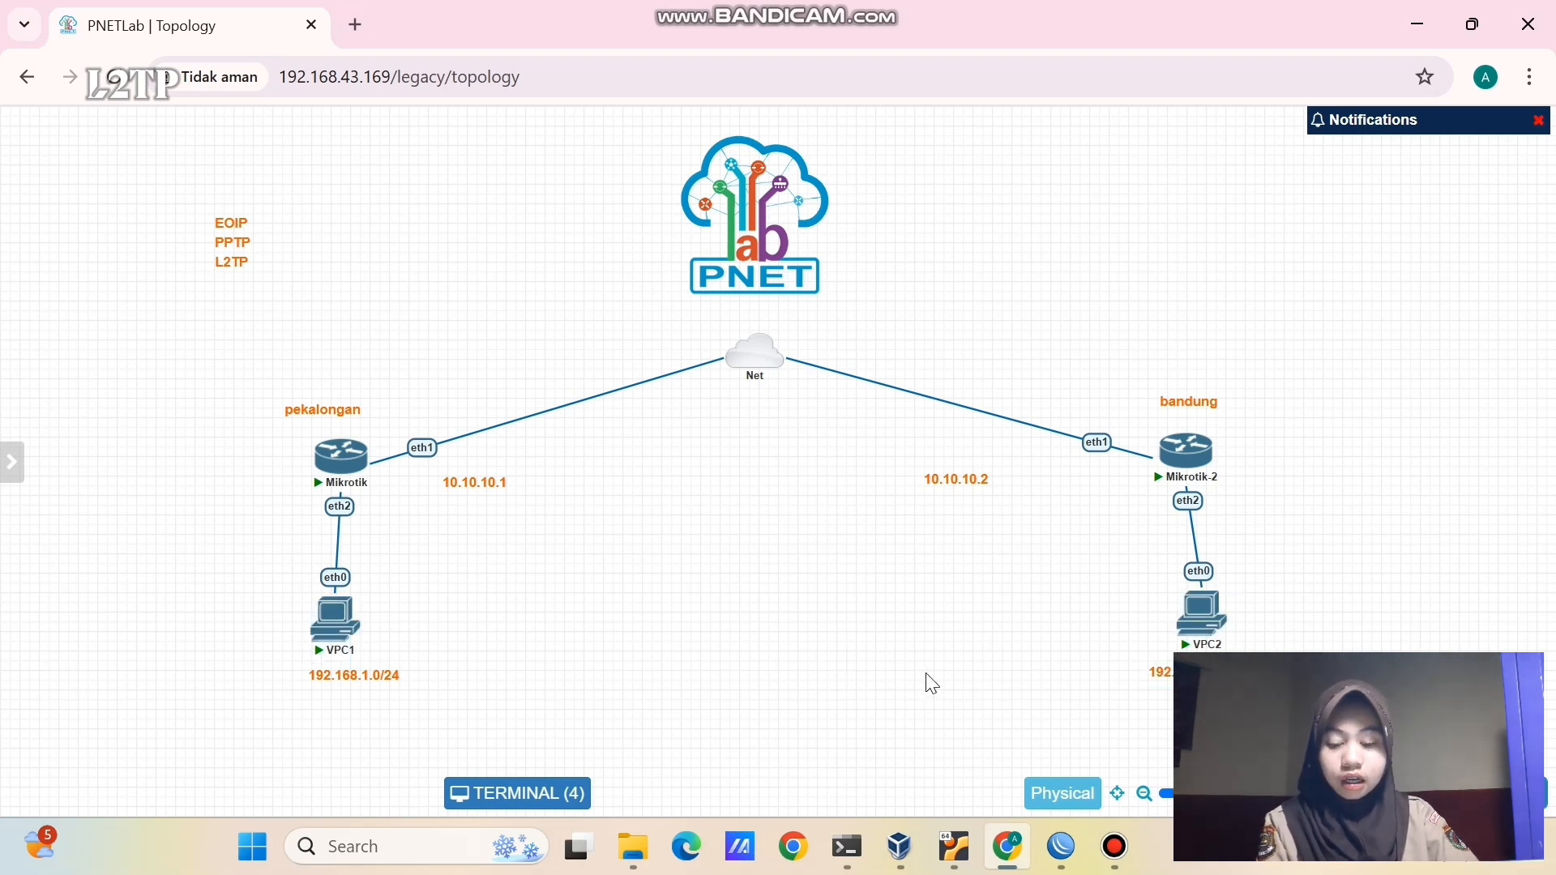
pyautogui.moveTo(1060, 846)
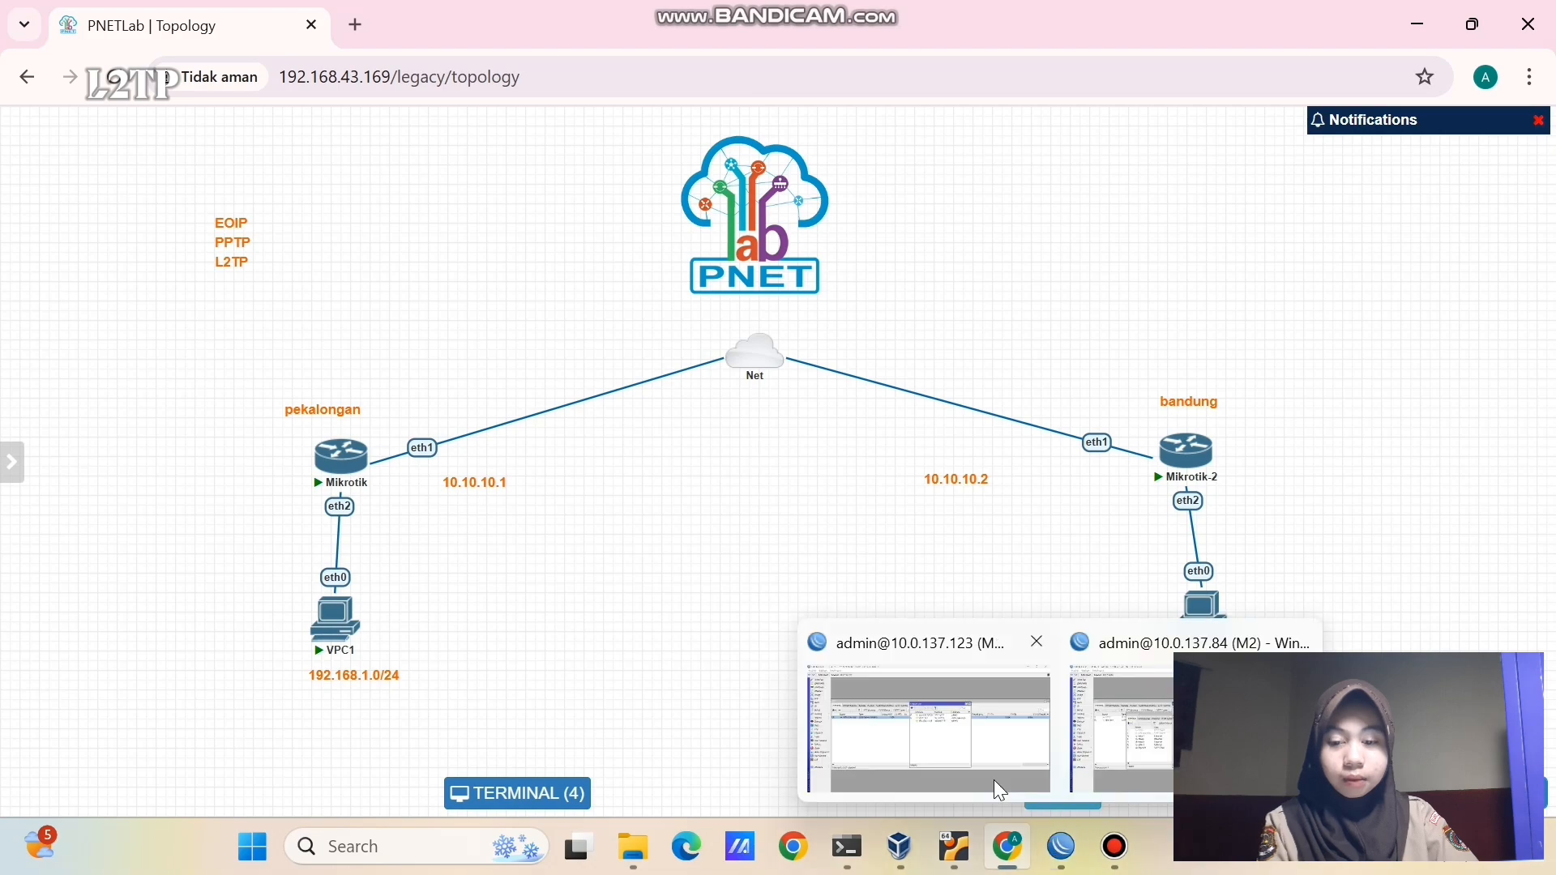
pyautogui.click(993, 779)
# - Re-enable M1's disabled static route to 192.168.2.0/24 via 10.10.10.2 over the L2TP tunnel
pyautogui.click(98, 269)
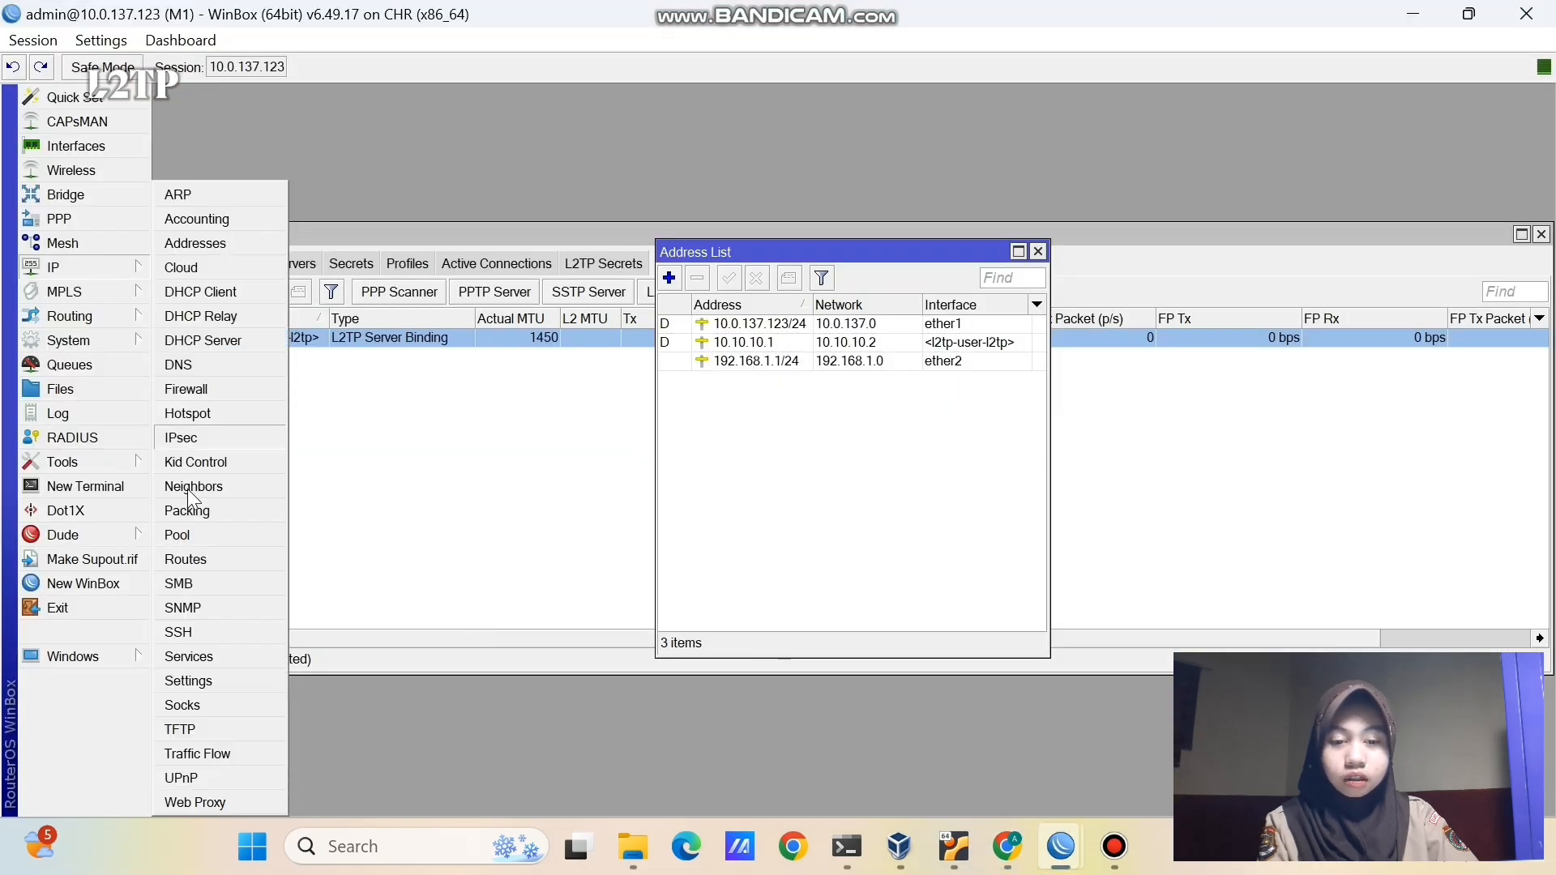
pyautogui.click(183, 564)
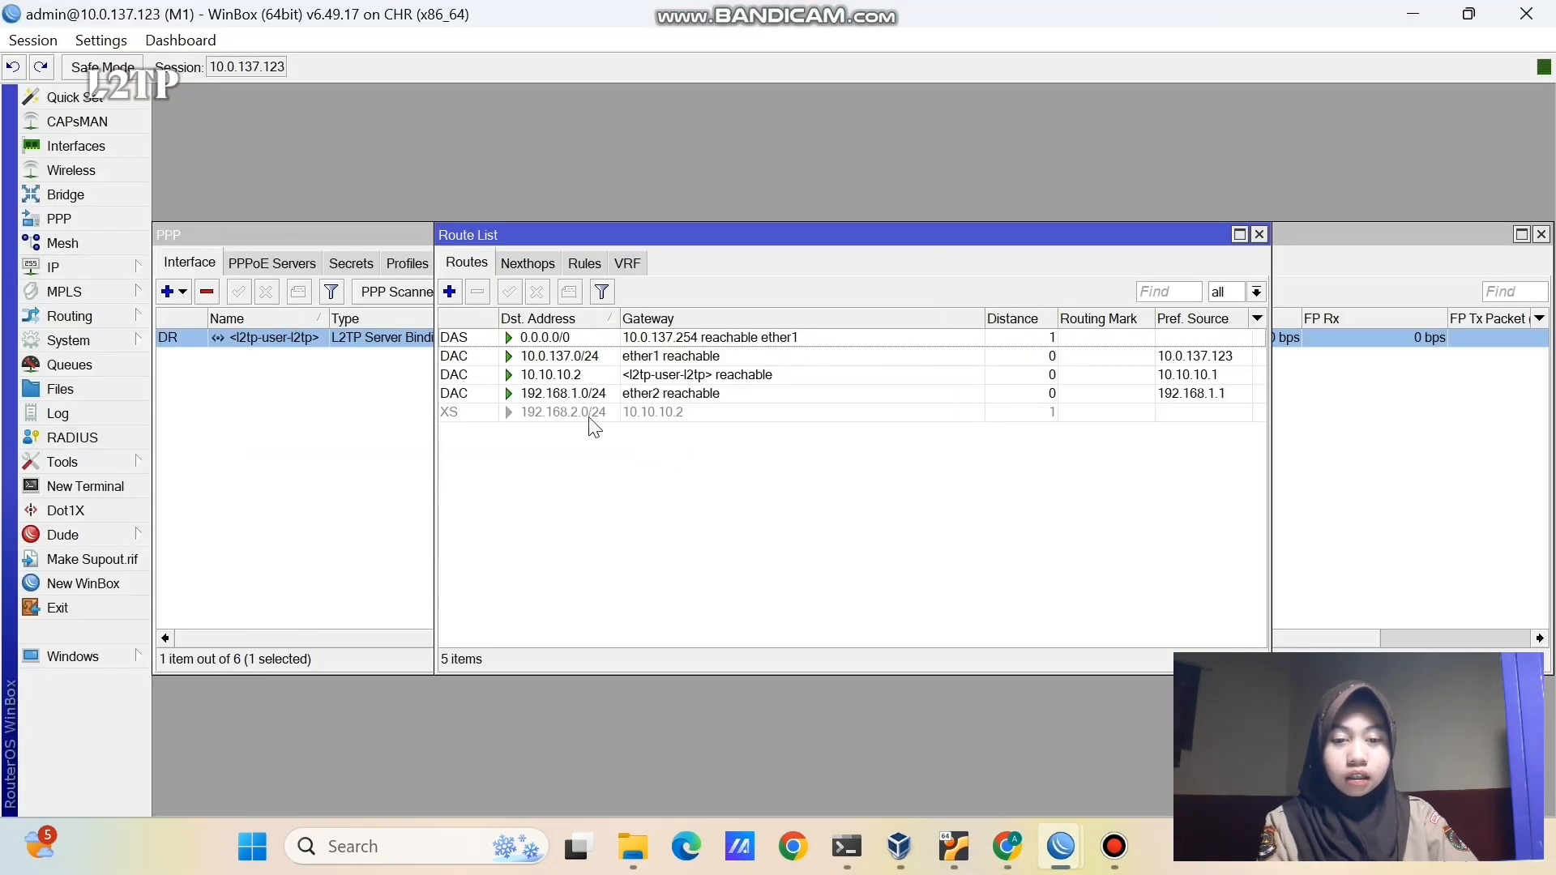
pyautogui.click(673, 415)
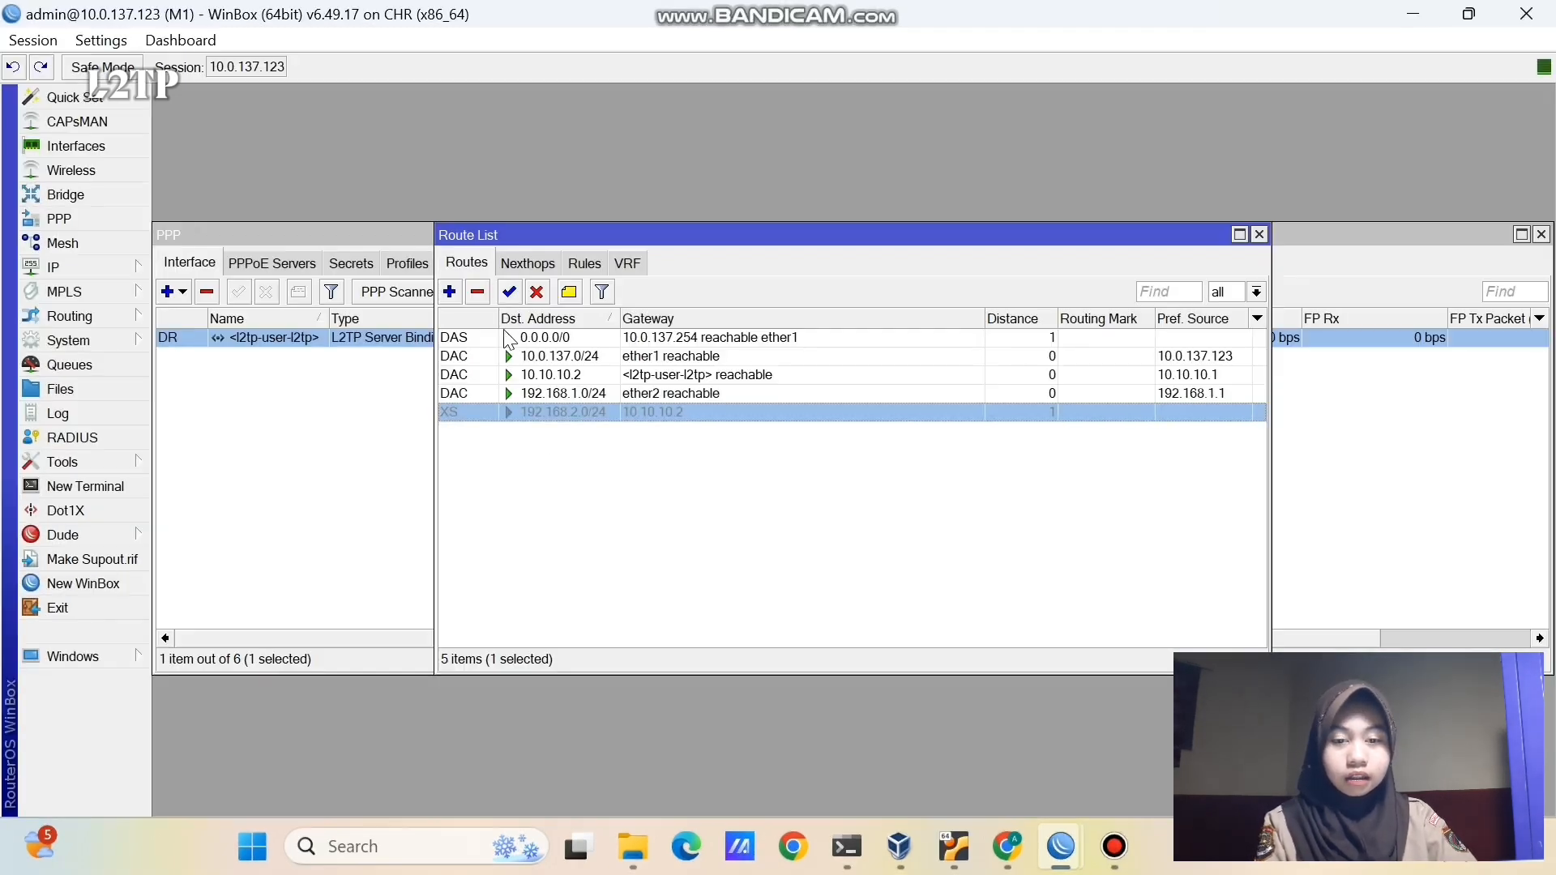
pyautogui.click(509, 292)
pyautogui.click(558, 497)
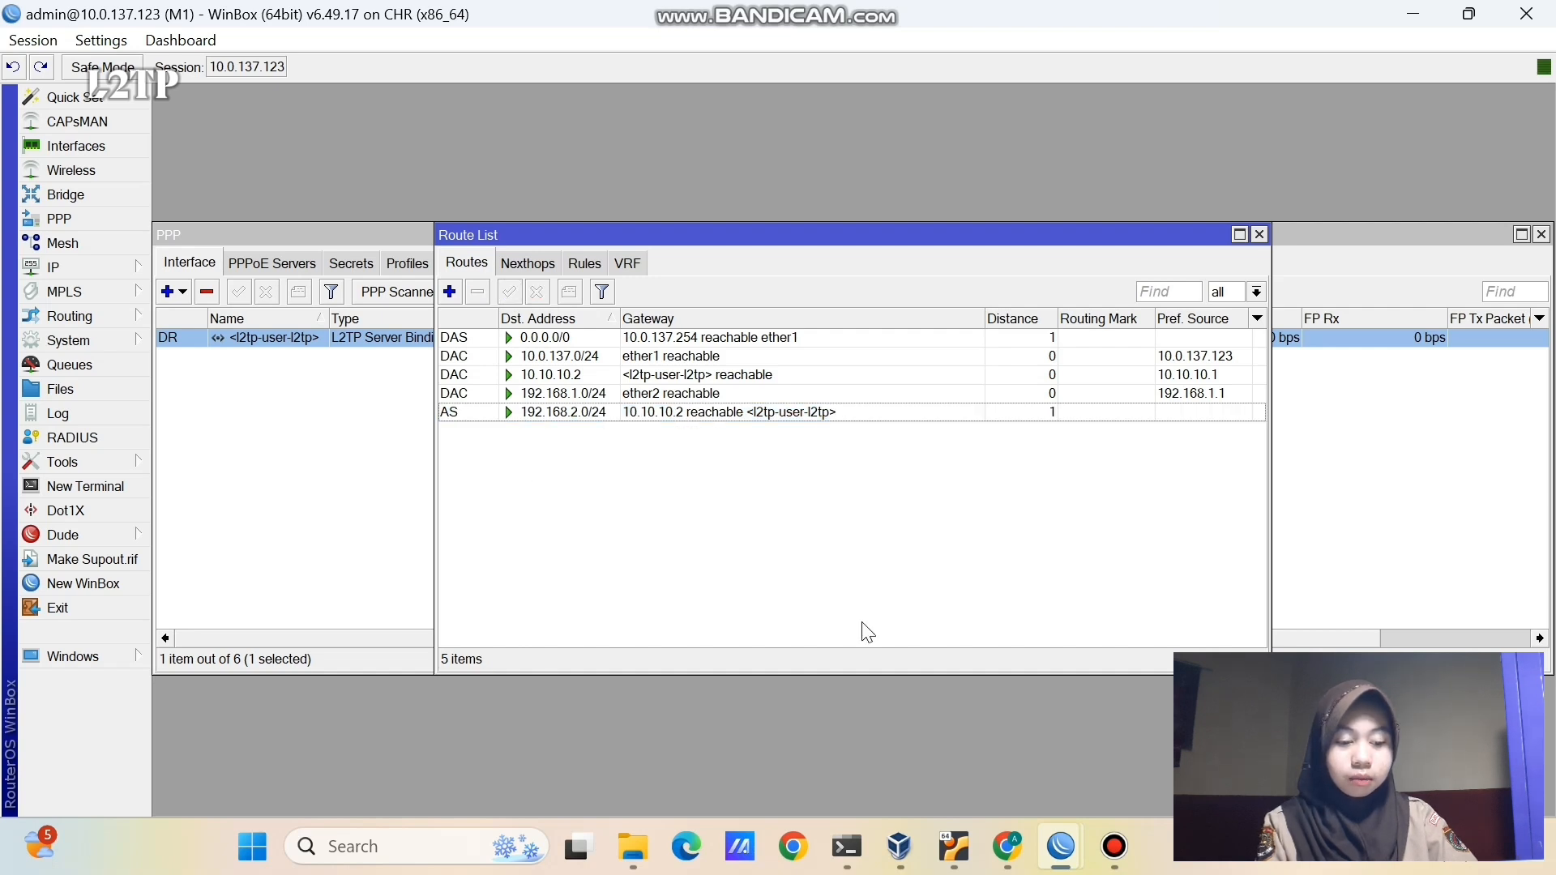
pyautogui.click(1096, 733)
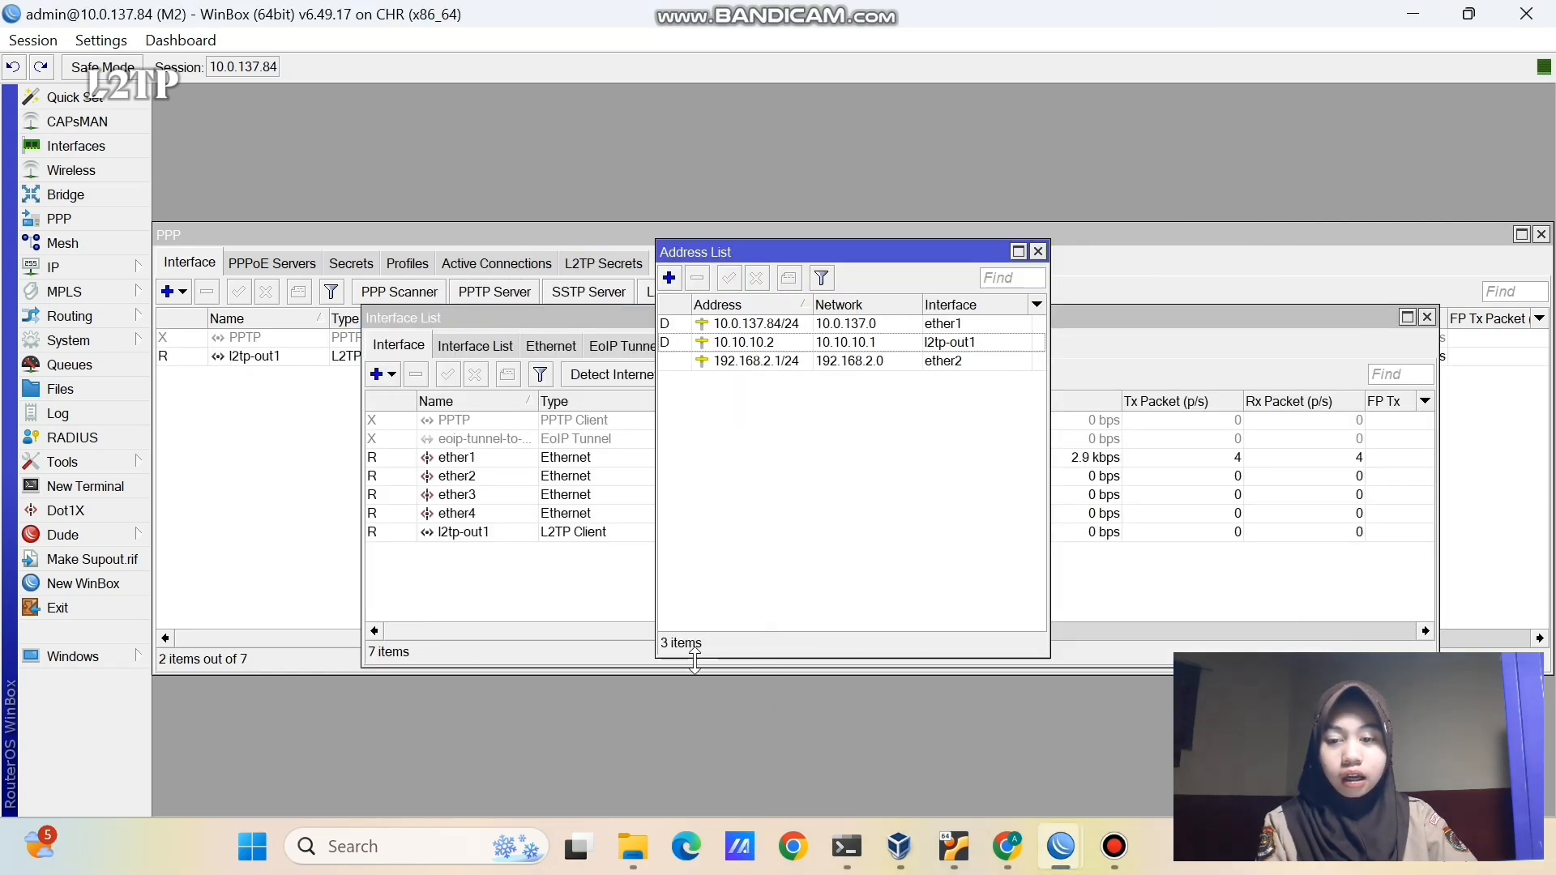
# - Enable M2's static route to 192.168.1.0/24 via 10.10.10.1, then bring up VPC1's console
pyautogui.click(100, 271)
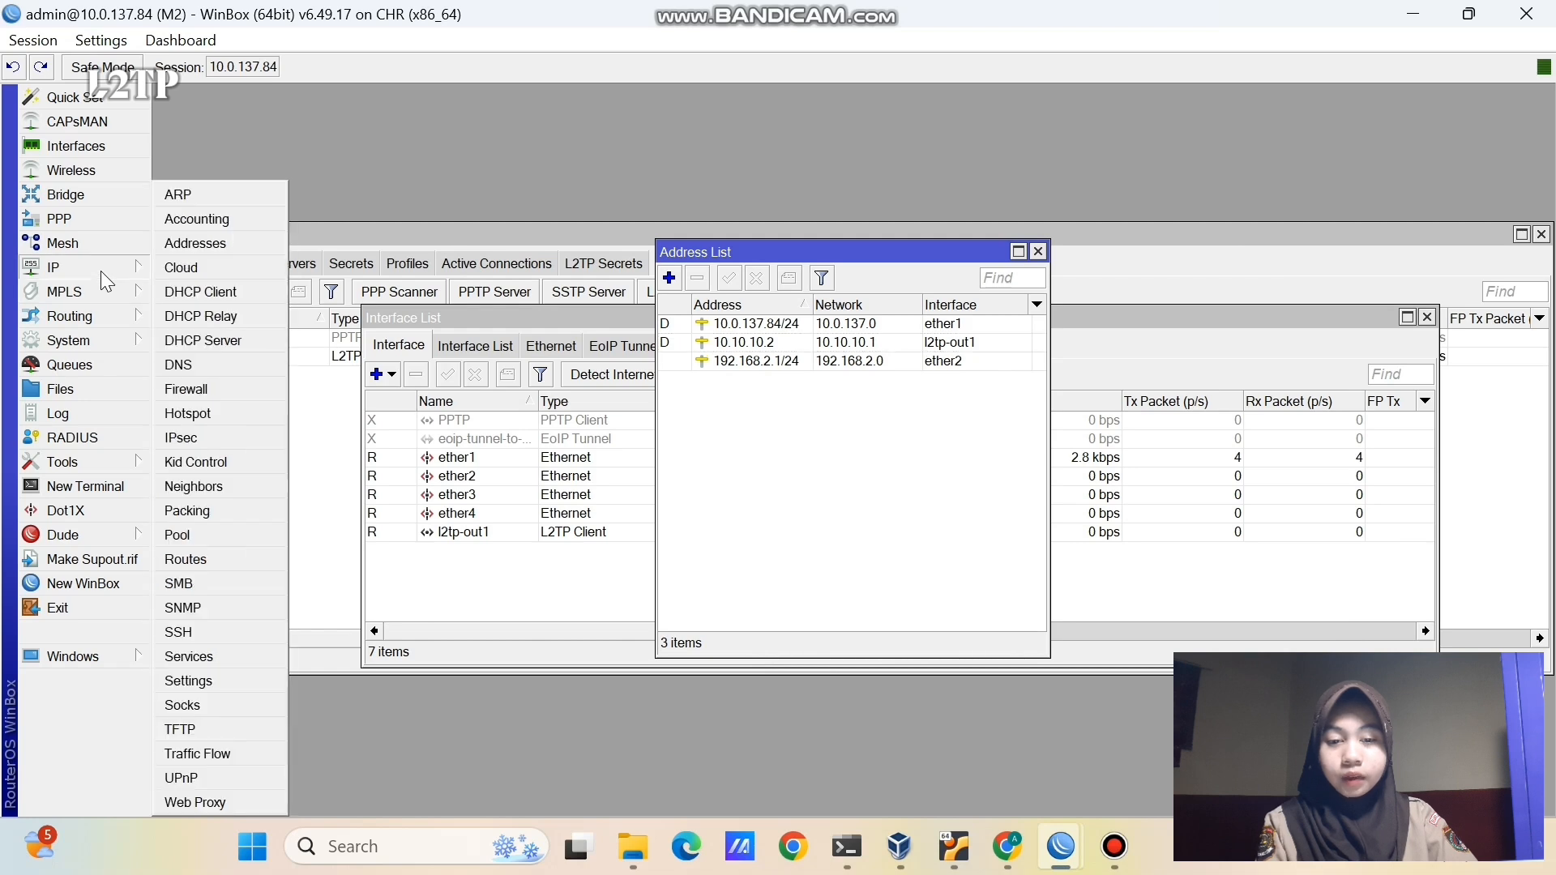
pyautogui.click(238, 554)
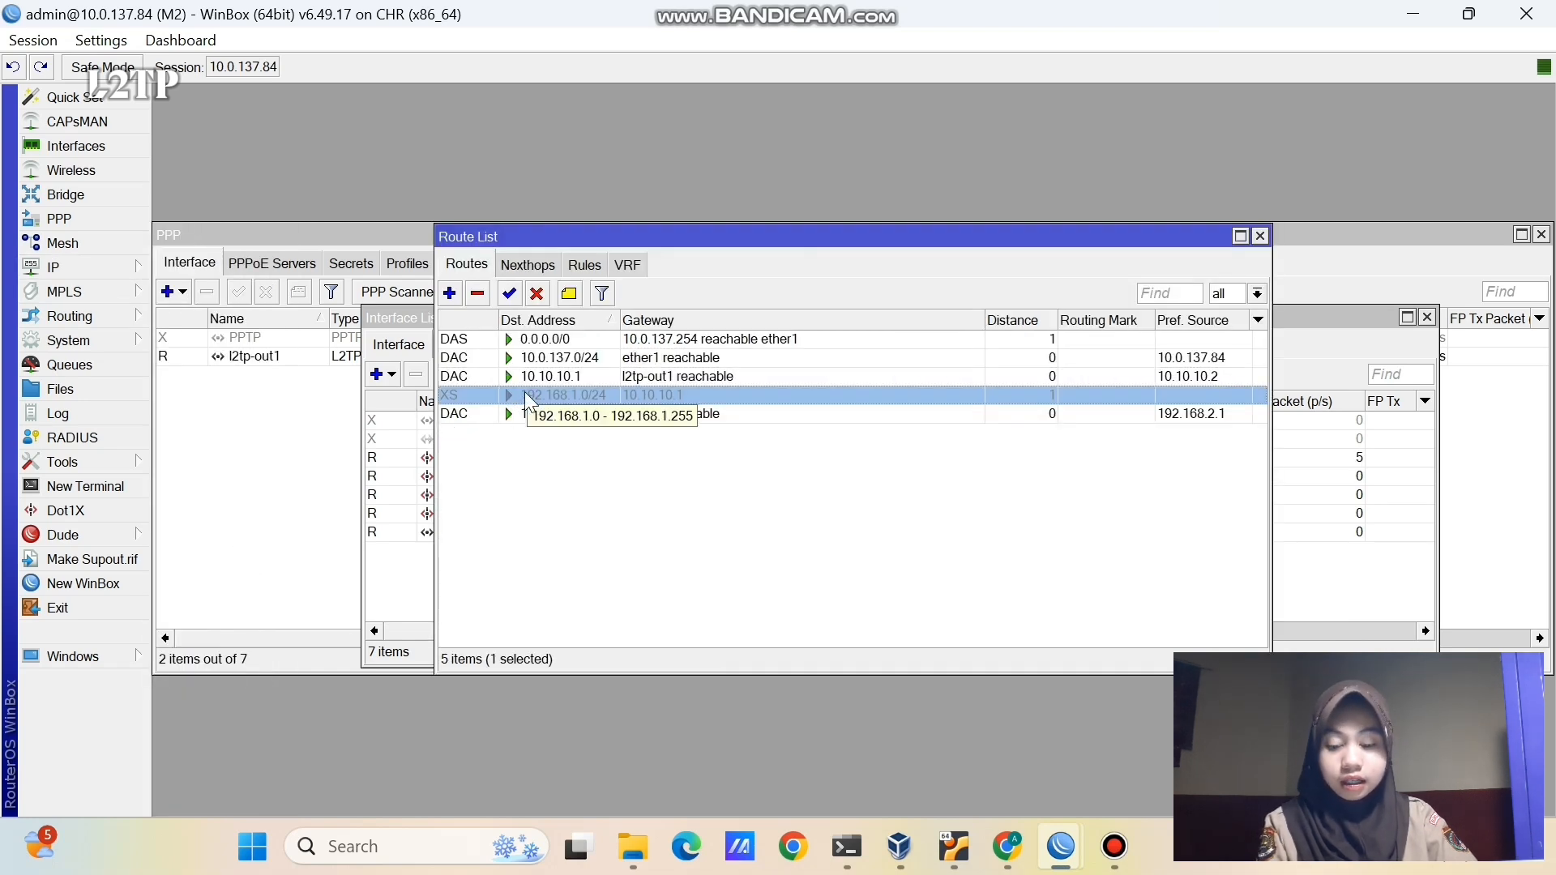
pyautogui.click(509, 293)
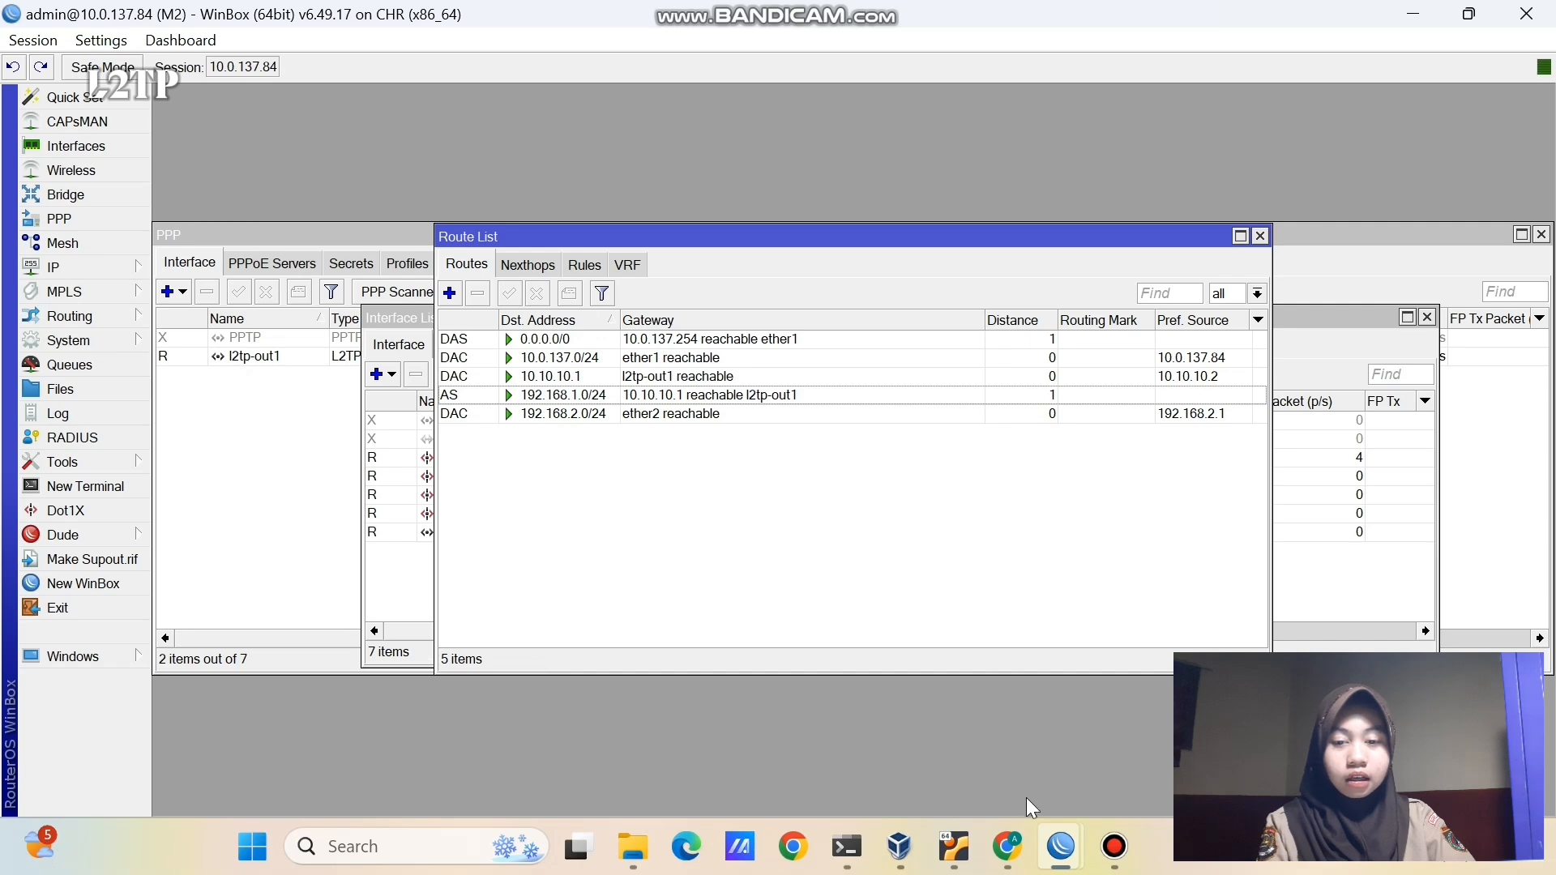
pyautogui.click(1009, 847)
pyautogui.click(334, 622)
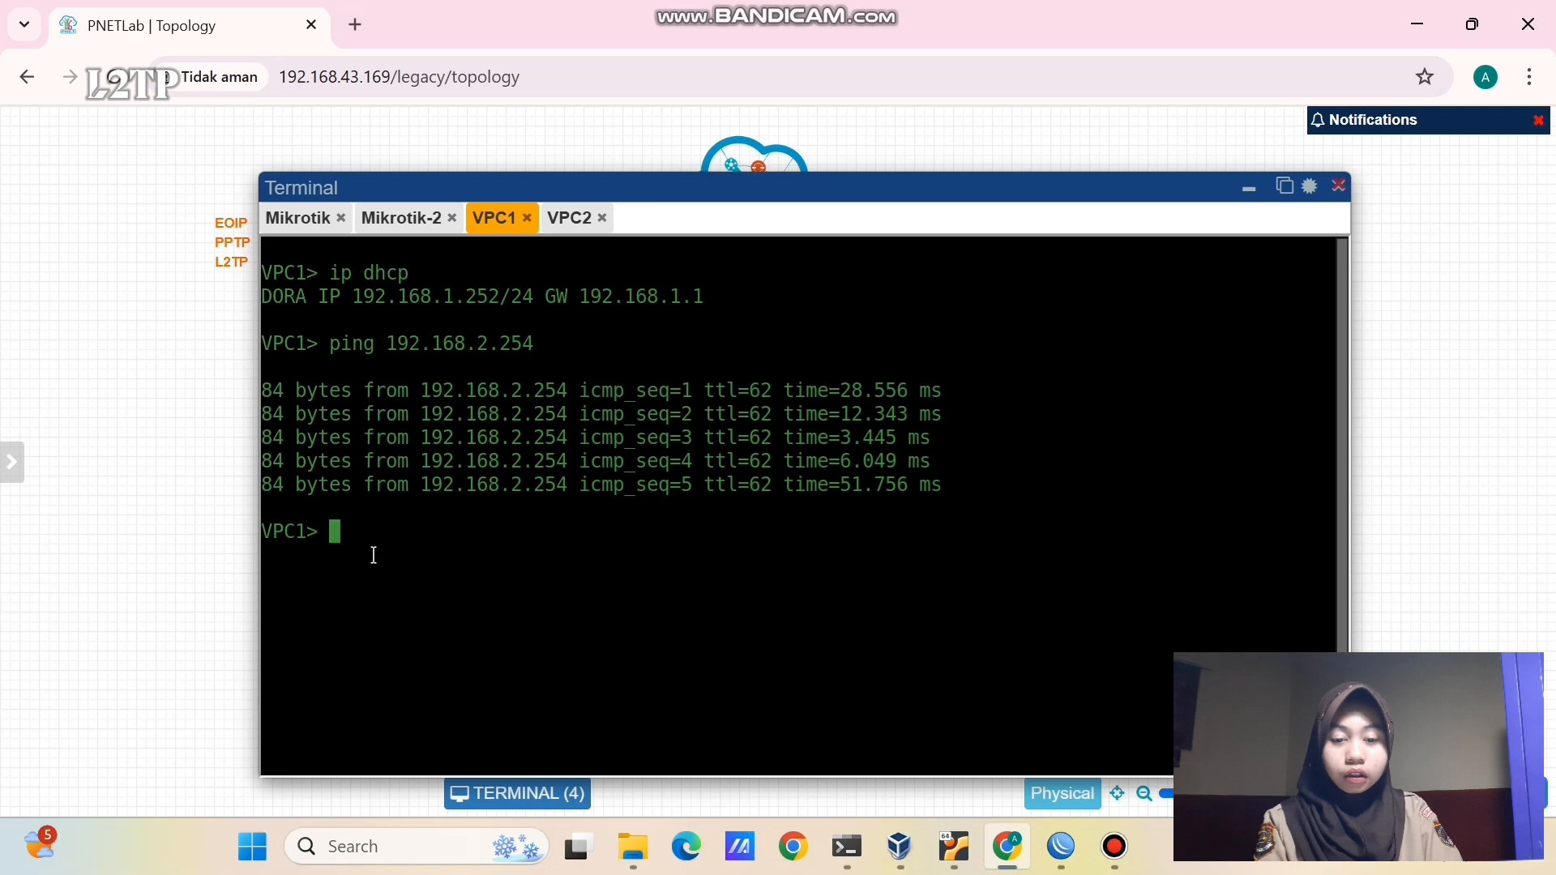
# - Re-run VPC1's ping to 192.168.2.254 and VPC2's ping to 192.168.1.252, both getting replies
pyautogui.press('Up')
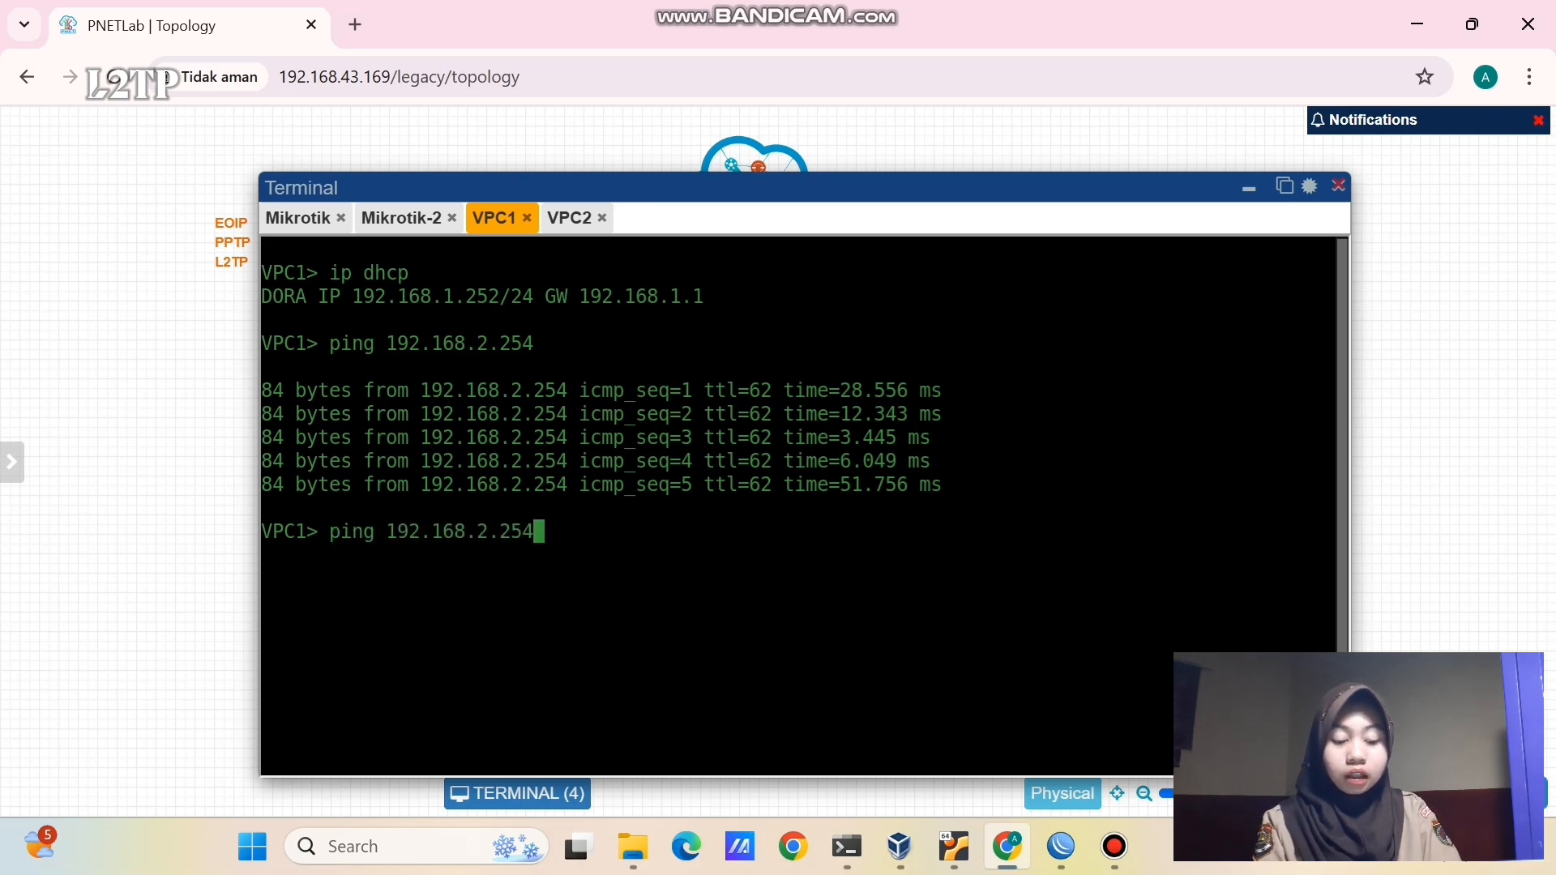
pyautogui.press('Return')
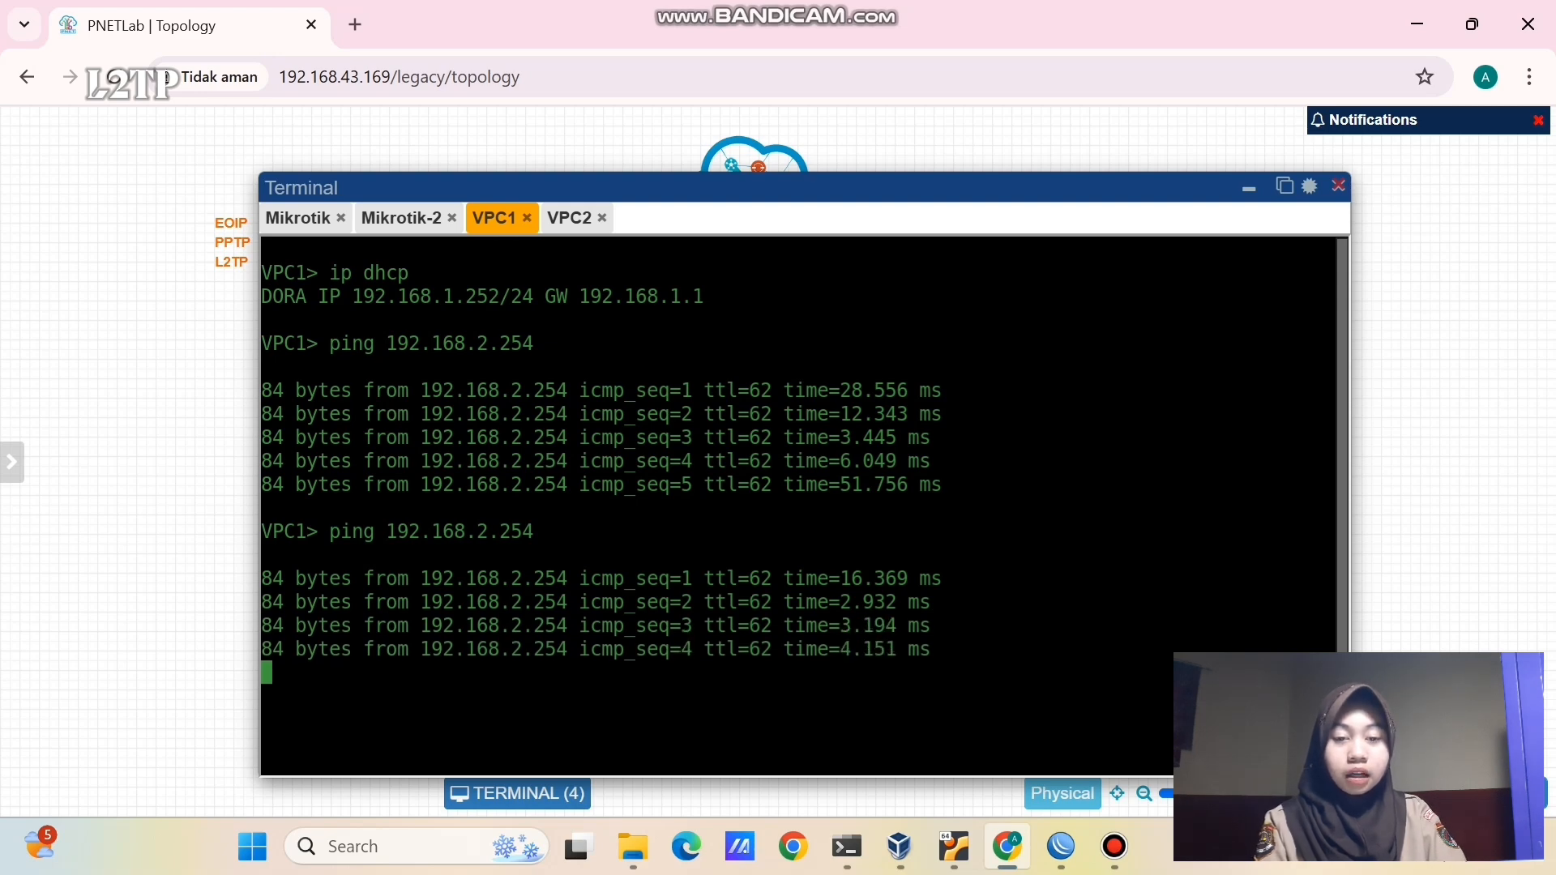
pyautogui.click(569, 217)
pyautogui.press('Up')
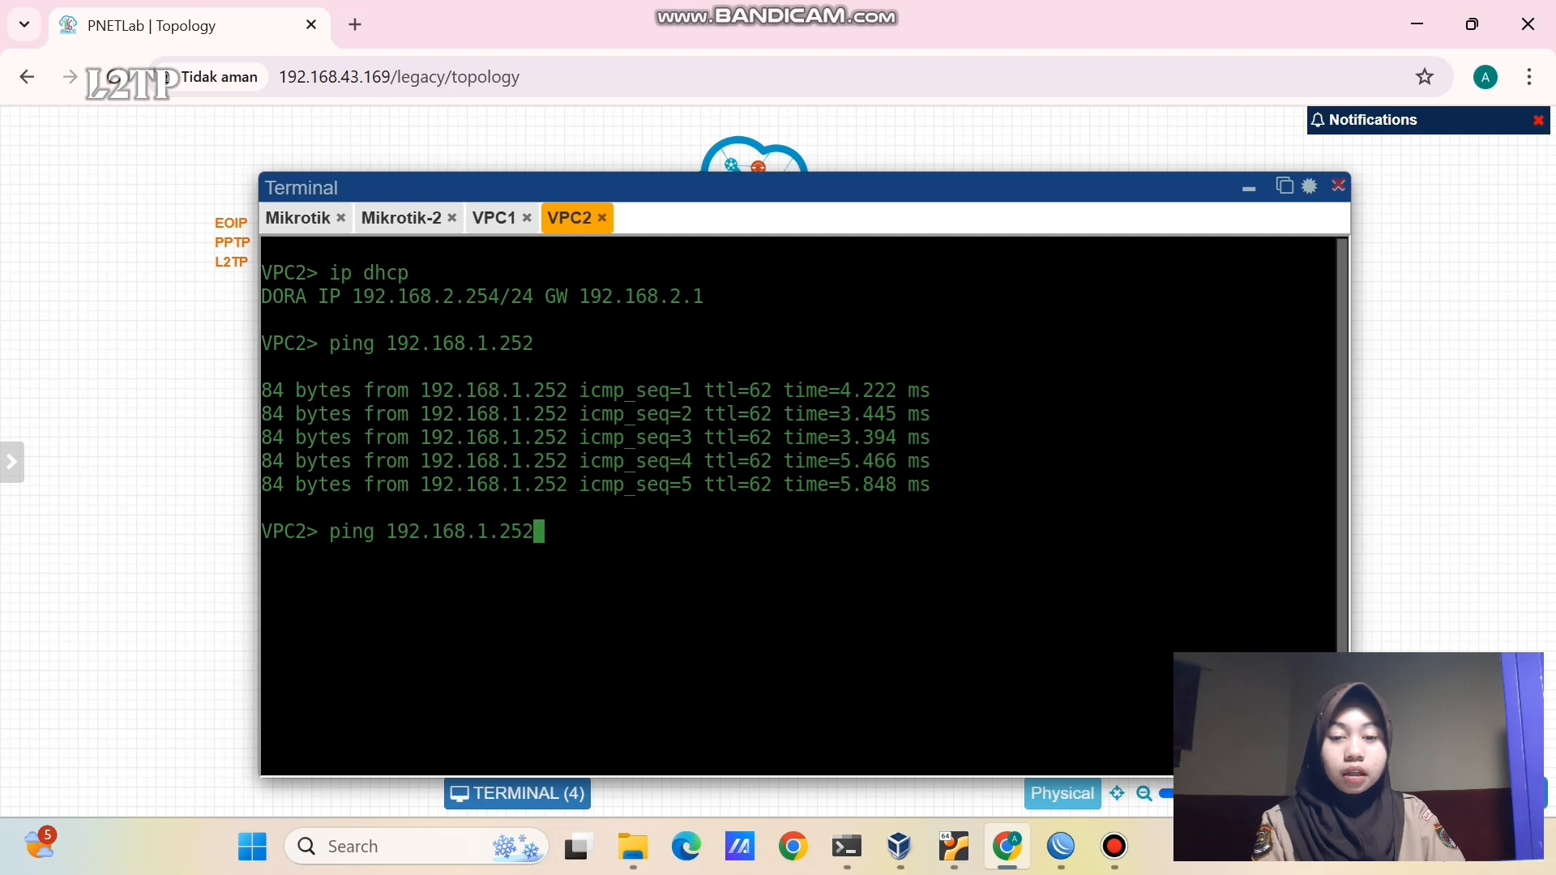
pyautogui.press('Return')
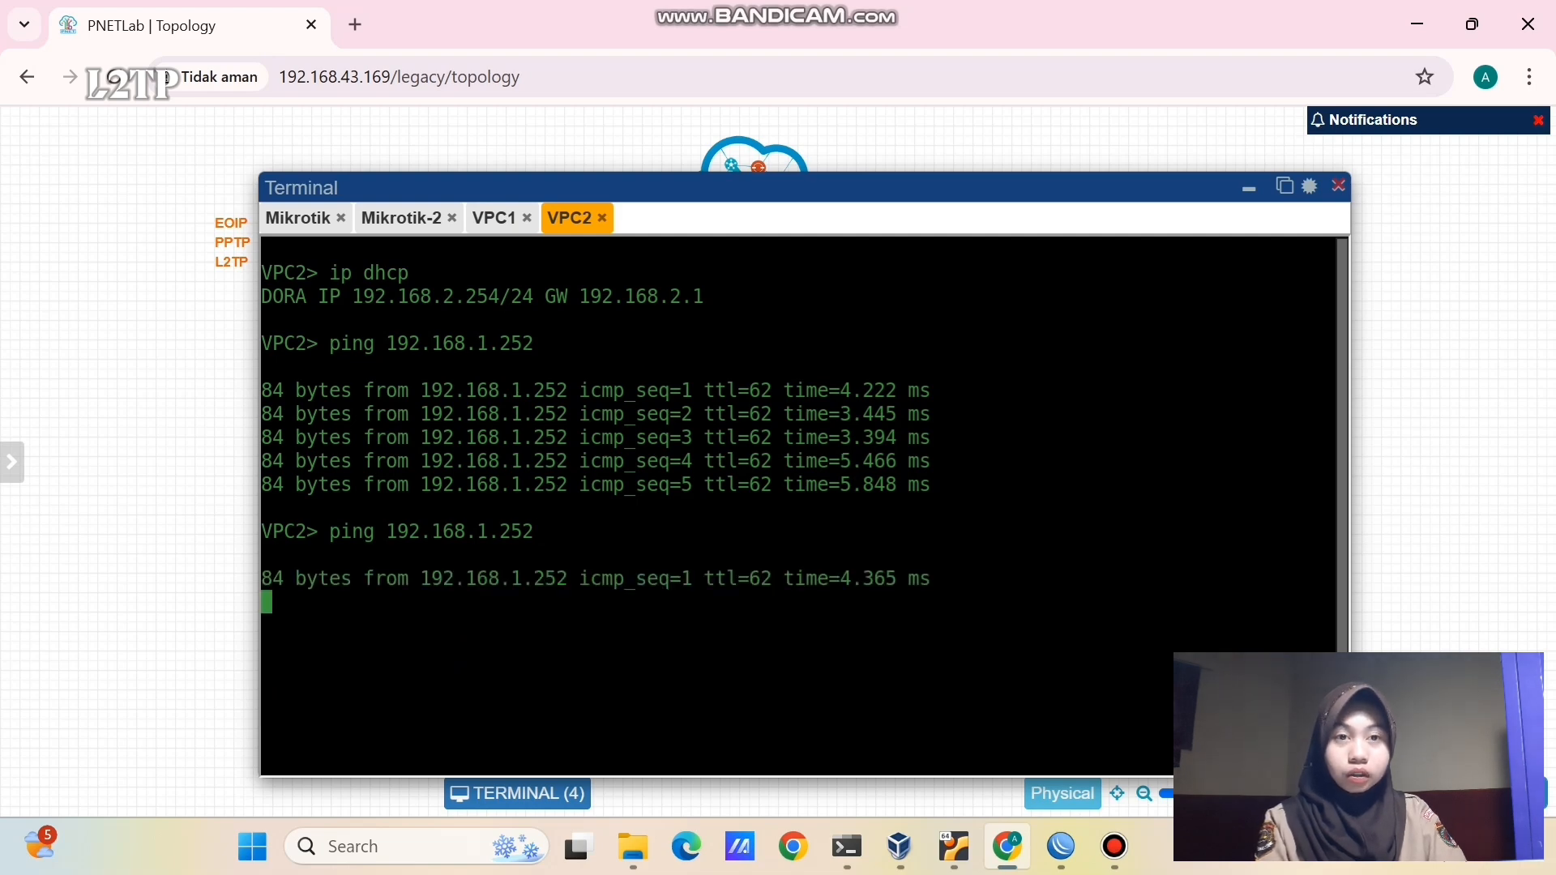
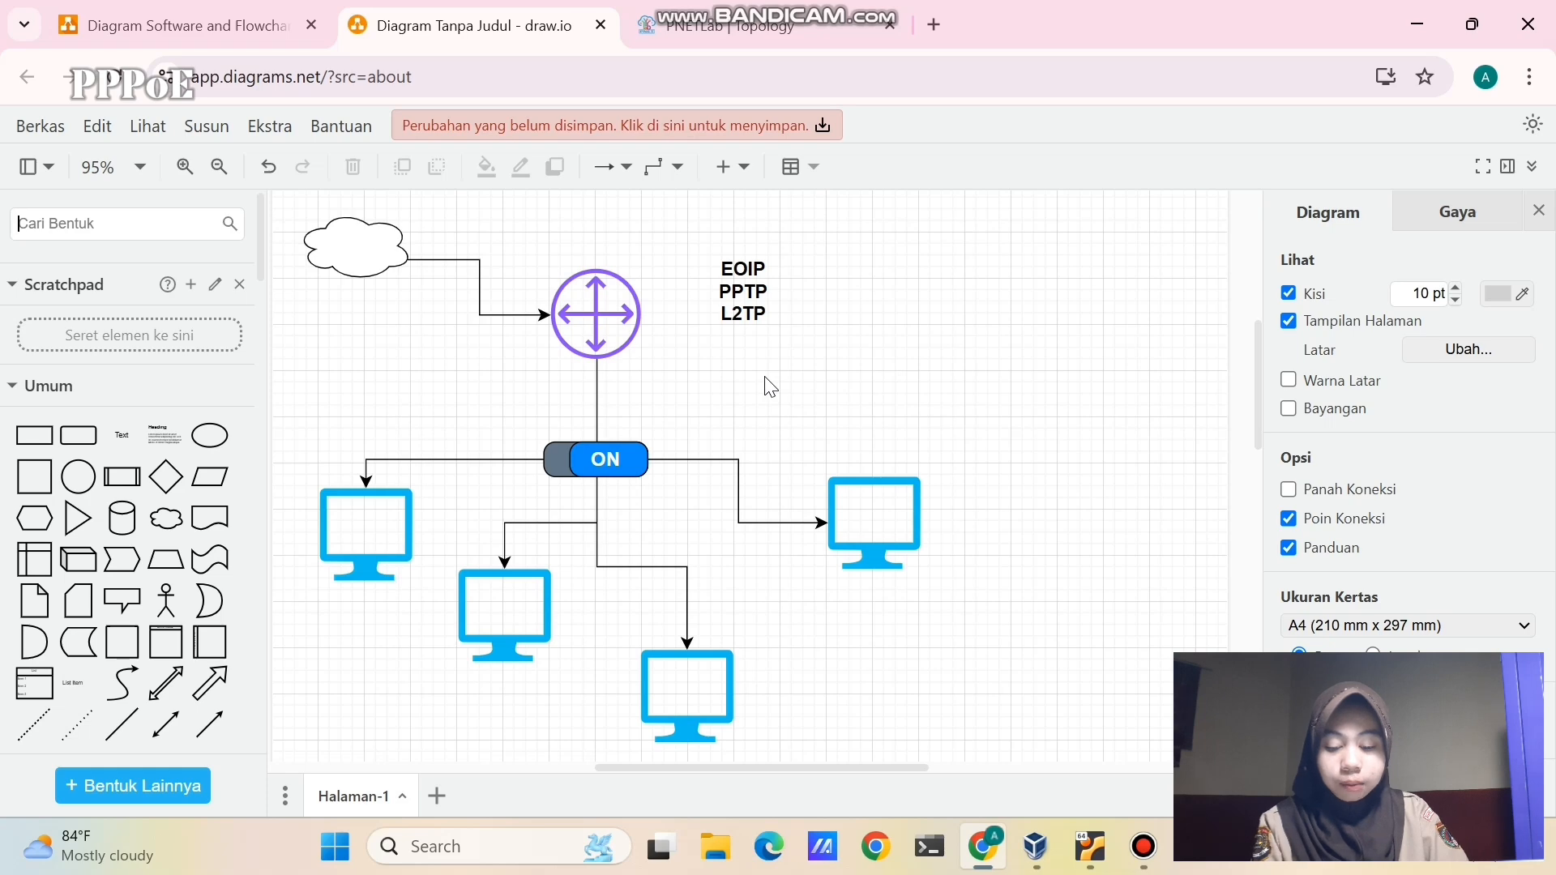
# - Select the EOIP PPTP L2TP label and compare it with the pekalongan and bandung sides of the PNETLab topology
pyautogui.moveTo(689, 240); pyautogui.dragTo(808, 374)
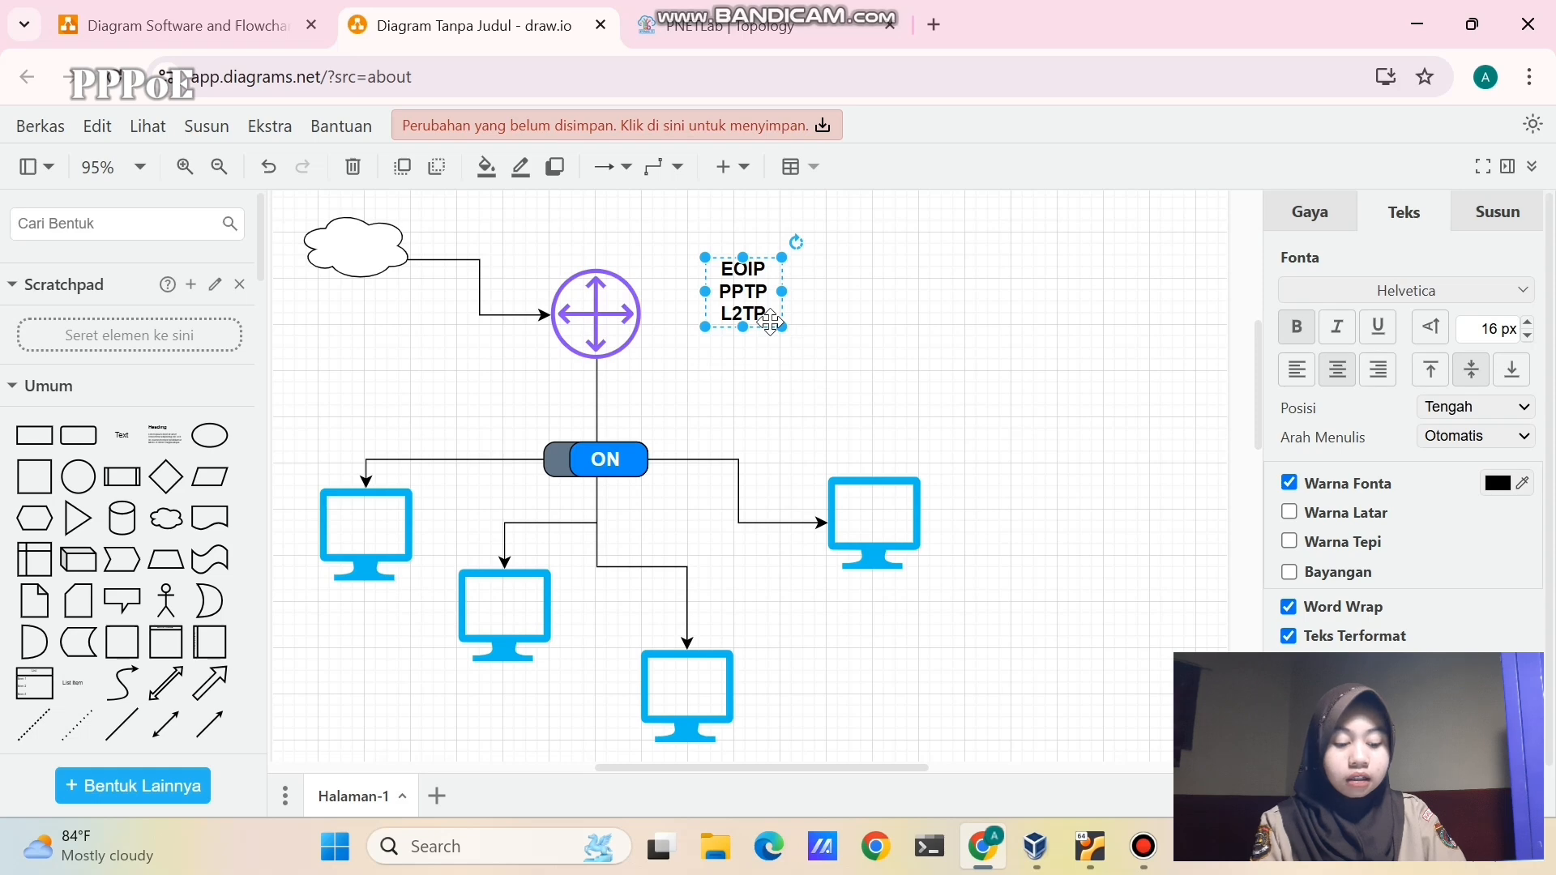
pyautogui.click(713, 26)
pyautogui.moveTo(238, 376); pyautogui.dragTo(514, 810)
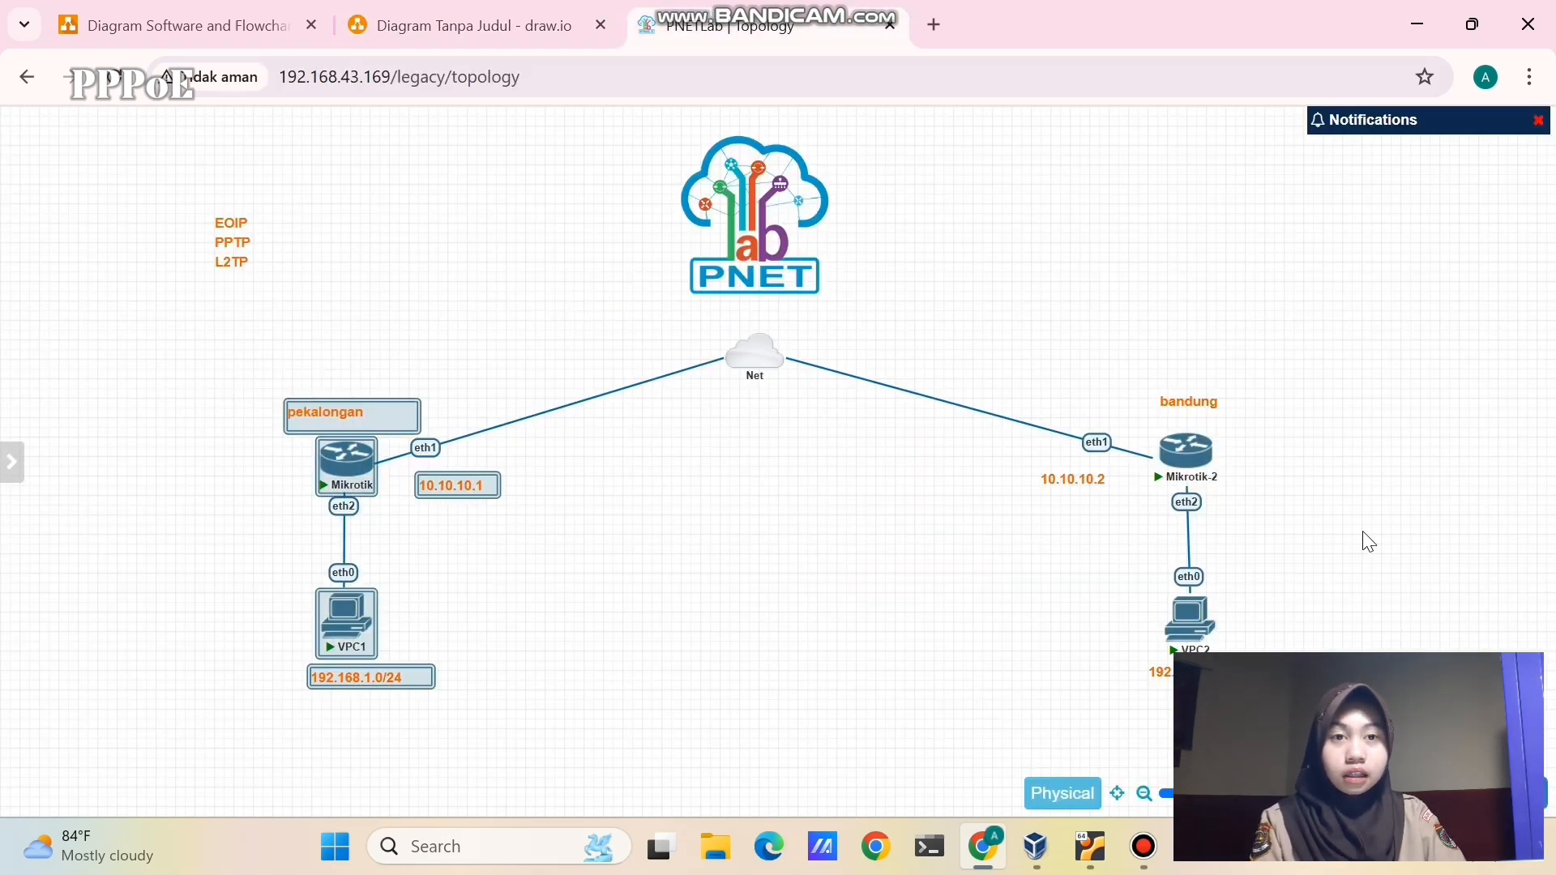
pyautogui.moveTo(1061, 381); pyautogui.dragTo(1328, 697)
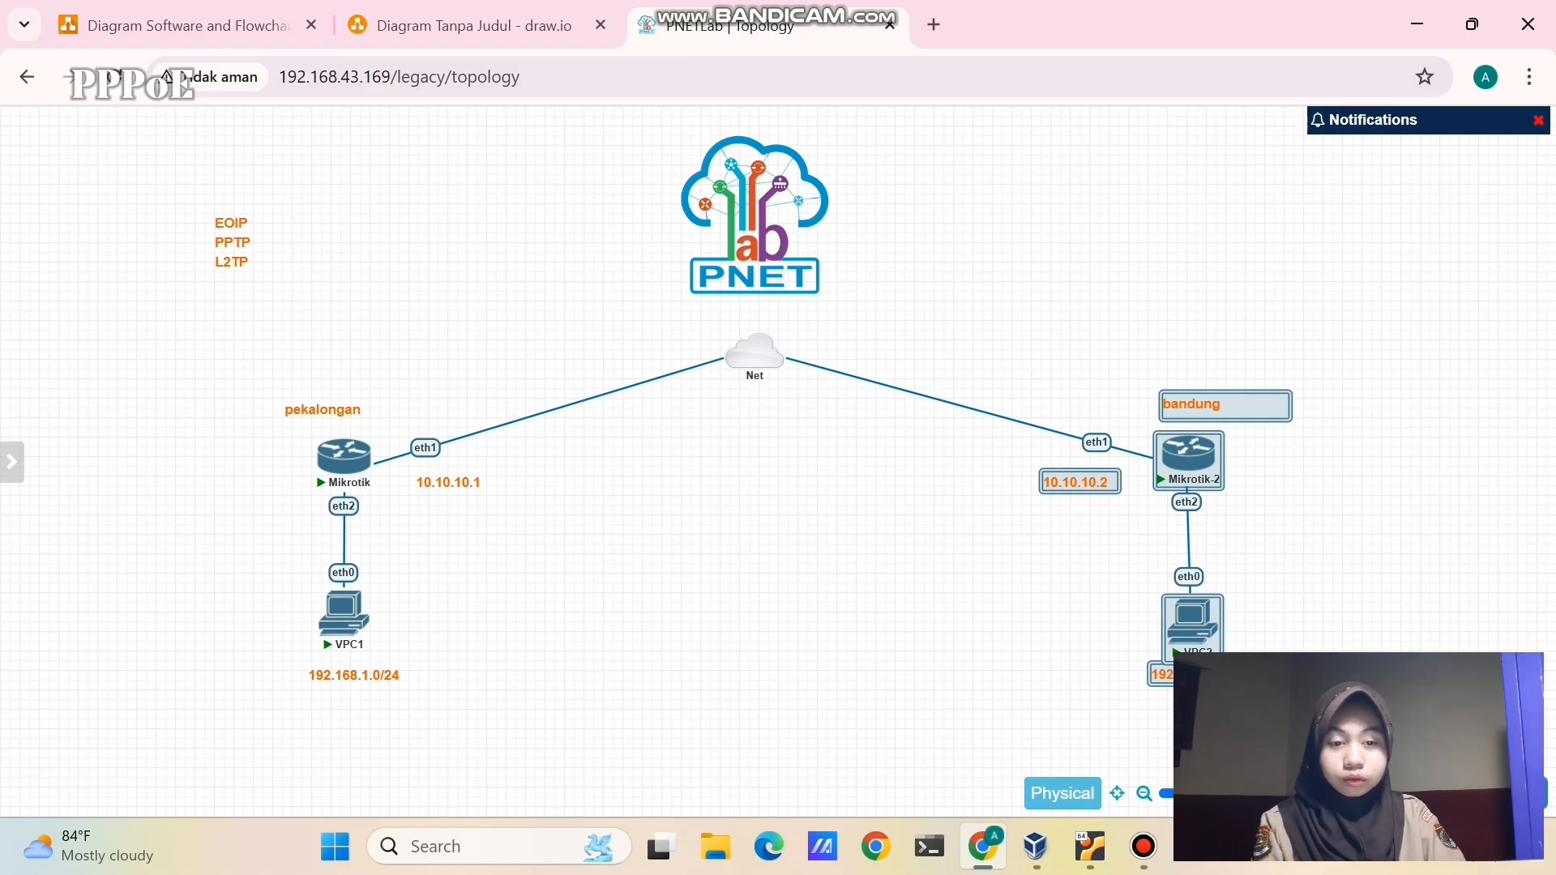
pyautogui.click(826, 503)
pyautogui.click(438, 29)
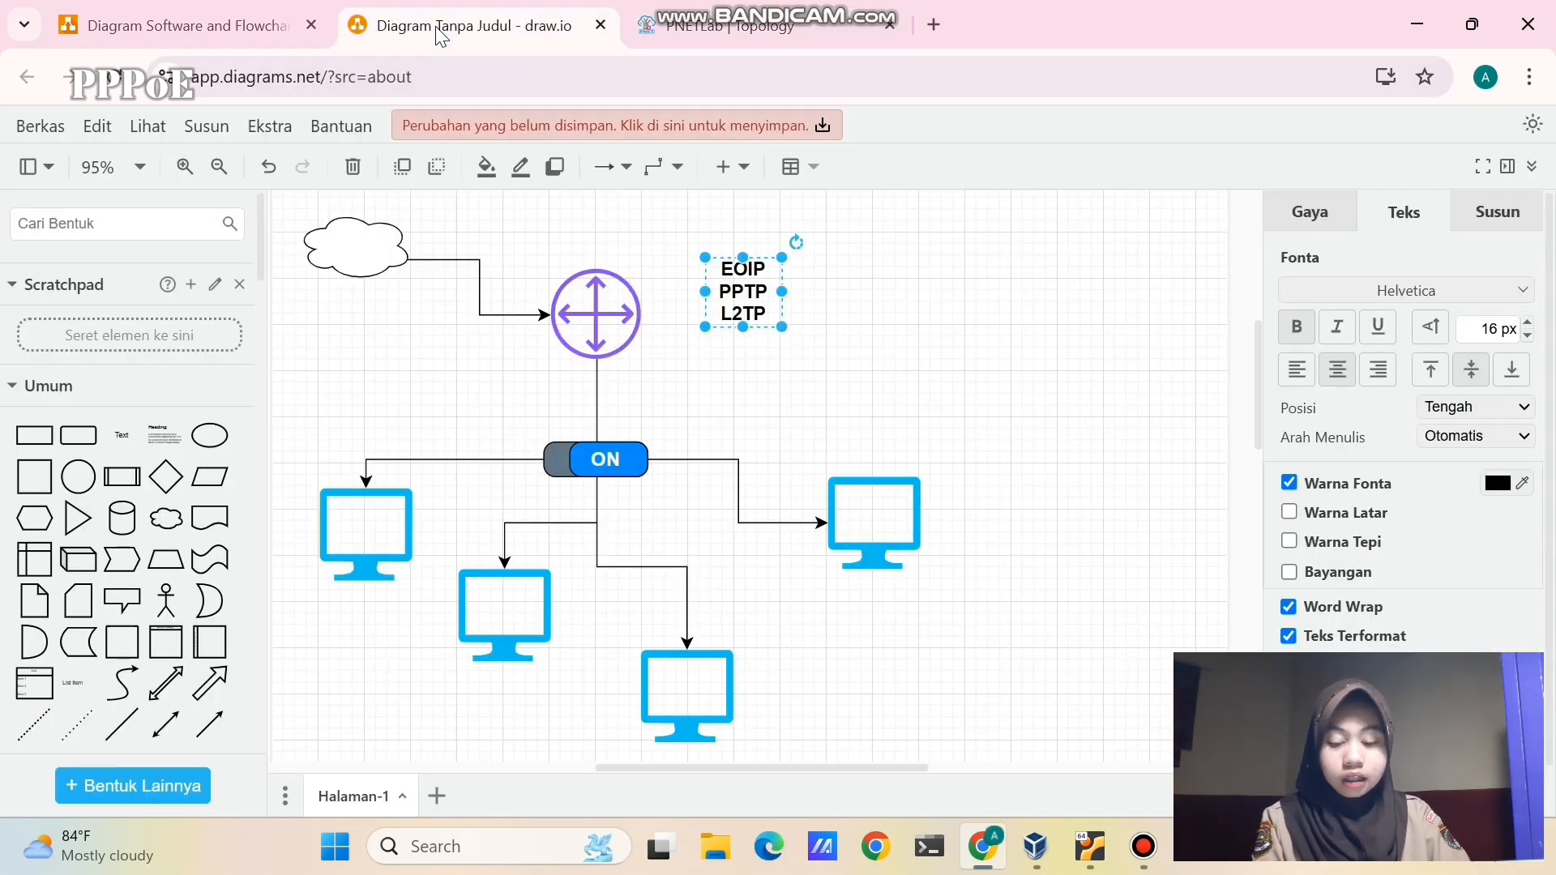
# - Duplicate the EOIP PPTP L2TP label to its right and rename the copy 'PPPoE'
pyautogui.rightClick(754, 302)
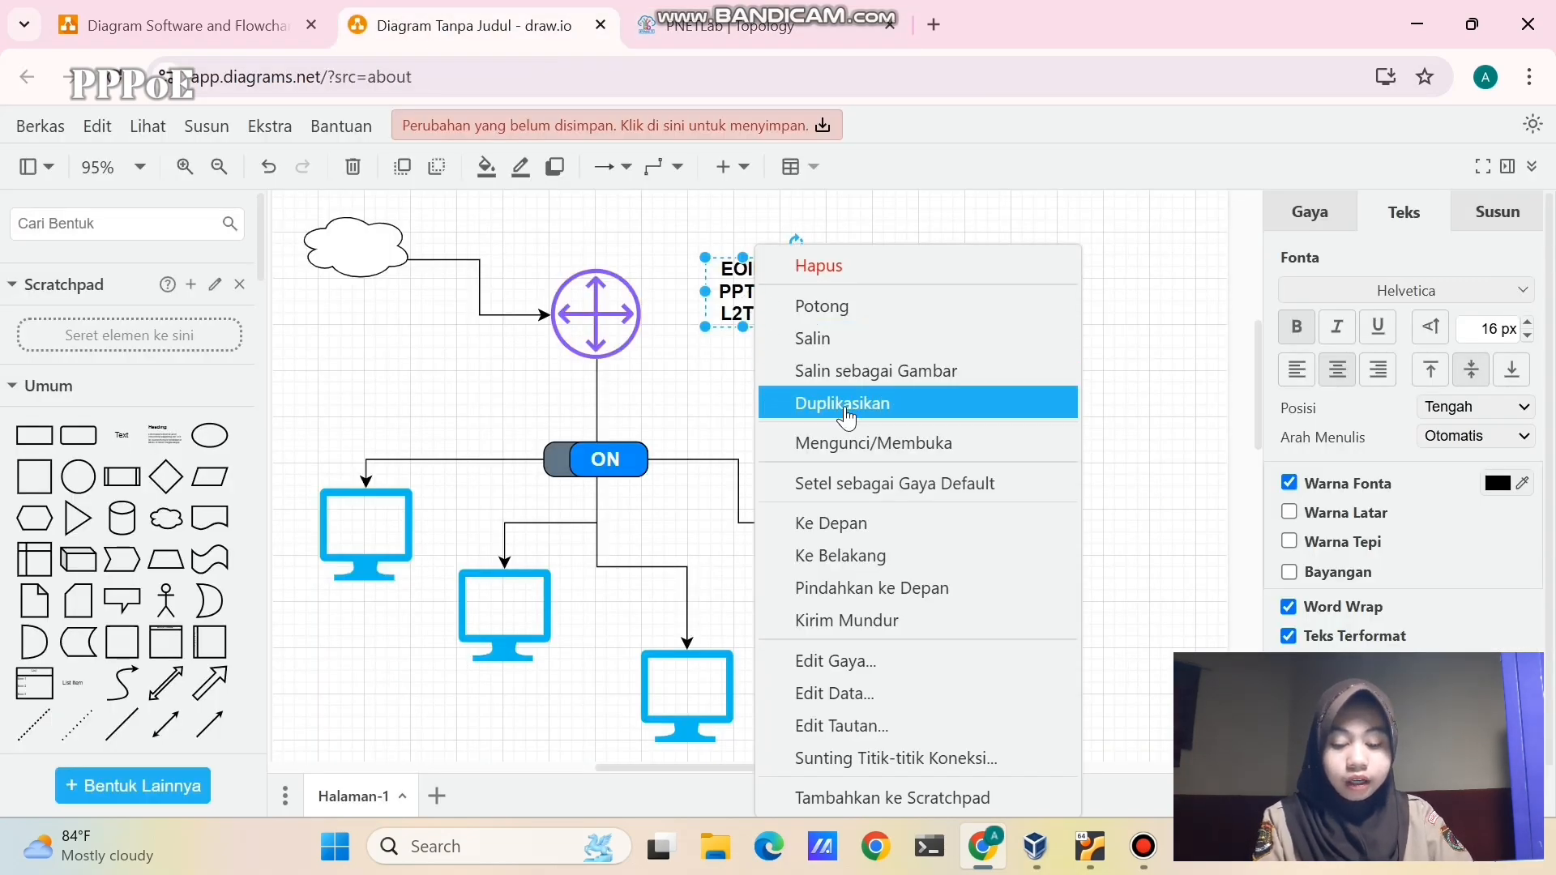
pyautogui.click(806, 404)
pyautogui.moveTo(761, 305); pyautogui.dragTo(923, 313)
pyautogui.doubleClick(924, 313)
pyautogui.press('BackSpace')
pyautogui.write('PPPOE')
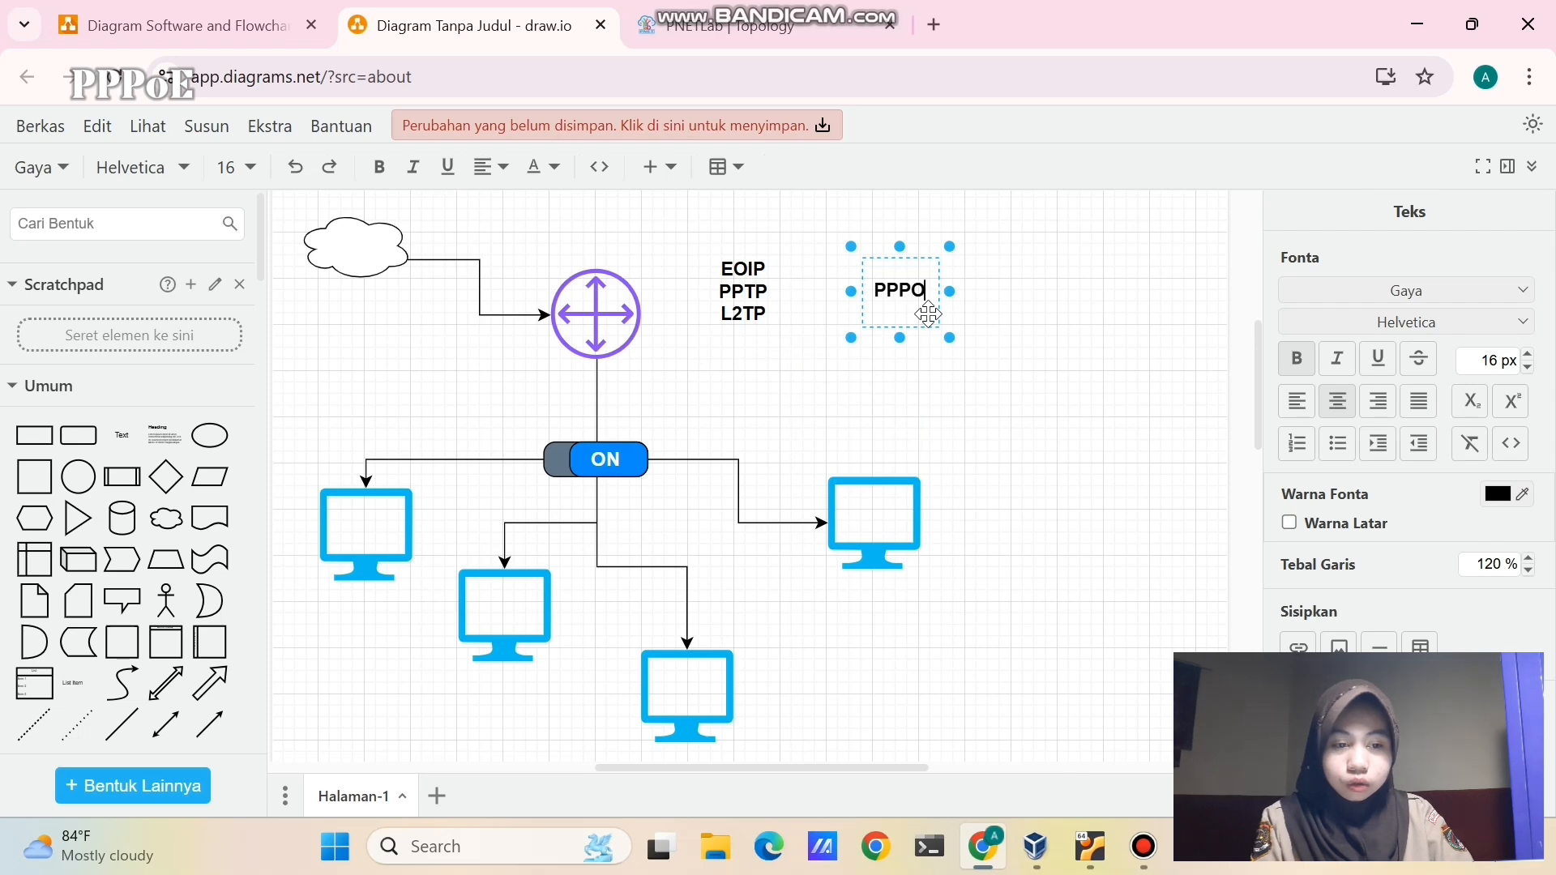
pyautogui.press('BackSpace')
pyautogui.press('BackSpace')
pyautogui.write('oE')
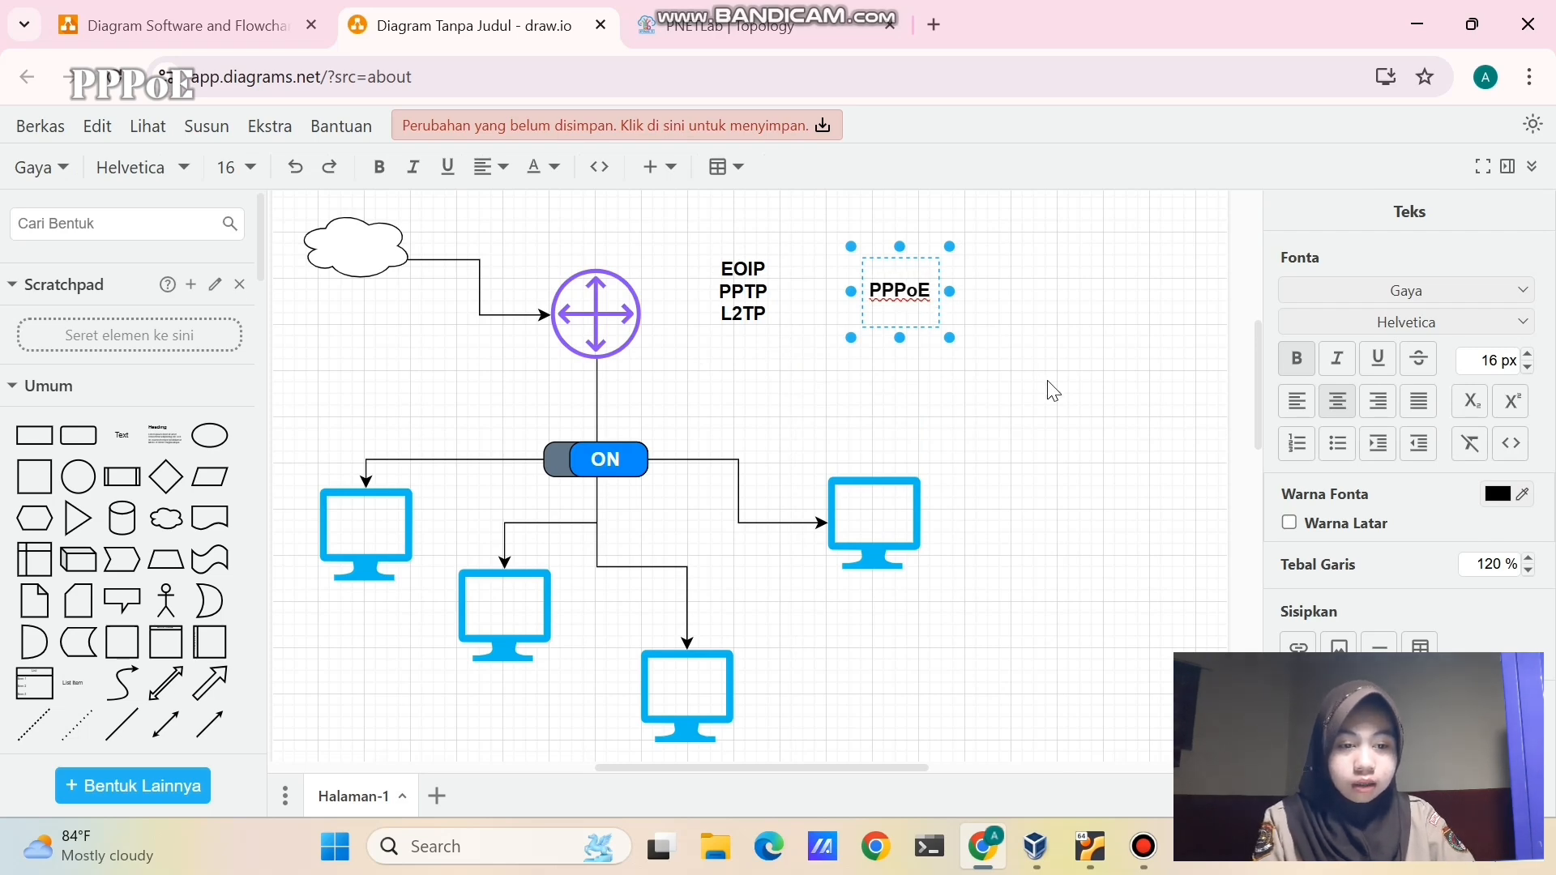
pyautogui.click(1049, 383)
# - Add a 'Mengamankan layer 2 koneksi' label below PPPoE and widen it to fit
pyautogui.rightClick(902, 292)
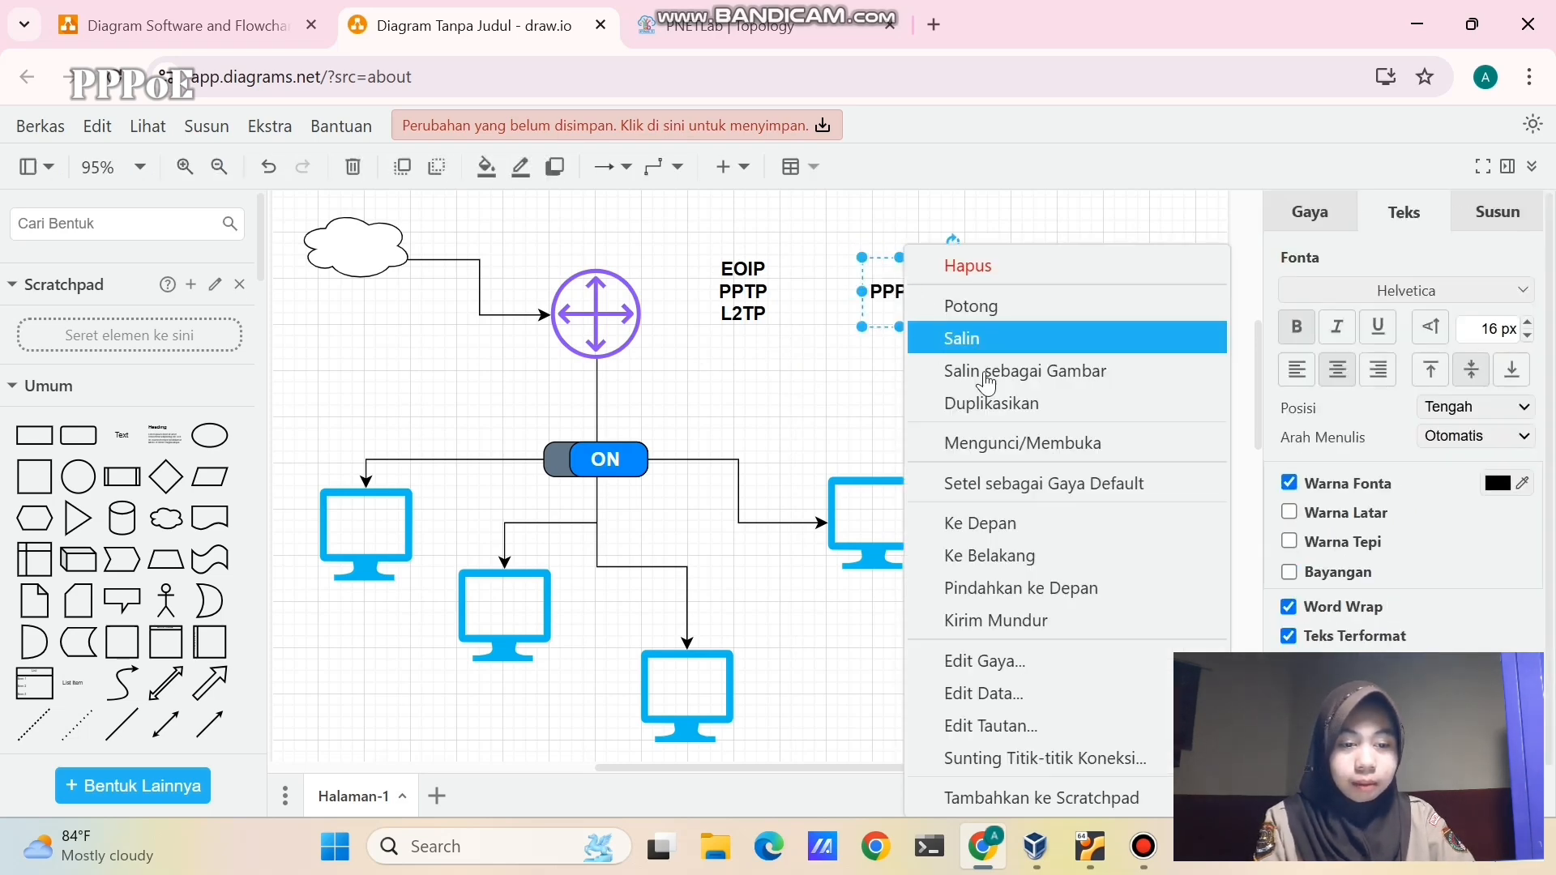
pyautogui.click(940, 337)
pyautogui.hotkey('ctrl', 'v')
pyautogui.moveTo(908, 302); pyautogui.dragTo(900, 322)
pyautogui.doubleClick(900, 321)
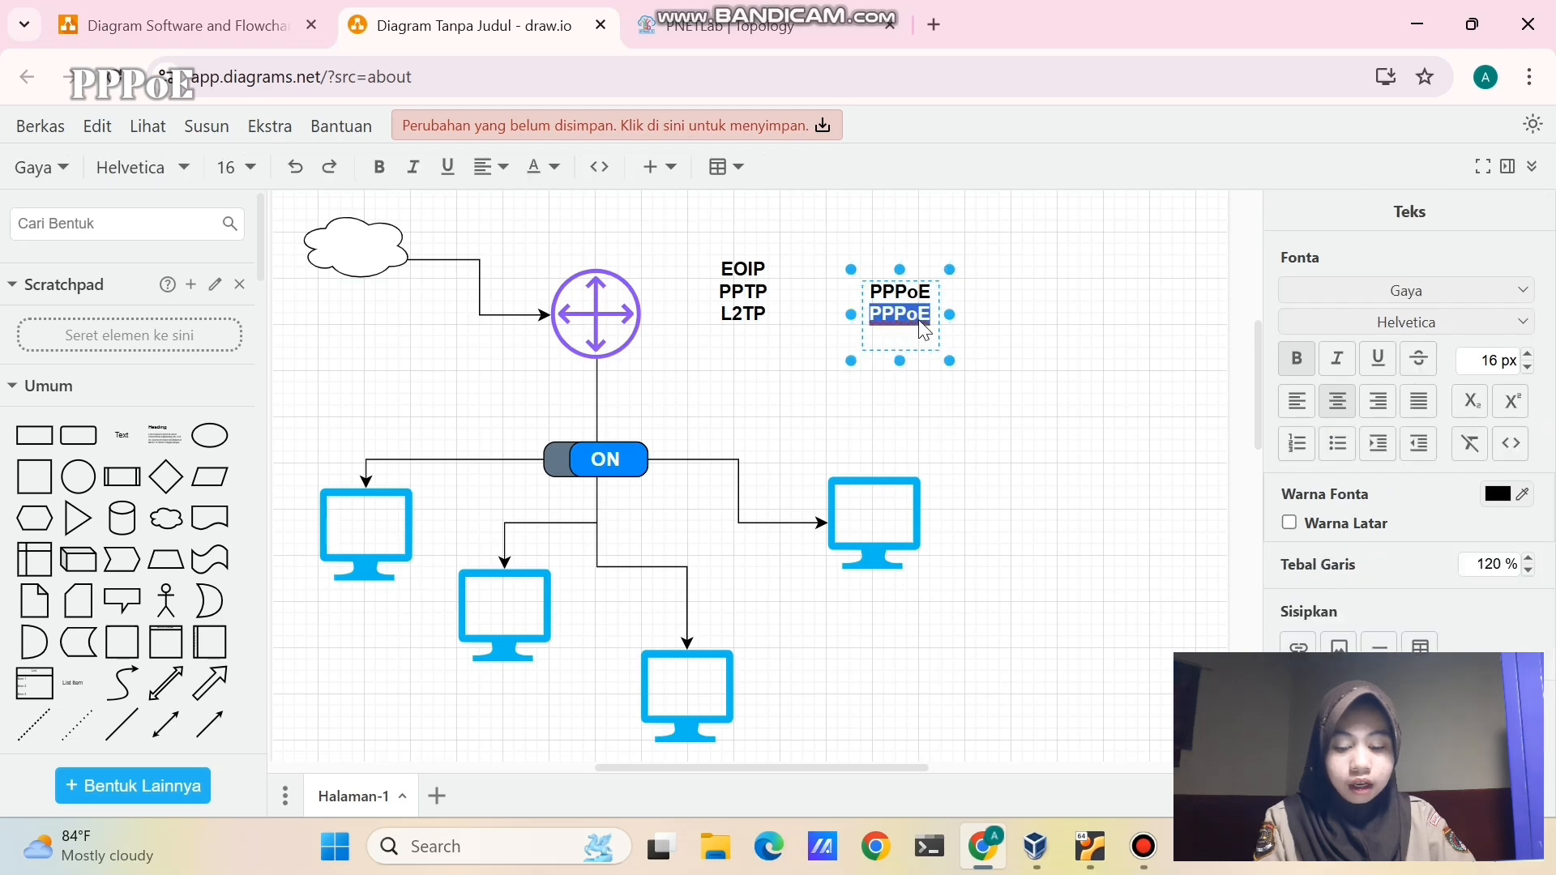
pyautogui.write('Mengamankan layer 2 koneksi')
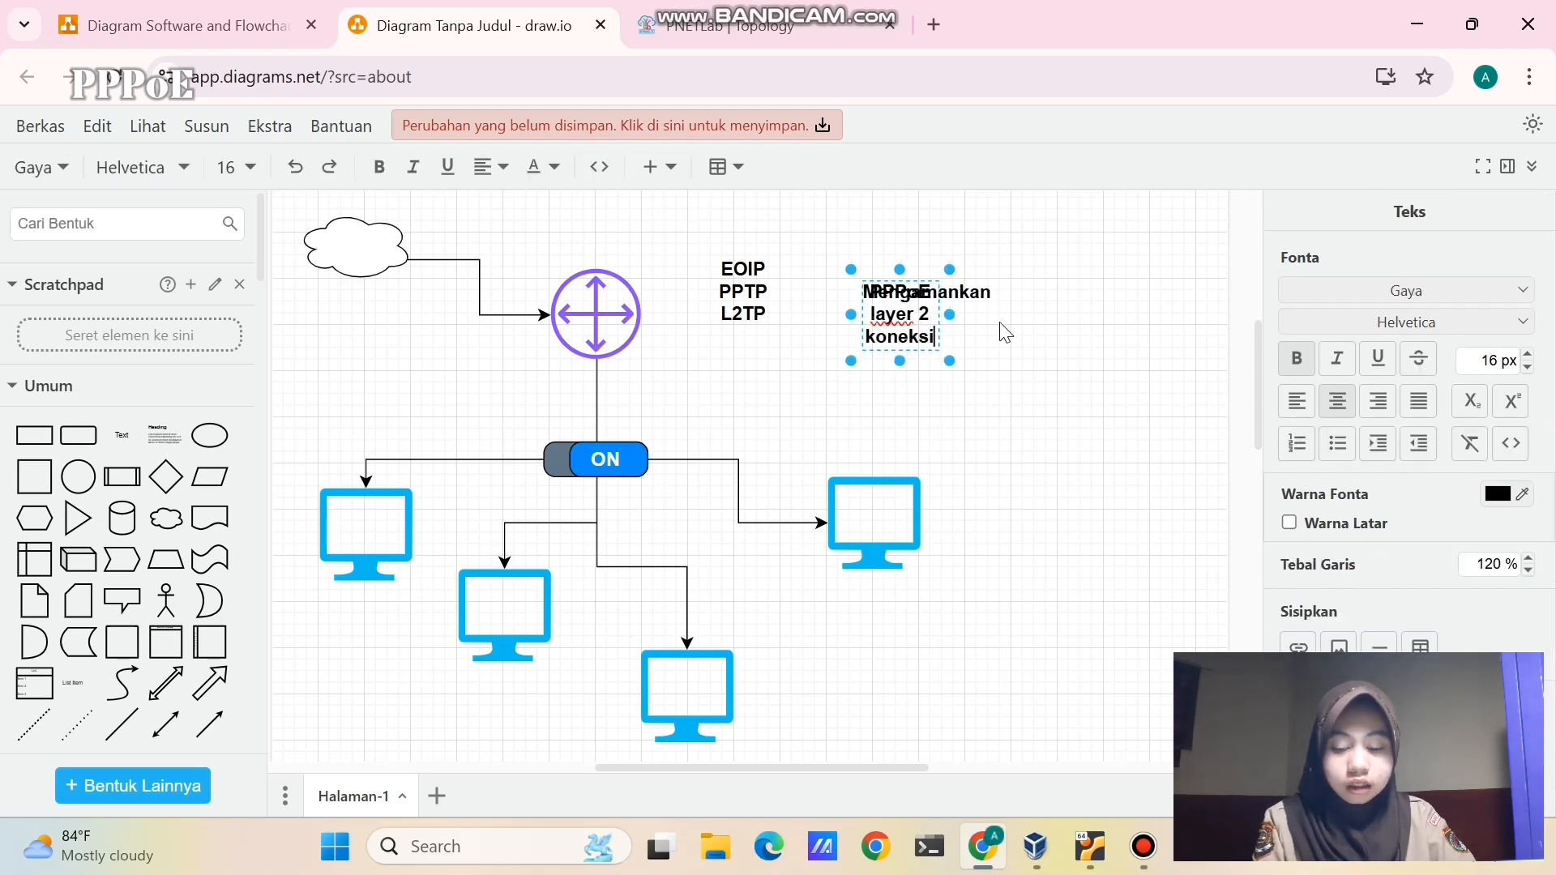
pyautogui.moveTo(950, 314); pyautogui.dragTo(1155, 302)
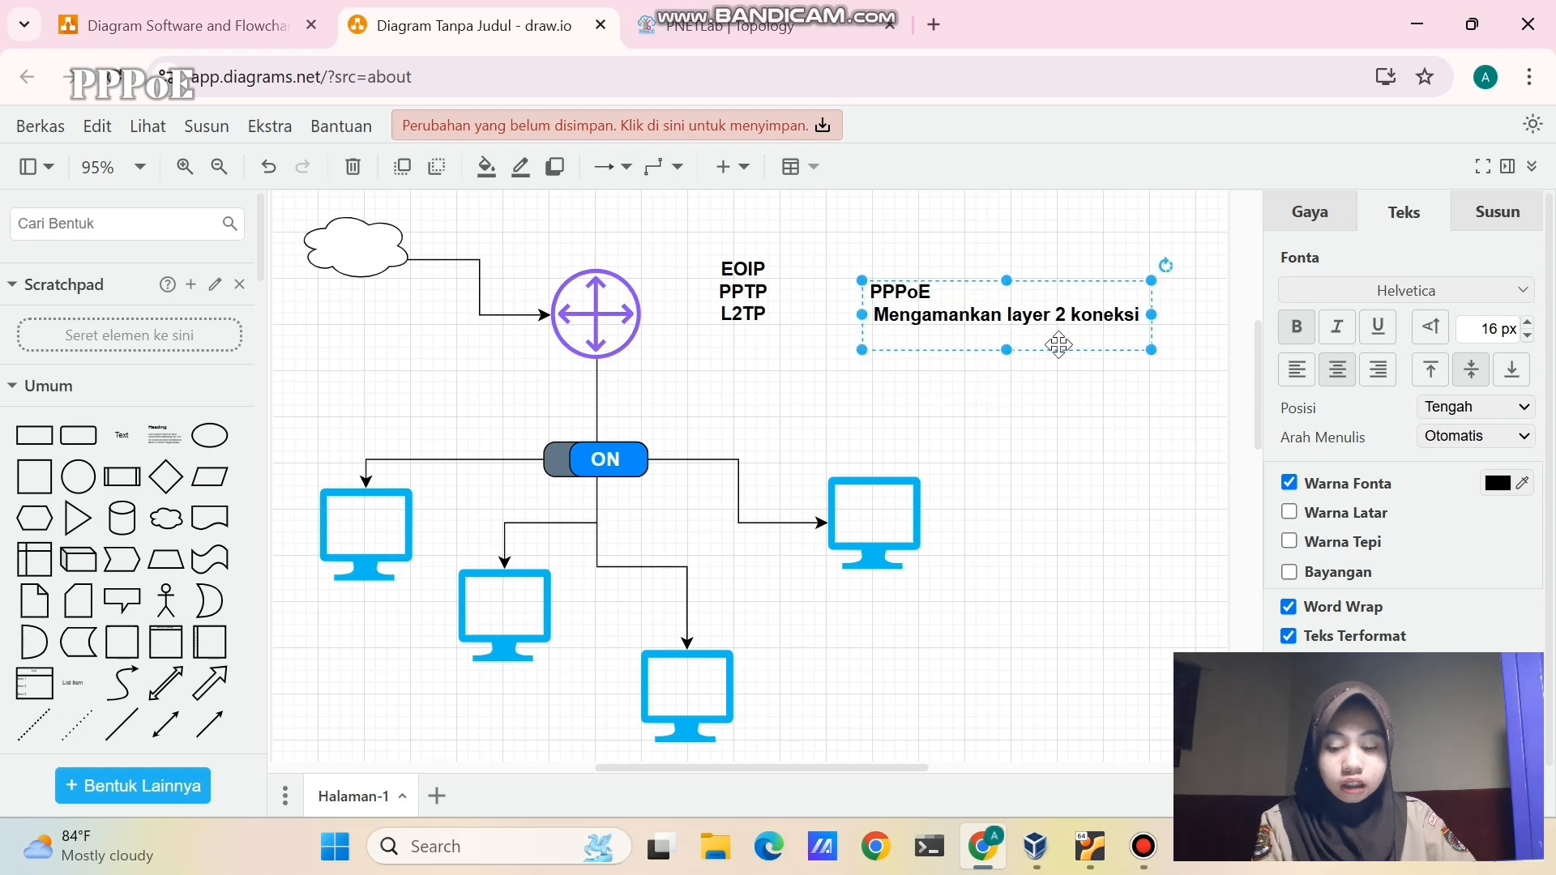
pyautogui.click(1029, 390)
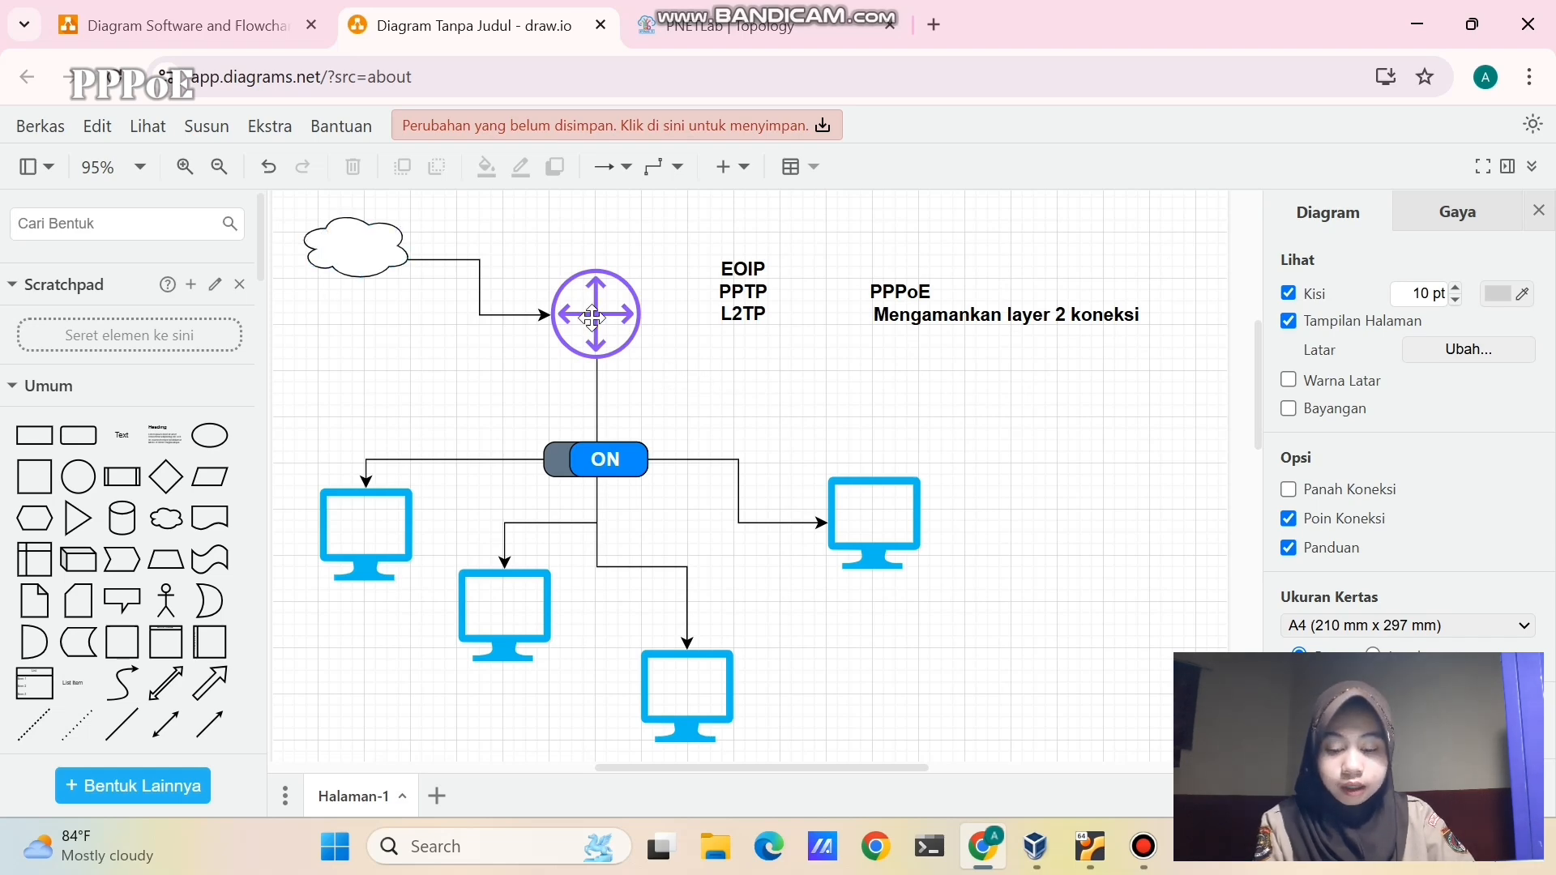
# - Review the diagram's cloud and router shapes by selecting each in turn
pyautogui.click(333, 254)
pyautogui.click(584, 320)
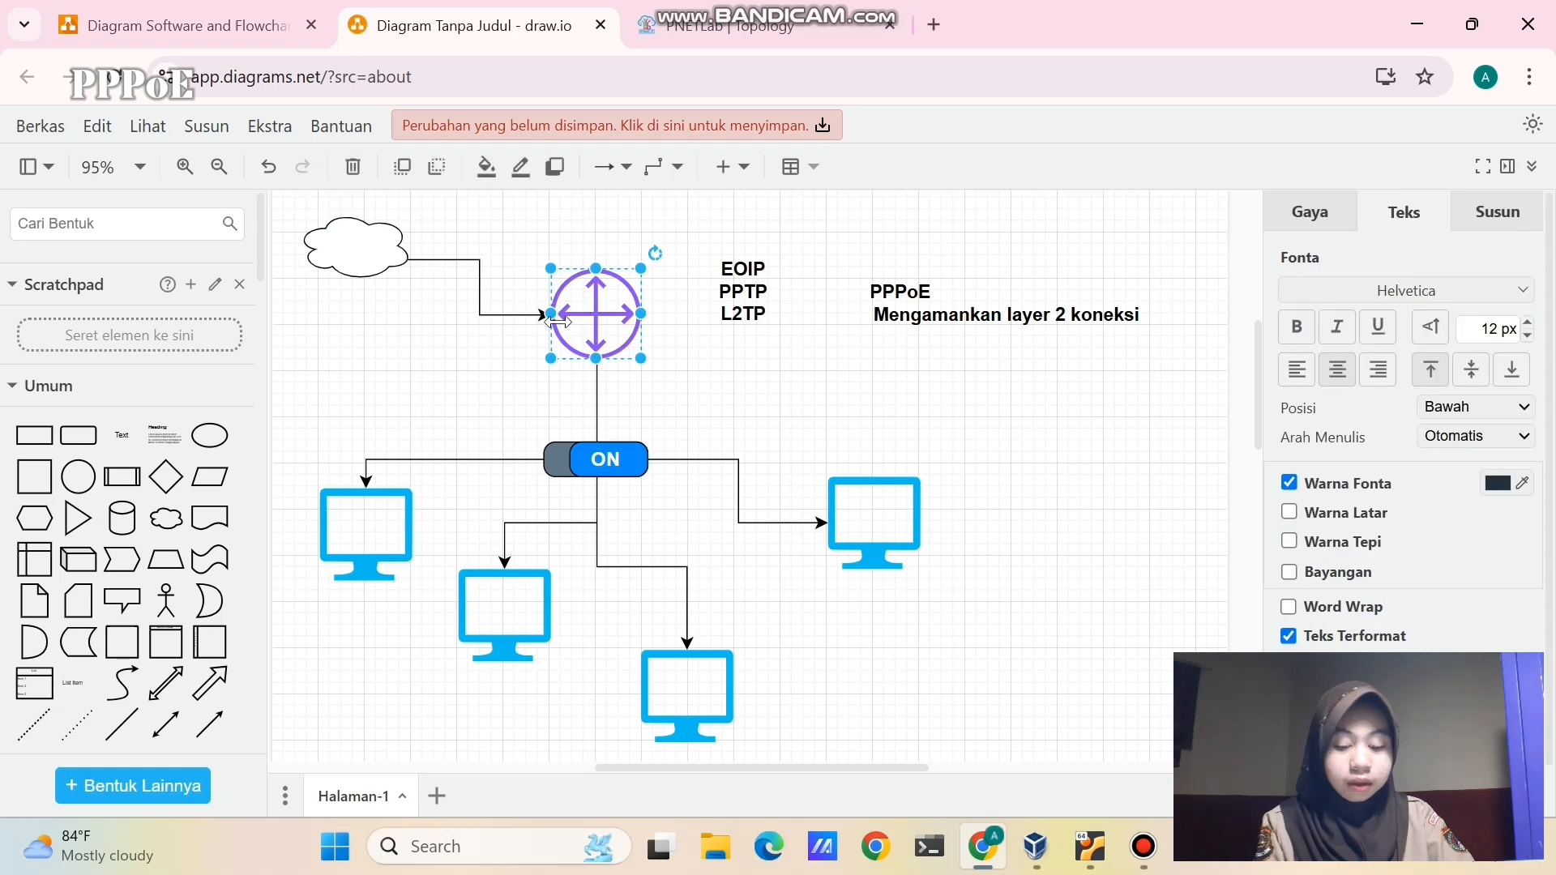
pyautogui.click(507, 355)
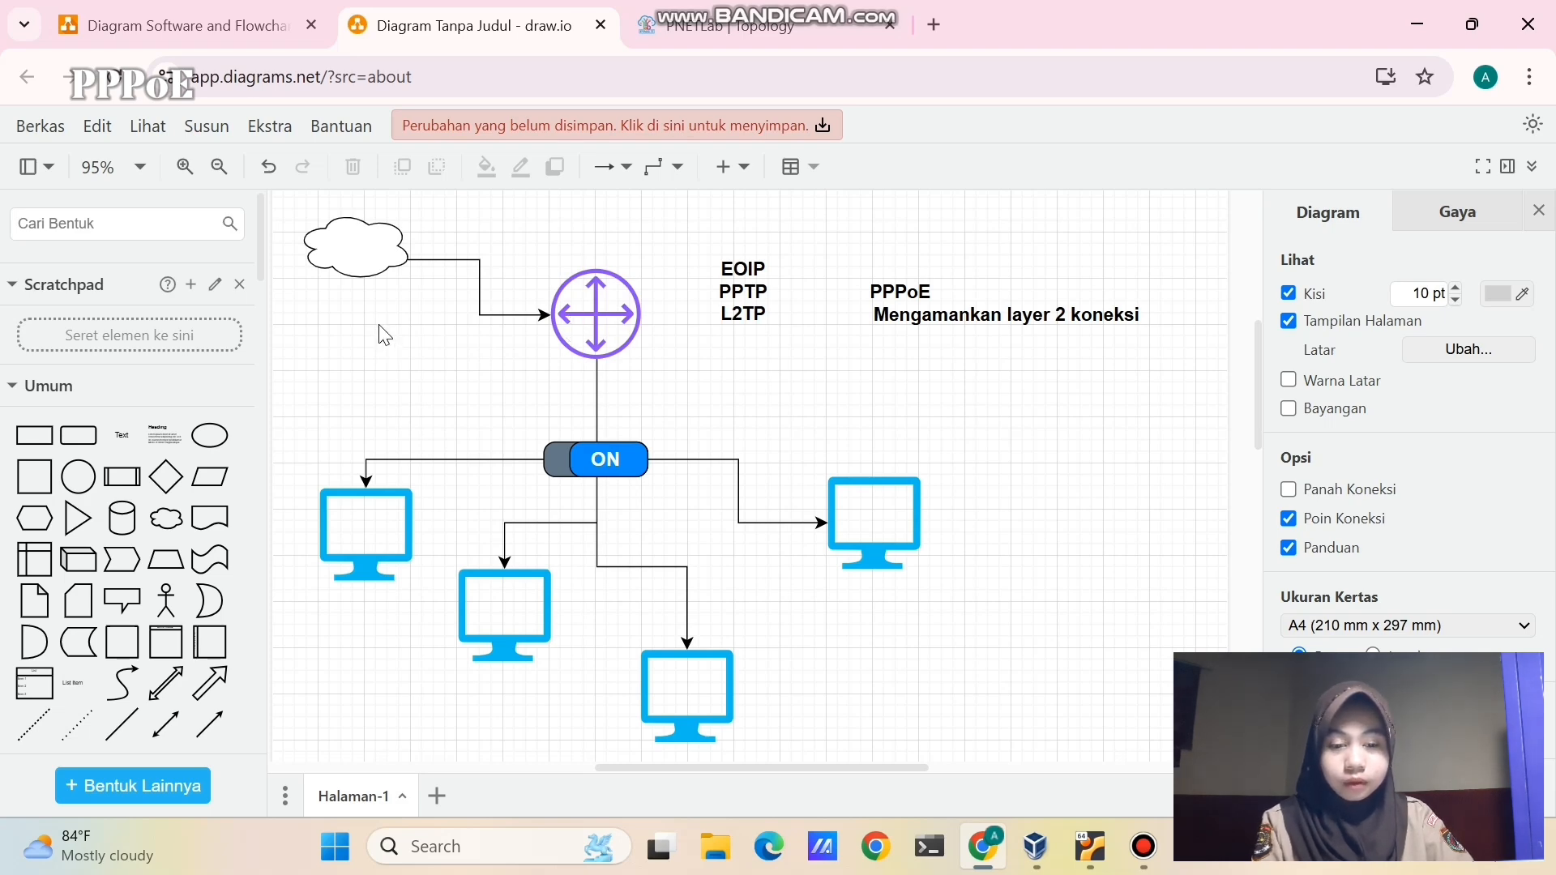
pyautogui.click(340, 257)
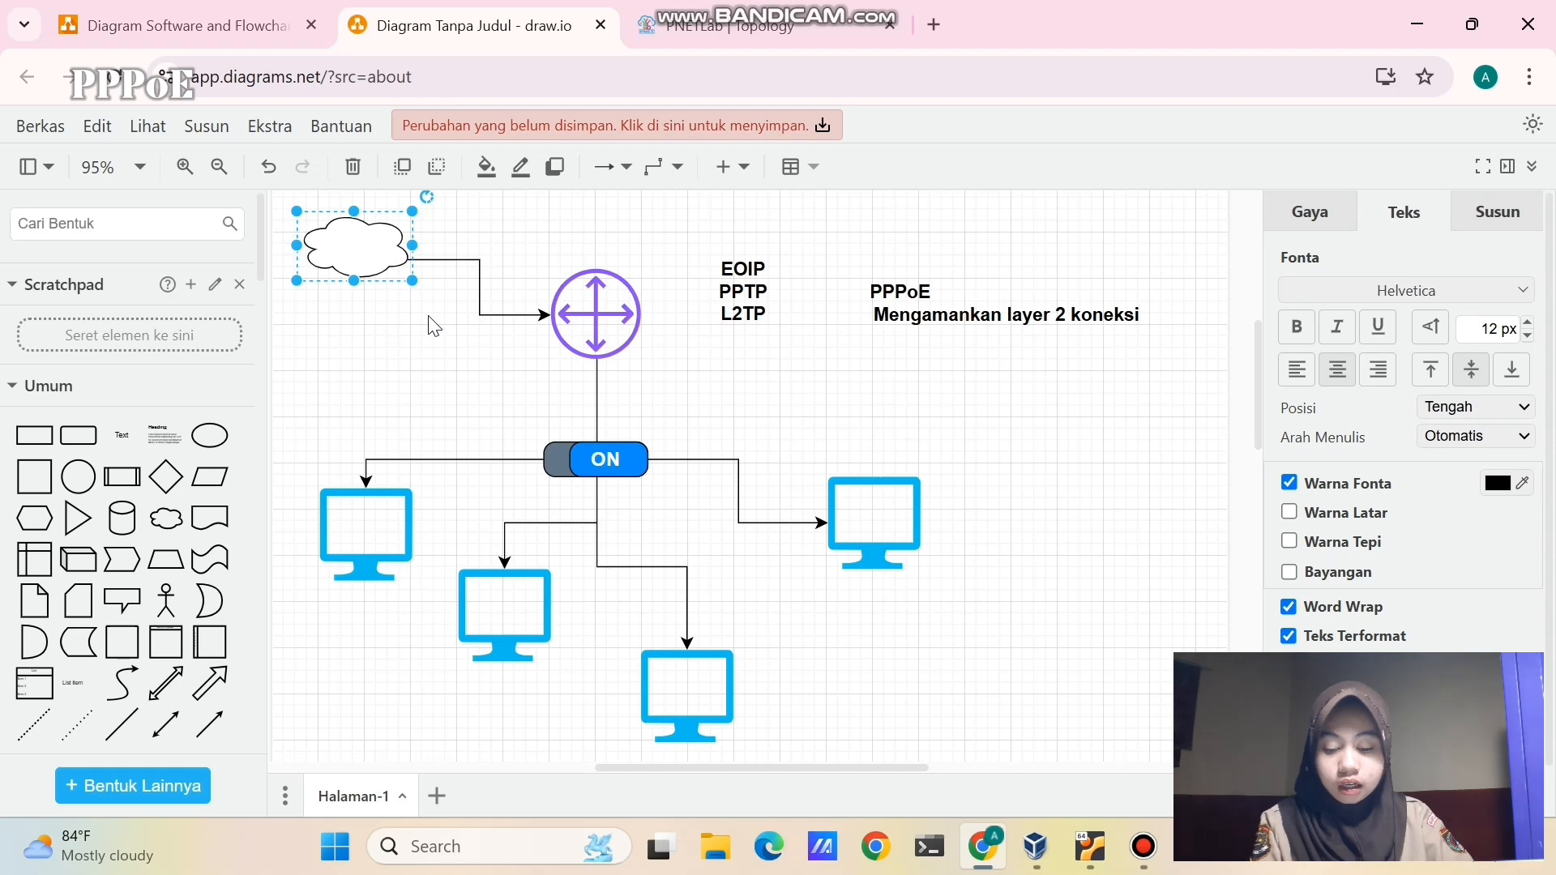
pyautogui.click(486, 339)
pyautogui.click(607, 331)
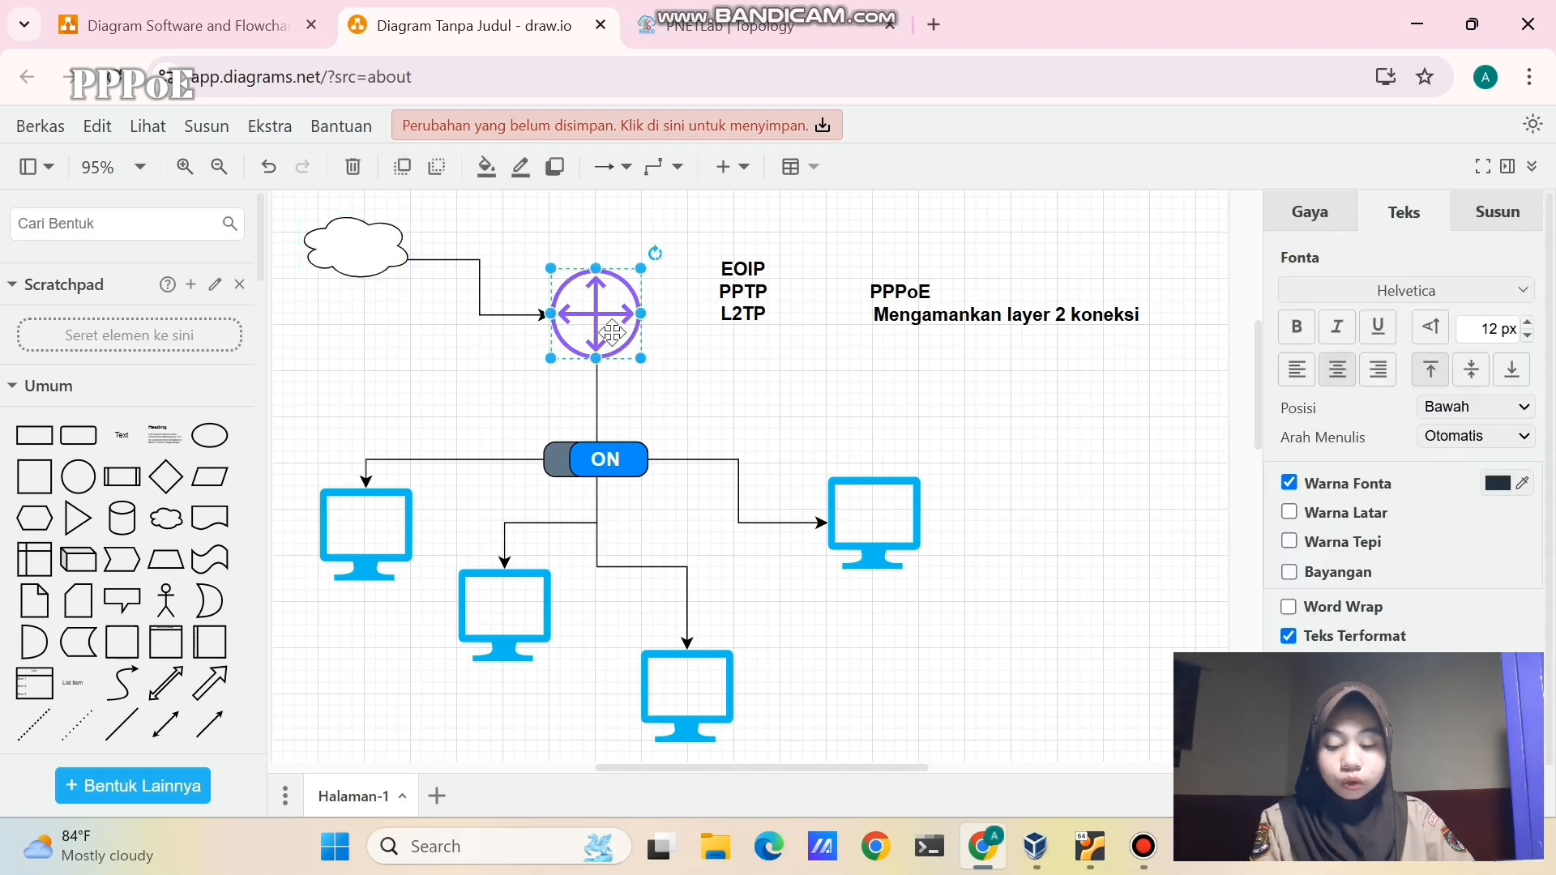
pyautogui.click(445, 350)
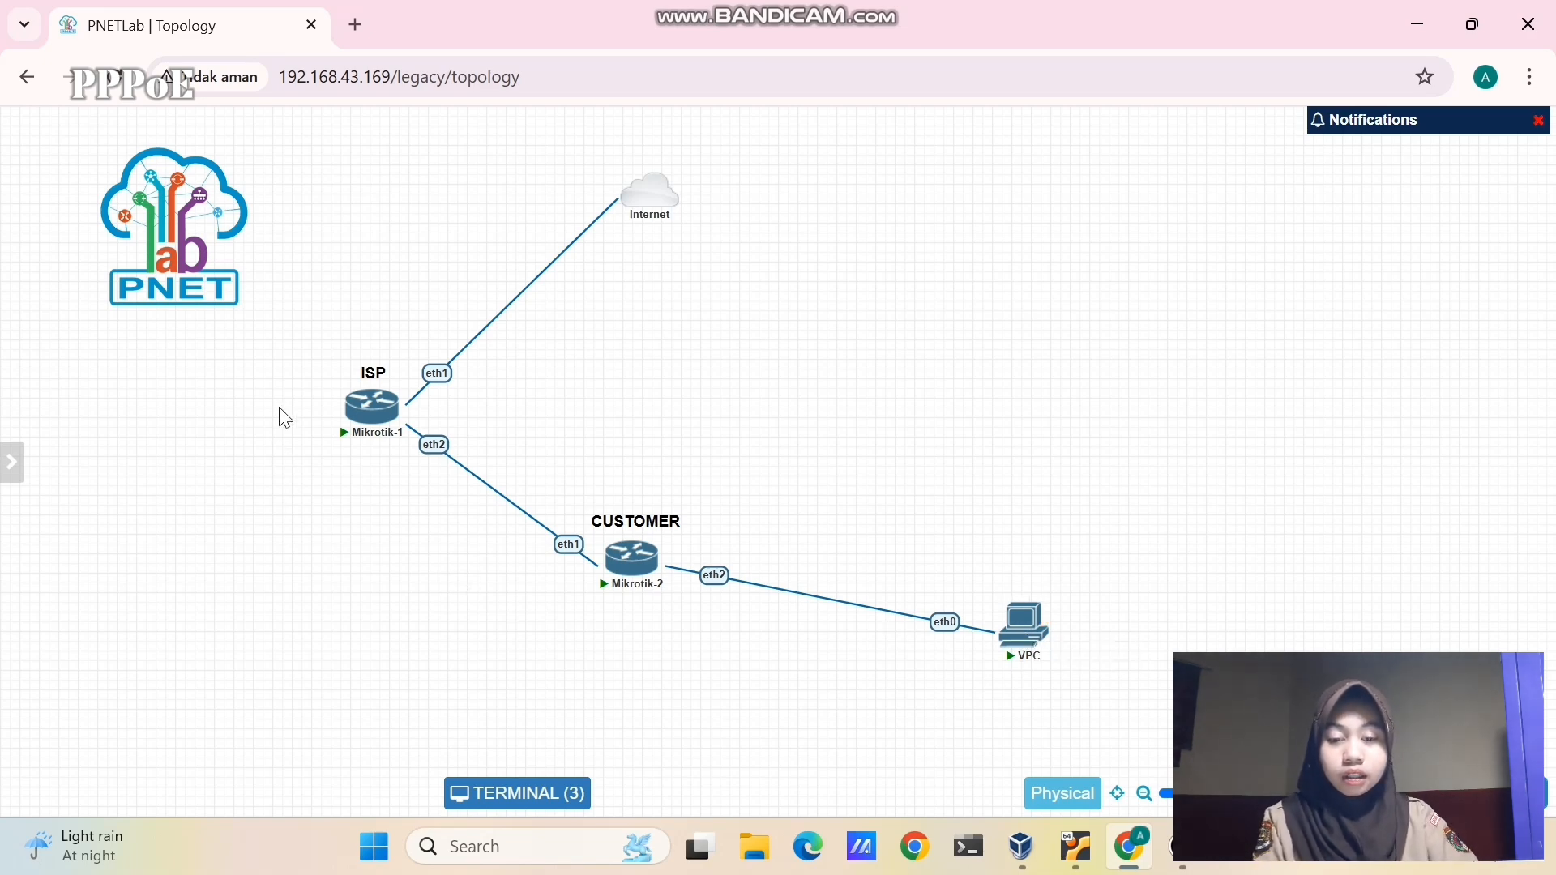
# - Add a 10.10.10.1/24 text label under the ISP router Mikrotik-1
pyautogui.moveTo(336, 331); pyautogui.dragTo(467, 537)
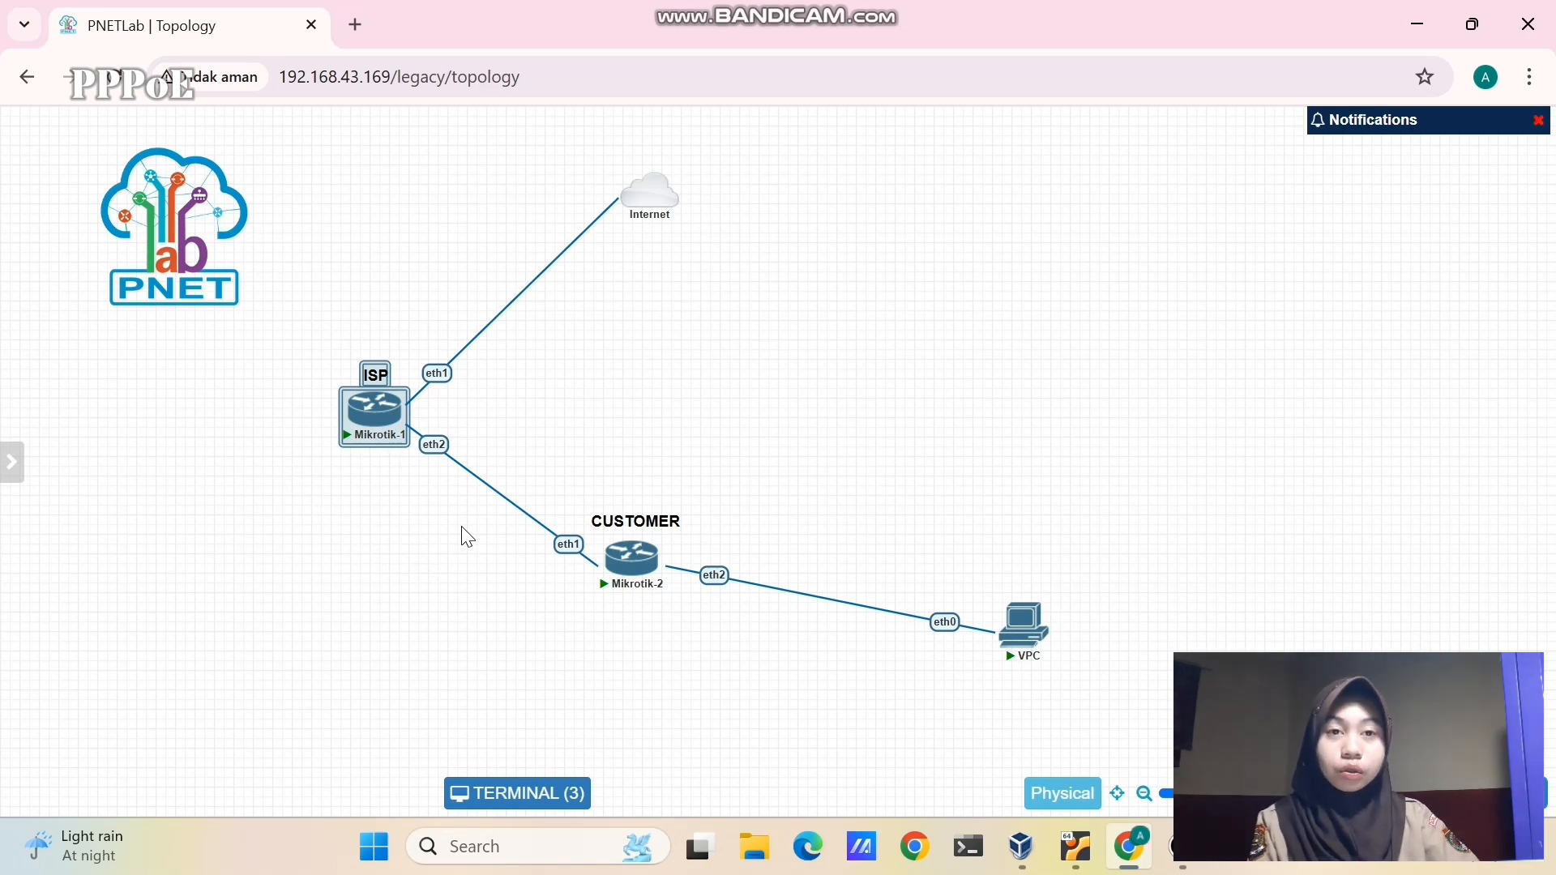
pyautogui.click(367, 490)
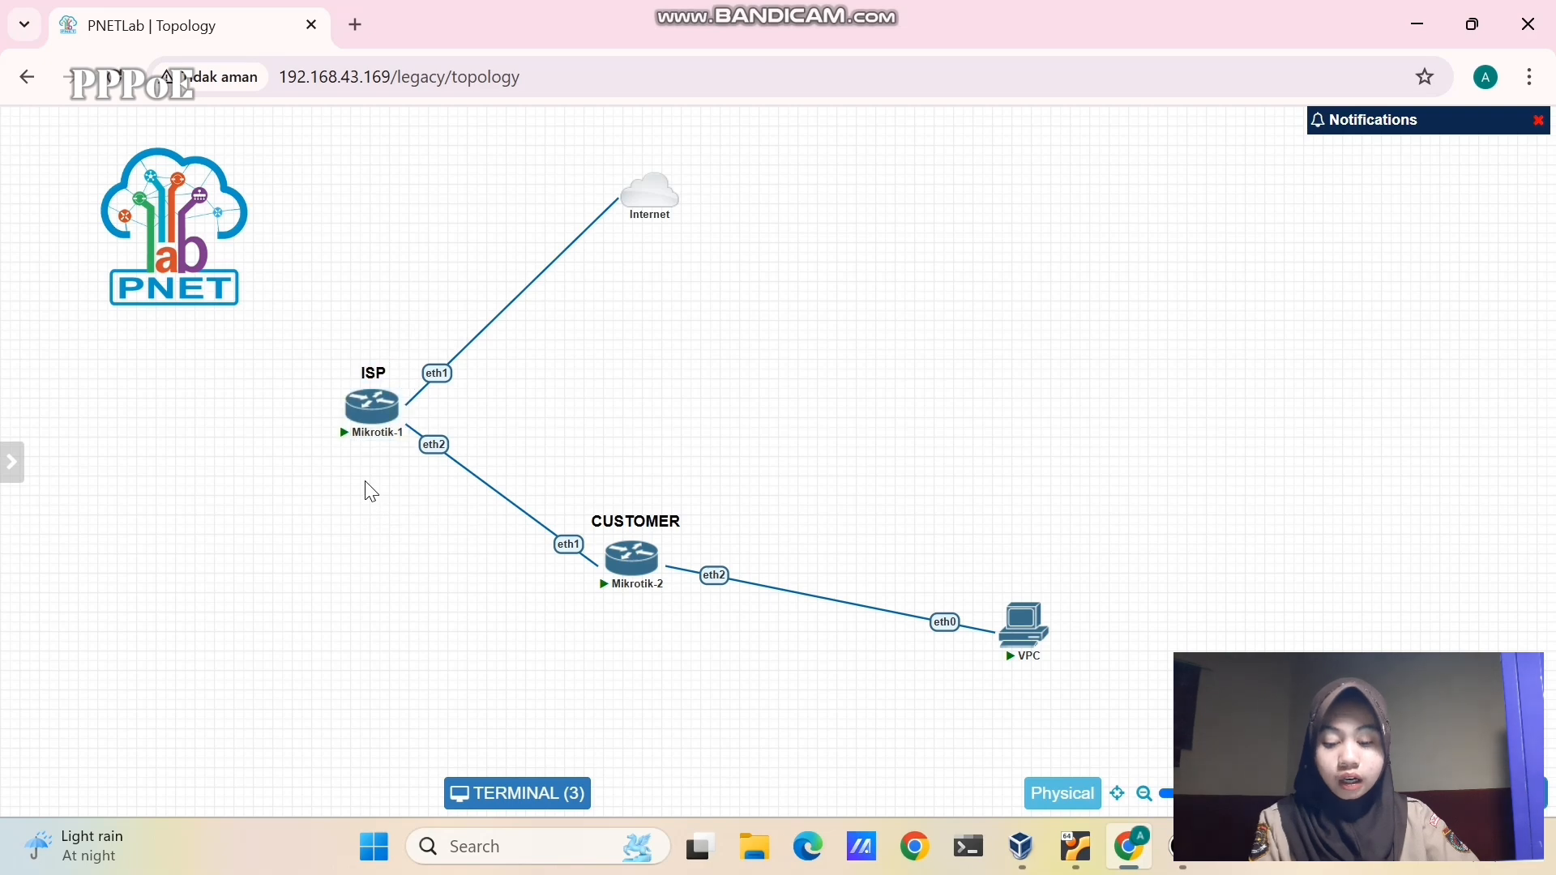
pyautogui.rightClick(361, 471)
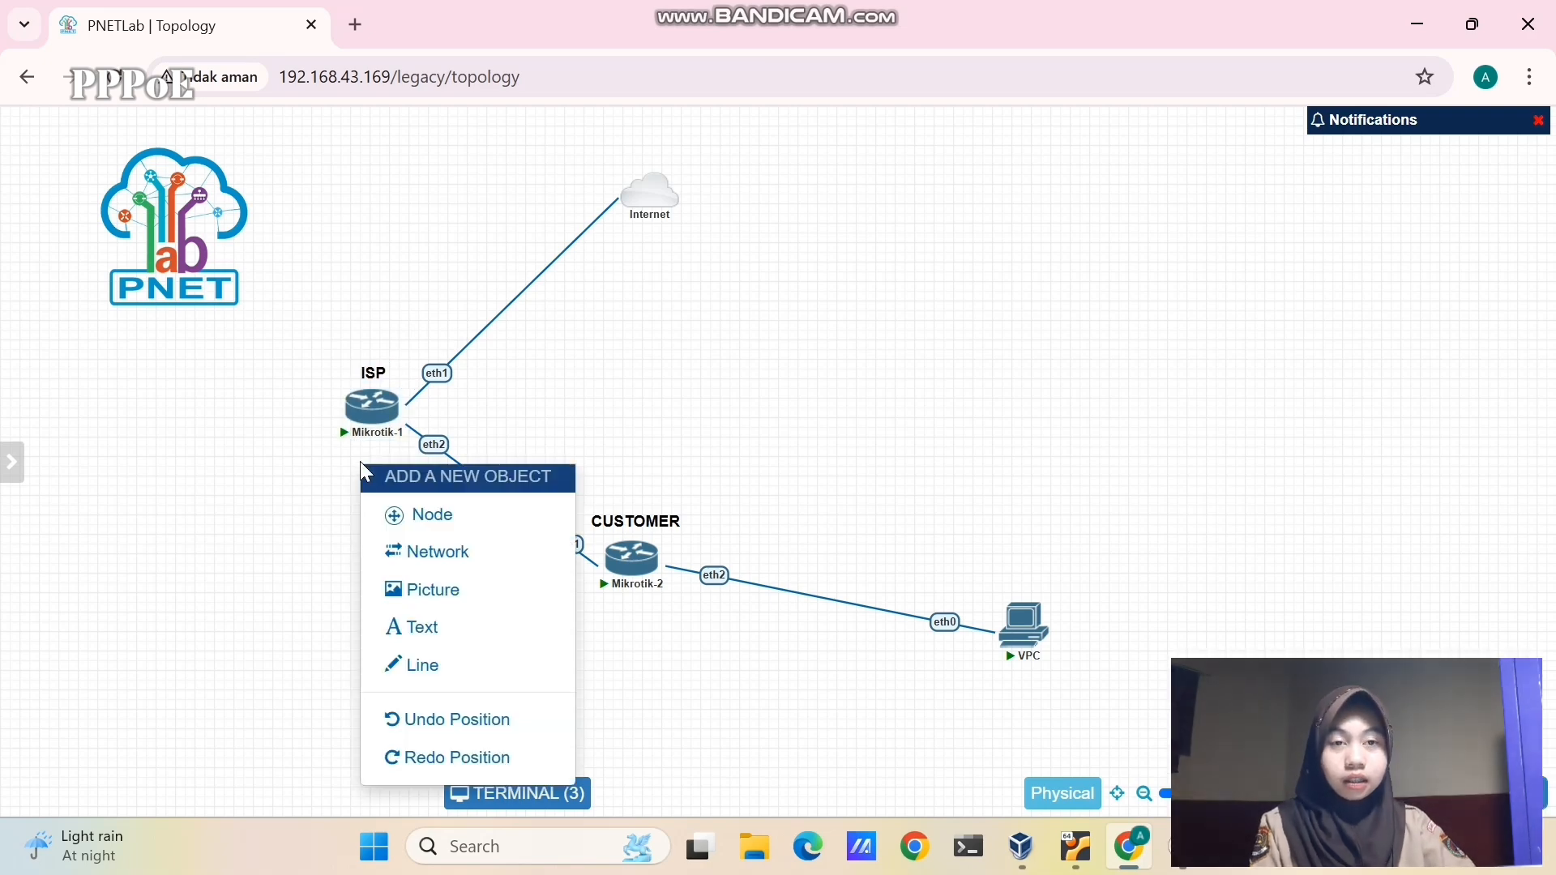
pyautogui.click(437, 628)
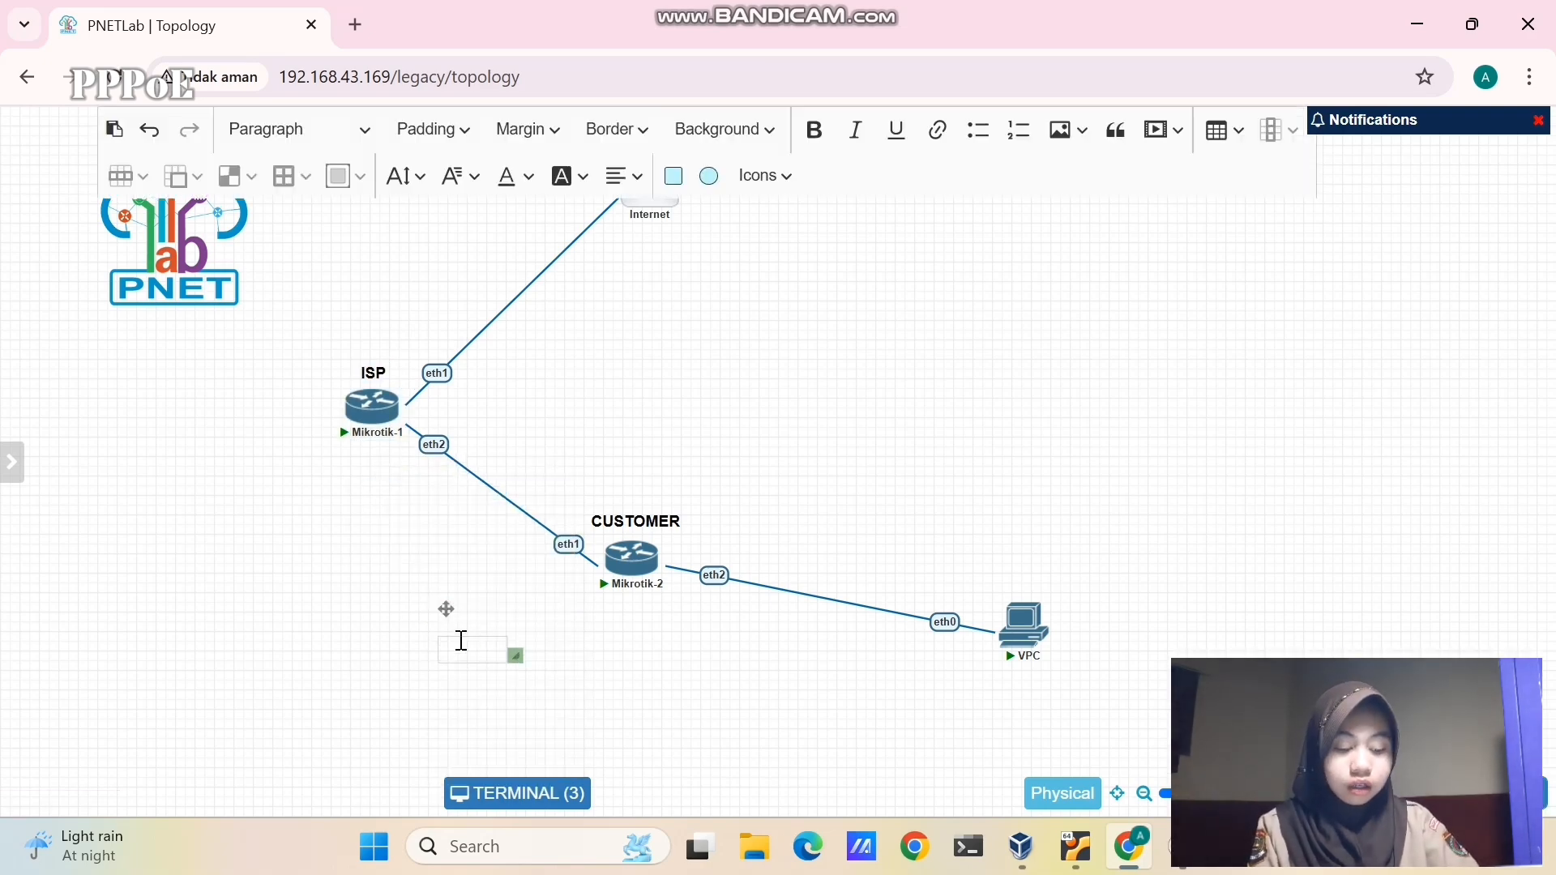
pyautogui.click(460, 640)
pyautogui.write('10.10.10.1/24')
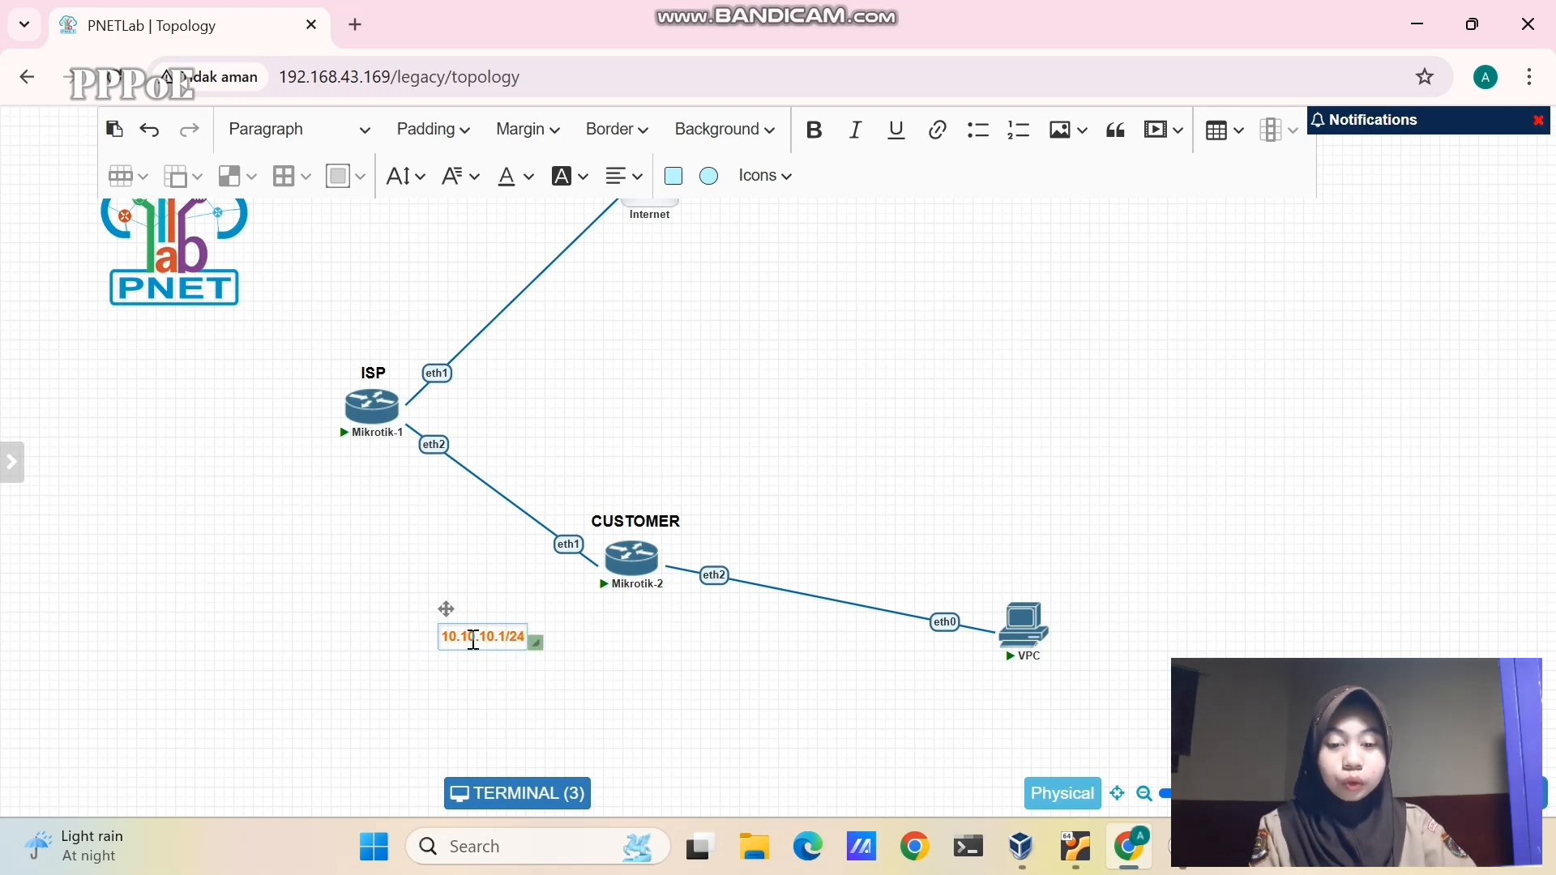
pyautogui.click(503, 732)
pyautogui.moveTo(487, 644); pyautogui.dragTo(545, 575)
# - Duplicate the label beside CUSTOMER Mikrotik-2 and change it to 10.10.10.2/24
pyautogui.rightClick(392, 461)
pyautogui.click(425, 505)
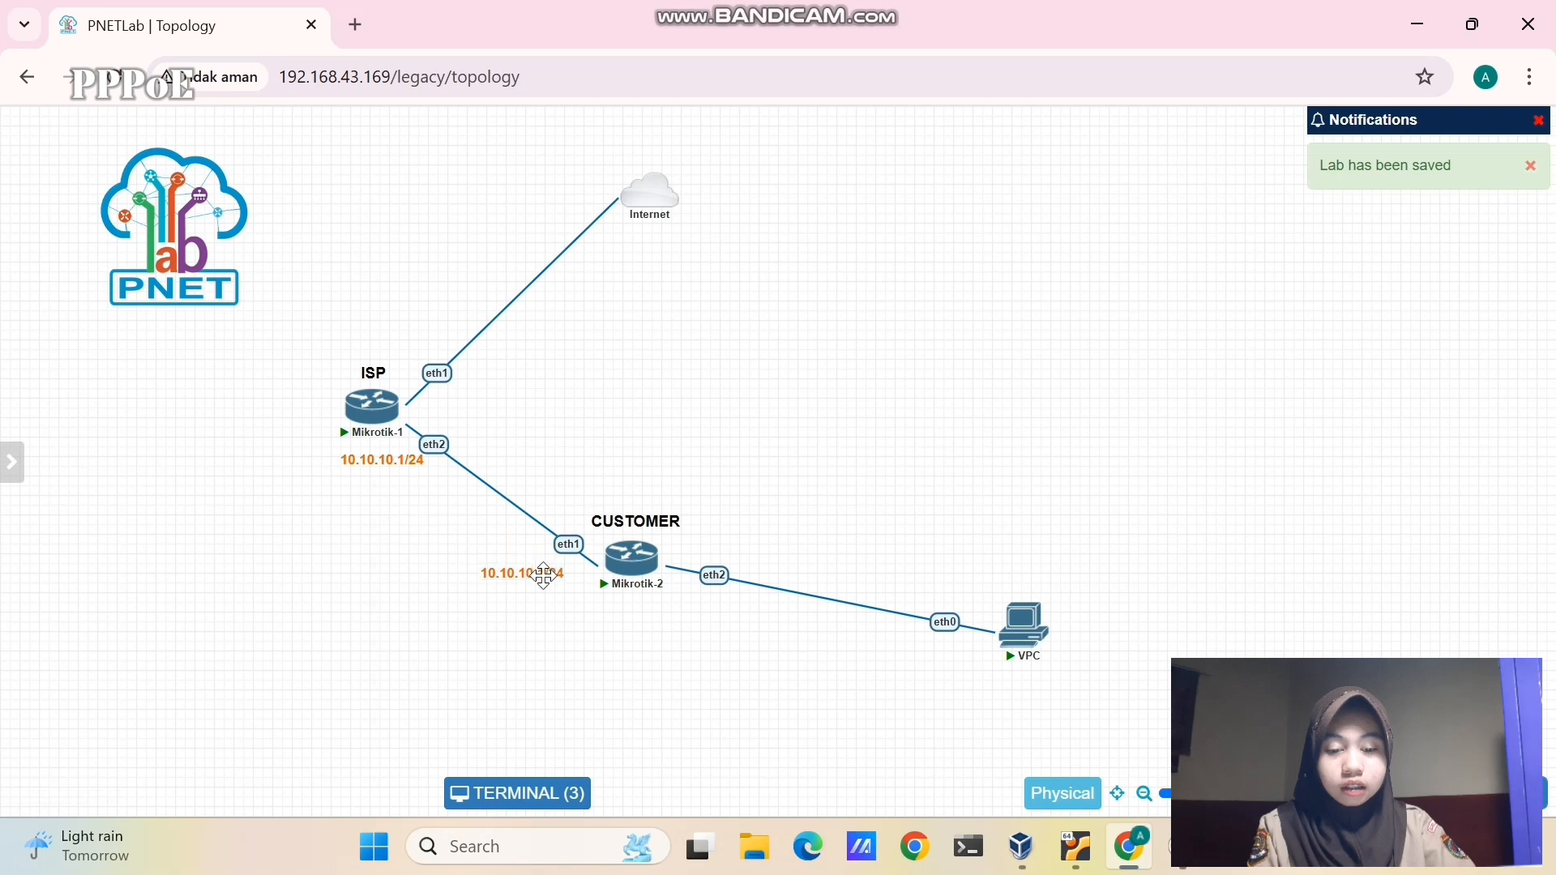
pyautogui.doubleClick(549, 580)
pyautogui.press('BackSpace')
pyautogui.write('2')
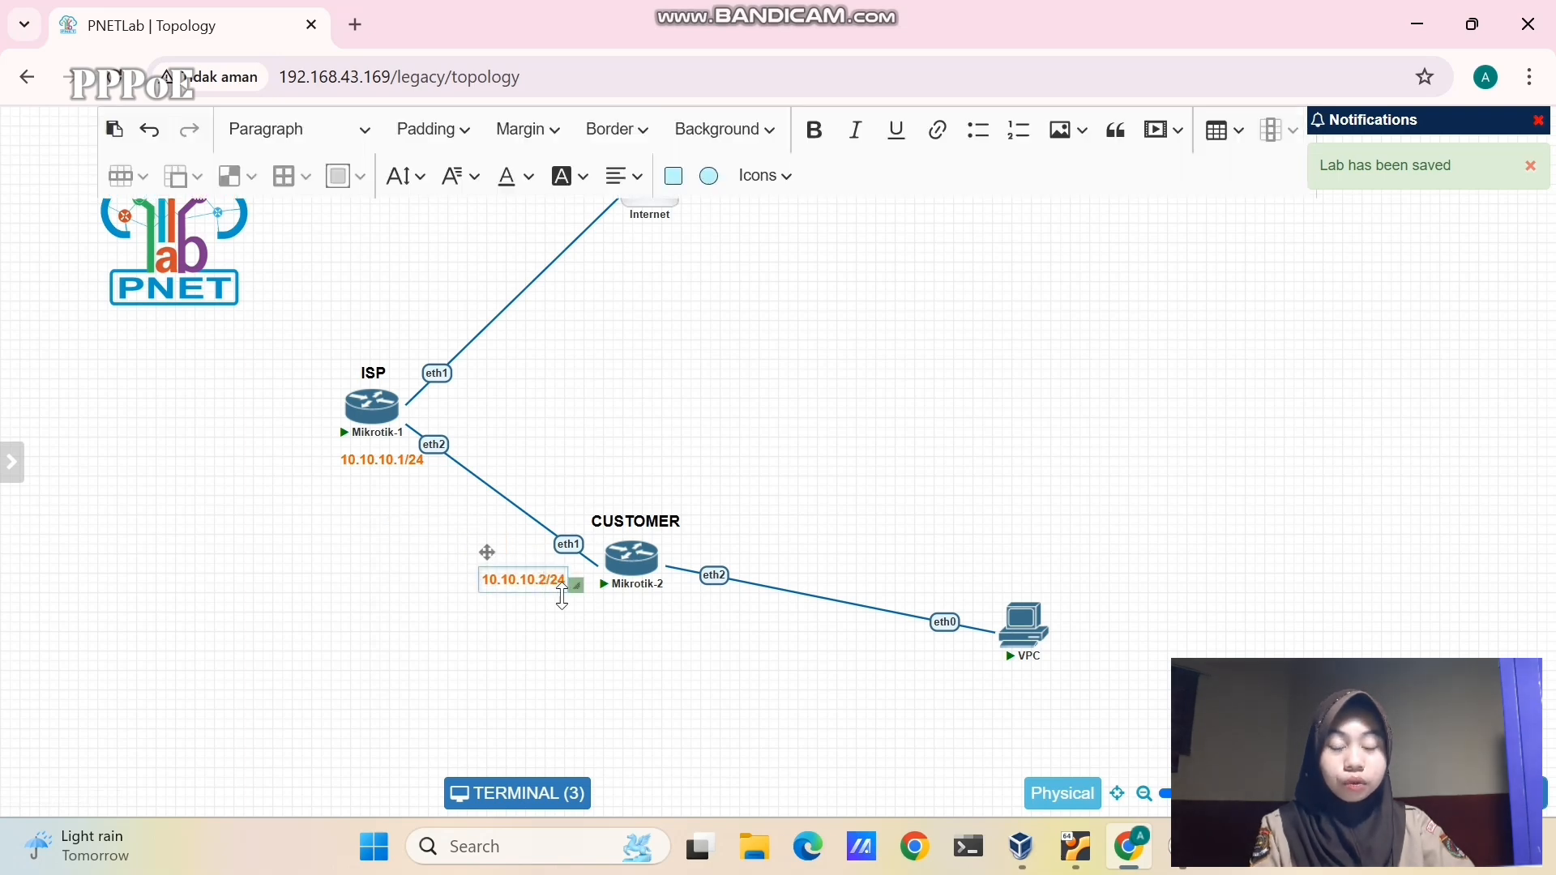
pyautogui.click(589, 622)
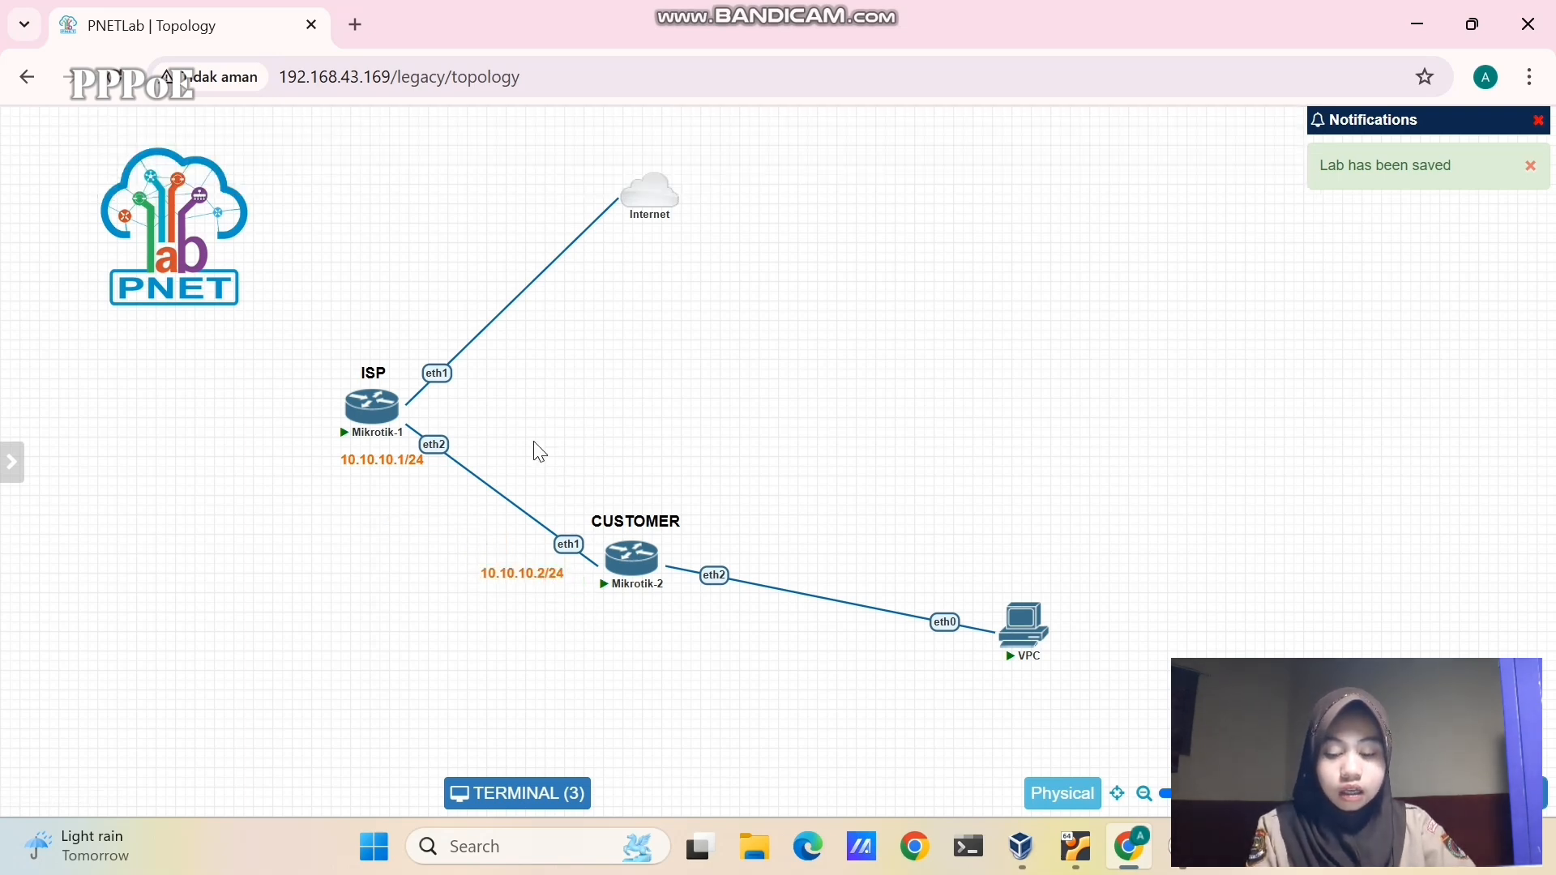
pyautogui.moveTo(532, 442); pyautogui.dragTo(1063, 699)
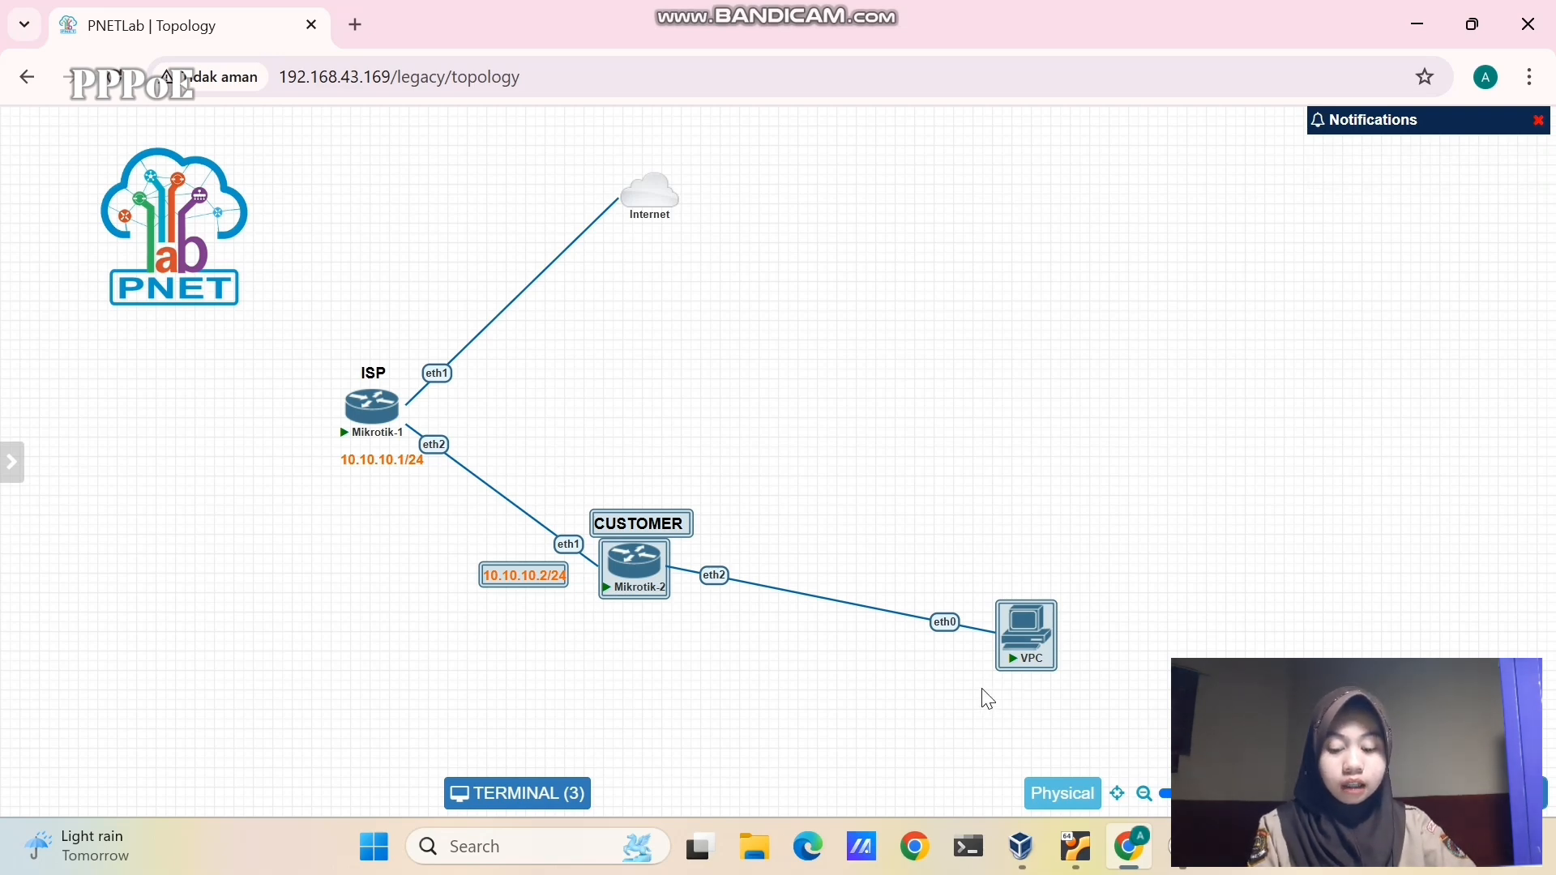
pyautogui.click(656, 640)
pyautogui.moveTo(371, 448)
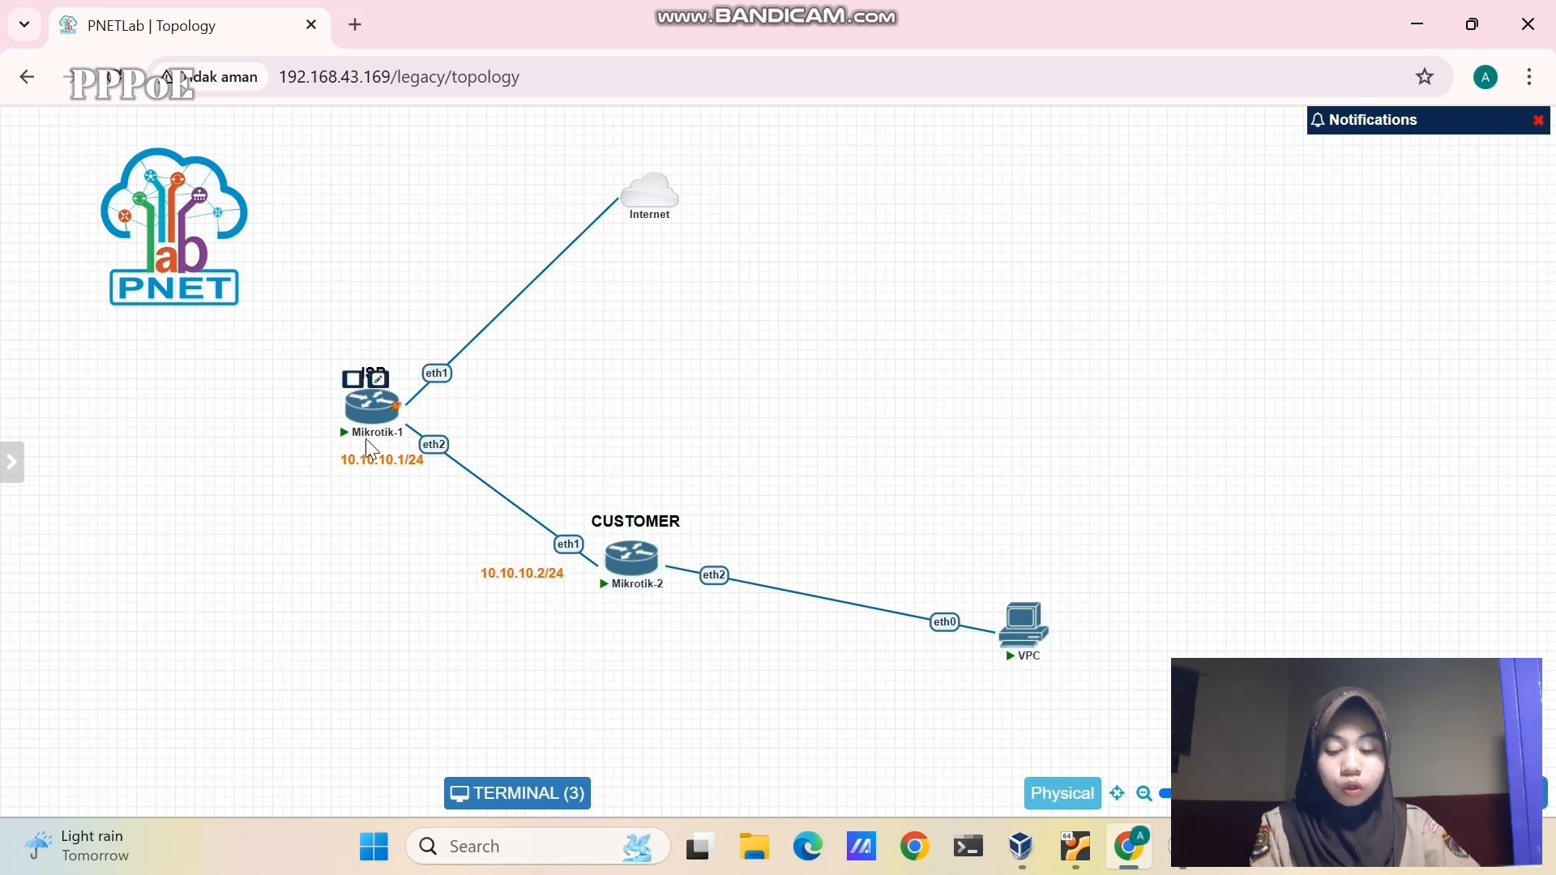
pyautogui.moveTo(604, 600)
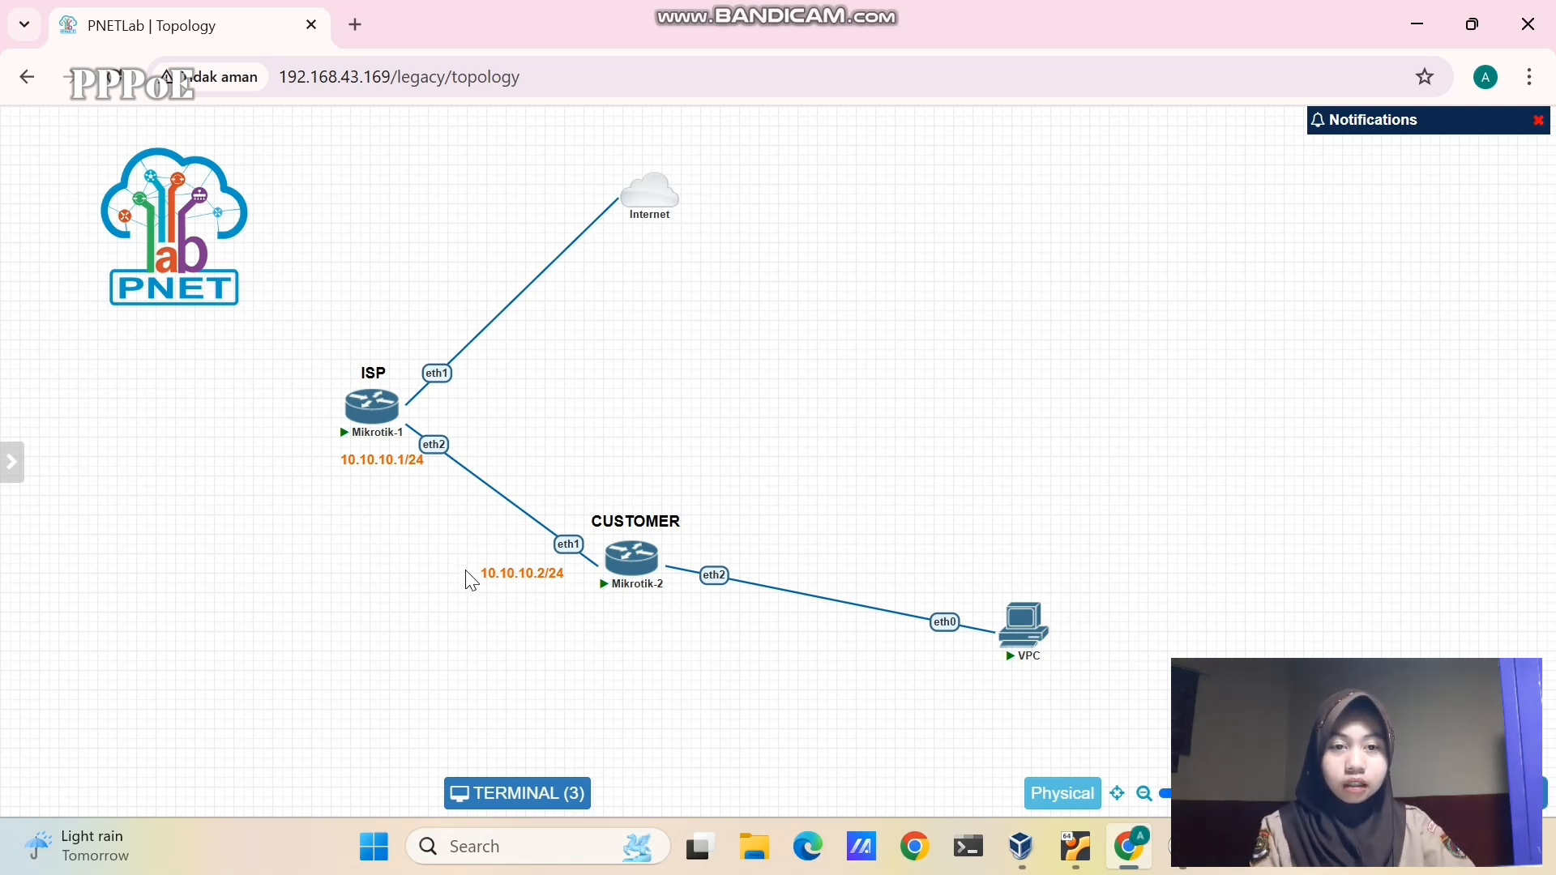
pyautogui.moveTo(381, 413)
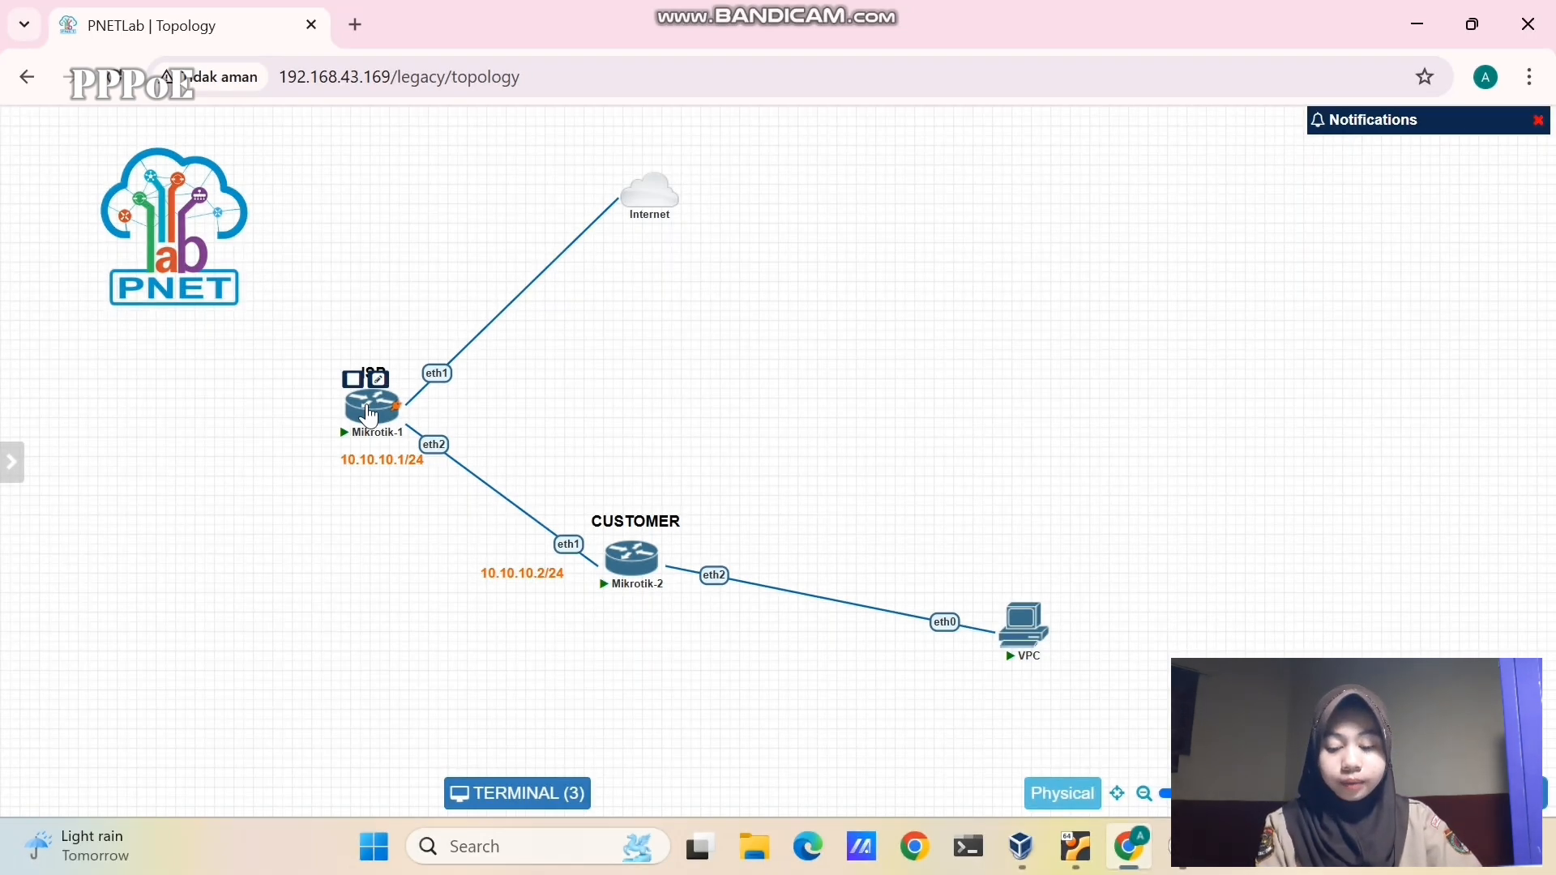
# - On Mikrotik-1, print the DHCP client lease (10.0.137.64/24) and set the identity to M1
pyautogui.click(369, 409)
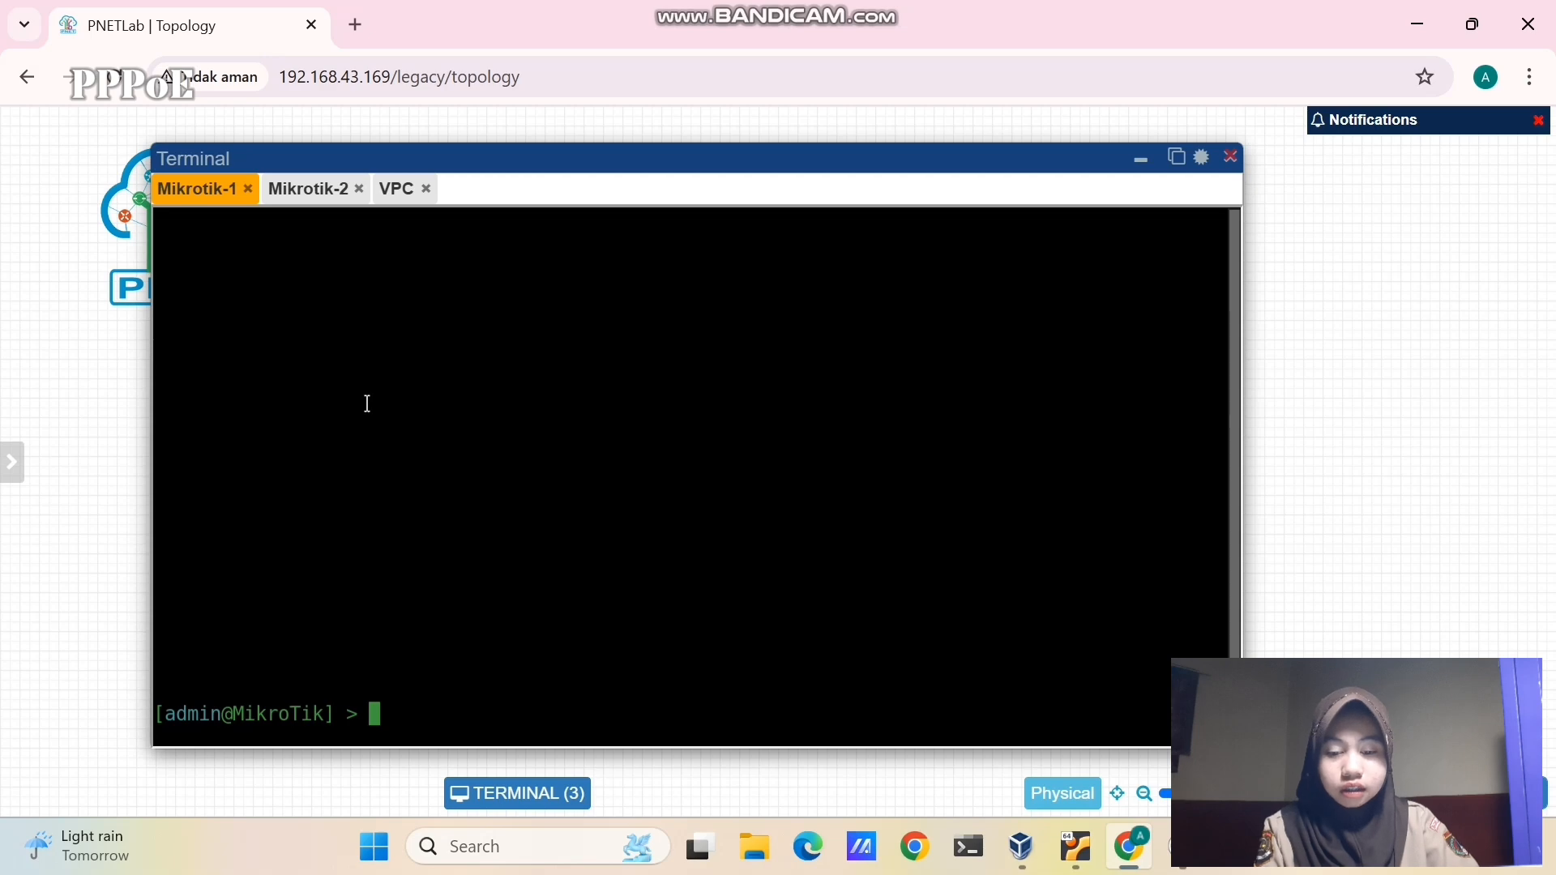
pyautogui.write('ip ')
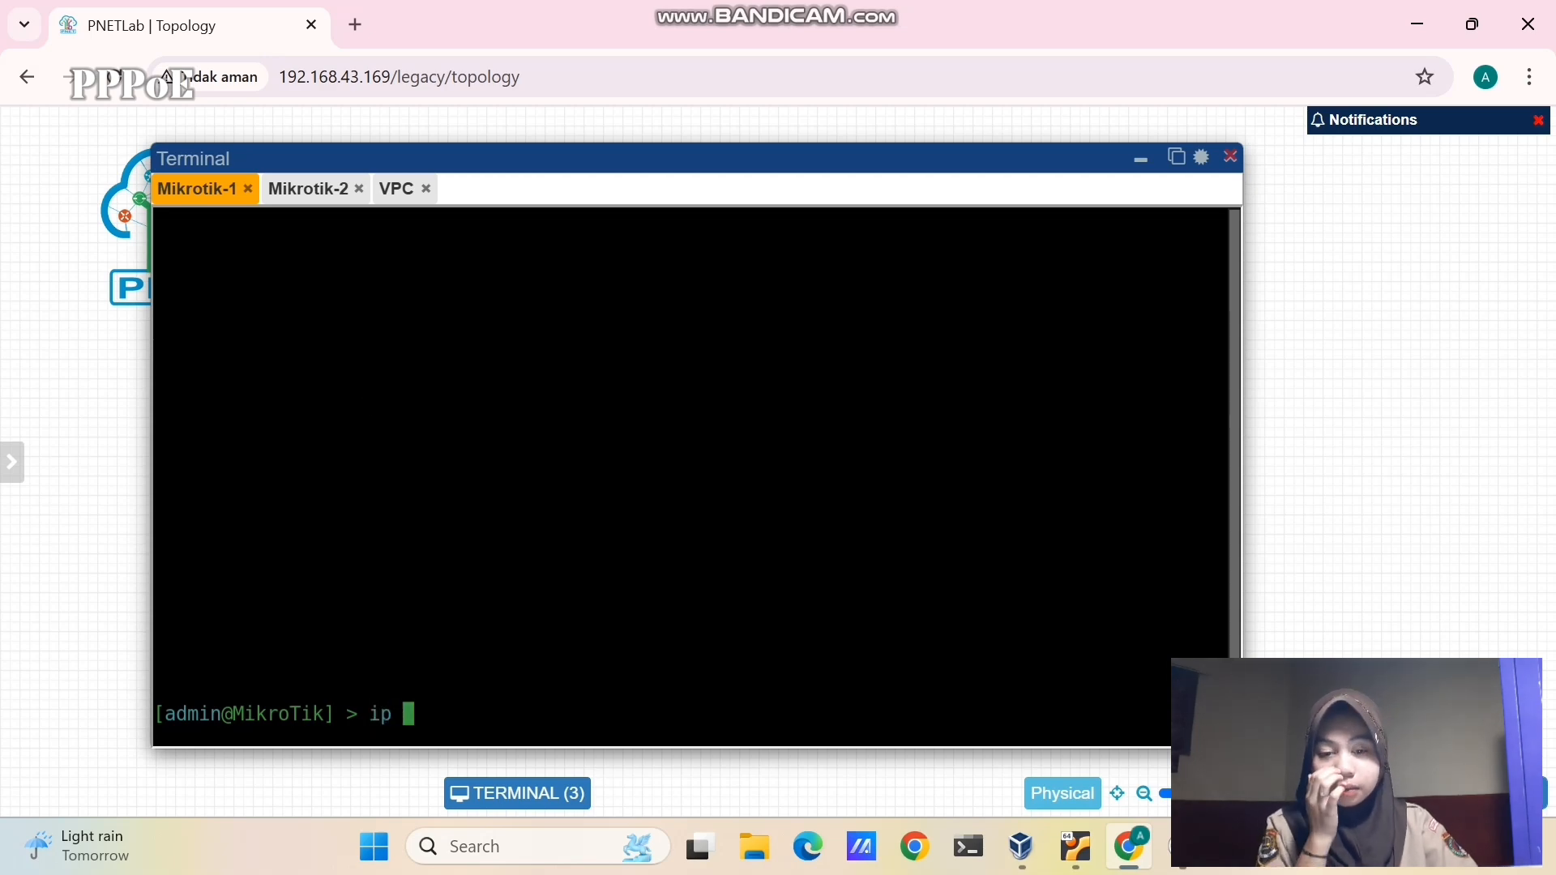
pyautogui.write('dh')
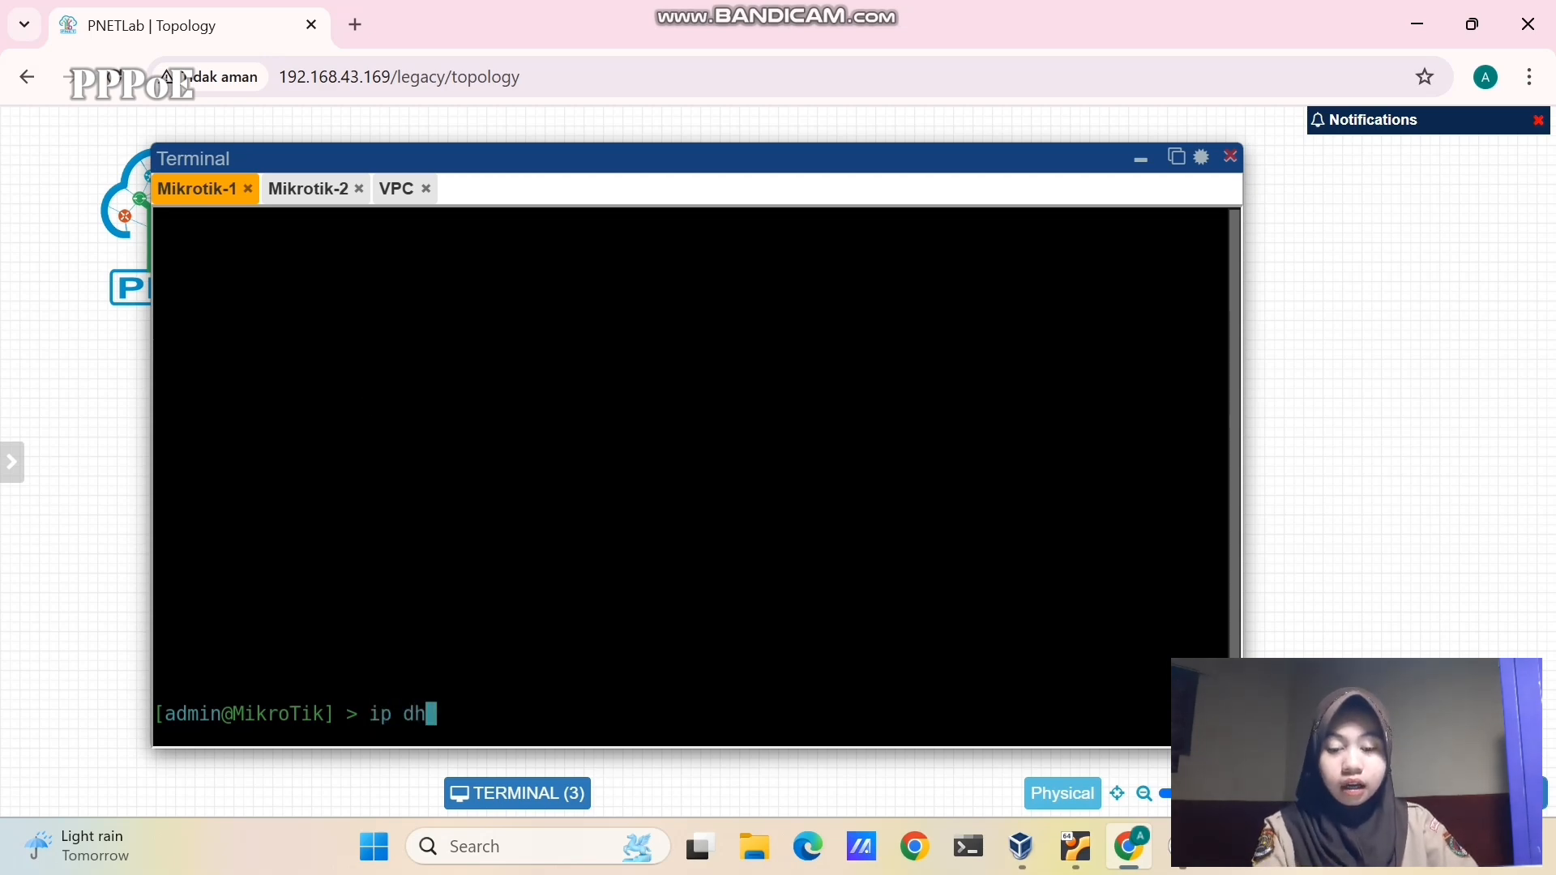
pyautogui.write('cp-cli')
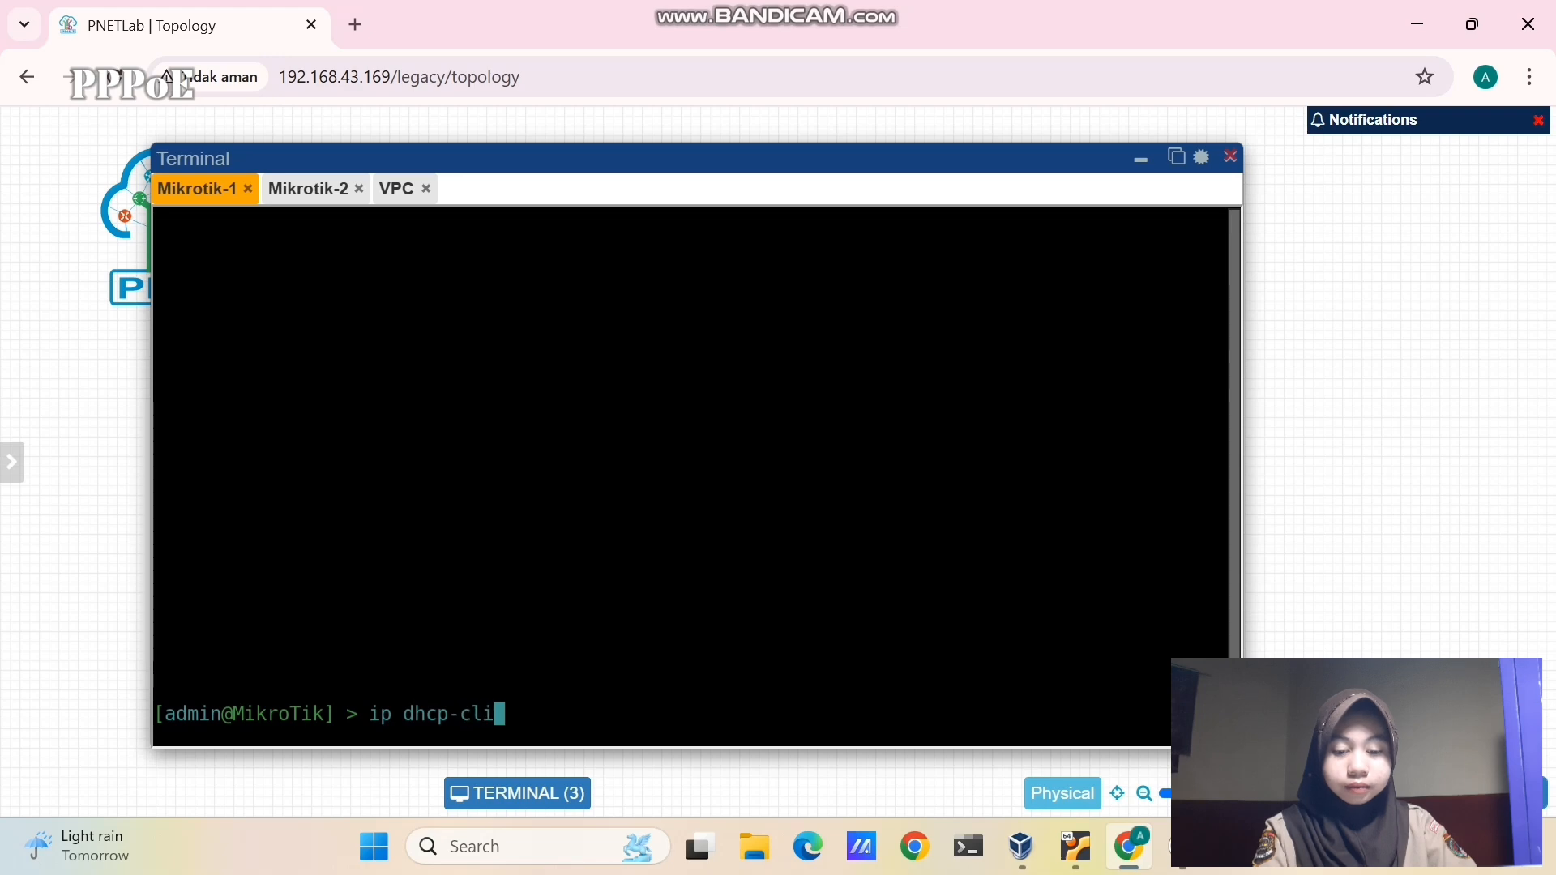
pyautogui.write('ent print')
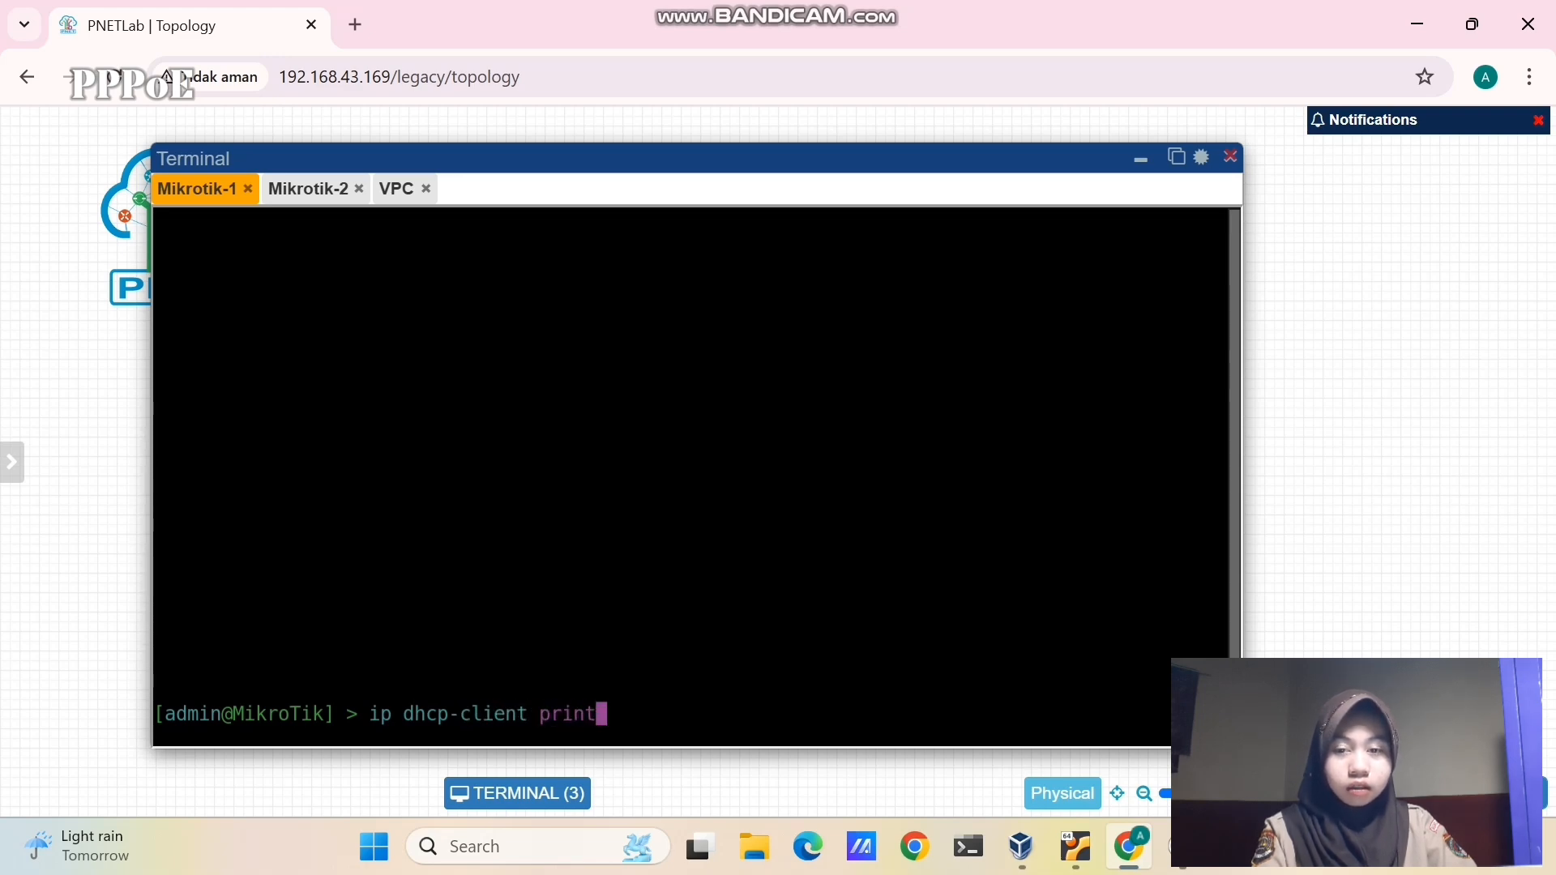
pyautogui.press('Return')
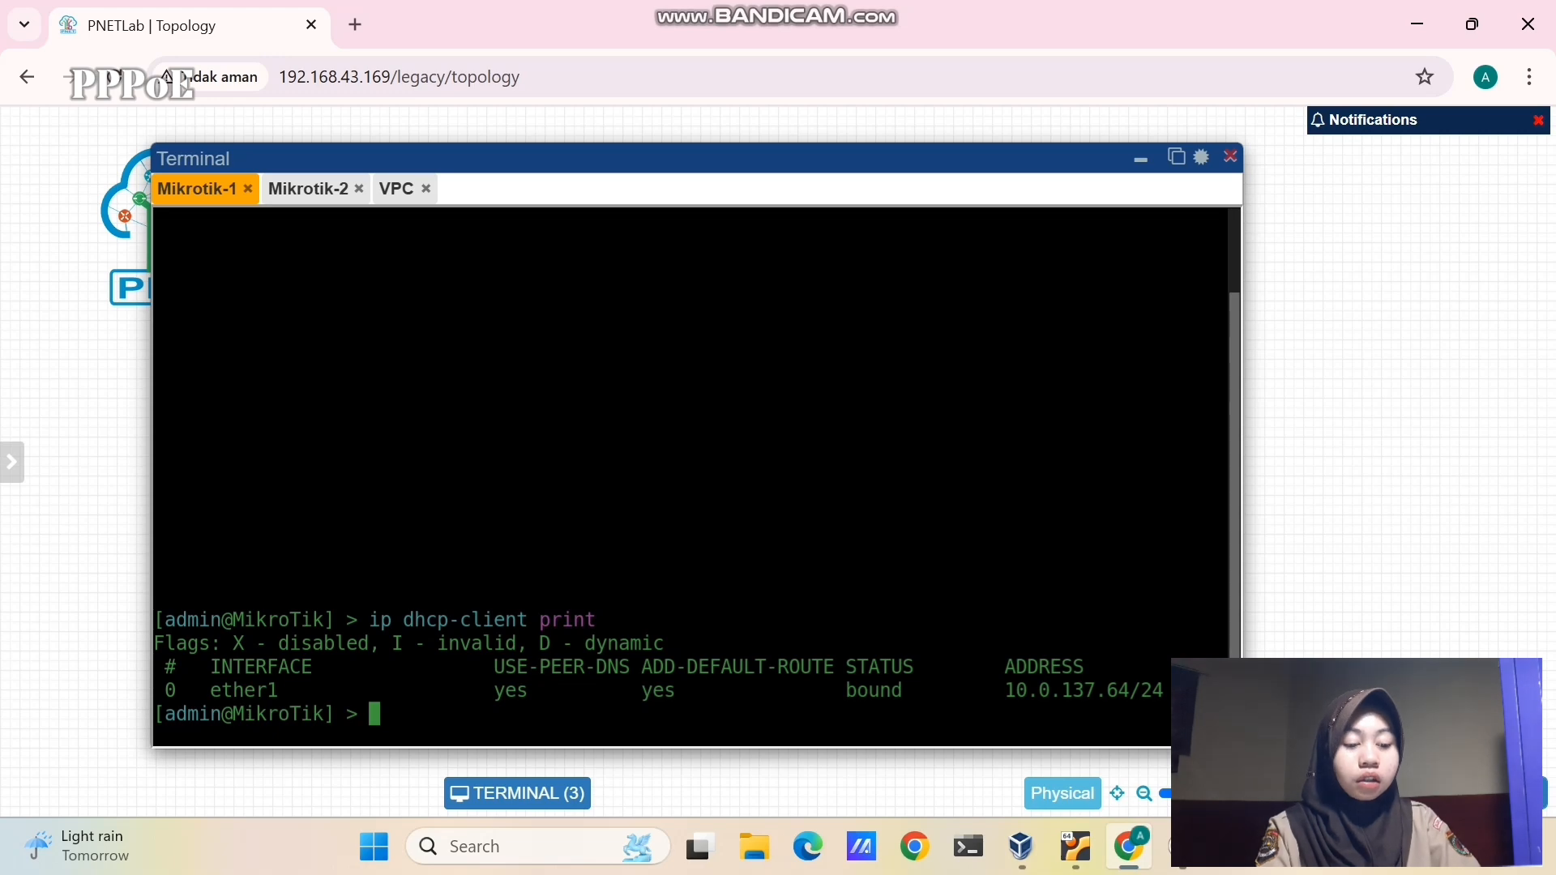
pyautogui.write('syst')
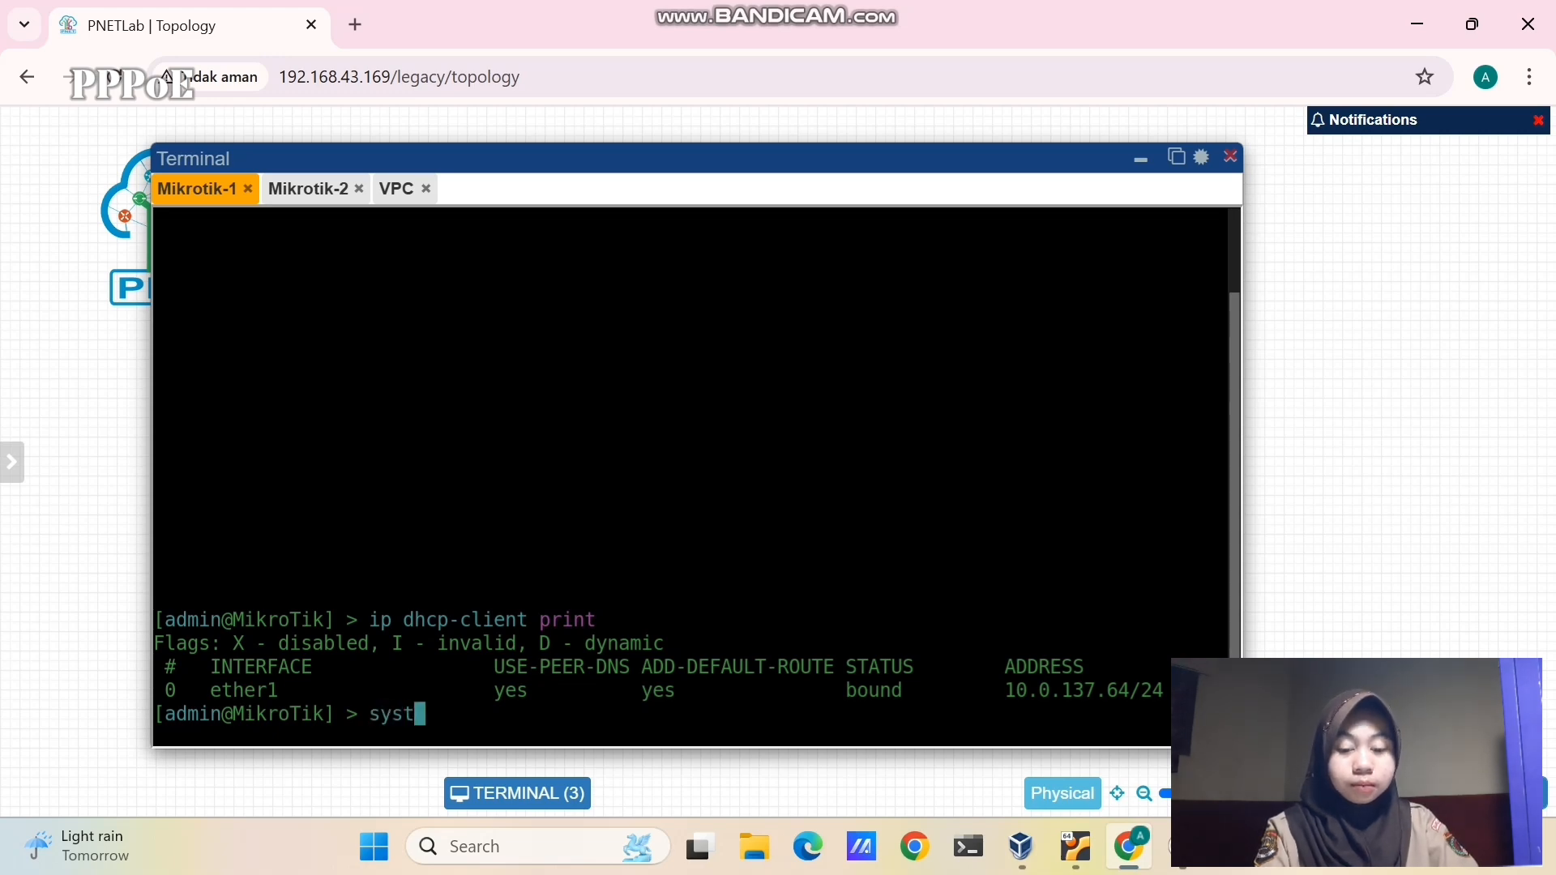
pyautogui.write('em ident')
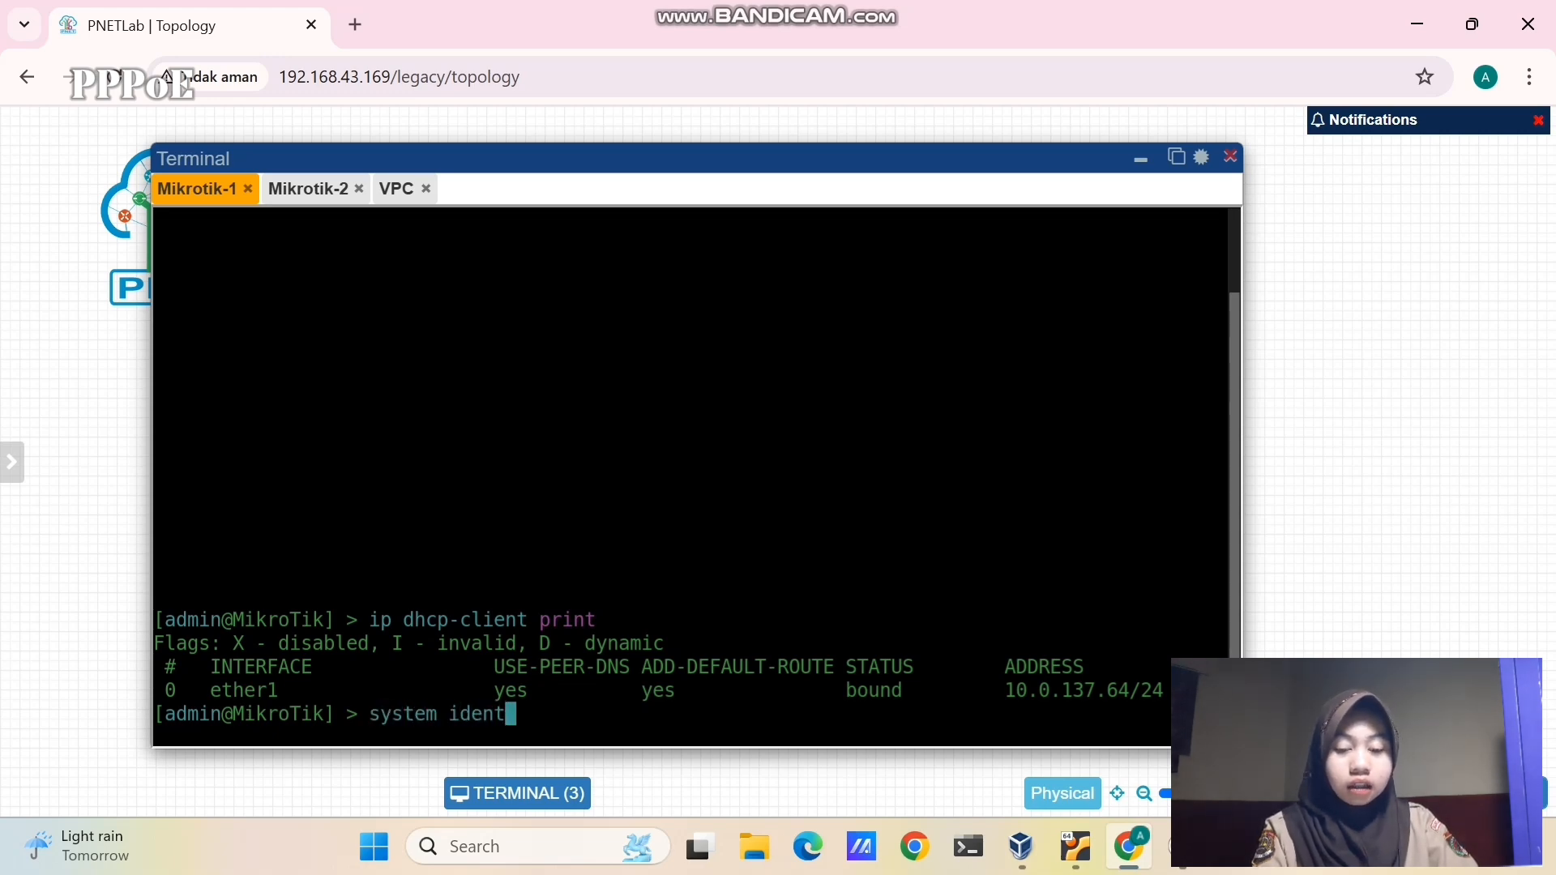
pyautogui.write('ity set ')
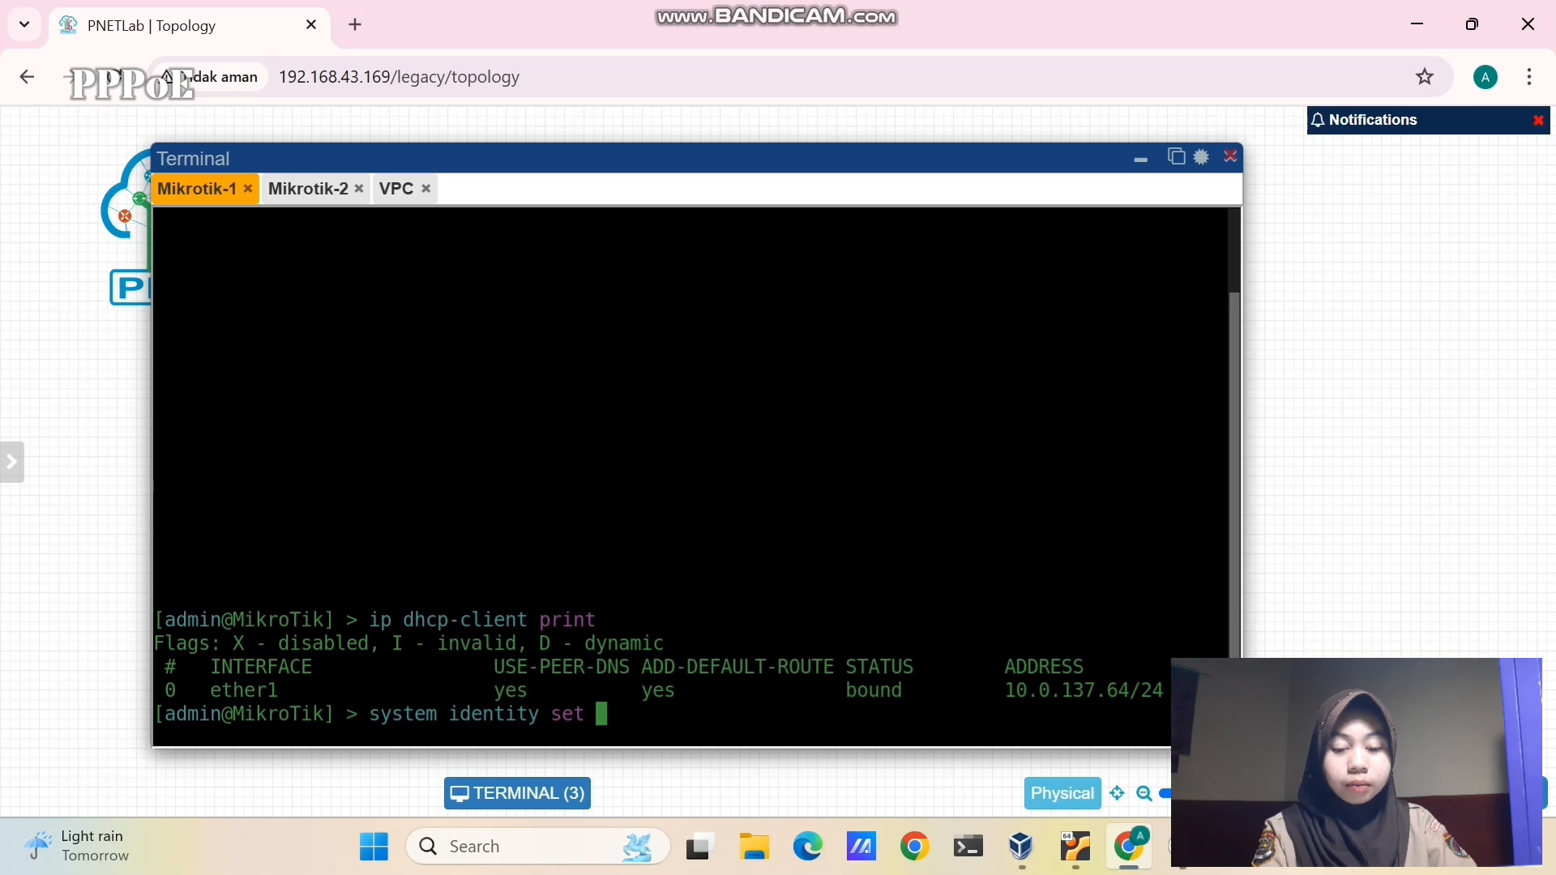
pyautogui.write('name=')
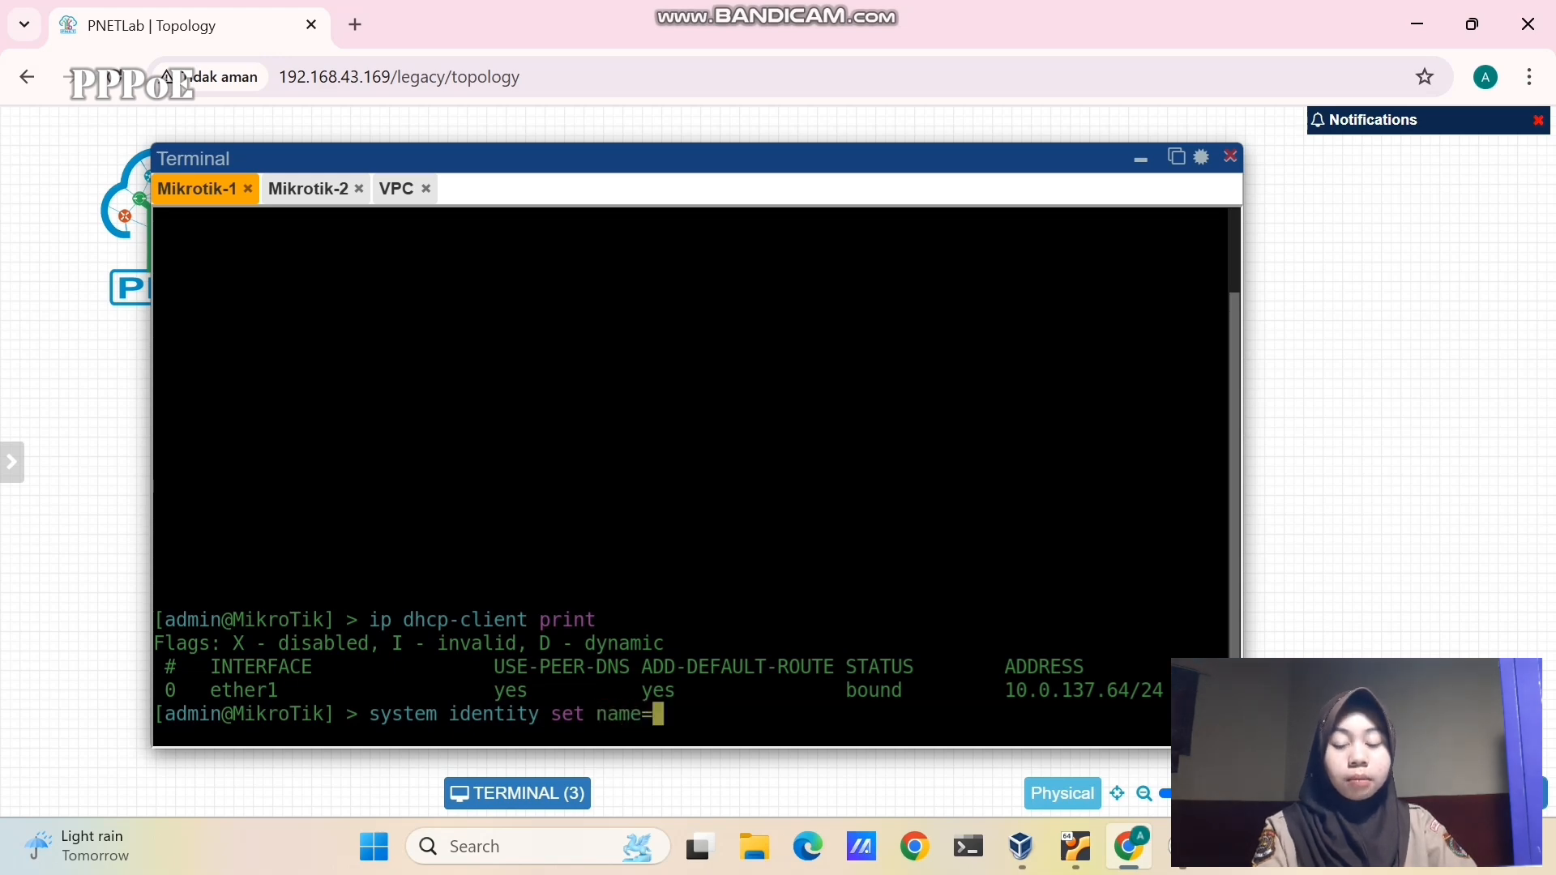
pyautogui.write('M1')
pyautogui.press('Return')
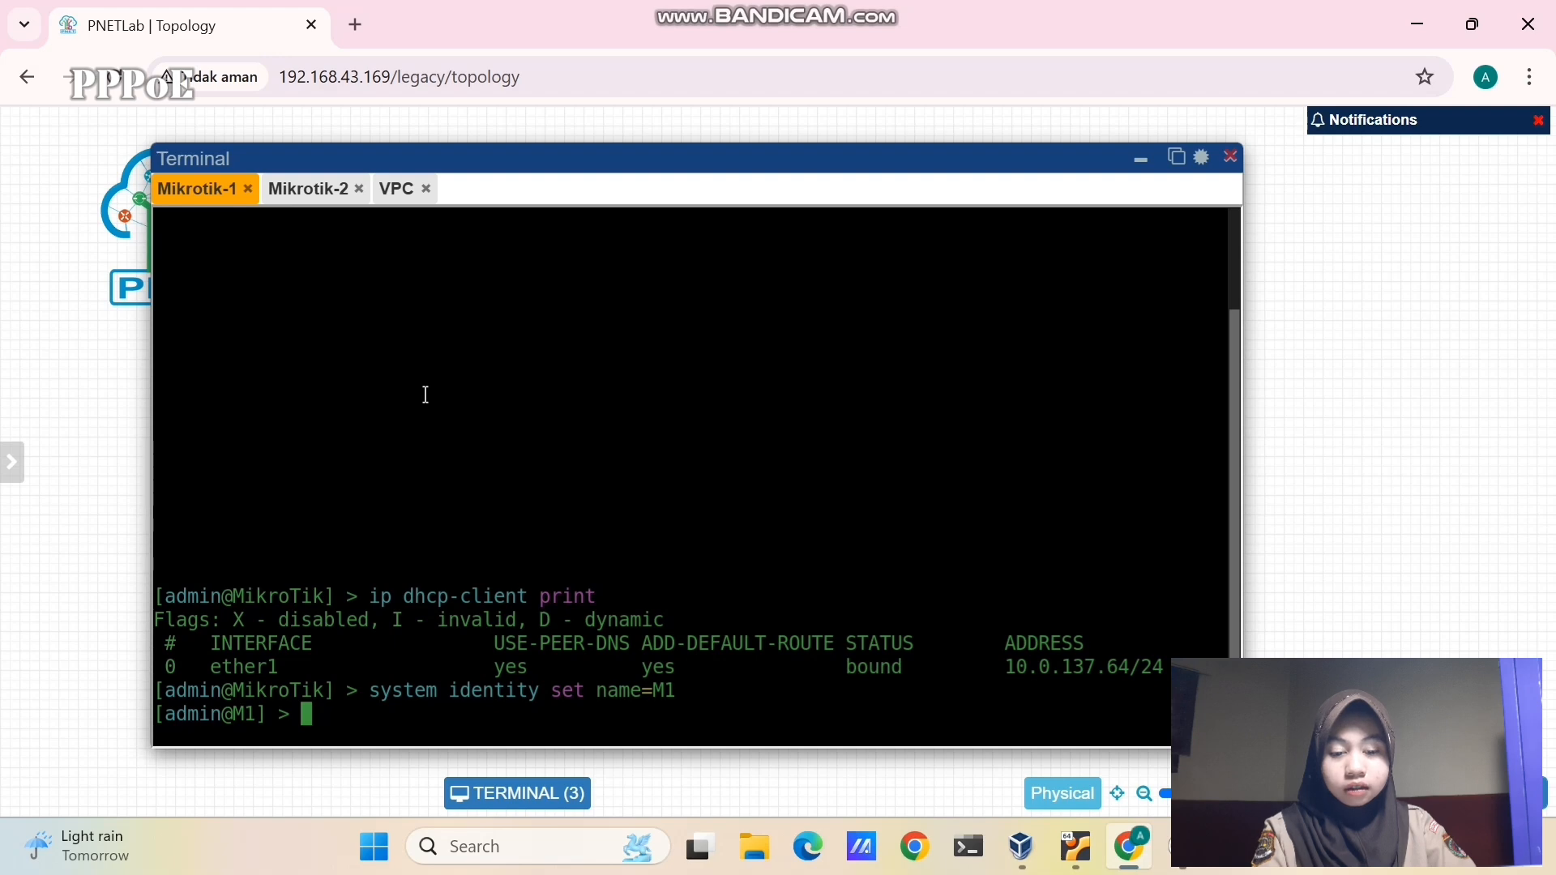
# - Launch WinBox in legacy mode and log into M1 at 10.0.137.64, skipping the password change
pyautogui.click(528, 845)
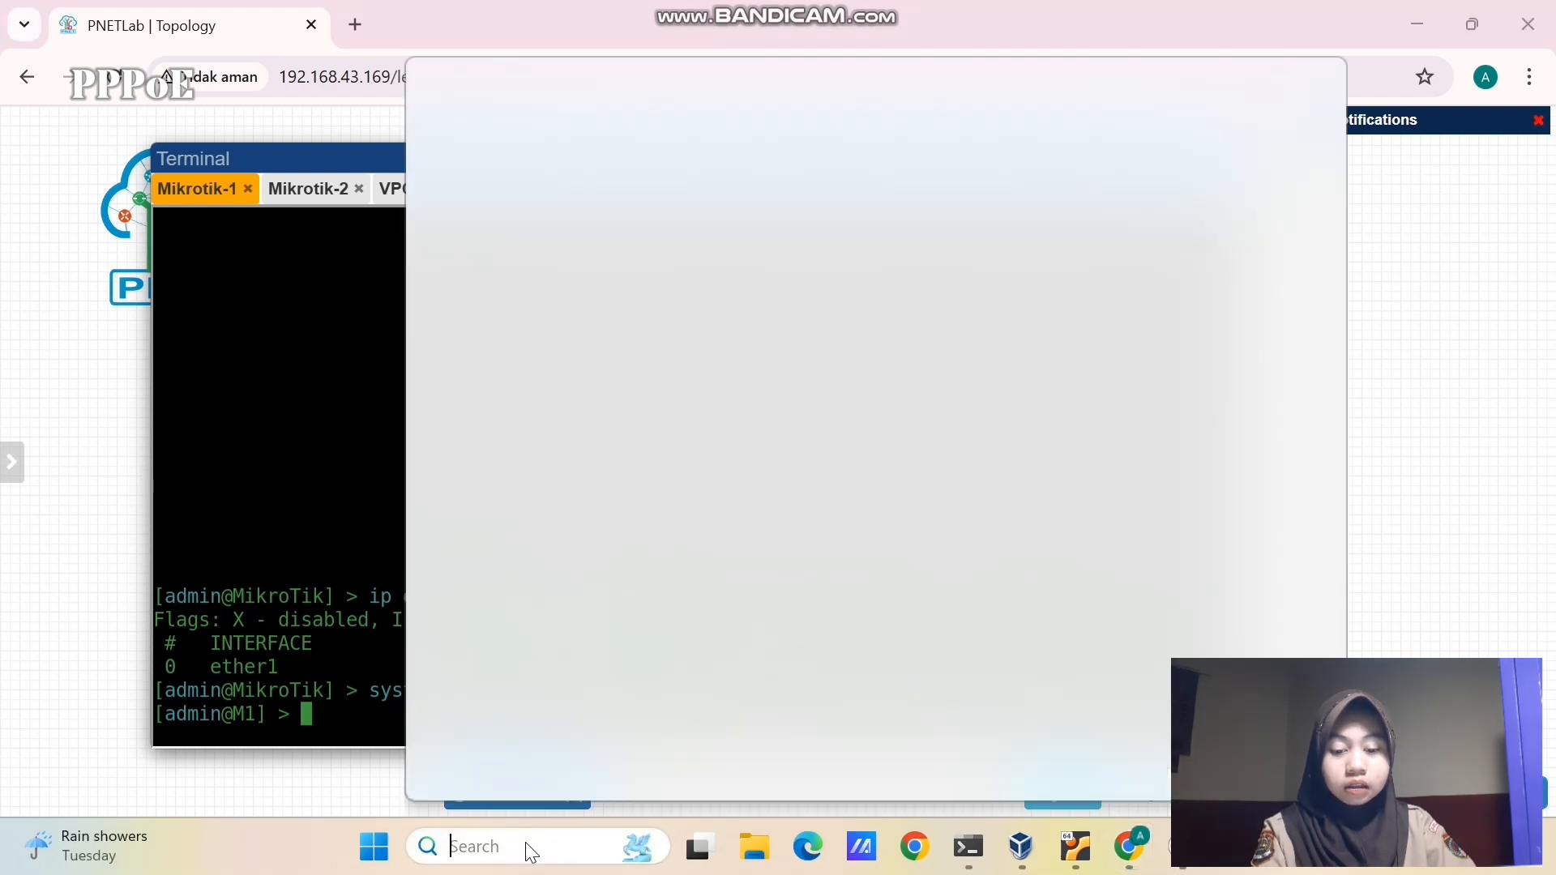
pyautogui.write('winbox64 - Shortcut')
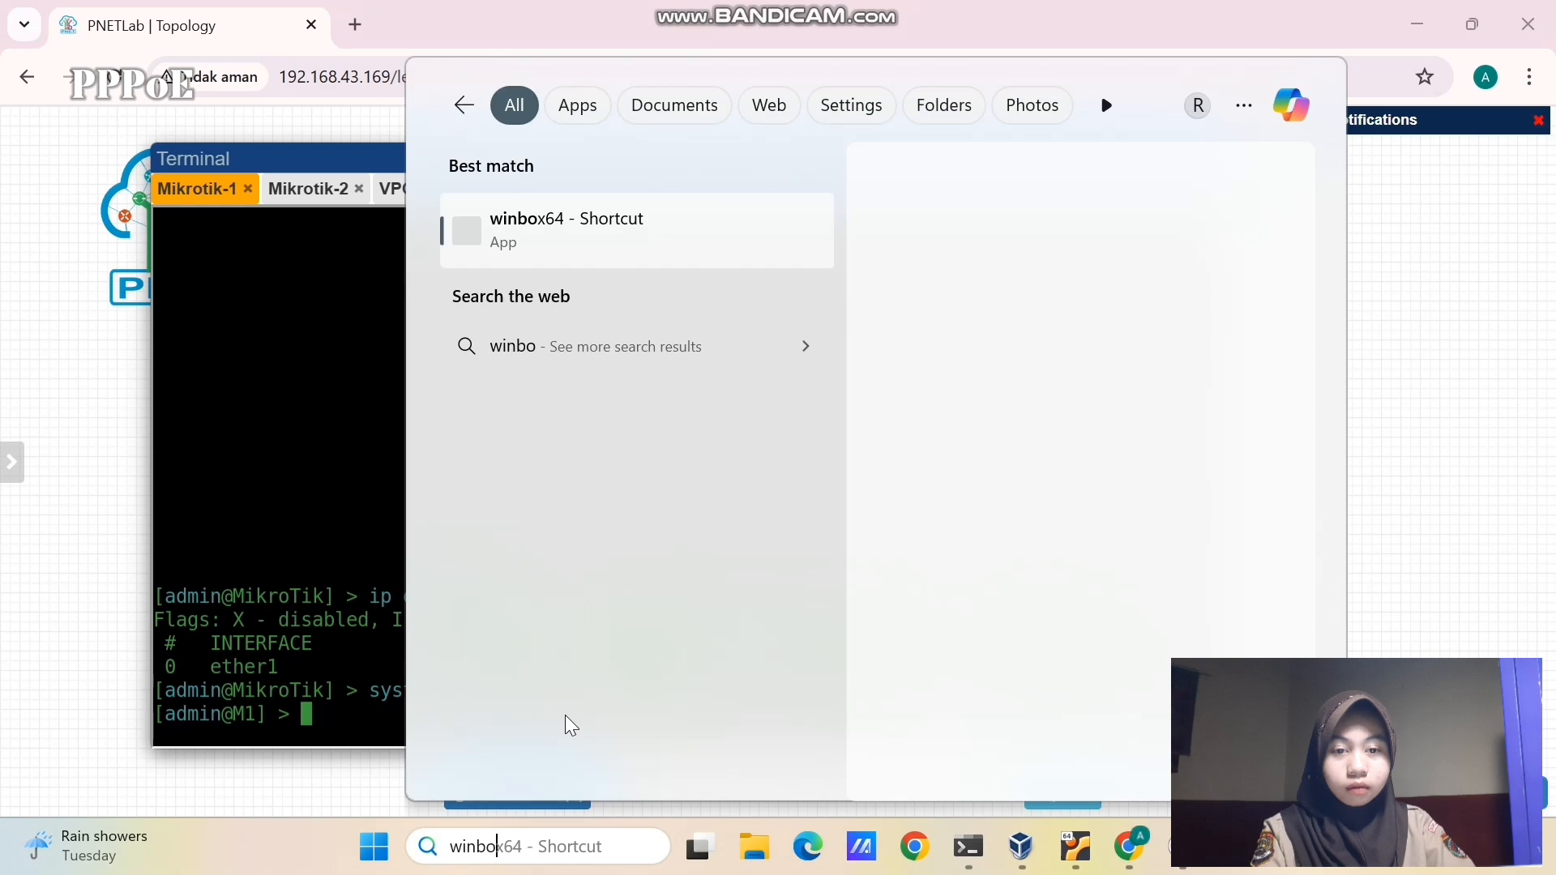
pyautogui.click(613, 231)
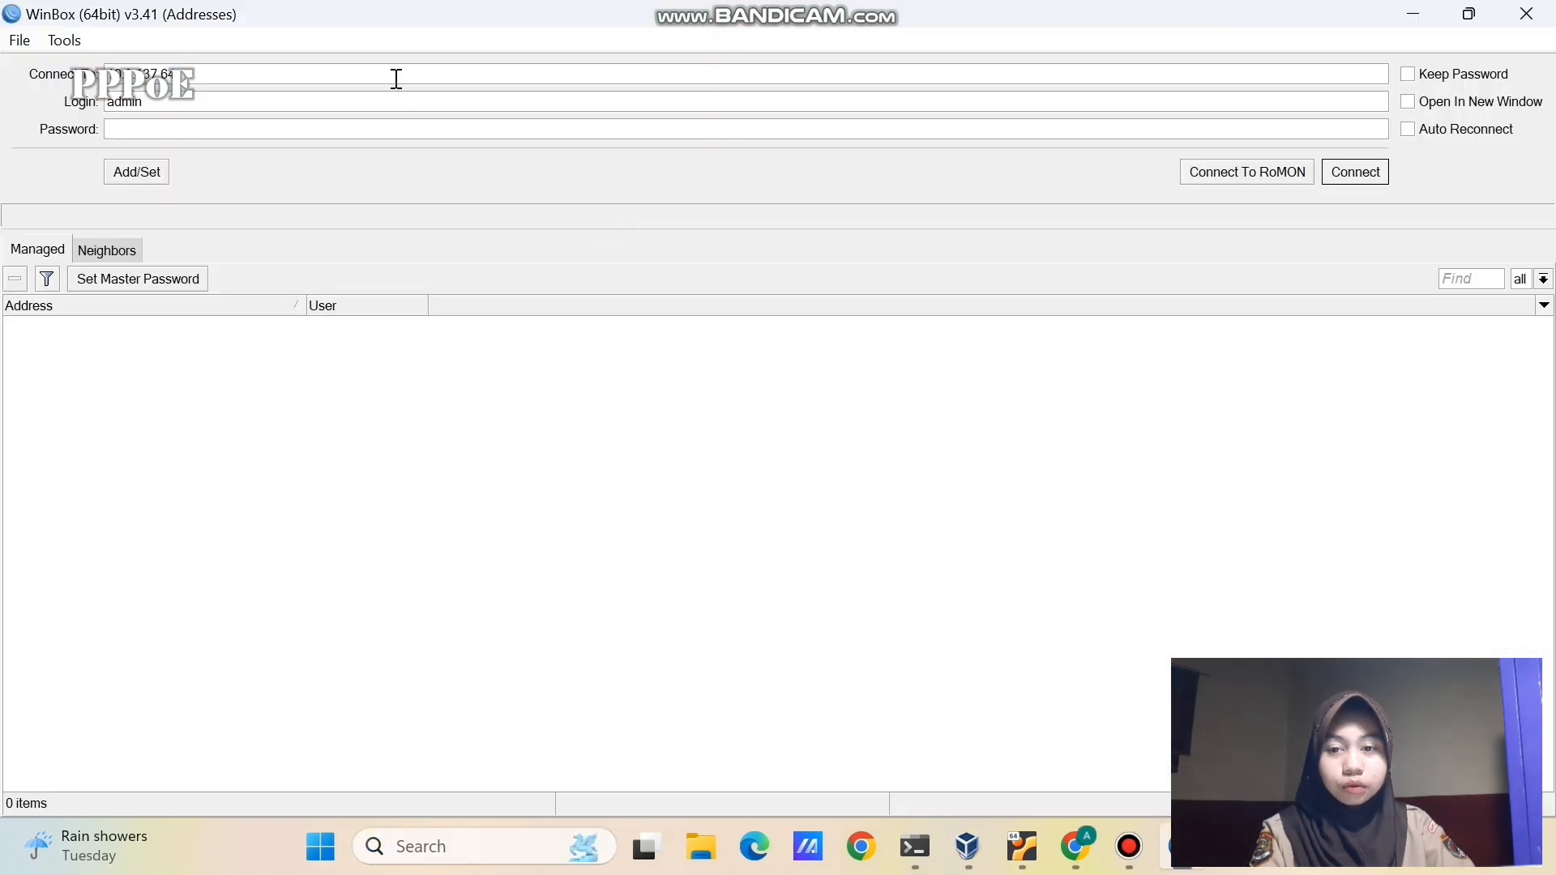
pyautogui.click(65, 40)
pyautogui.click(103, 99)
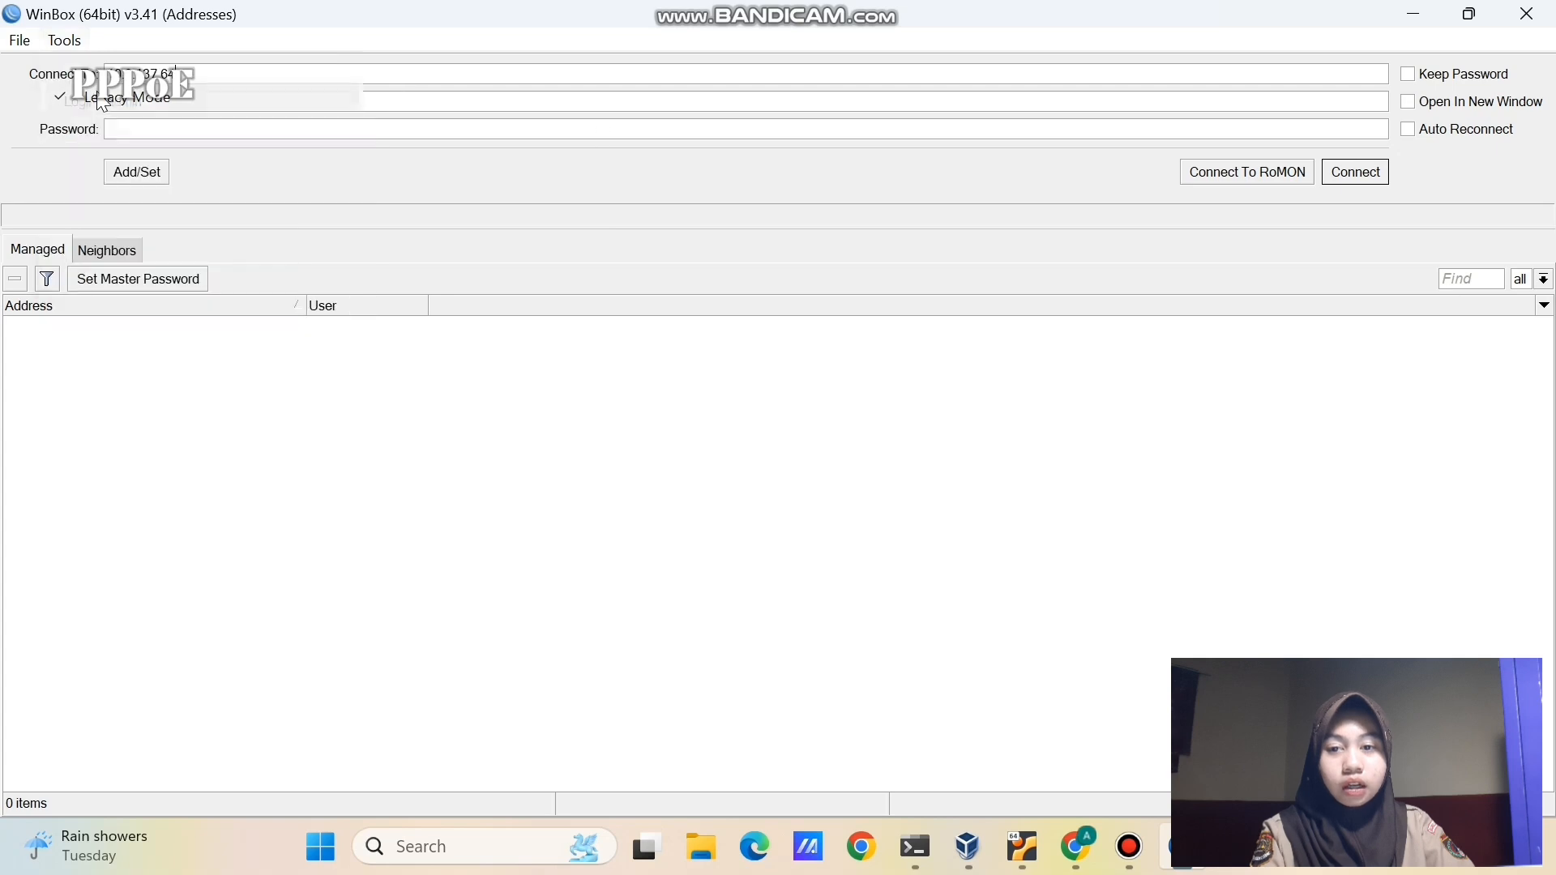
pyautogui.click(1353, 173)
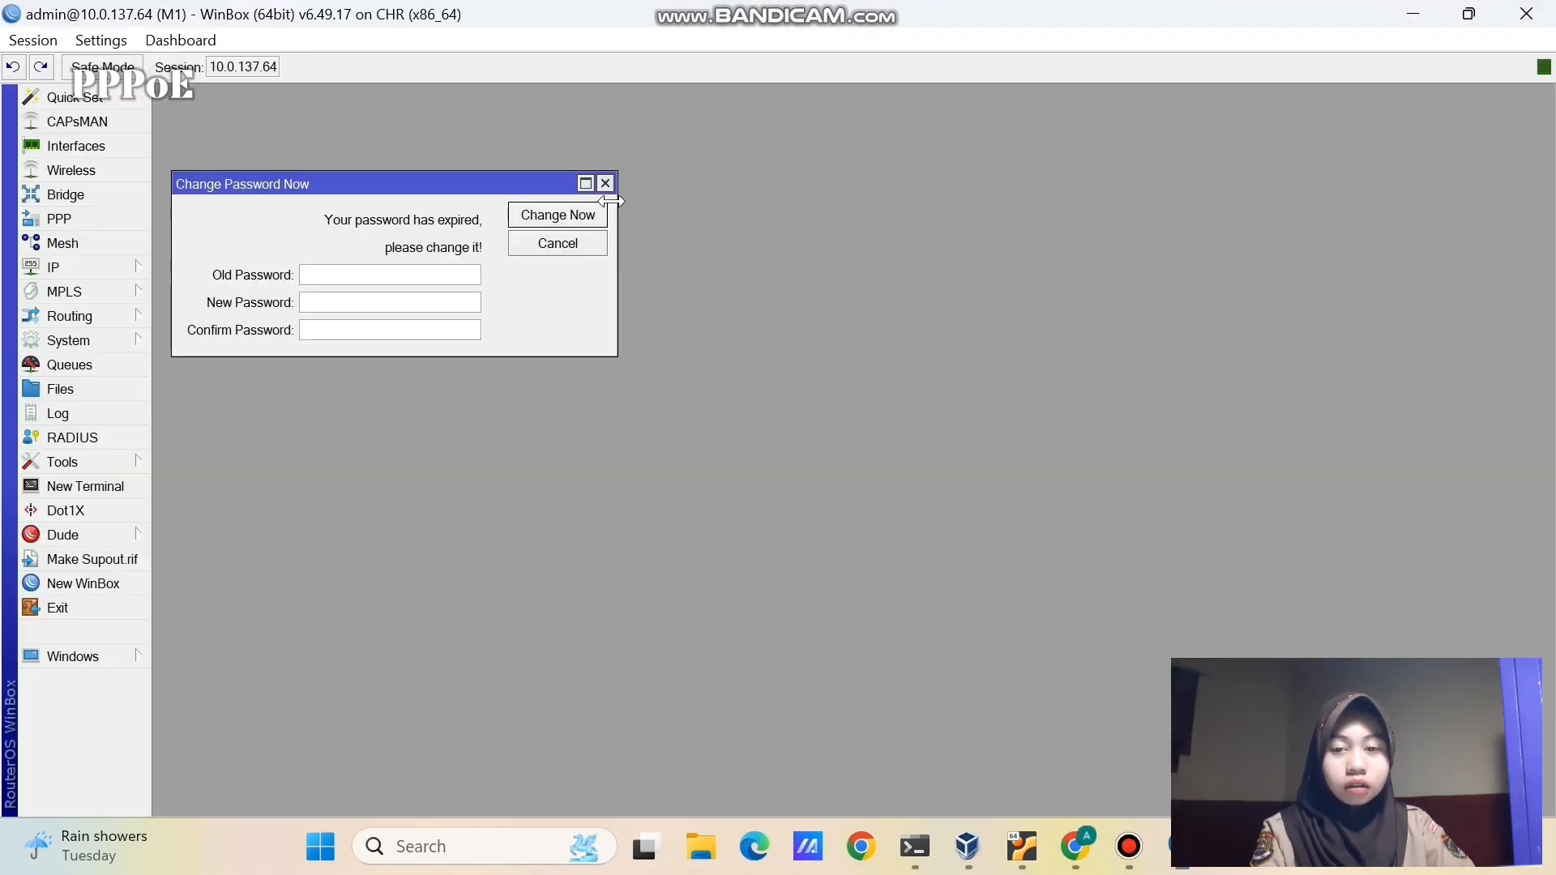
pyautogui.click(605, 183)
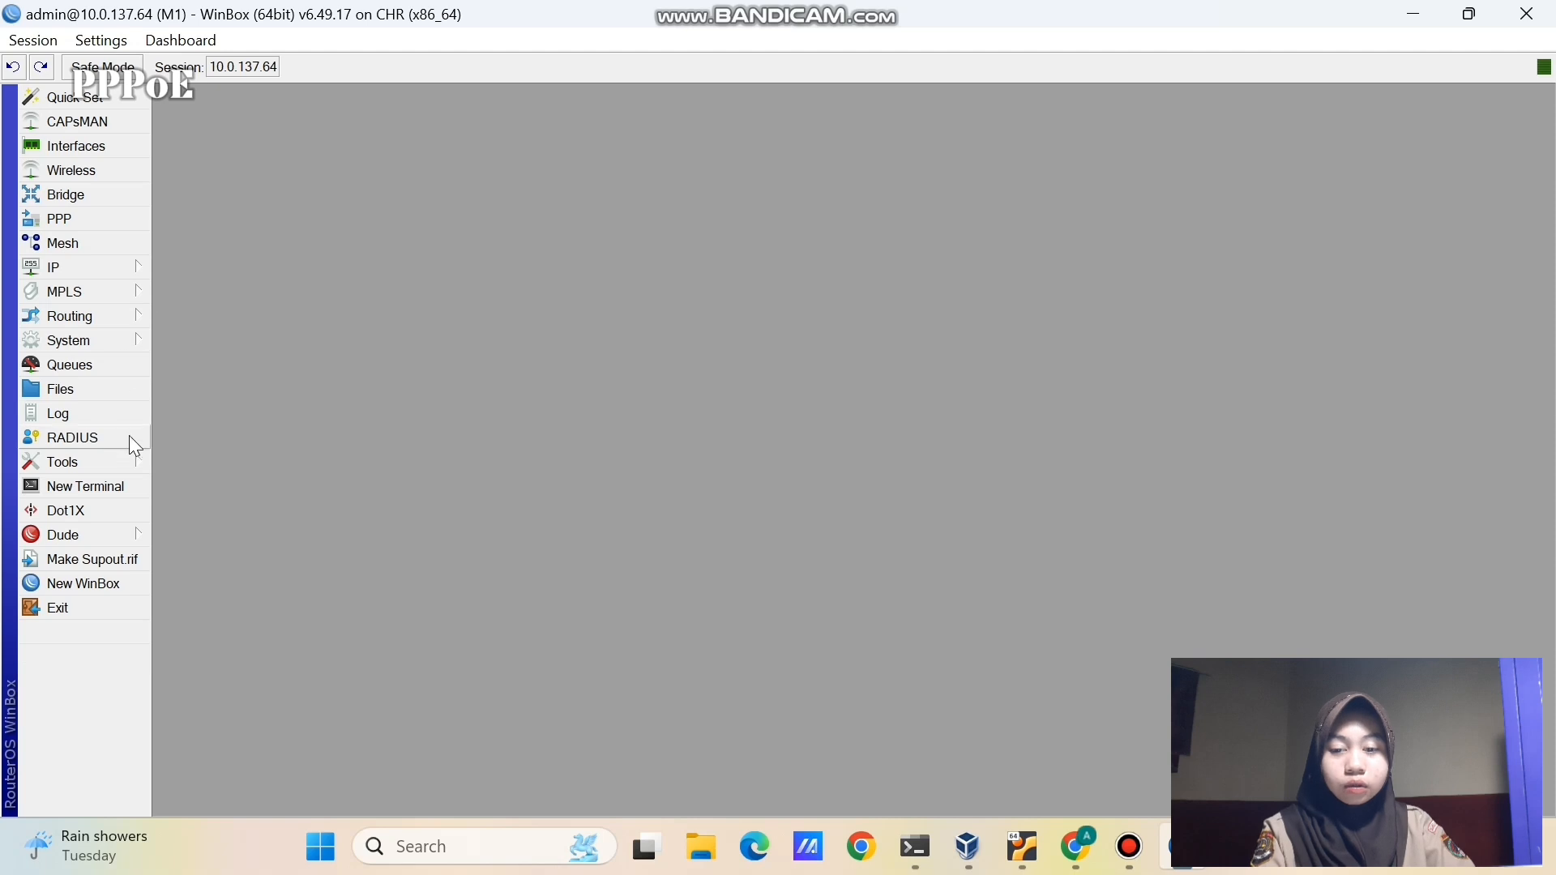
# - Enable RoMON on M1 from Tools > RoMON and apply it
pyautogui.click(121, 457)
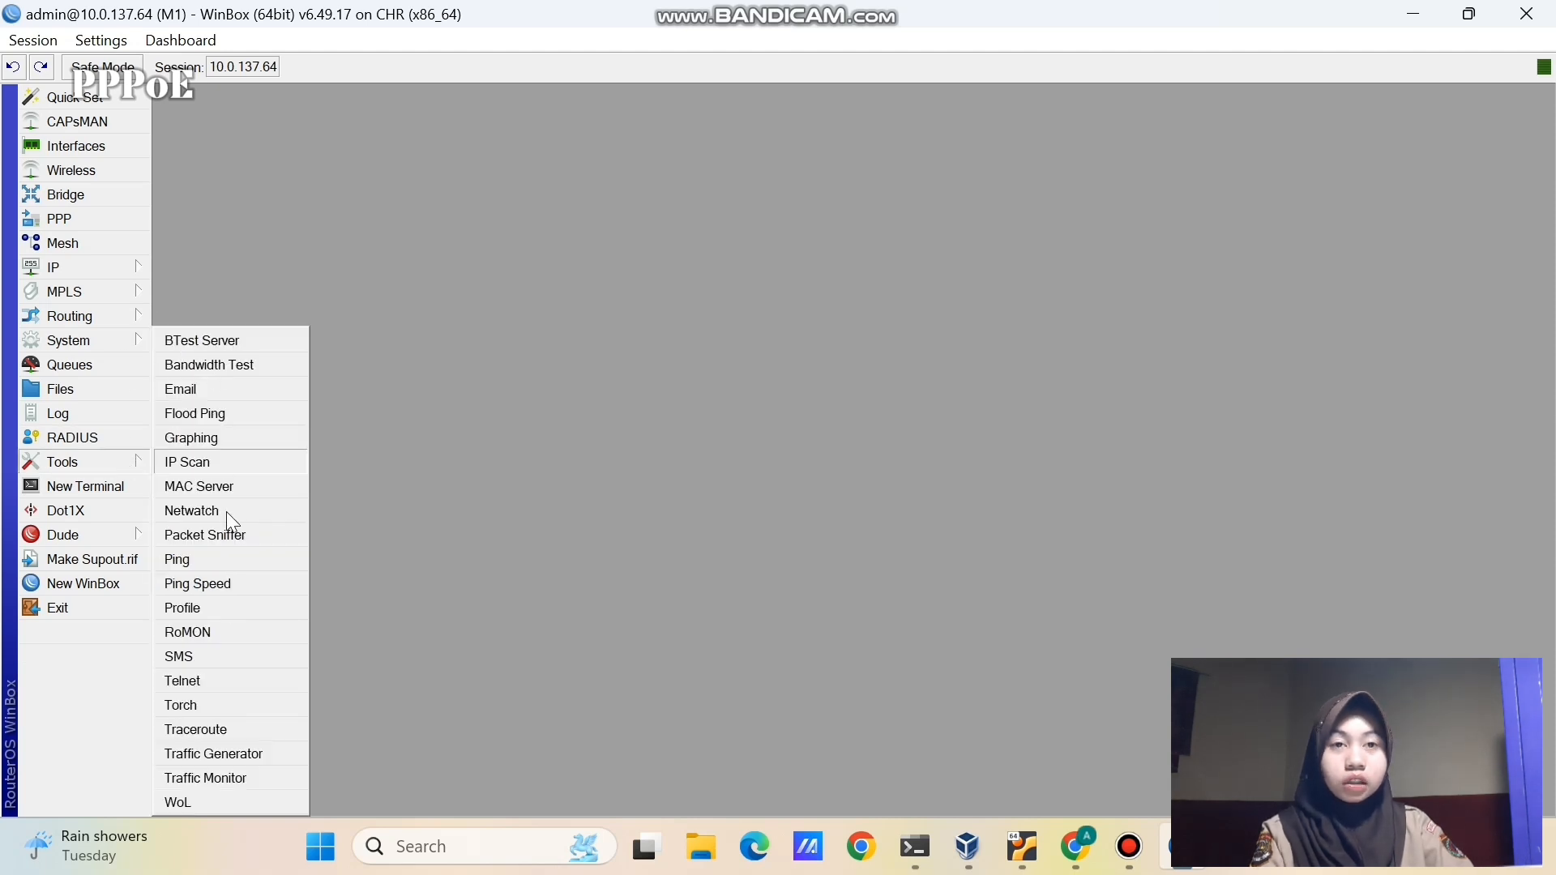
pyautogui.click(224, 640)
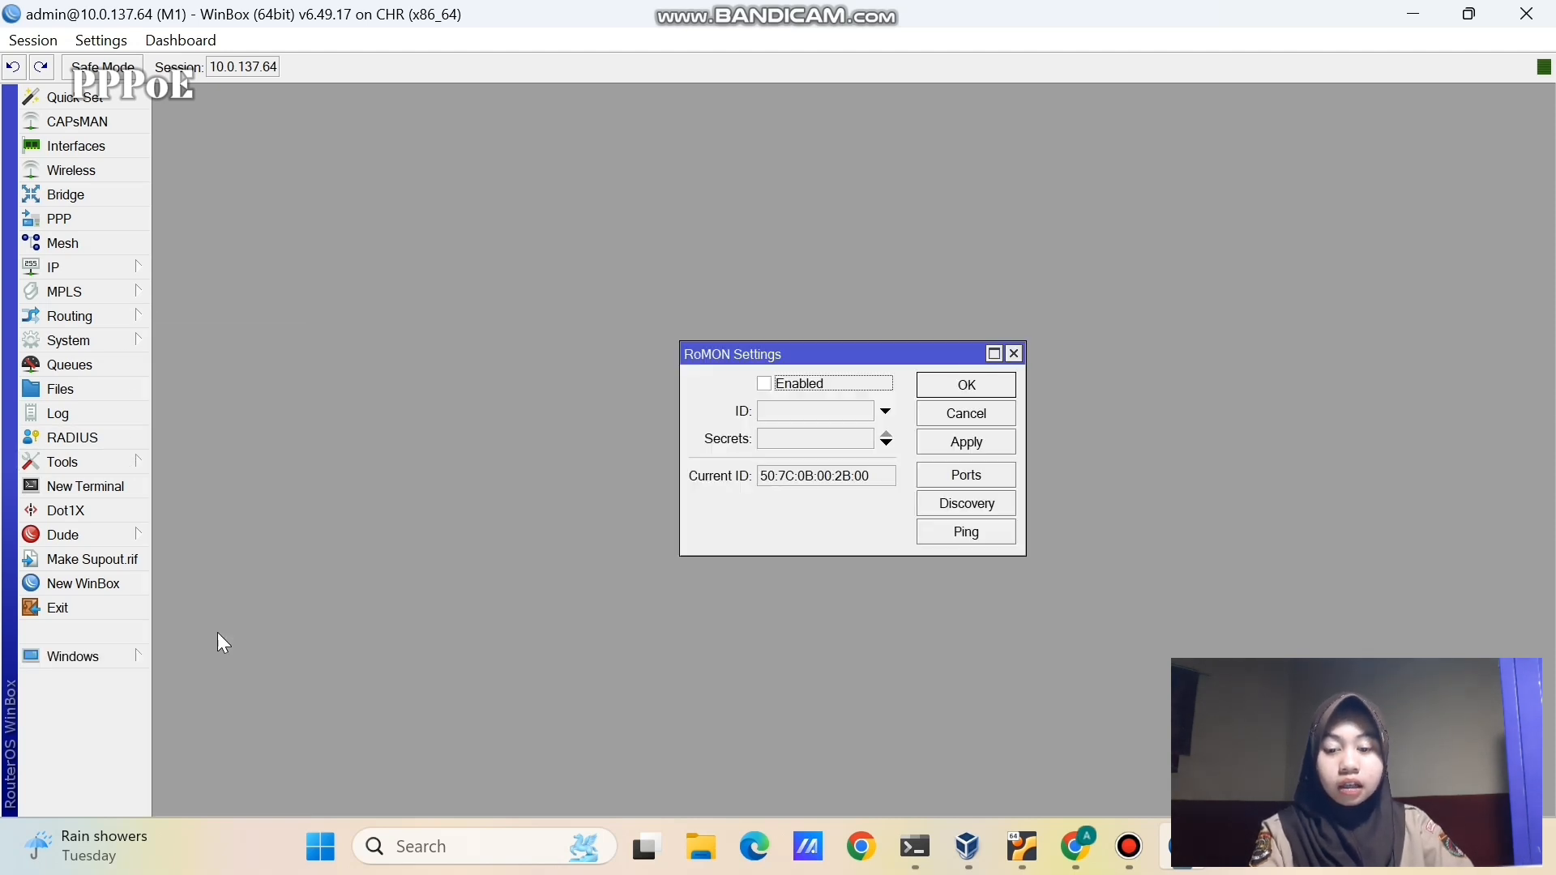
pyautogui.click(763, 385)
pyautogui.click(964, 444)
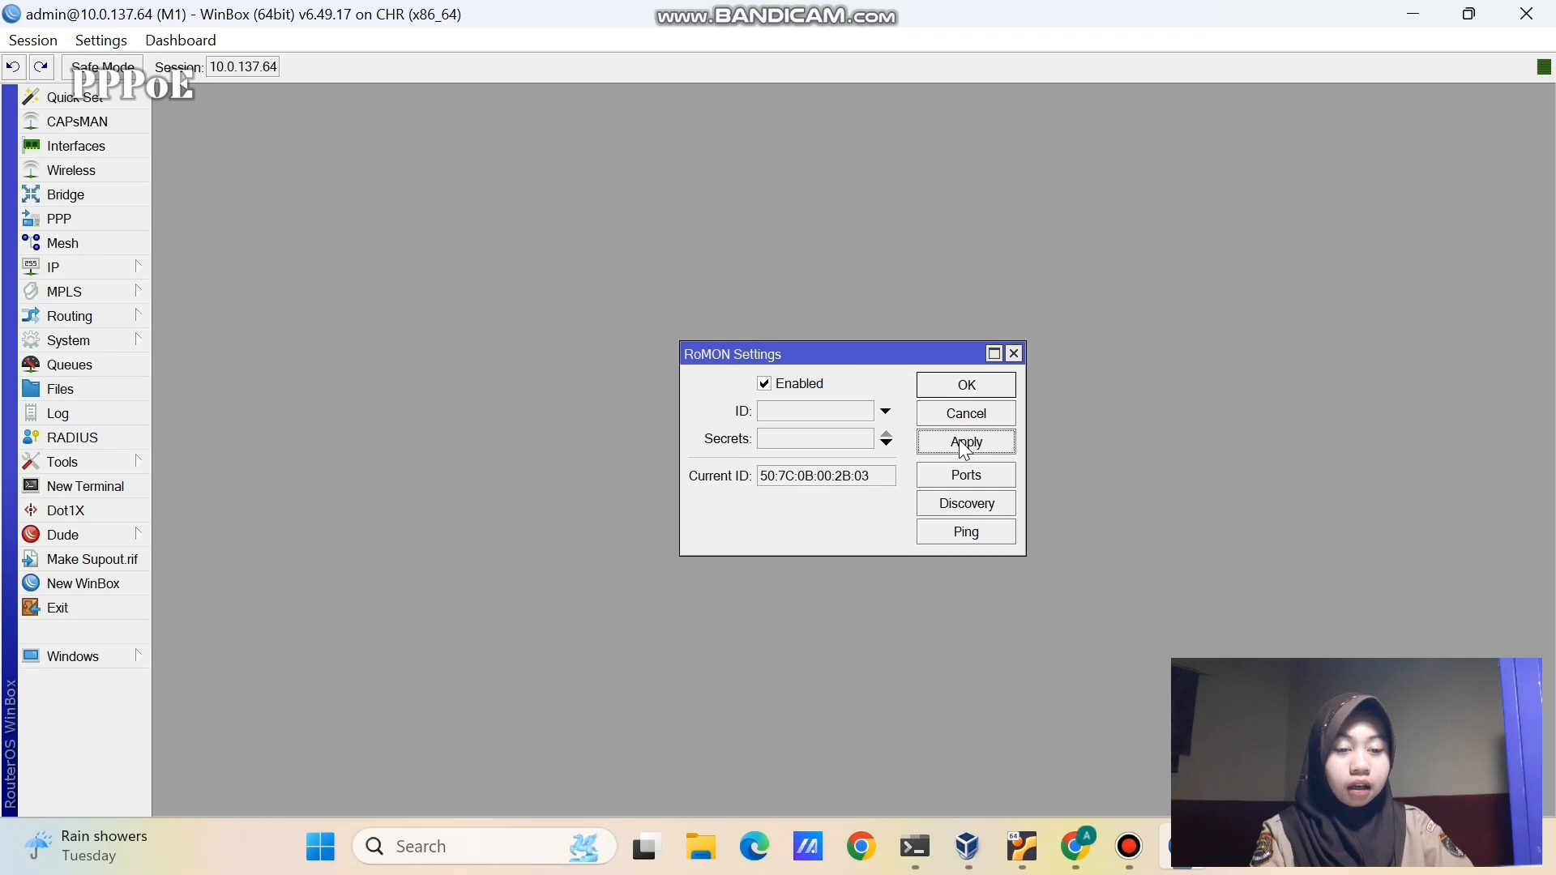
pyautogui.click(947, 384)
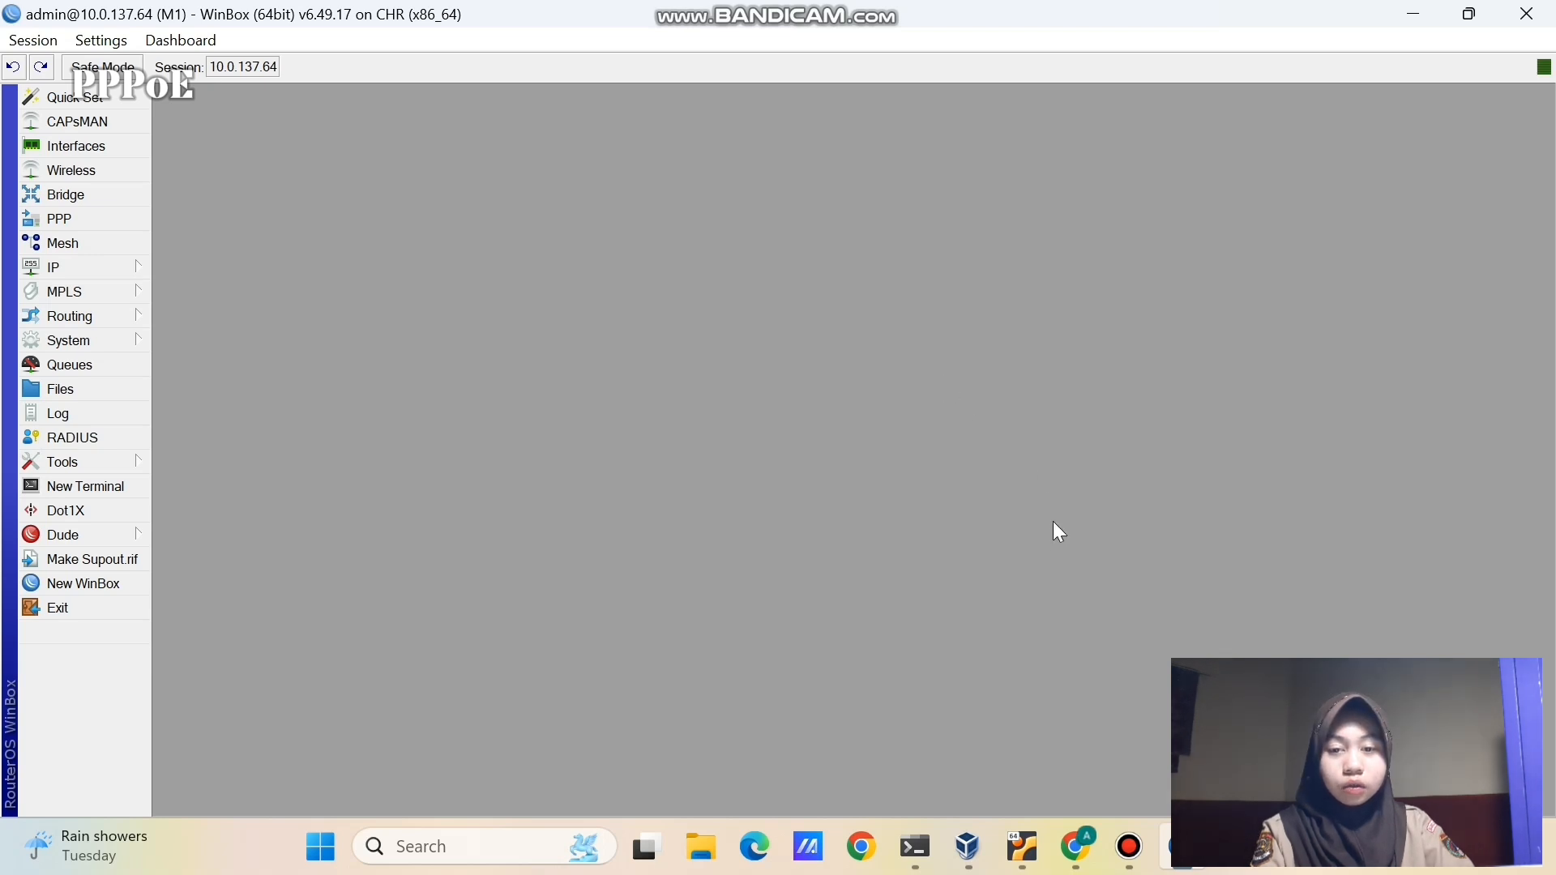
# - On Mikrotik-2's console, set the identity to M2 and run 'tool romon set enable=yes'
pyautogui.click(1089, 827)
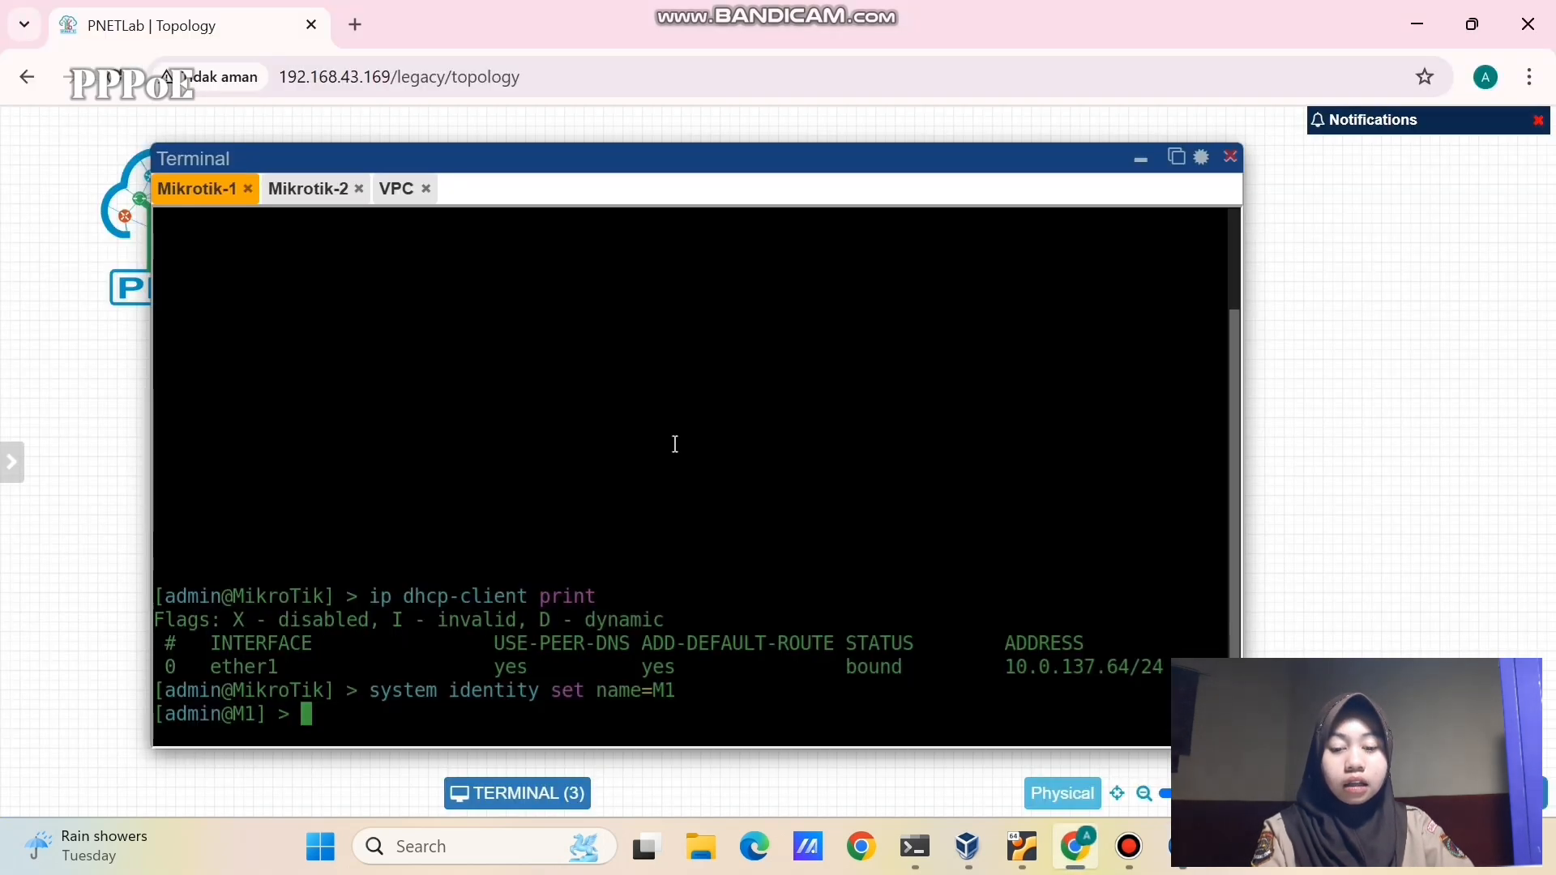
pyautogui.click(286, 192)
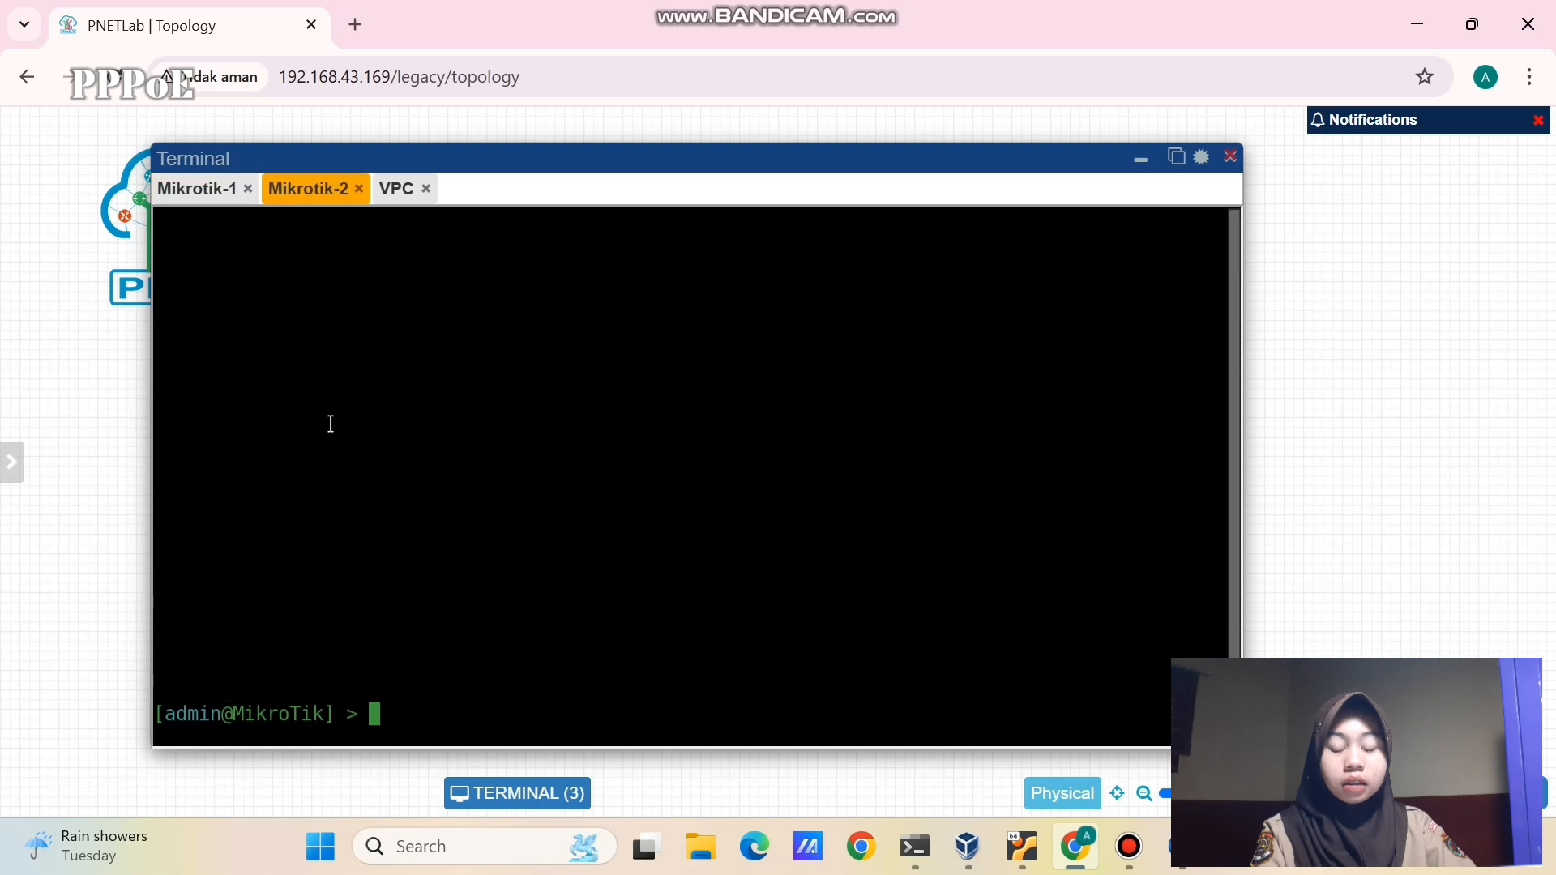
pyautogui.write('sy')
pyautogui.write('st')
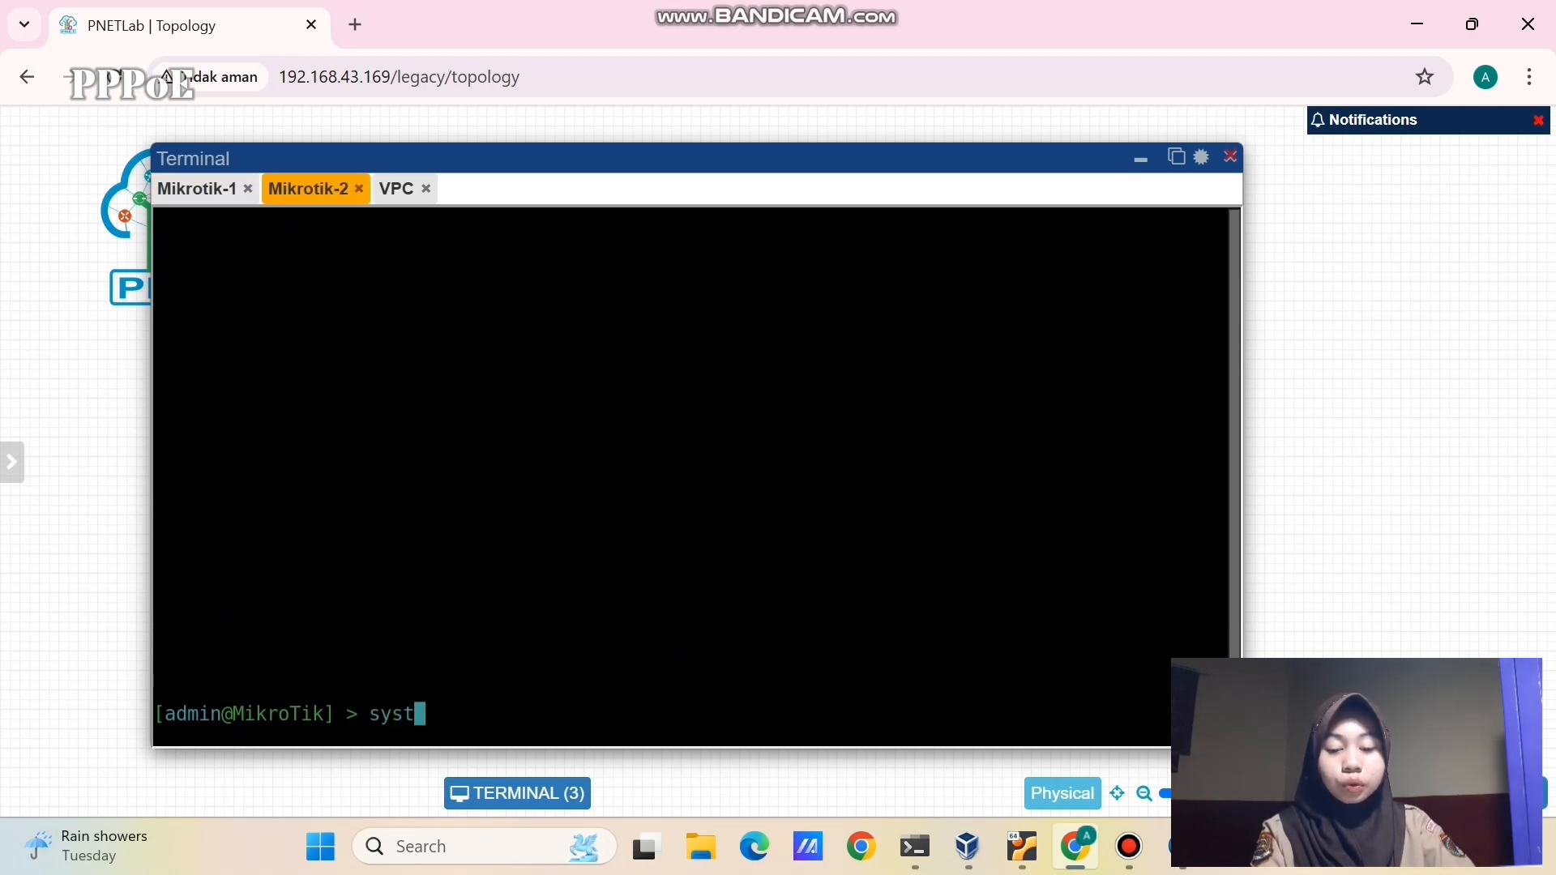
pyautogui.write('em iden')
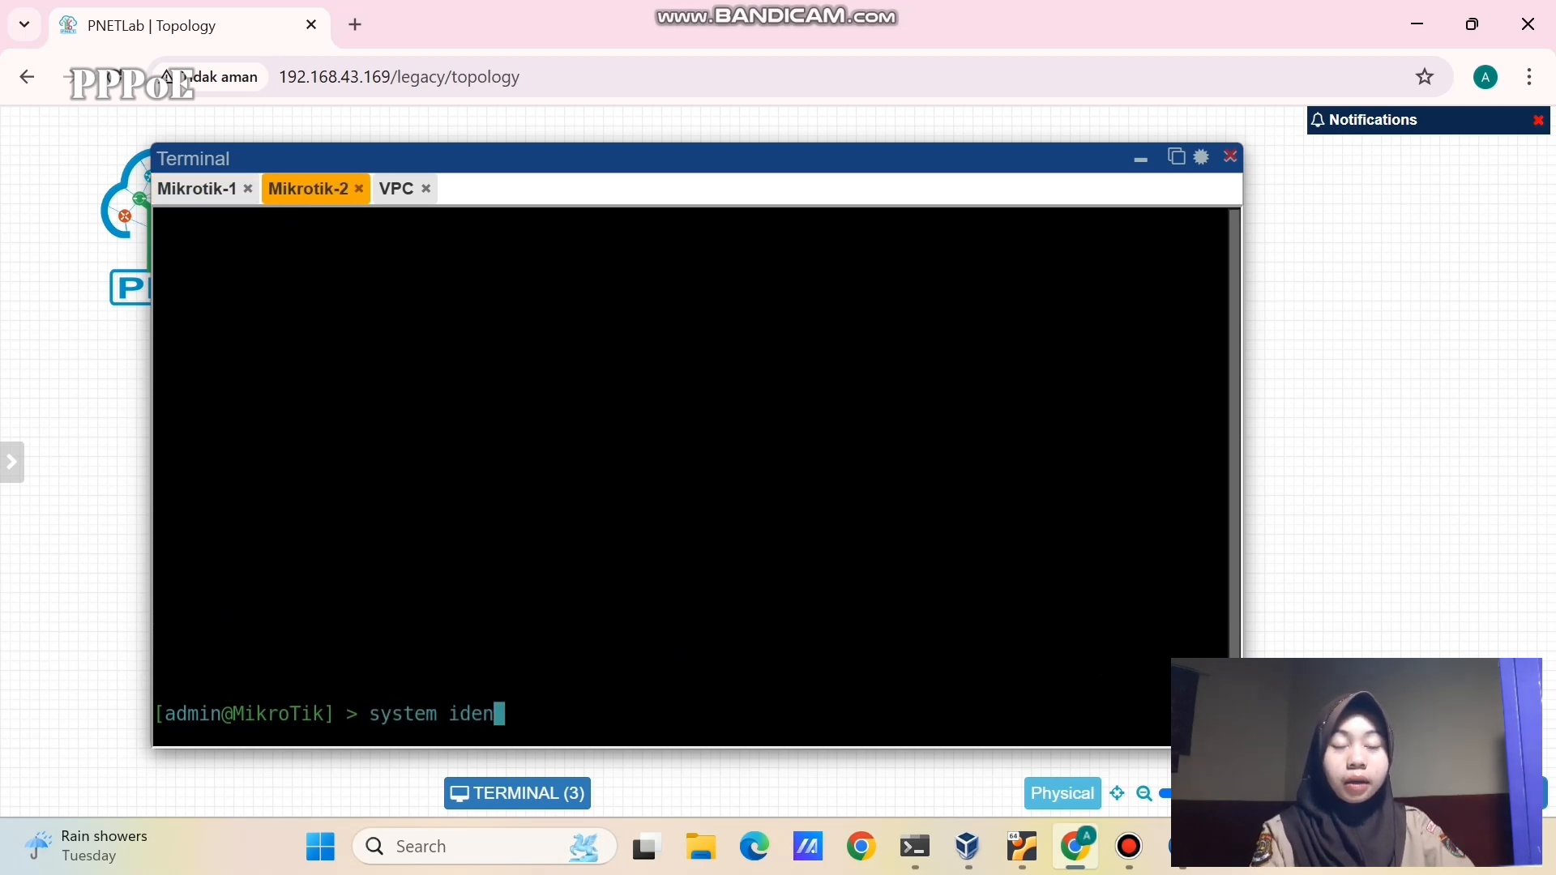
pyautogui.write('tity set na')
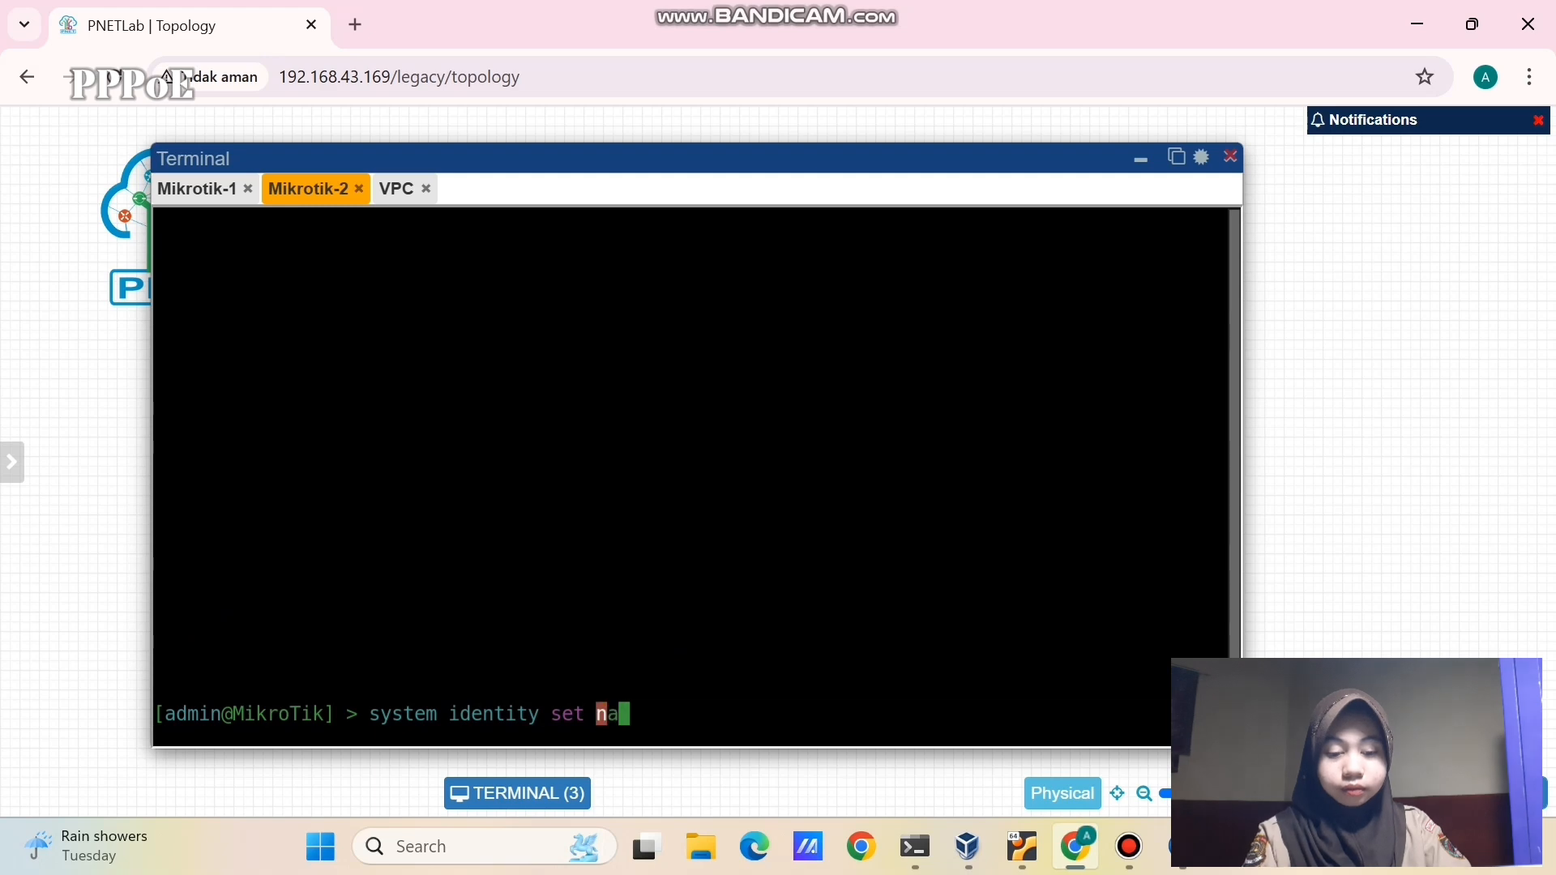
pyautogui.write('me=M2')
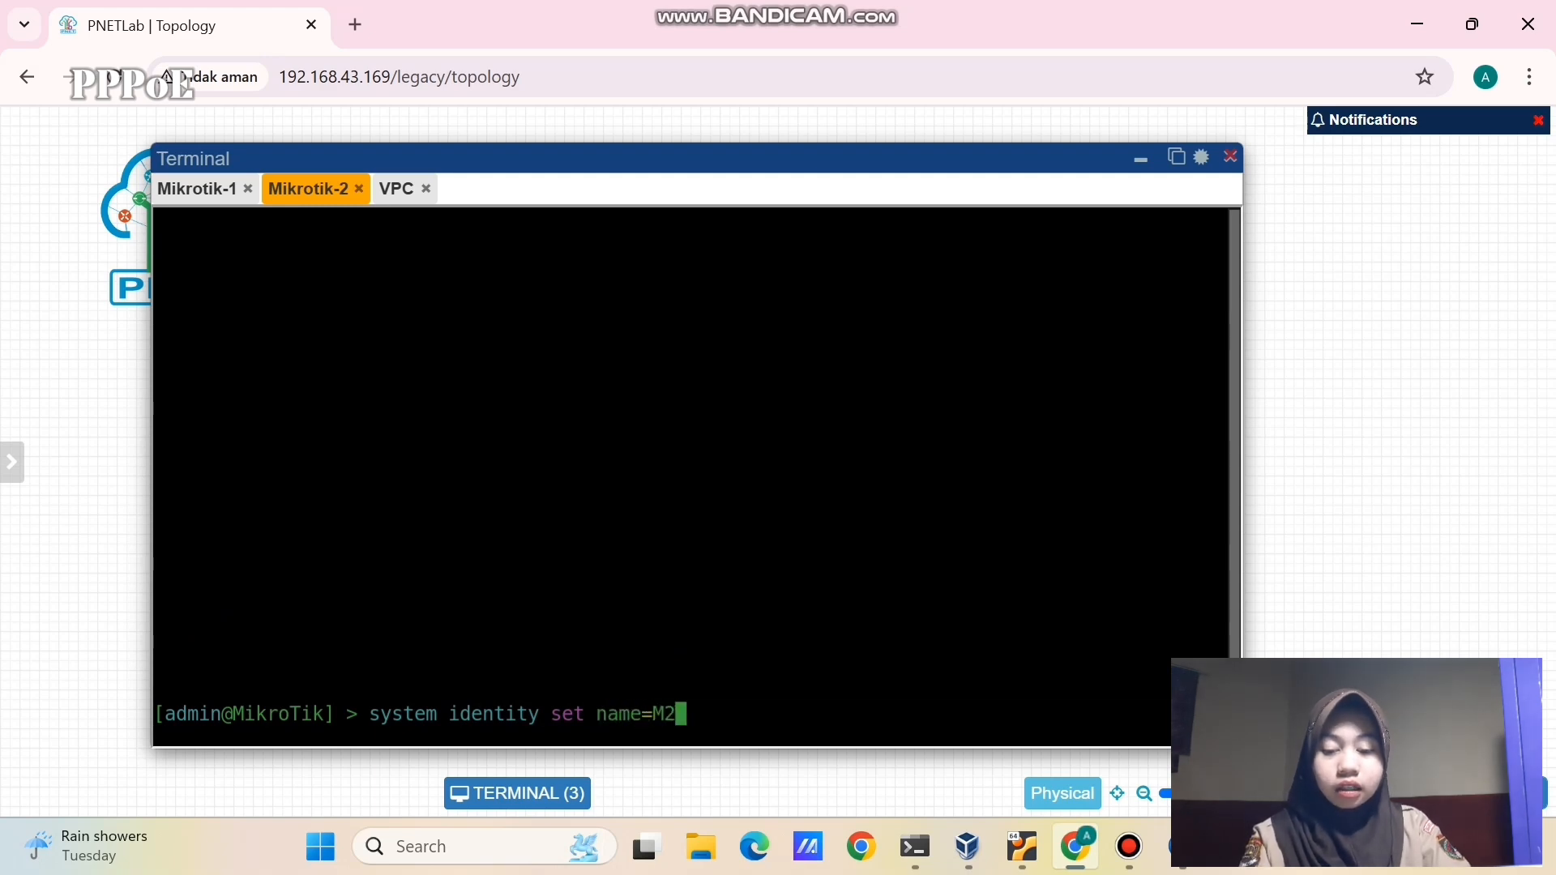
pyautogui.press('Return')
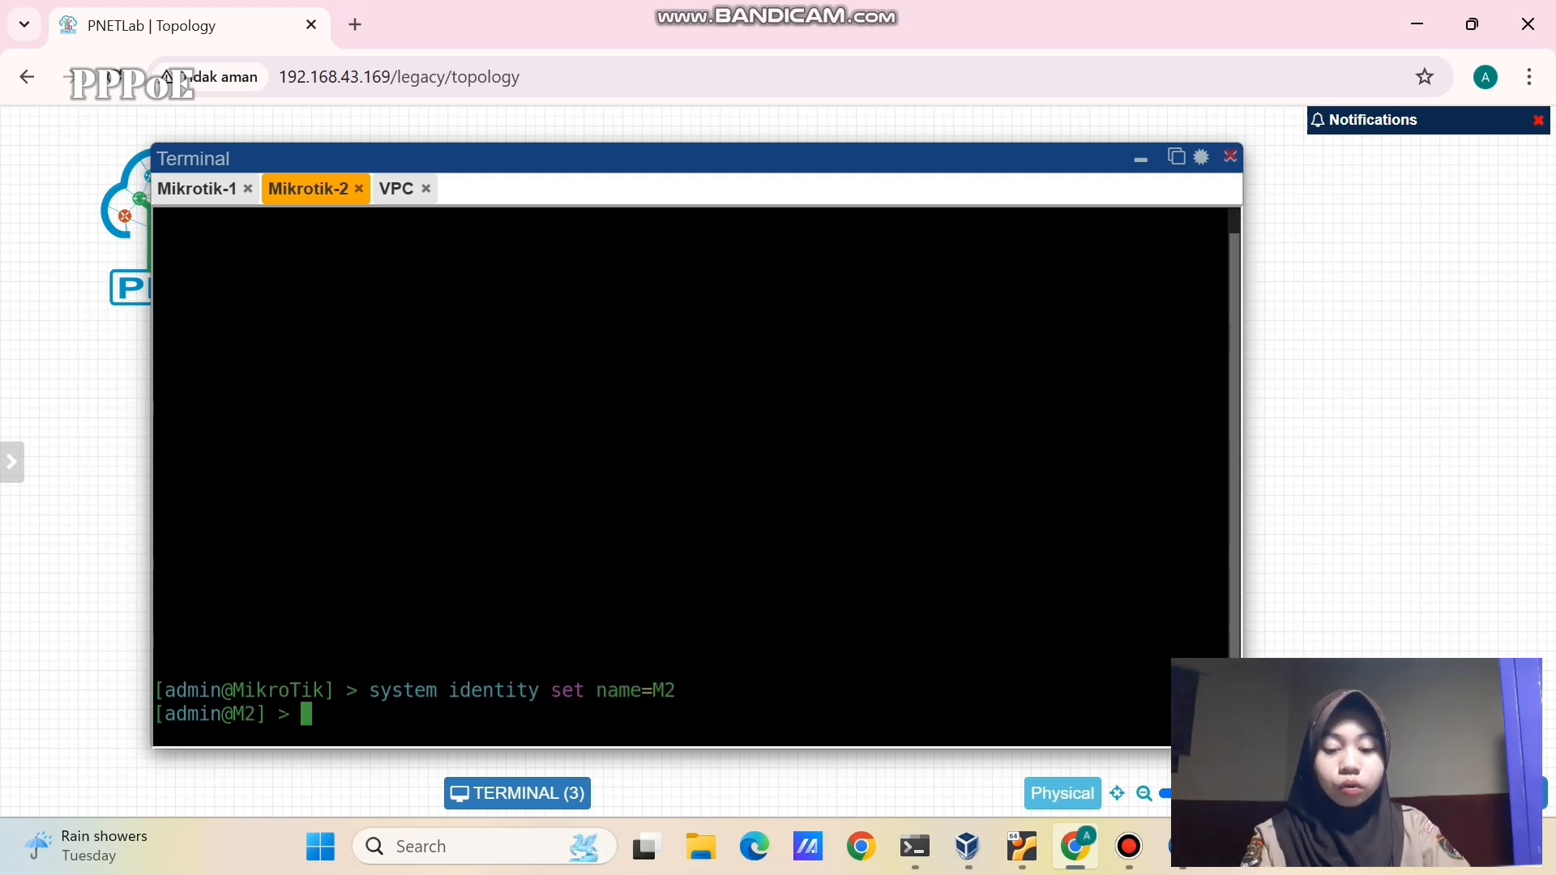
pyautogui.write('tool romon')
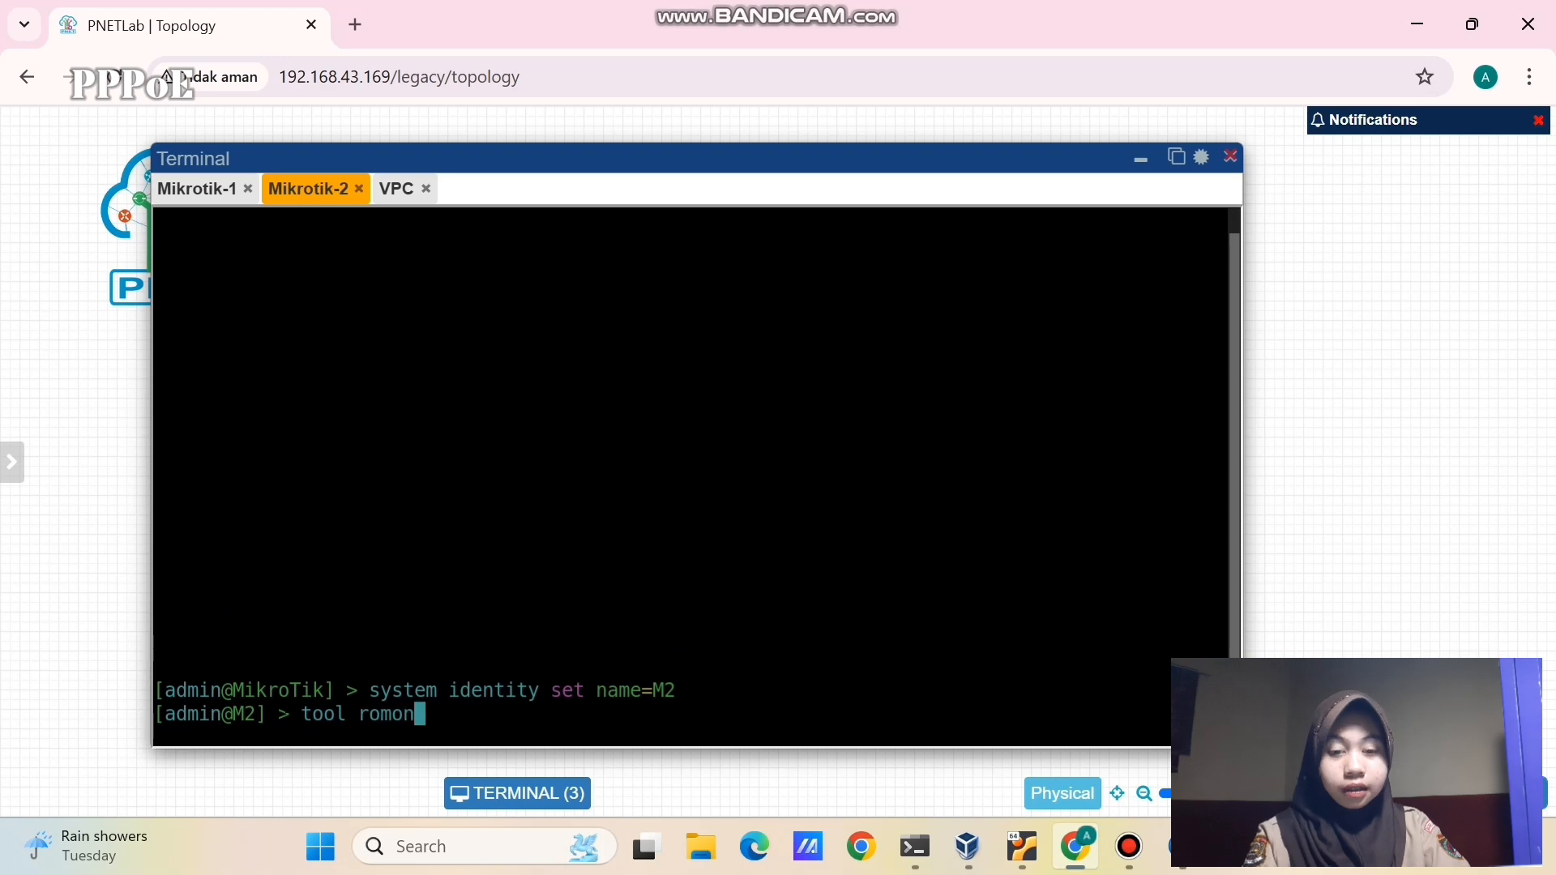
pyautogui.write(' set enab')
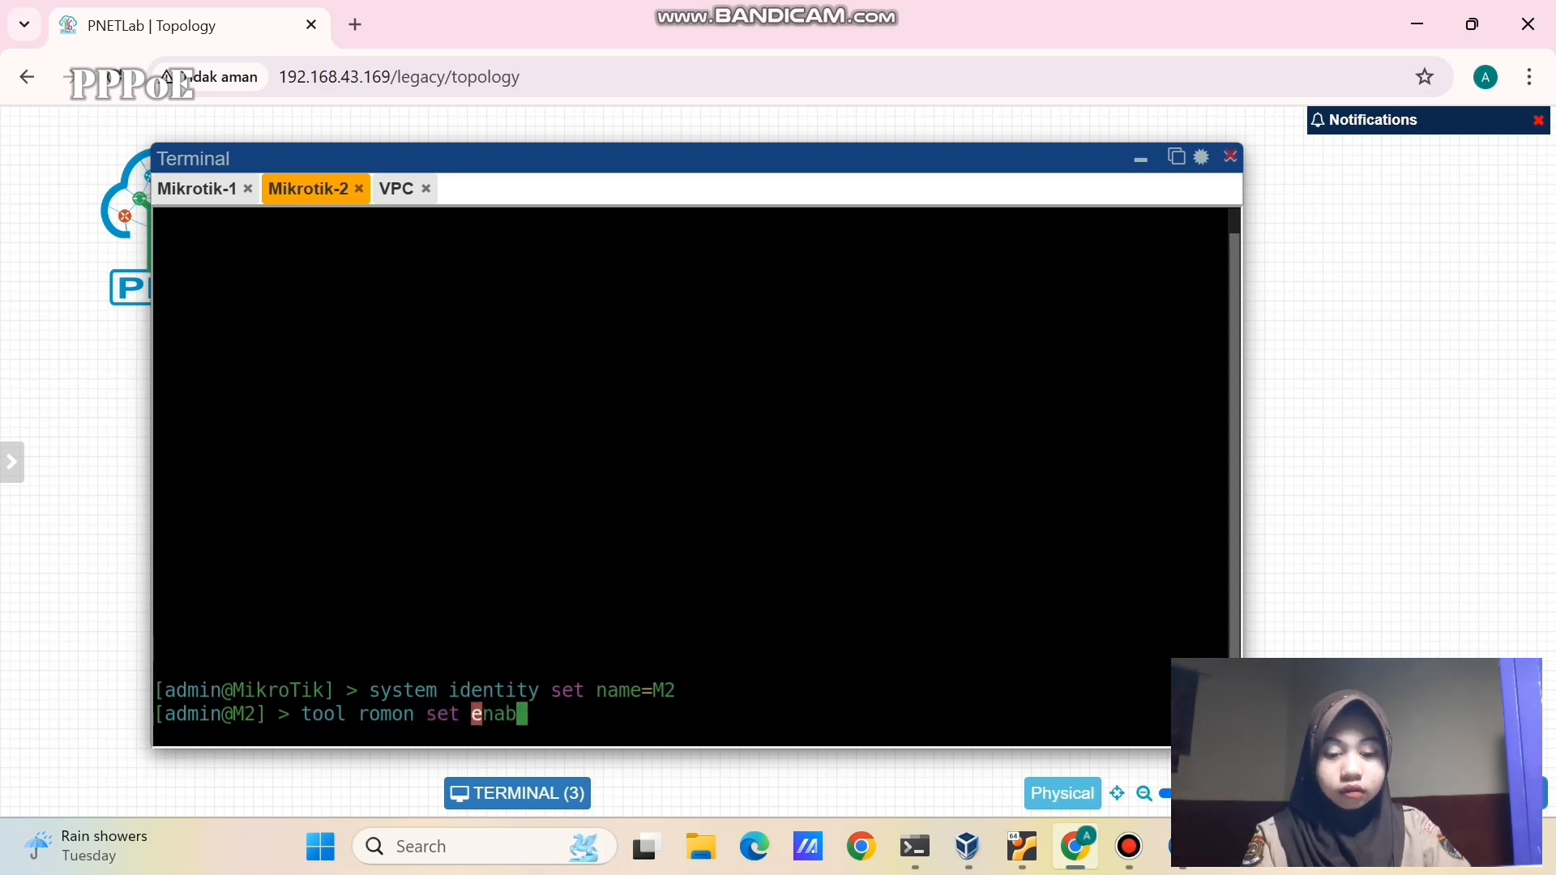
pyautogui.write('le=yes')
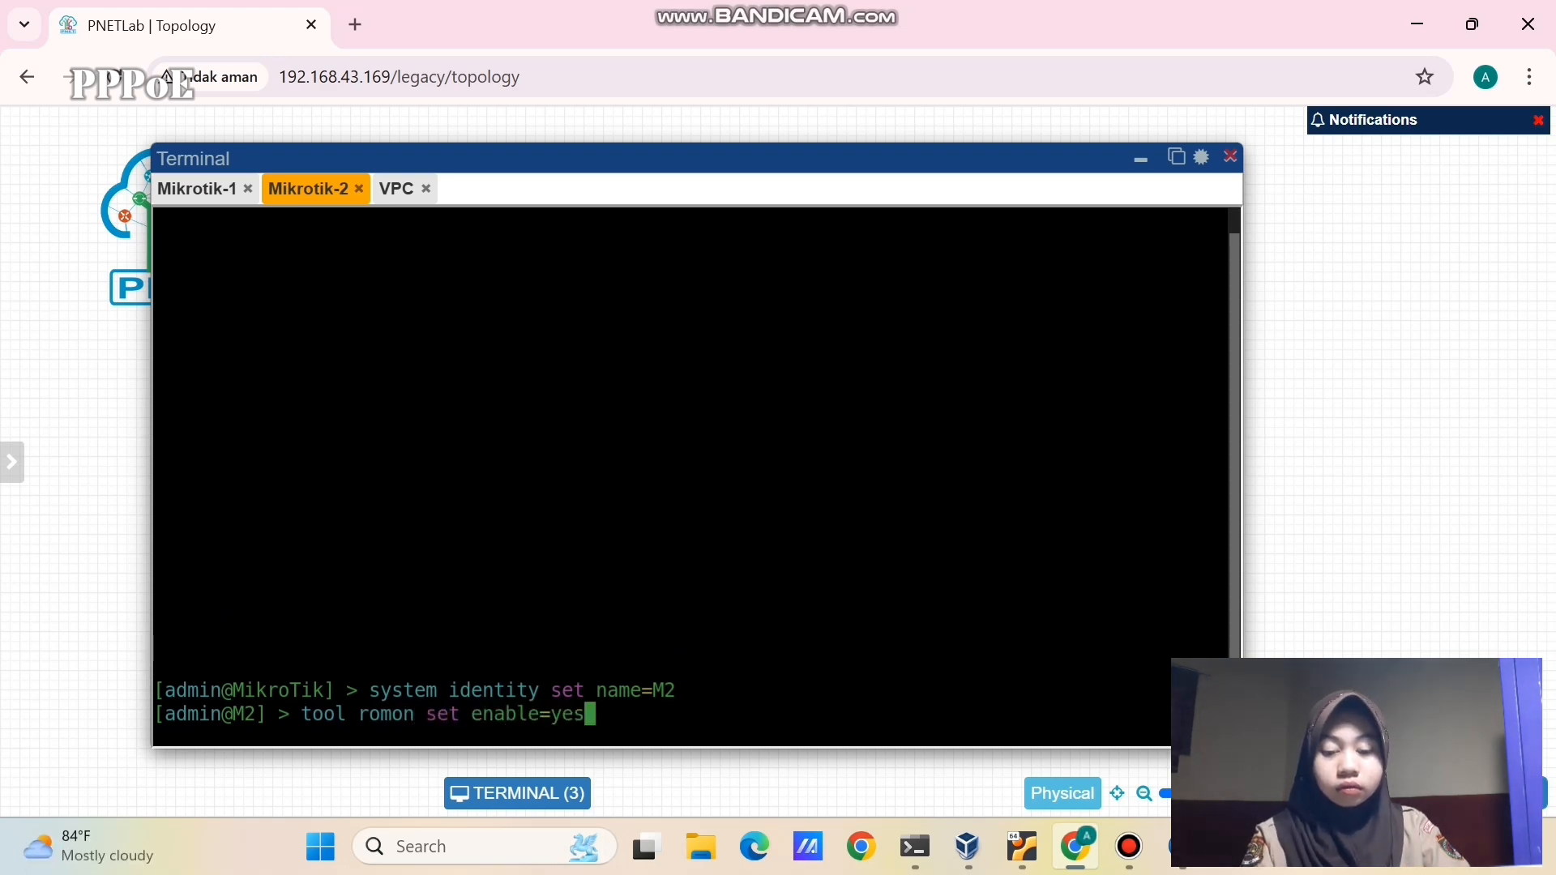
pyautogui.press('Return')
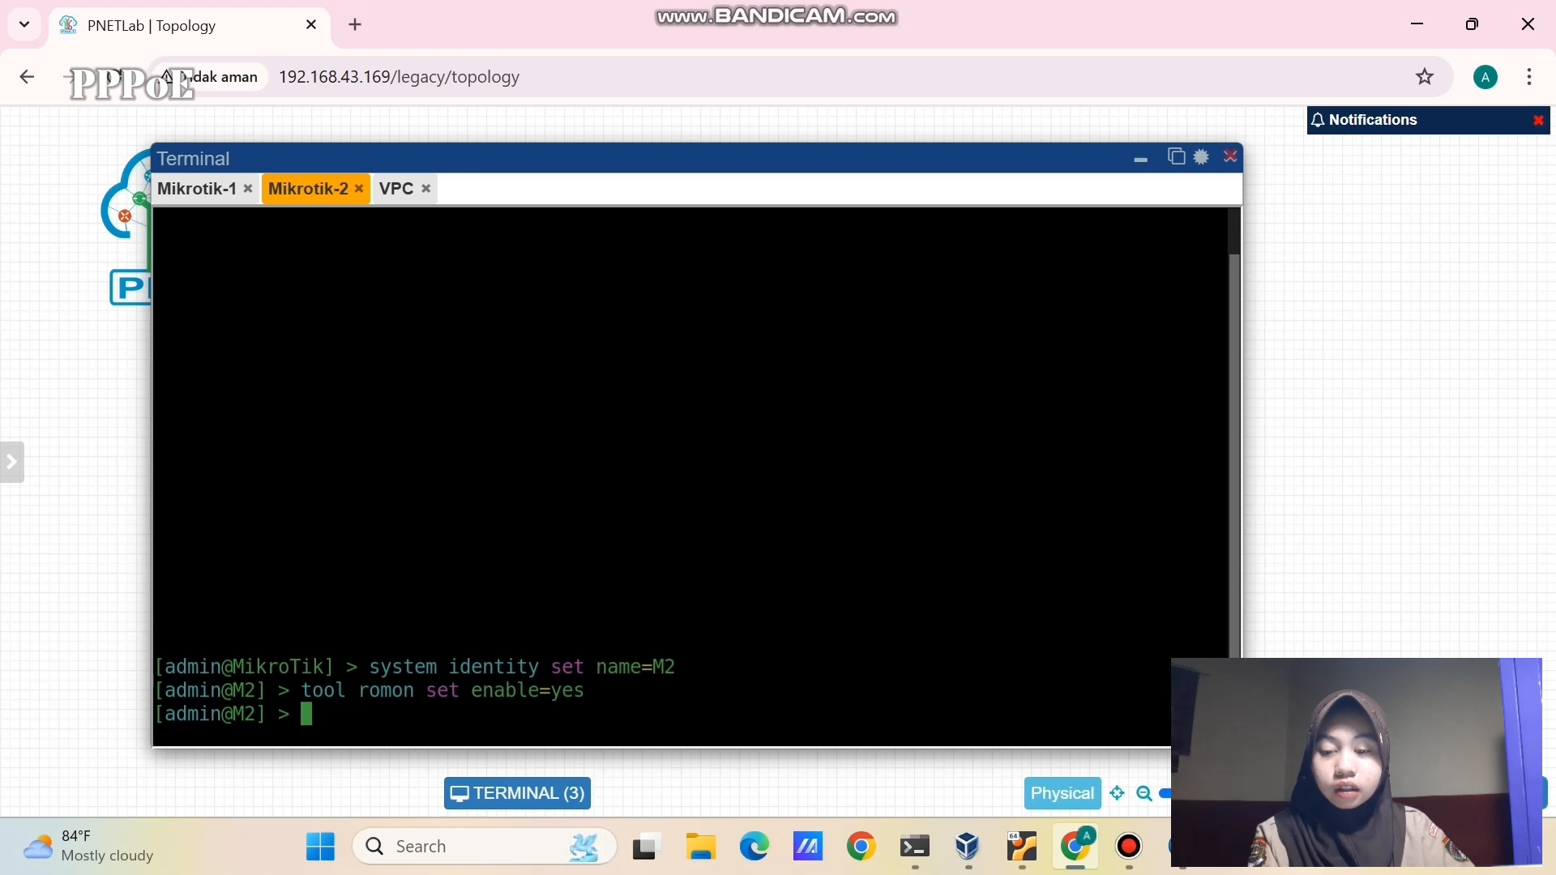
# - Connect to neighbour M2 via RoMON agent 10.0.137.64, dismiss the password prompt, then go back to M1
pyautogui.click(1165, 846)
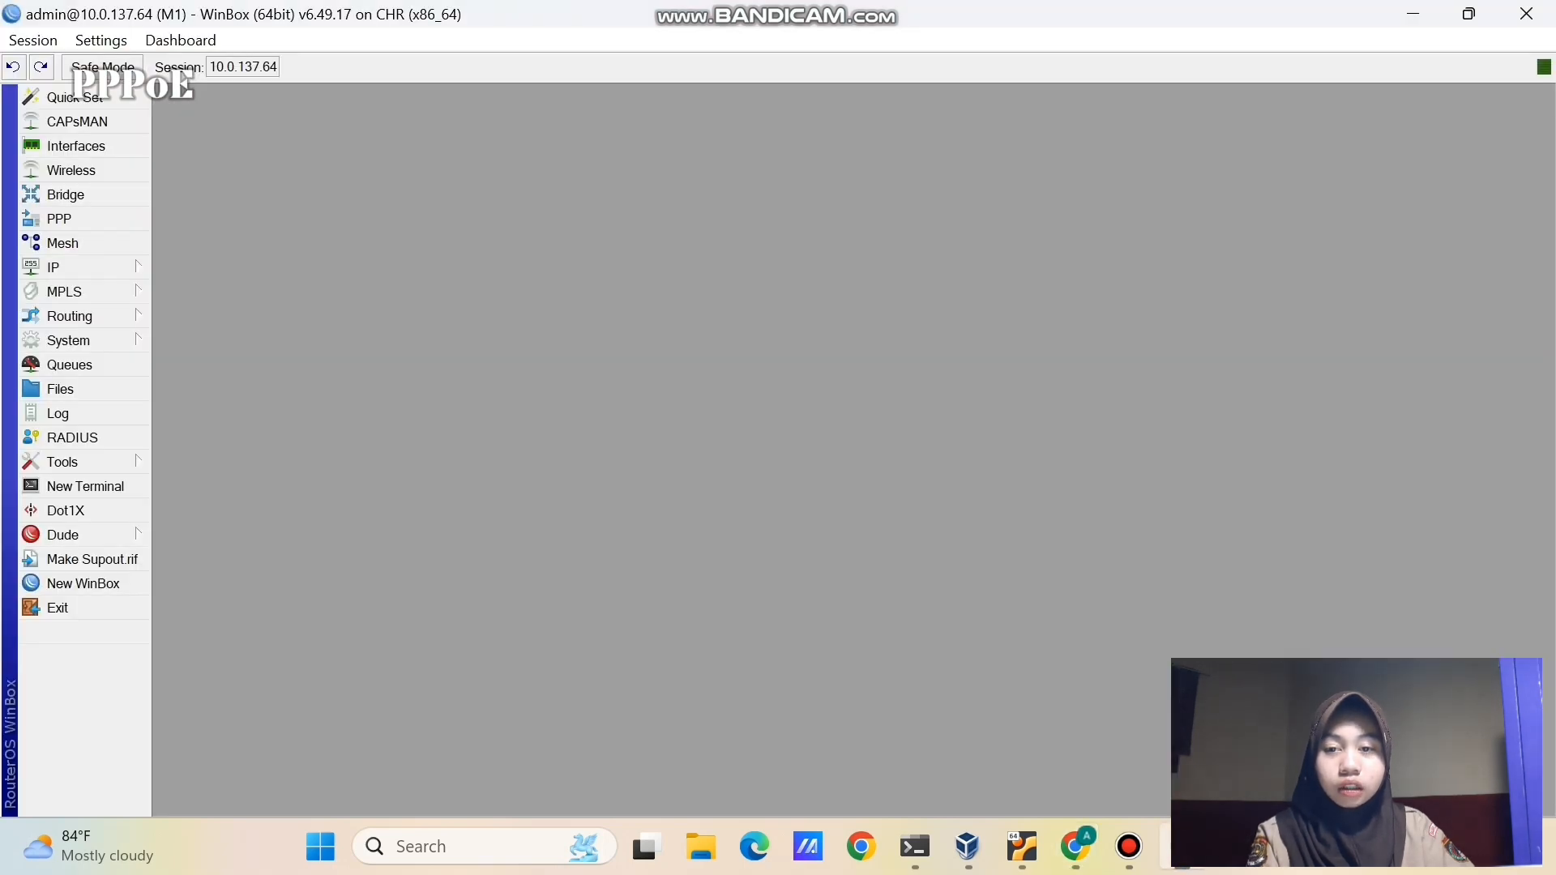
pyautogui.click(123, 584)
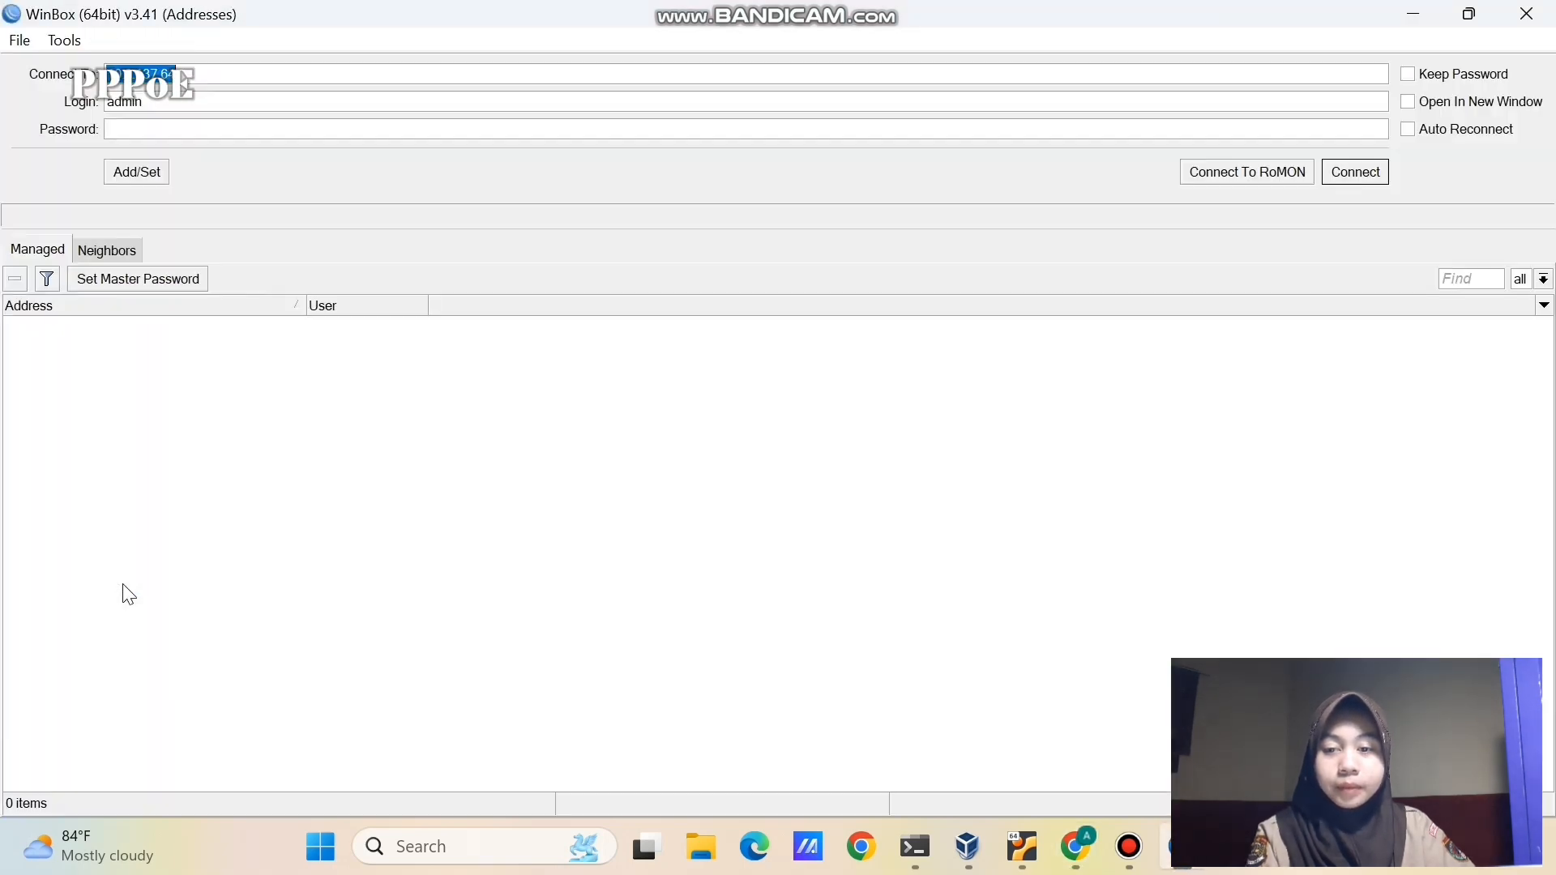
pyautogui.click(1197, 174)
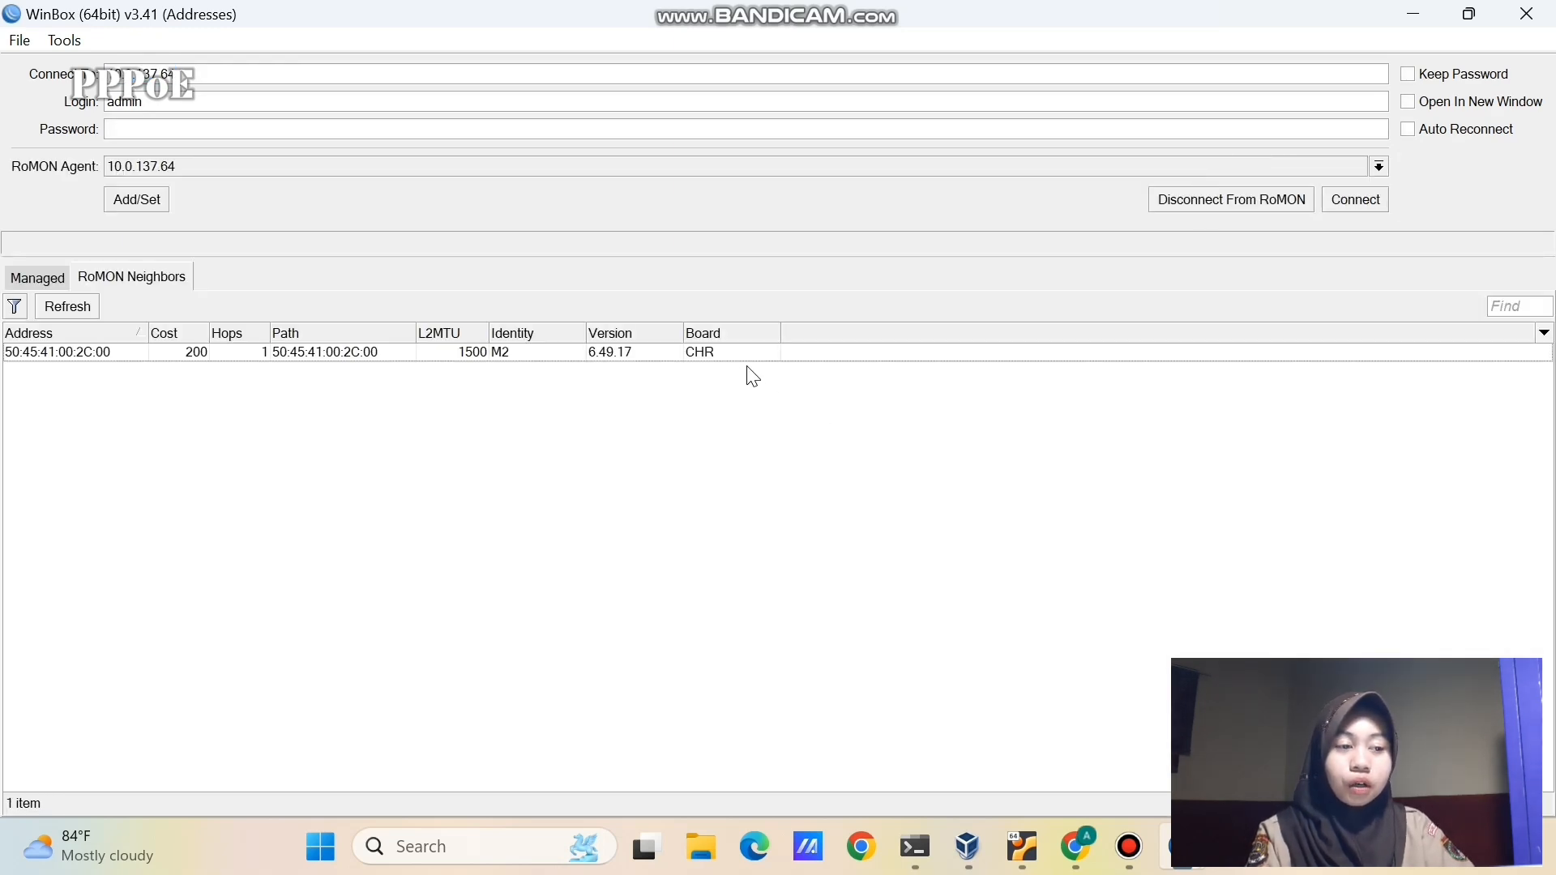
pyautogui.click(637, 354)
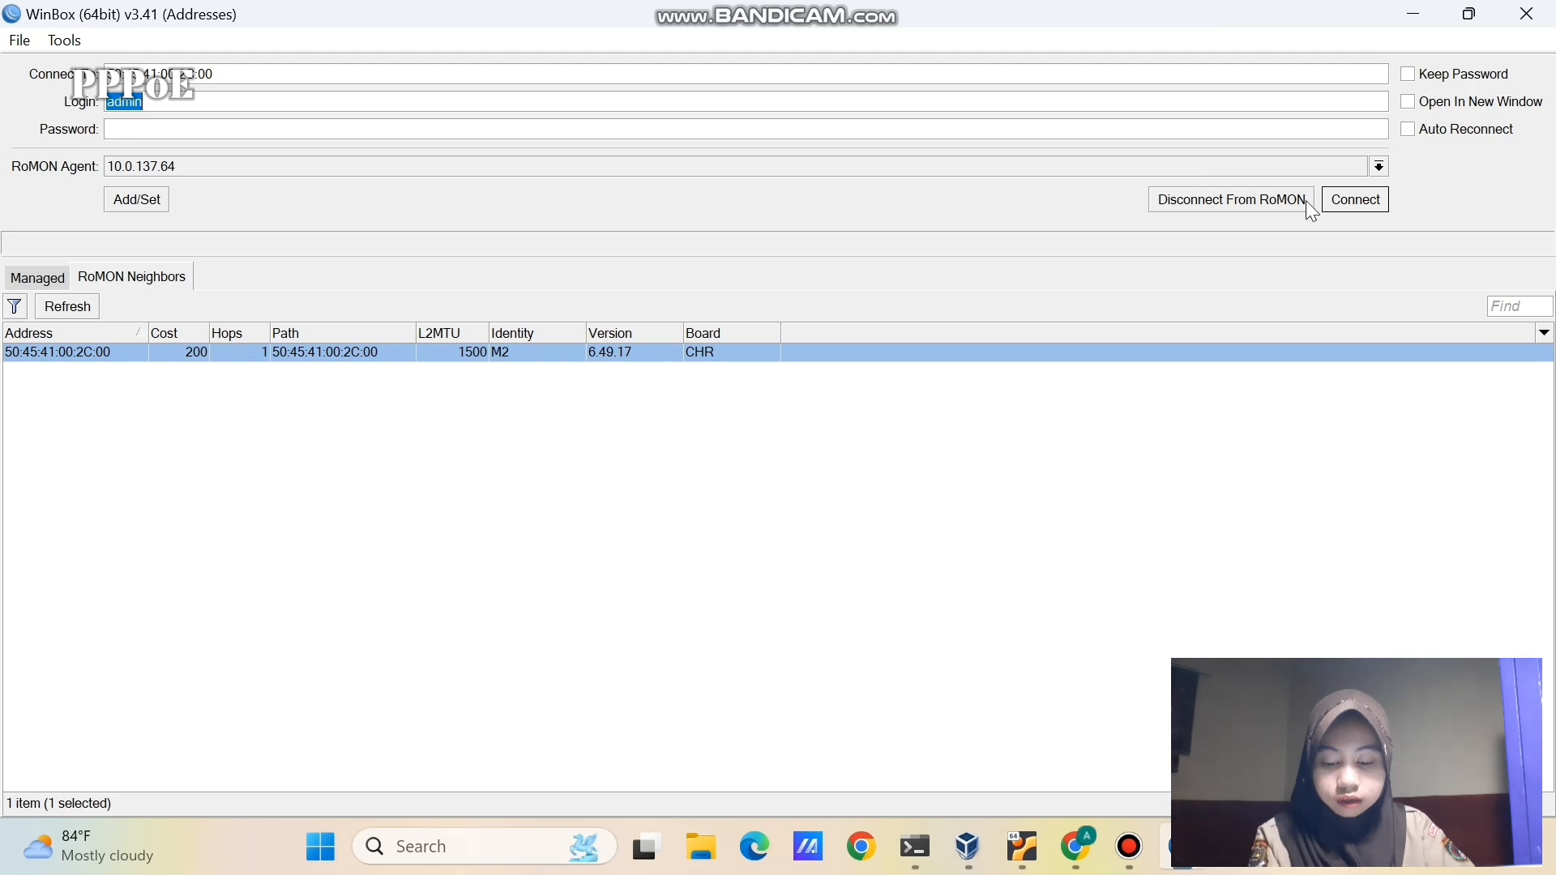
pyautogui.click(1350, 201)
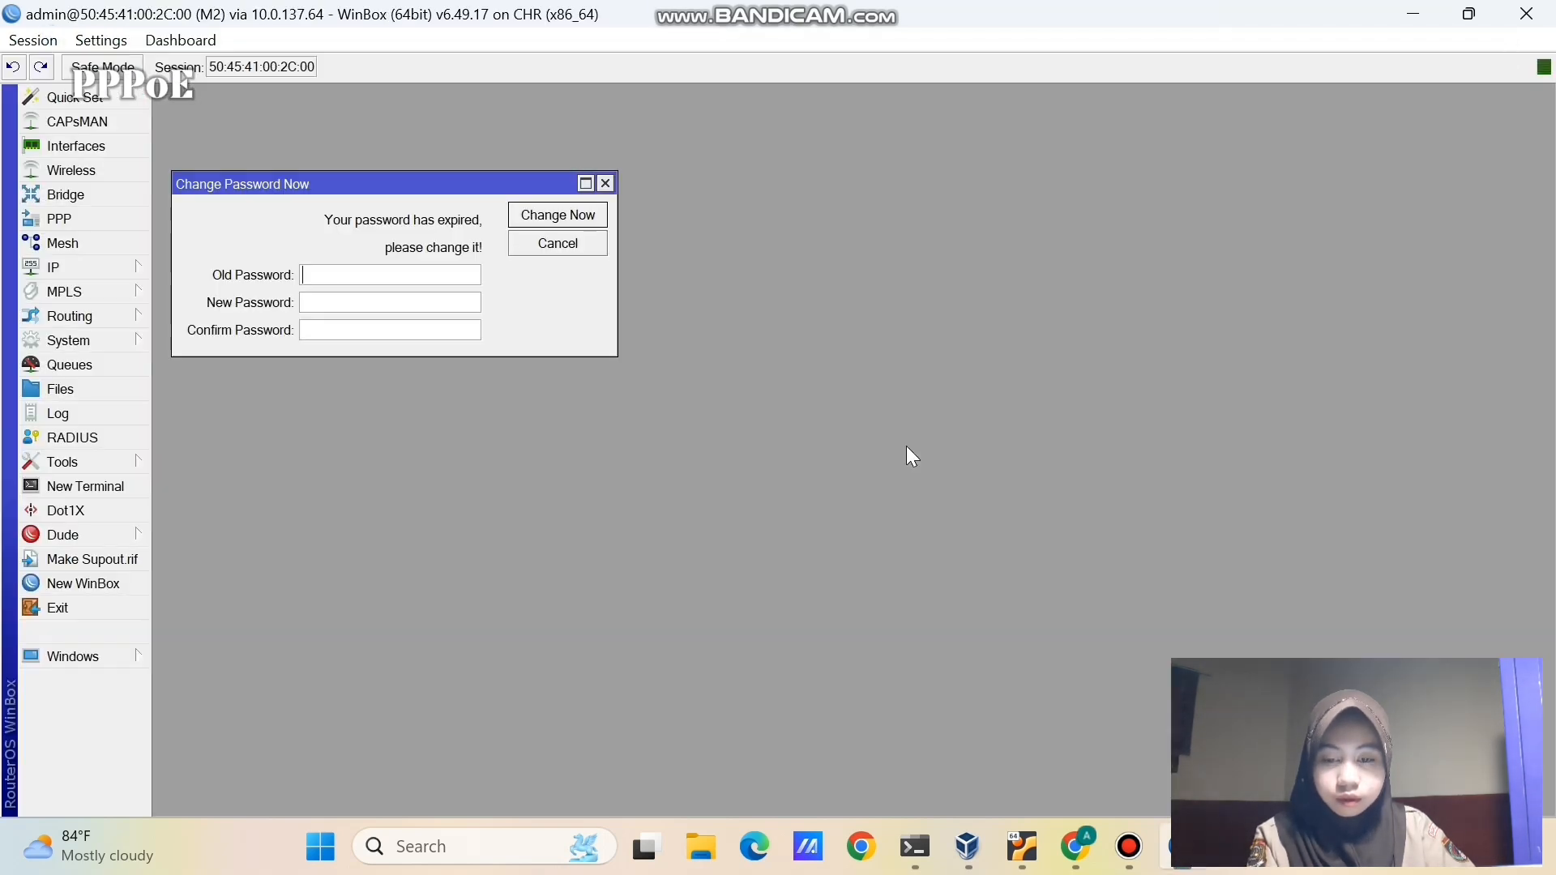
pyautogui.click(606, 184)
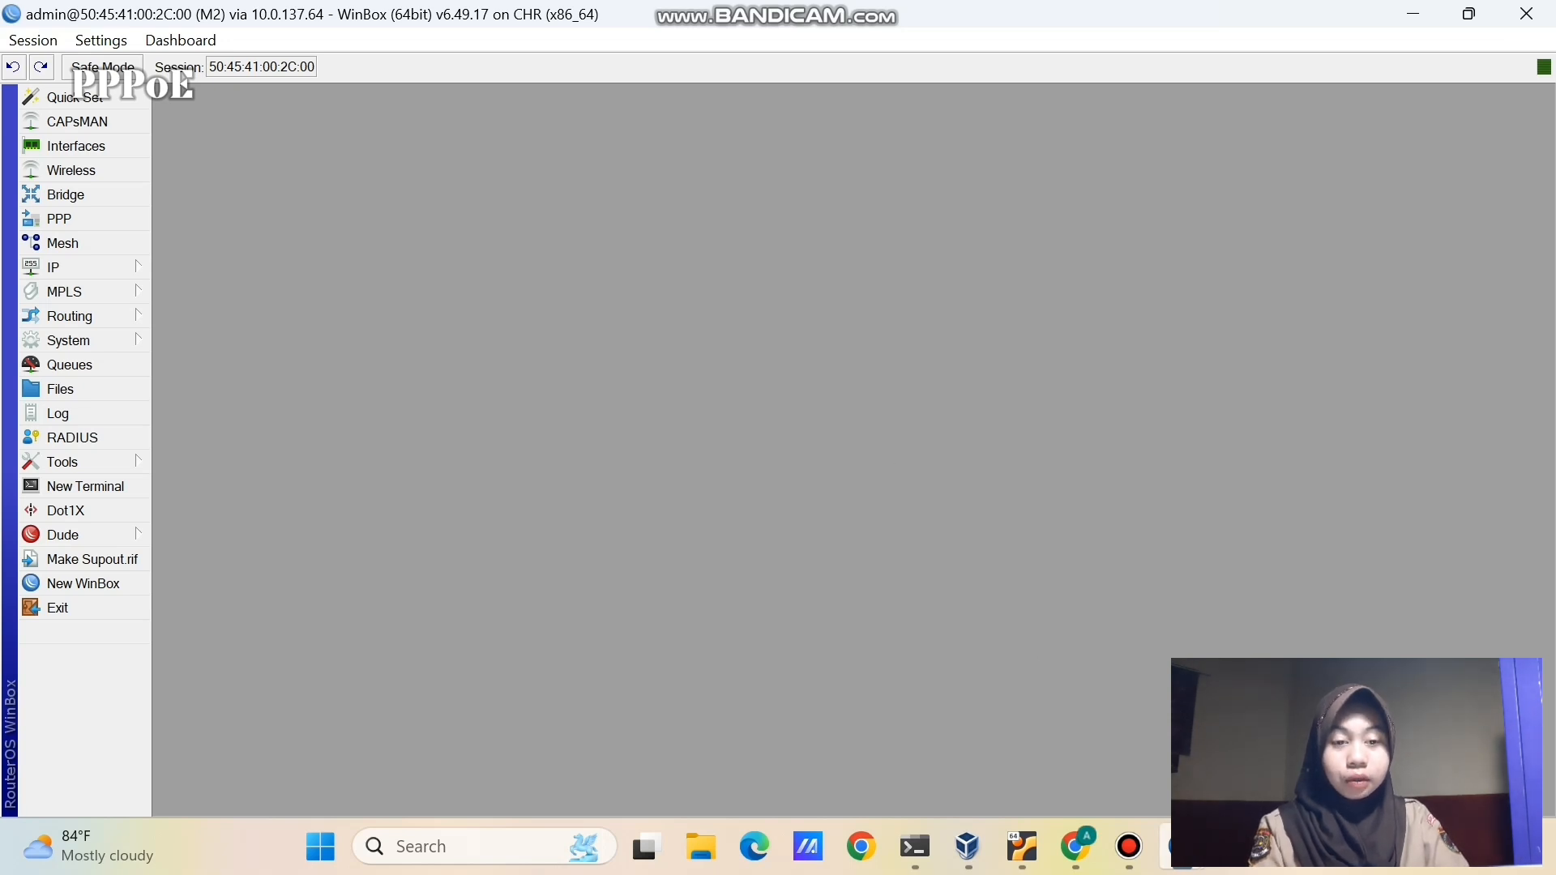
pyautogui.moveTo(1179, 847)
pyautogui.click(1140, 791)
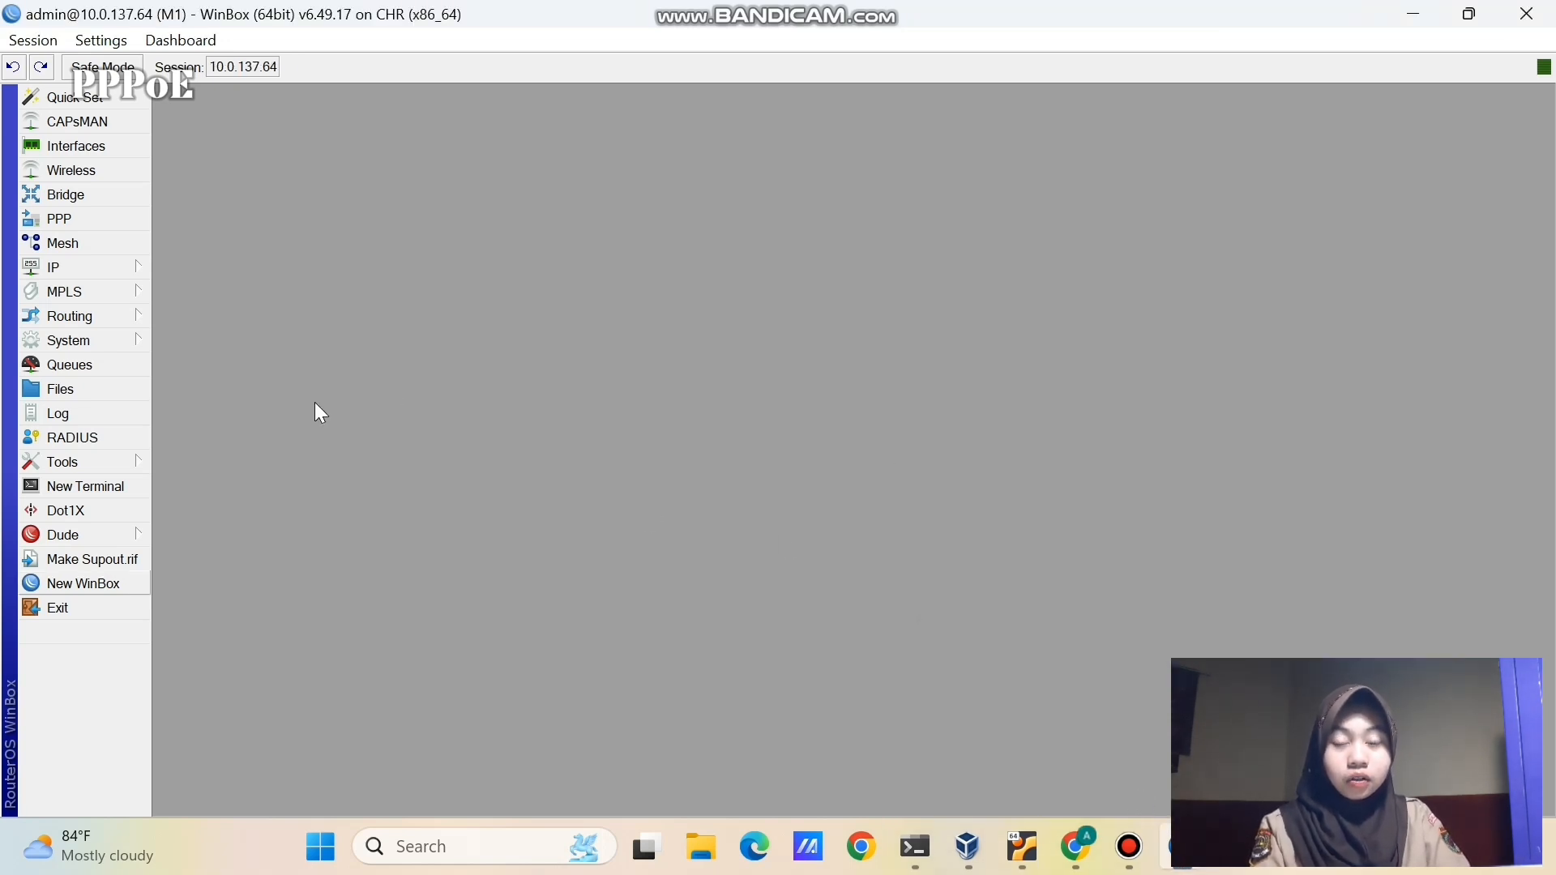
# - Start a new PPPoE server on M1 under PPP > PPPoE Servers, checking the topology meanwhile
pyautogui.click(118, 220)
pyautogui.click(243, 273)
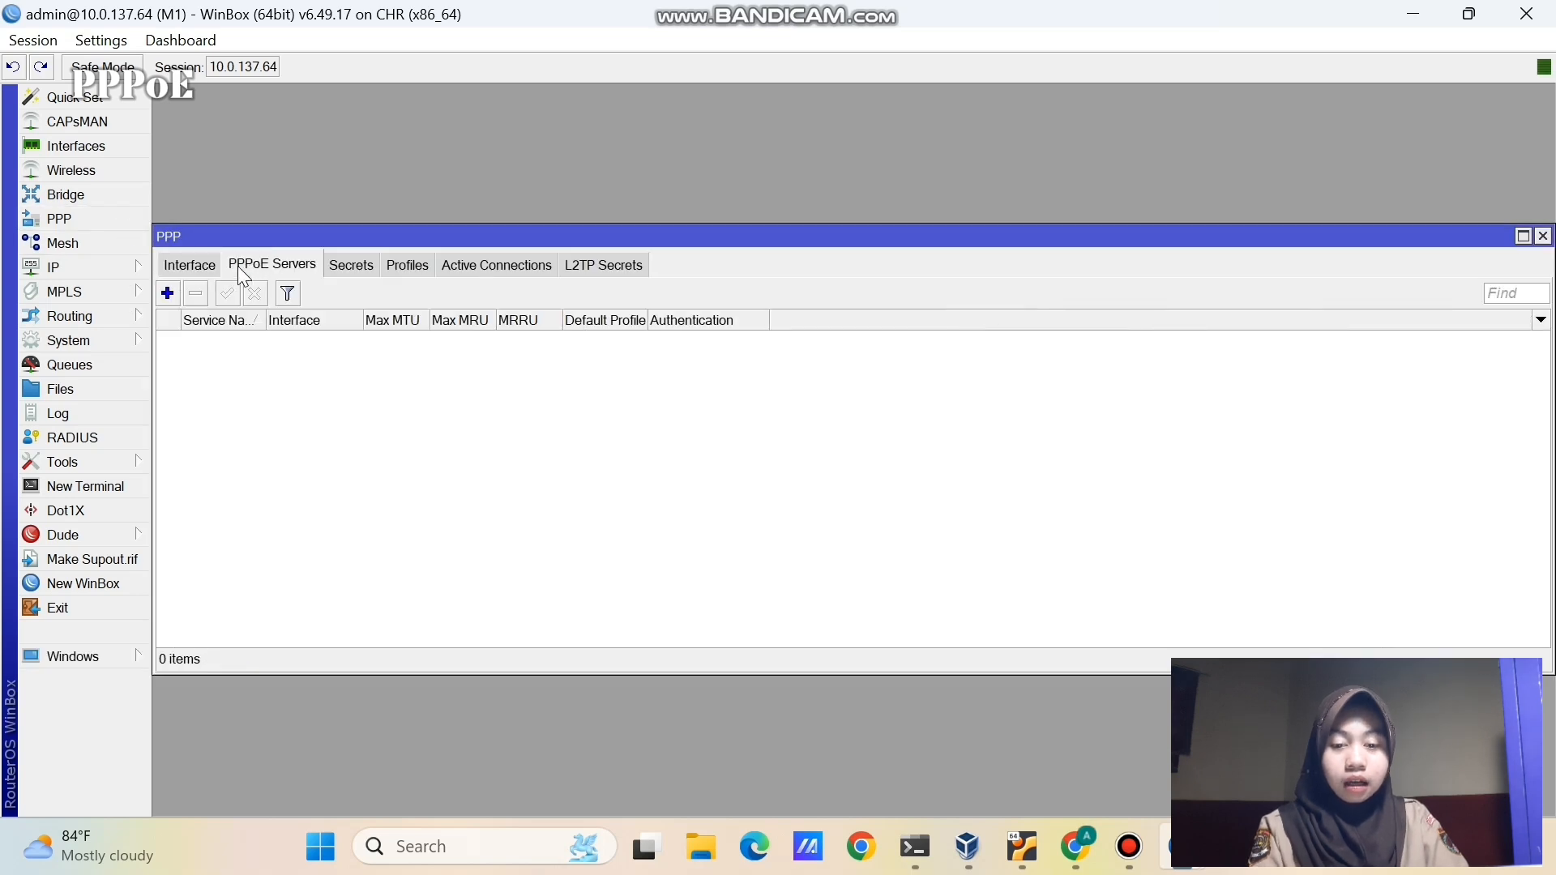
pyautogui.click(168, 293)
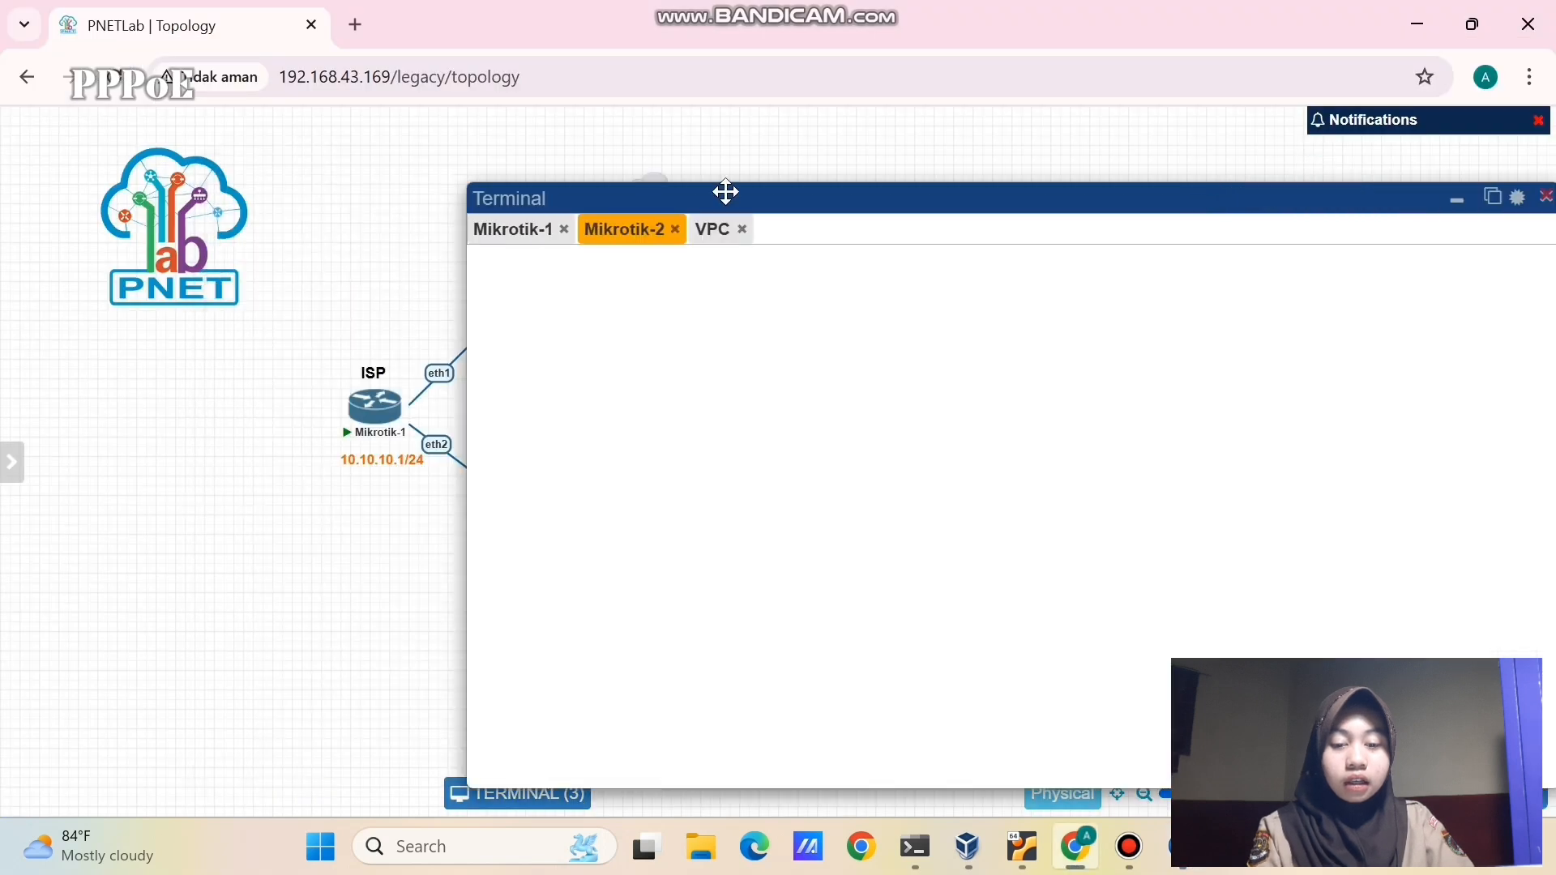
pyautogui.moveTo(722, 192); pyautogui.dragTo(840, 184)
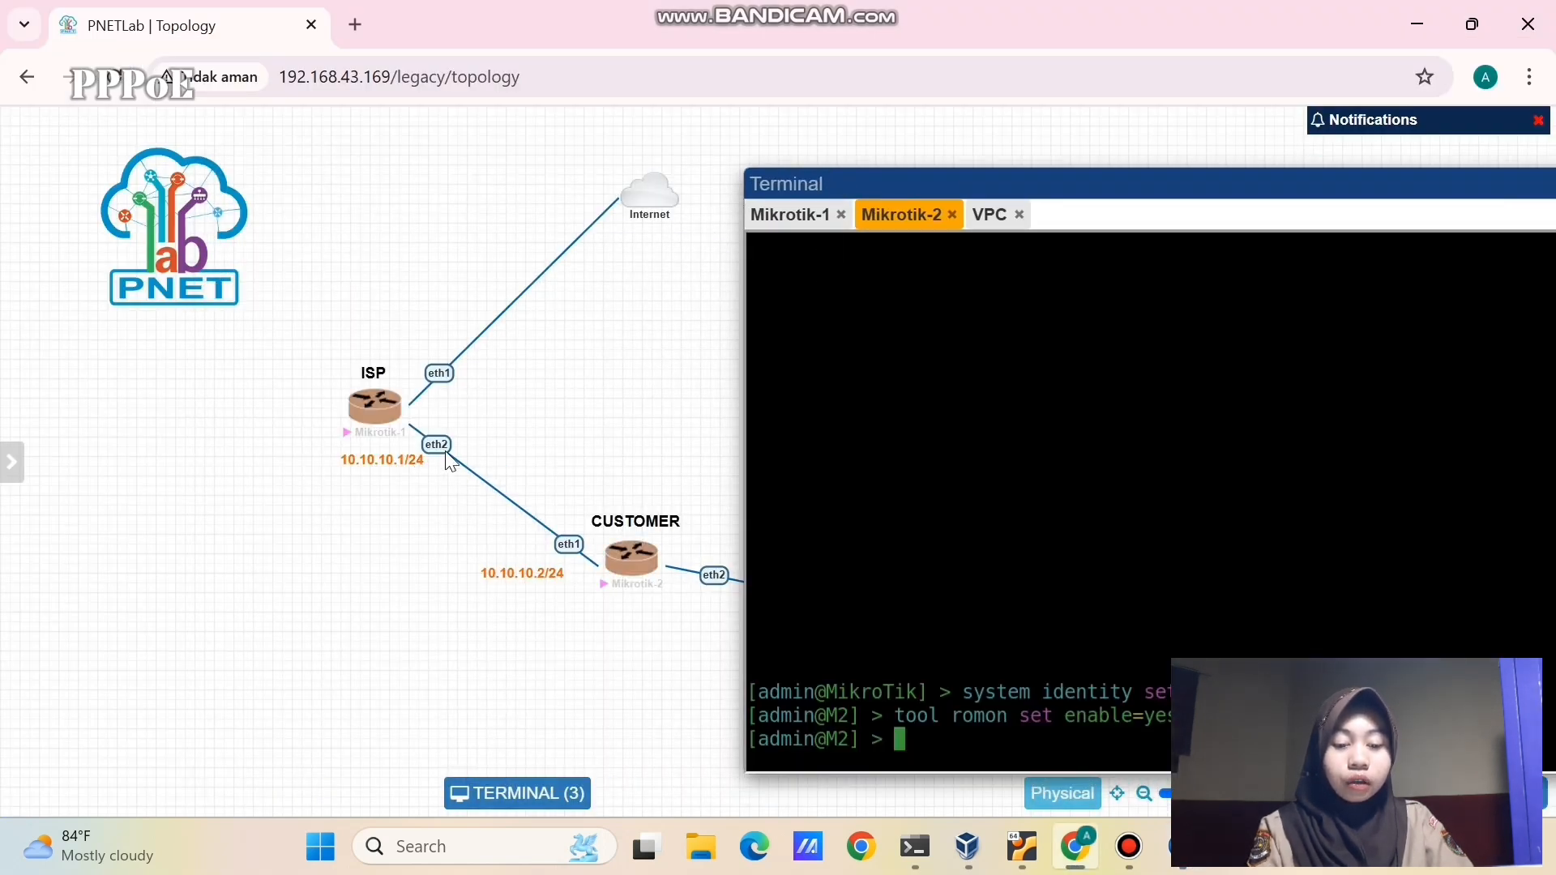
pyautogui.moveTo(657, 565)
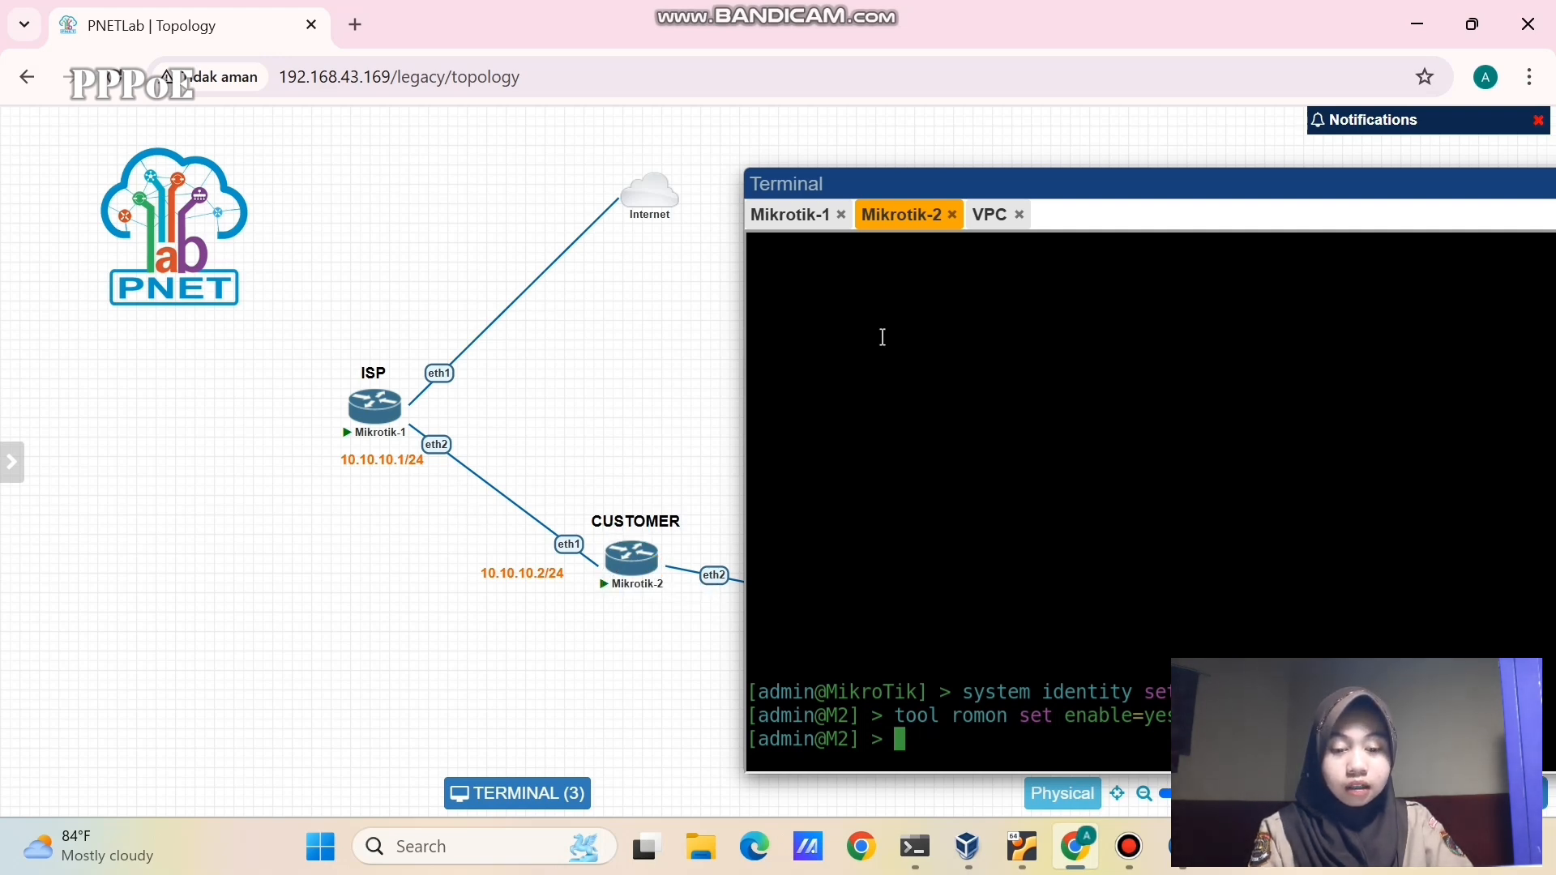
pyautogui.moveTo(1049, 181); pyautogui.dragTo(507, 180)
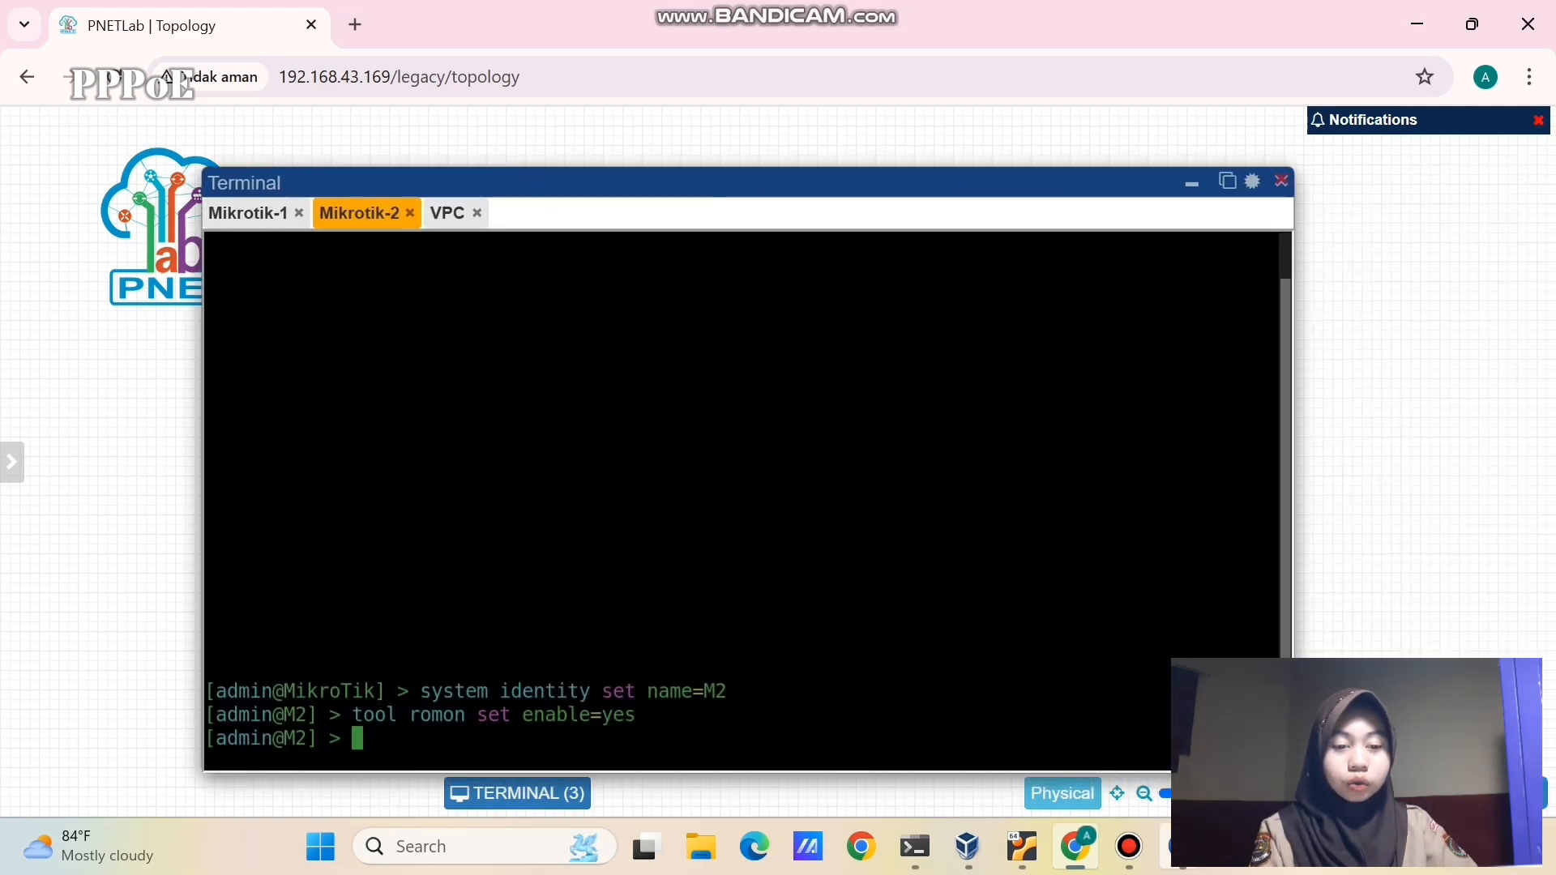
pyautogui.click(1090, 729)
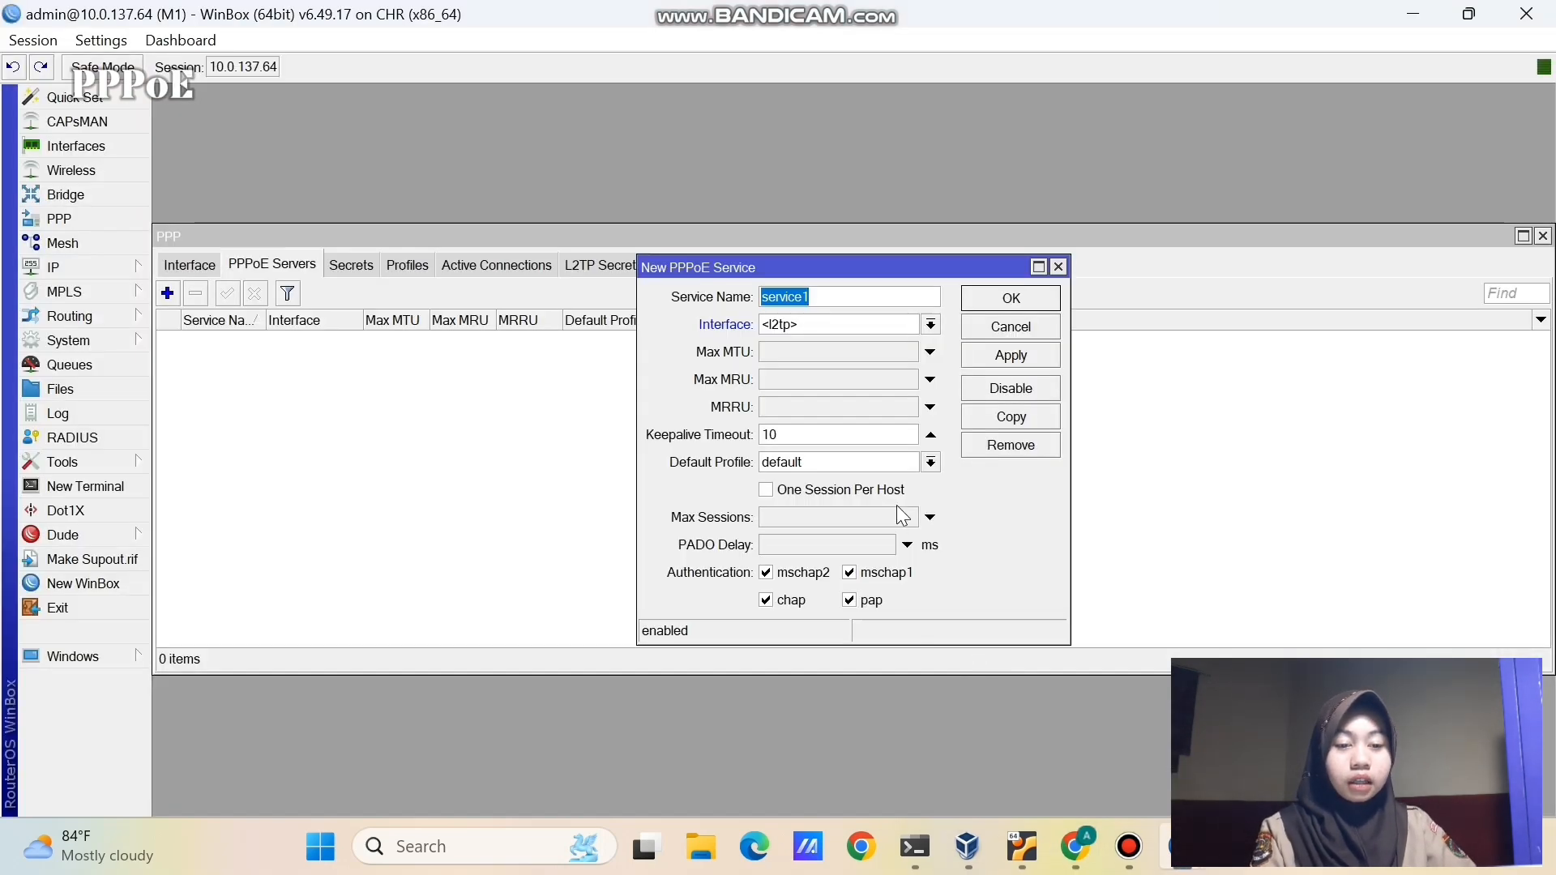
# - Save PPPoE server service1 on interface ether2 and bring up the PPP secrets list
pyautogui.click(835, 327)
pyautogui.click(844, 377)
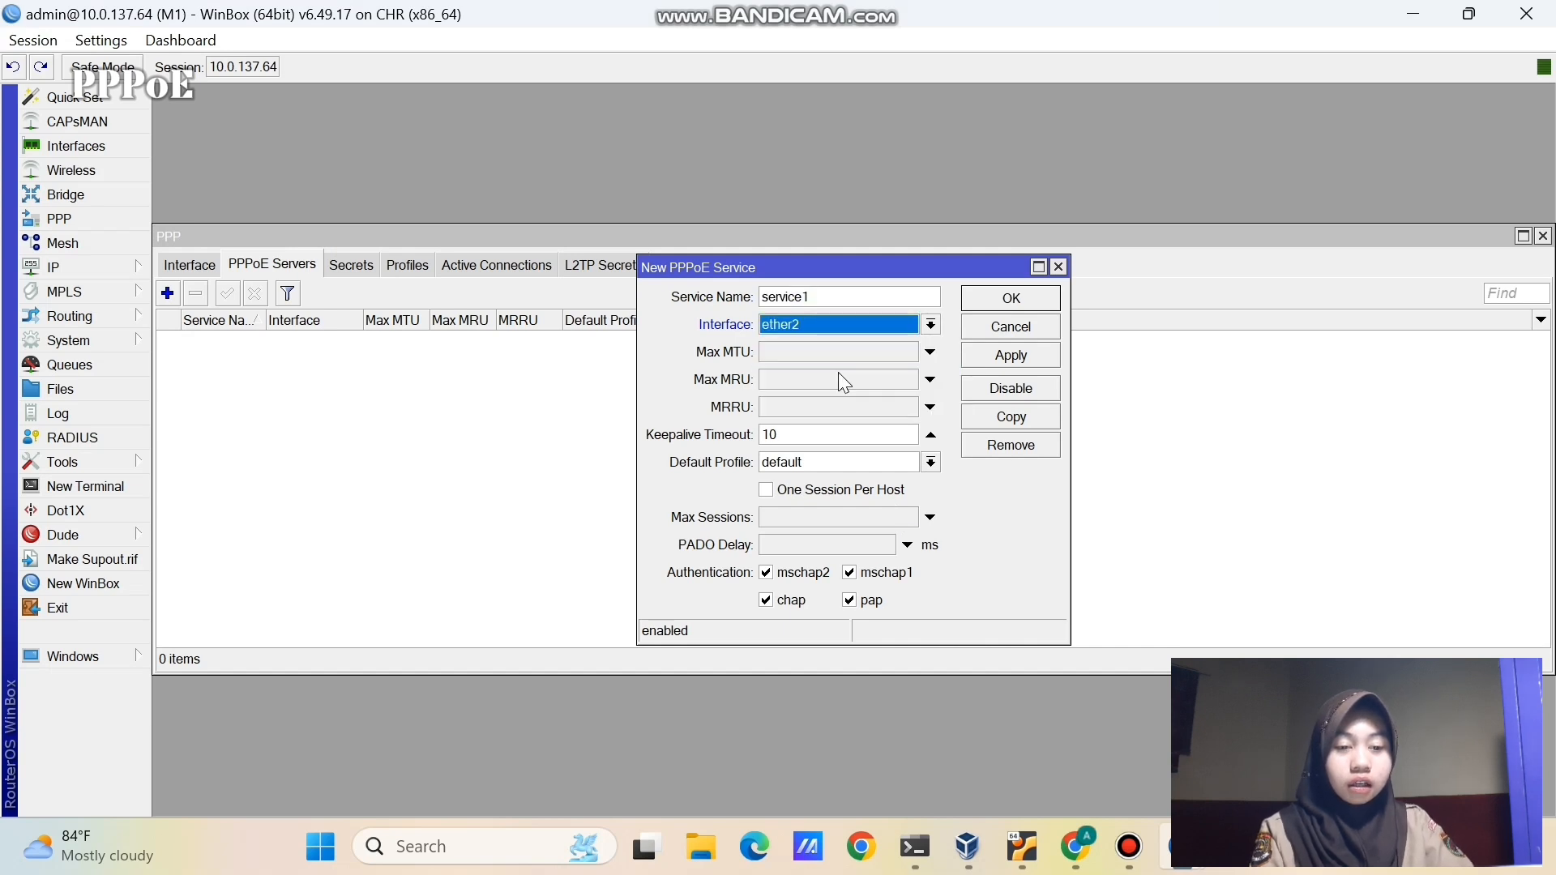
pyautogui.click(1003, 360)
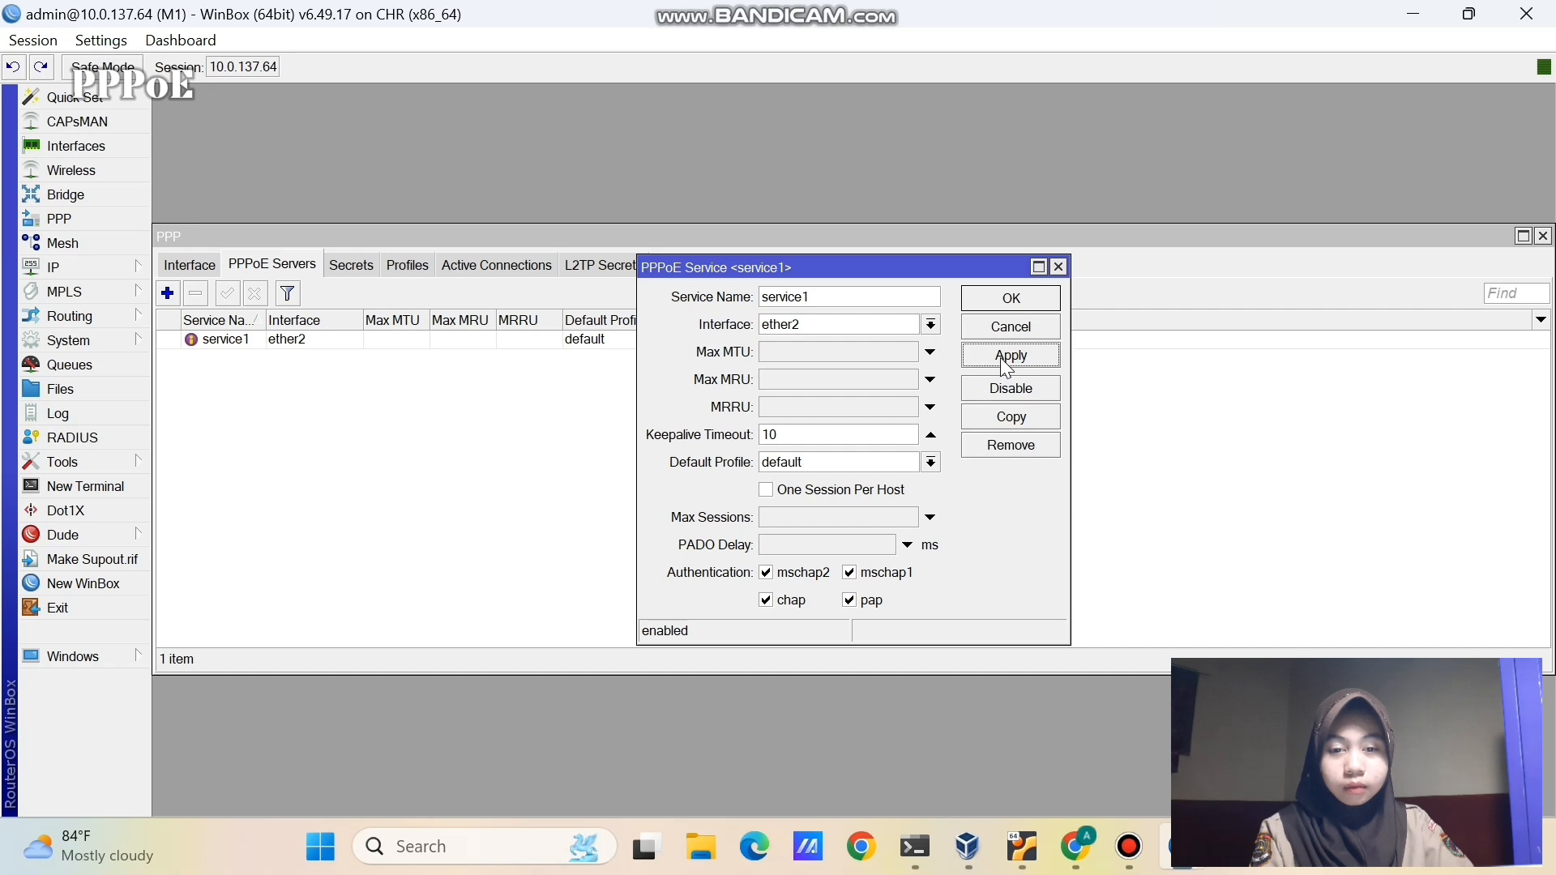
pyautogui.click(993, 298)
pyautogui.click(351, 265)
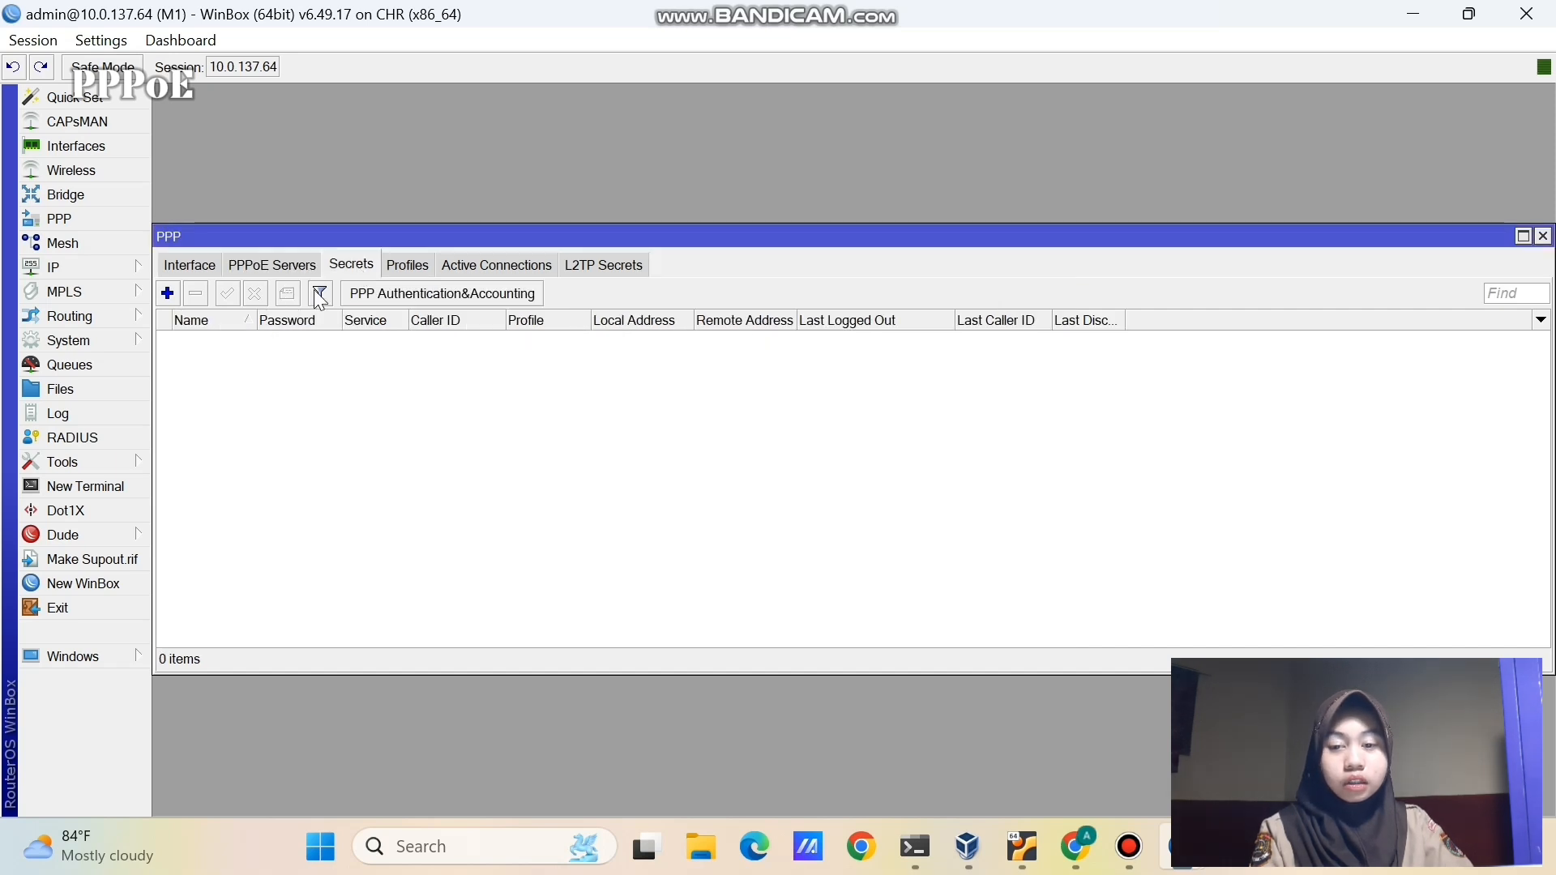
# - Add PPP secret user-pppoe with a password, service pppoe, local 10.10.10.1 and remote 10.10.10.2
pyautogui.click(167, 294)
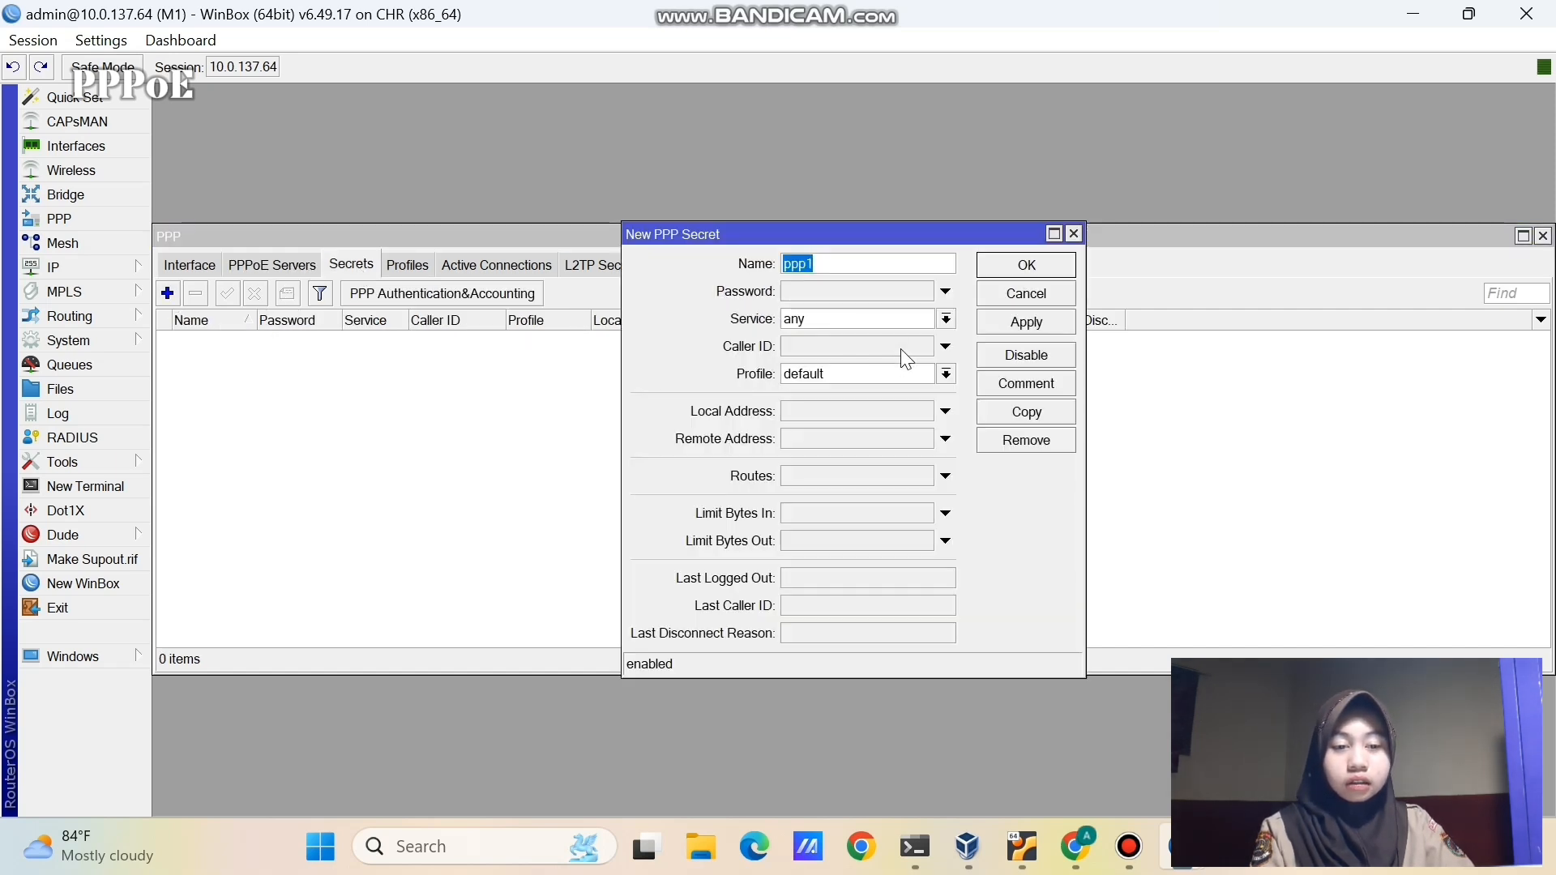
pyautogui.write('use')
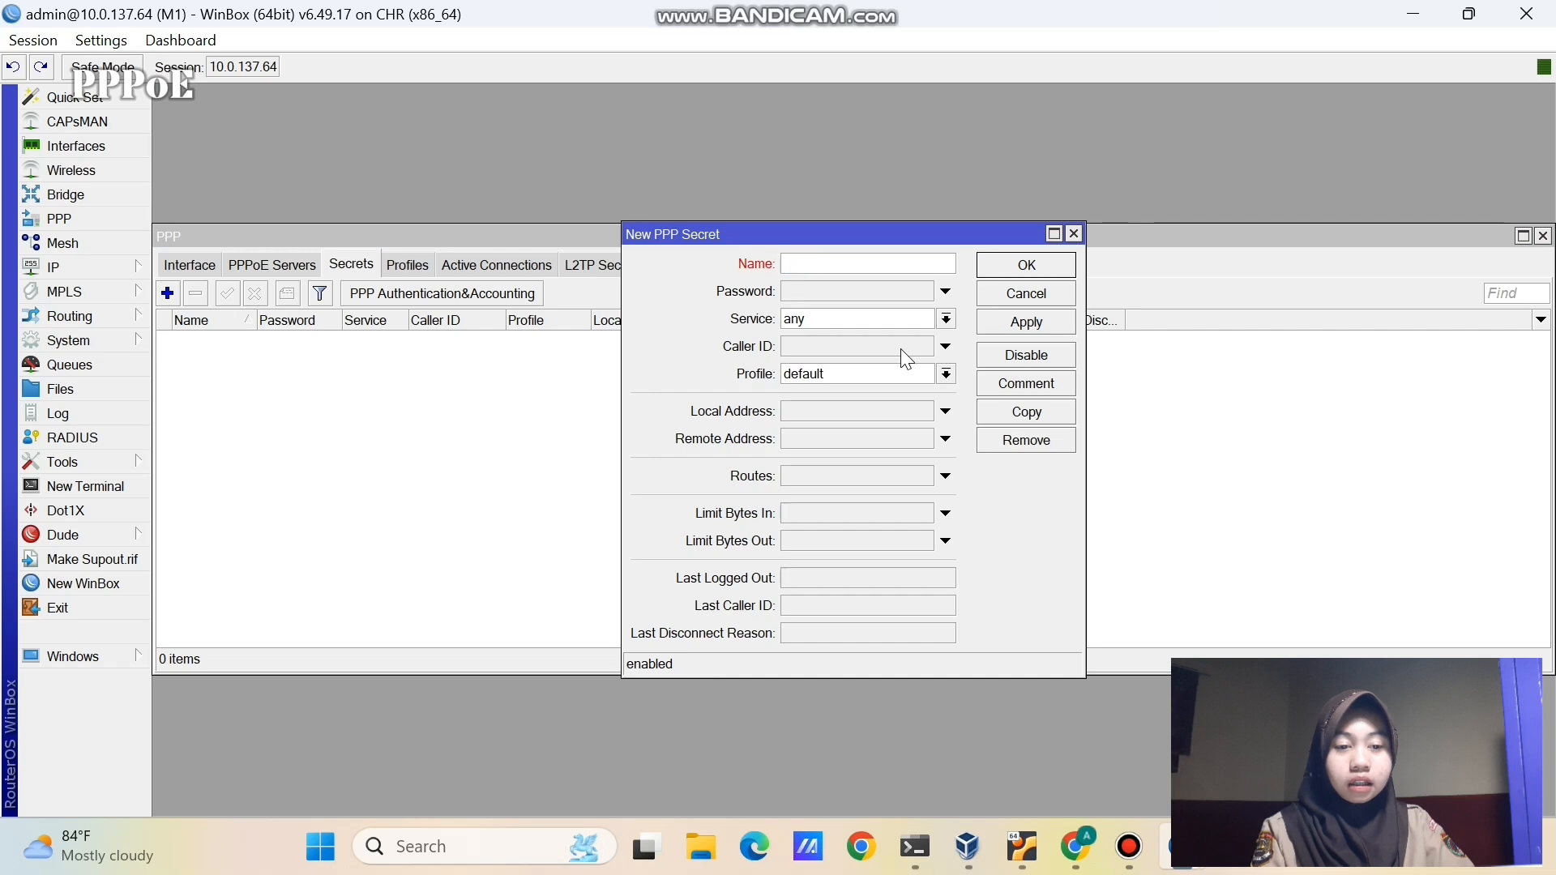
pyautogui.write('r-')
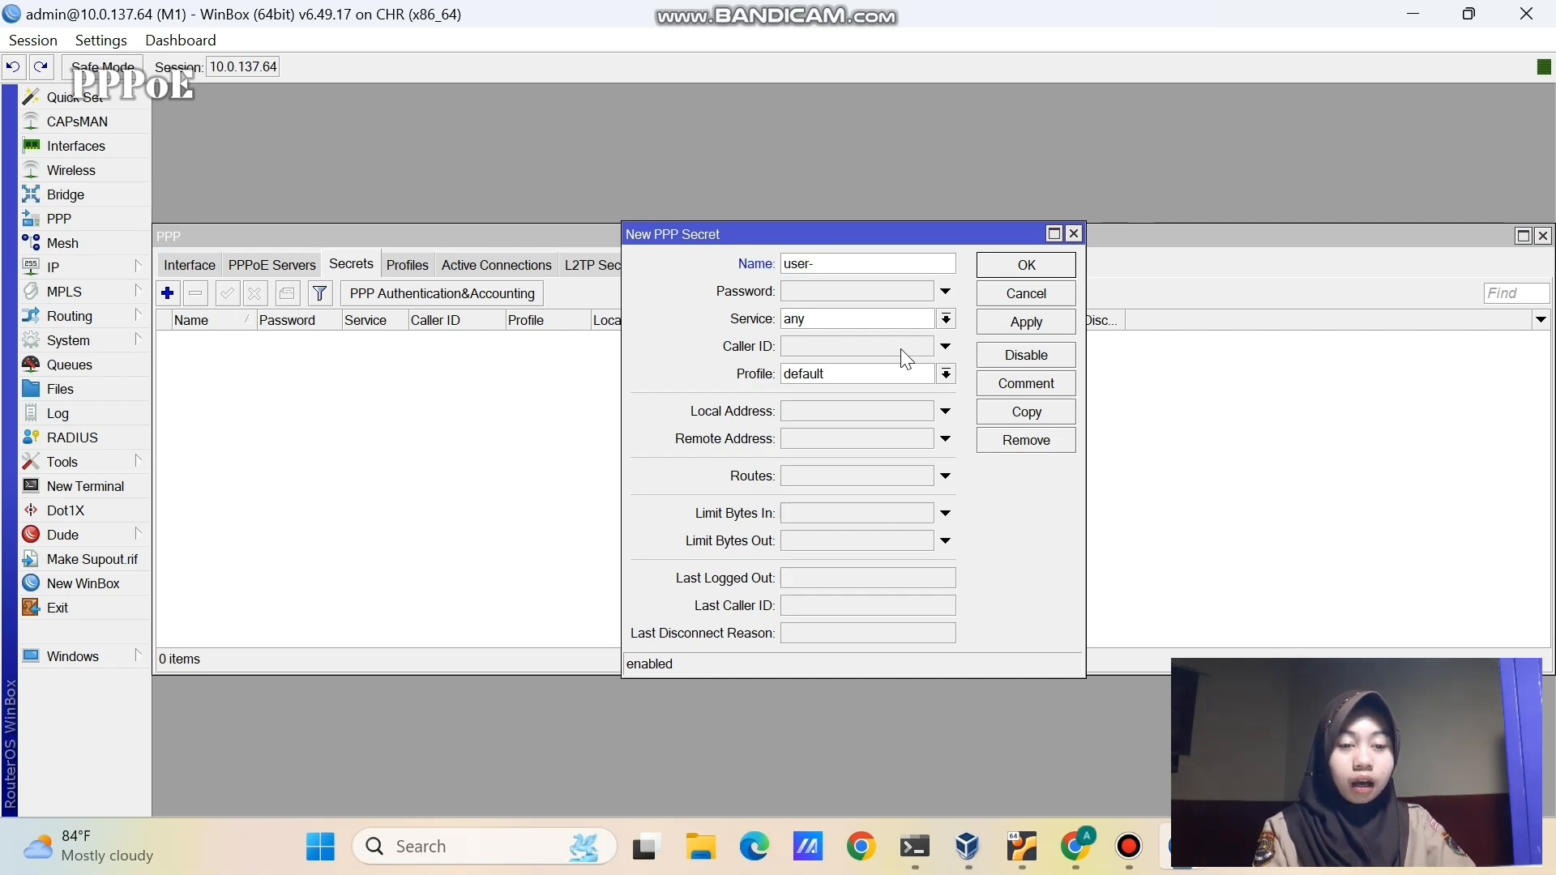
pyautogui.write('ppp')
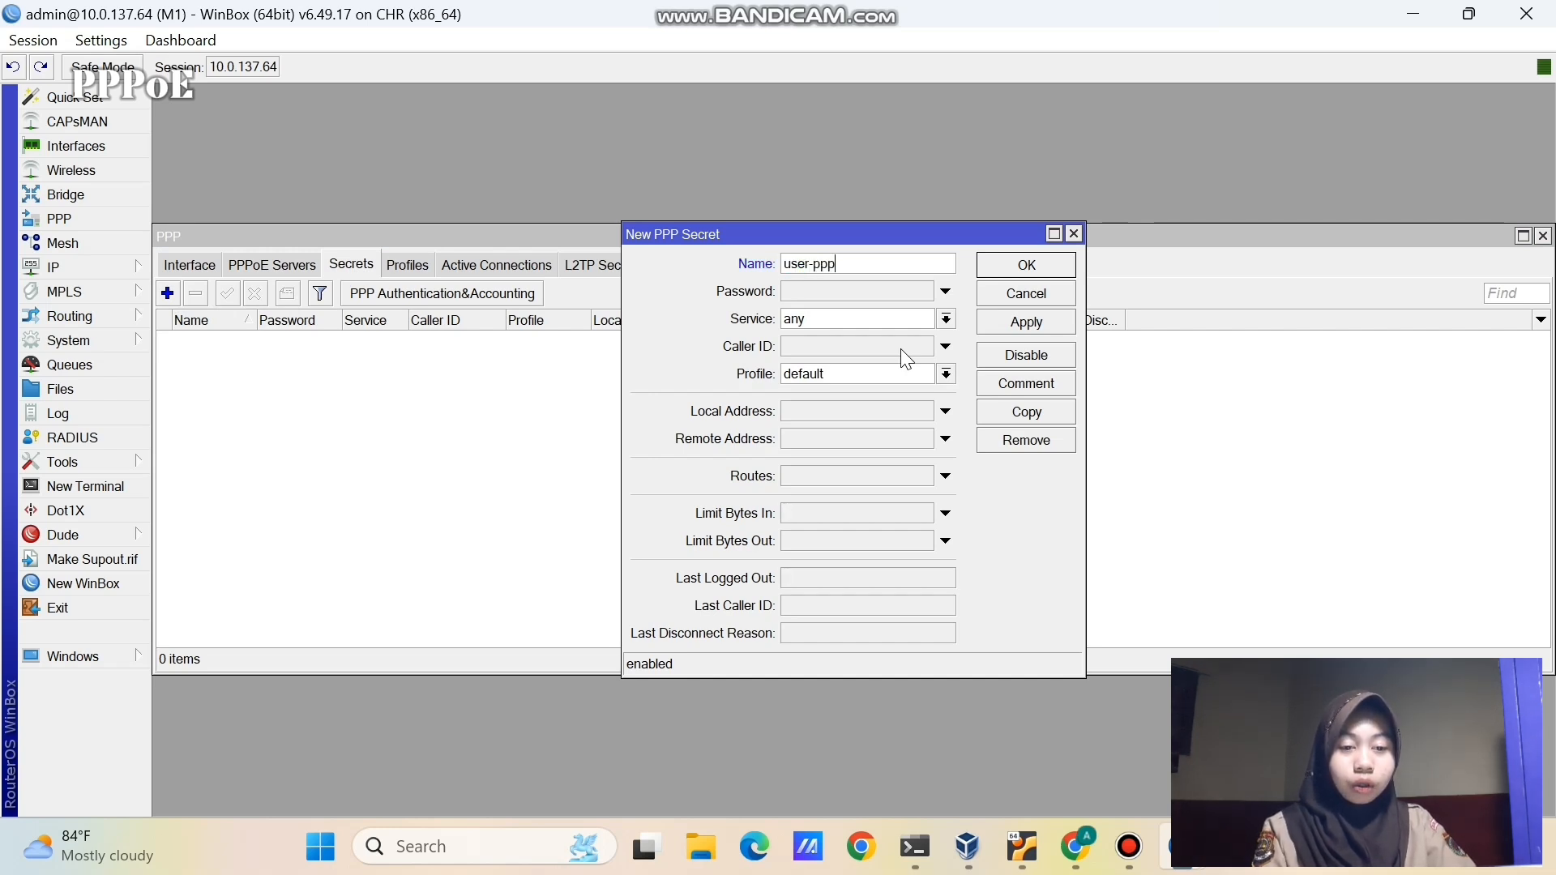
pyautogui.write('oe')
pyautogui.press('BackSpace')
pyautogui.write('oe')
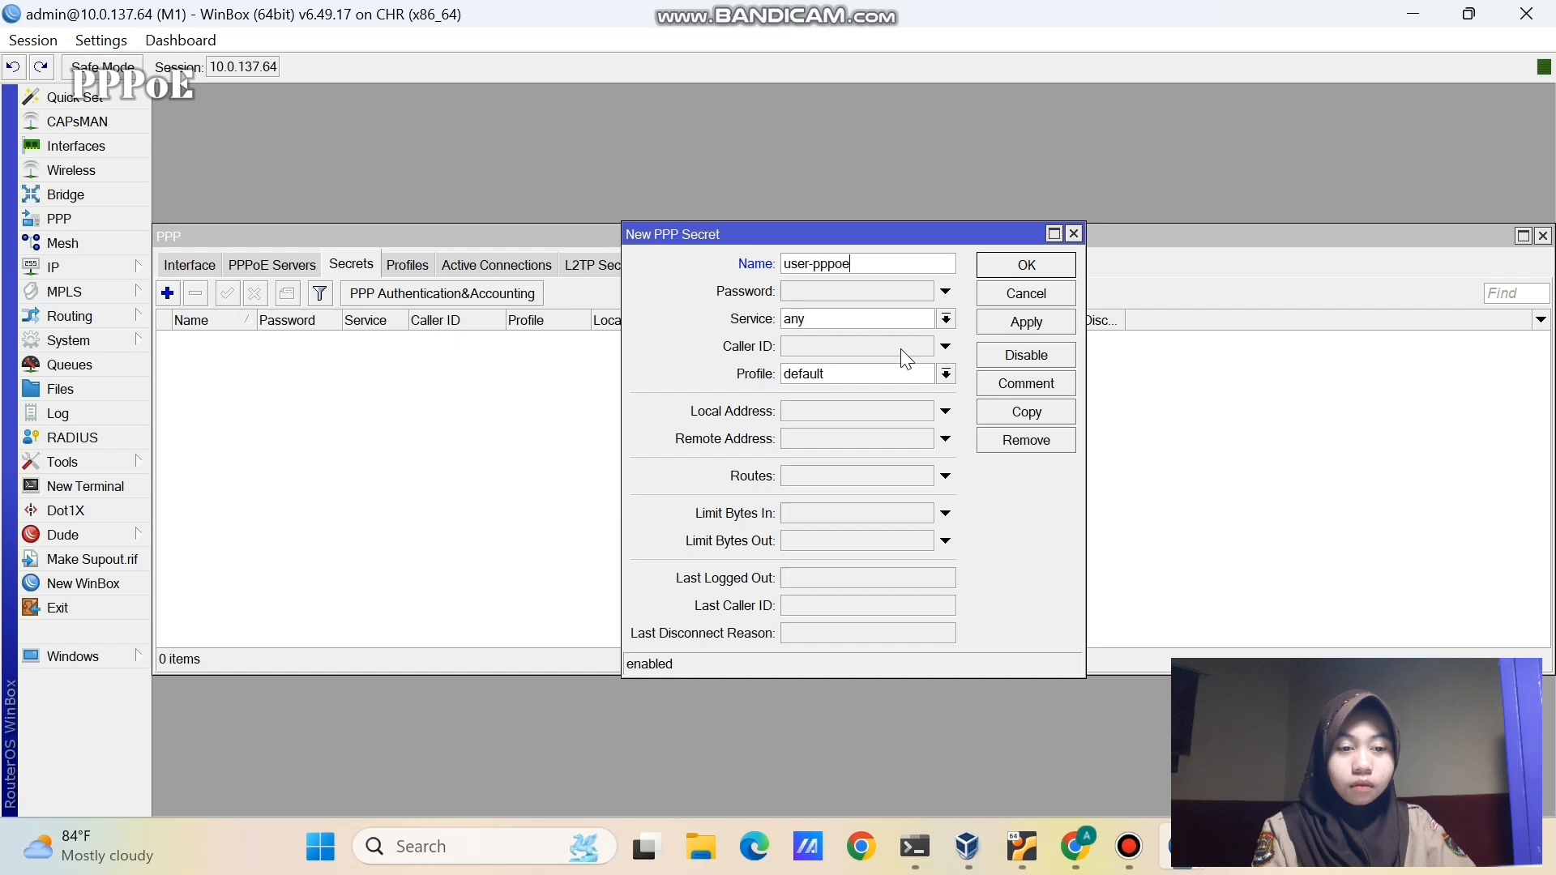
pyautogui.click(879, 288)
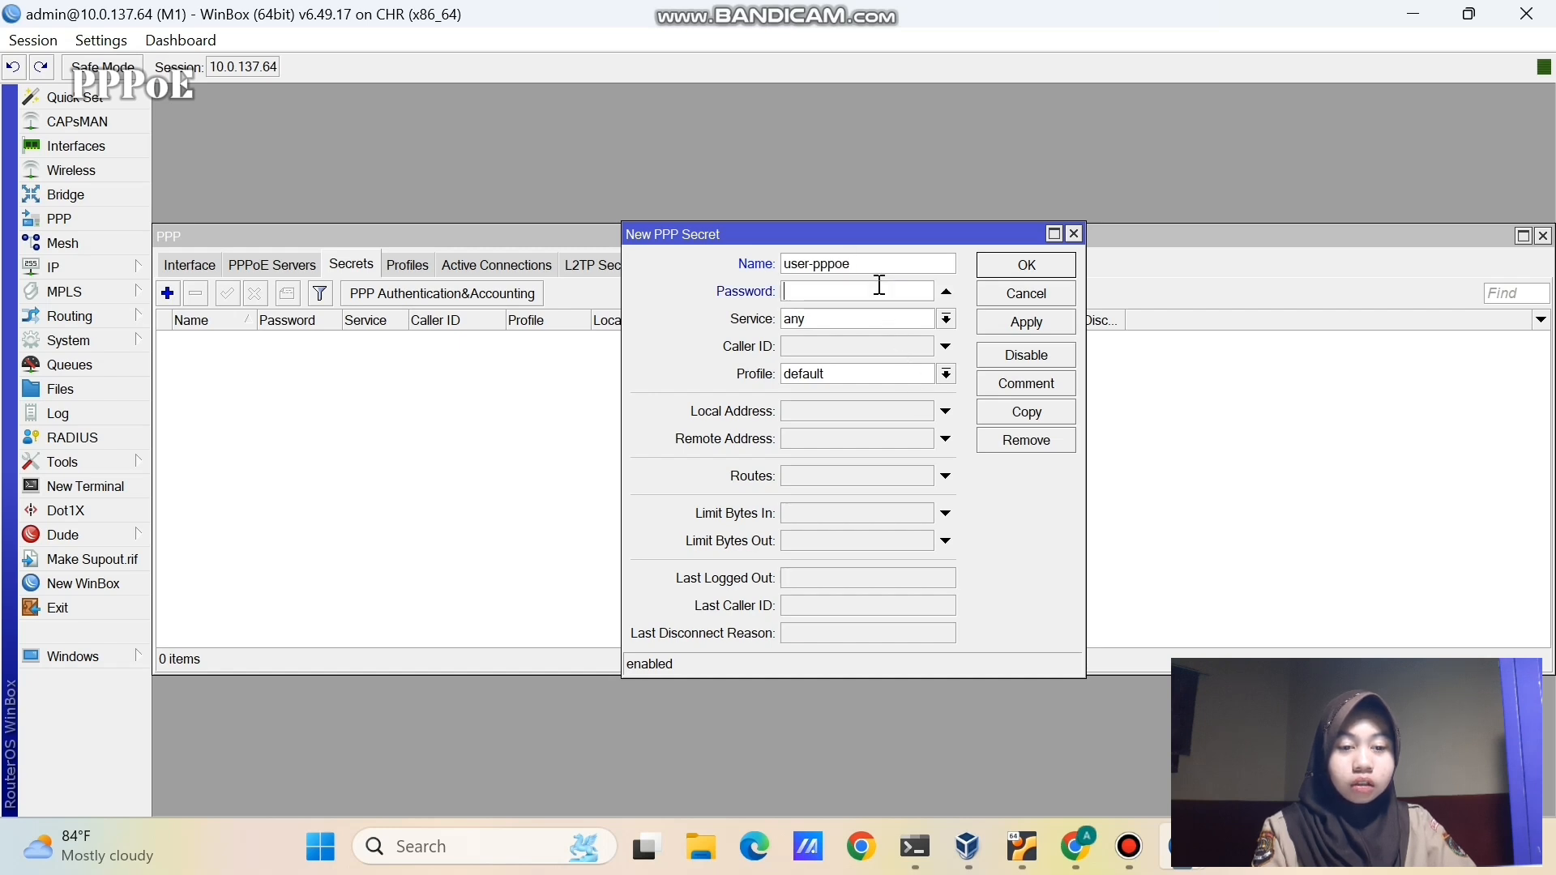
pyautogui.write('123')
pyautogui.click(886, 319)
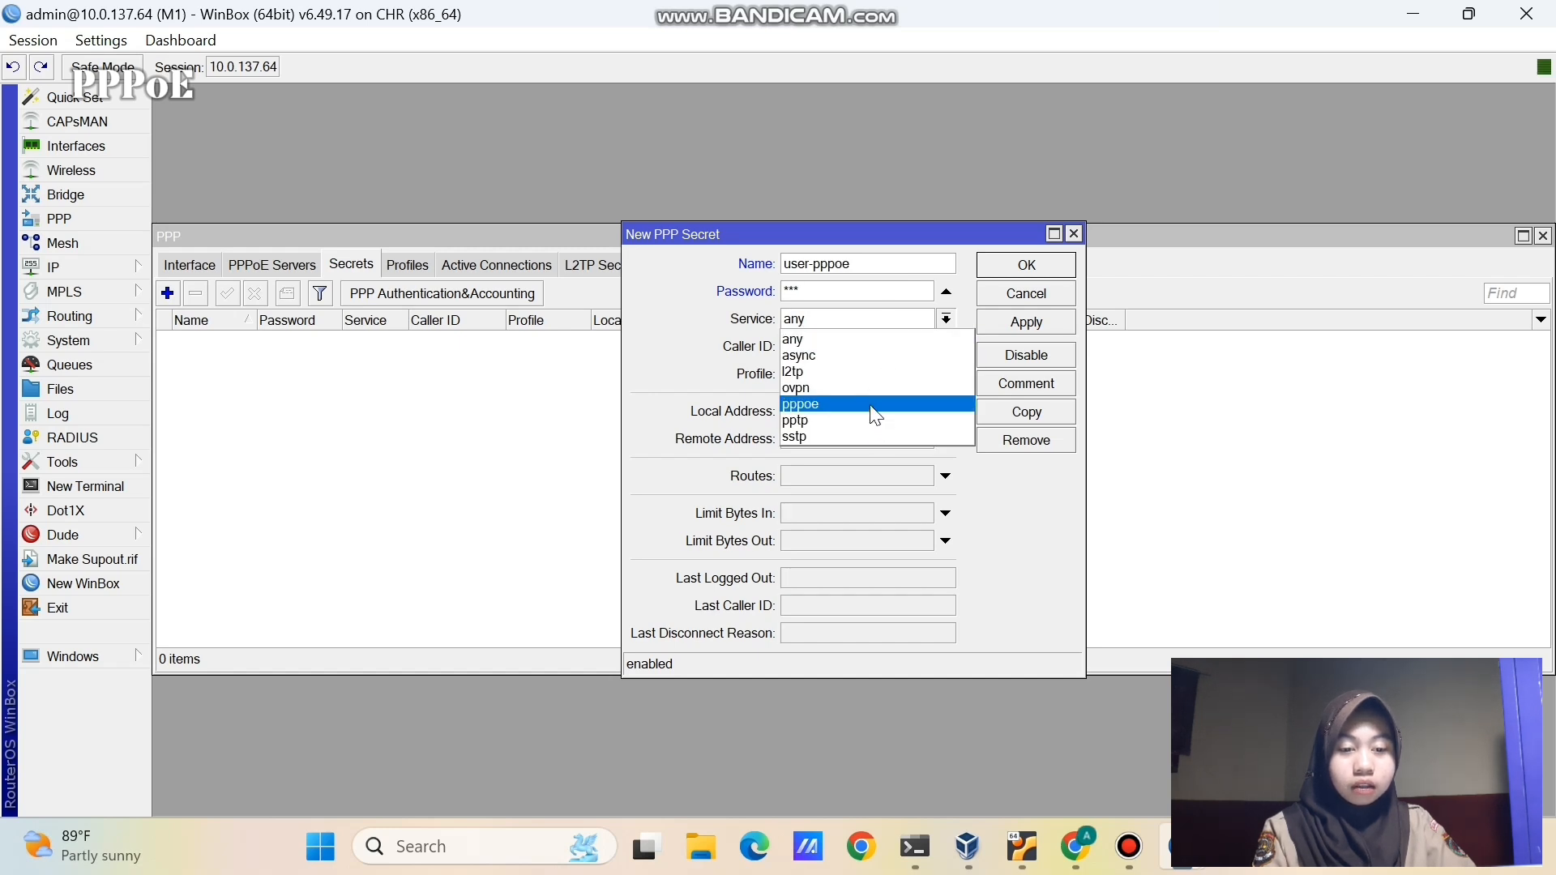
pyautogui.click(875, 415)
pyautogui.click(825, 414)
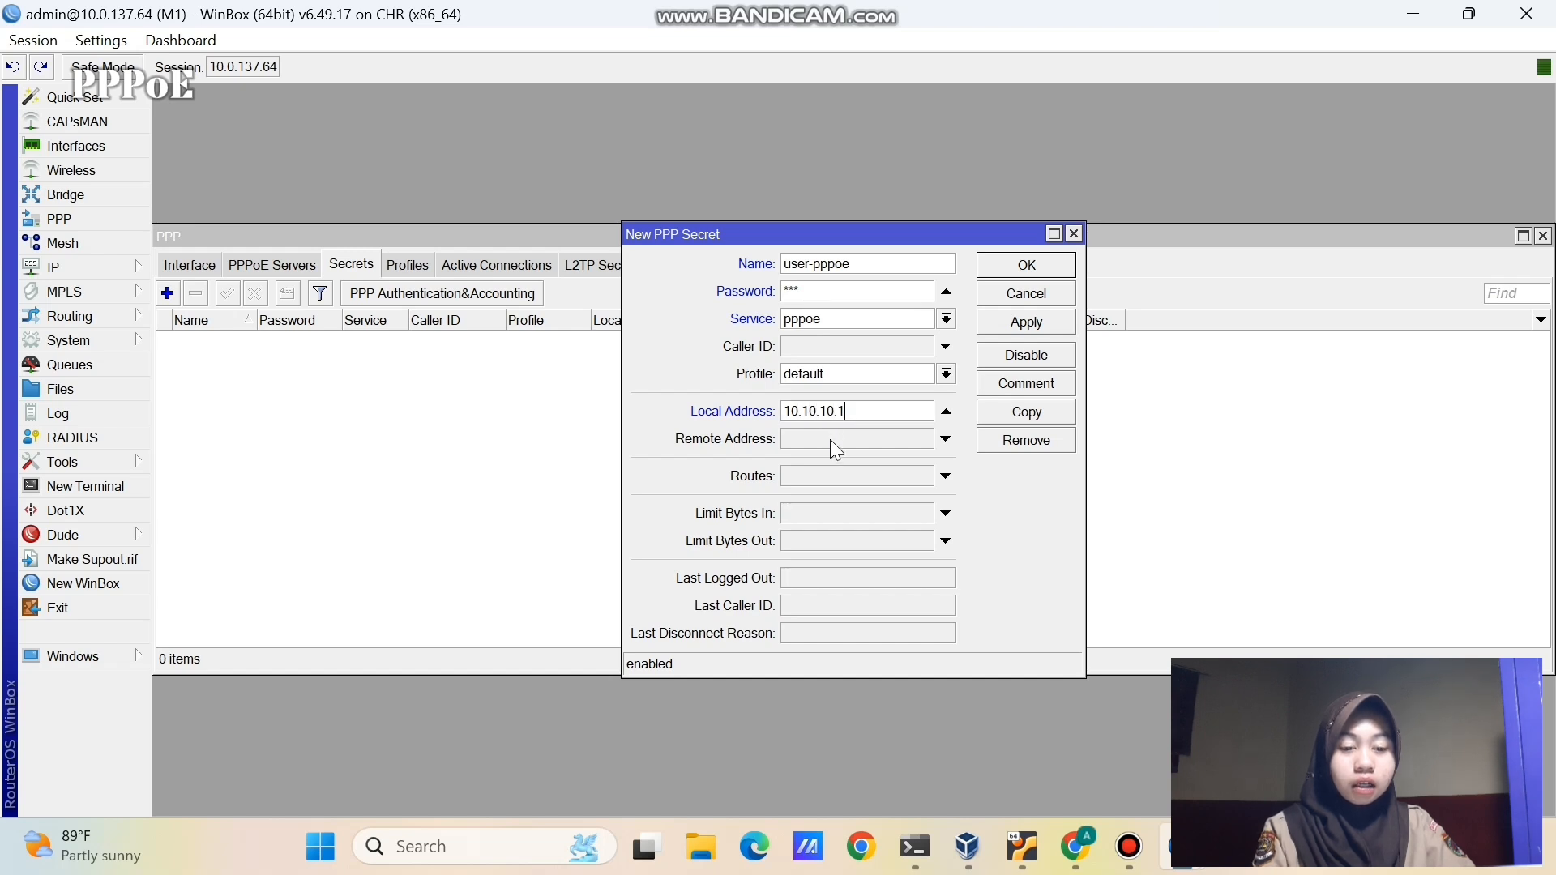
pyautogui.click(830, 439)
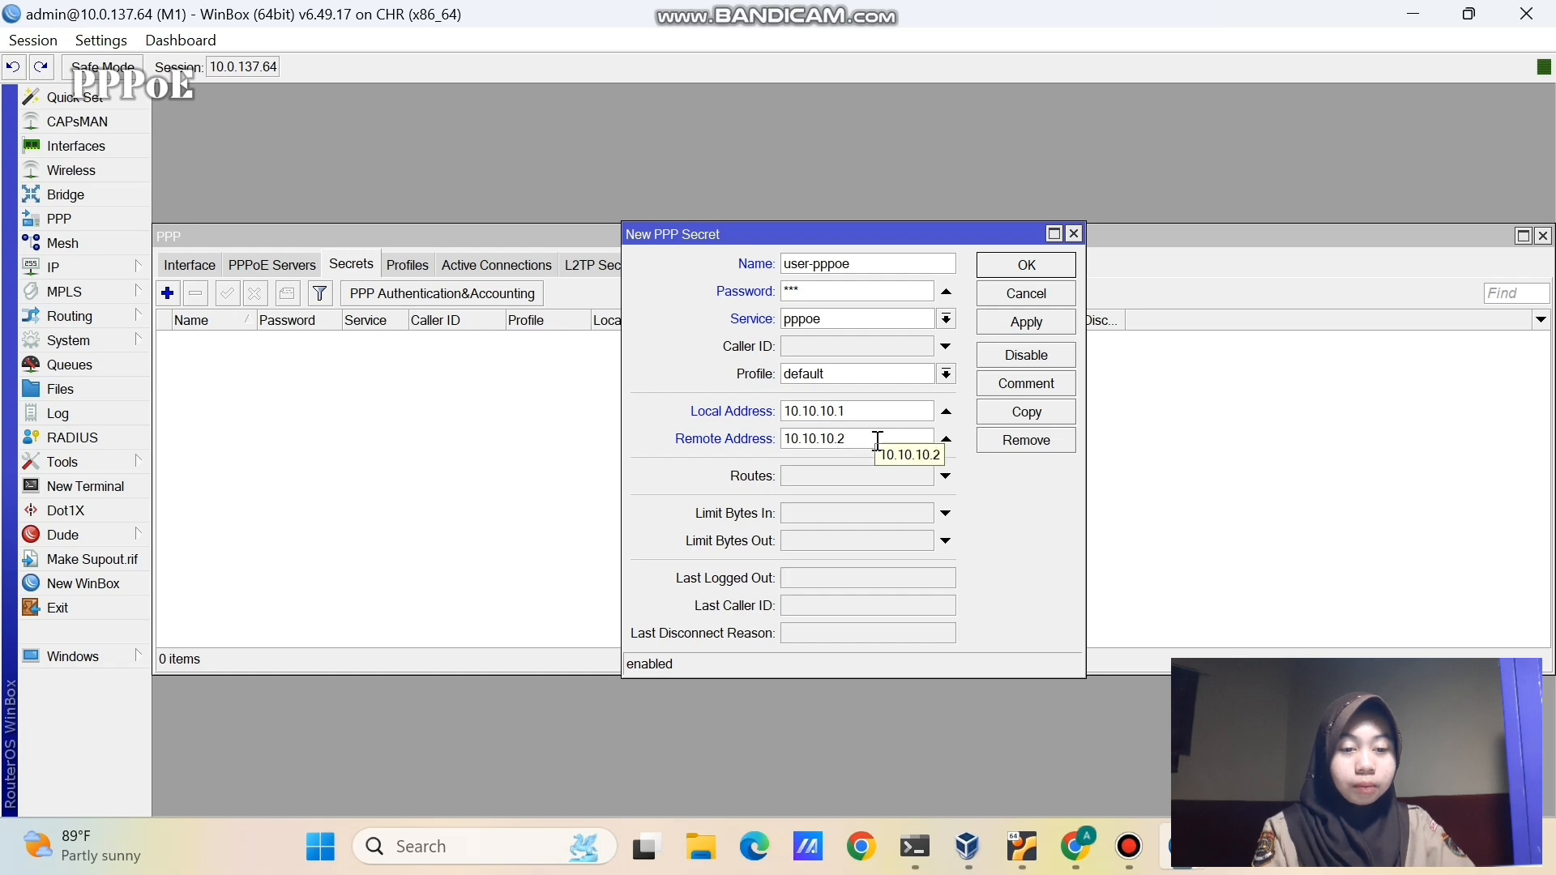
pyautogui.click(1023, 322)
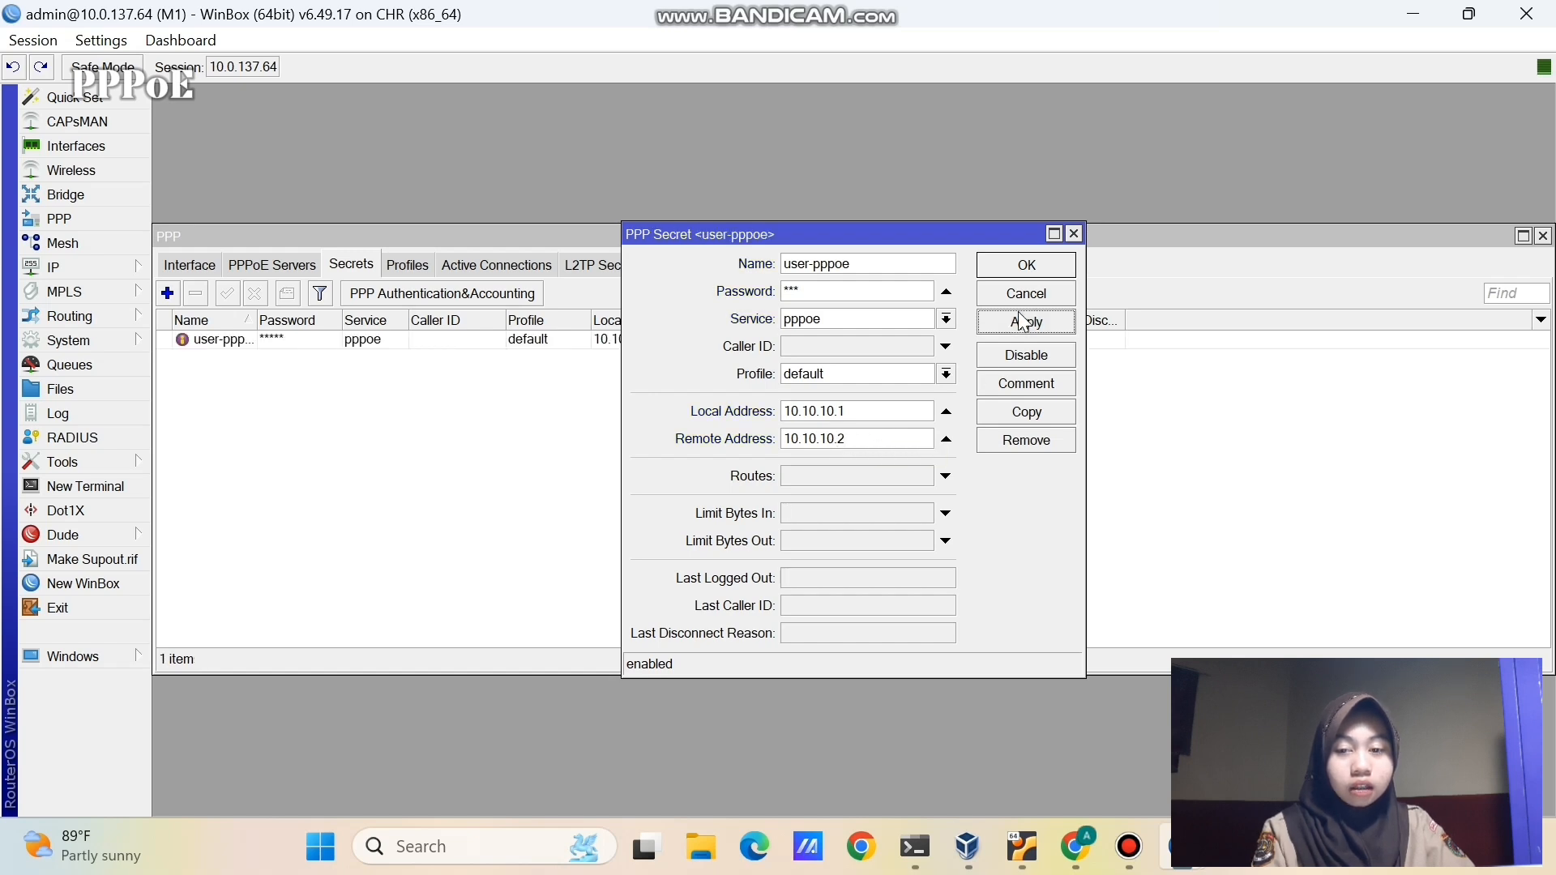
pyautogui.click(1017, 263)
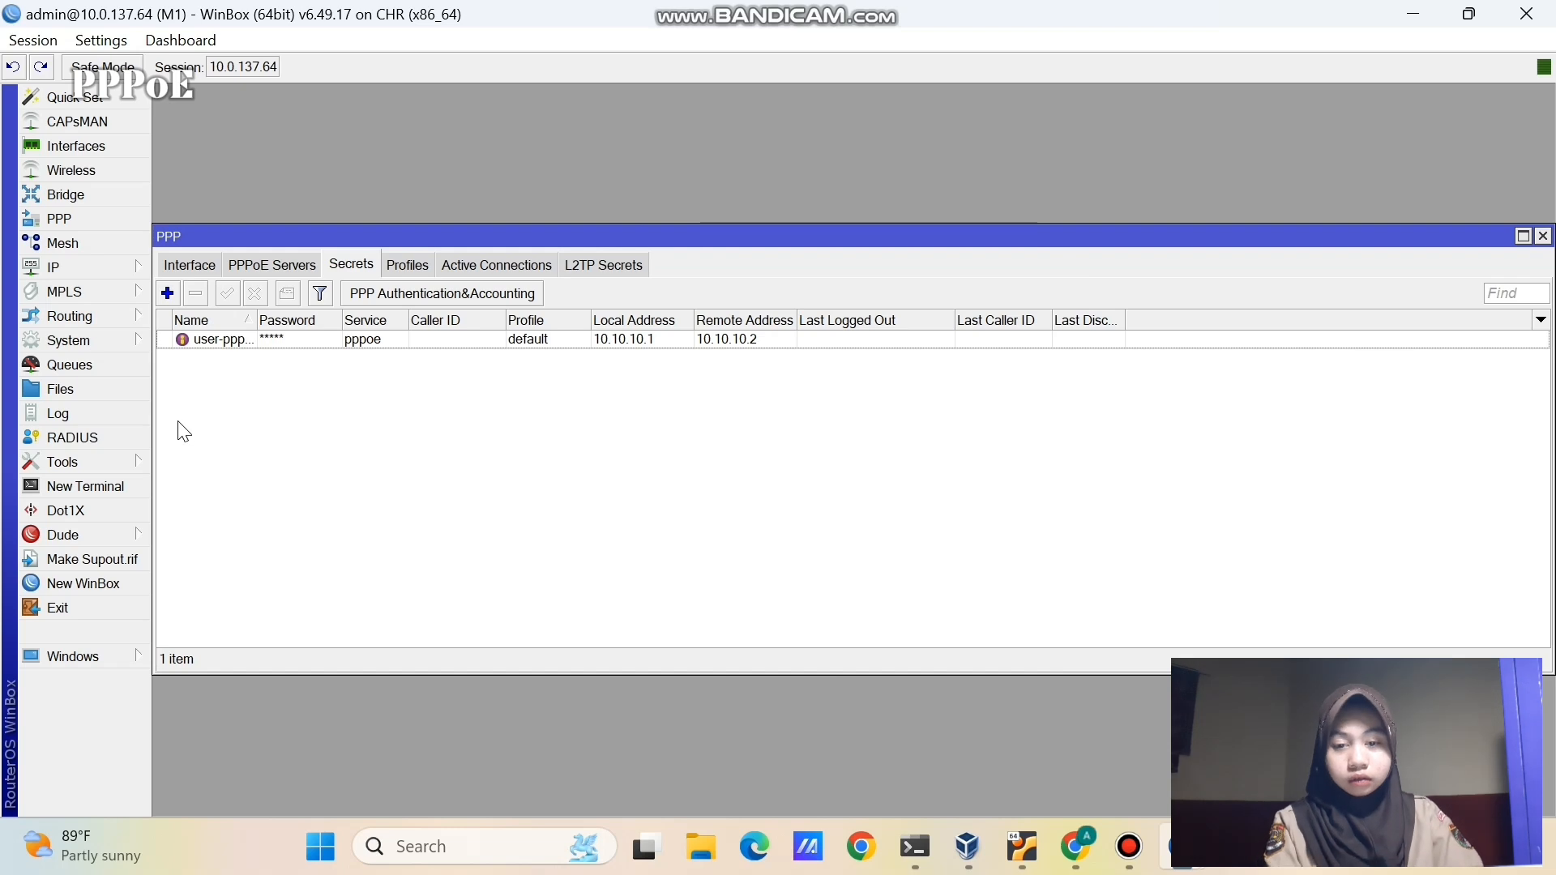
# - Add a srcnat firewall NAT rule on M1 with out-interface ether1 and action masquerade
pyautogui.click(103, 263)
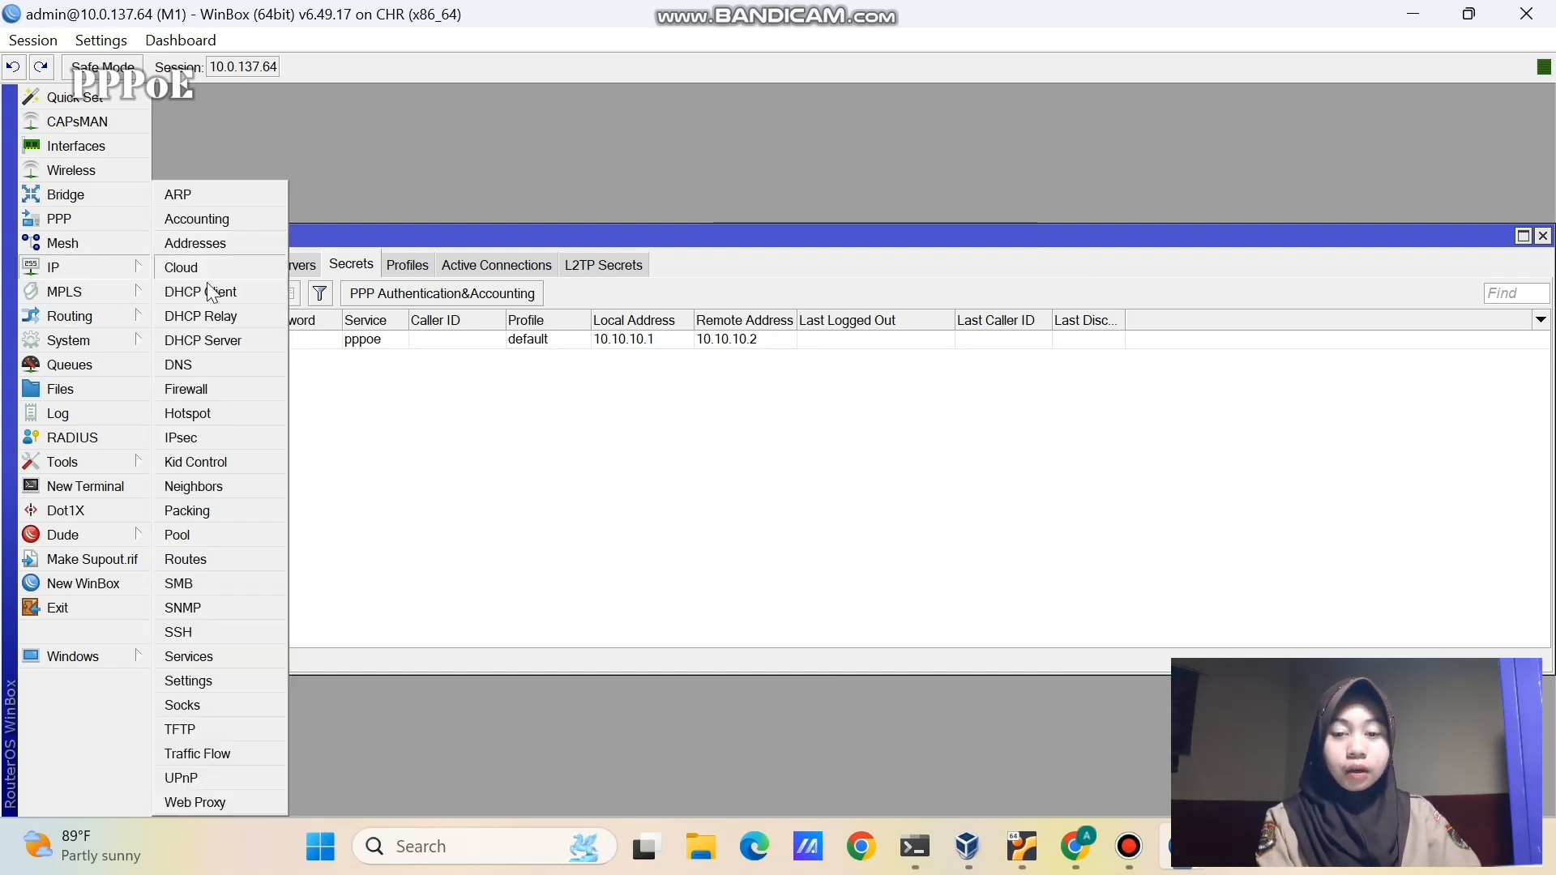
pyautogui.click(203, 397)
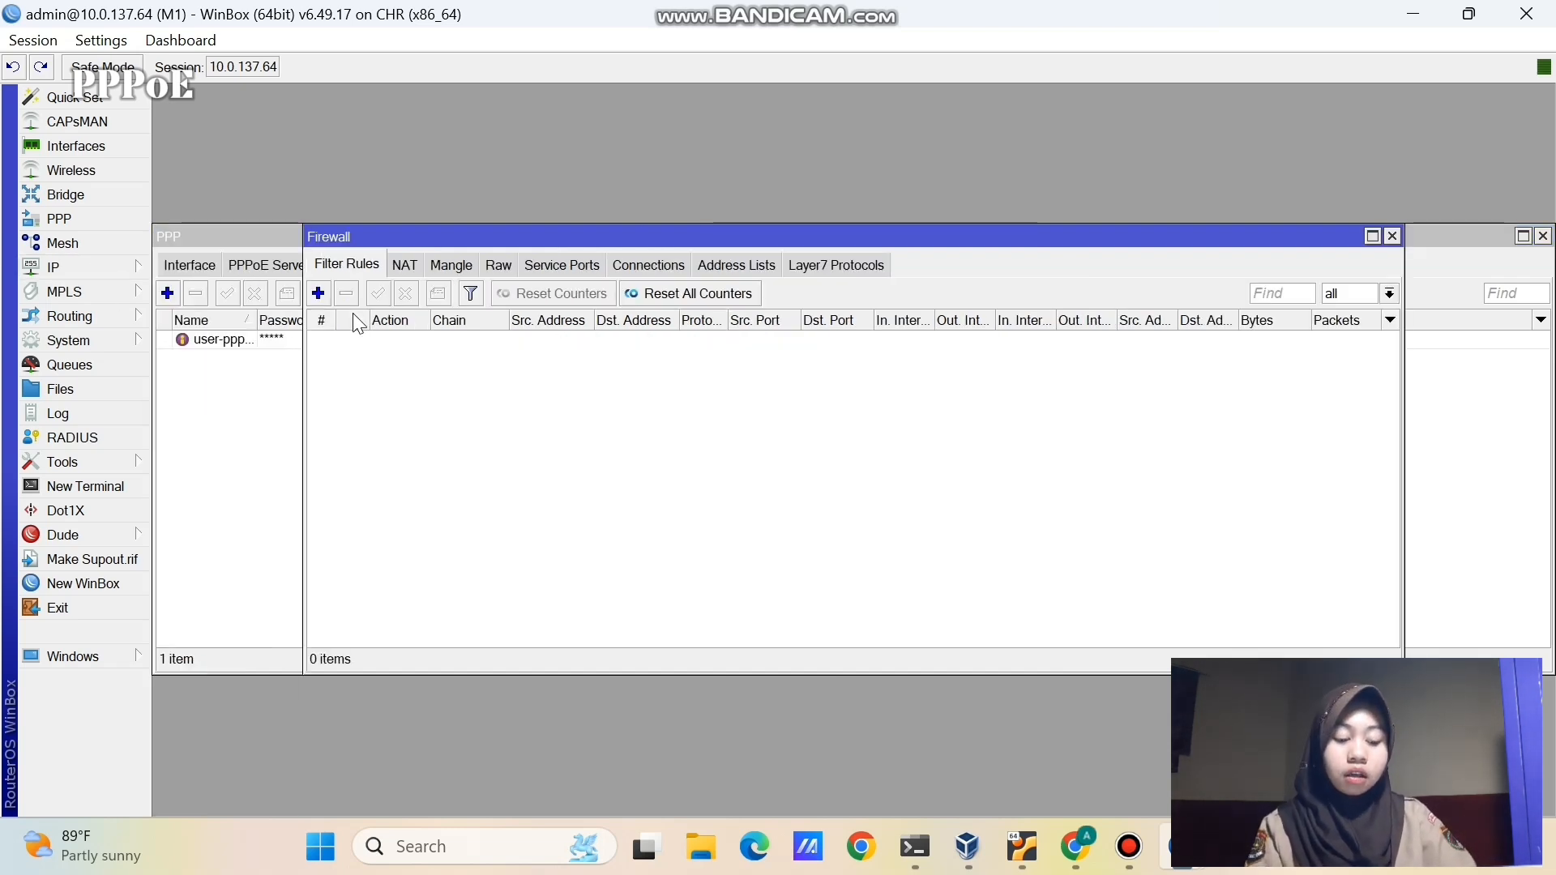
pyautogui.click(397, 265)
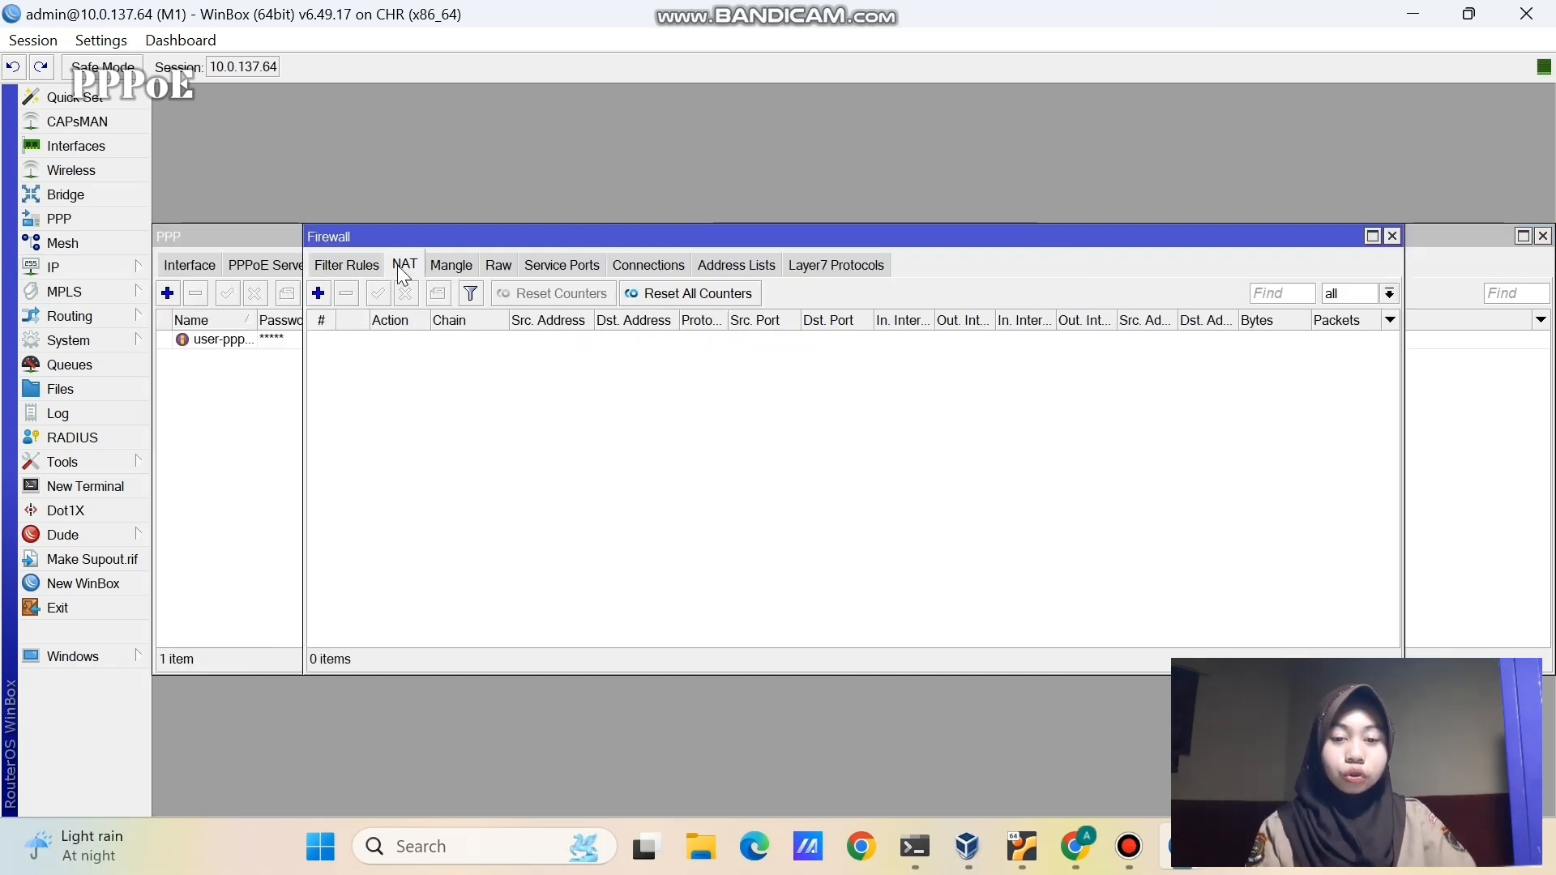
pyautogui.click(319, 293)
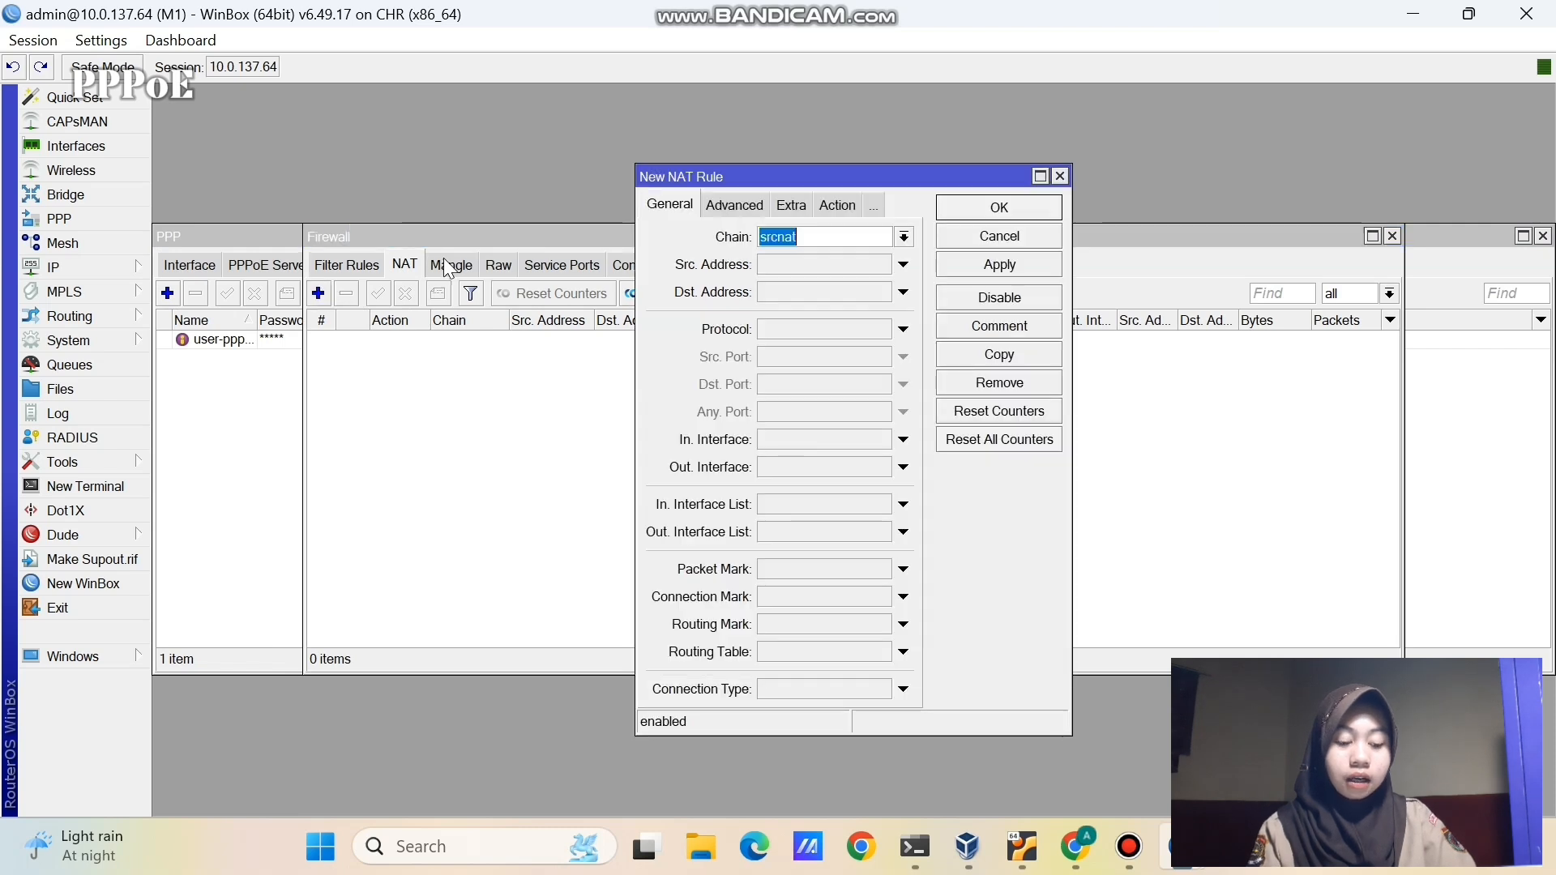
pyautogui.click(781, 467)
pyautogui.click(827, 209)
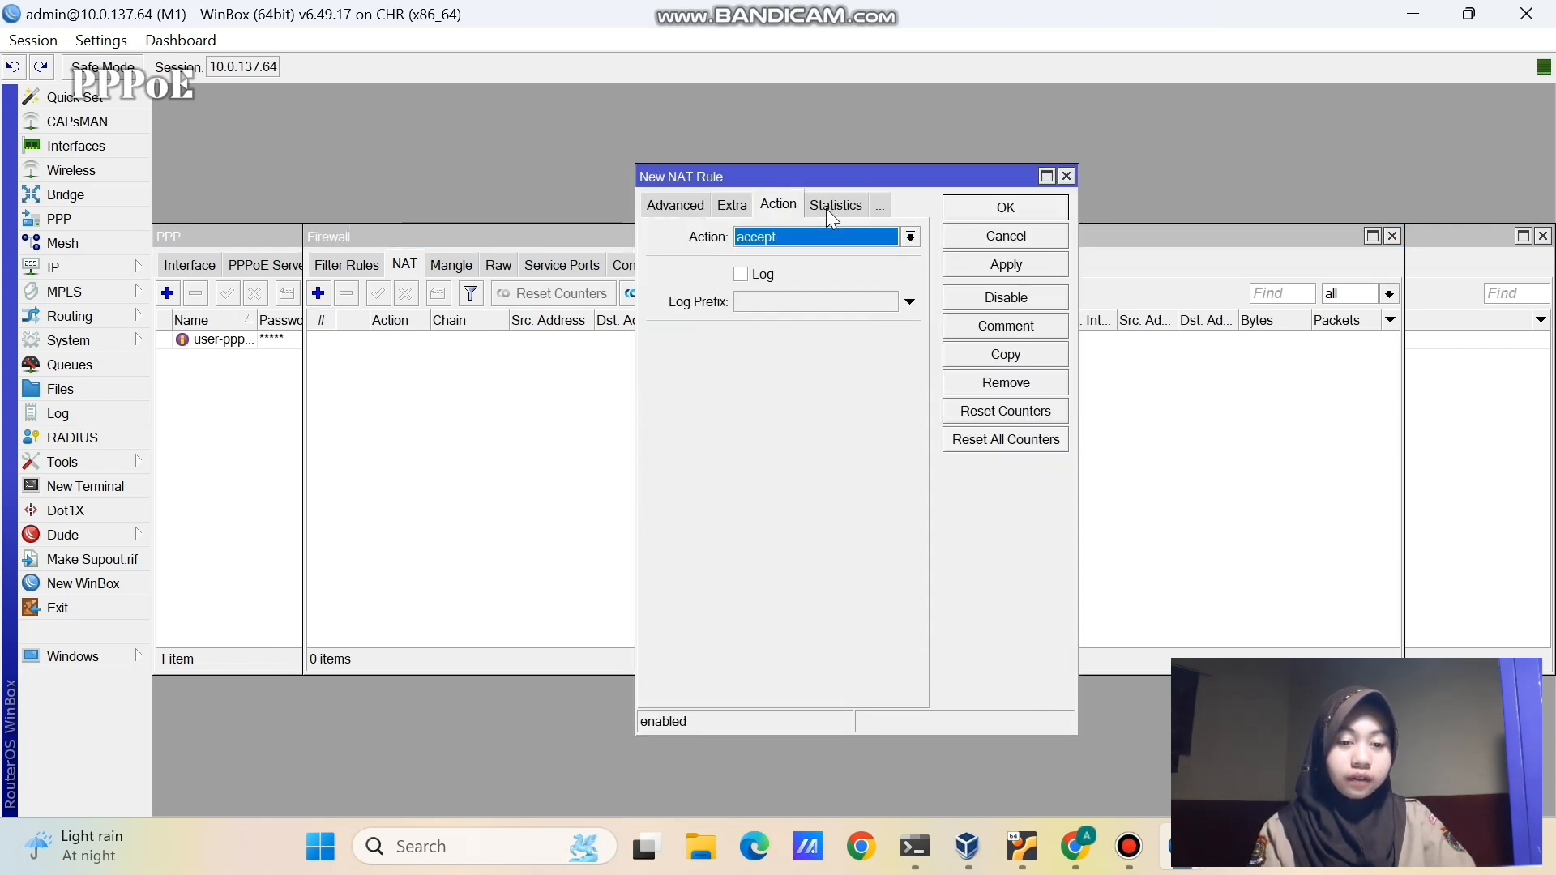
pyautogui.click(829, 232)
pyautogui.click(810, 355)
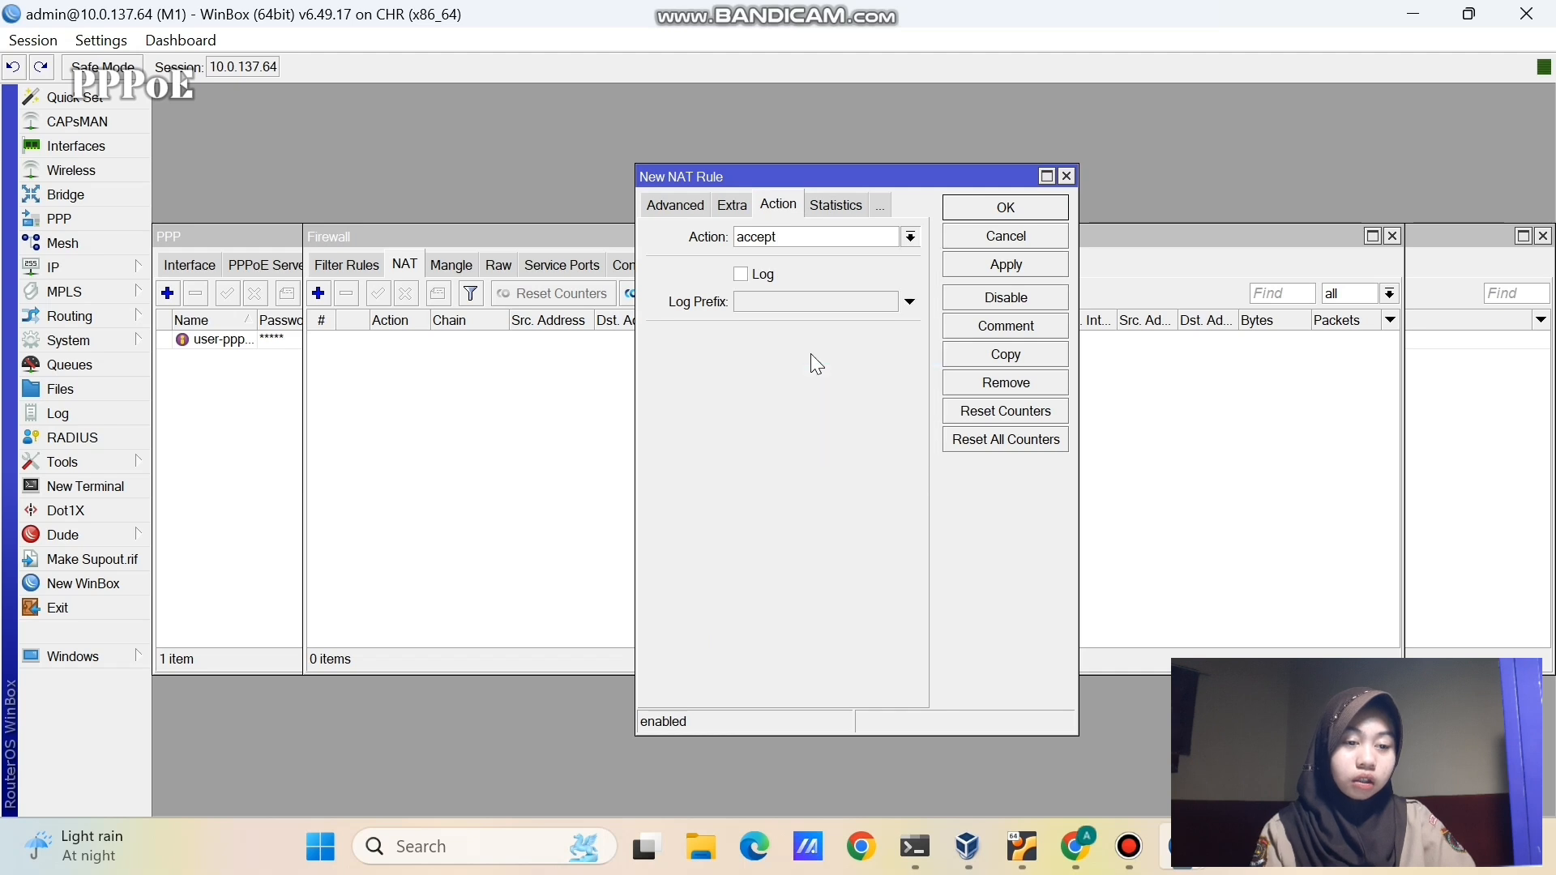
pyautogui.click(1038, 265)
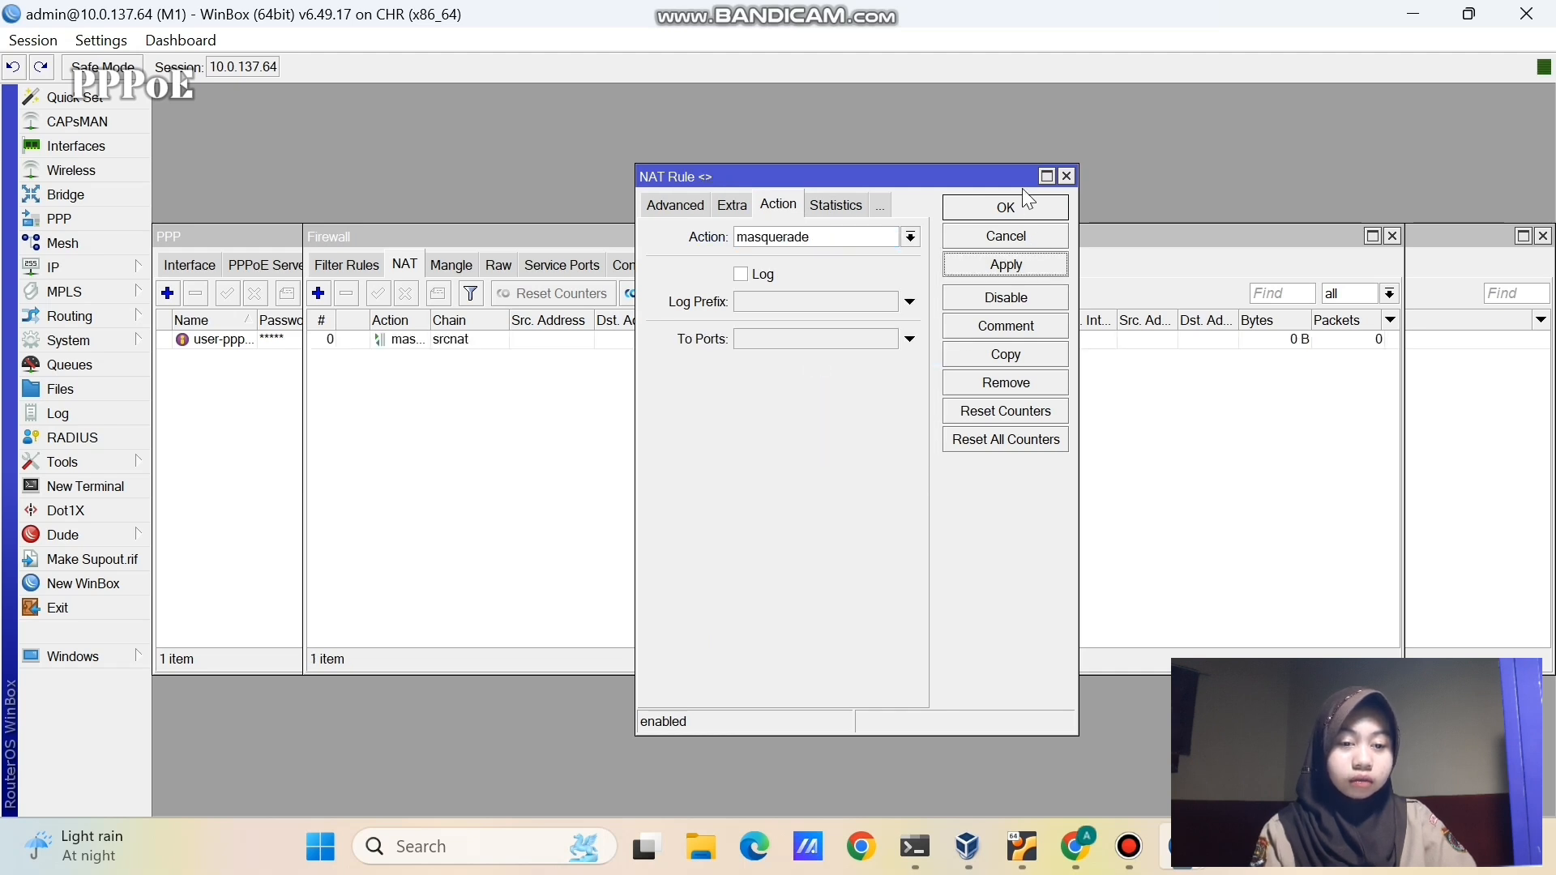
pyautogui.click(1032, 208)
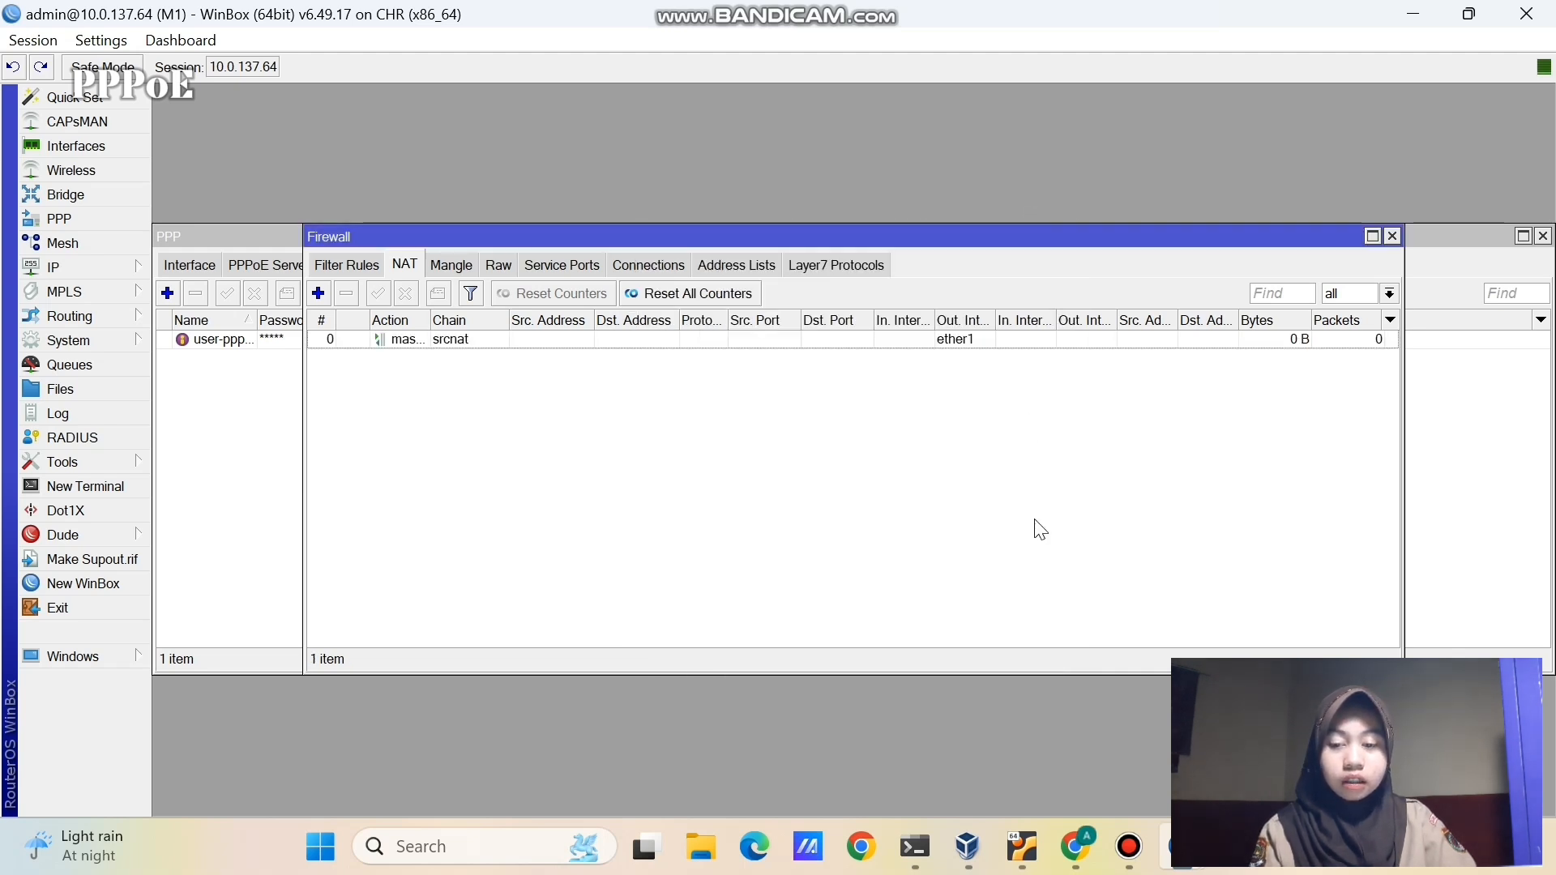
# - Ping 8.8.8.8 from an M1 terminal and confirm all replies with 0% packet loss
pyautogui.click(134, 486)
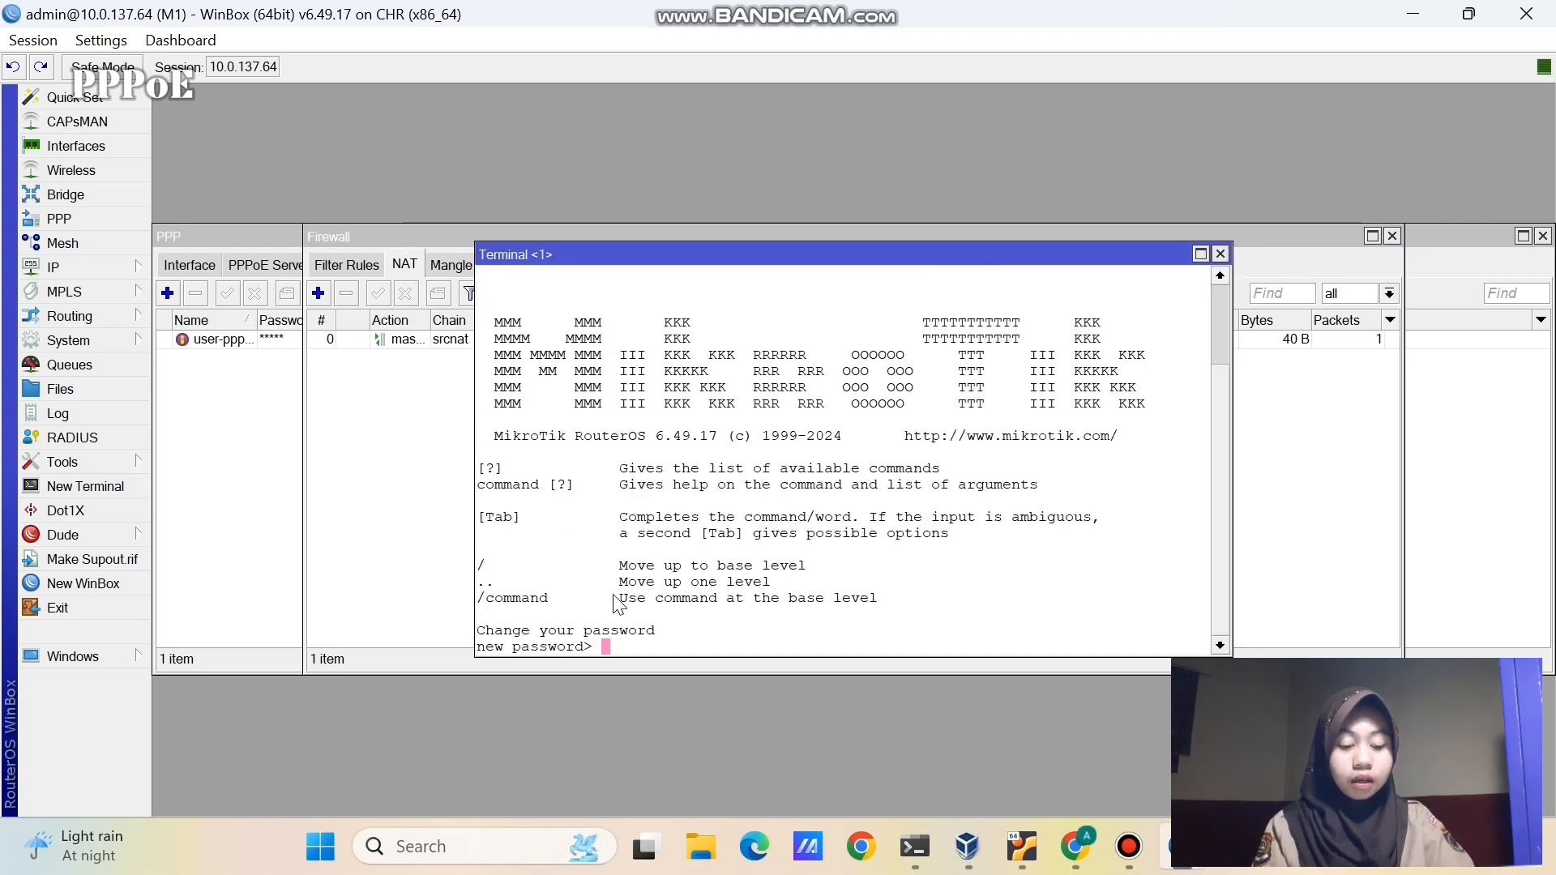
pyautogui.press('Return')
pyautogui.write('ping ')
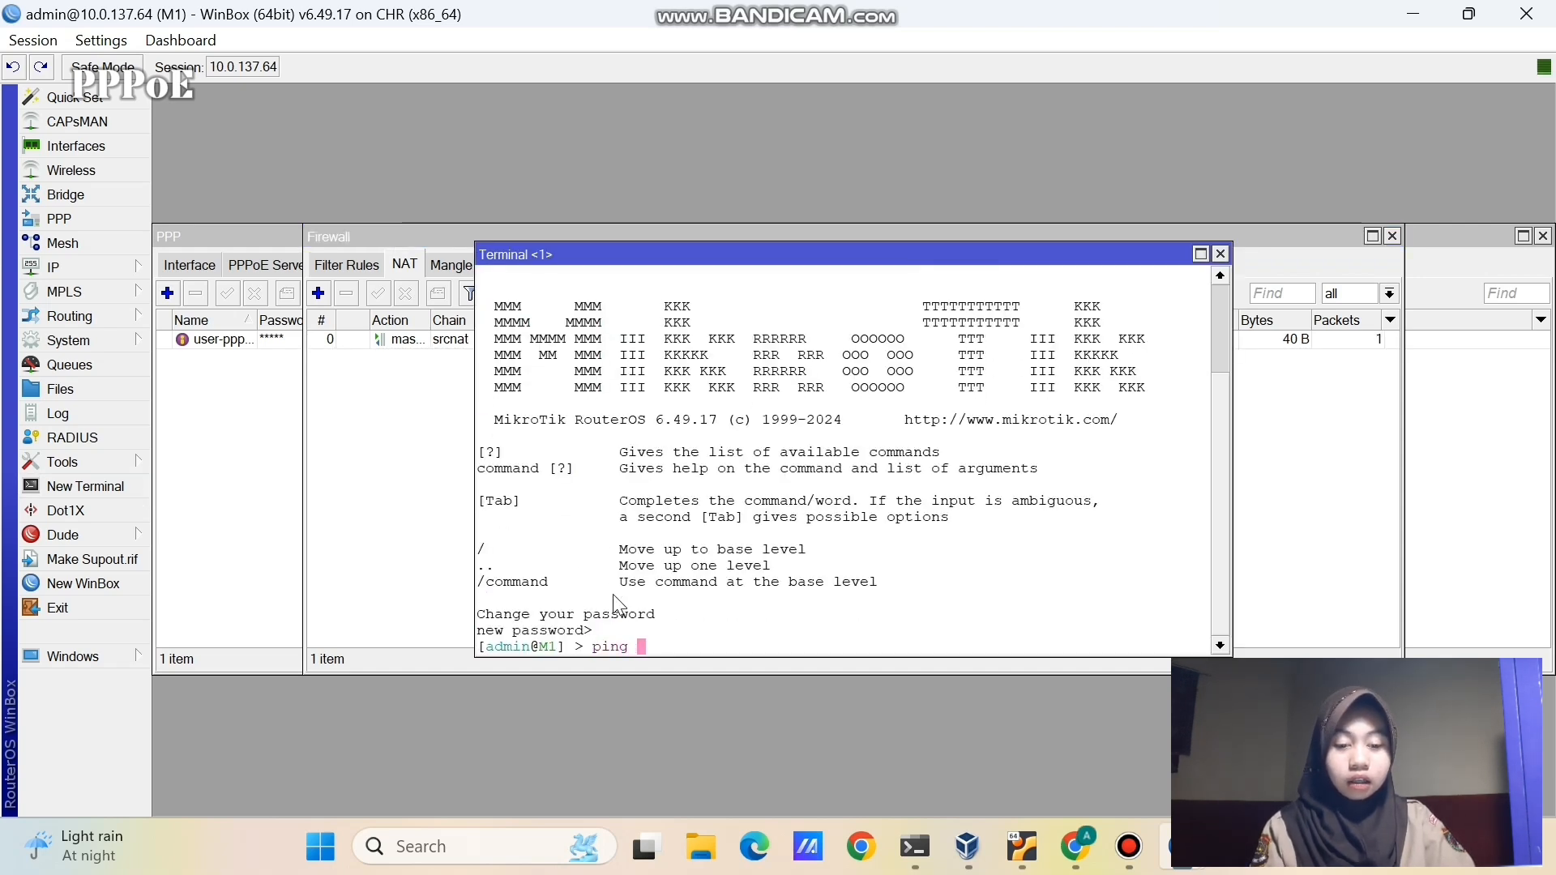
pyautogui.write('8.8.8.8')
pyautogui.press('Return')
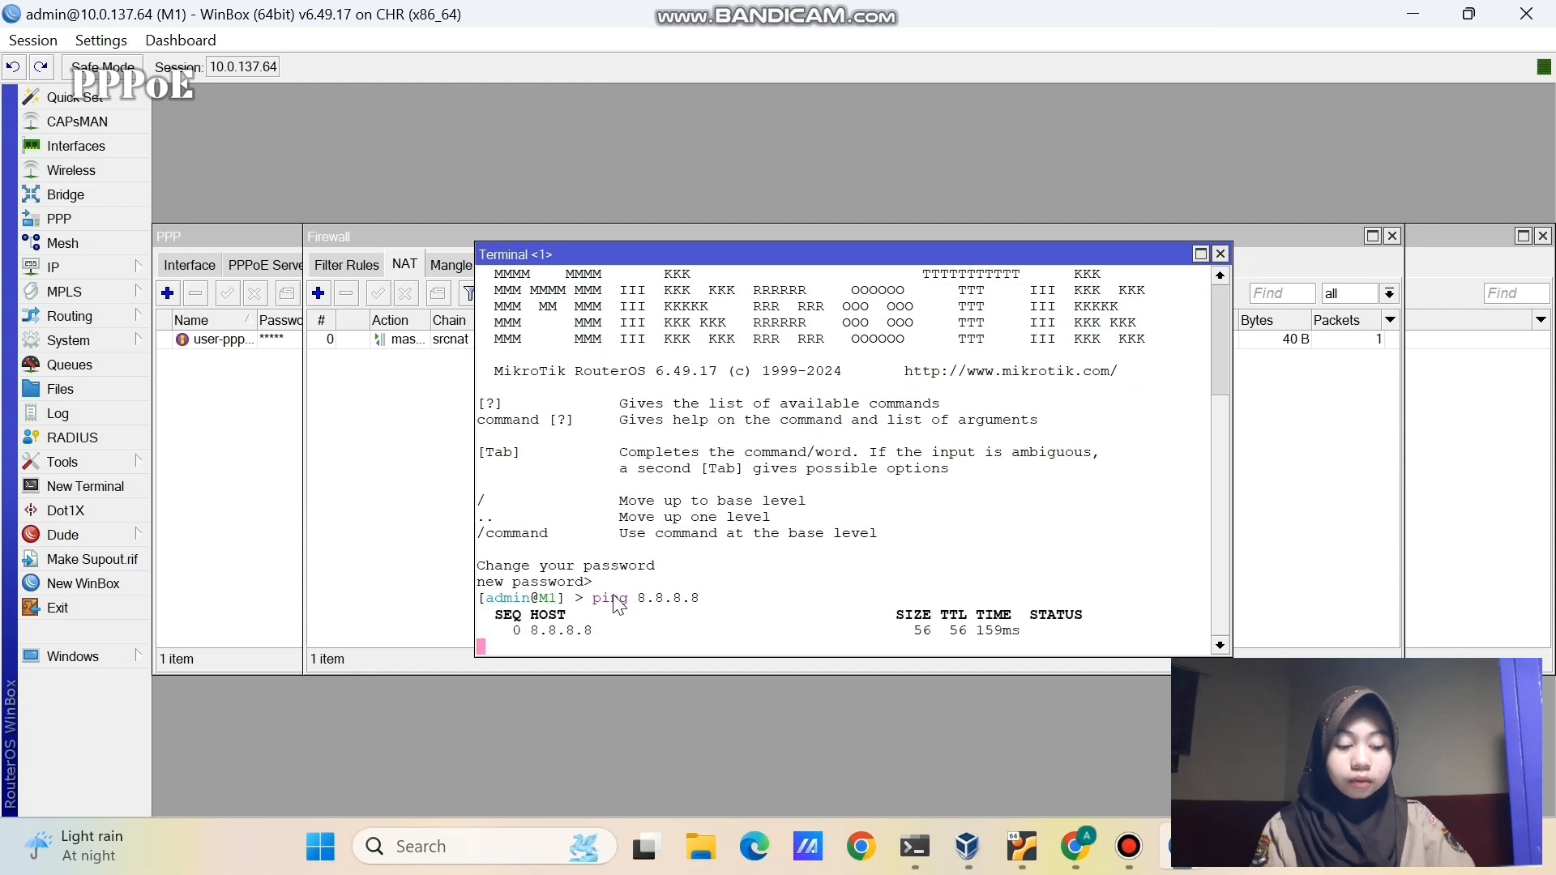
pyautogui.hotkey('ctrl', 'c')
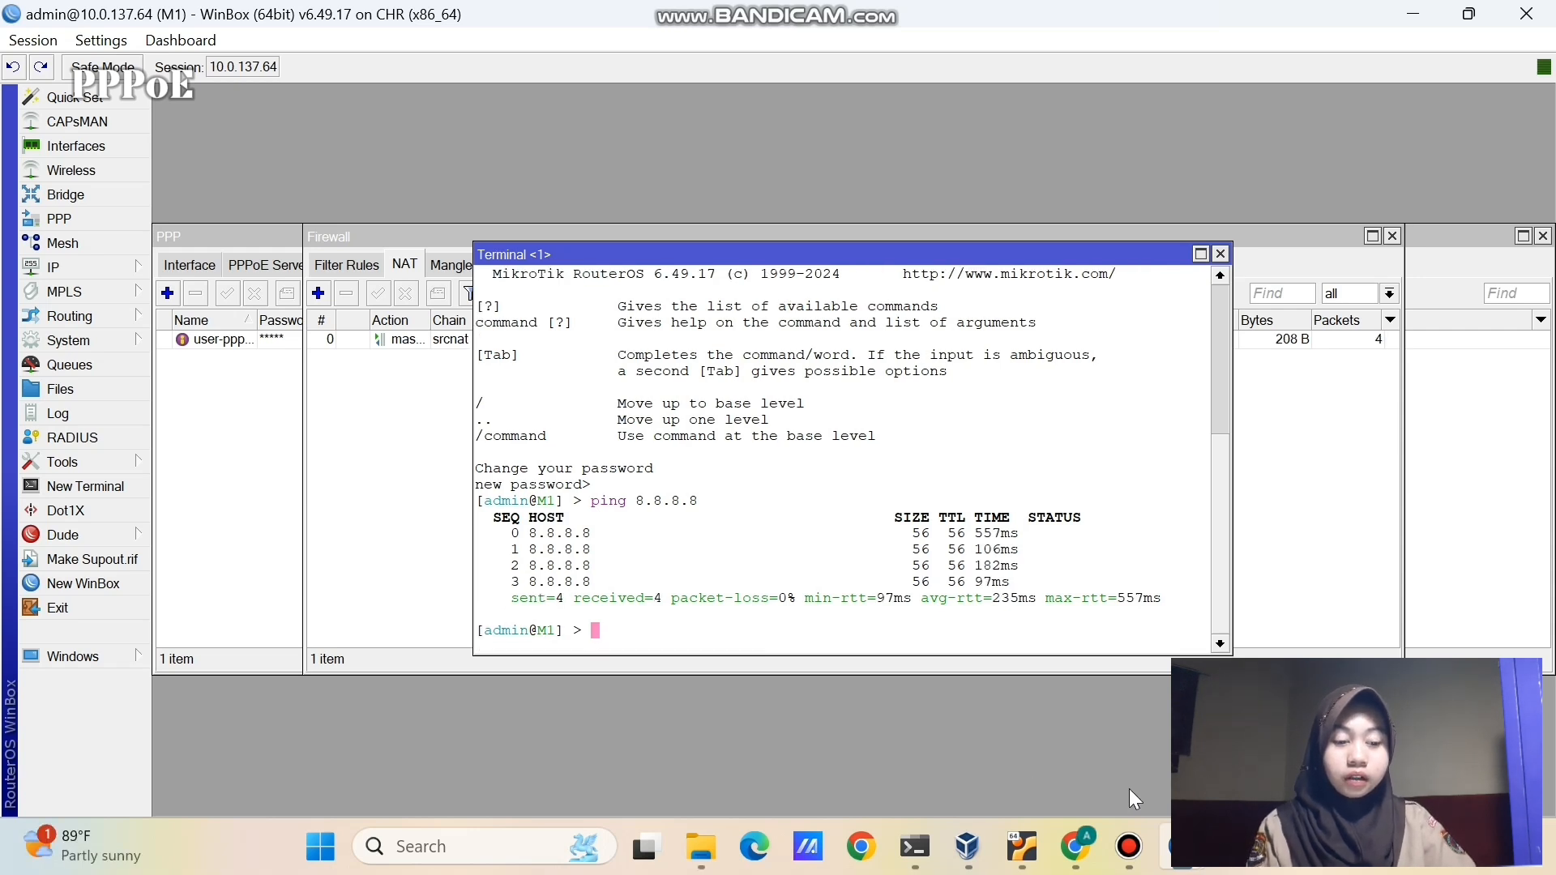
# - On router M2, add a new PPPoE client interface on ether1
pyautogui.moveTo(1183, 847)
pyautogui.click(1296, 648)
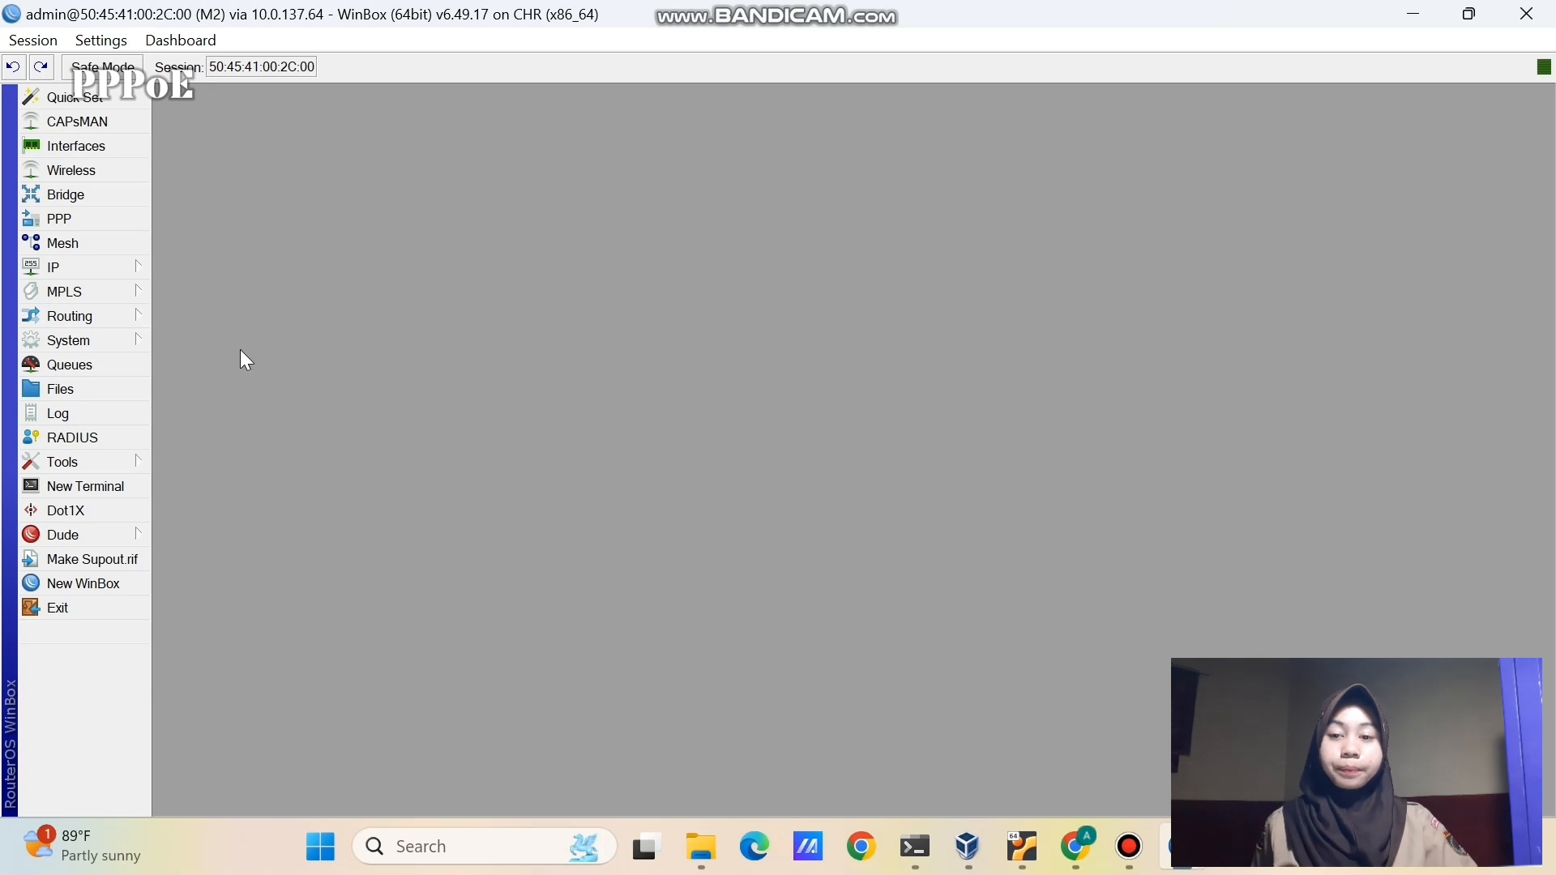
pyautogui.click(114, 139)
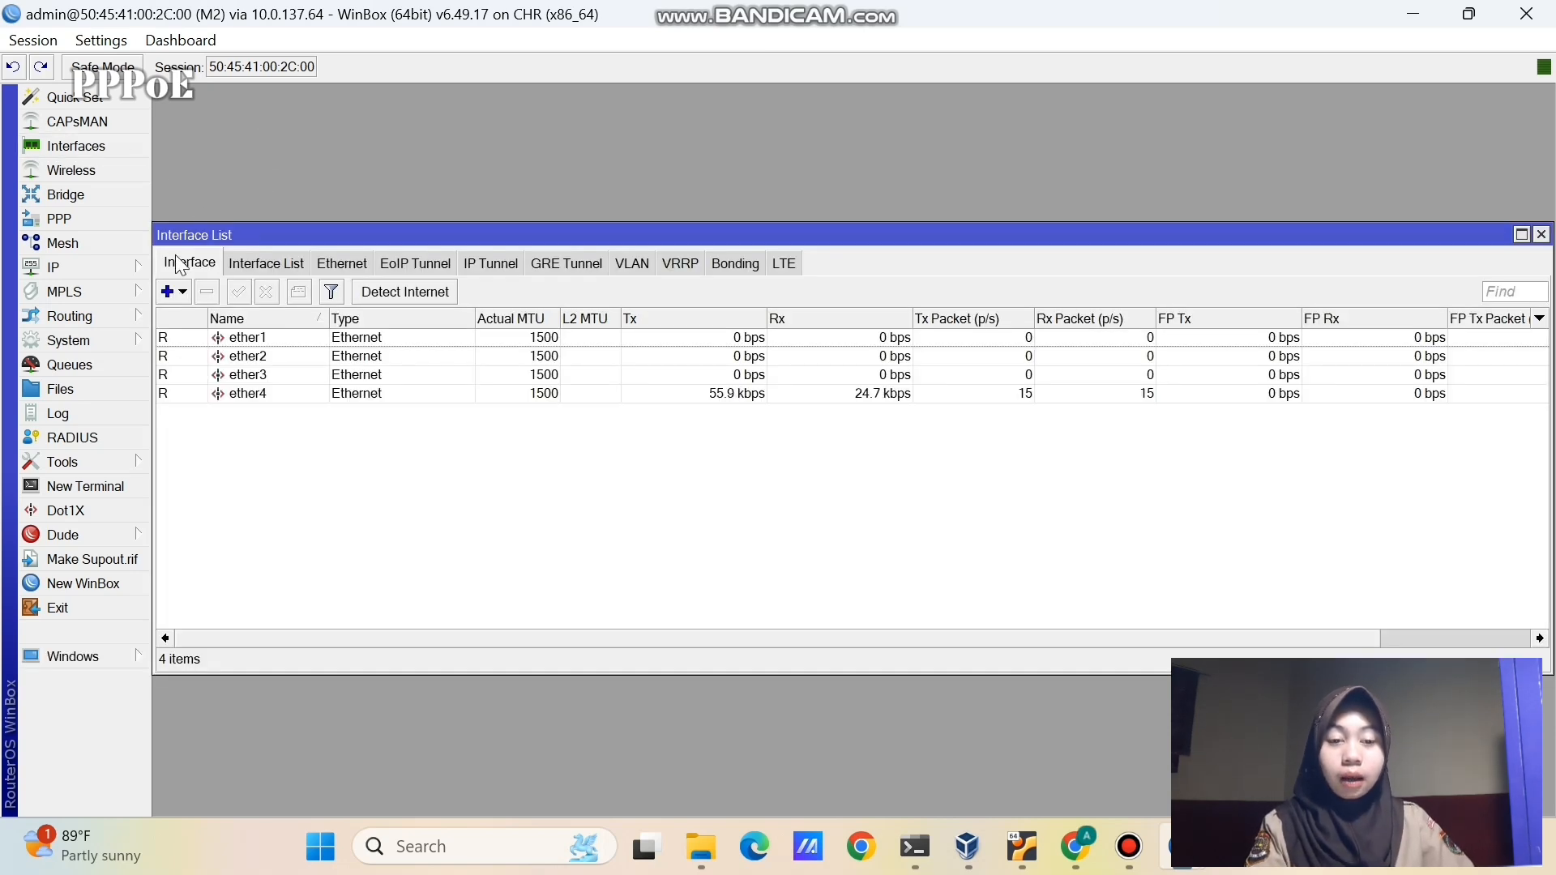
pyautogui.click(166, 292)
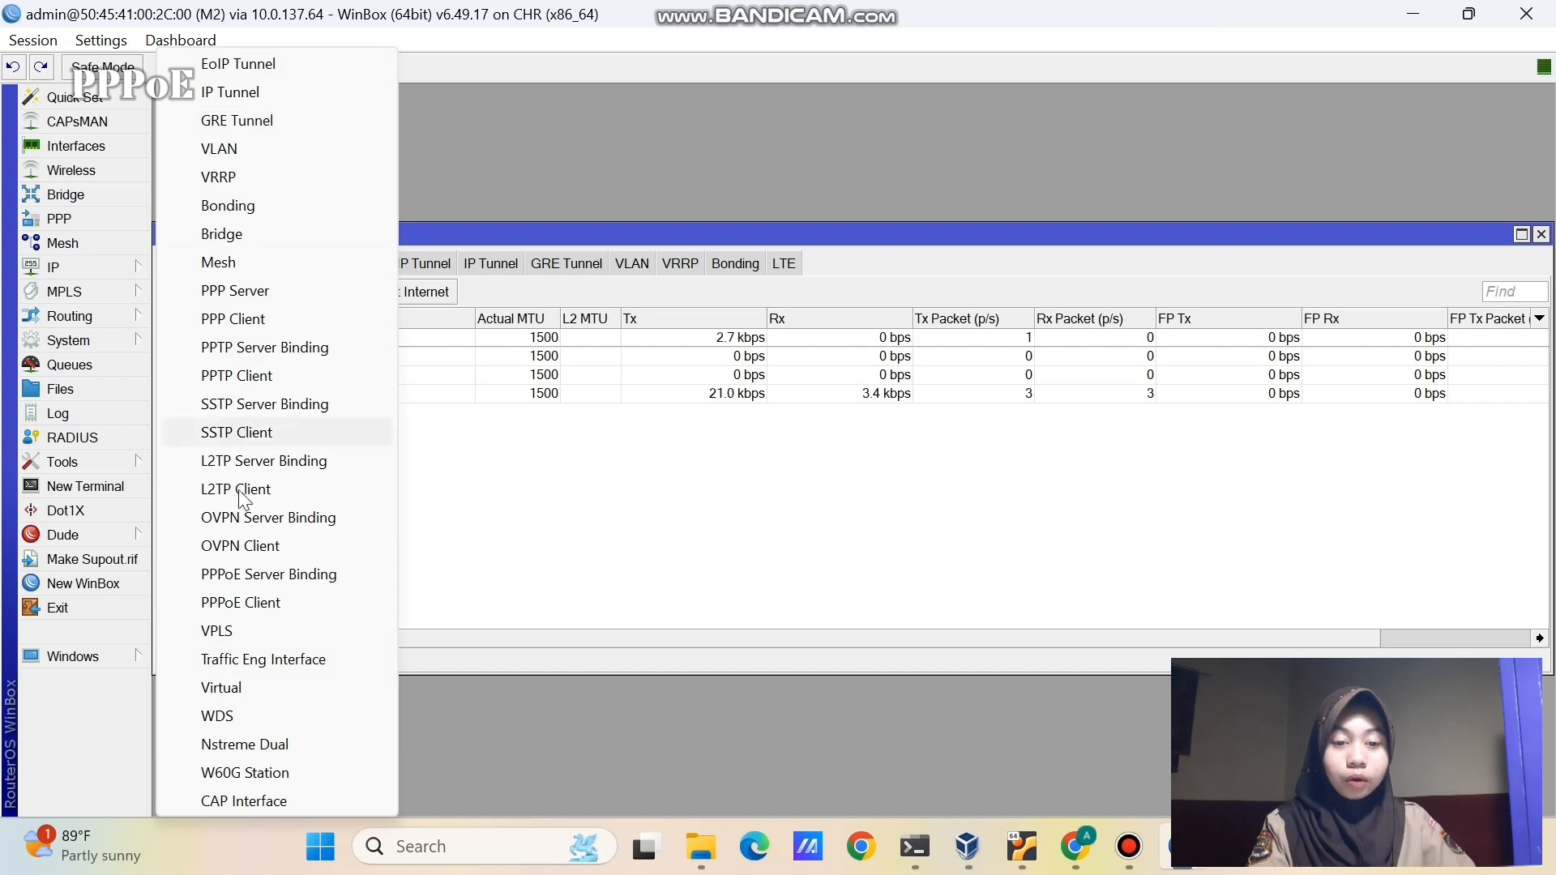
pyautogui.click(226, 606)
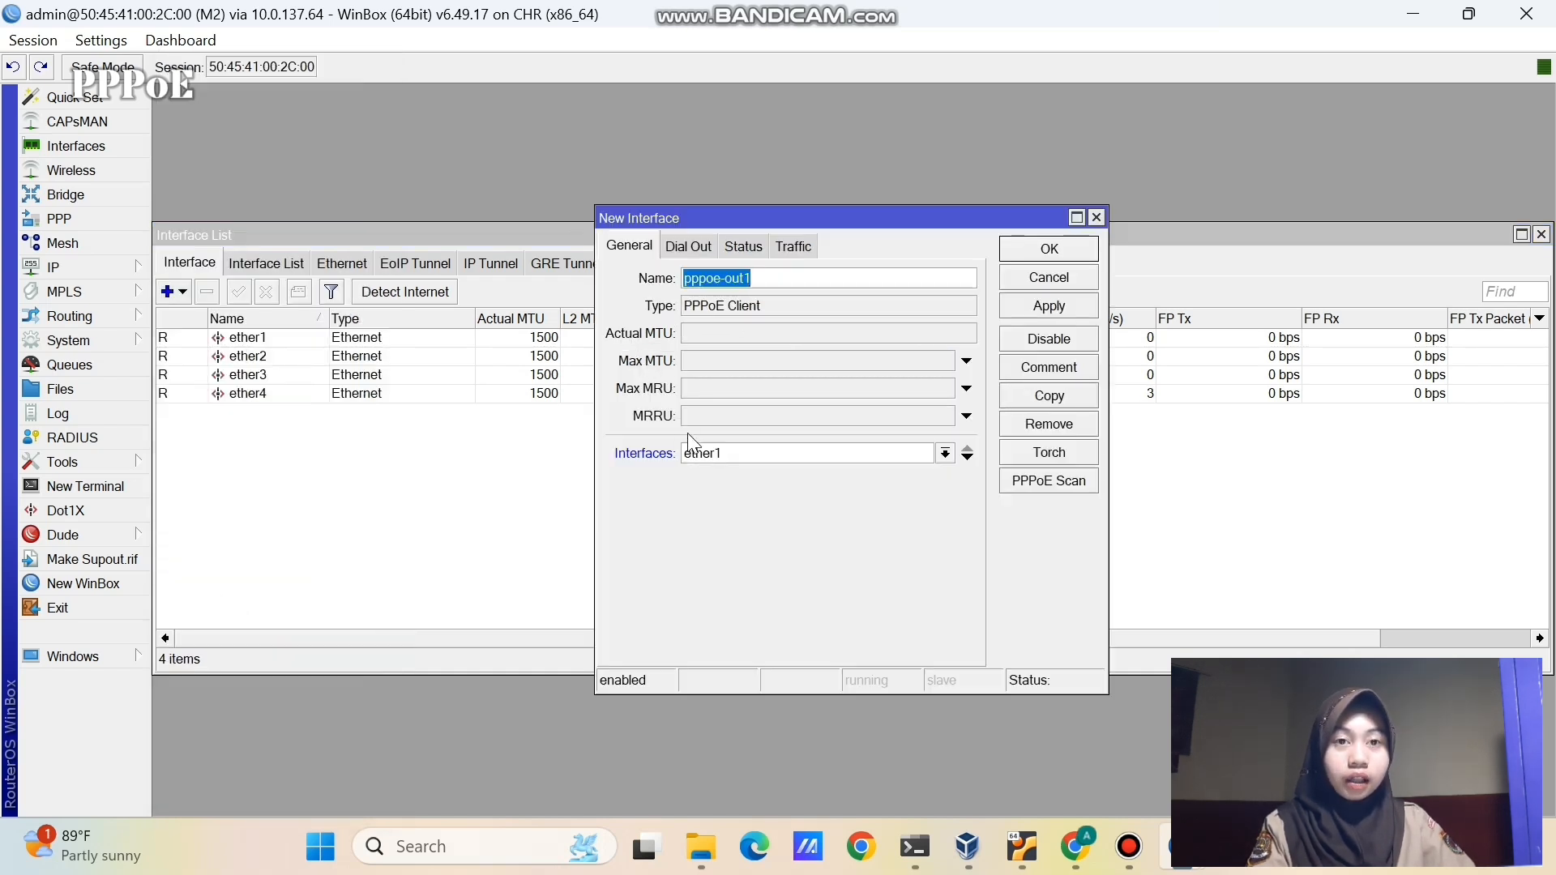
pyautogui.click(736, 452)
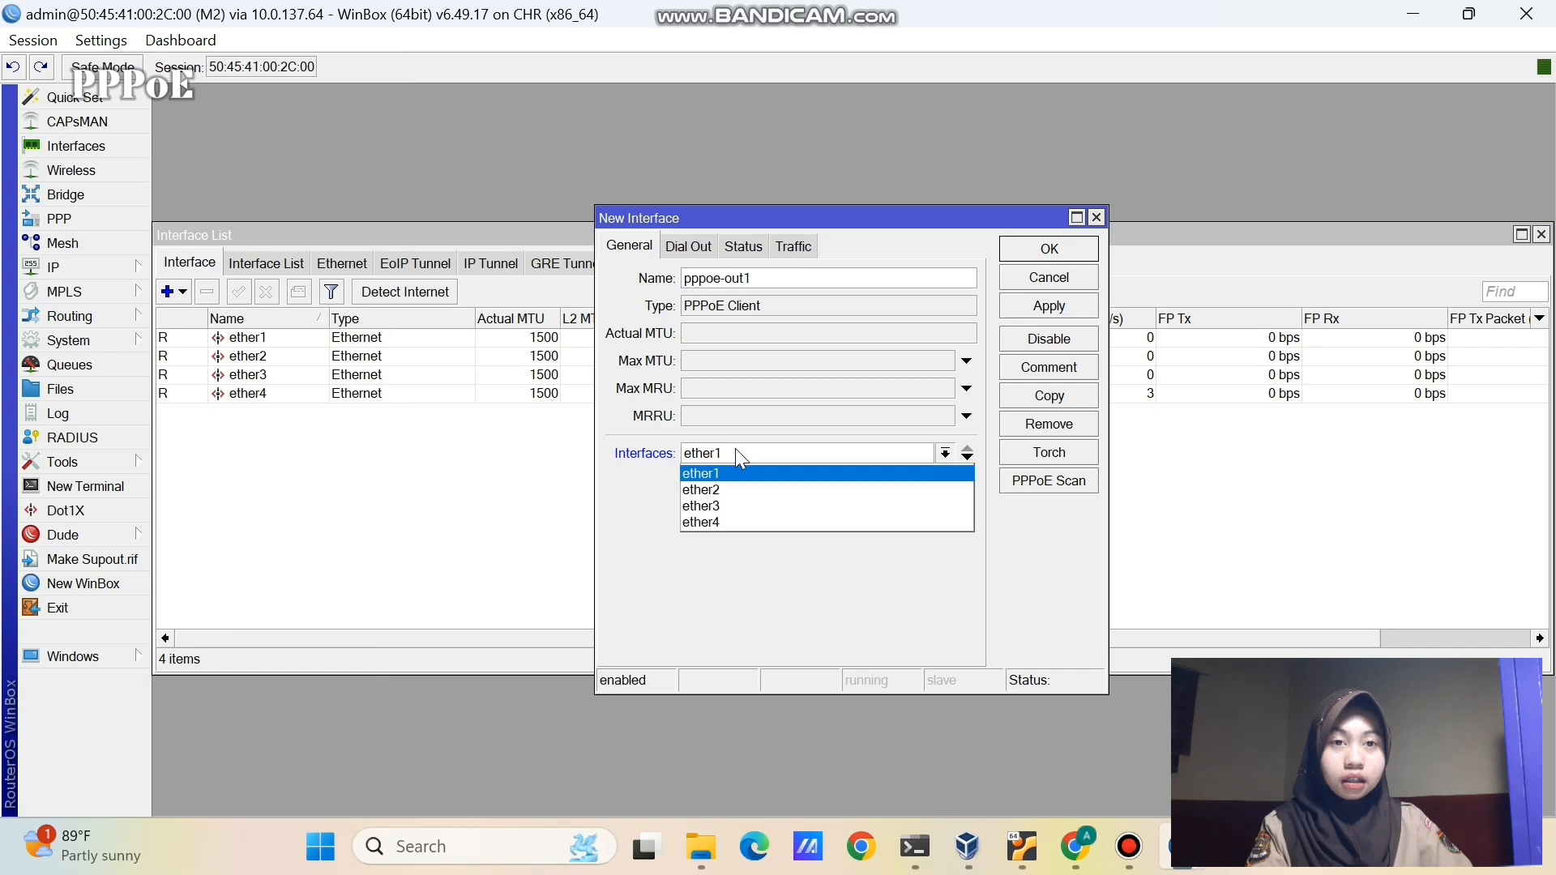
pyautogui.click(737, 451)
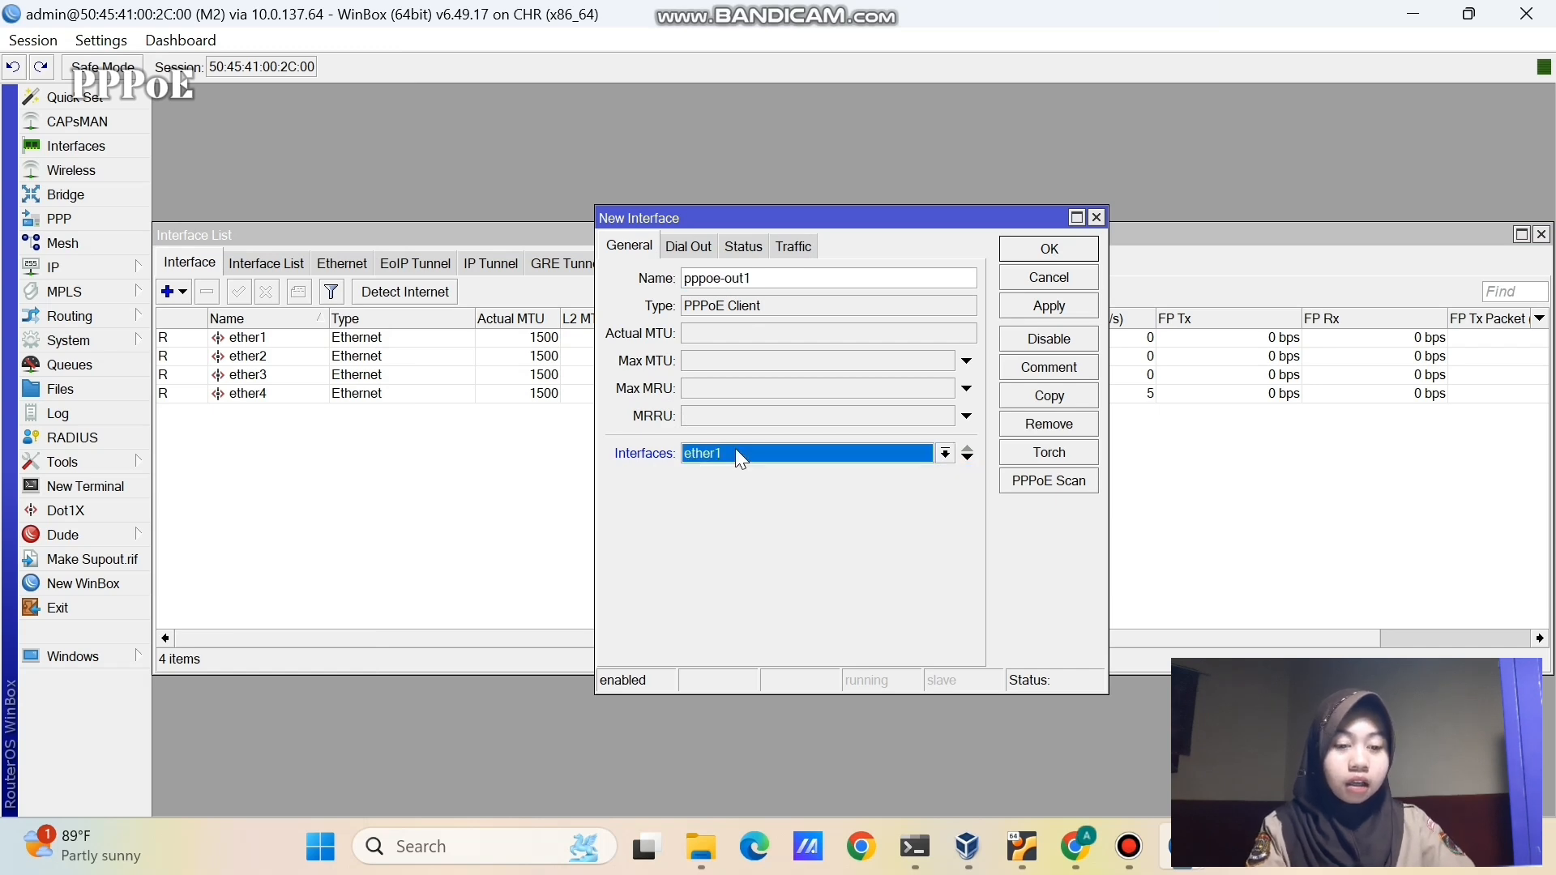
# - Set dial-out user user-pppoe with its password, enable Use Peer DNS, and save the client
pyautogui.click(683, 247)
pyautogui.click(762, 341)
pyautogui.write('u')
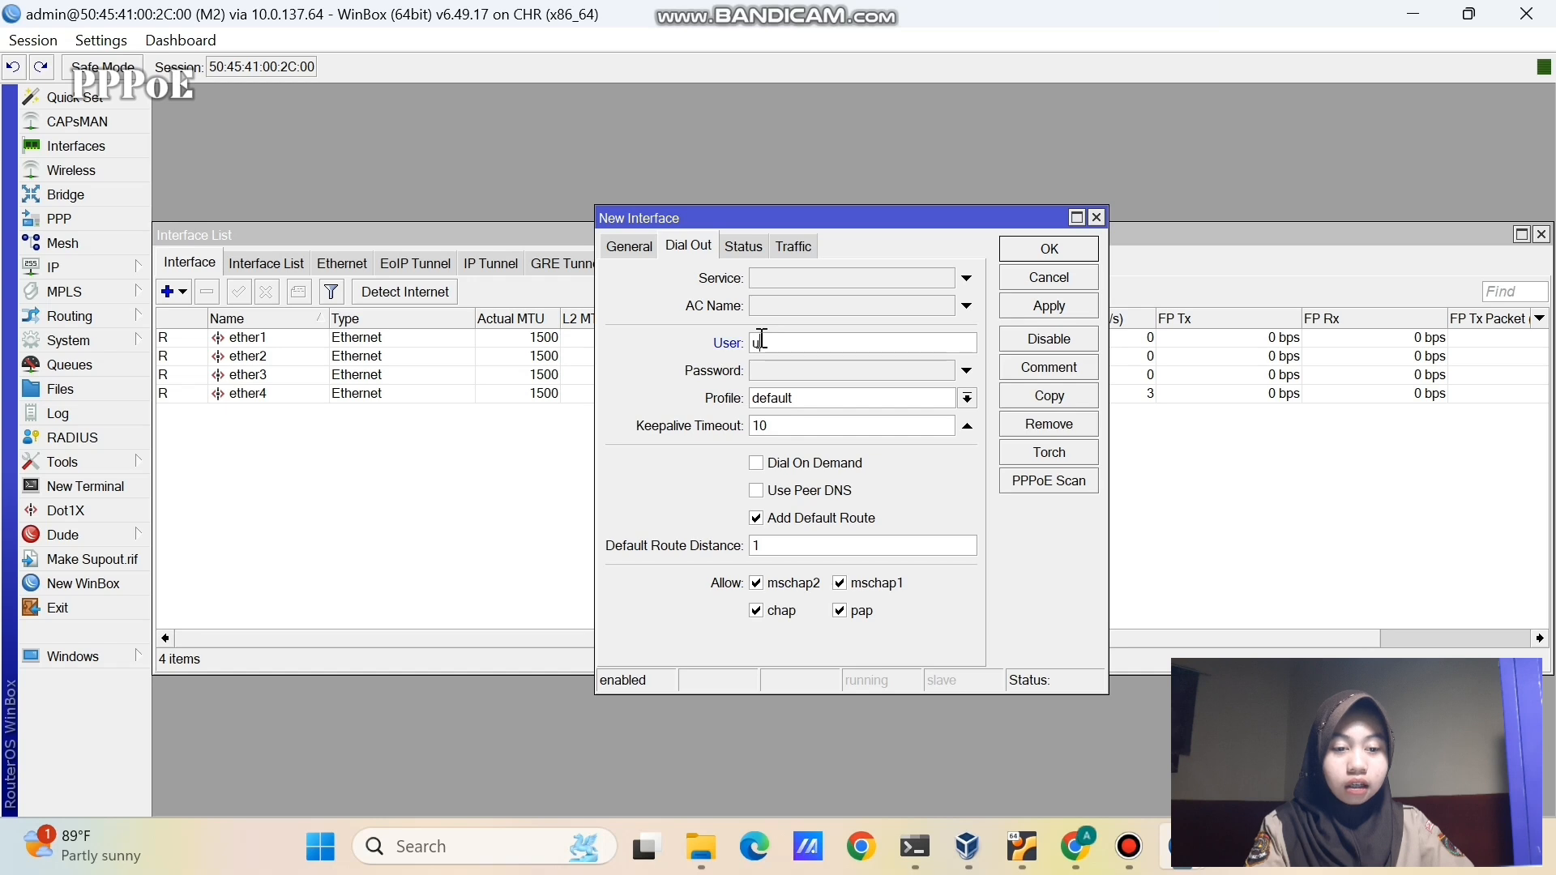
pyautogui.write('ser-pppoe')
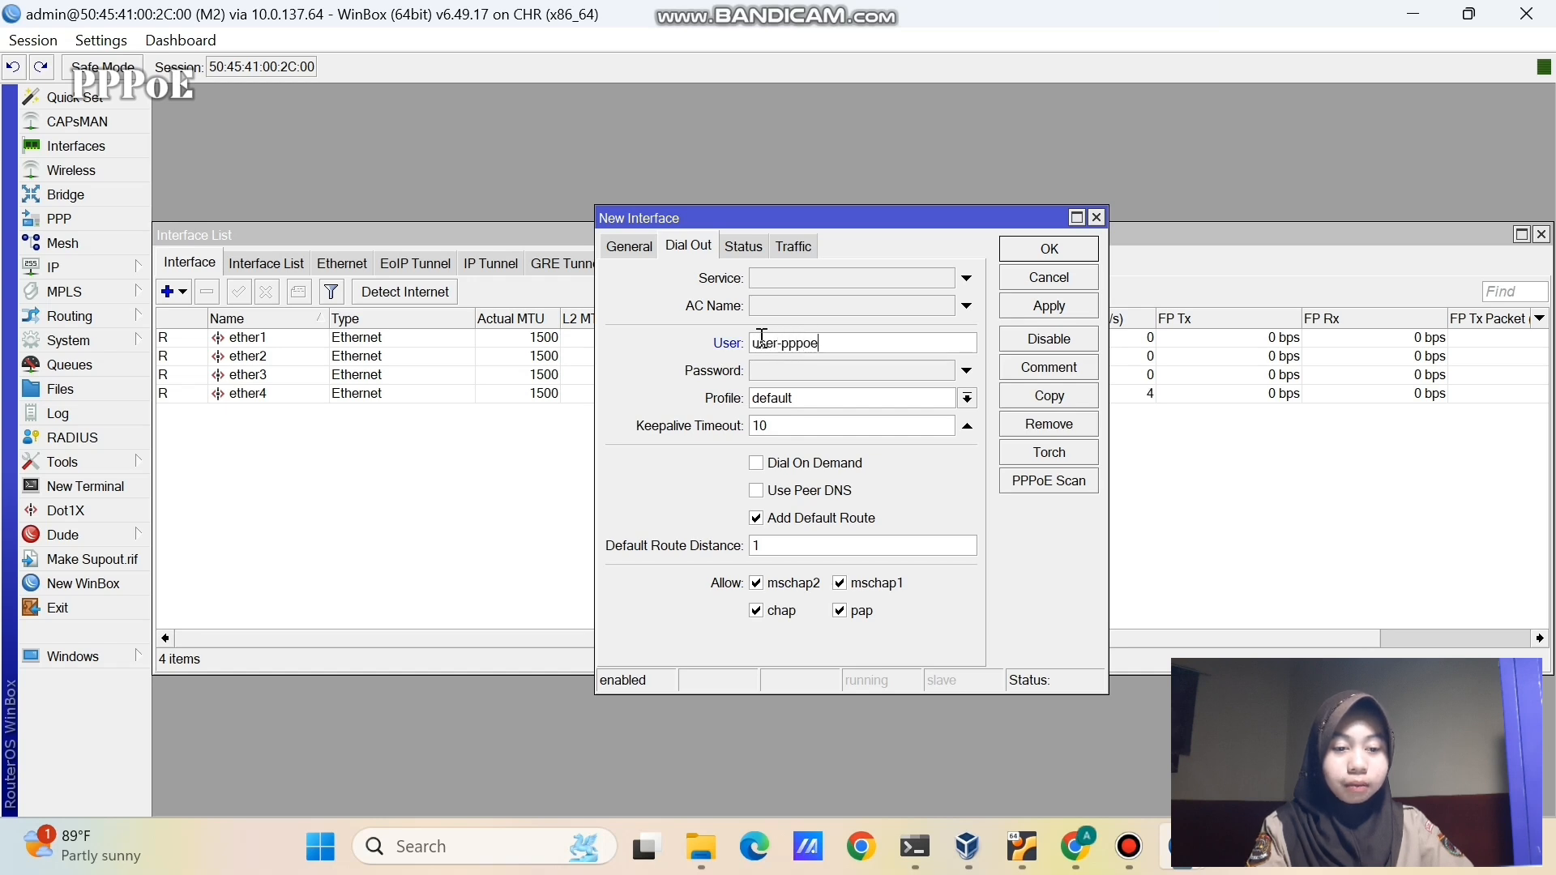
pyautogui.click(775, 369)
pyautogui.write('***')
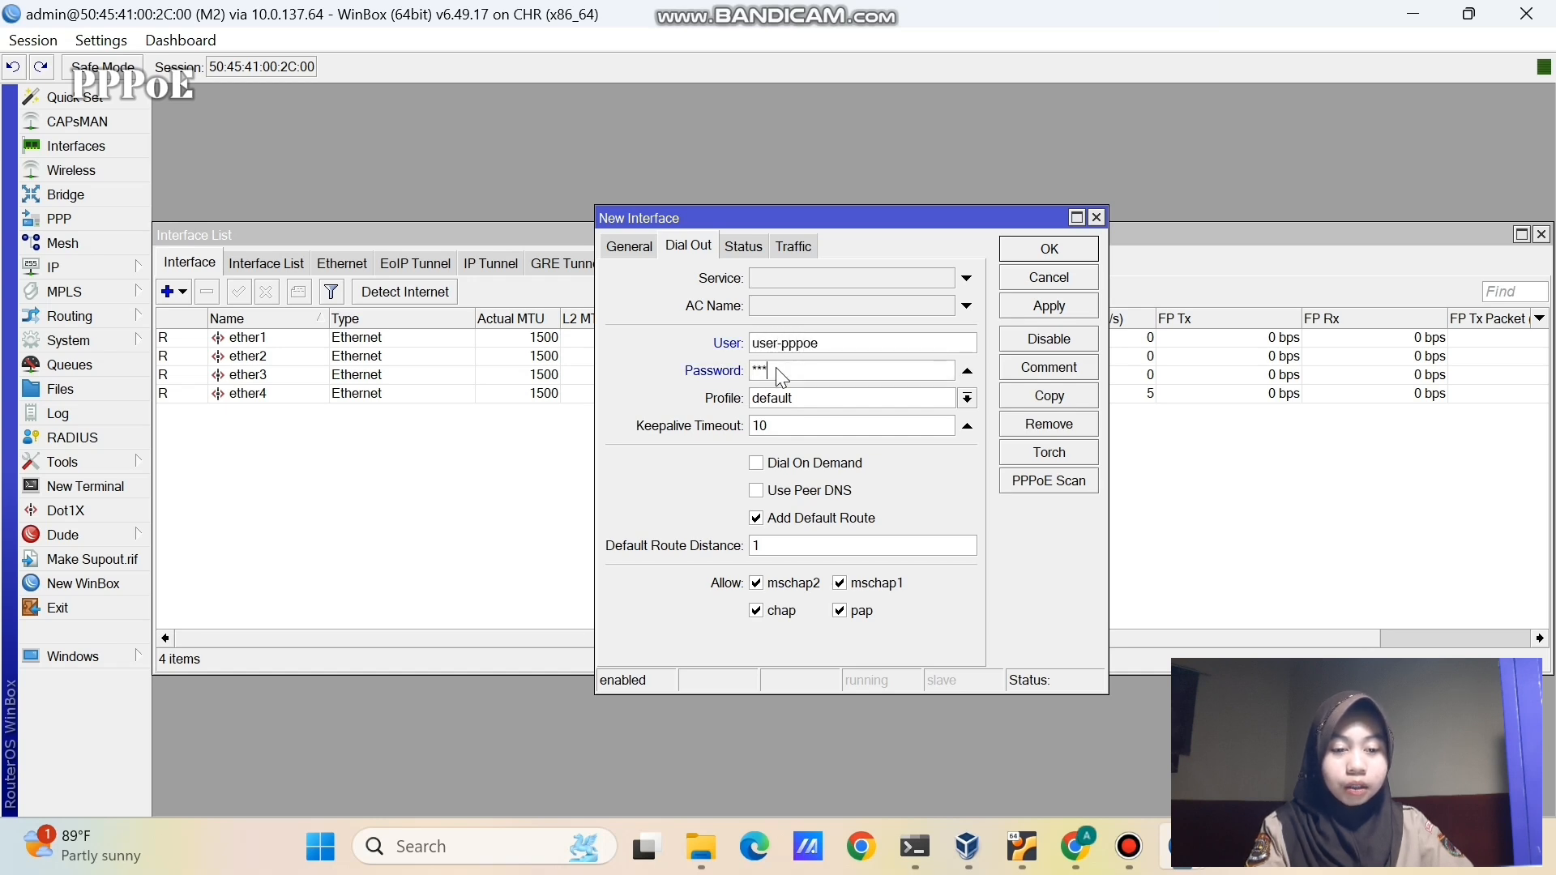
pyautogui.click(753, 491)
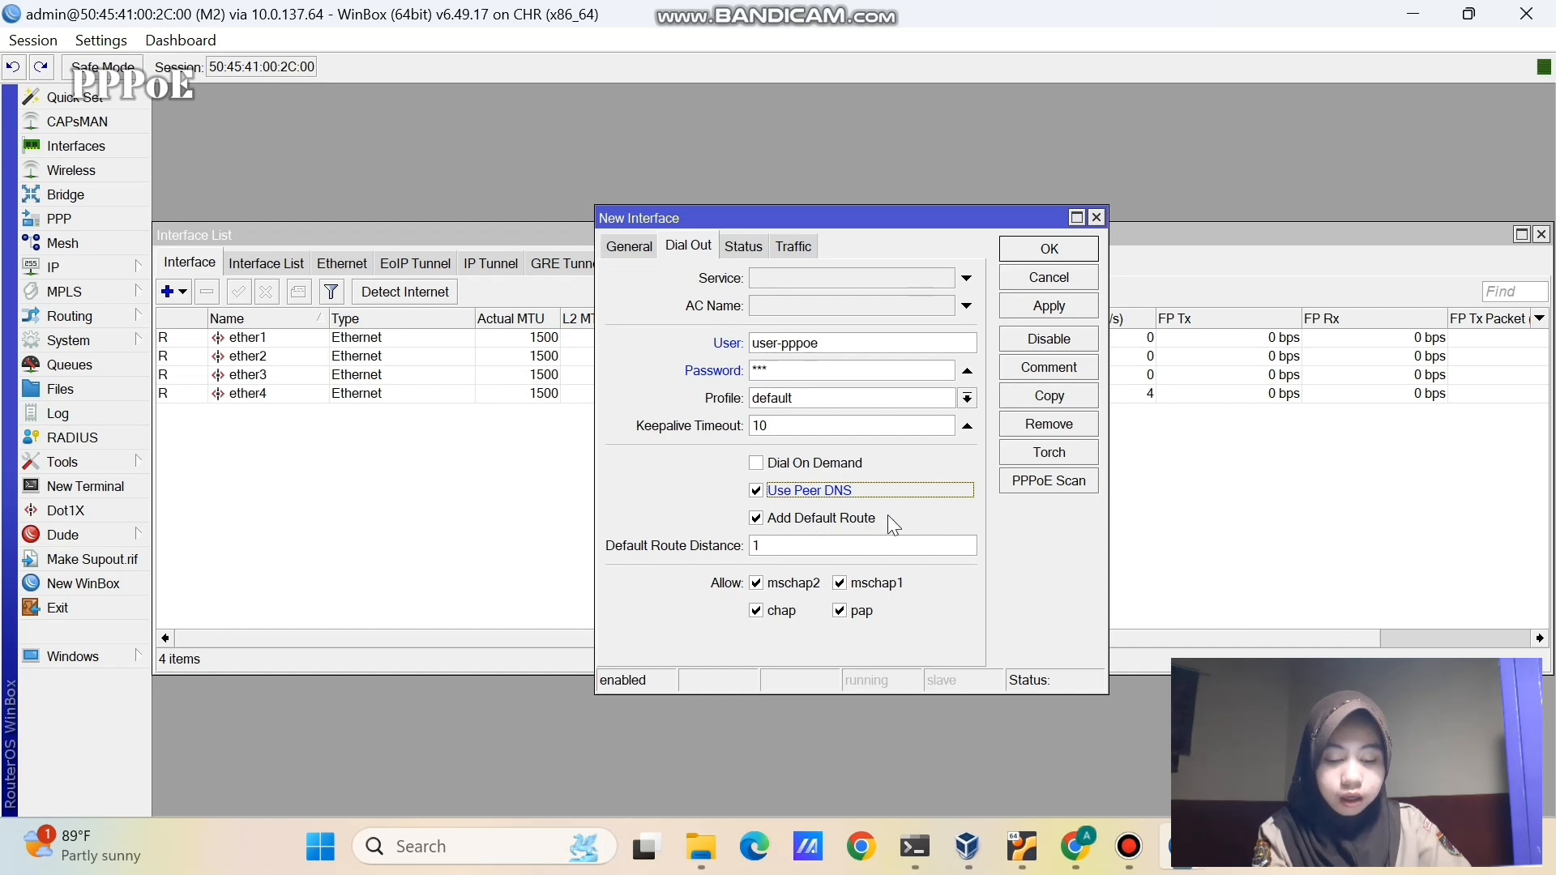
pyautogui.click(1031, 302)
pyautogui.click(1027, 249)
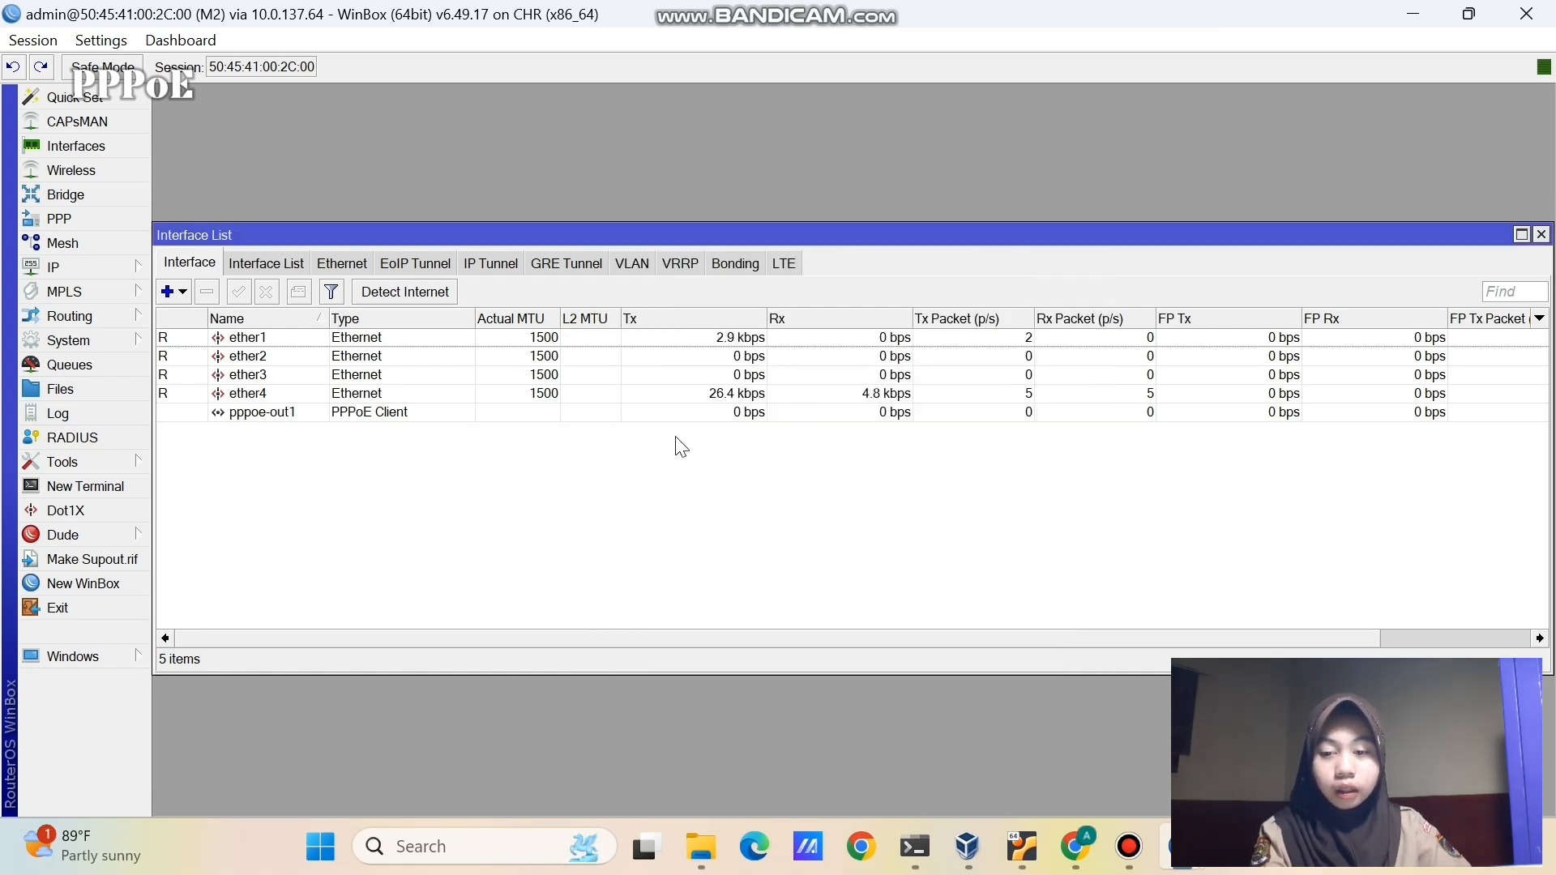
# - Inspect the pppoe-out1 disconnection entry in M2's log
pyautogui.click(128, 415)
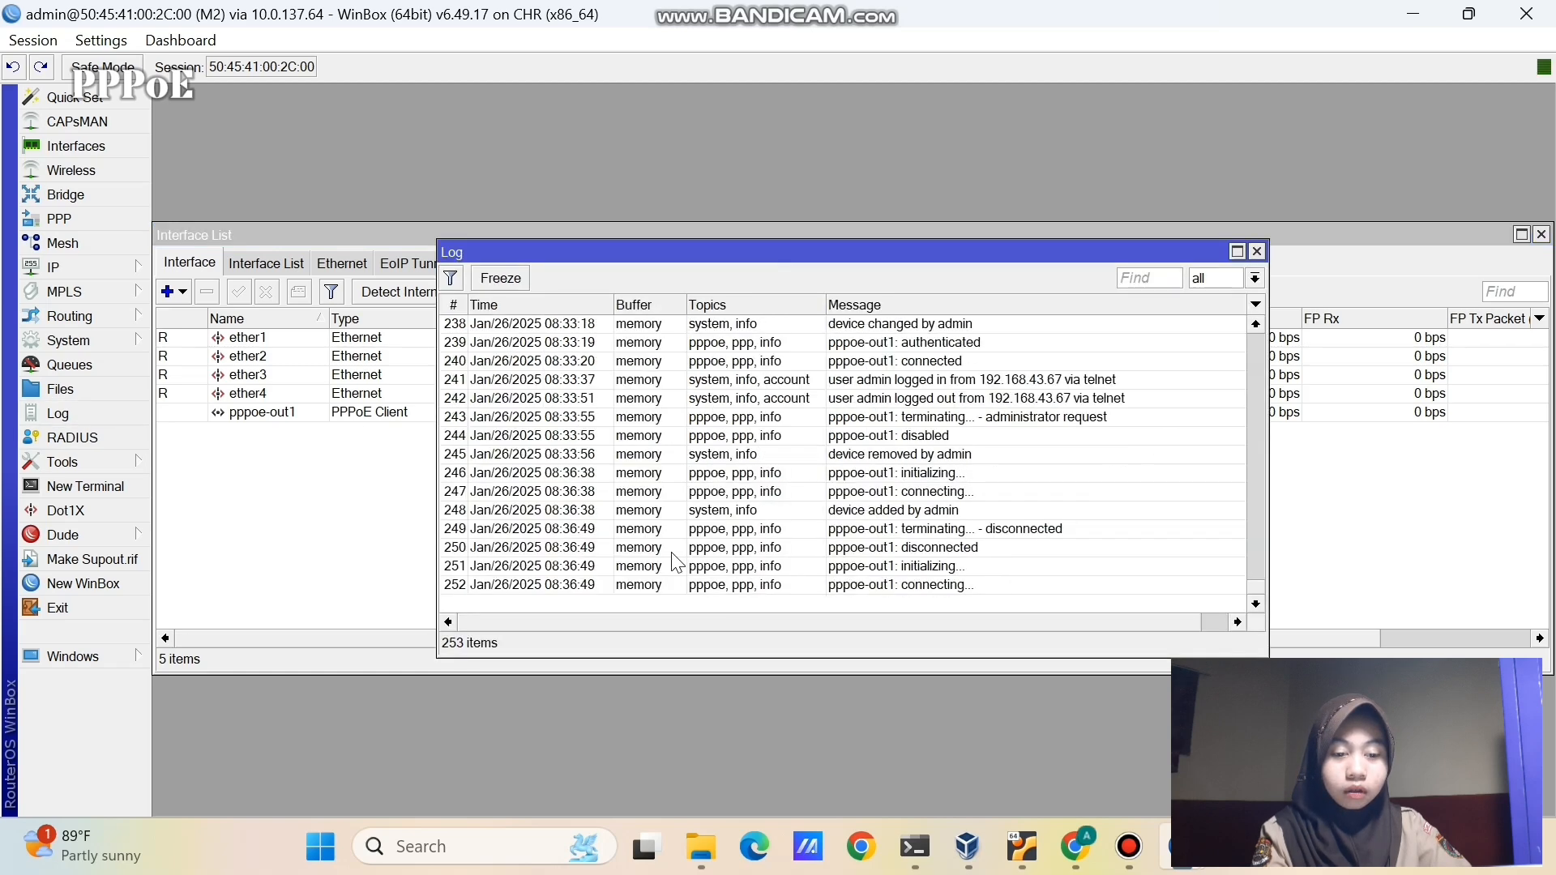
pyautogui.click(832, 530)
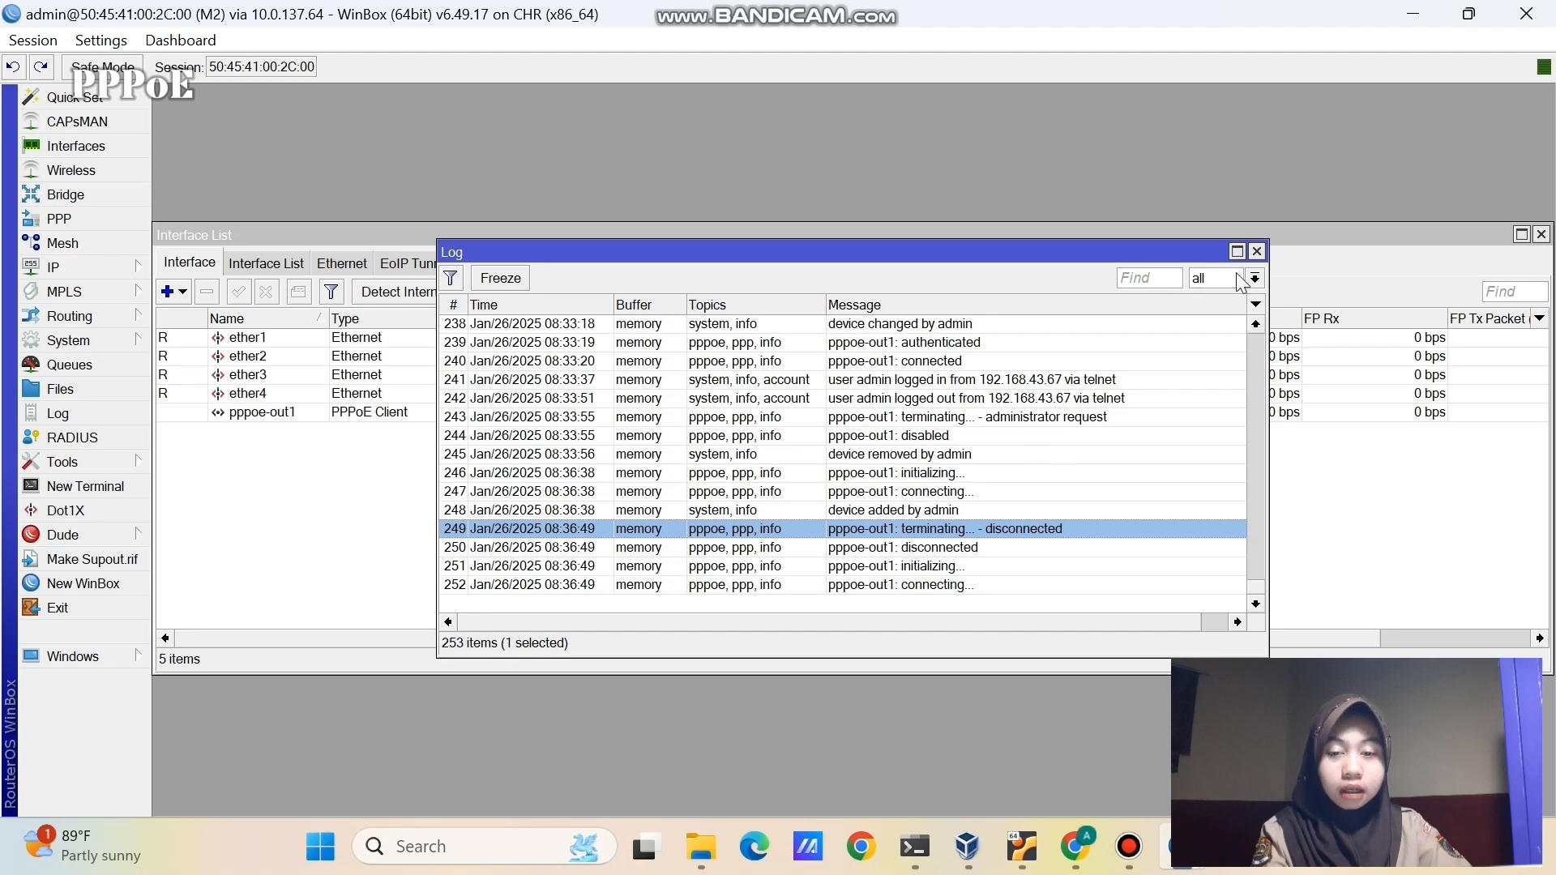
pyautogui.click(1256, 251)
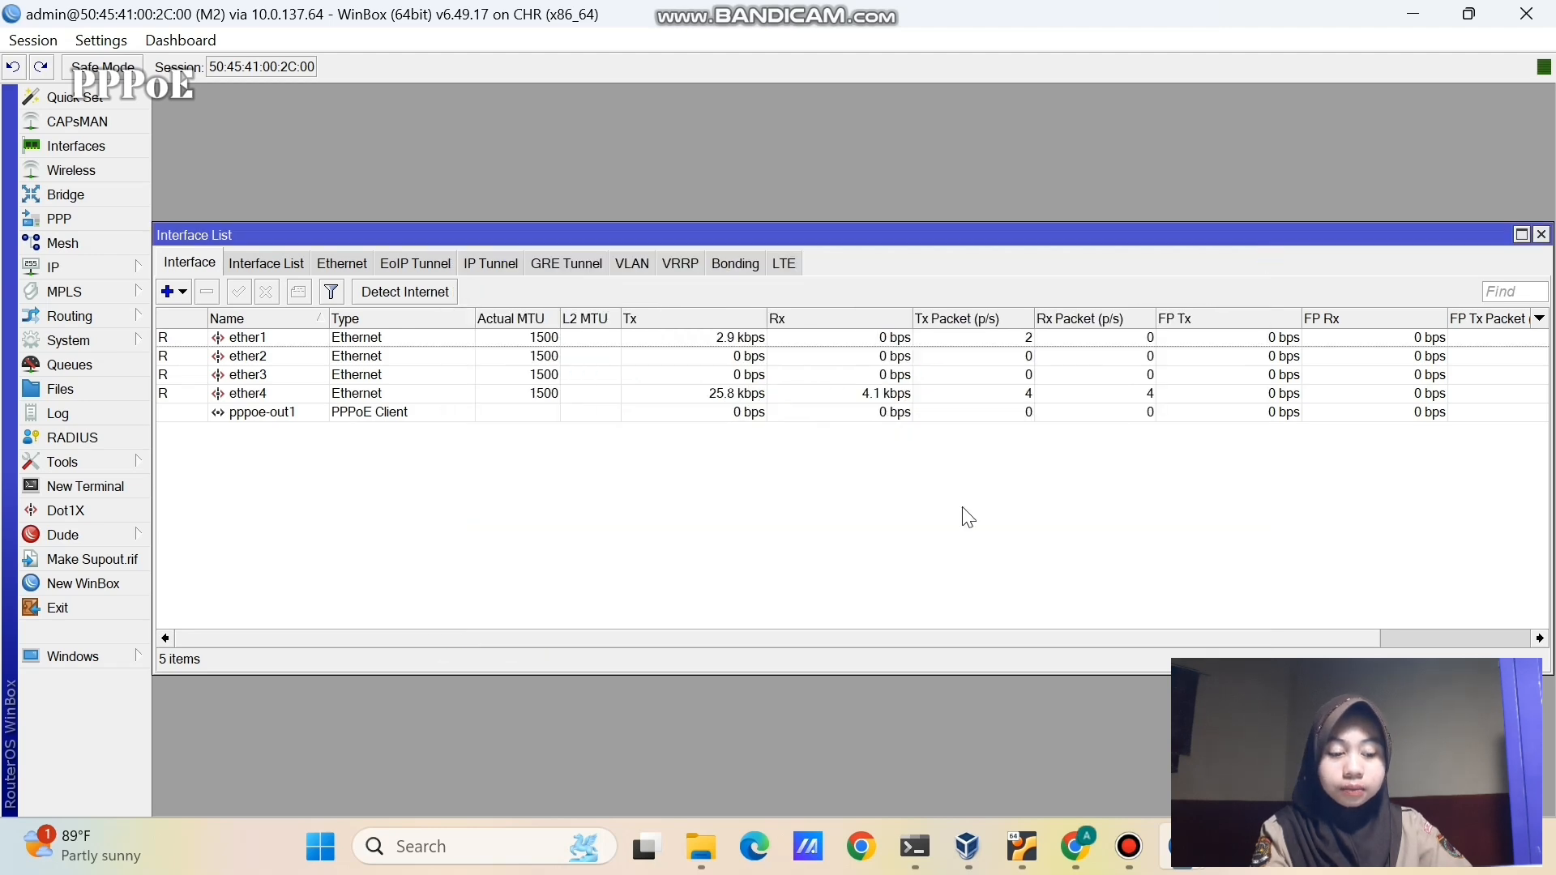
# - On M1, review the PPPoE user's secret without changing it
pyautogui.moveTo(1183, 847)
pyautogui.click(1120, 751)
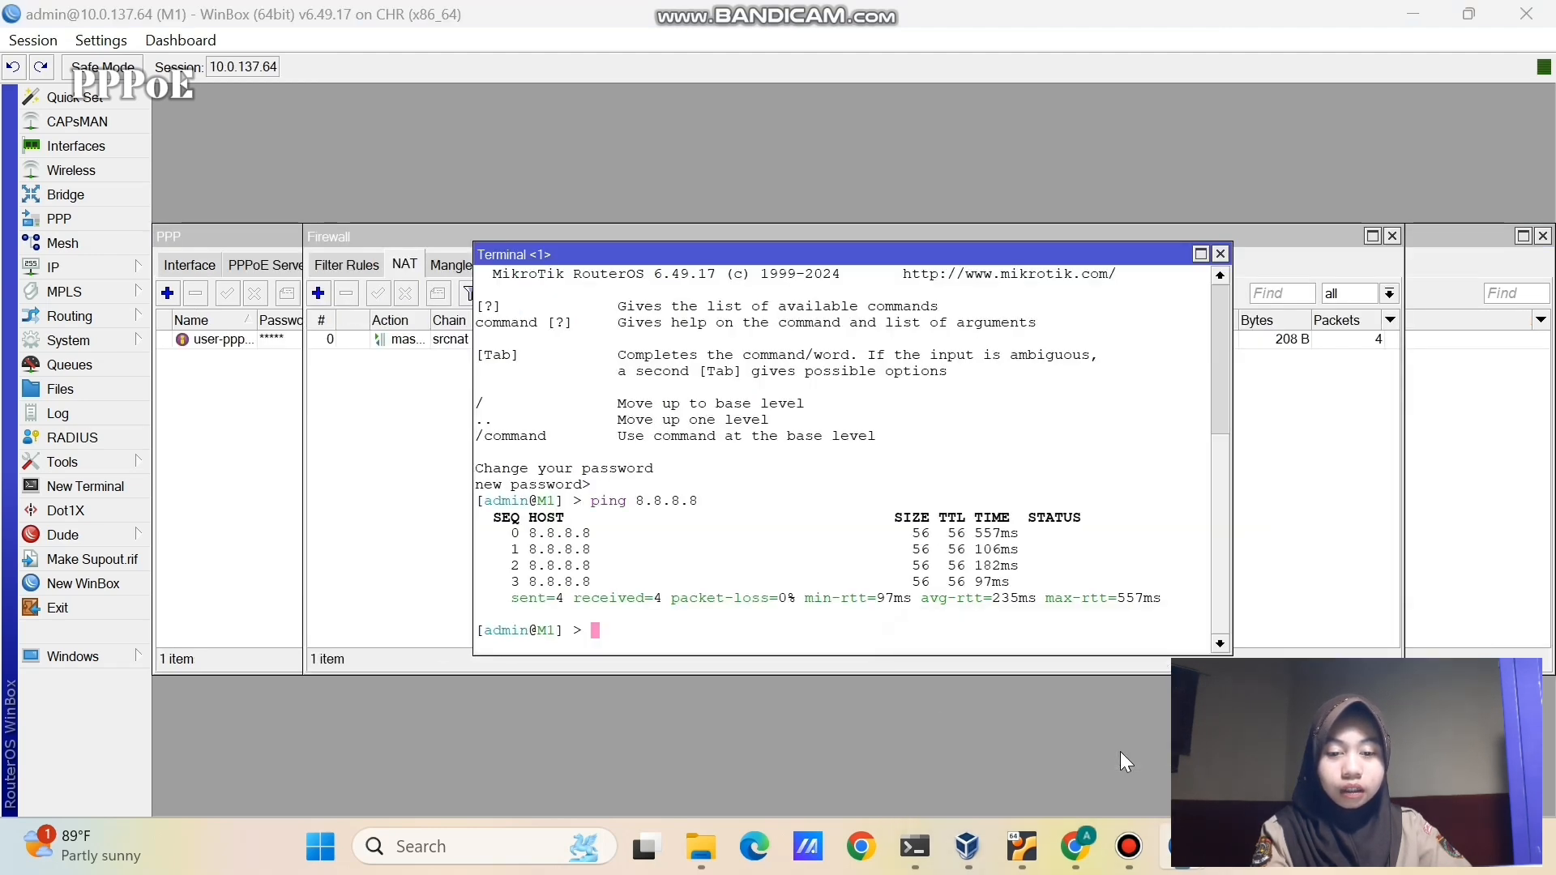
pyautogui.click(266, 484)
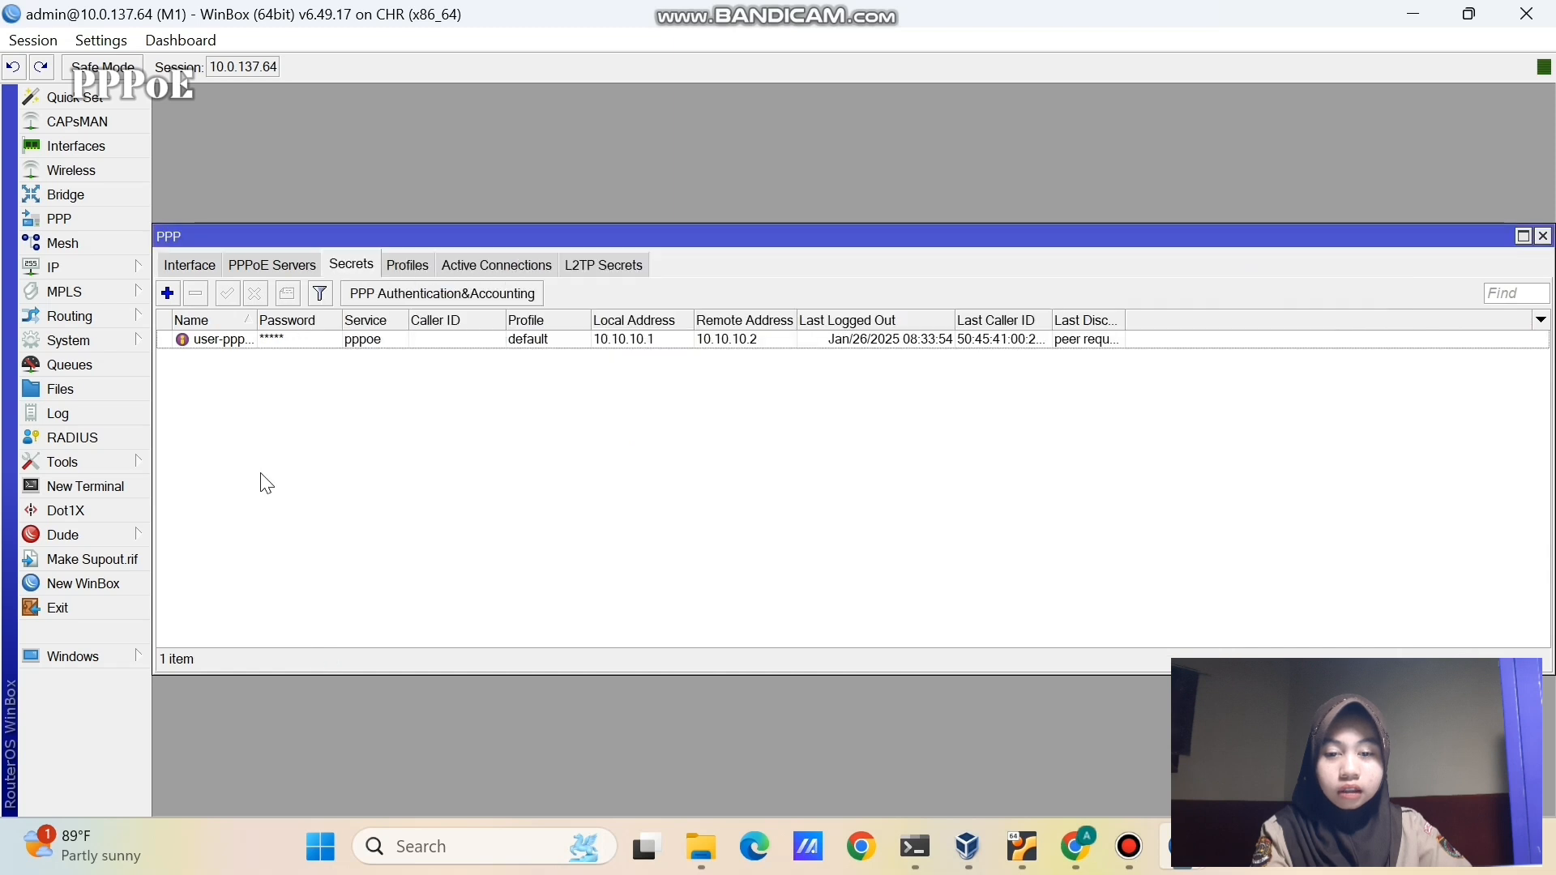
pyautogui.doubleClick(272, 339)
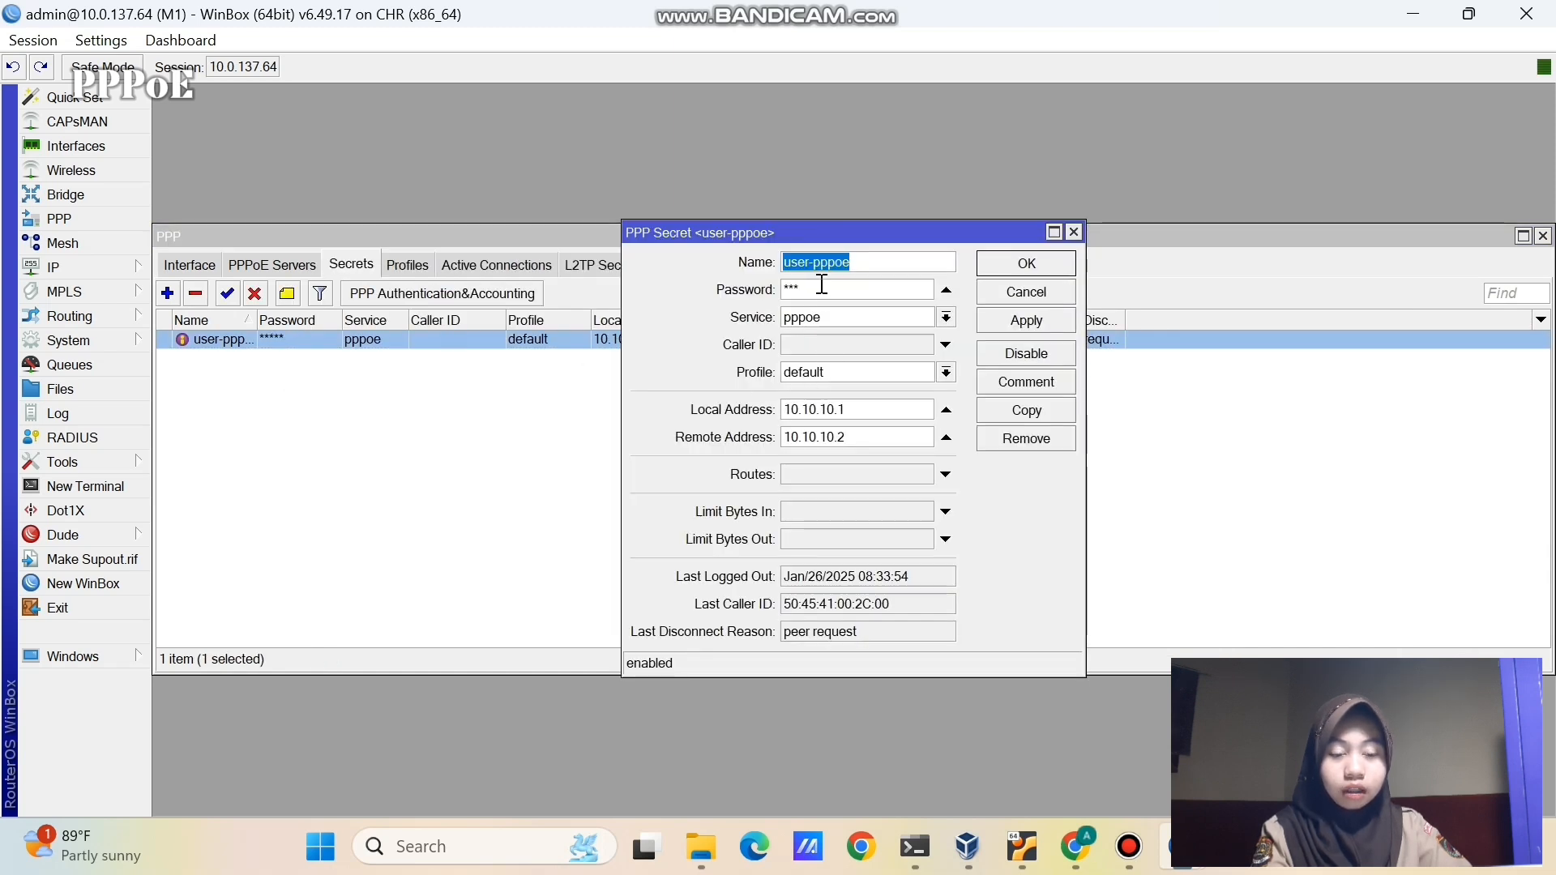
pyautogui.click(1026, 262)
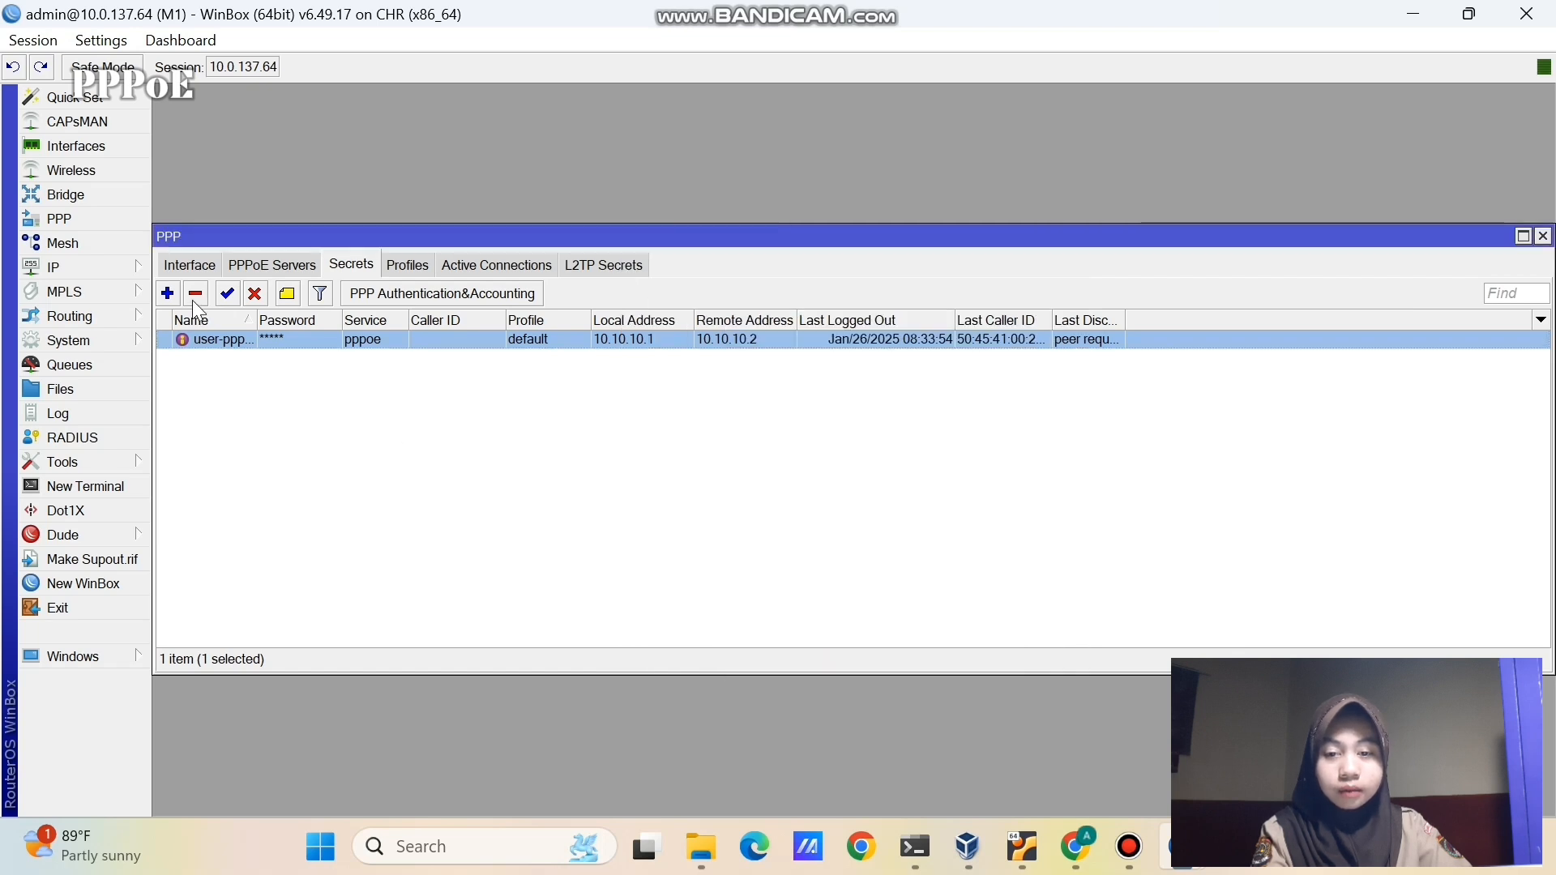
# - Check the service1 PPPoE server settings, then return to M2's interface list
pyautogui.click(276, 267)
pyautogui.doubleClick(279, 342)
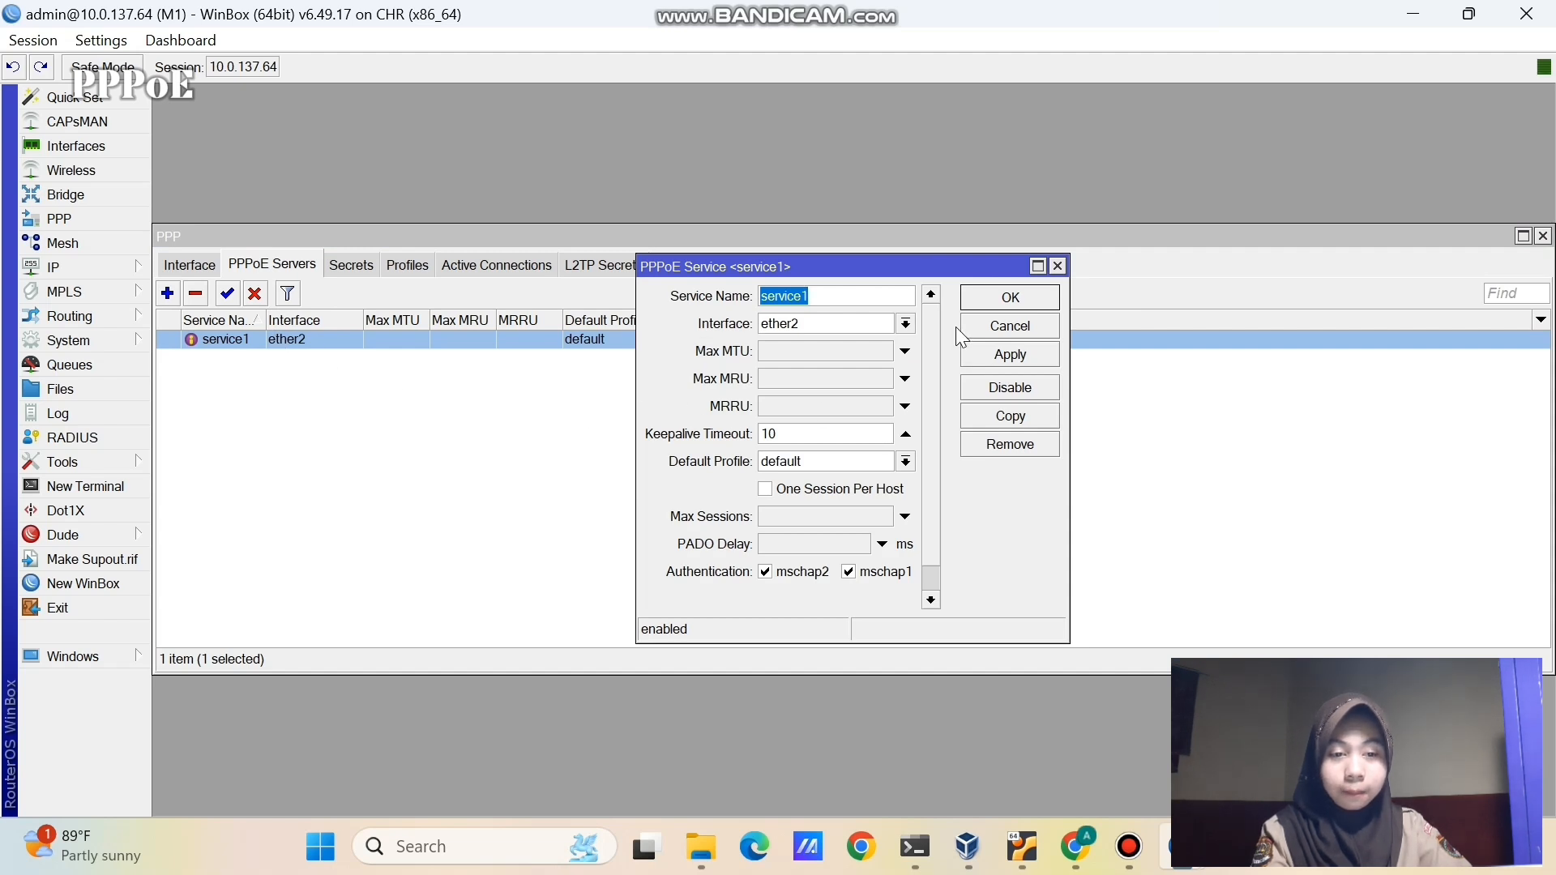
pyautogui.click(989, 298)
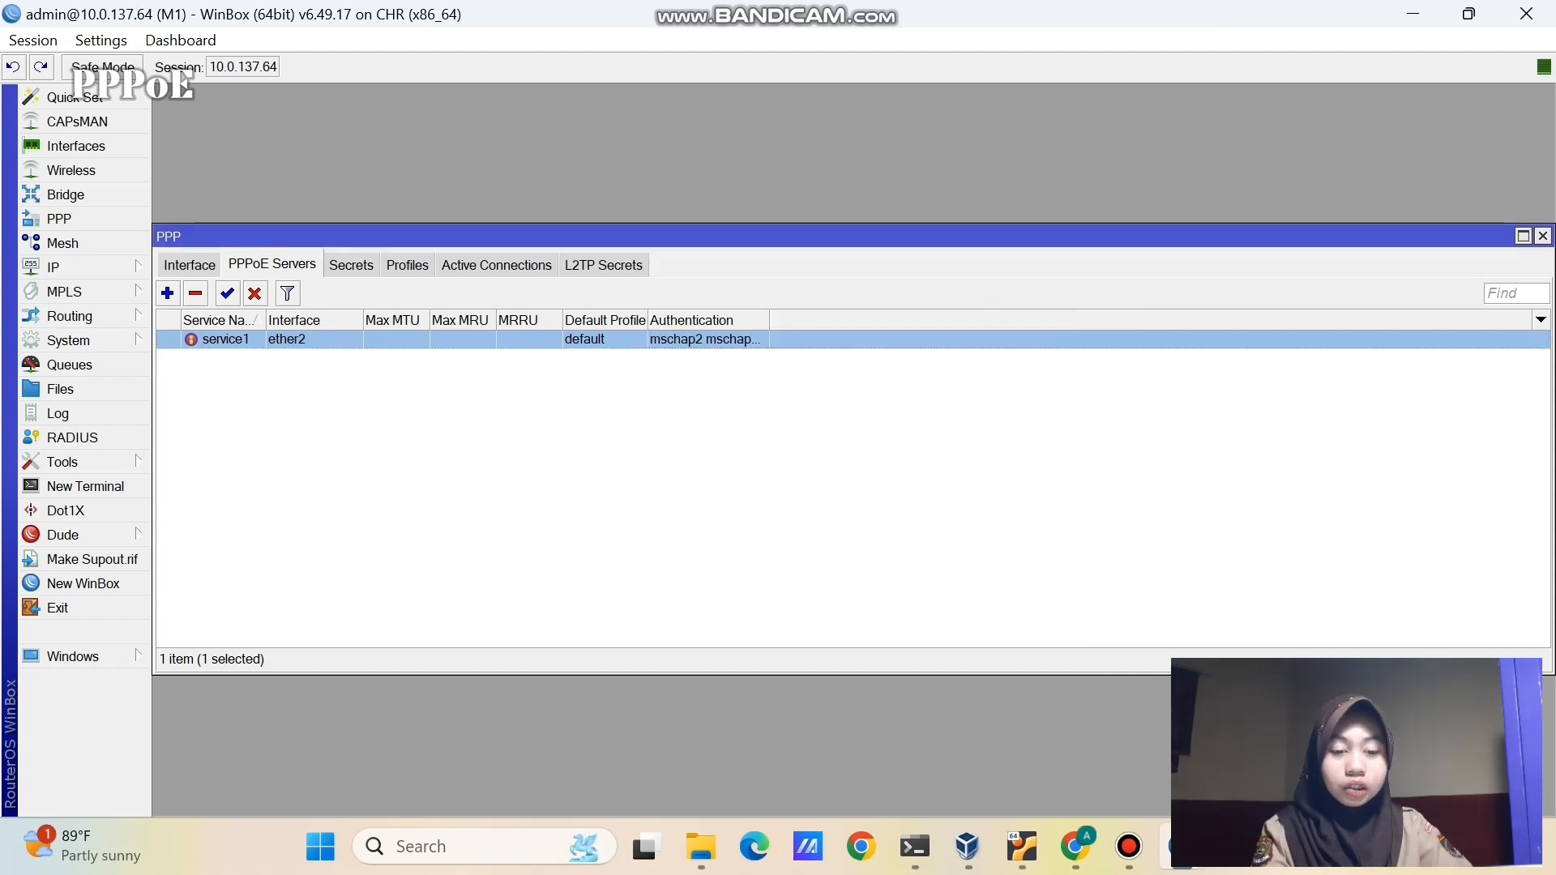
pyautogui.moveTo(1181, 847)
pyautogui.click(1264, 729)
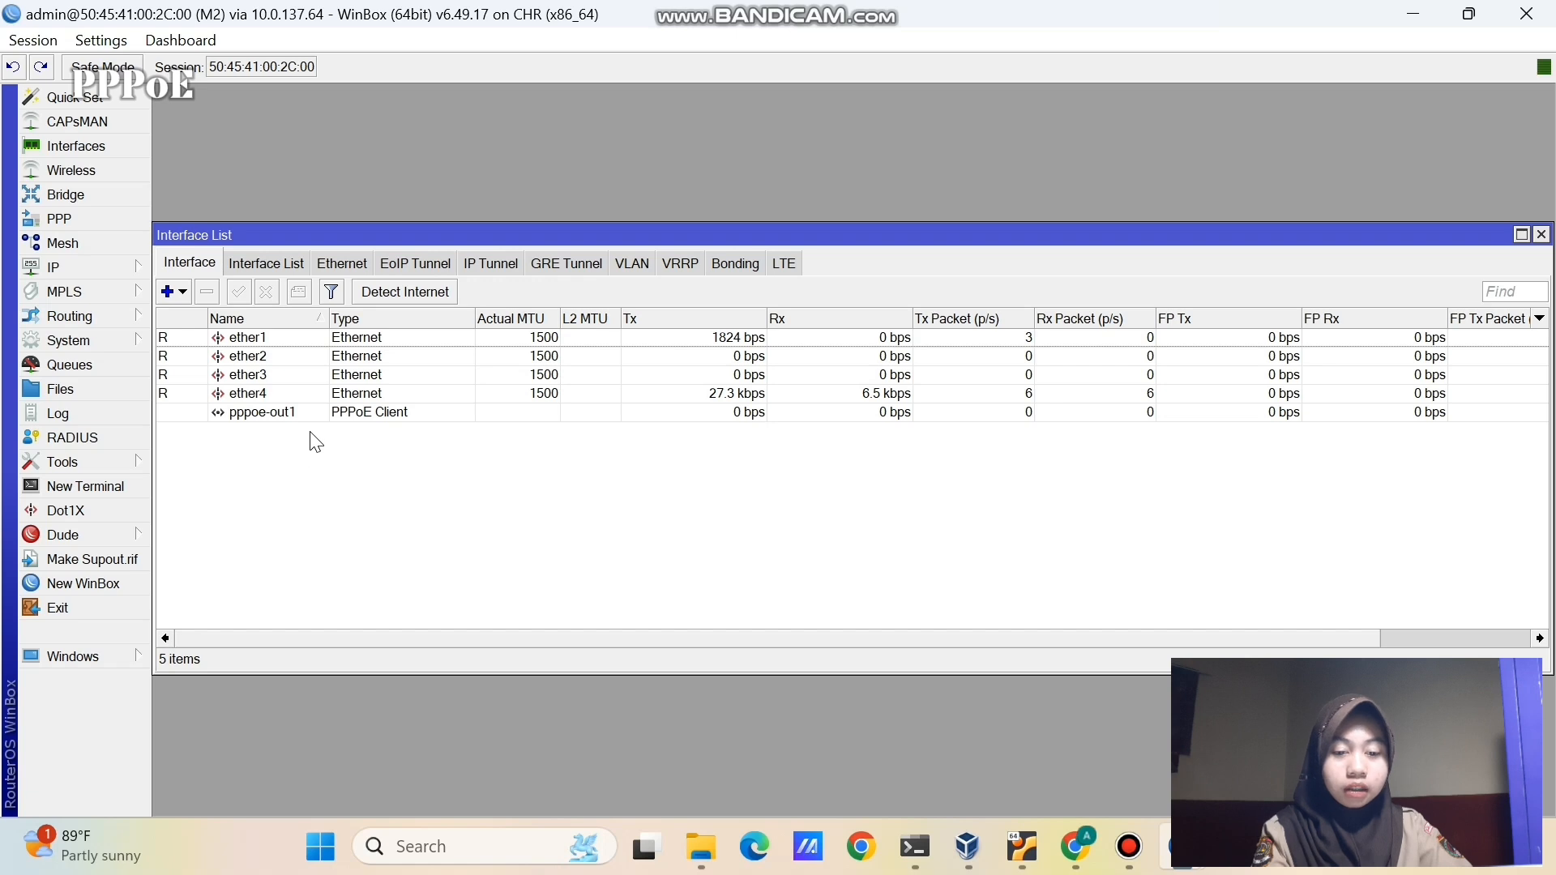
# - Bind the pppoe-out1 client to ether2 and save it
pyautogui.doubleClick(353, 414)
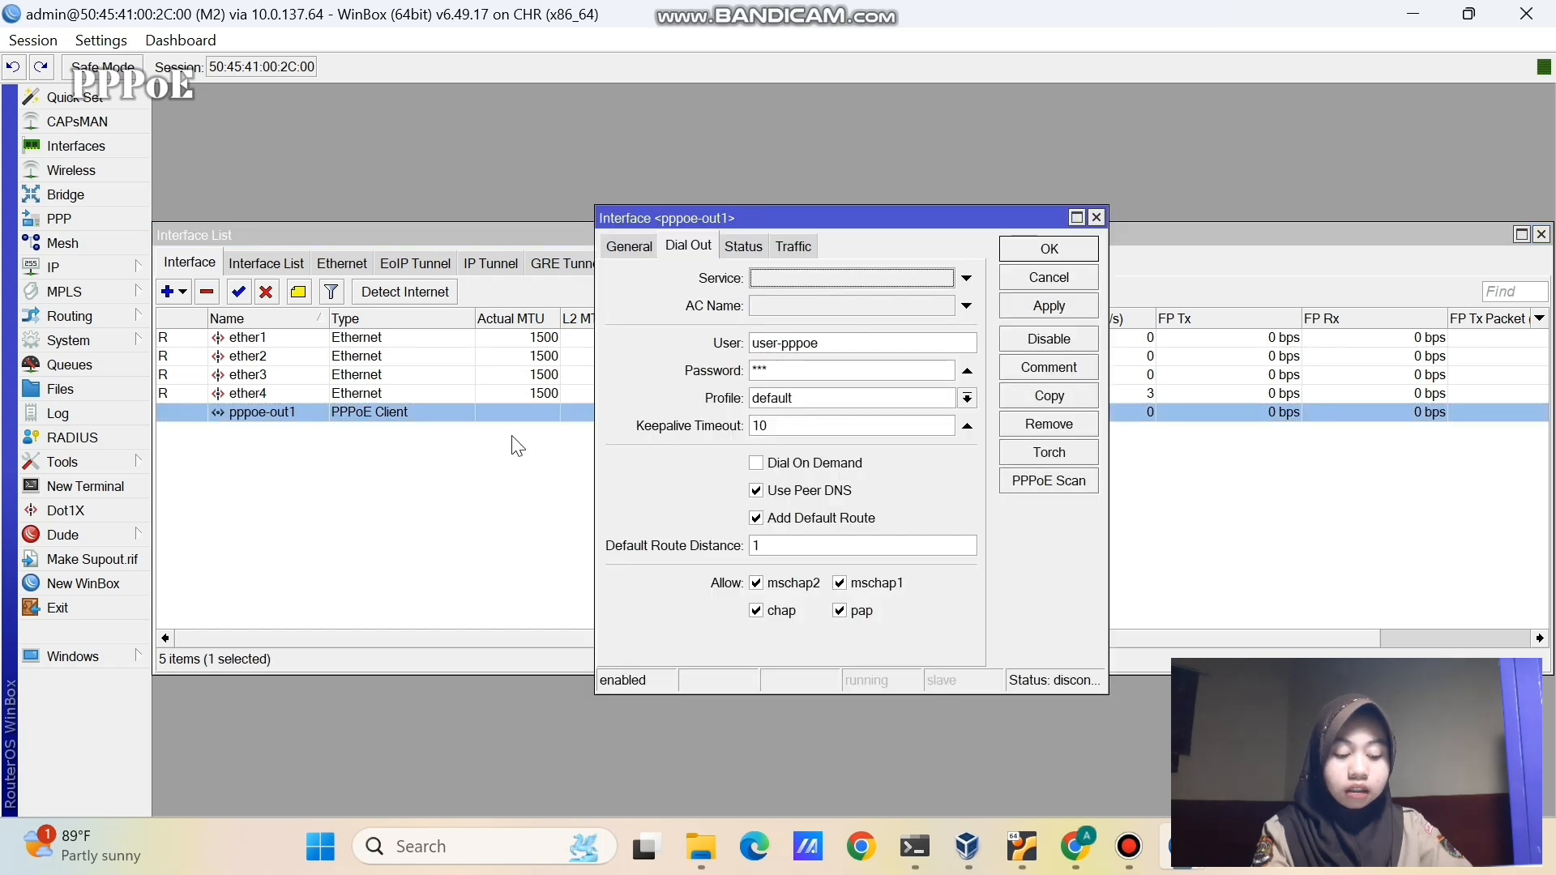
pyautogui.click(630, 246)
pyautogui.click(703, 457)
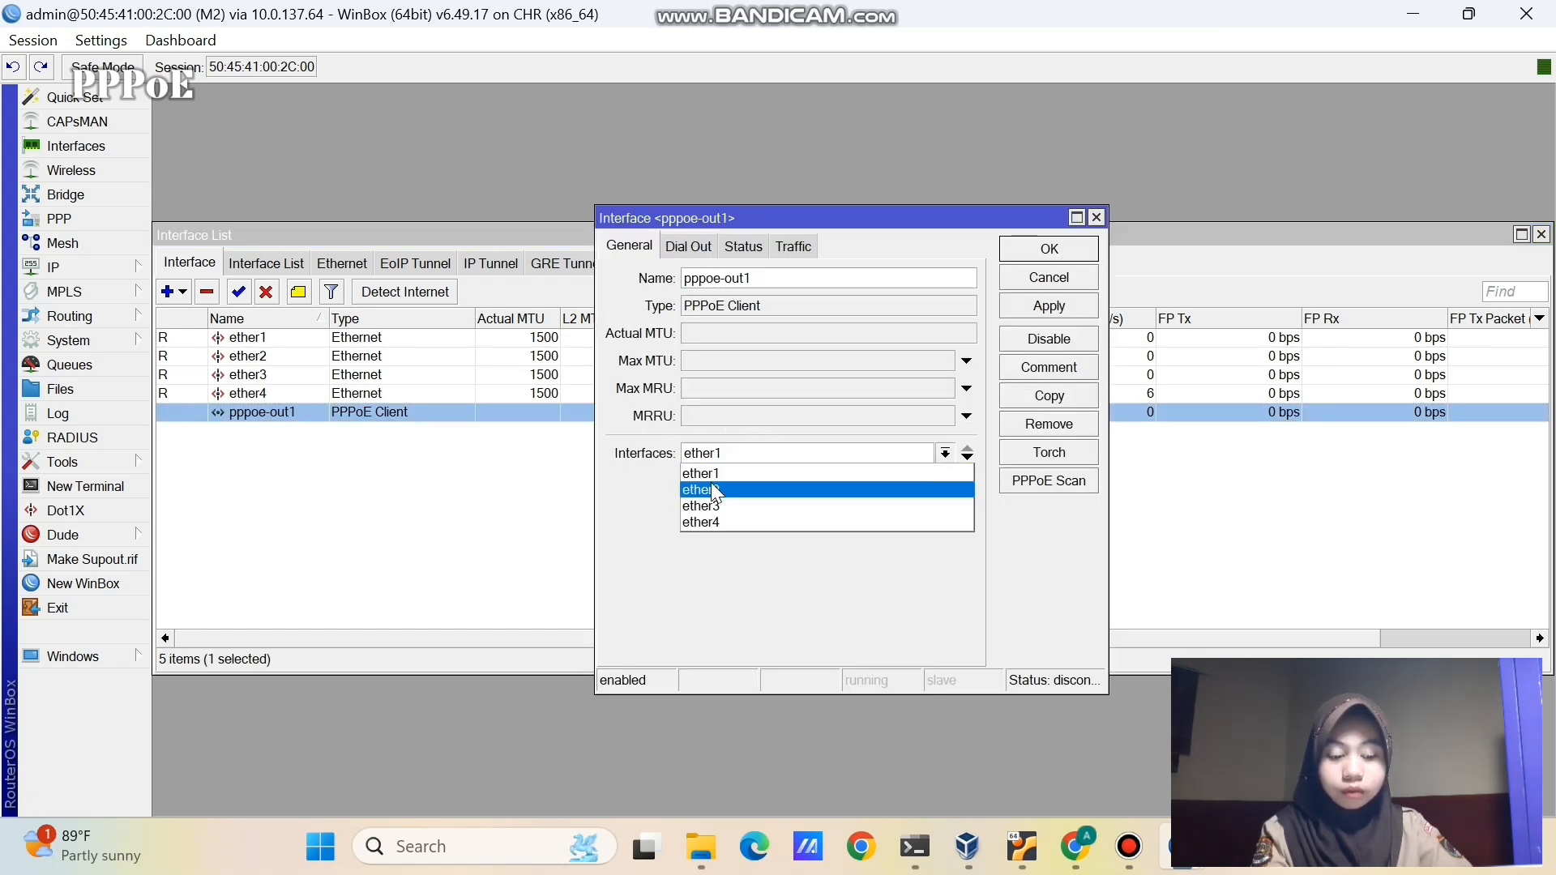
pyautogui.click(712, 488)
pyautogui.click(1037, 305)
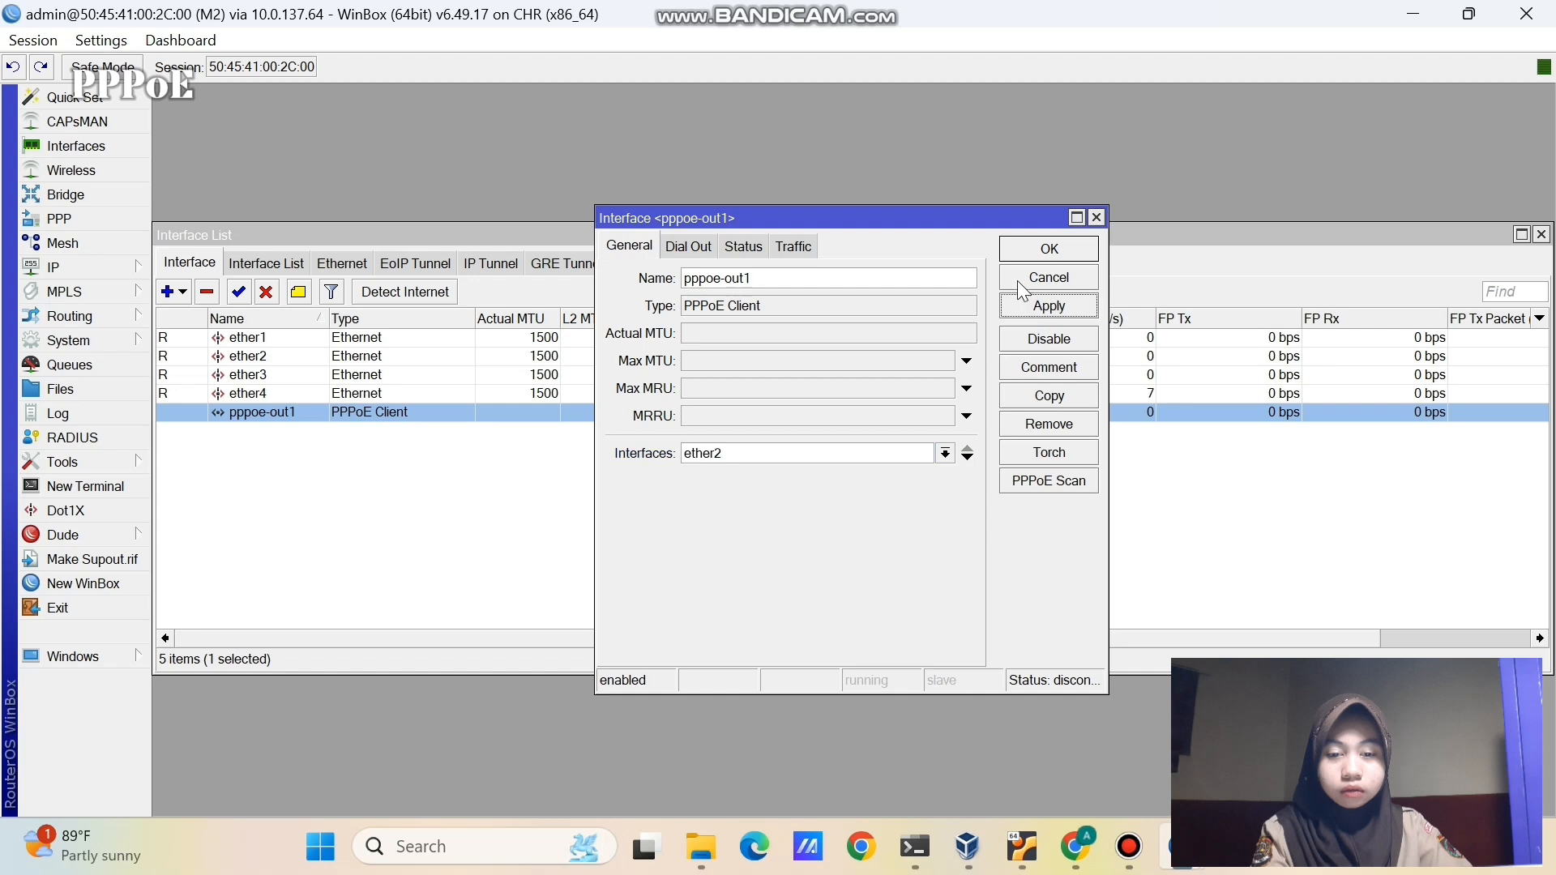
pyautogui.click(1023, 247)
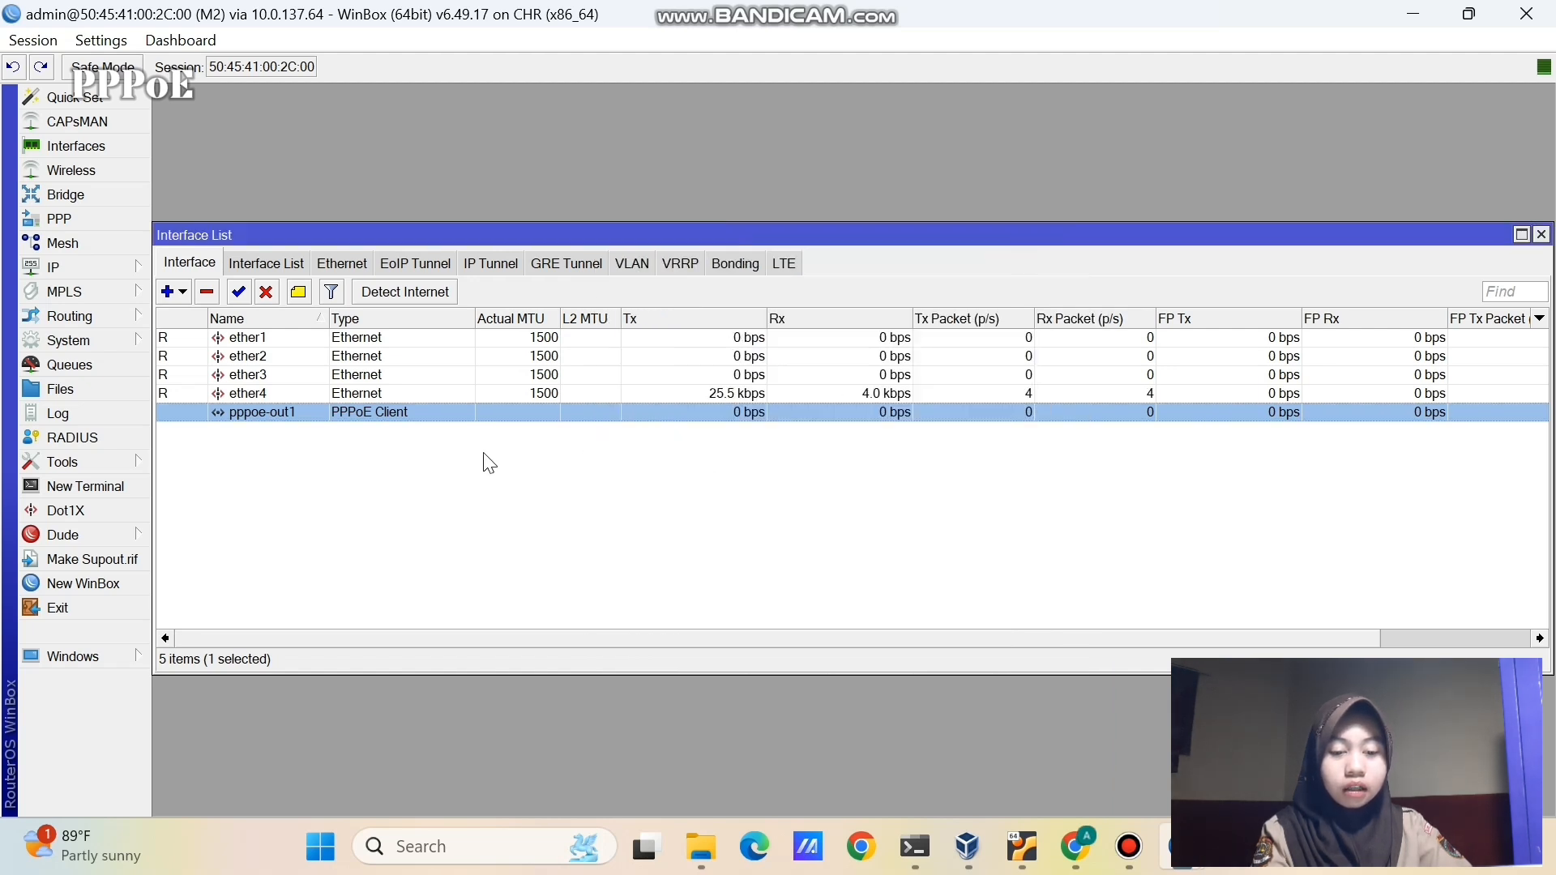
# - Rebind pppoe-out1 to ether4 so it comes up running with MTU 1480
pyautogui.doubleClick(378, 411)
pyautogui.click(791, 453)
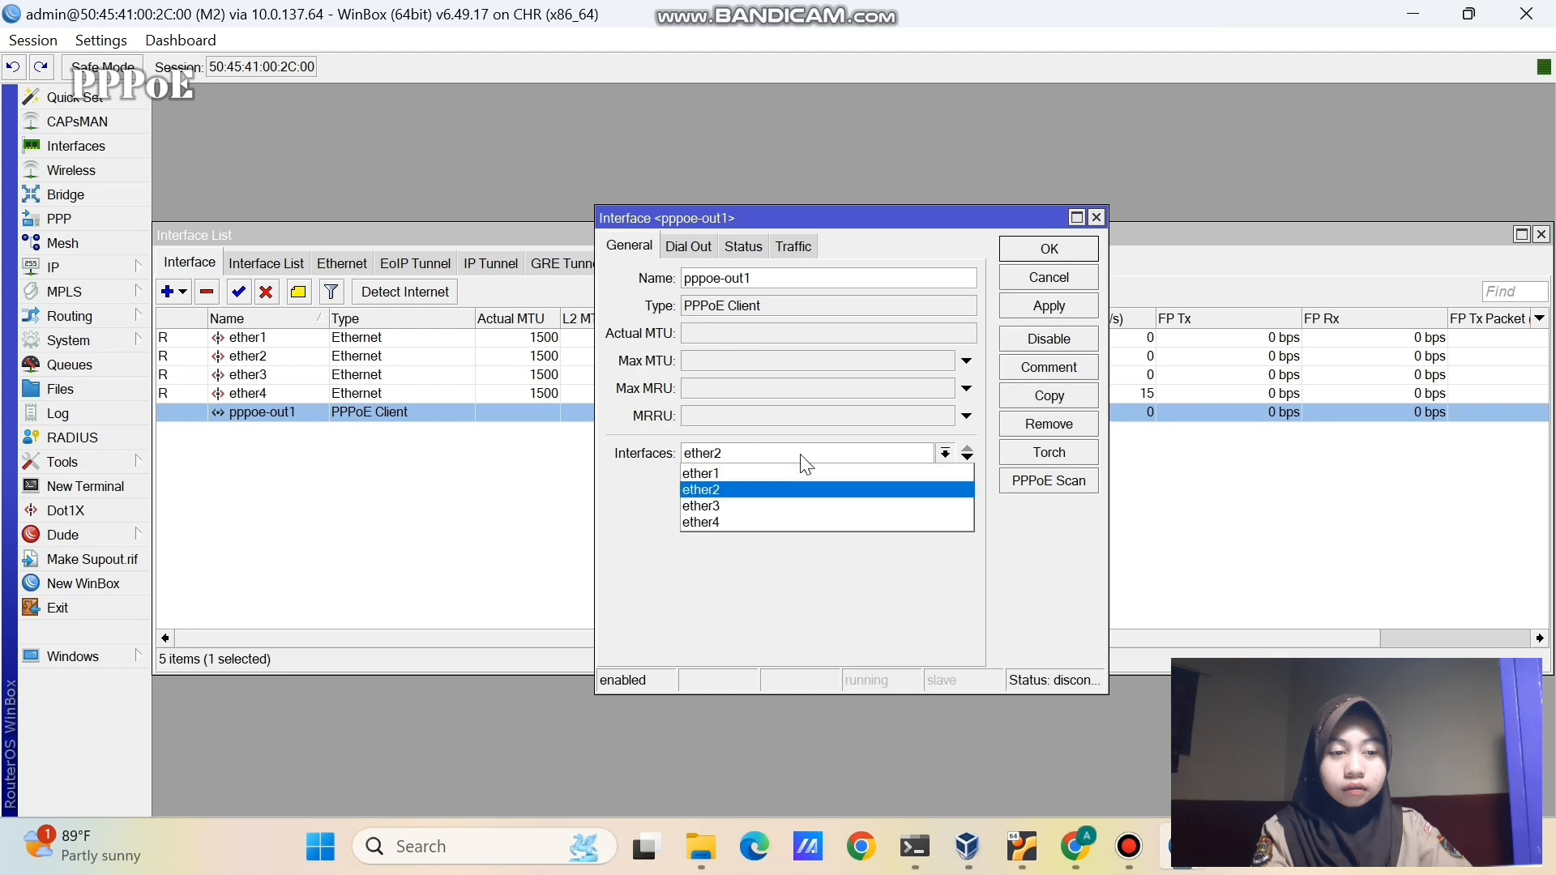
pyautogui.click(795, 523)
pyautogui.click(1051, 308)
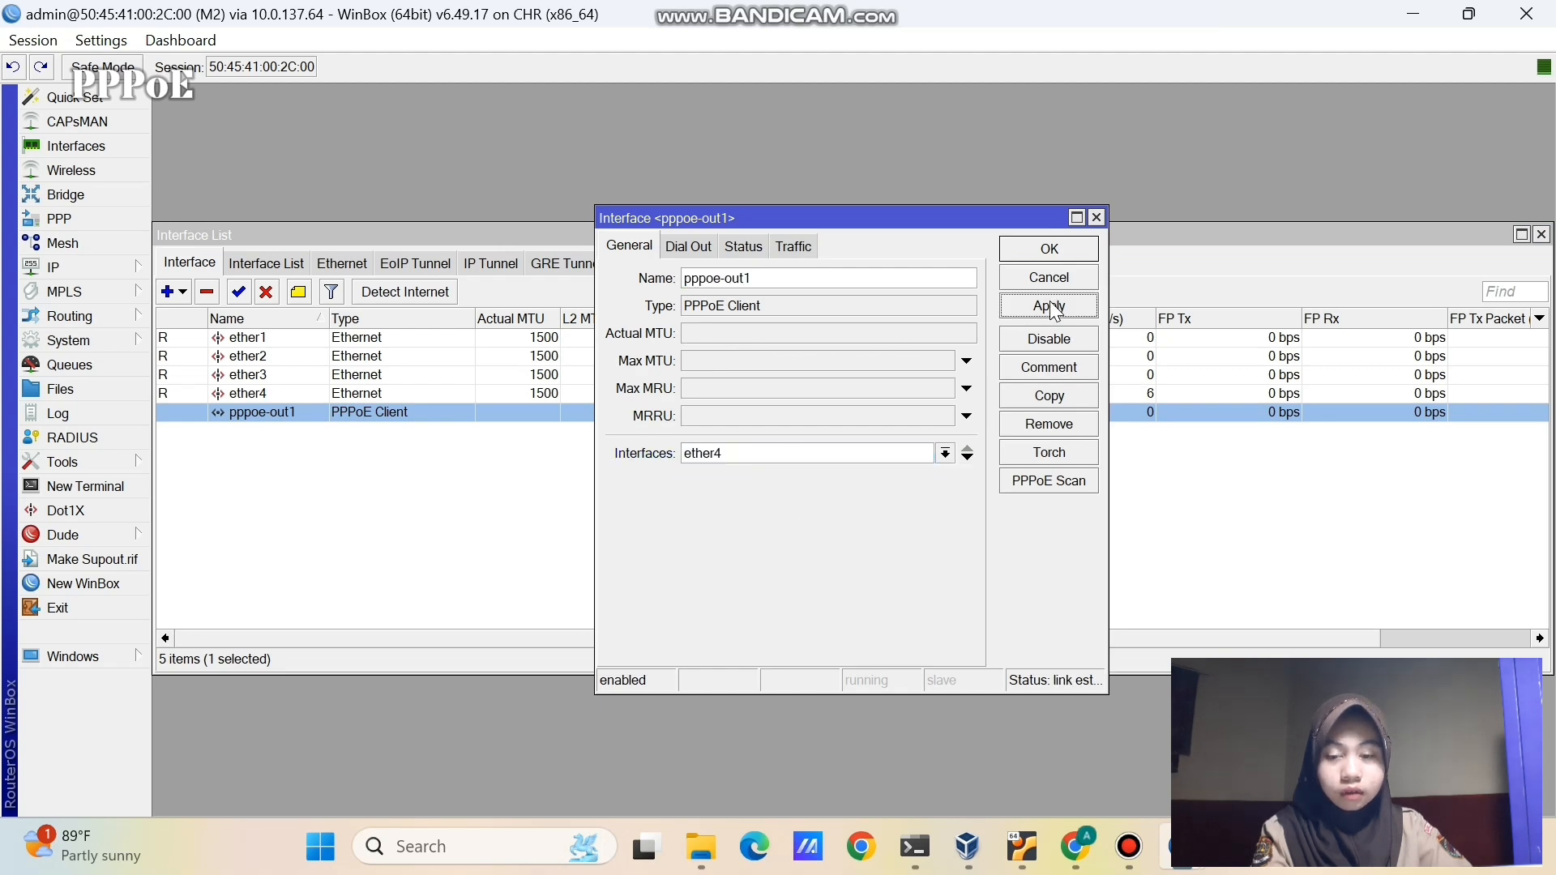
pyautogui.click(1014, 249)
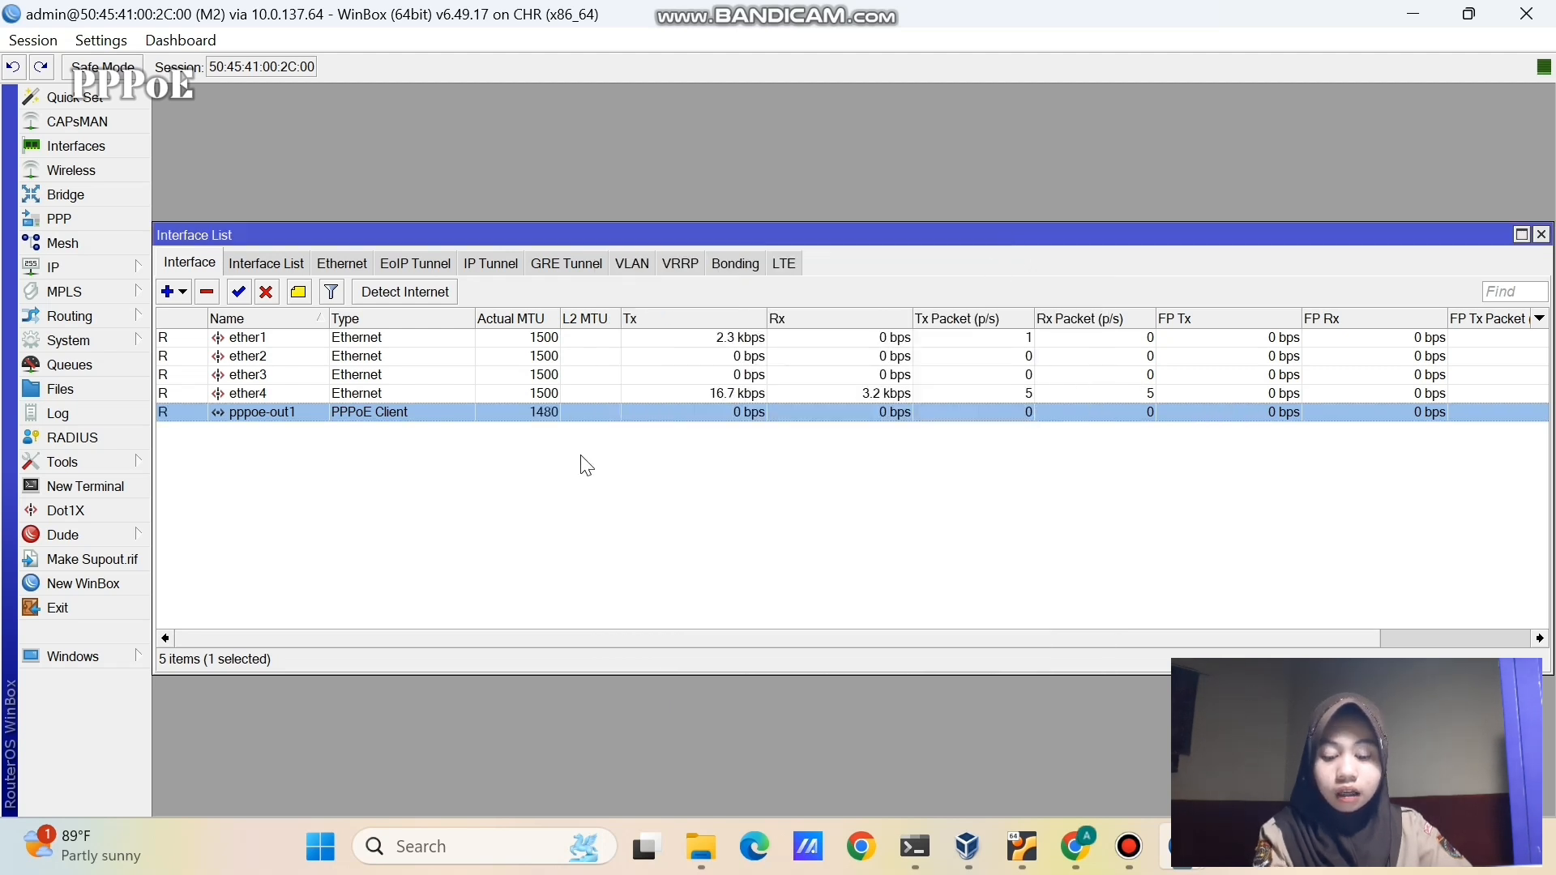
pyautogui.click(217, 454)
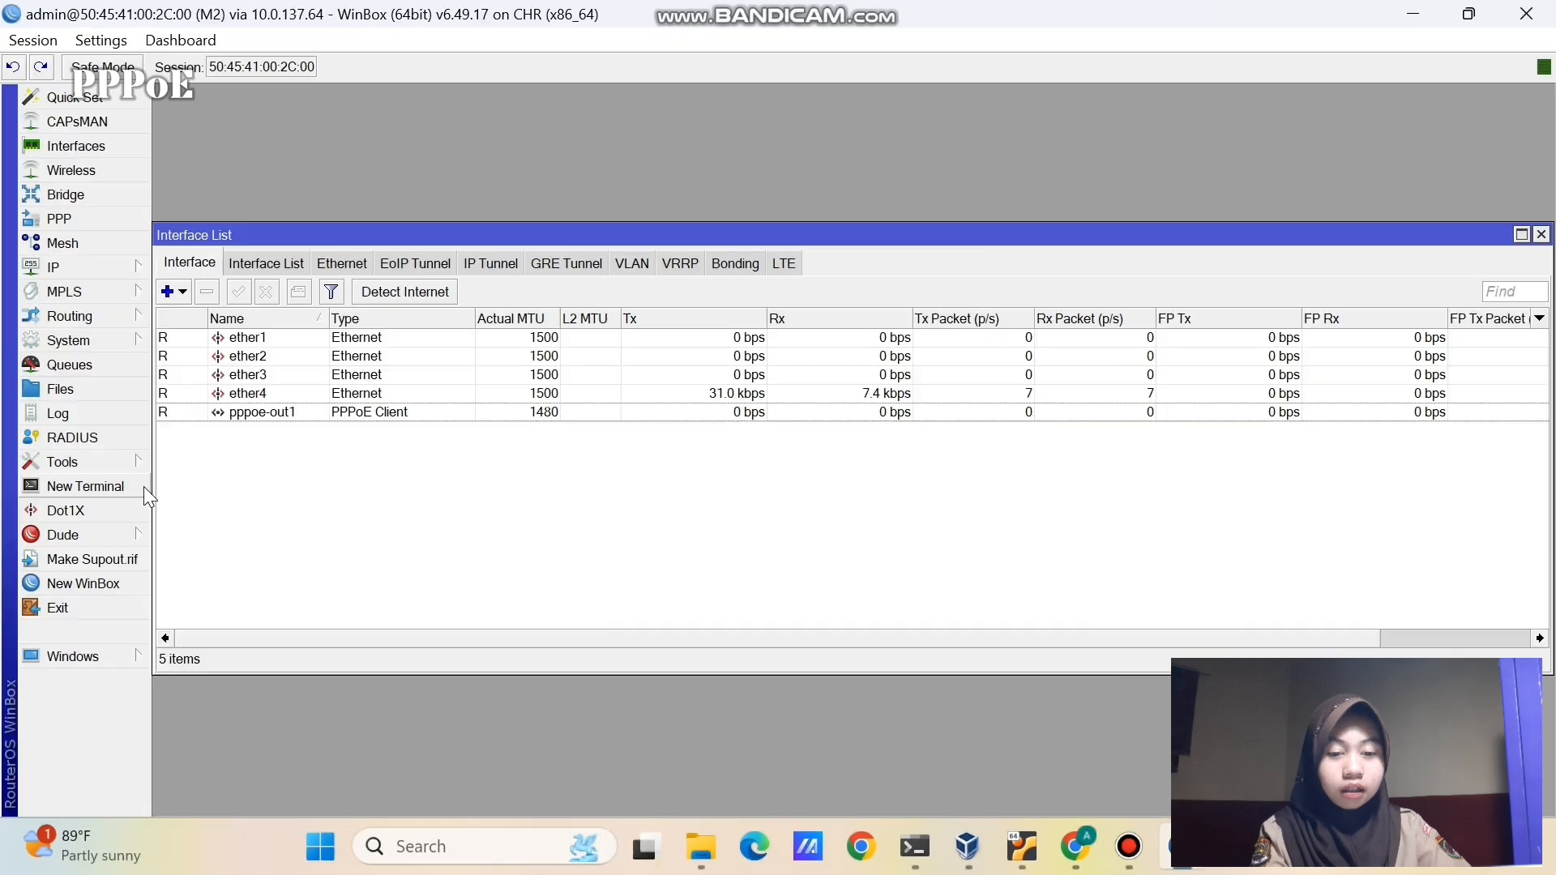
# - Ping 8.8.8.8 from an M2 terminal, getting 3 of 3 replies with 0% loss
pyautogui.click(143, 486)
pyautogui.press('Return')
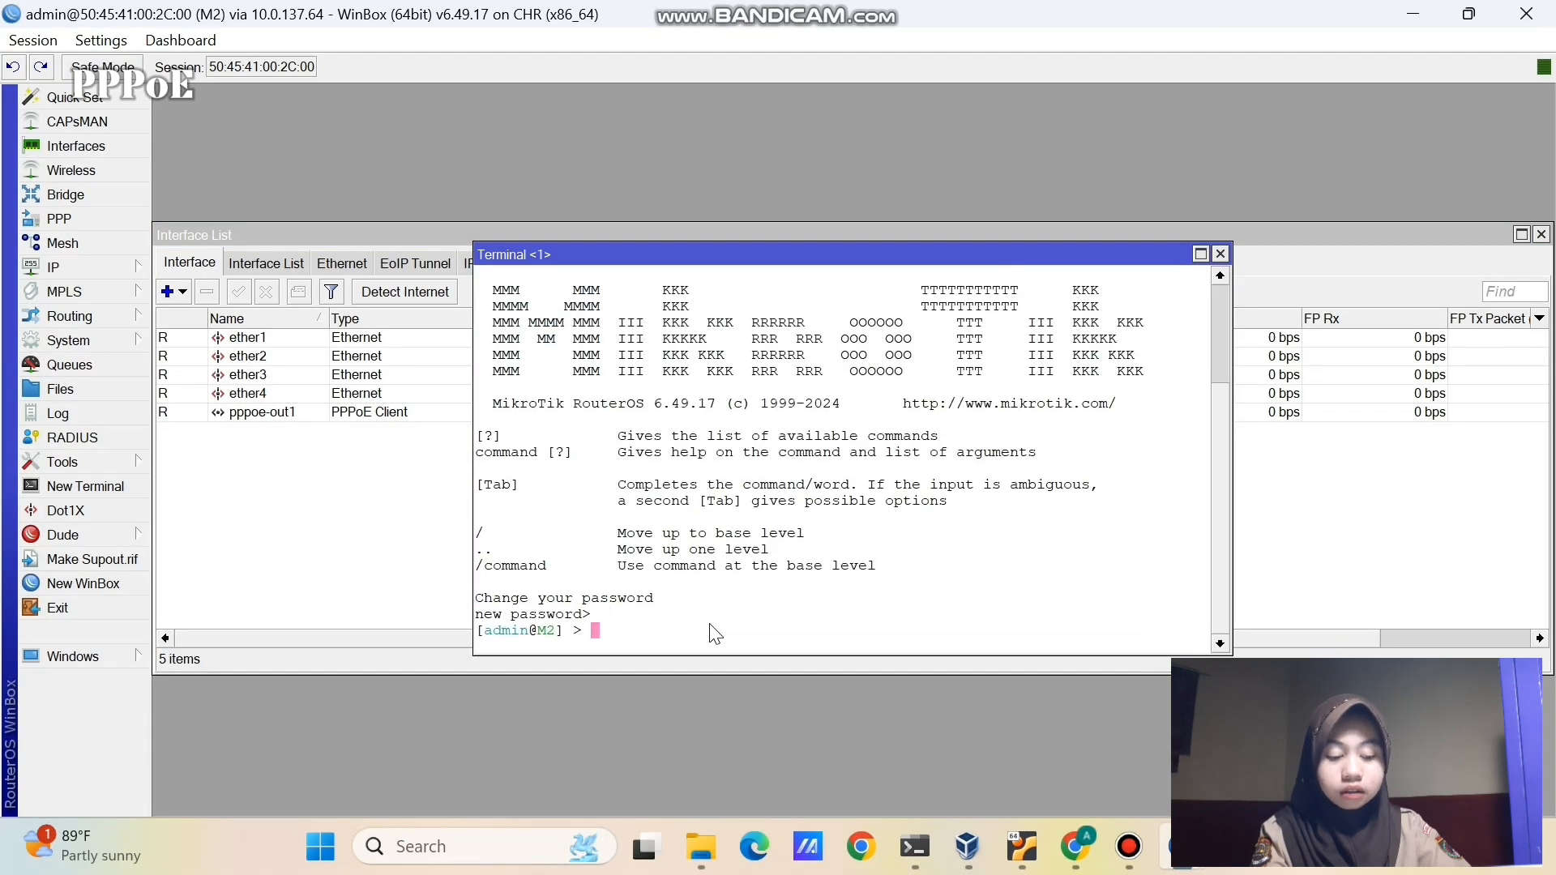
pyautogui.write('ping')
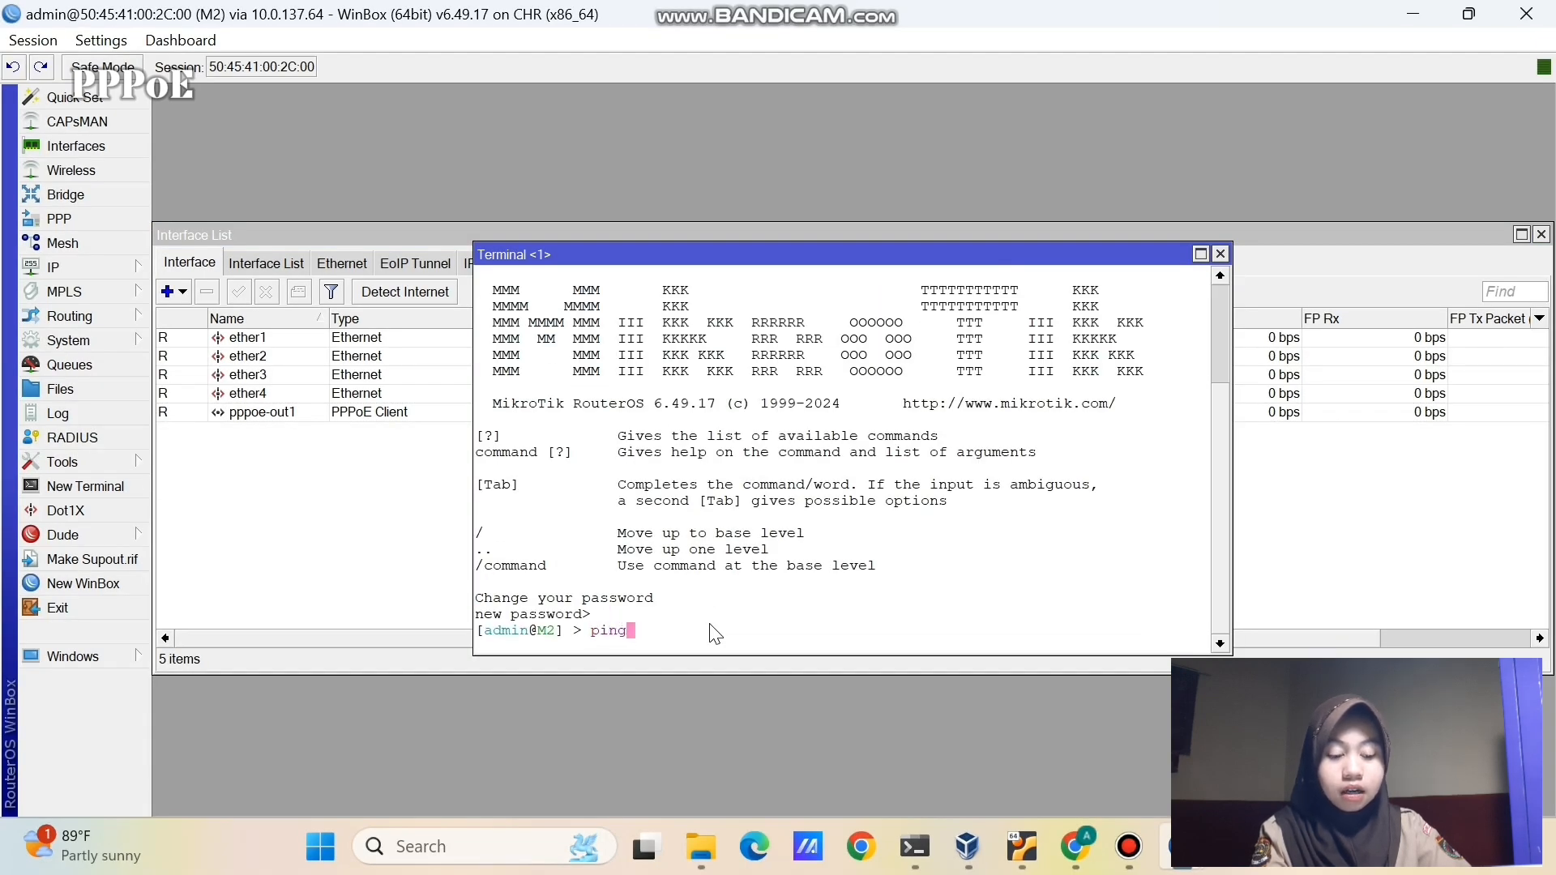
pyautogui.write(' 8.8.8.8')
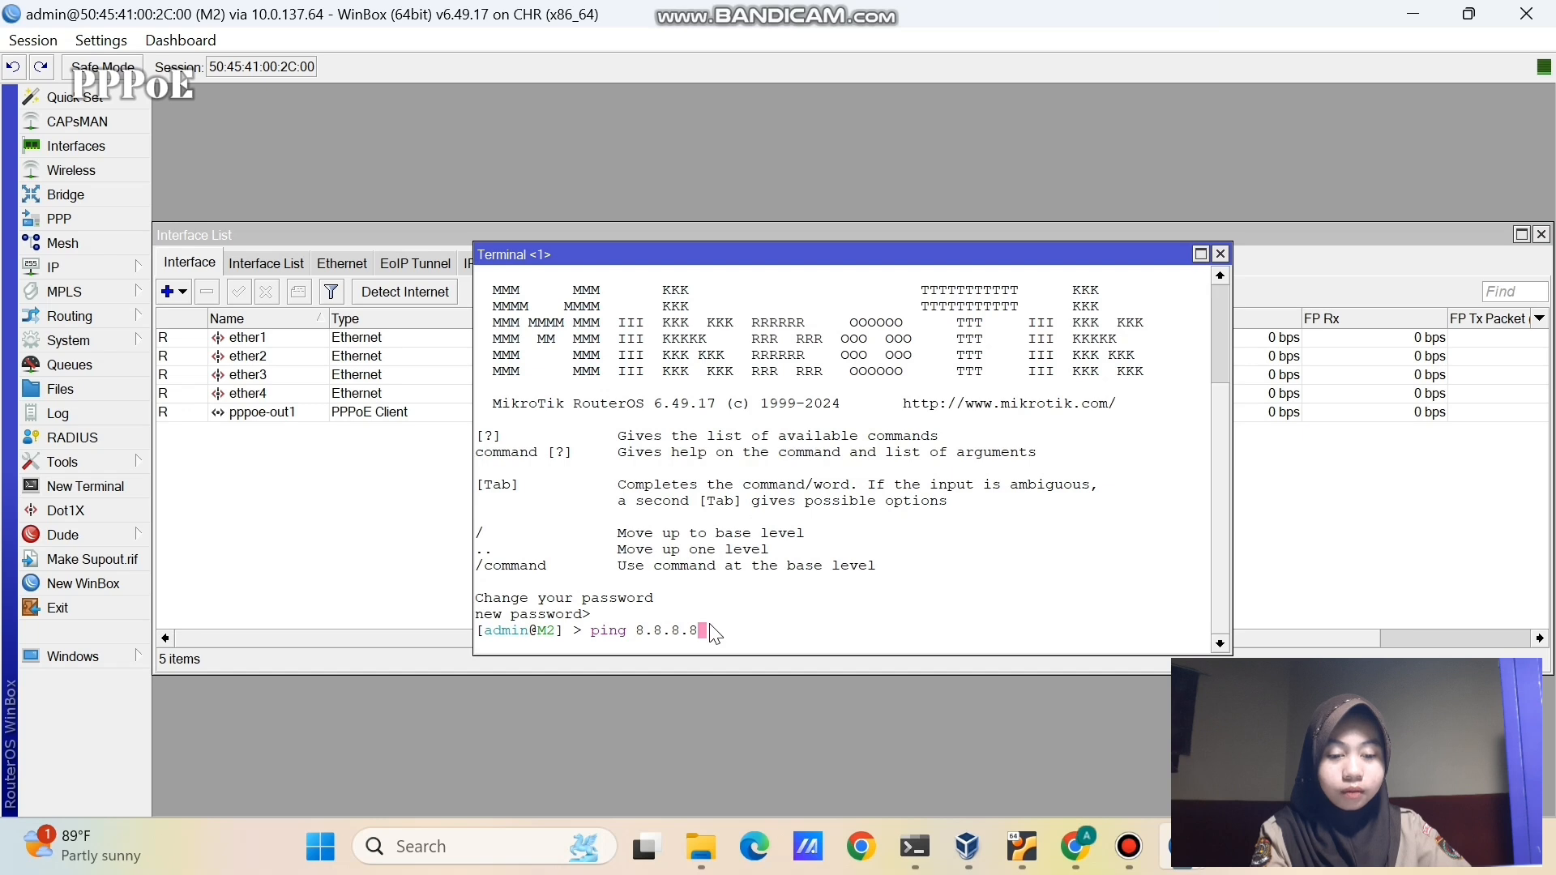
pyautogui.press('Return')
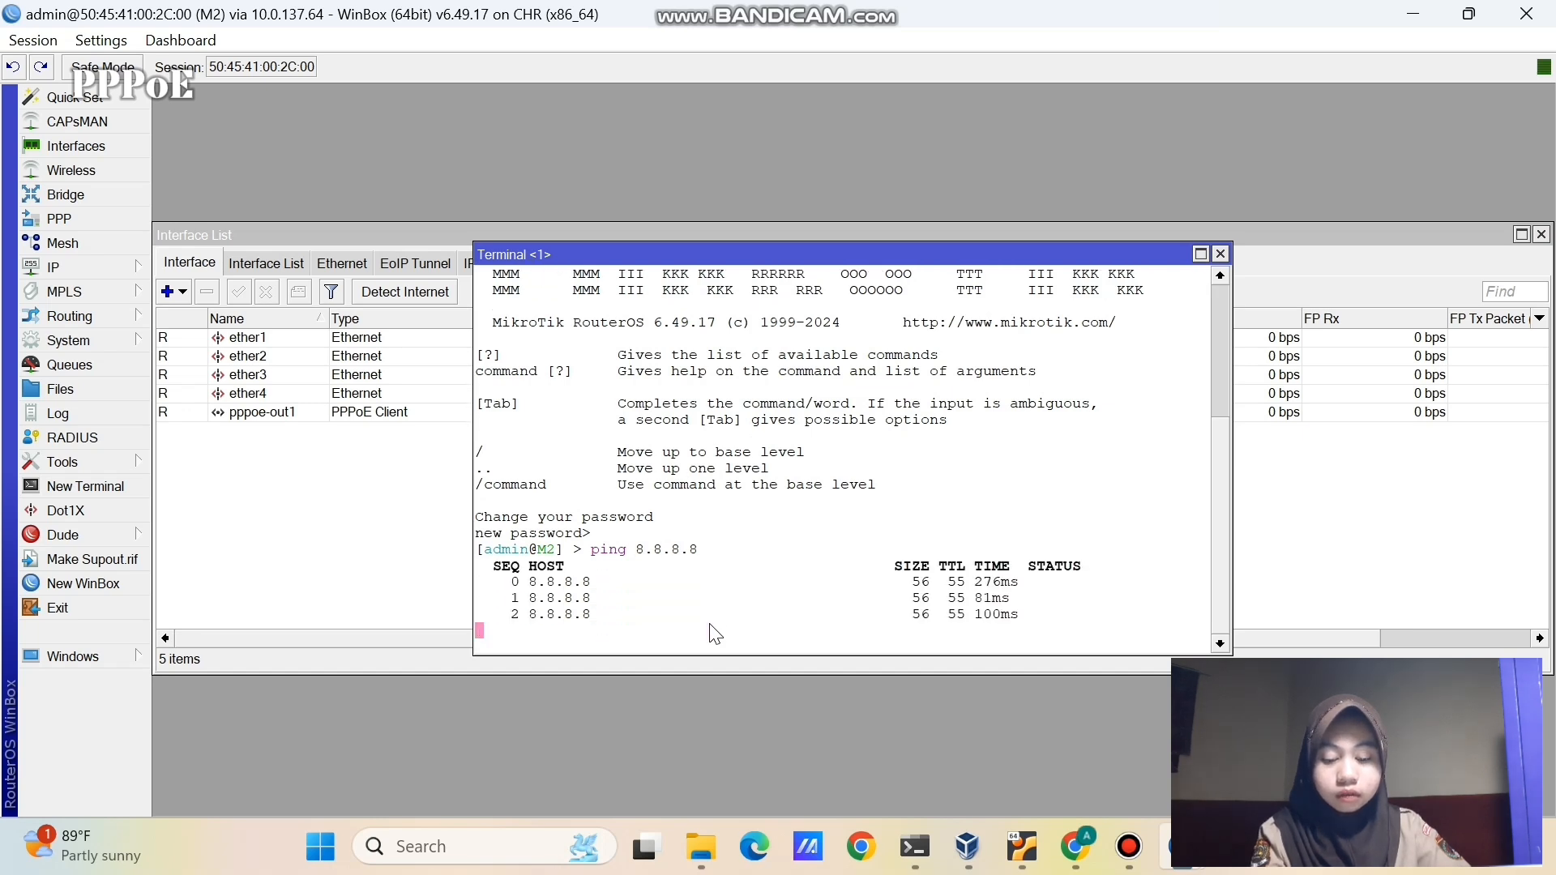
pyautogui.hotkey('ctrl', 'c')
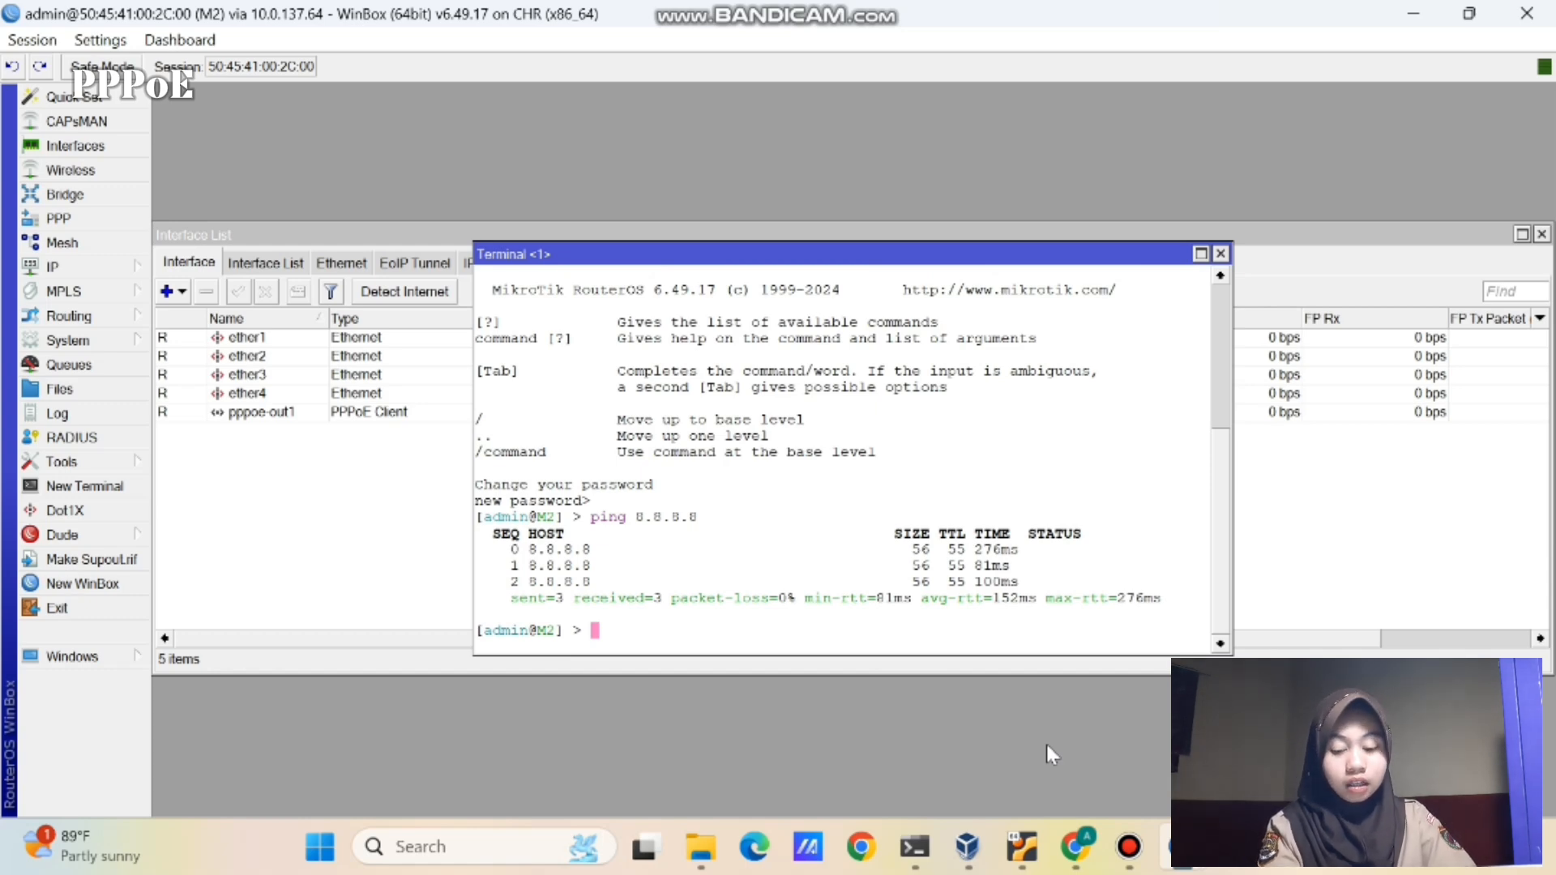
# - Open the VPC console and ping 8.8.8.8, which reports the host not reachable
pyautogui.moveTo(931, 542); pyautogui.dragTo(1113, 668)
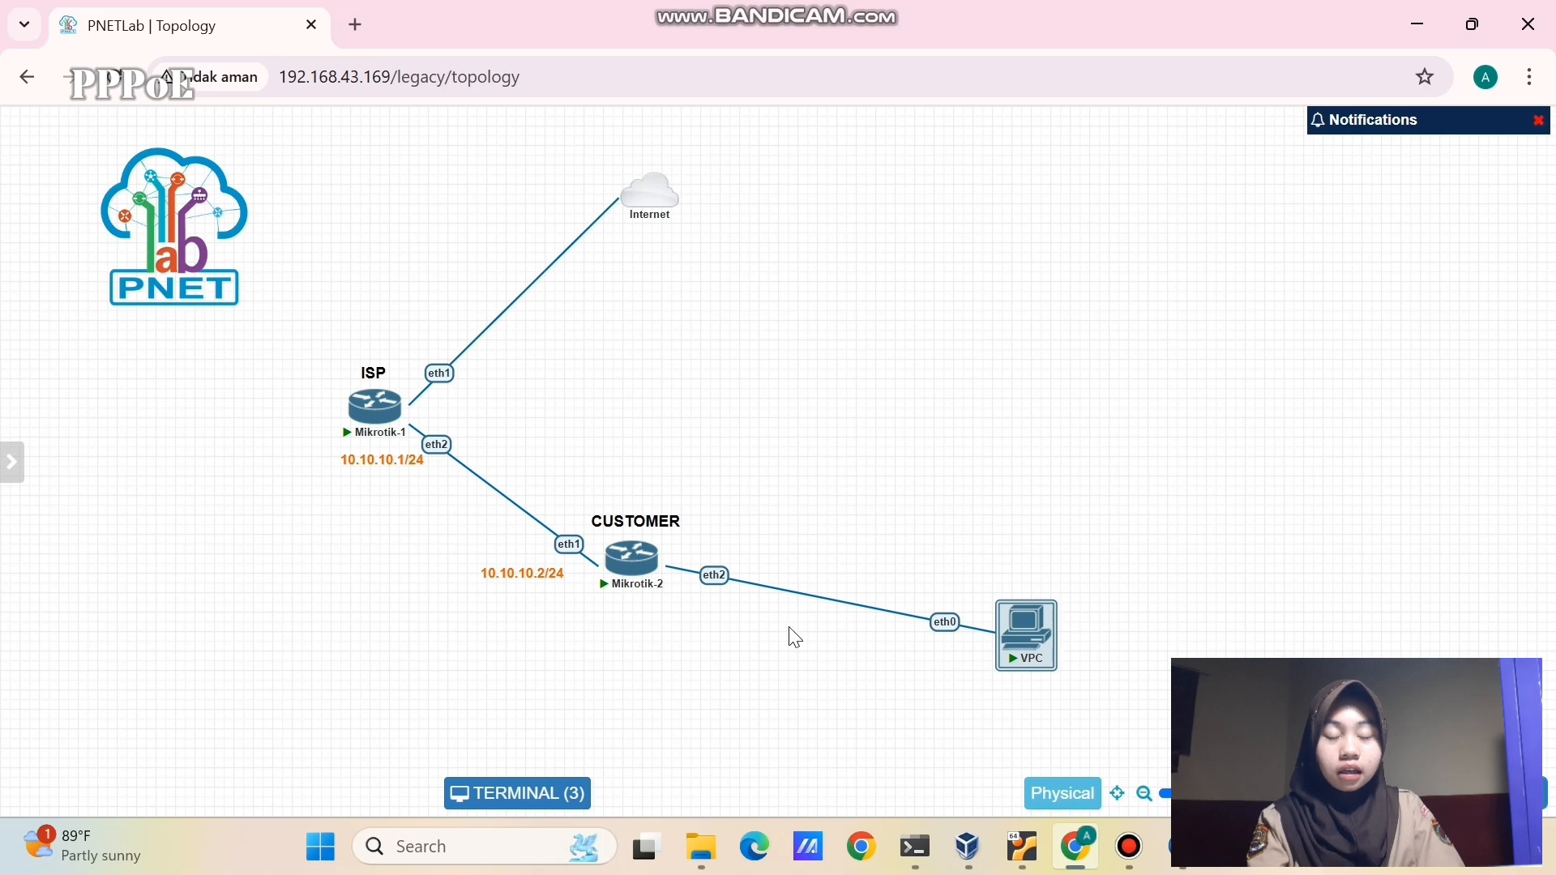
pyautogui.click(640, 725)
pyautogui.click(570, 793)
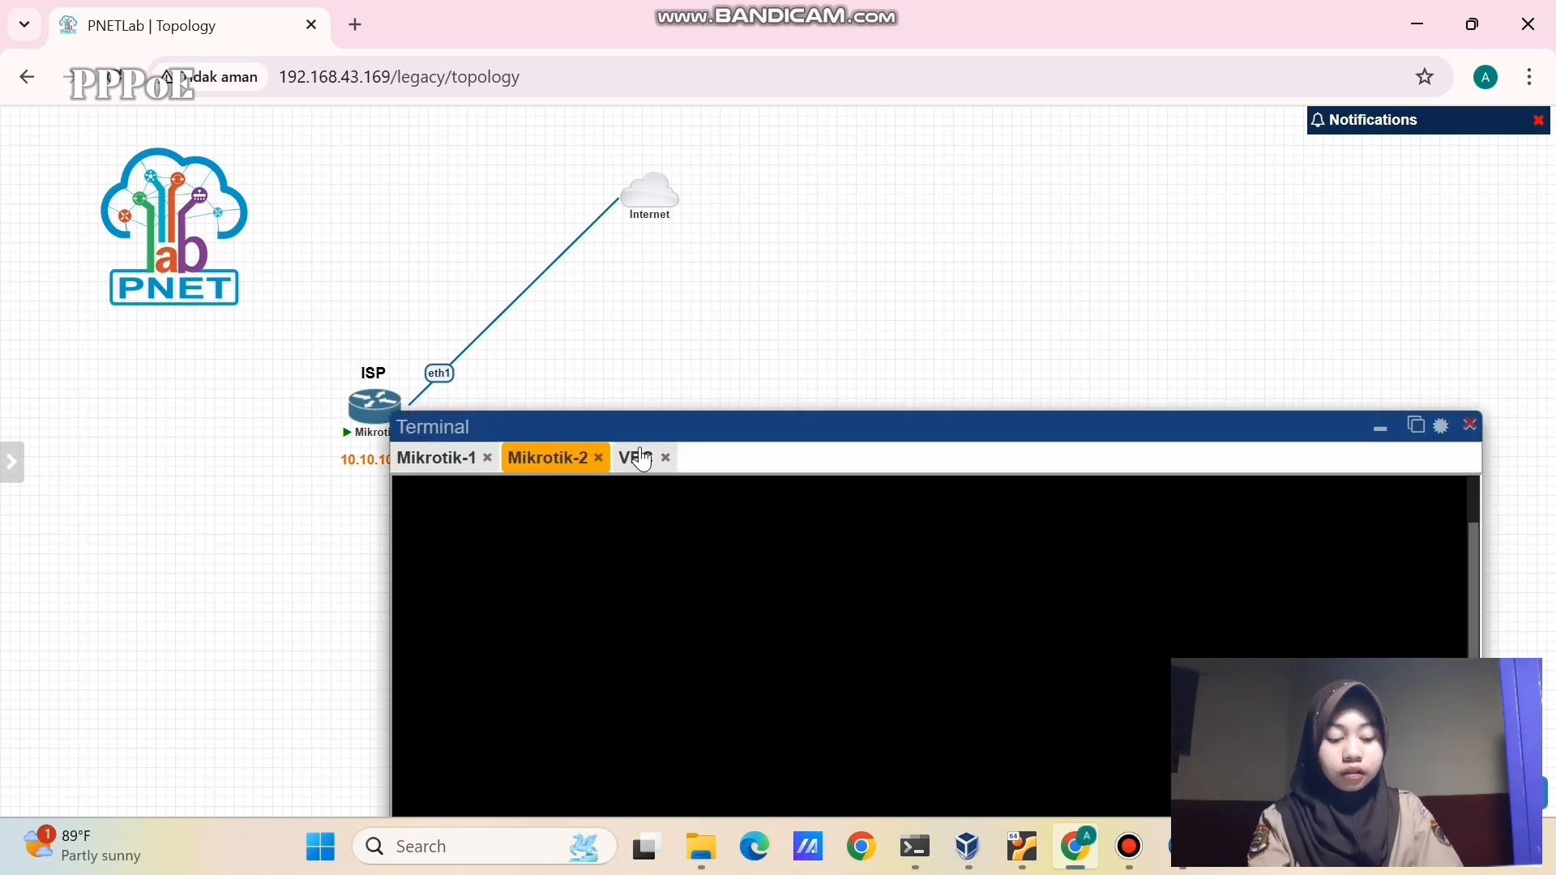
pyautogui.moveTo(620, 416); pyautogui.dragTo(496, 174)
pyautogui.click(512, 216)
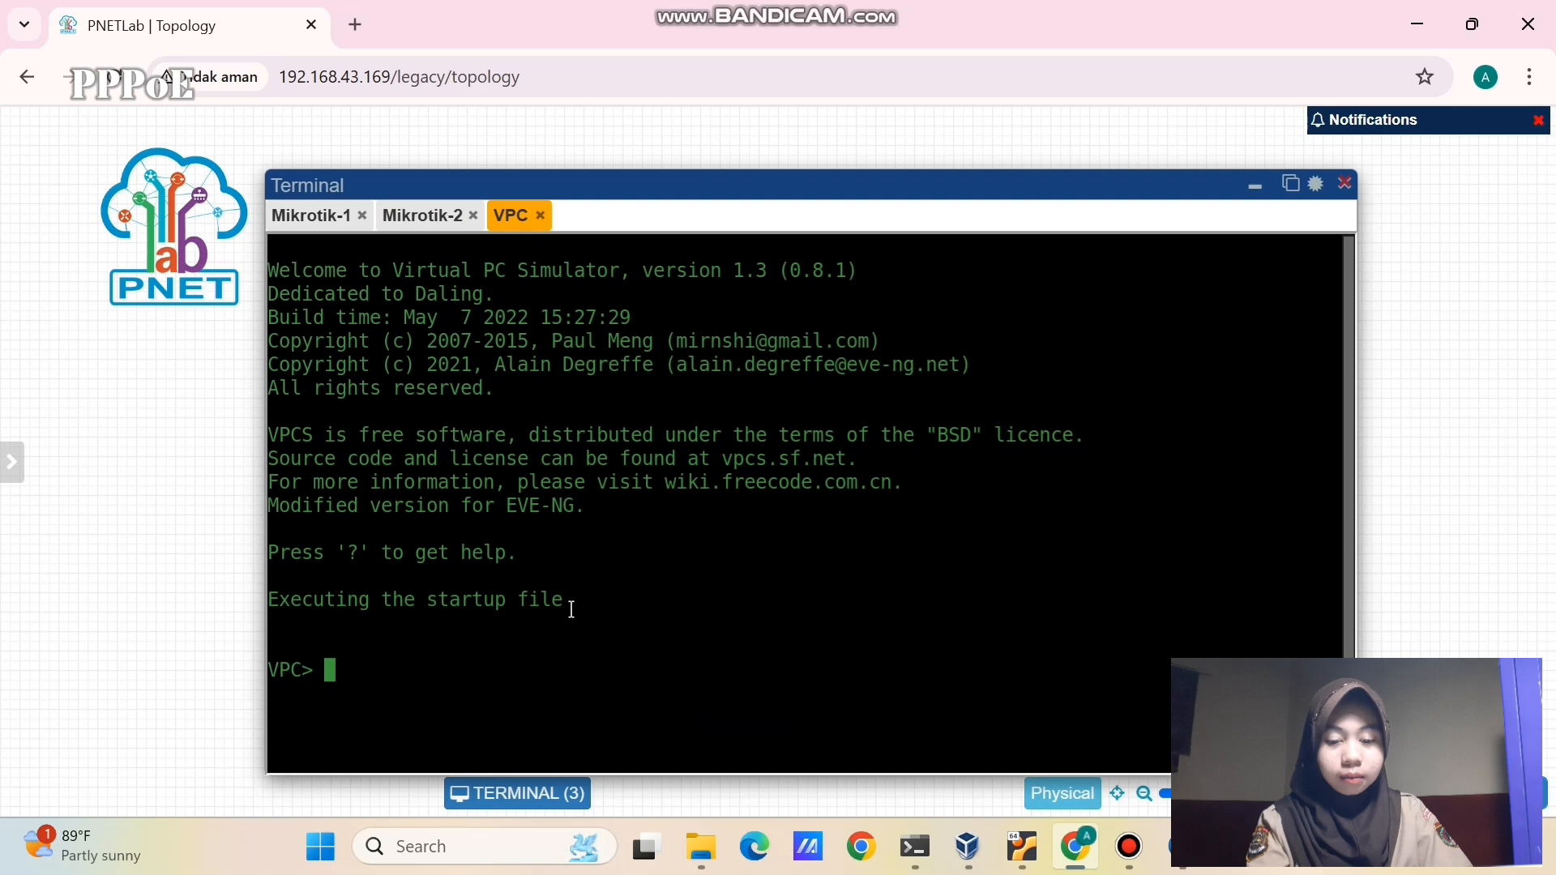
pyautogui.write('ping 8.')
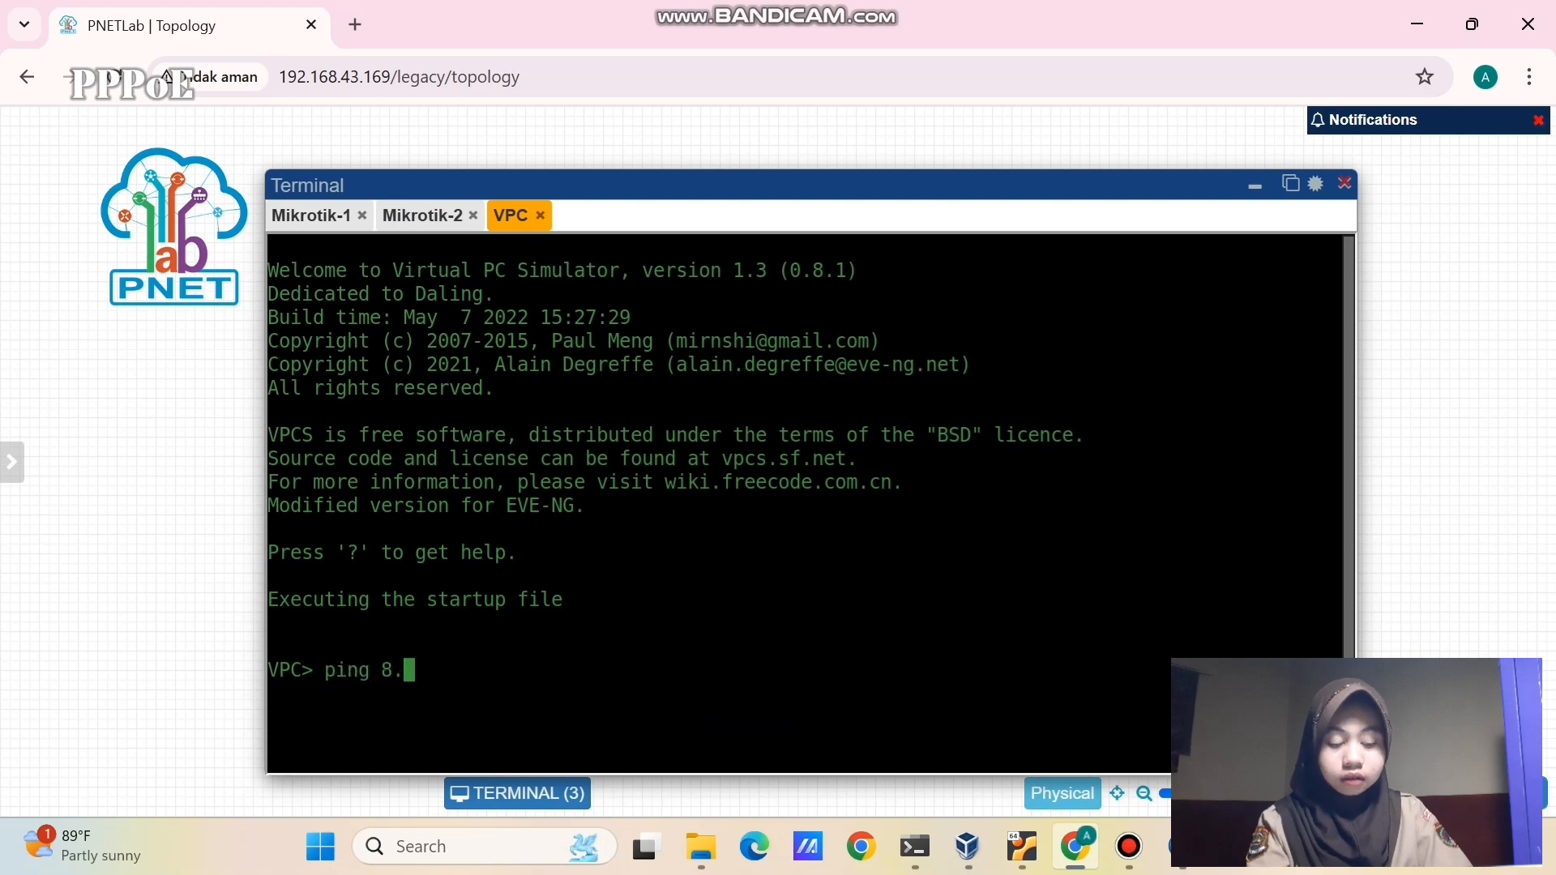
pyautogui.write('8.8.8')
pyautogui.press('Return')
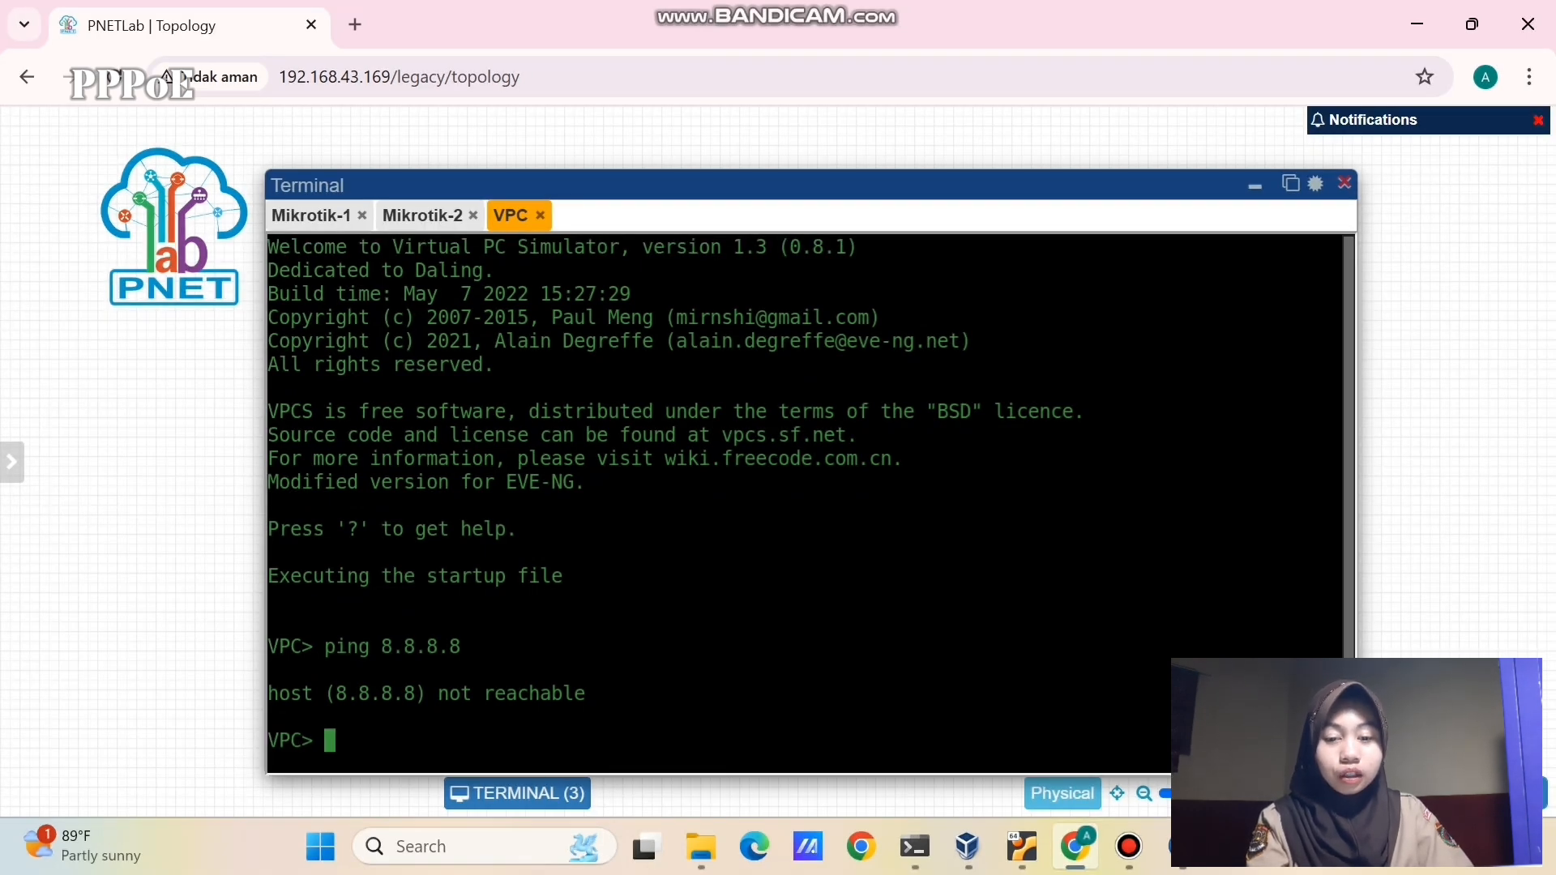
# - Add address 192.168.1.1/24 on ether2 to M2's IP address list
pyautogui.click(1184, 849)
pyautogui.click(1264, 729)
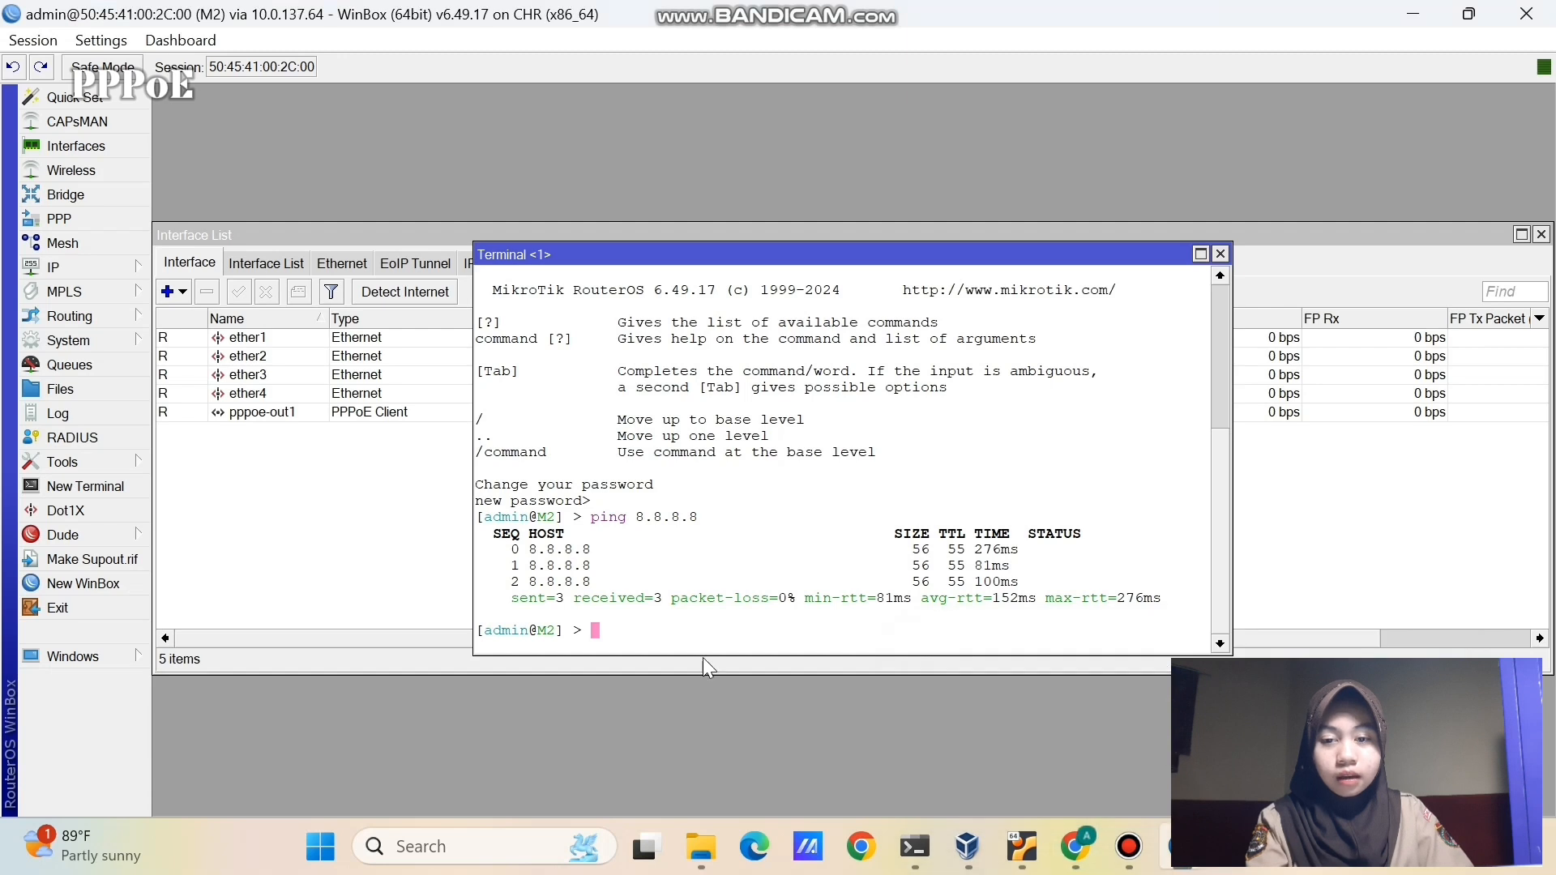
pyautogui.click(103, 266)
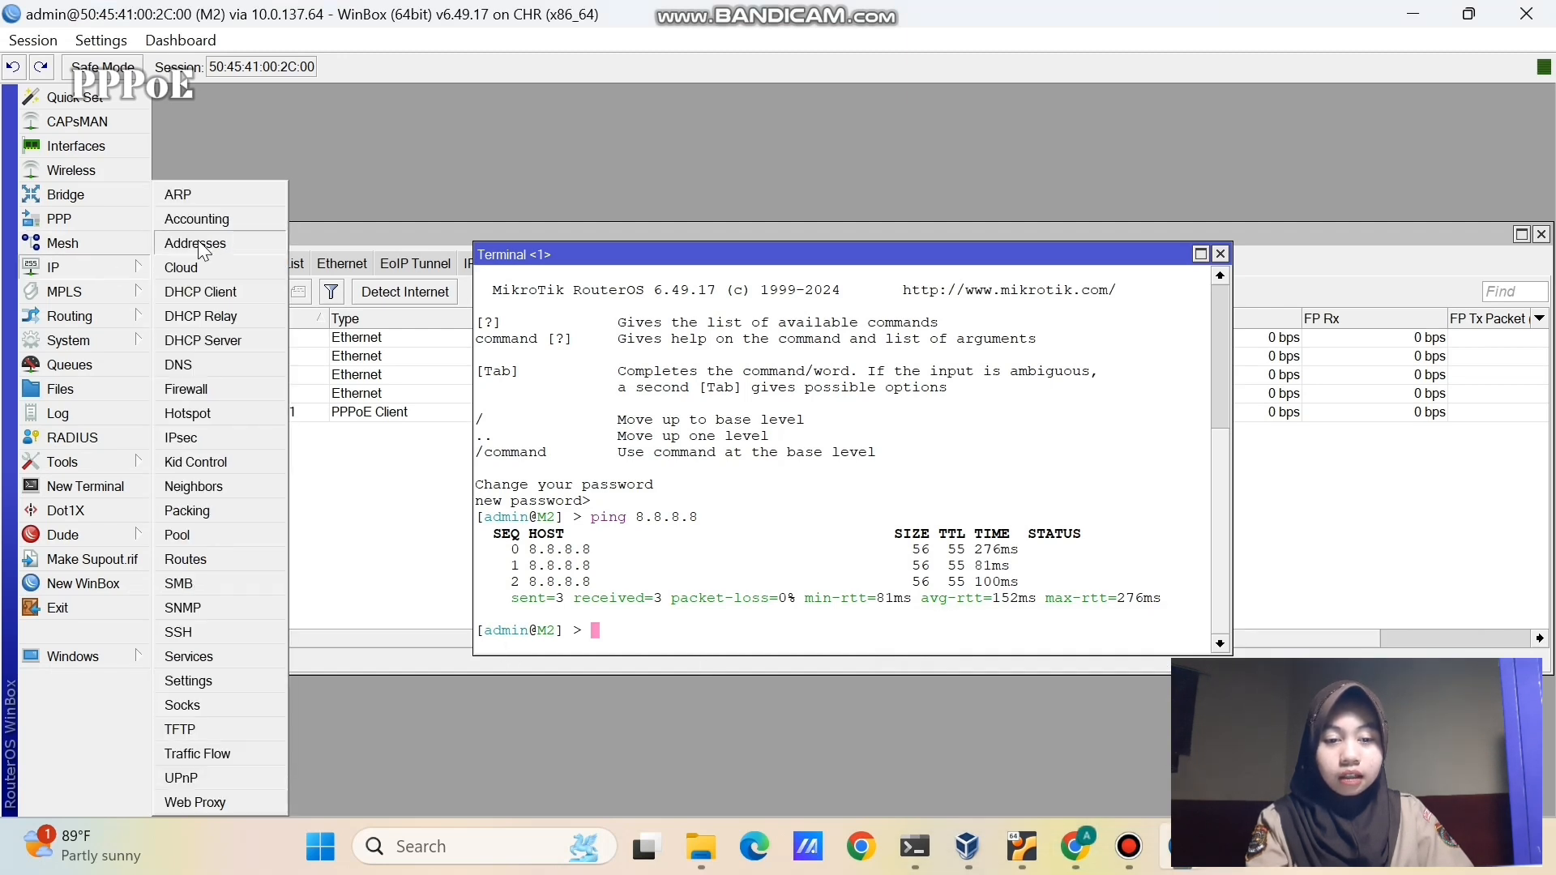
pyautogui.click(198, 244)
pyautogui.click(668, 279)
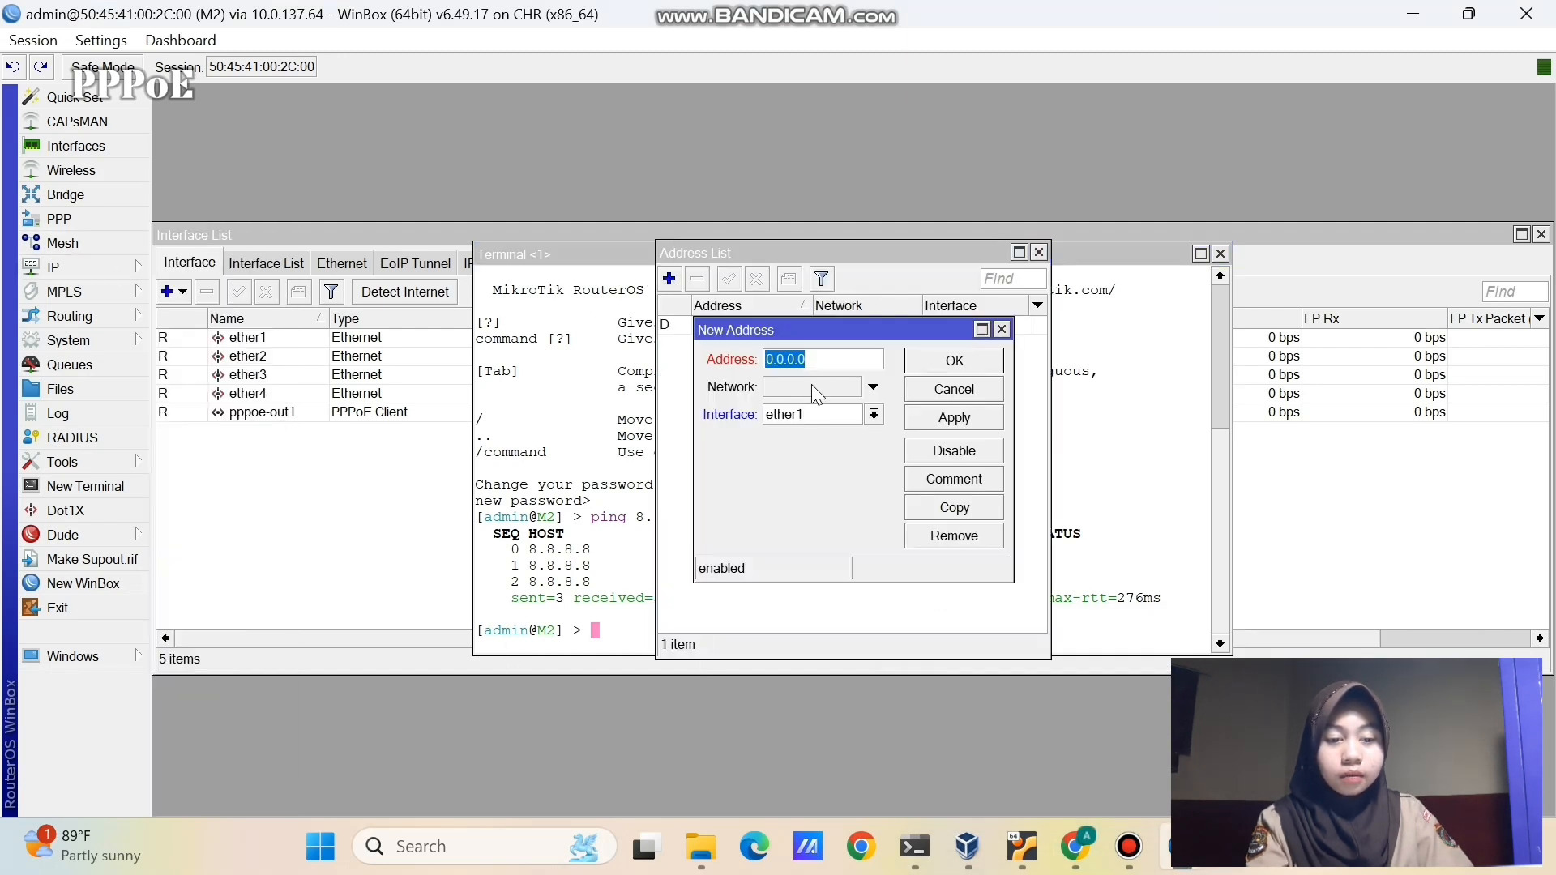
pyautogui.write('19')
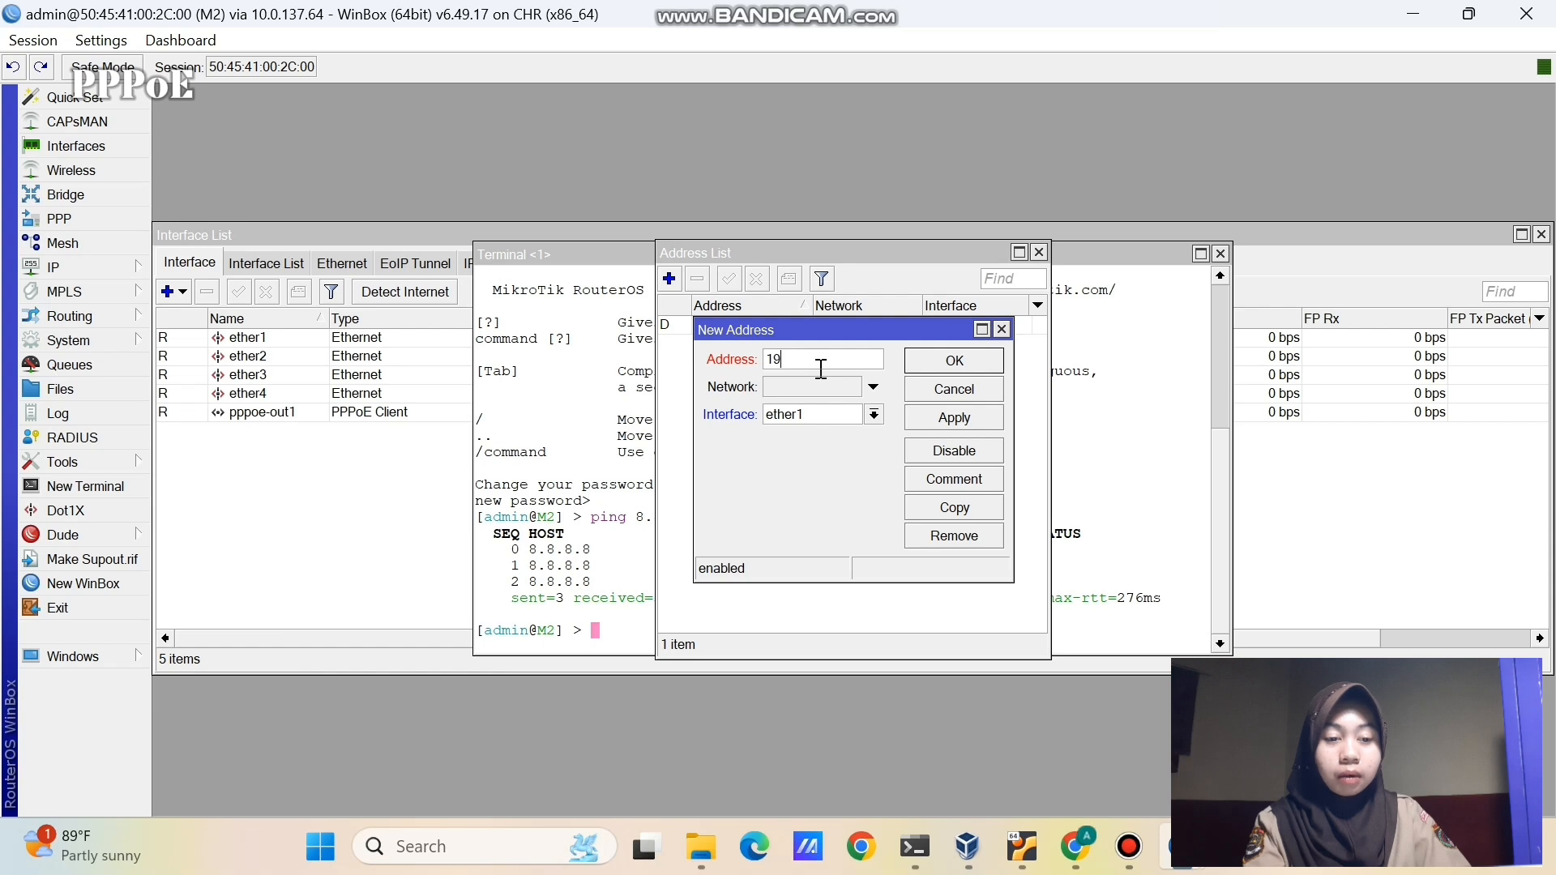
pyautogui.write('2.168.1.2')
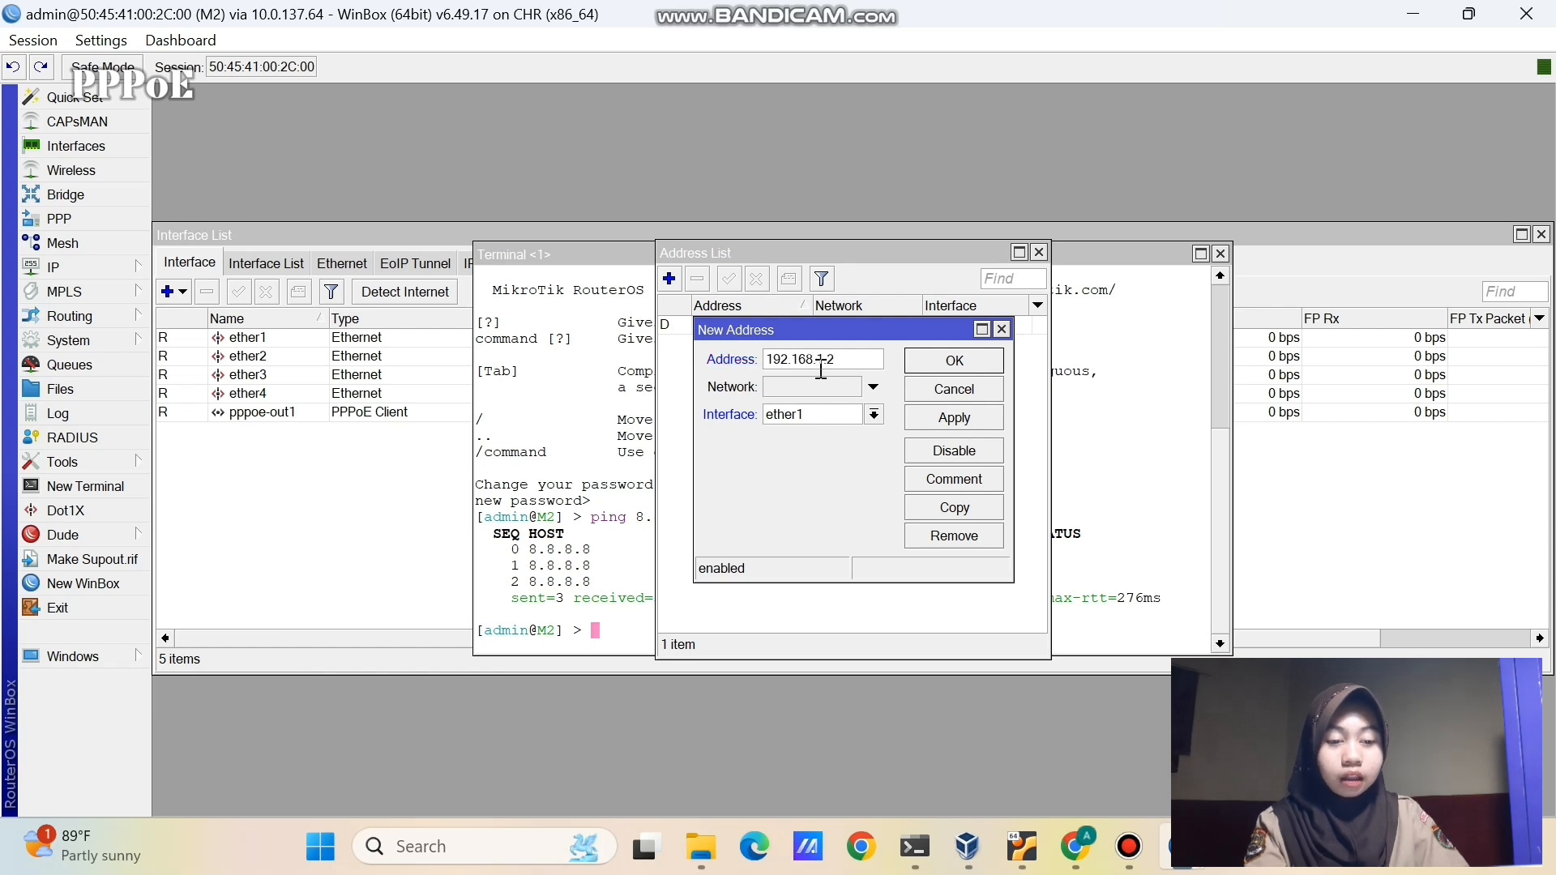
pyautogui.press('BackSpace')
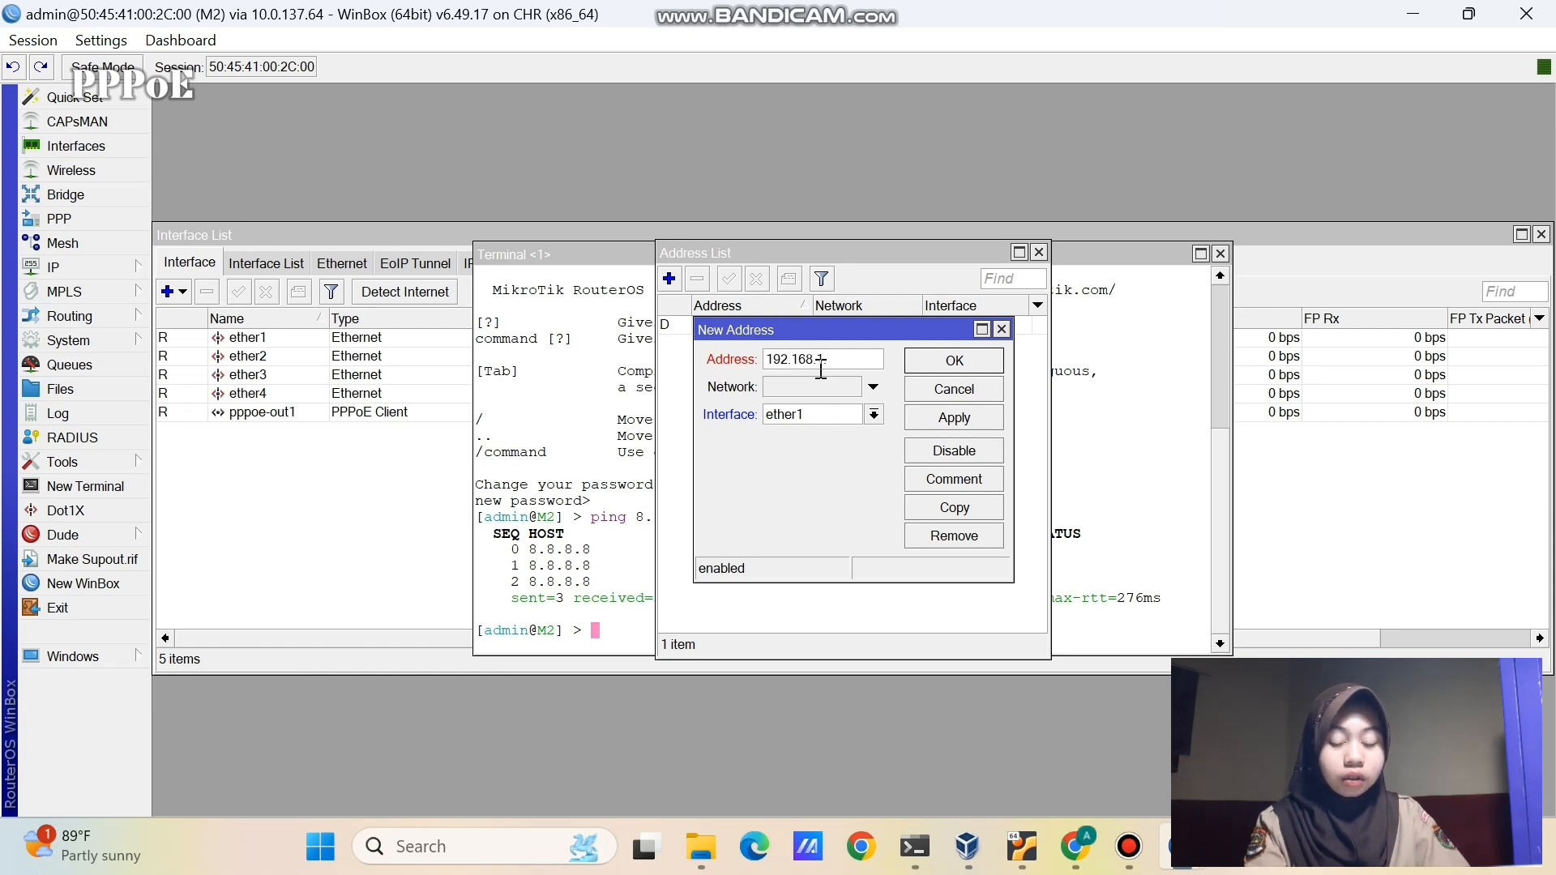
pyautogui.write('1/24')
pyautogui.click(874, 414)
pyautogui.click(868, 451)
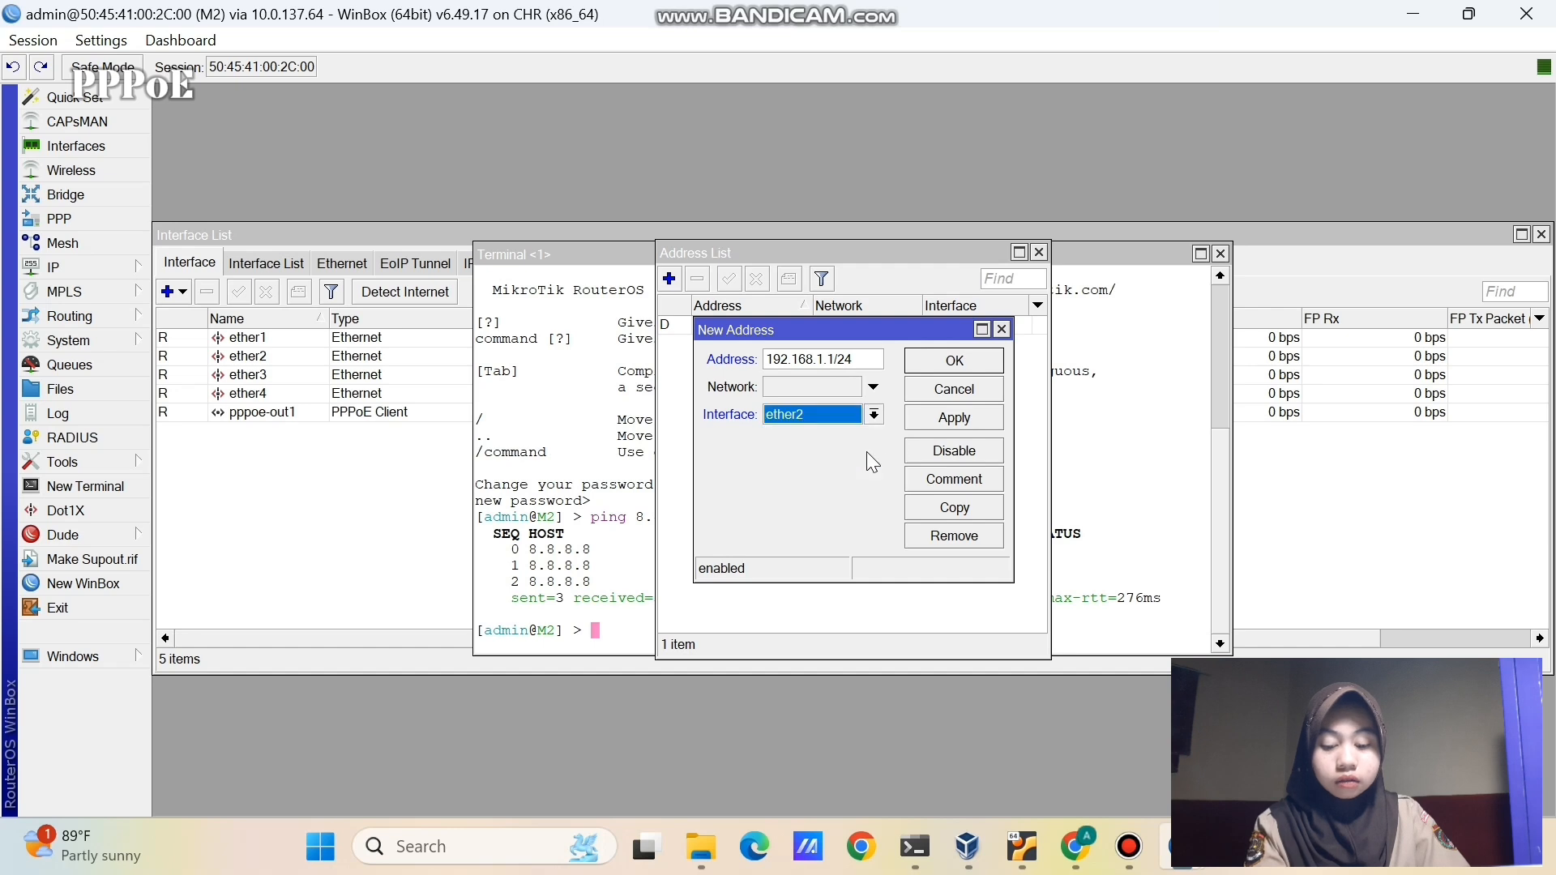
pyautogui.click(944, 419)
pyautogui.click(946, 361)
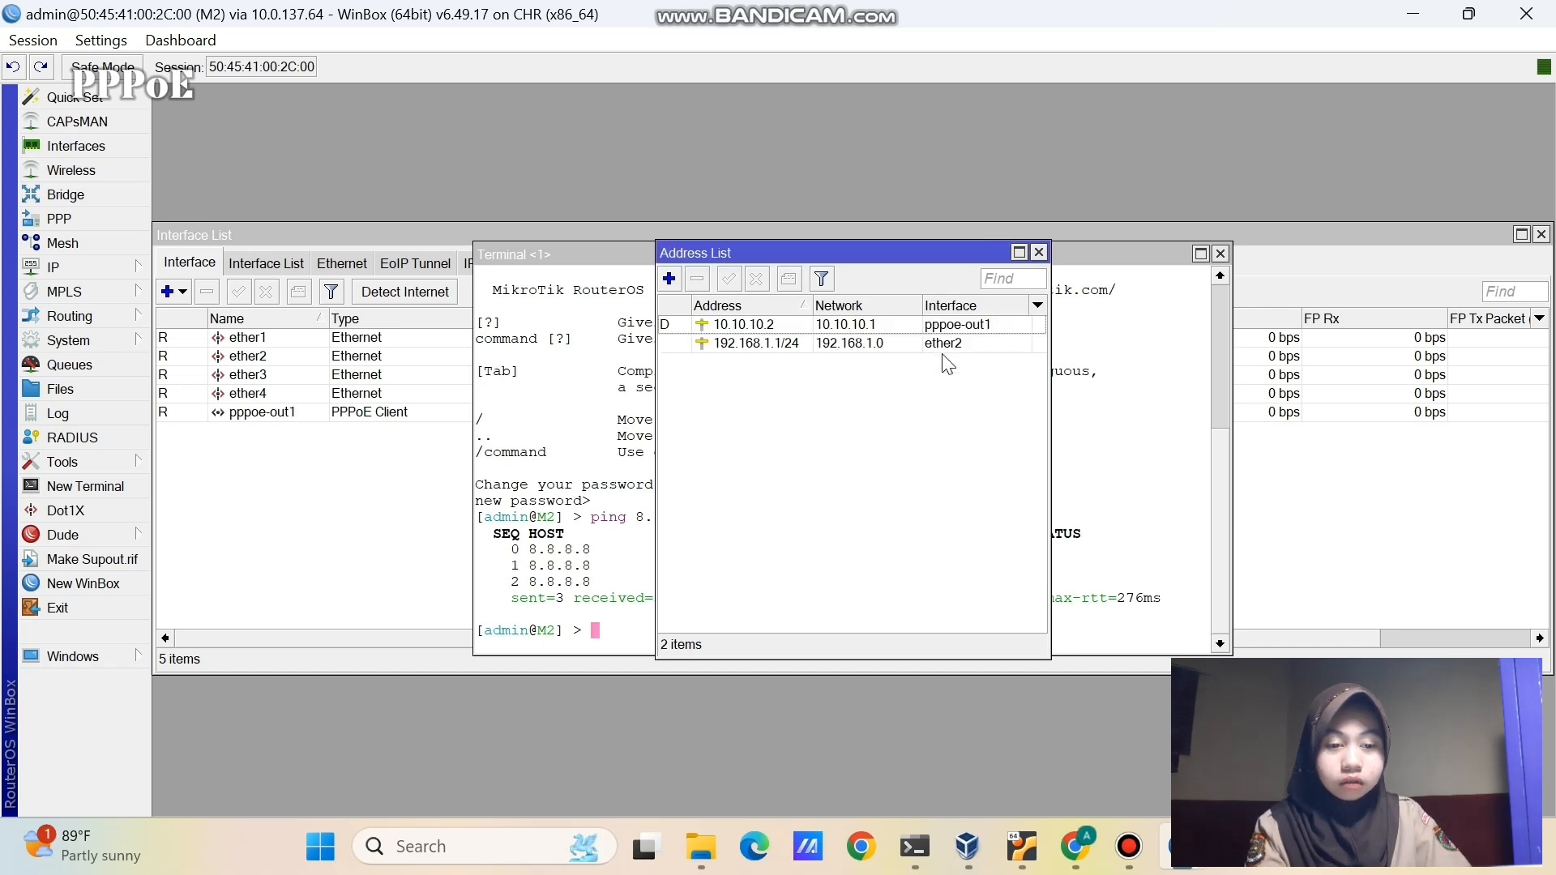
pyautogui.click(783, 373)
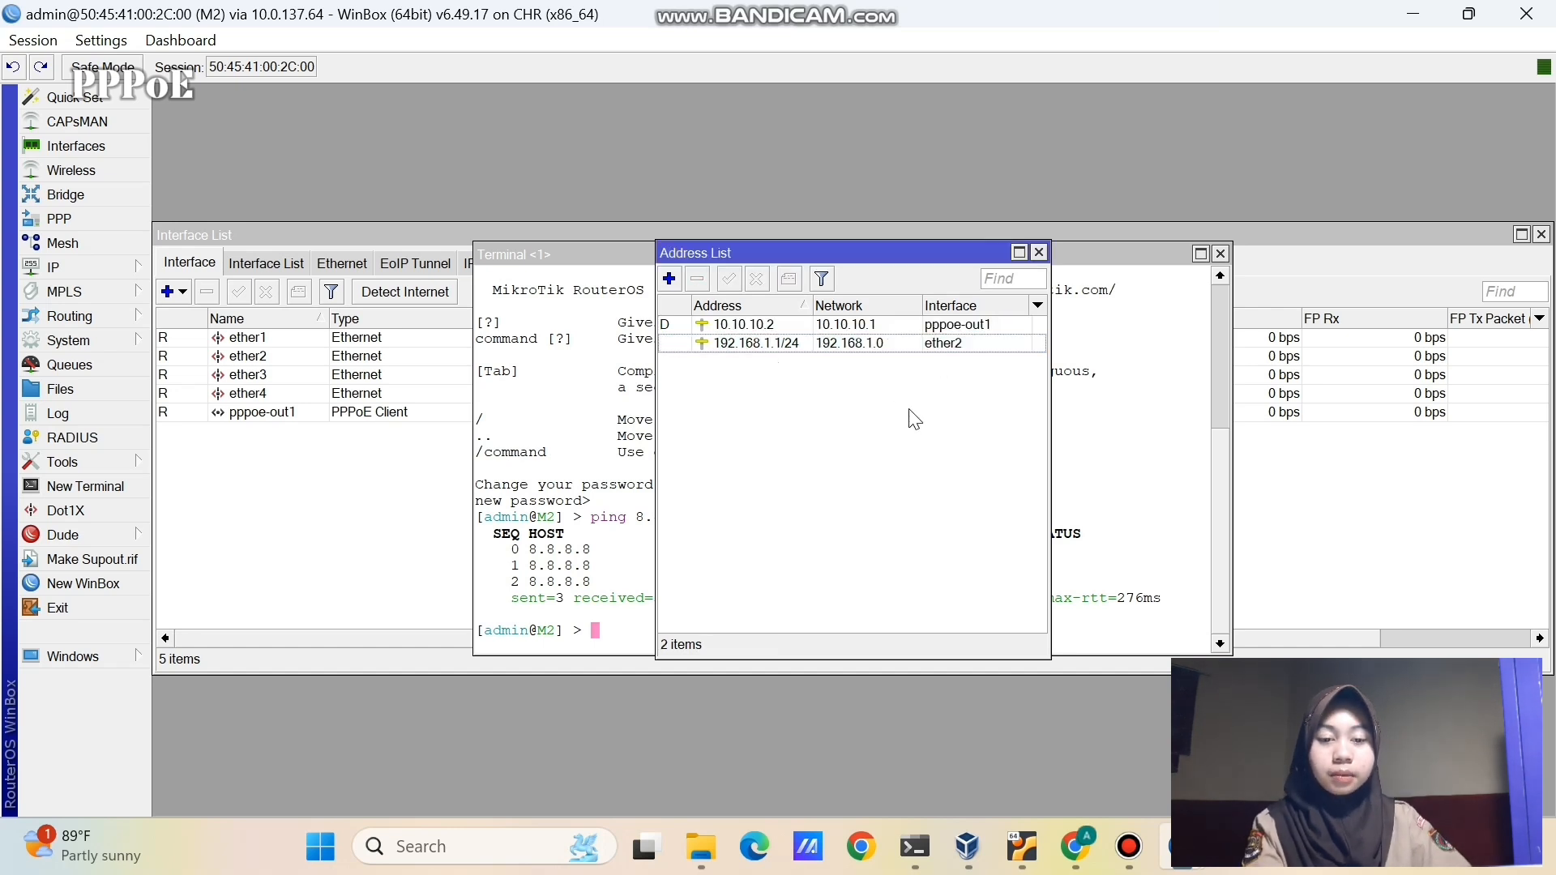
# - Run DHCP Setup on ether2, accepting defaults to create dhcp1 with pool dhcp_pool0 and 10-minute lease
pyautogui.click(138, 275)
pyautogui.click(217, 341)
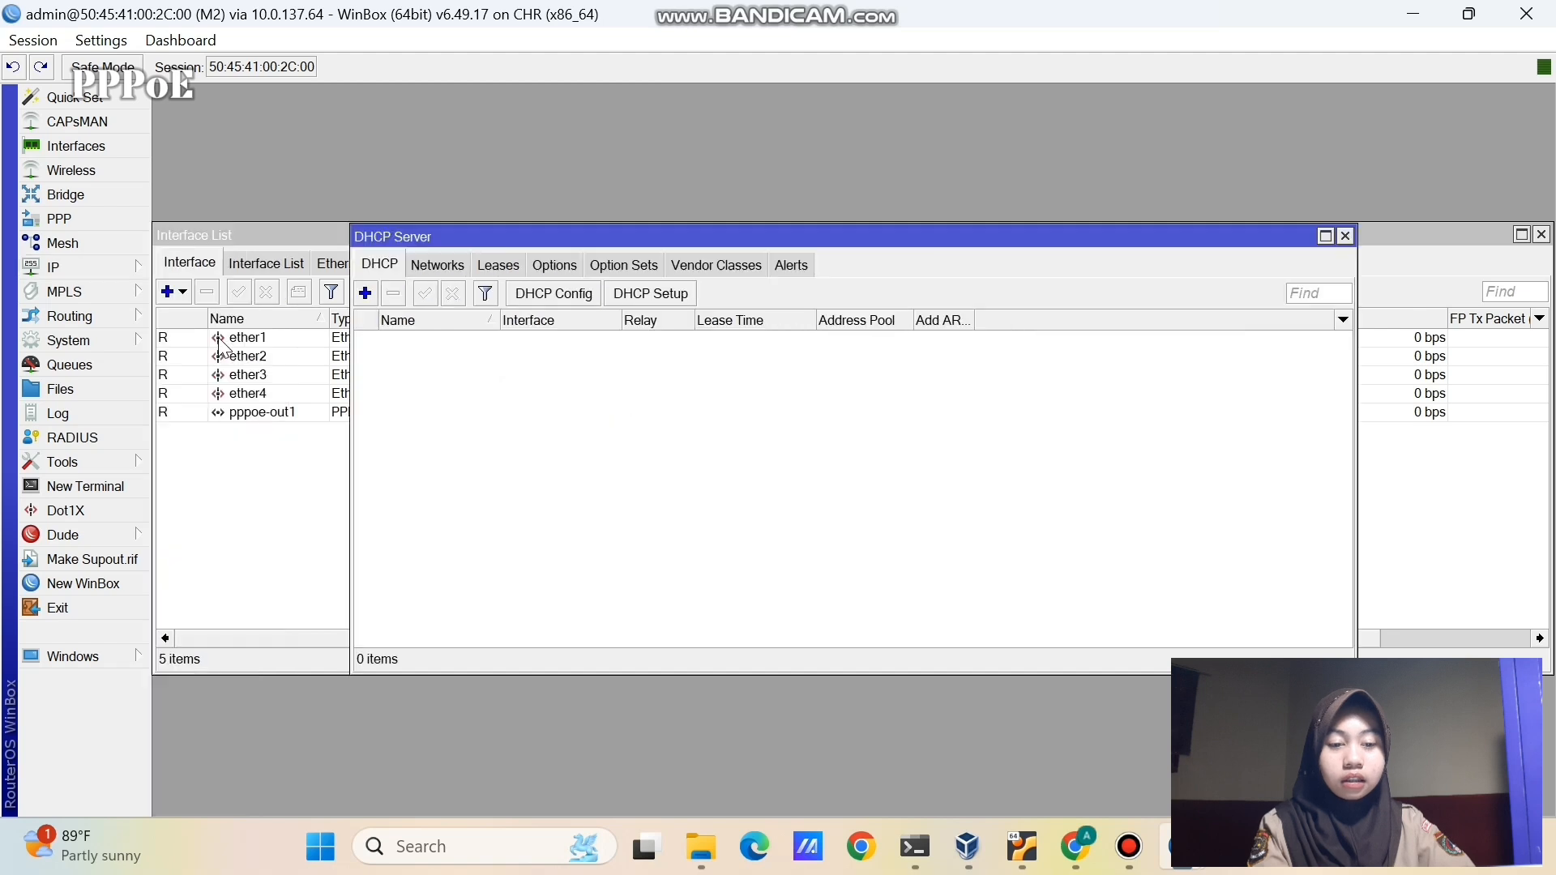
pyautogui.click(628, 294)
pyautogui.click(950, 441)
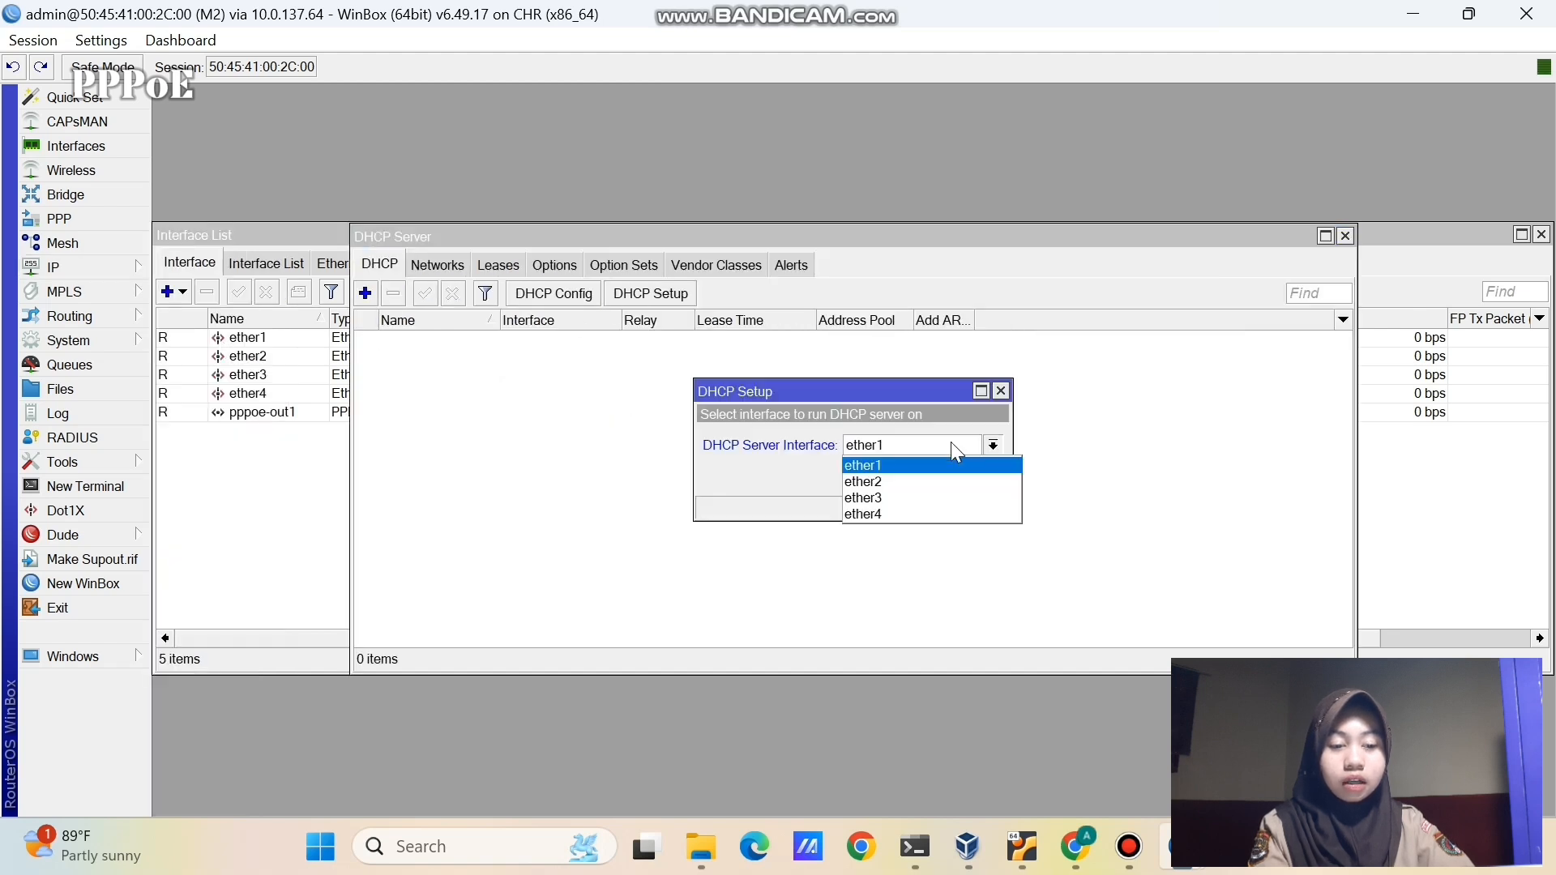
pyautogui.click(950, 460)
pyautogui.click(917, 476)
pyautogui.click(916, 476)
pyautogui.click(916, 475)
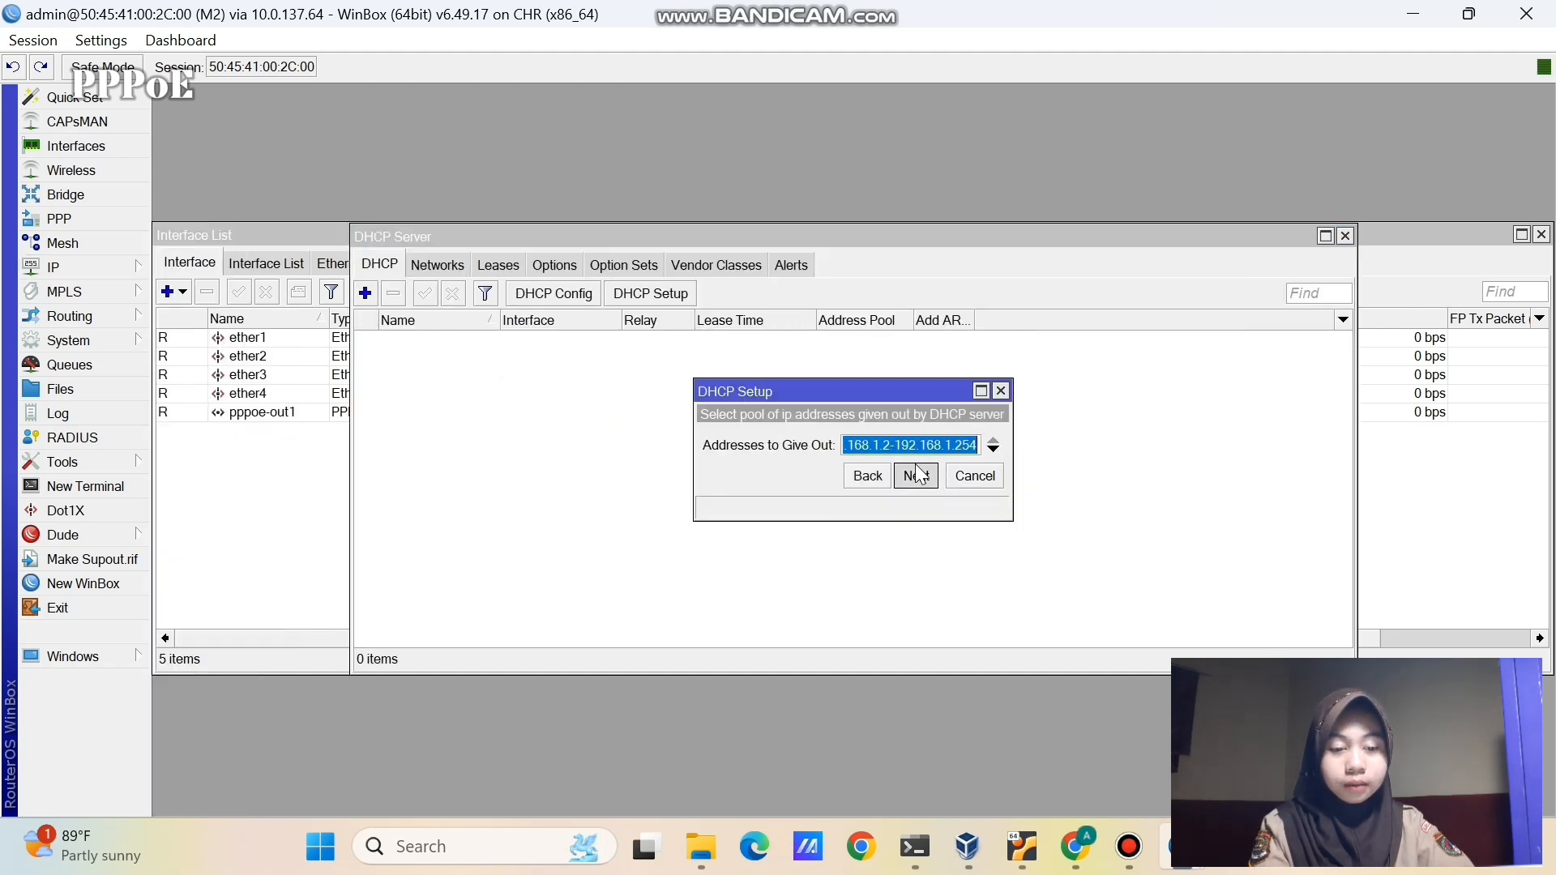
pyautogui.click(916, 476)
pyautogui.click(916, 476)
pyautogui.click(917, 476)
pyautogui.click(861, 440)
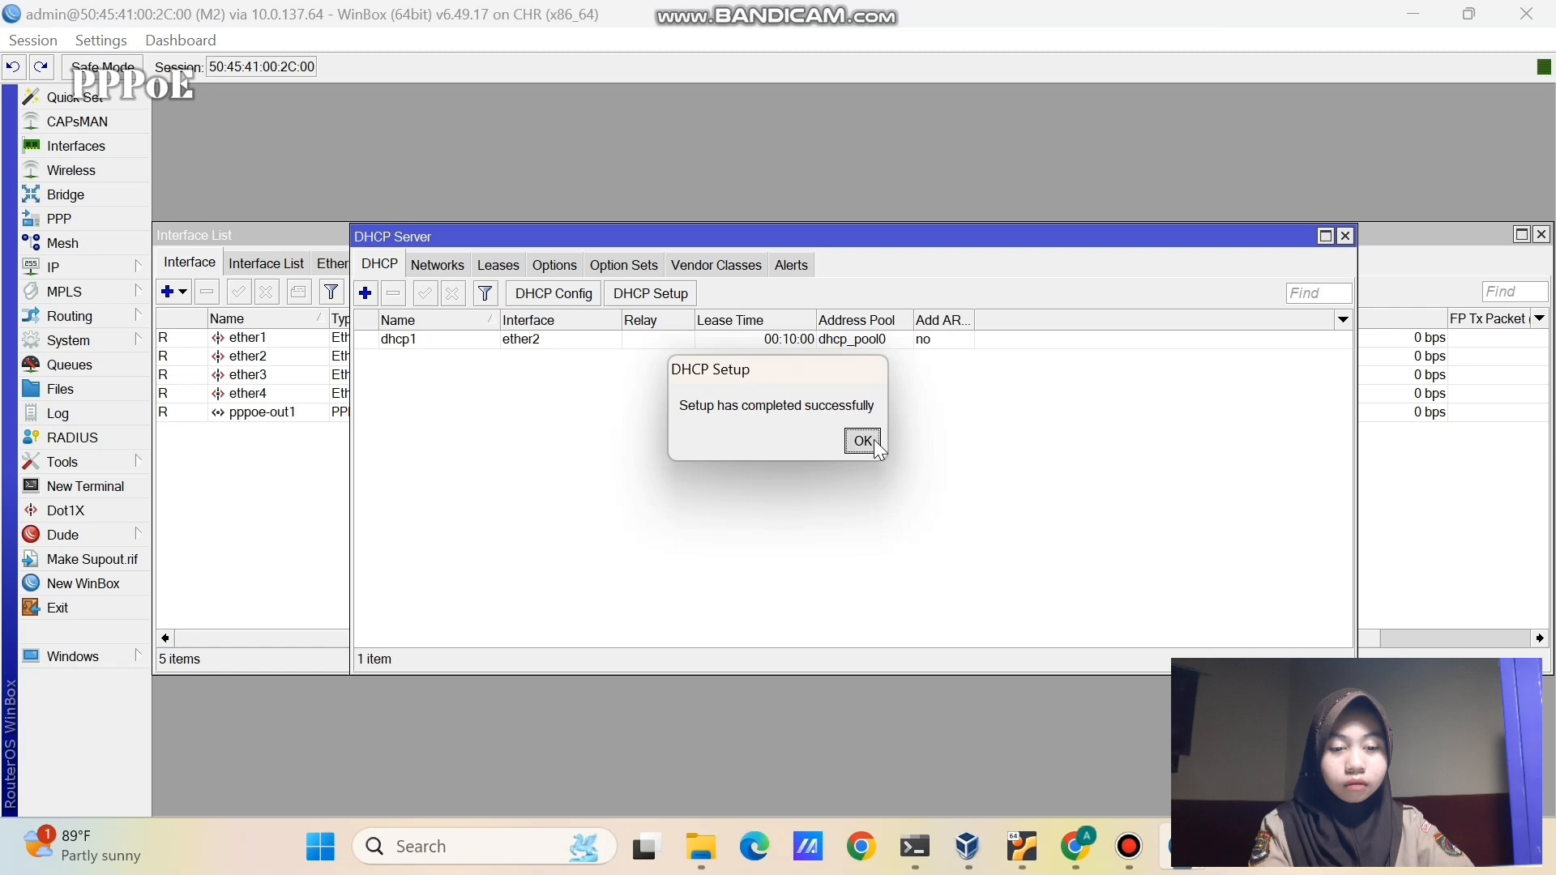
pyautogui.click(136, 268)
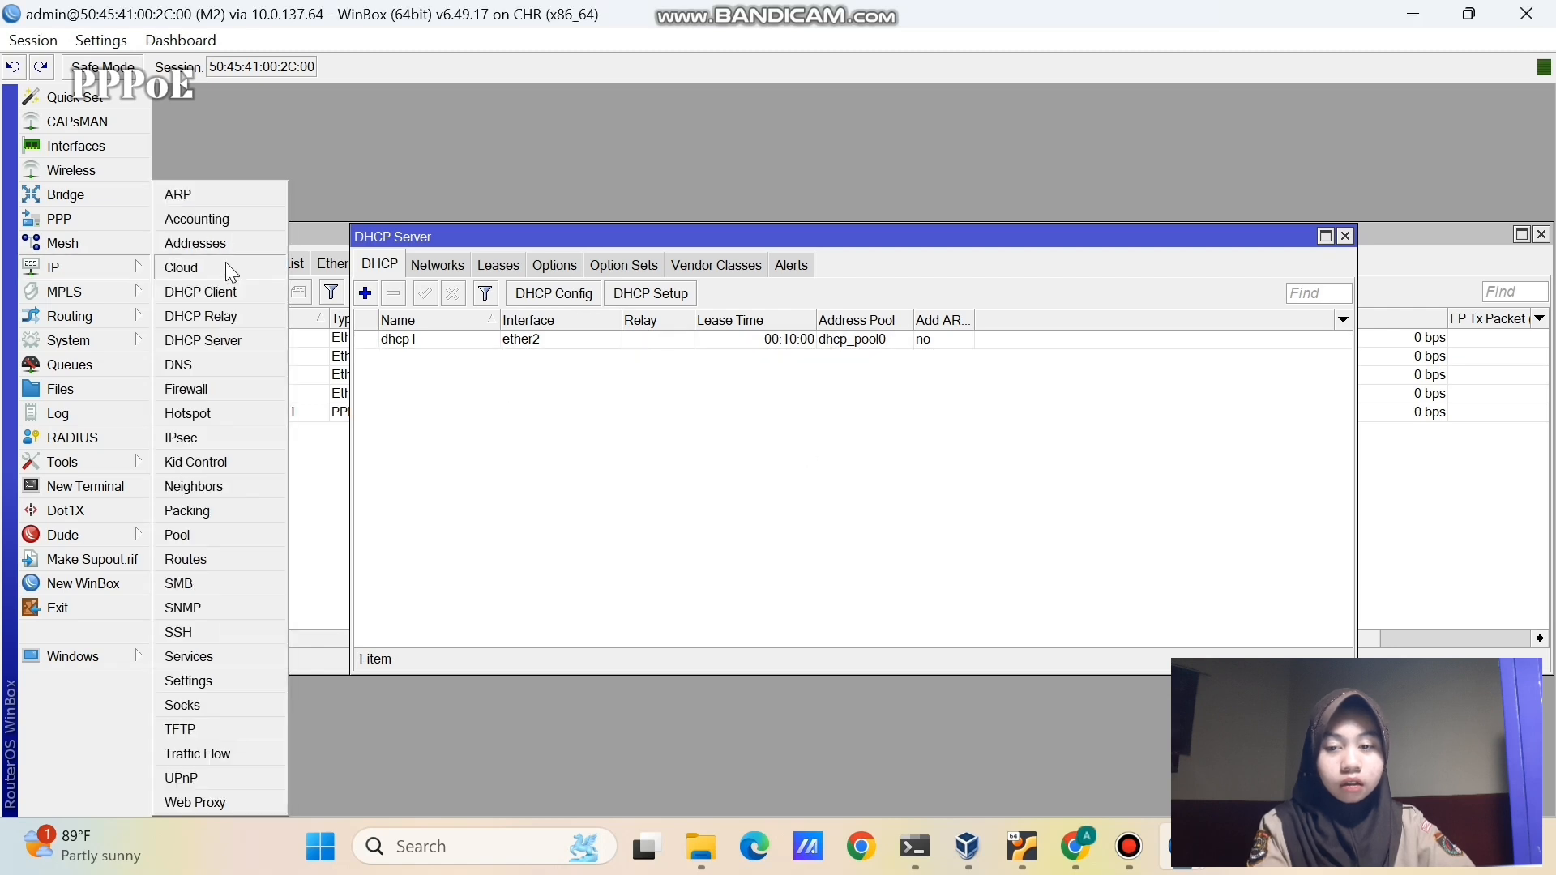
# - Add a srcnat masquerade NAT rule with Out. Interface pppoe-out1
pyautogui.click(226, 384)
pyautogui.click(406, 266)
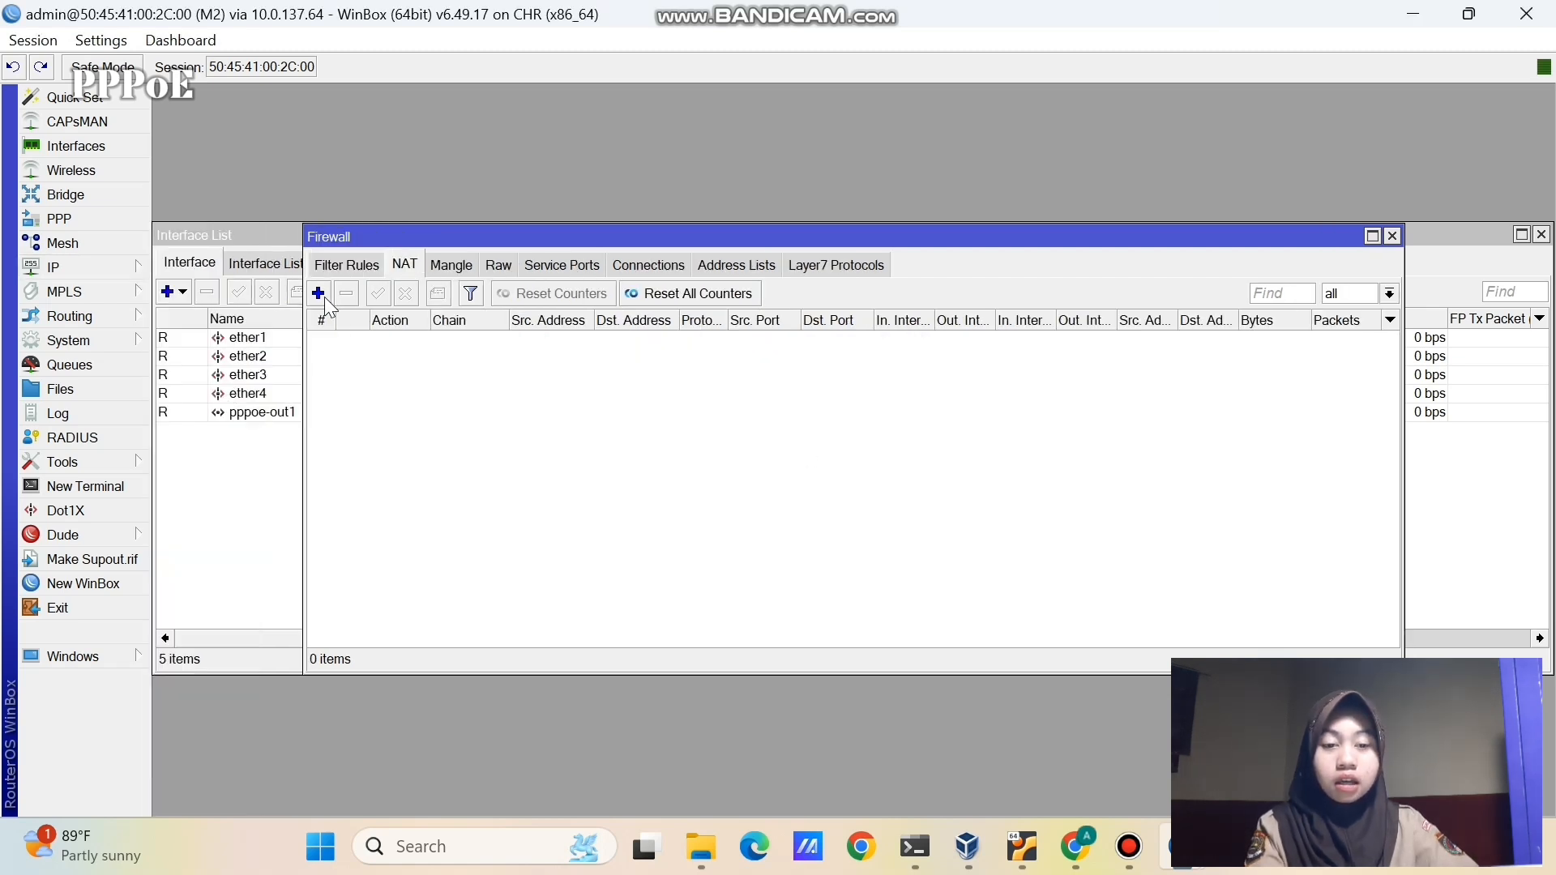
pyautogui.click(319, 294)
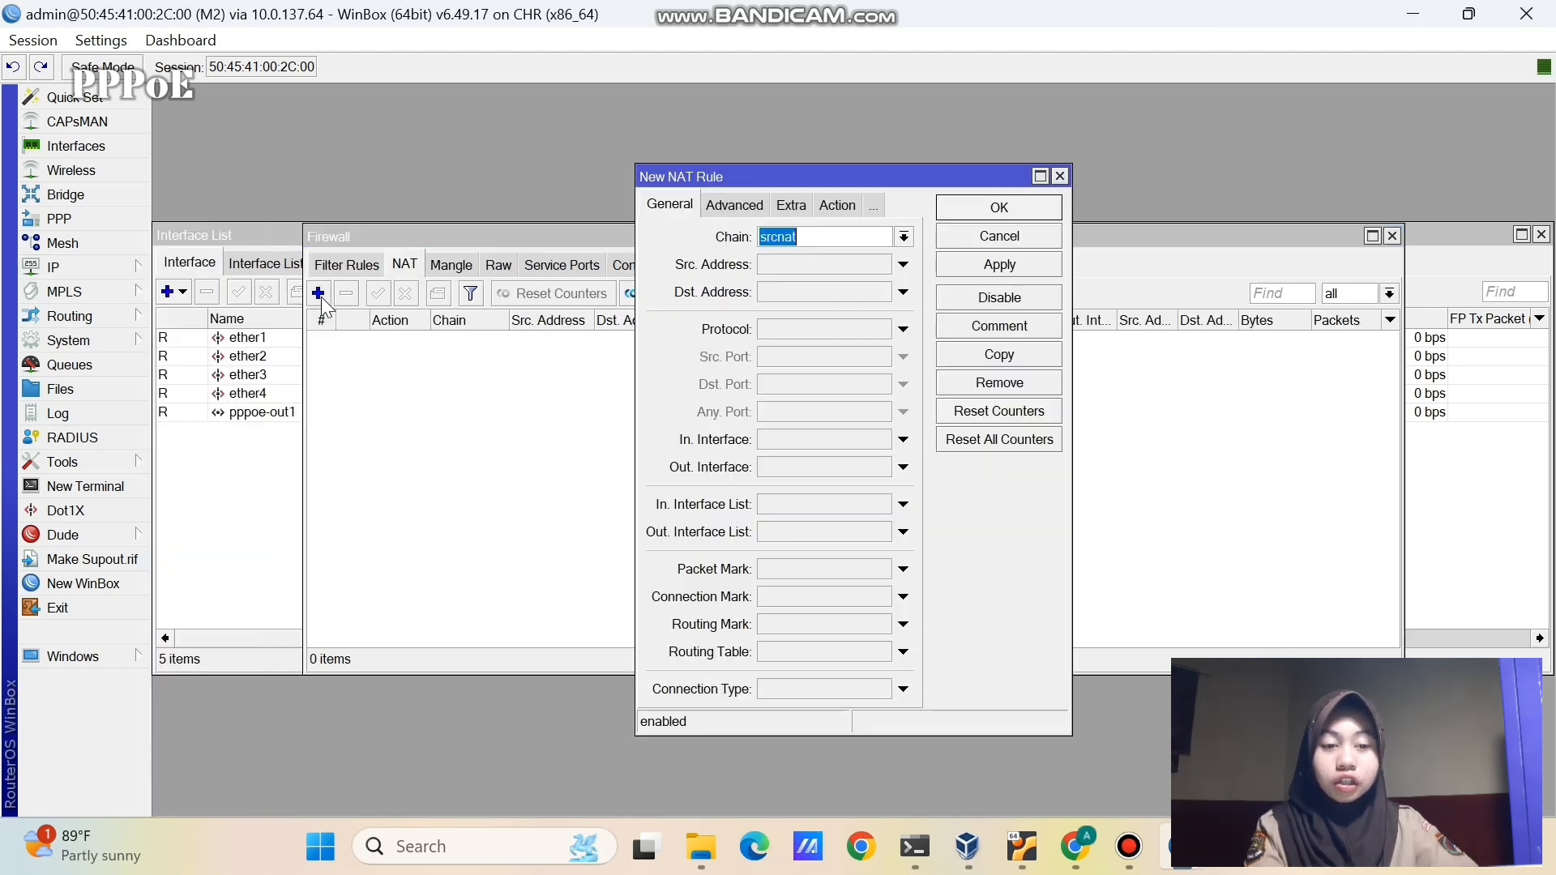
pyautogui.click(769, 470)
pyautogui.click(891, 468)
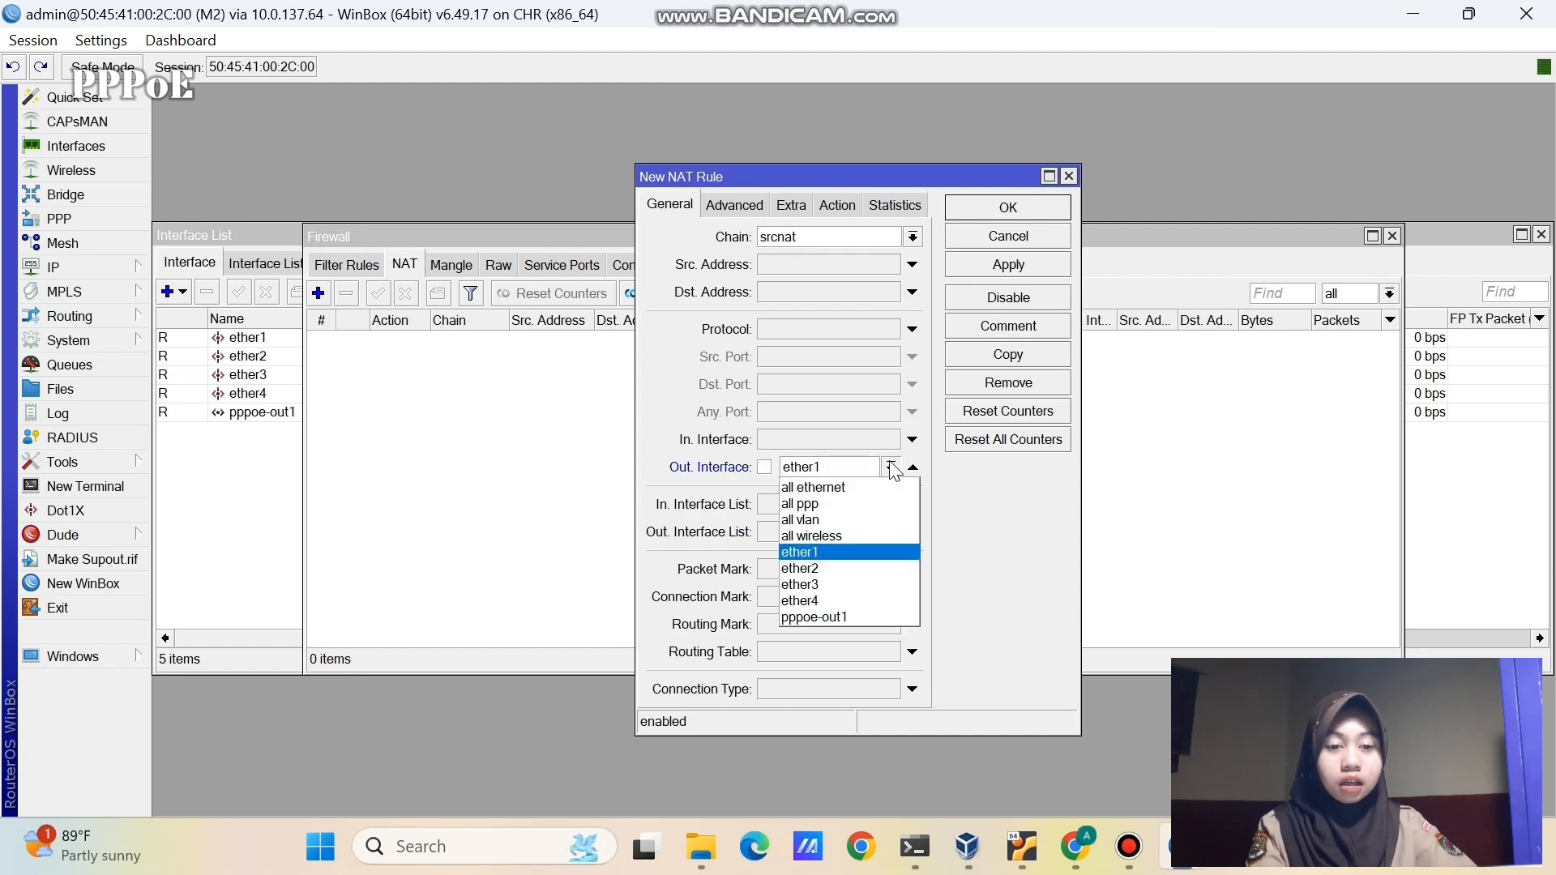
pyautogui.click(841, 618)
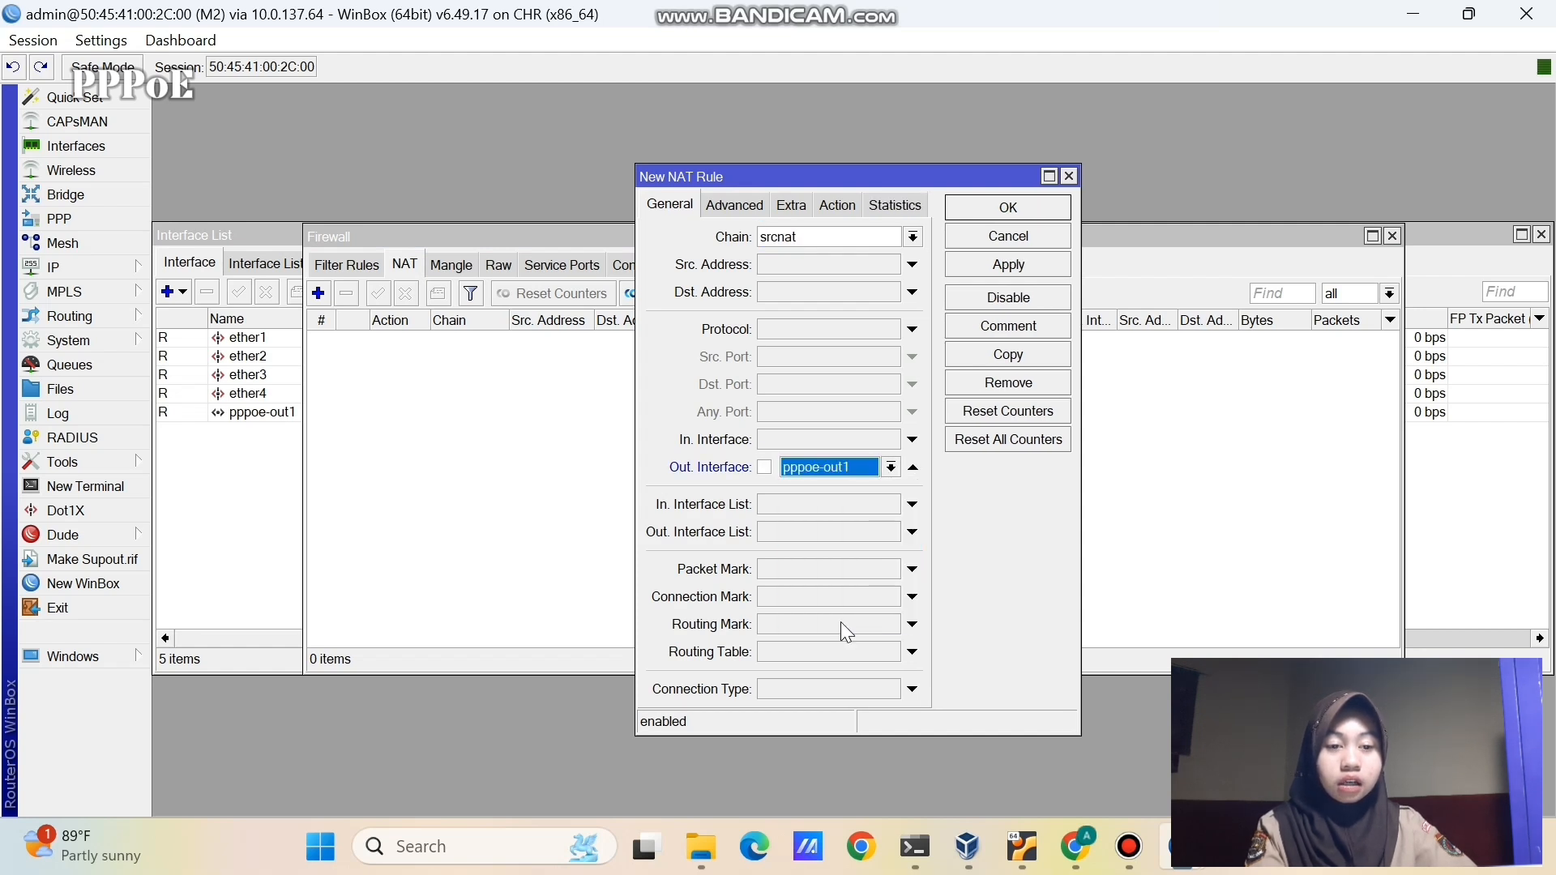
pyautogui.click(846, 202)
pyautogui.click(888, 236)
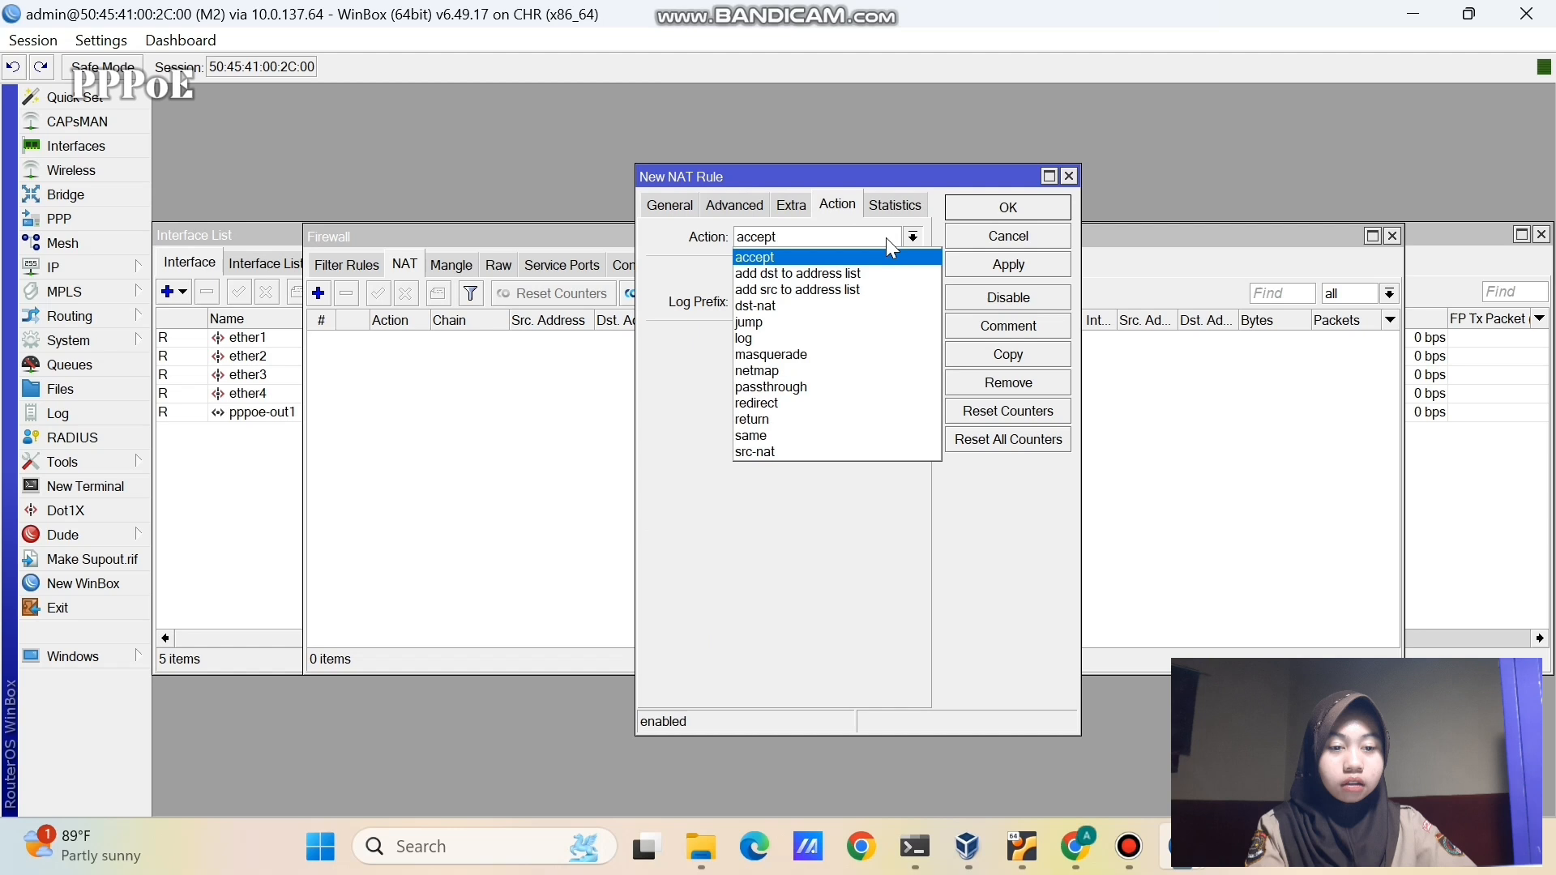
pyautogui.click(869, 353)
pyautogui.click(991, 263)
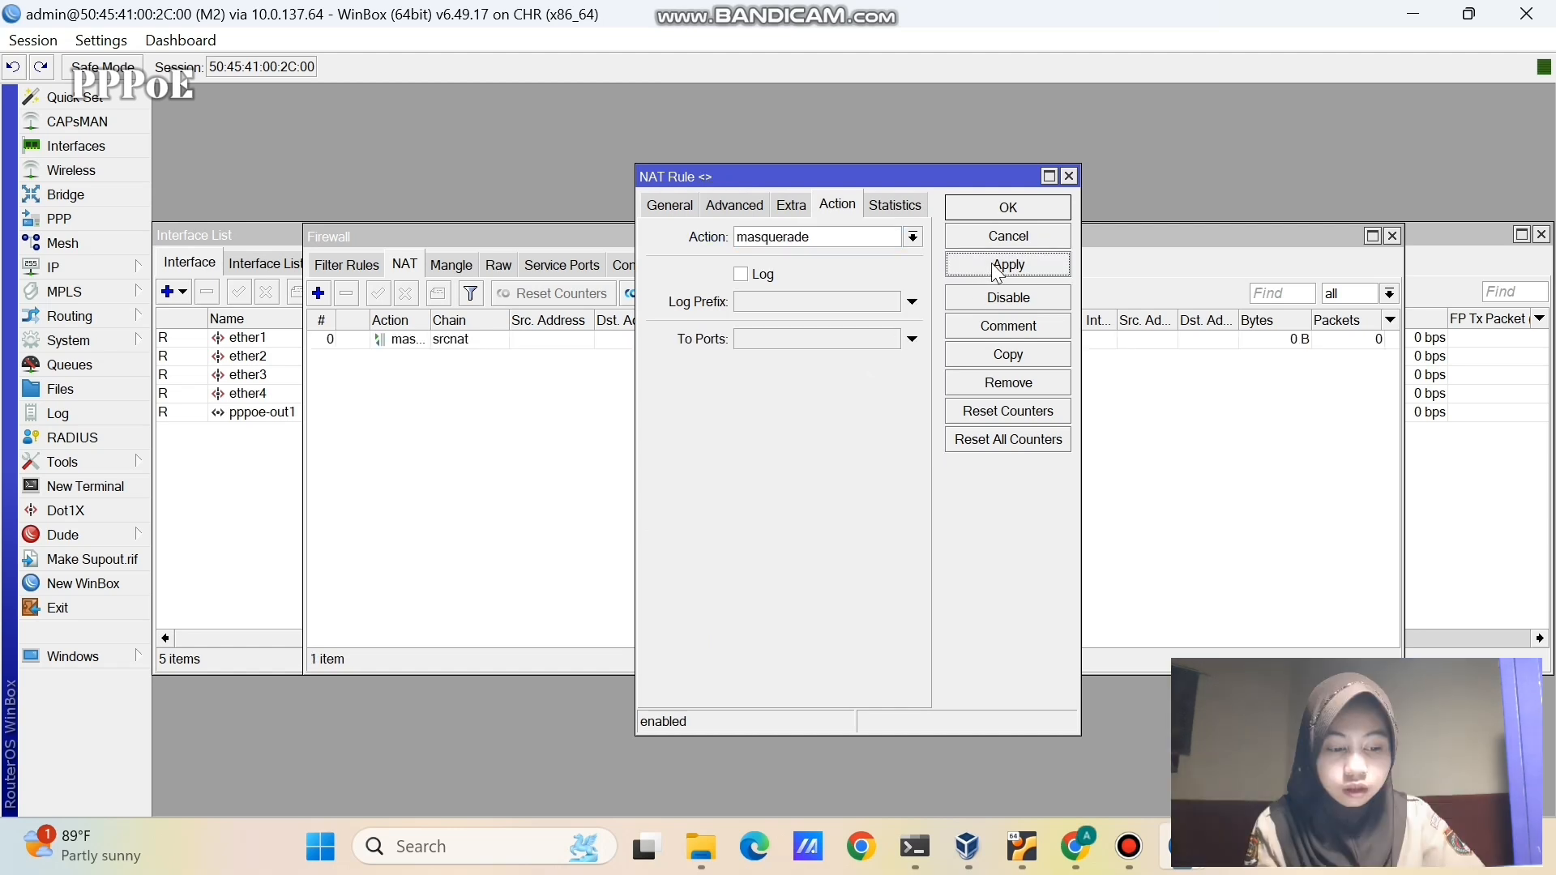
pyautogui.click(957, 206)
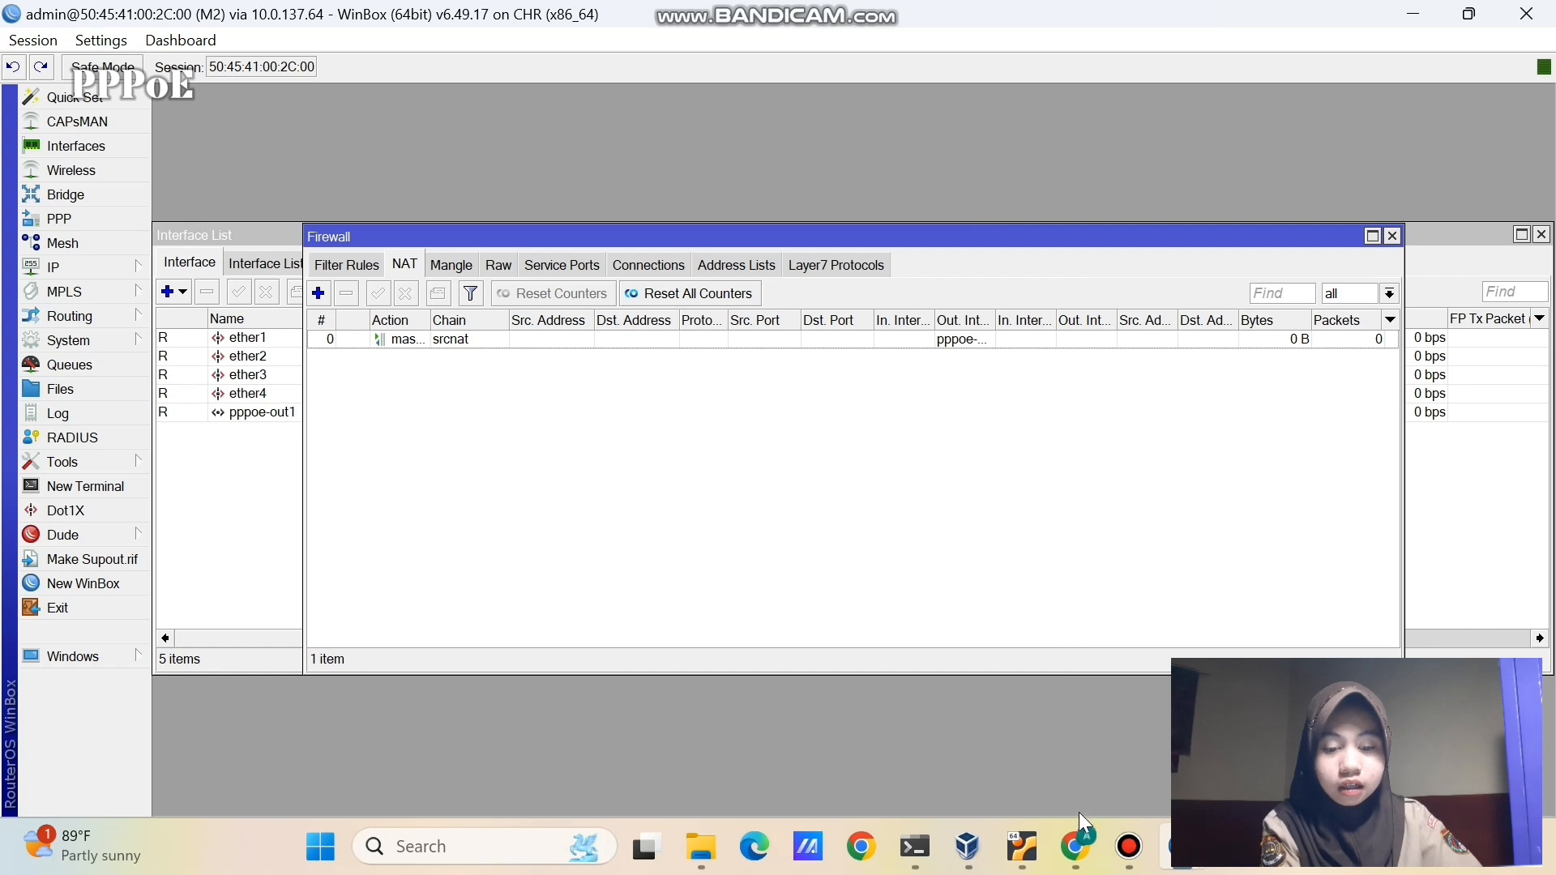
pyautogui.click(1081, 843)
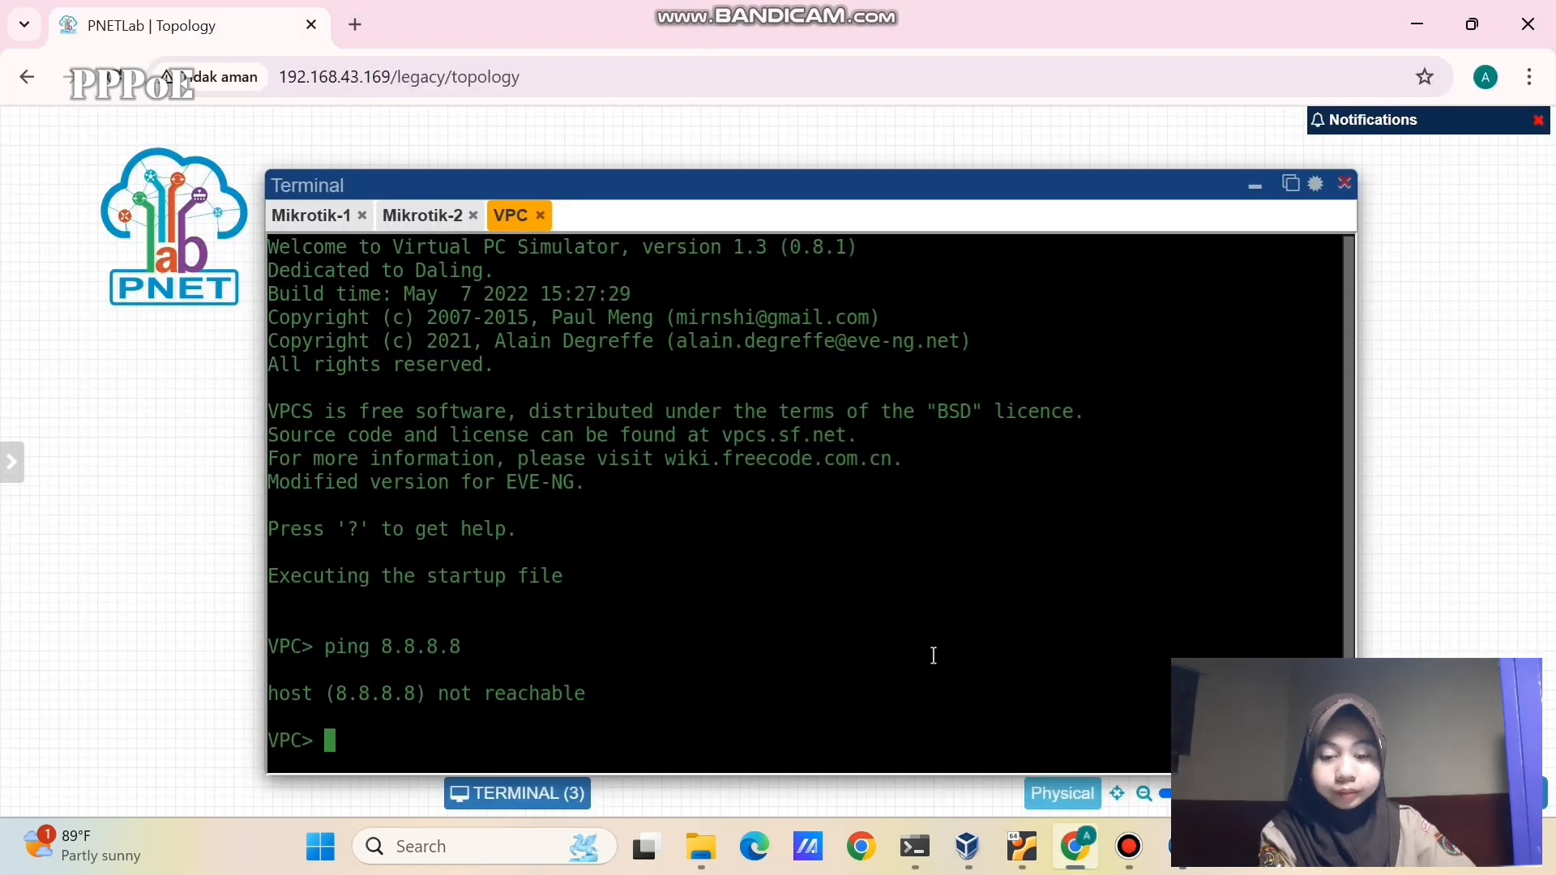
# - Run ip dhcp on the VPC, which fails with 'Can't find dhcp server'
pyautogui.write('ip dhcp')
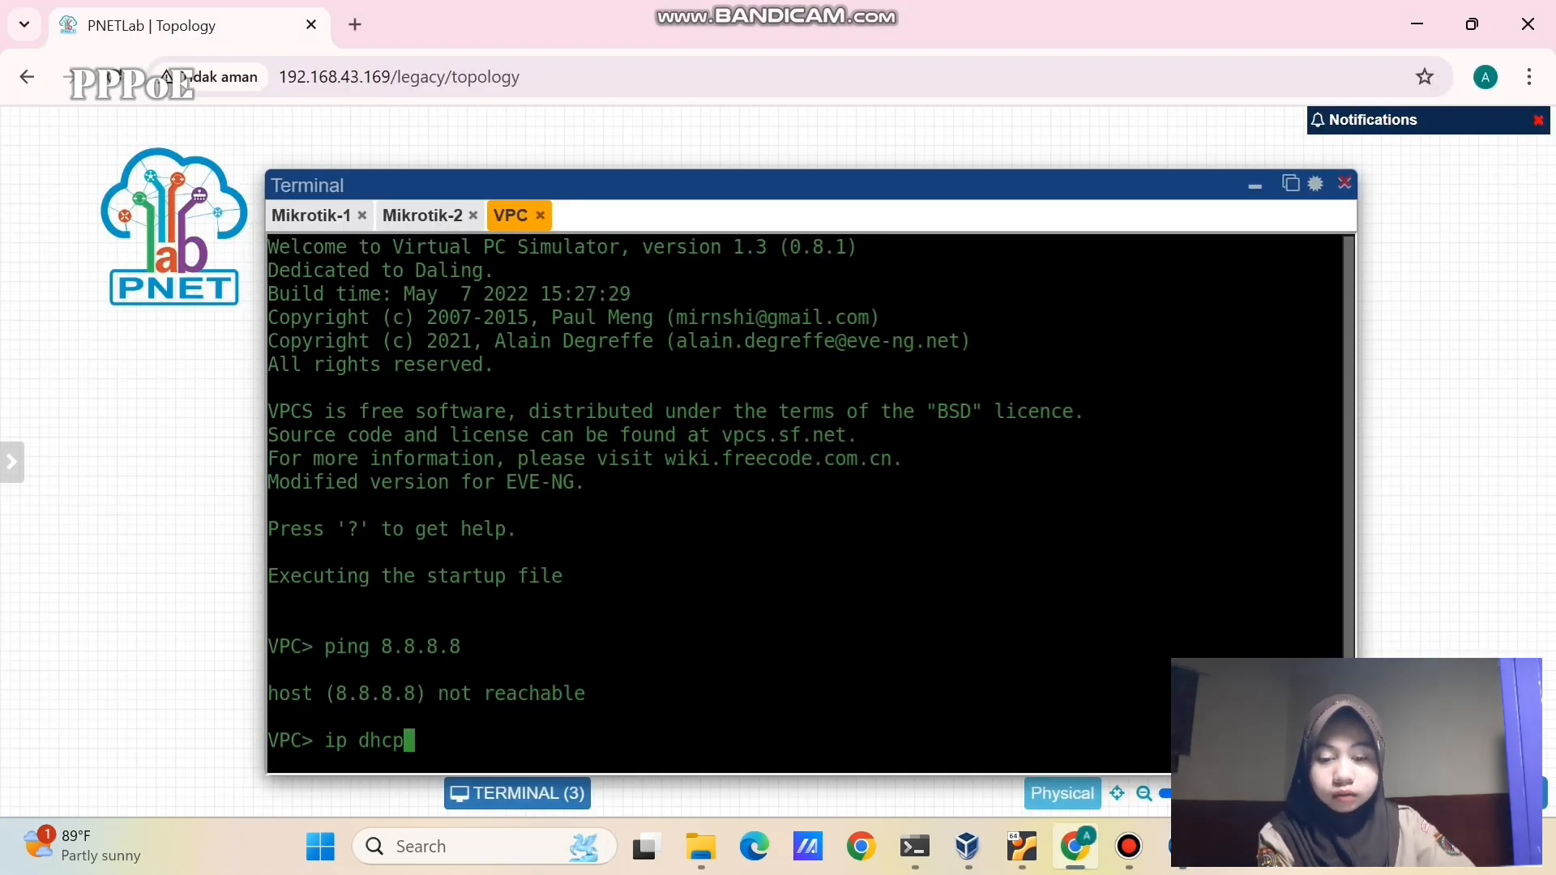
pyautogui.press('Return')
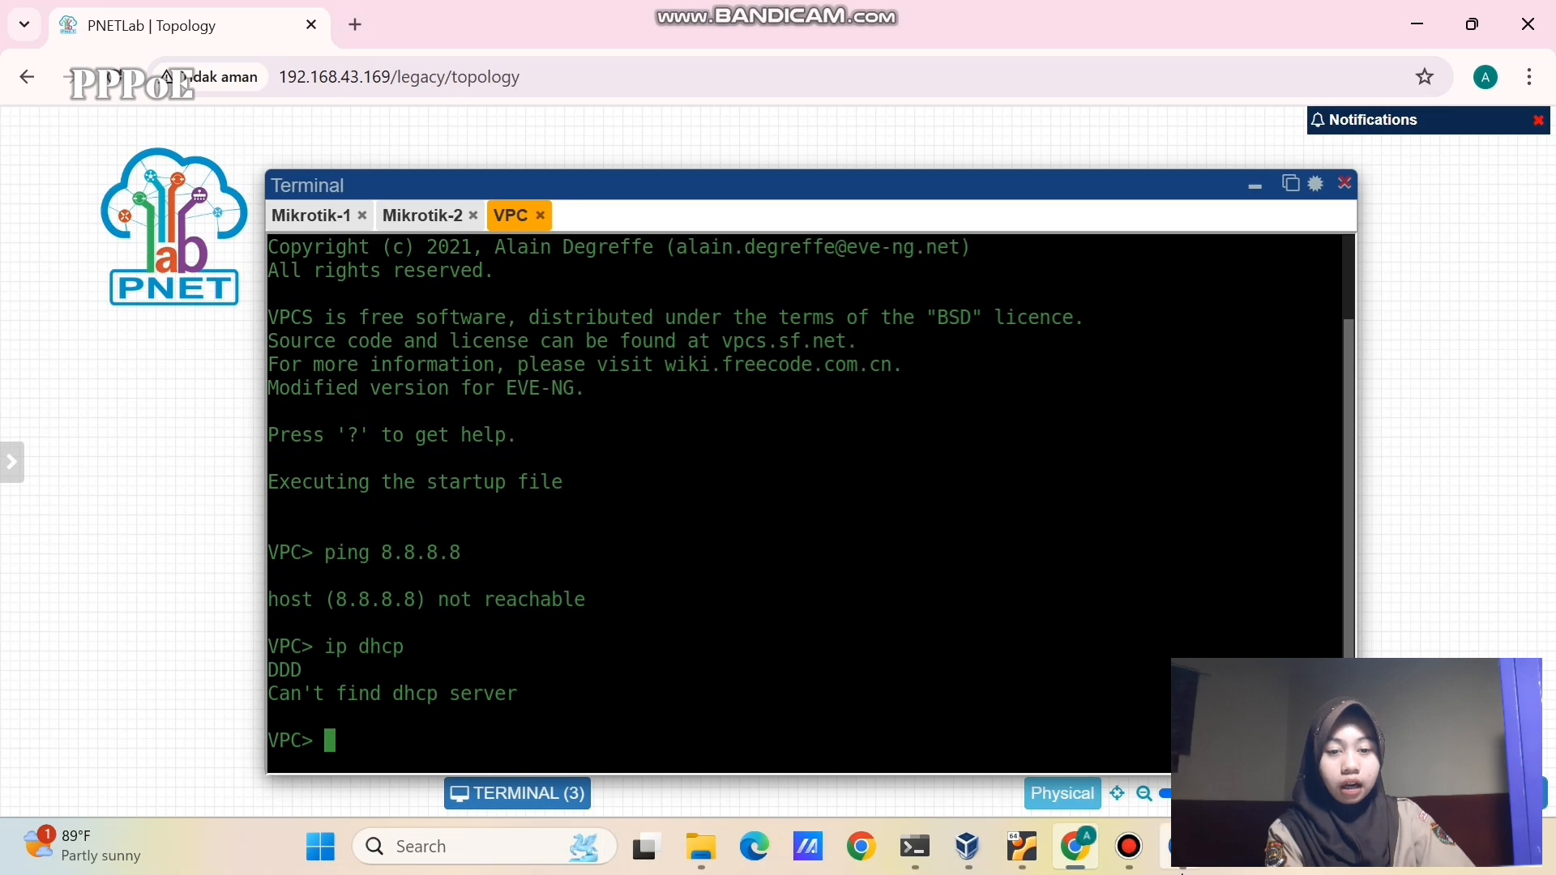
# - Back in WinBox, inspect the 192.168.1.1/24 entry in the router's IP address list
pyautogui.moveTo(1167, 846)
pyautogui.click(1296, 648)
pyautogui.click(81, 267)
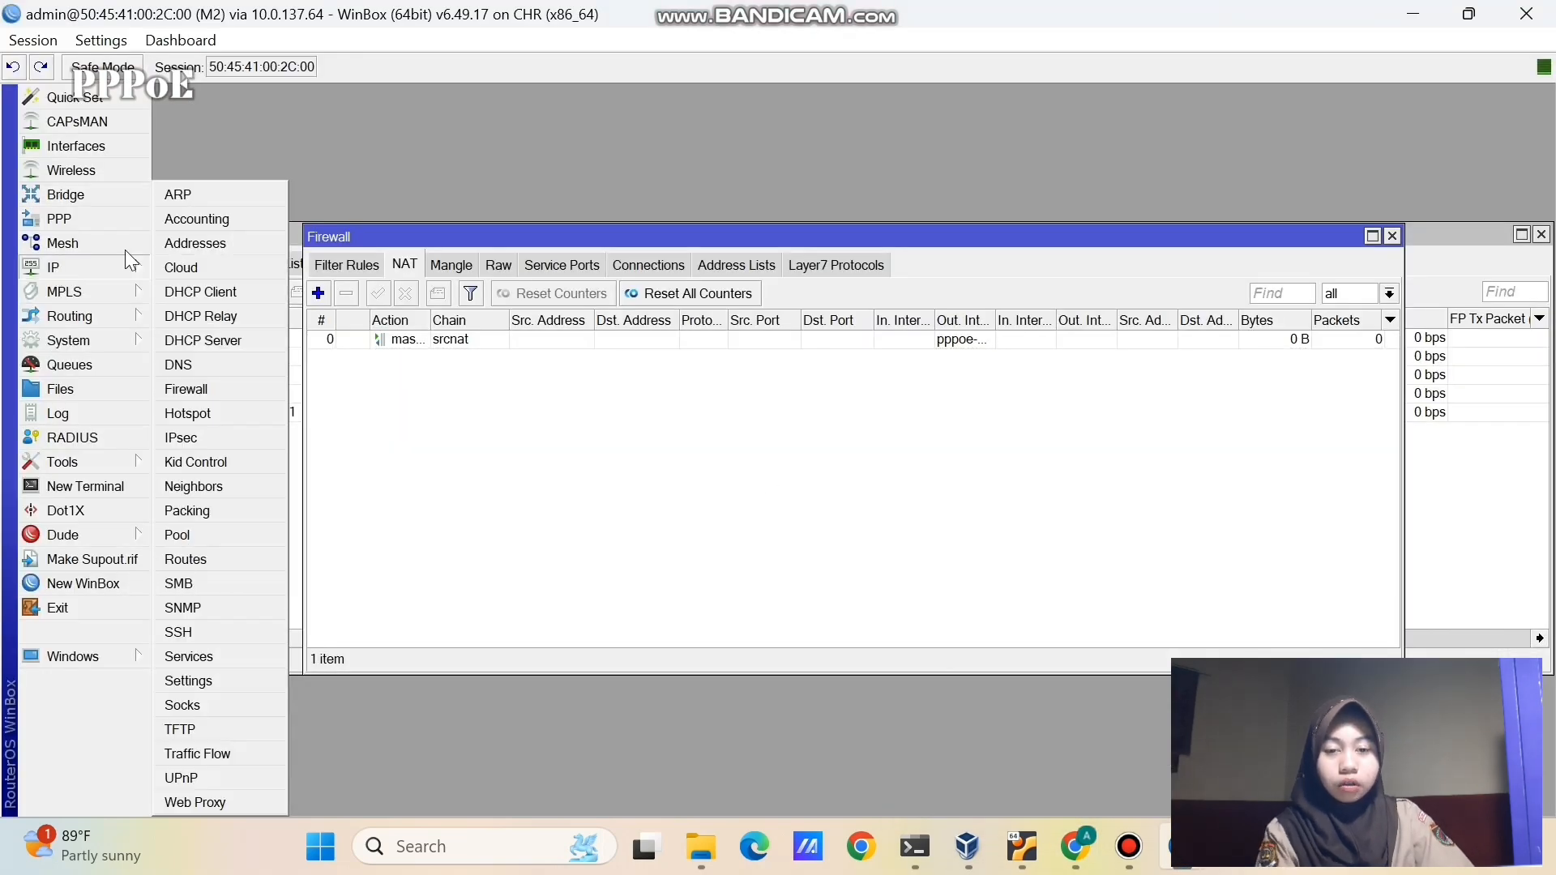
pyautogui.click(91, 270)
pyautogui.click(146, 268)
pyautogui.click(193, 242)
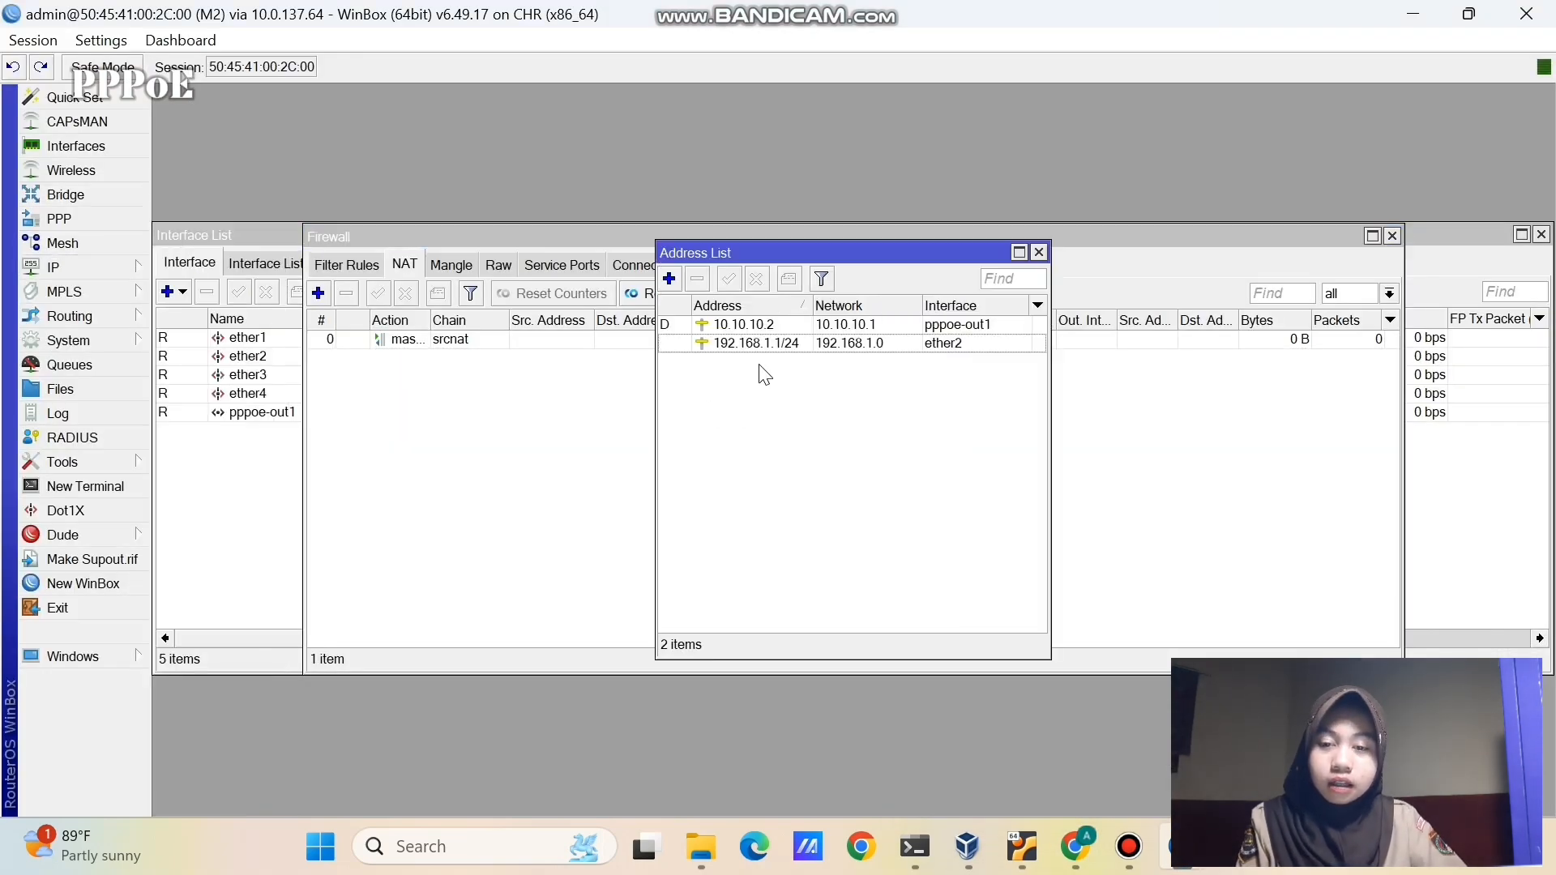
pyautogui.click(752, 342)
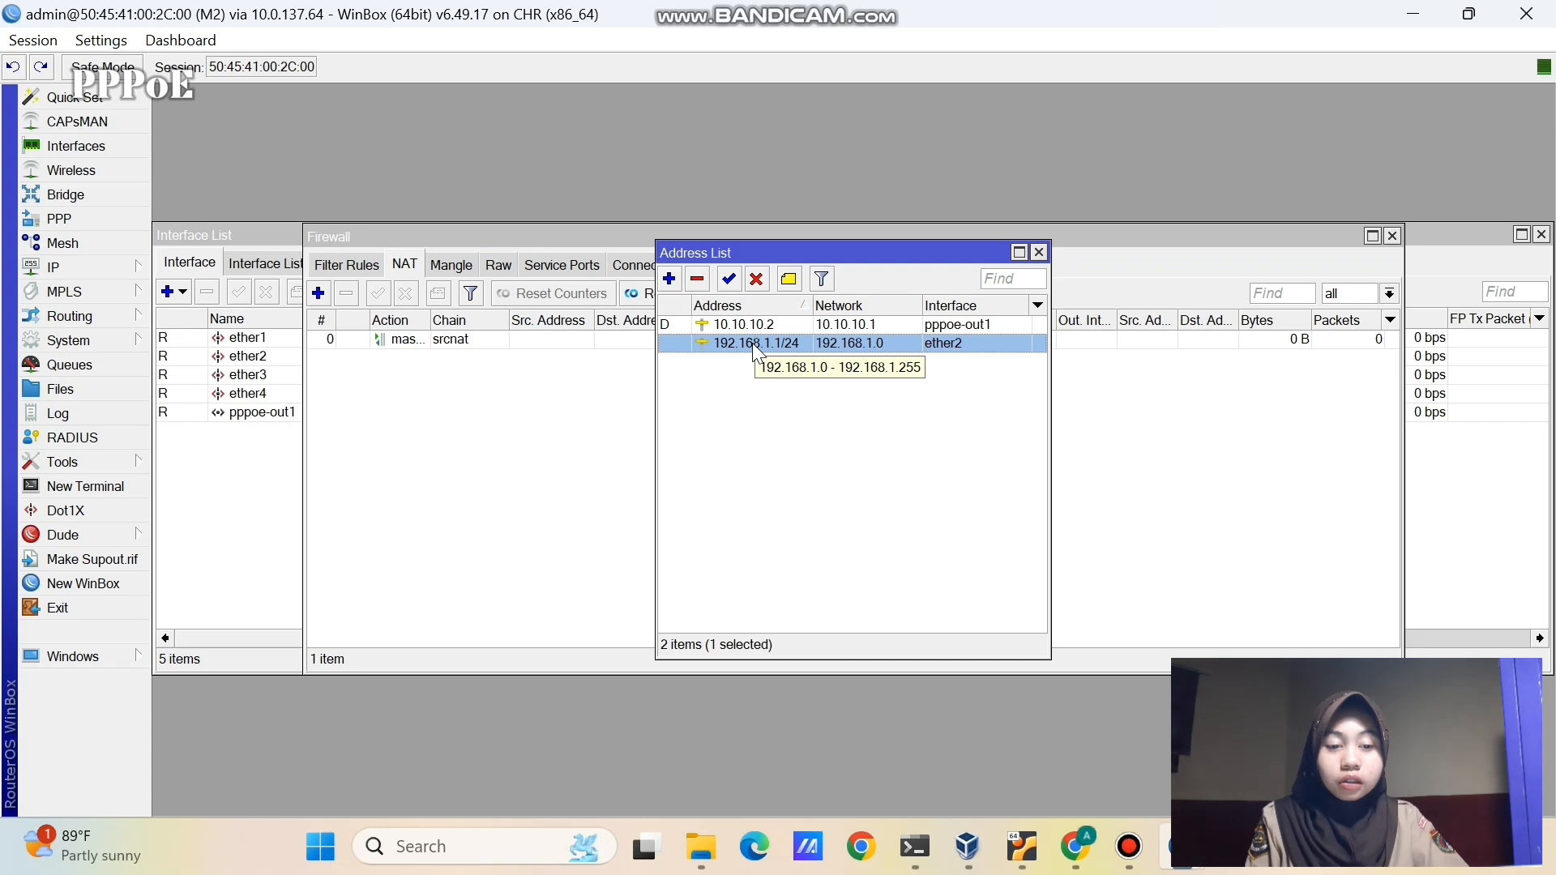
pyautogui.click(711, 438)
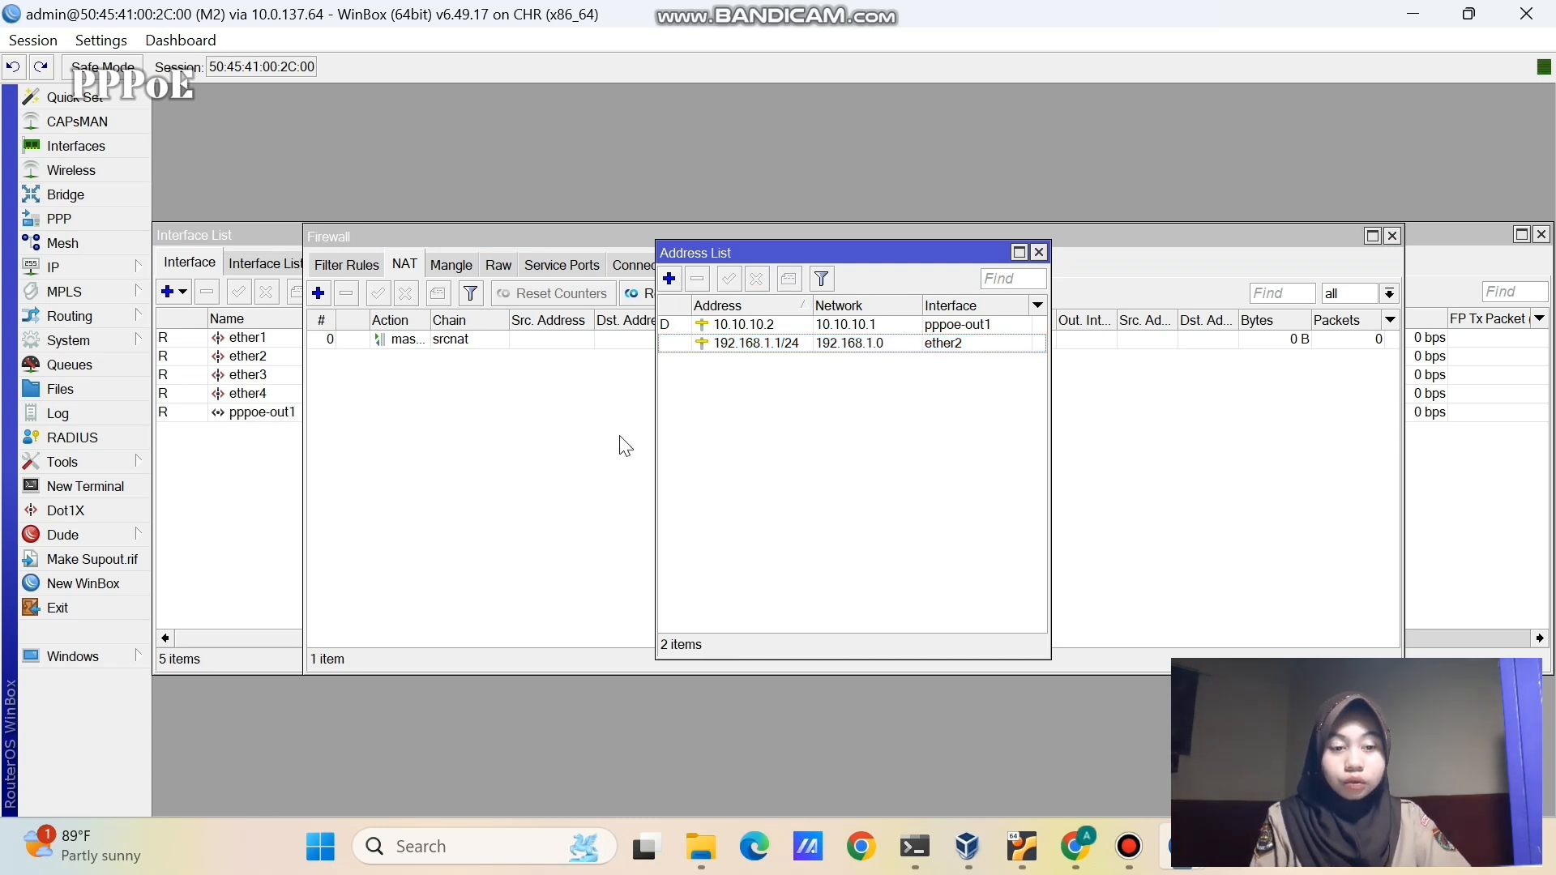
# - Check the dhcp1 server on ether2 with pool dhcp_pool0 in the DHCP Server list
pyautogui.click(71, 272)
pyautogui.click(249, 347)
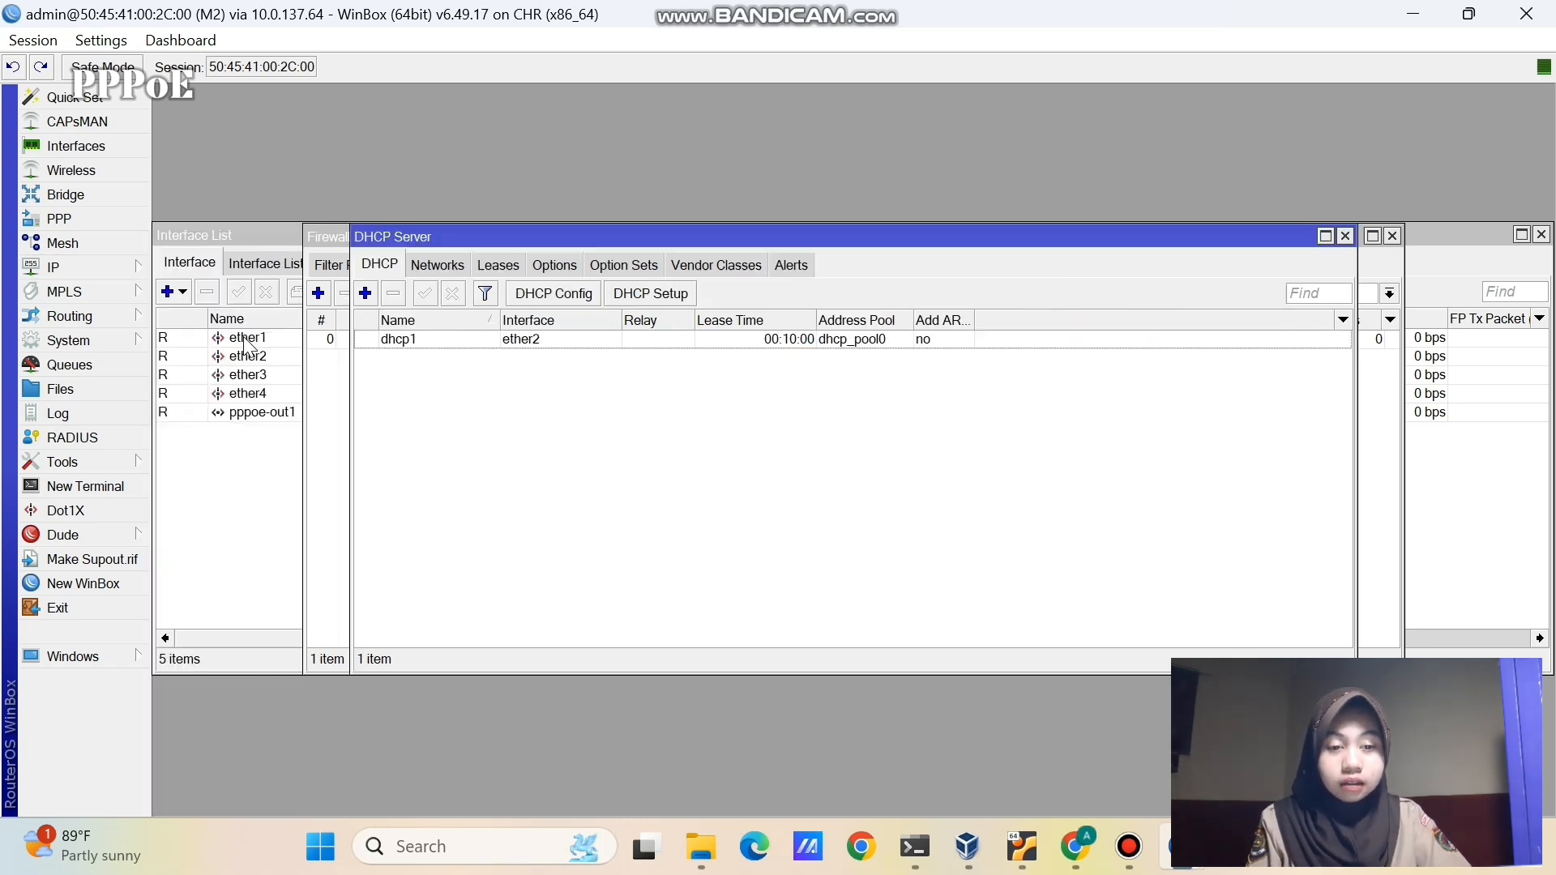
pyautogui.click(412, 340)
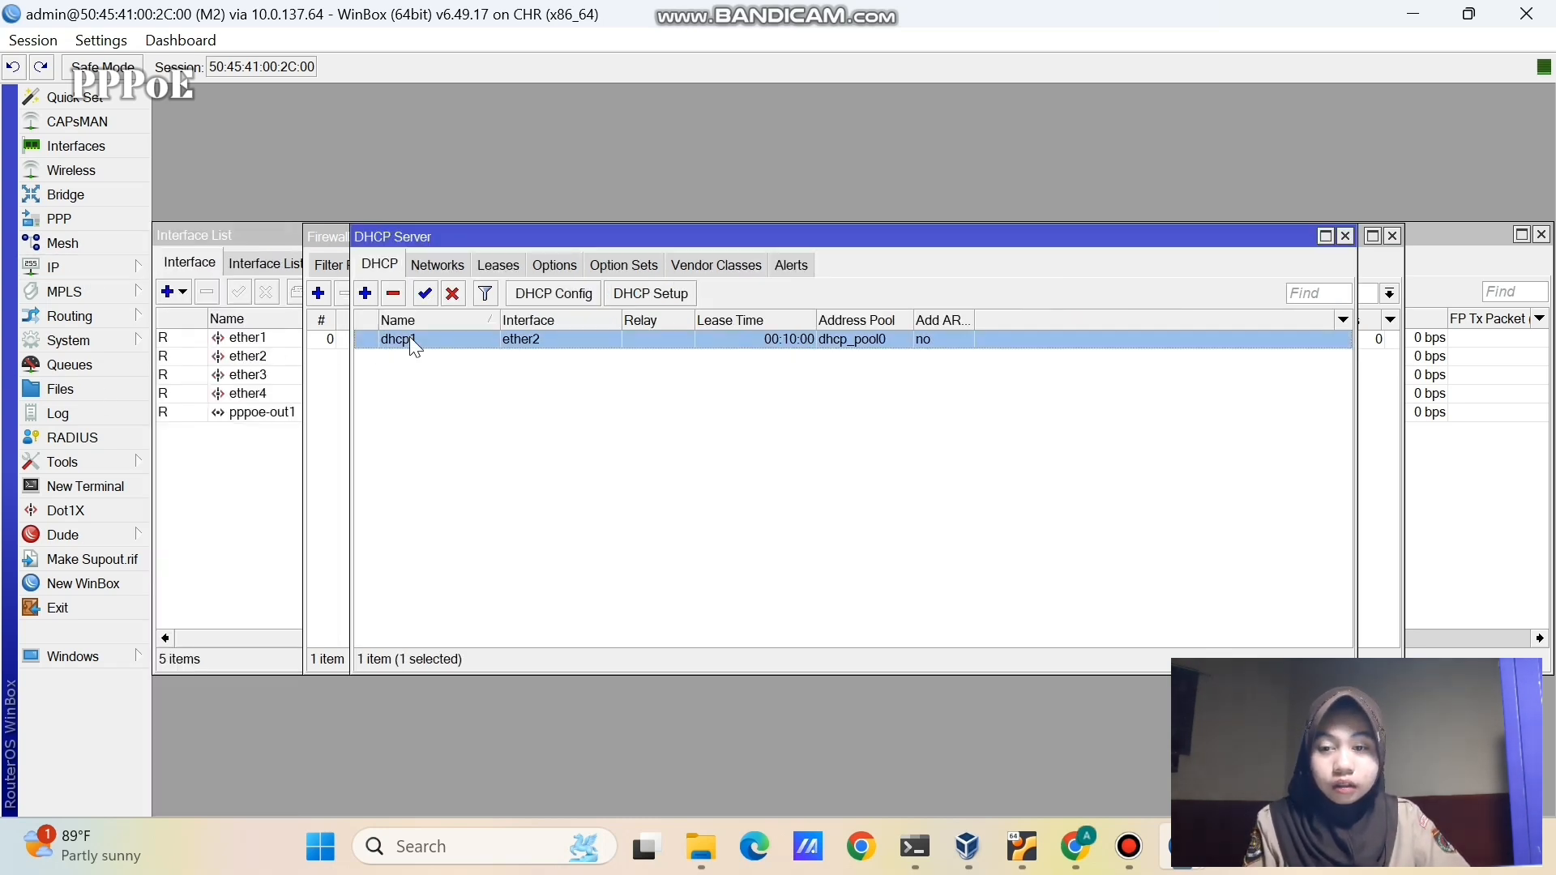
pyautogui.click(452, 430)
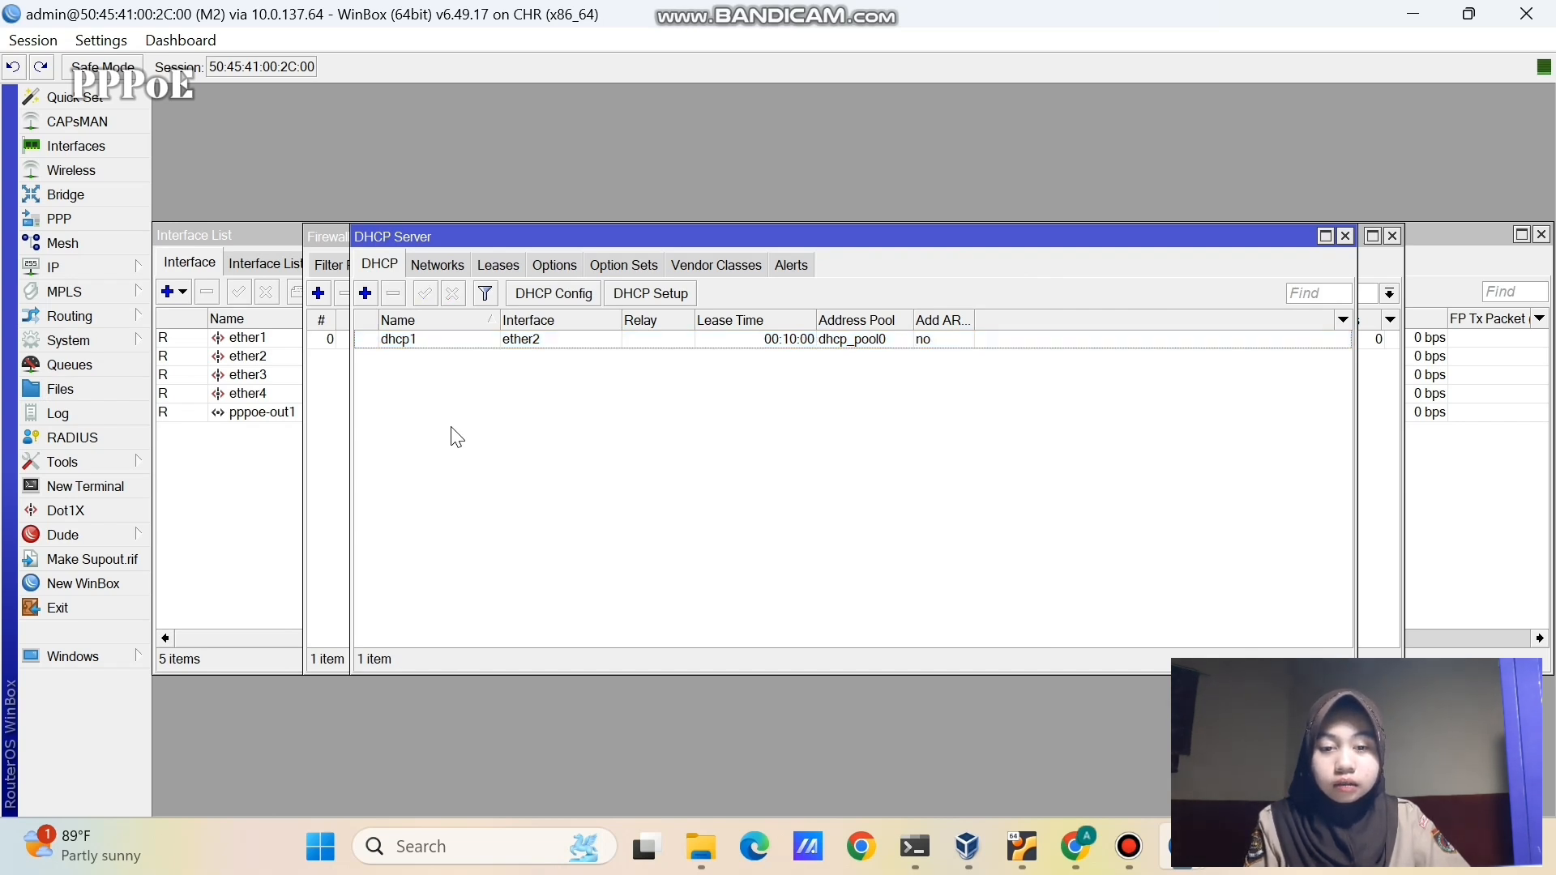
# - Review the router addresses: 192.168.2.1/24 on ether1, 192.168.1.1/24 on ether2, dynamic 10.10.10.2
pyautogui.hotkey('alt', 'Tab')
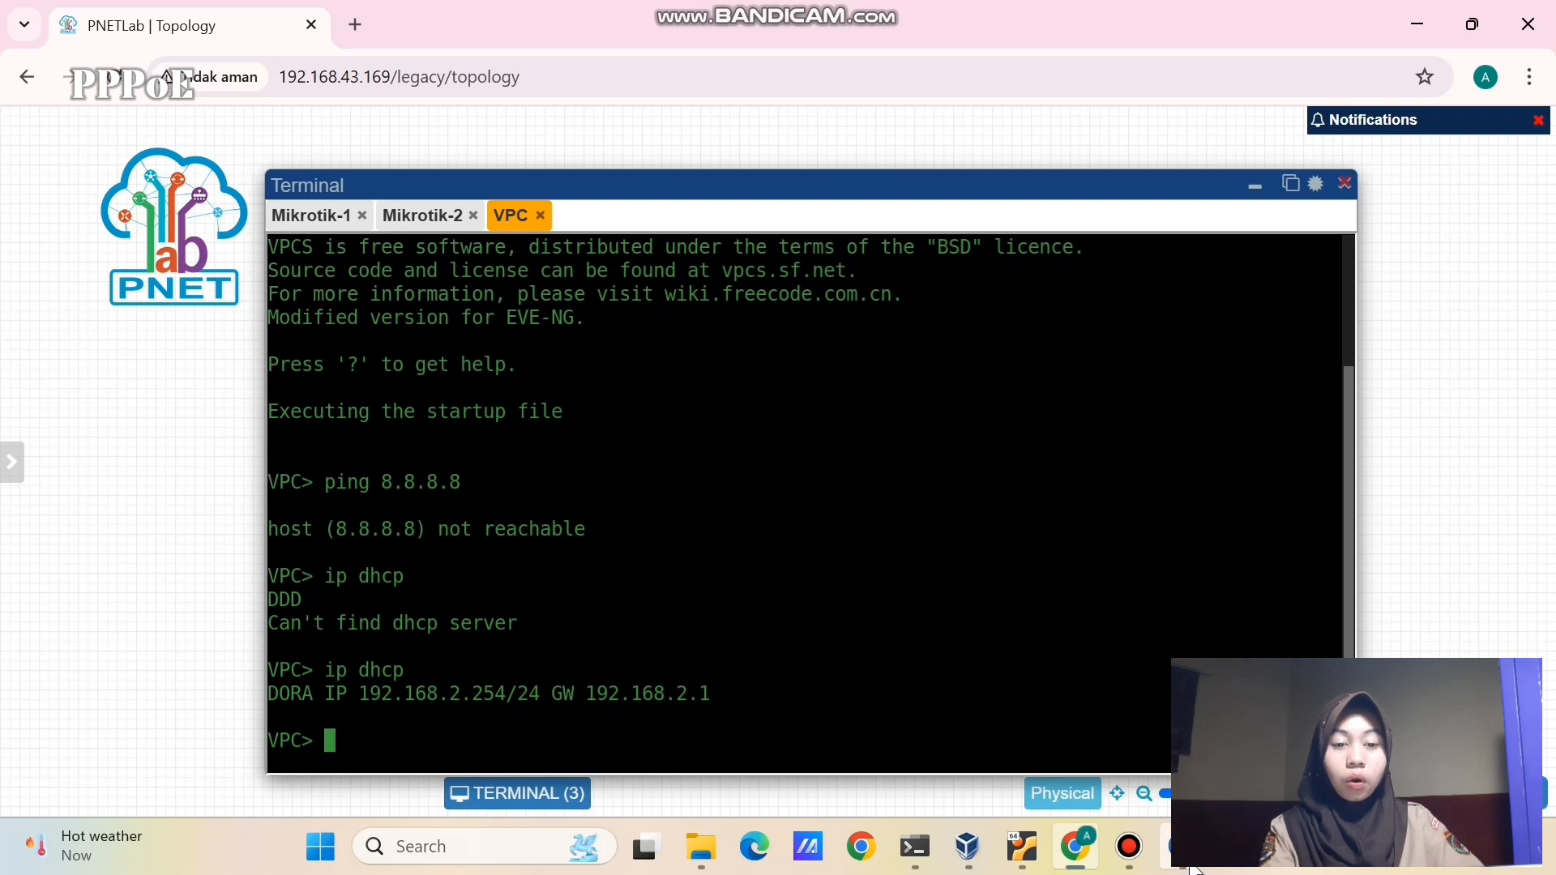
pyautogui.moveTo(1175, 847)
pyautogui.click(1297, 713)
pyautogui.click(95, 268)
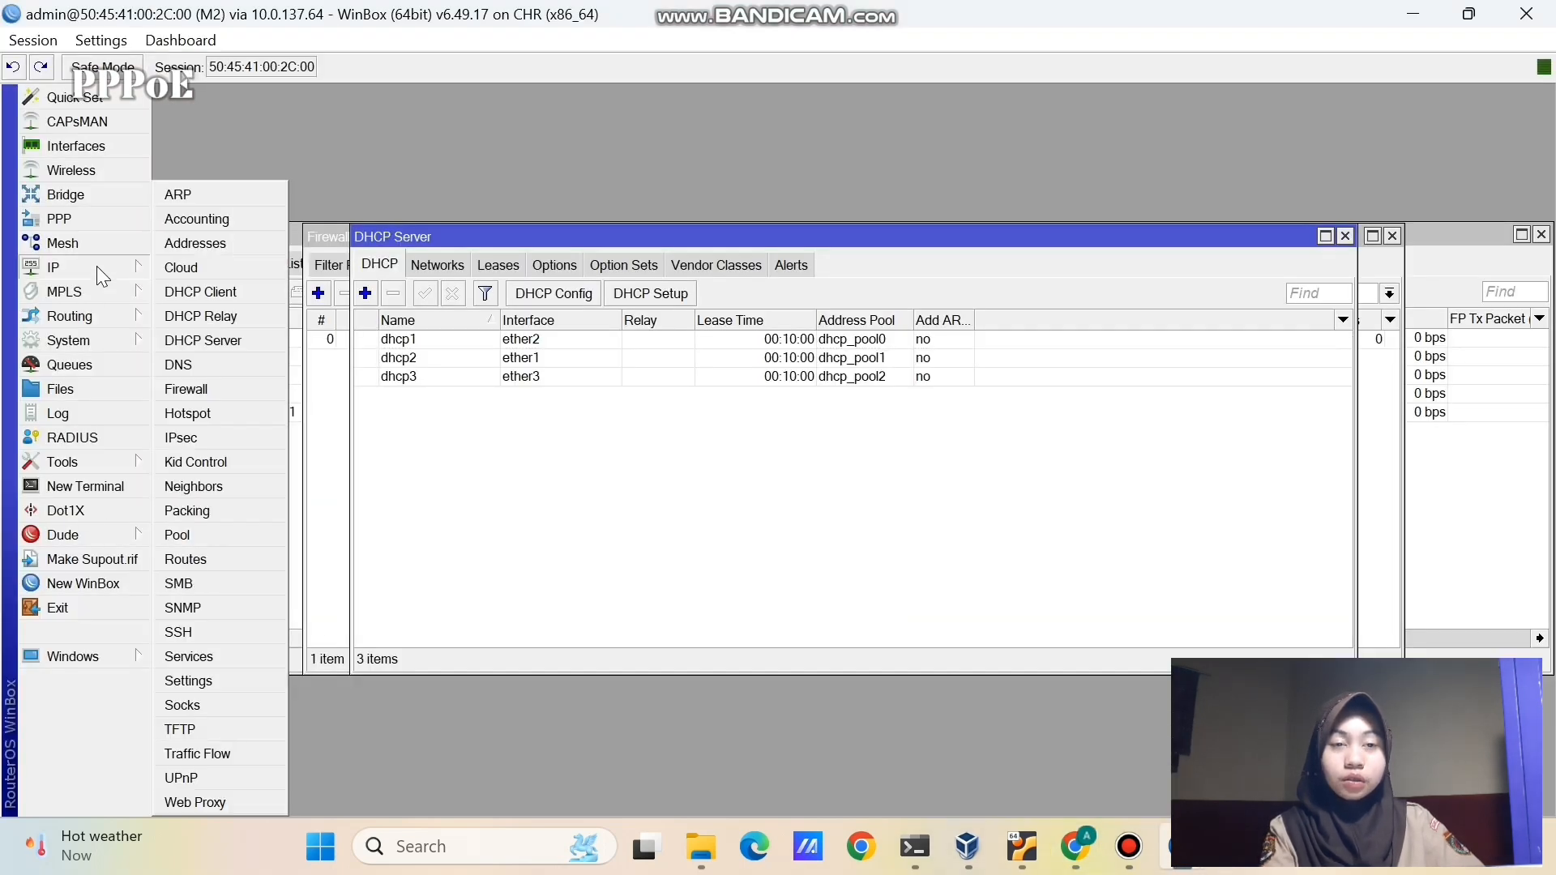
pyautogui.click(169, 253)
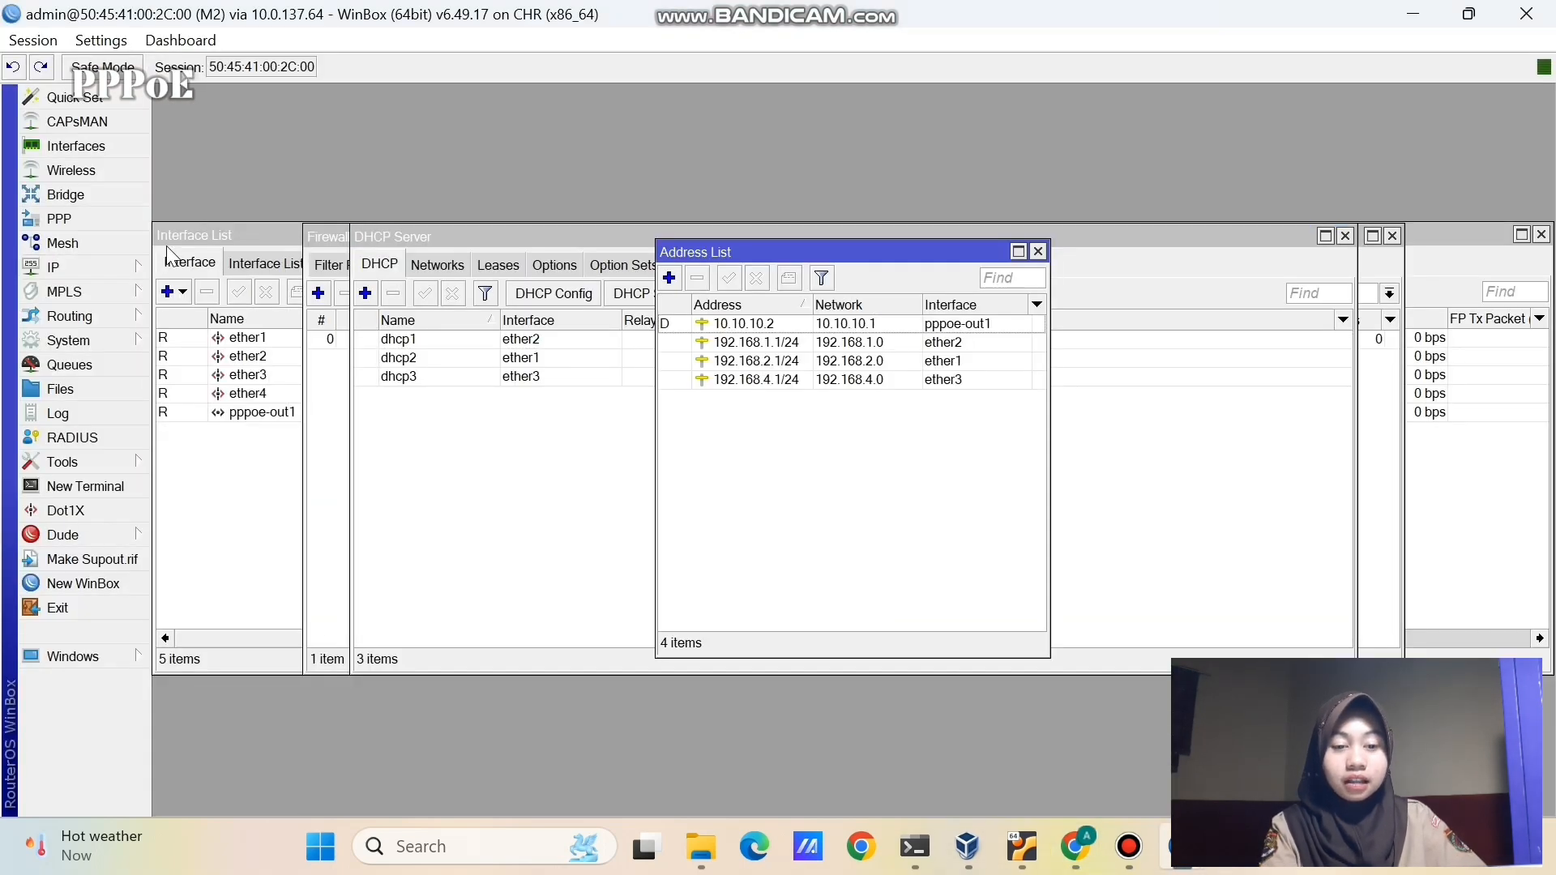
pyautogui.click(757, 362)
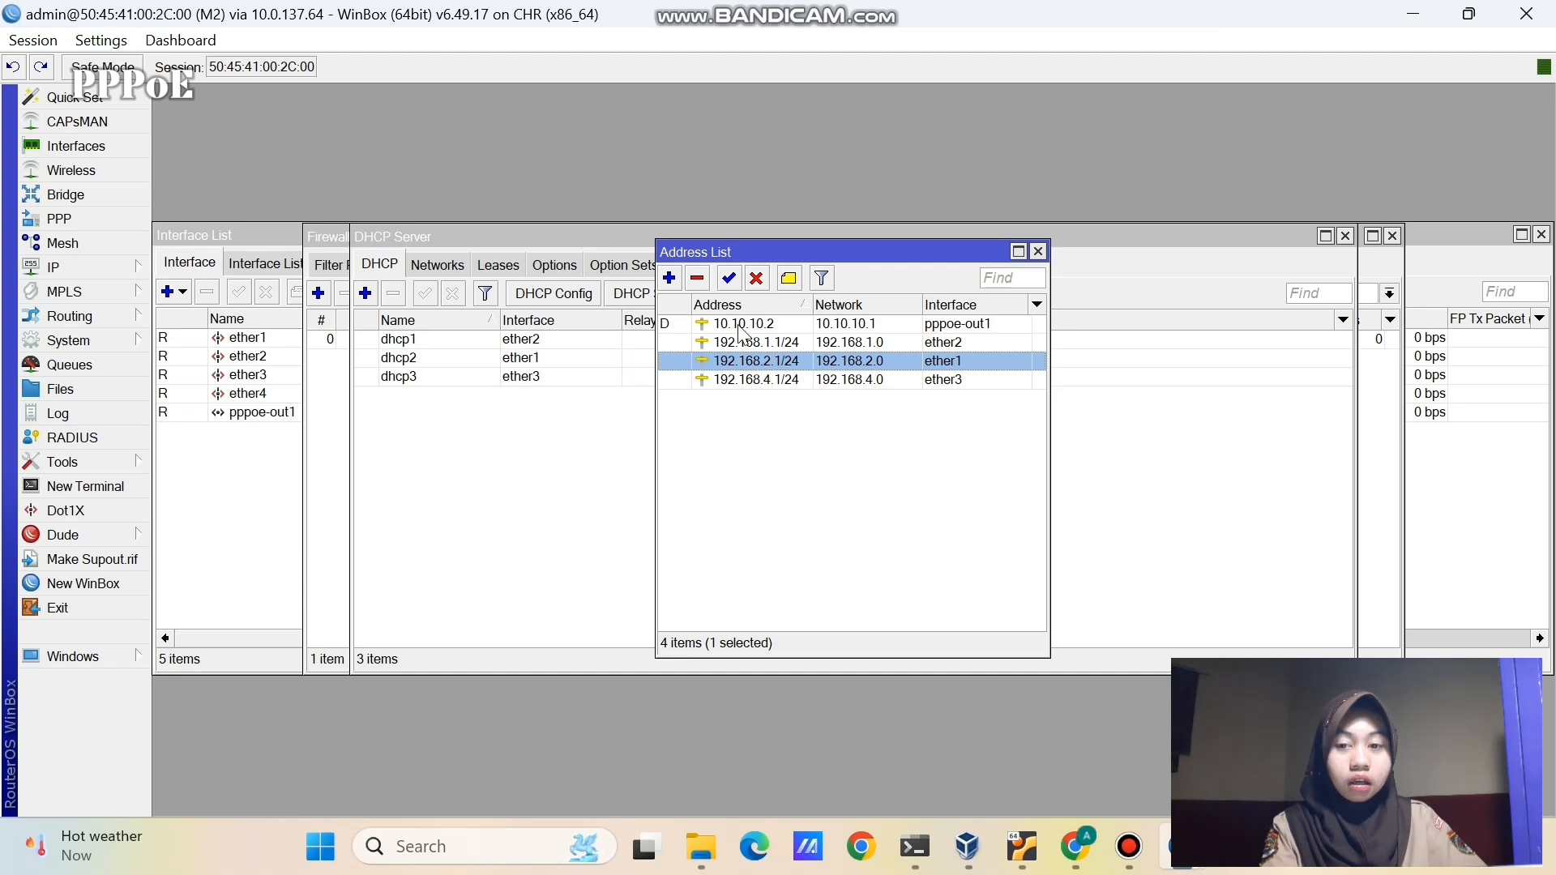
pyautogui.click(740, 324)
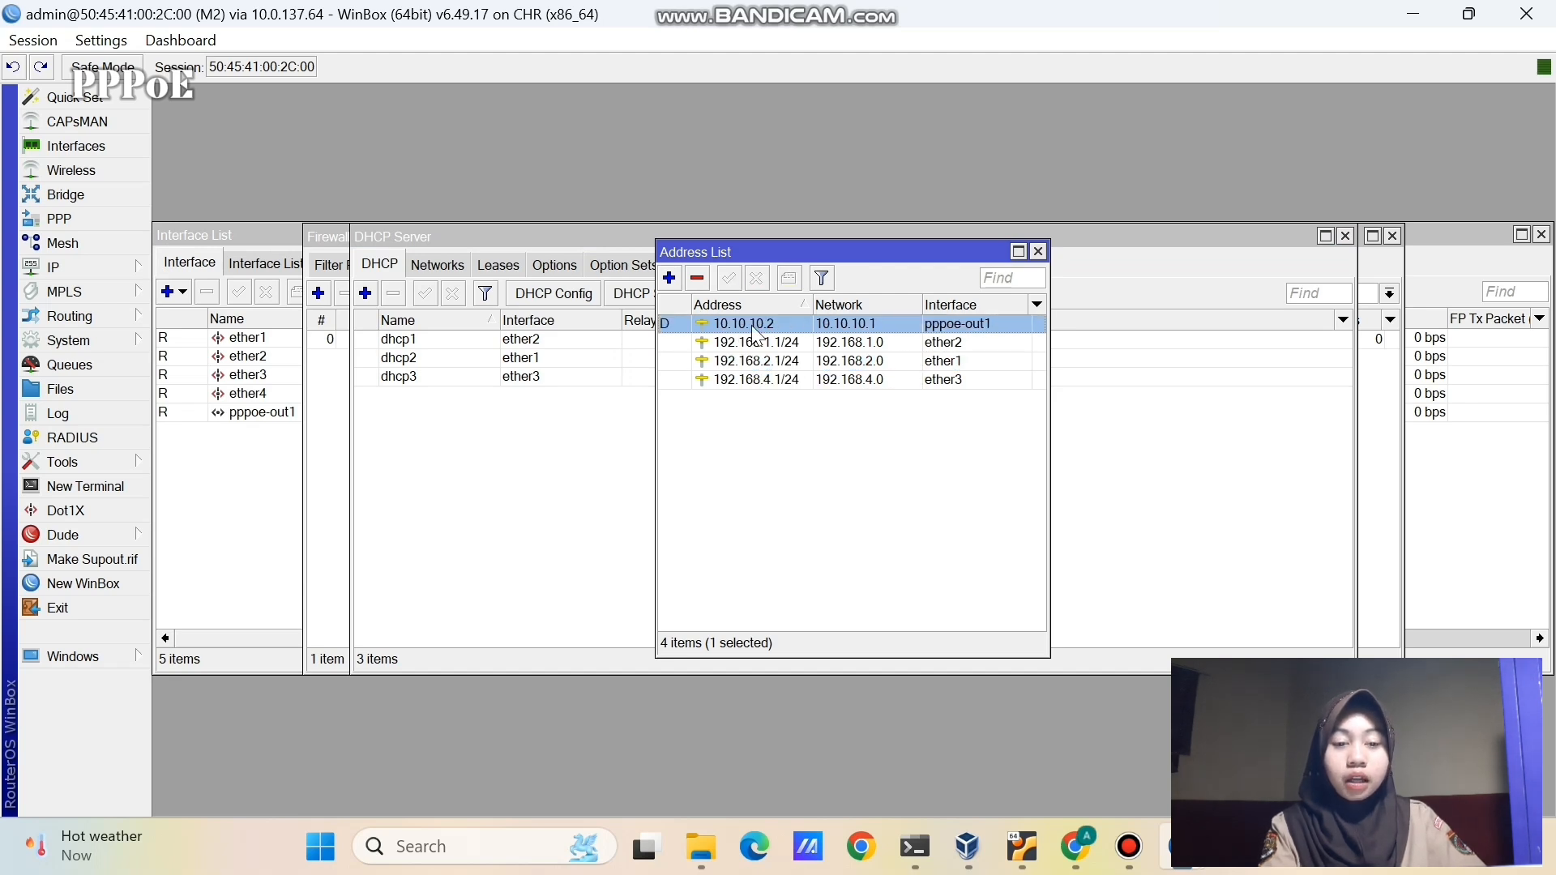
pyautogui.click(808, 341)
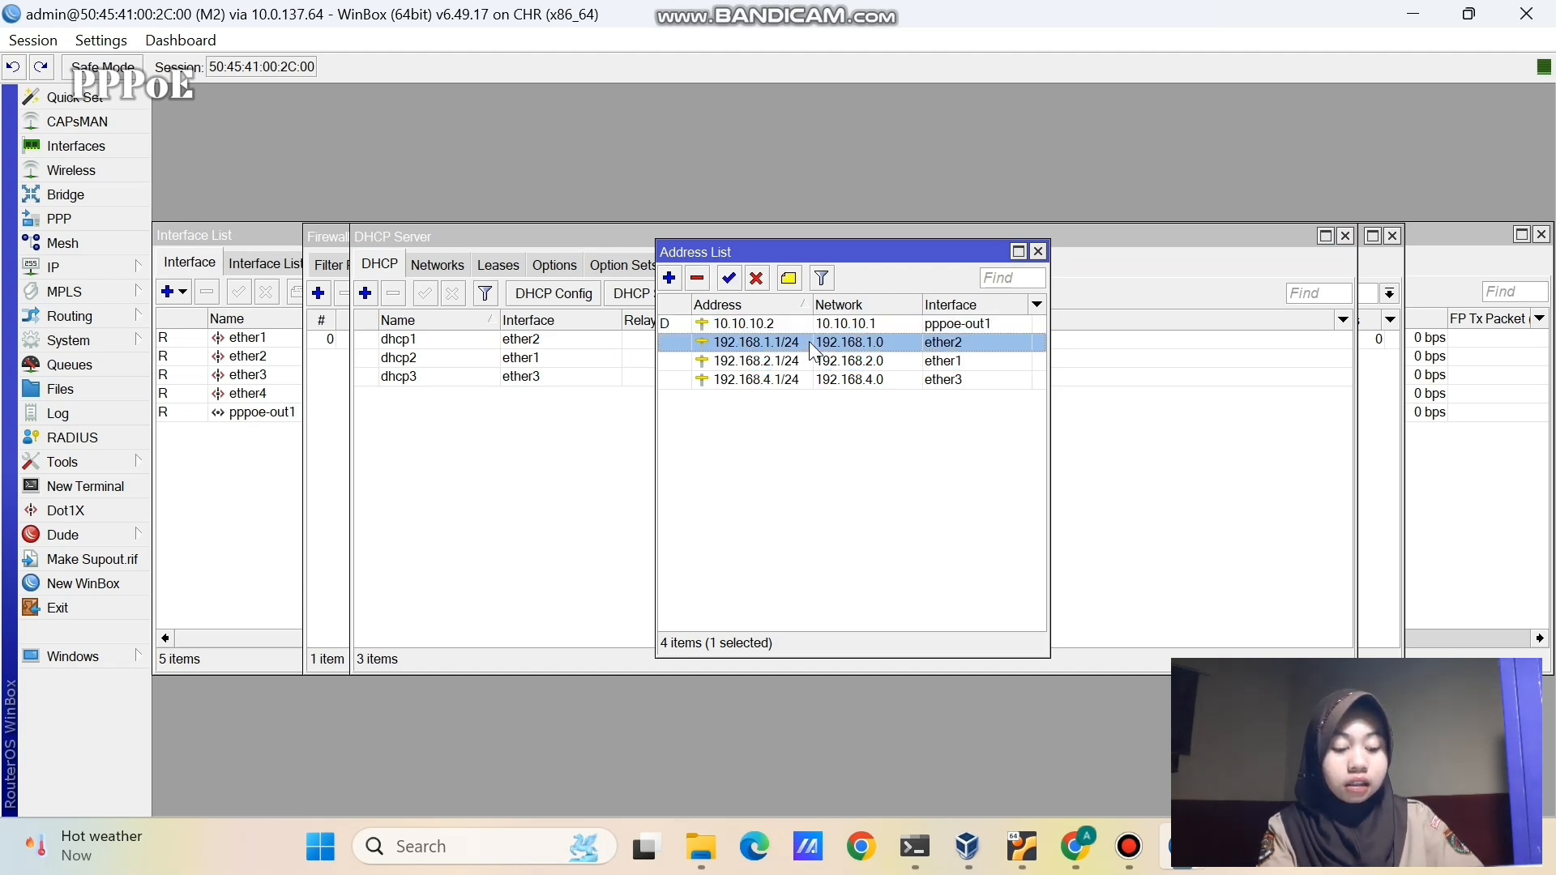
pyautogui.click(794, 361)
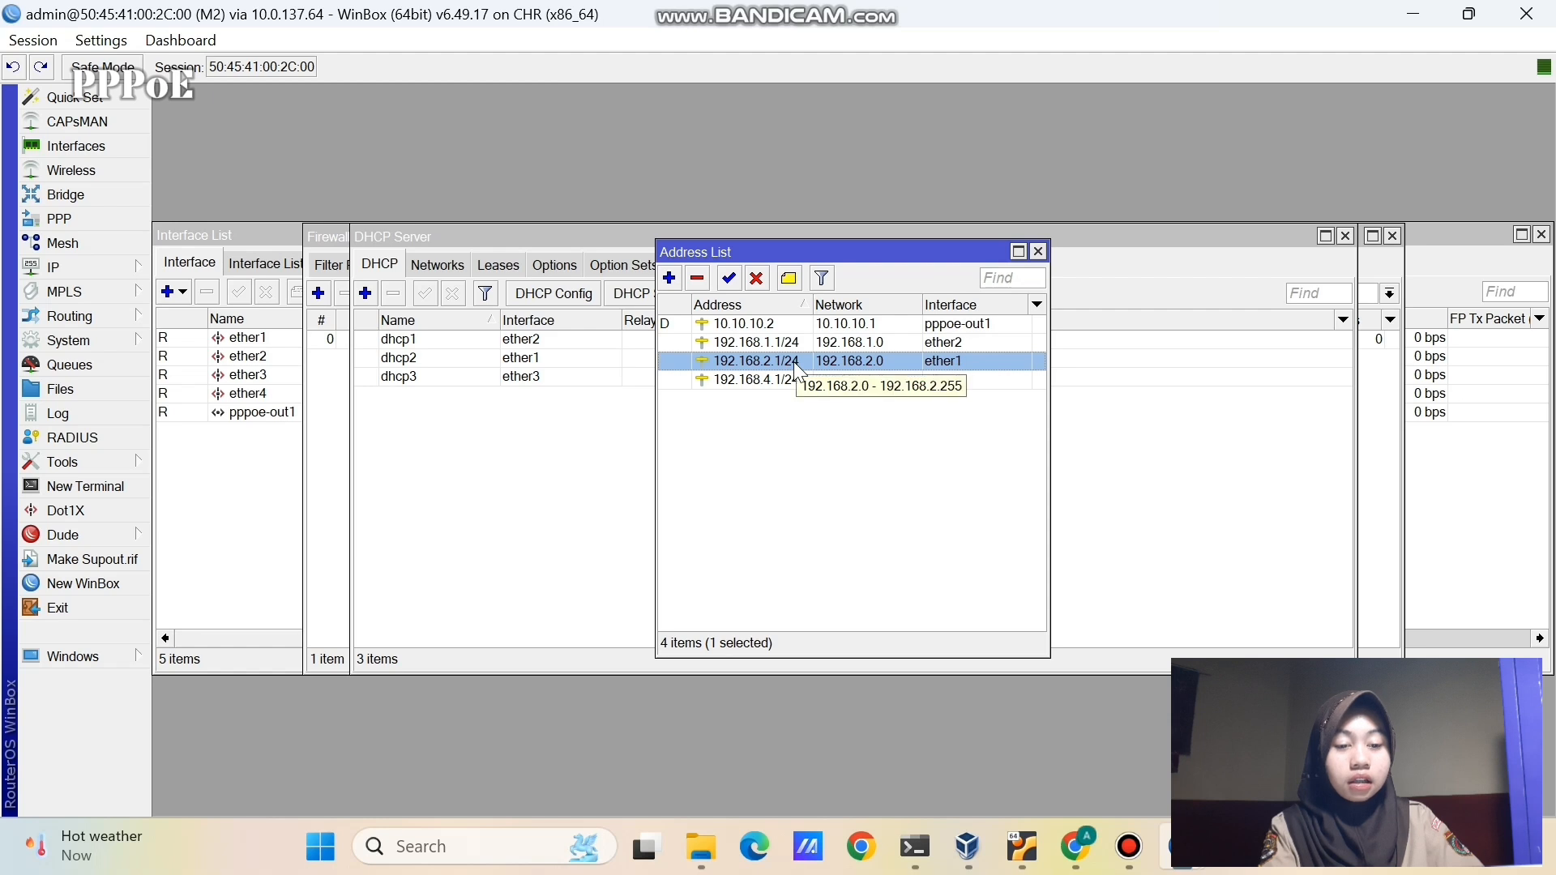
pyautogui.click(742, 422)
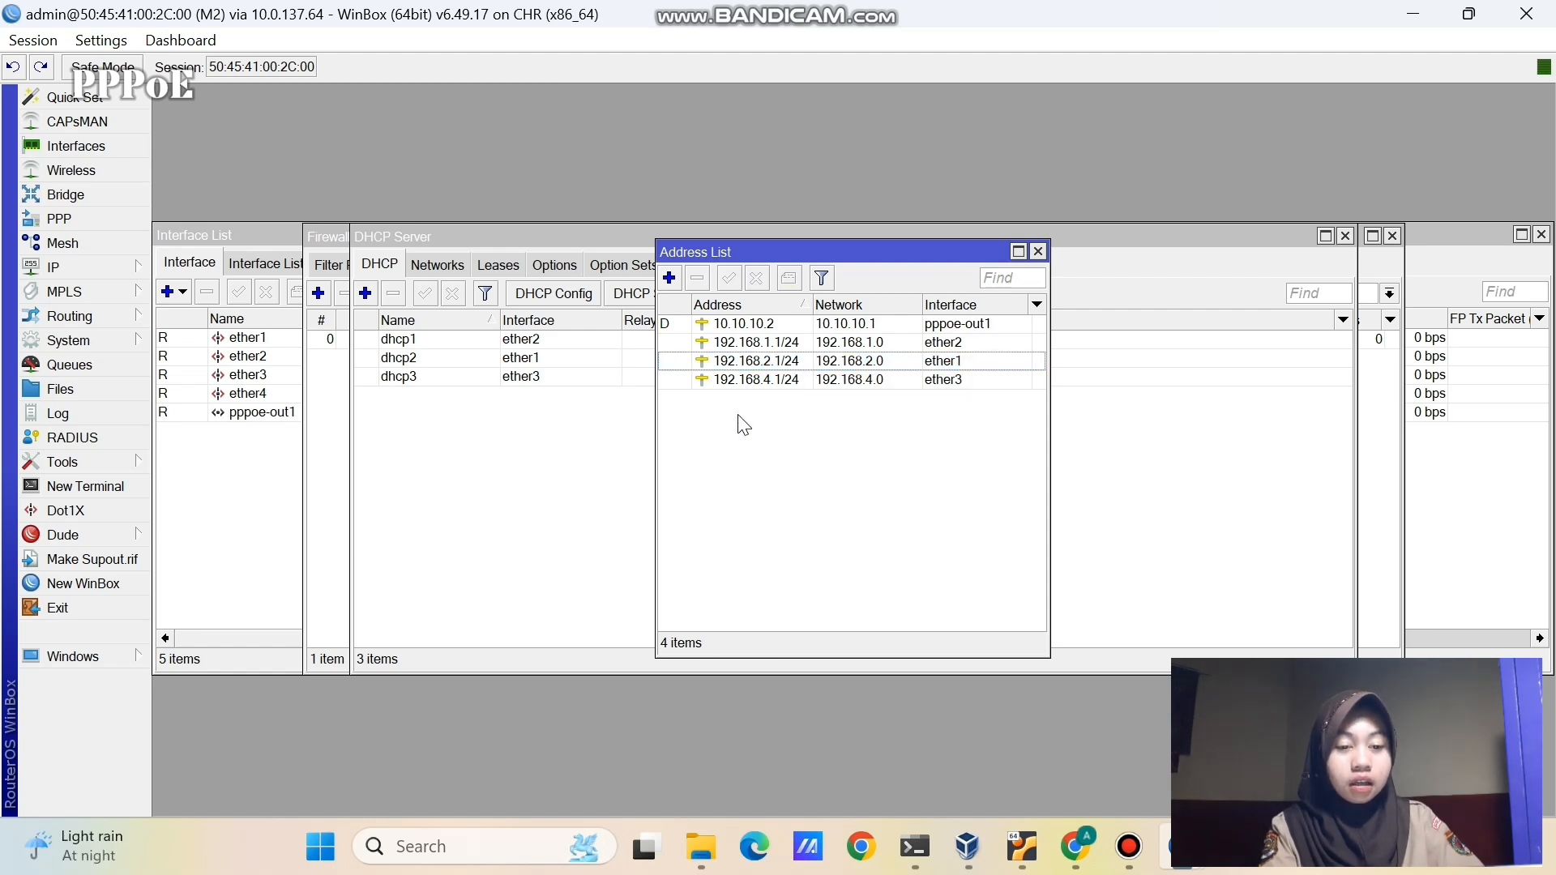
# - Match ether1's 192.168.2.1/24 address to the dhcp2 server, then return to the browser lab
pyautogui.click(794, 364)
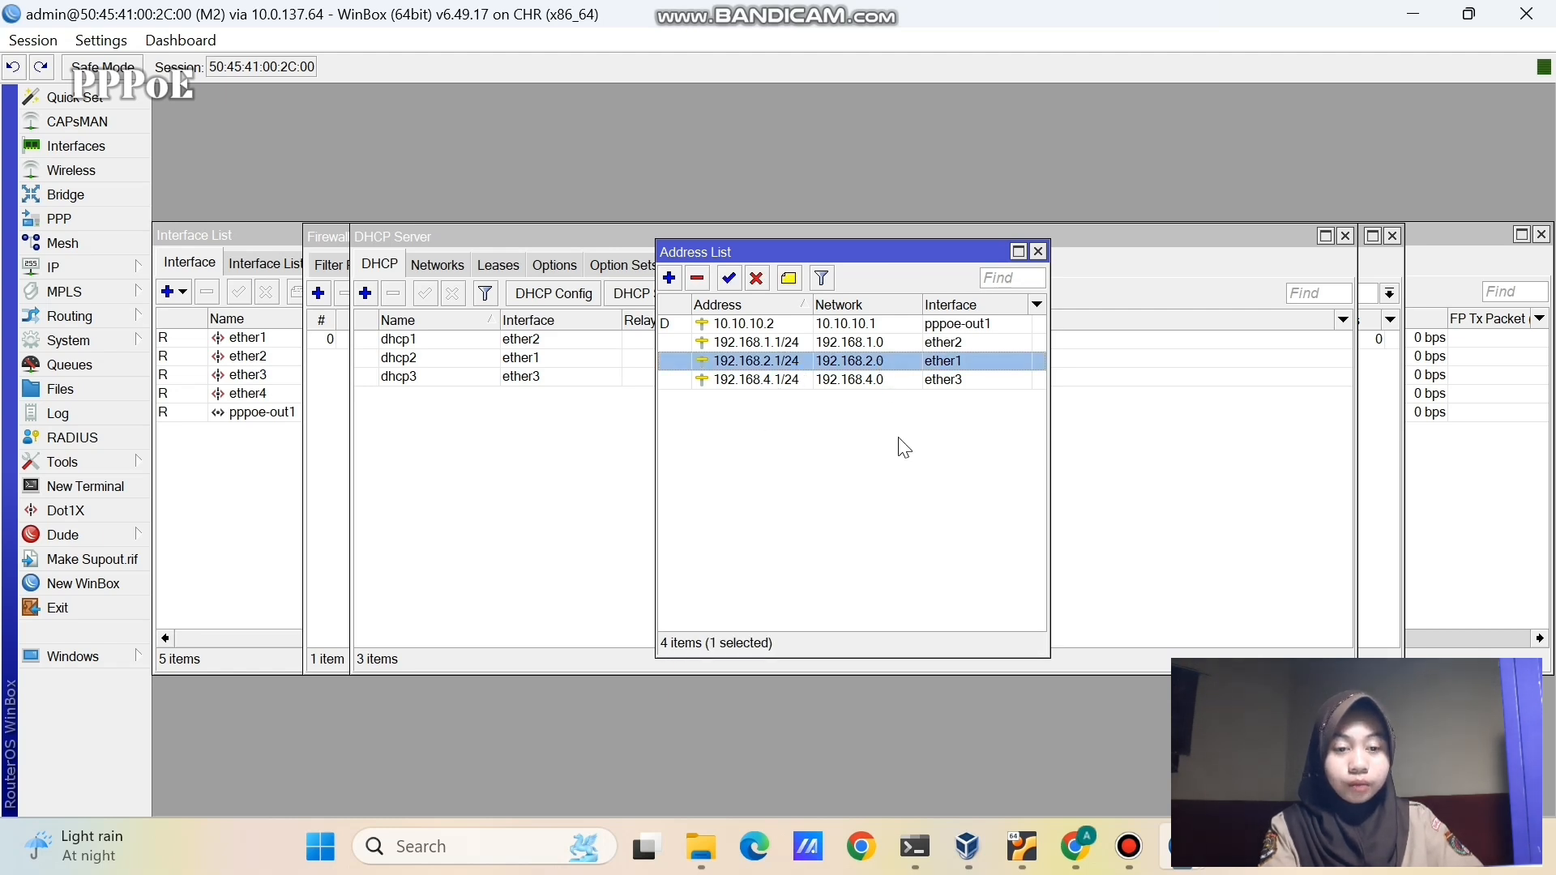
pyautogui.click(573, 447)
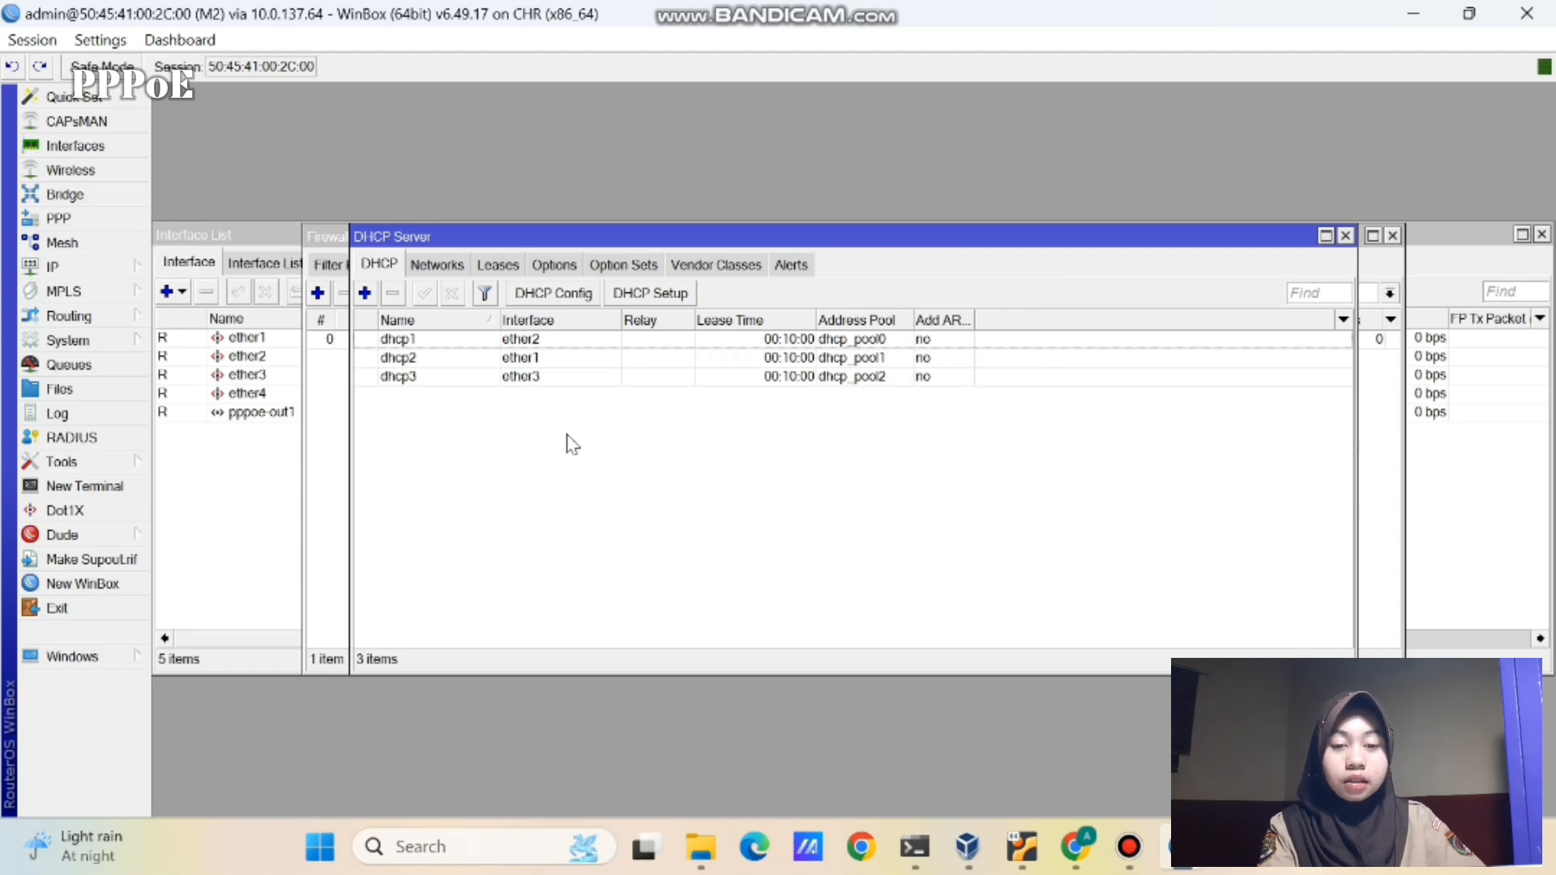
pyautogui.click(520, 359)
pyautogui.click(1081, 842)
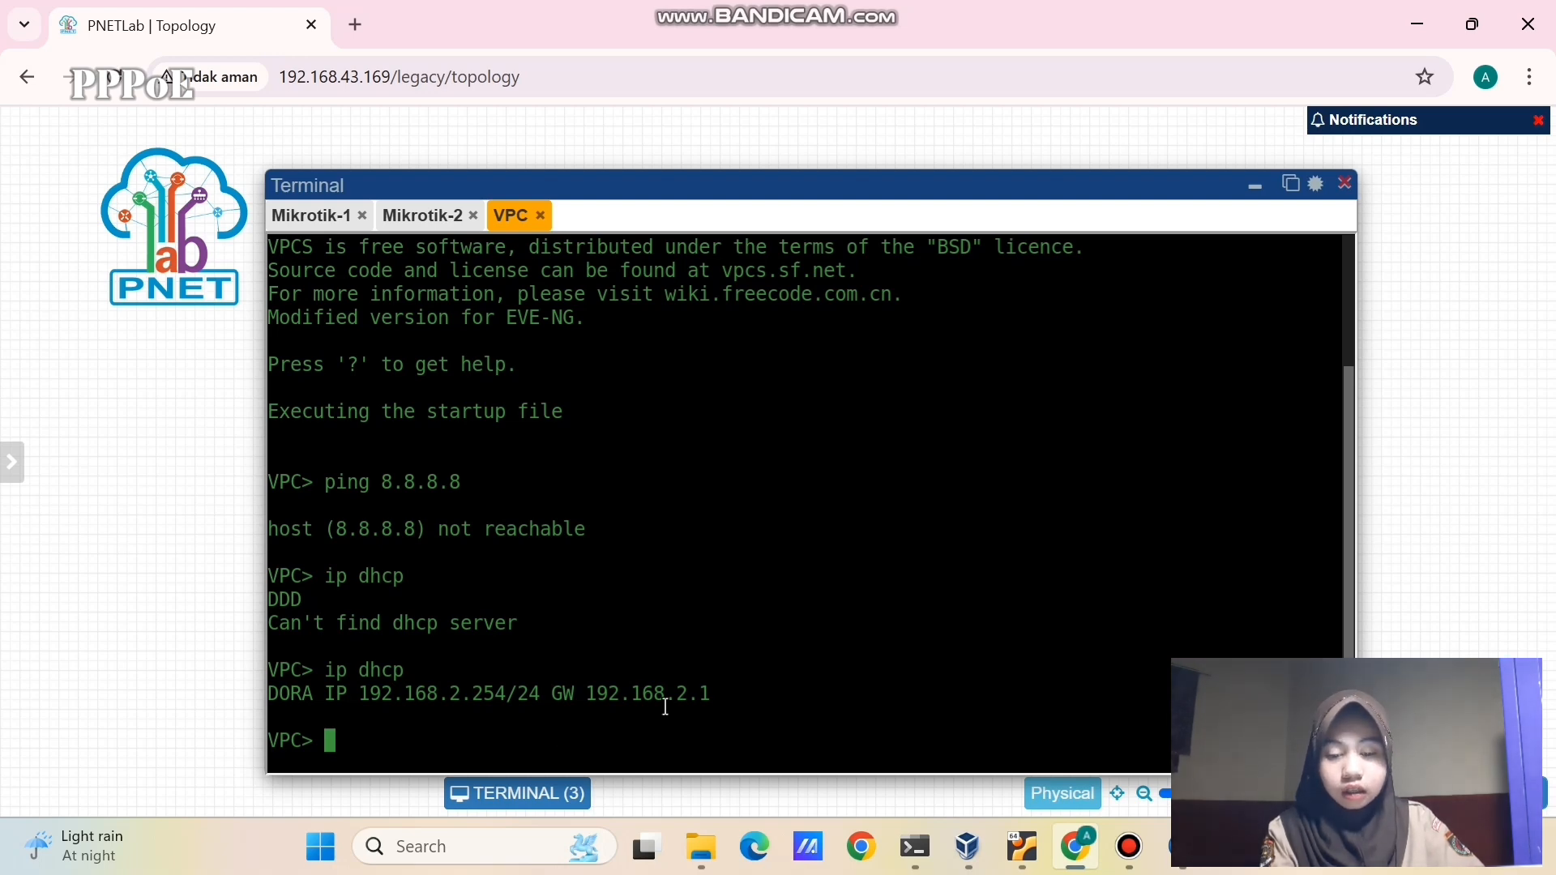
# - Ping 8.8.8.8 from the VPC console, getting five replies, and select the VPC node
pyautogui.write('ping 8.8.8.8')
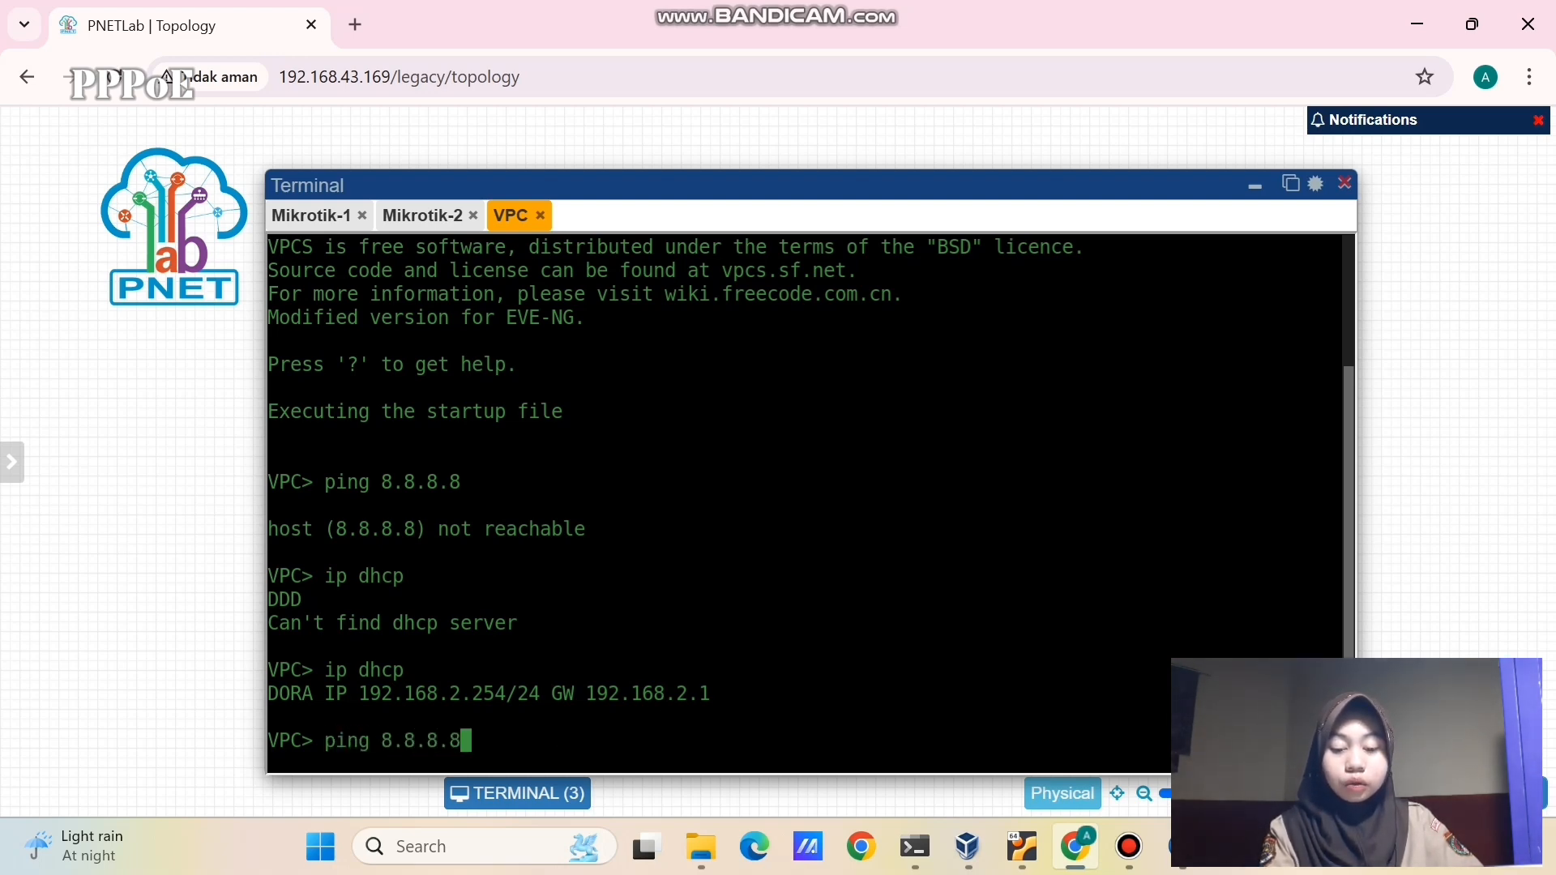
pyautogui.press('Return')
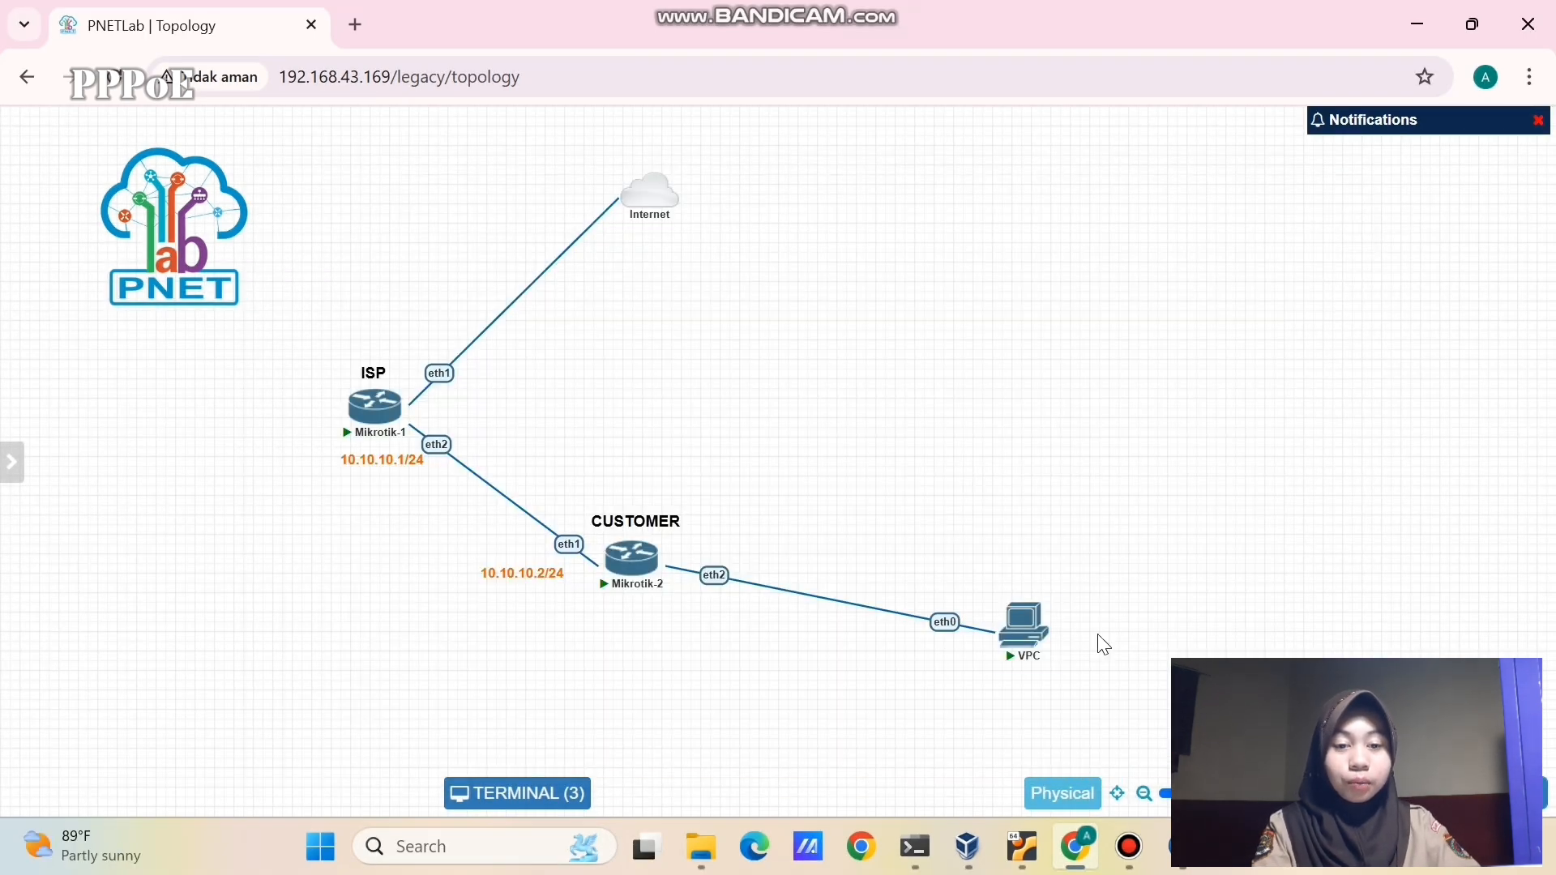
pyautogui.moveTo(1098, 635); pyautogui.dragTo(1105, 701)
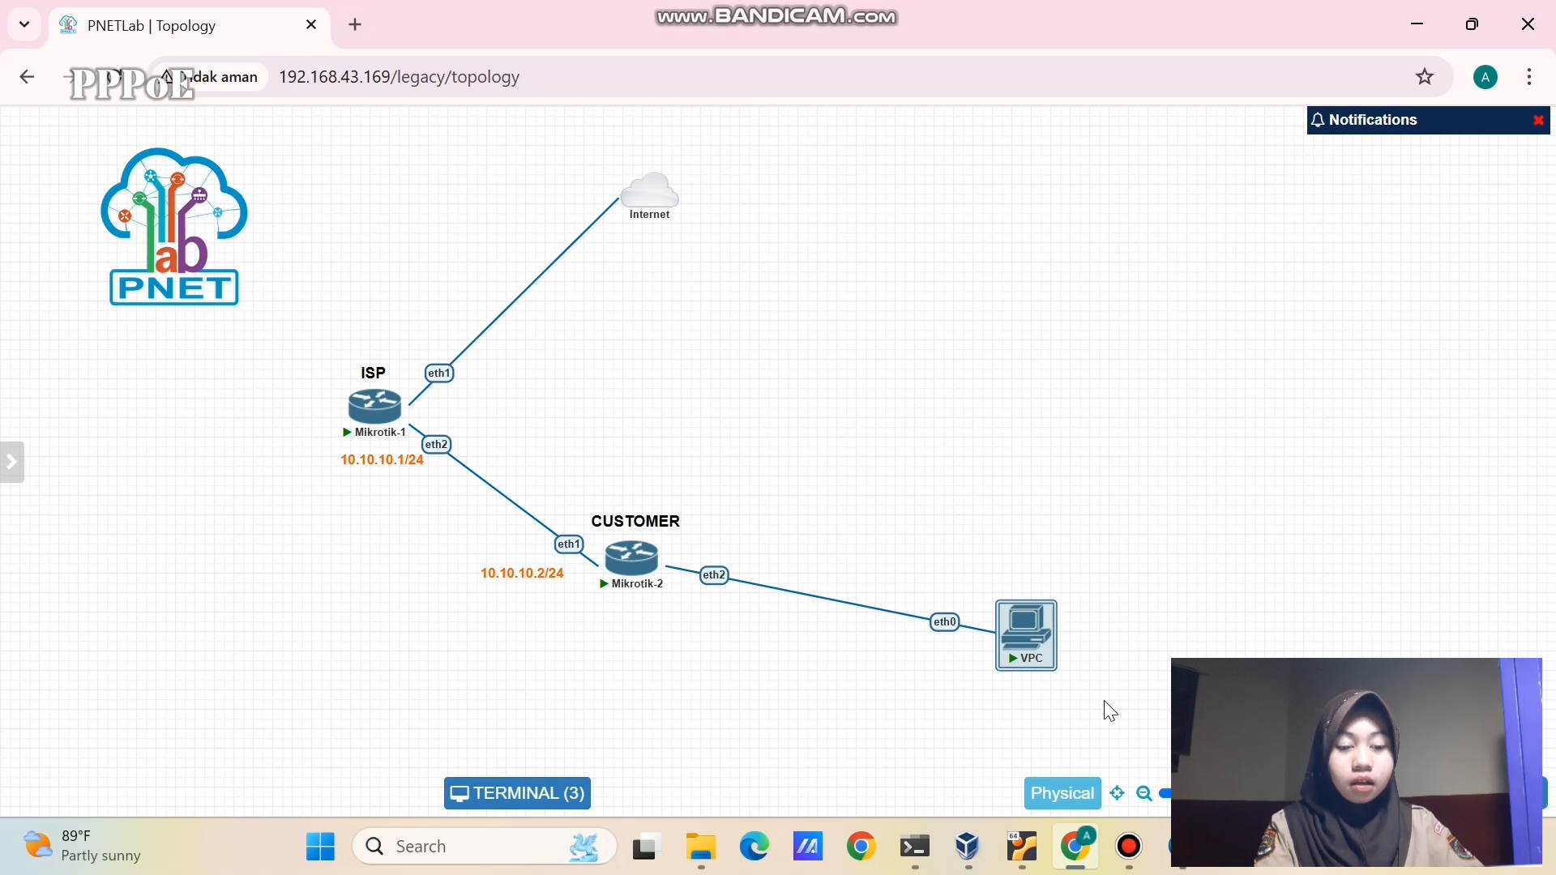
# - Deselect the VPC node and bring WinBox's M1 PPP window back into view
pyautogui.click(927, 625)
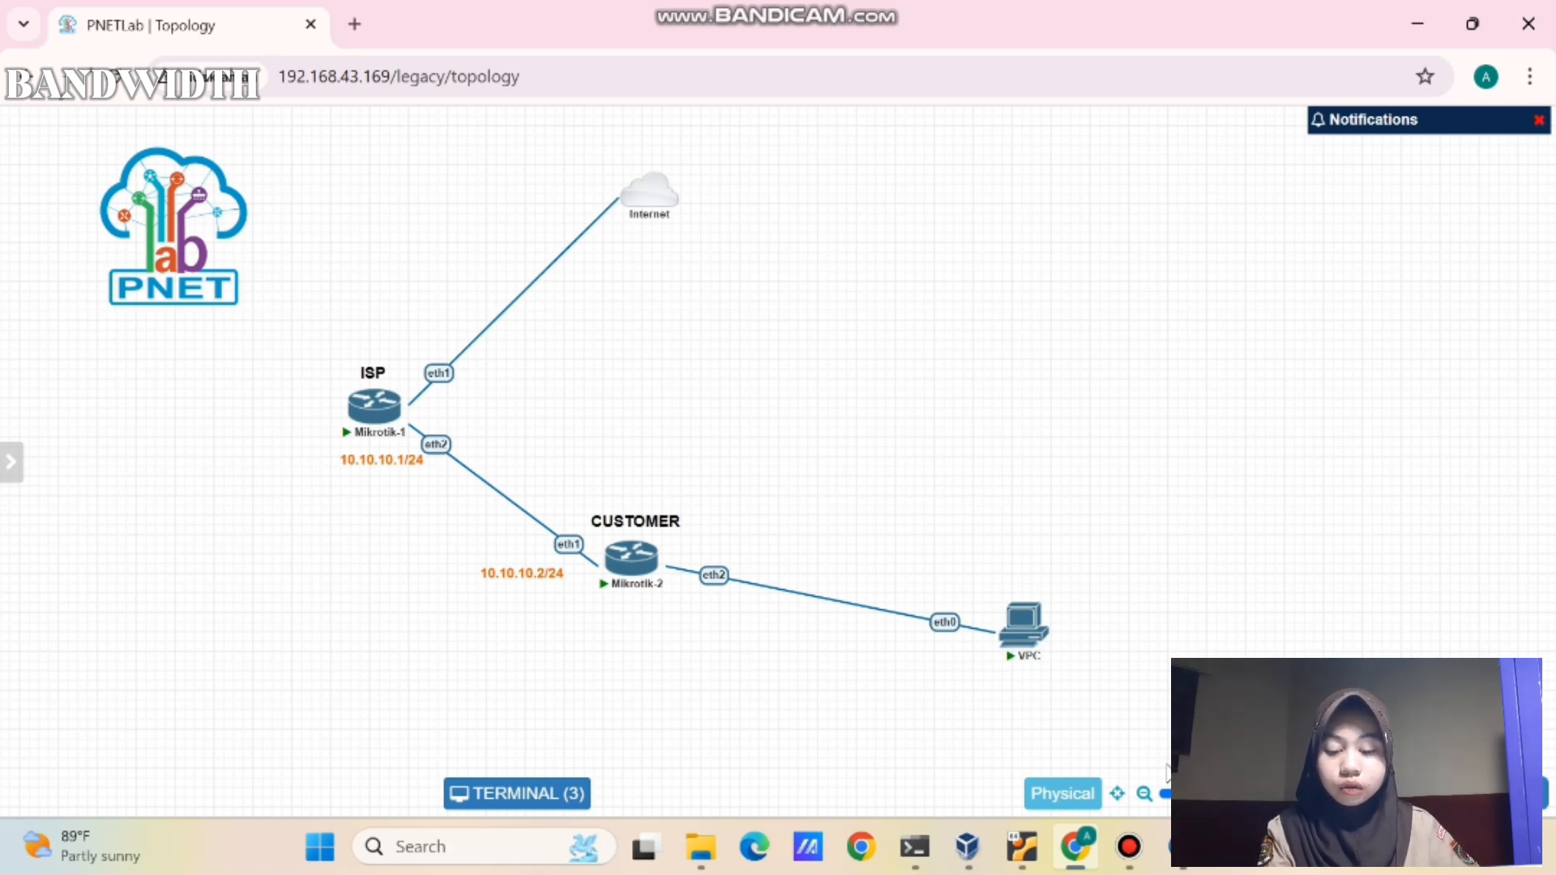
pyautogui.moveTo(1183, 847)
pyautogui.click(1111, 763)
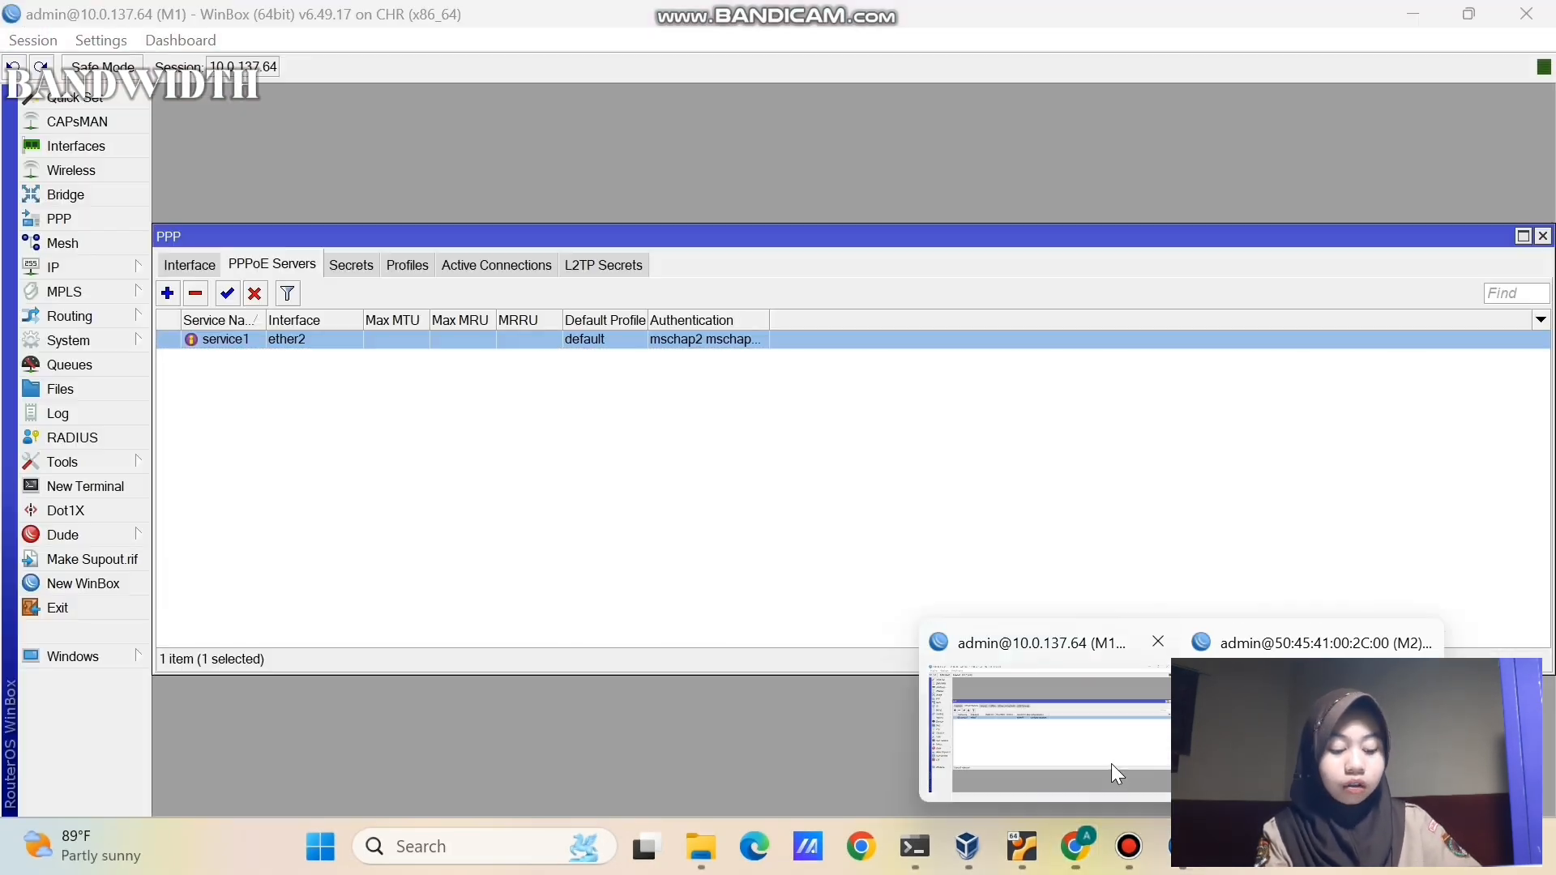
# - Confirm in PPP Secrets that the PPPoE user keeps the default profile
pyautogui.click(793, 525)
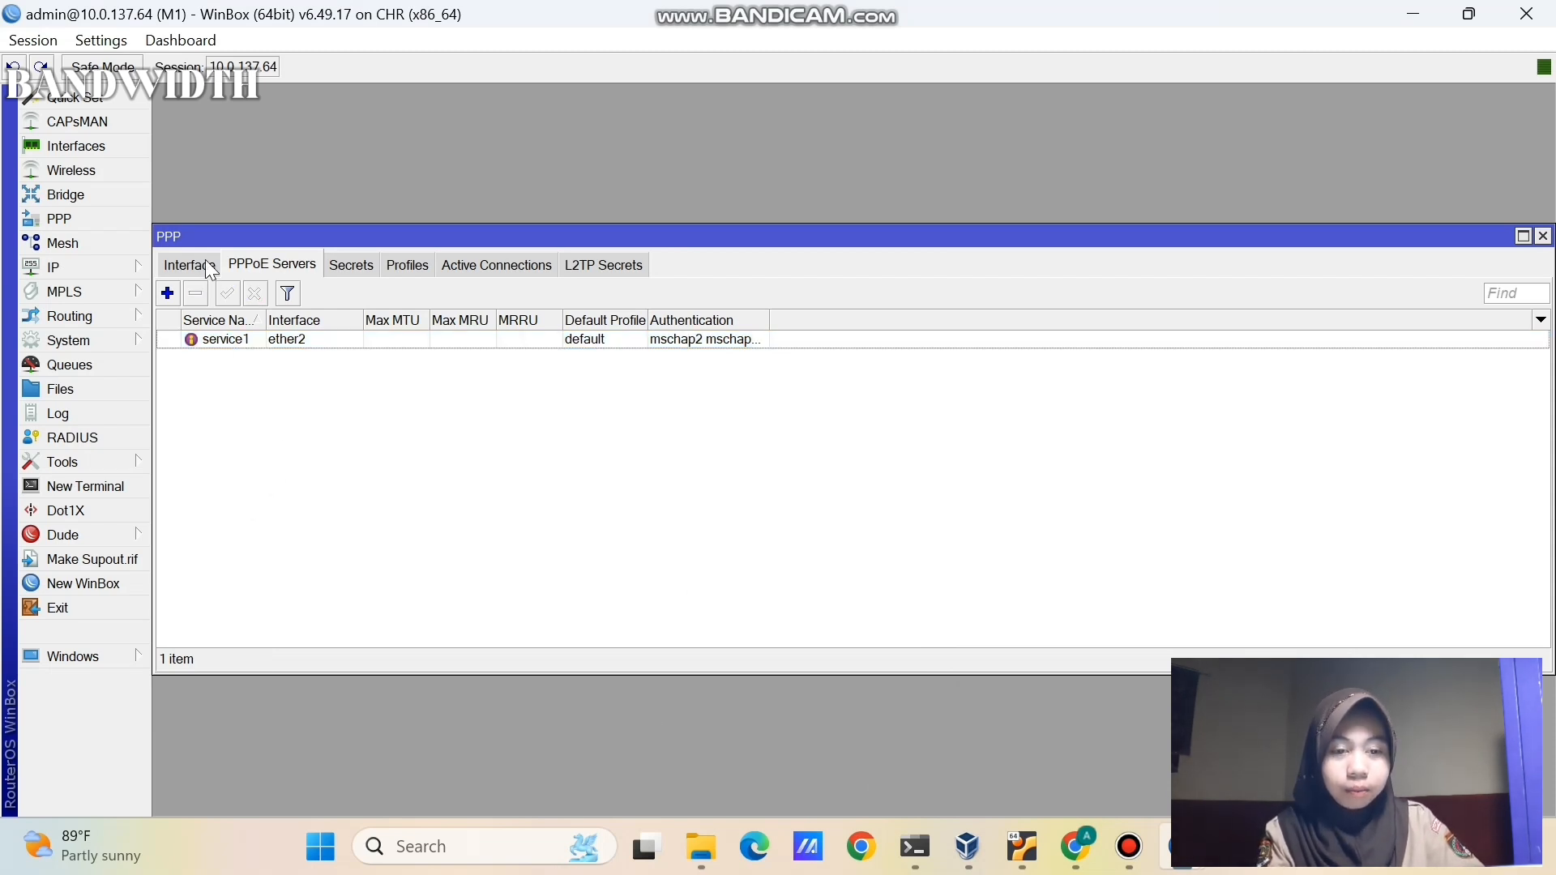
pyautogui.click(361, 265)
pyautogui.doubleClick(384, 339)
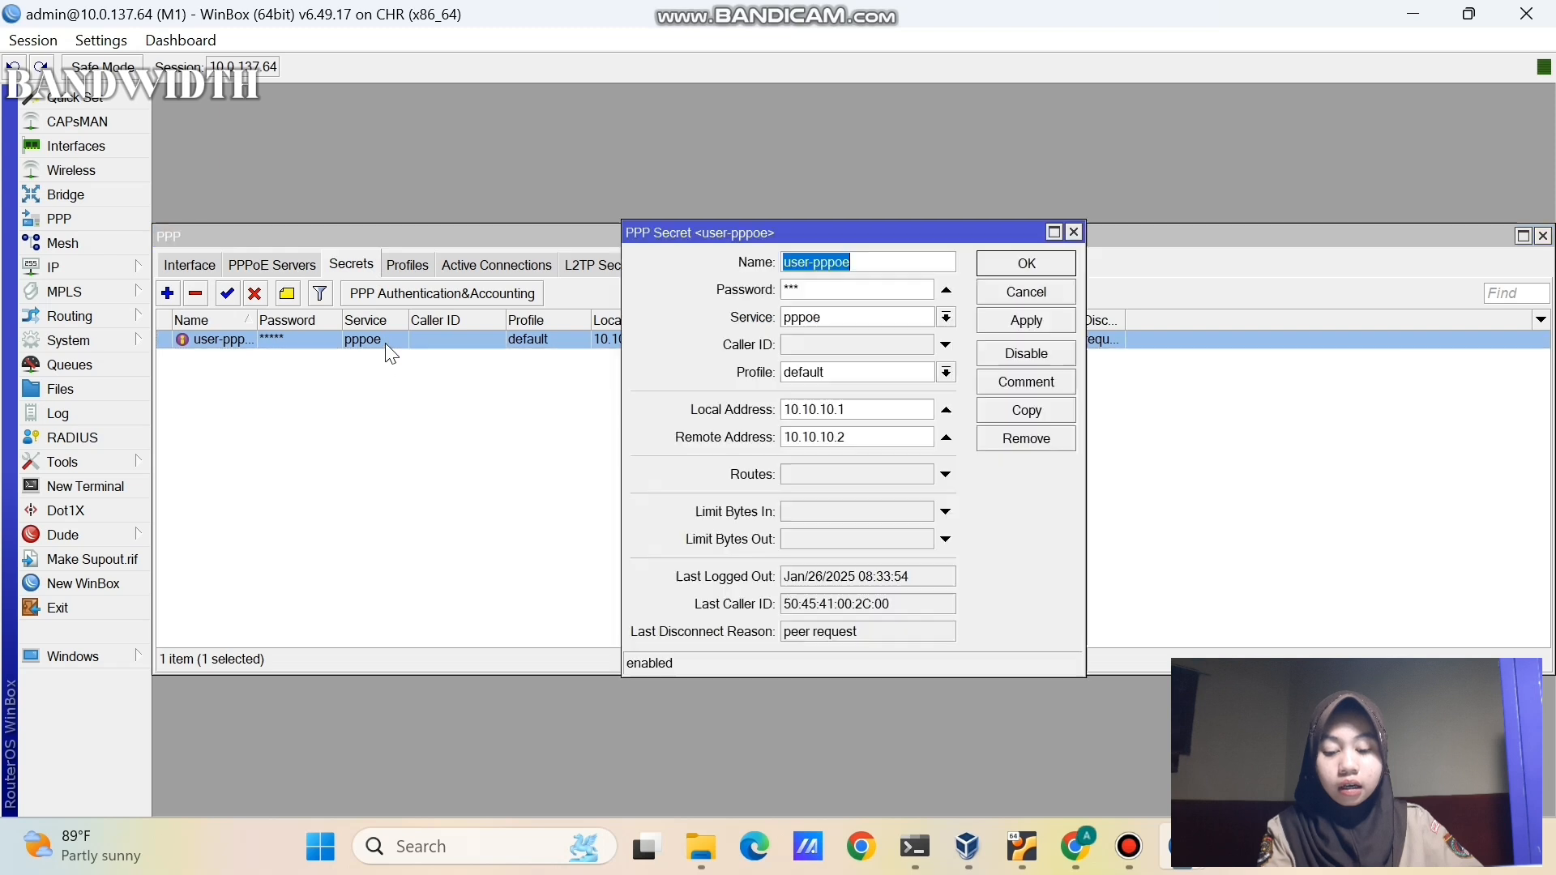
pyautogui.click(802, 373)
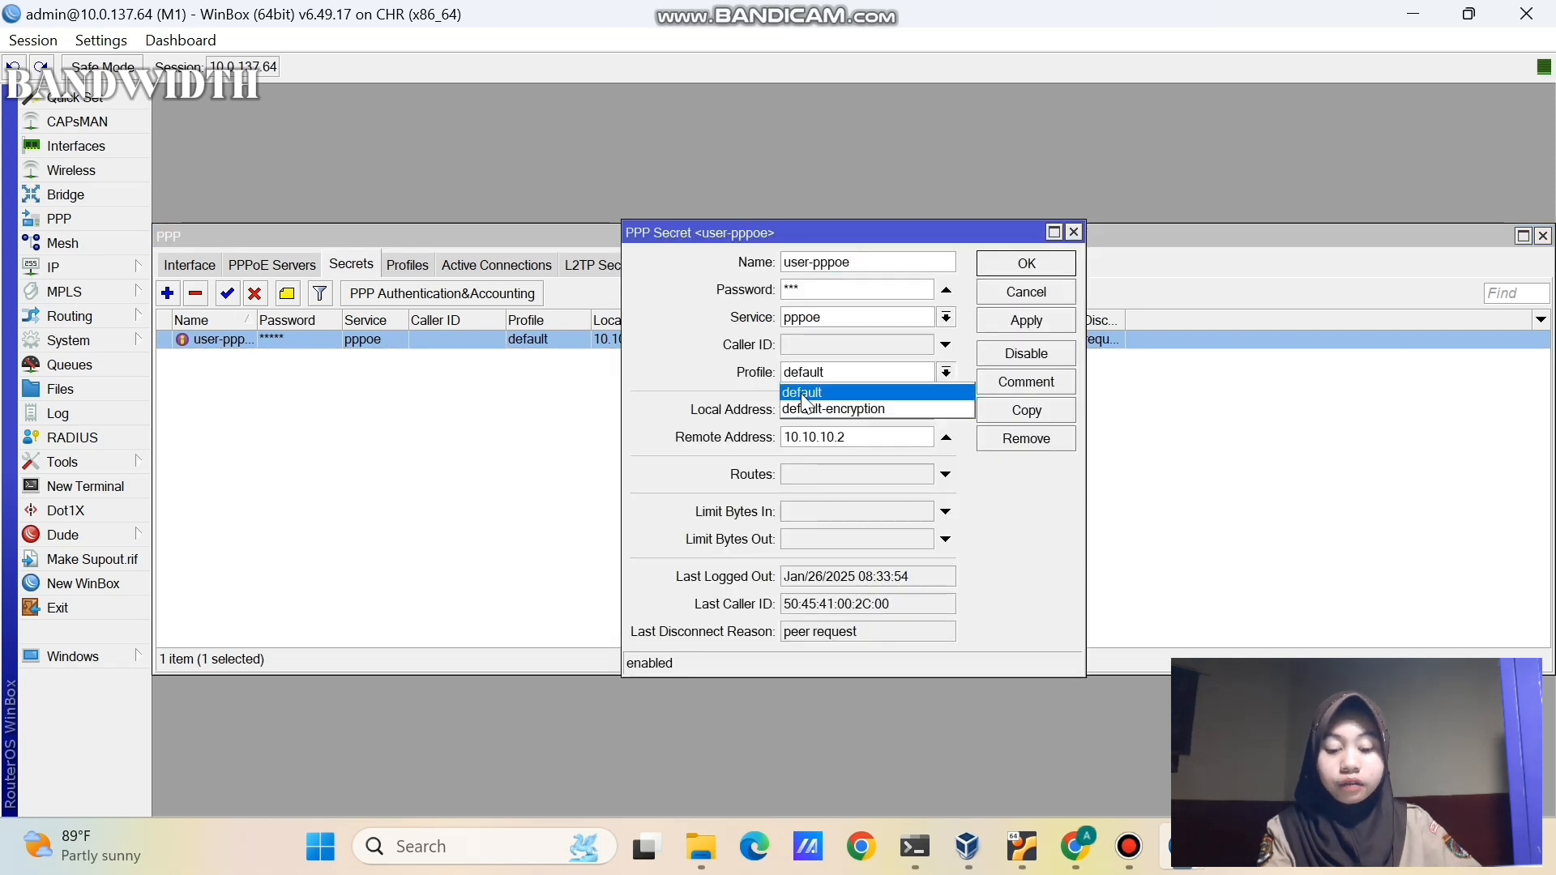
pyautogui.click(838, 392)
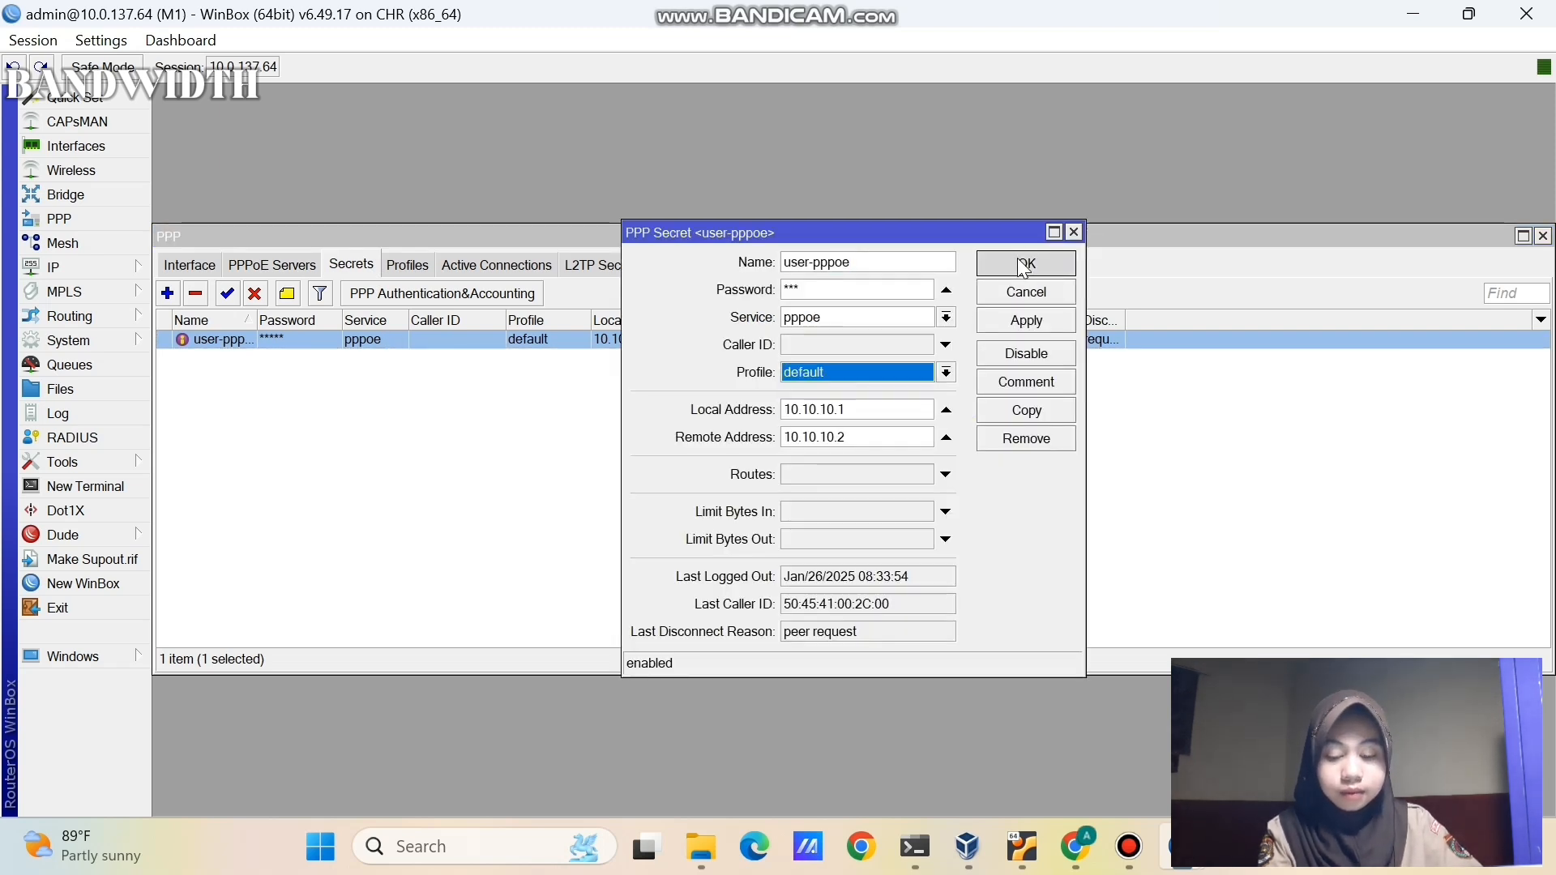
pyautogui.click(1045, 262)
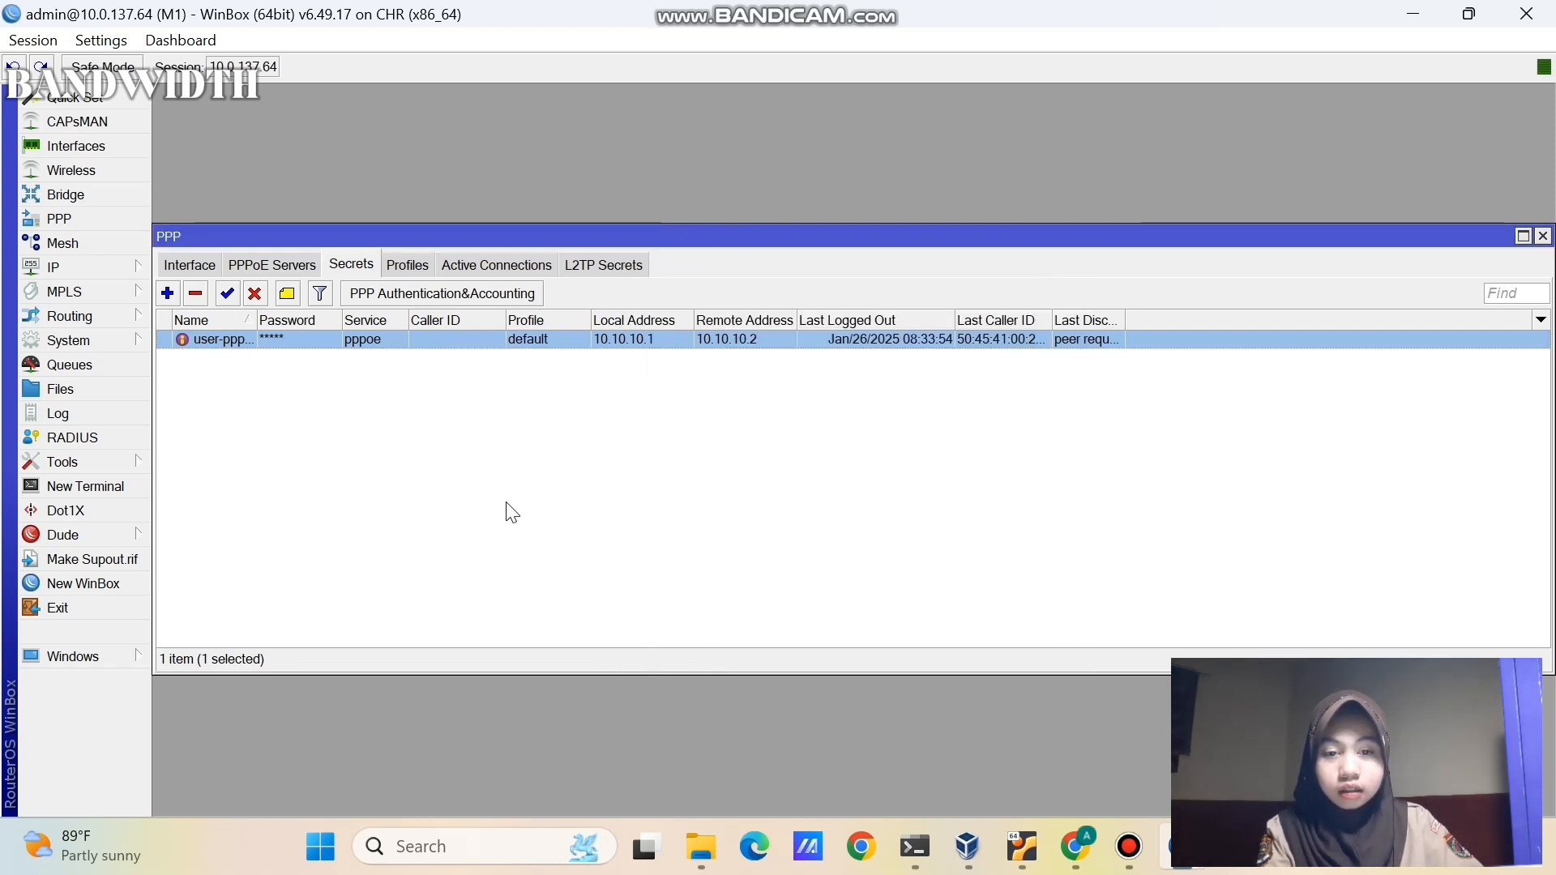
pyautogui.click(548, 358)
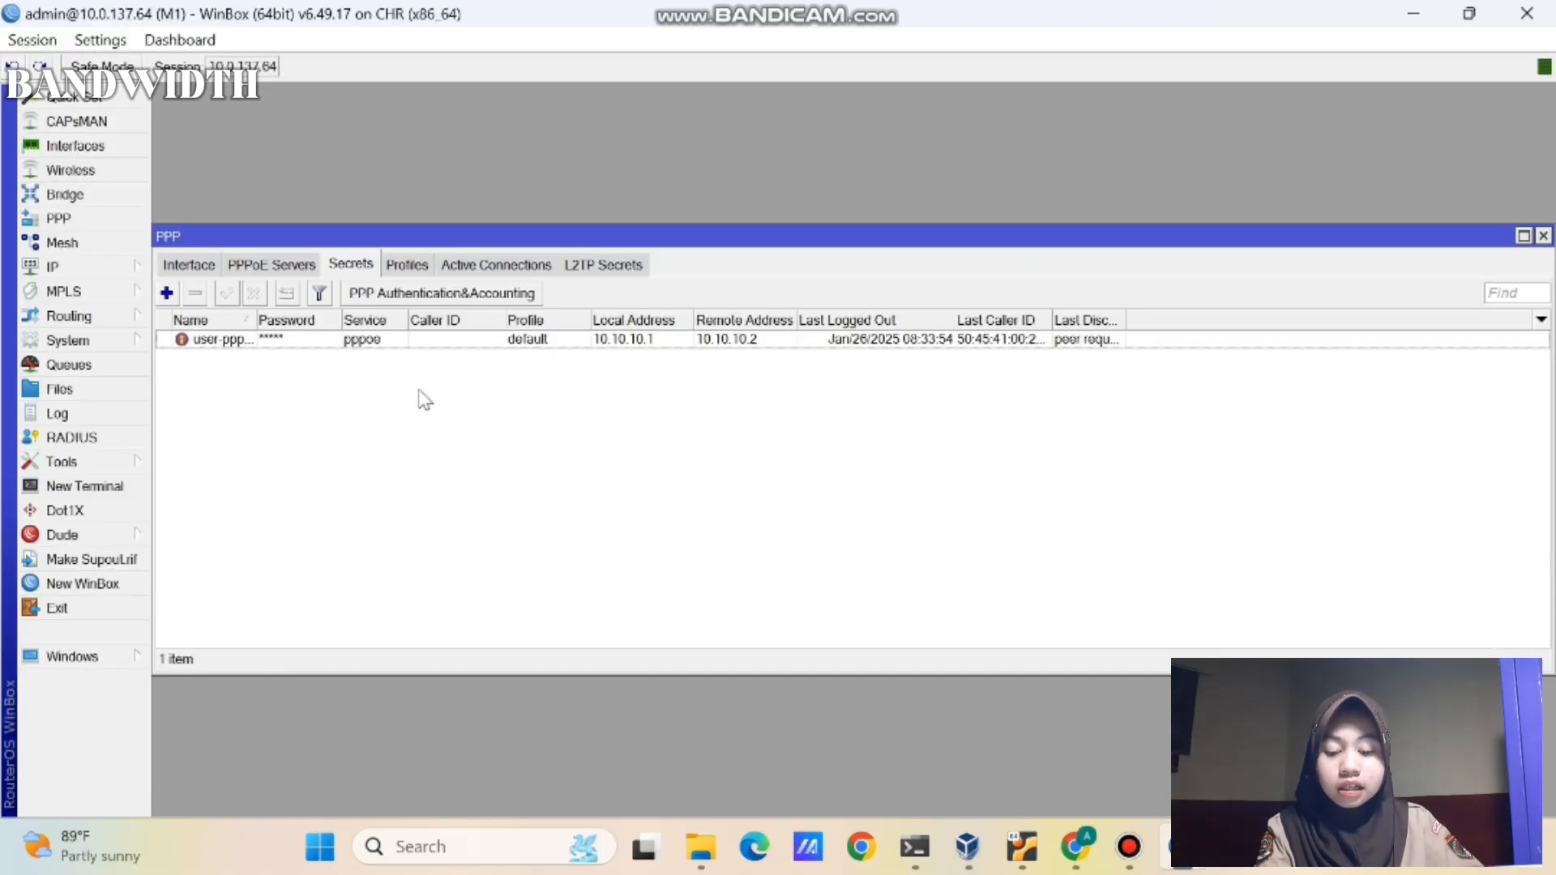
# - Set a 2M/2M rate limit on the default PPP profile's Limits and apply it
pyautogui.click(411, 267)
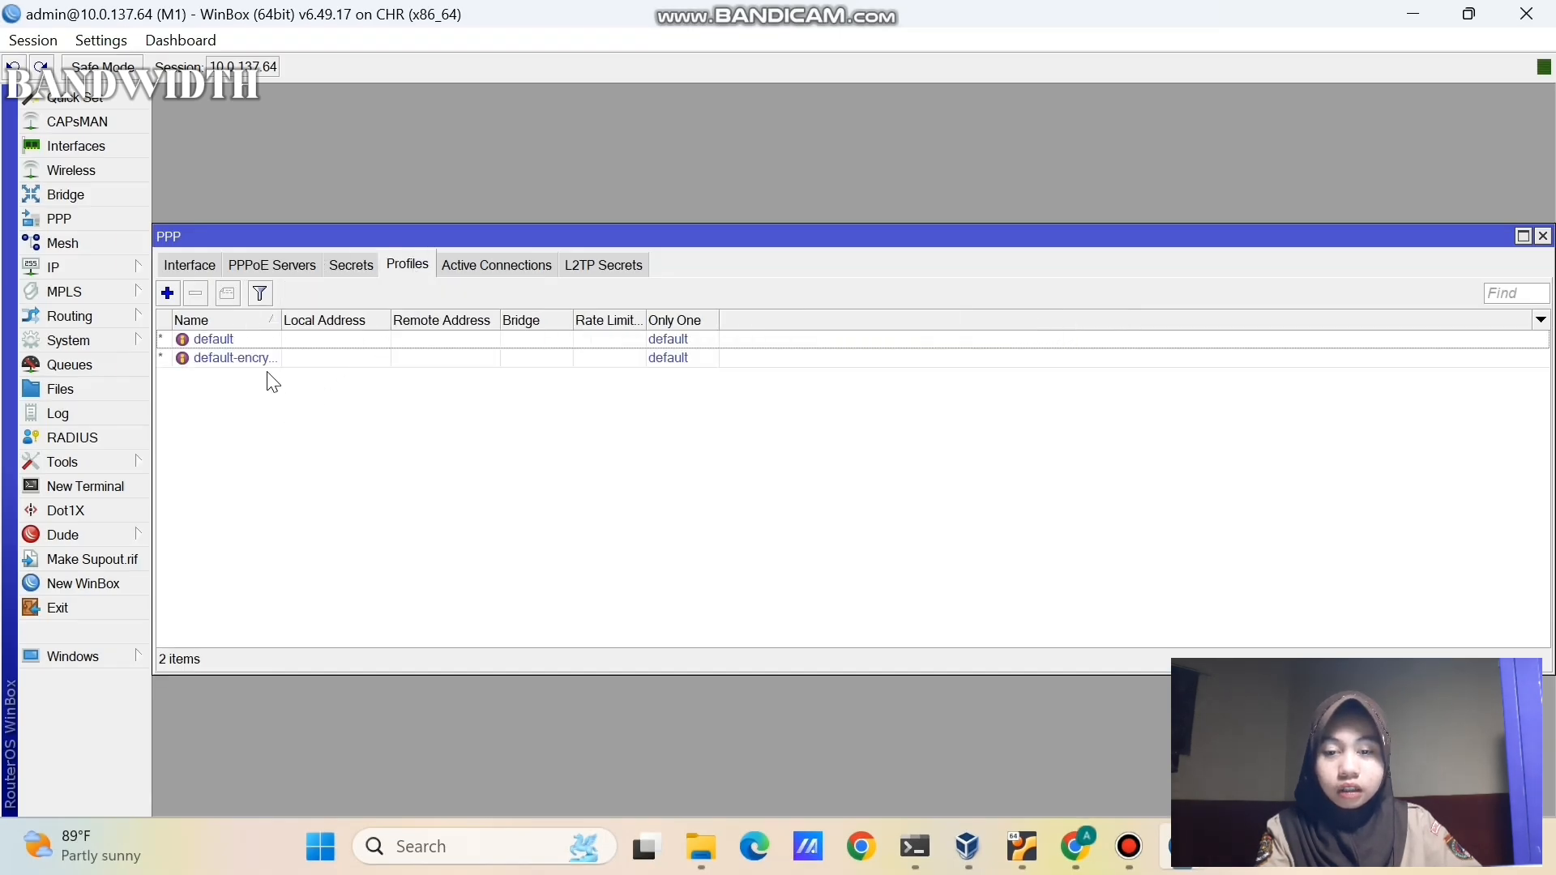
pyautogui.doubleClick(312, 339)
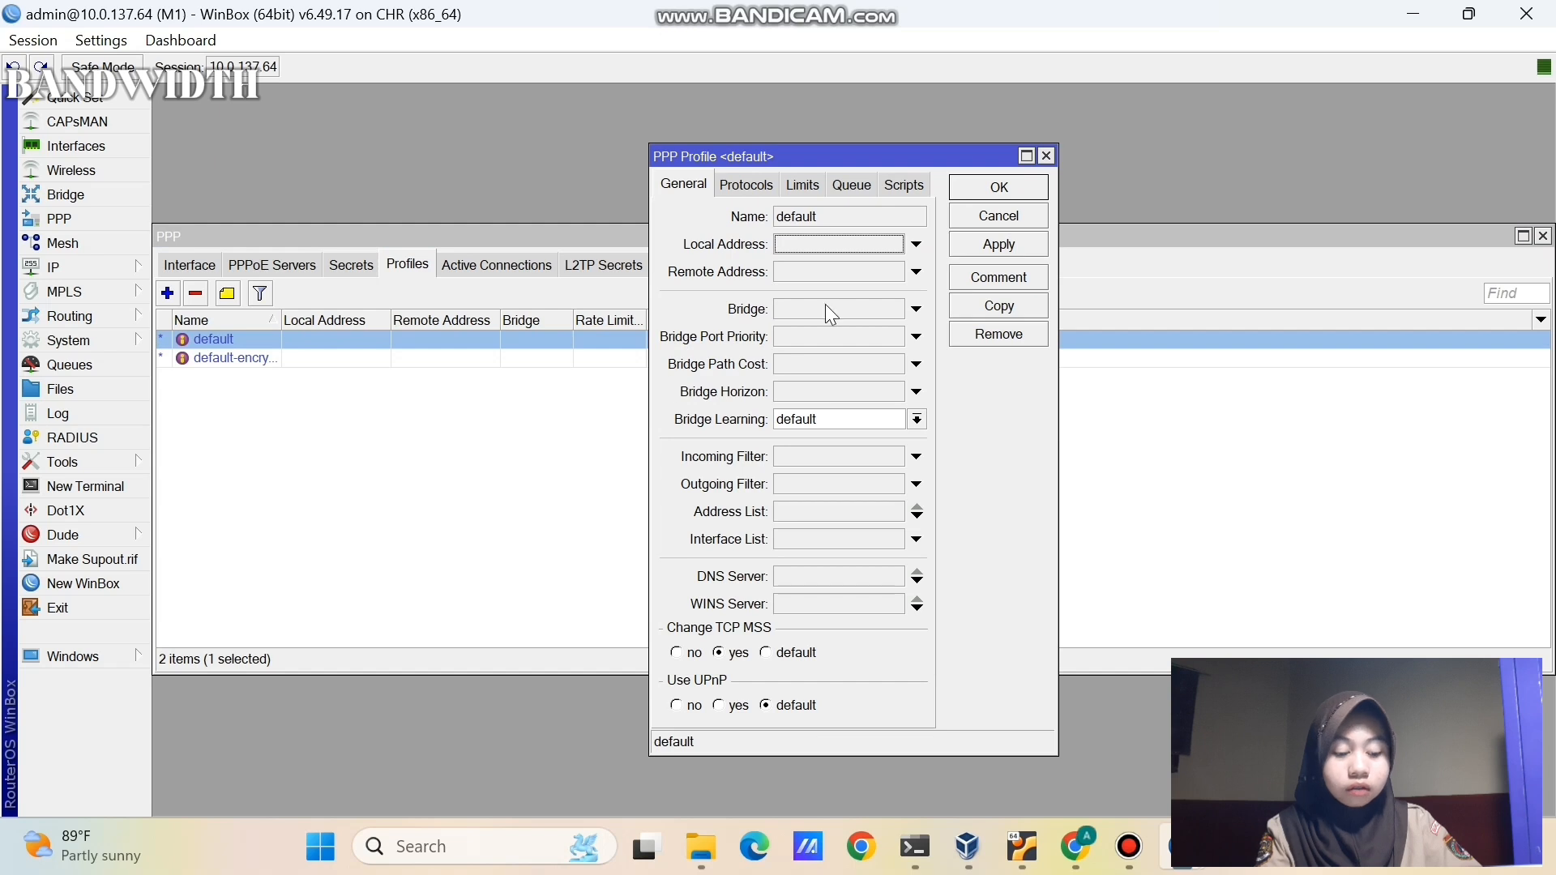
pyautogui.click(804, 188)
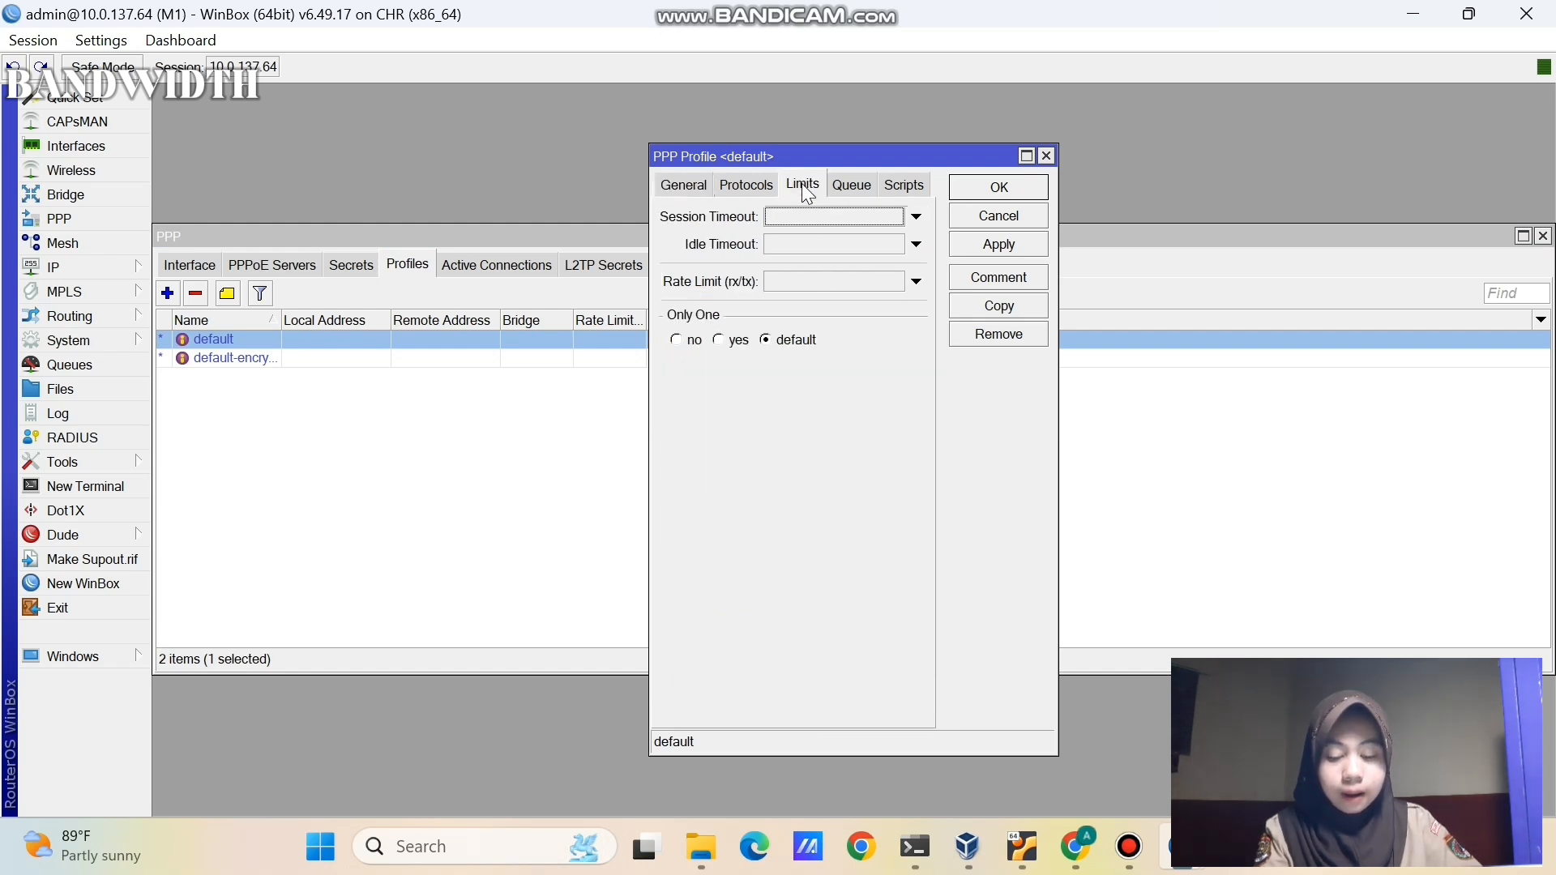
pyautogui.click(778, 285)
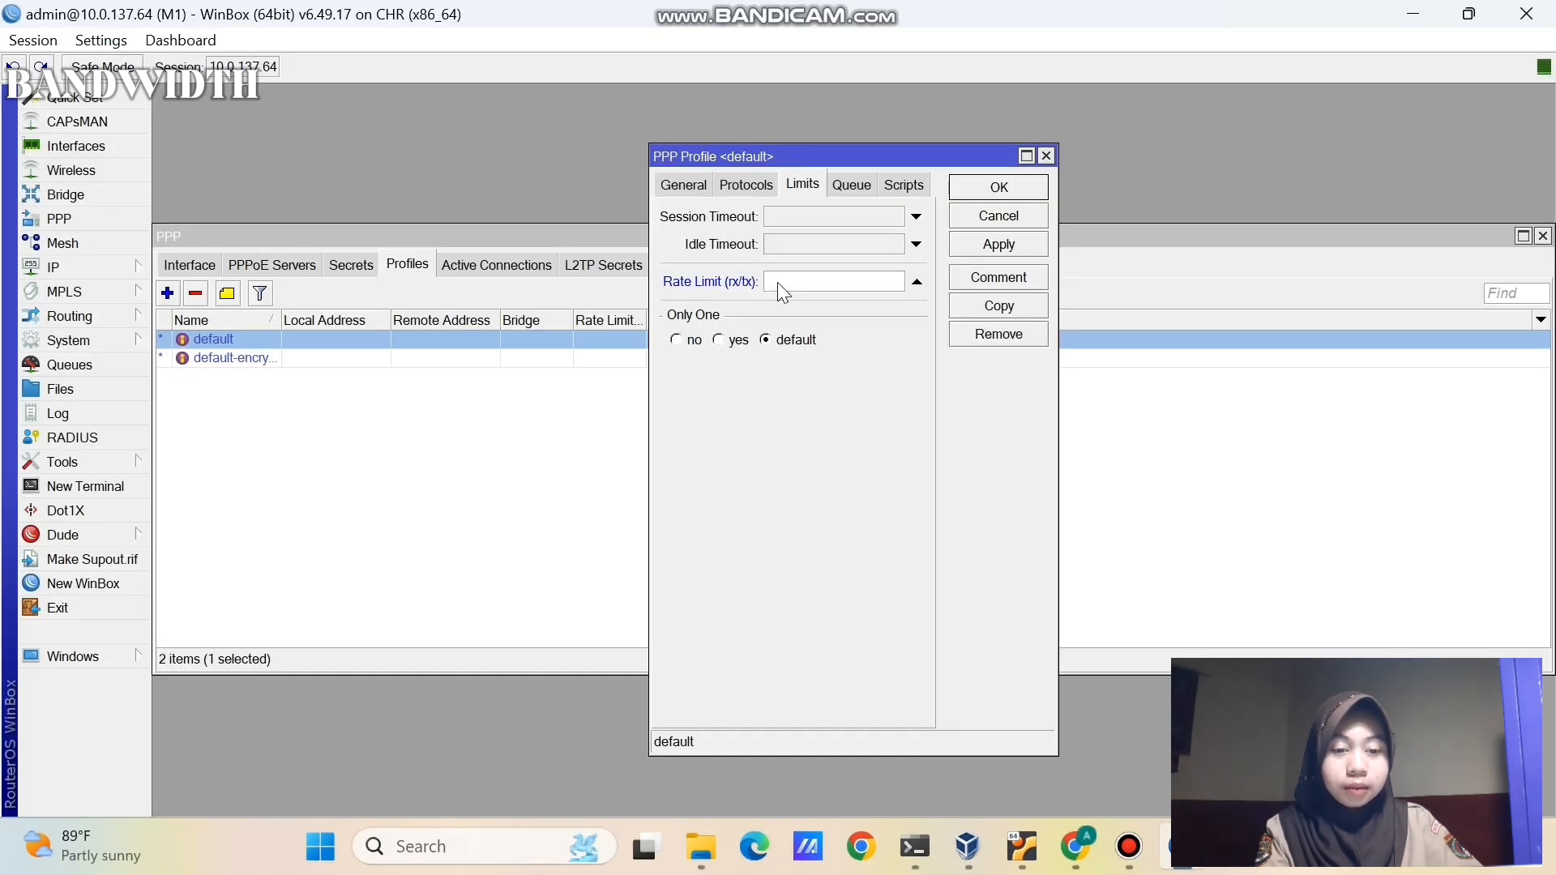
pyautogui.write('2M')
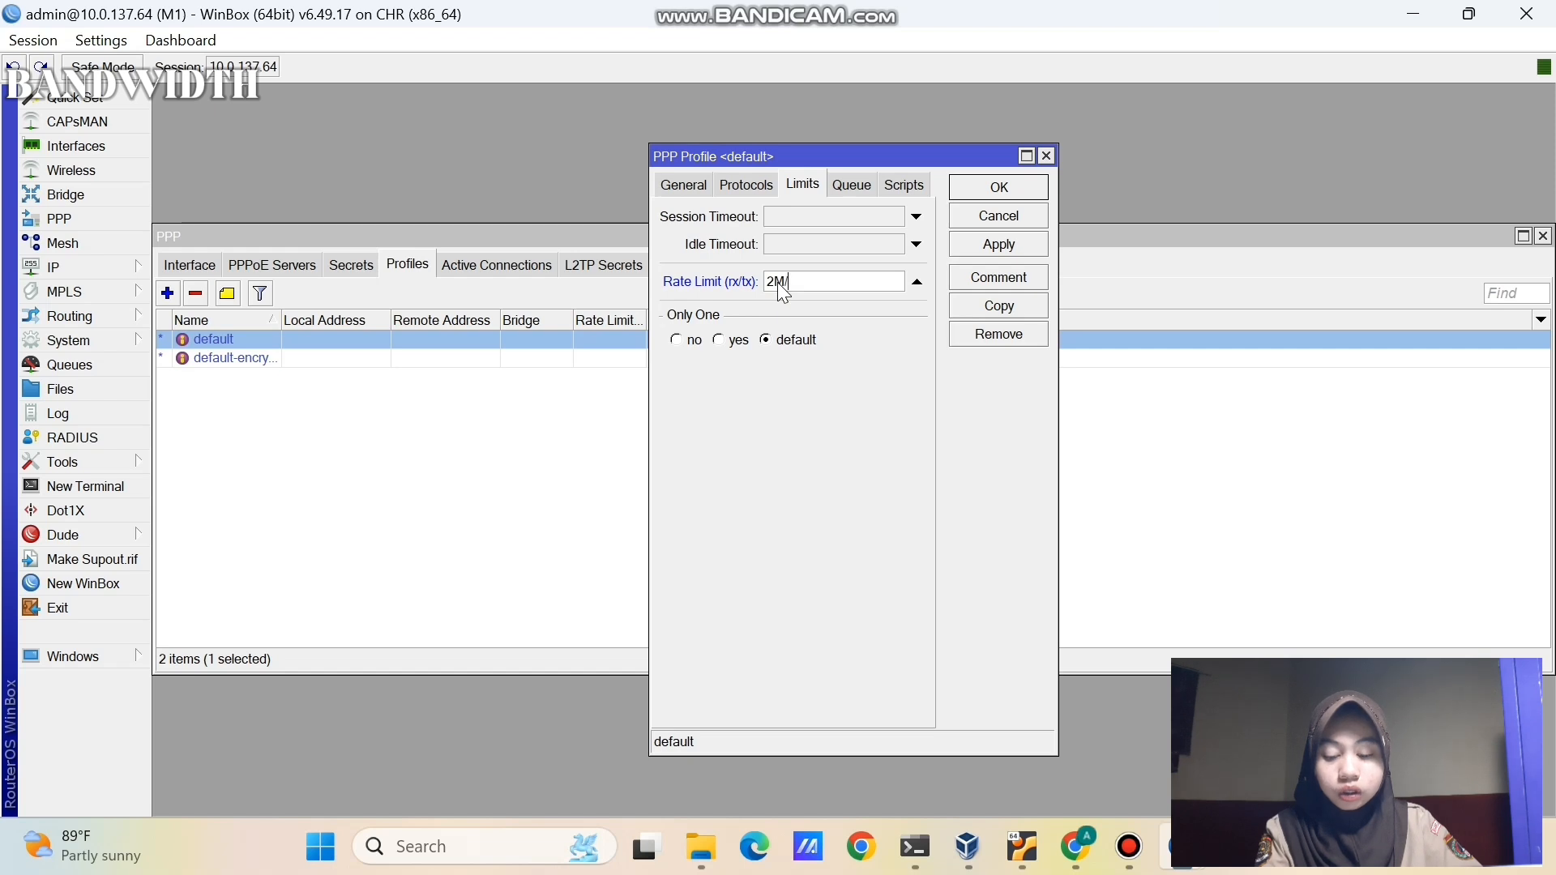
pyautogui.write('/2M')
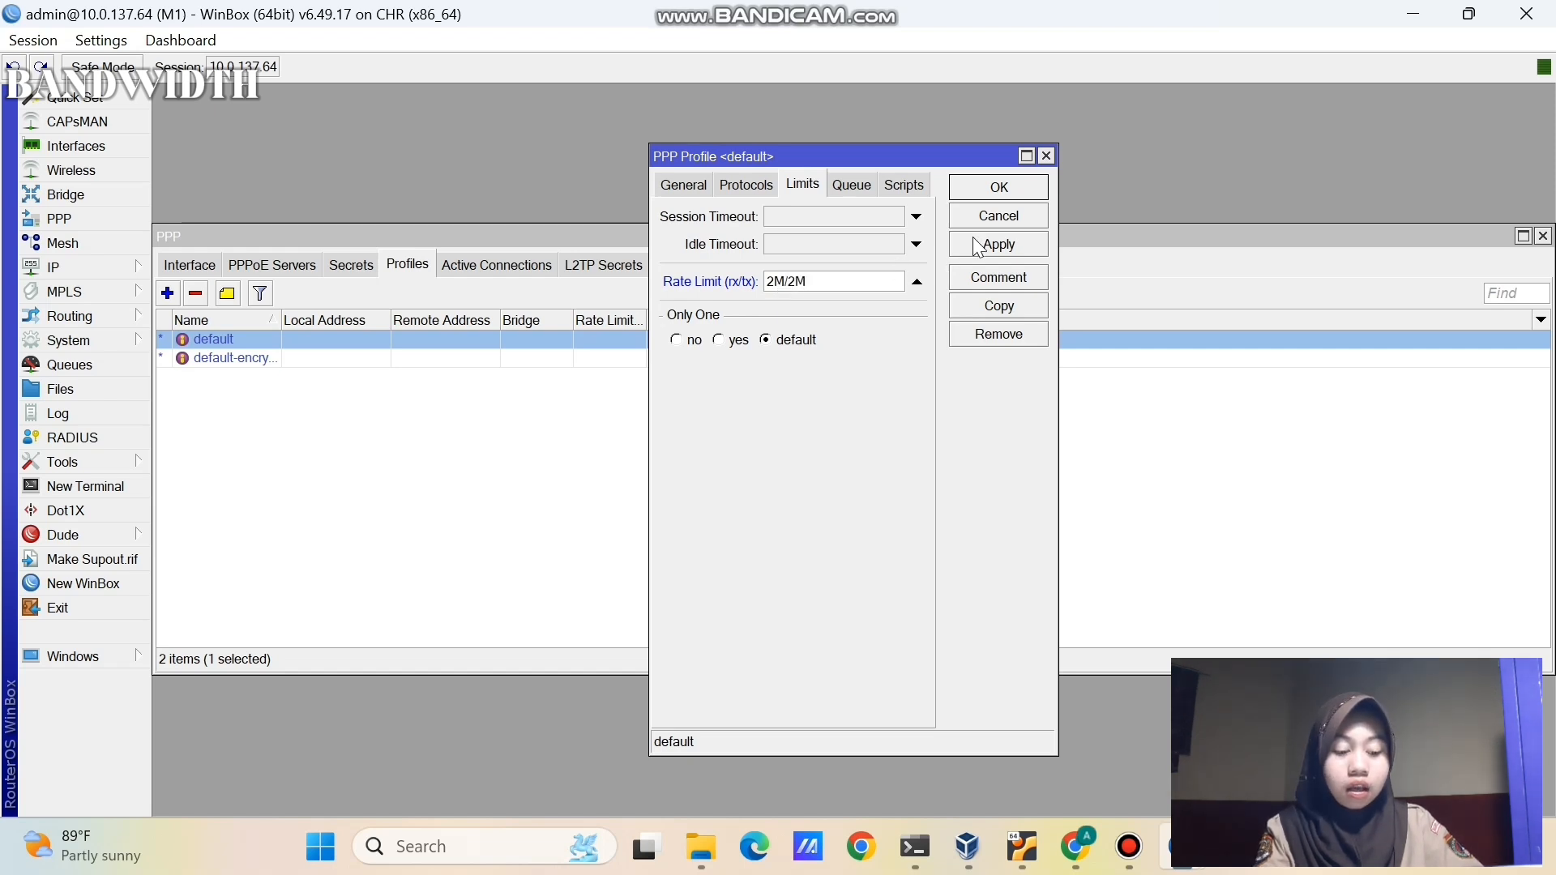
pyautogui.click(1001, 244)
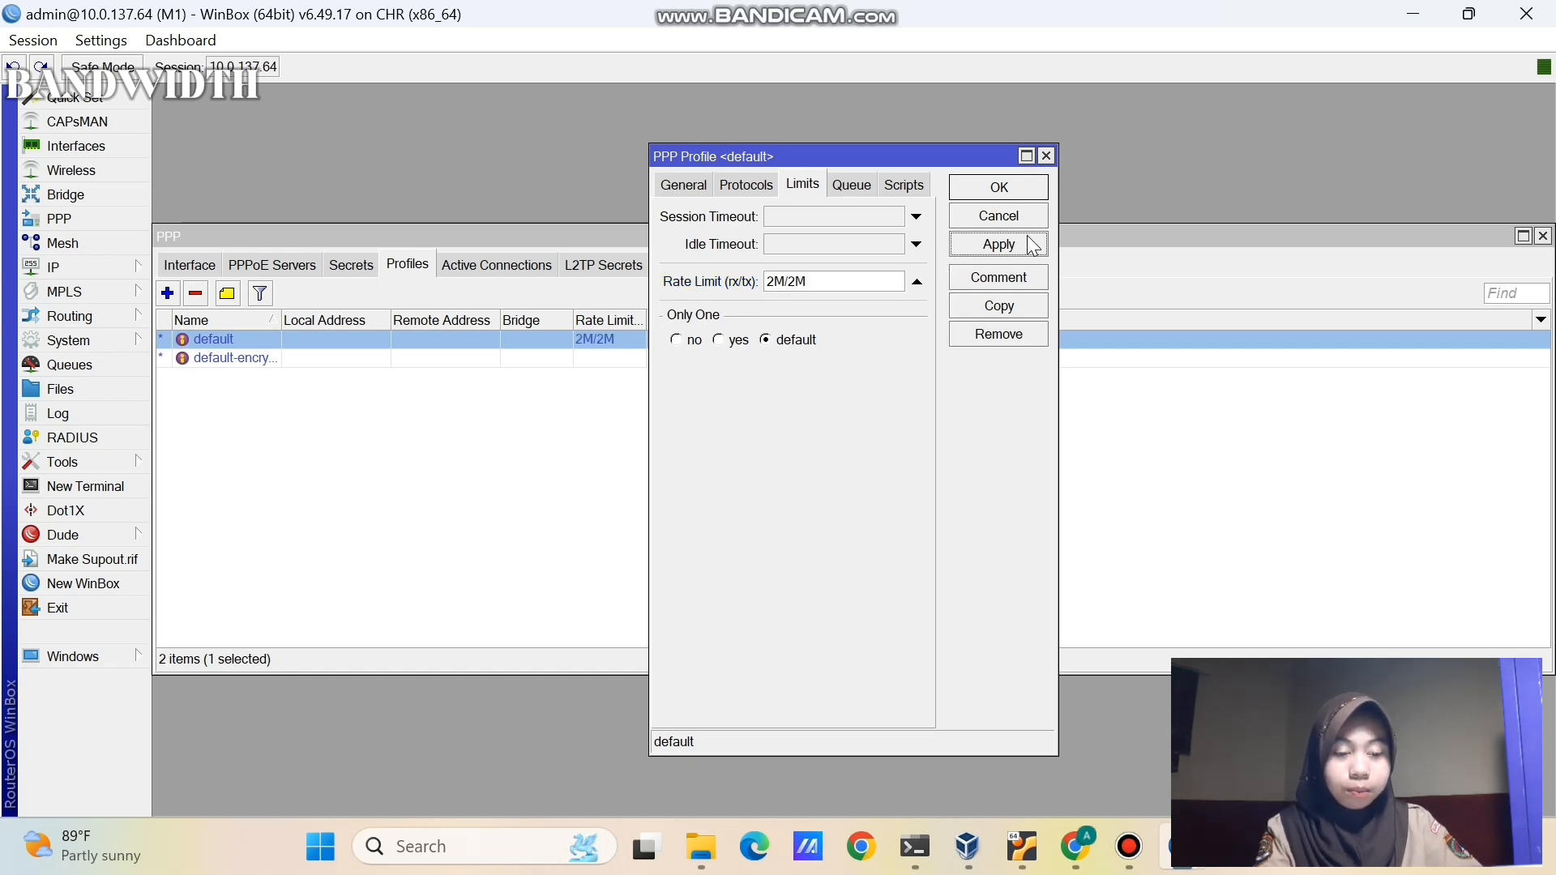
pyautogui.click(999, 185)
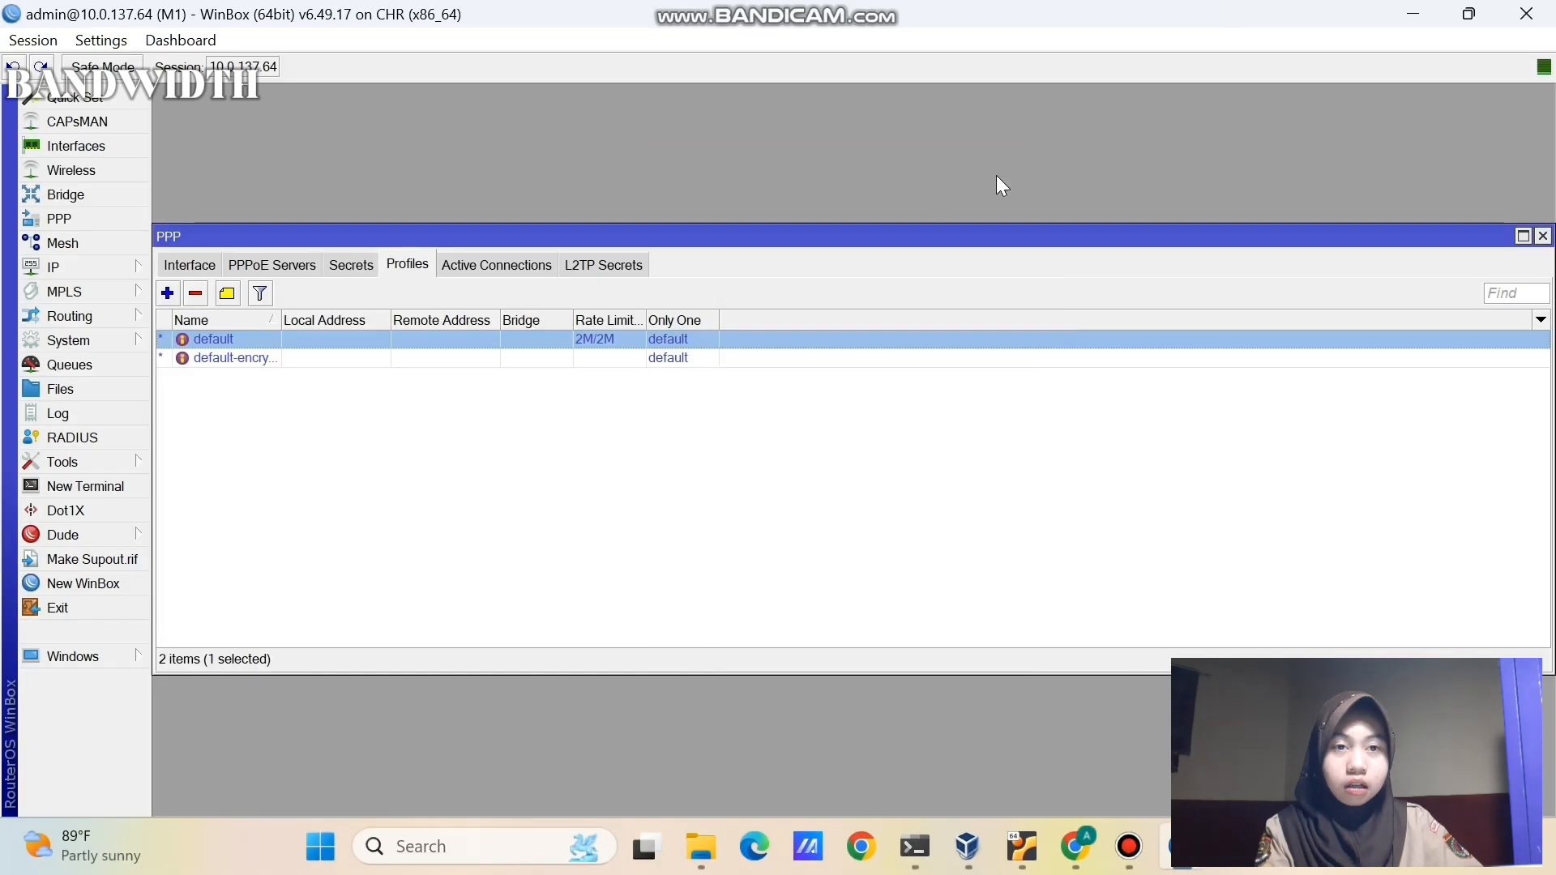
pyautogui.click(898, 395)
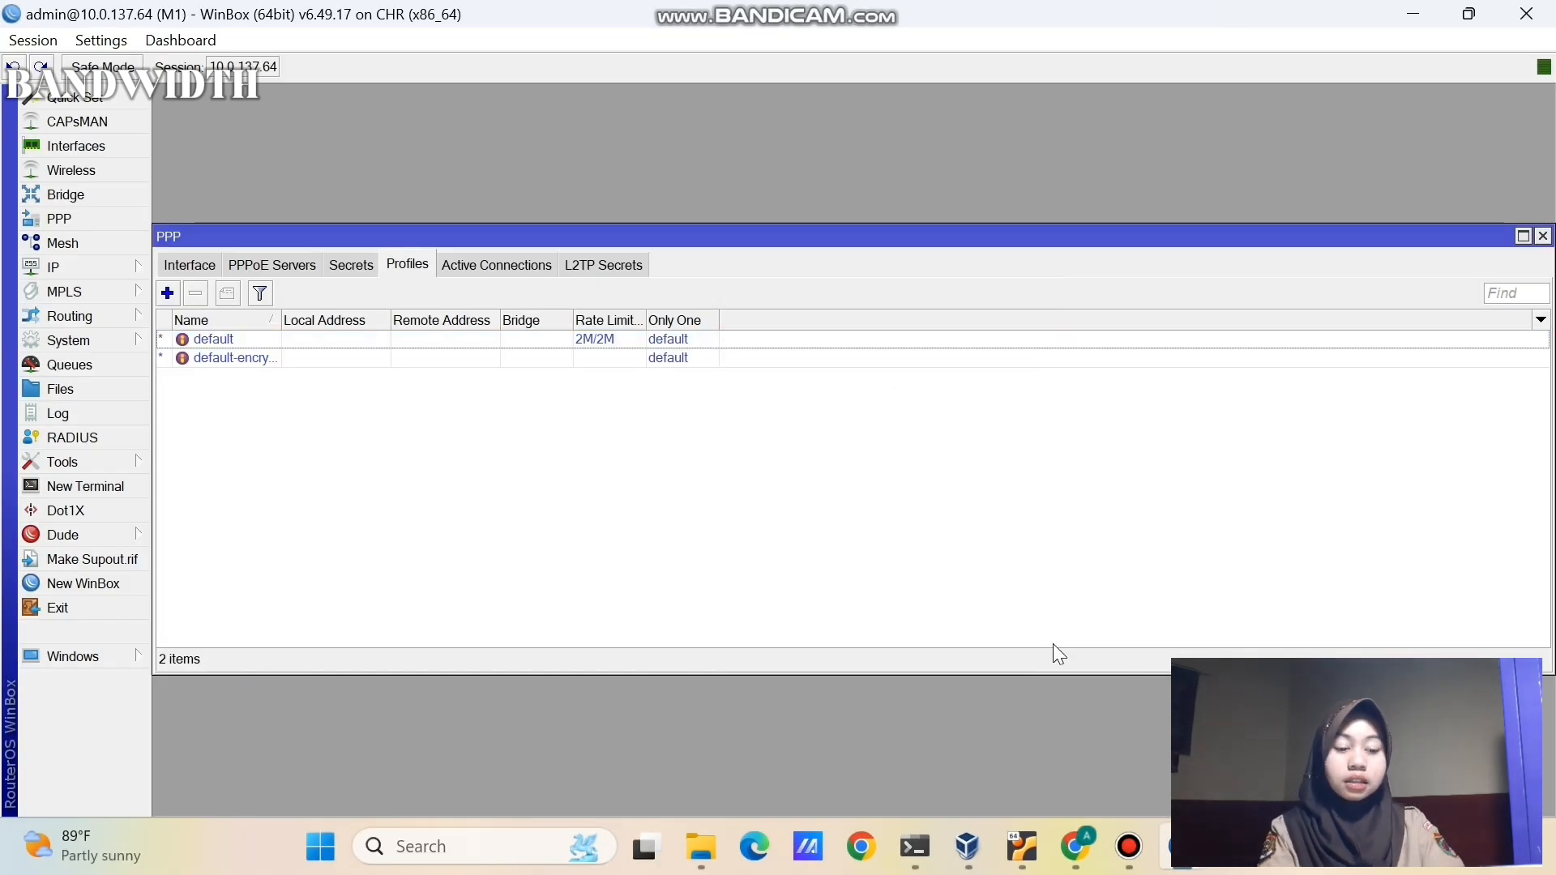
# - Stop and delete the VPC node from the lab topology
pyautogui.click(1084, 859)
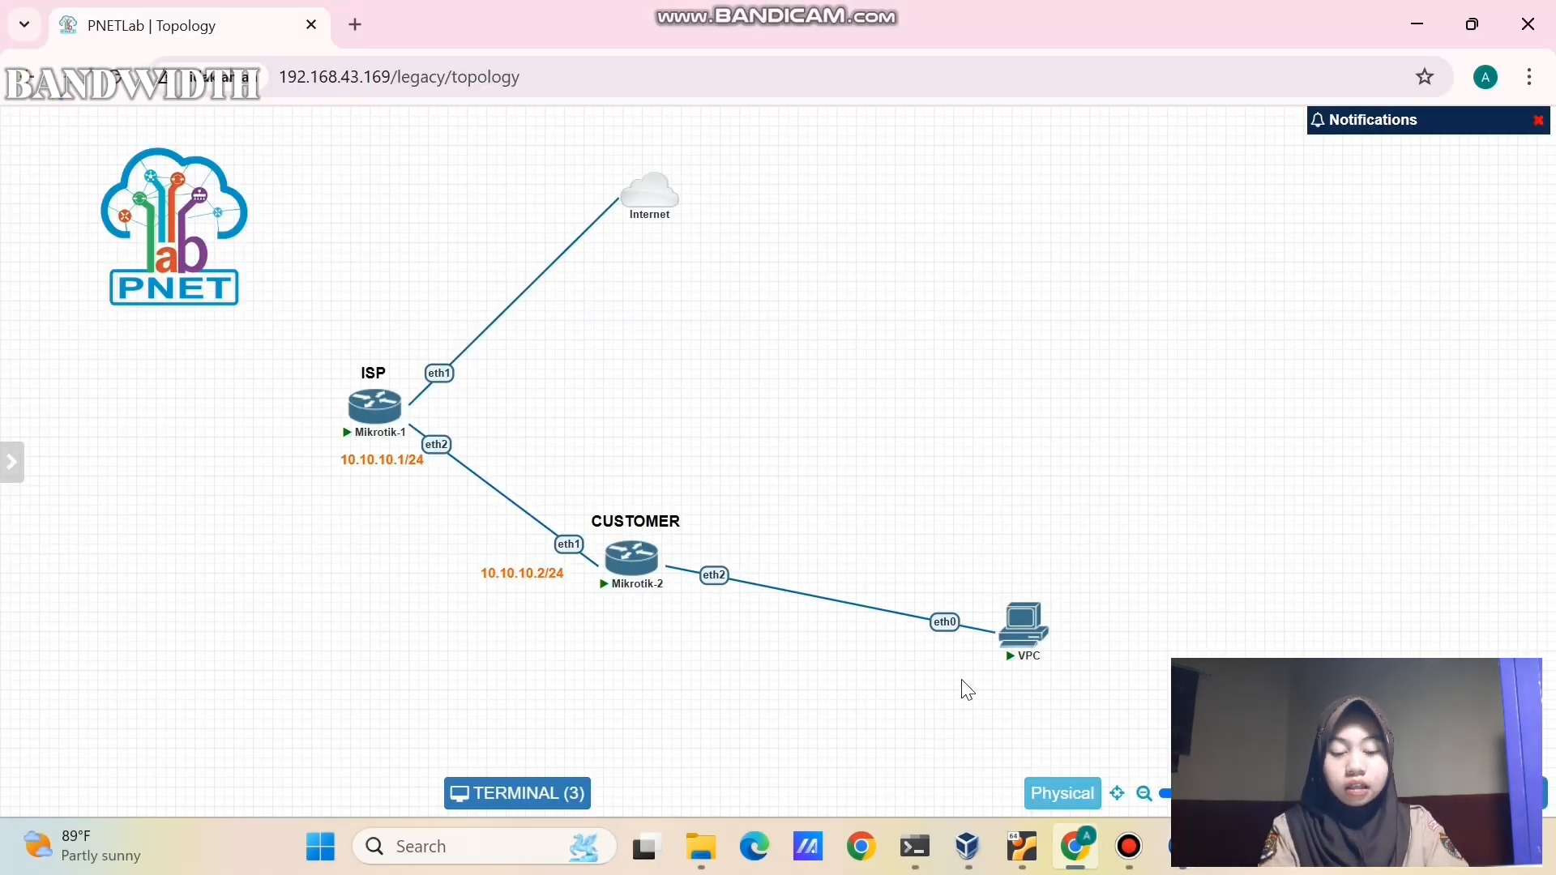
pyautogui.click(1005, 655)
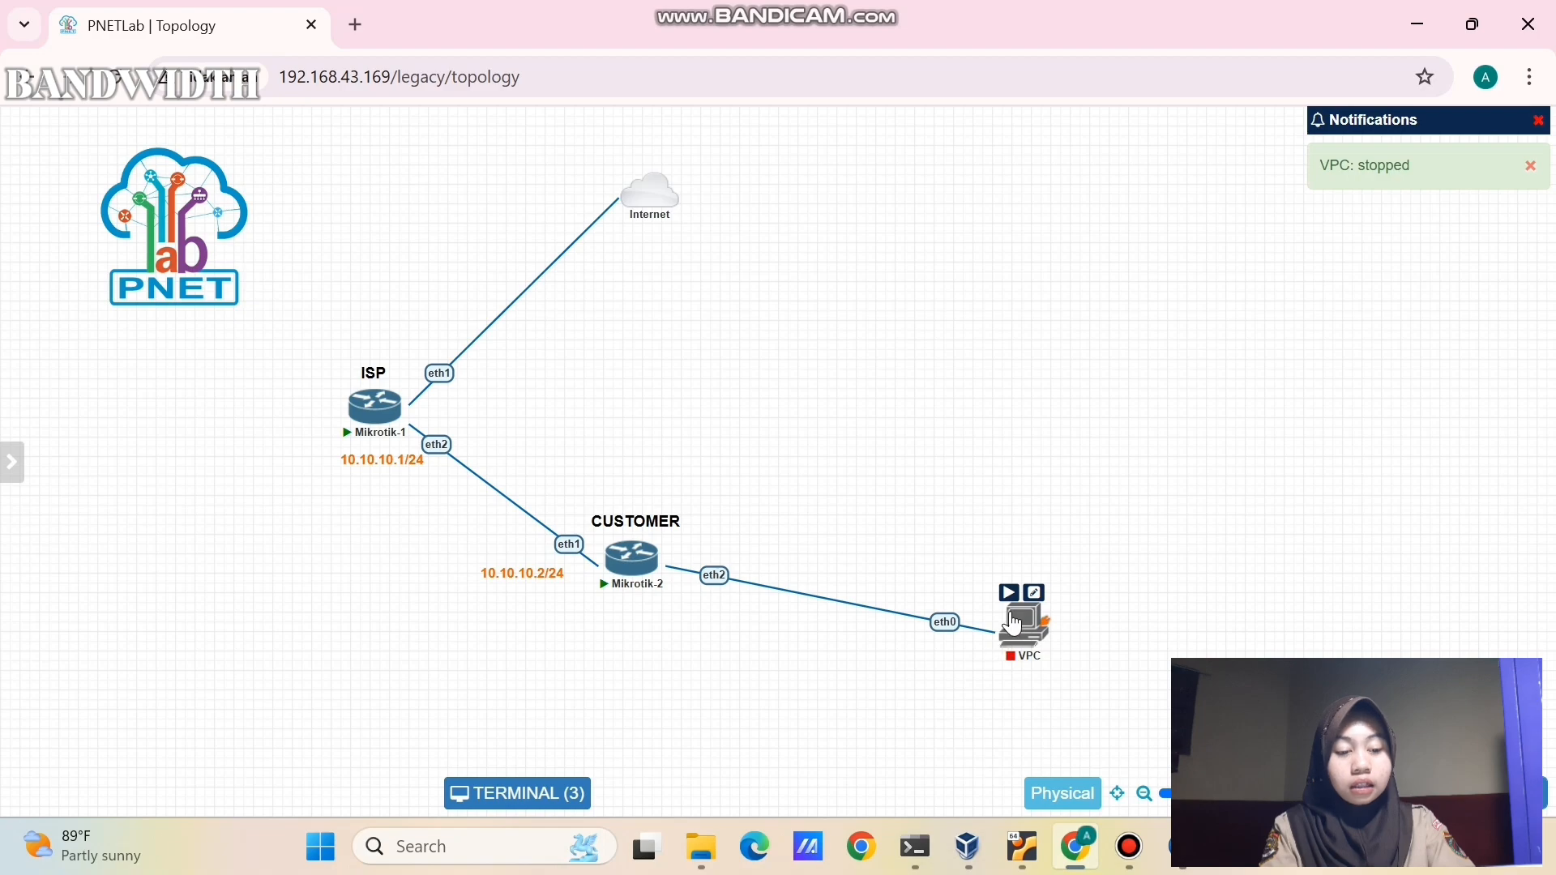
pyautogui.rightClick(1005, 658)
pyautogui.click(1060, 782)
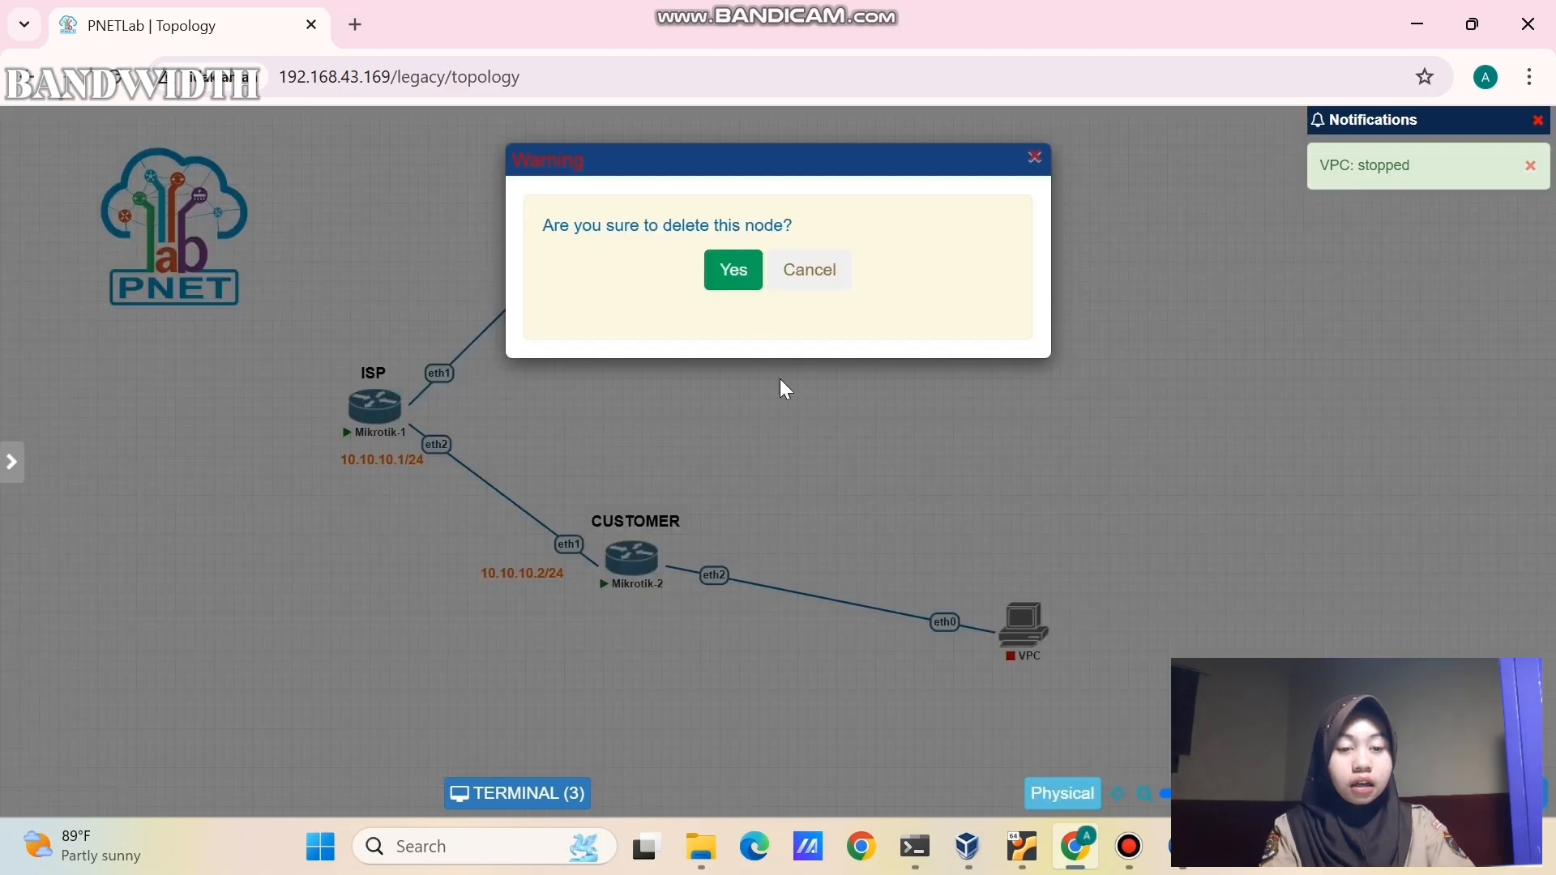
pyautogui.click(732, 271)
# - Add a Docker.io node named 'ubuntu' with the Desktop.png icon
pyautogui.rightClick(923, 577)
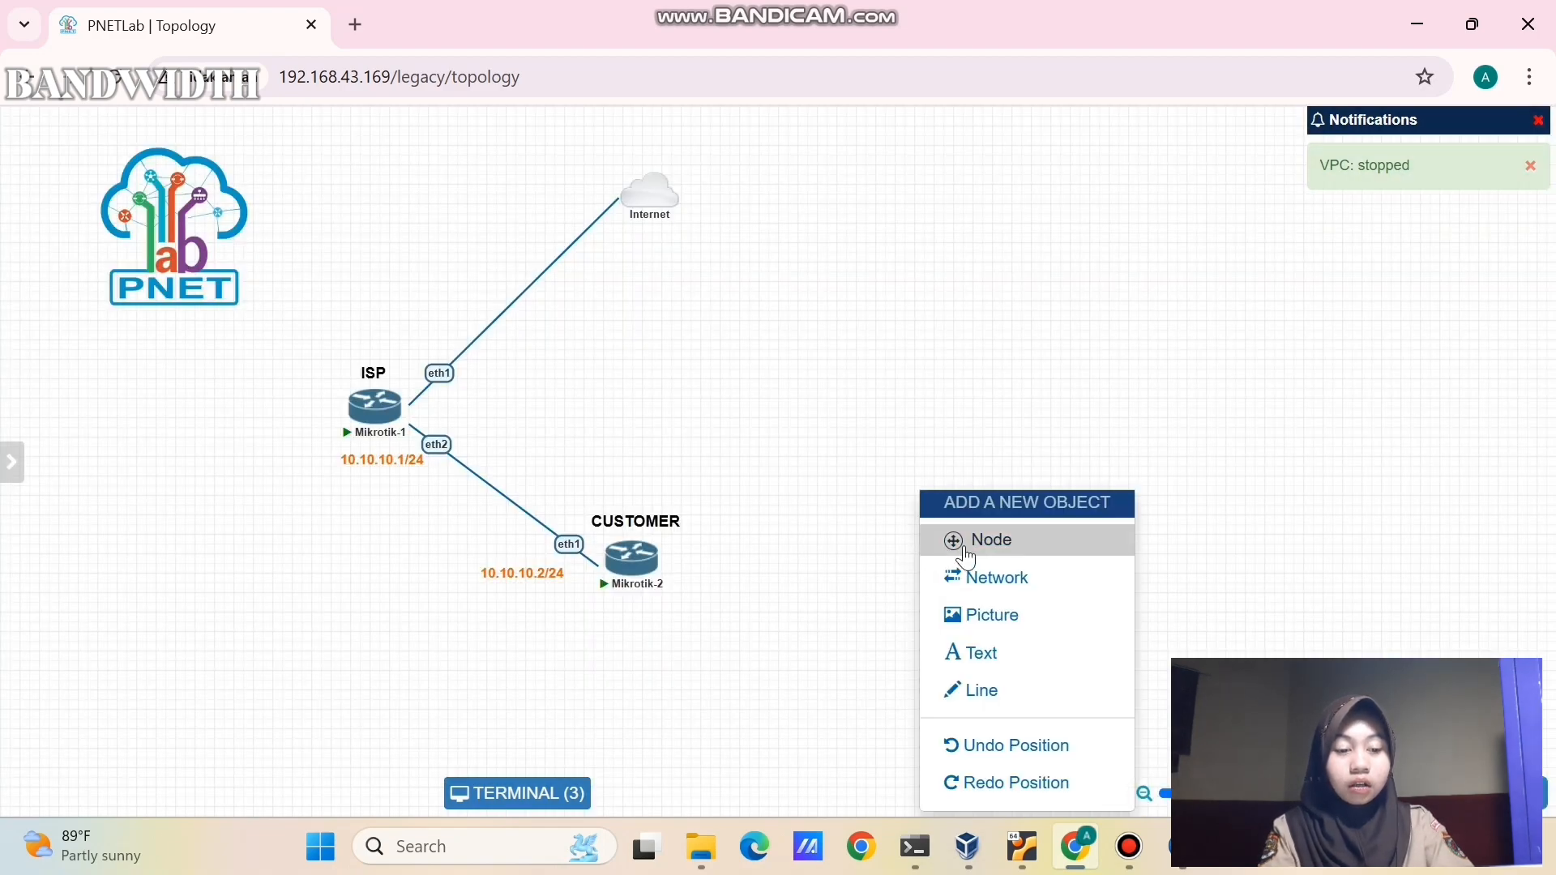
pyautogui.click(972, 538)
pyautogui.click(792, 424)
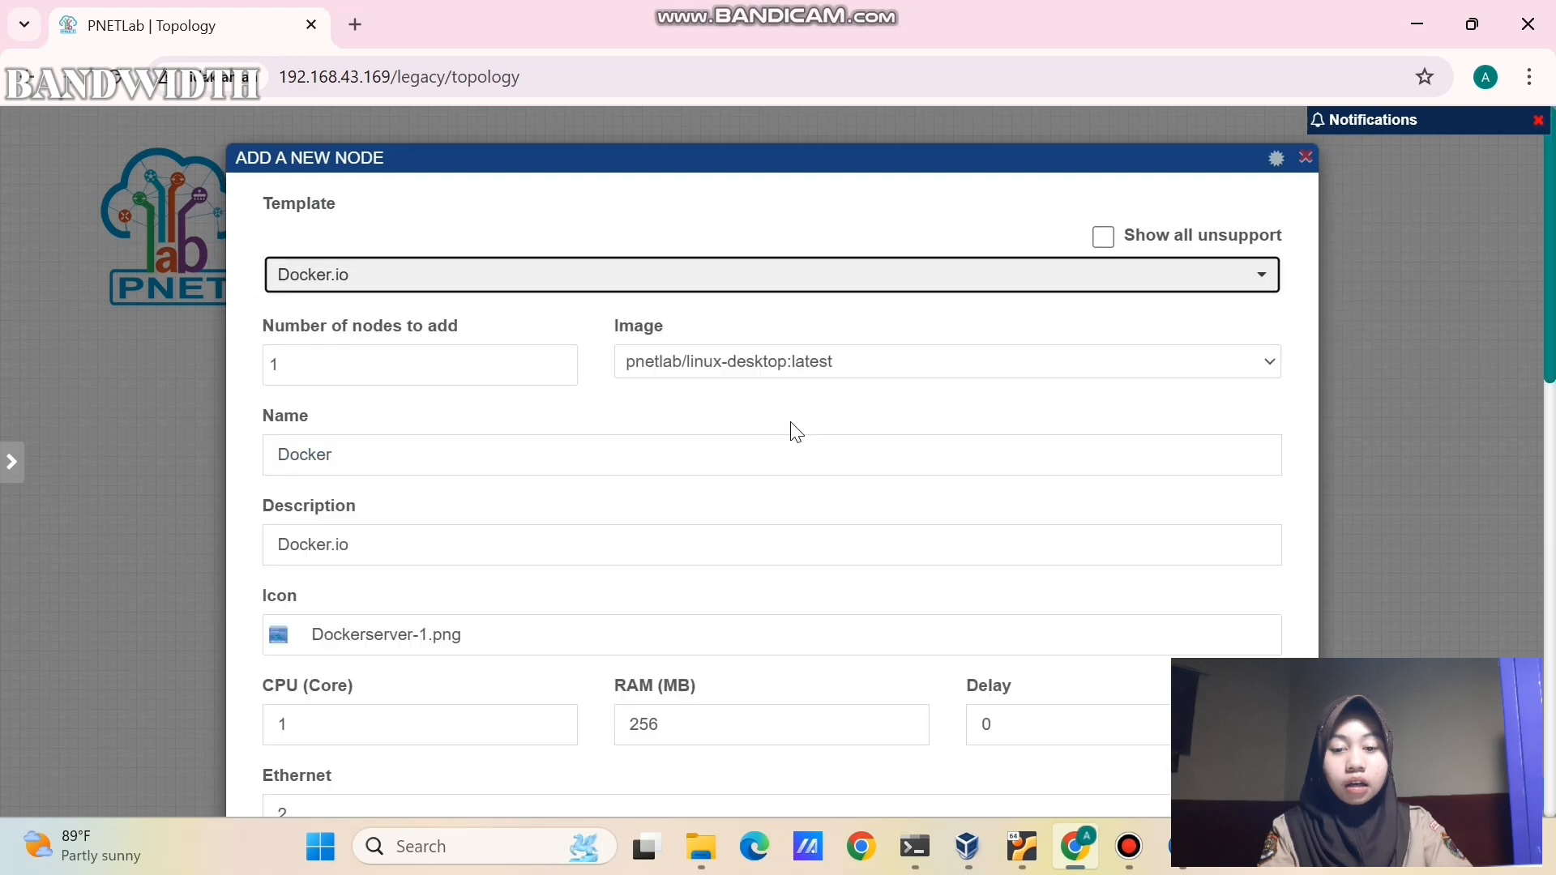
pyautogui.click(708, 452)
pyautogui.press('BackSpace')
pyautogui.press('BackSpace')
pyautogui.press('BackSpace')
pyautogui.press('BackSpace')
pyautogui.press('BackSpace')
pyautogui.press('BackSpace')
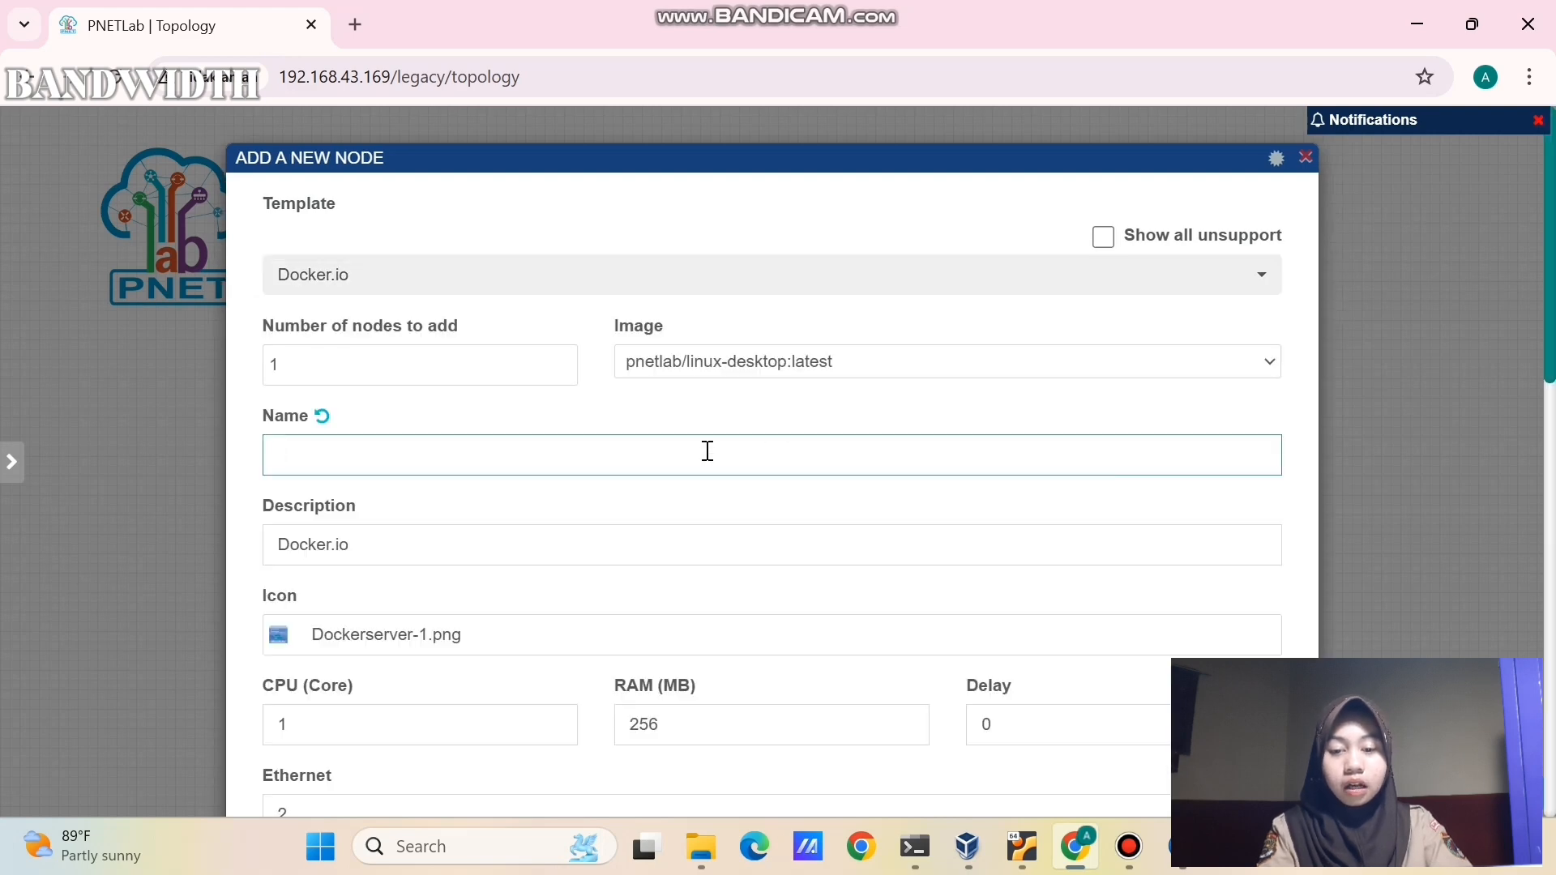
pyautogui.write('ubuntu')
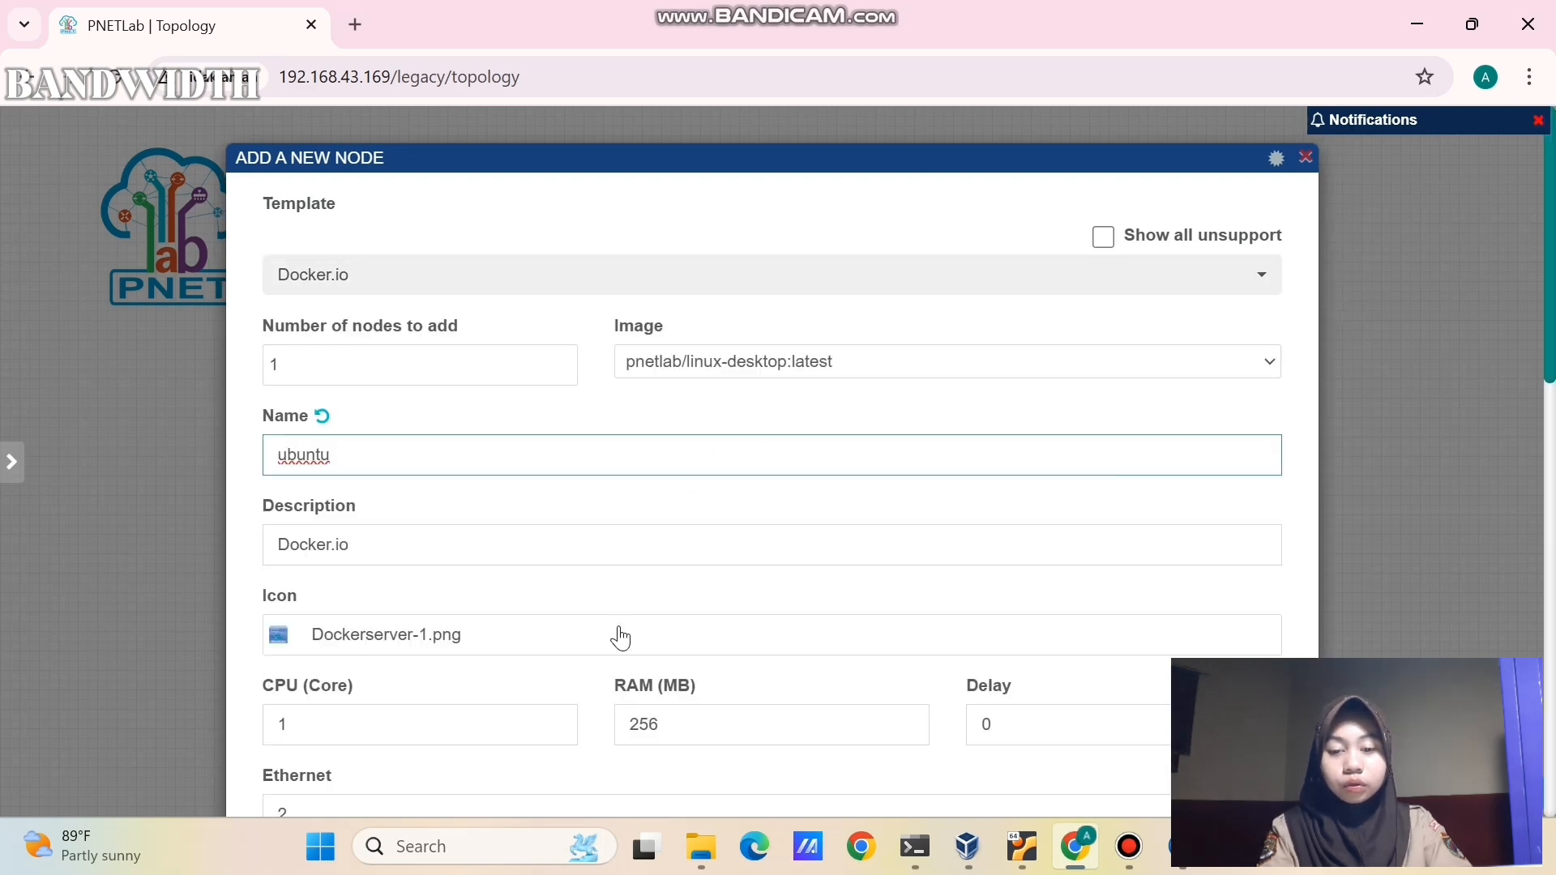
pyautogui.click(621, 636)
pyautogui.click(328, 204)
pyautogui.write('des')
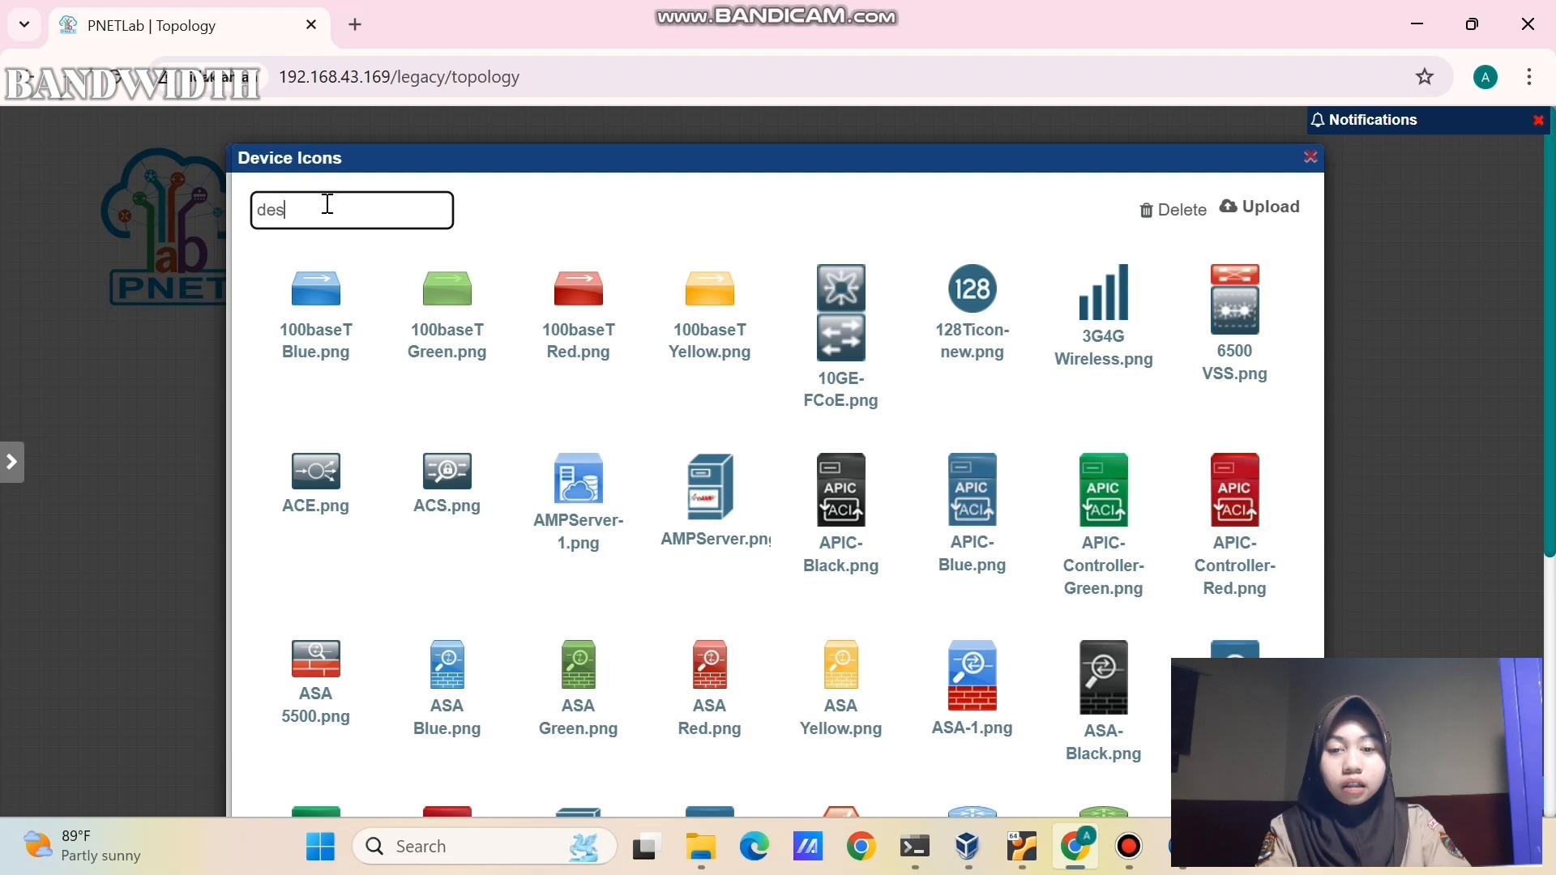
pyautogui.write('k')
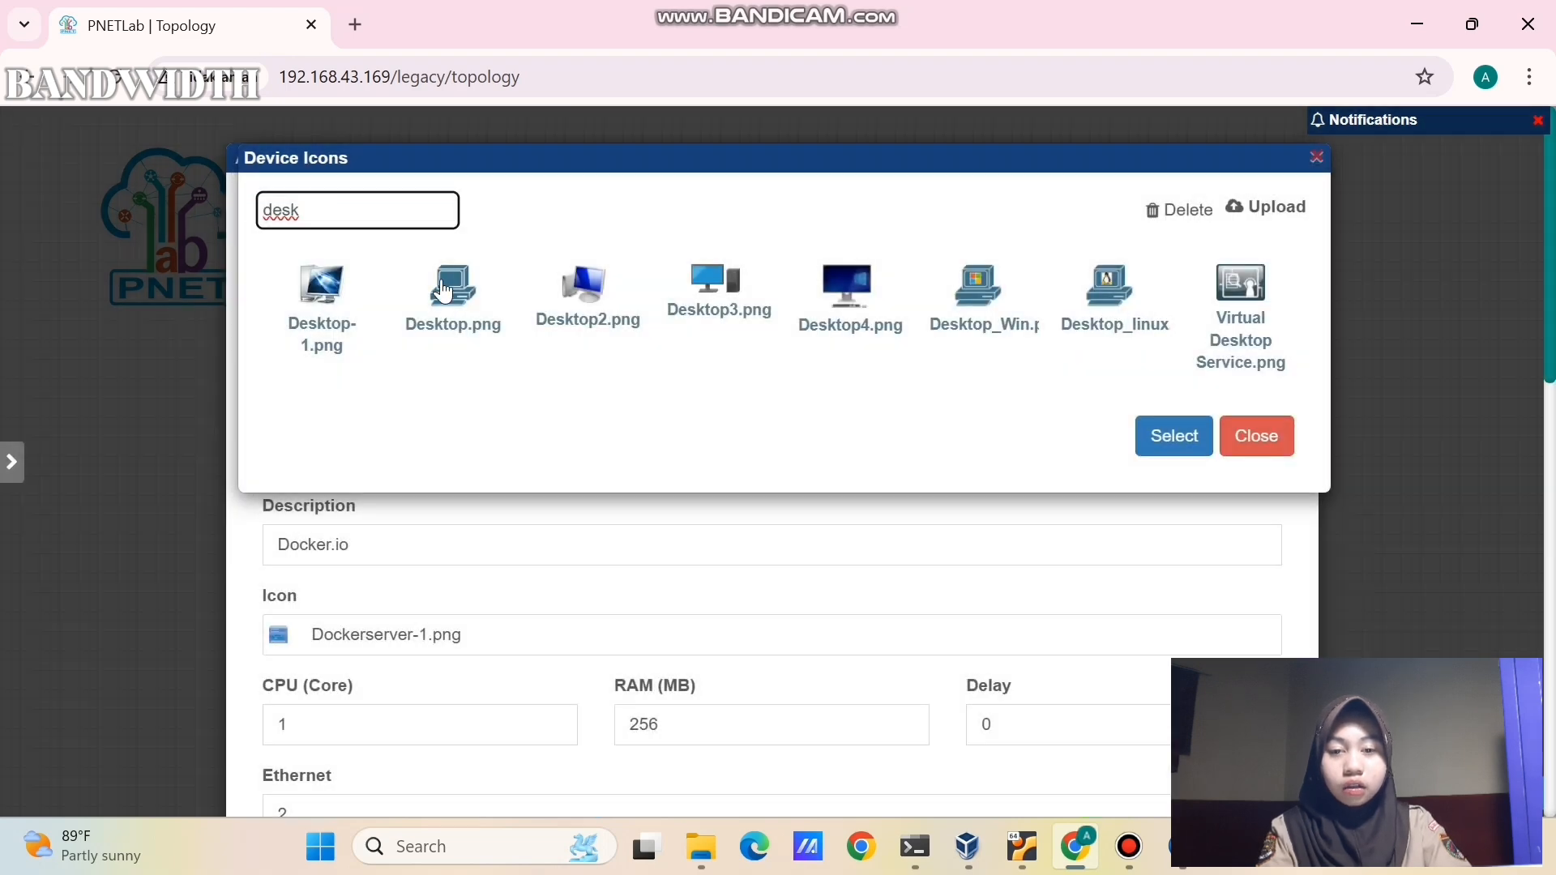
pyautogui.click(453, 299)
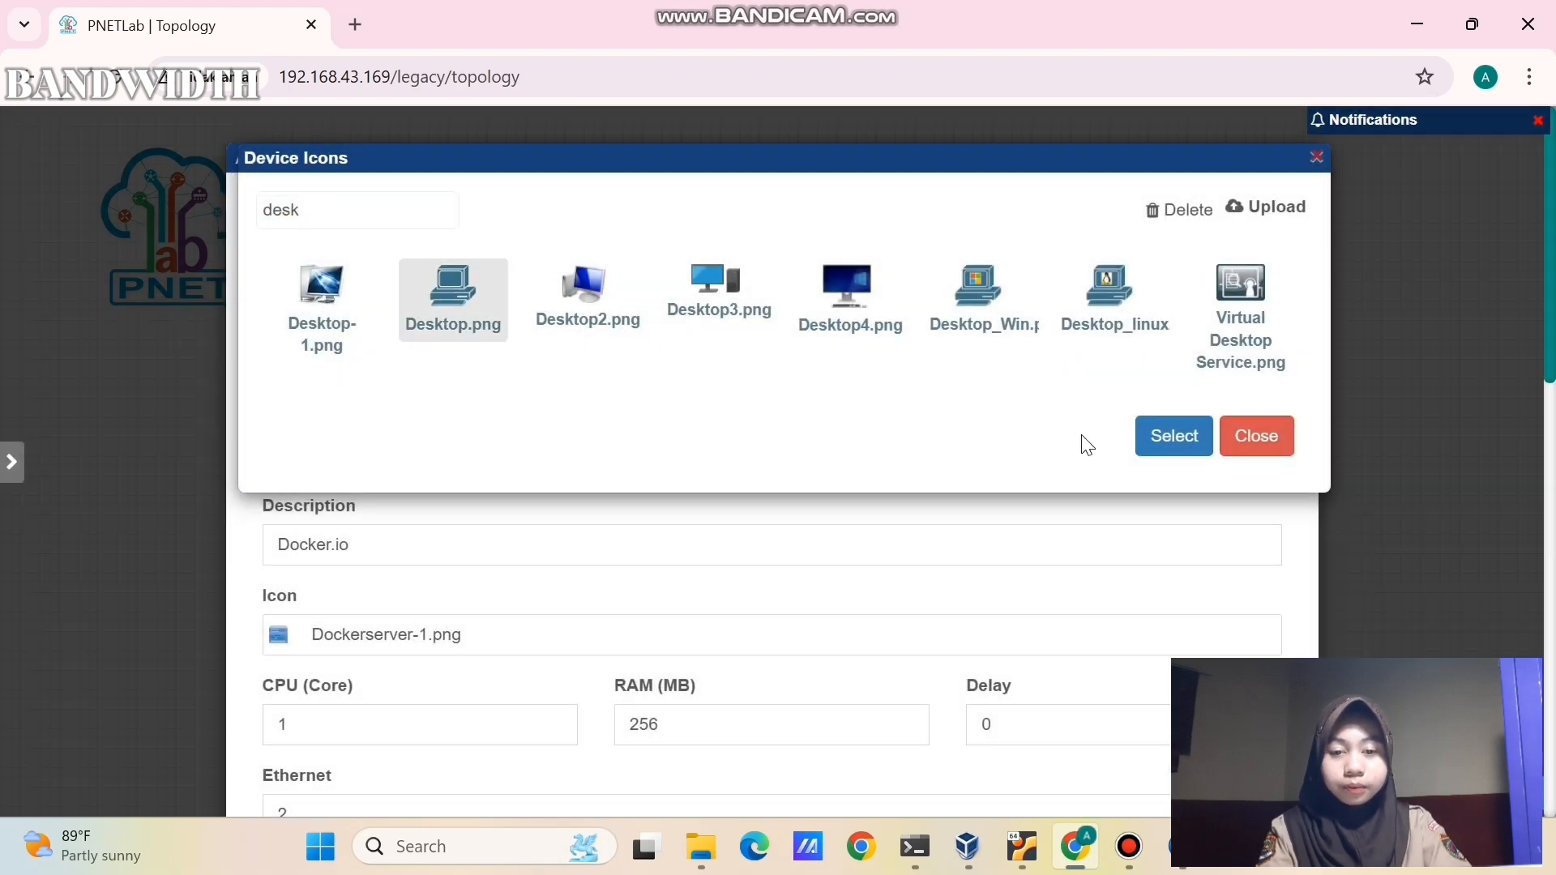
pyautogui.click(1170, 435)
# - Enable eth1 DHCP and RDP consoles, save the node, and link it to Mikrotik-2's eth2
pyautogui.click(741, 525)
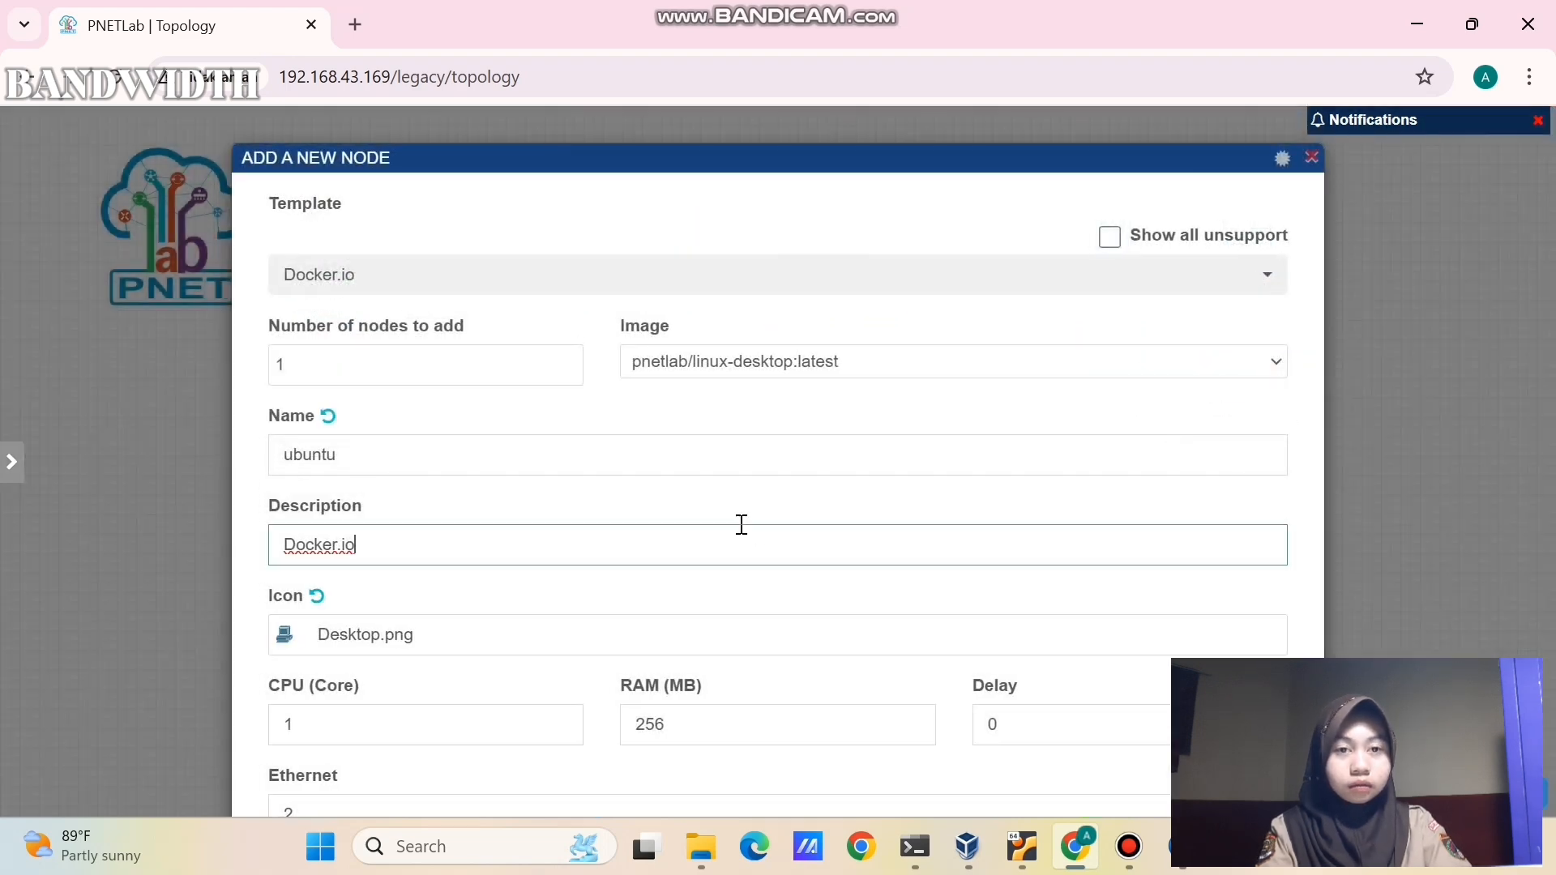
pyautogui.scroll(-7, 741, 525)
pyautogui.click(389, 332)
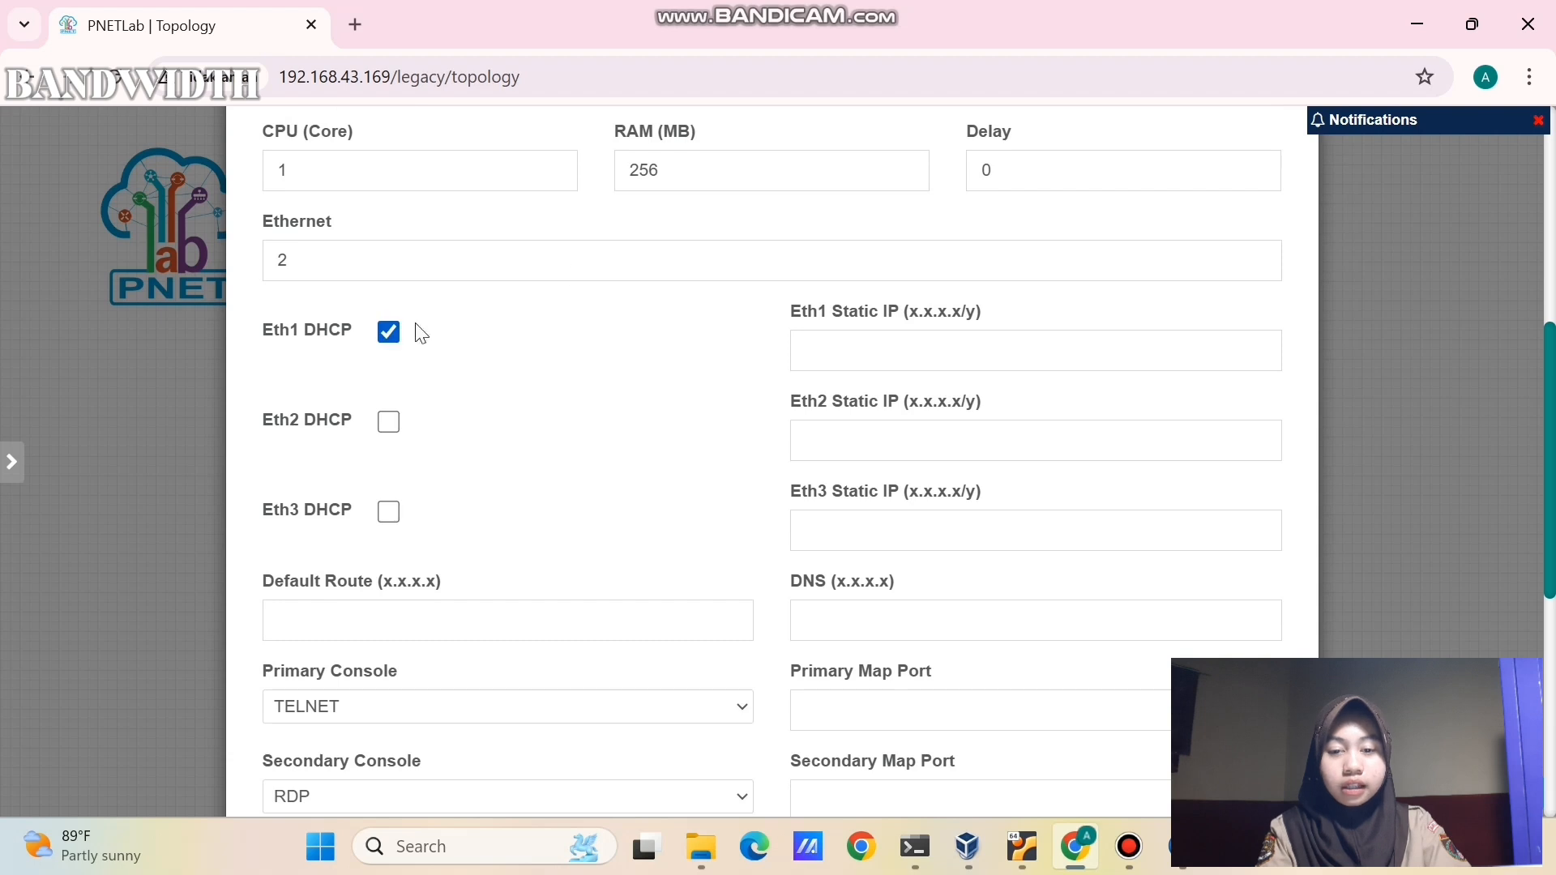
pyautogui.scroll(-7, 590, 337)
pyautogui.scroll(2, 592, 337)
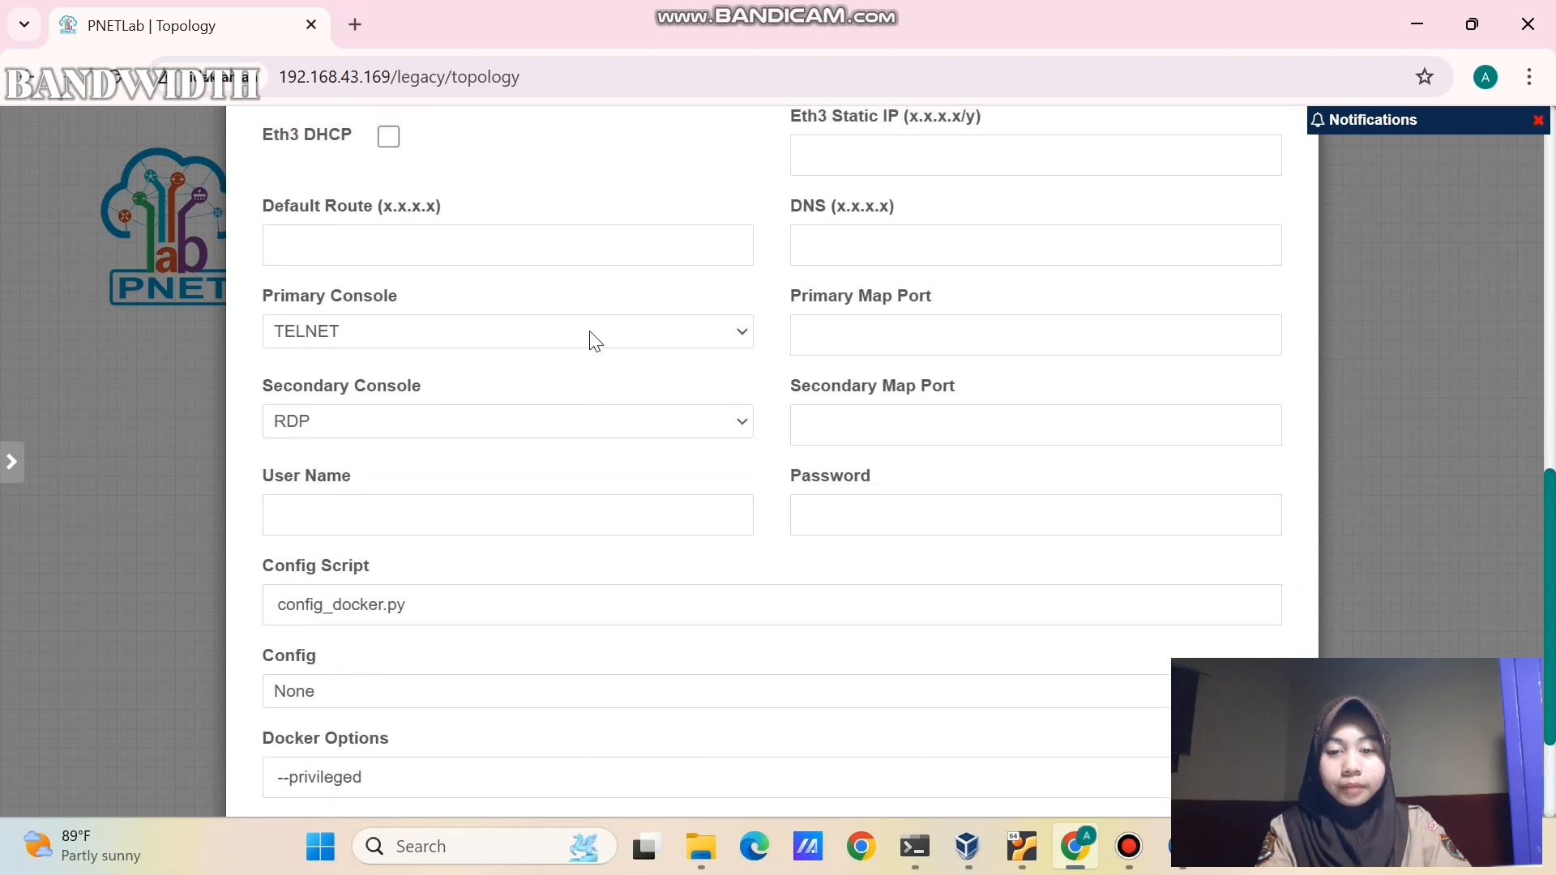
pyautogui.scroll(1, 592, 340)
pyautogui.click(580, 362)
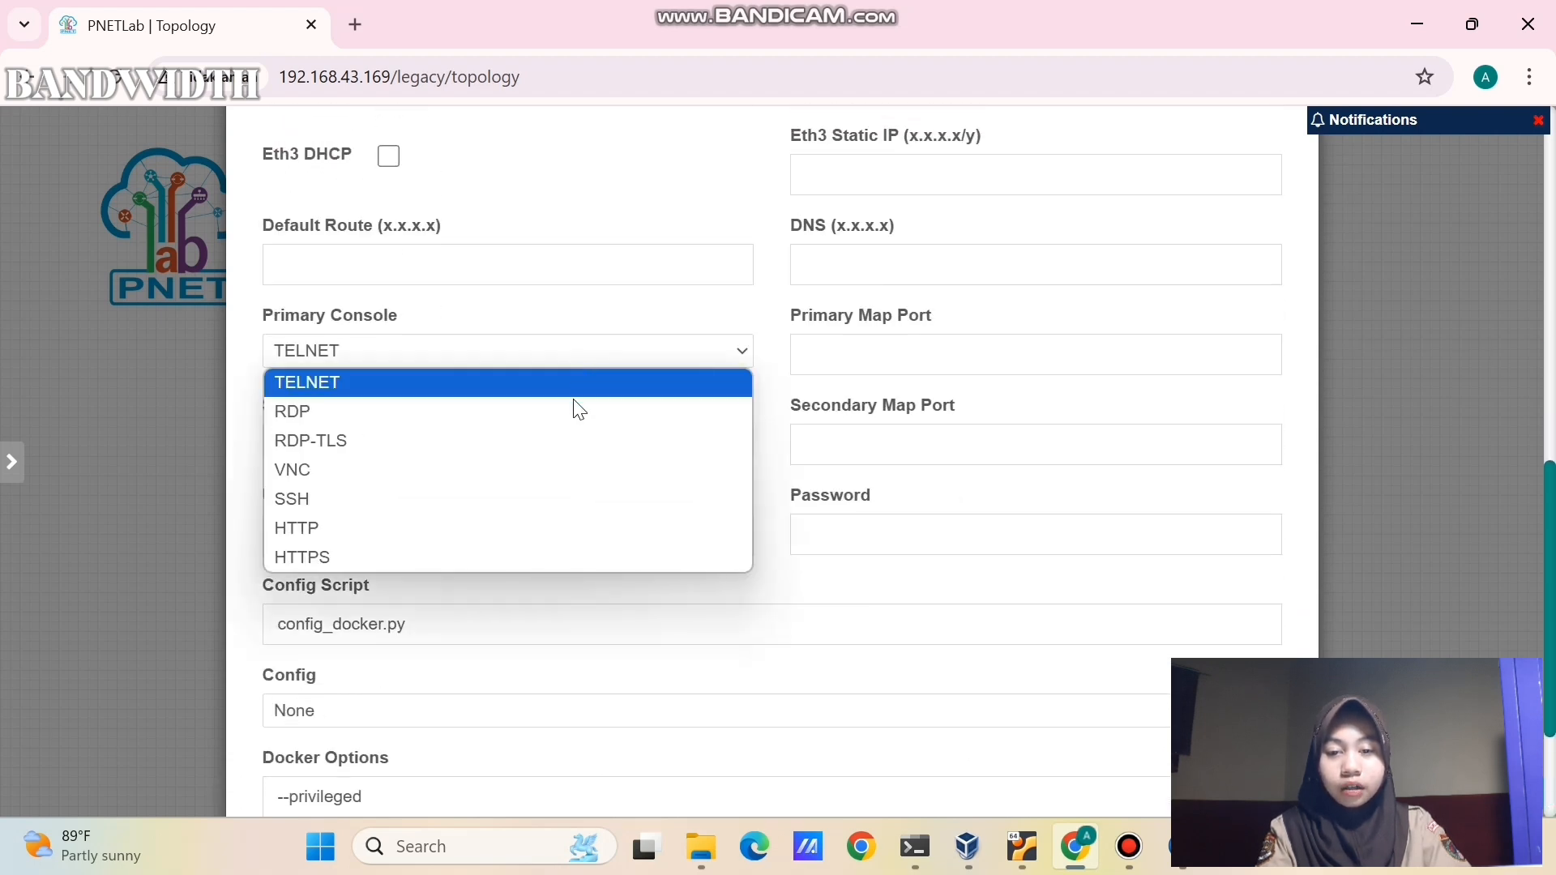
pyautogui.click(567, 421)
pyautogui.click(573, 438)
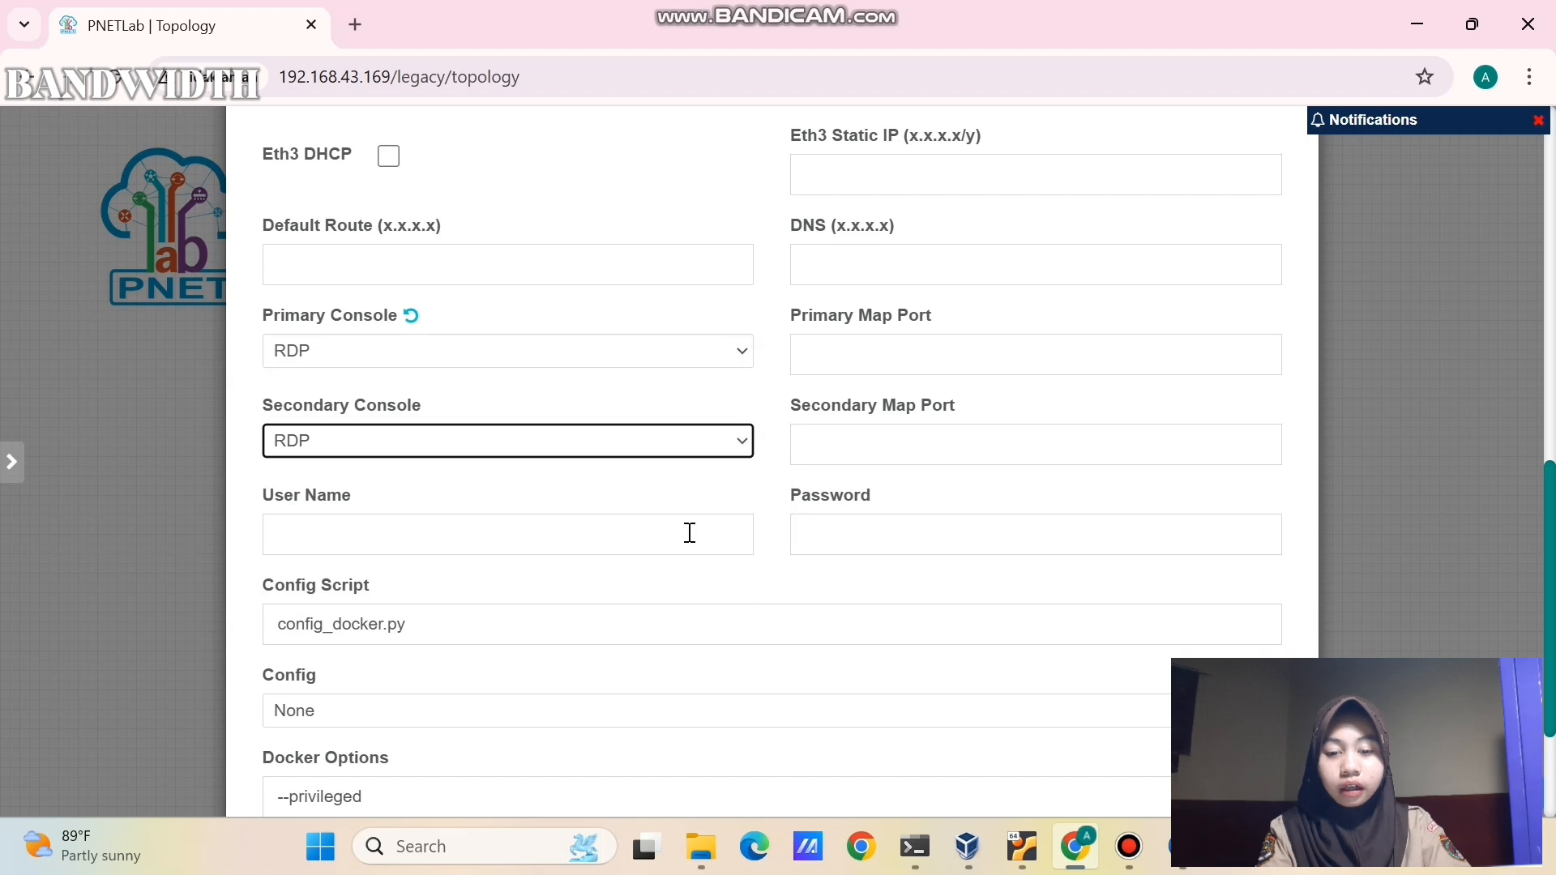
pyautogui.scroll(-3, 744, 663)
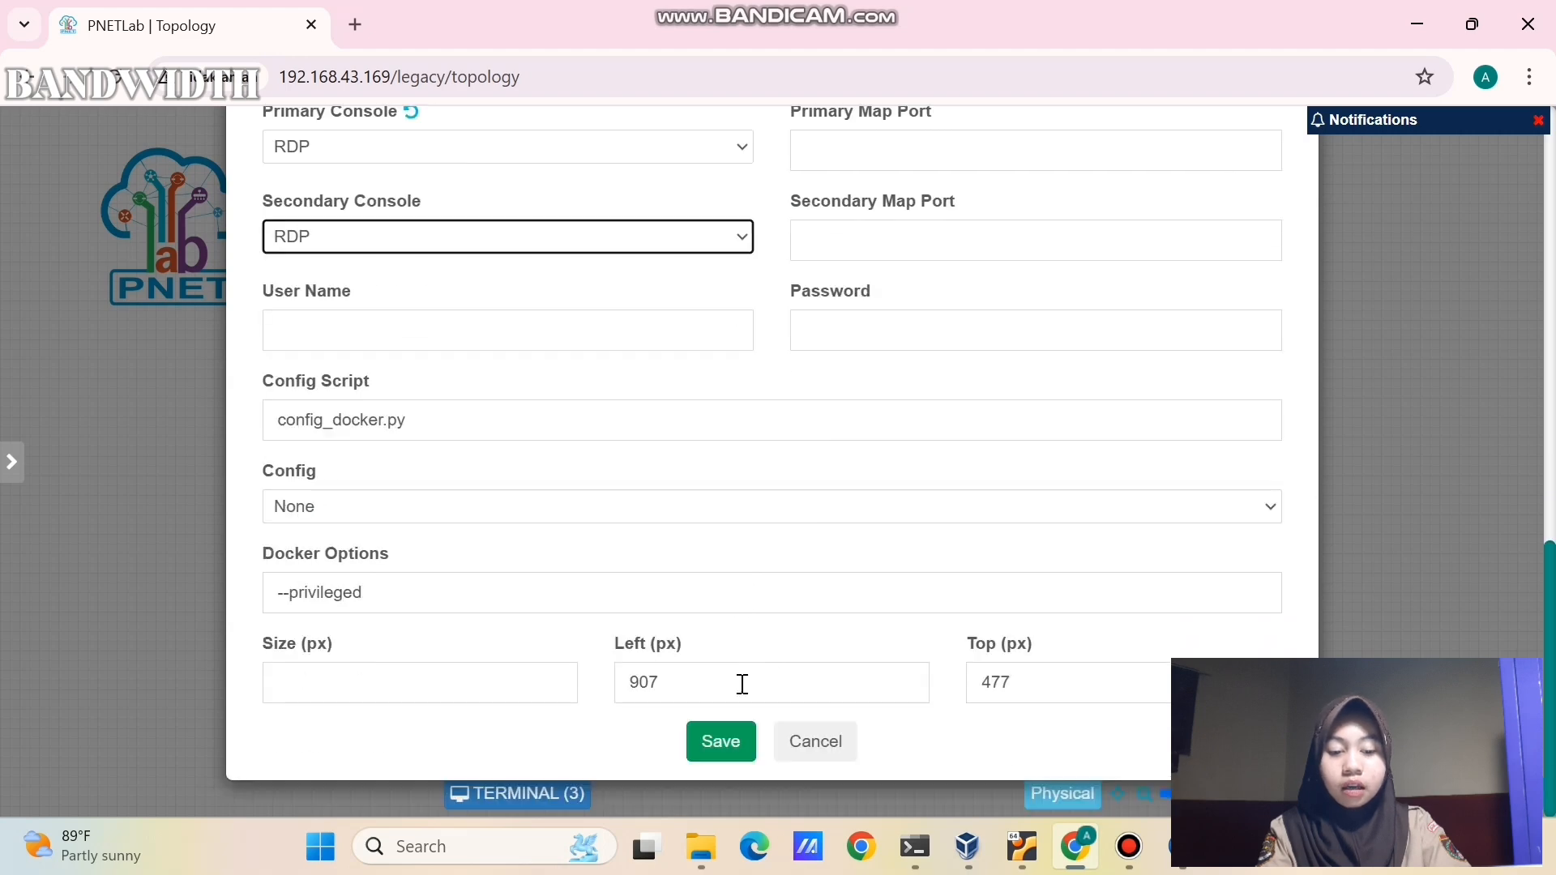
pyautogui.click(720, 741)
pyautogui.moveTo(660, 570); pyautogui.dragTo(908, 600)
pyautogui.click(832, 756)
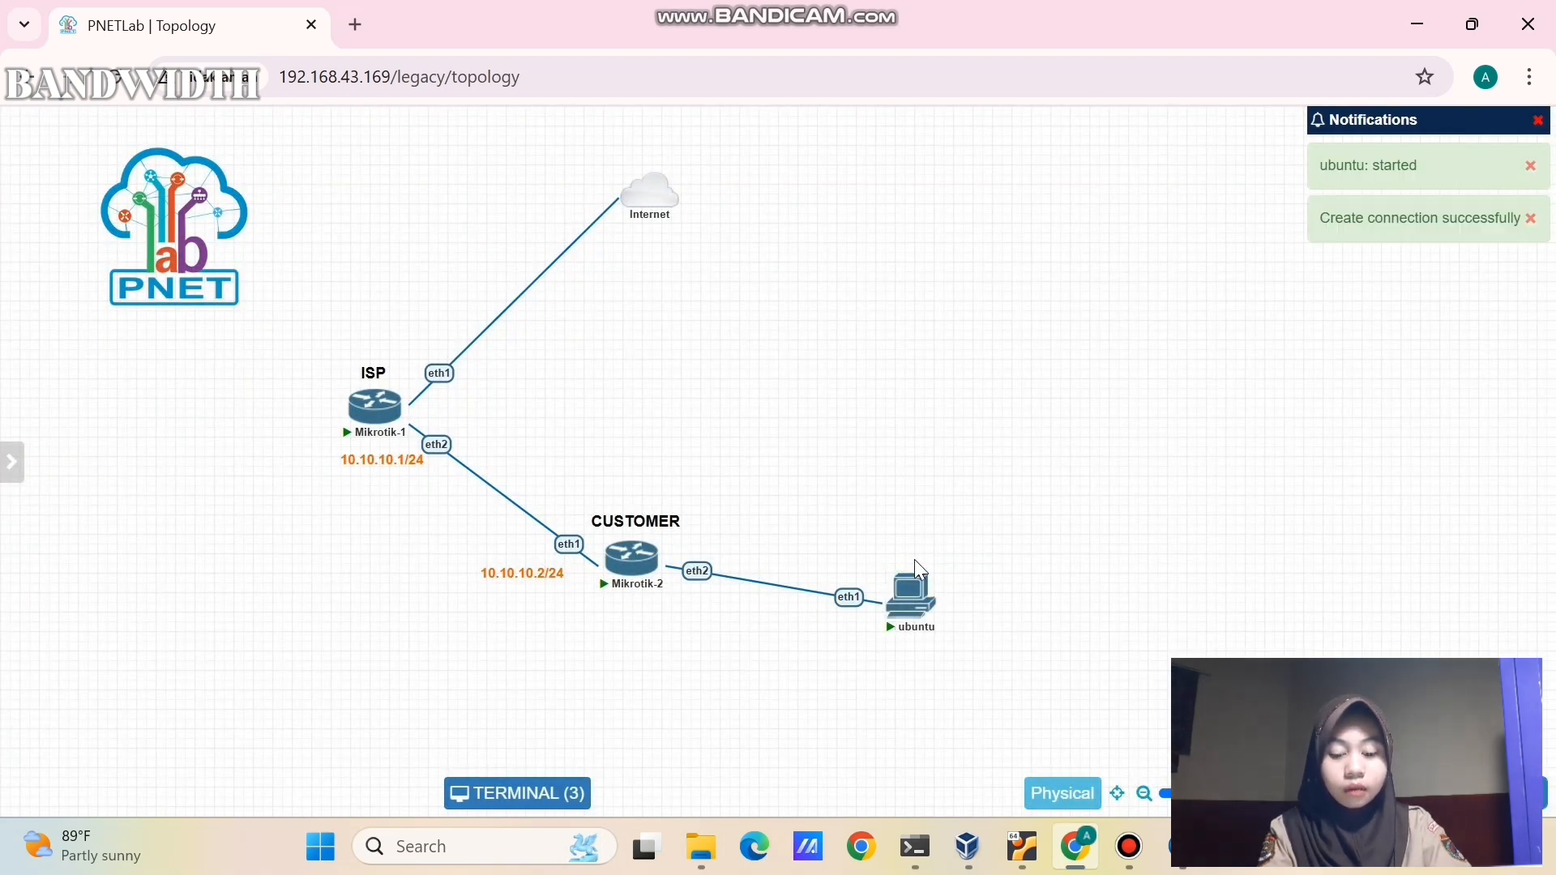
# - Open the ubuntu node's console, reconnect, and log in through xrdp
pyautogui.click(911, 598)
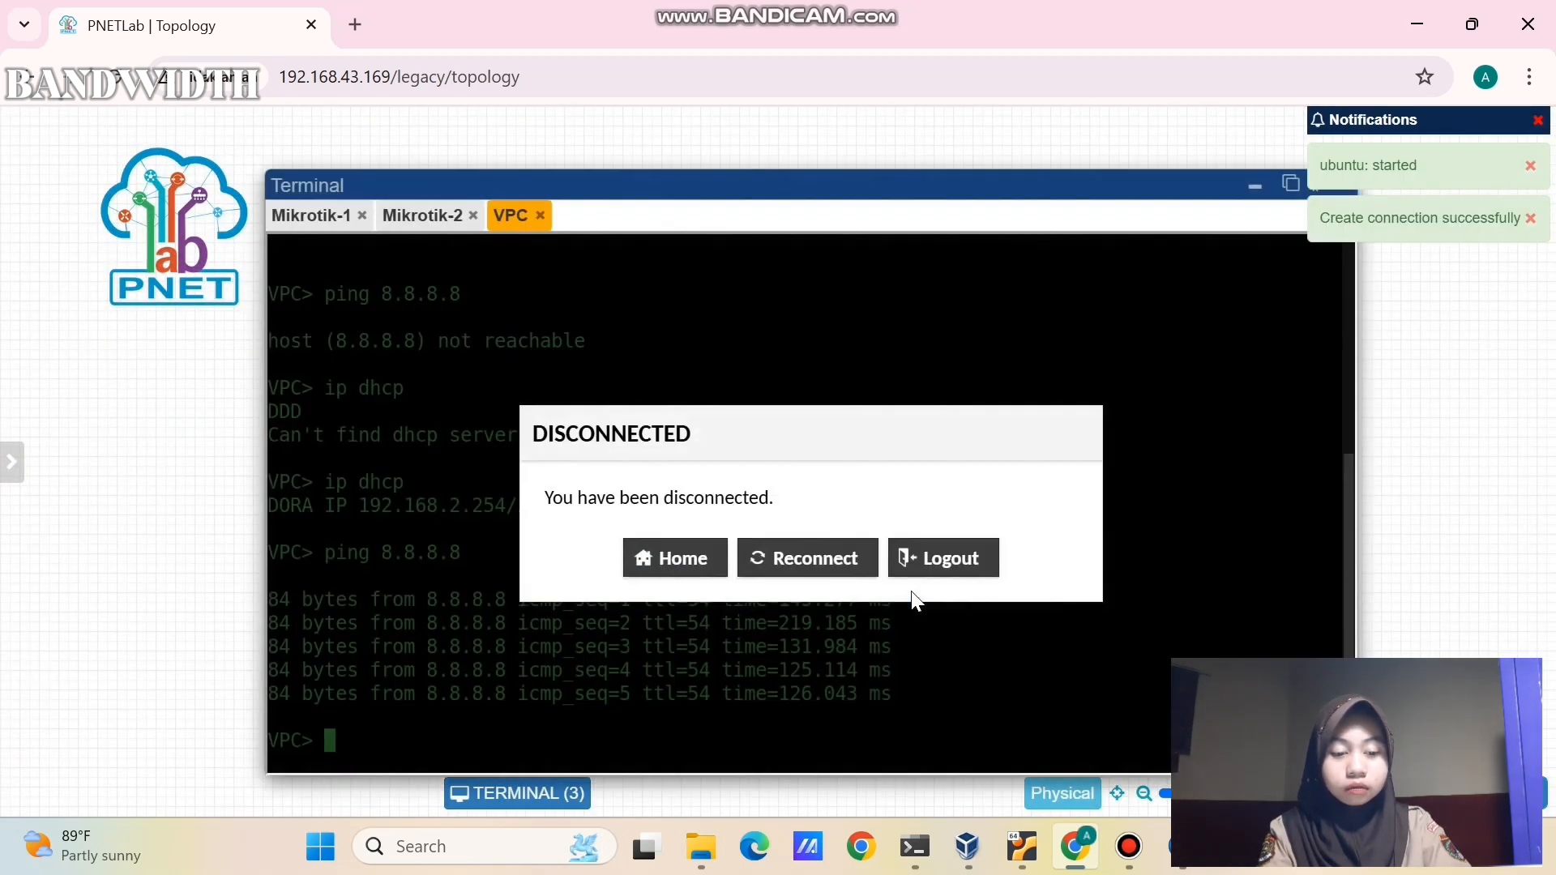
pyautogui.click(809, 556)
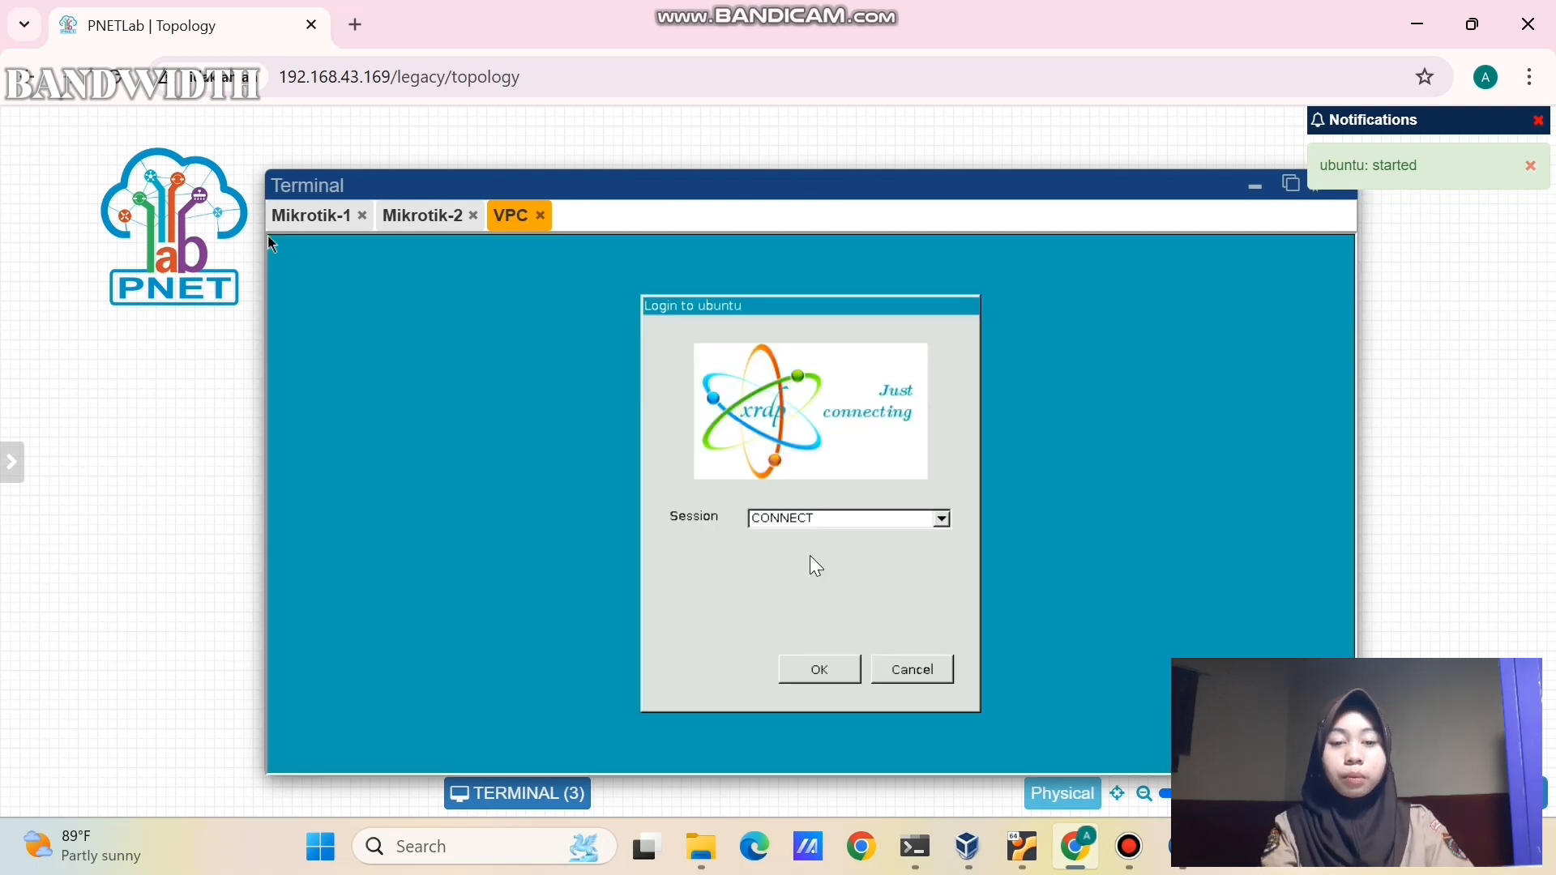
pyautogui.click(813, 674)
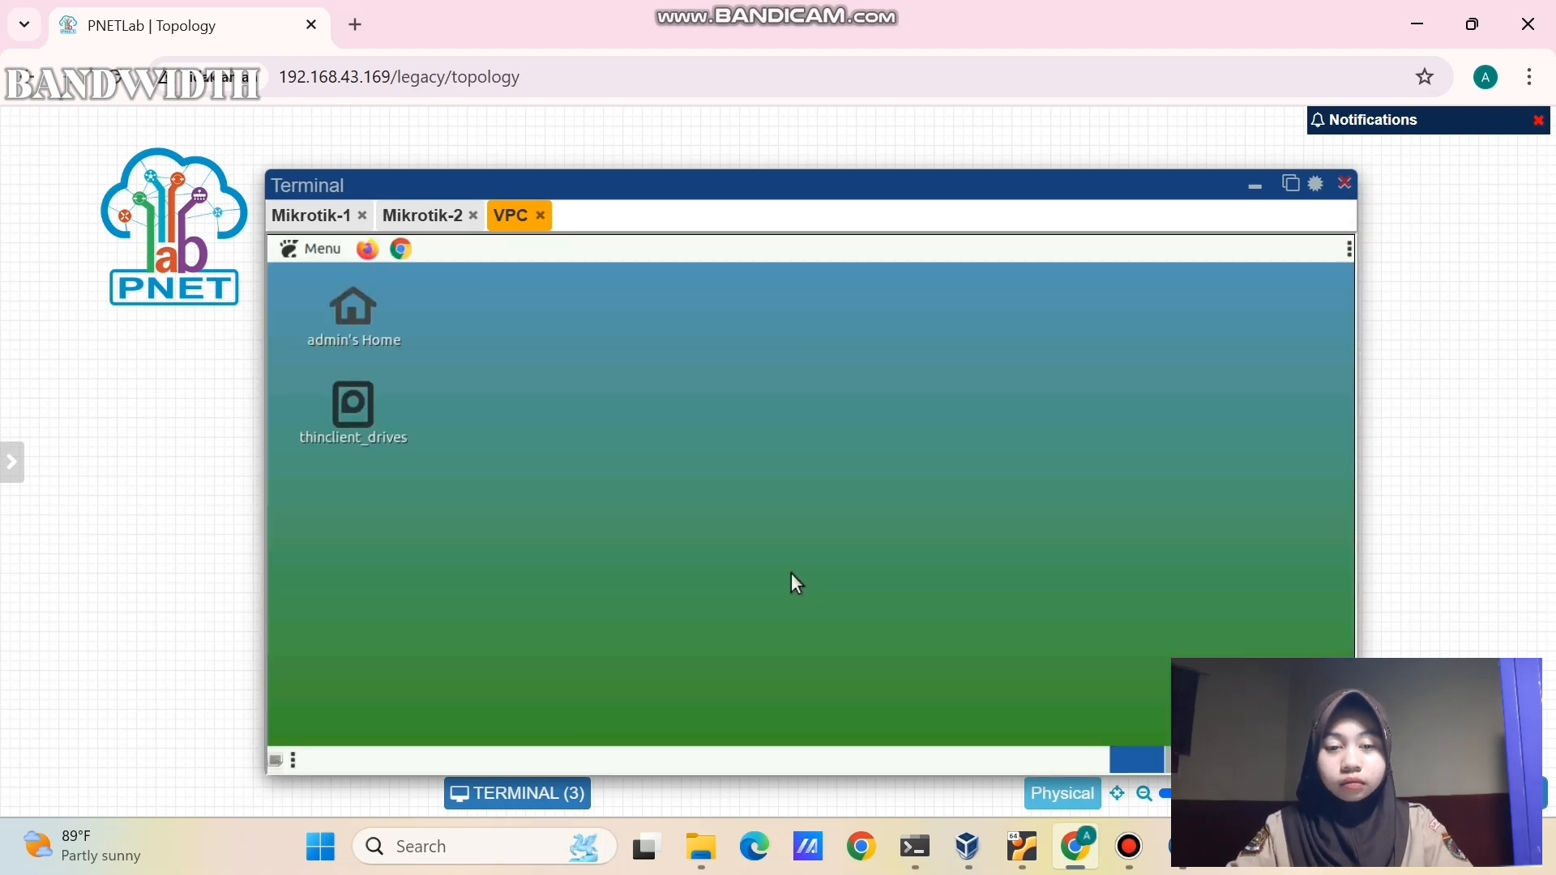
# - Run 'ip a' in LXTerminal, confirming eth1 holds 192.168.2.253/24
pyautogui.click(311, 250)
pyautogui.write('t')
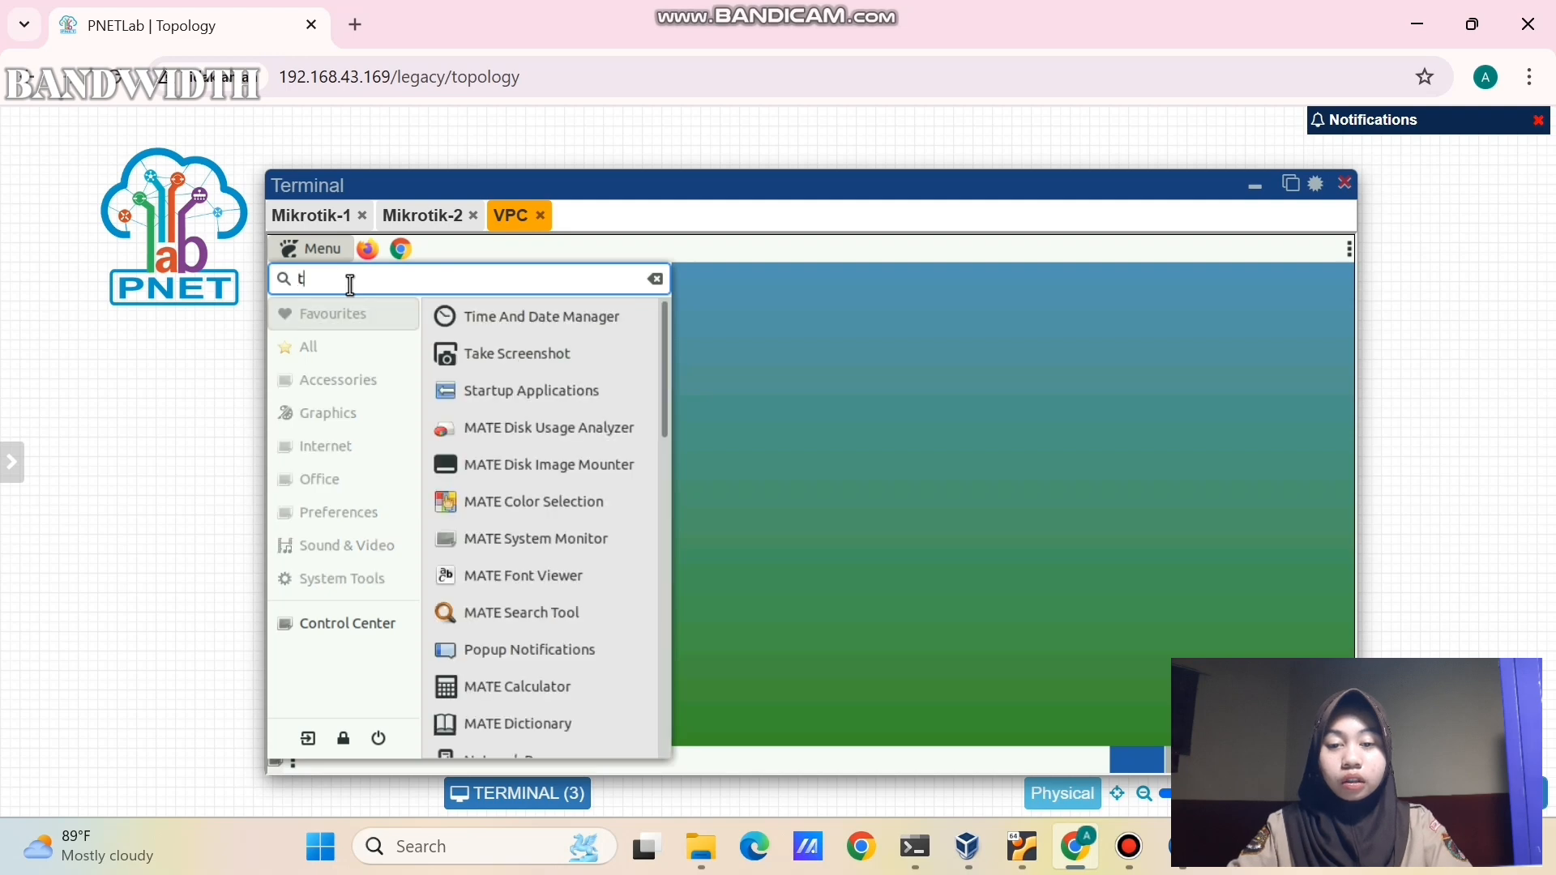
pyautogui.write('er')
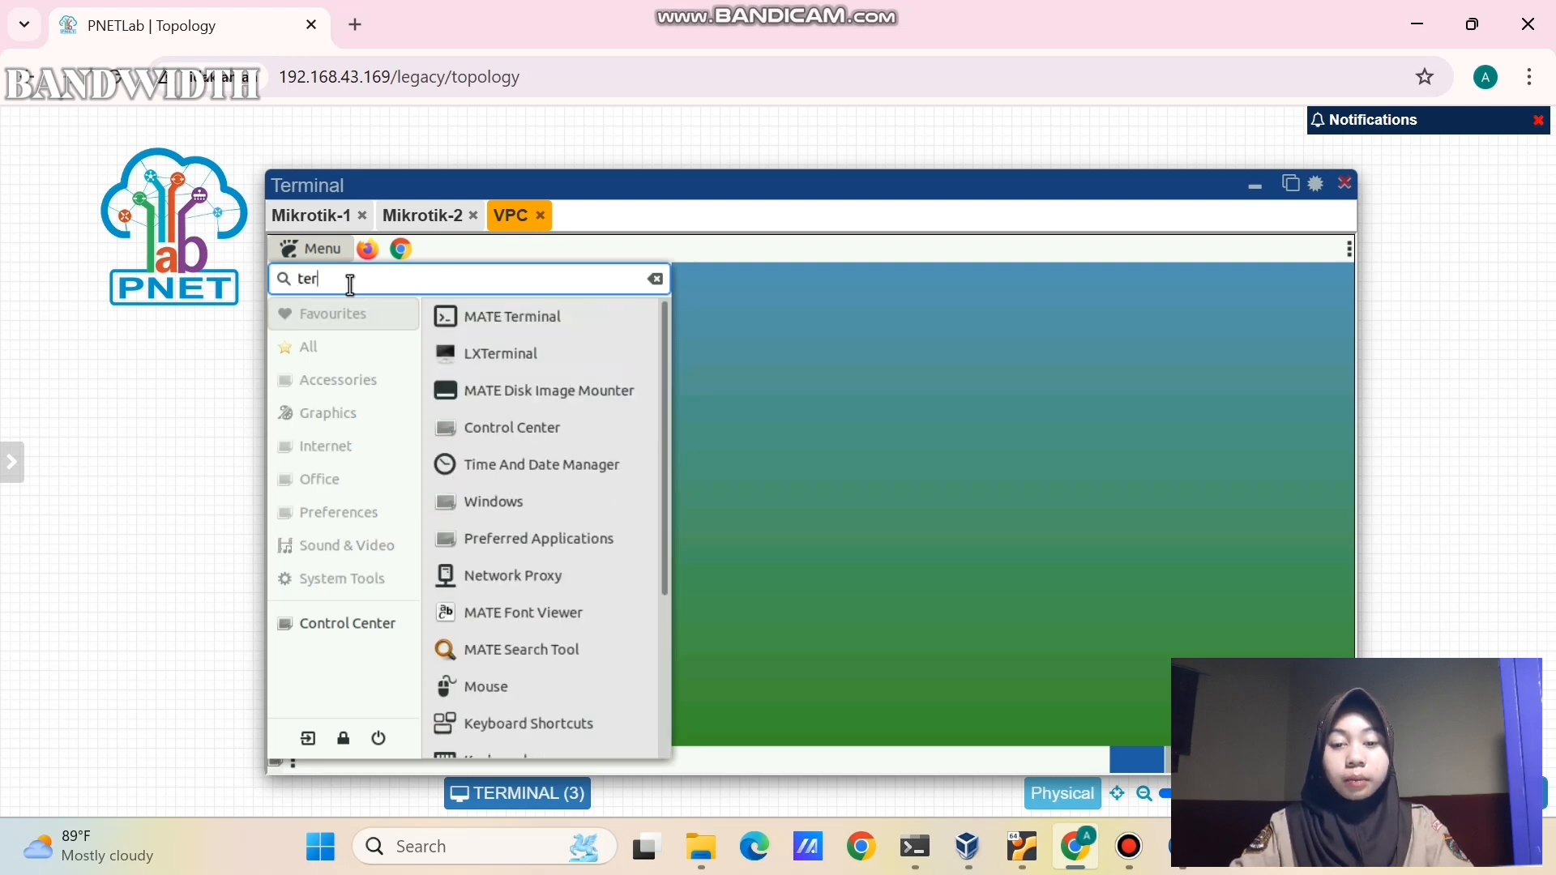
pyautogui.click(476, 357)
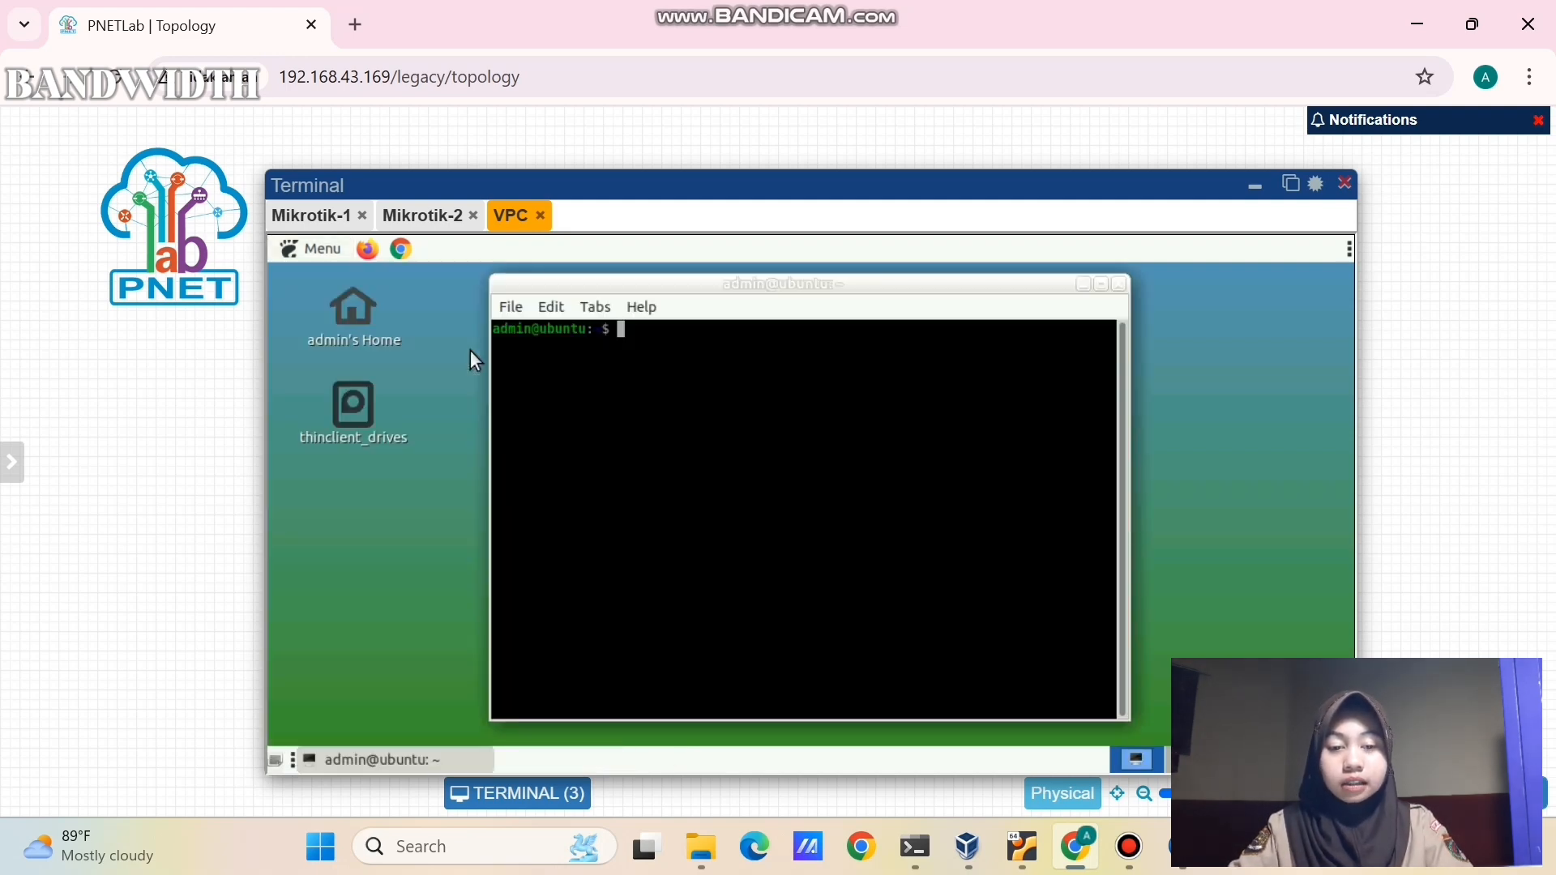
pyautogui.write('ip a')
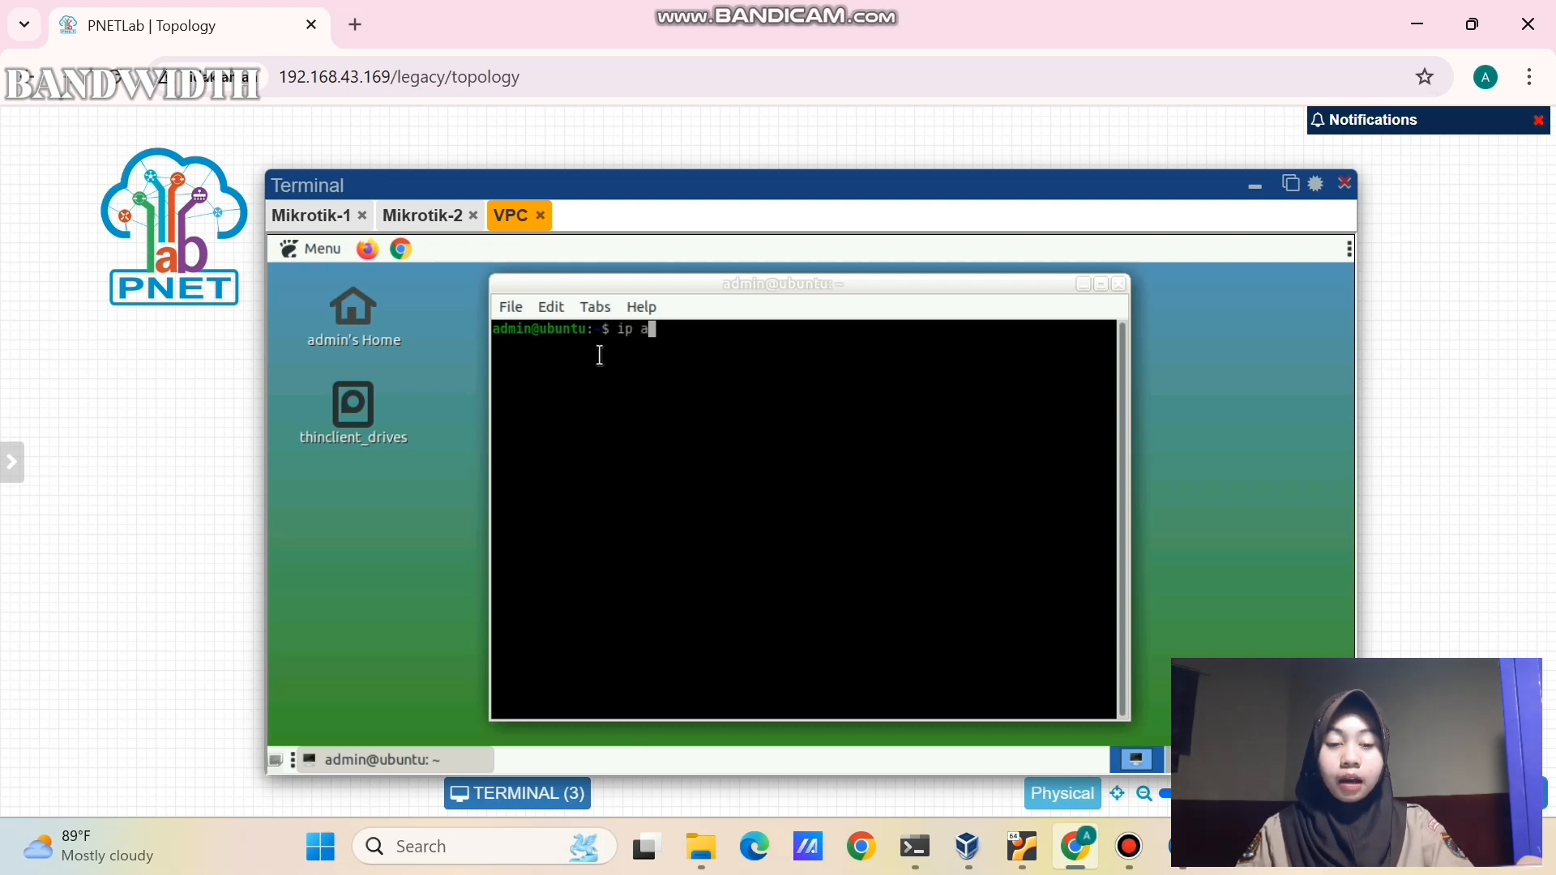
pyautogui.press('Return')
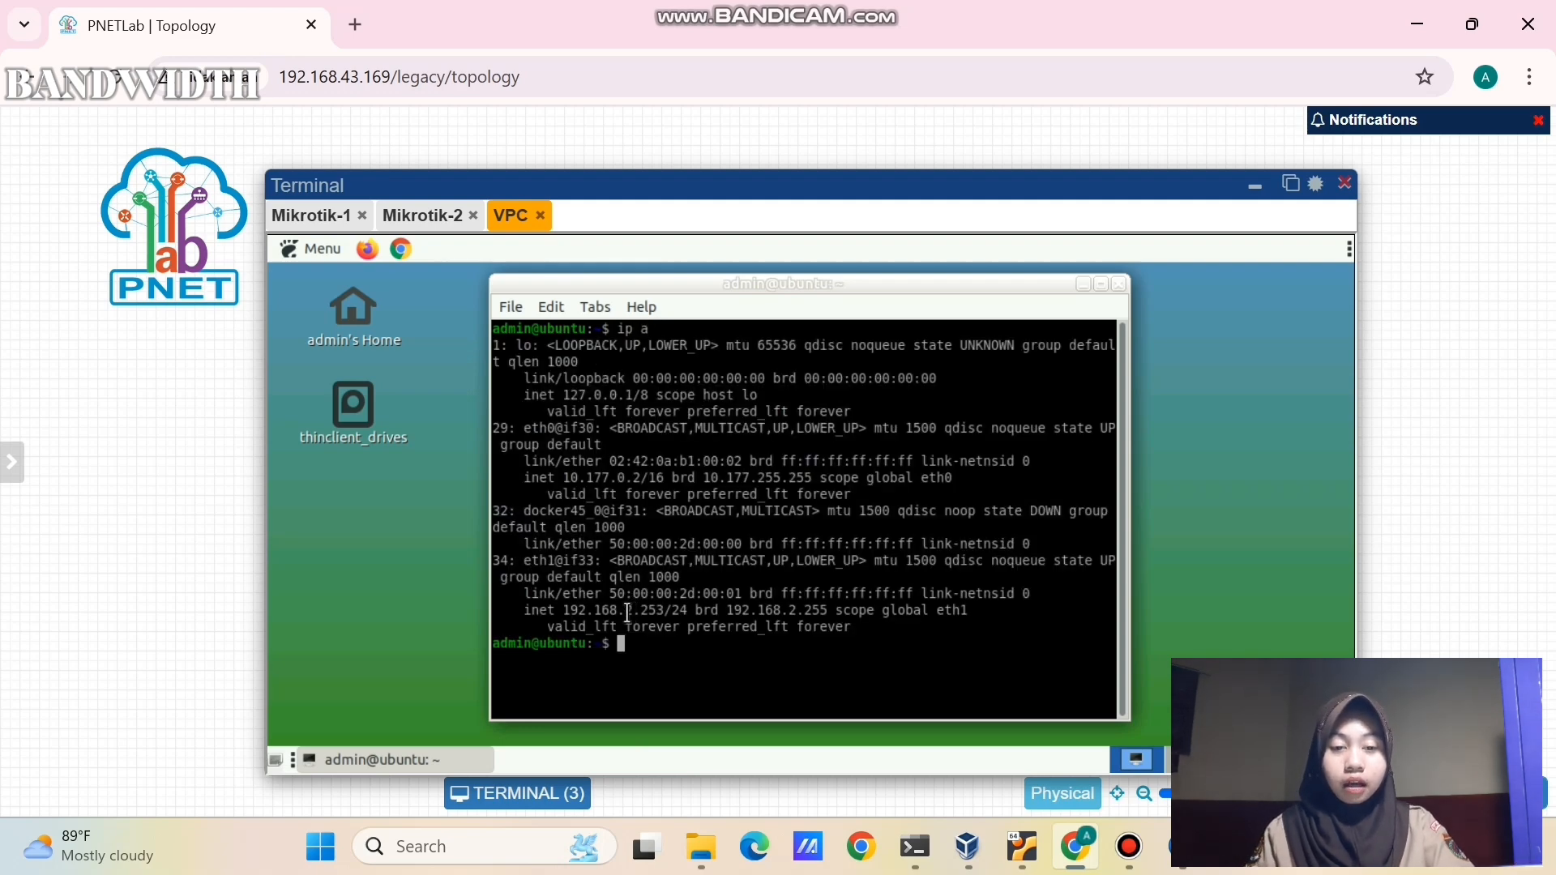
pyautogui.moveTo(625, 611); pyautogui.dragTo(671, 611)
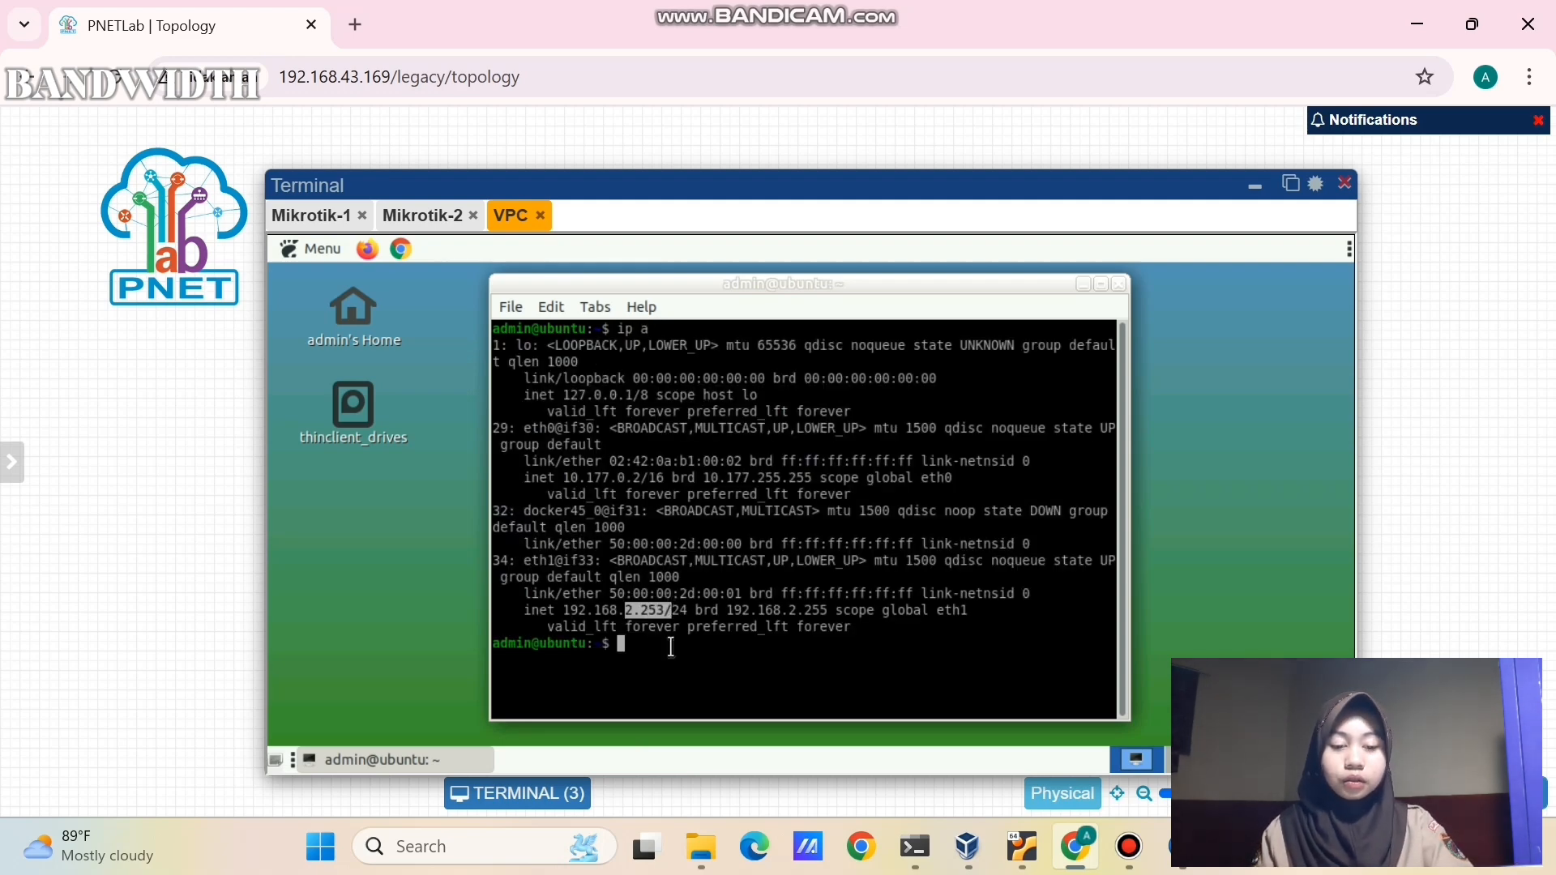
pyautogui.click(664, 673)
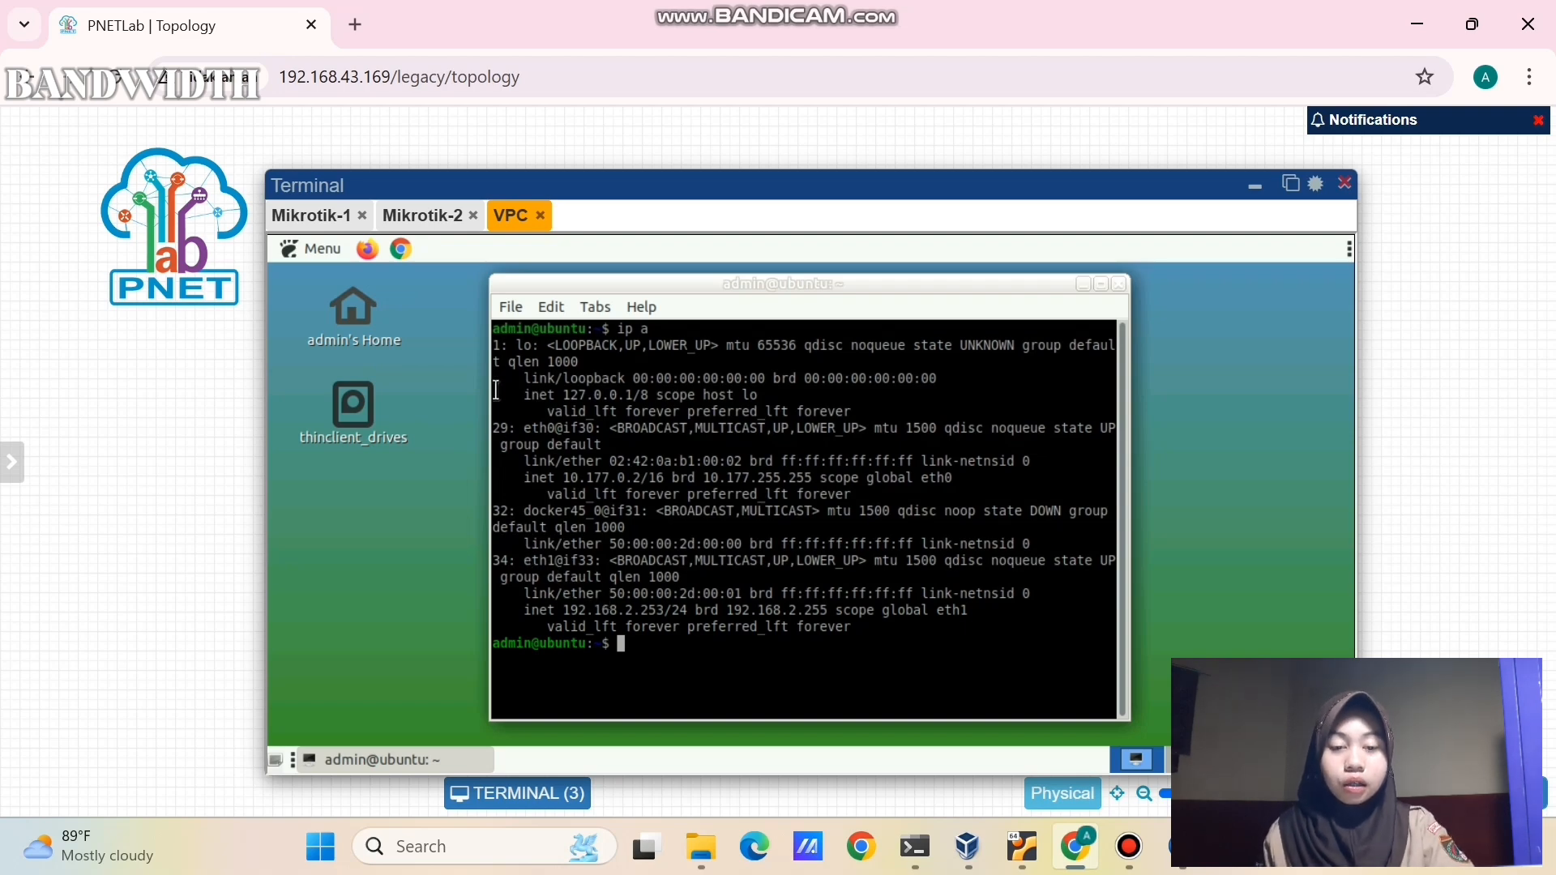
pyautogui.click(401, 248)
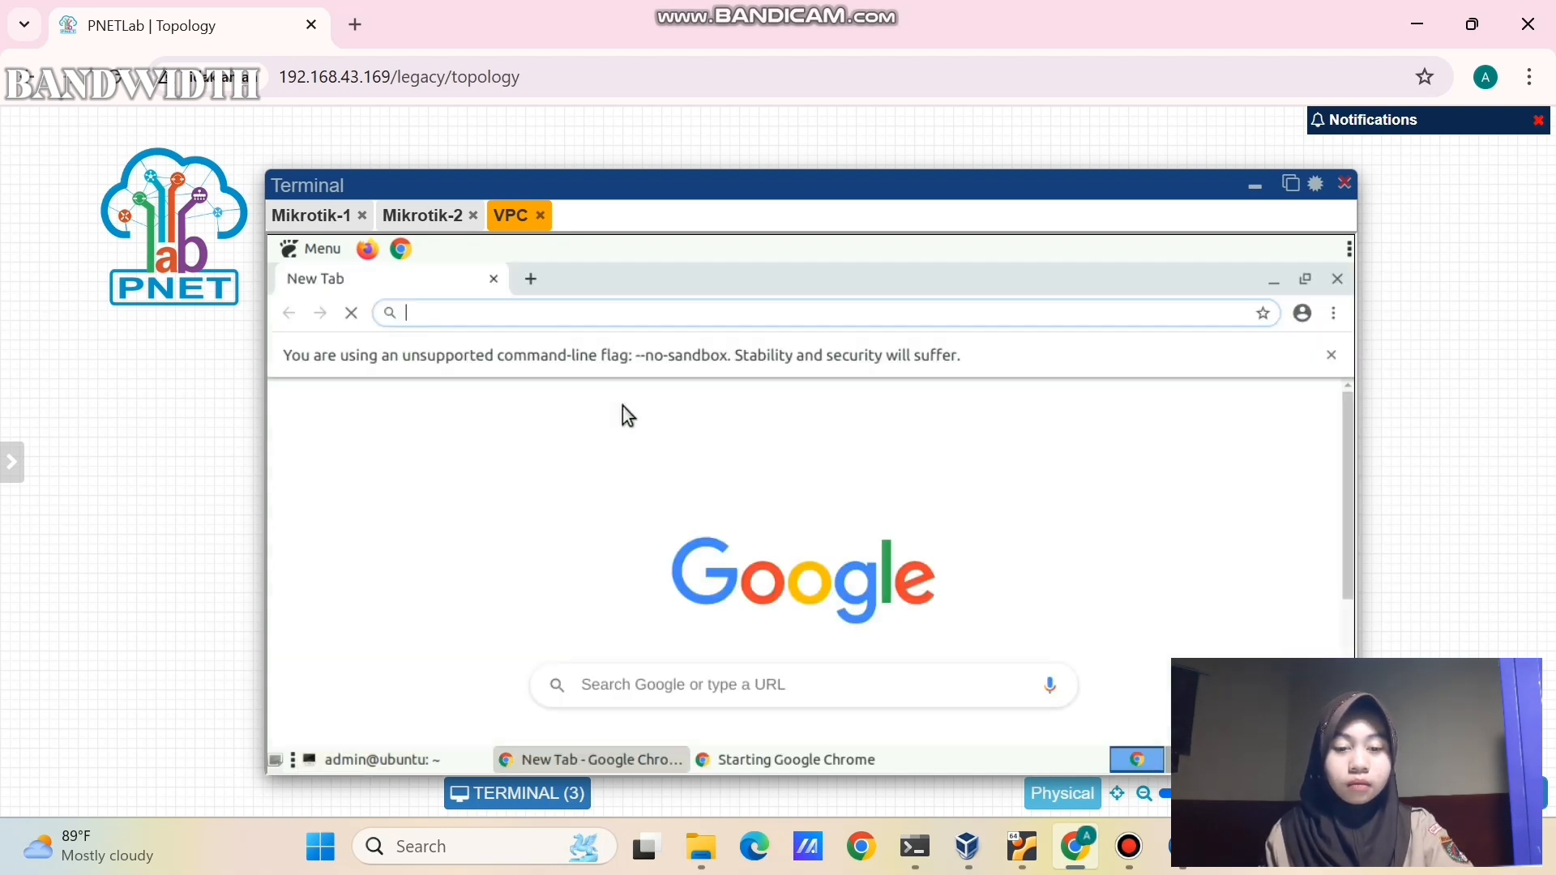
# - Search 'speedtest', run Speedtest by Ookla: 1.05 Mbps down, 0.85 Mbps up, 225 ms ping
pyautogui.write('s')
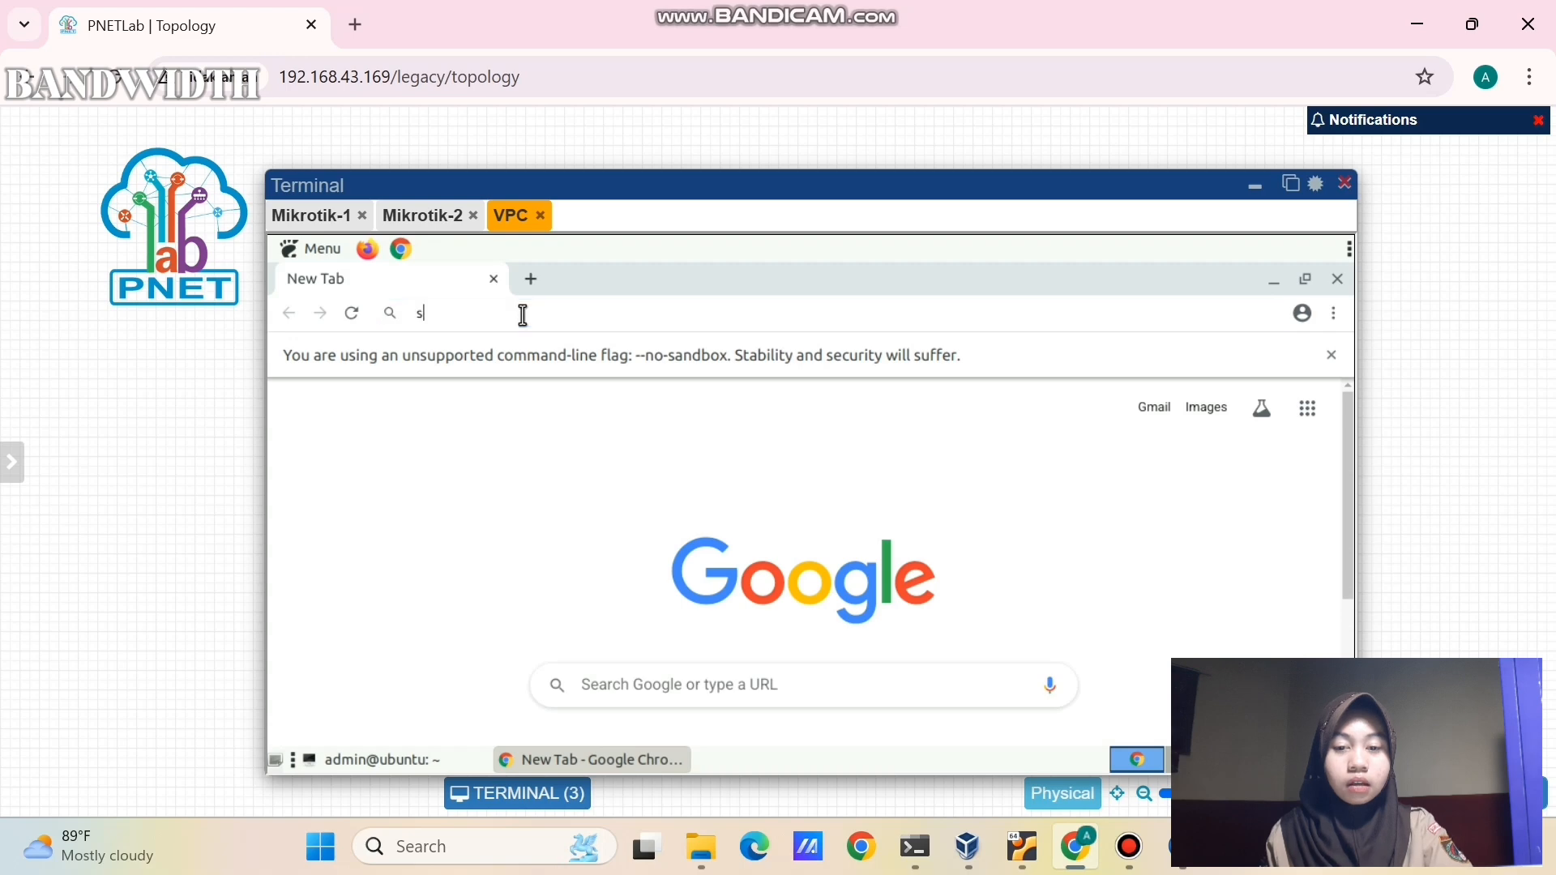
pyautogui.write('peedtest')
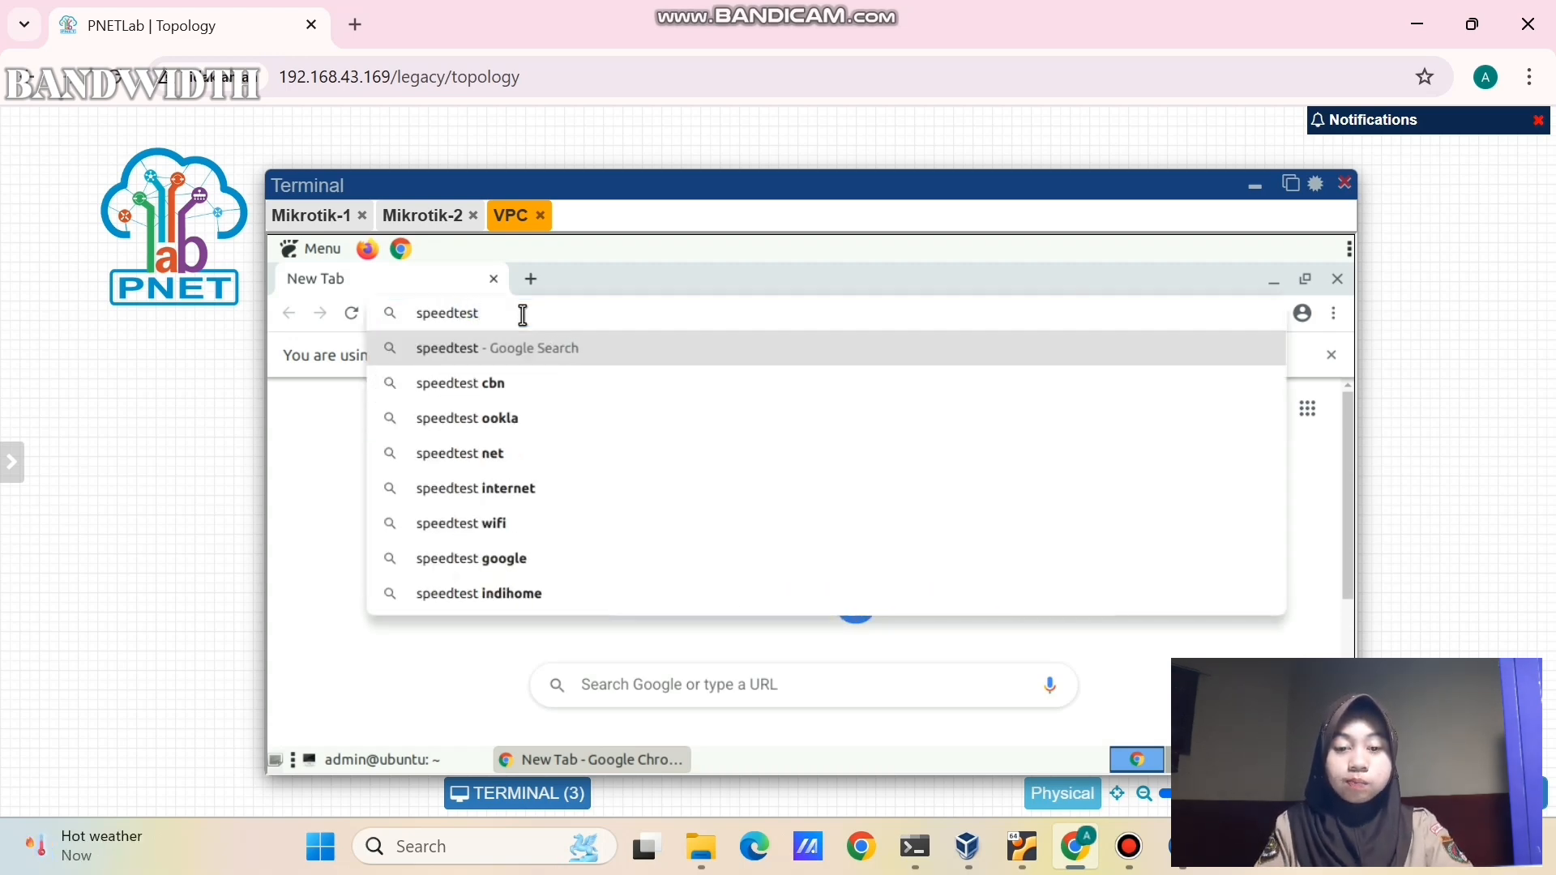
pyautogui.press('Return')
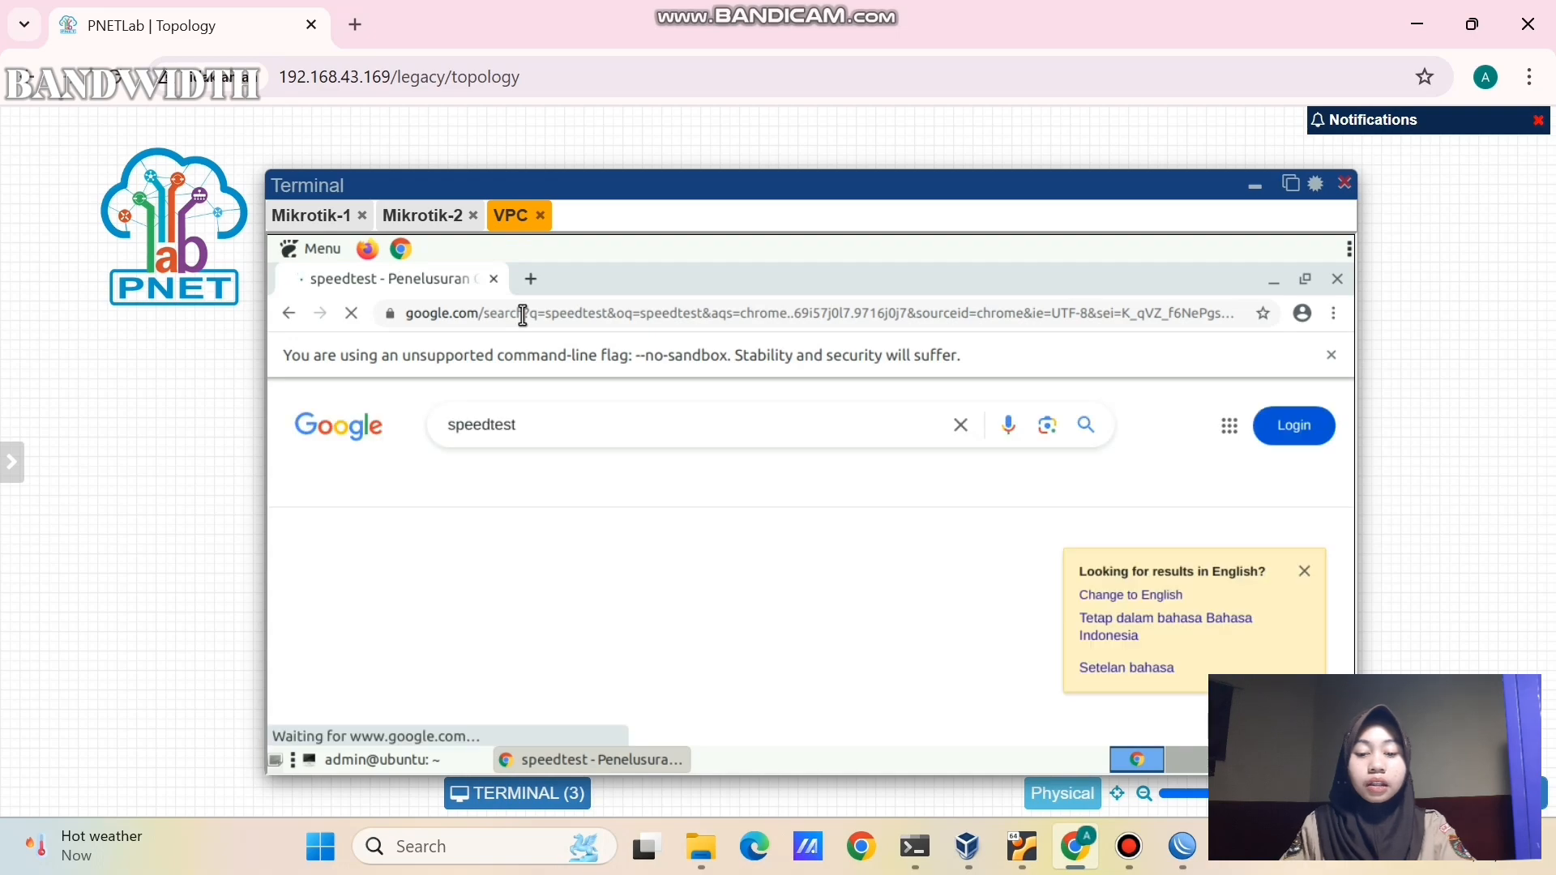
pyautogui.scroll(-5, 567, 519)
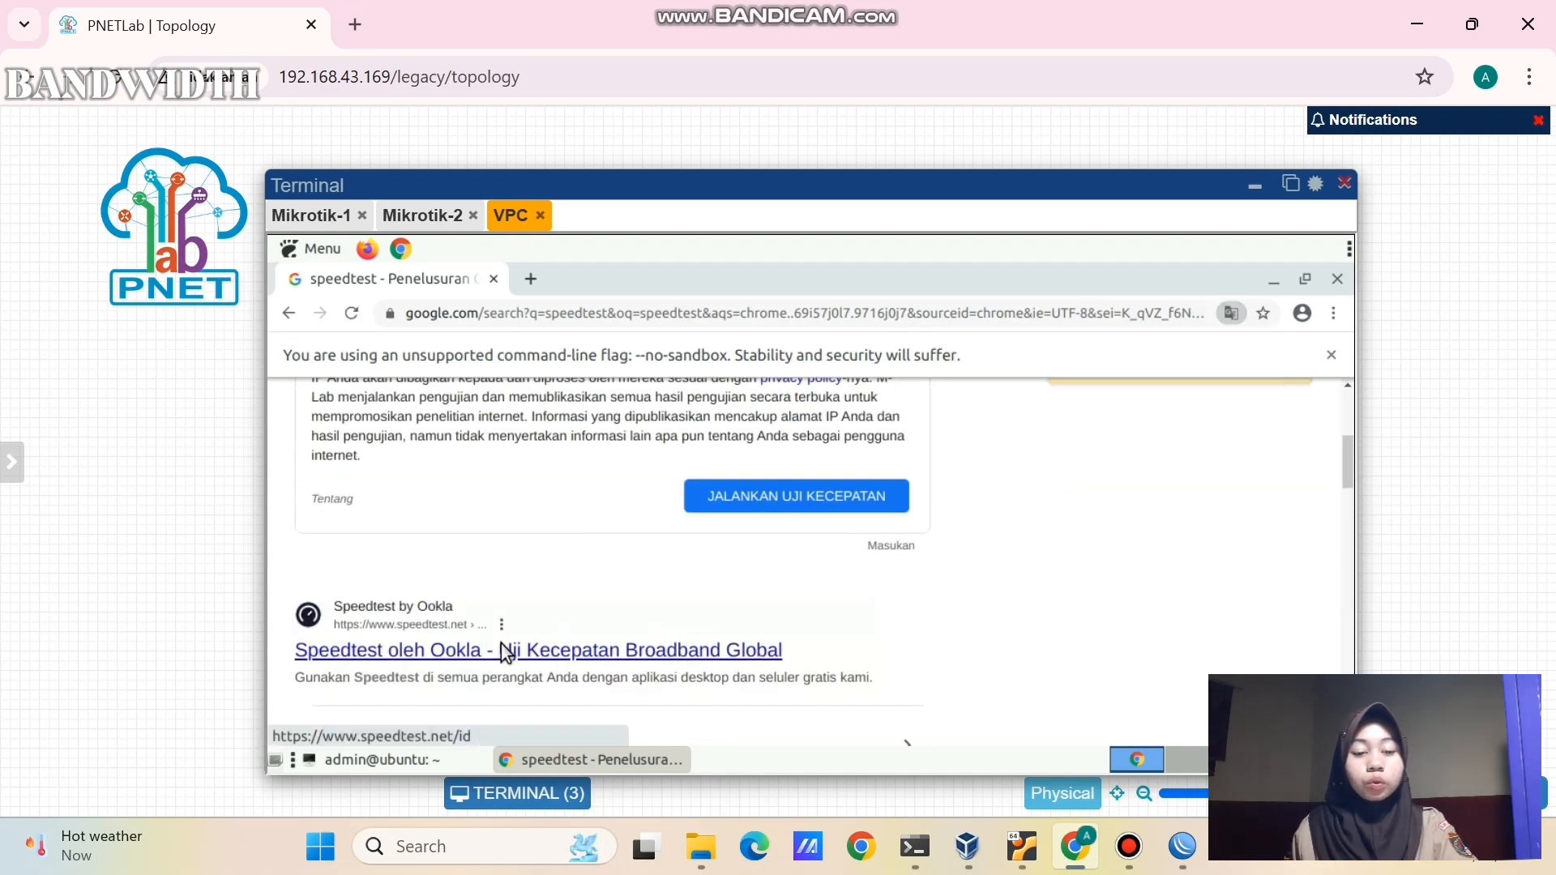
pyautogui.click(502, 648)
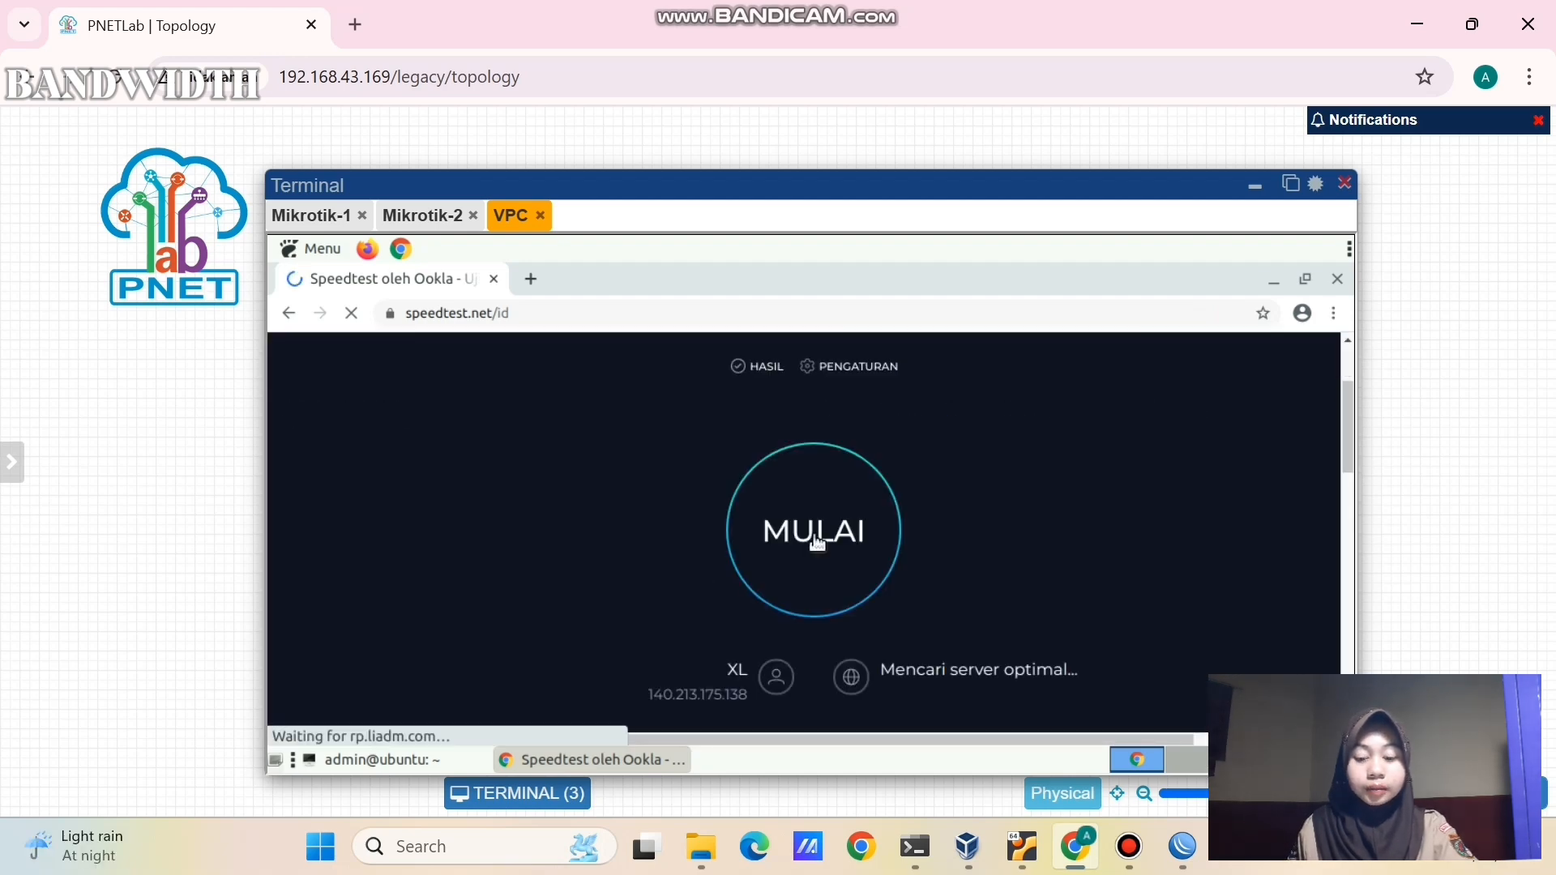
pyautogui.click(818, 543)
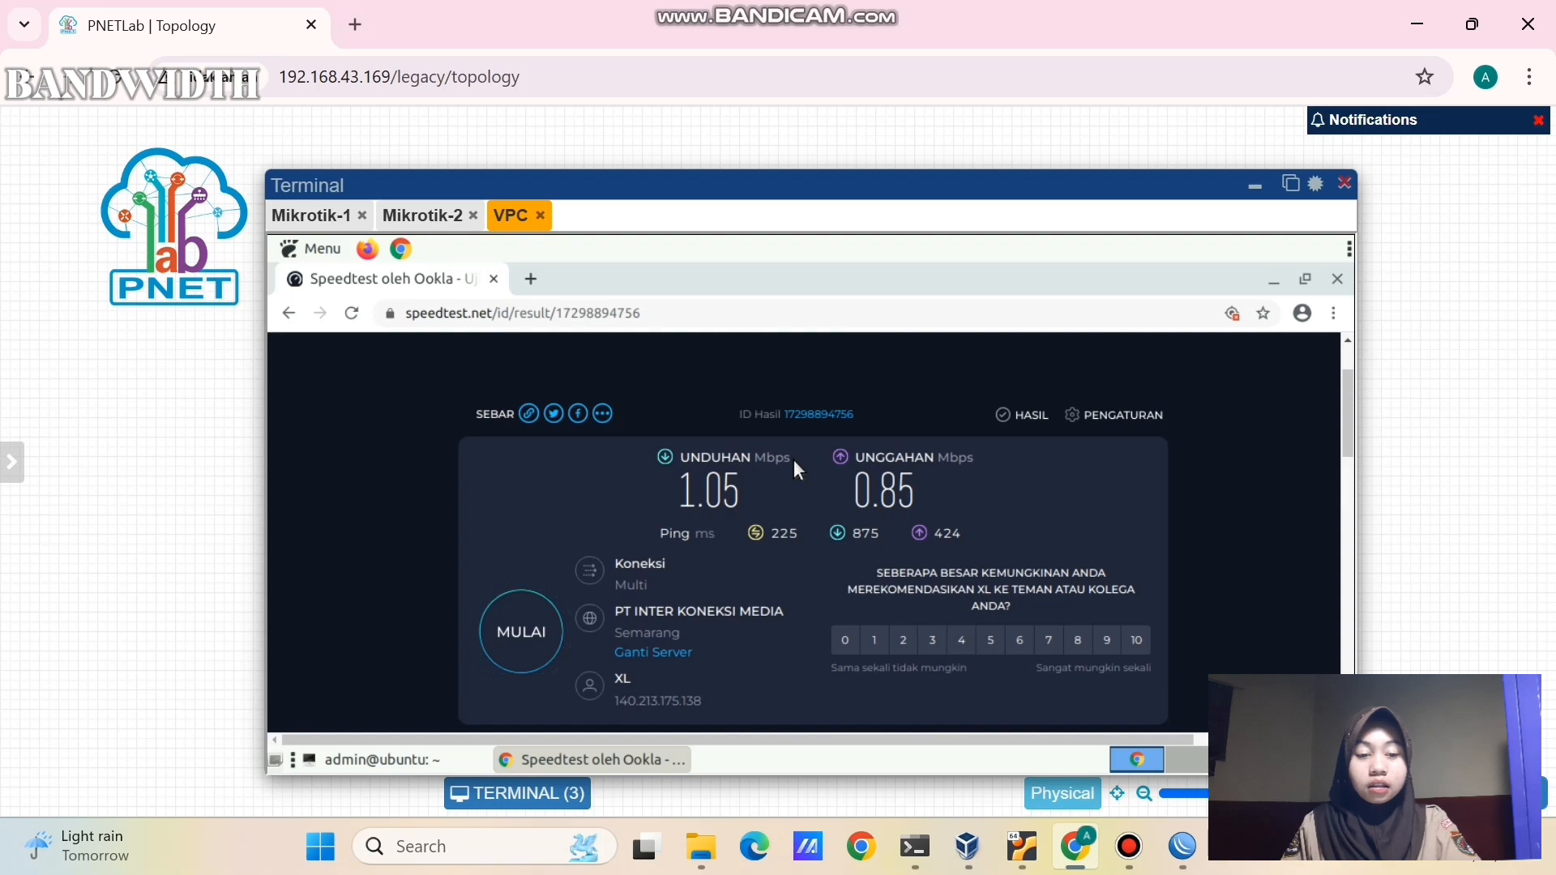
pyautogui.scroll(-1, 810, 512)
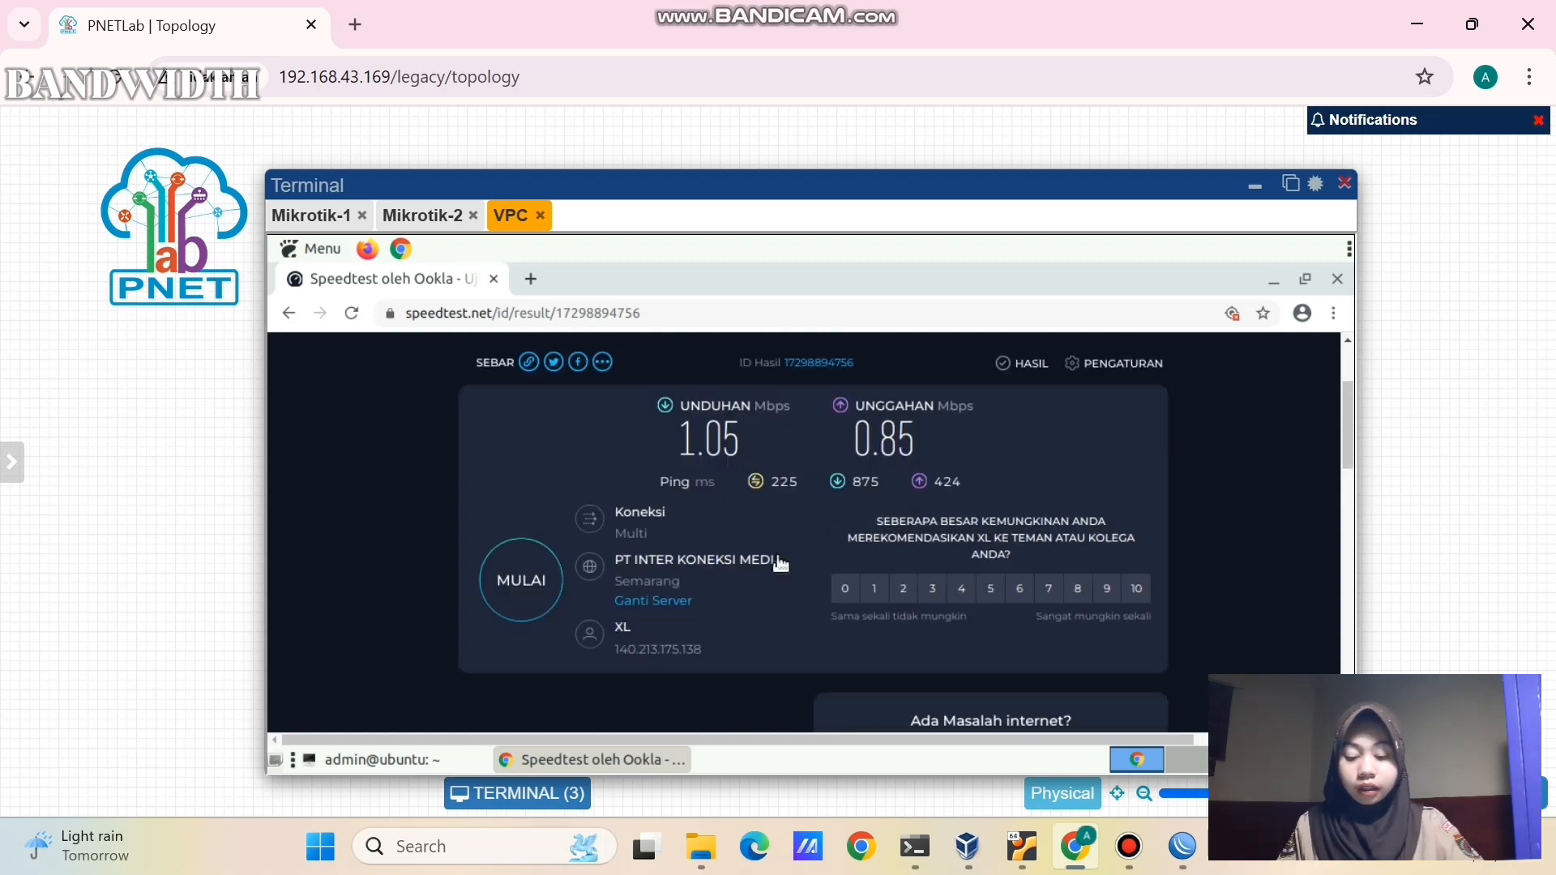